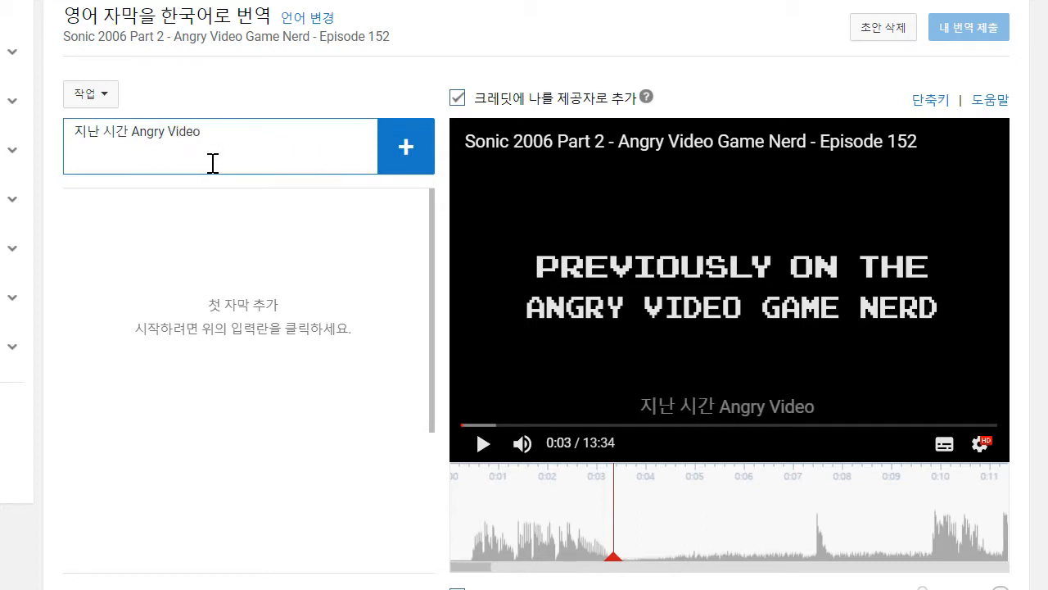
- Complete and add the first caption "지난 시간 Angry Video Game Nerd 에서는.." and extend its start back to 0:00.4
text(Nerd 에서는..)
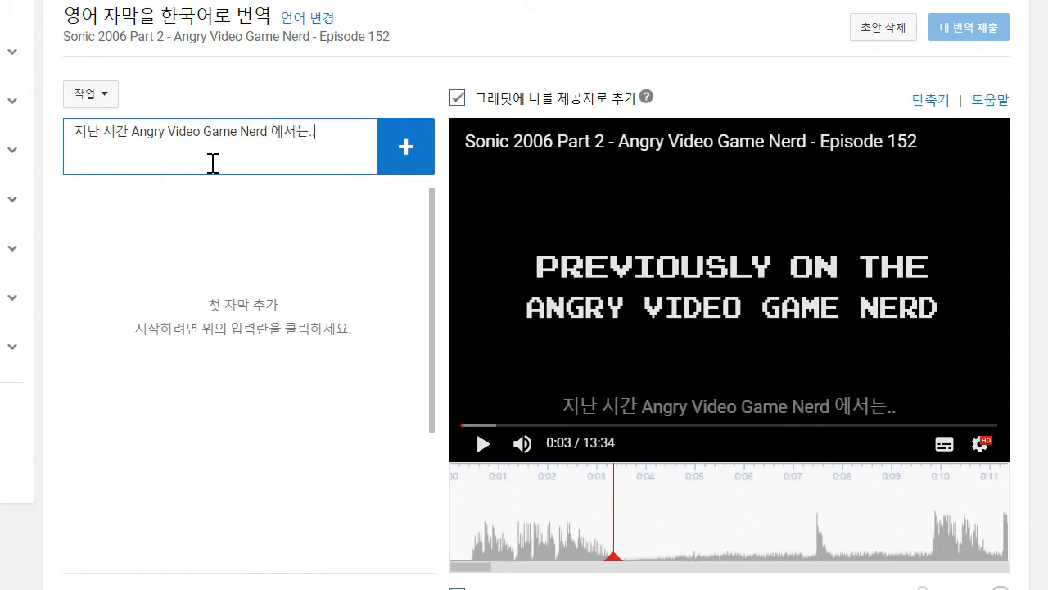
key(Return)
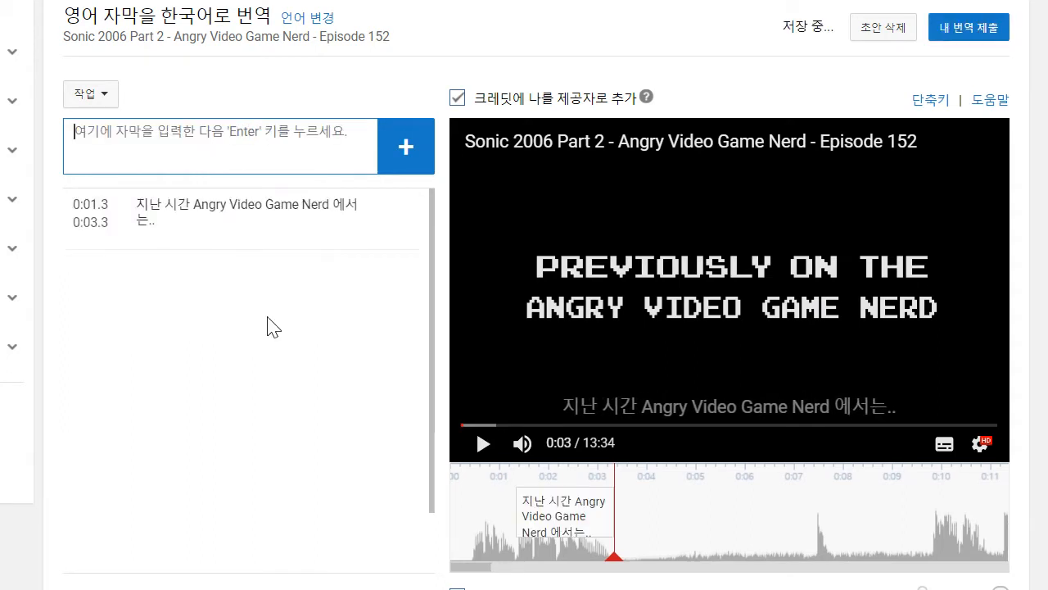
drag(516, 508, 472, 507)
- Play the video on to 0:12 and add the caption "이거나 받아라, 이 좆같은 게임아!" there
click(483, 446)
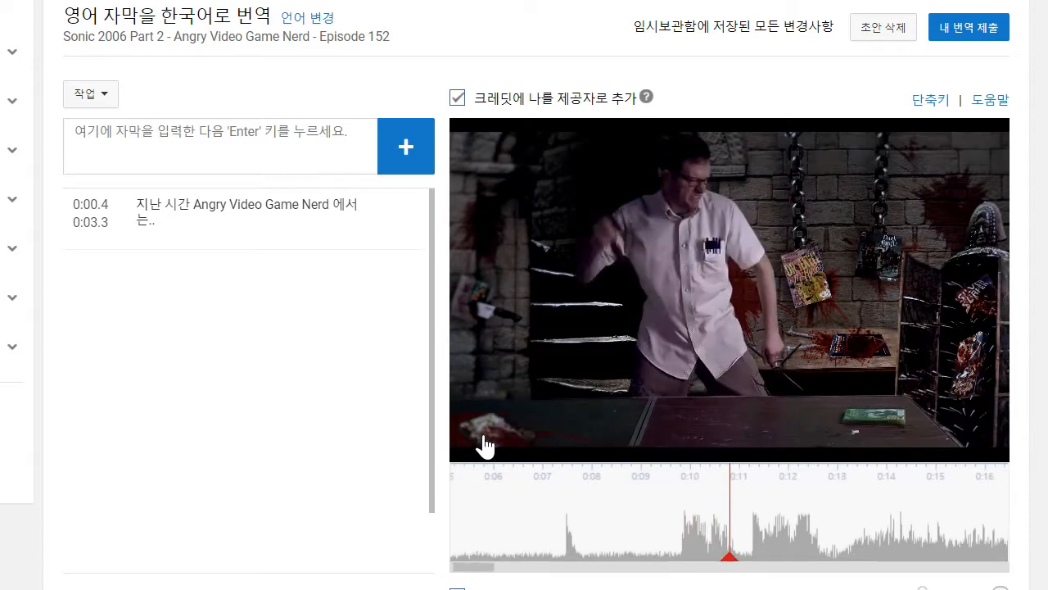
click(241, 131)
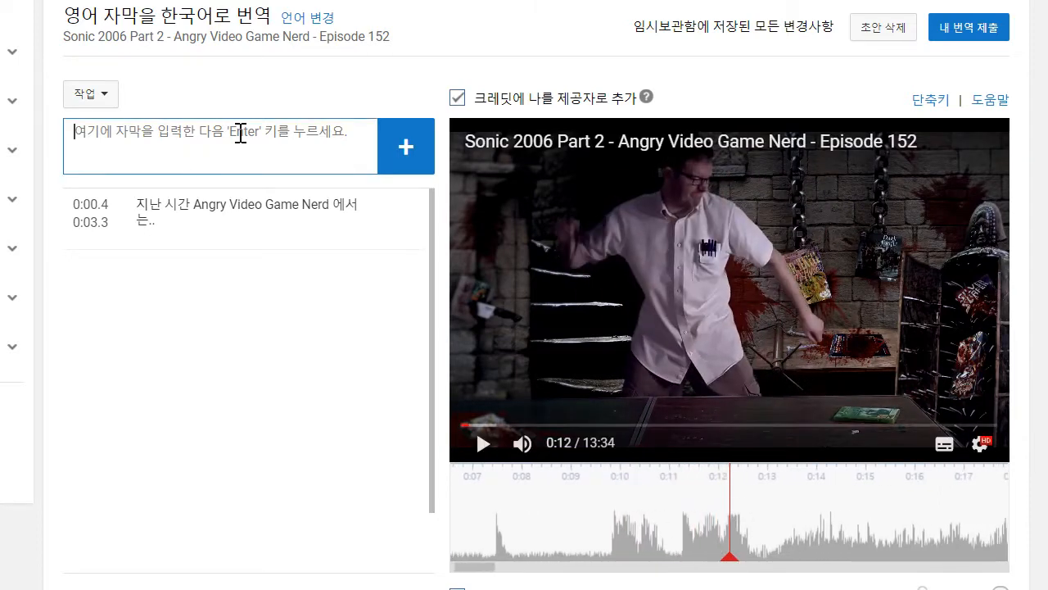
text(익)
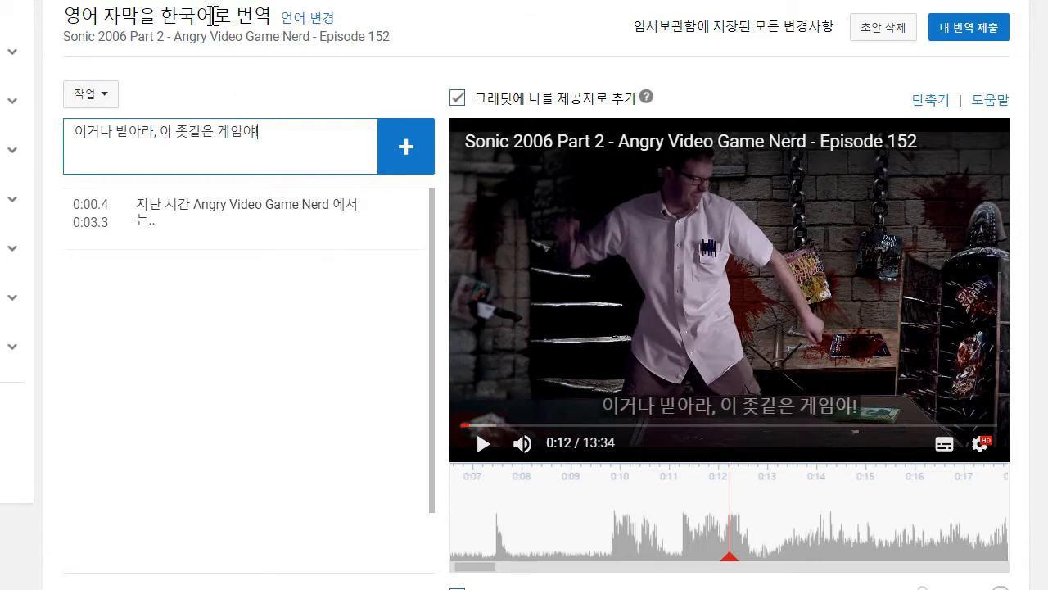
key(Return)
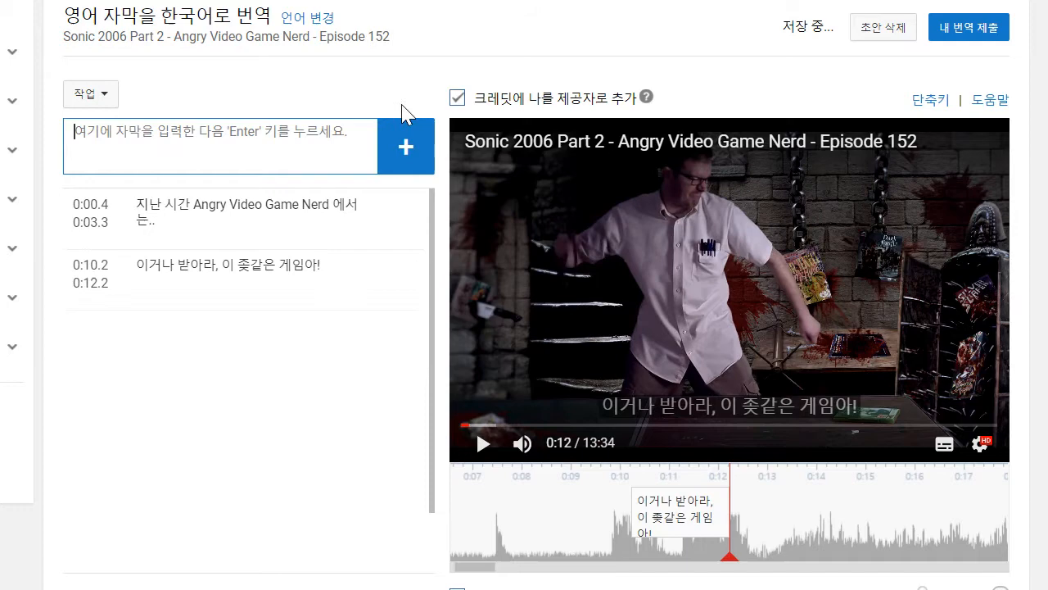
- Play the video to the phone scene, add the caption "아들이라고?" and move it to start at 0:20.3
drag(849, 521, 994, 524)
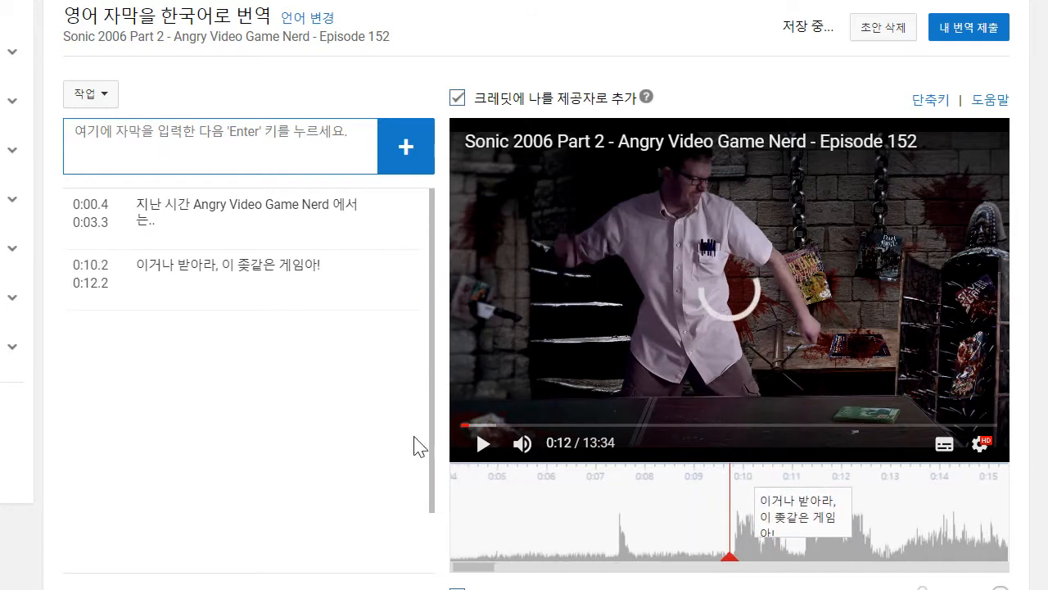
click(472, 448)
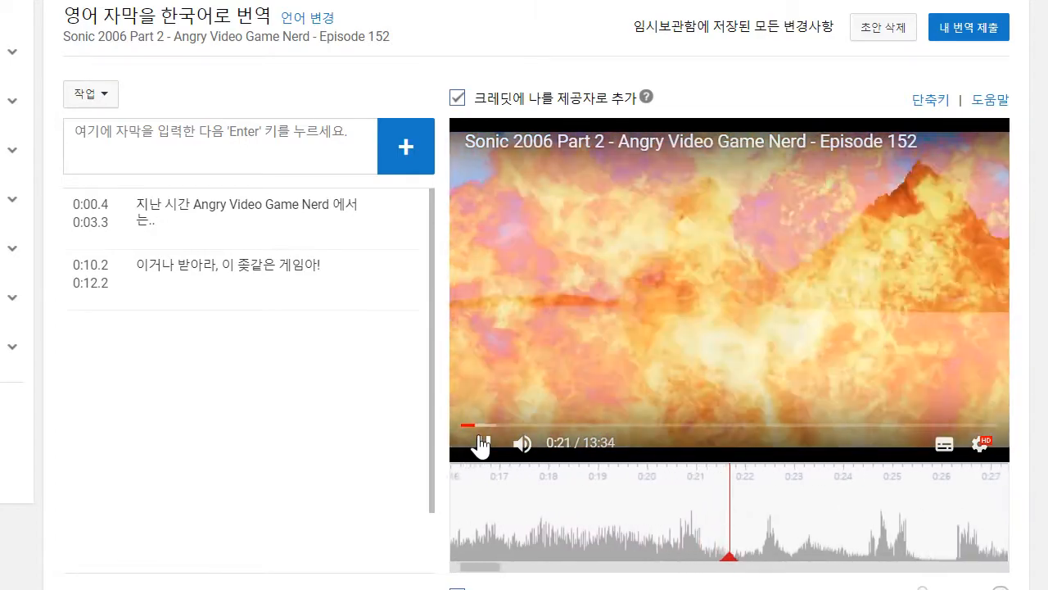
click(483, 443)
click(253, 163)
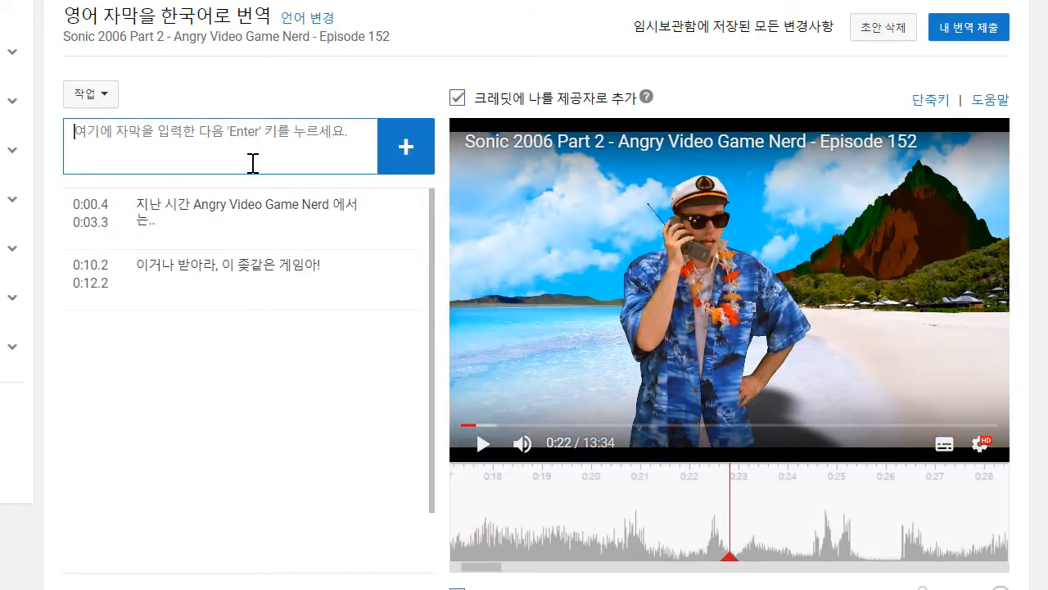
text(애드)
click(483, 443)
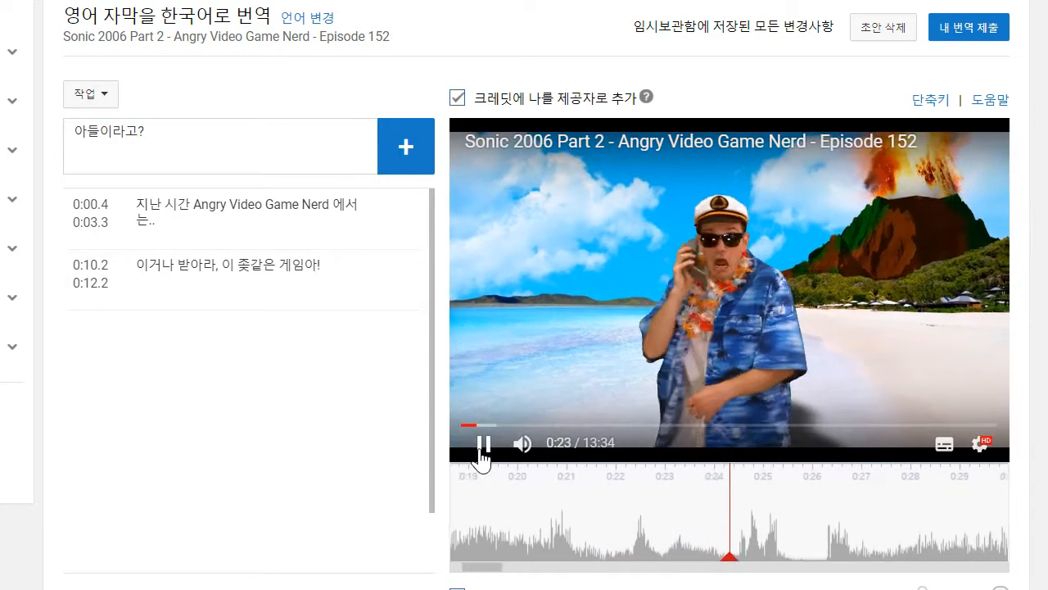
click(482, 445)
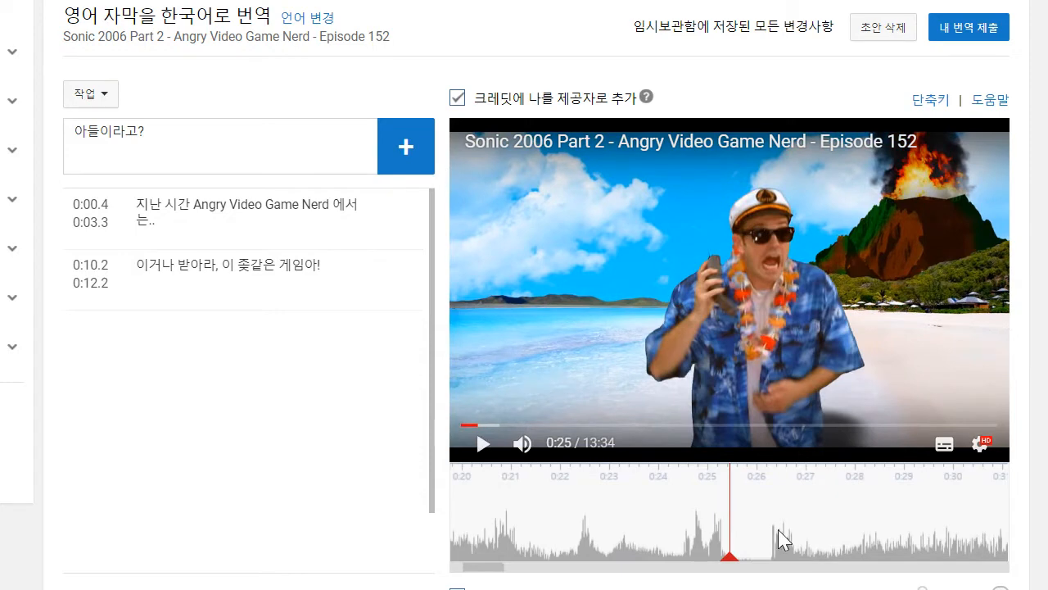
click(385, 153)
drag(674, 515, 550, 512)
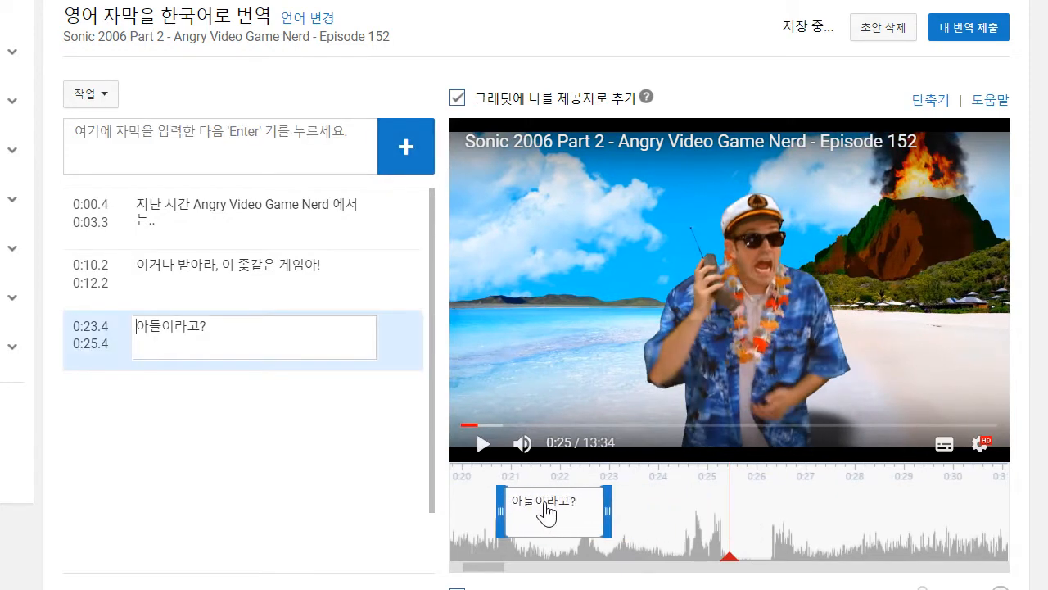
- Add the caption "다시 전화할게!" ending at 0:25.4 and set its start to 0:24.3
click(151, 122)
text(다시 전화할게!)
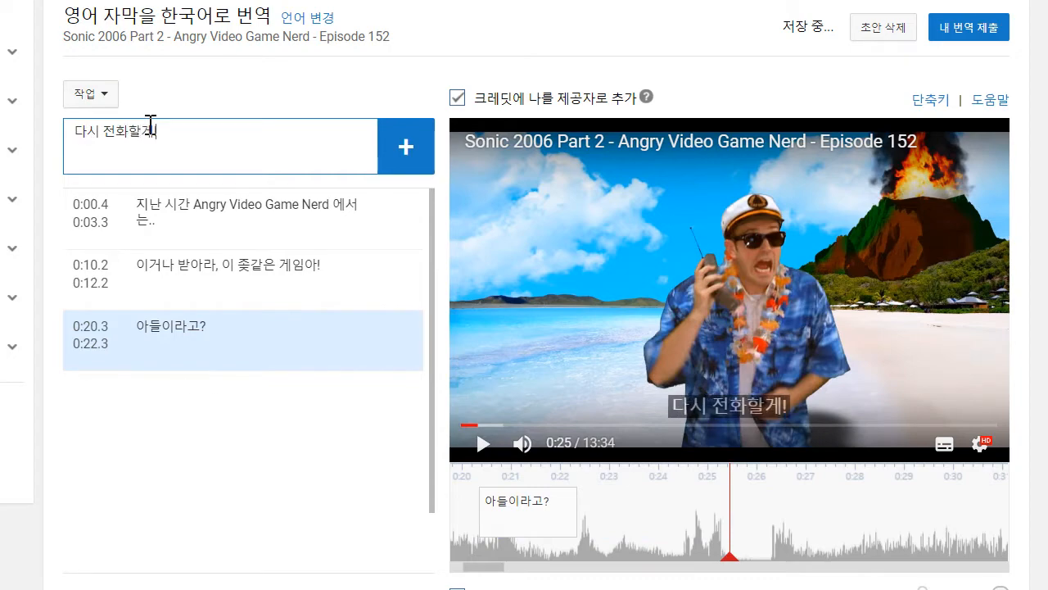
key(Return)
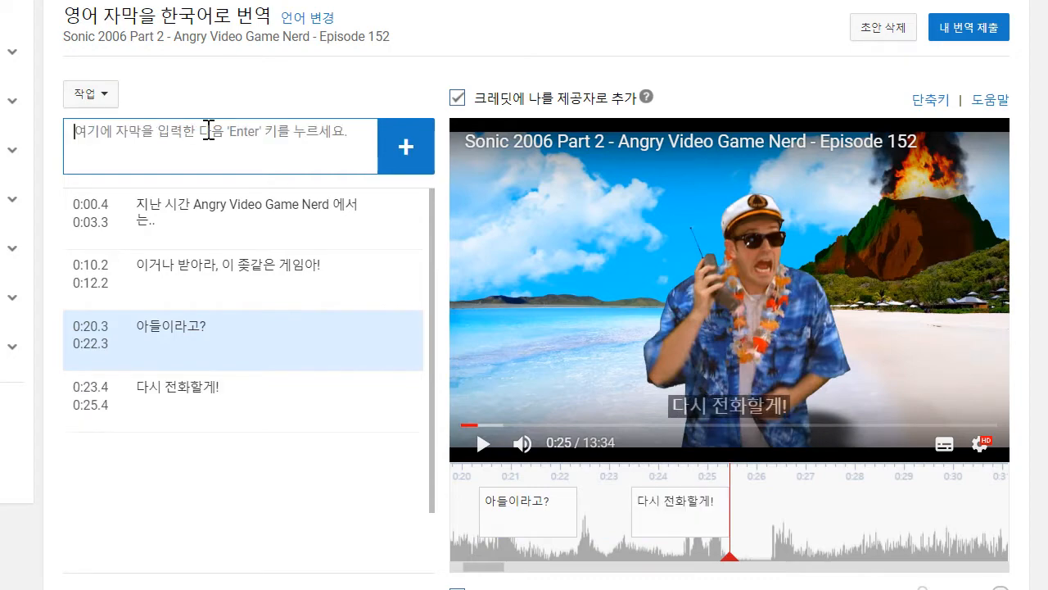
drag(676, 517, 668, 518)
- Replay the phone scene and retime the caption "아들이라고?" to run from 0:22.3 to 0:22.8
drag(779, 519, 1042, 547)
click(457, 451)
click(481, 447)
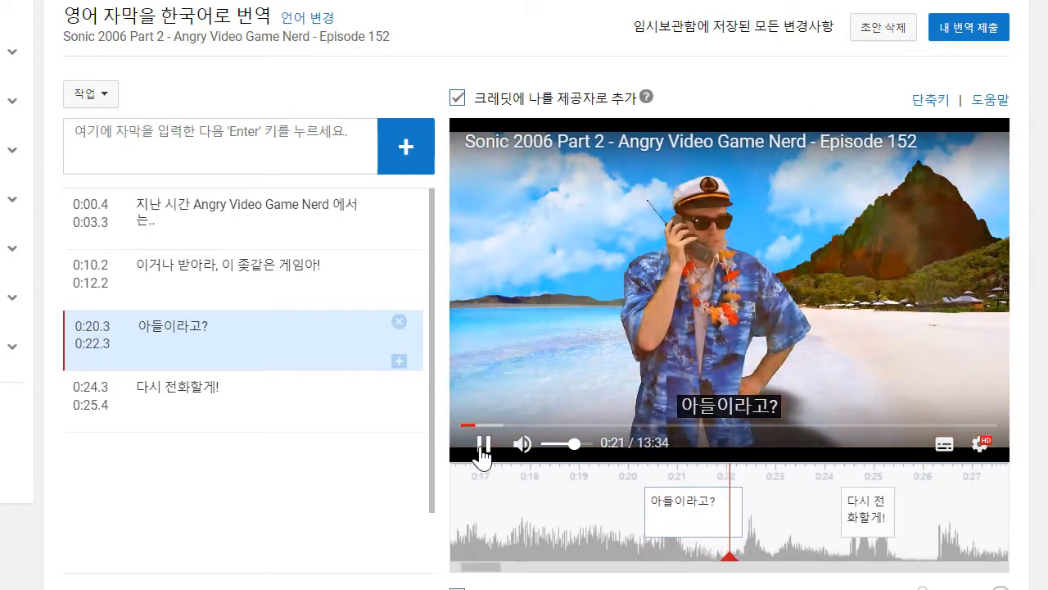
click(482, 447)
click(676, 517)
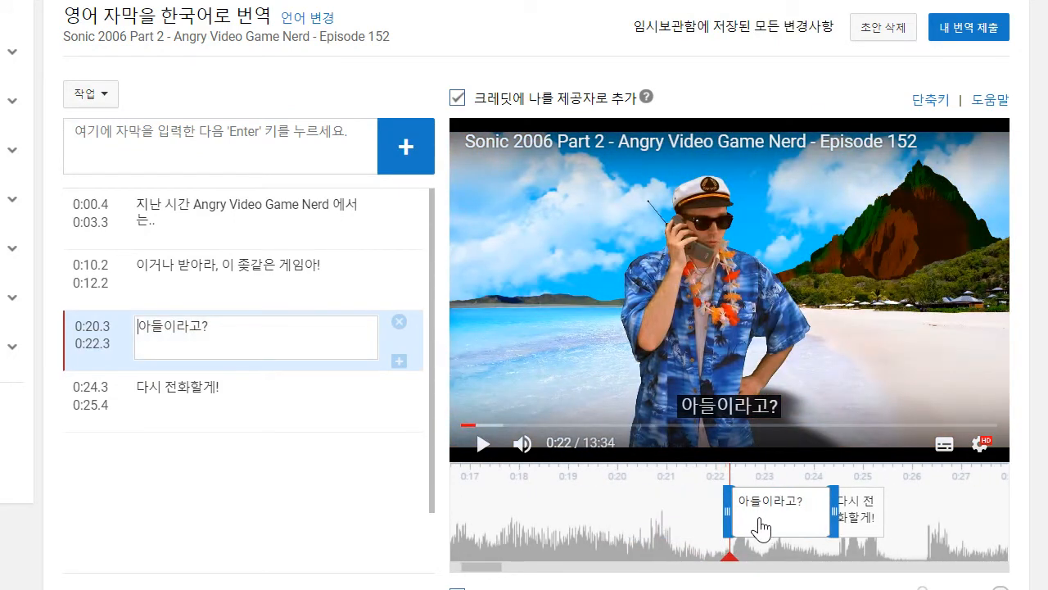
drag(761, 529, 761, 529)
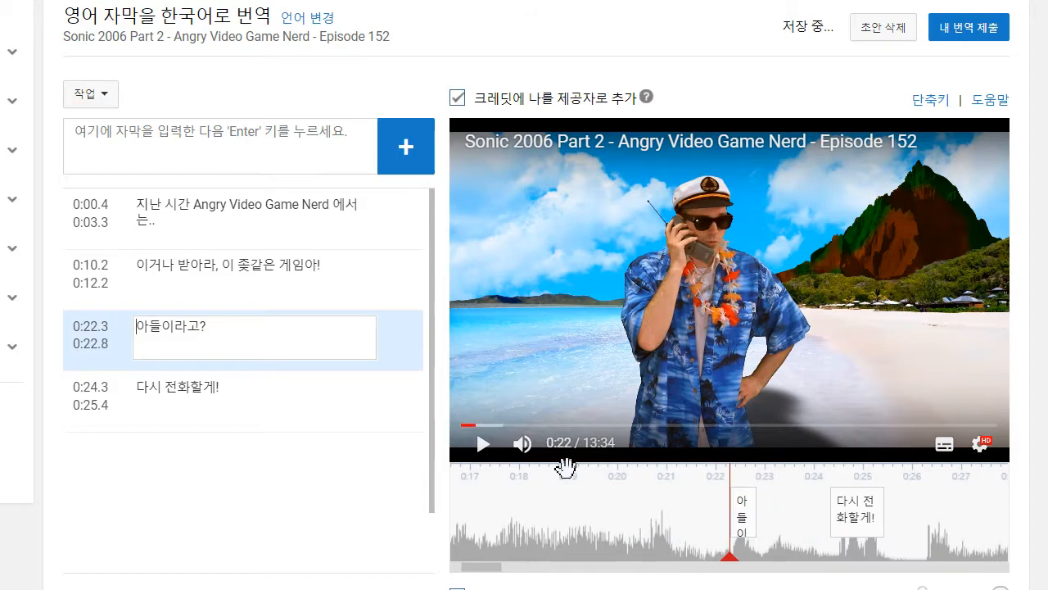
- Play on to 0:36, add the caption "돈을 줬잖아, 이제 내 아들을 돌려줘!" and extend its start back to 0:33.8
click(480, 445)
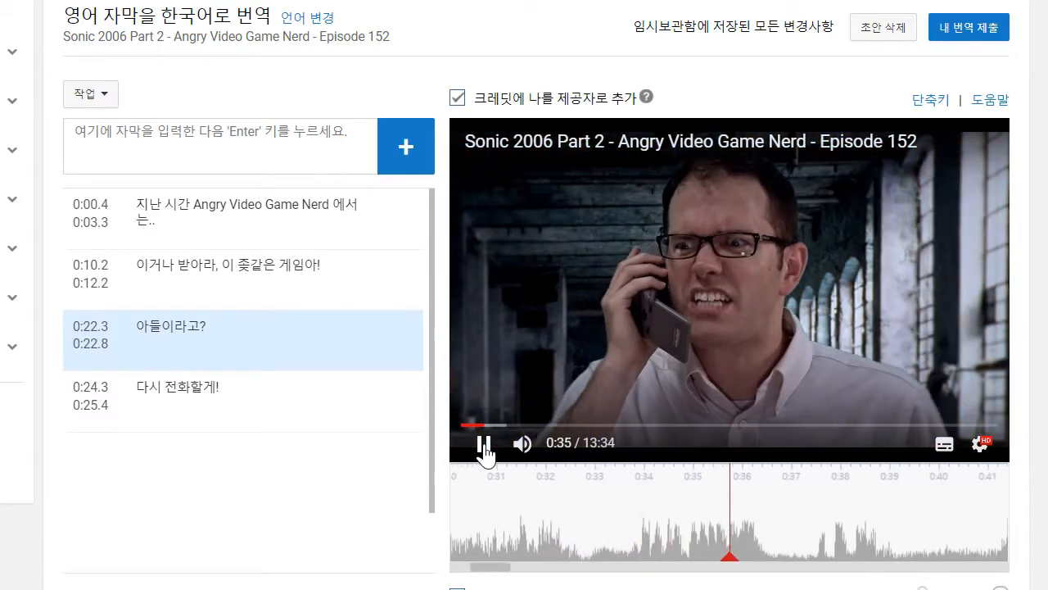
click(484, 447)
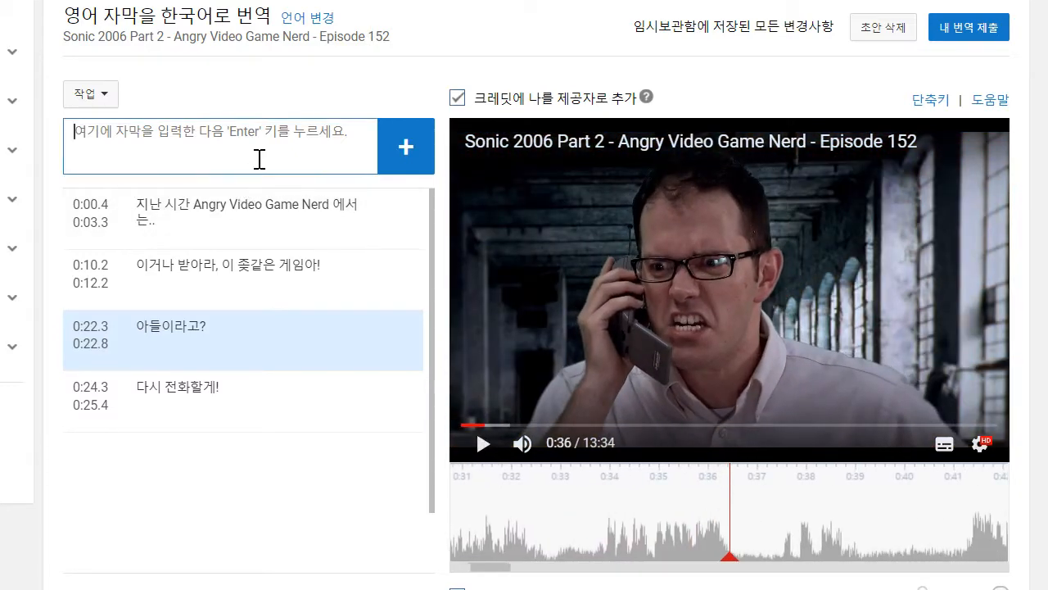
text(도)
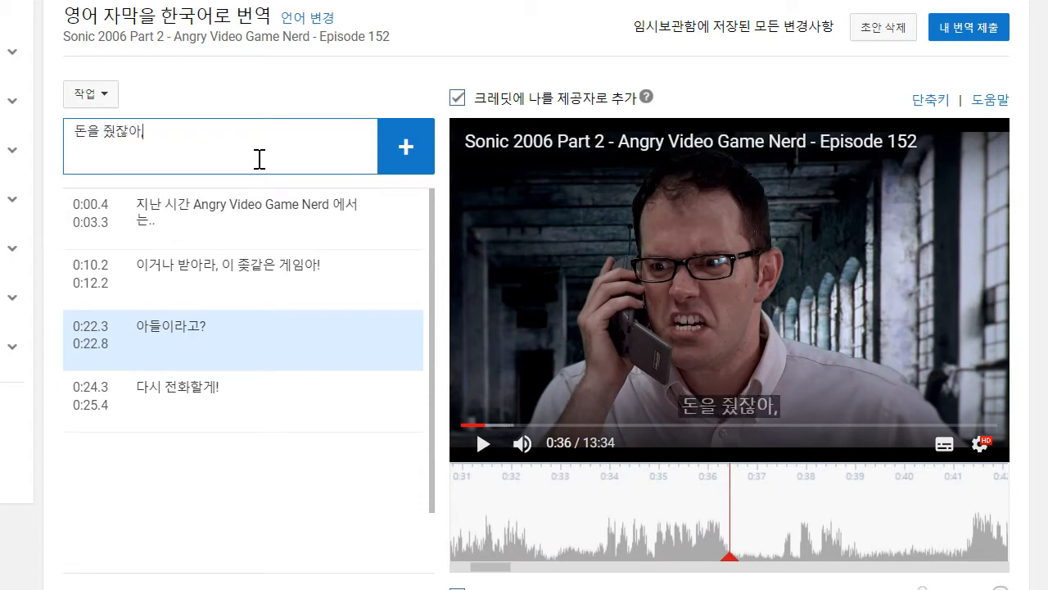
text(을 줬잖아, 이제 내 아들을 돌려줘!)
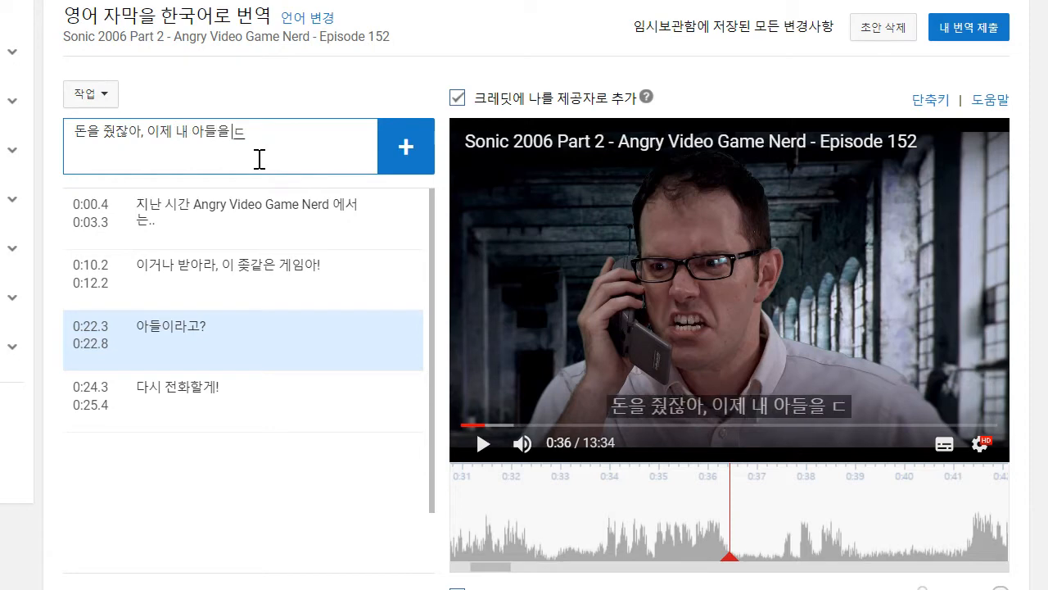
key(Return)
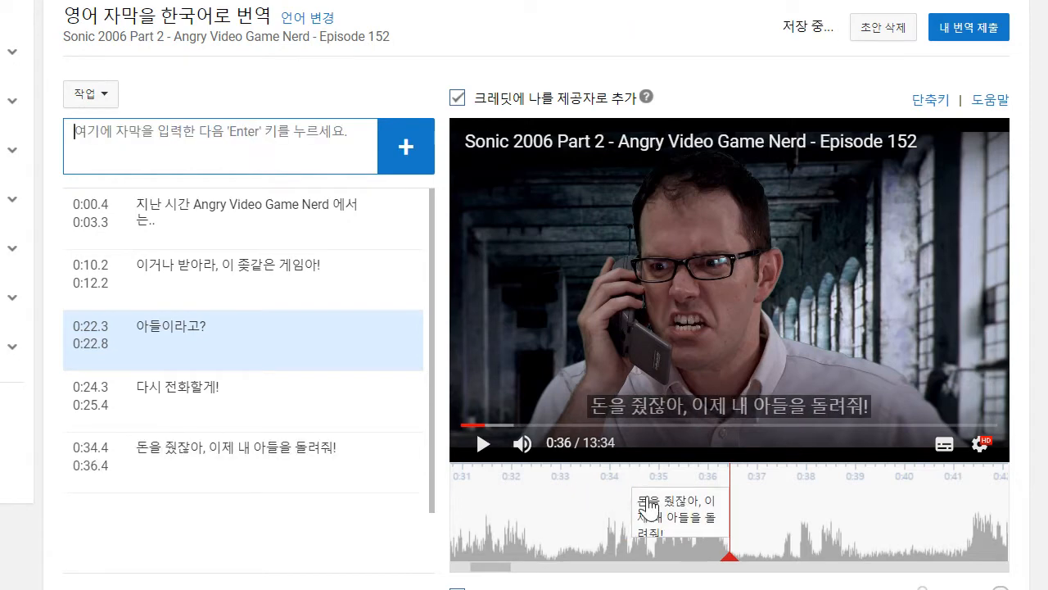
drag(635, 507, 605, 507)
- Play on to 0:38, add the caption "..이 씨발놈아" and shorten it to start at 0:37.5
click(483, 443)
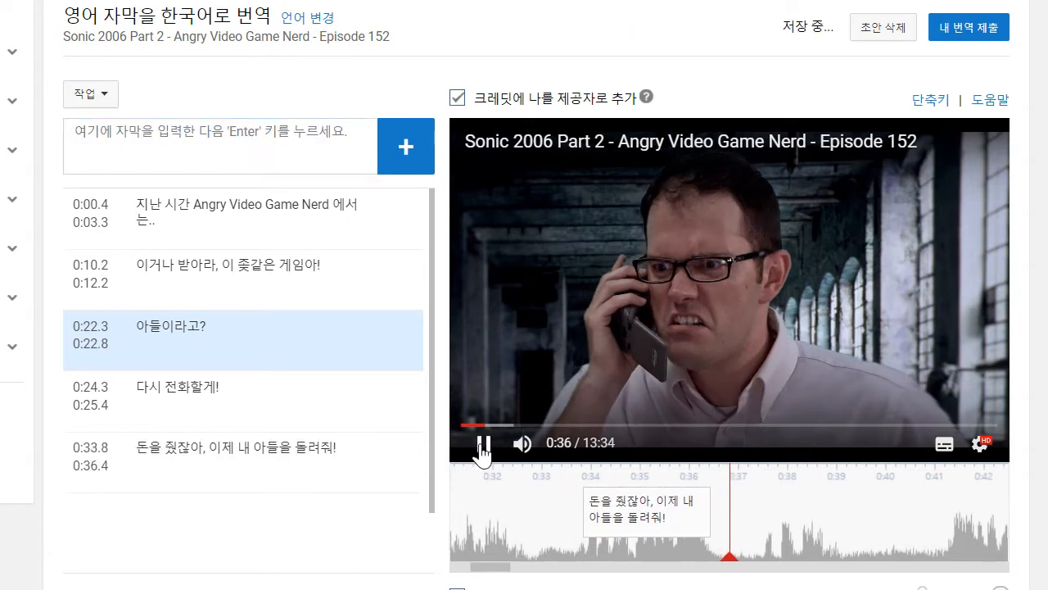
click(286, 146)
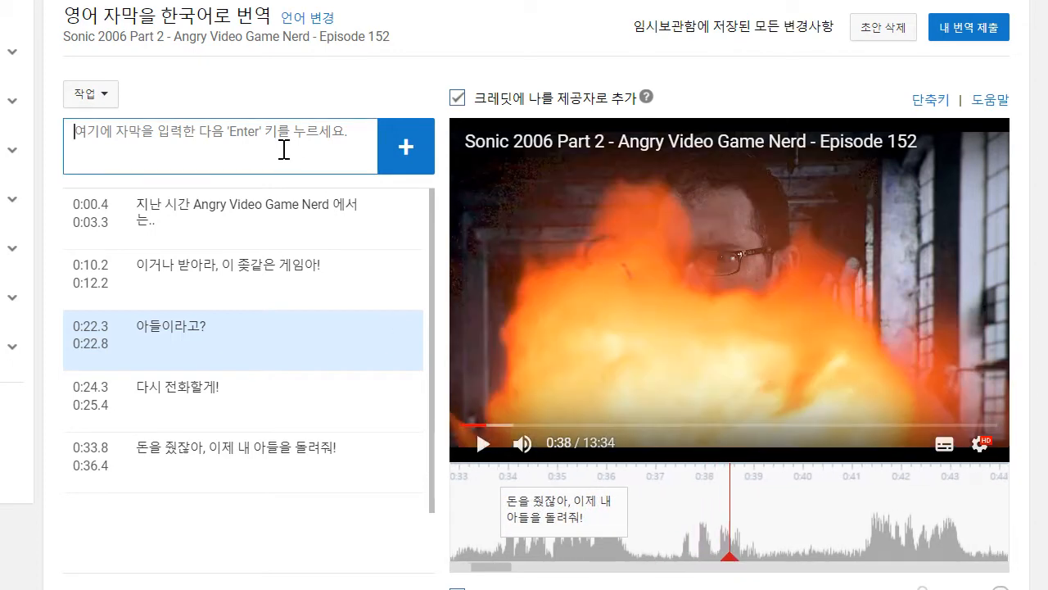
text(ㅇ)
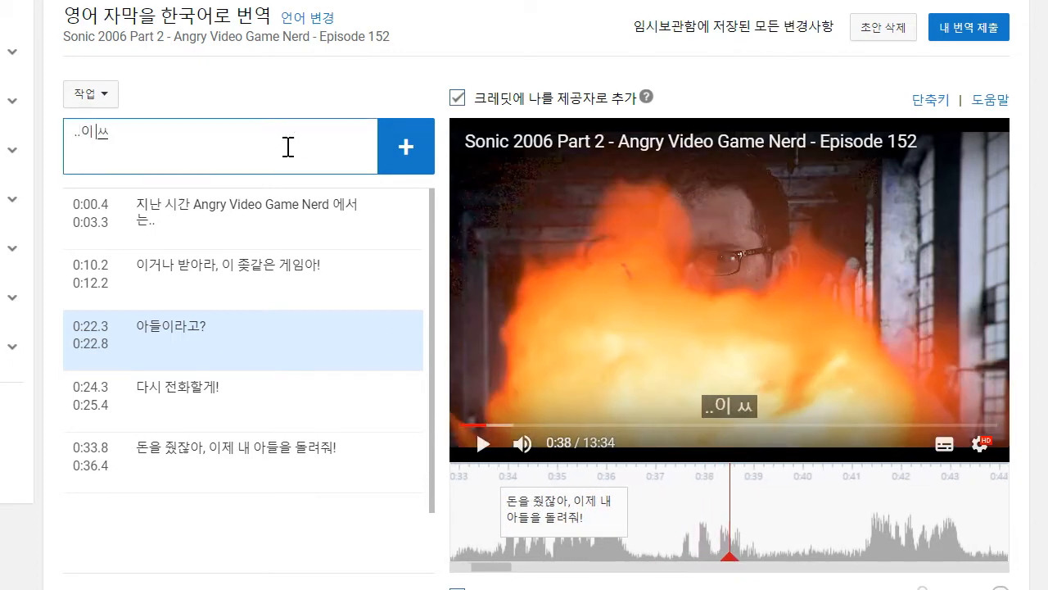
text( 씨발노ㅁ아)
key(Return)
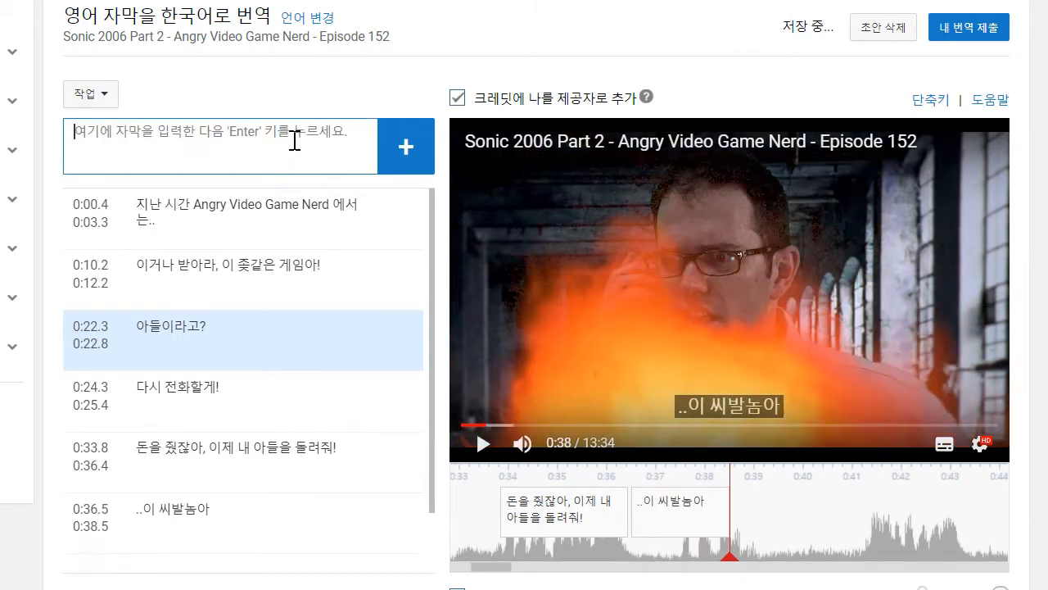
drag(633, 512, 685, 517)
- Replay the last captions, continue to 0:43 and add the caption "저항은 무의미하다" starting at 0:41.2
drag(790, 529, 883, 530)
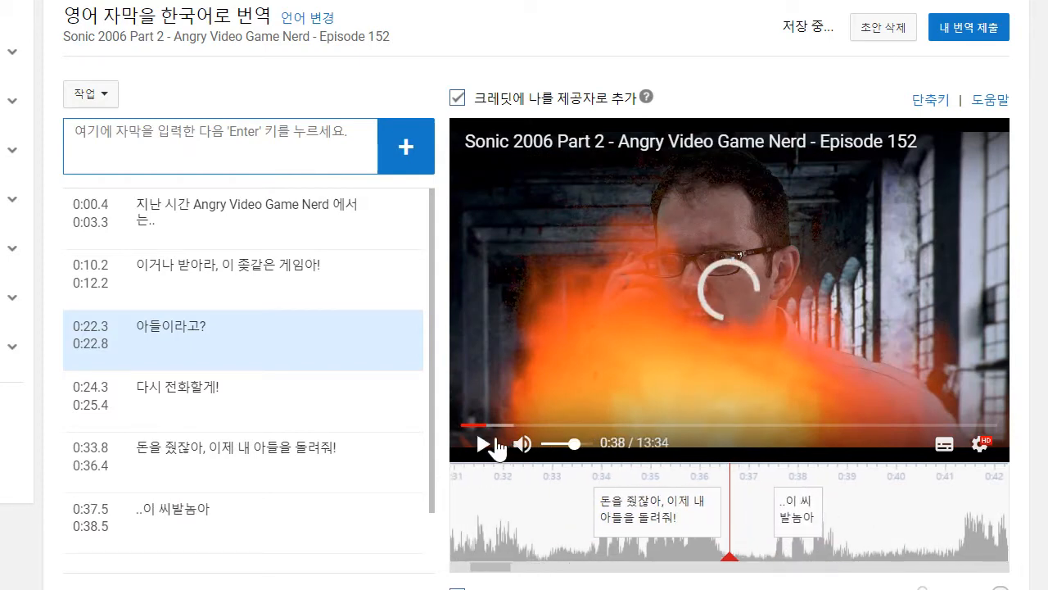
click(488, 446)
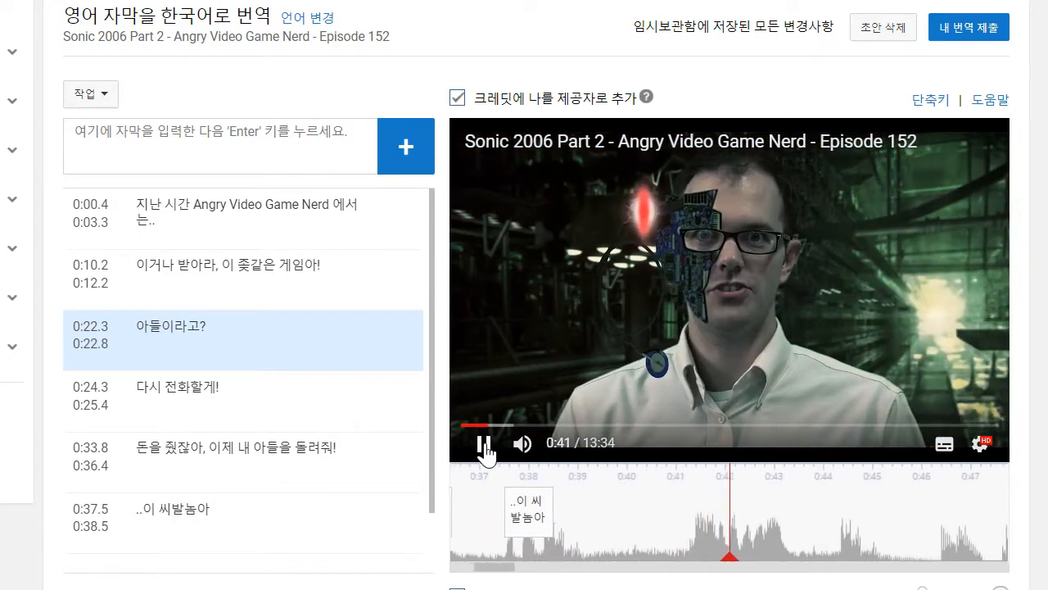
click(484, 447)
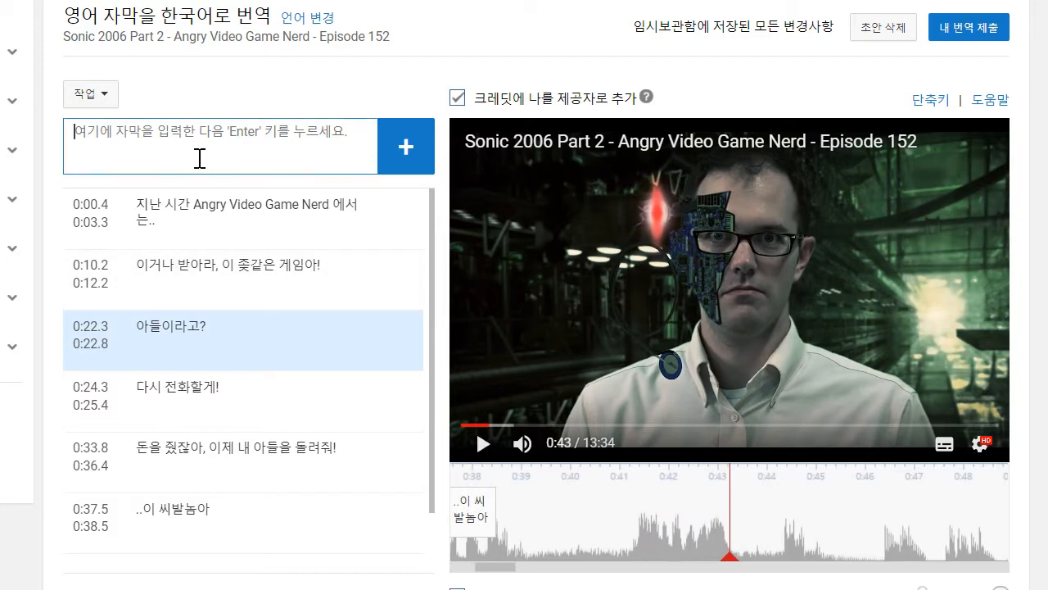
text(제하은 무의미하다)
key(Return)
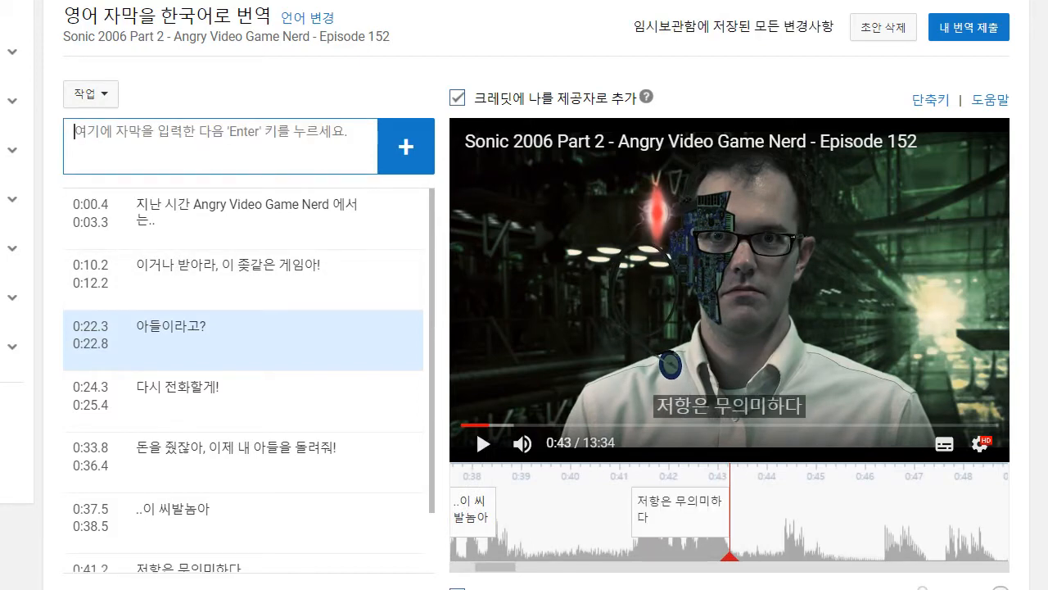
- Search Google in a new browser tab for "vorge star trek" and correct the query to "borge star trek"
key(ctrl+t)
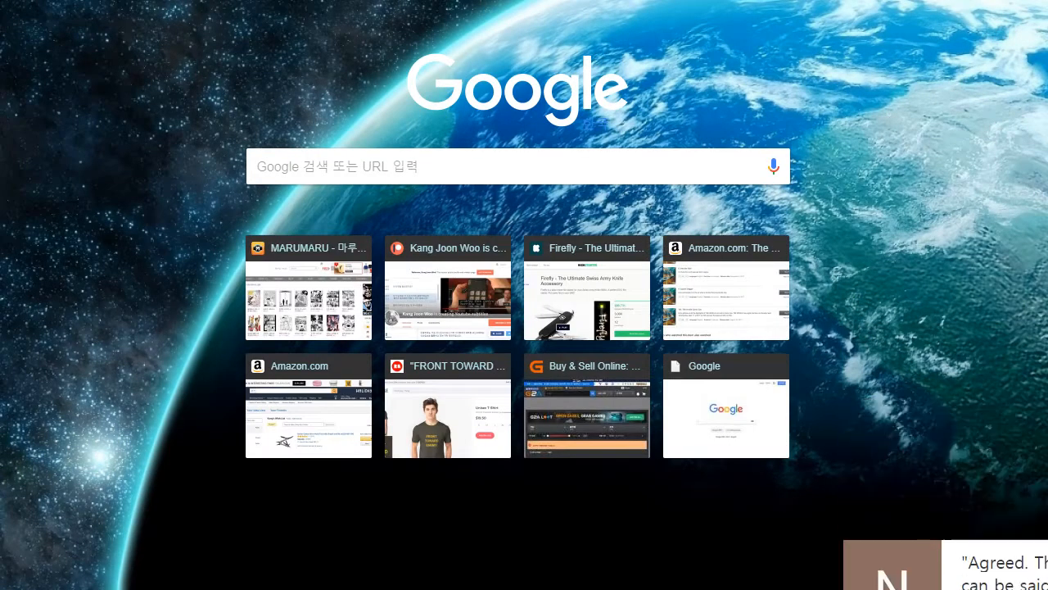
click(481, 153)
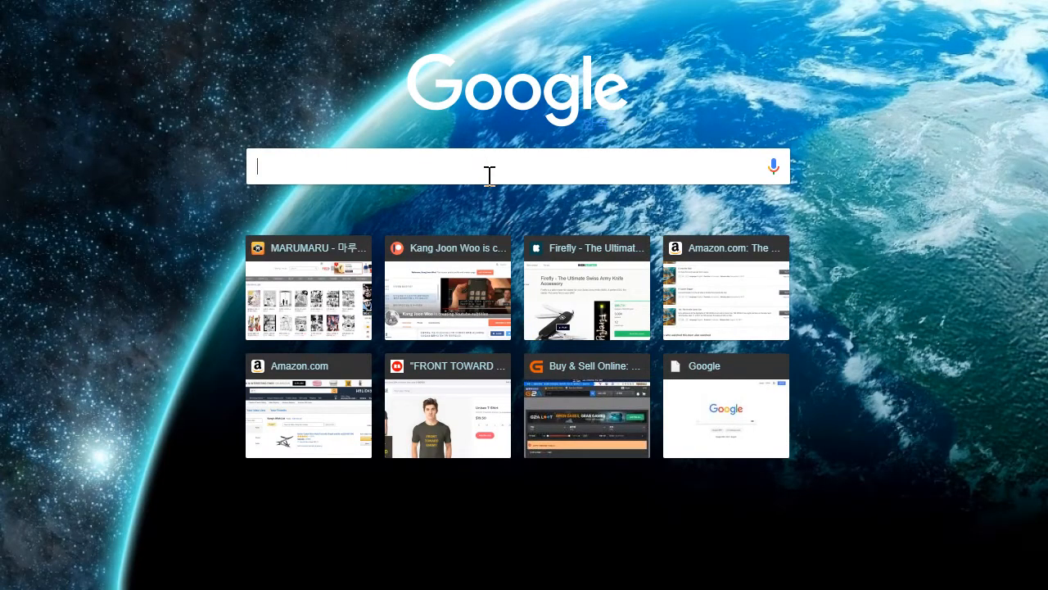
text(패)
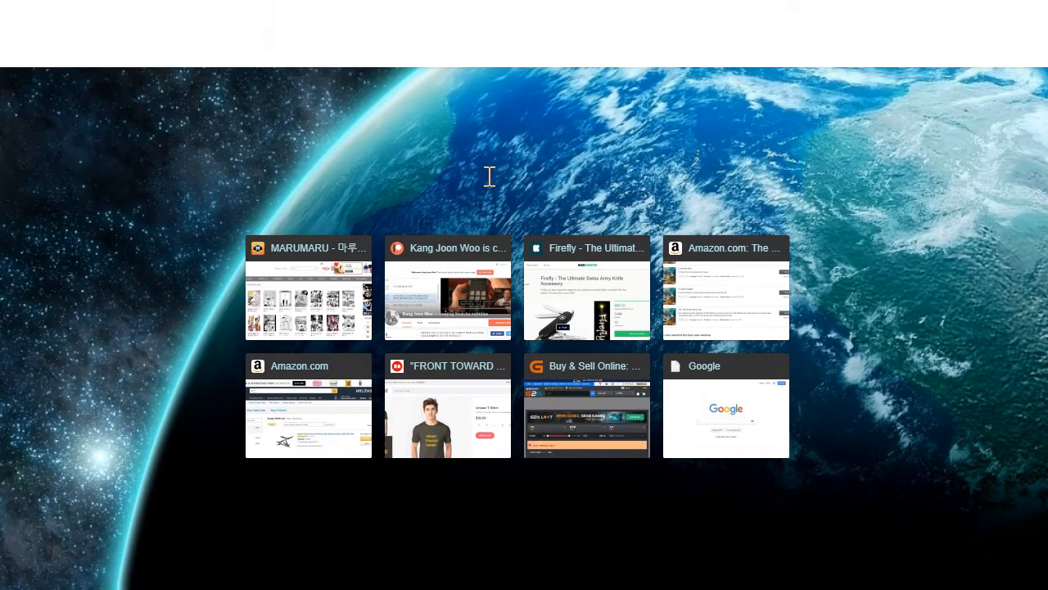
key(Return)
key(BackSpace)
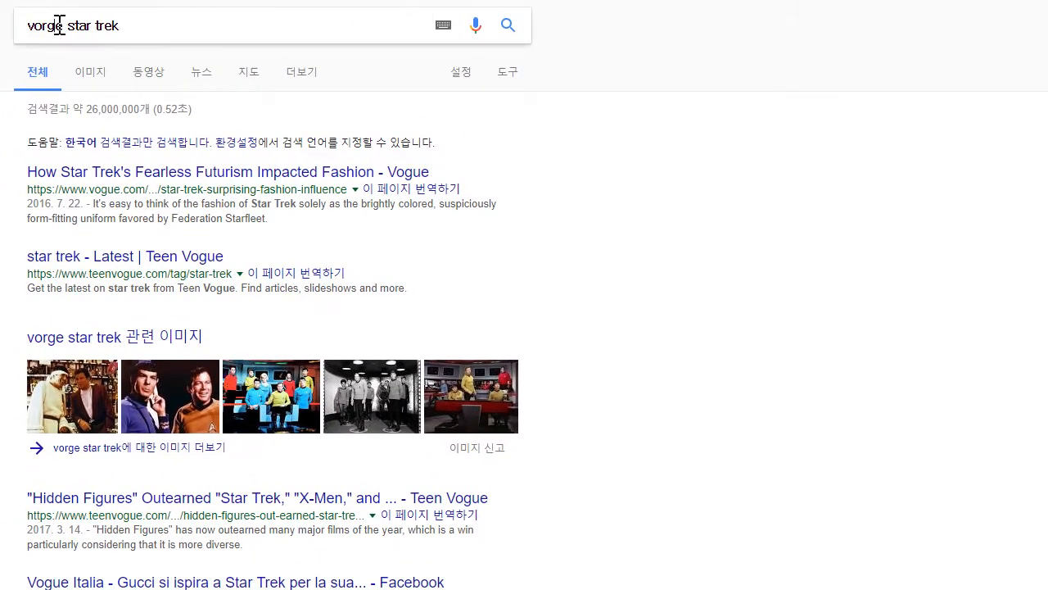
text(b)
click(143, 54)
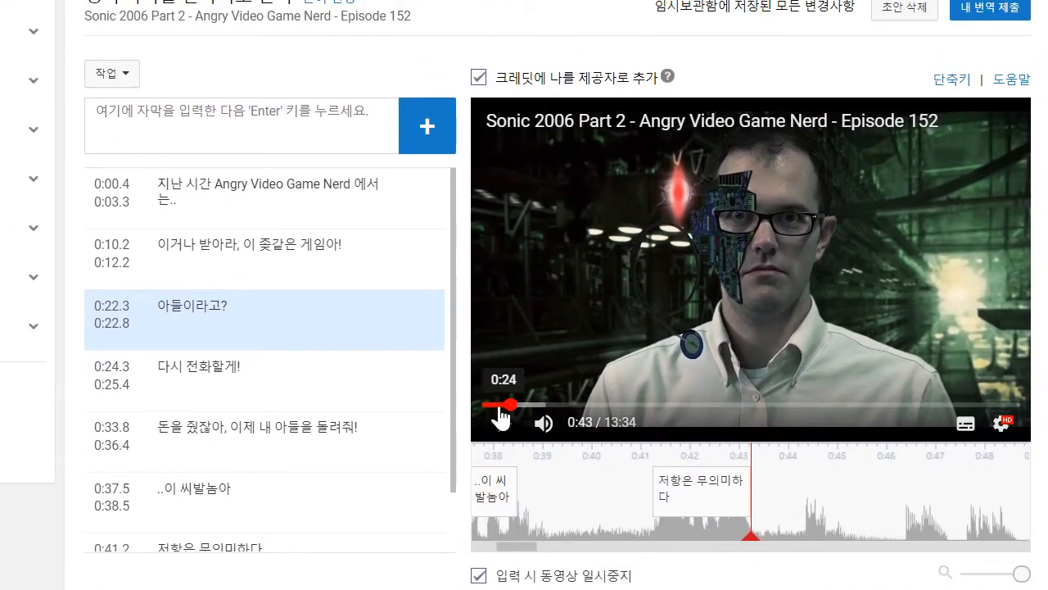
- Play on to 0:48, add the two-line caption "...그리고 이제 / 결론으로" and extend its start back to about 0:46.2
click(502, 422)
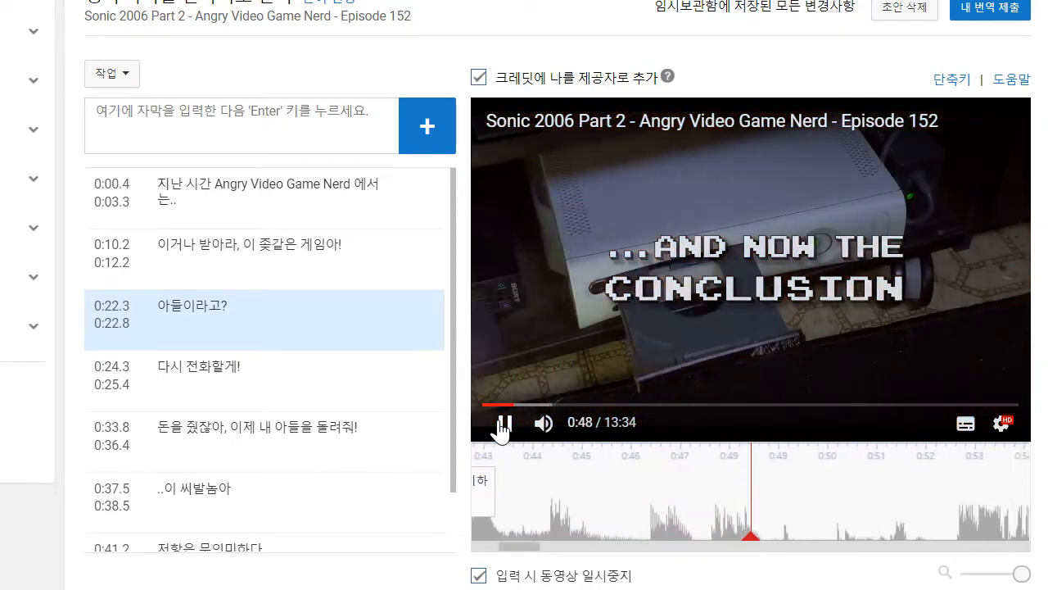
click(241, 126)
text(rmflr)
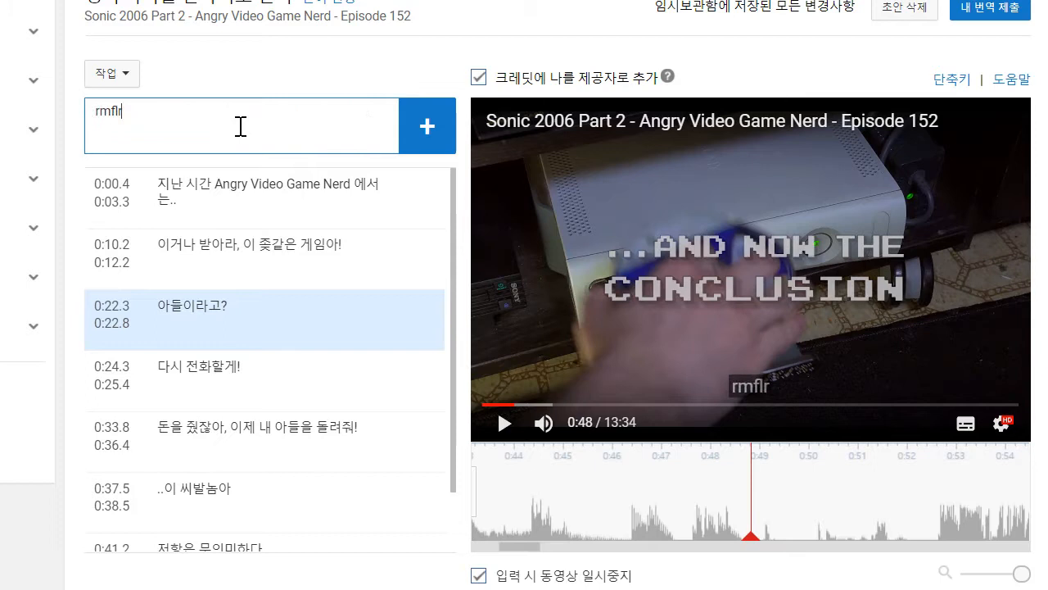
key(BackSpace)
key(BackSpace)
text(..)
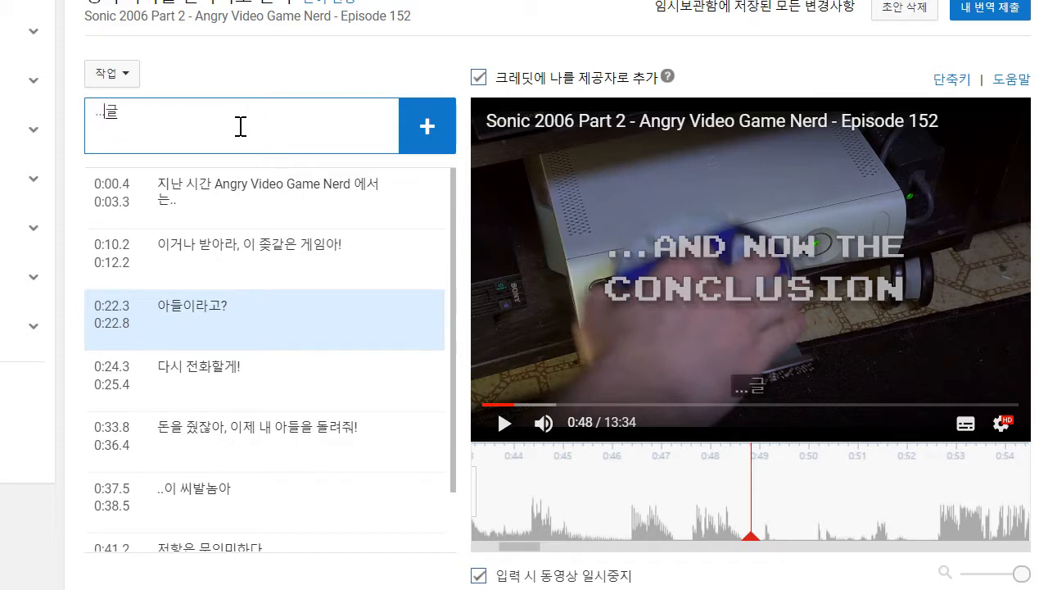
text(.그리고 이제)
key(shift+Return)
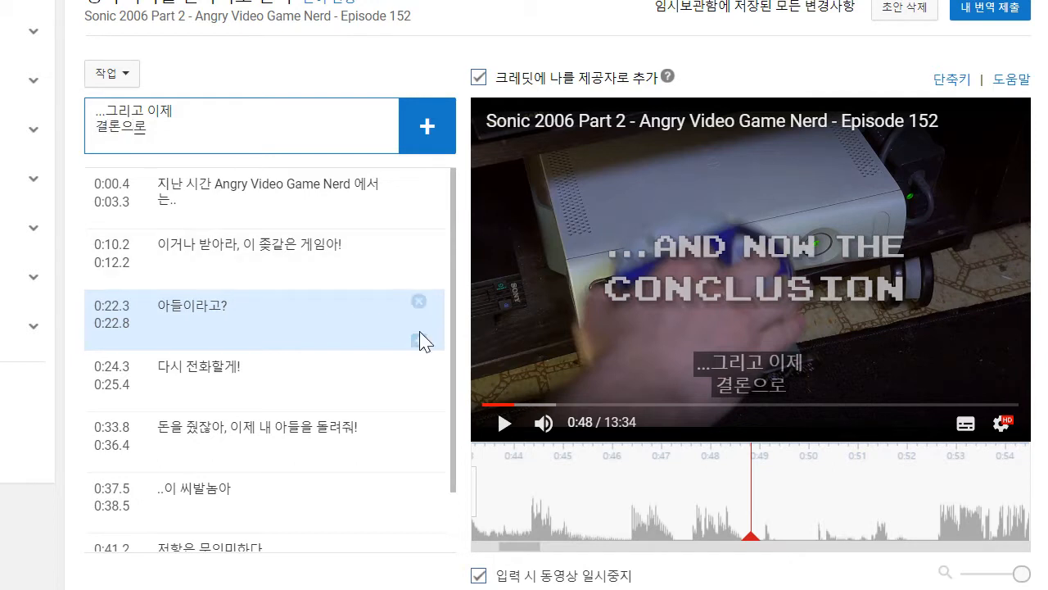
text(결론으로)
key(Return)
drag(638, 487, 615, 487)
- Play on to 0:56, add the caption '"소닉 06"은 여러분의 할머니들까지 제가 리뷰를 했었으면 했던 게임이었습니다' and extend its start back to about 0:52.5
click(504, 423)
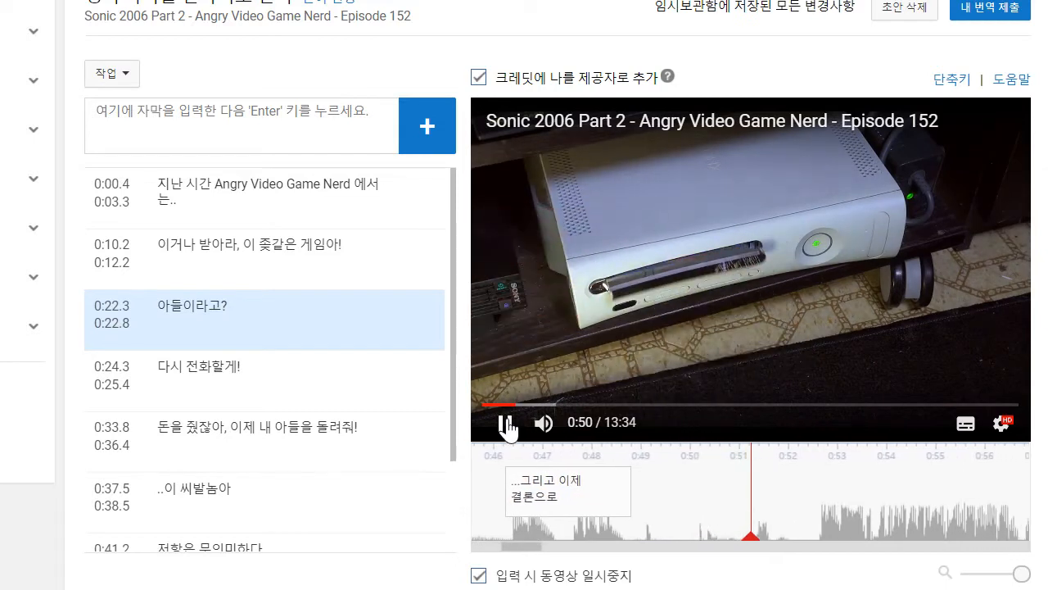
click(507, 423)
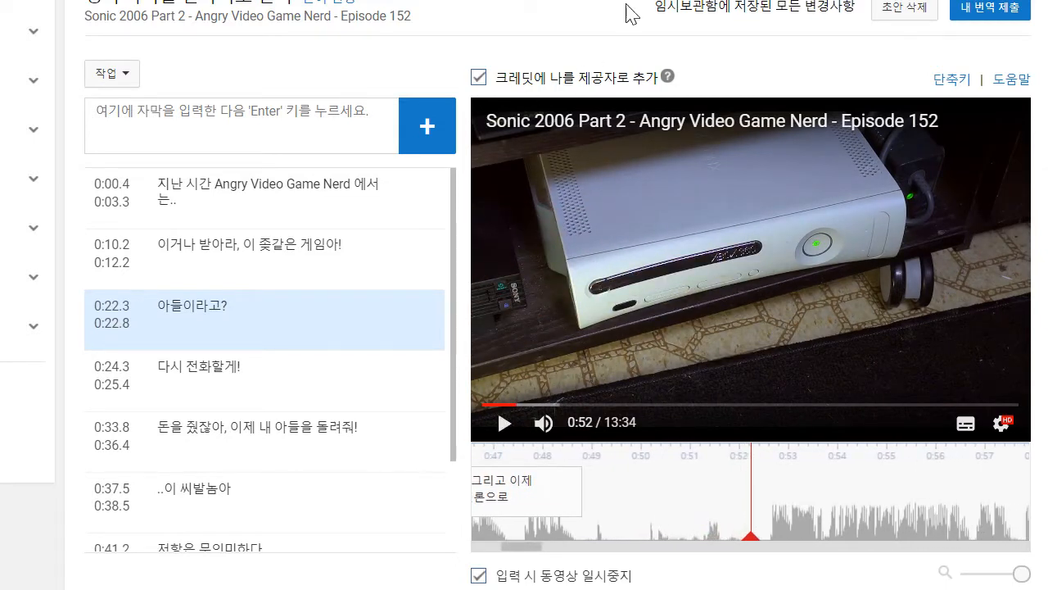
drag(652, 11, 754, 10)
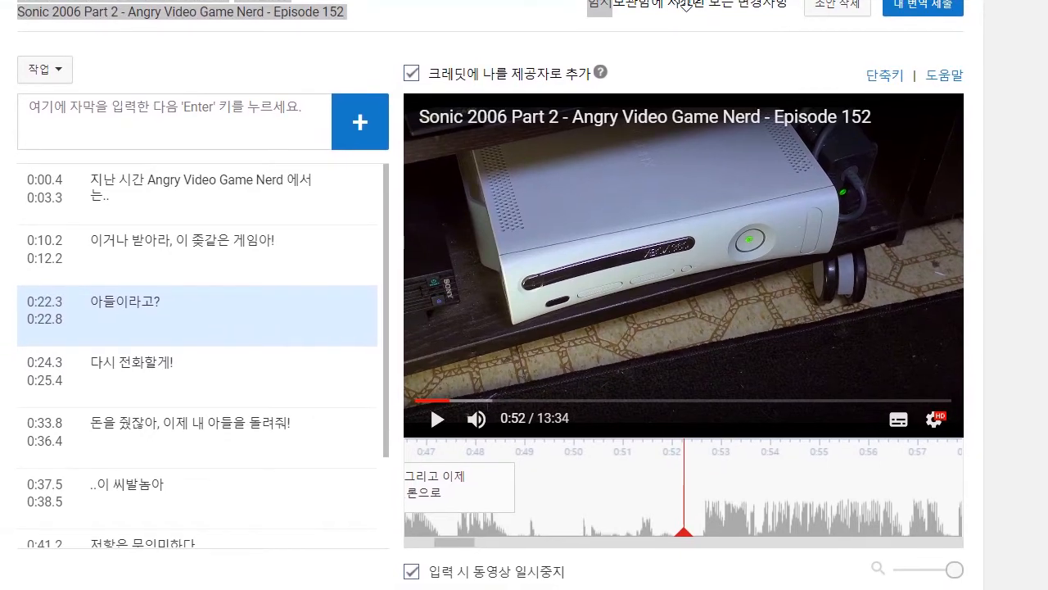
click(596, 575)
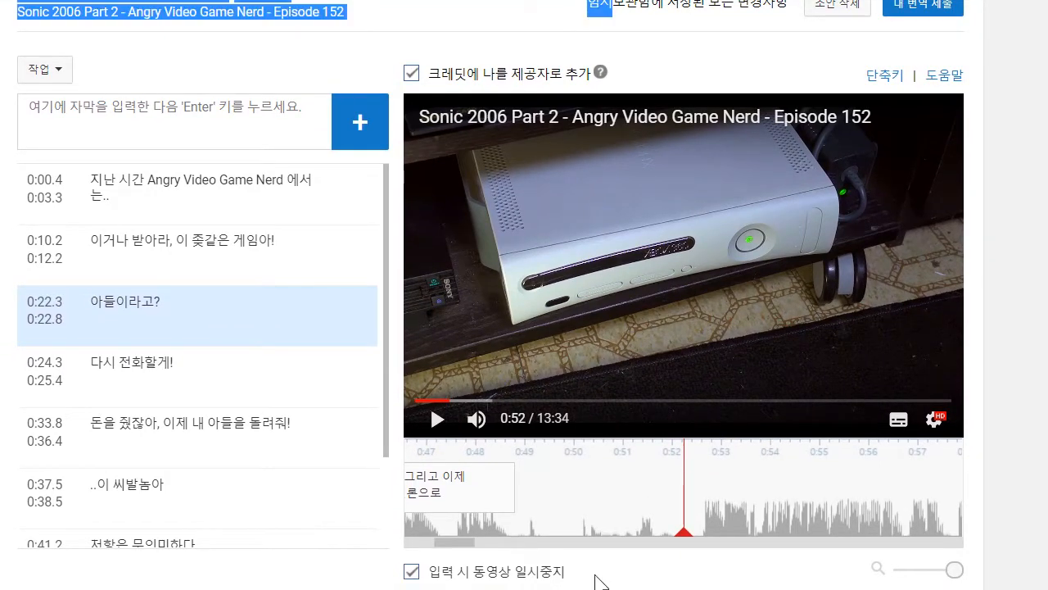
click(438, 419)
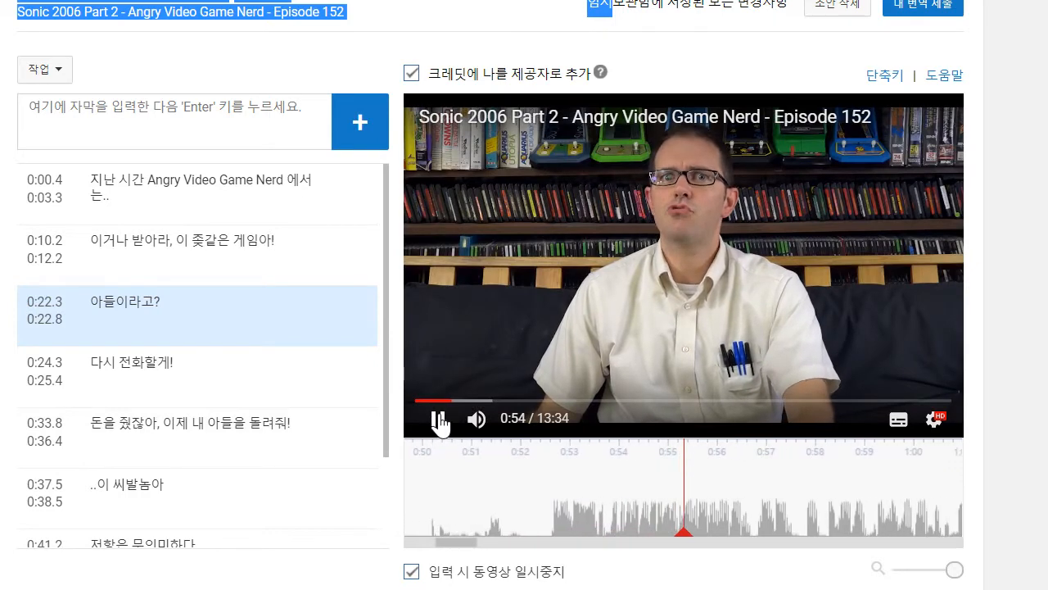
click(139, 94)
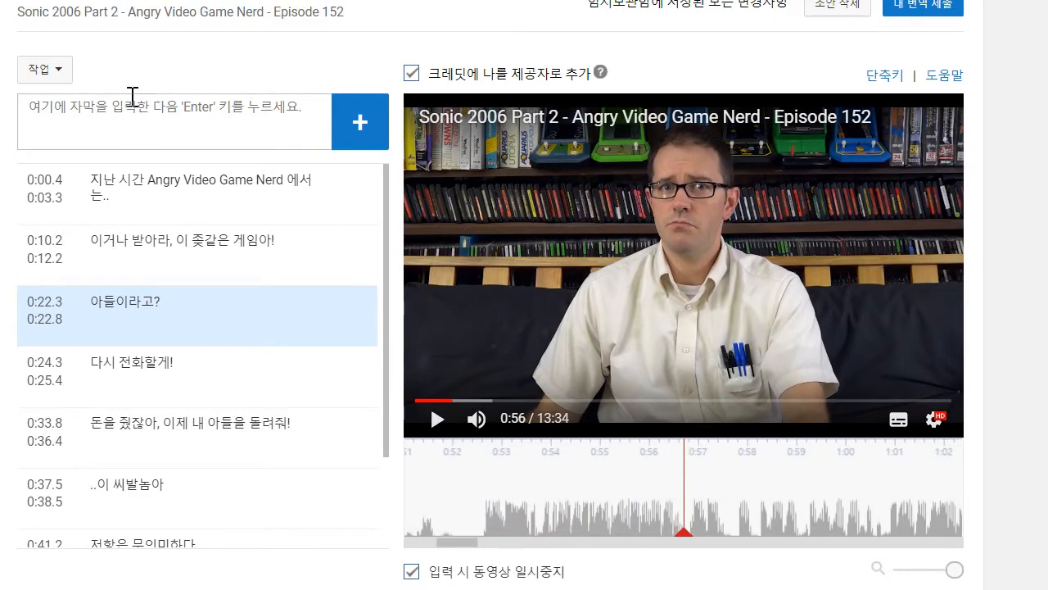
text(')
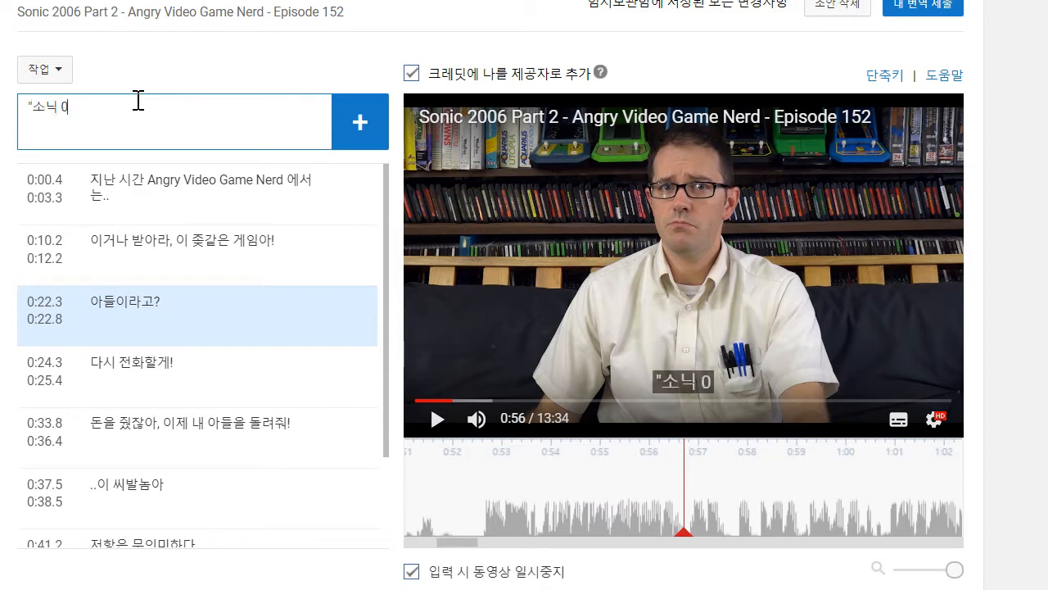
text(소닉 06"은 여러분ㅇ)
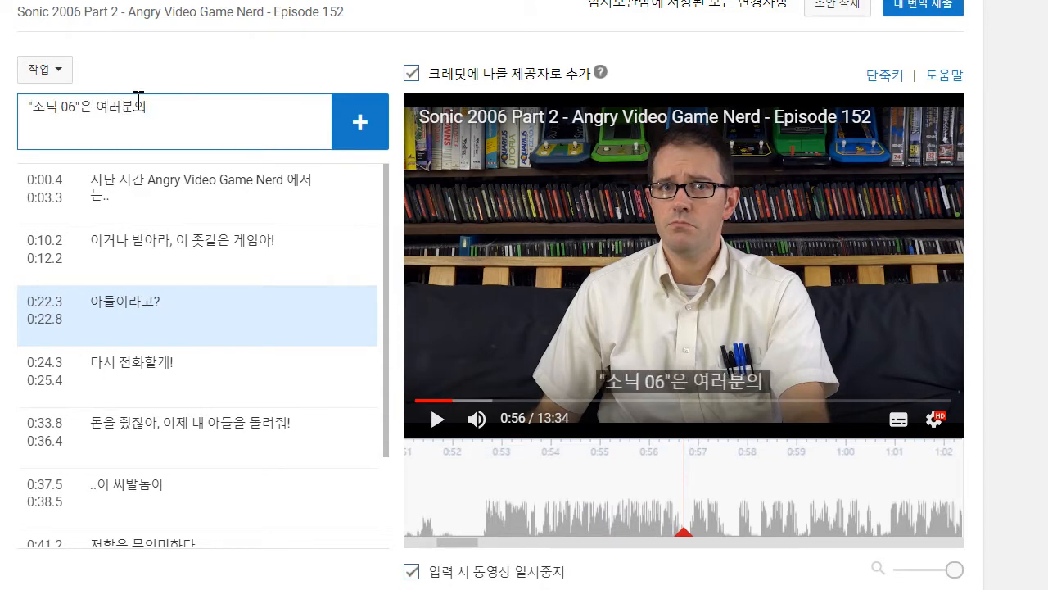
text( 할머니들까지)
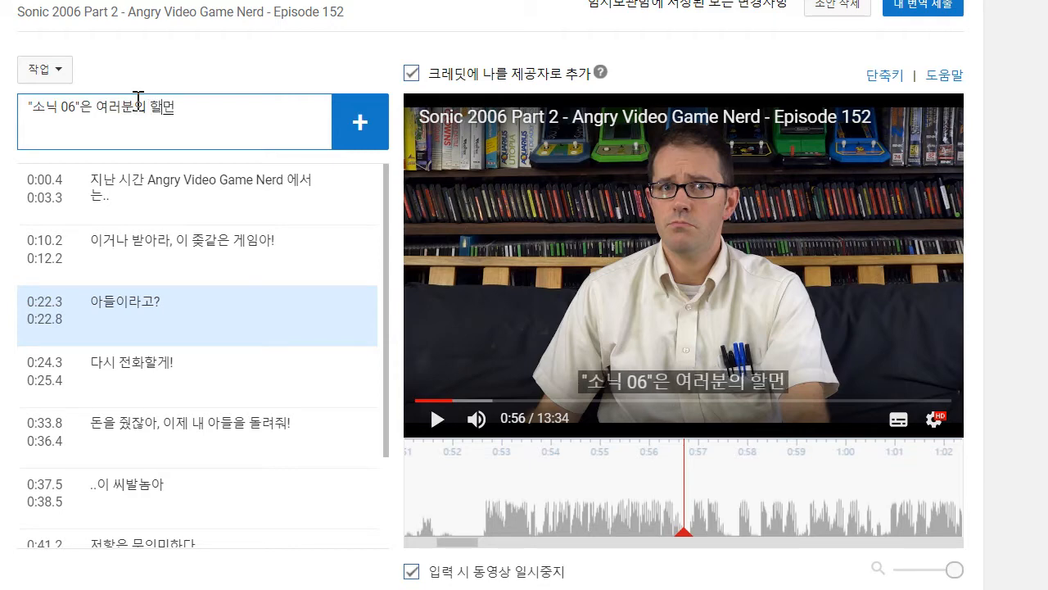
text( 제가 립)
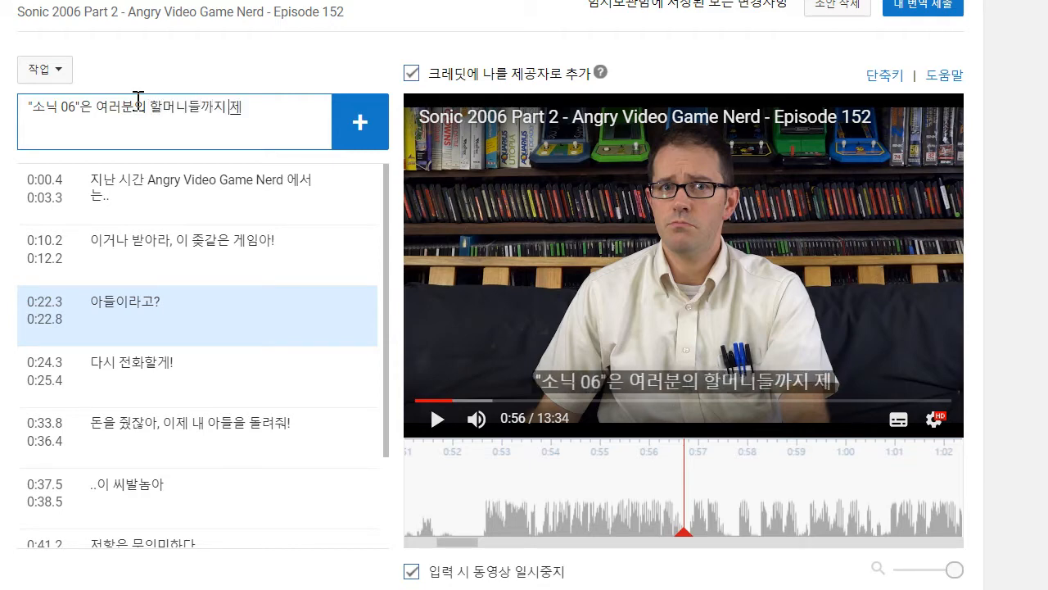
text(했)
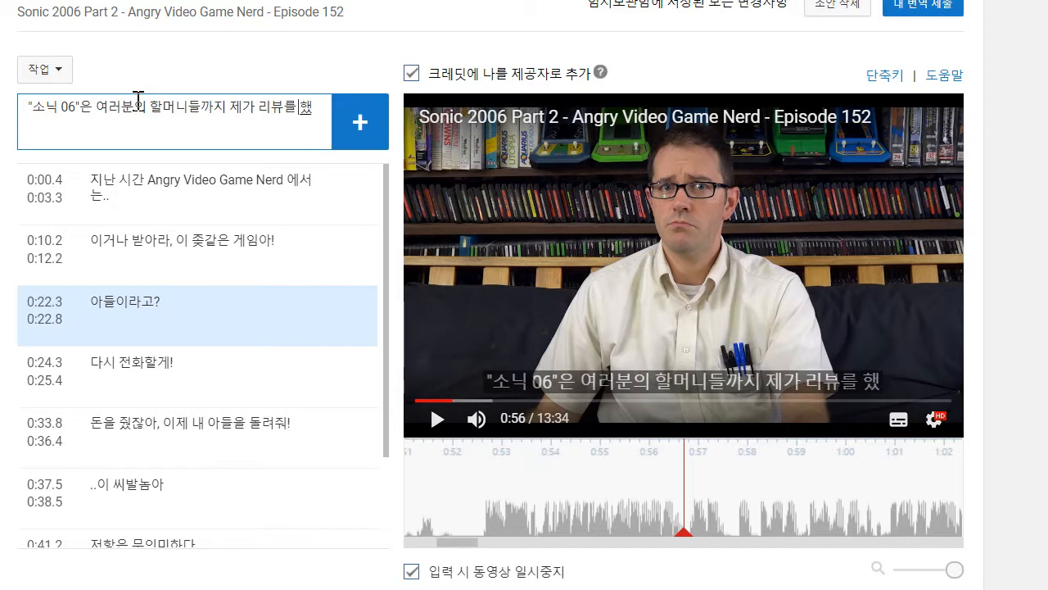
text(었으면 했던 작품에)
key(BackSpace)
key(BackSpace)
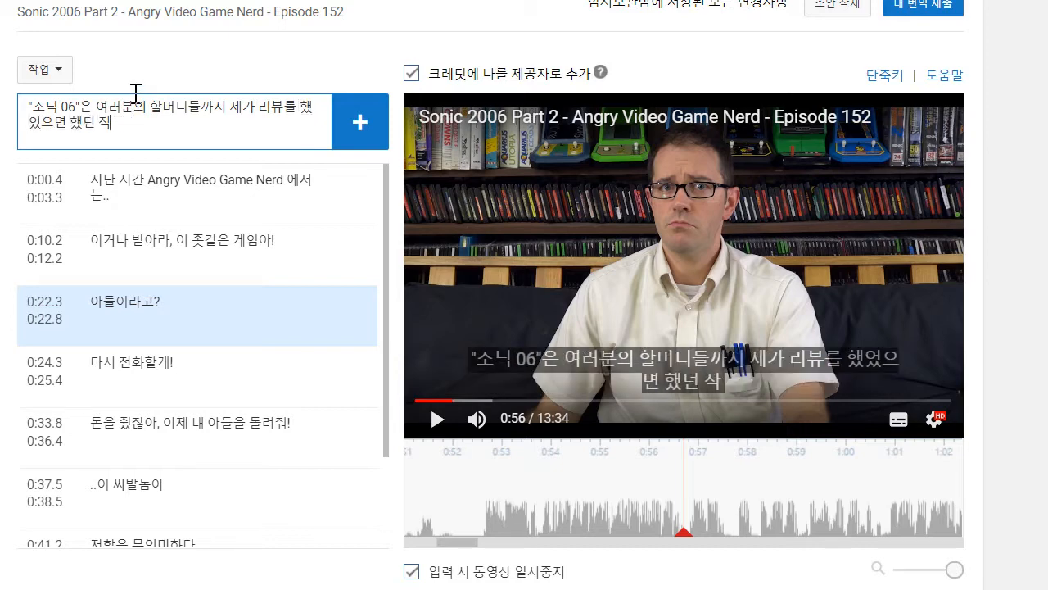
text(게임이었)
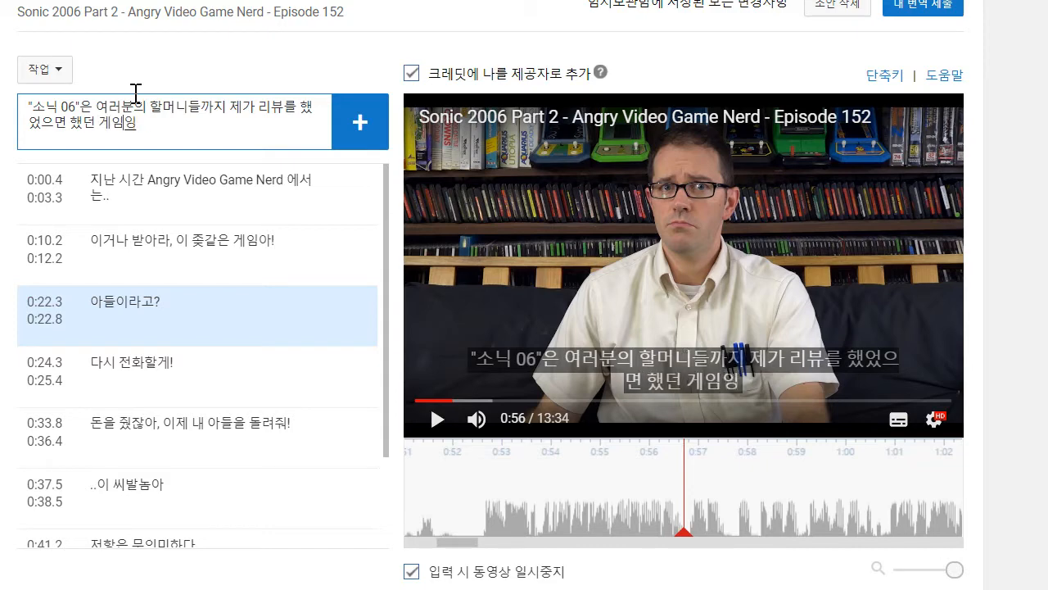
text(습니다)
key(Return)
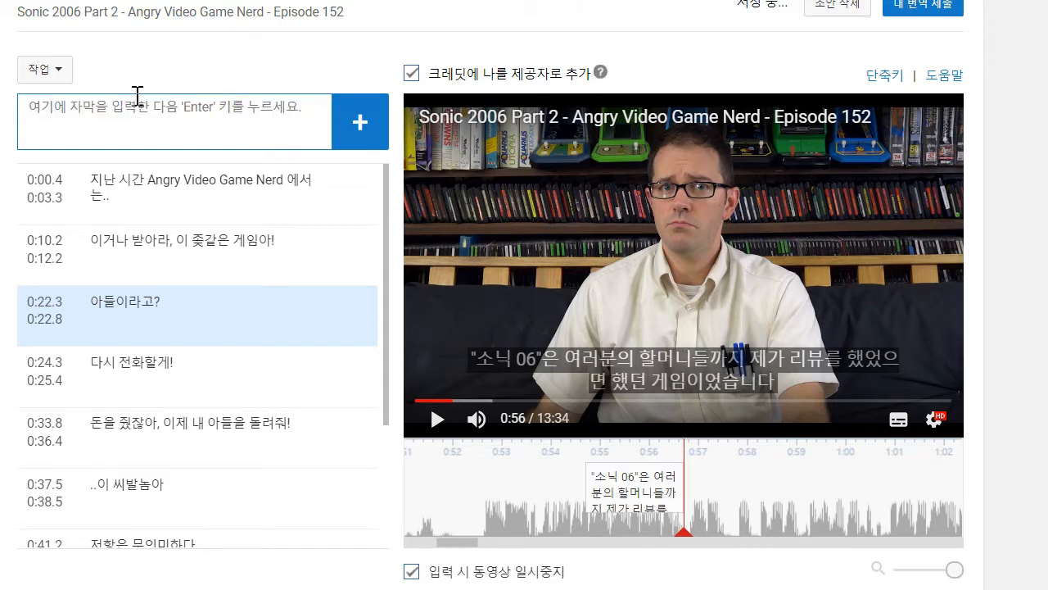
drag(586, 488, 475, 487)
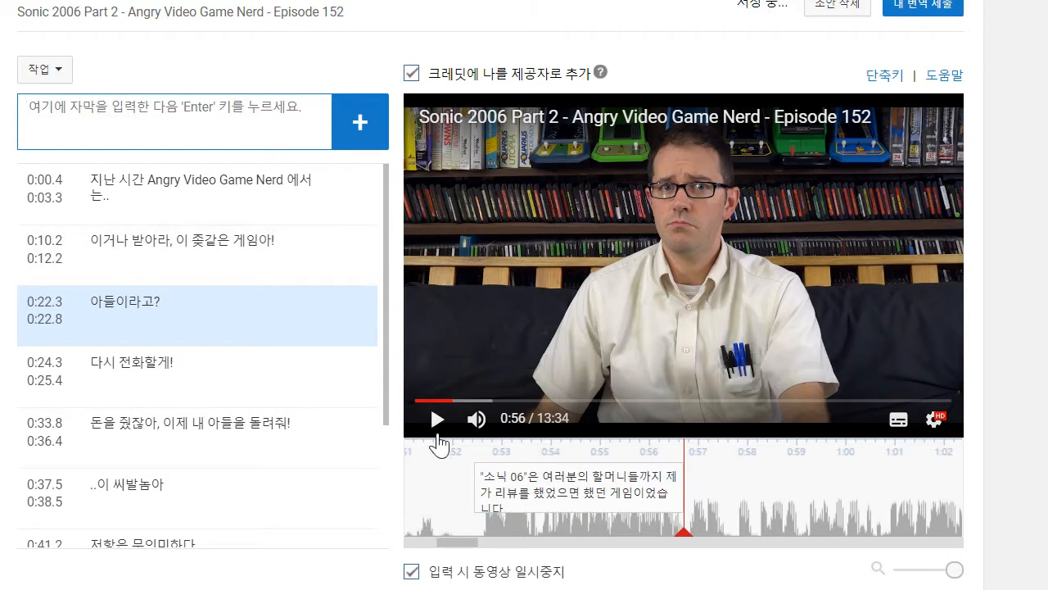
- Play on to 0:57 and add the caption "그래서 했습니다만" directly after the previous one
click(437, 434)
click(147, 108)
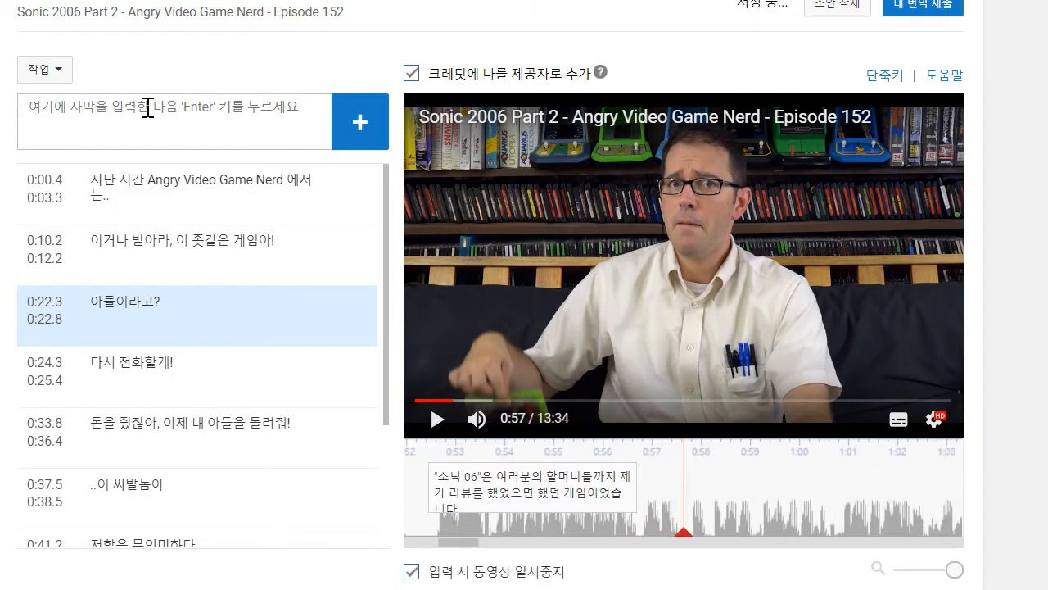
text(그래서 했스)
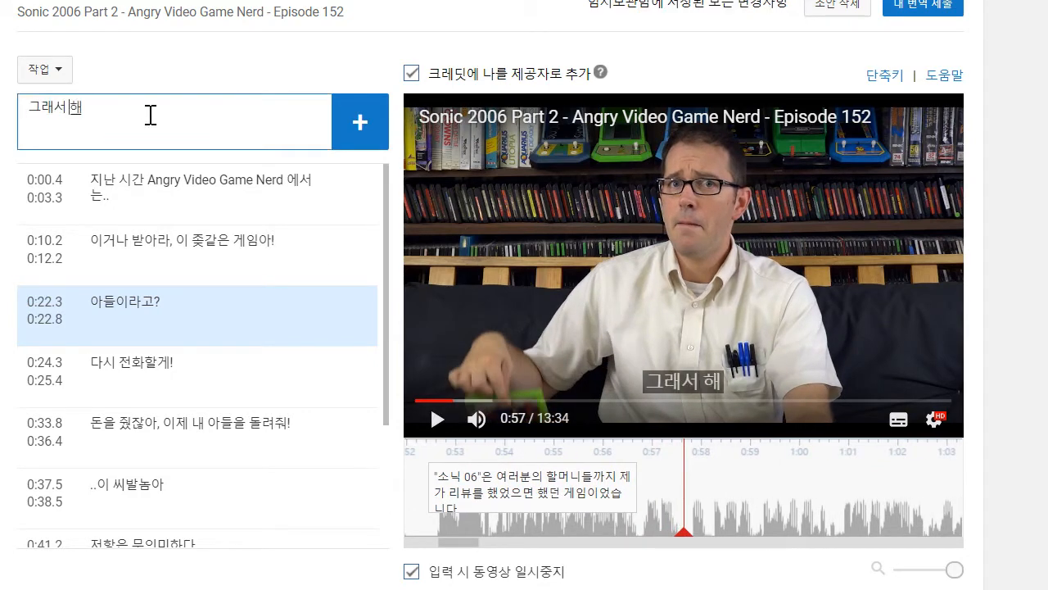
text(ㅂ니다)
key(Return)
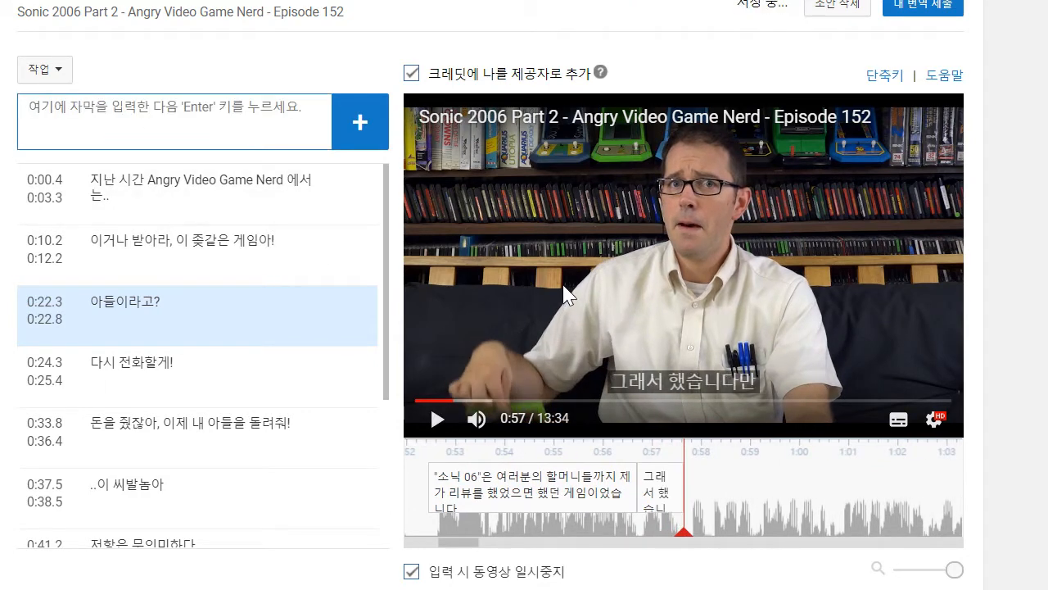
- Play on to 0:59 and add the caption "좀 더 볼 게 있죠" directly after the previous one
click(439, 420)
click(212, 122)
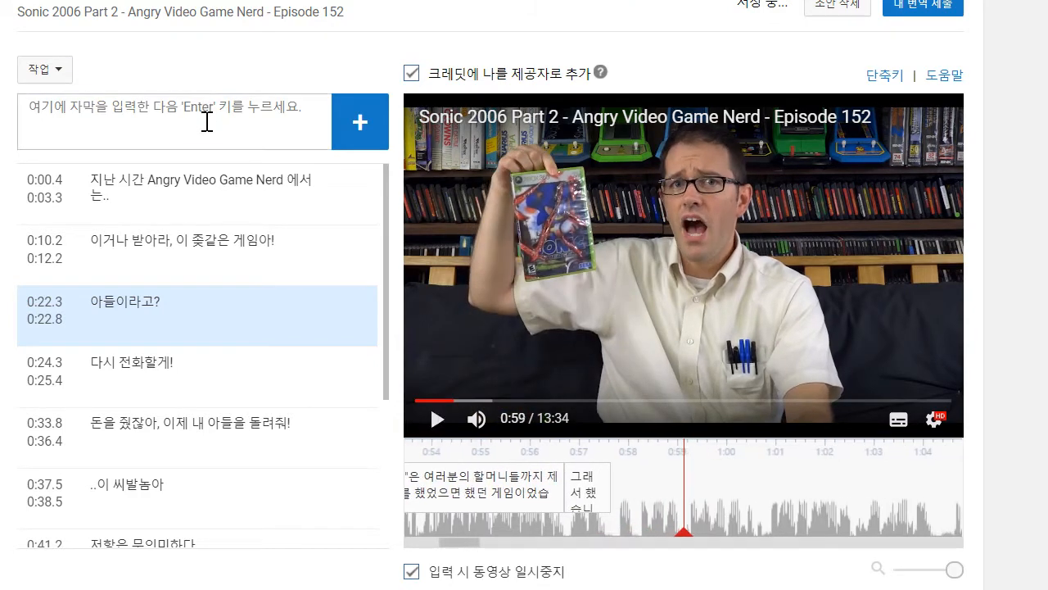
text(좀 더보)
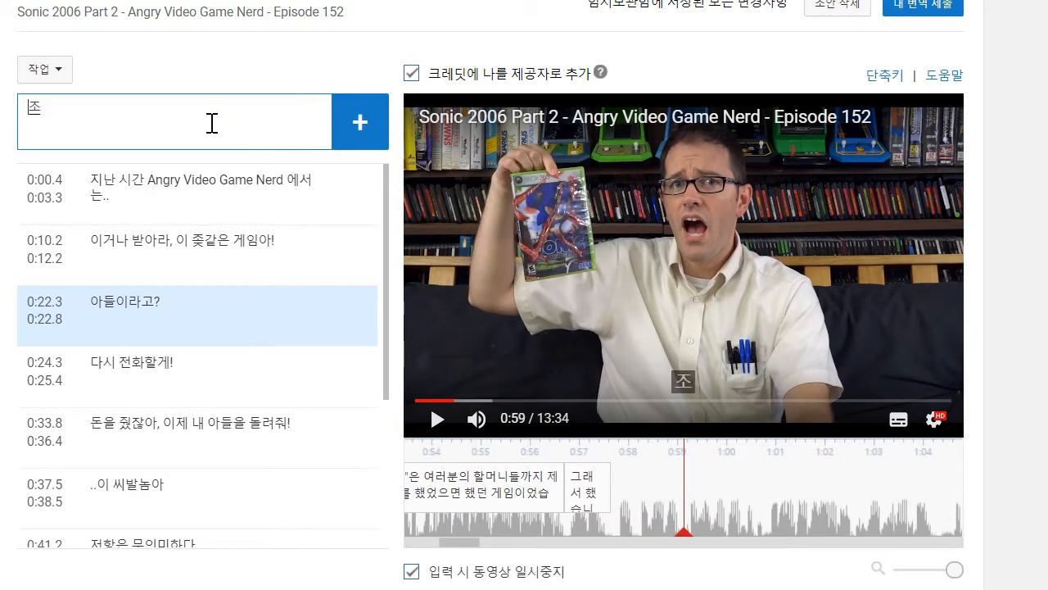
text(ㄹ게 이)
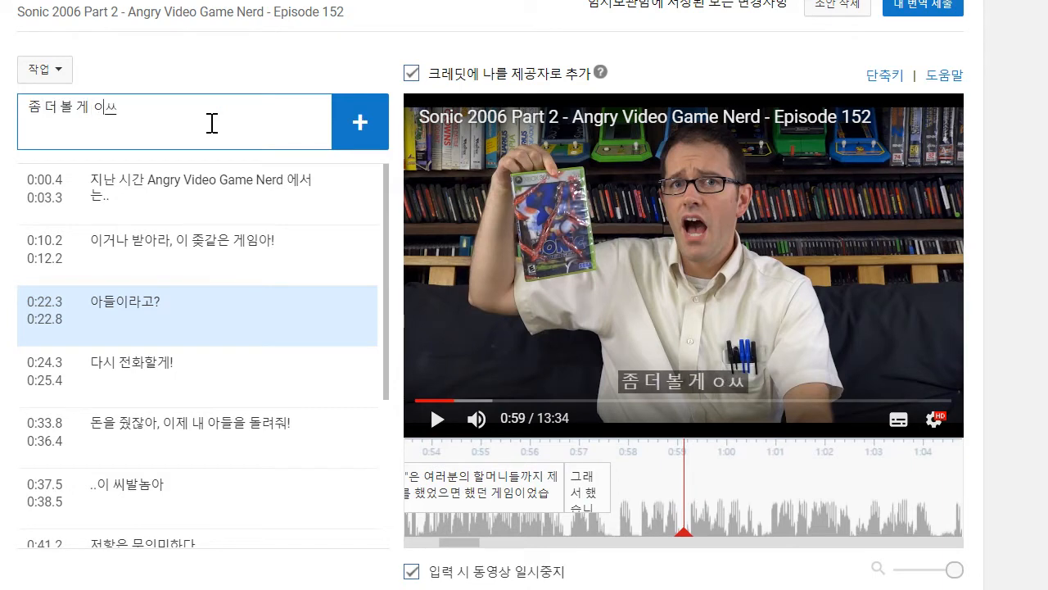
text(ㅆ죠)
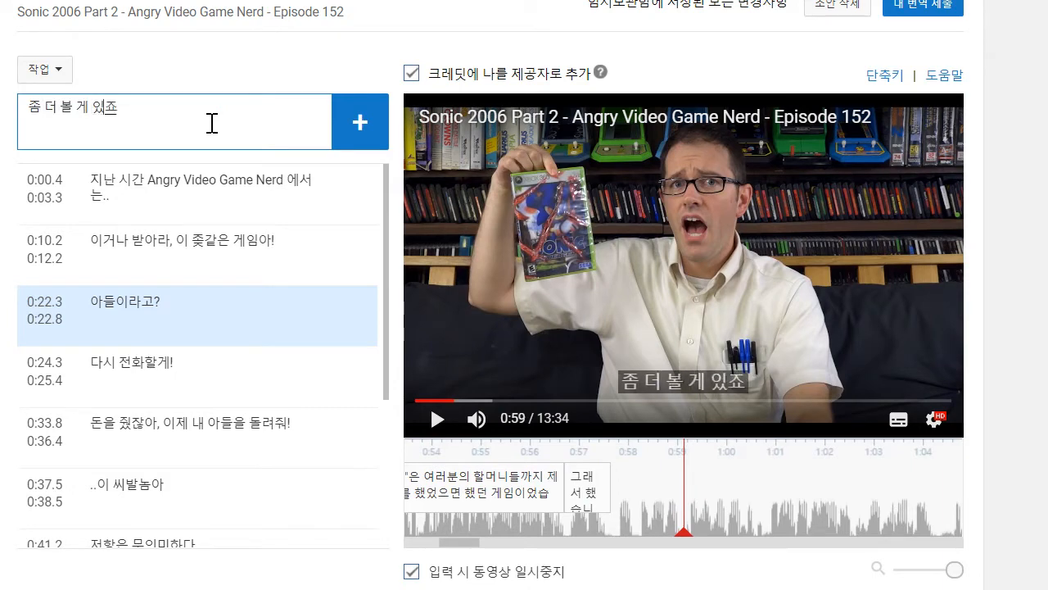
key(Return)
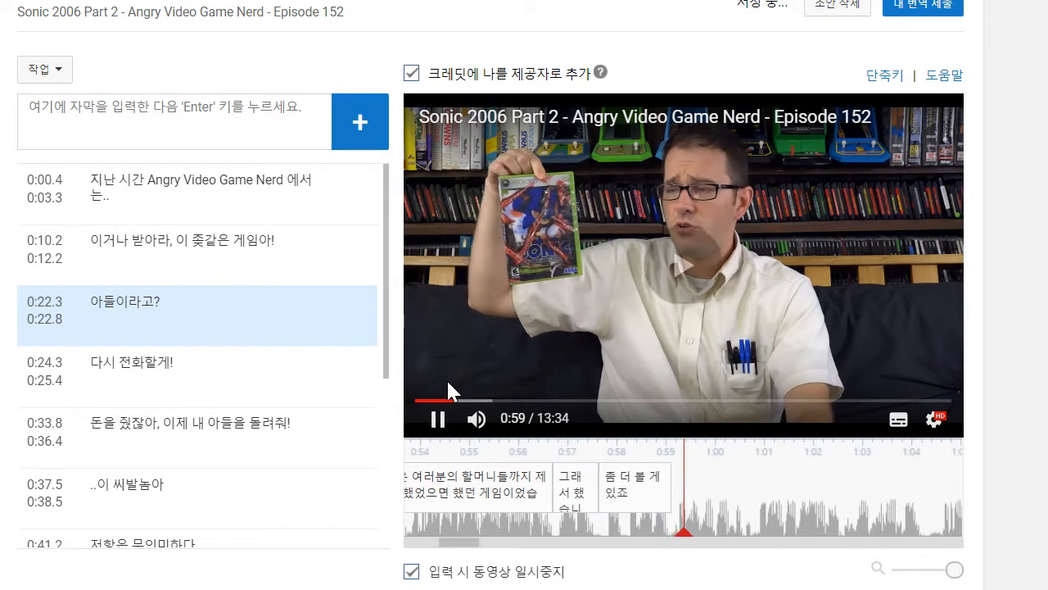
- Play on to 1:00 and add the caption "반쪼가리밖에 안했었다 이겁니다" directly after the previous one
click(423, 414)
click(230, 115)
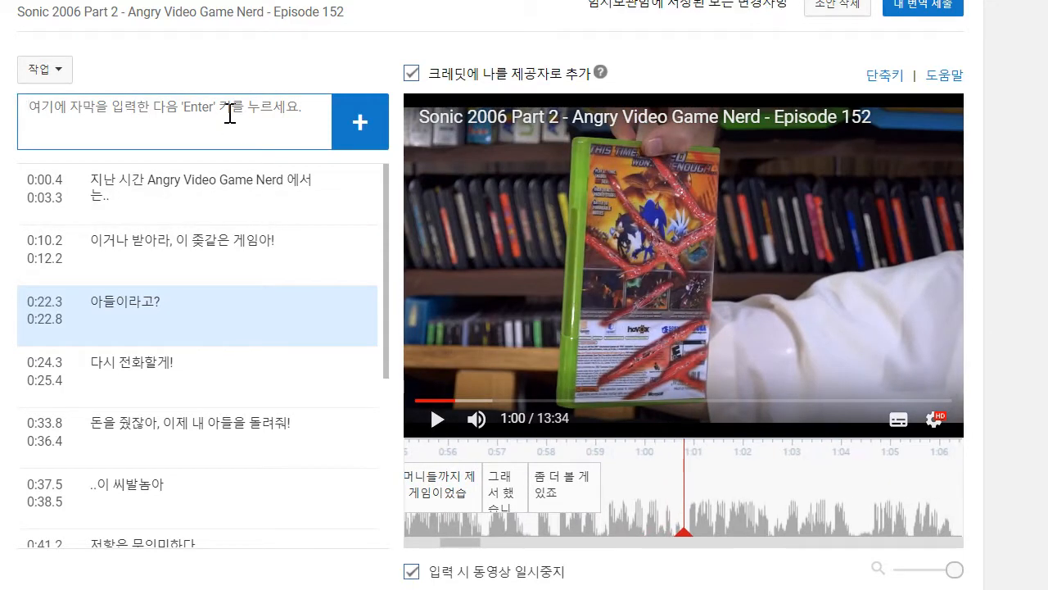
text(반쪼가리바)
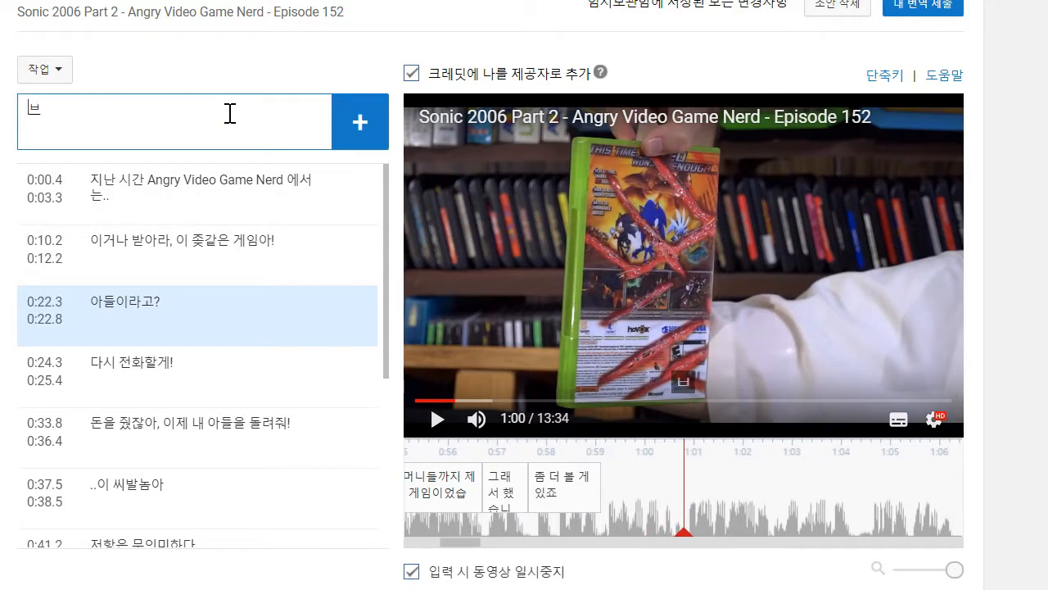
text(에 안했어)
text(다 이겁니다)
key(Return)
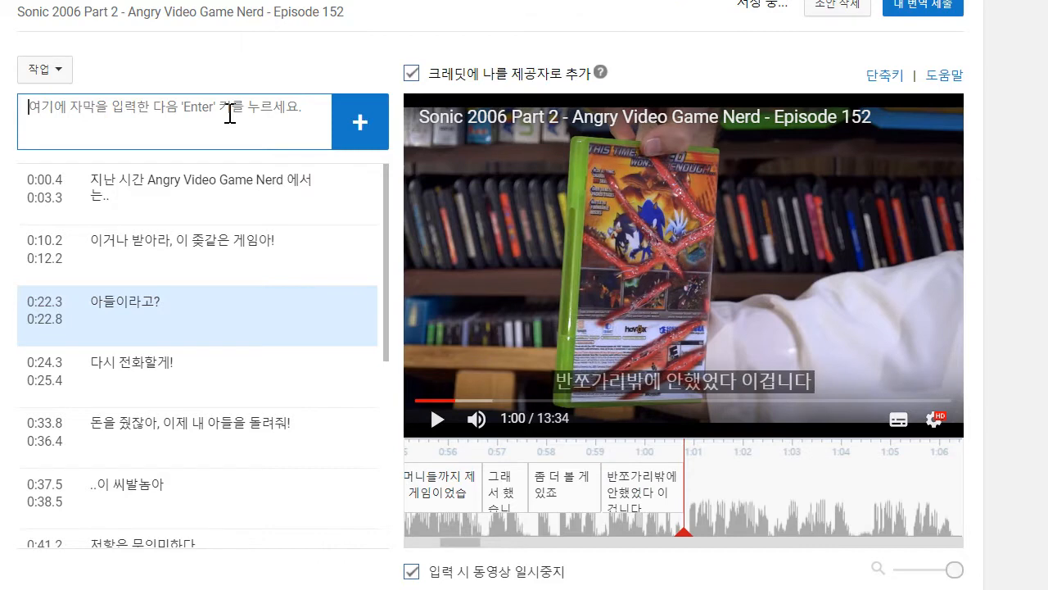
- Play on to 1:02 and begin the next caption with the text "그러니 완전히"
click(438, 419)
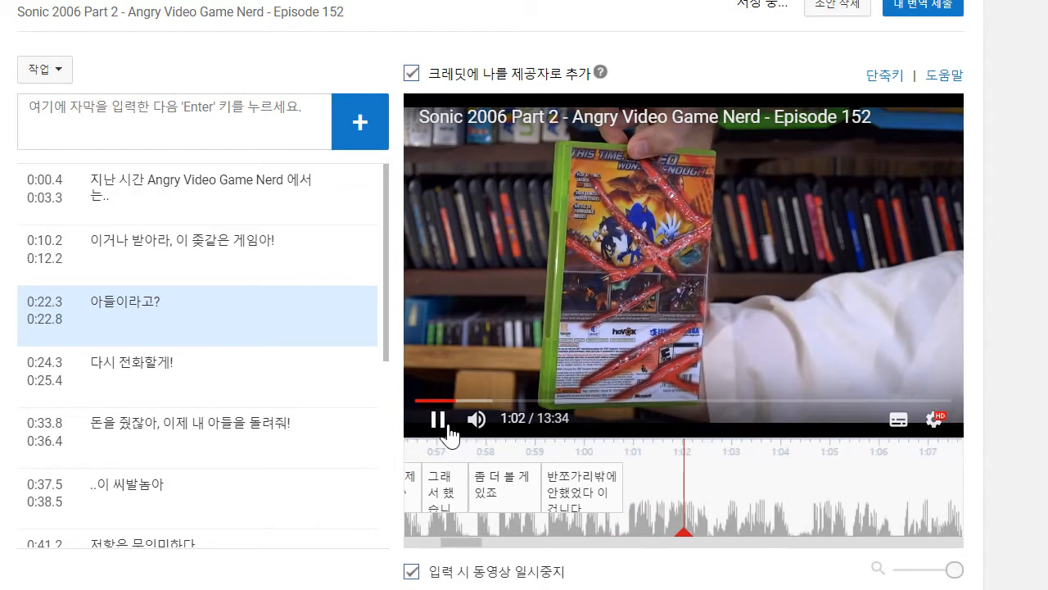
click(232, 111)
text(그)
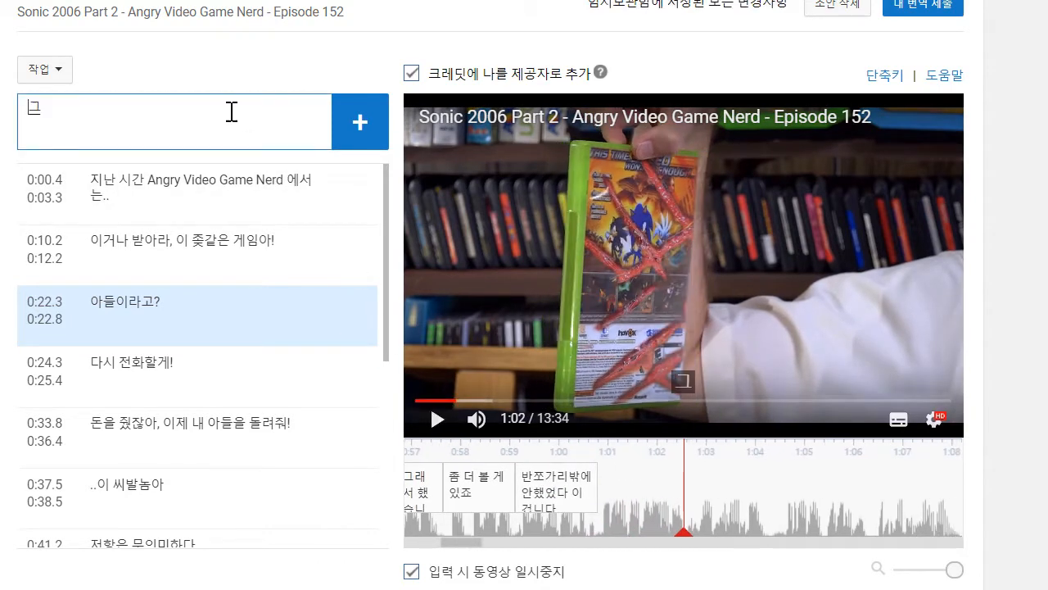
text(러니ㅇ)
text(완전히)
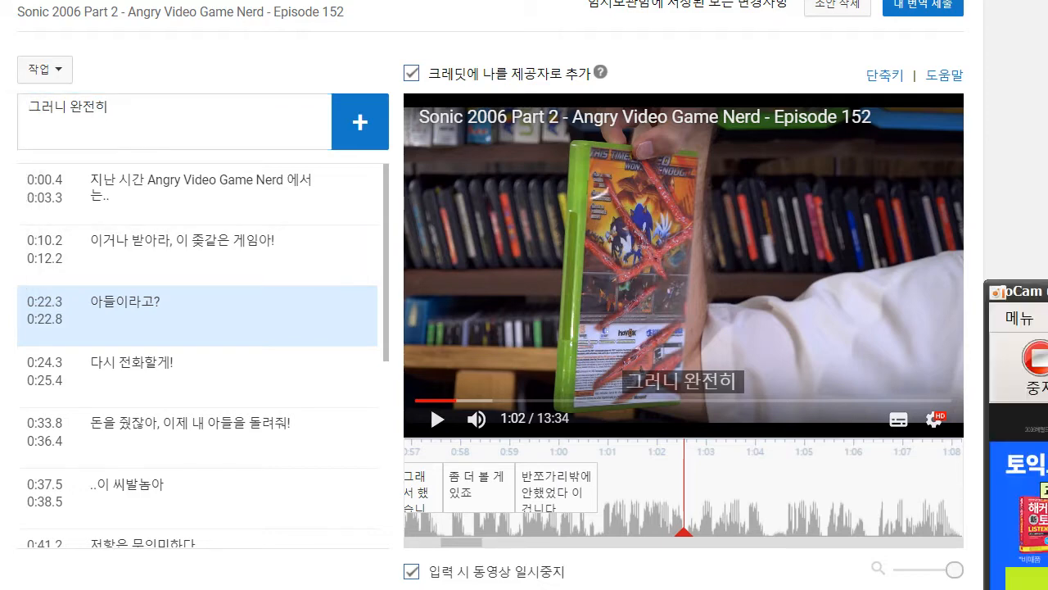
- Reword the caption as "그러니 한번 완벽하게 해 보죠" and add it directly after the previous one
click(243, 145)
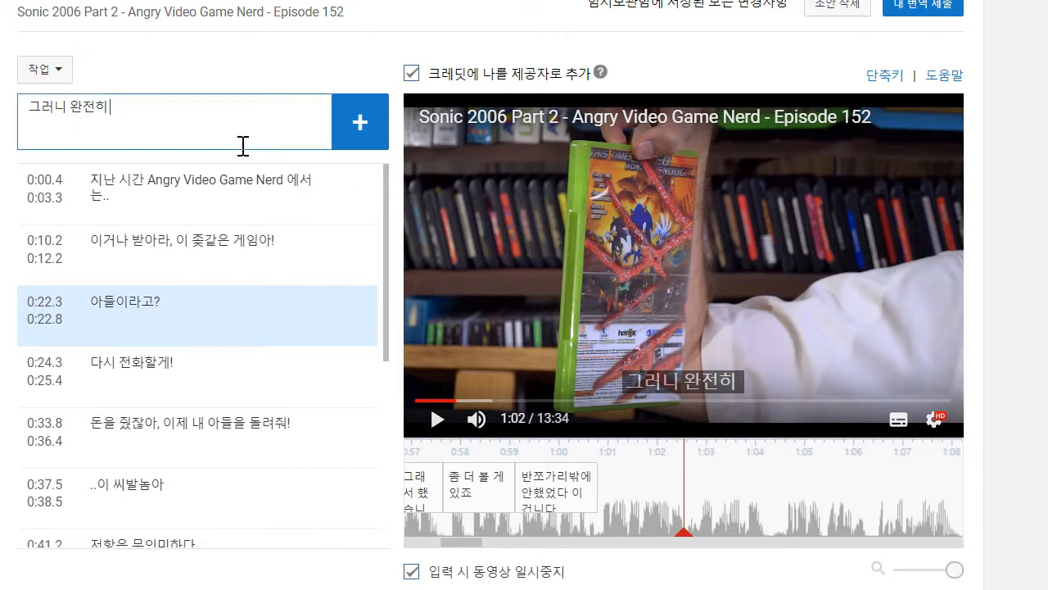
key(BackSpace)
key(BackSpace)
key(BackSpace)
text(한ㅂㄴ)
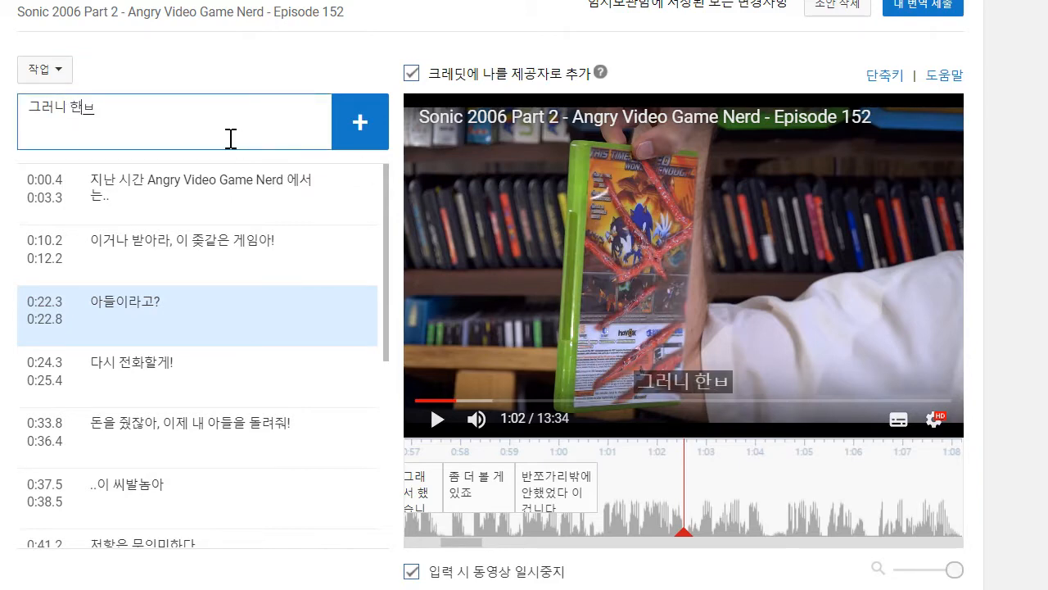
key(BackSpace)
key(BackSpace)
text(번)
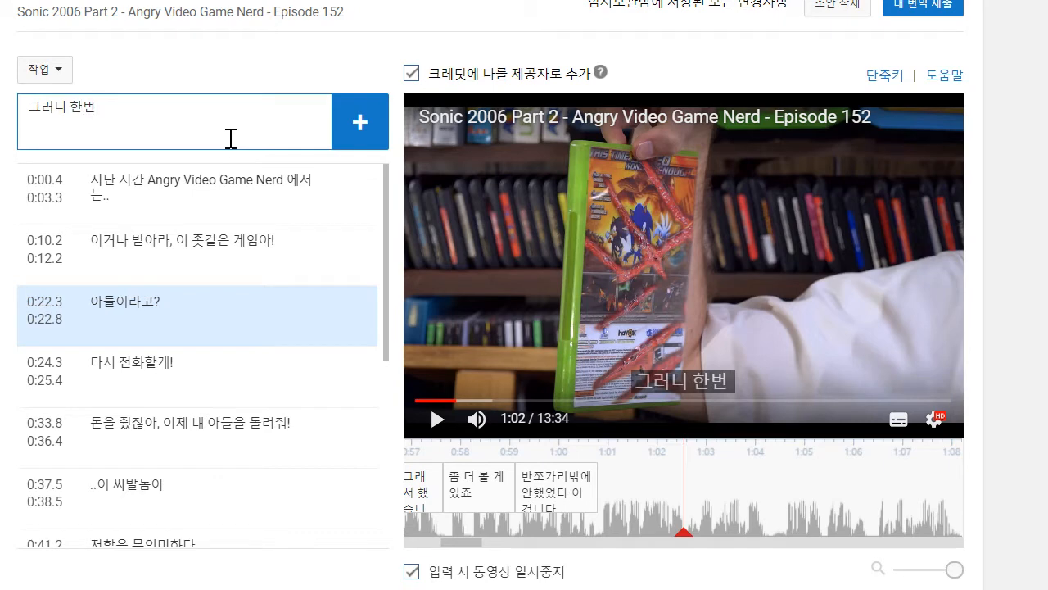
text( 호)
key(BackSpace)
text(완번하게)
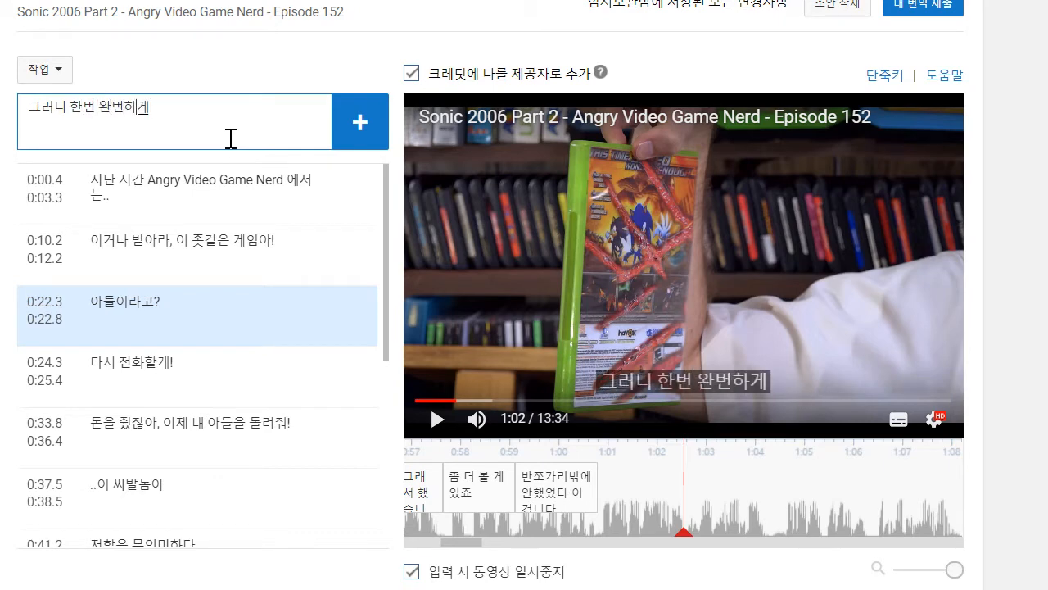
text( 헤)
key(BackSpace)
key(BackSpace)
key(BackSpace)
key(BackSpace)
key(BackSpace)
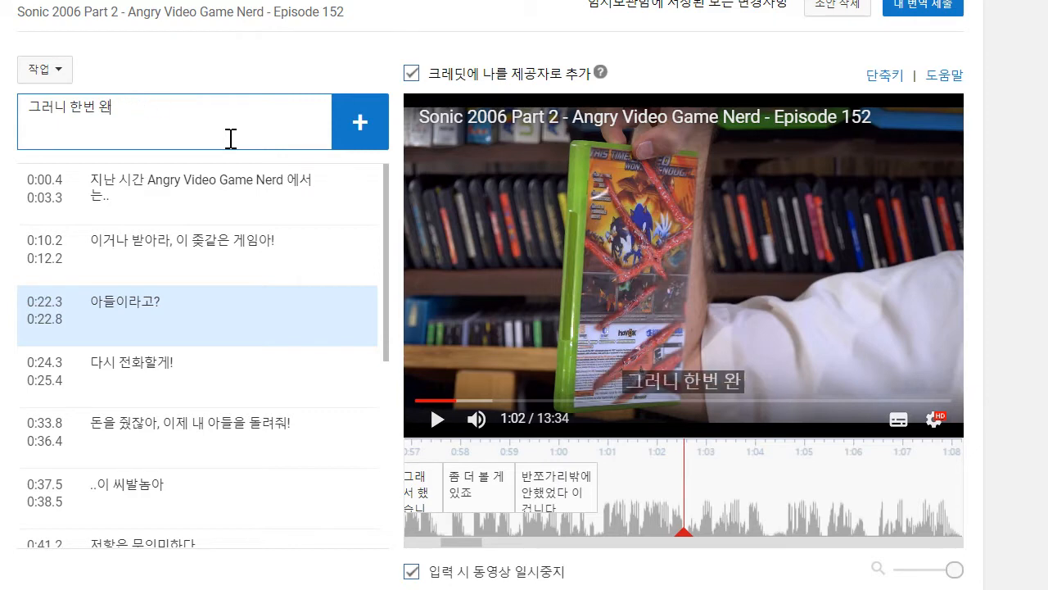
text(벽하게 해 보죠)
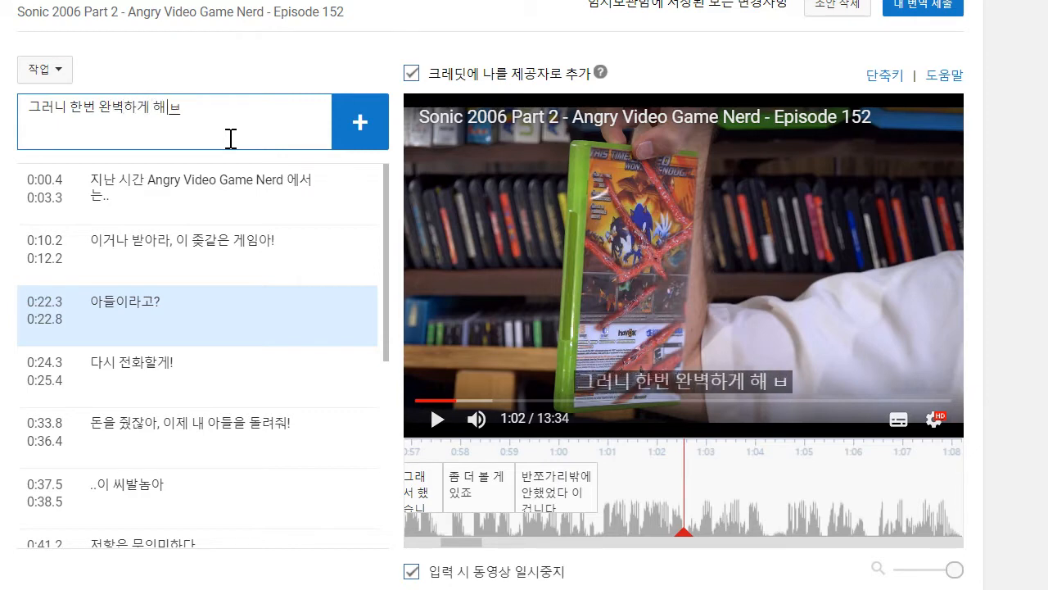
key(Return)
click(739, 384)
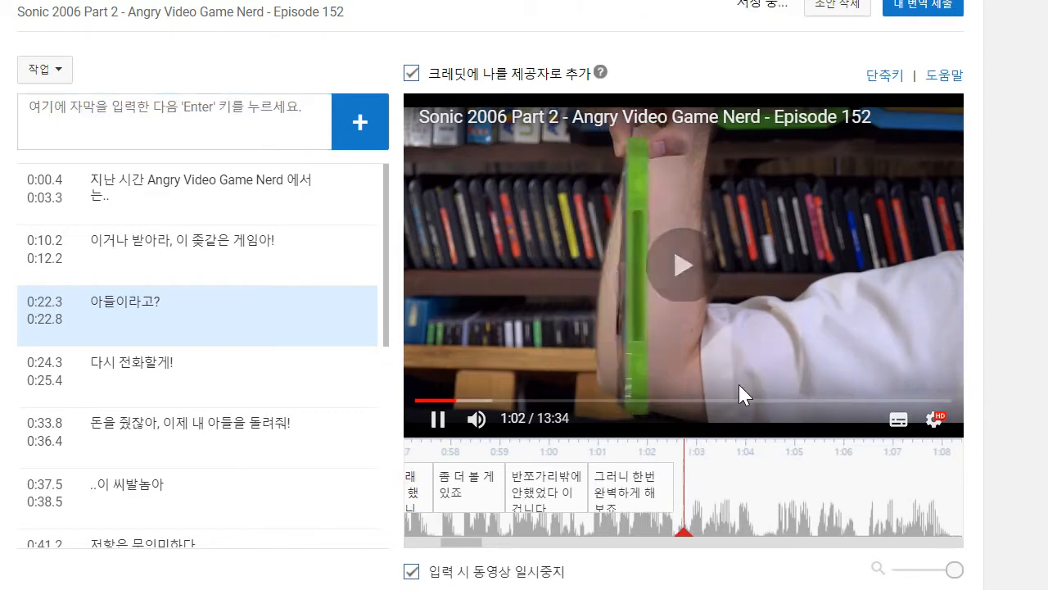
click(439, 421)
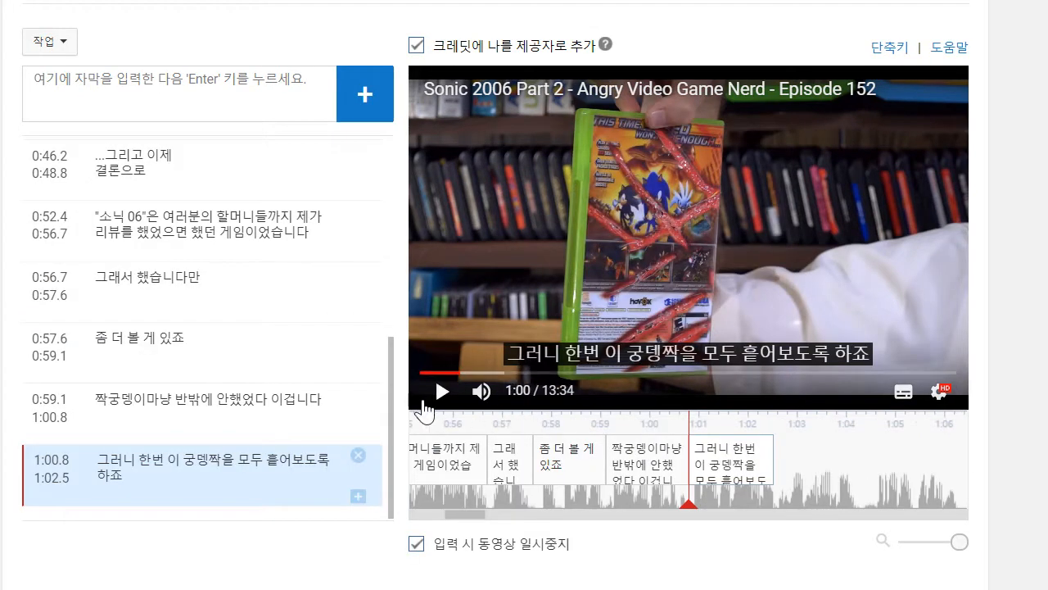
click(427, 395)
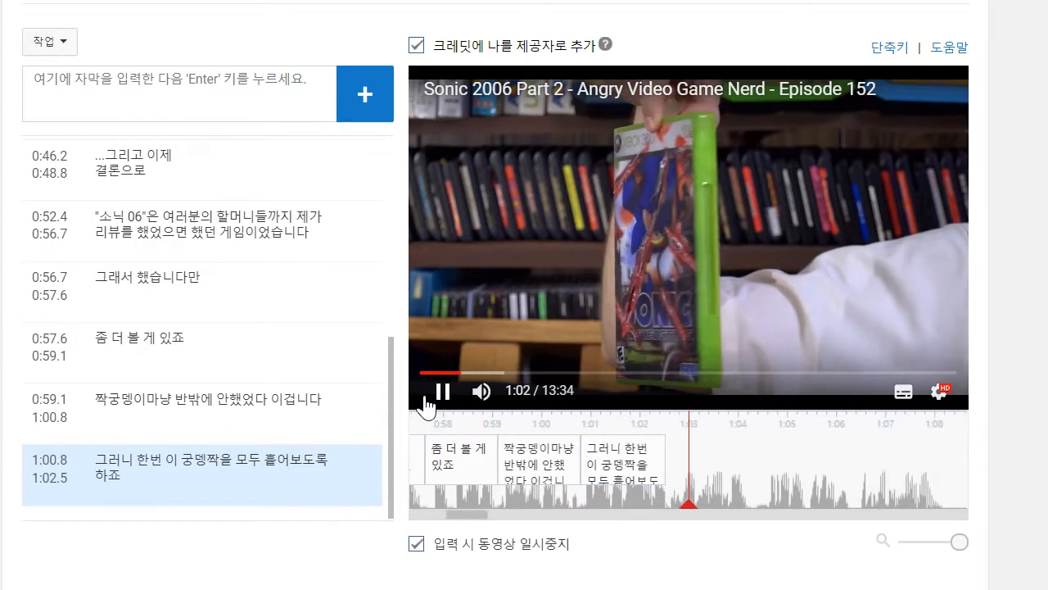
click(428, 403)
click(140, 106)
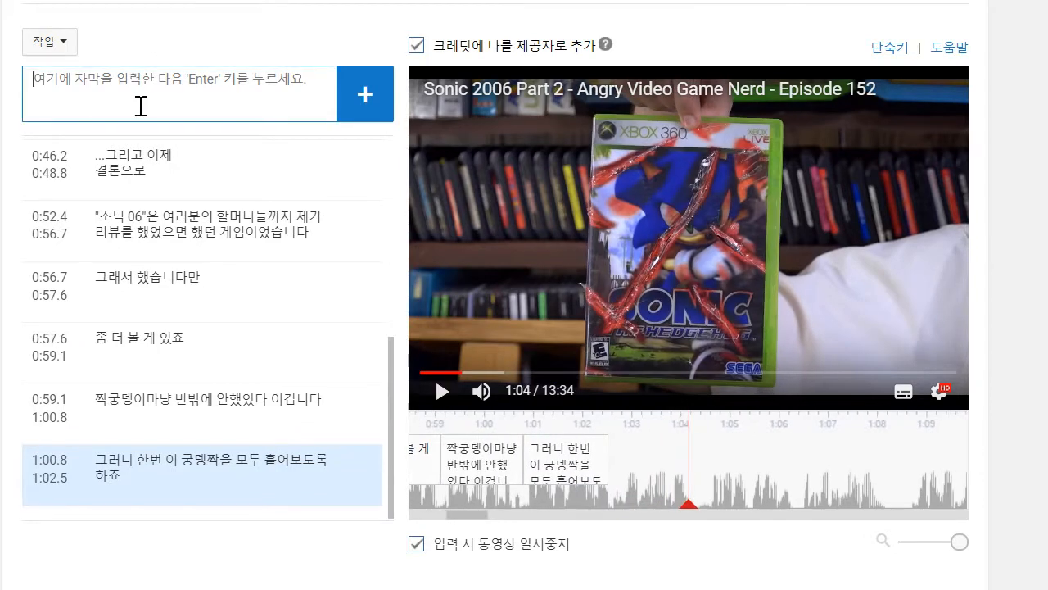
text(ㄱ러면)
key(BackSpace)
key(BackSpace)
key(BackSpace)
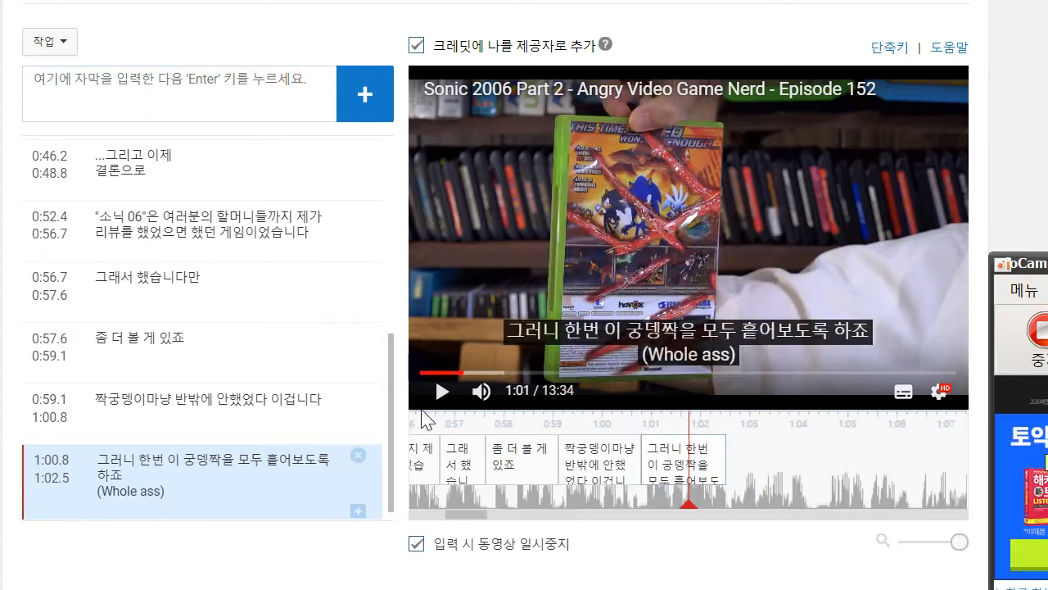
- Play on to 1:04 and add the caption "그러면 딱 똥구멍의 반댓말이지만요" with "(Ass hole)" on a second line, directly after the previous one
click(443, 392)
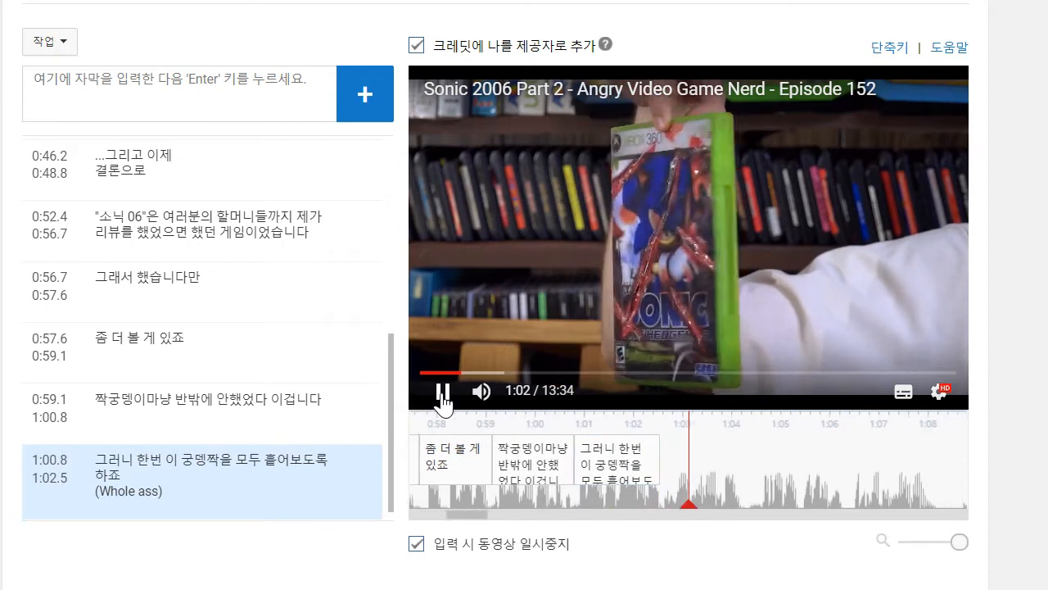
click(178, 113)
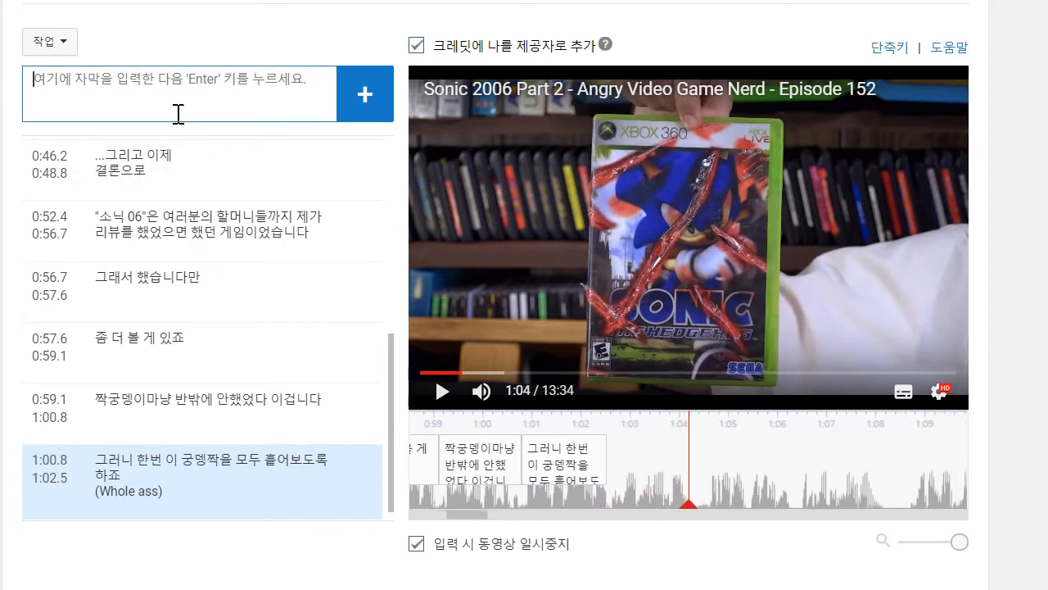
text(rmfj)
key(BackSpace)
key(BackSpace)
key(BackSpace)
text(ㄱ러며ㄴ 딱 똥그)
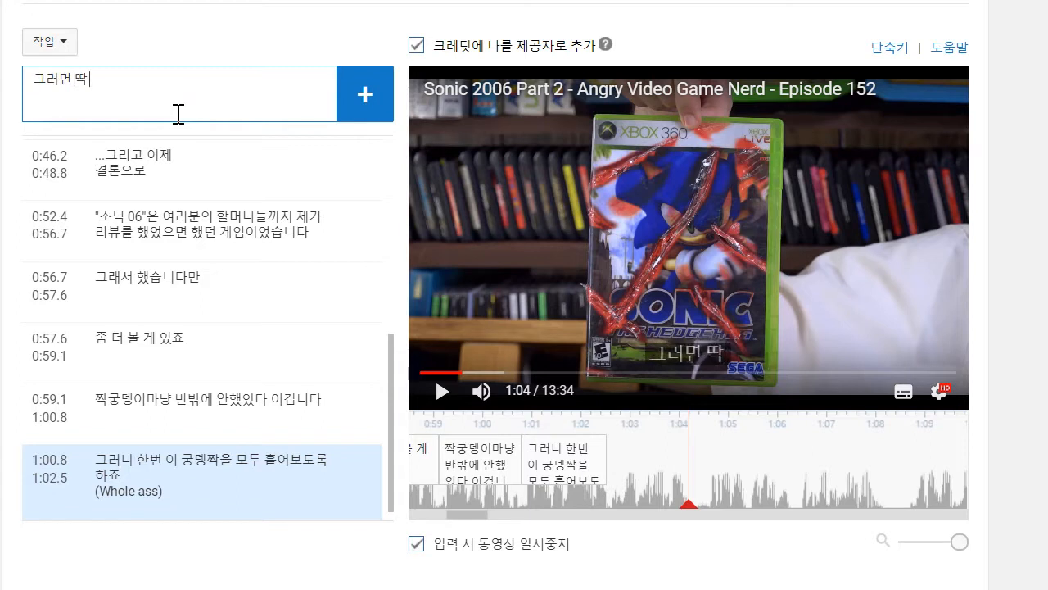
key(BackSpace)
text(구멍의 반댓마)
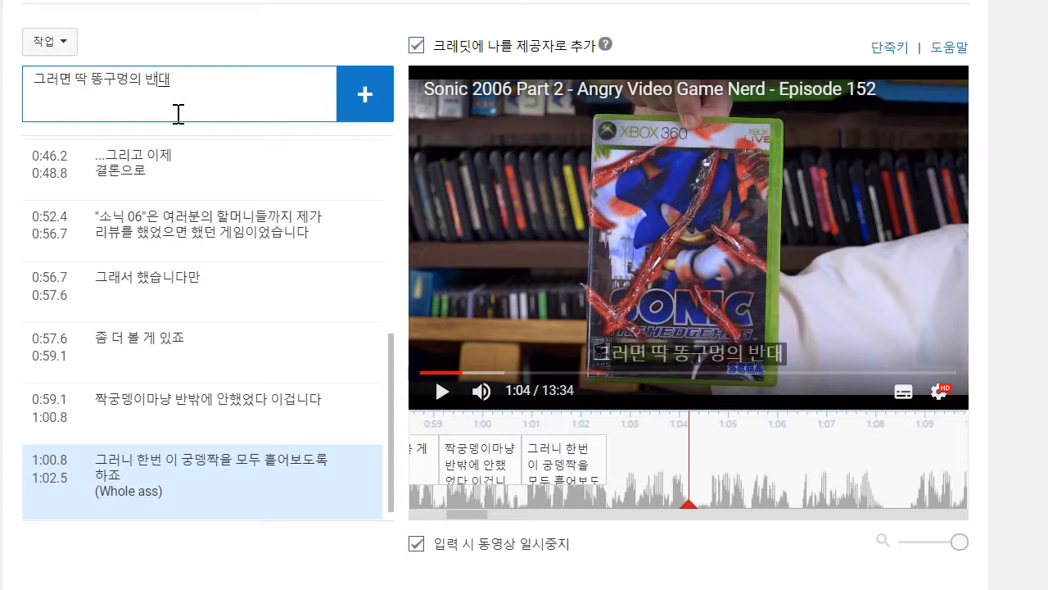
text(ㄹ이지만요)
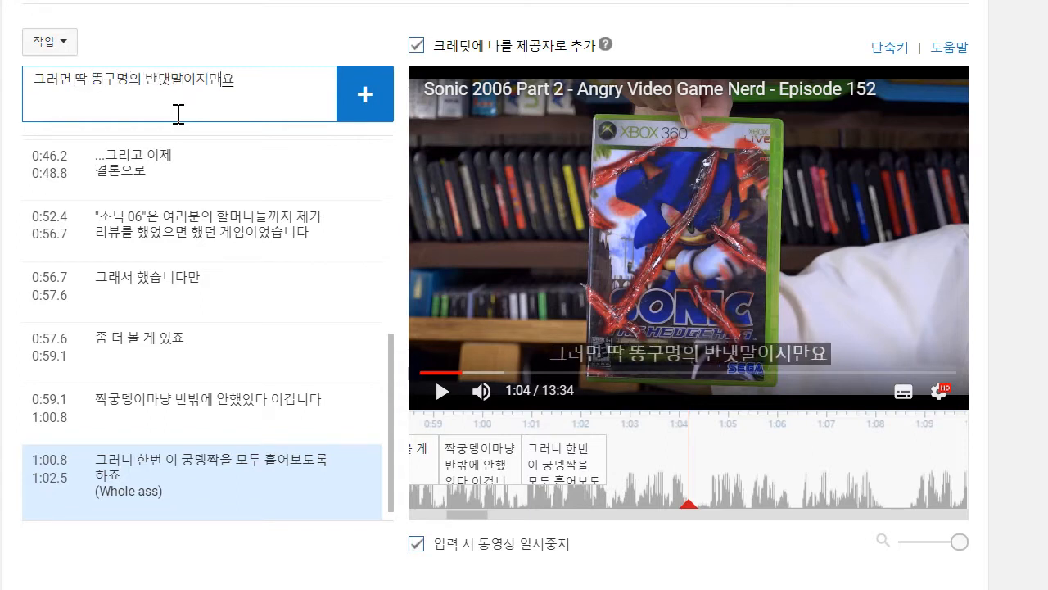
key(Return)
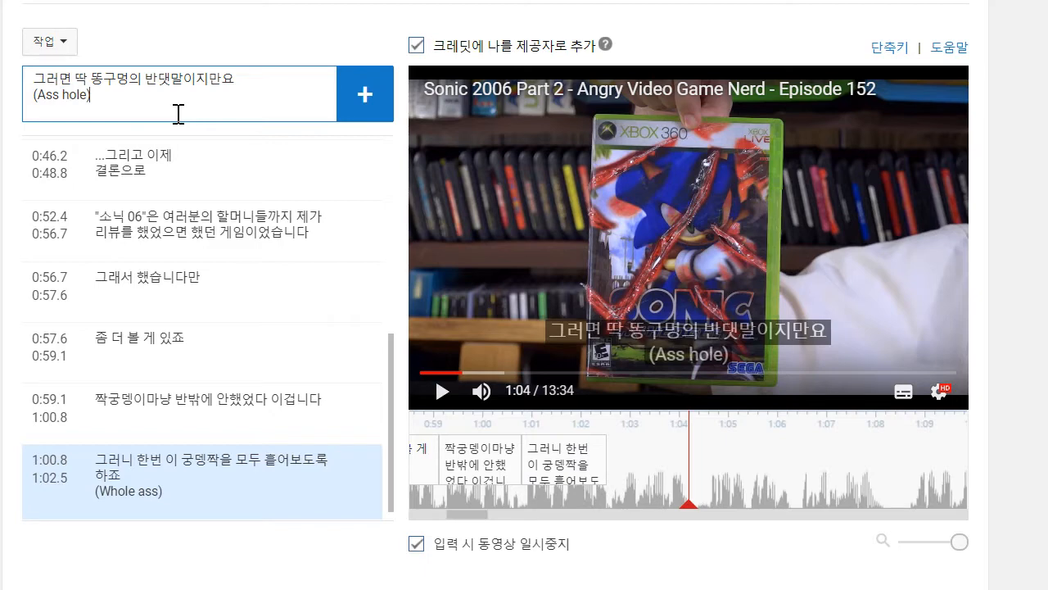
text((Ass hole))
click(385, 113)
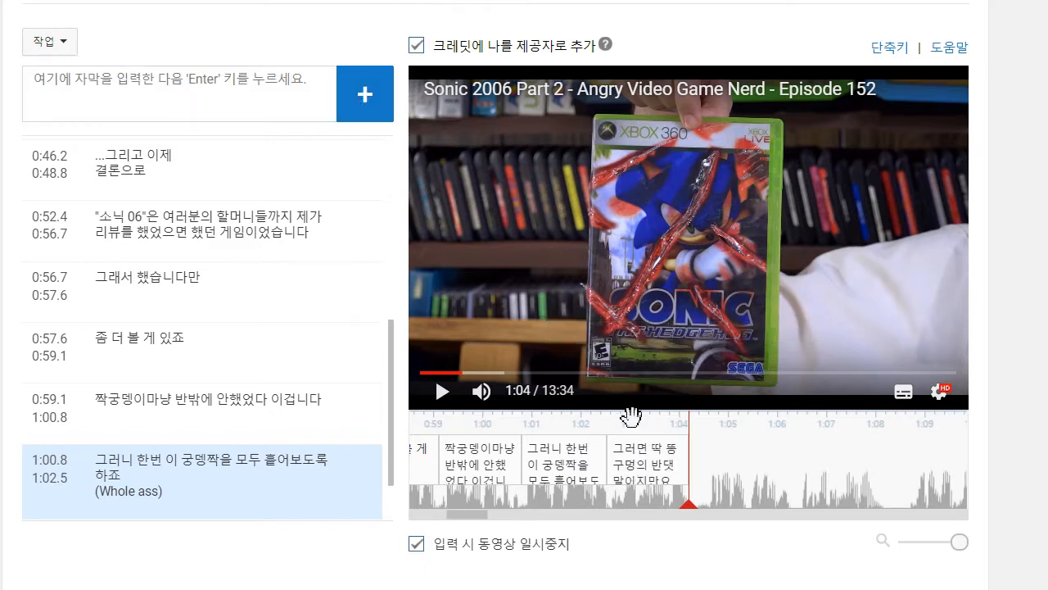
- Play on to 1:06 and add the caption "고통은 계속 이어집니다" after the previous one
click(443, 393)
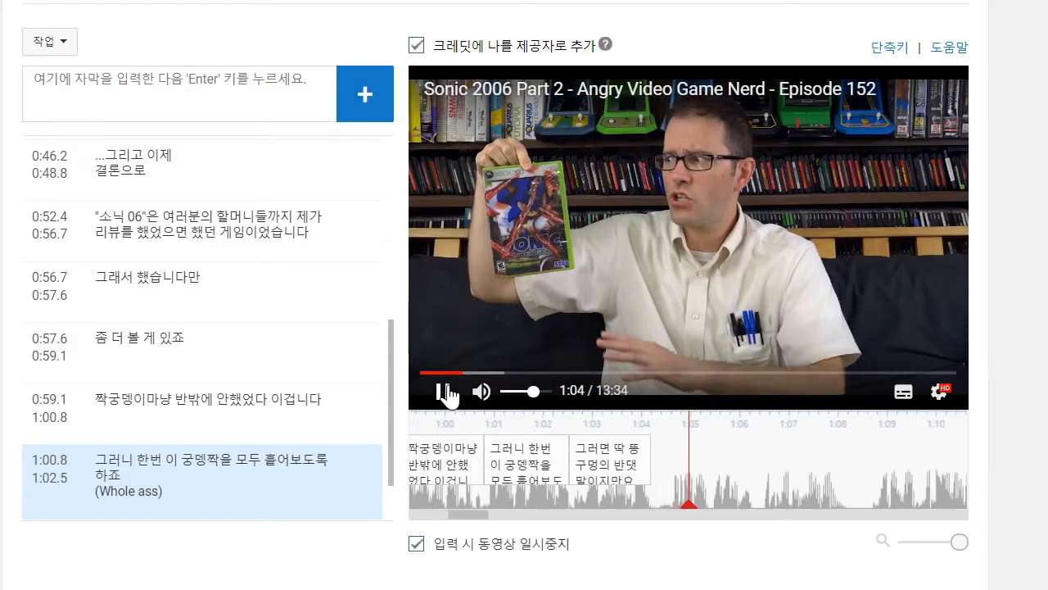
click(446, 393)
click(218, 98)
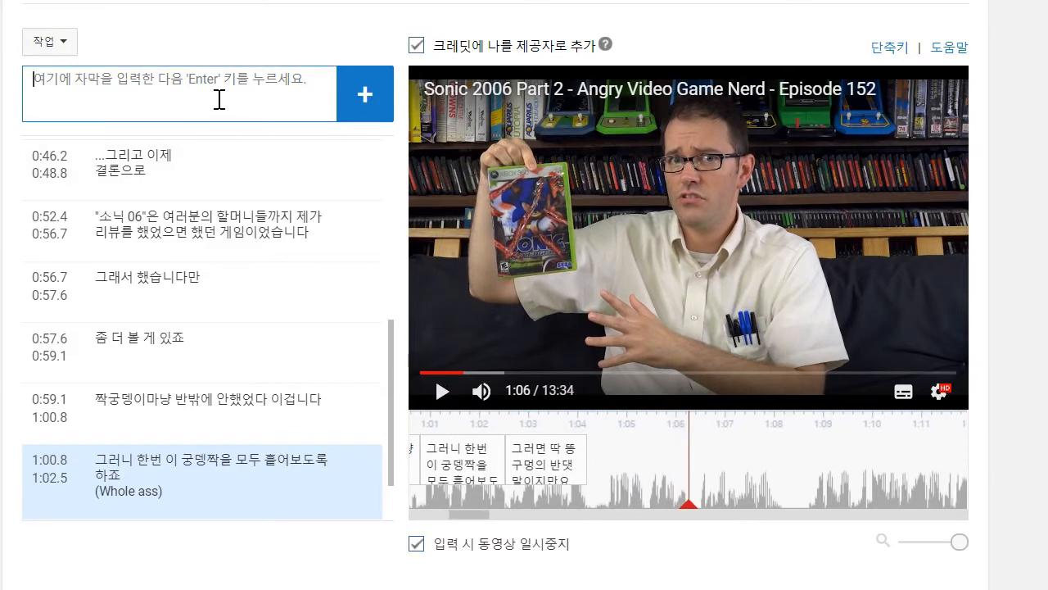
text(rhxhddm)
key(BackSpace)
key(BackSpace)
key(BackSpace)
key(BackSpace)
key(BackSpace)
key(BackSpace)
key(BackSpace)
text(고통ㅇ)
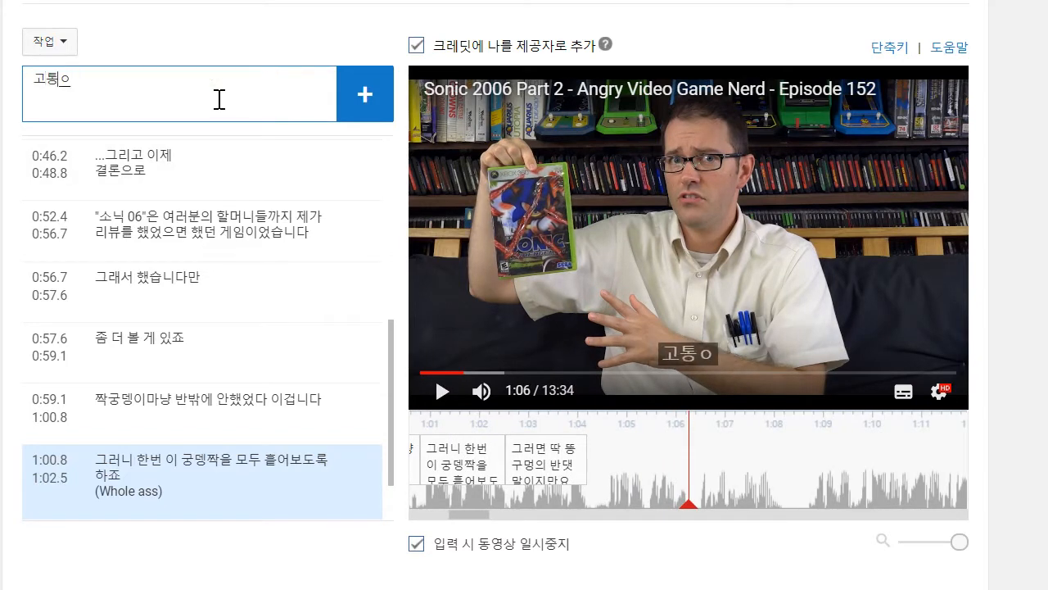
text(은 계속 이어집니ㅏ)
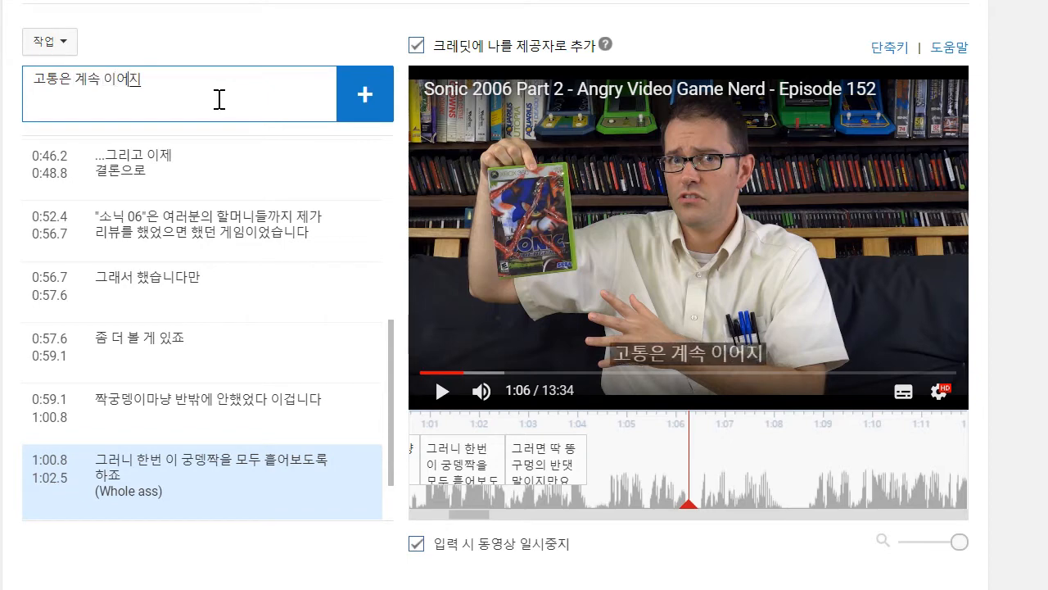
key(BackSpace)
text(다)
key(Return)
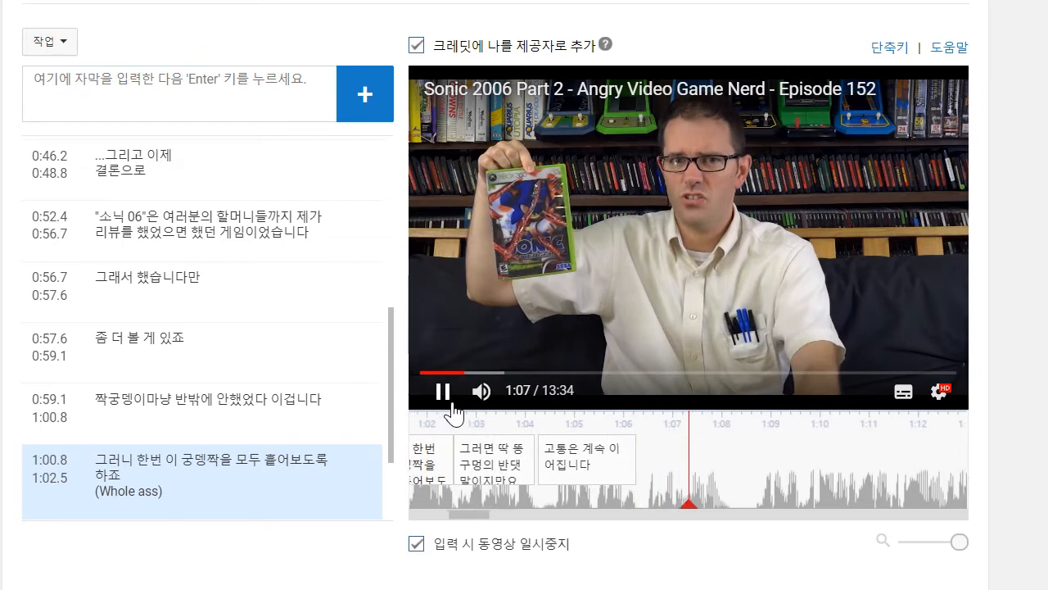
- Stop playback at 1:08 and add the caption "모두 저의 고통이지만요" directly after the previous one
click(177, 84)
text(몬)
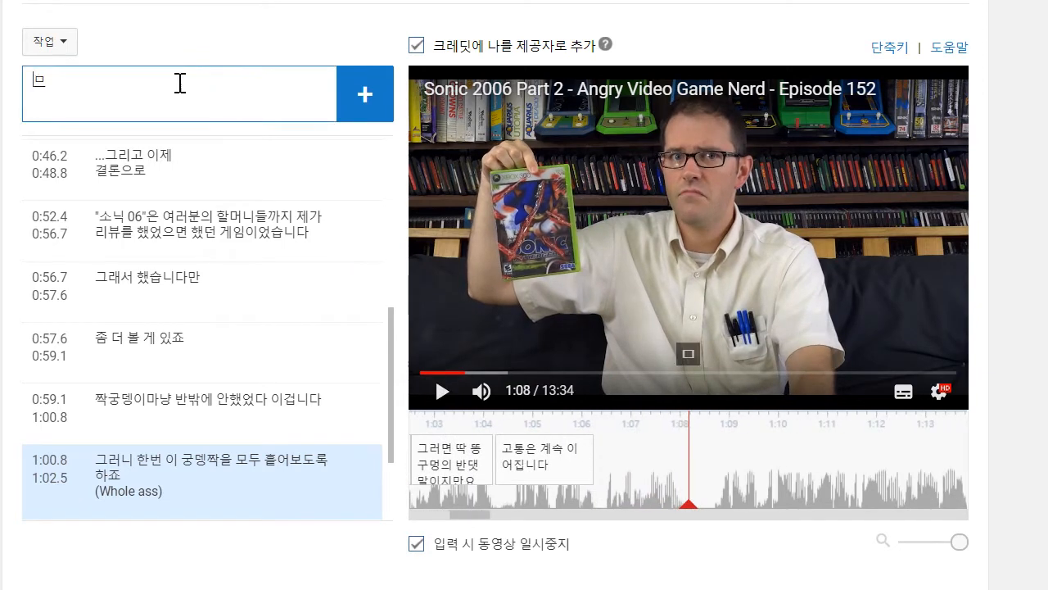
text(두 저의 고통이지만요)
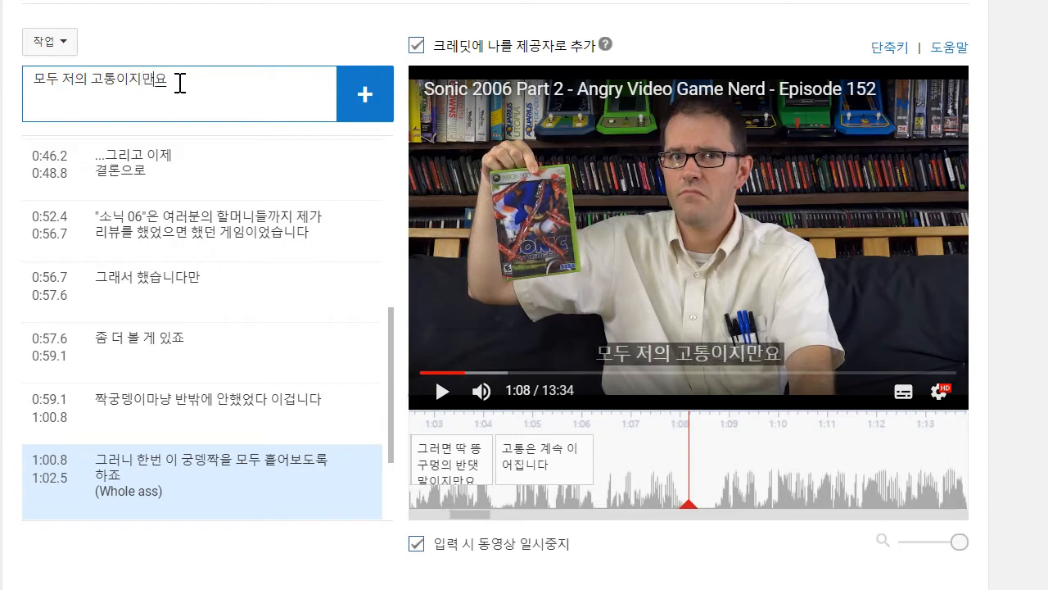
key(Return)
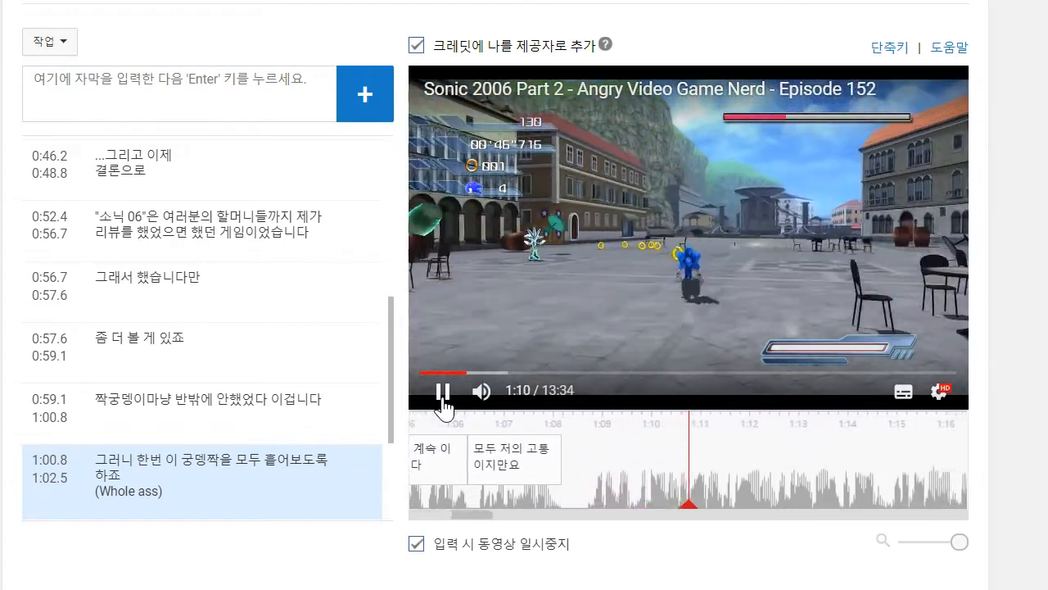
- Play on to 1:12 and add the caption '일단, "실버"를 어떻게 깨는지 알아내고 완전히 조져버렸습니다', with a line break before "완전히"
click(444, 391)
click(219, 105)
text(이)
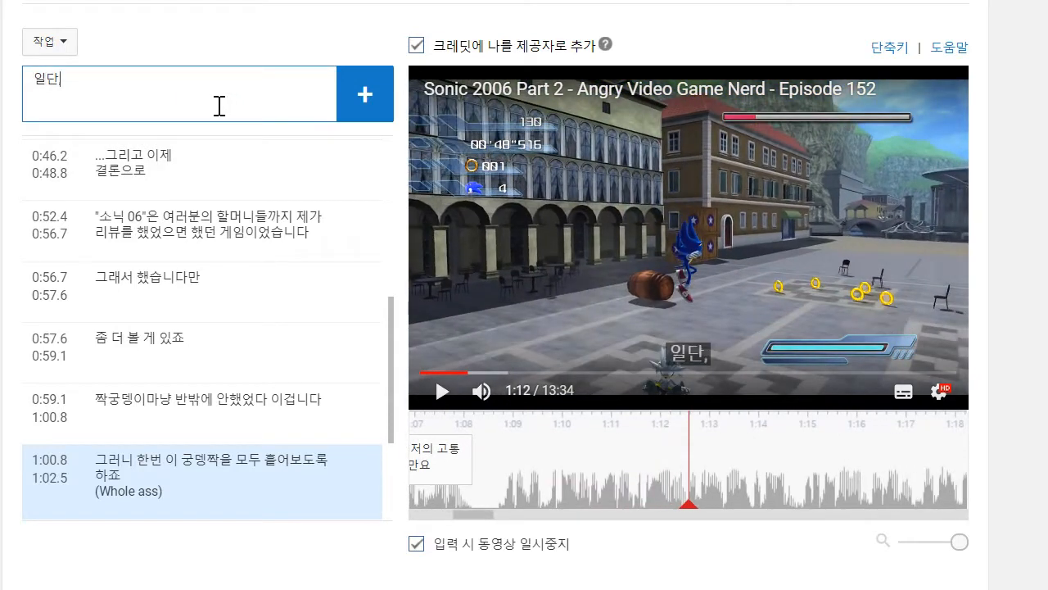
text(단, "실버"를 어떻게)
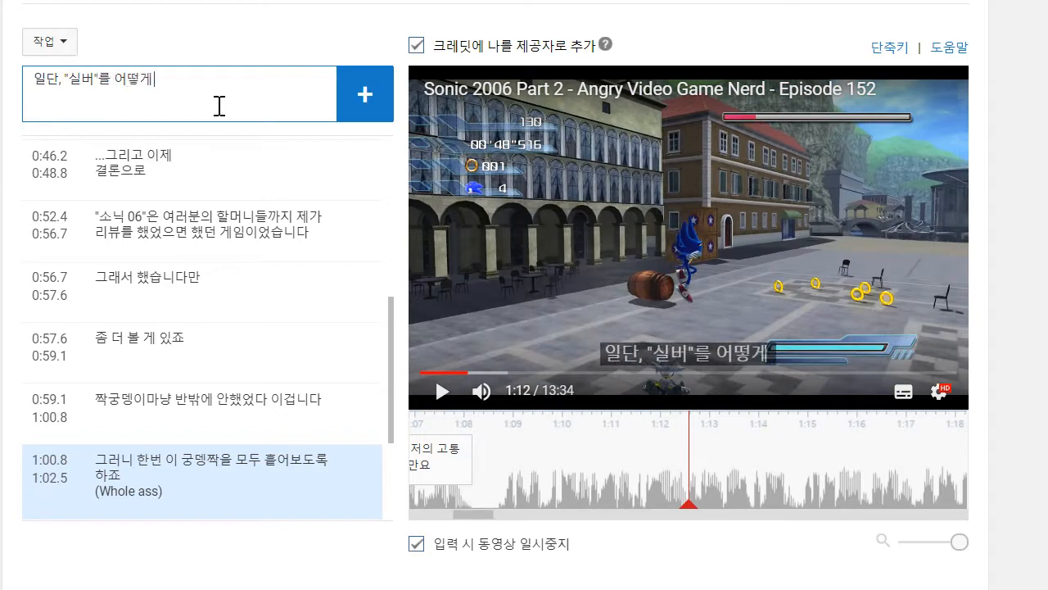
text( 깨는지 알아내)
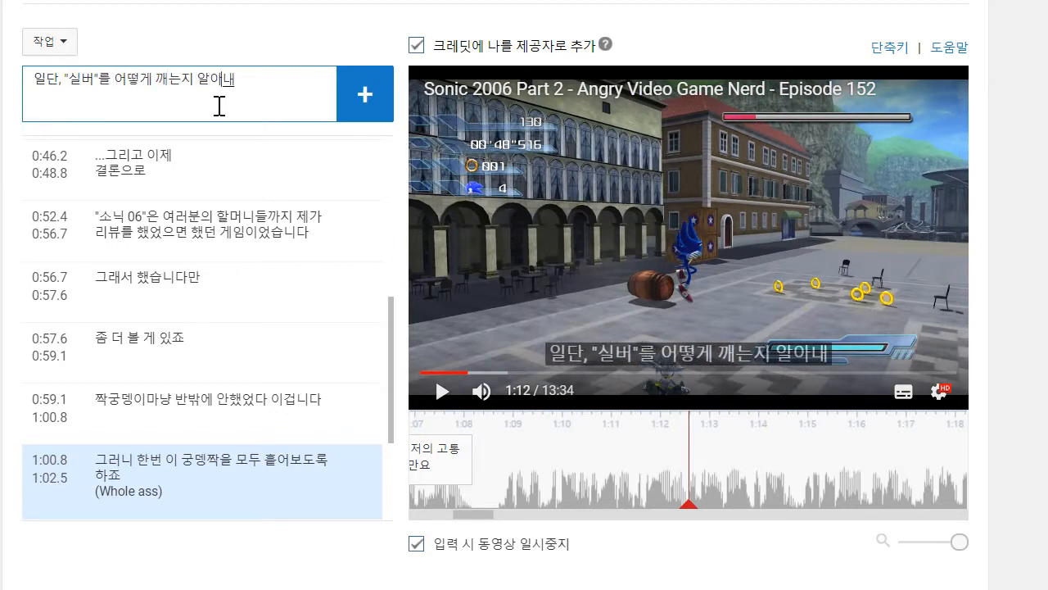
text(고 완전히)
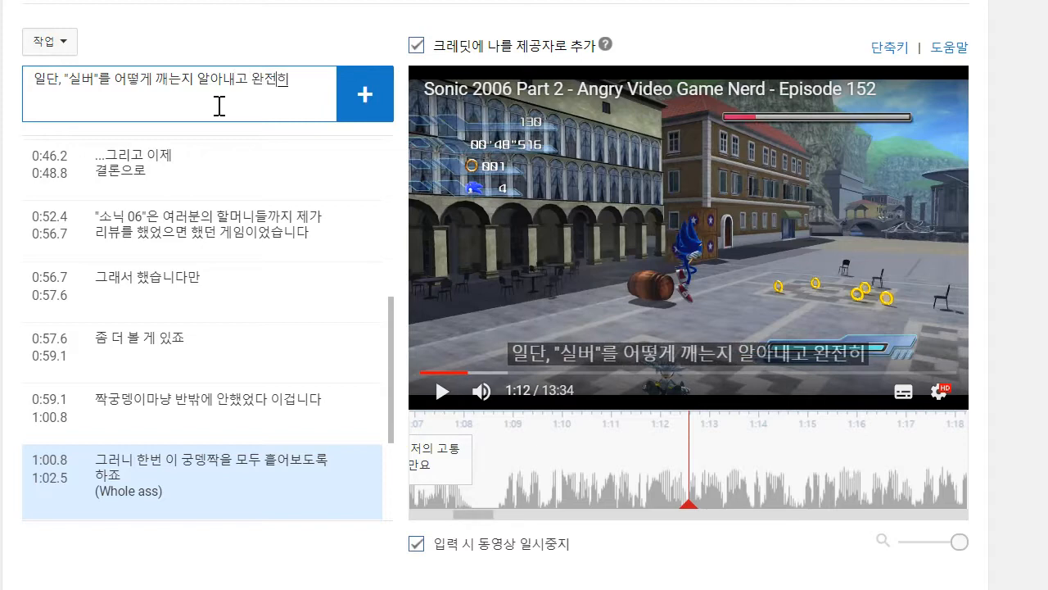
text( 조져버렸스)
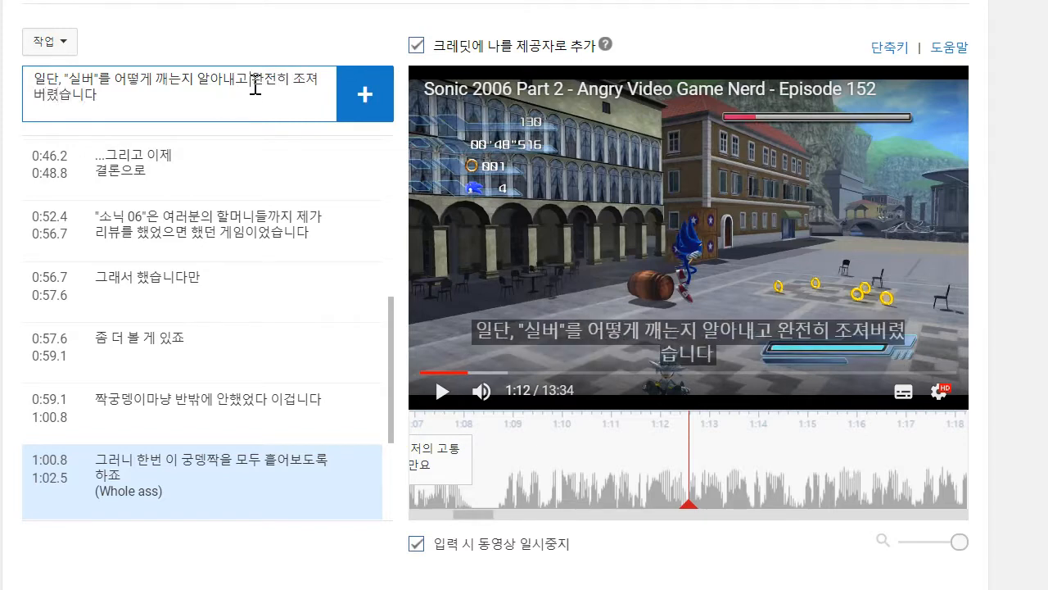
click(256, 85)
key(shift+Return)
key(Return)
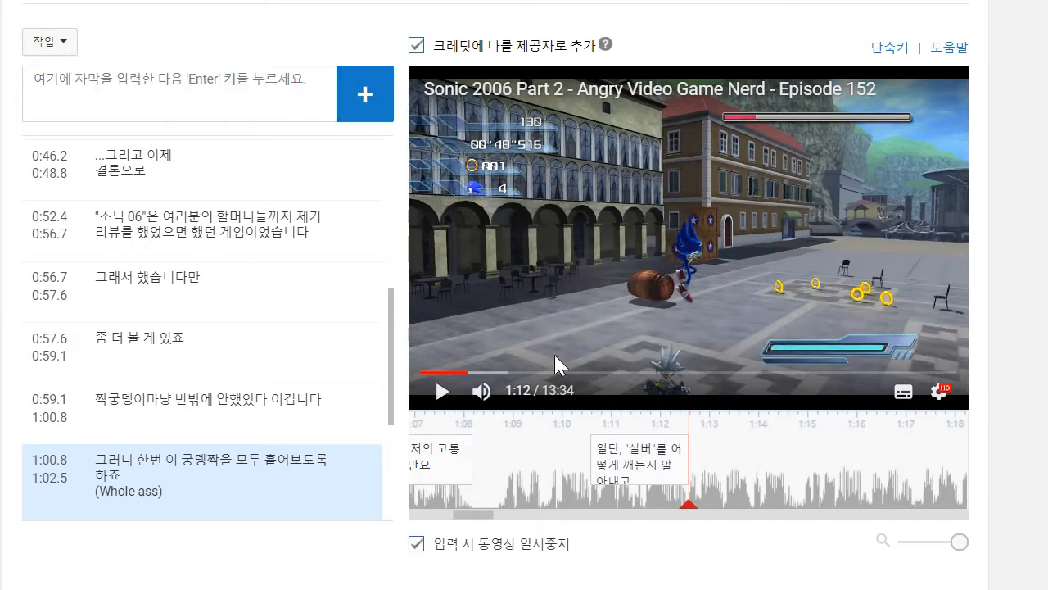
- Move the start of the "일단, 실버" caption back to 1:08.6, then play on to 1:14 and add "패턴만 알아내면 생각보다 쉬워요" directly after it
drag(540, 471, 498, 471)
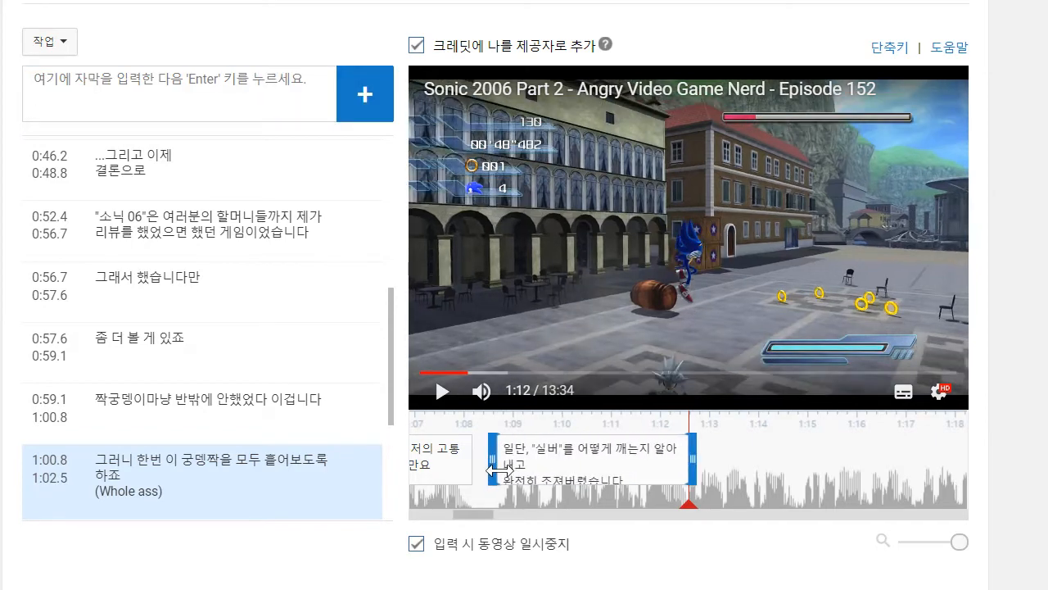
click(443, 391)
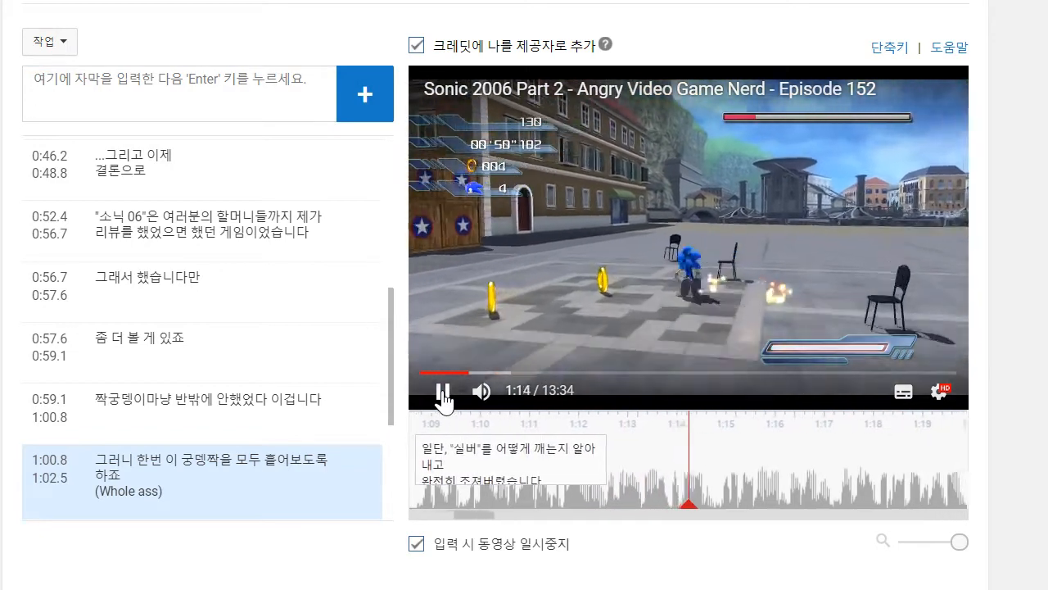
click(188, 88)
text(ㅍ)
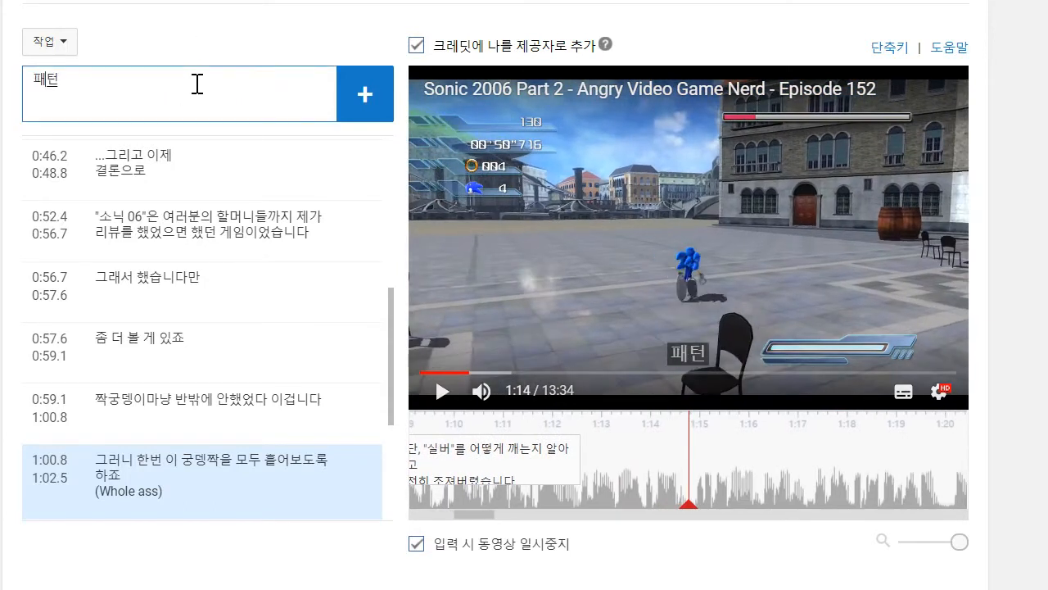
text(턴만 알아내면 생각보다 쉬워)
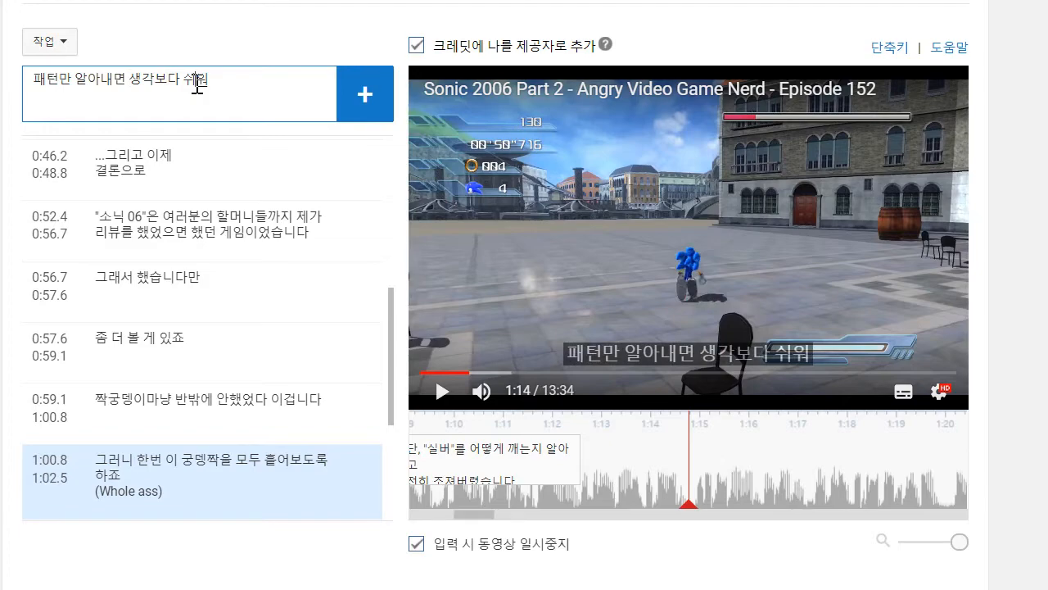
text(요)
key(Return)
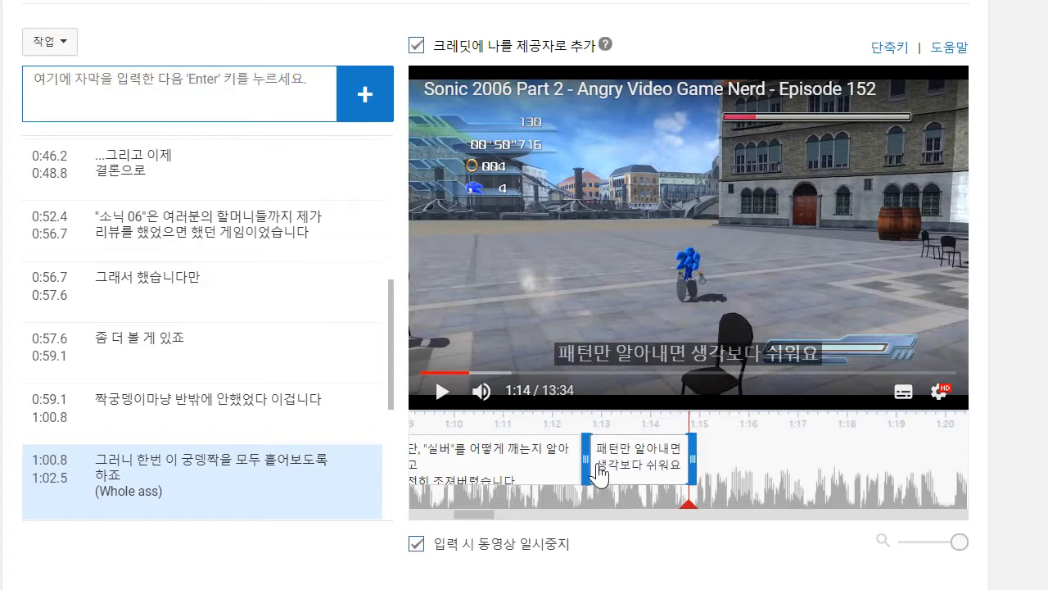
drag(594, 469, 583, 464)
- Play on to 1:17 and add the caption "이녀석이 여러분한테 가구를 던질 때까지 기다렸다가", starting at 1:14.9
click(446, 391)
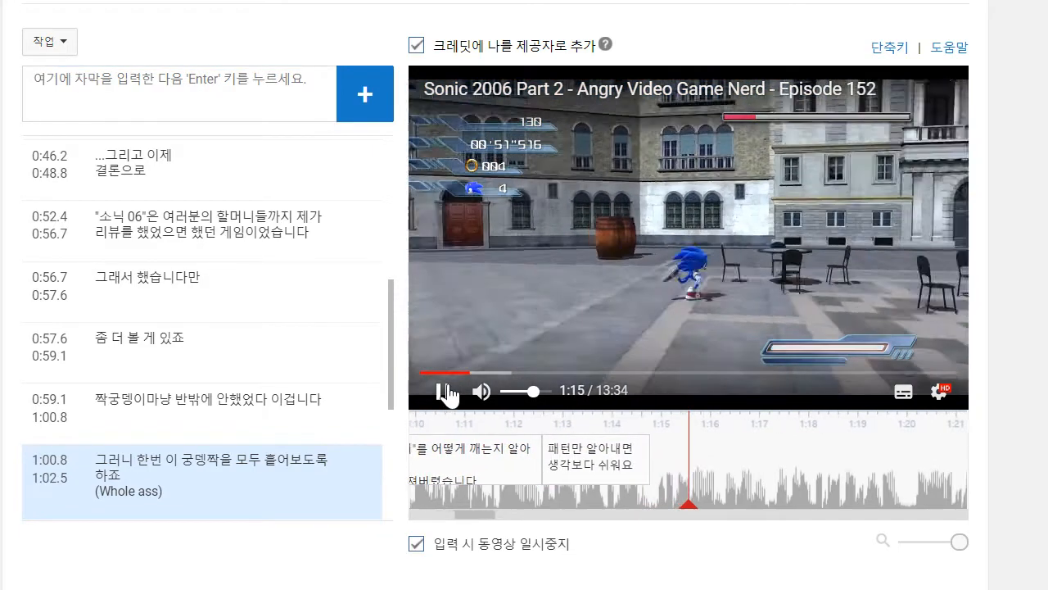
click(446, 391)
click(168, 85)
text(이)
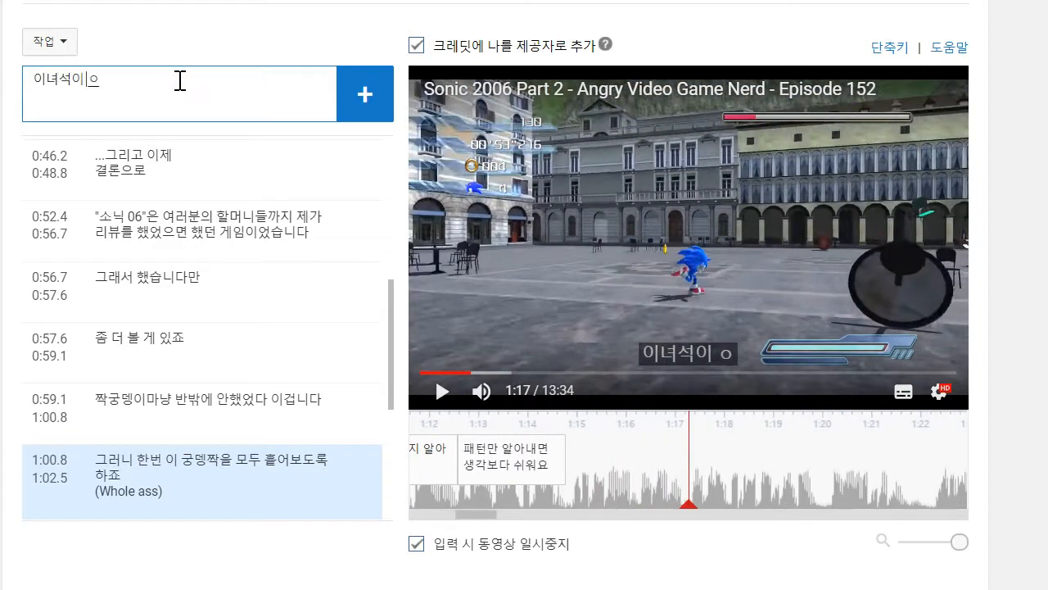
text(녀석이 여러분한테 가구)
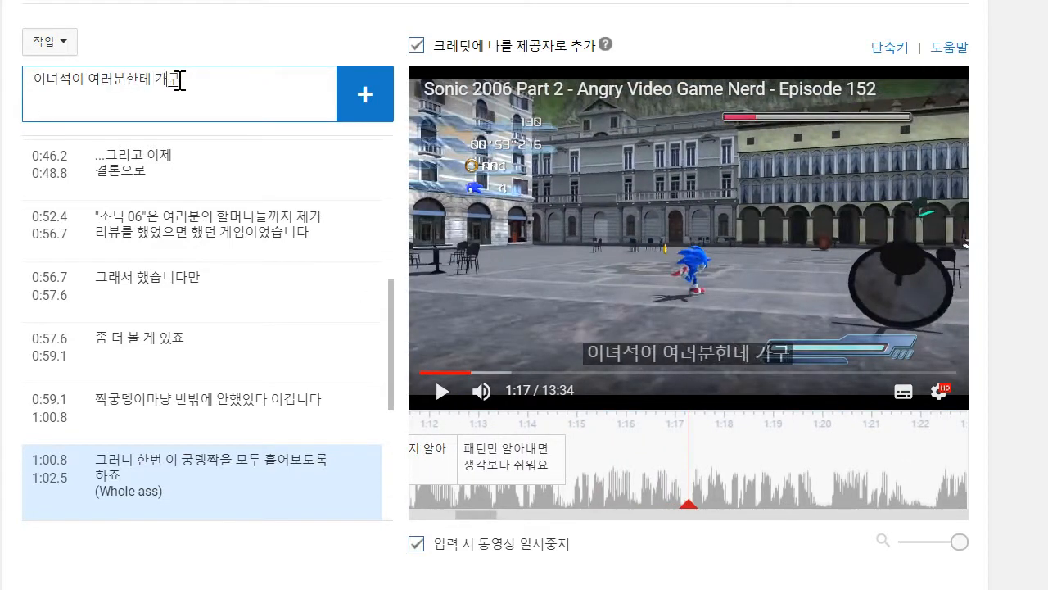
text(르를 던)
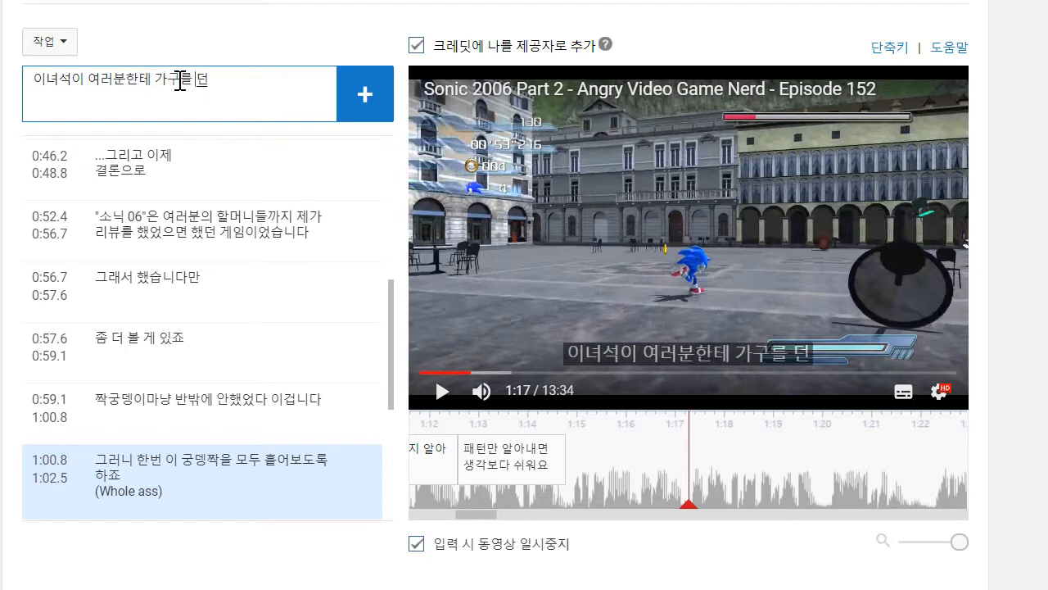
text(질 때까지 ㄱ대려)
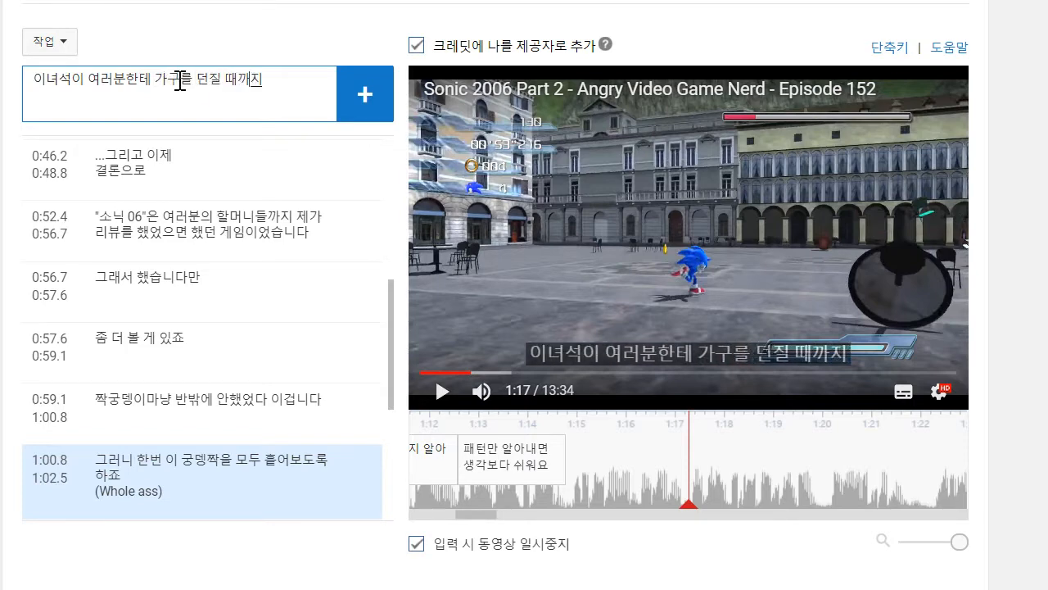
key(BackSpace)
key(BackSpace)
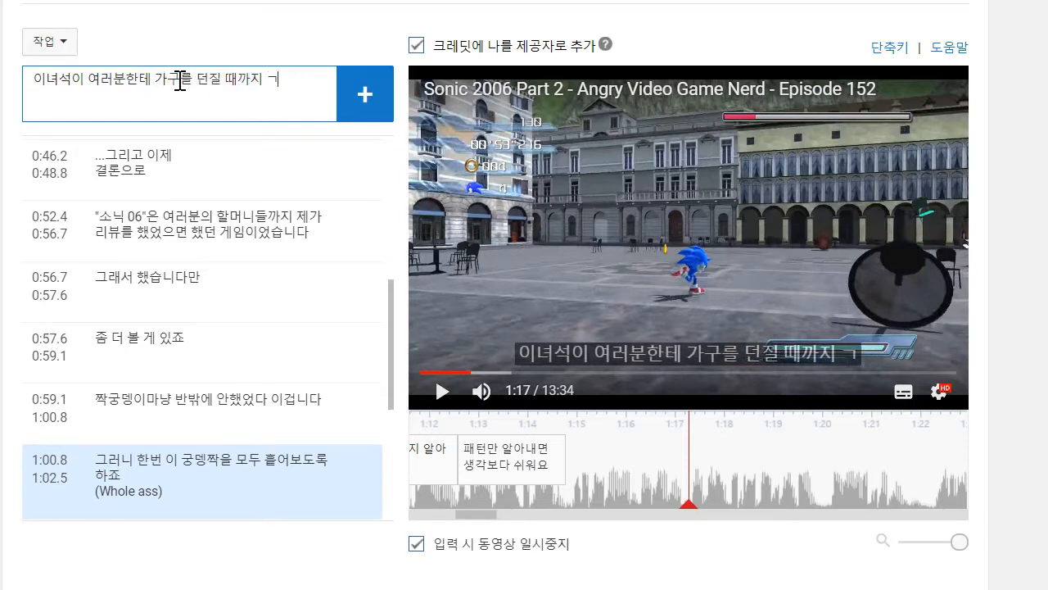
text(다렸다가)
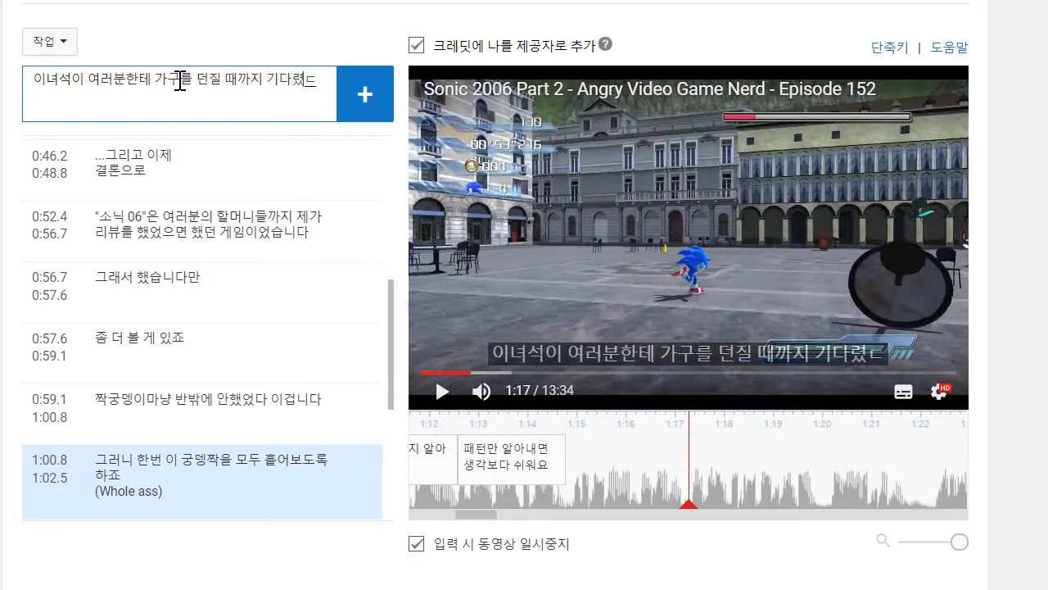
key(Return)
drag(588, 464, 570, 463)
- Play on to 1:19 and add the caption "죽을때까지 면상을 호밍으로 따먹어주면 됩니다" directly after the previous one
click(450, 401)
click(449, 397)
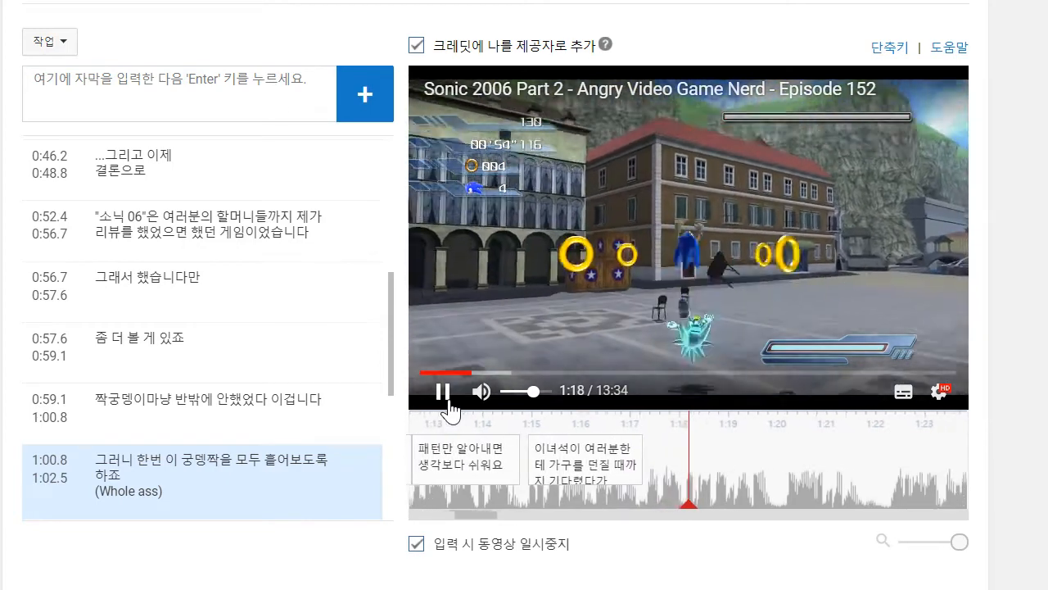
click(286, 110)
text(ㅈ)
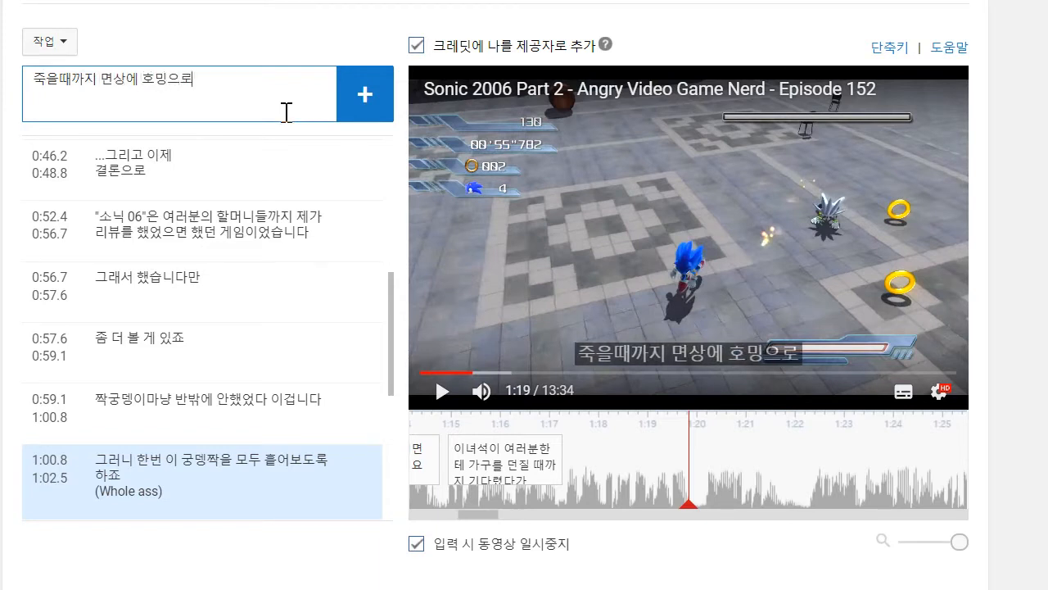
key(BackSpace)
key(BackSpace)
key(BackSpace)
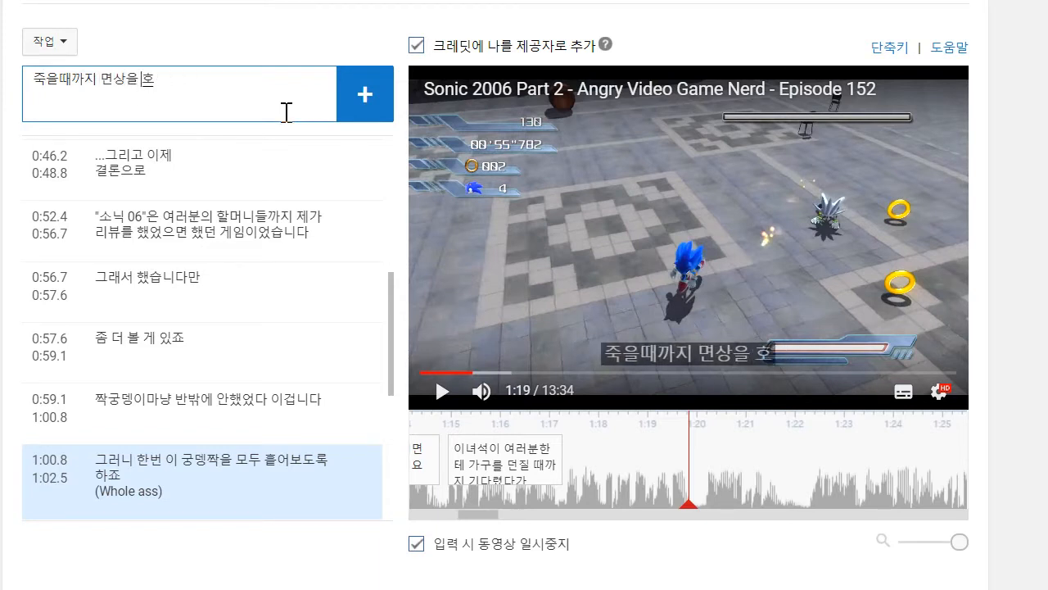
text(로 따먹어주면 도)
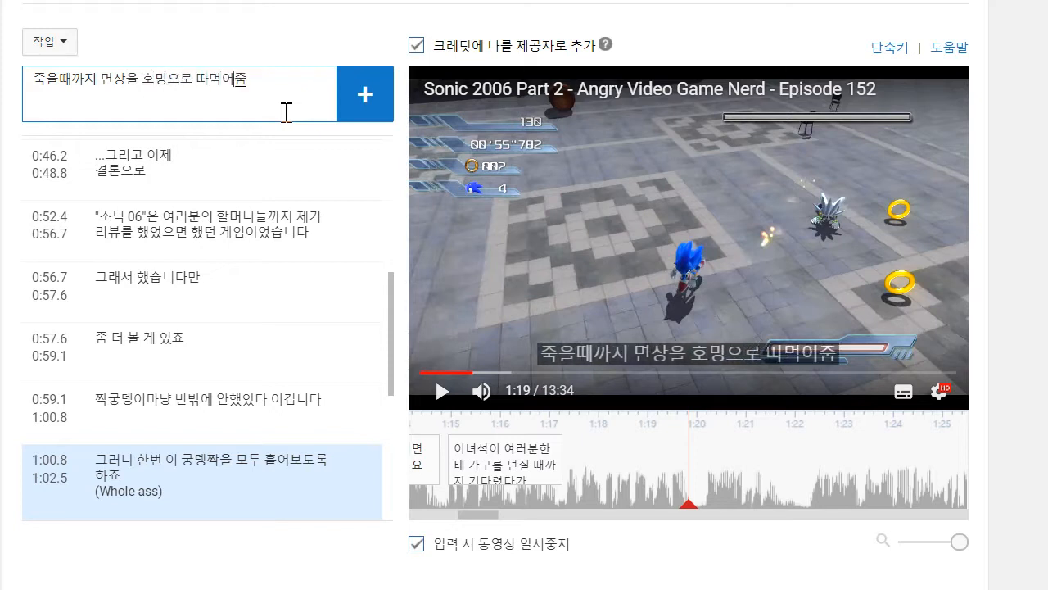
text(니다)
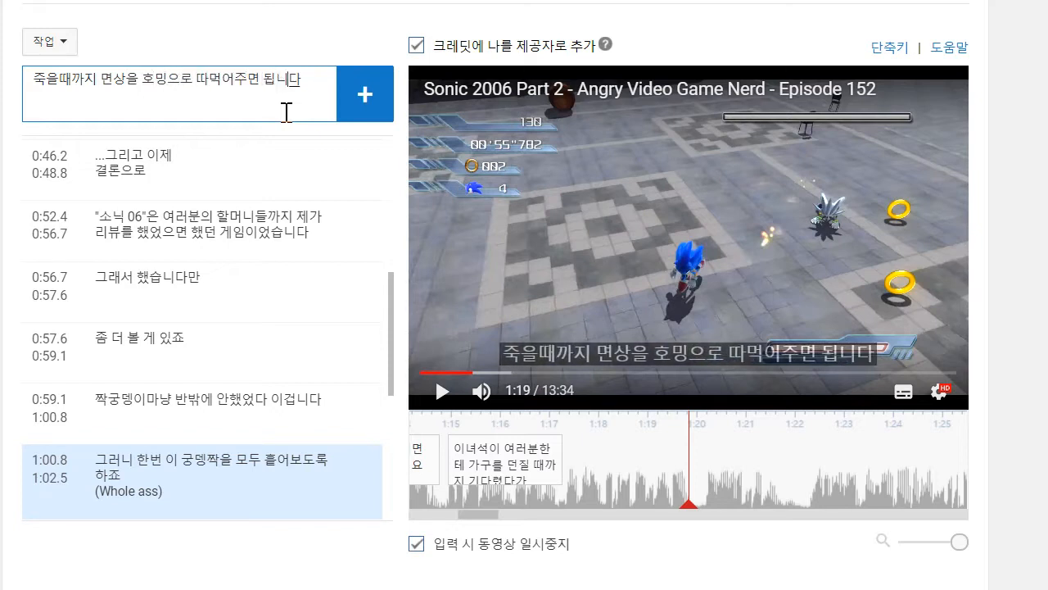
key(Return)
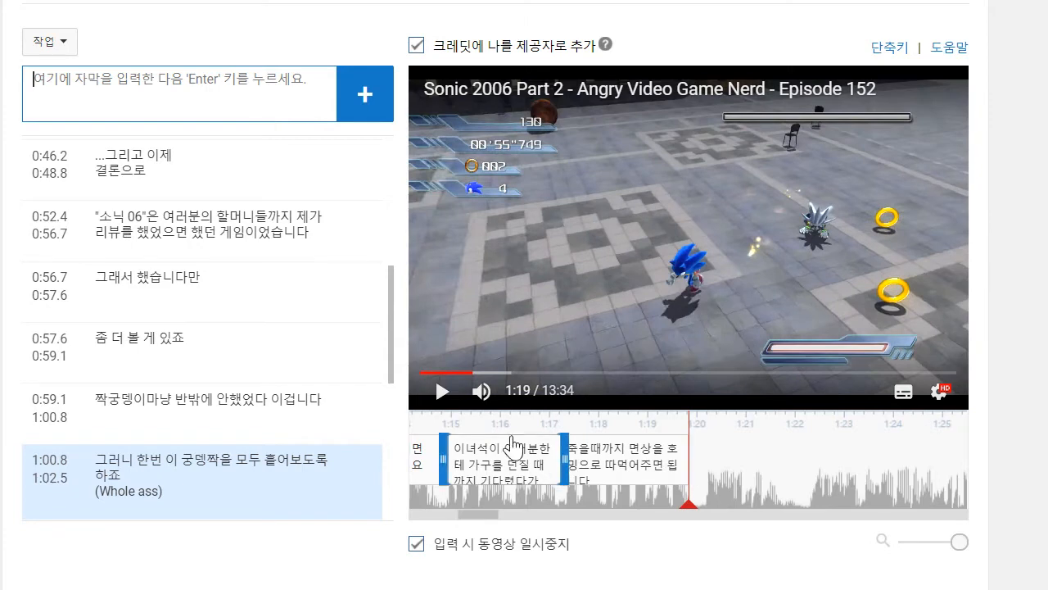
- Play on to 1:21 and add the caption "그러면 드디어 컷신으로 이어지죠", starting at 1:20.0
click(435, 401)
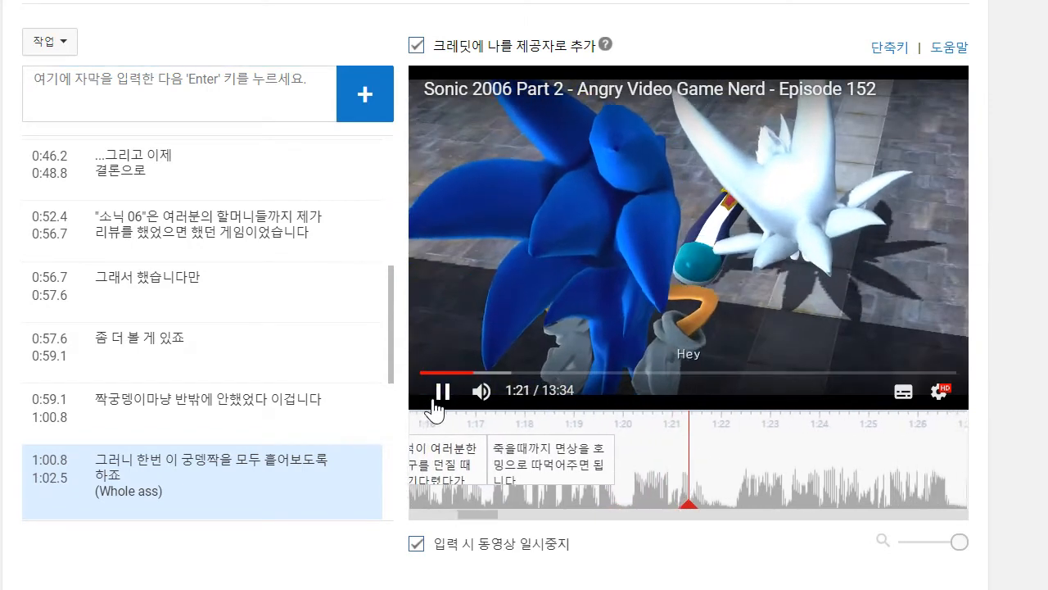
click(443, 393)
text(ㄱ)
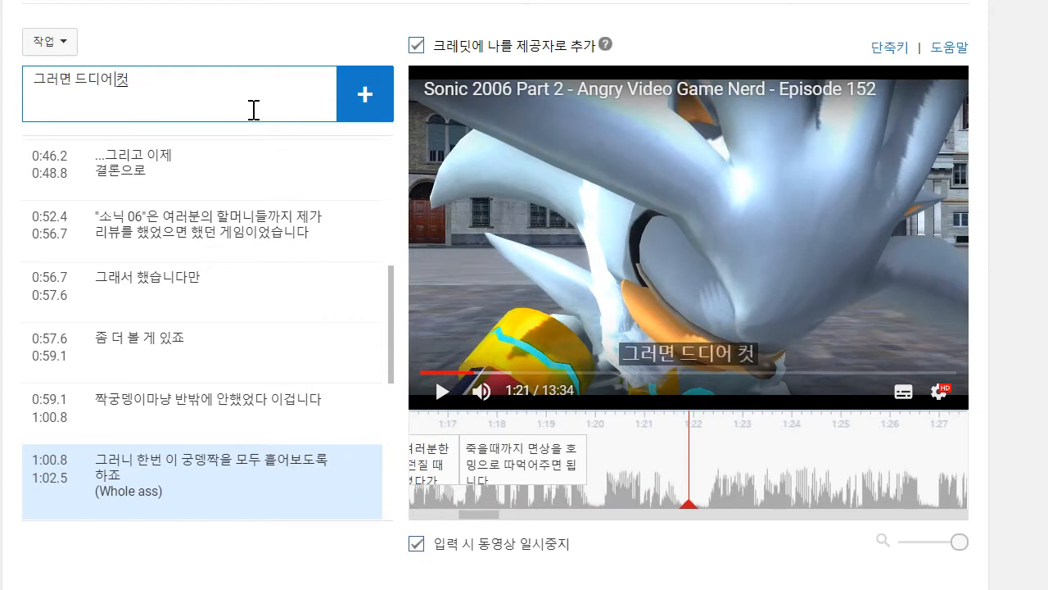
text(러면 드디어 컷신으로 이어지죠)
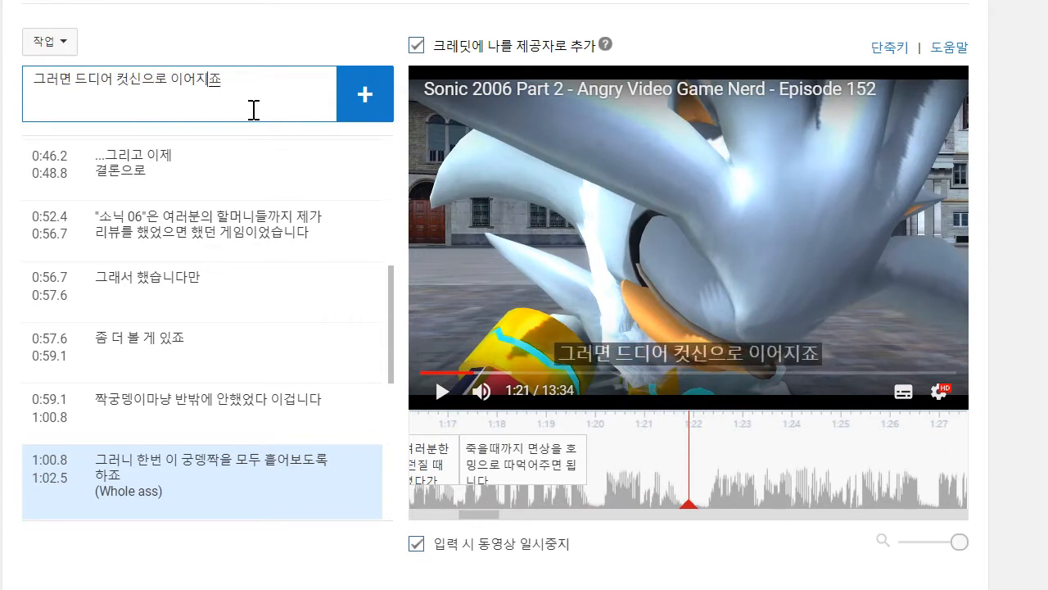
key(Return)
click(584, 456)
mouse_move(583, 457)
mouse_down()
mouse_move(600, 458)
mouse_move(590, 459)
mouse_up()
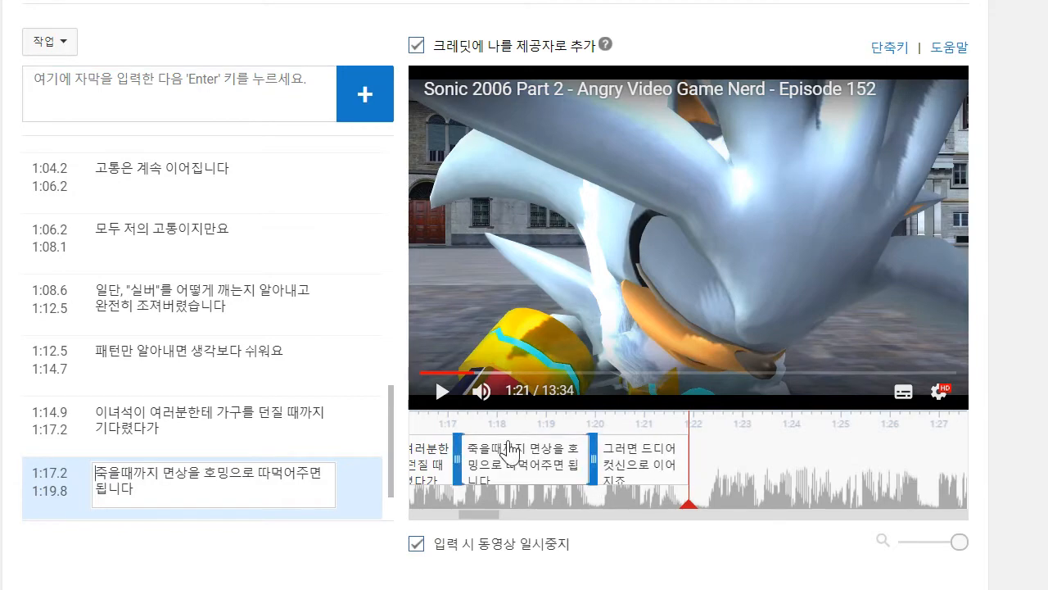
- Play on to 1:25 and add the caption '"실버 똥호그"가 소닉을 염동력으로 밀어내 멍청한 표정을 짓게 만들고는', starting at 1:22.1
click(442, 393)
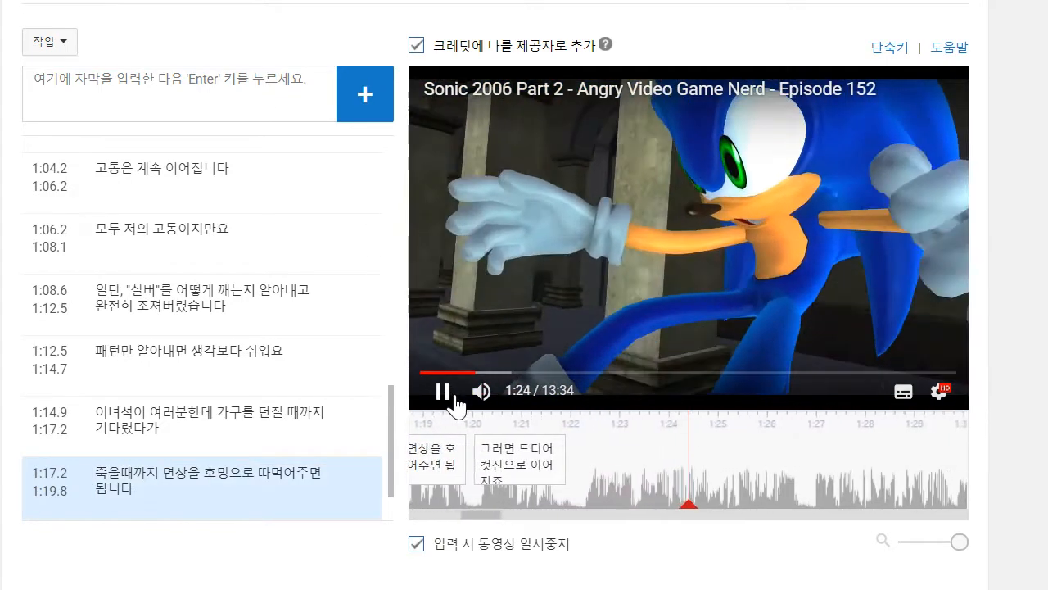
click(234, 93)
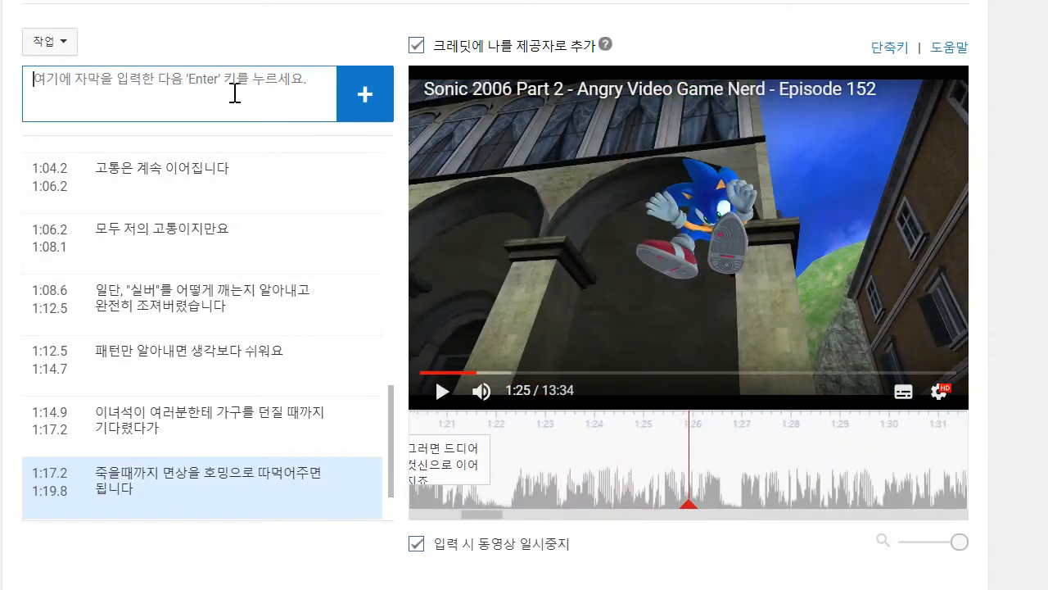
text("실버 똥호그)
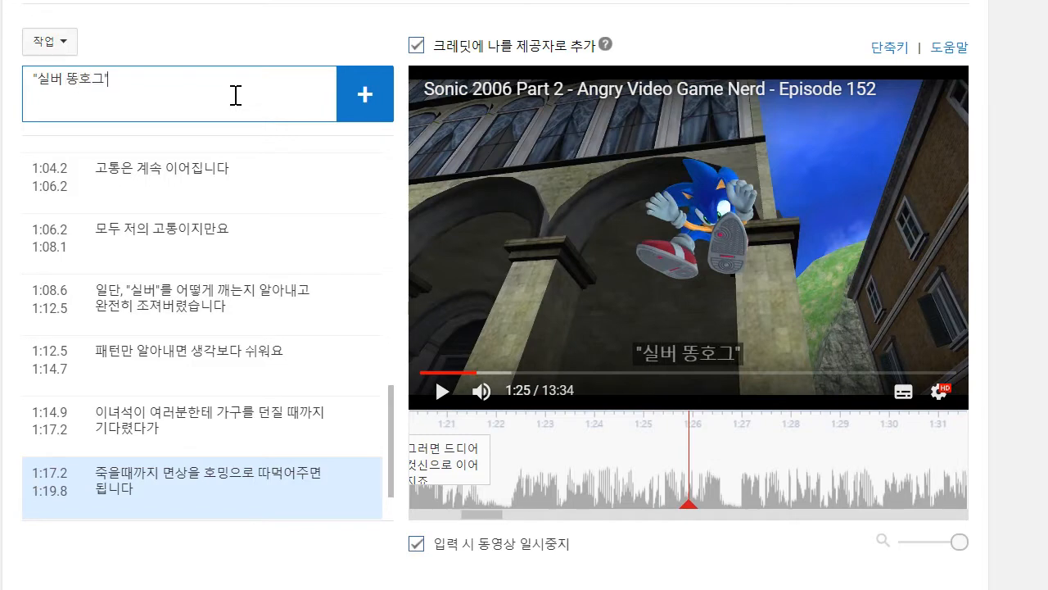
text("가 소닉을 염동ㄹ)
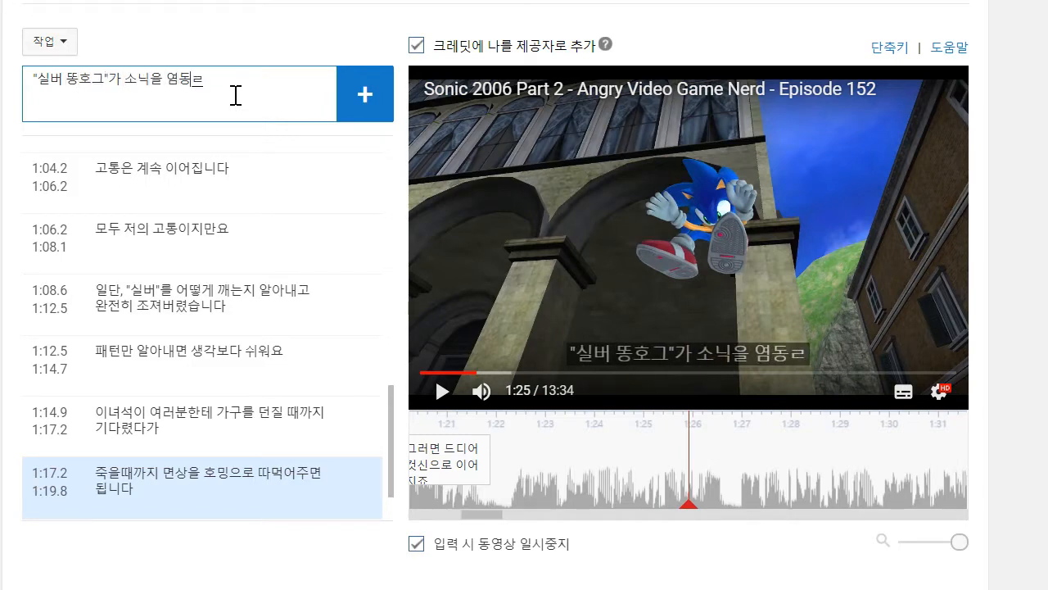
text(으로 밀어내ㅁ)
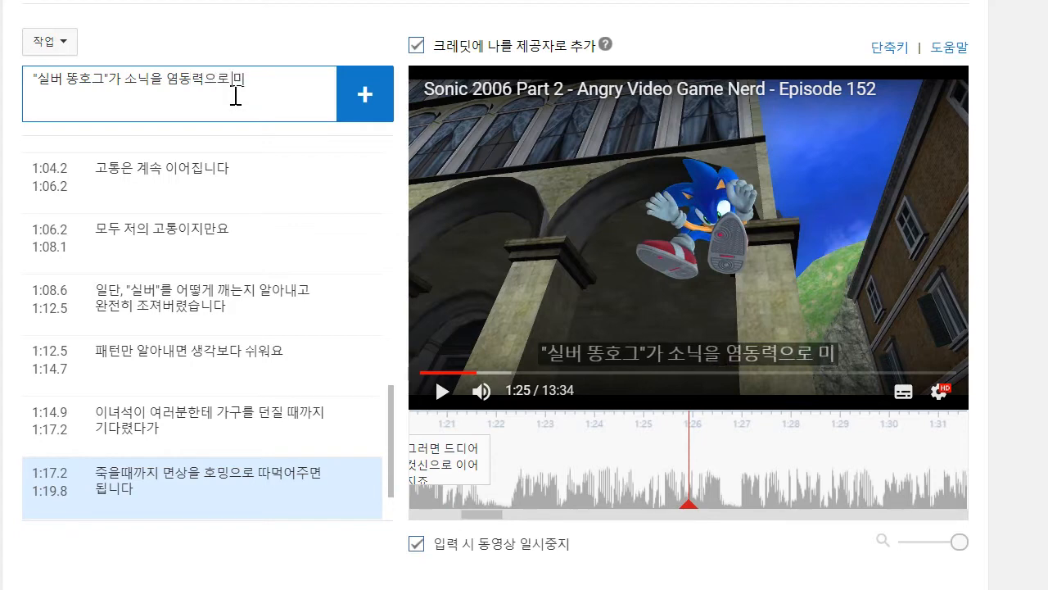
text(청한 표정을 짓게 만들고느)
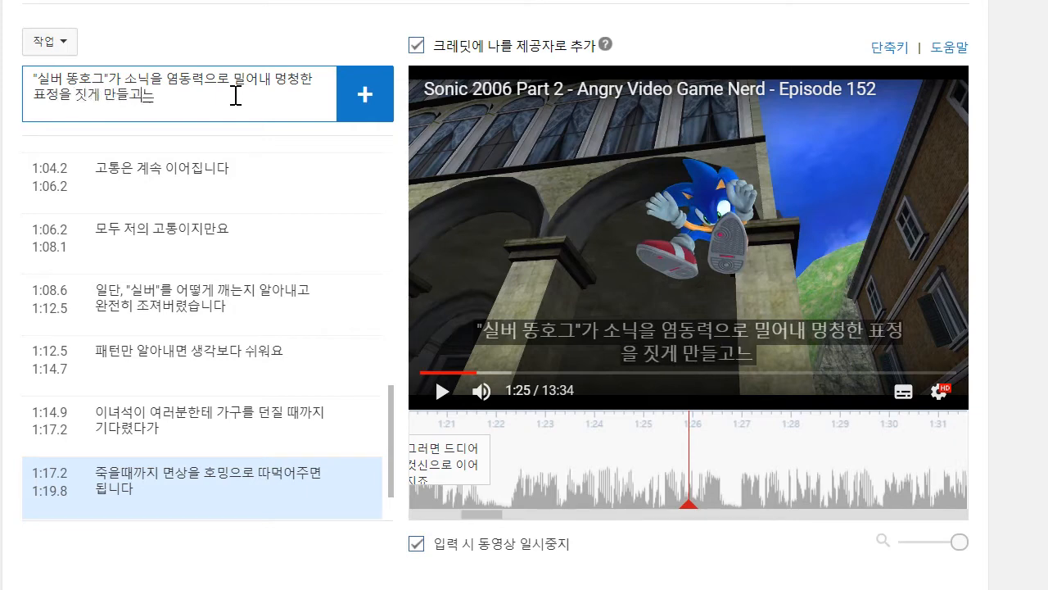
click(372, 109)
drag(644, 464, 497, 464)
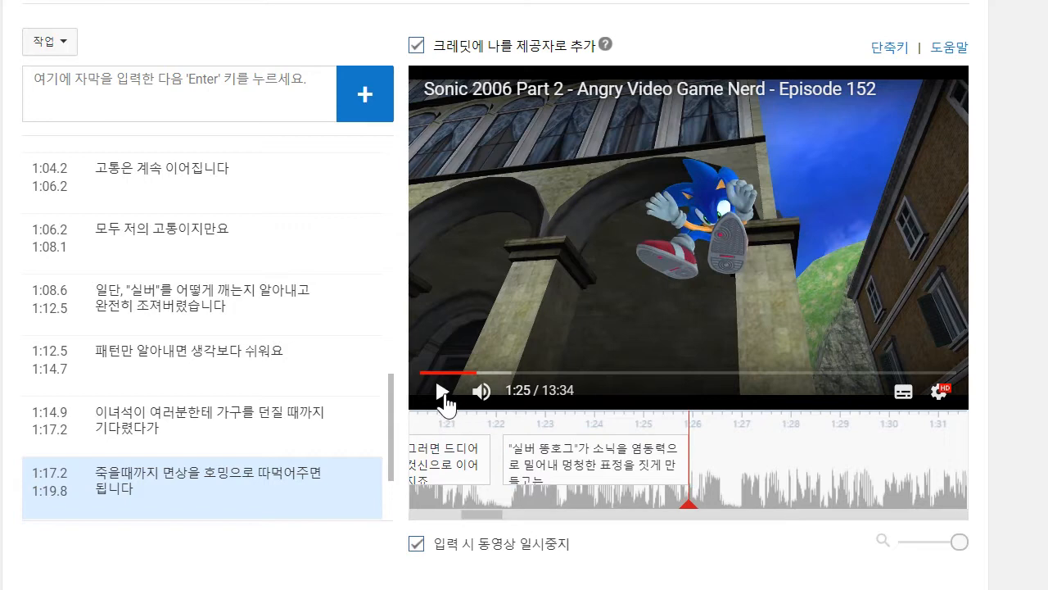
- Extend the "실버 똥호그" caption's end to 1:26.6 and append "벽에다가 박아버립니다" to its text
click(443, 393)
click(641, 475)
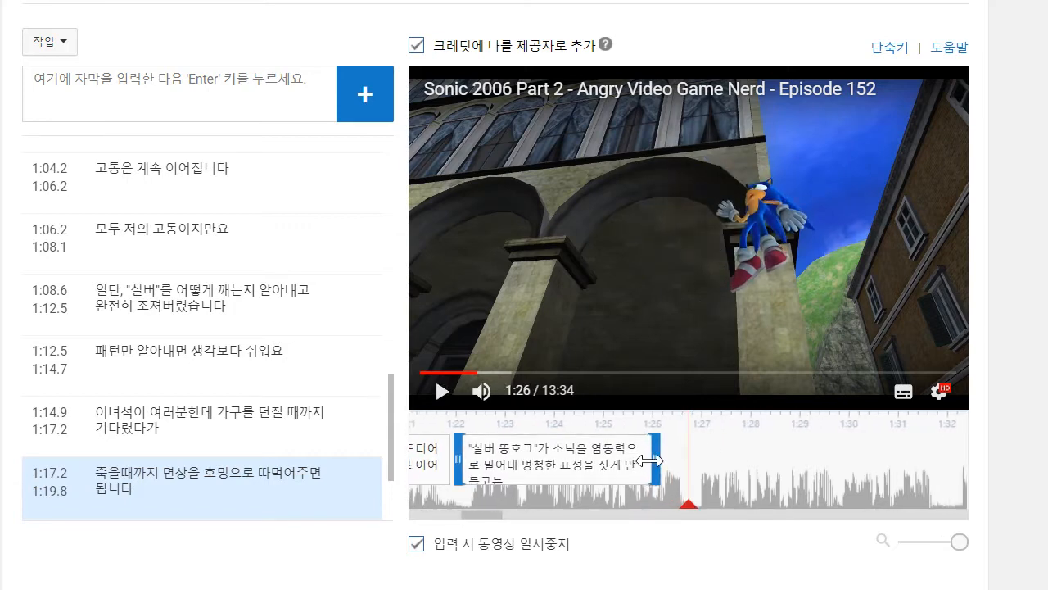
drag(648, 461, 685, 461)
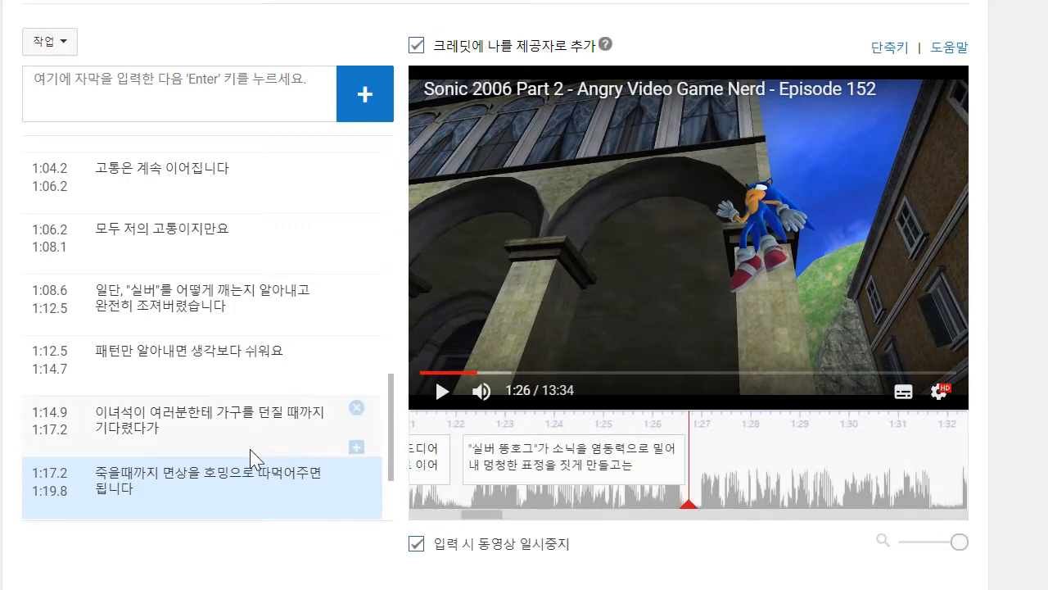
scroll(311, 455, down, 2)
click(288, 480)
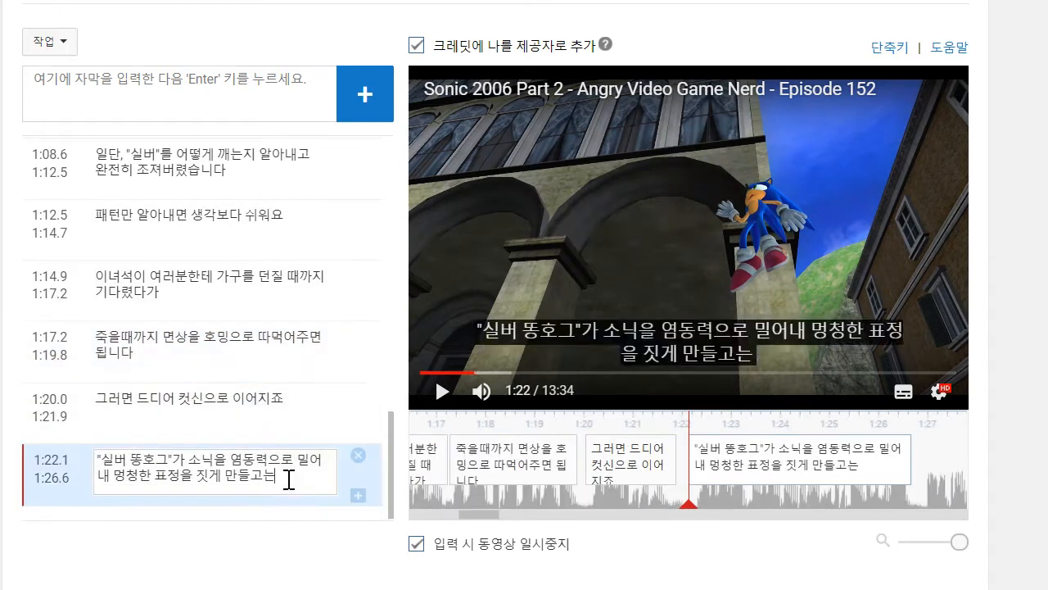
text(다가 박아버립니다)
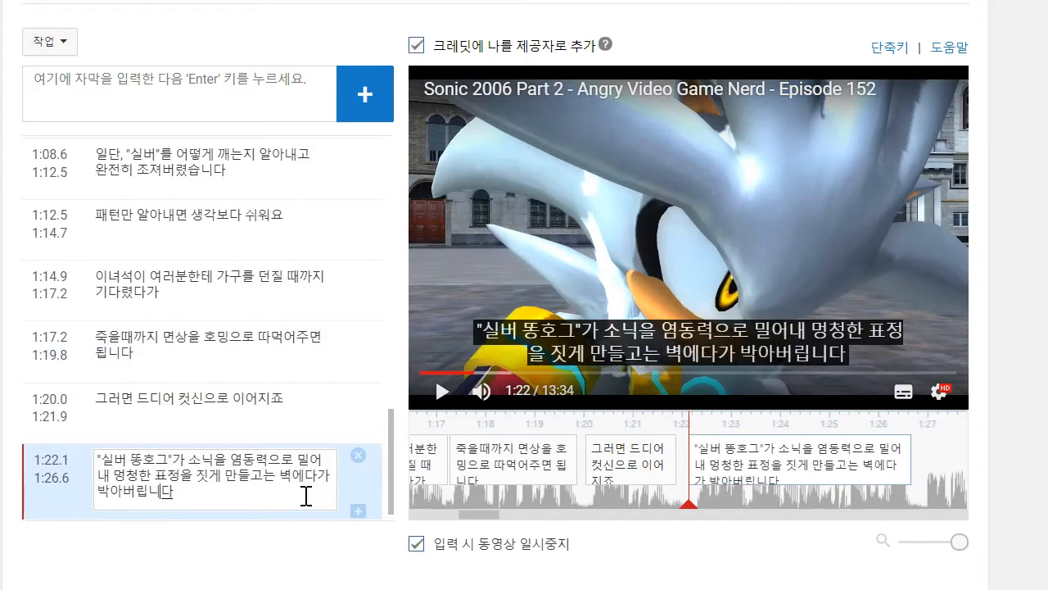
- Play on to 1:29 and add the caption "그리고 물론, 공주는 또 납치당하죠!", starting at 1:26.9
click(706, 187)
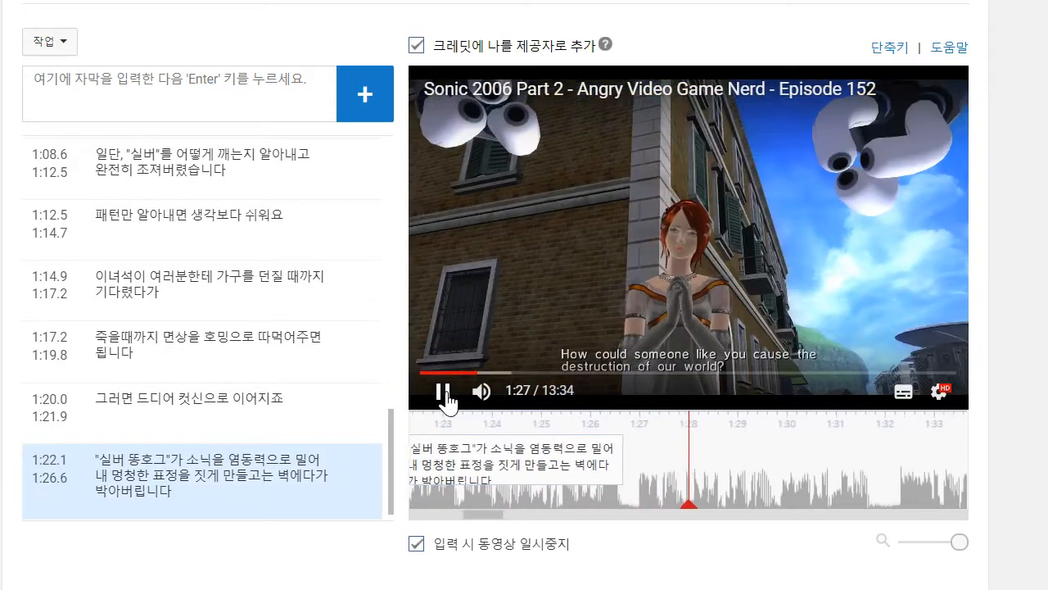
click(447, 394)
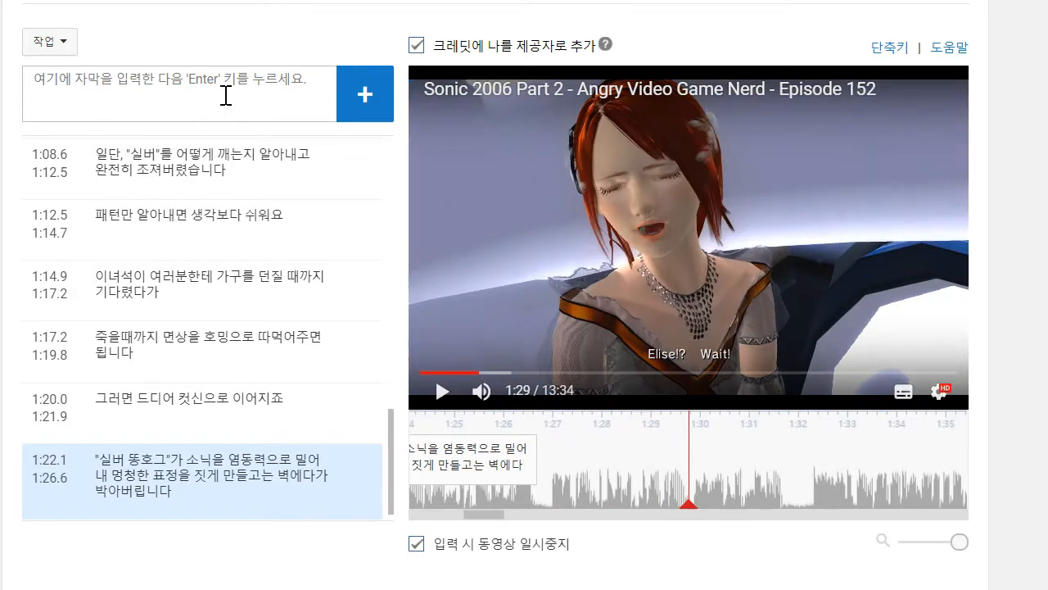
text(그리고 물론, 공주는 또 납ㅊ)
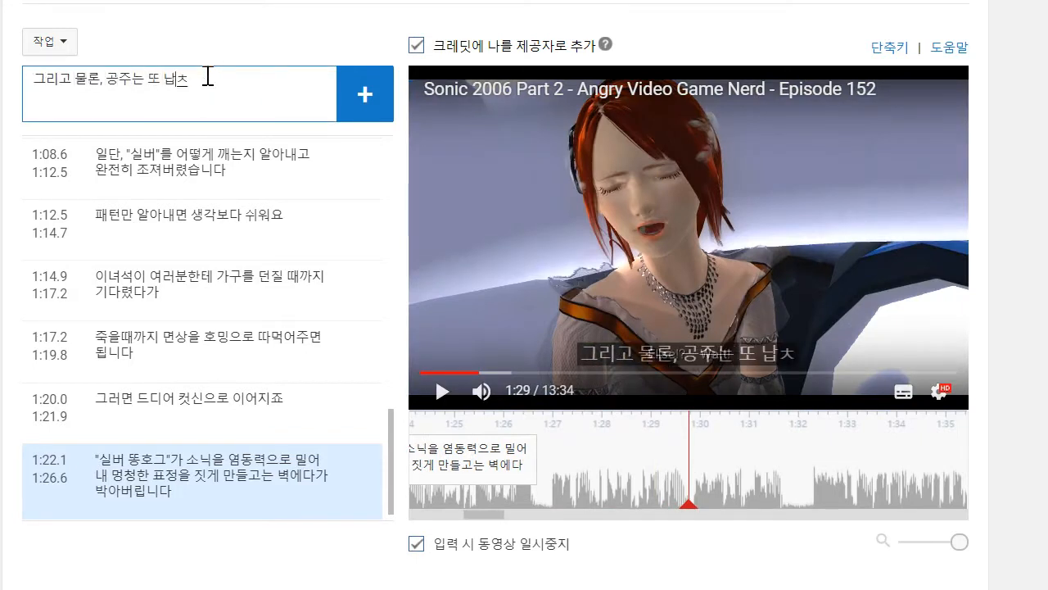
key(Return)
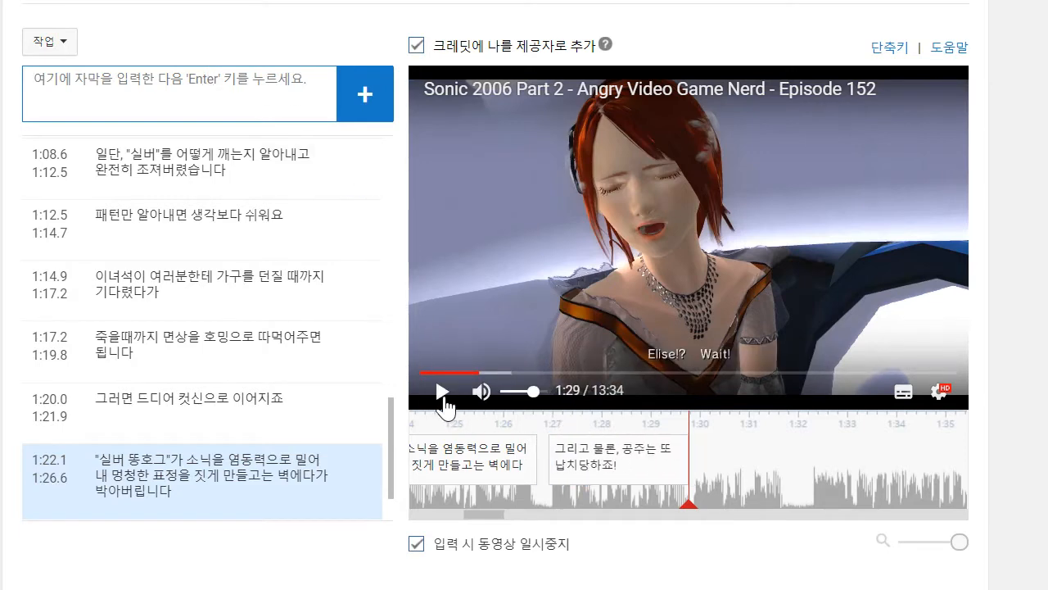
- Play on to 1:31 and add the caption "구한지 뭐 몇초나 됐다고!" directly after the previous one
click(443, 393)
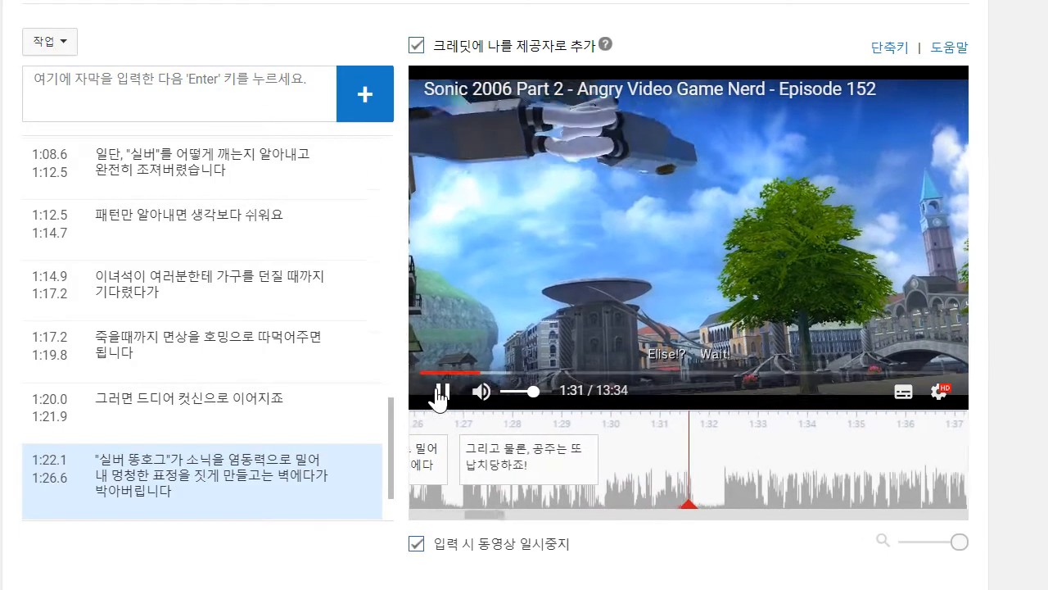
click(439, 391)
text(그)
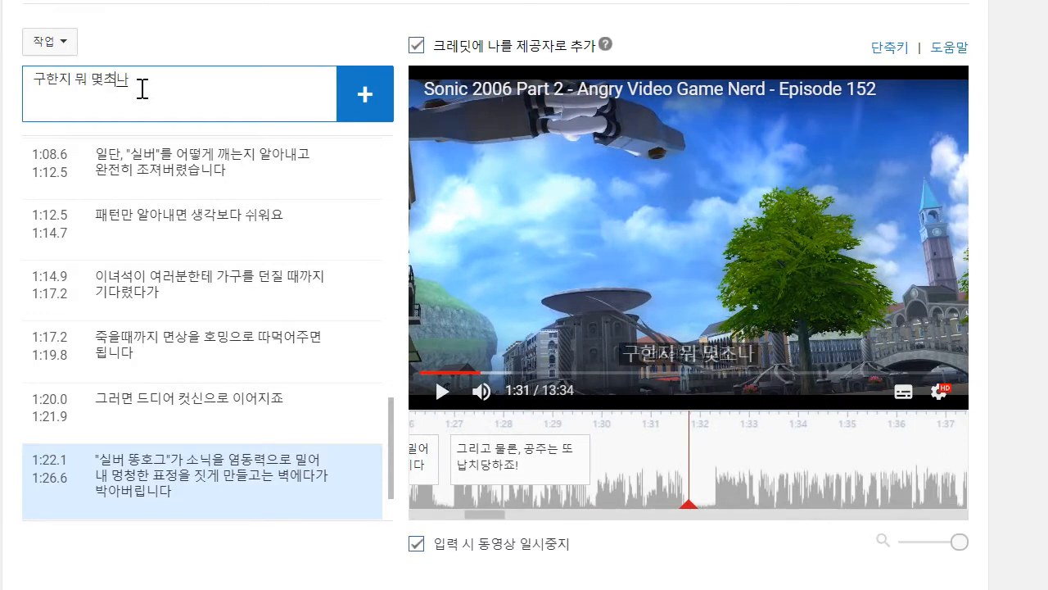
text(한지 뭐 몇초나 됐다고!)
key(Return)
- Play on to 1:37 and add the two-line caption "한번만 더 납치당하면 그냥 에그맨이 가지게 냅 둘랍니다" / "이런 개지랄을 또 하느니 말입니다"
click(480, 282)
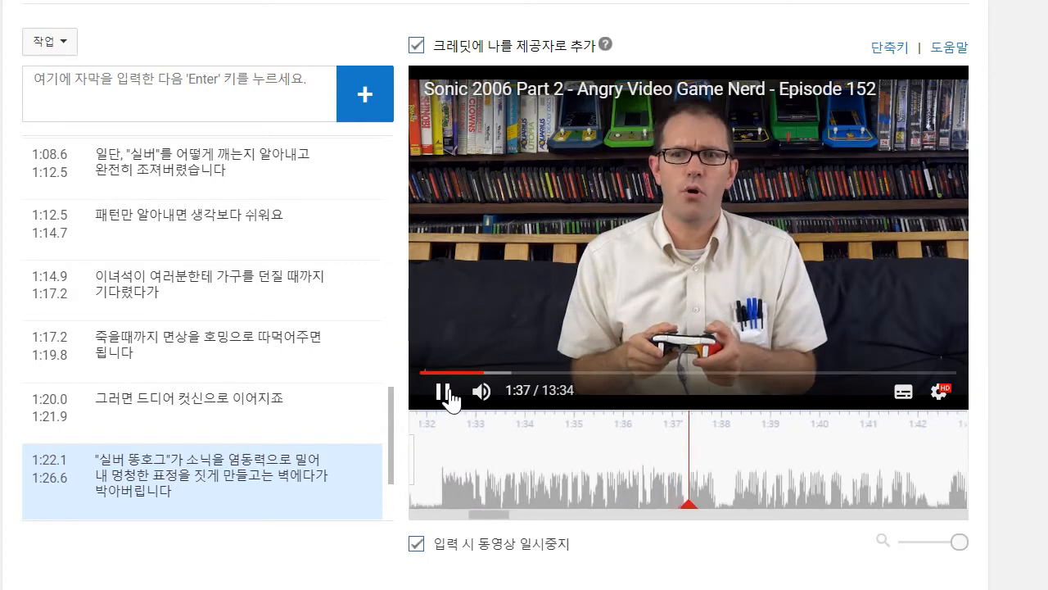
click(447, 391)
text(하면 그냥 에그맨이)
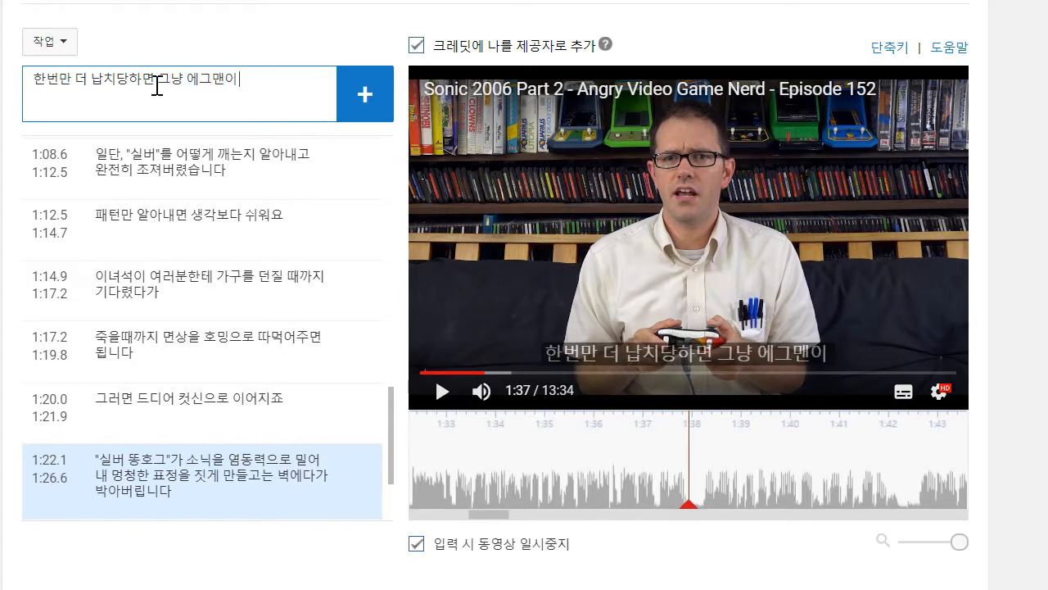
text(가지게 냅)
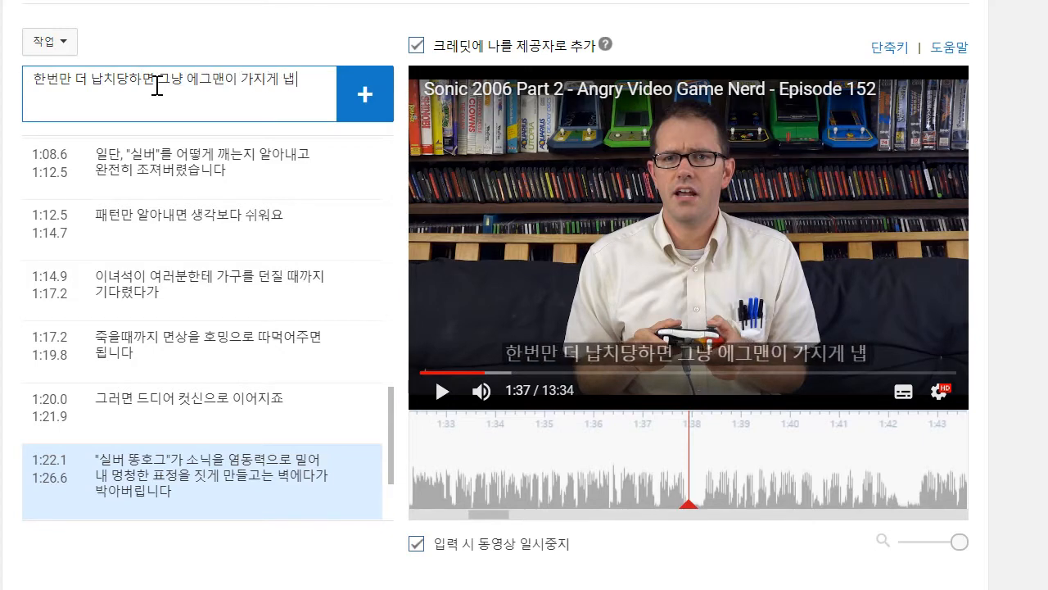
text( 둘ㄹ랍니다)
key(Return)
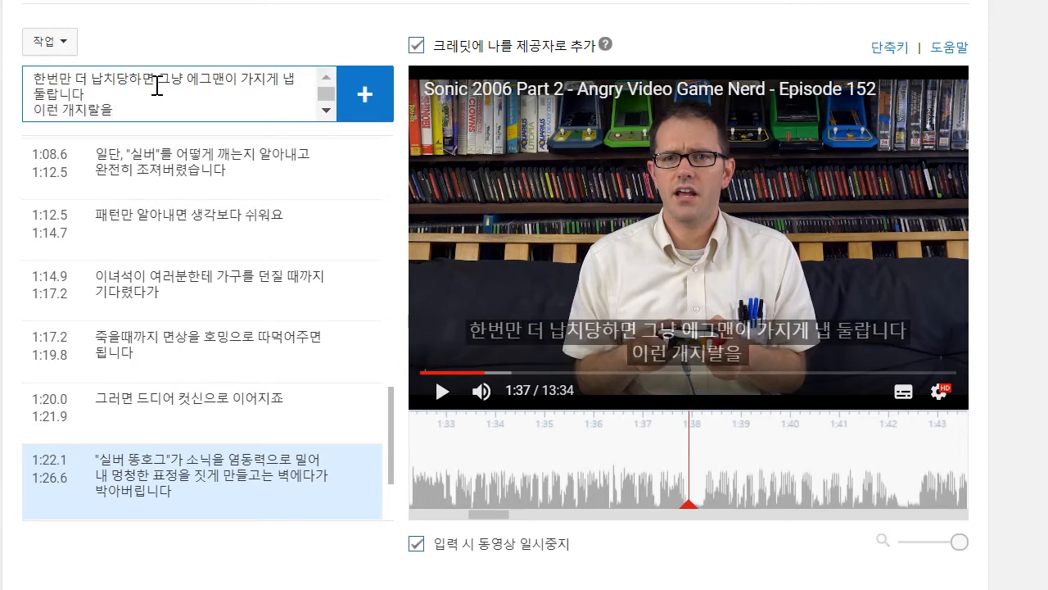
text(이런 개지랄을 또 하느니 말입니다)
key(Return)
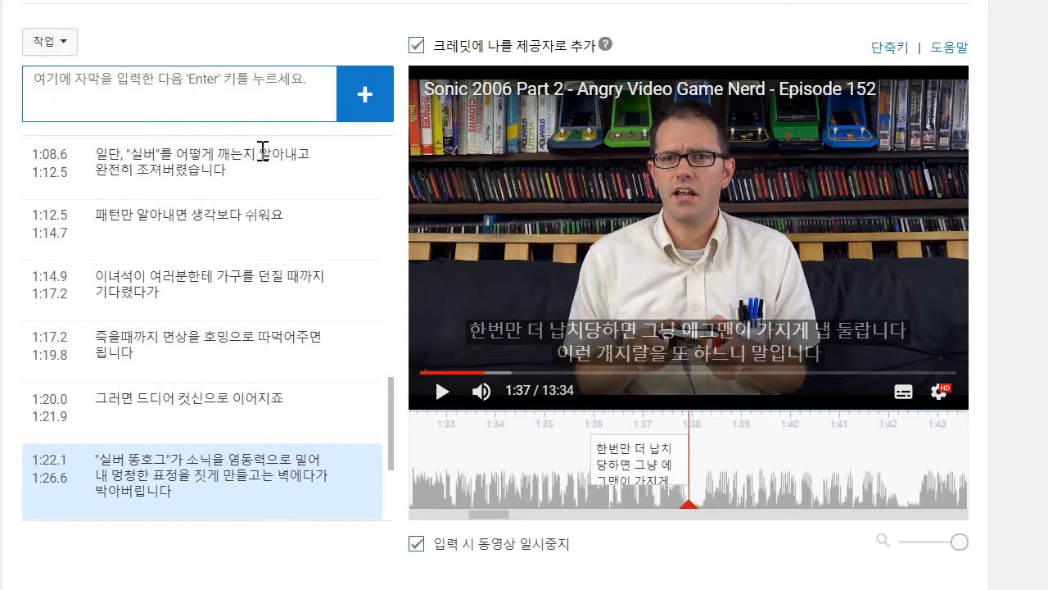
- Set the new caption's start to 1:32.1 and remove the space in its text so it reads "냅둘랍니다"
drag(553, 473, 483, 441)
click(675, 460)
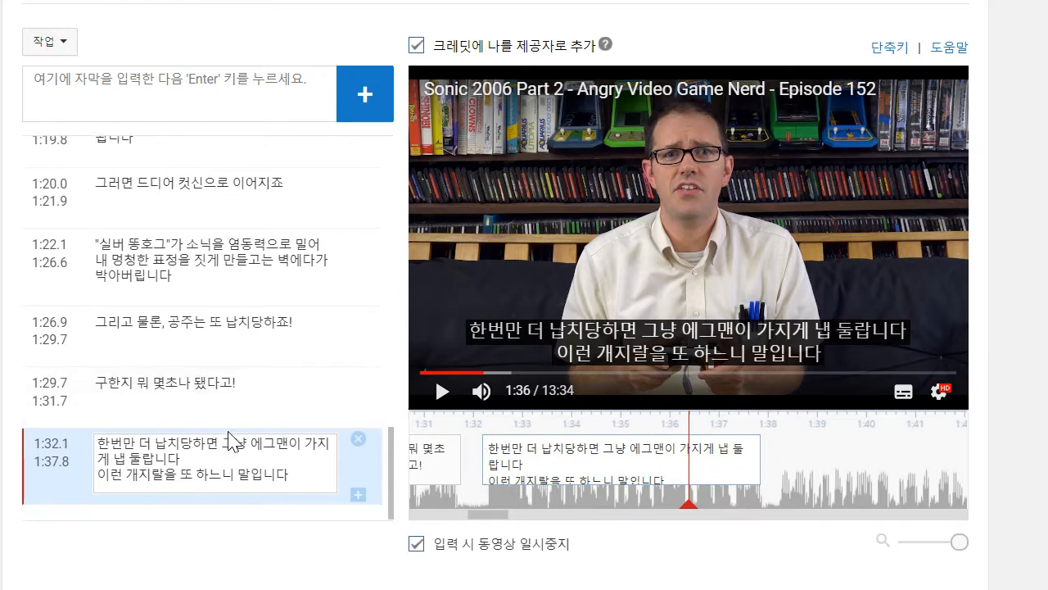
key(BackSpace)
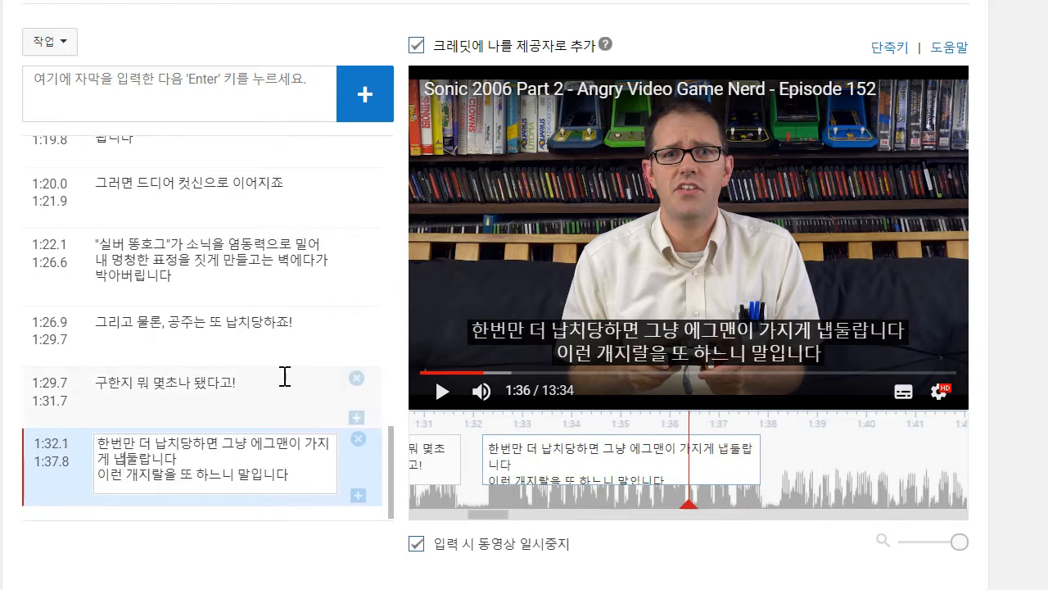
- Play on to 1:42 and begin a new caption with the text "이제 소닉은 에그맨의 기지에서"
click(442, 396)
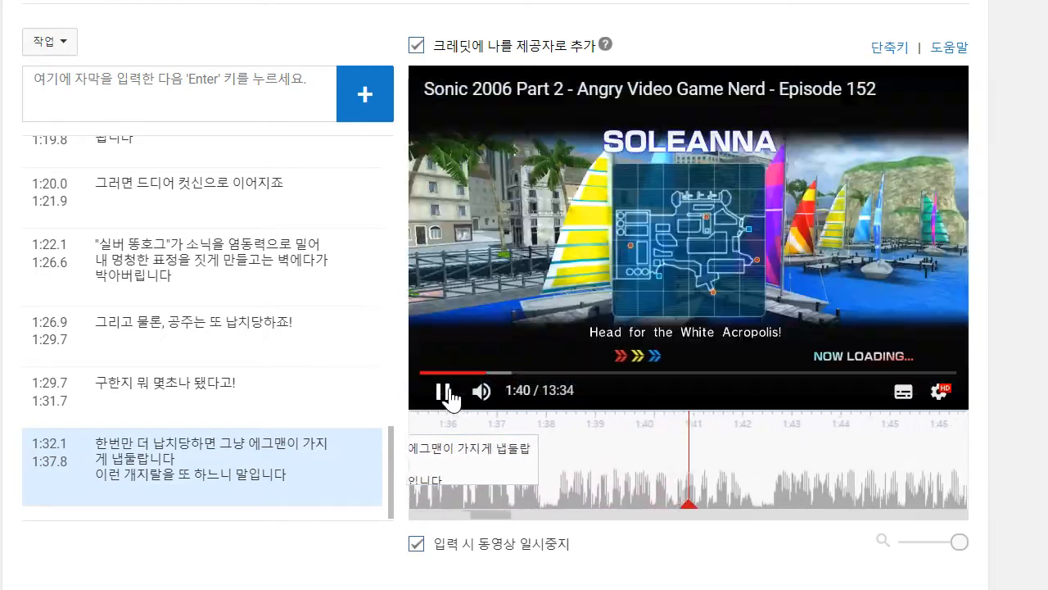
click(450, 399)
click(258, 107)
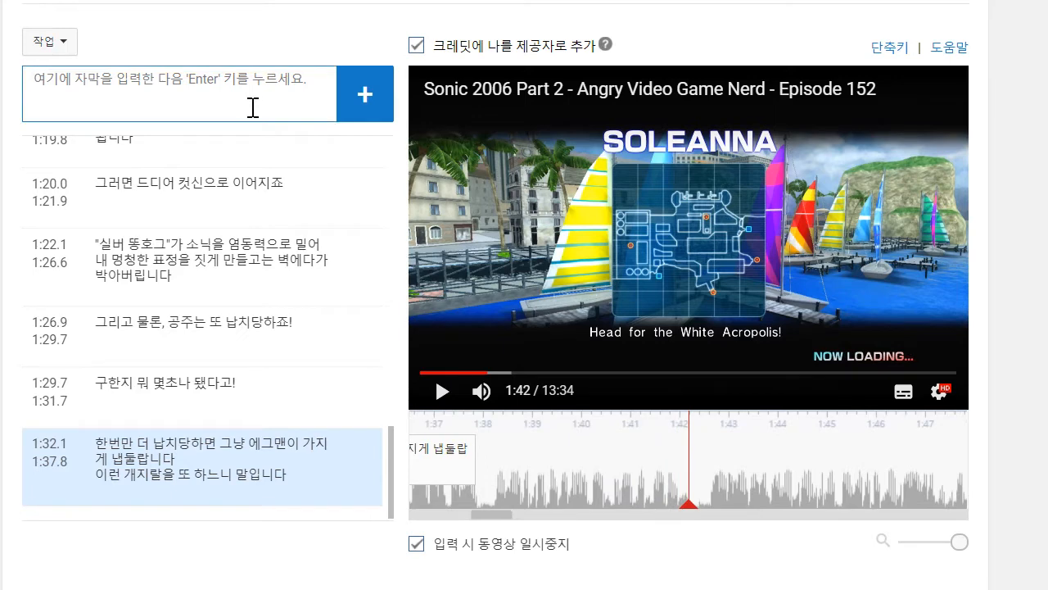
text(ㅇ)
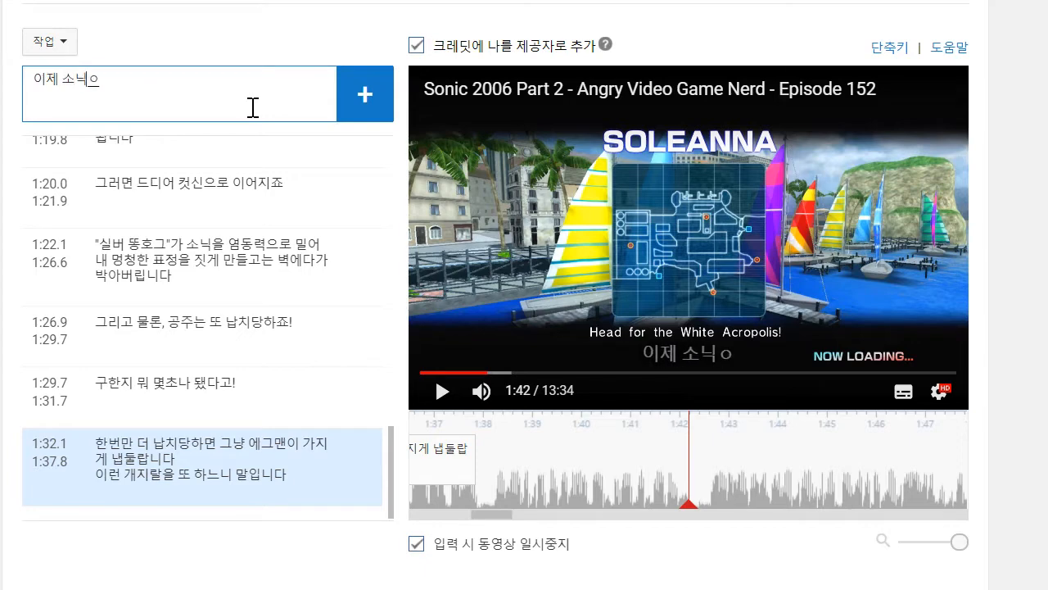
text(제 소닉은 에그맨의 기지에)
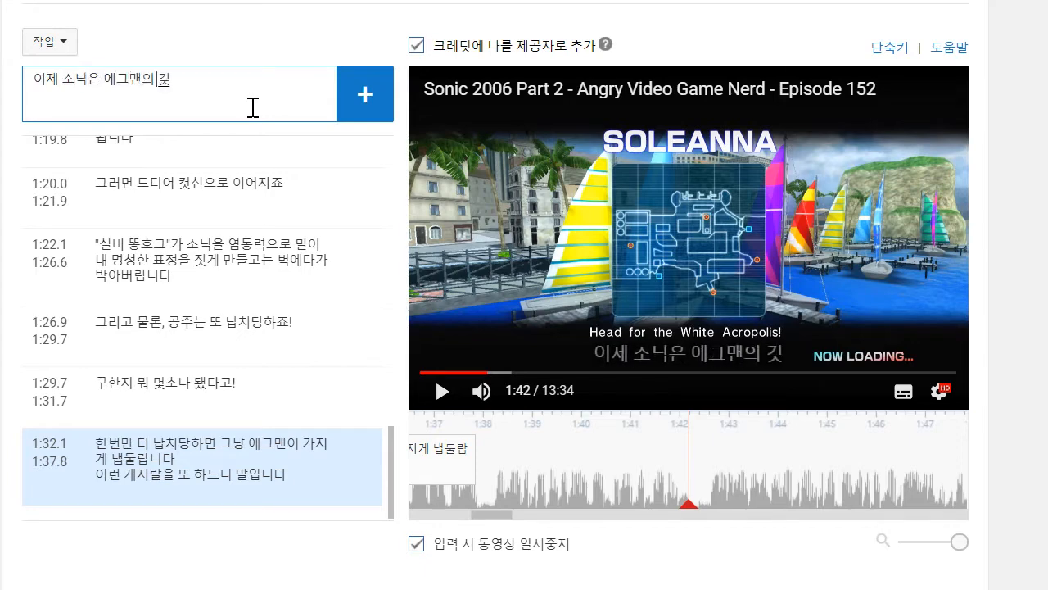
text(서)
- Replay from 1:39 to 1:42, complete the caption with "싸워야 합니다" and a second line '"화이트 애크로폴리스"죠', and add it starting at 1:38.2
scroll(732, 422, down, 1)
drag(747, 375, 984, 391)
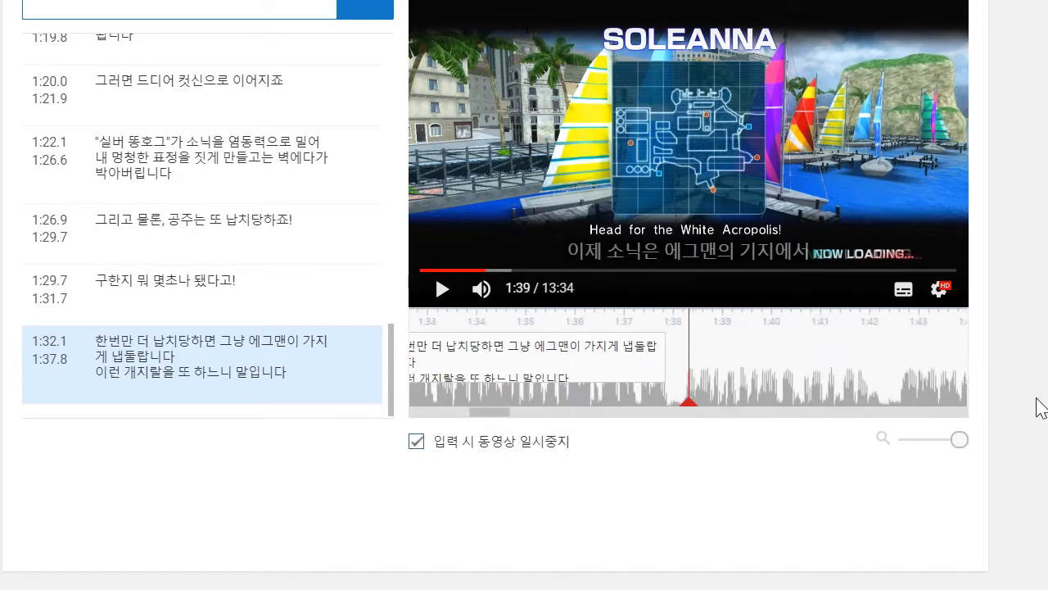
scroll(984, 391, up, 1)
click(443, 393)
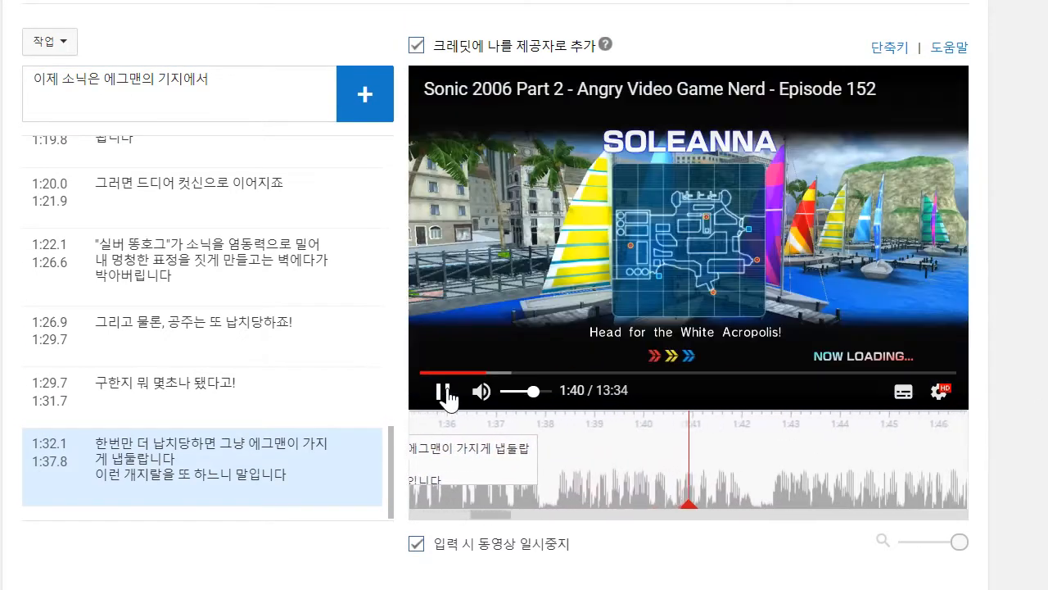
click(443, 393)
click(253, 86)
text(싸워야 합니다)
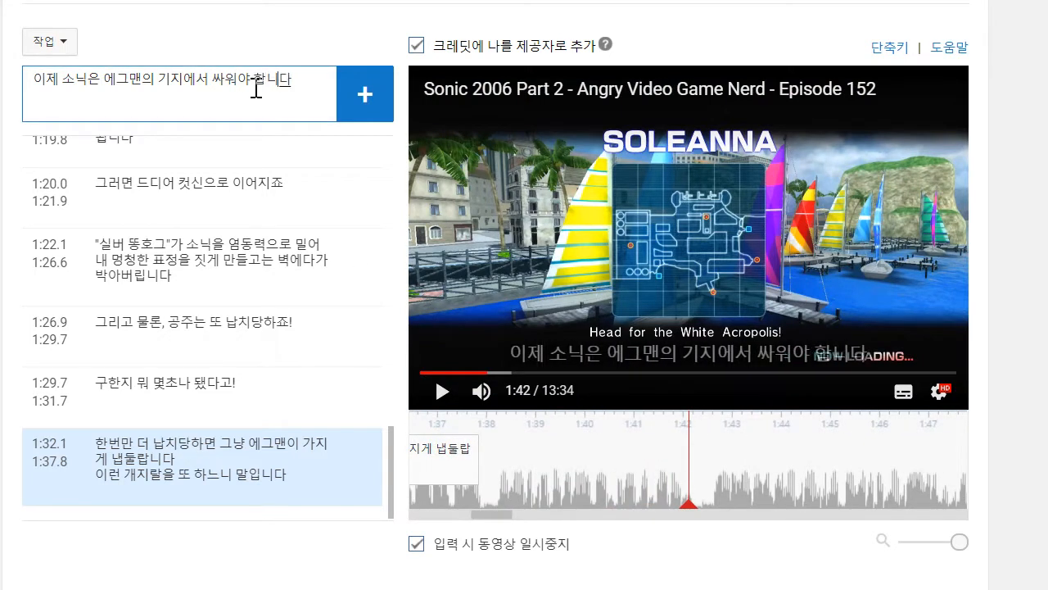
key(Return)
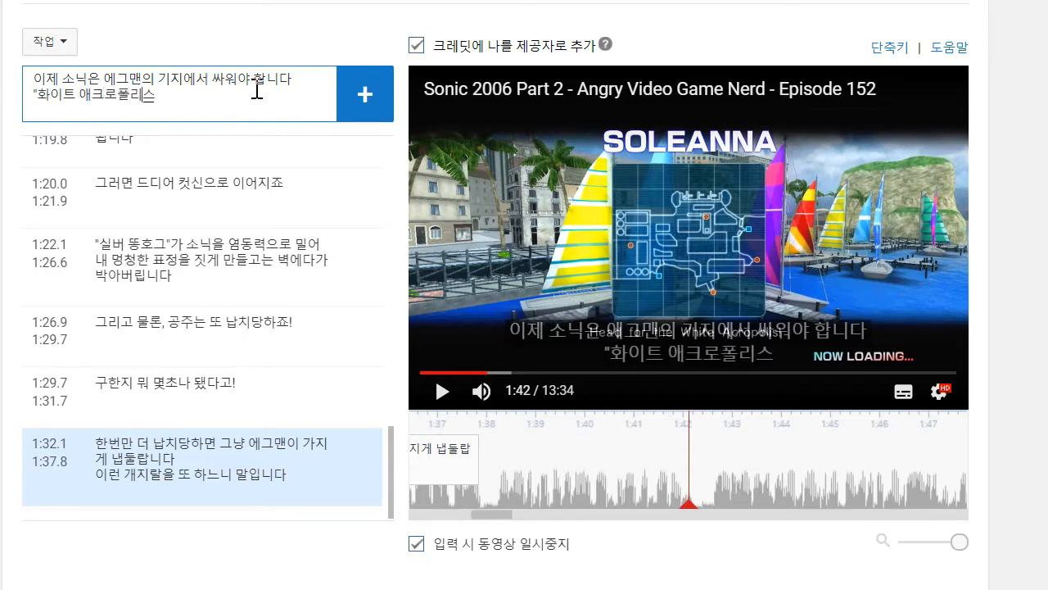
key(Return)
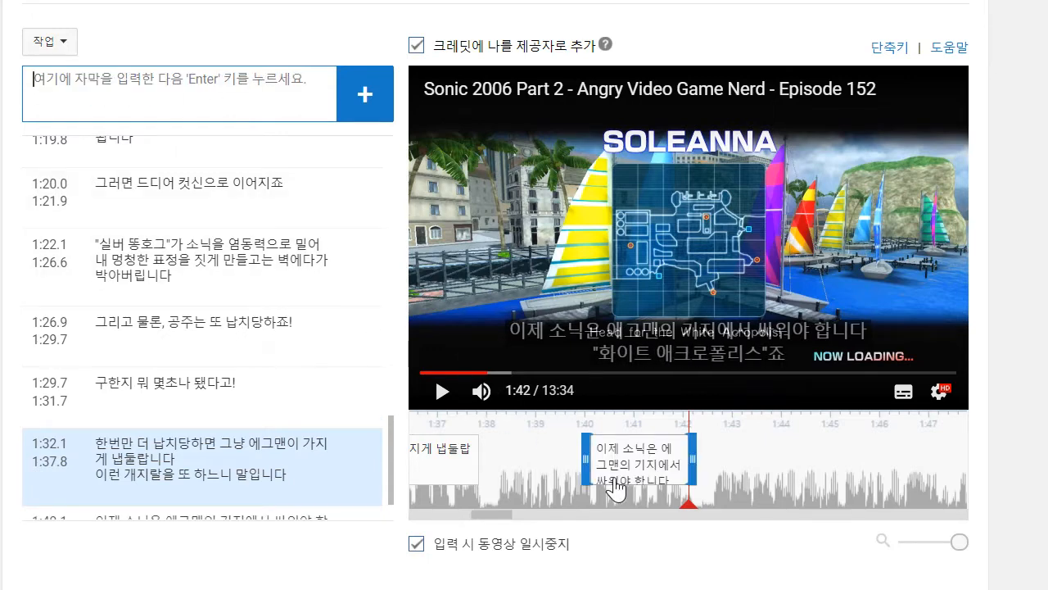
drag(584, 465, 497, 464)
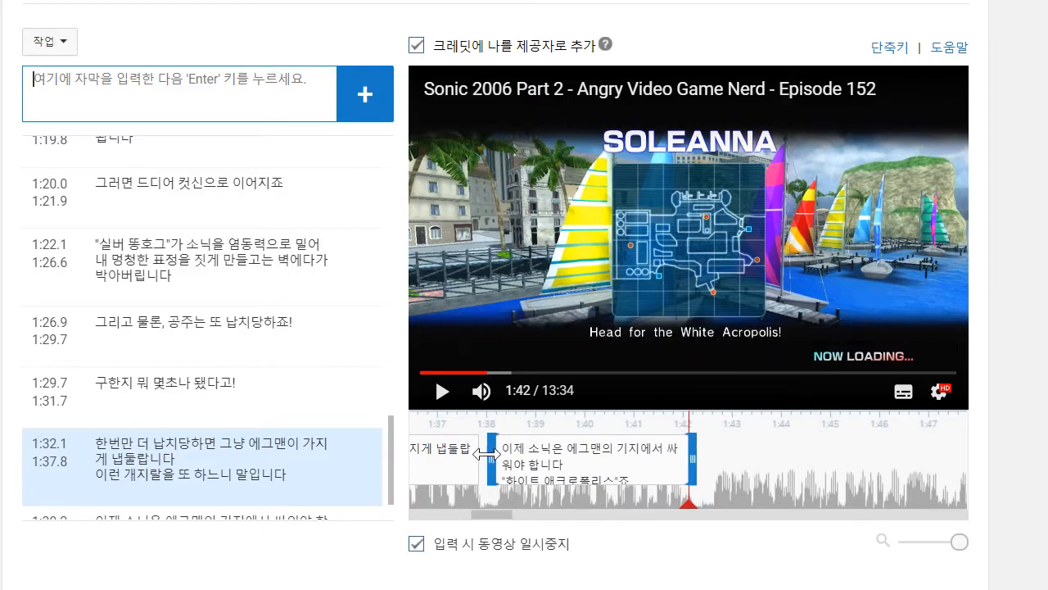
- Listen on to 1:47, return to 1:44 and write "그러면 또다시 정처없이 떠돌 때입니다" / "다음 장면으로 진행하게 해주는 마법의 공간을 찾을 때까지요" as a new caption
click(443, 391)
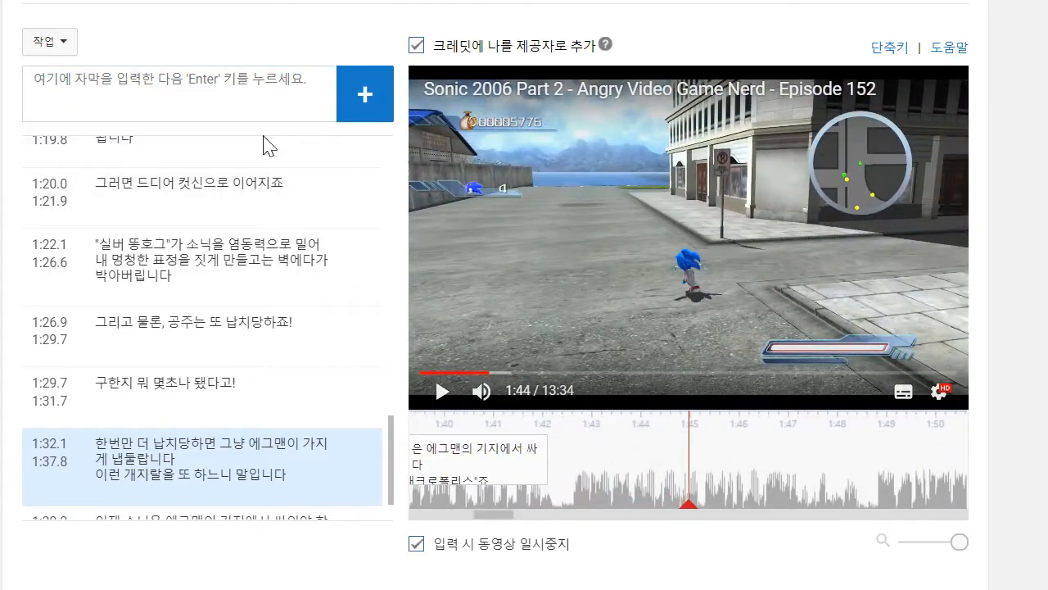
click(443, 392)
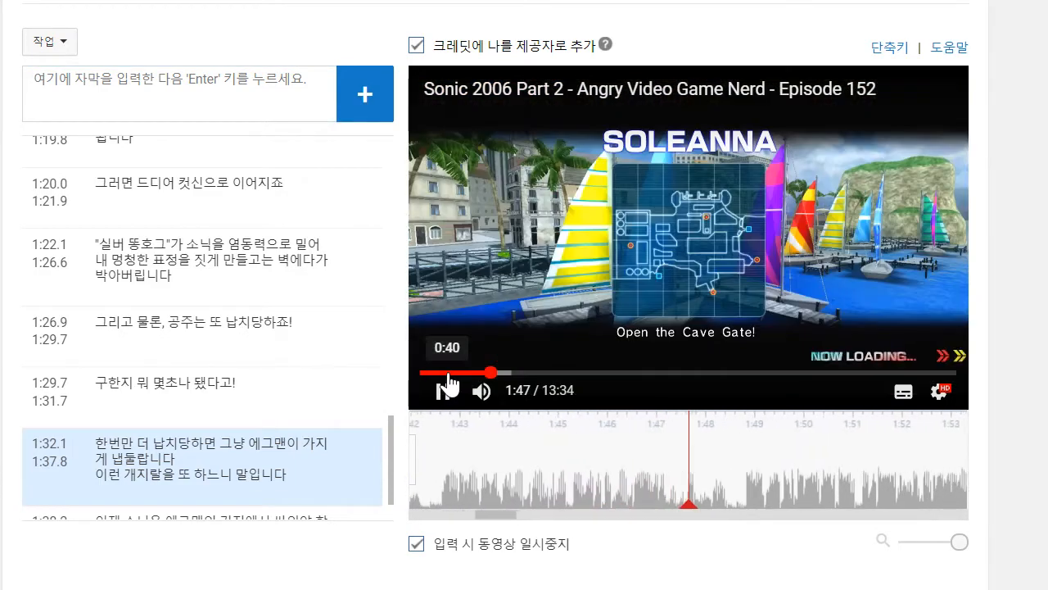
drag(960, 490, 1047, 490)
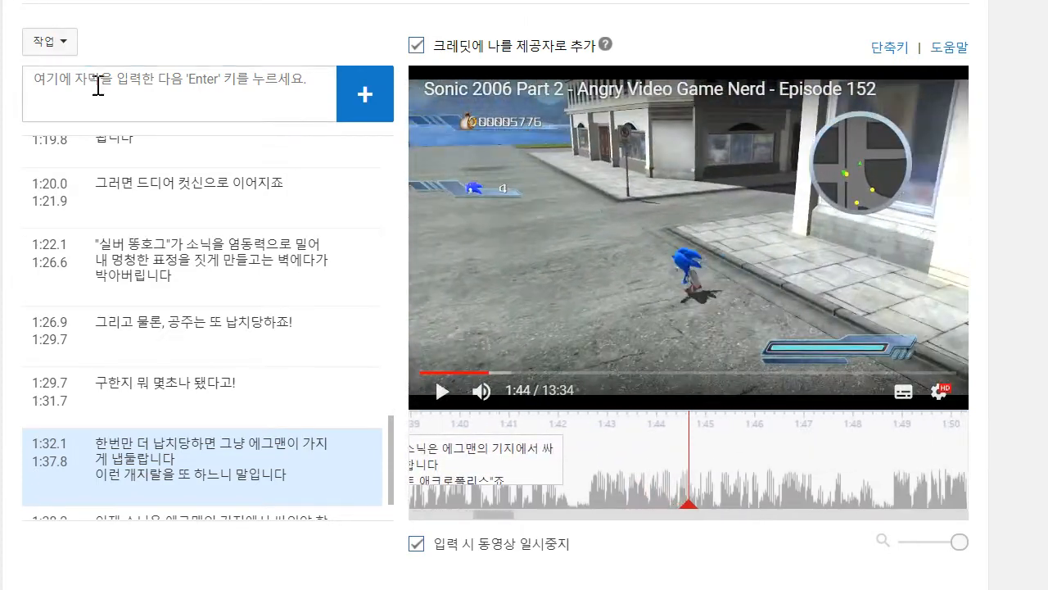
click(94, 89)
text(ㄱ)
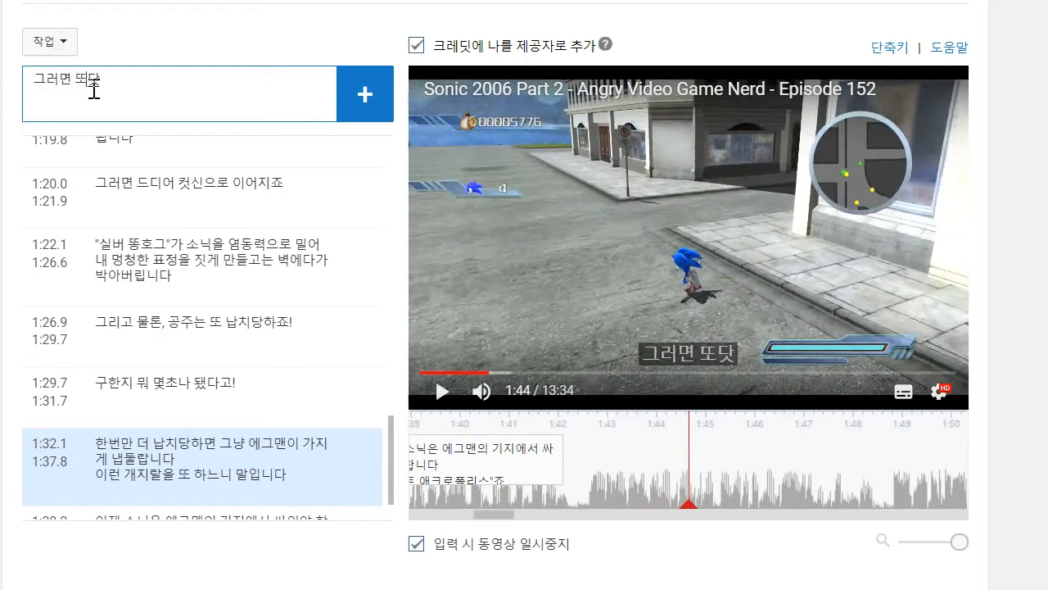
text(러면 또다시 정처없이 떠돌 때입니다)
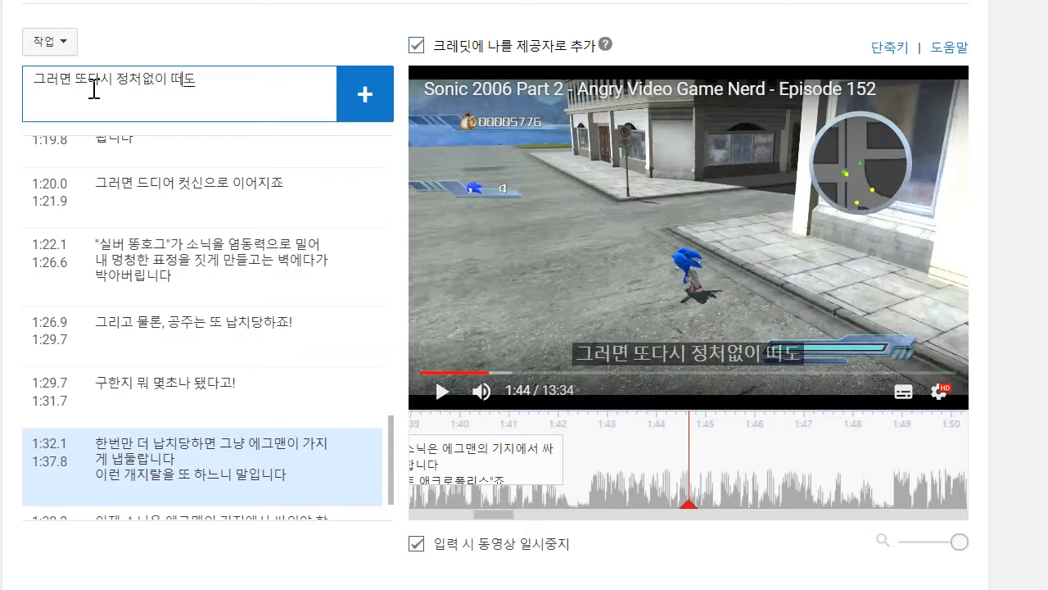
key(shift+Return)
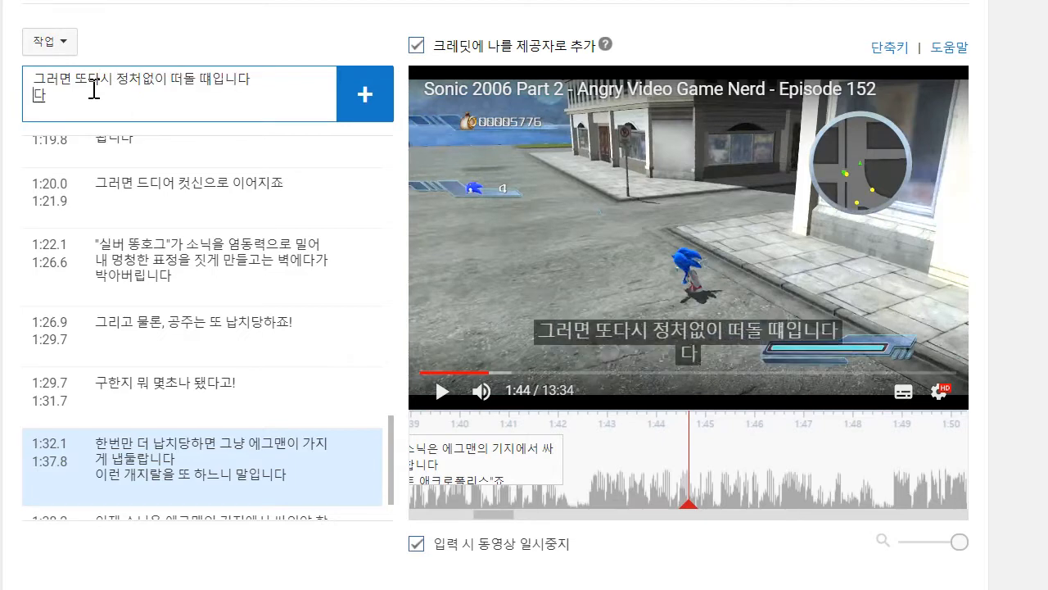
text(다음 장면으로 진행하게 해주는)
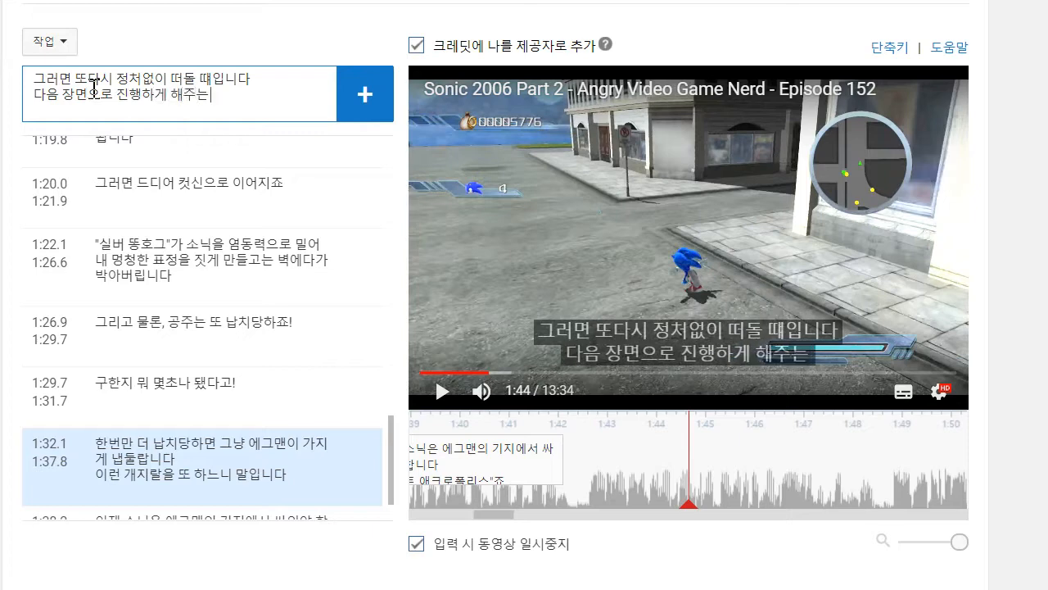
text( 맙법의 공기)
text(을 찾을 때까)
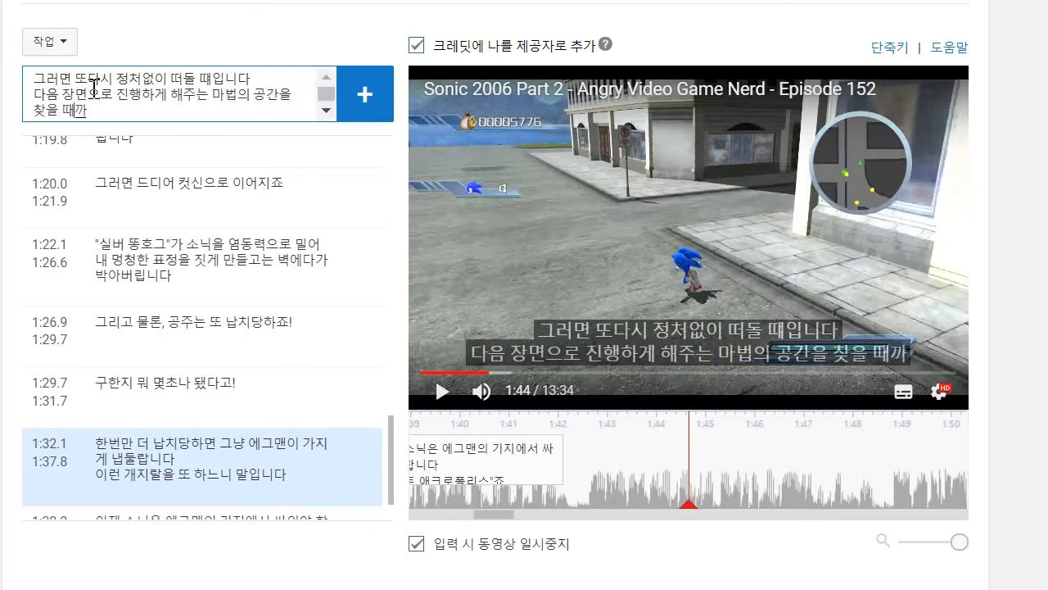
text(지요)
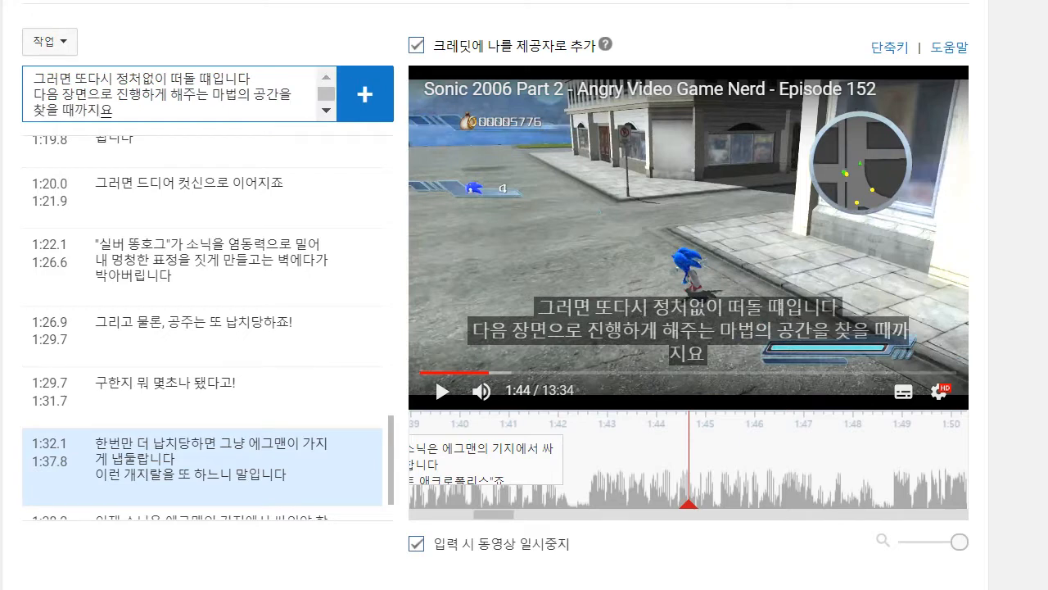
- Join the caption's two lines with a comma, add it to the track and extend its end to 1:48.3
click(28, 95)
key(BackSpace)
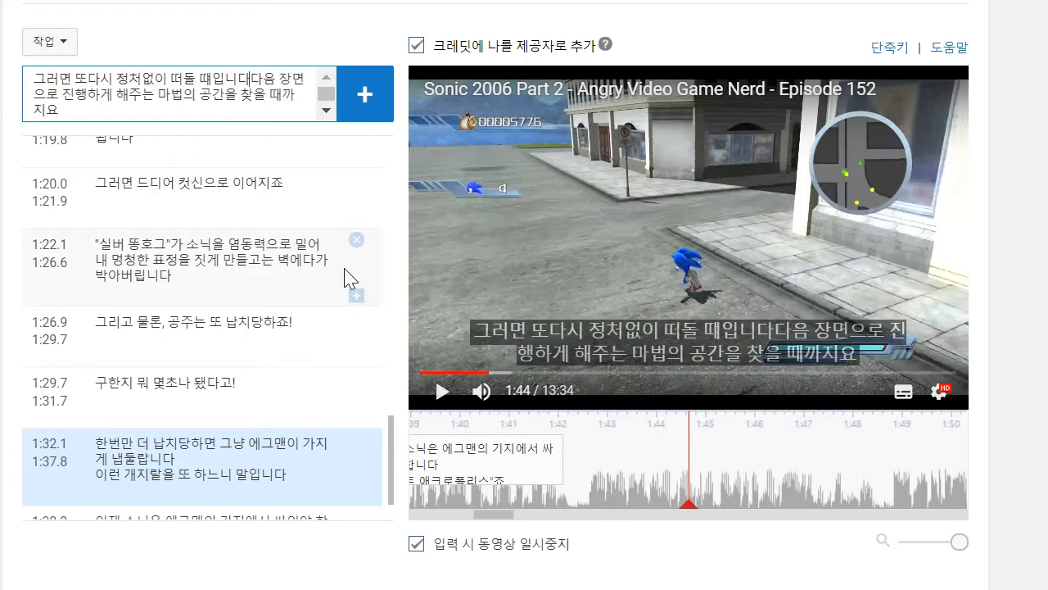
key(Left)
text(,)
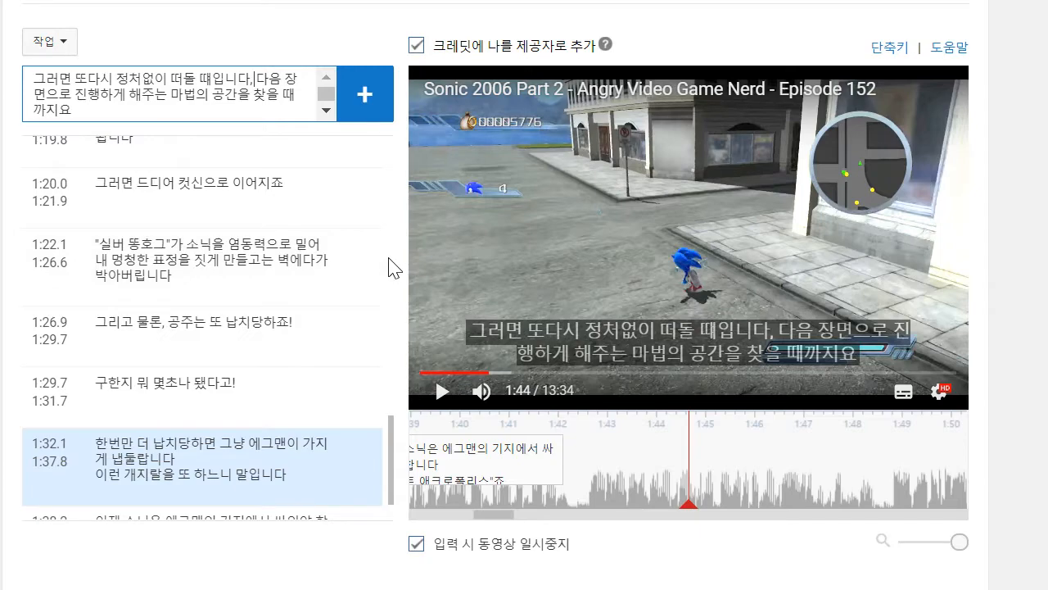
click(339, 105)
drag(679, 479, 883, 484)
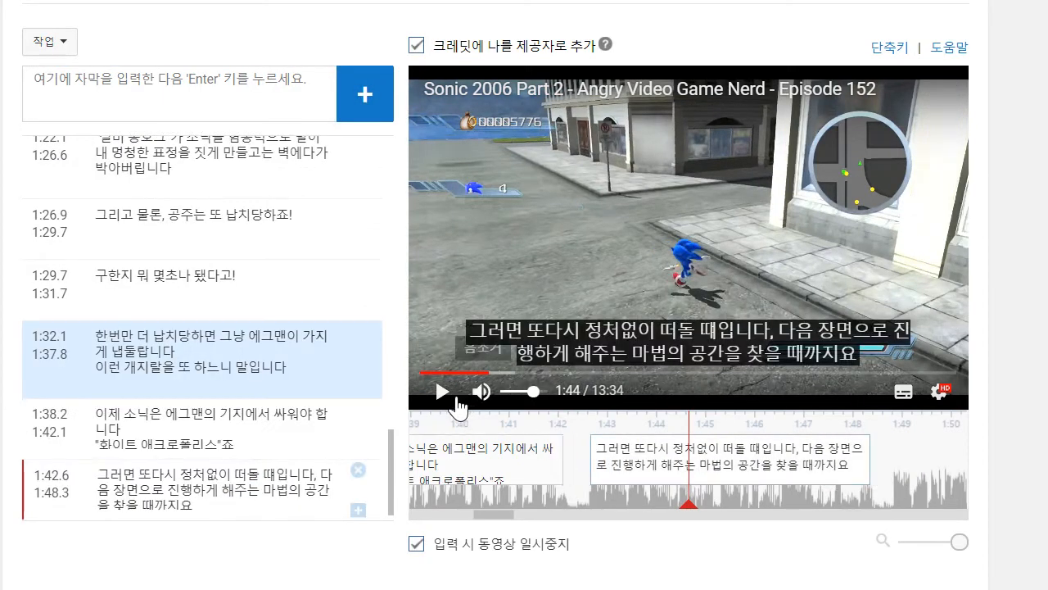
- Play on to 1:51 and add the caption "어딜 가야 하는지 명확한 표시가 없어요!", moving its start back to 1:48.8
click(442, 393)
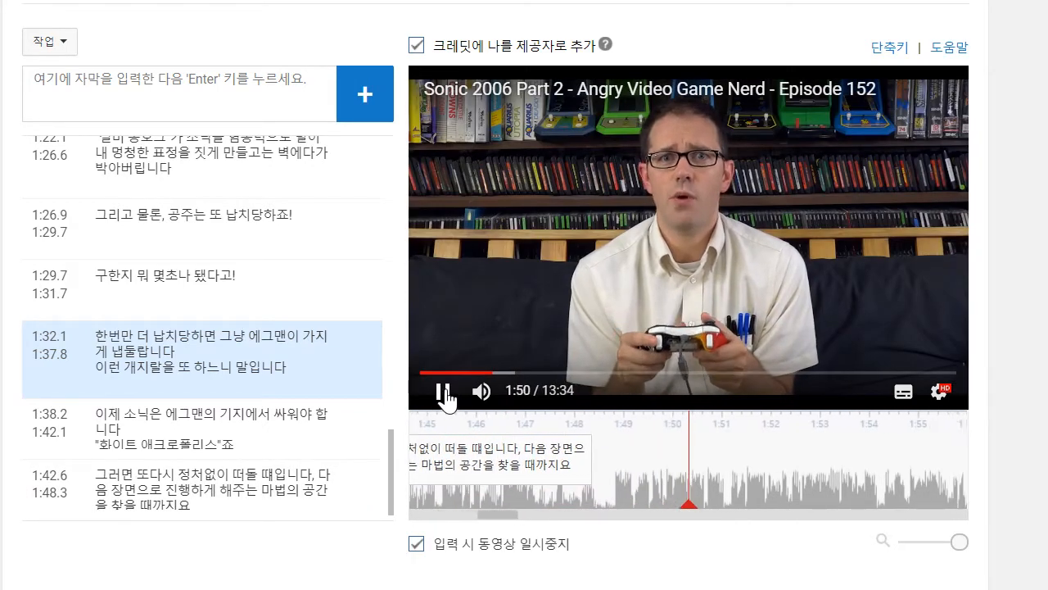
click(136, 101)
text(ㅇ)
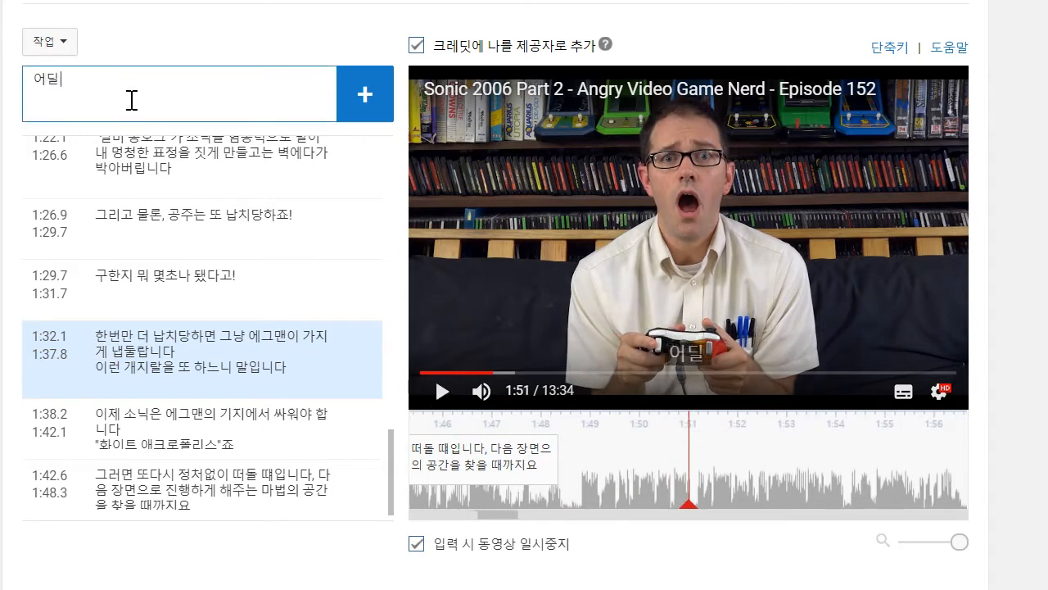
text(딜 가야 하는지 명확한)
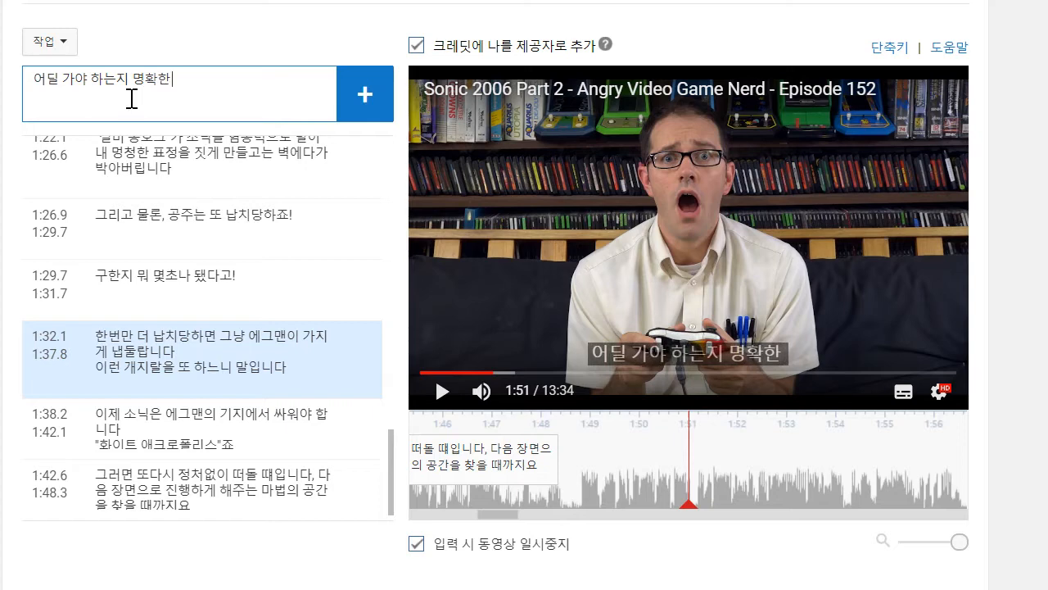
text( 표시가 없어요!)
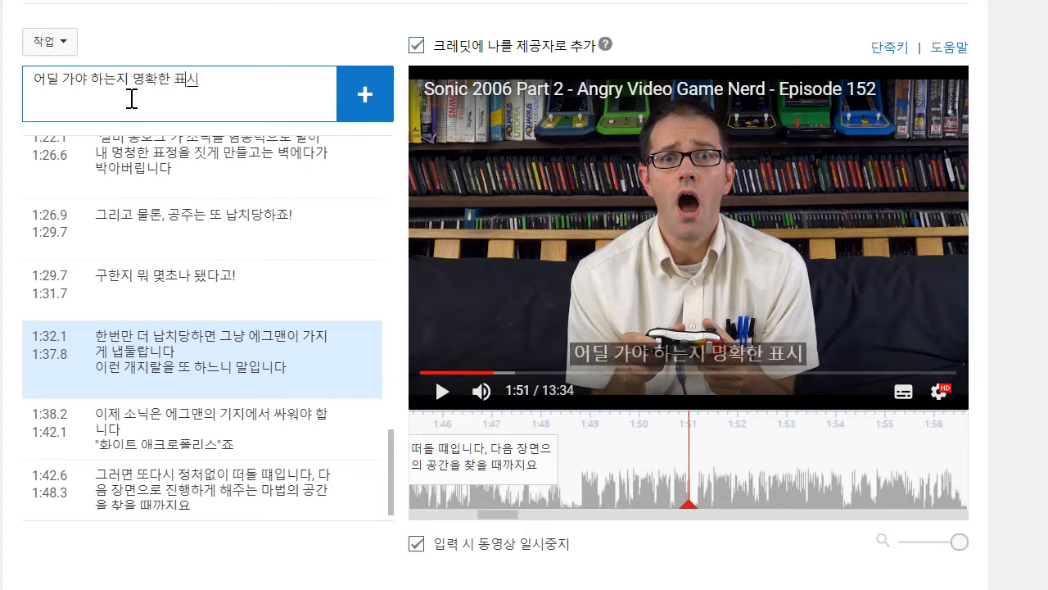
key(Return)
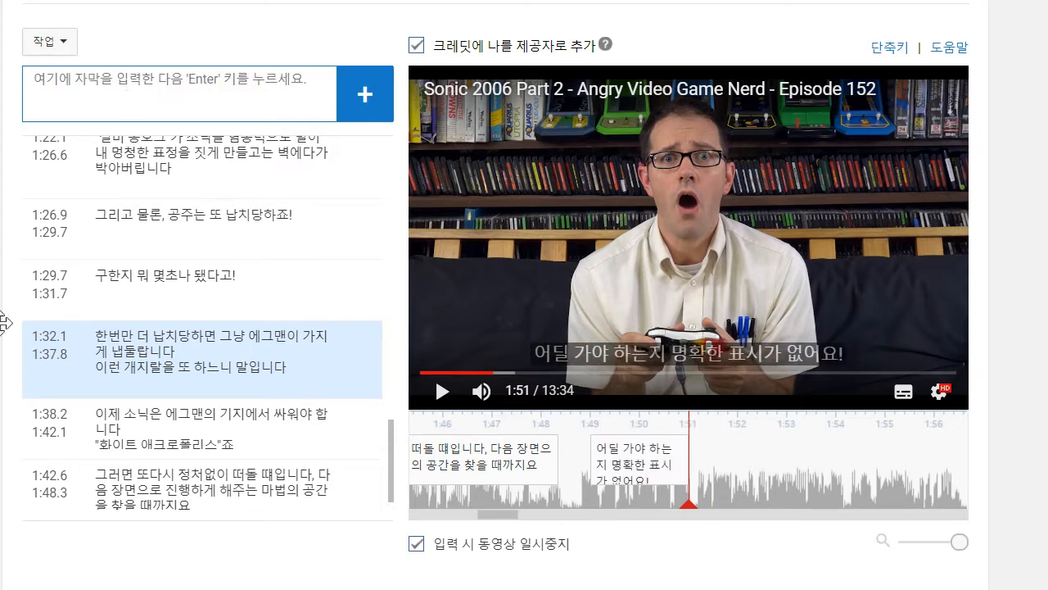
drag(591, 459, 582, 459)
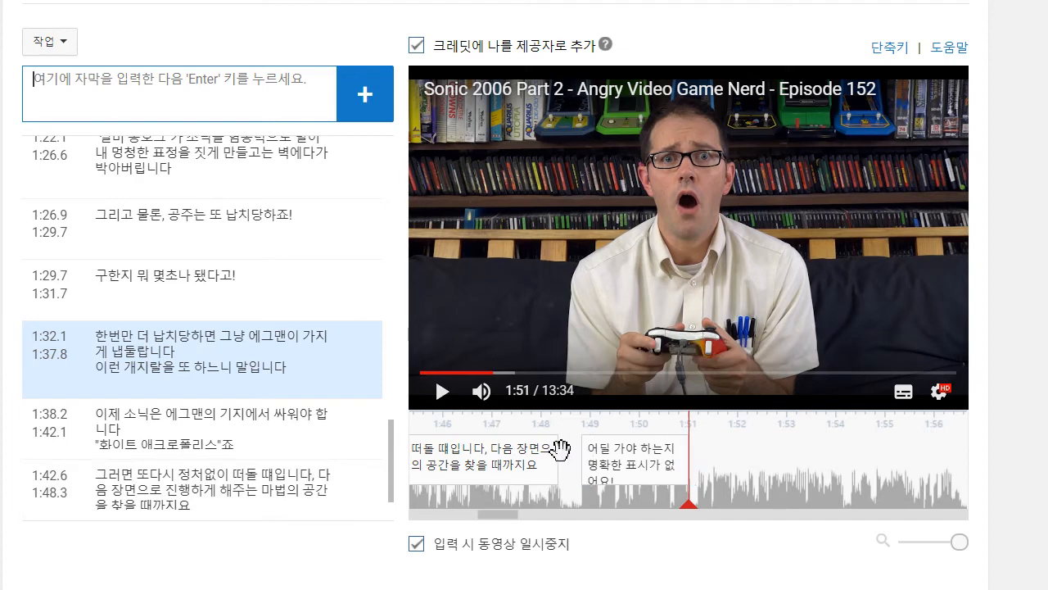
- Listen on to 1:56 and begin a new caption with the line "진짜로 게임이 그냥 여러분을 정처없이 떠돌게 한 다음"
click(442, 391)
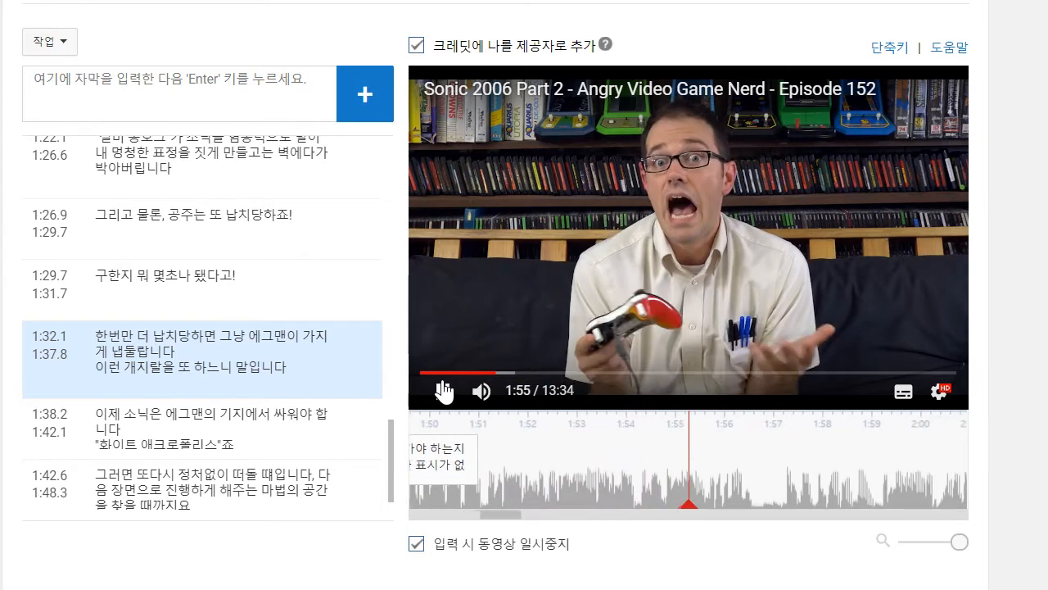
click(453, 393)
click(294, 105)
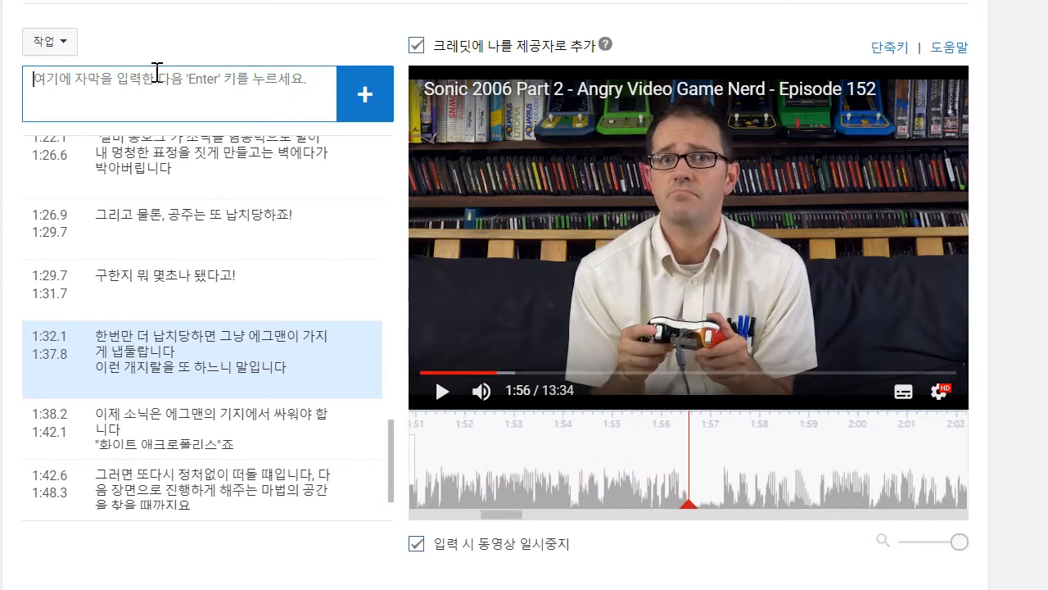
text(진짜로 게임이)
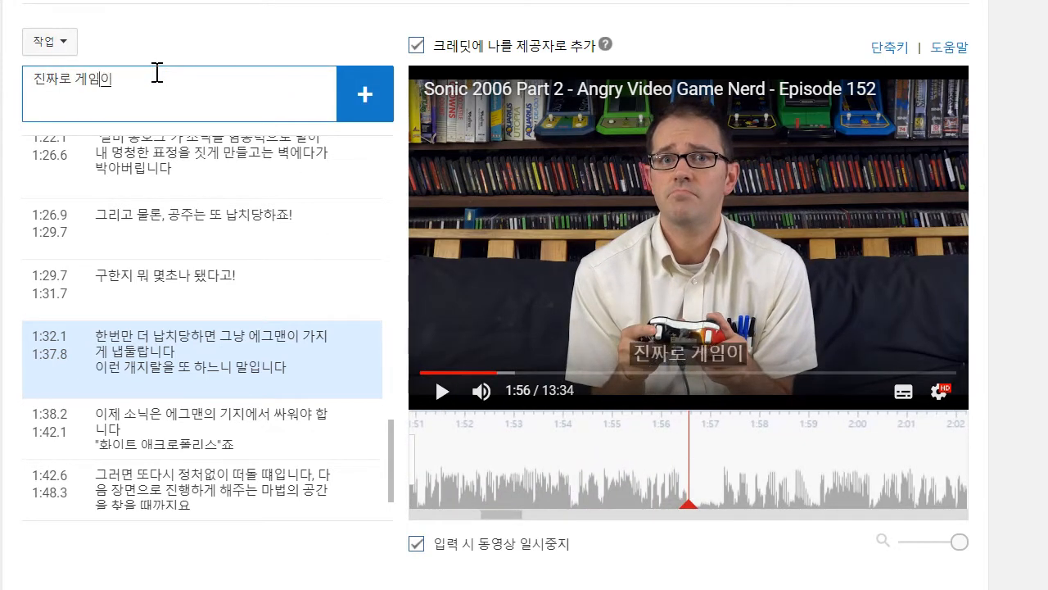
text( 그냥 여러분을 정)
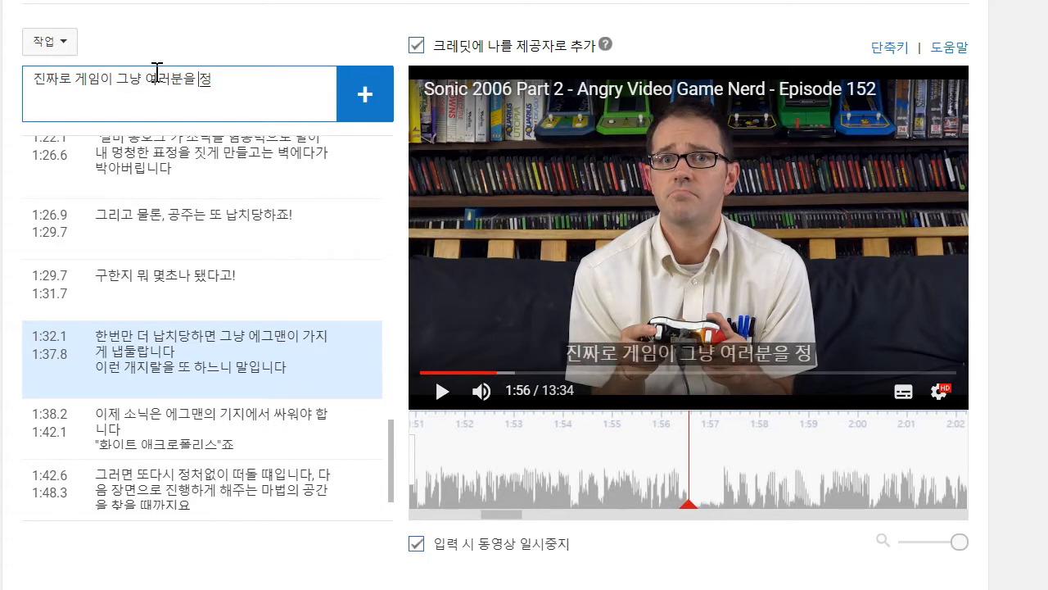
text(처없ㅇ이 떠돌)
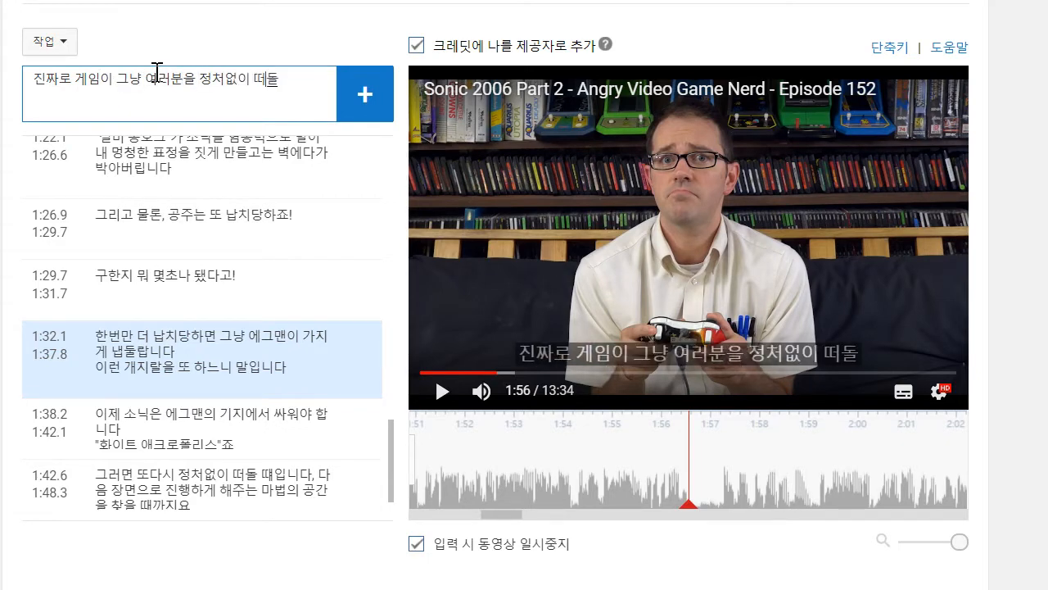
text(게 한ㄷ다음)
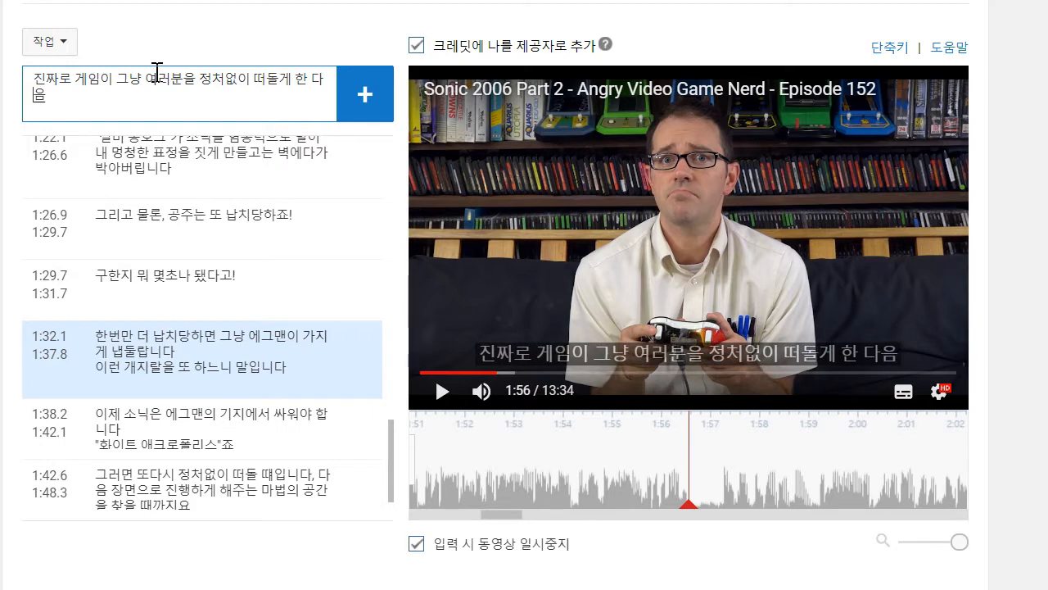
- Complete the caption with a second line "자기가 원할 때만 넘어가게 해 준다고요", add it and move its start back to 1:51.1
key(Return)
text(ㅈ)
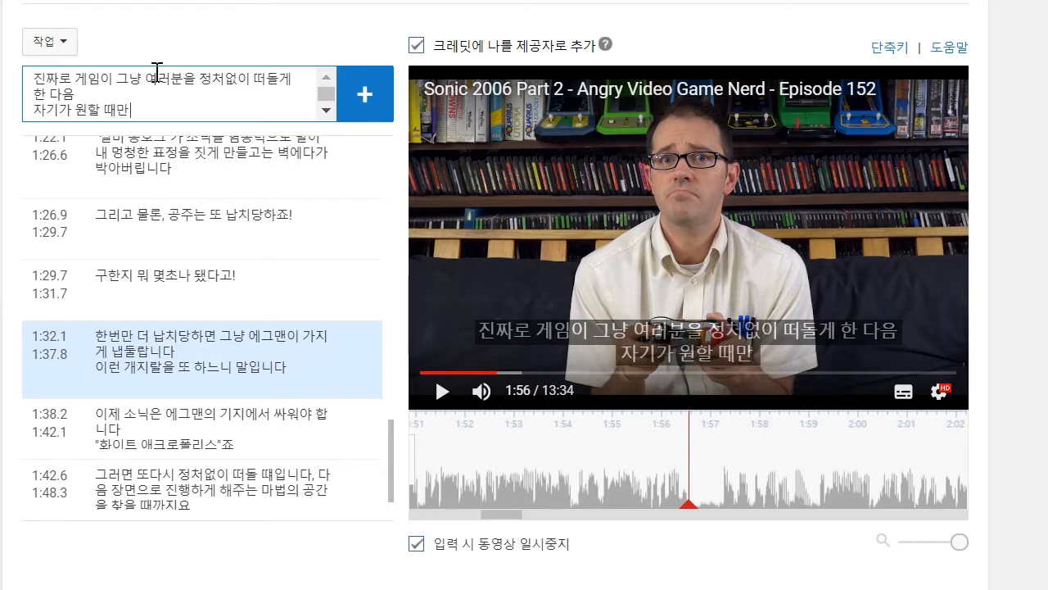
text(기가 원할 때만 넘어가게)
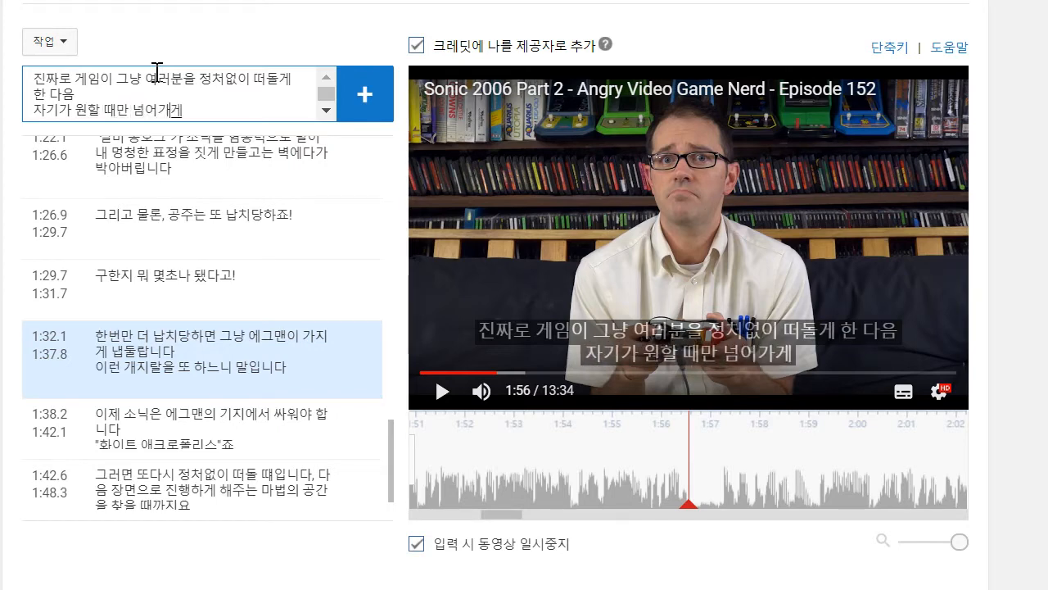
text( 해 준다고요)
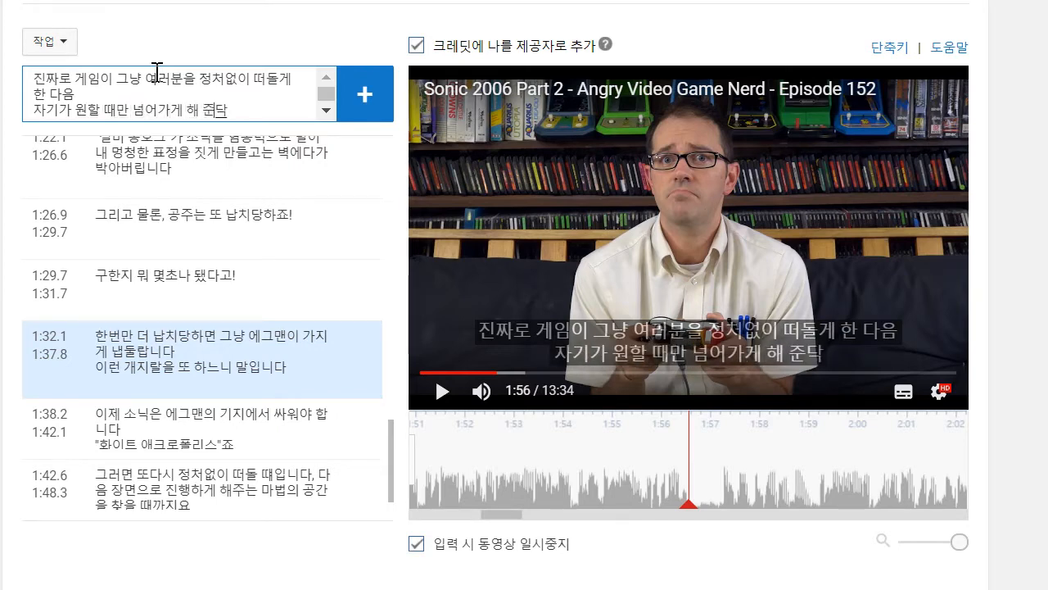
key(Return)
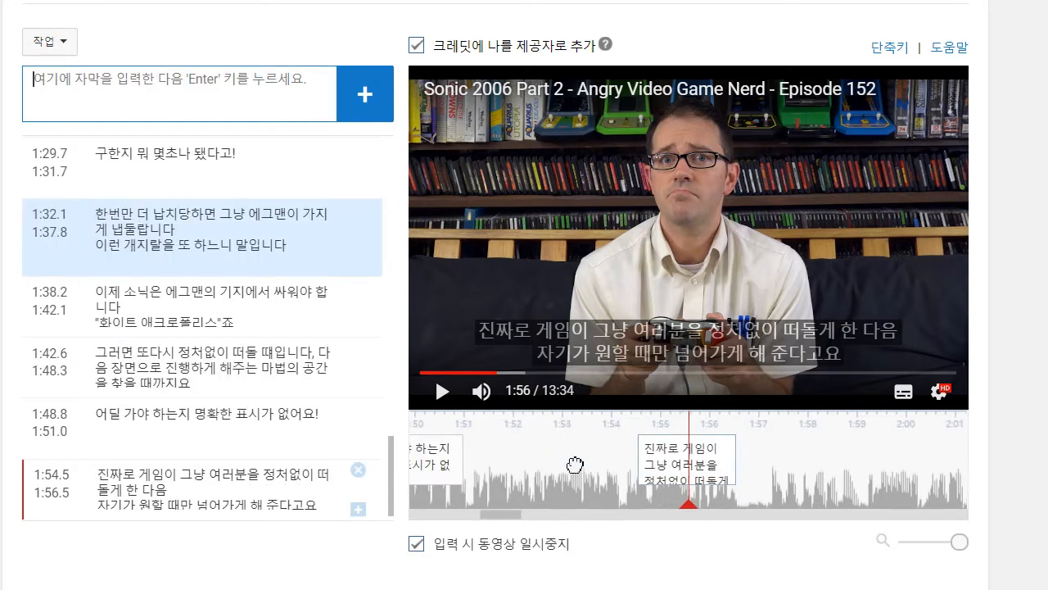
click(667, 453)
drag(660, 453, 489, 449)
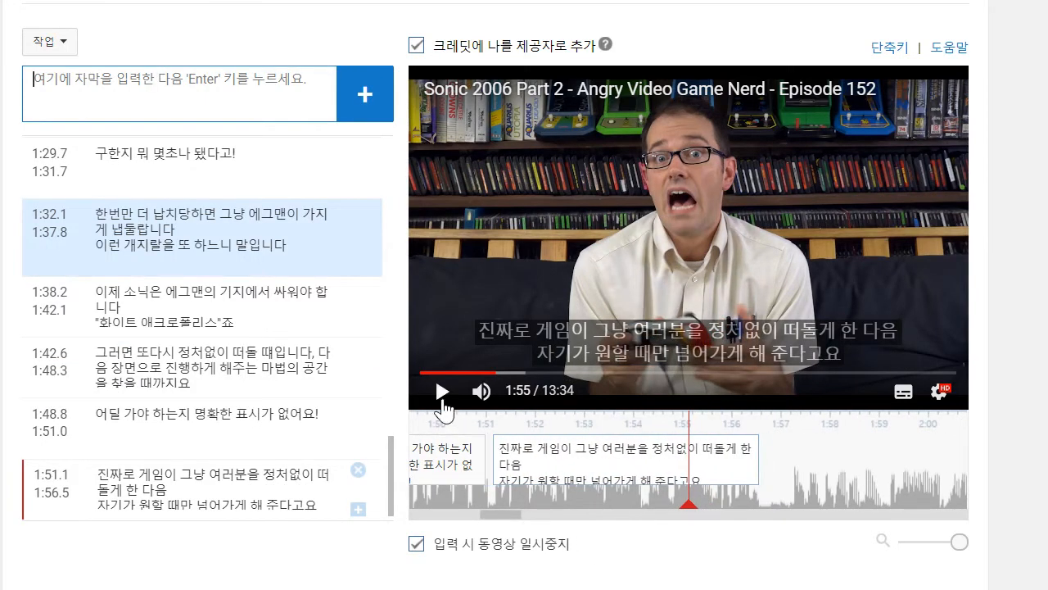
- Play on to 1:59 and add the caption "전 이 빌어먹을 마을이 싫습니다." to the track
click(443, 391)
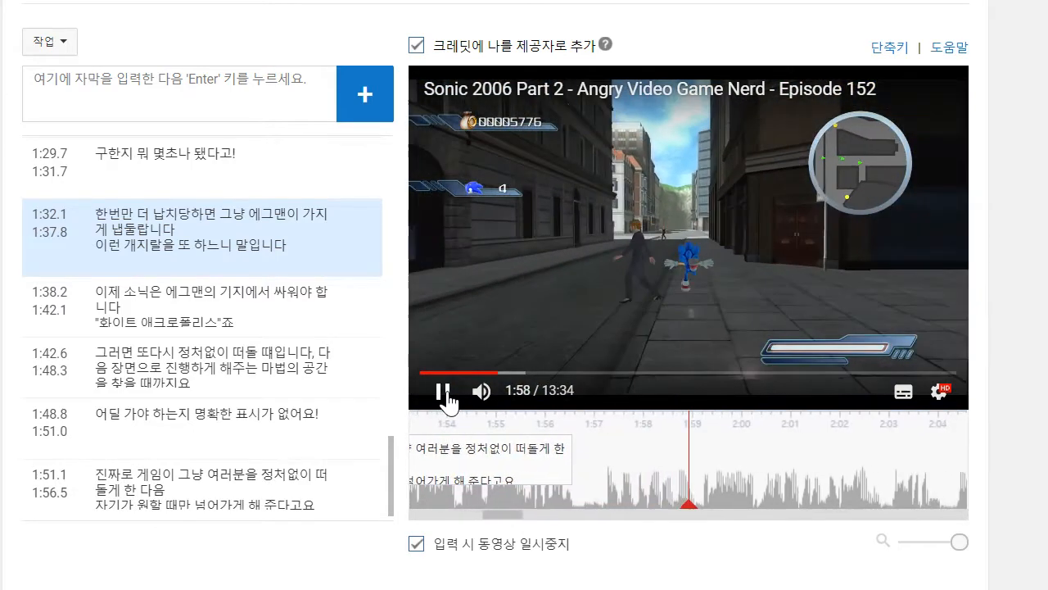
click(243, 110)
text(ㅈ)
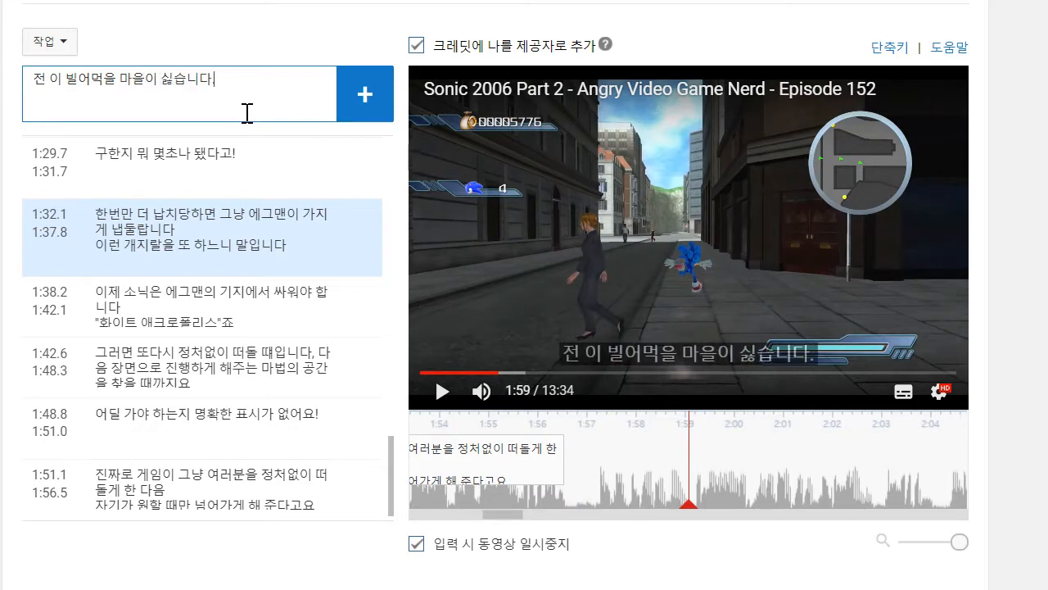
text(이 빌어먹을 마을이 싫습니다.)
key(Return)
- Listen on to 2:02 and begin a new caption with the text "김빠지는 음악과 로봇같은 사람들은"
click(531, 348)
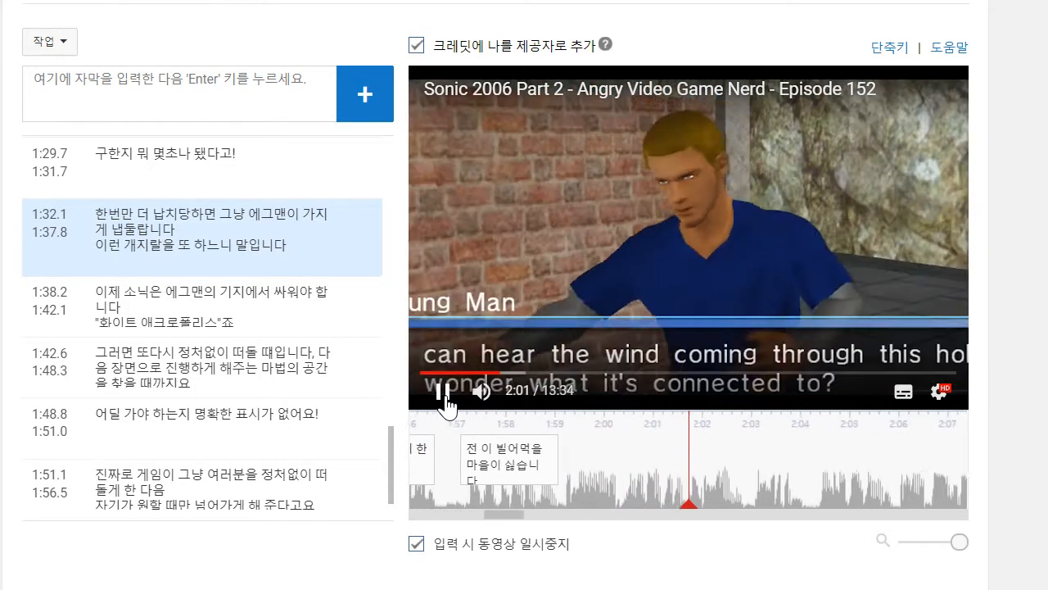
click(446, 399)
click(199, 107)
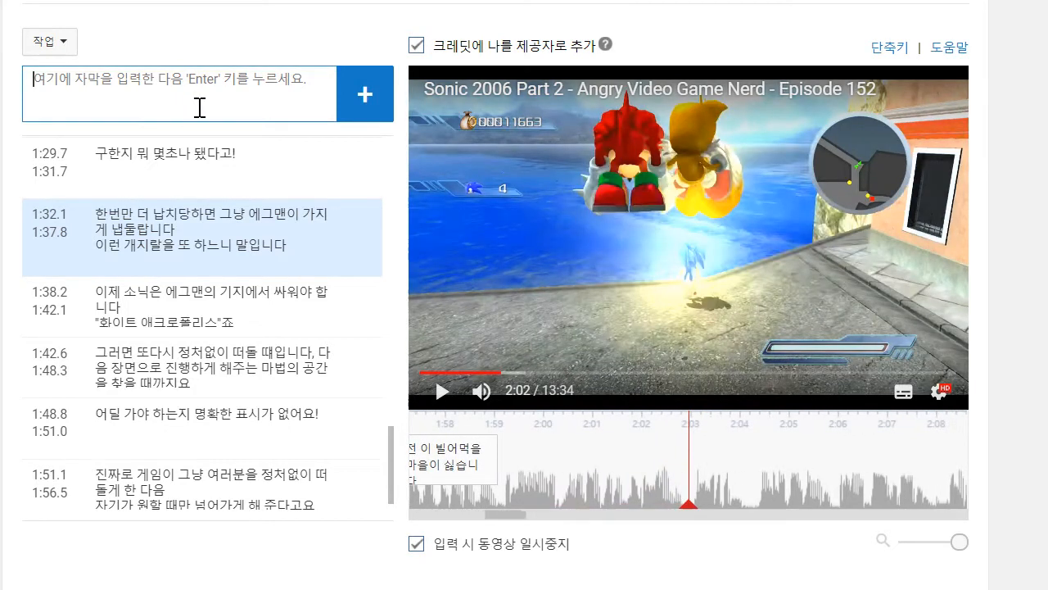
text(김빠지는 ㅇ)
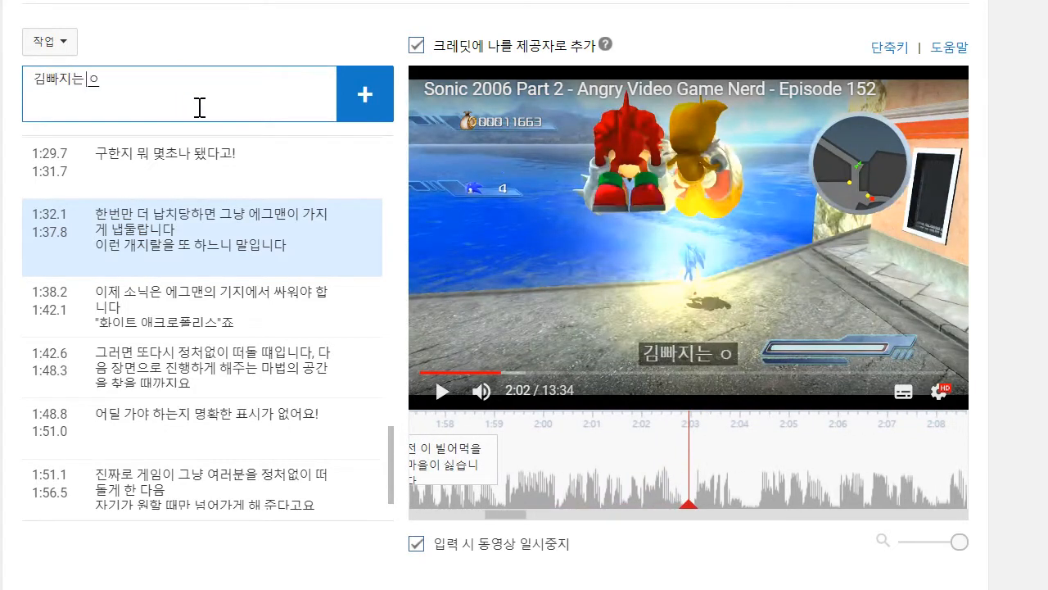
key(BackSpace)
text(음악과 로)
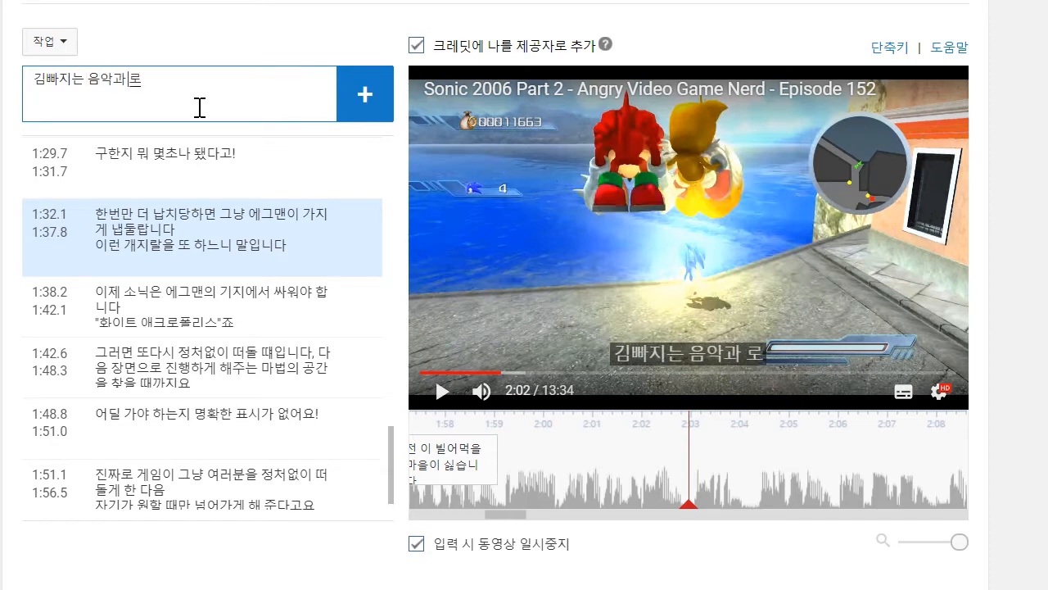
text(봇ㅎ같은 사람들은 ㅈ)
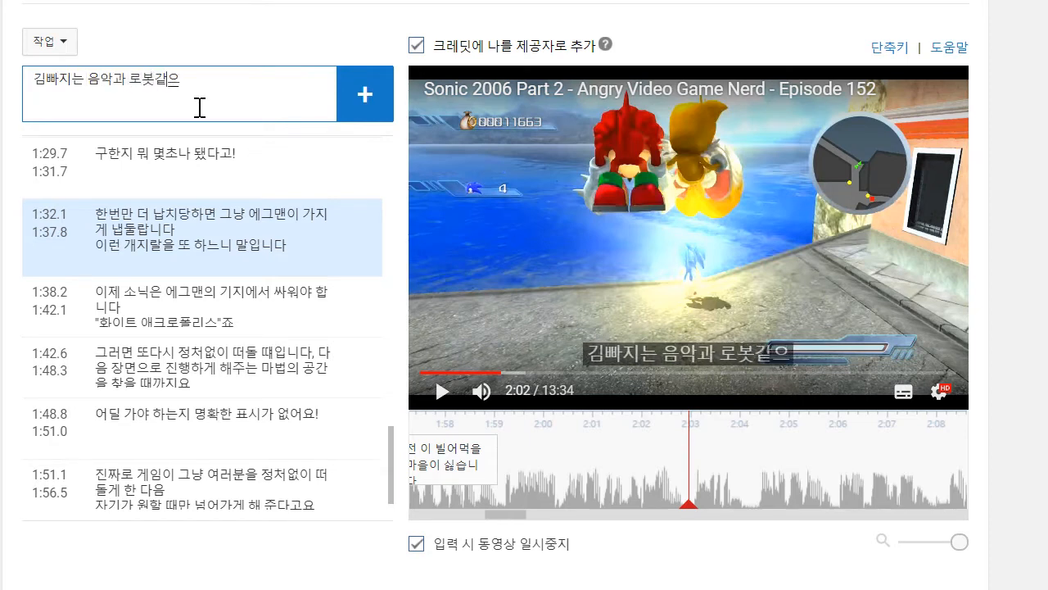
text(ㅓㄹ)
text( 아주 소름끼)
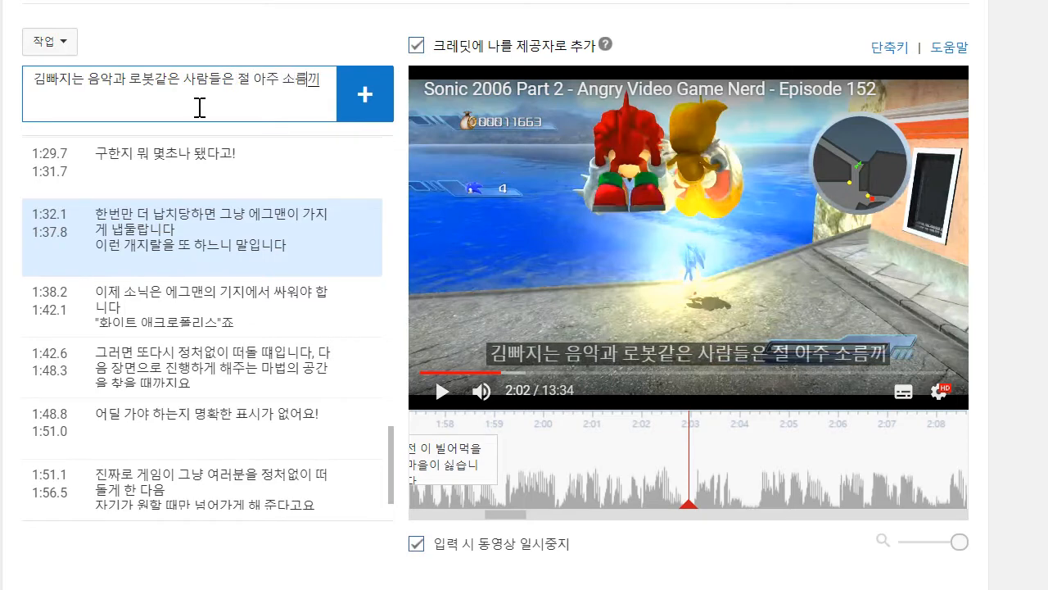
text(ㅊㅣ게 해요)
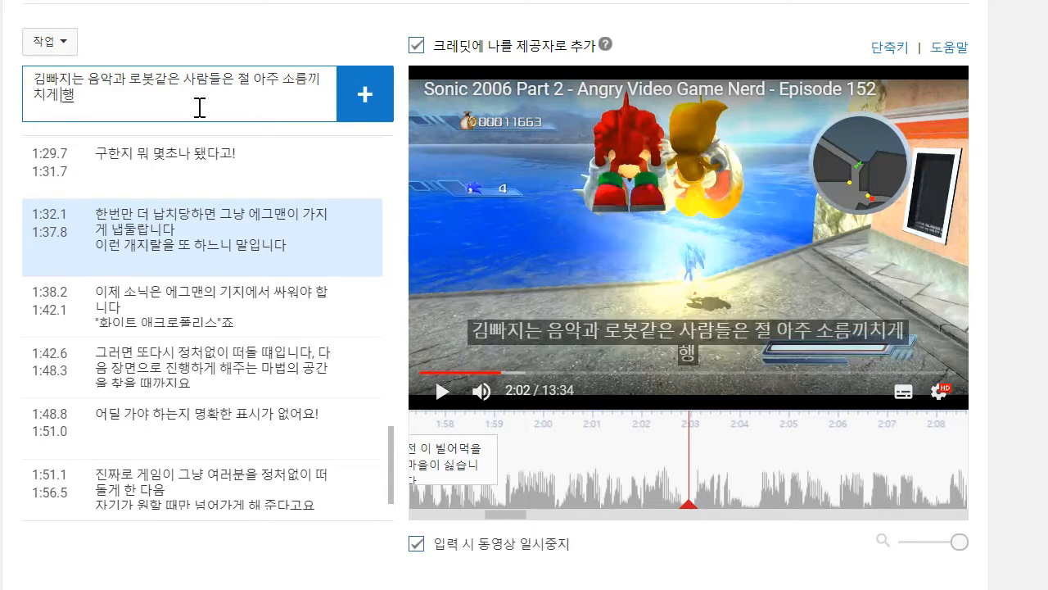
- Complete the caption with "절 아주 소름끼치게 해요", add it and extend its start back to just after the previous caption
key(Return)
mouse_move(639, 495)
drag(590, 458, 483, 459)
- Play on to 2:04 and add the caption "아니, 이거 한번 보세요!" to the track
click(442, 392)
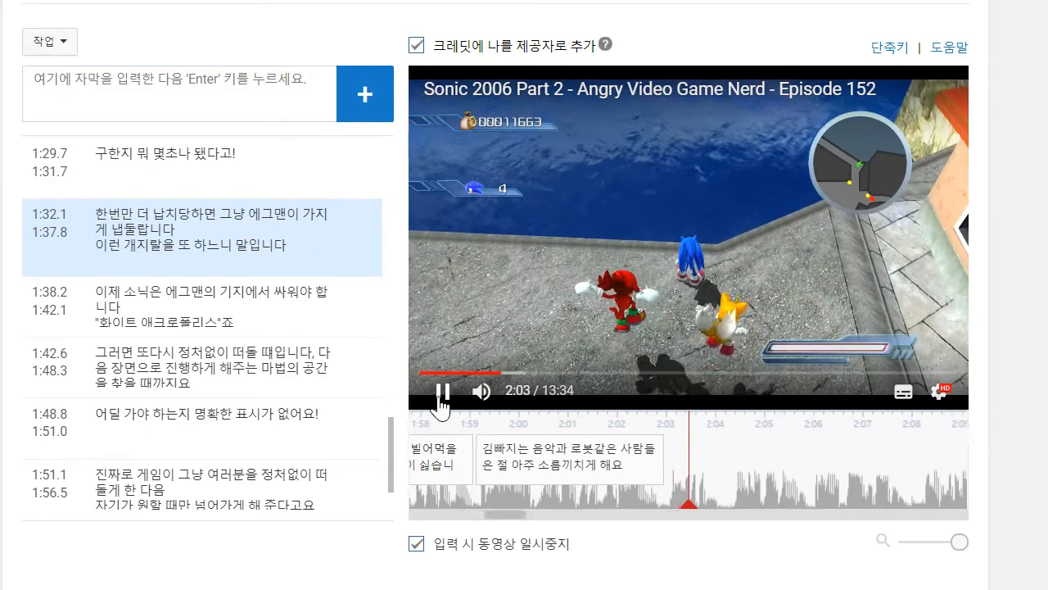
click(176, 75)
text(아니,)
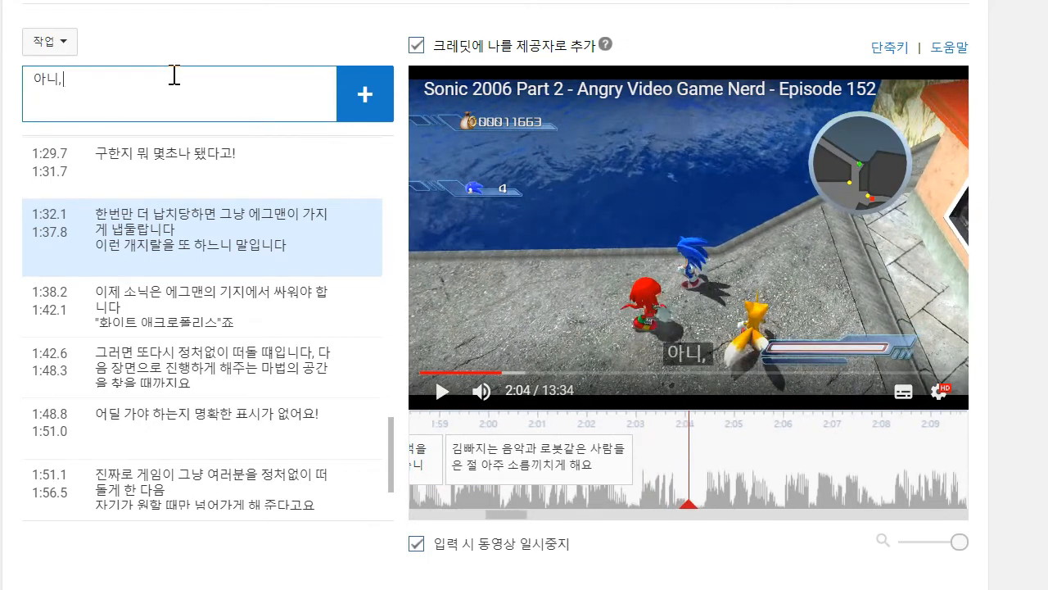
text( 이거 한번 보세요!)
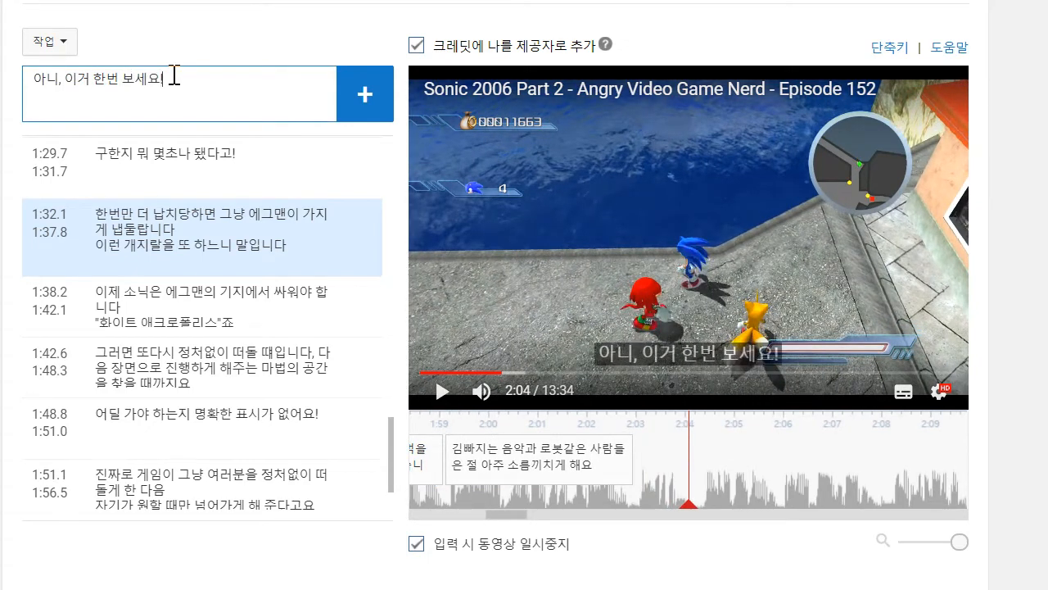
key(Return)
- Listen on to 2:05, add the caption "가드레일이 왜 없는 겁니까?", delay its start to about 2:04.4 and resume playback
click(713, 326)
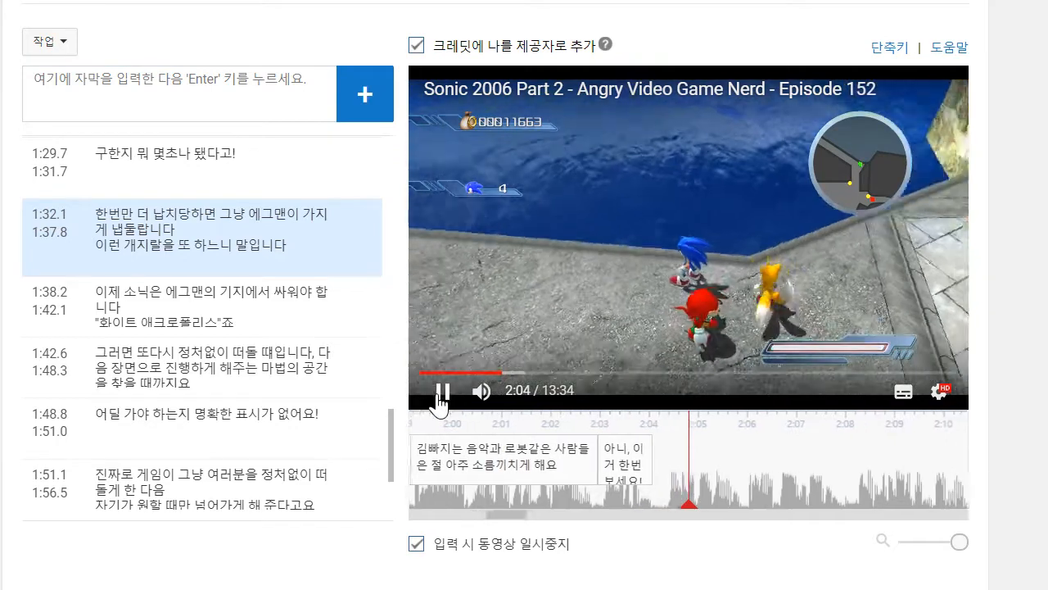
click(441, 397)
click(265, 123)
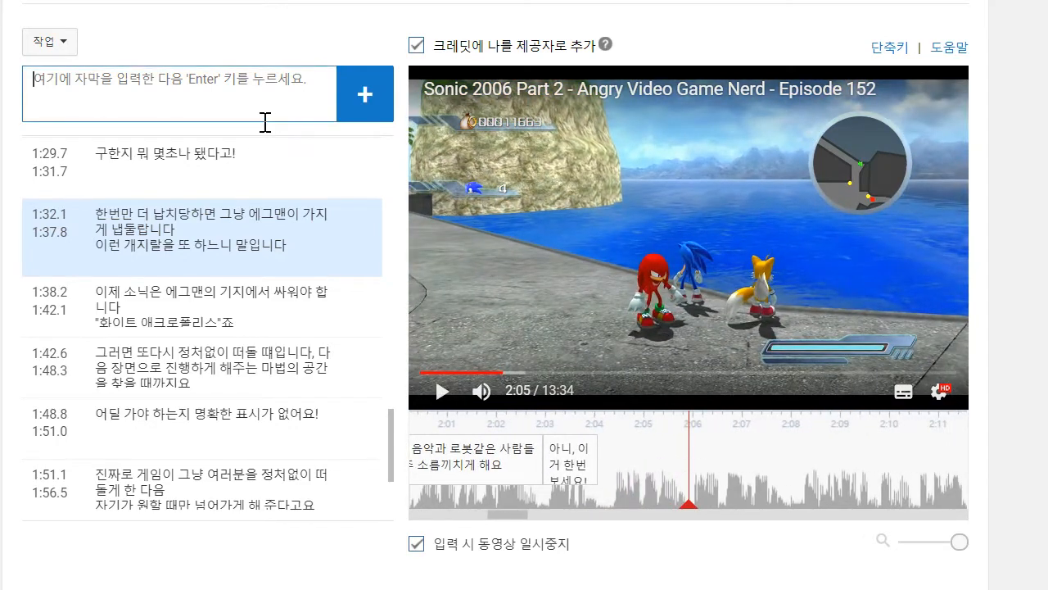
text(개들)
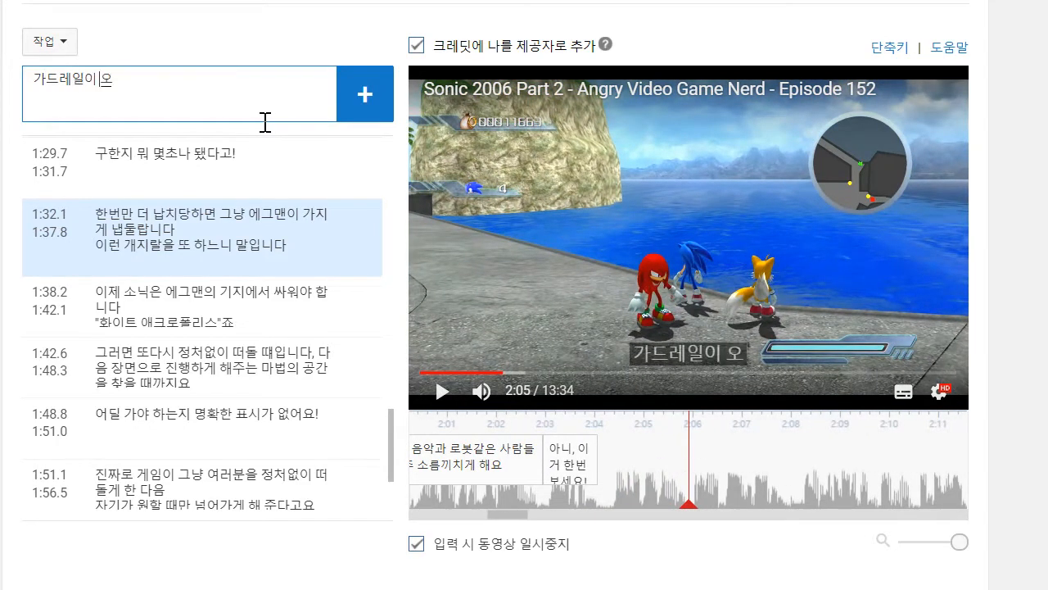
text( 겁니까?)
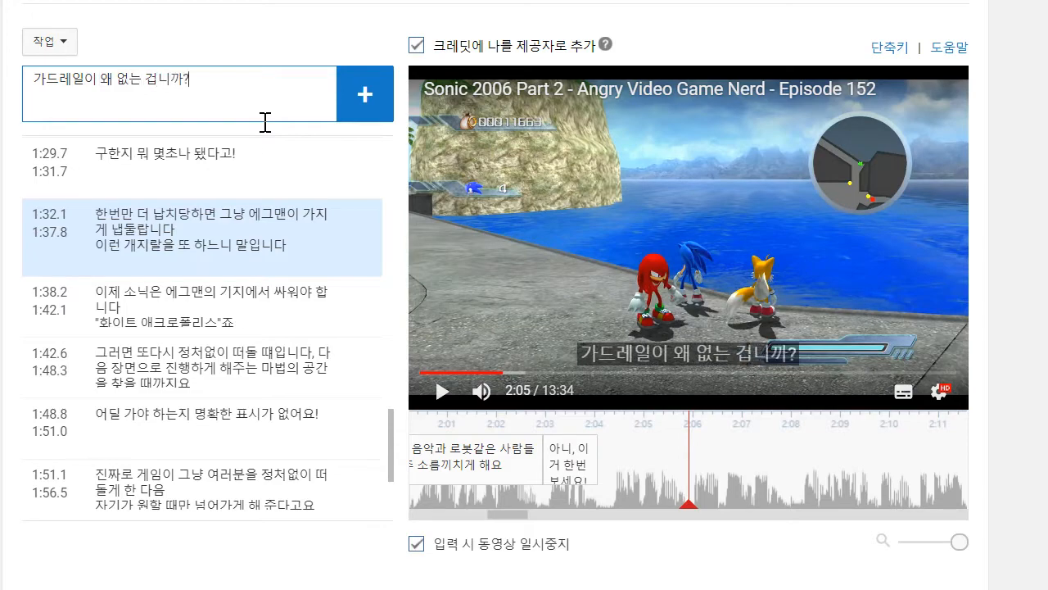
key(Return)
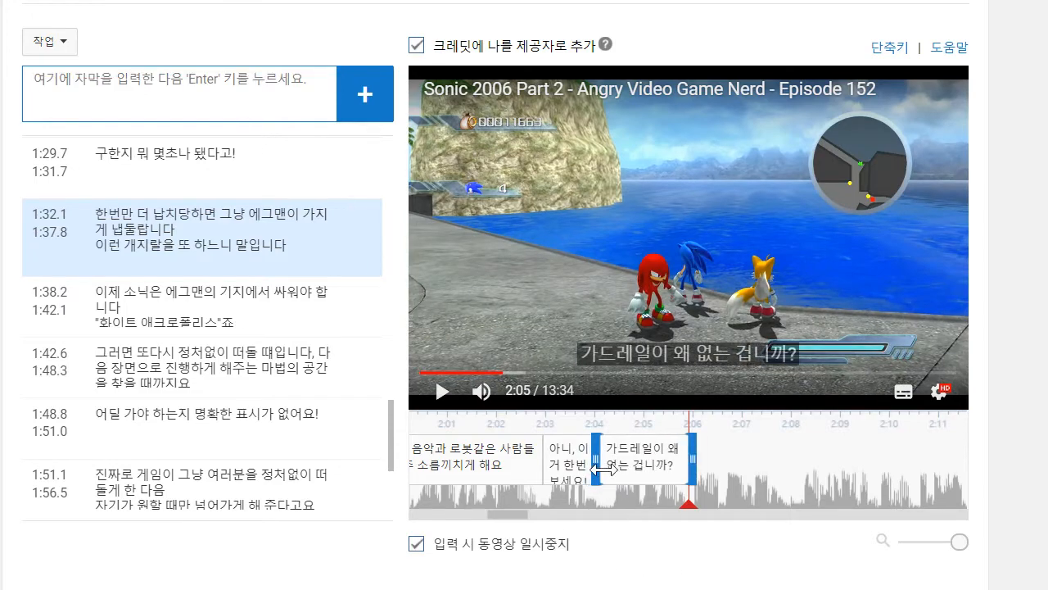
drag(601, 463, 616, 462)
click(441, 408)
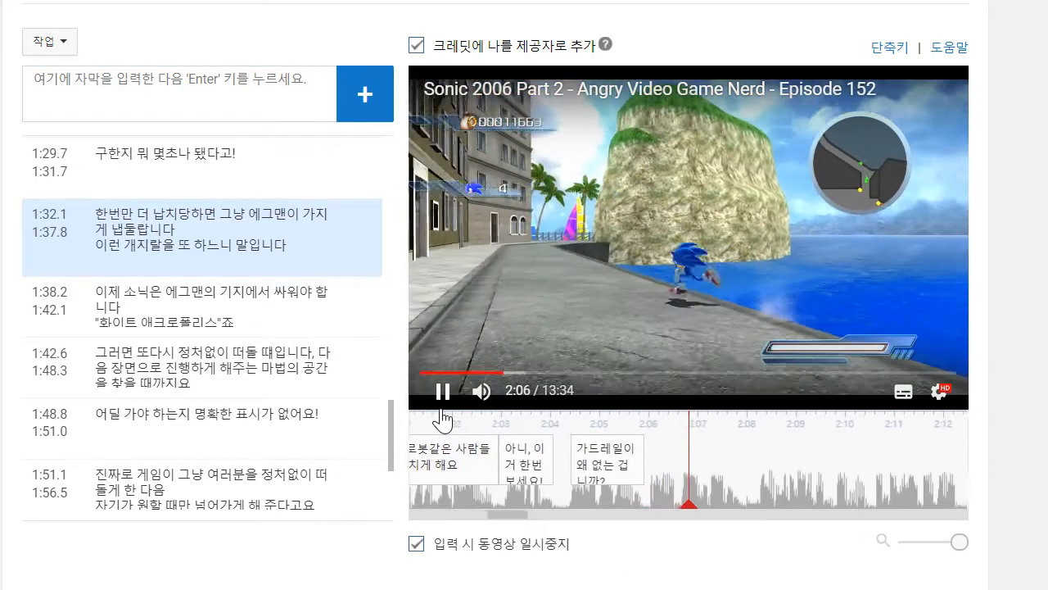
- Add the caption "소닉이 떨어지면 죽는데요?" to the track at 2:07
click(275, 77)
text(ㅅ)
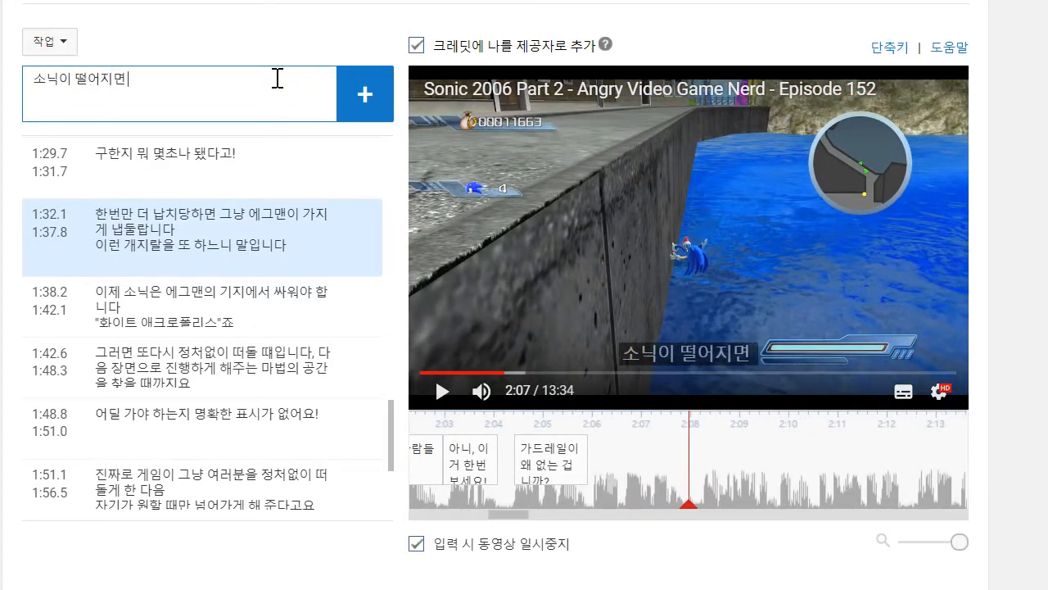
text(닉이 떨어지면 죽는데요?)
key(Return)
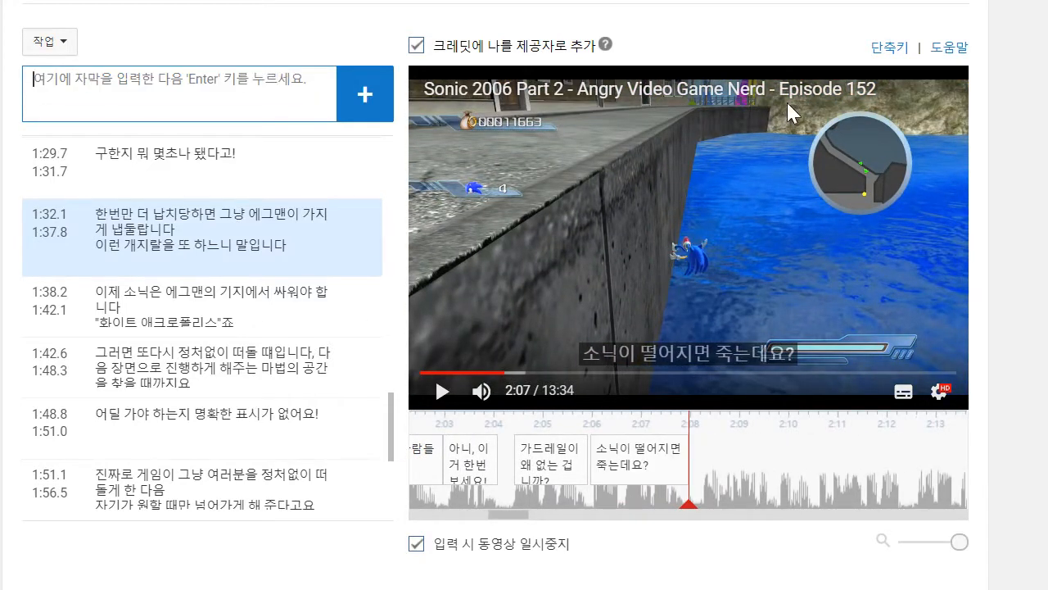
- Stop at 2:10, add the caption "보통 사람이 떨어지면 어떻게 되는데 이러는 겁니까?", extend its start back to about 2:08.1 and resume playback
click(443, 393)
click(240, 118)
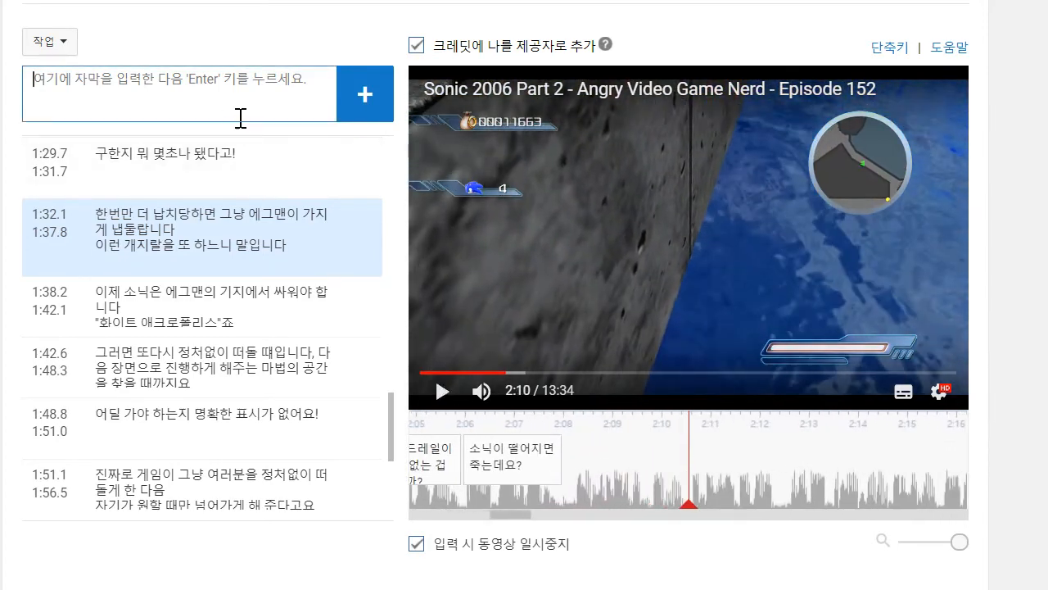
text(붙)
text(통 사람이 떨어지면 어떻)
text(게 되는게 이러느)
key(BackSpace)
key(BackSpace)
key(BackSpace)
key(BackSpace)
key(BackSpace)
key(BackSpace)
text(ㄷ데 이러는 겁니까)
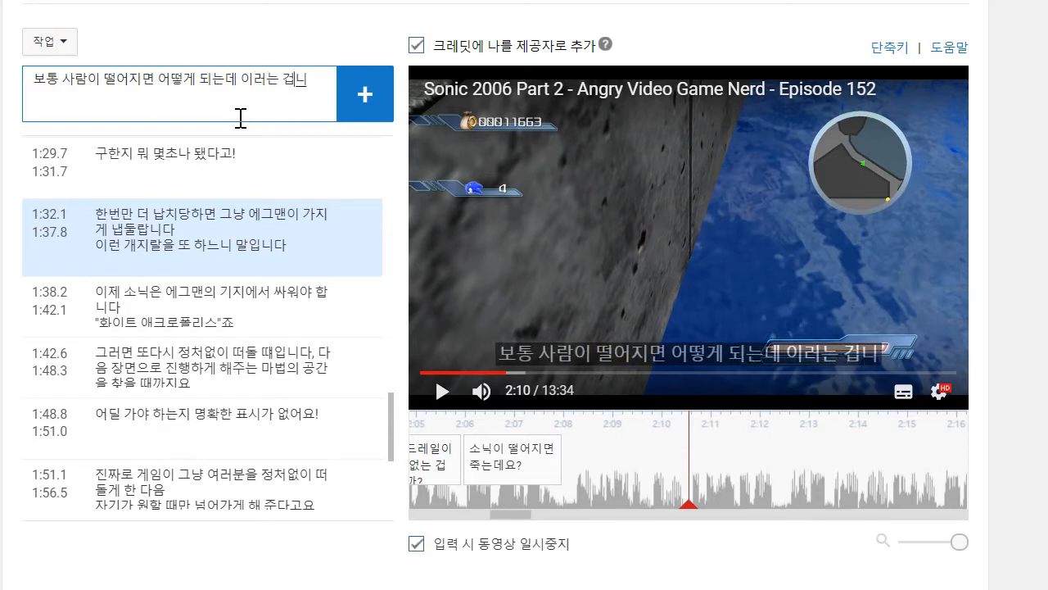
text(?)
key(Return)
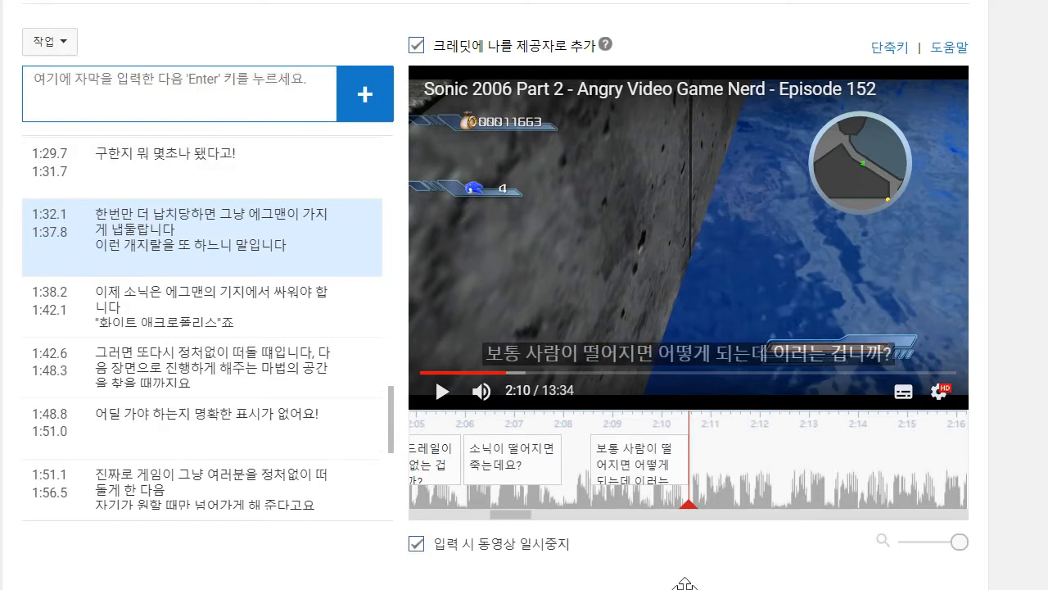
drag(584, 459, 564, 459)
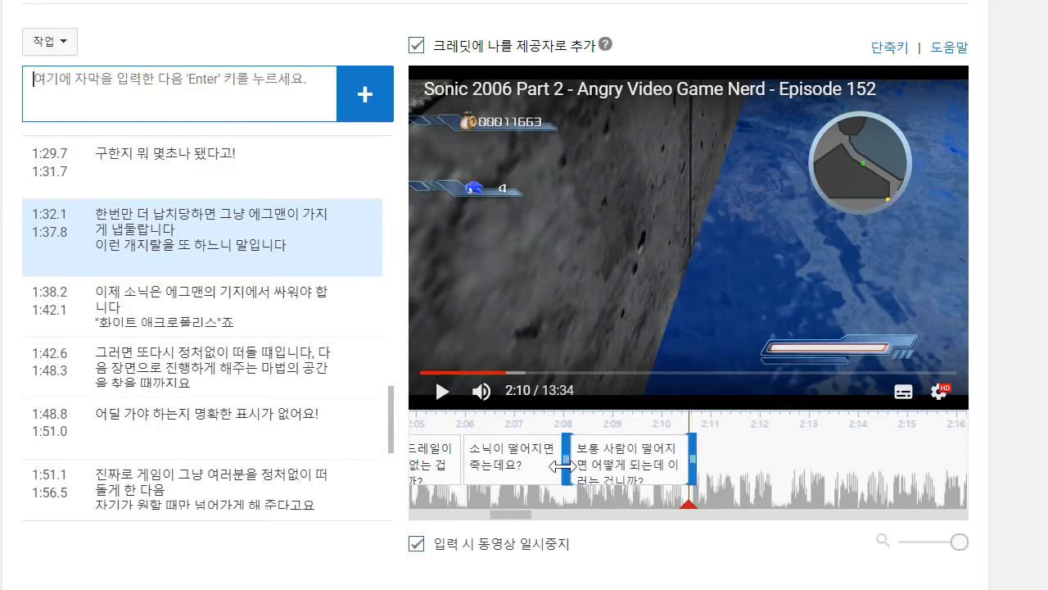
click(444, 403)
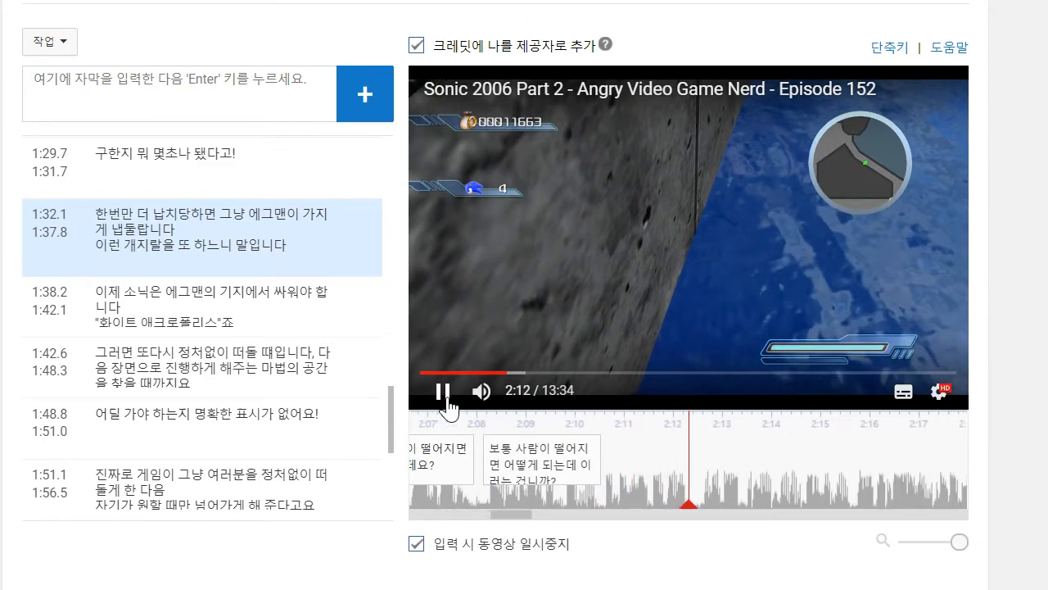
- Add the caption "안전하지가 않다고요, 빌어먹을!" at 2:12 and continue playback
click(212, 106)
text(앖전하지가 않다고요,빌어먹ㄱ으)
key(BackSpace)
key(BackSpace)
key(BackSpace)
key(BackSpace)
text(먹ㅇ을!)
key(Return)
click(676, 289)
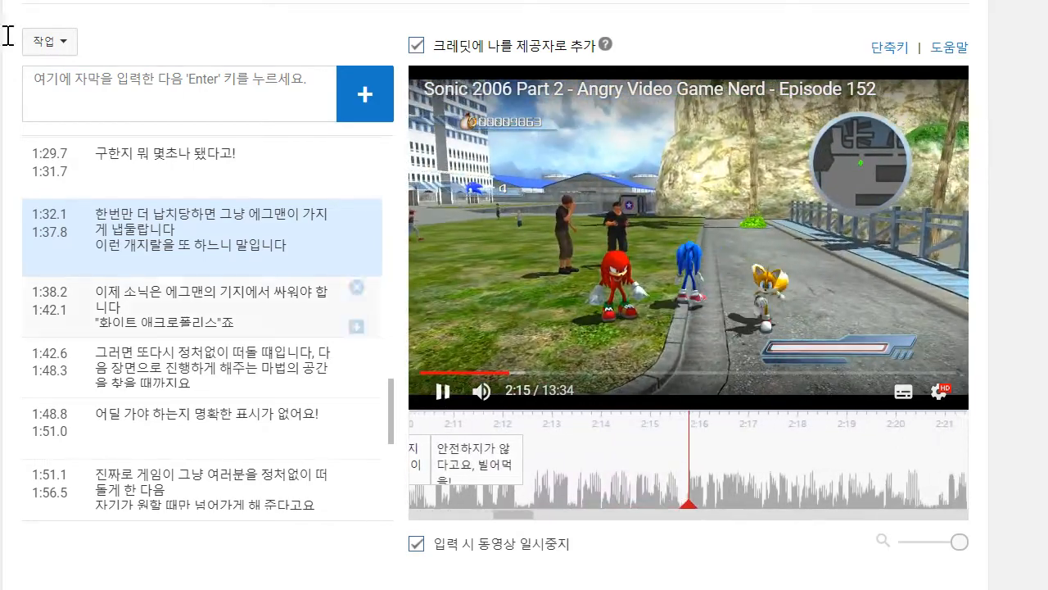
- Begin a new caption at 2:15 with the text "그리고 여기에서는, 소닉이 커브에"
click(117, 80)
text(글리고역기에서드)
key(BackSpace)
key(BackSpace)
key(BackSpace)
key(BackSpace)
key(BackSpace)
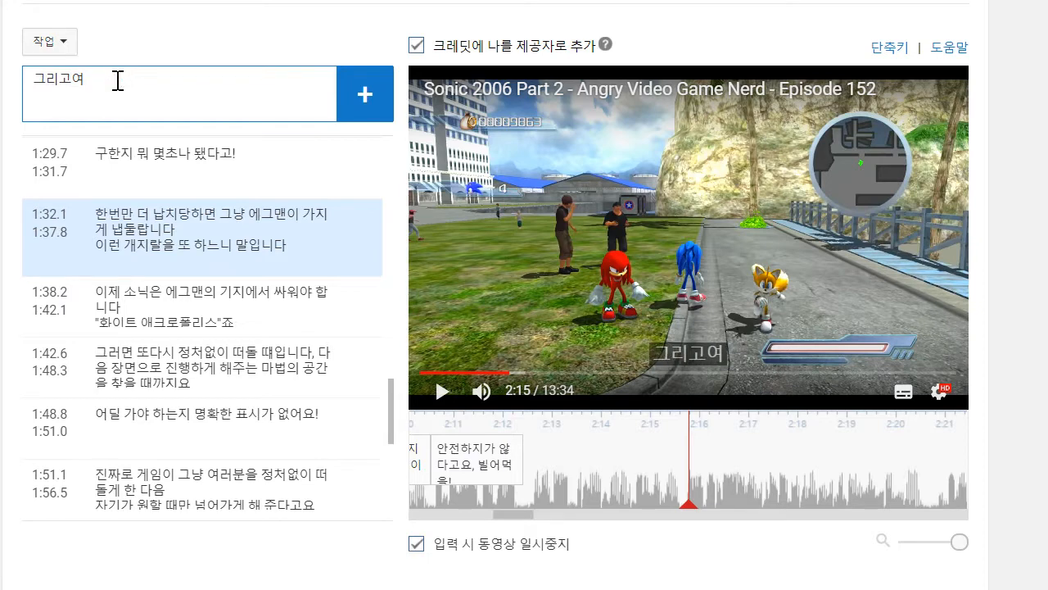
key(BackSpace)
key(BackSpace)
text(여기에서는)
text(, 소닉이 커브에)
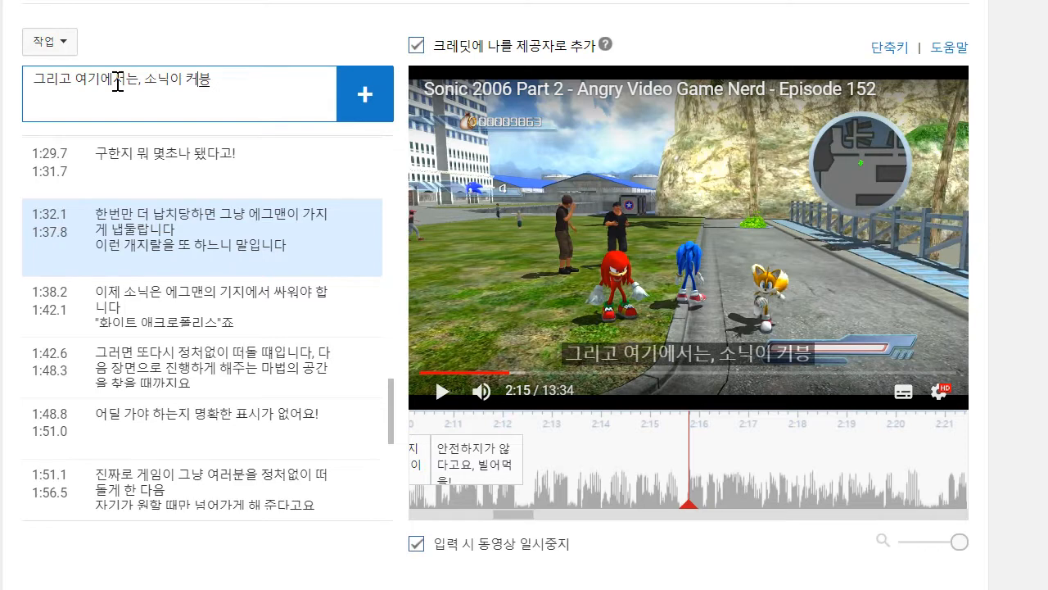
text( 일정한 방식)
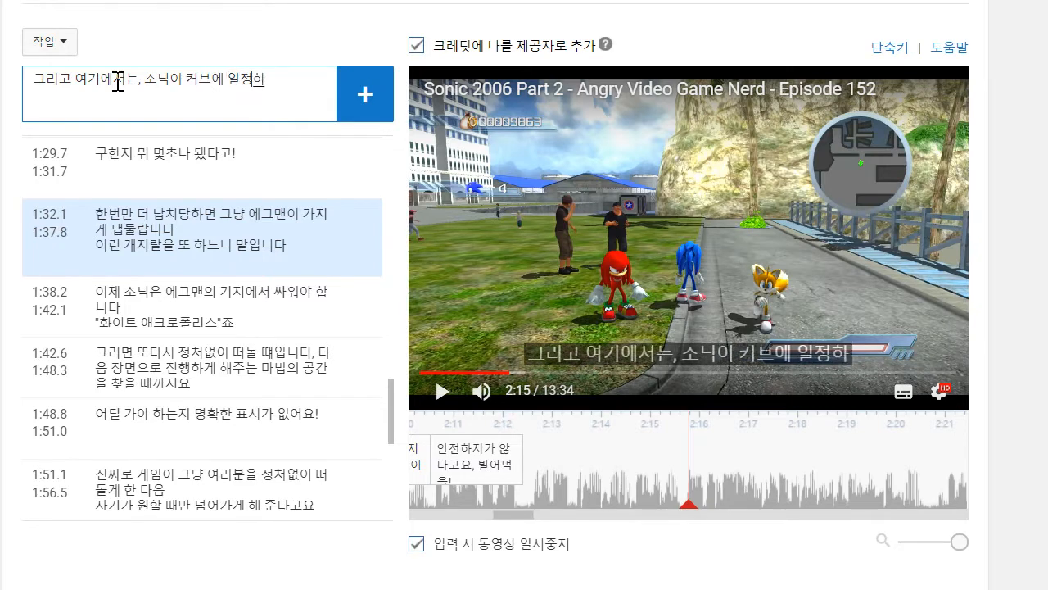
text(대로 서 있느)
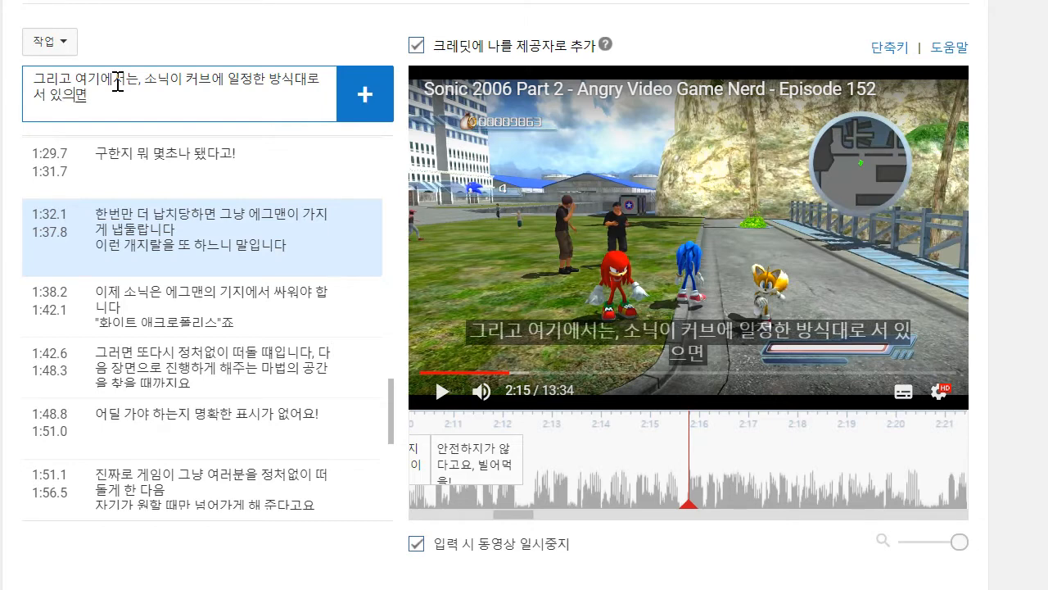
text(면)
- Complete the caption with "일정한 방식대로 서 있으면", add it, extend its start back to about 2:12.6 and play on to 2:20
key(Return)
scroll(445, 445, down, 1)
drag(579, 361, 534, 361)
scroll(950, 332, up, 1)
click(443, 392)
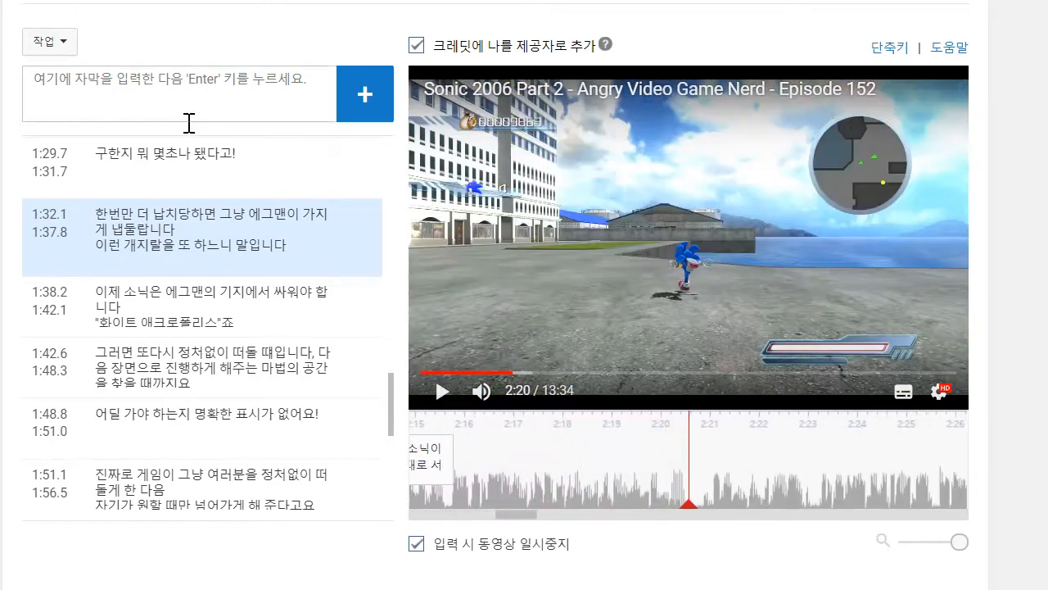
- Draft the next caption as "이자식이 두 현실을 똑같은 시공에 위치시켜버립니다"
text(잇)
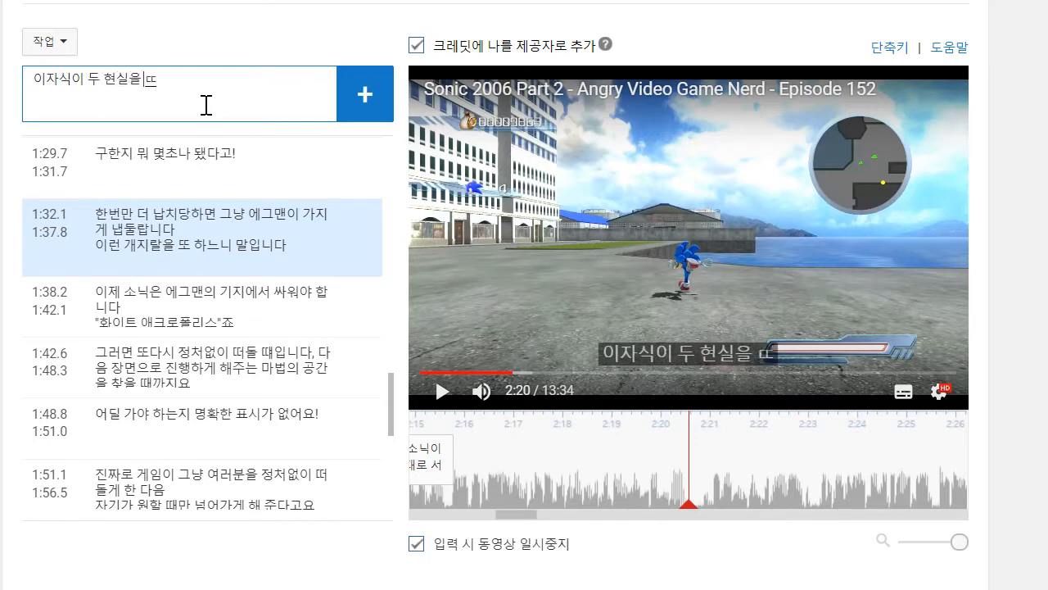
text(같은 시공에)
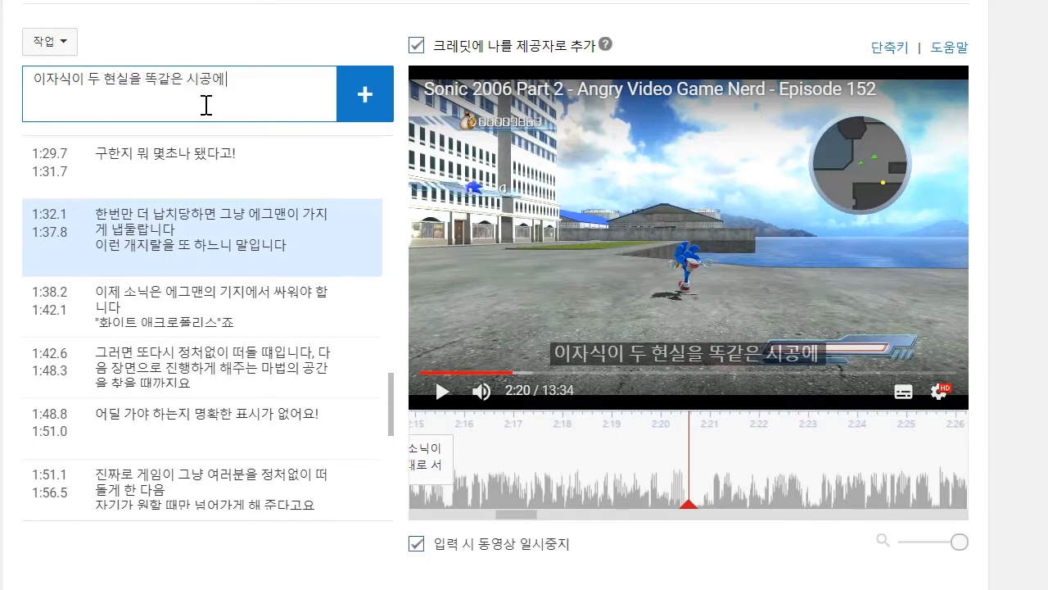
text( 위치시켜버립ㄴ)
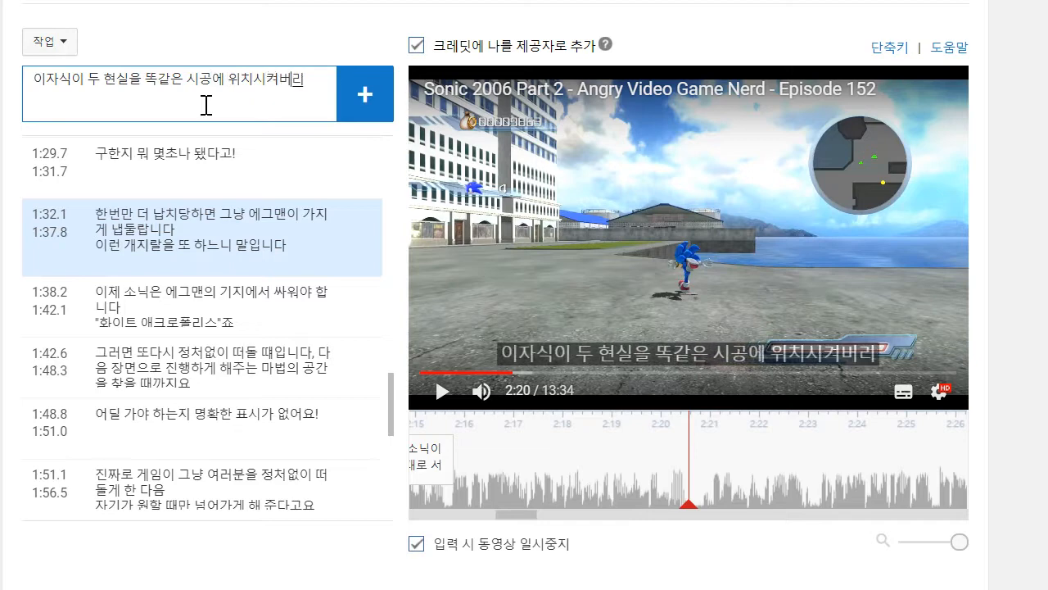
key(BackSpace)
text(입)
key(BackSpace)
key(BackSpace)
text(니)
key(BackSpace)
key(BackSpace)
key(BackSpace)
text(니다)
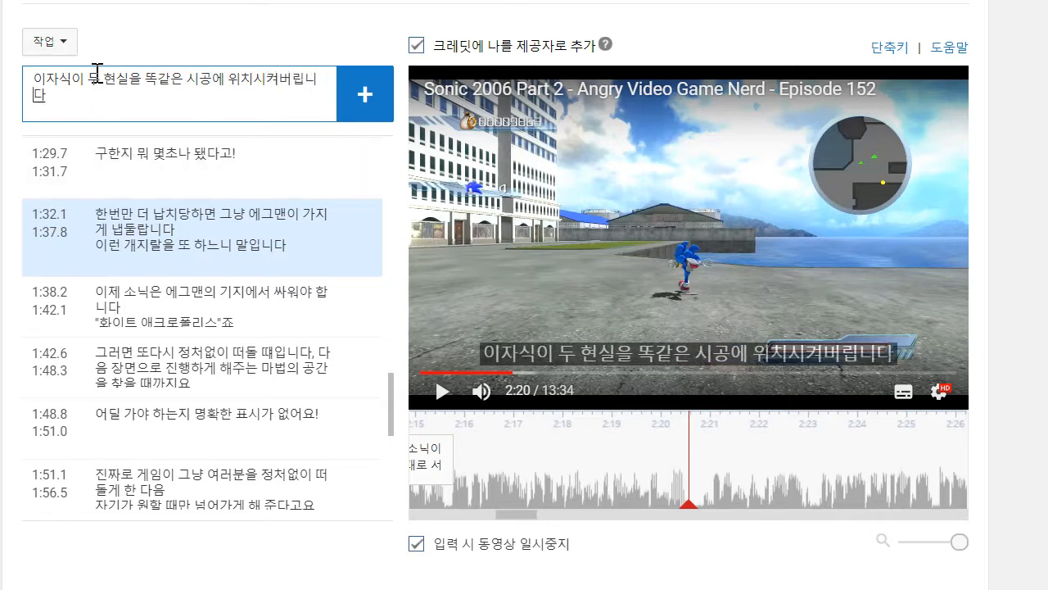
- Reword the draft caption to "이자식이 서로 다른 두 개의 현실을 똑같은 시간과 공간에 위치시켜버립니다"
key(BackSpace)
key(BackSpace)
text(서로)
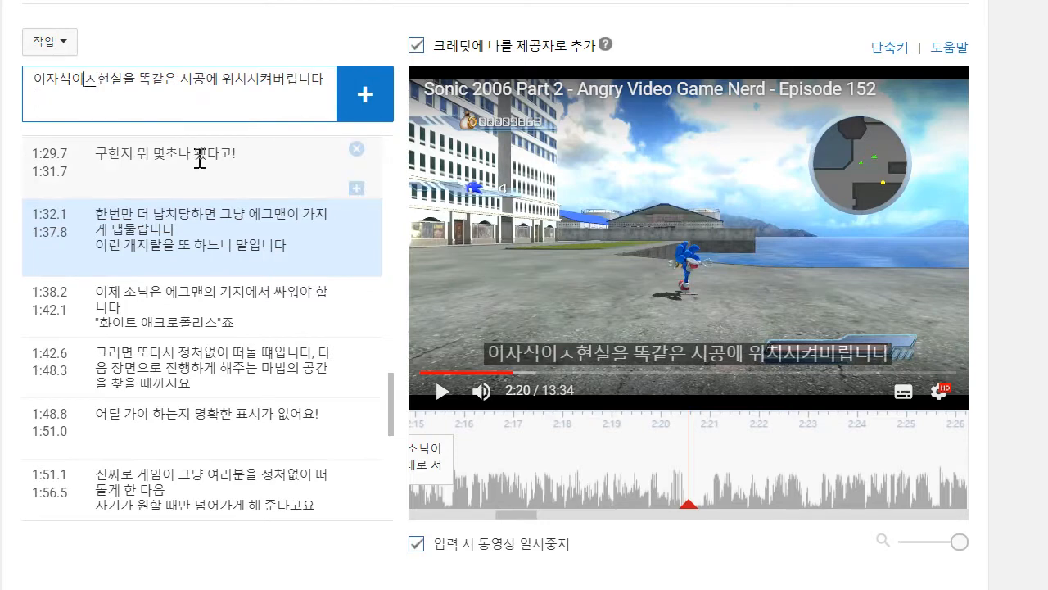
text( 다른 두 개의 현실을 똑같은 시간)
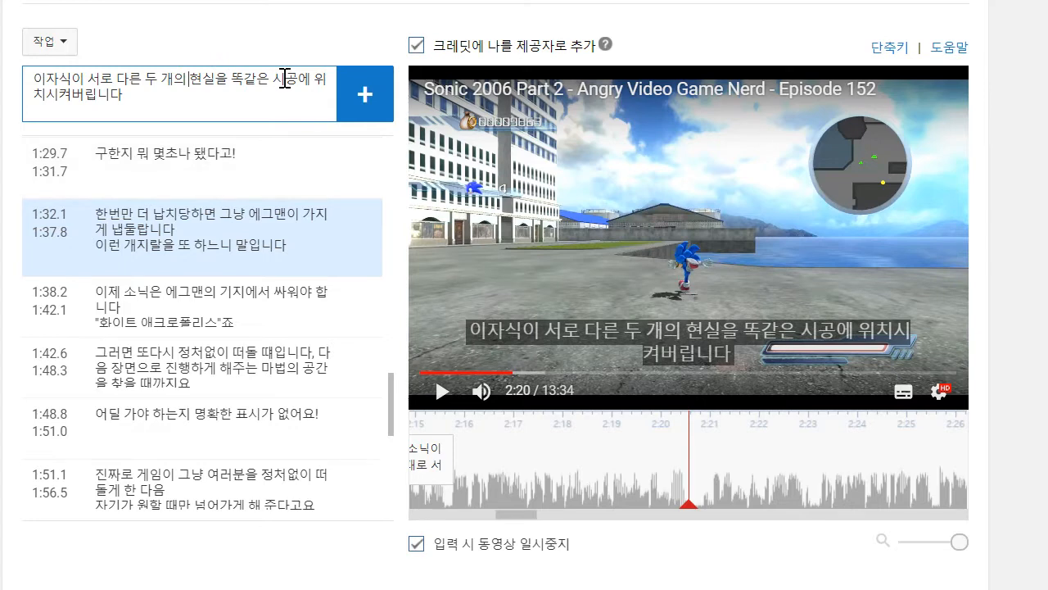
text(과 공간)
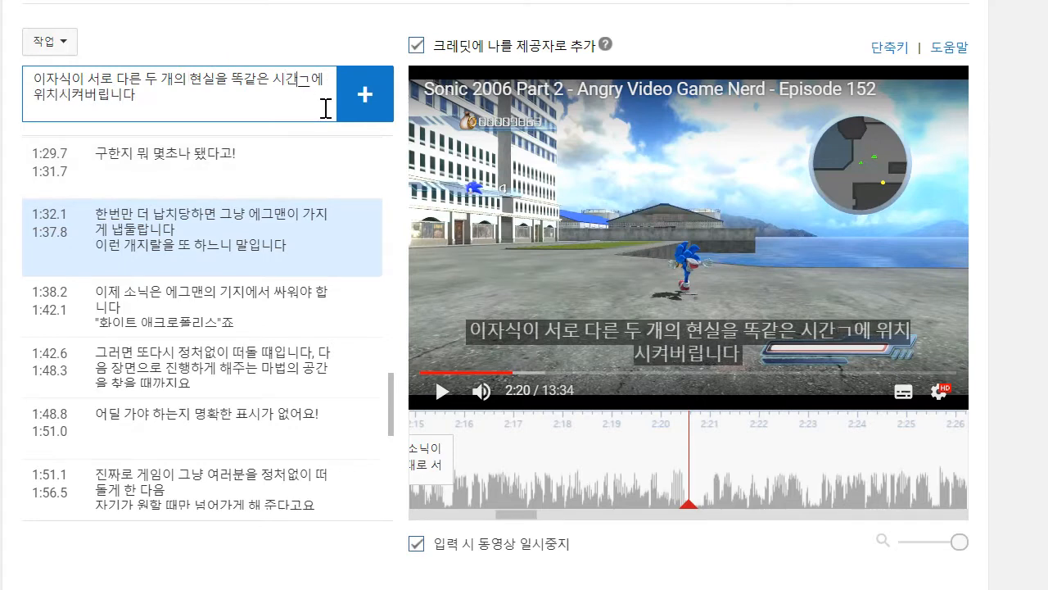
- Replay the video from about 2:15 to 2:20 to compare the speech with the draft caption
click(560, 141)
drag(614, 466, 860, 500)
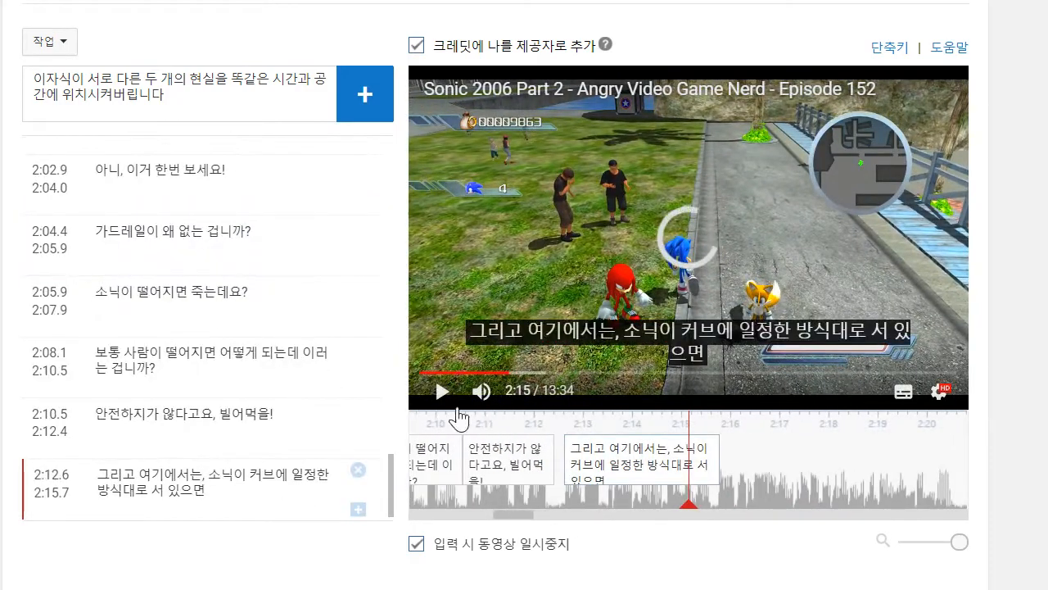
click(442, 393)
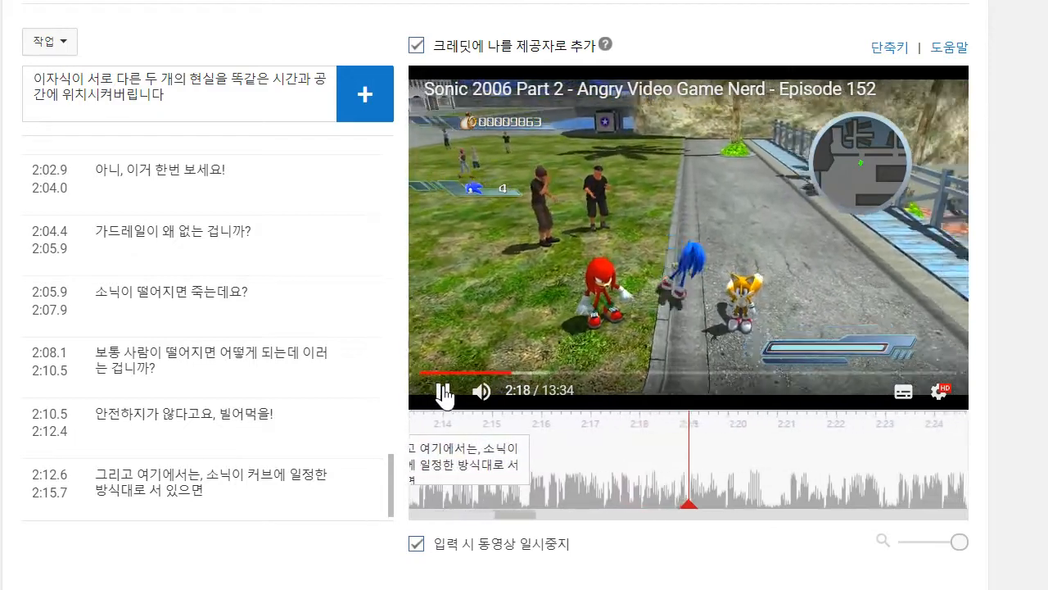
click(443, 393)
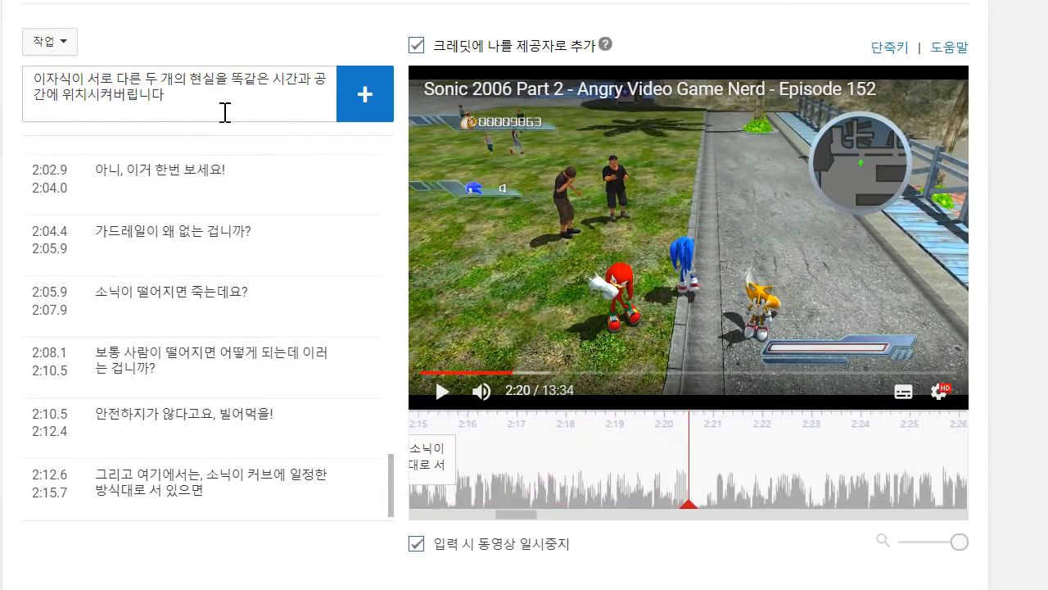
- Remove "서로 다른 두 개의" before "현실을" in the draft caption and insert new wording starting with "서로" after it
drag(225, 113, 119, 72)
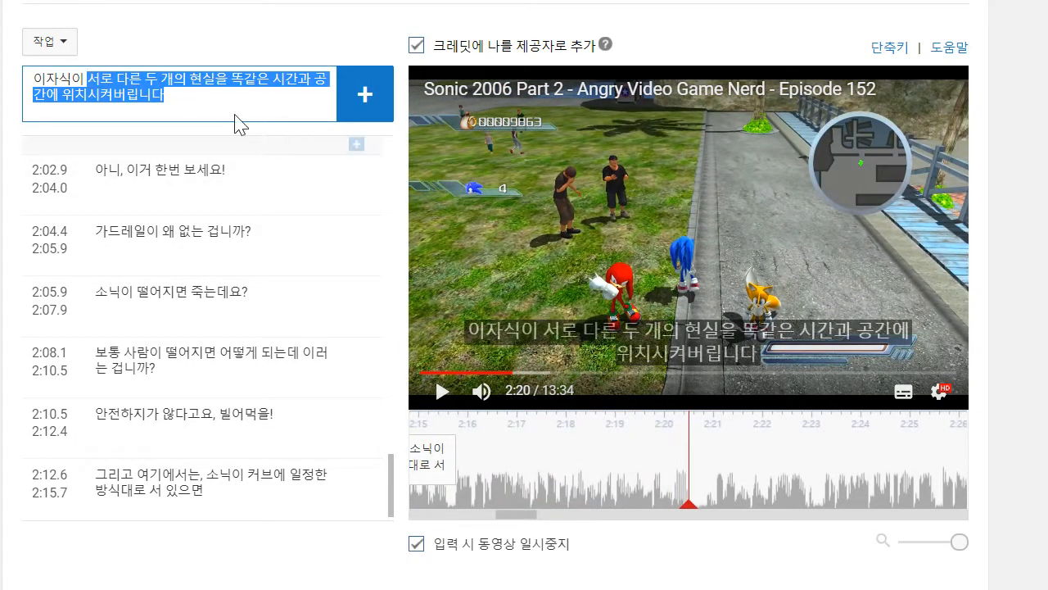
click(214, 80)
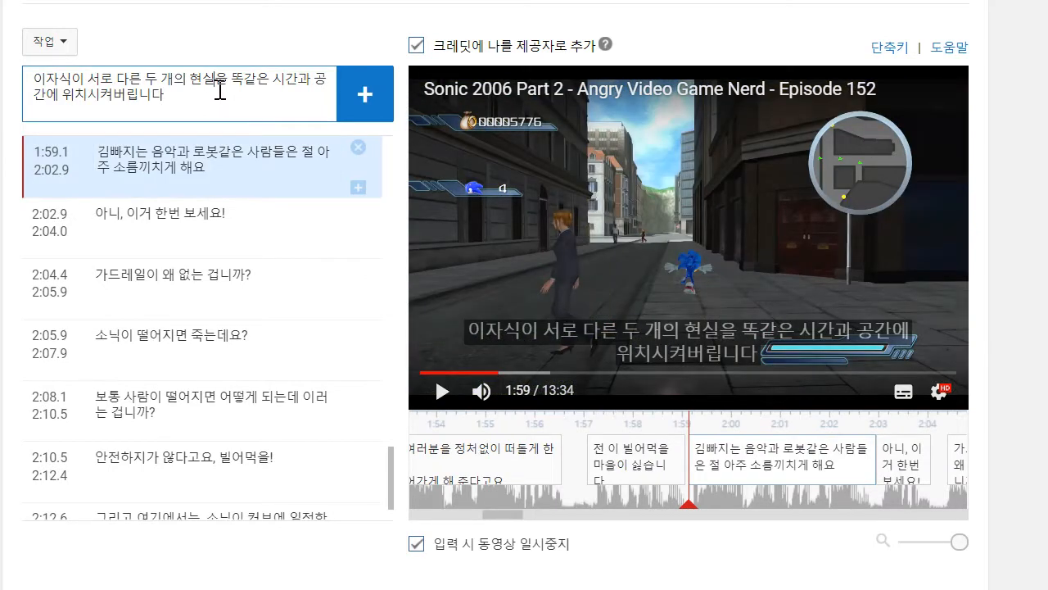
key(BackSpace)
key(BackSpace)
key(BackSpace)
key(BackSpace)
key(BackSpace)
key(BackSpace)
key(BackSpace)
key(BackSpace)
key(BackSpace)
key(BackSpace)
key(BackSpace)
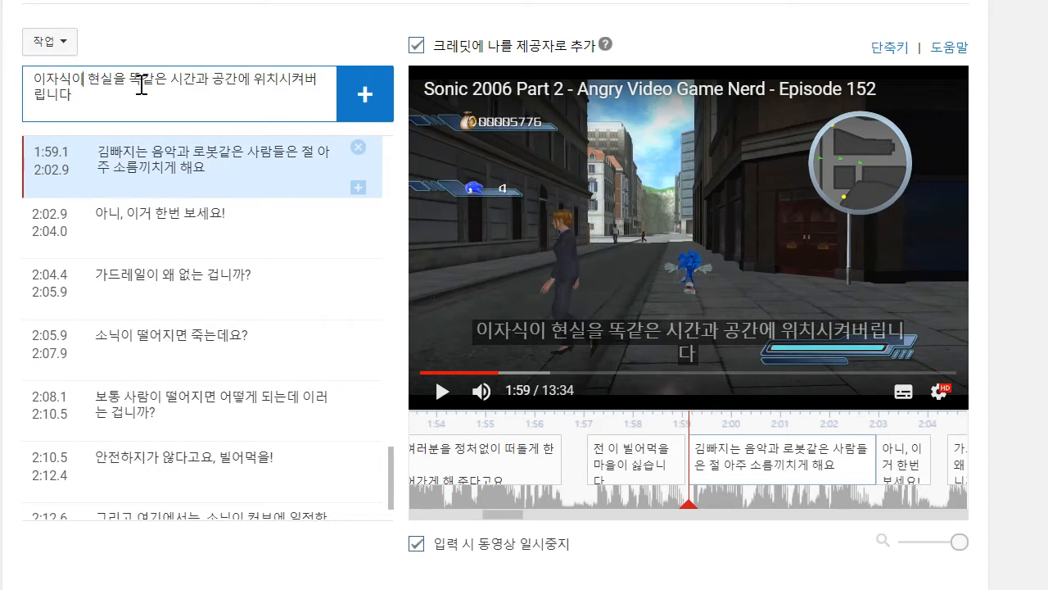
- Insert "현실로 나눠놓고는" after "서로 다른 두개의" in the draft caption and break the line before "똑같은"
text(서로 다른 두개의 현실로 나눠놓고는)
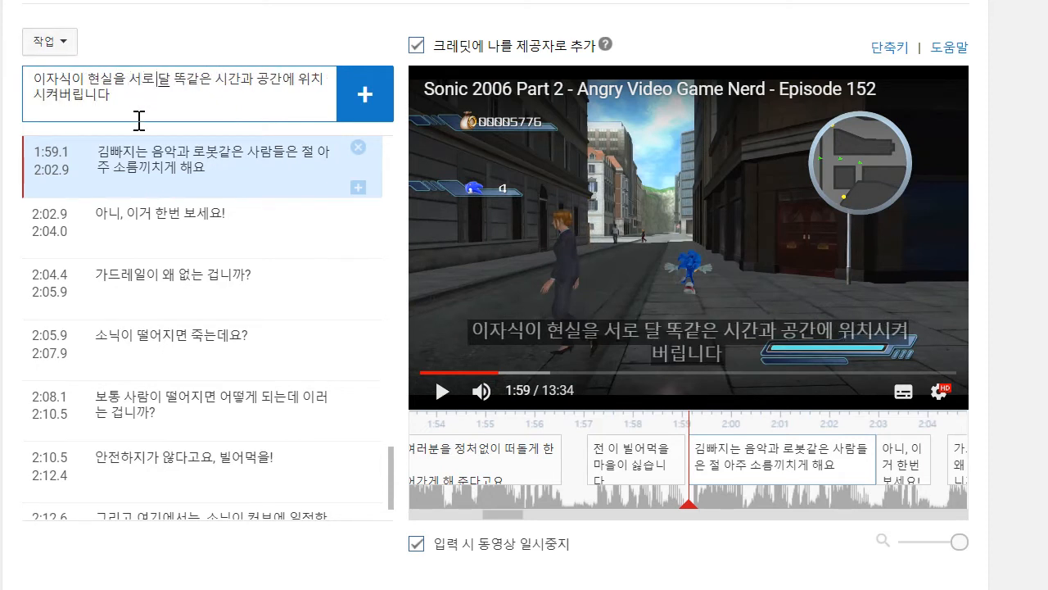
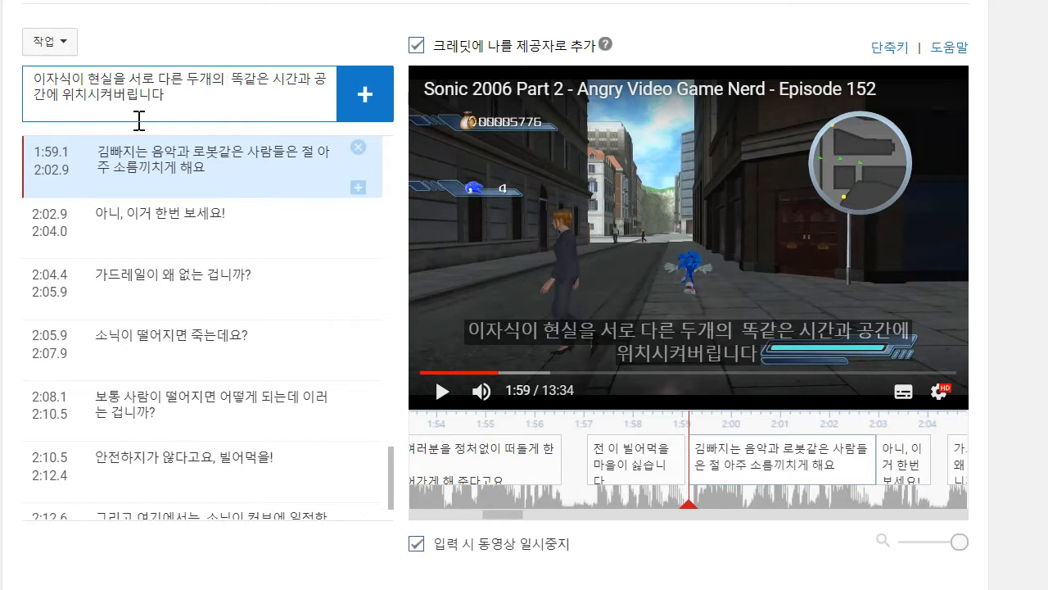
- Remove "서로 다른 두 개의" before "현실을" in the draft caption and insert new wording starting with "서로" after it
- Insert "현실로 나눠놓고는" after "서로 다른 두개의" in the draft caption and break the line before "똑같은"
text( 현실로 나눠)
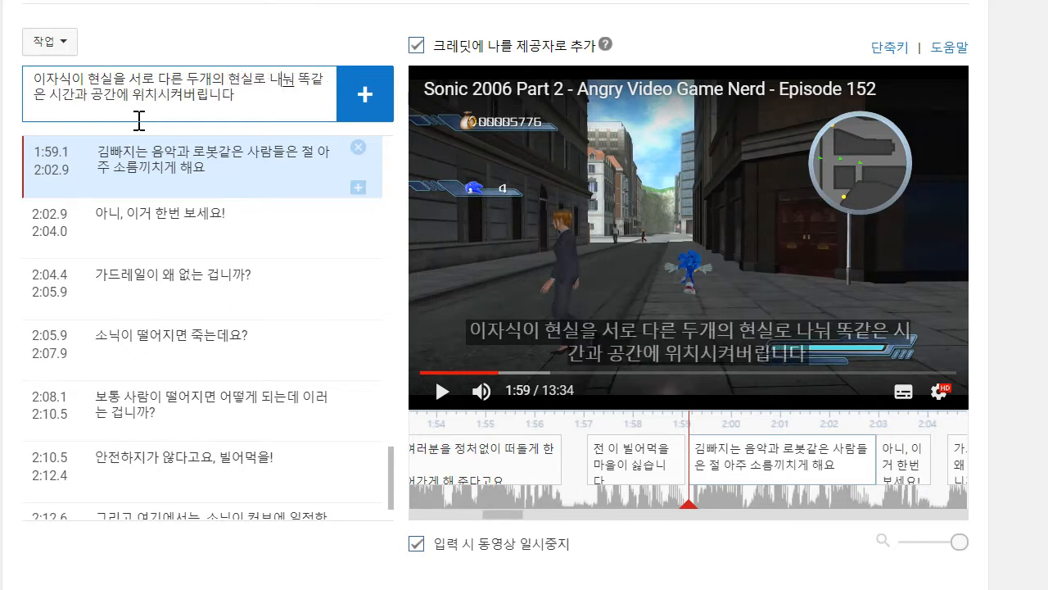
text(놓고는)
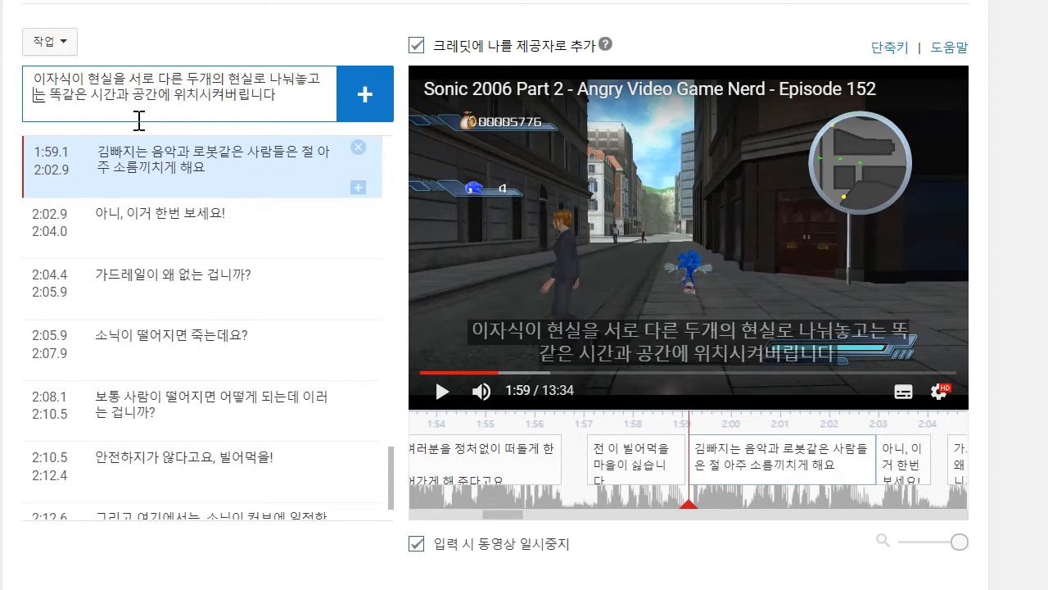
key(Return)
- Replay the video from about 2:15 to 2:20, add the drafted caption there and move its start to where the line begins
drag(846, 492, 438, 475)
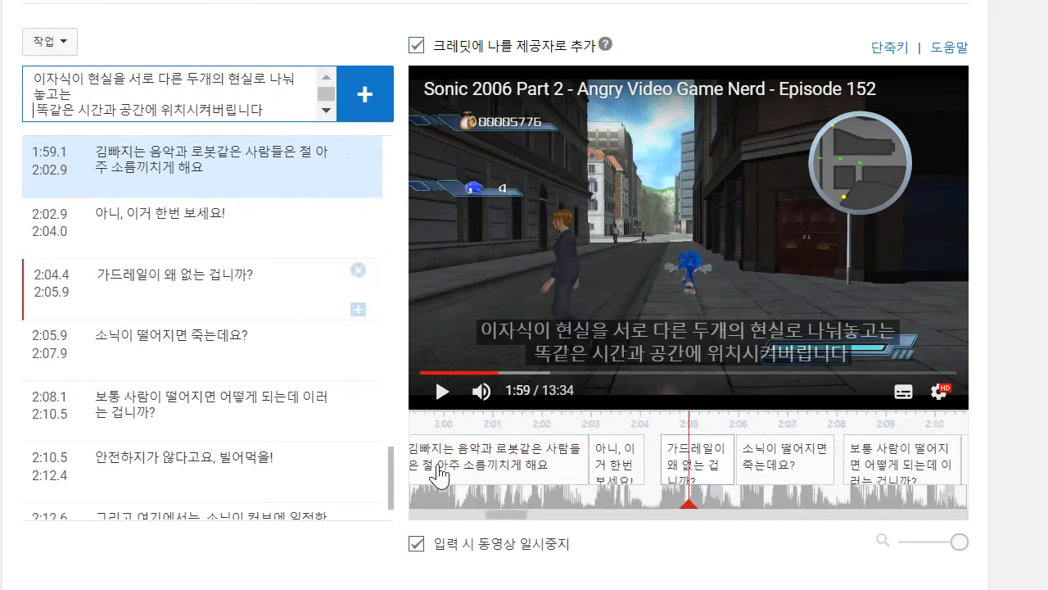
drag(740, 491, 620, 486)
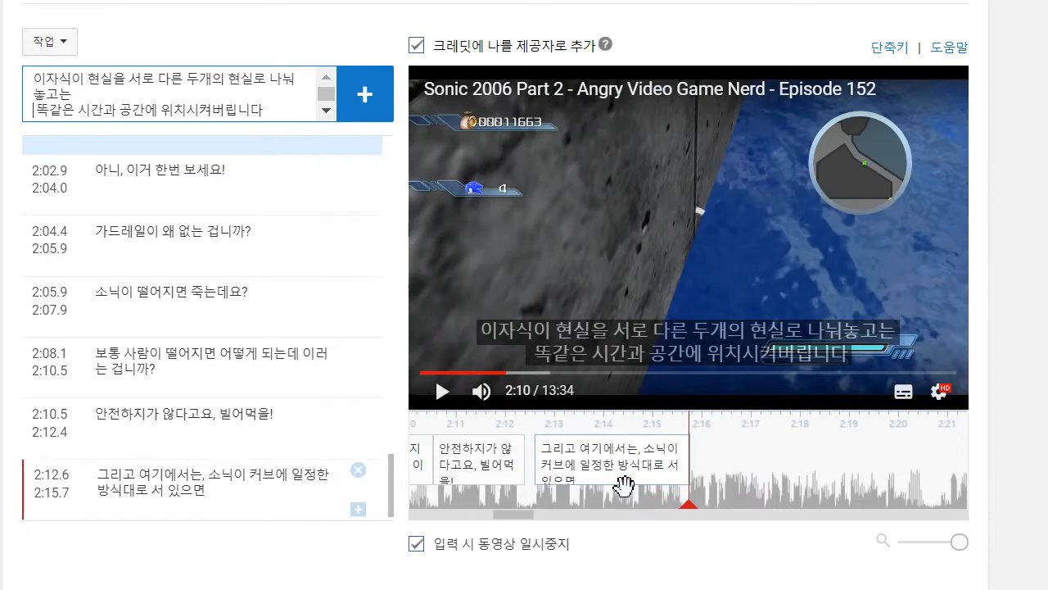
click(435, 398)
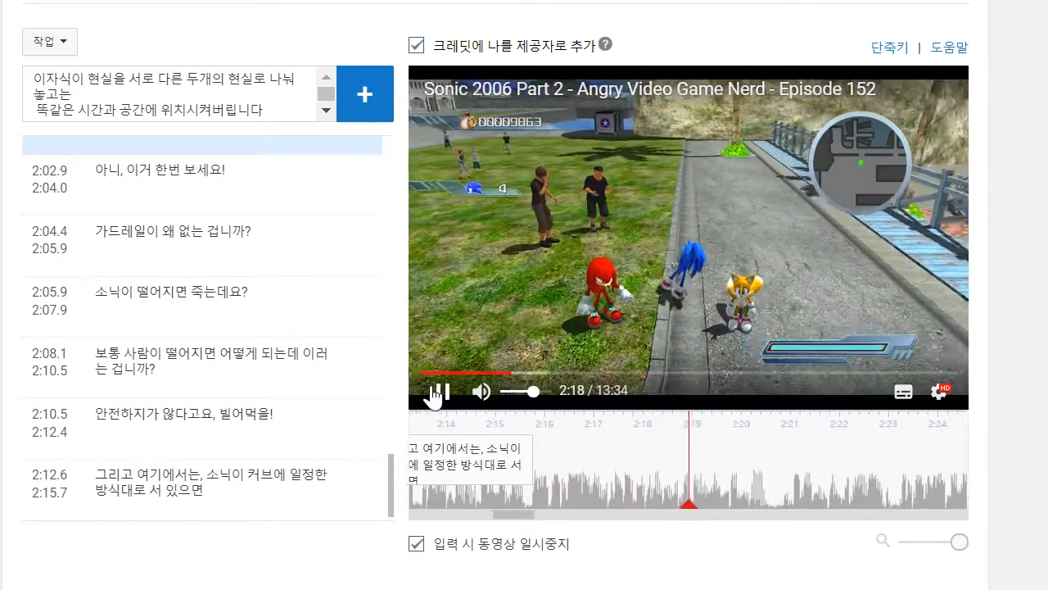
click(361, 100)
drag(592, 456, 457, 456)
- Play the video on to about 2:23 and add the caption "이 게임의 비쥬얼은 제가 두통을 일으키게 해요"
click(440, 393)
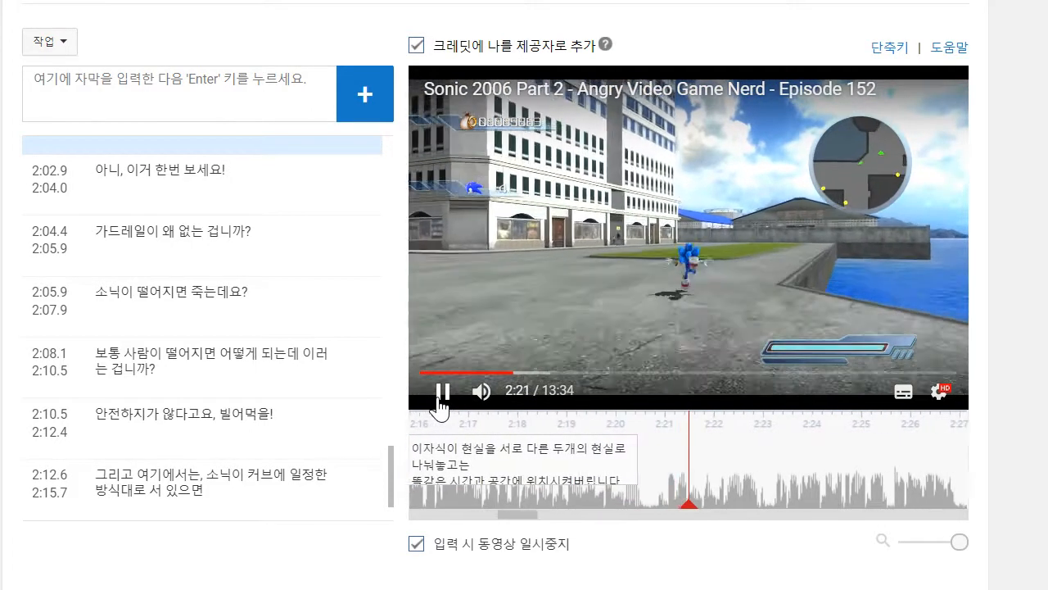
click(216, 100)
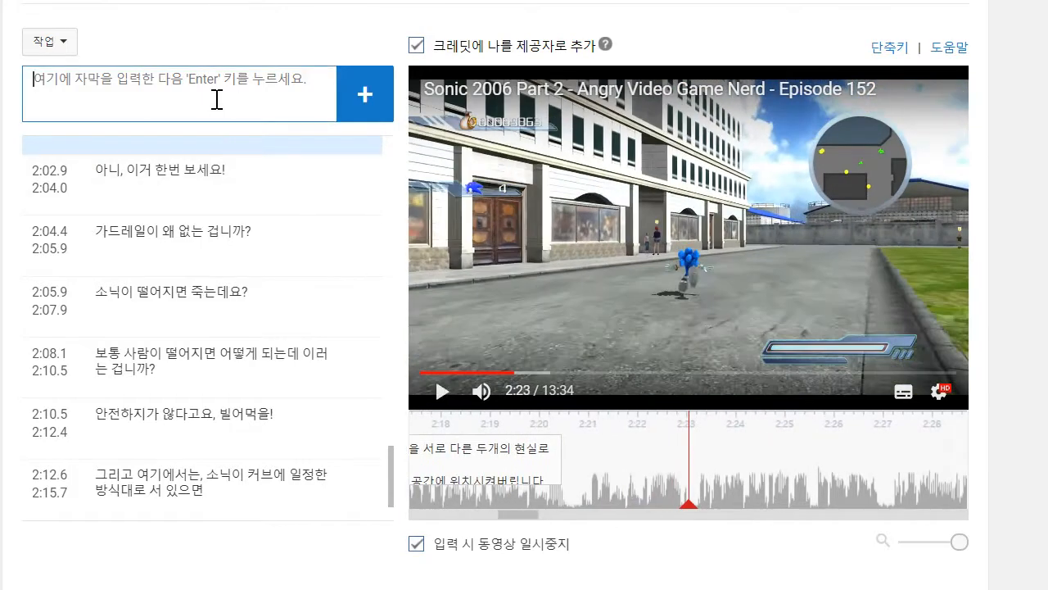
text(이게)
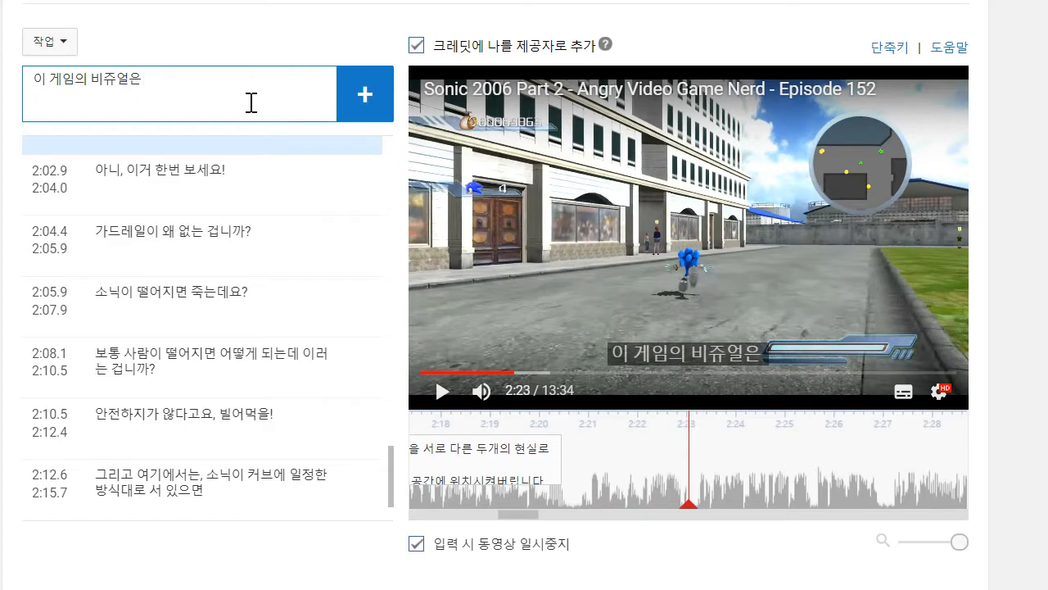
text(일으키게 해요)
key(Return)
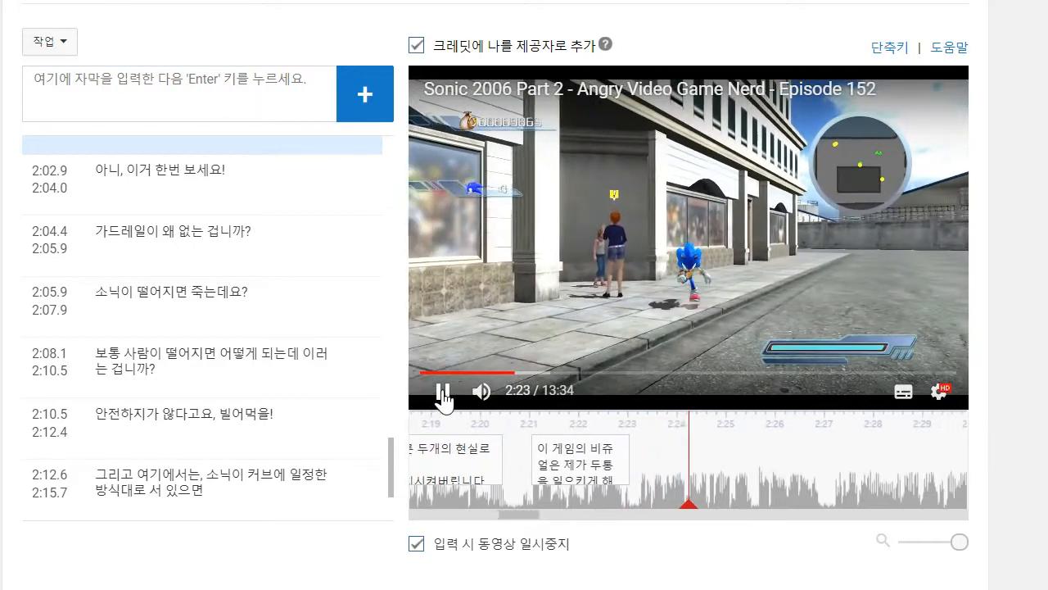
- Add the caption "소닉이 커브를 돌아다닐 때마다" for the speech ending at about 2:25
click(206, 97)
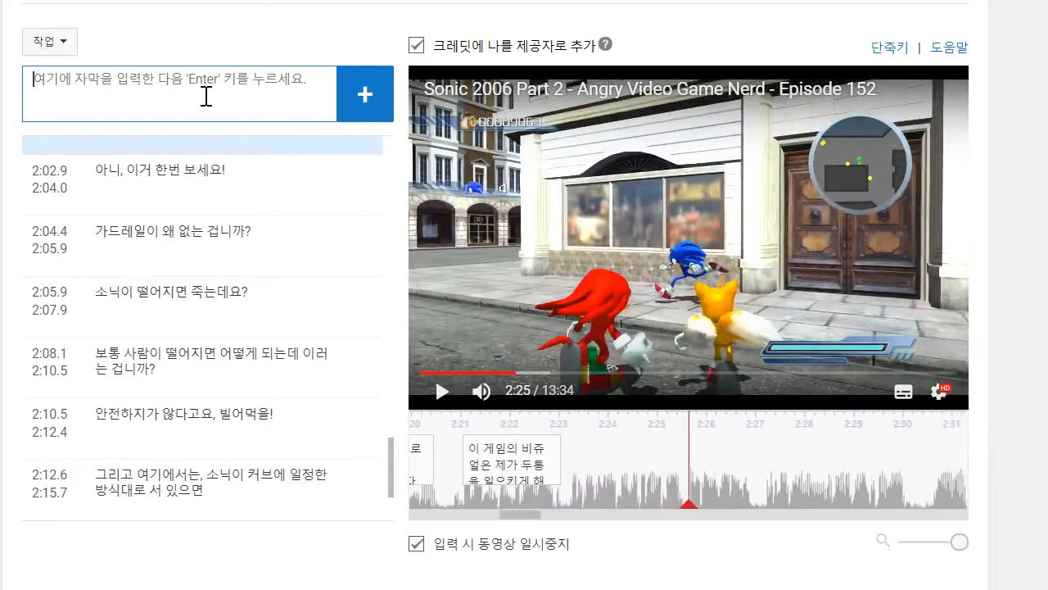
text(서)
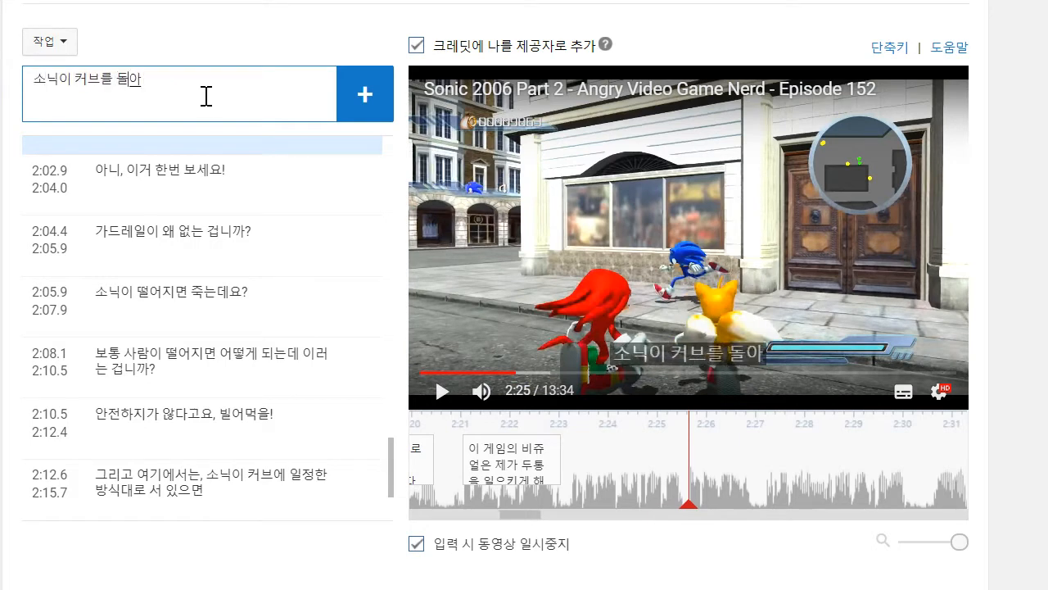
text(닉이 커브를 돌아다닐 때마다)
key(Return)
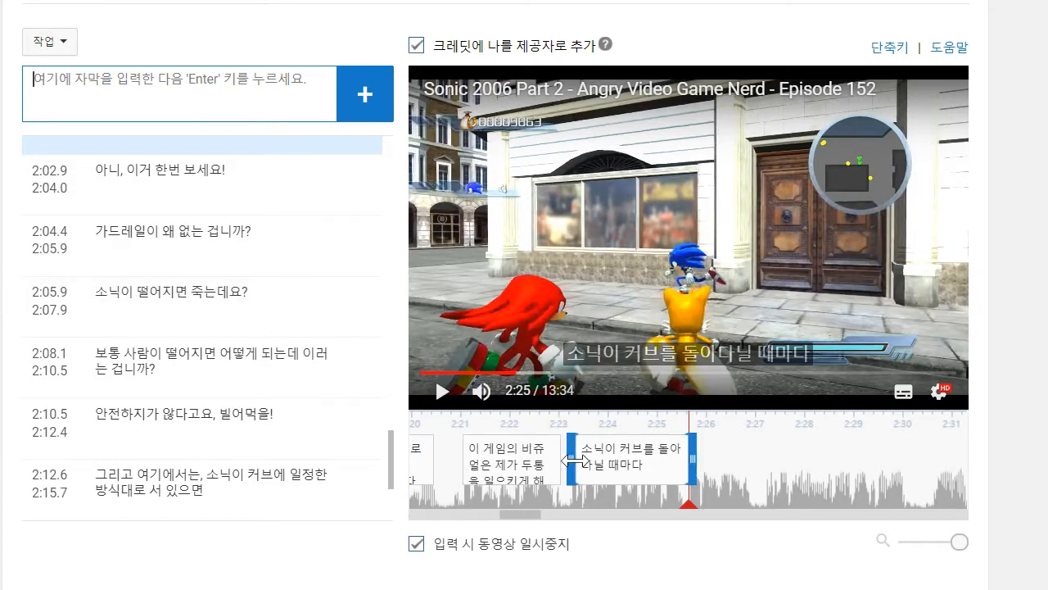
- Play the video on to about 2:27 and add the caption "화면이 움찔거린단 말입니다"
click(431, 393)
click(430, 393)
click(141, 103)
text(화며)
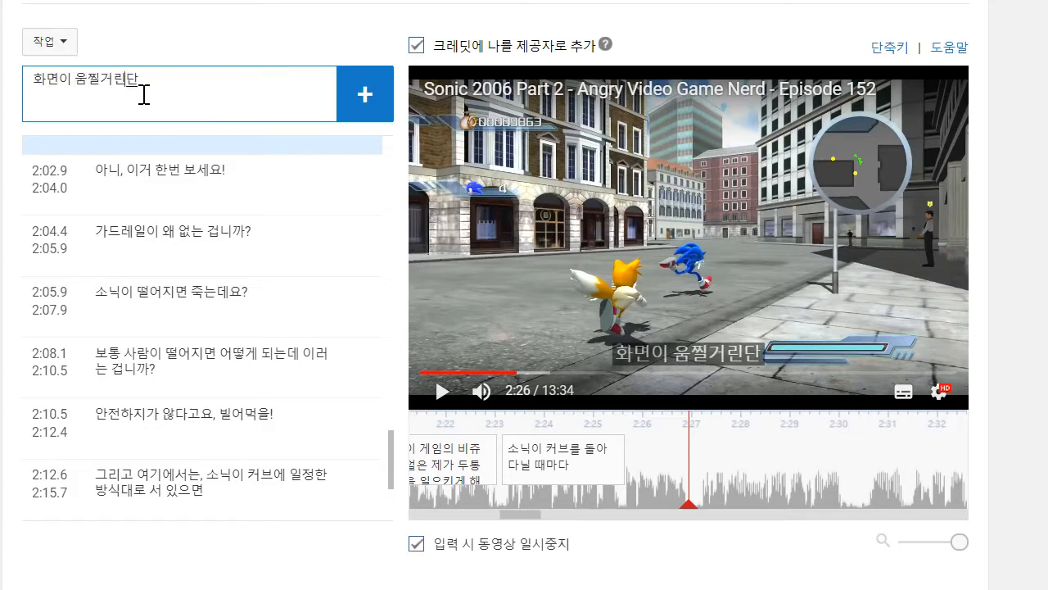
text(이 움찔거린단 말입니다)
key(Return)
- Play on to about 2:30 and add the two-line caption "세심하게 움찔거리는것도 아닙니다" / "카메라가 아예 딸딸이를 쳐요"
click(441, 394)
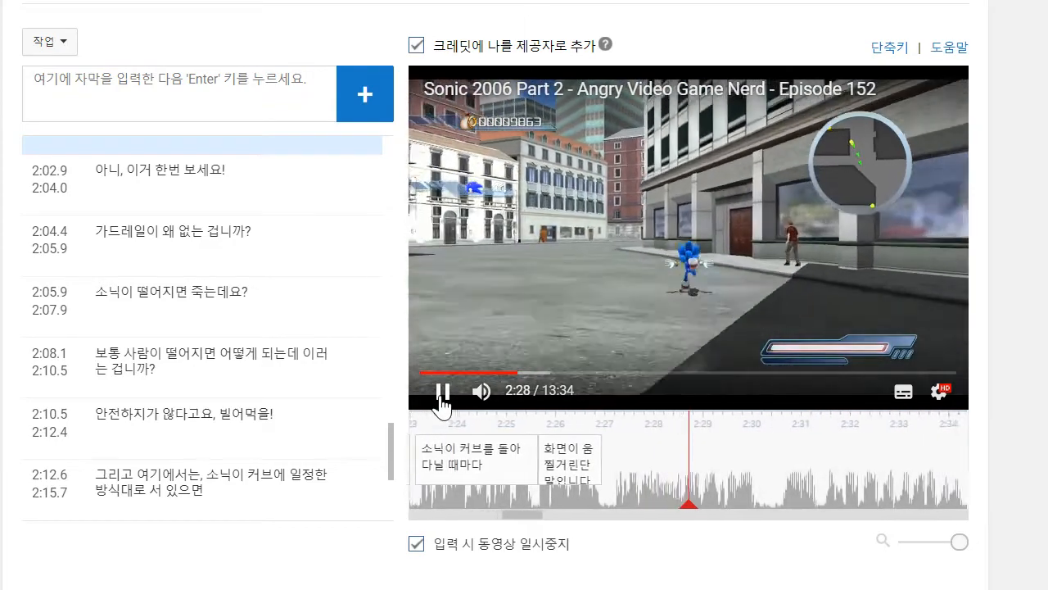
click(167, 85)
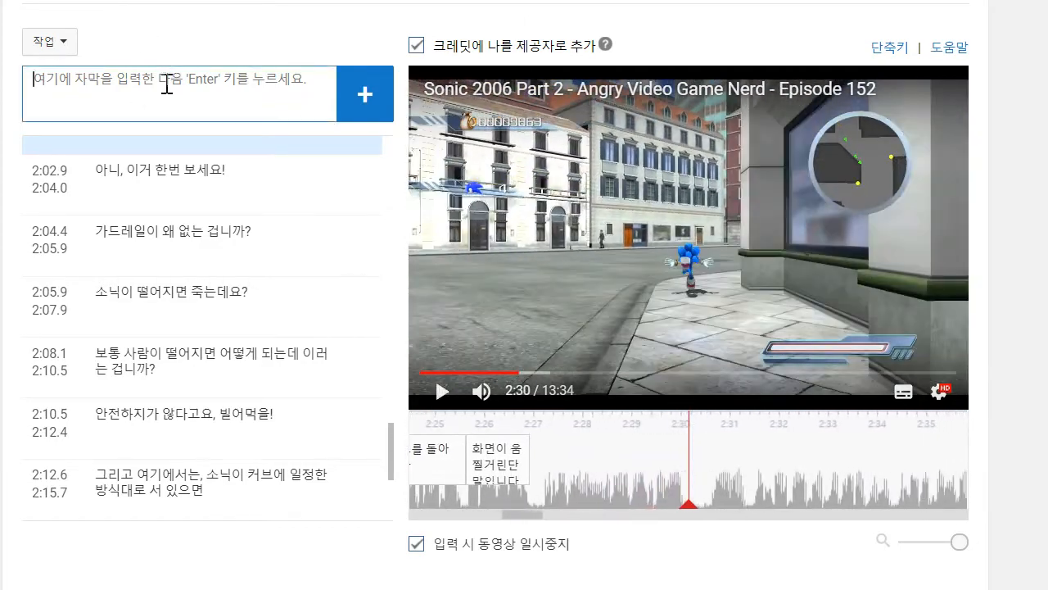
text(세)
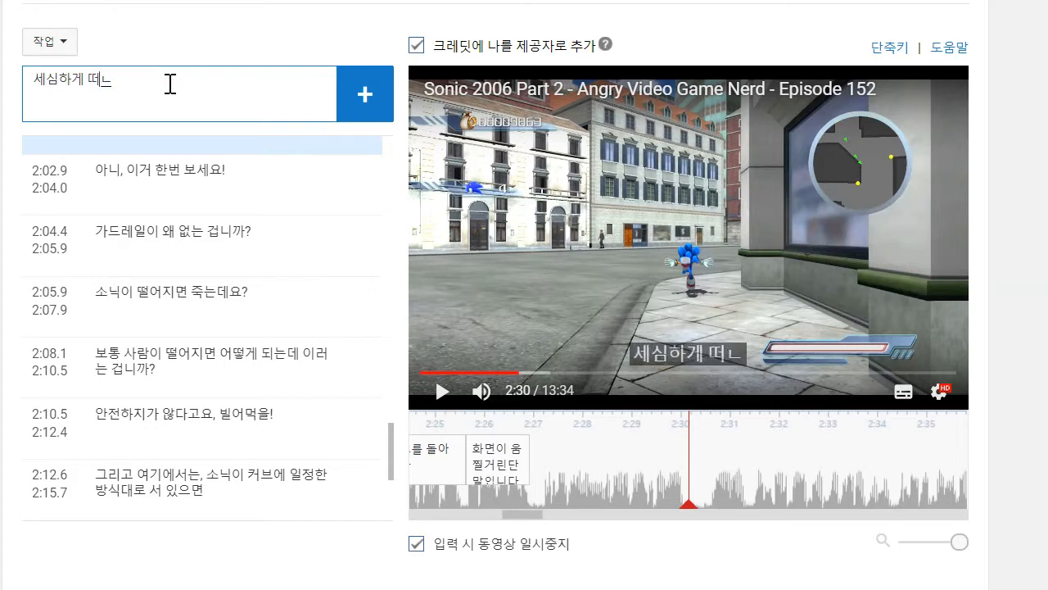
text(심하게 움찔거리는것도 아닙ㄴ)
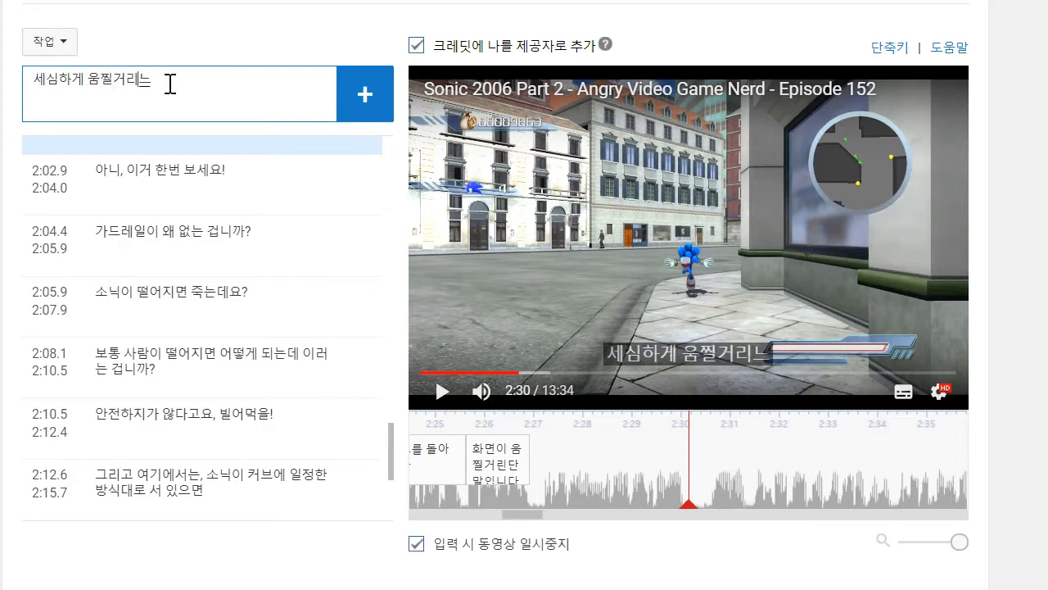
text(니다)
key(Return)
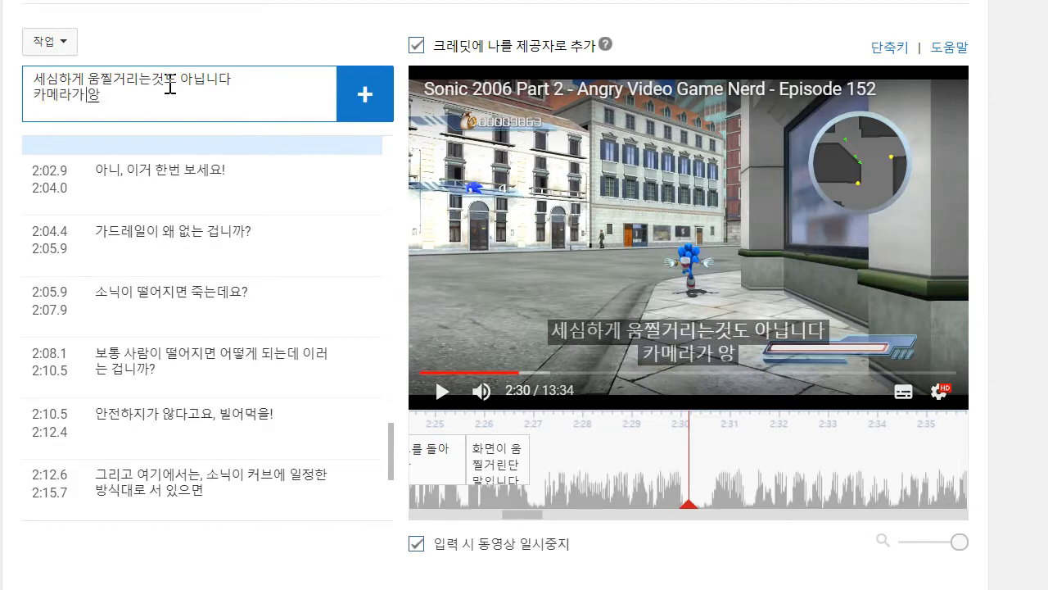
text(카메라가 아예 딸ㄸ딸이를 쳐요)
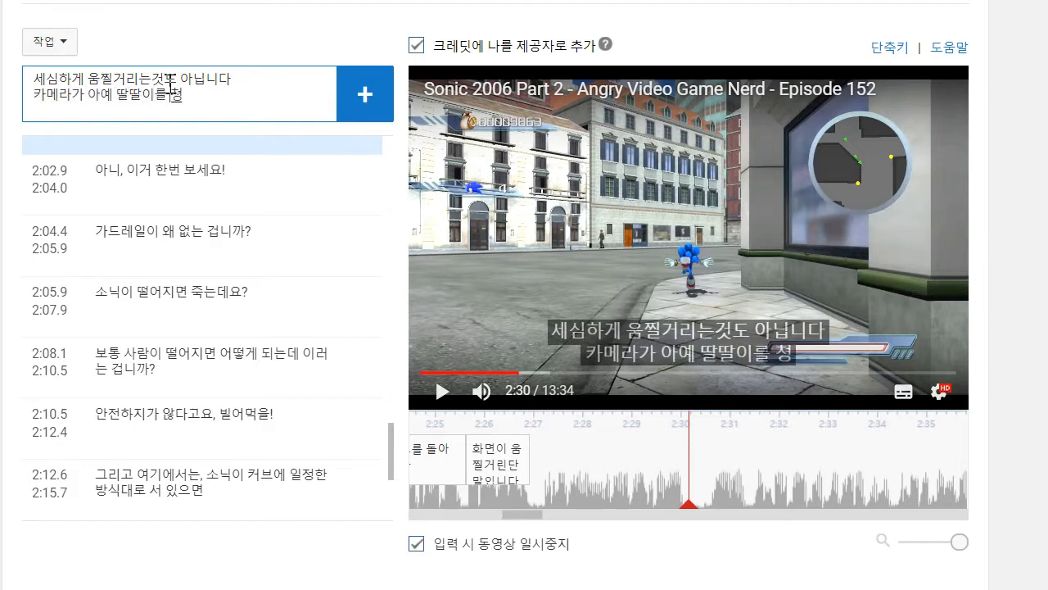
key(Return)
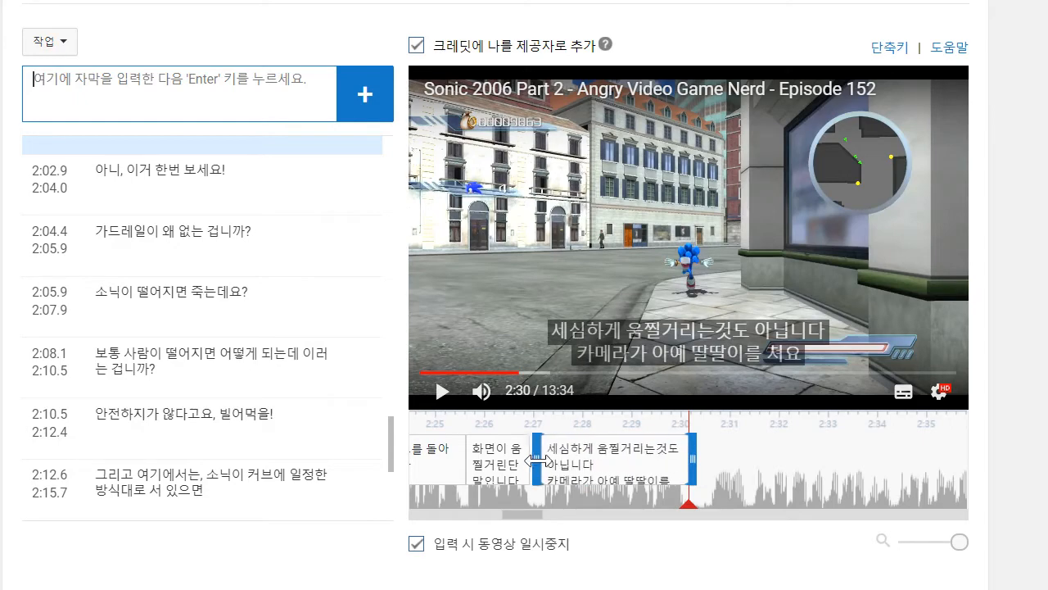
- Play the video on to about 2:34, draft "하여튼, 새로운 미션..아니" and cut the draft back to "하여튼, 새로운"
click(443, 392)
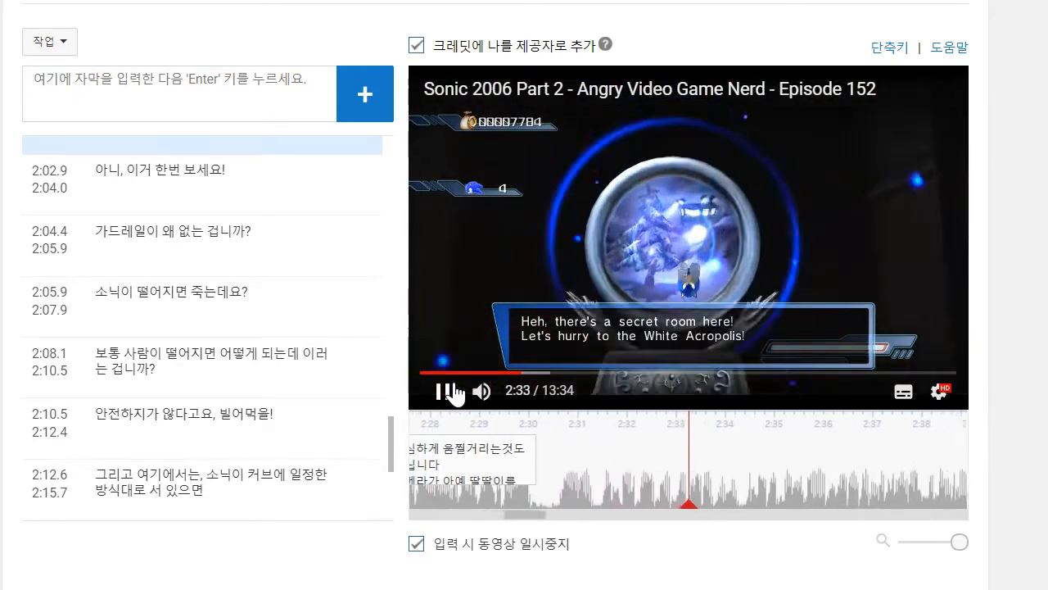
click(454, 392)
click(184, 88)
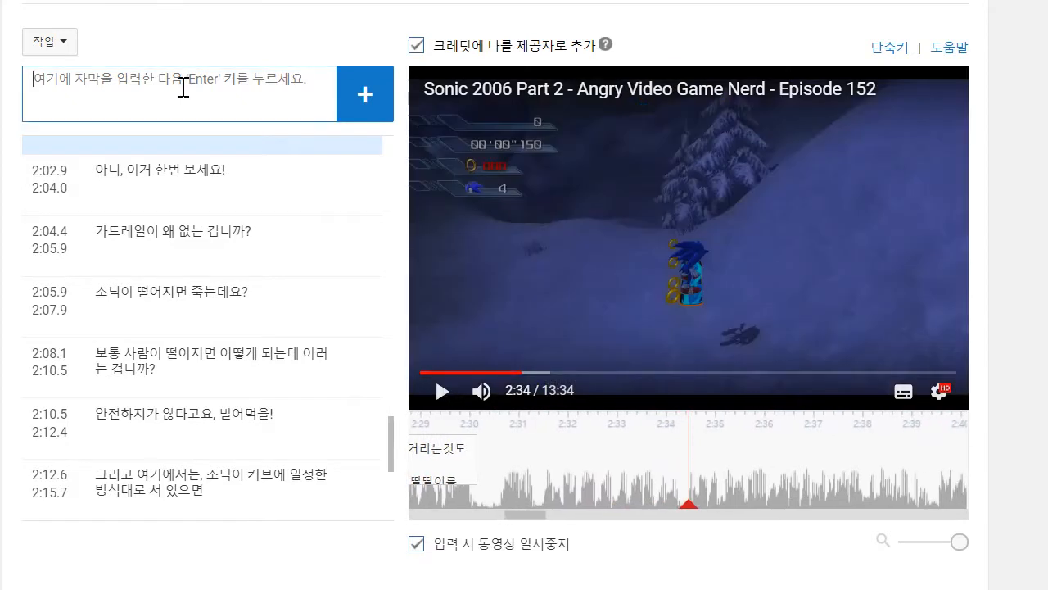
text(ㅎ)
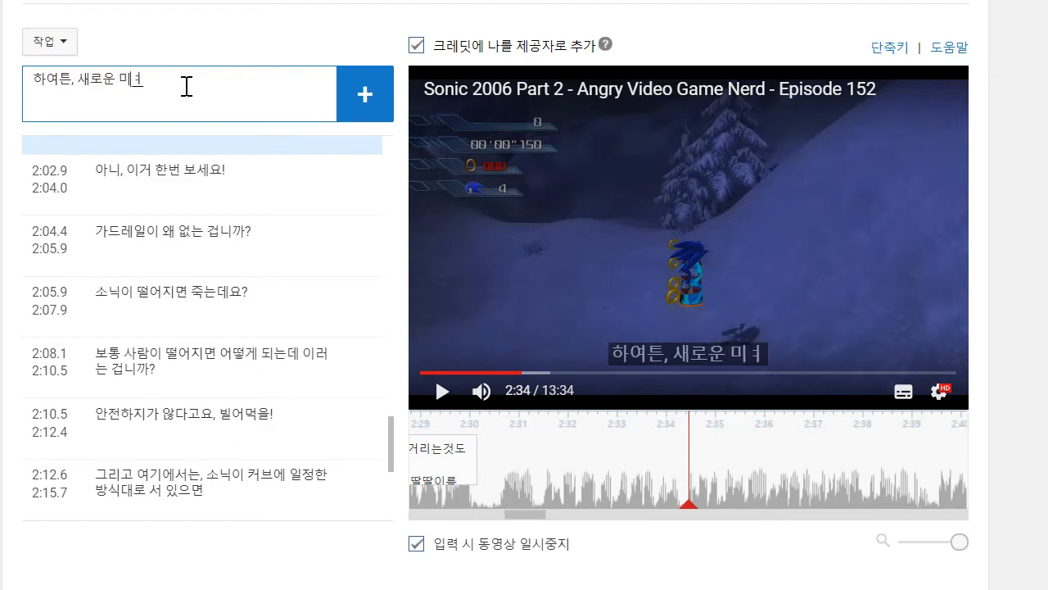
text(ㅏ여튼, 새로운 미션..아니며)
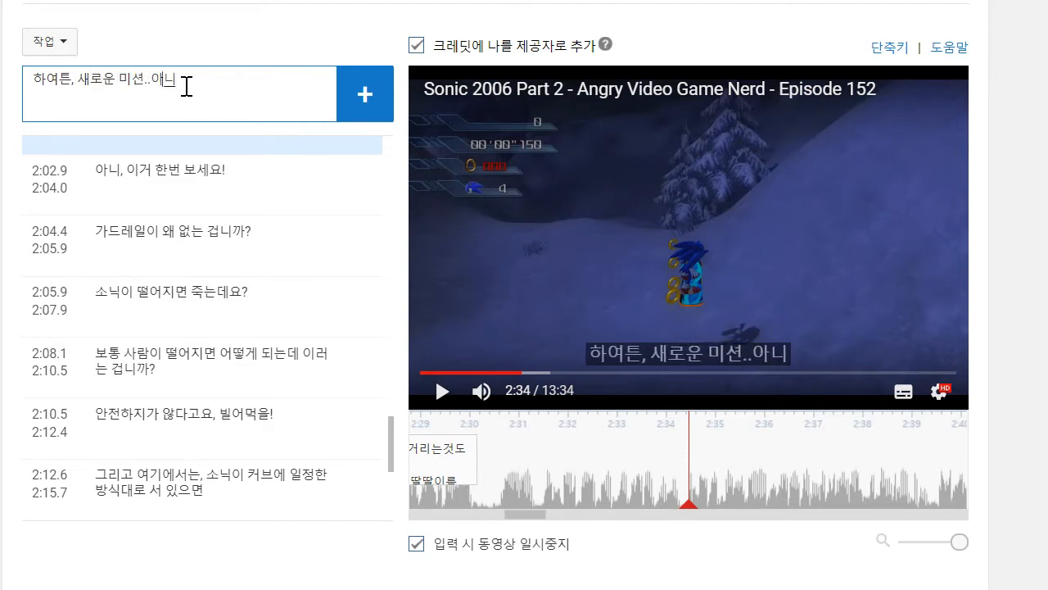
key(BackSpace)
key(BackSpace)
key(BackSpace)
key(BackSpace)
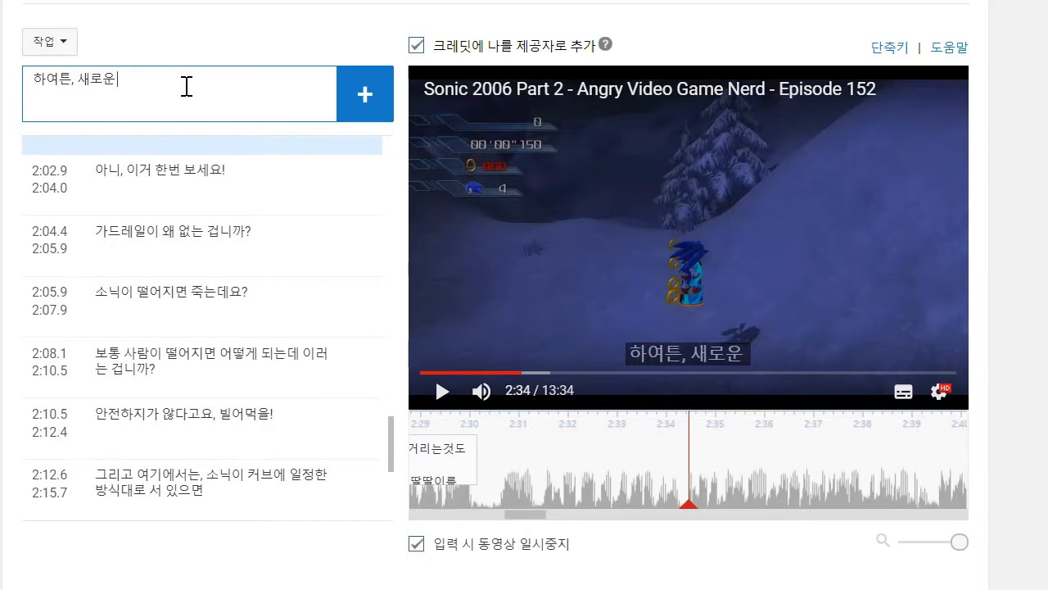
- Replay from about 2:30 to 2:33 and complete and add the caption as "하여튼, 새로운 레벨...아니 "행동 미션"으로 향하는 포탈을 찾고 나선"
drag(745, 480, 978, 486)
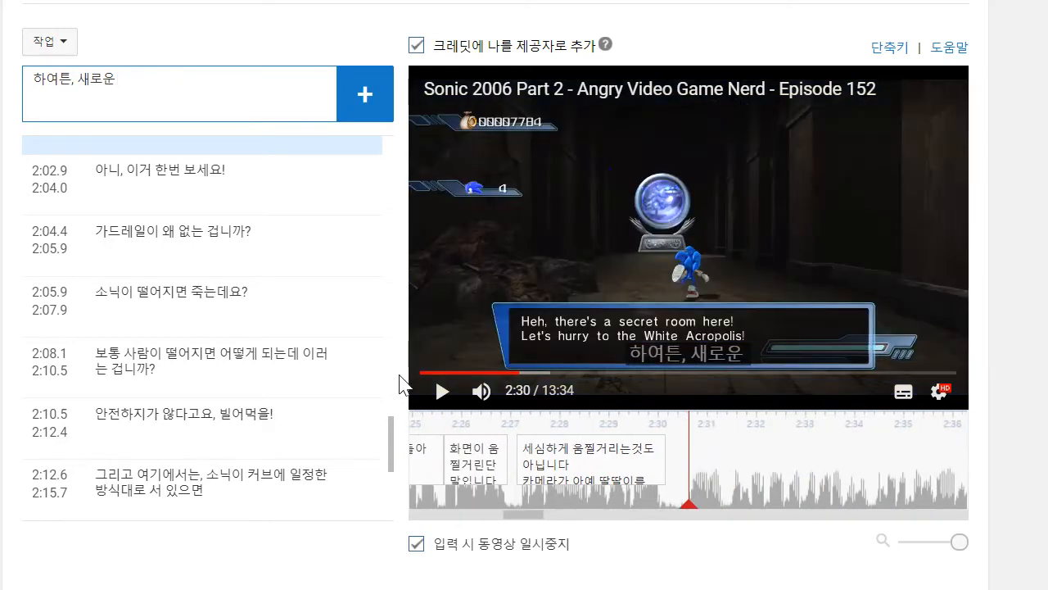
click(440, 392)
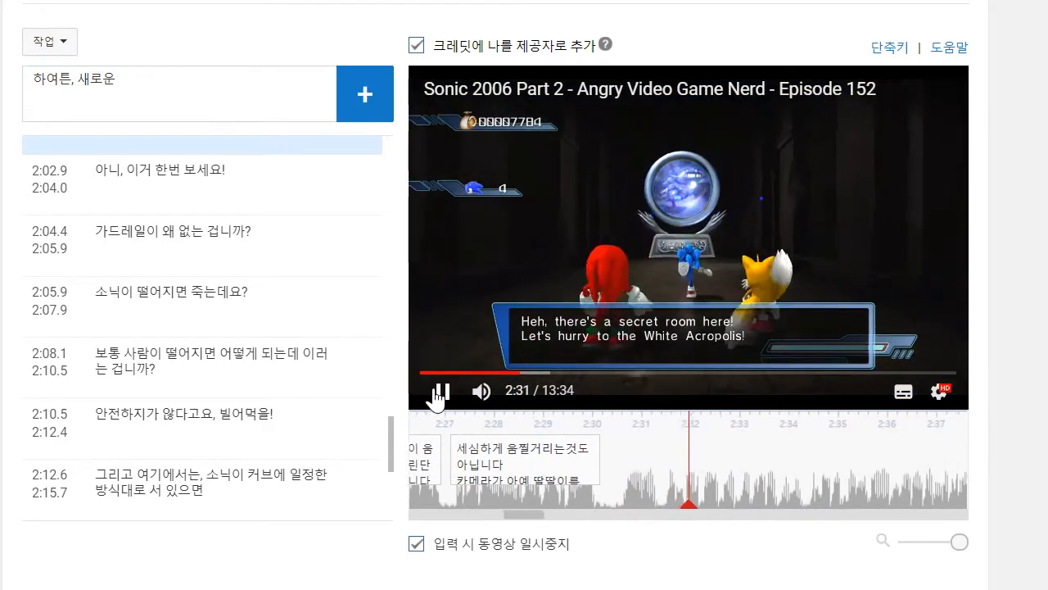
click(159, 82)
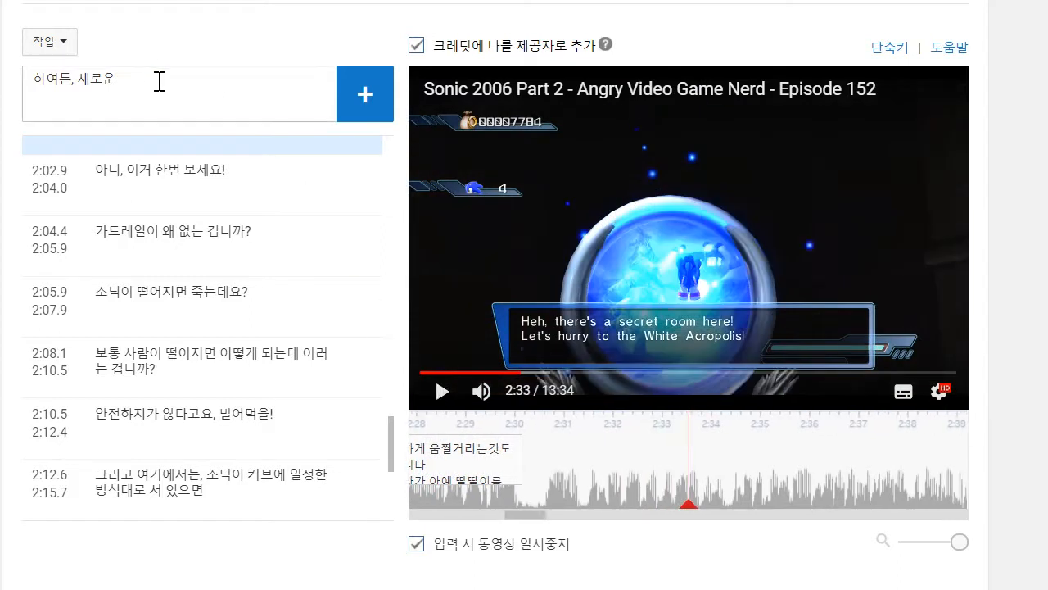
text(레벨...아니 "행동 미)
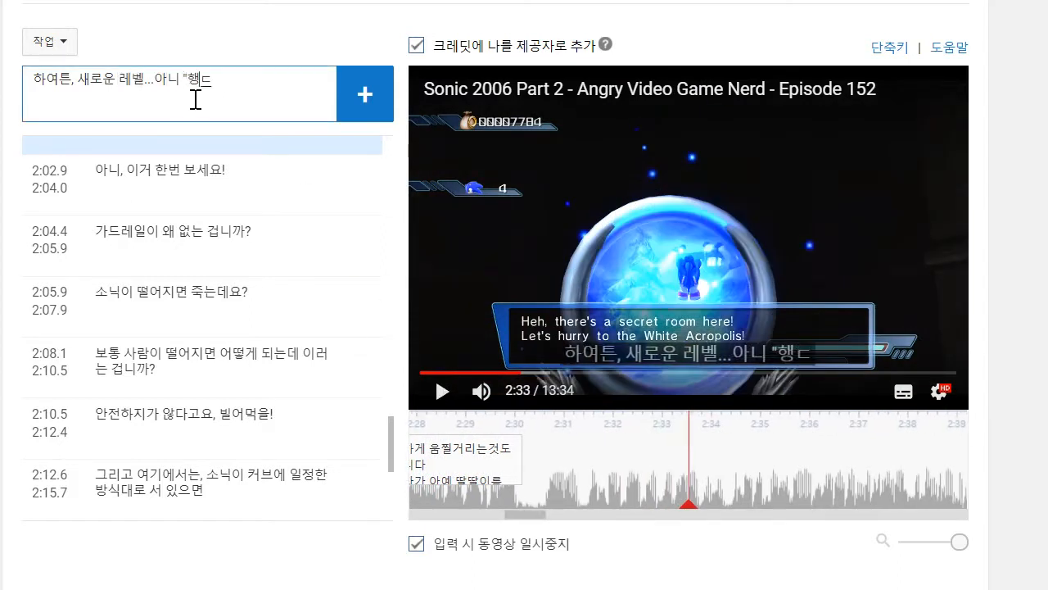
text(션"을)
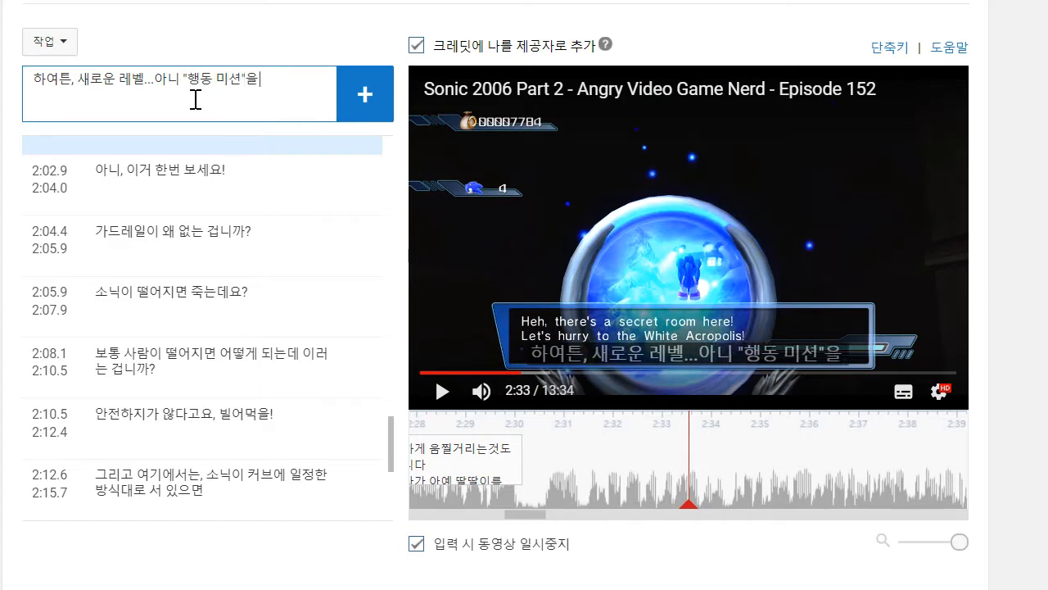
key(BackSpace)
text(으로 향ㅎ)
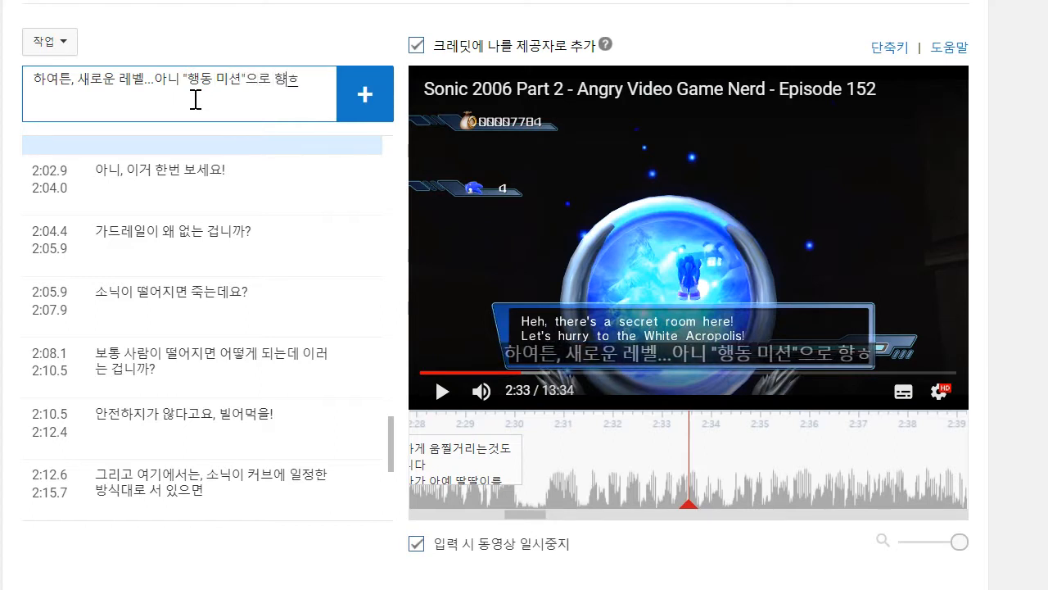
text(는 포털을)
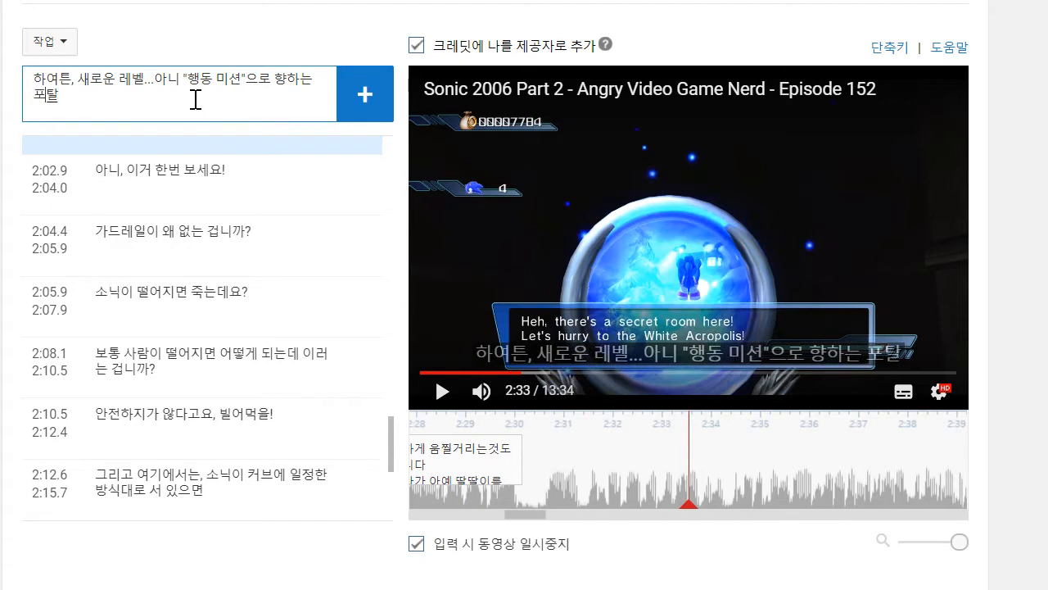
text( 찾ㄱ)
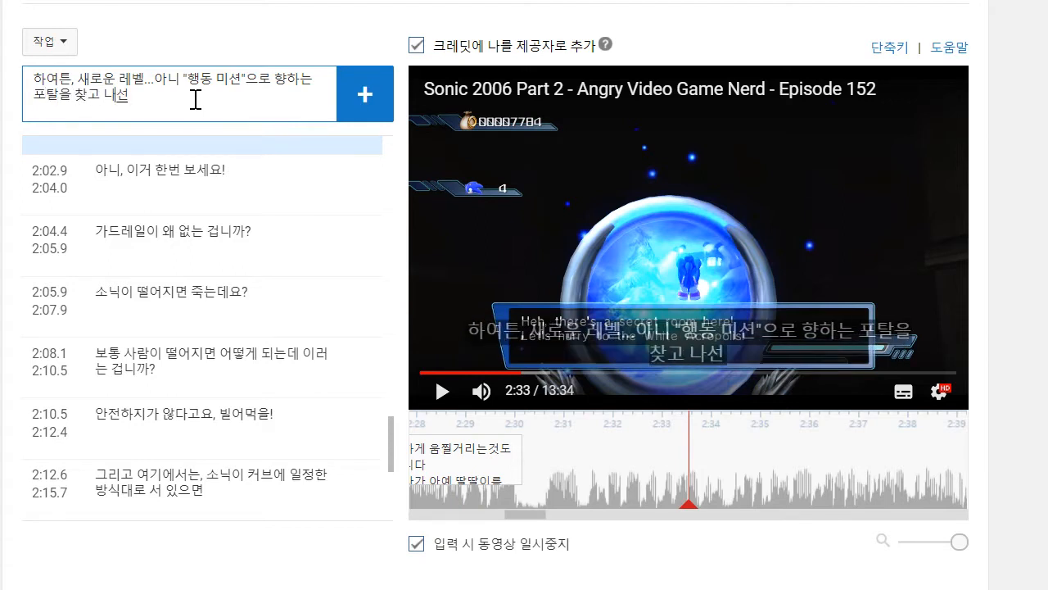
key(Return)
- Adjust the new caption's timing to start at about 2:30.5 and end at about 2:34.4, matching the speech
drag(583, 456, 539, 456)
click(443, 391)
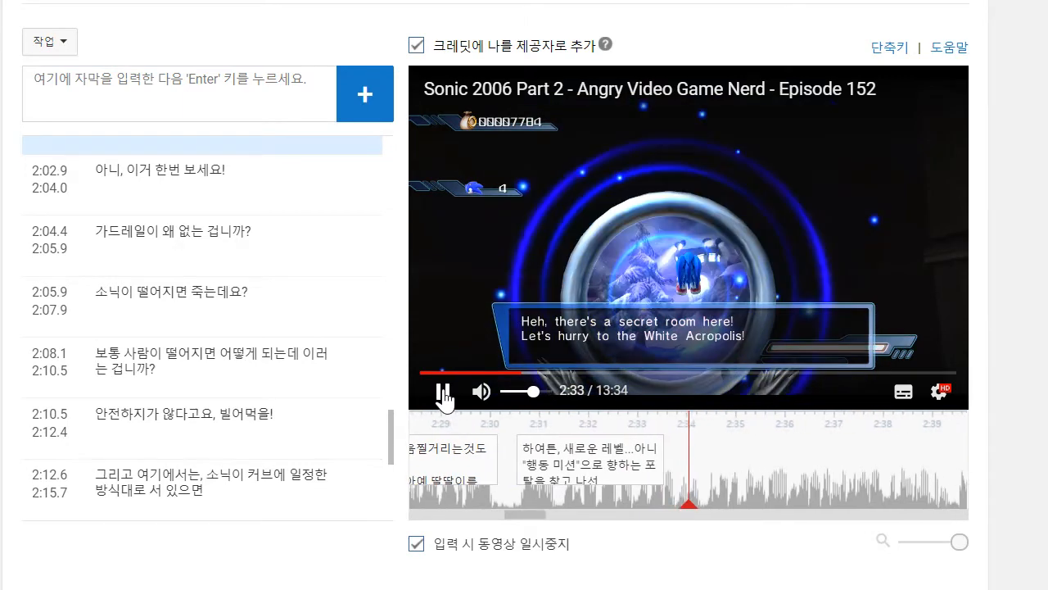
click(671, 461)
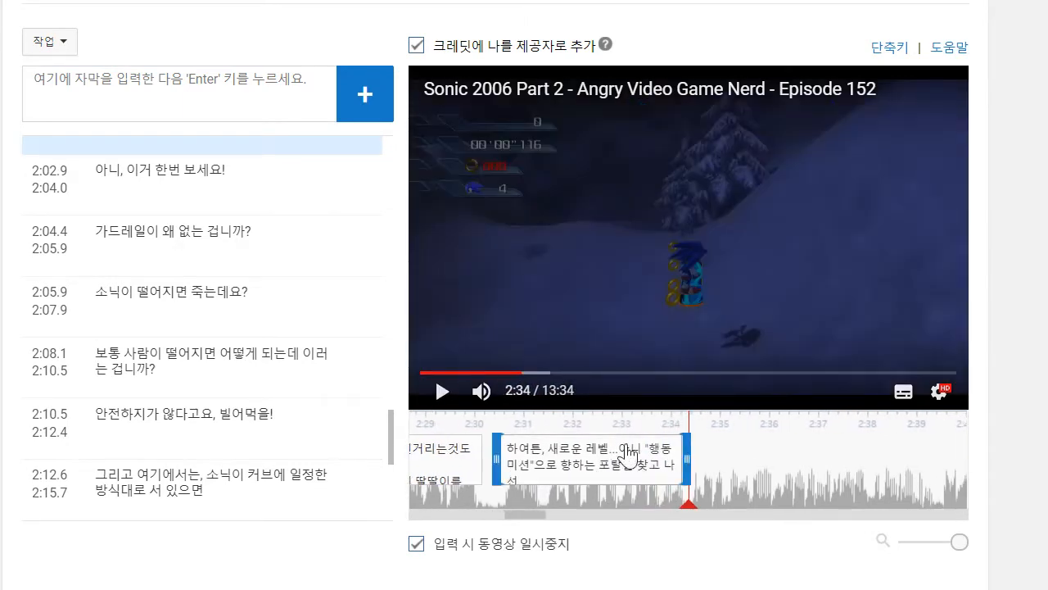
- Play on to about 2:37 and add the caption "여러분은 완전 멋진 스노우보딩 레벨로 이동합니다", starting at about 2:34.3
click(440, 393)
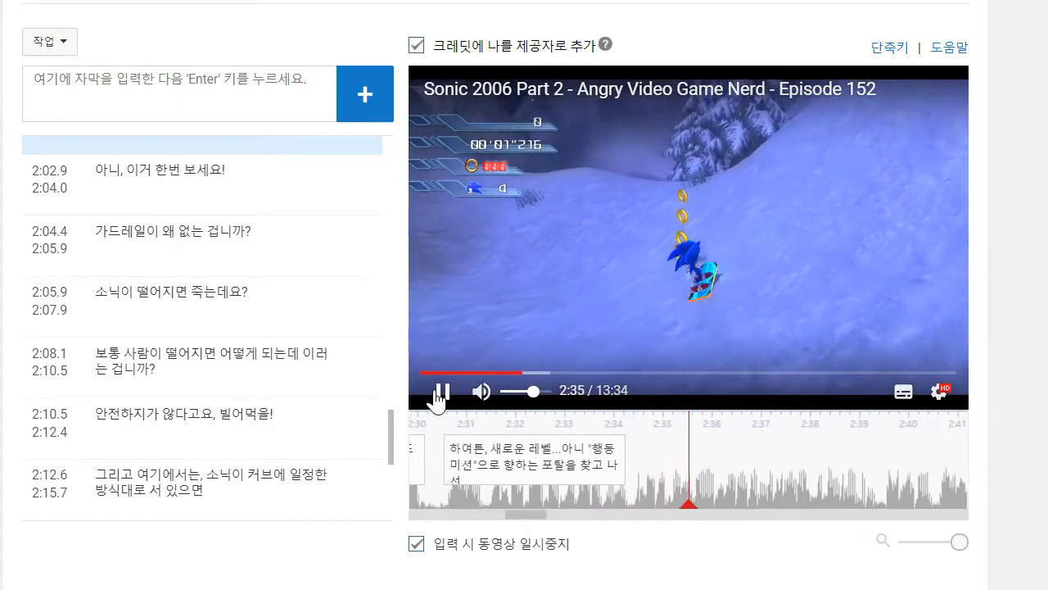
click(440, 393)
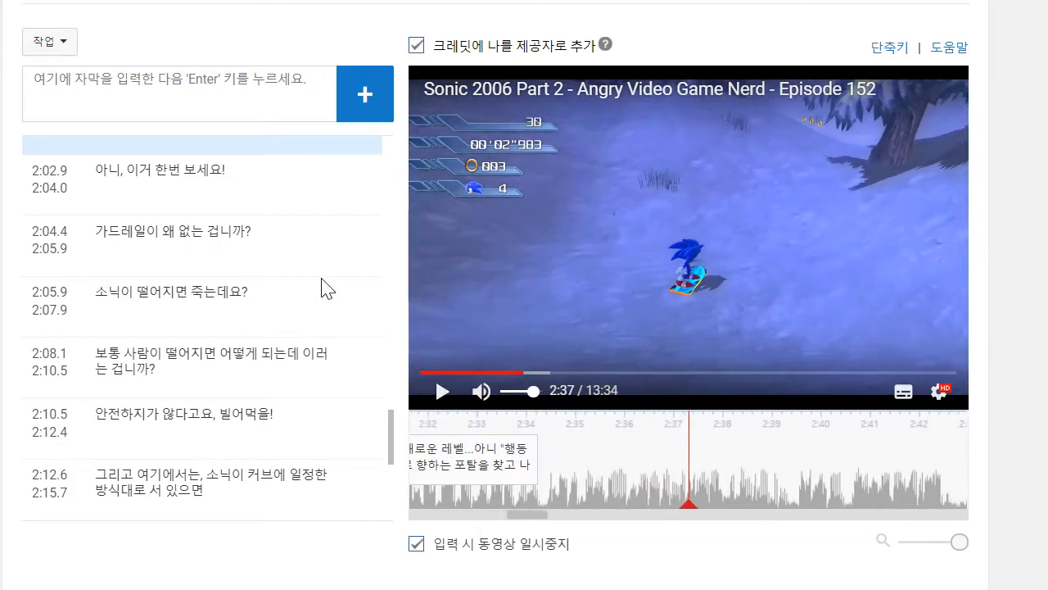
text(여러)
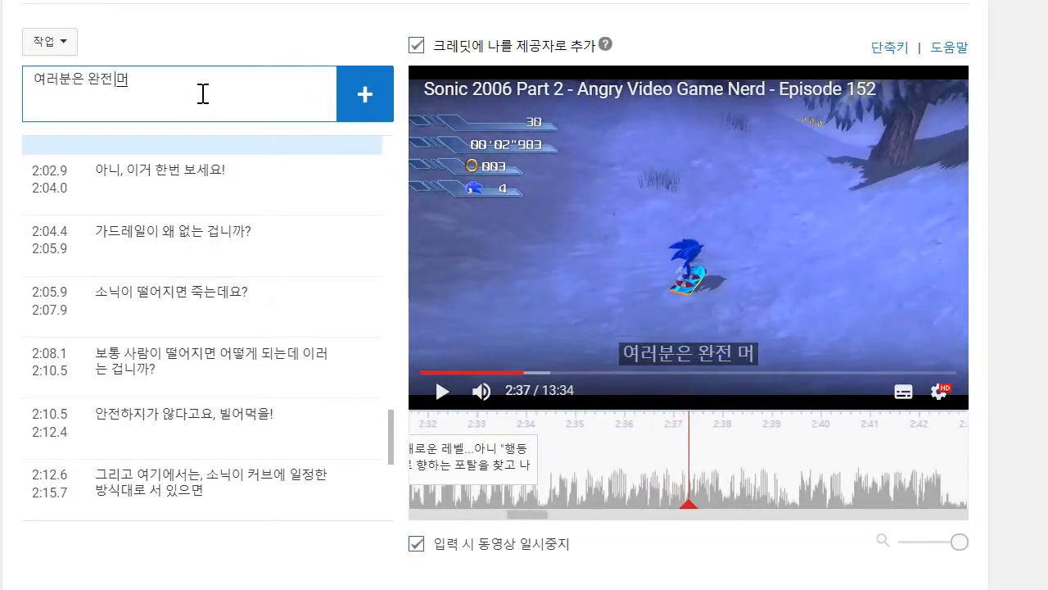
text(분은 완전 멋진 스노)
text(우보딩 레벨ㄹ)
text(로 이동하)
text(ㅂ니다)
key(Return)
drag(589, 483, 543, 467)
- Play on to about 2:39 and add the caption "믿어지지 않는 끔찍한 조작감을 가지고 있죠"
click(447, 396)
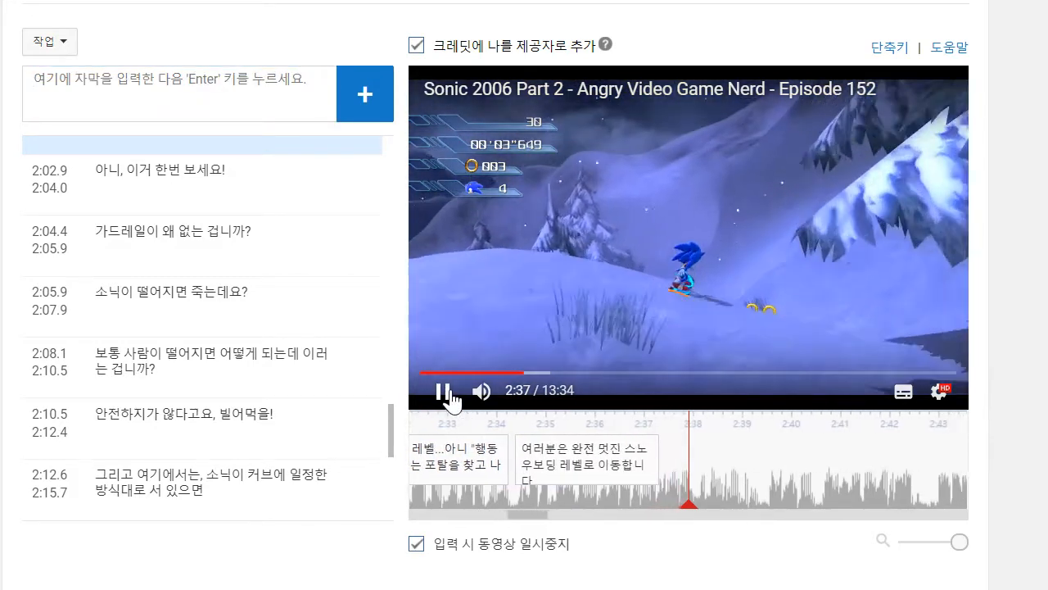
click(173, 108)
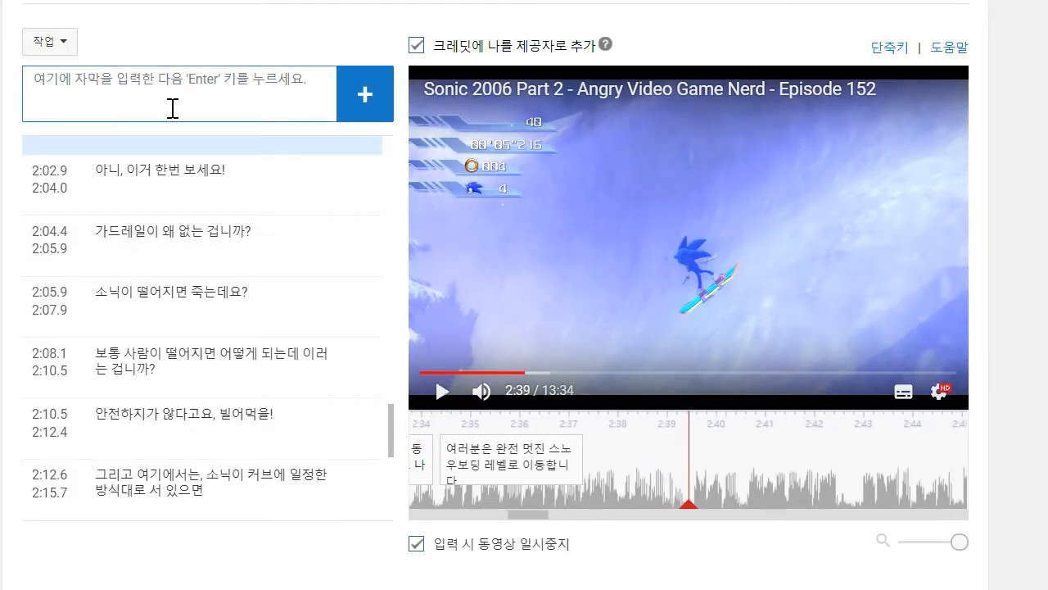
text(미)
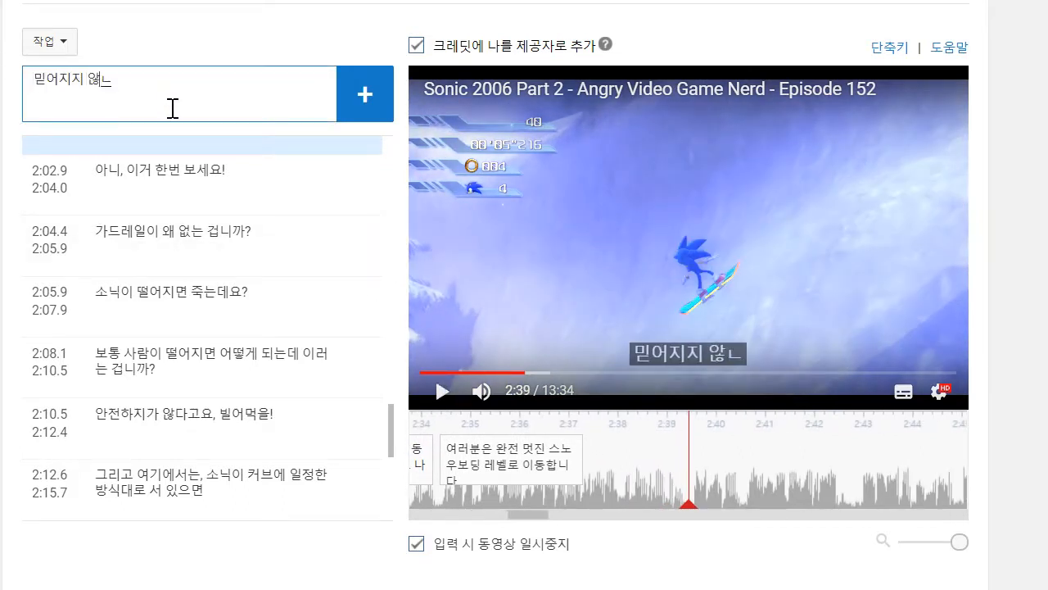
text(어지지 않는 끔찍한 조작감을 가지)
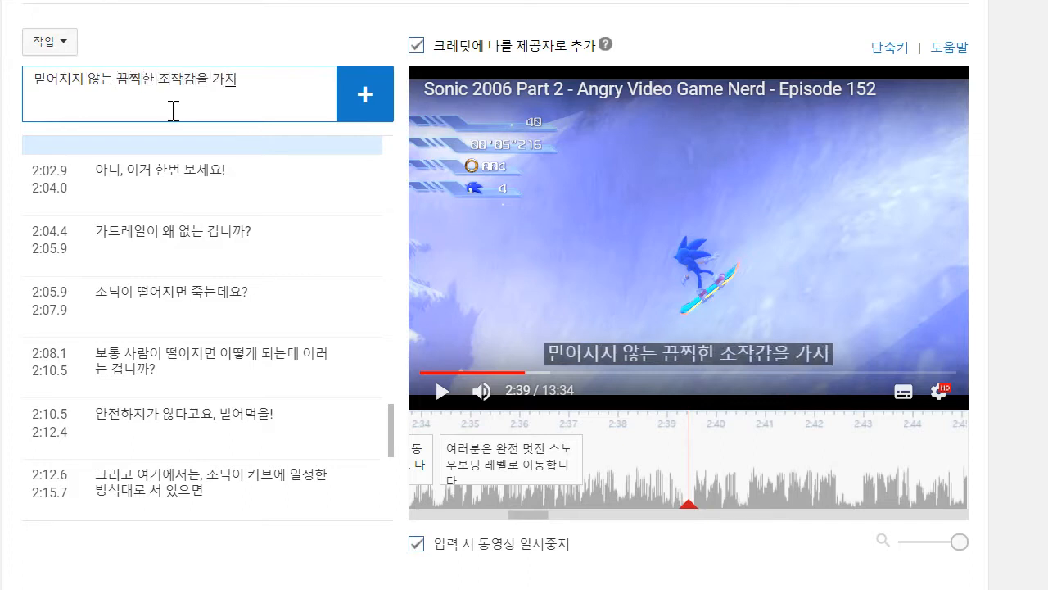
text(고 있죠)
key(Return)
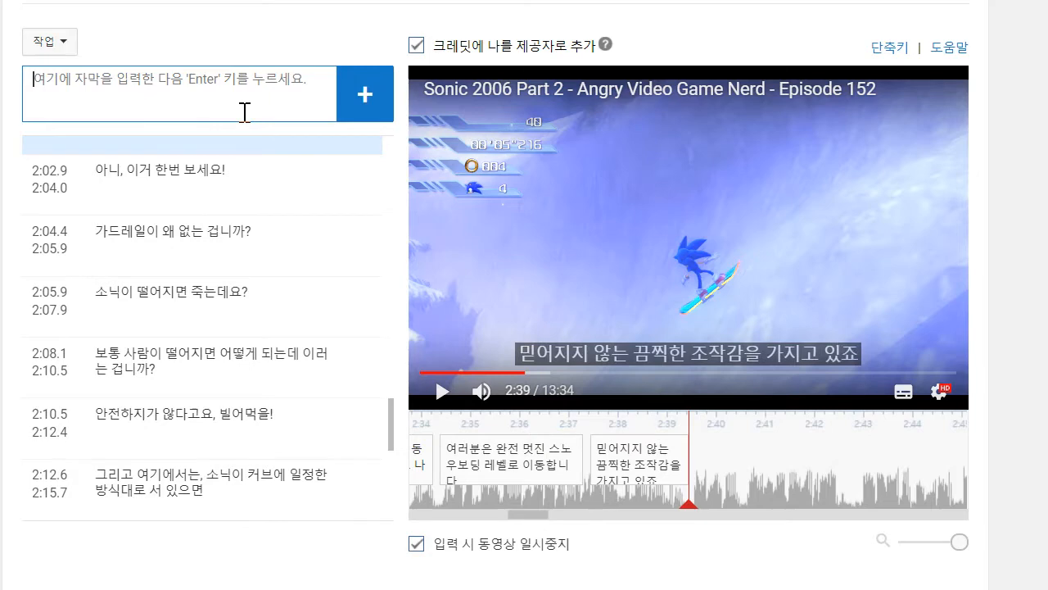
- Play on to about 2:42 and add the two-line caption "스노우보딩 레벨을 구리게 만드는건" / "이 게임에게 맡기시죠!", starting at about 2:39.4
click(519, 255)
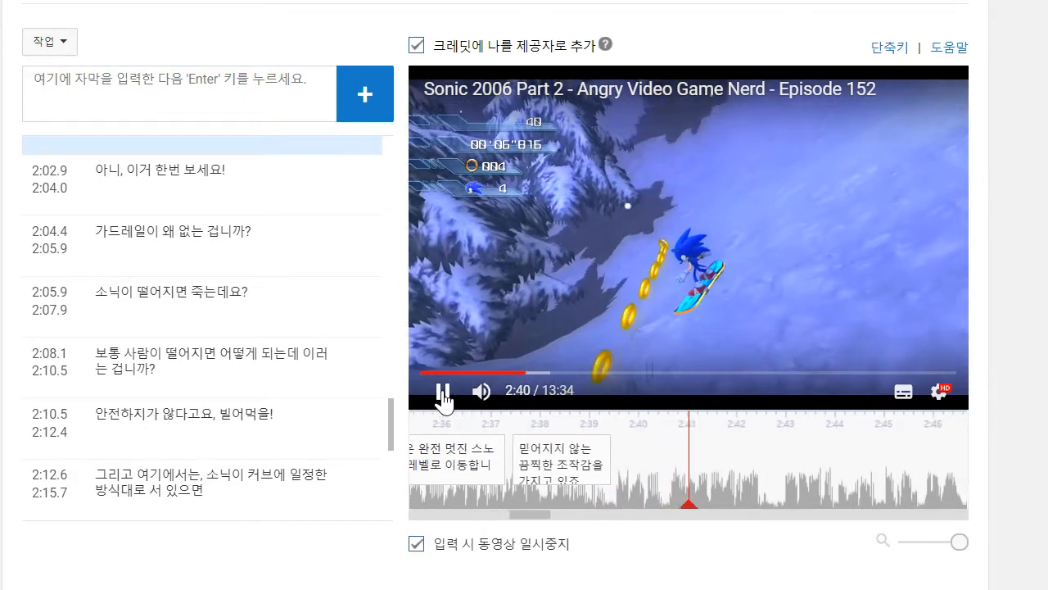
click(443, 397)
click(249, 89)
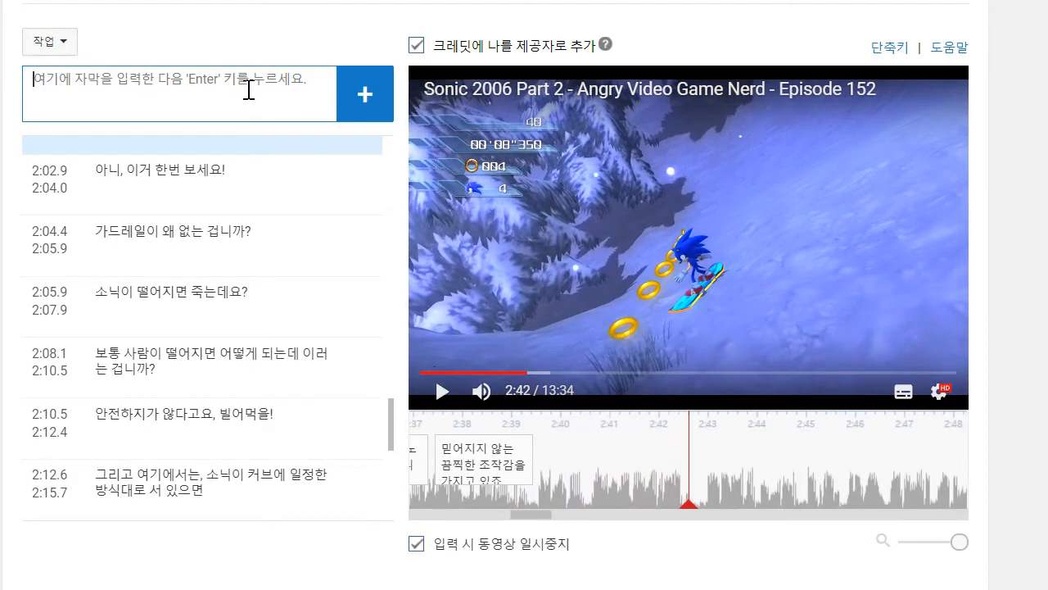
text(ㅅ)
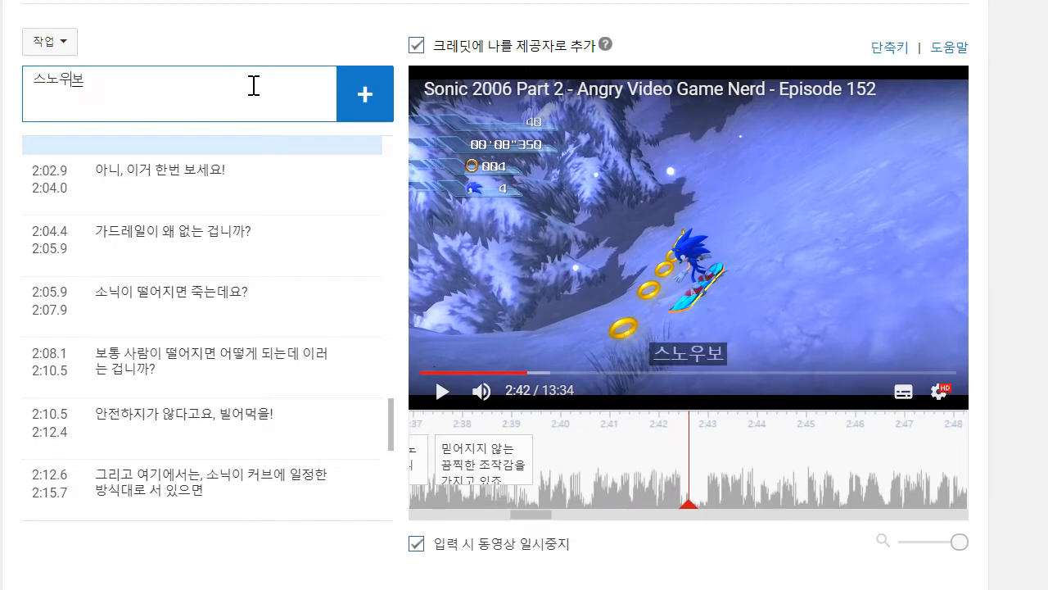
text(노우보딩 레벨을 구리게 만드느)
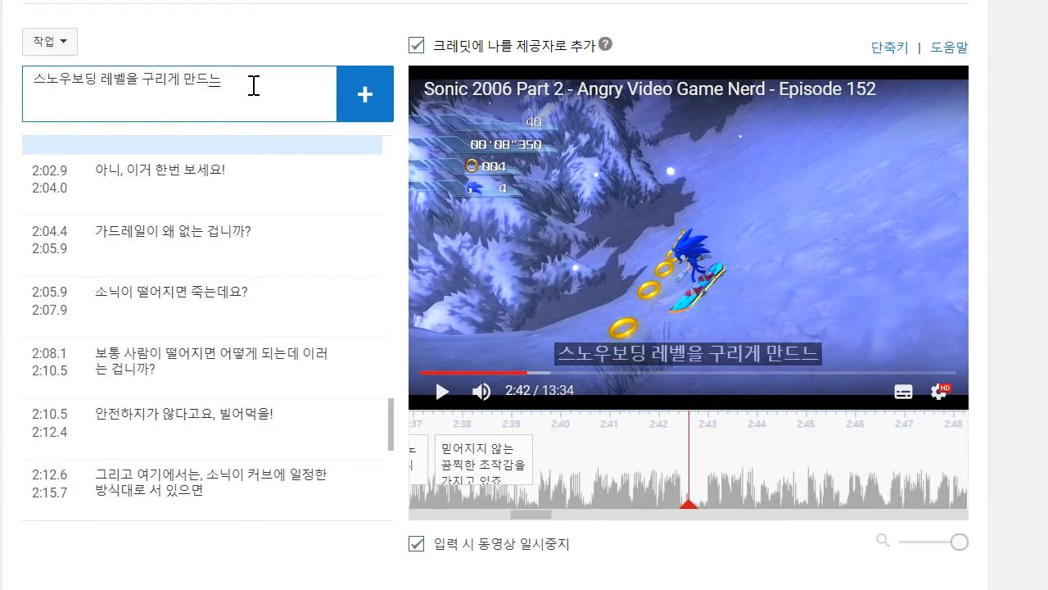
key(BackSpace)
text(는건)
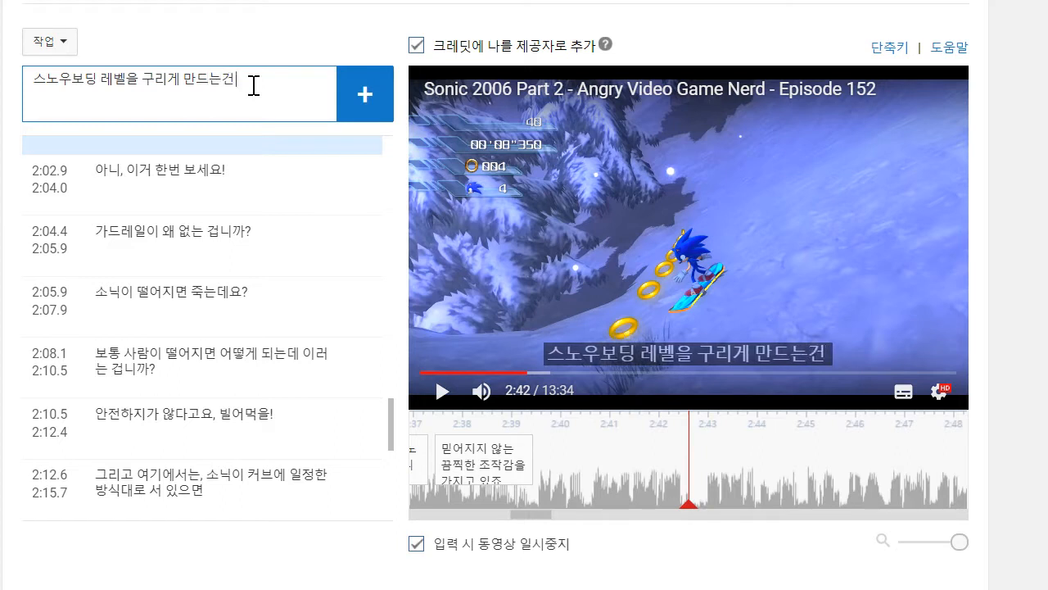
text( 이 게임에게 맡기시죠!)
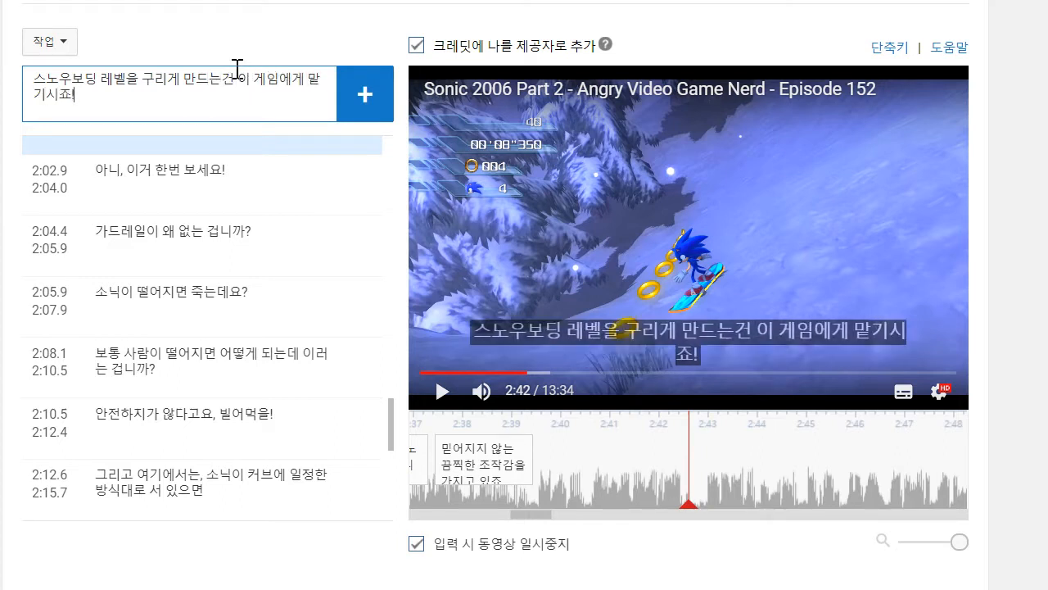
key(shift+Return)
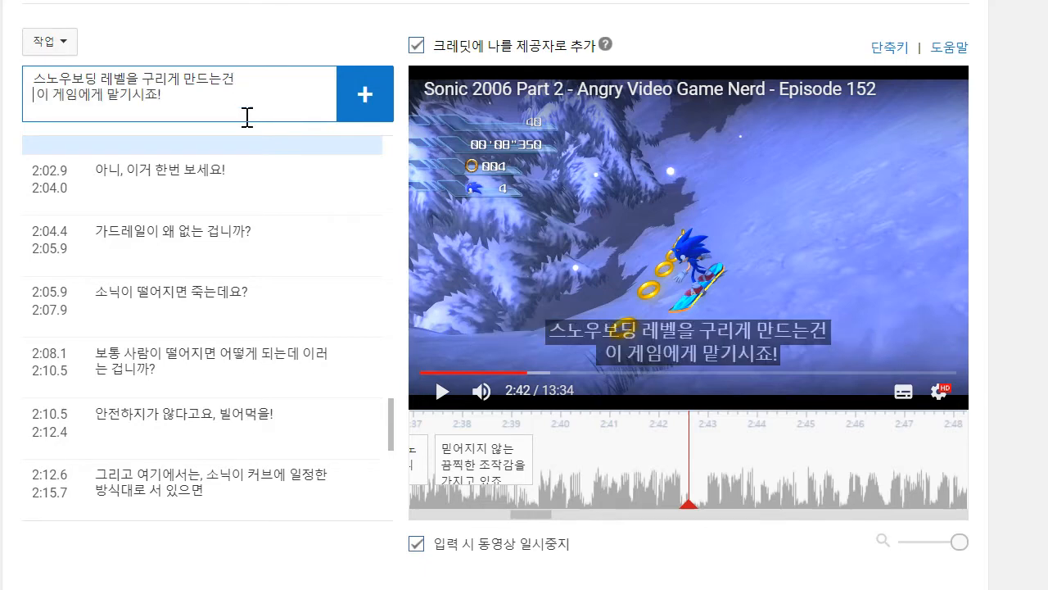
click(365, 94)
drag(707, 492, 550, 466)
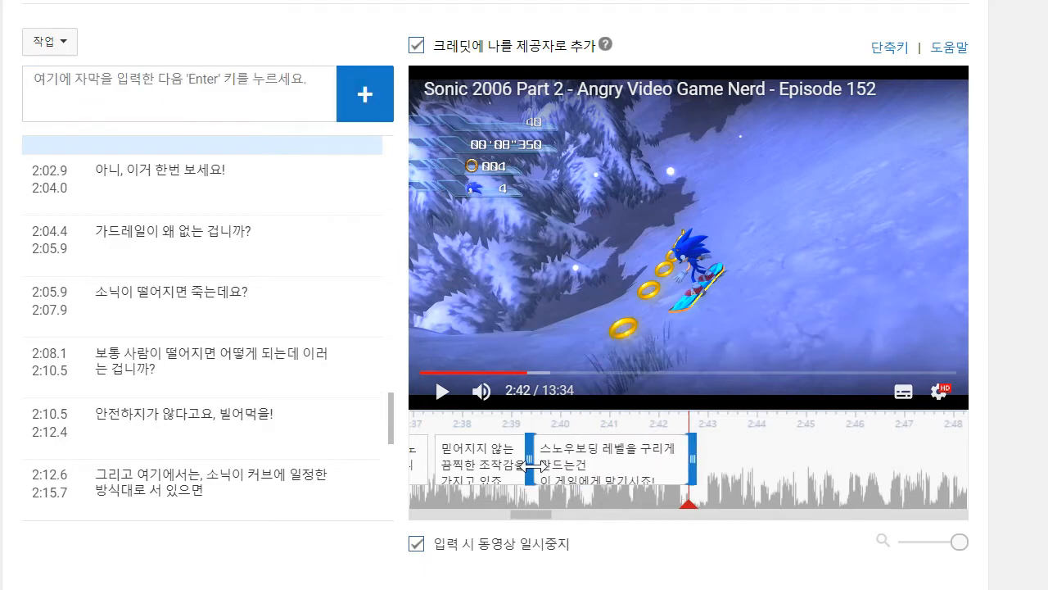
- Play on to about 2:44 and add the caption "이게 나름대로 이 게임의 하이라이트일텐데"
click(441, 391)
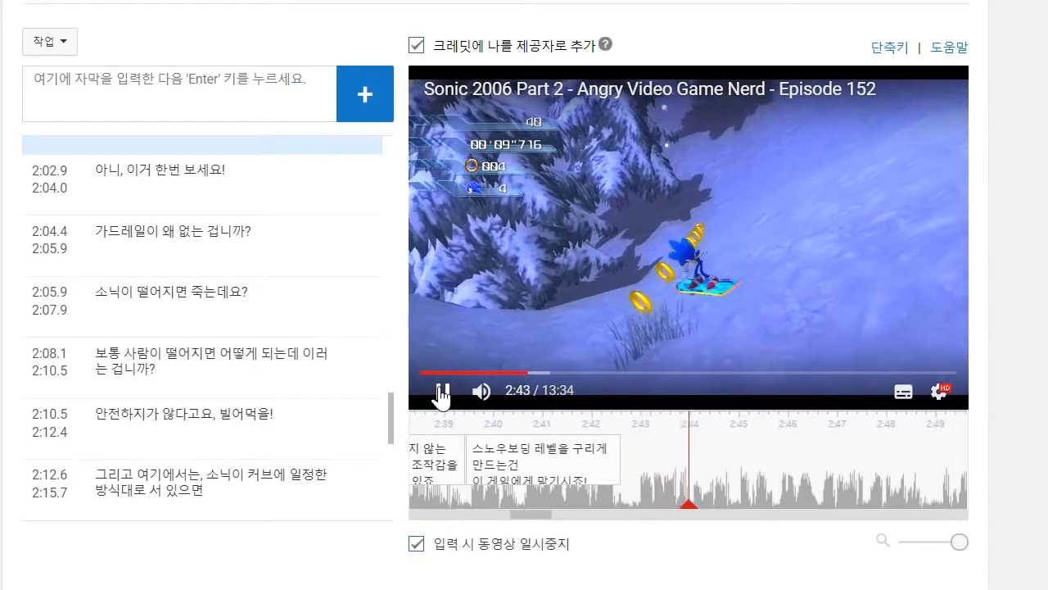
click(440, 391)
click(247, 103)
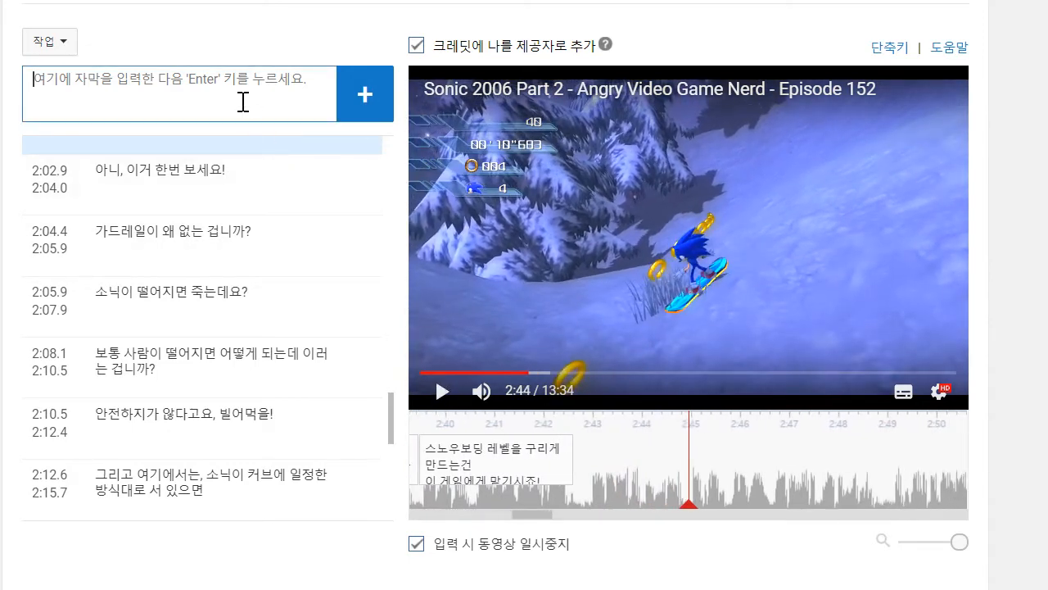
text(익게 나름대로 이 게임ㅇ의 하이라이트일텐데)
key(Return)
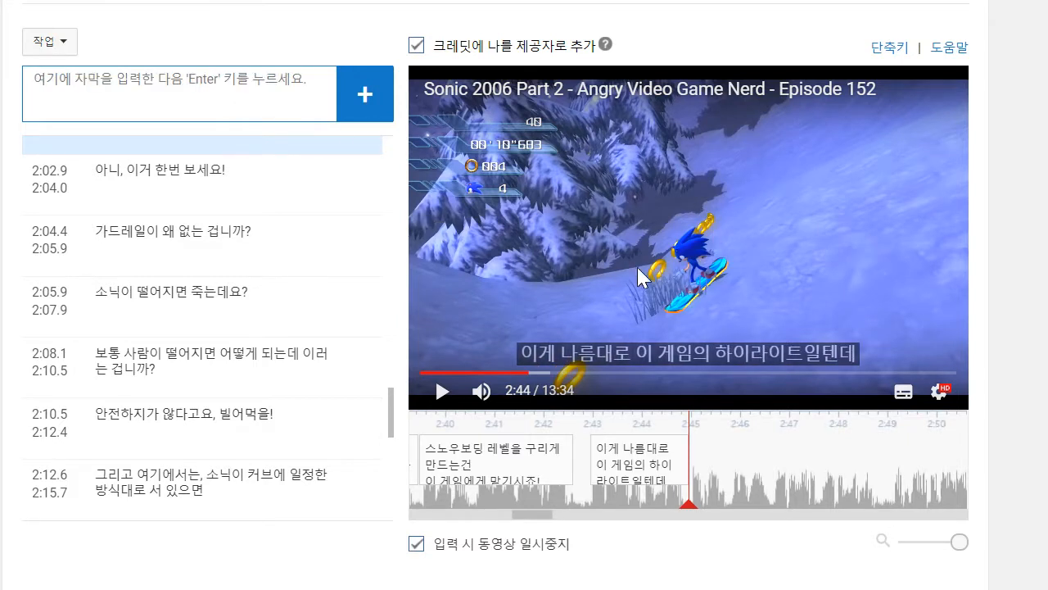
- Listen to the speech following the newest caption, returning to that caption and replaying from 2:42.9 to about 2:48
click(435, 393)
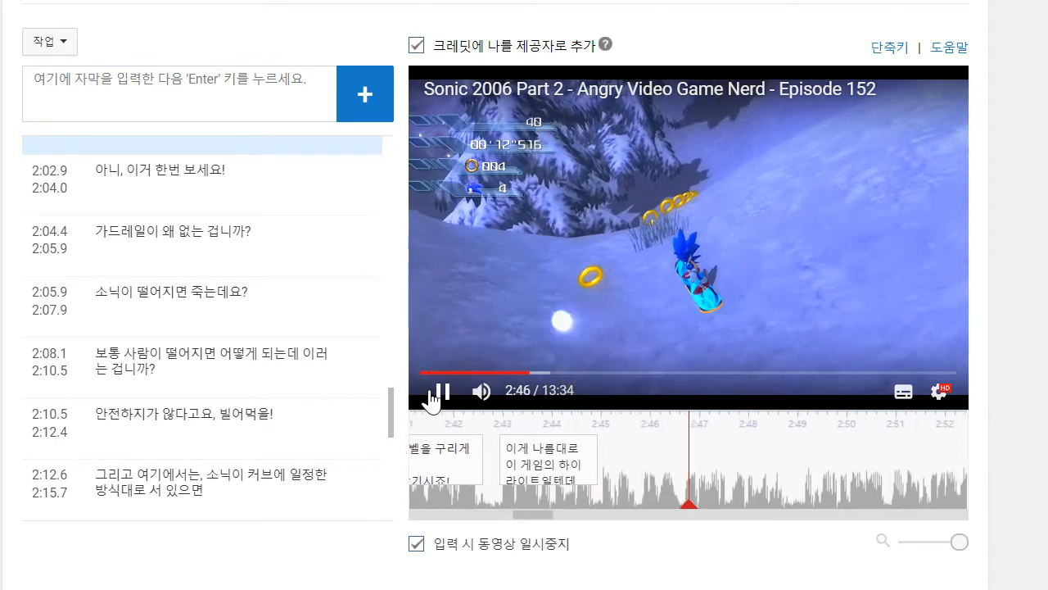
click(439, 392)
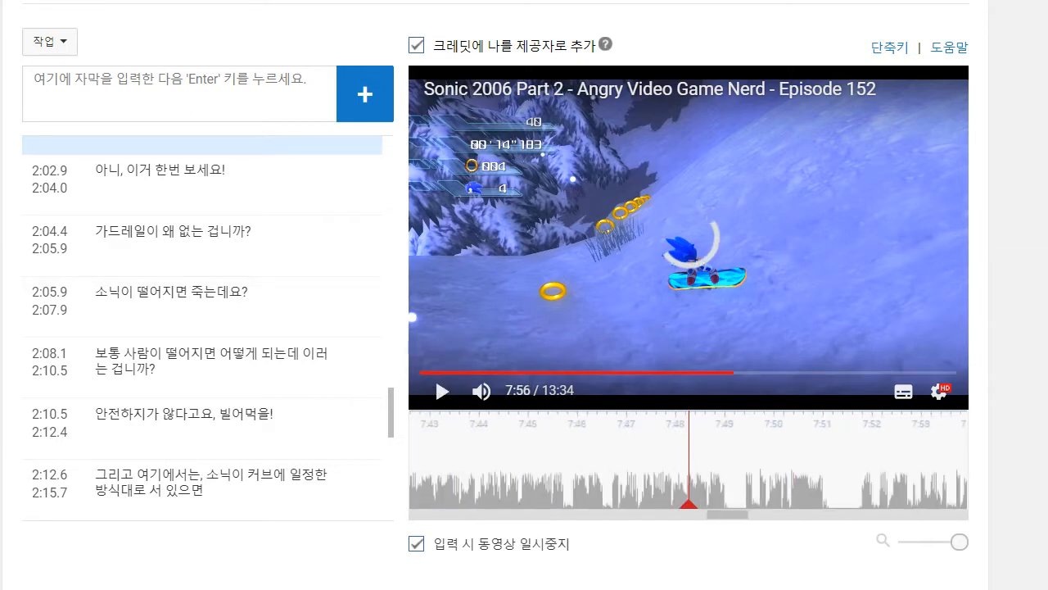
scroll(245, 394, down, 5)
click(218, 492)
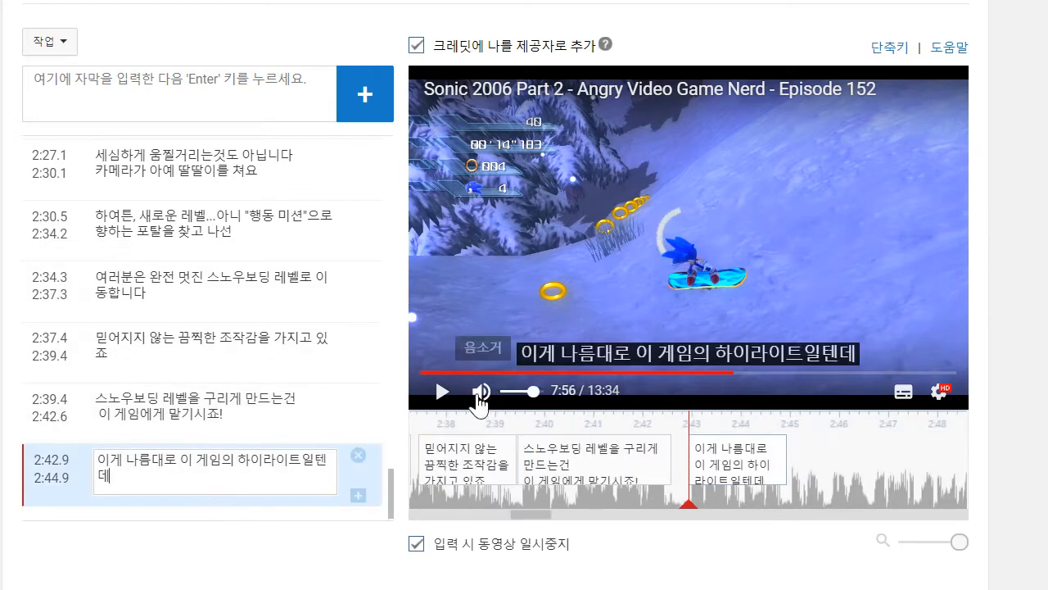
click(432, 391)
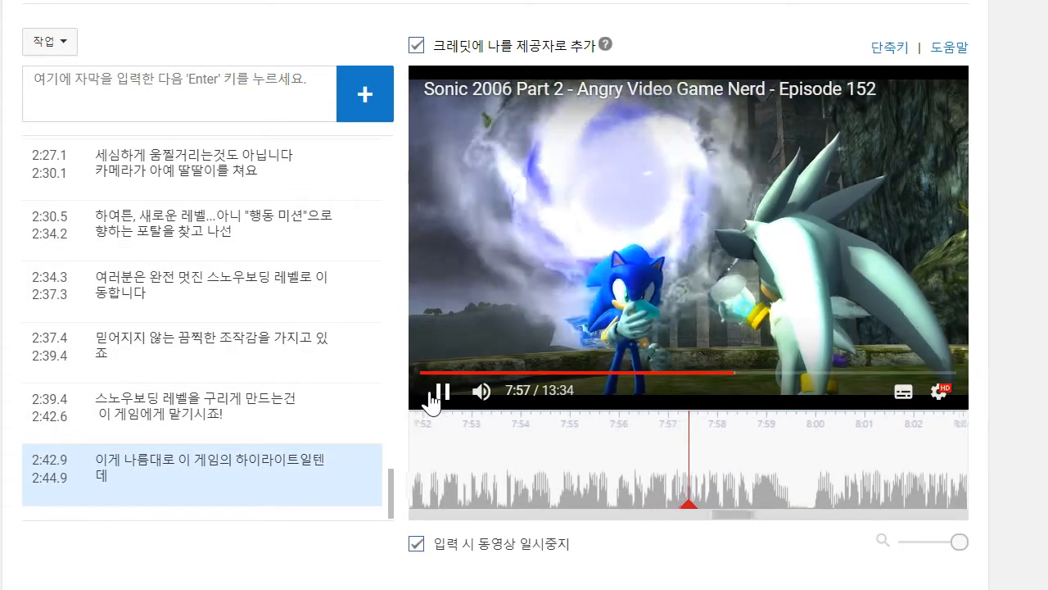
click(207, 479)
click(431, 391)
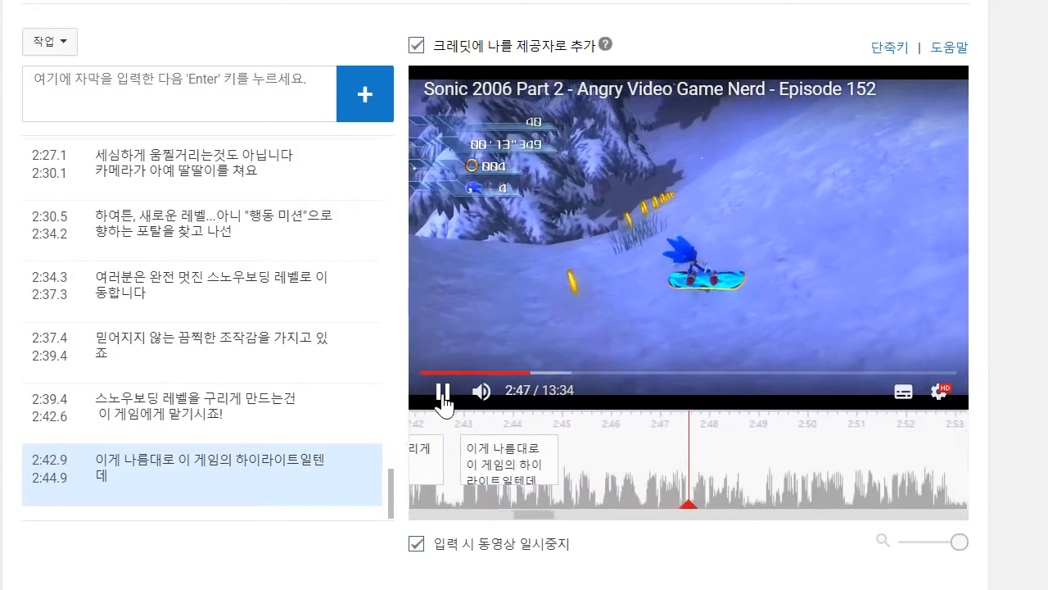
click(442, 395)
- Draft the next caption's opening as "당연하게도 따듯하고"
click(252, 112)
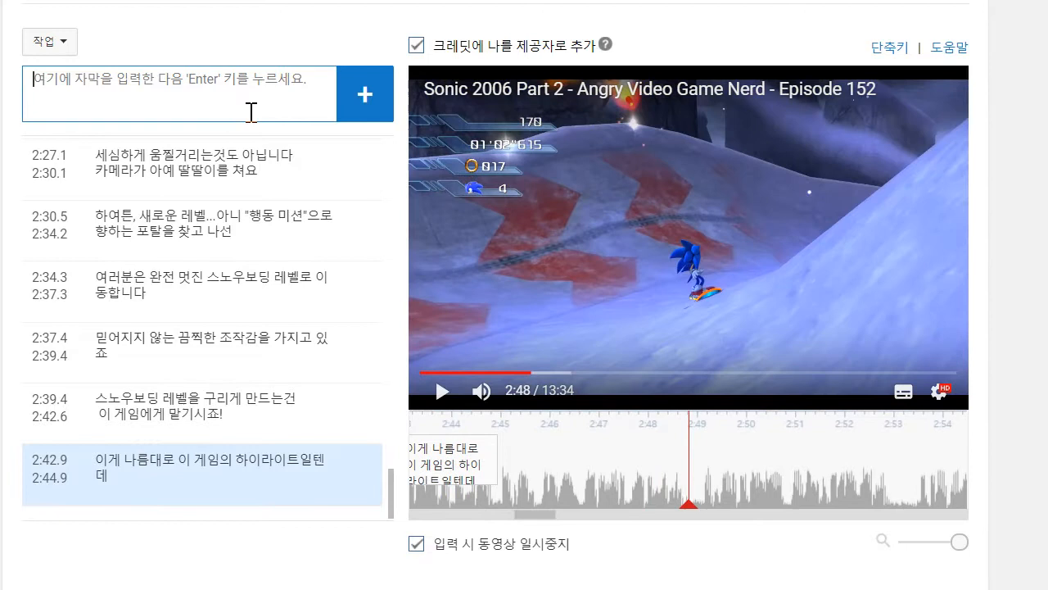
text(달)
key(BackSpace)
text(연하게도)
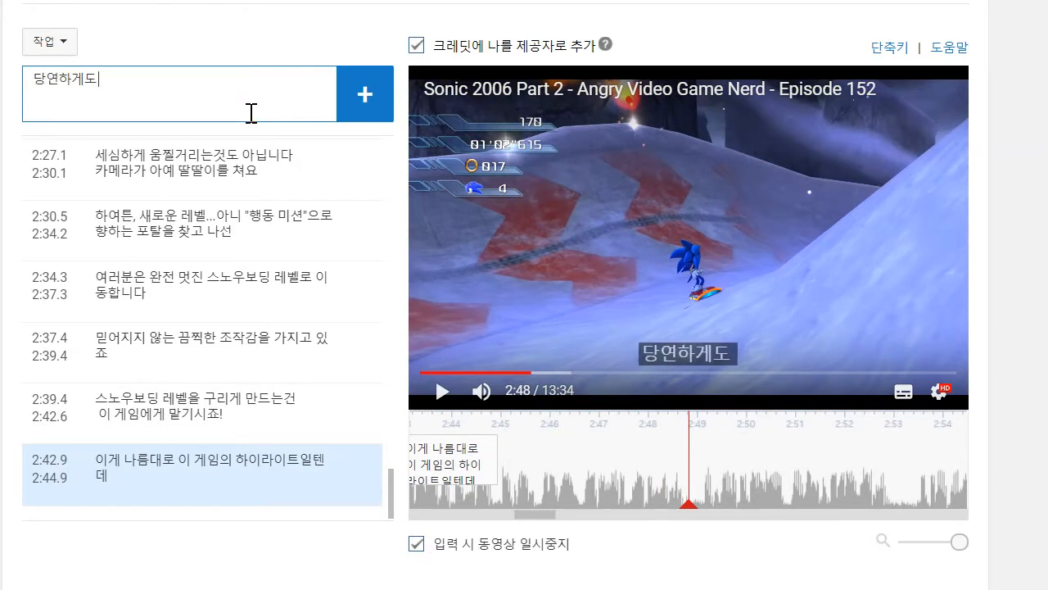
text( 따드하고)
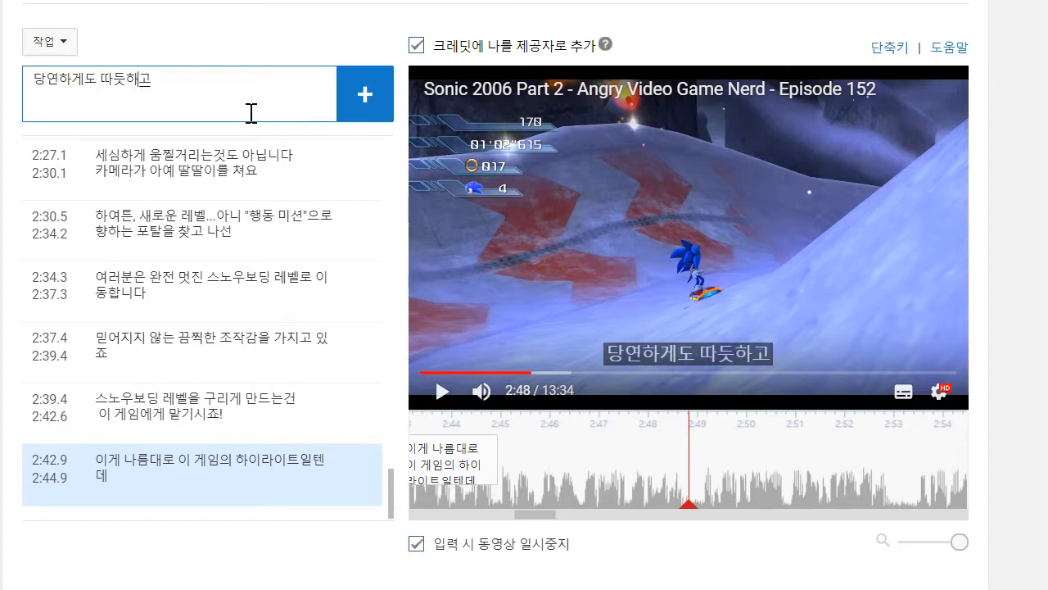
- Replay from about 2:45 to 2:47 and correct, complete and add the caption as "당연하게도 따뜻하고 걸쭉한 초콜릿 똥 쉐이크입니다"
click(503, 477)
click(440, 396)
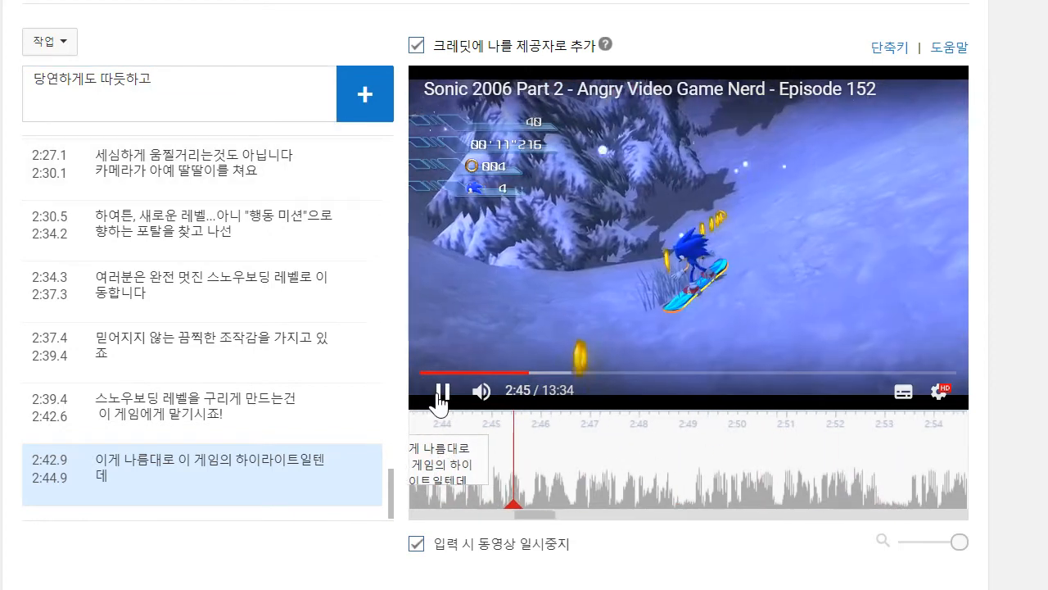
click(186, 72)
key(BackSpace)
key(BackSpace)
key(BackSpace)
text(뜨사고)
key(BackSpace)
key(BackSpace)
key(BackSpace)
key(BackSpace)
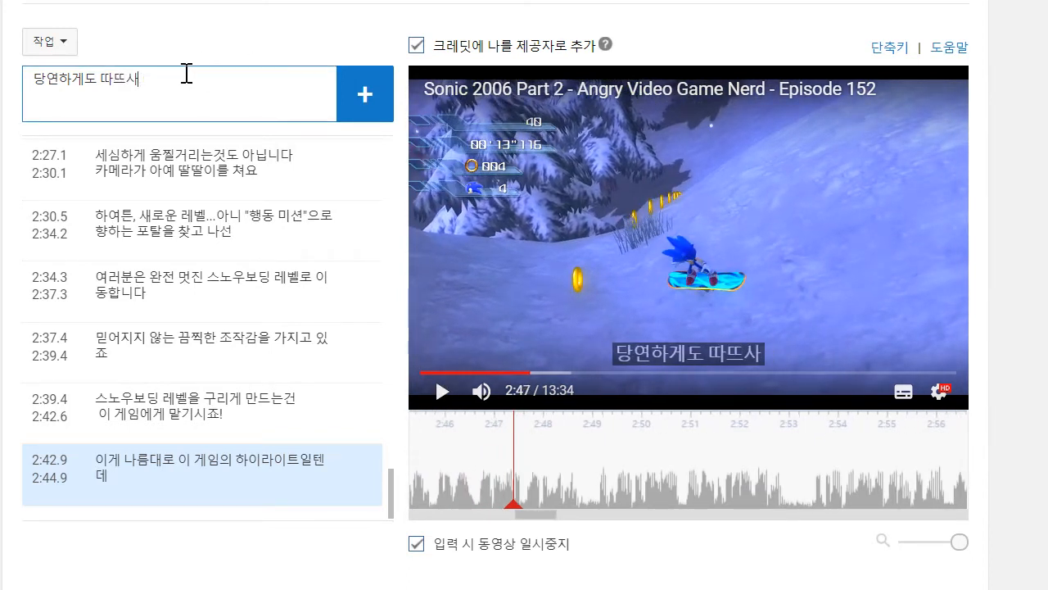
text(뜻하고)
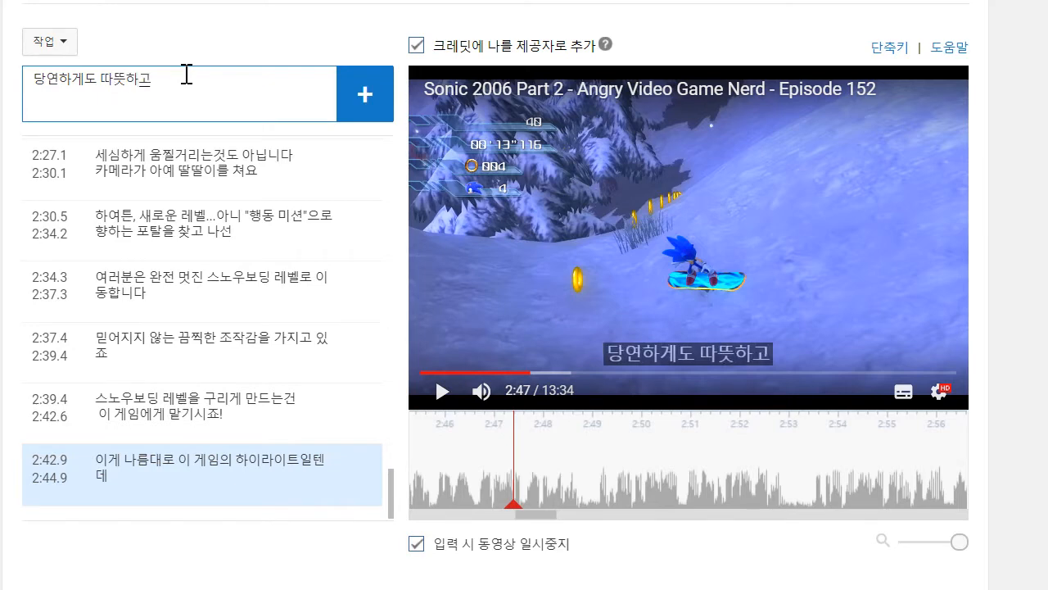
scroll(516, 197, down, 1)
key(Return)
- Play on to about 2:50 and add the caption "한 반쯤은 어디 가지도 못하겠는데다가"
click(444, 398)
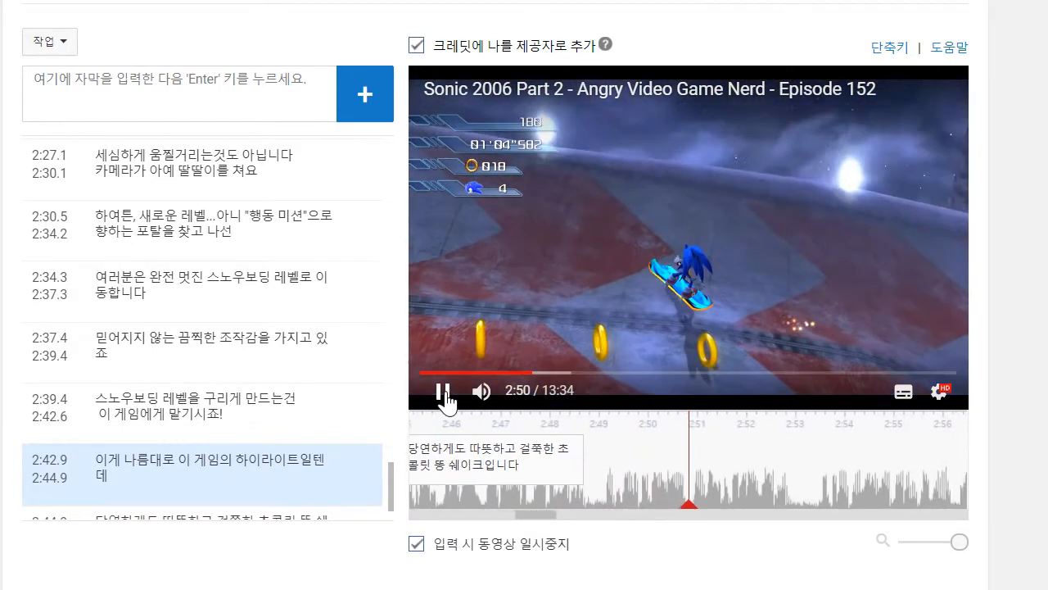
click(445, 397)
click(144, 65)
text(한 반)
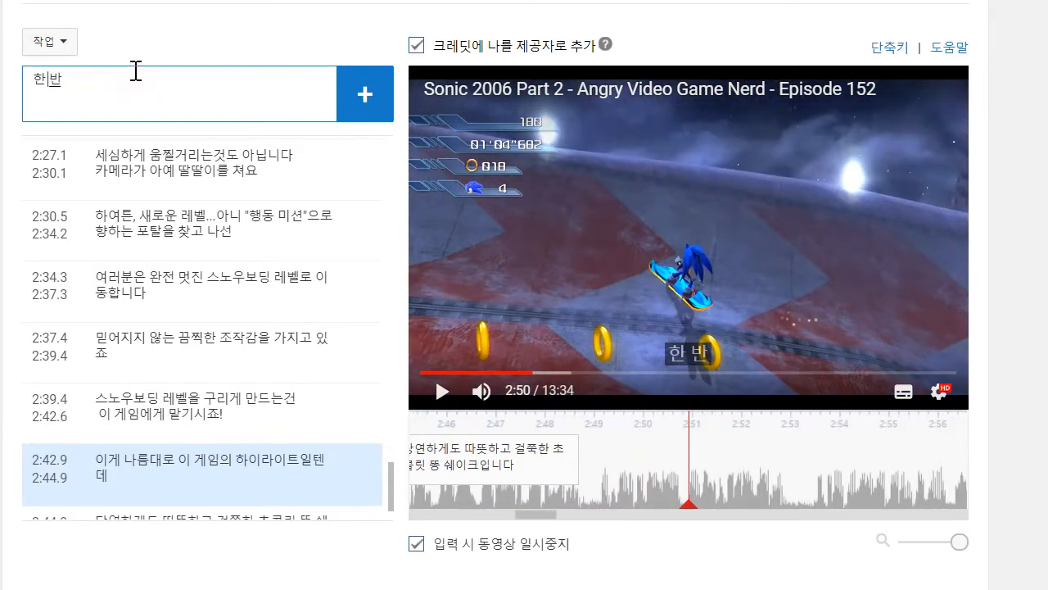
text(쯤은 어디 가)
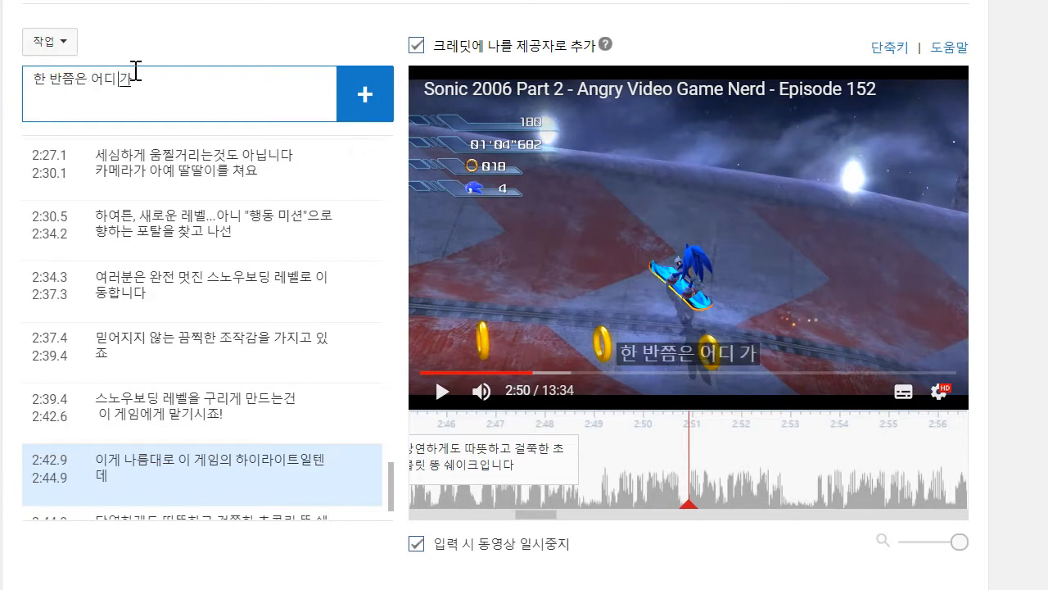
text(지도 모)
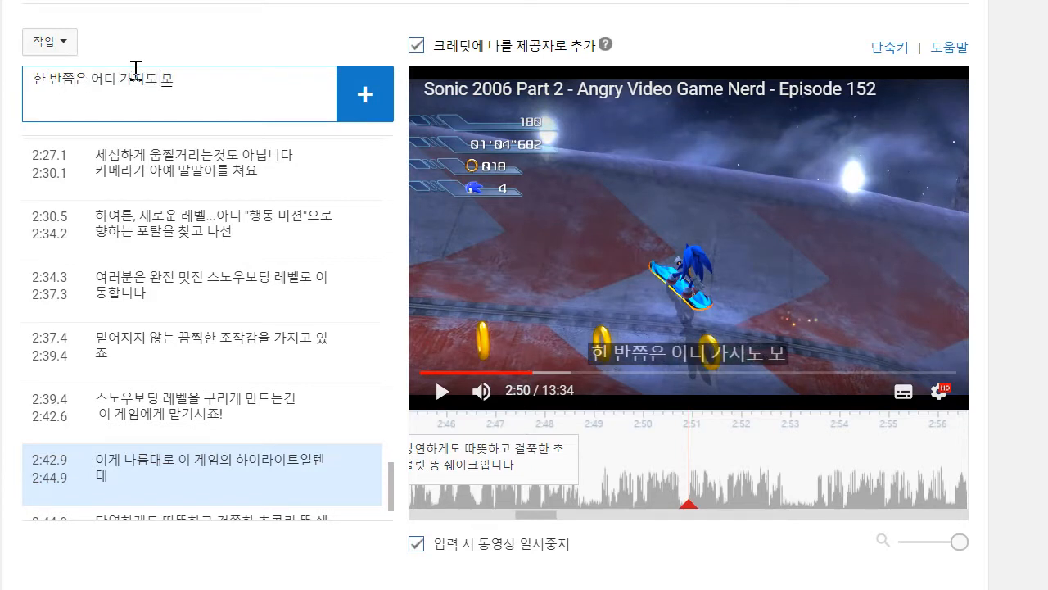
text(사하)
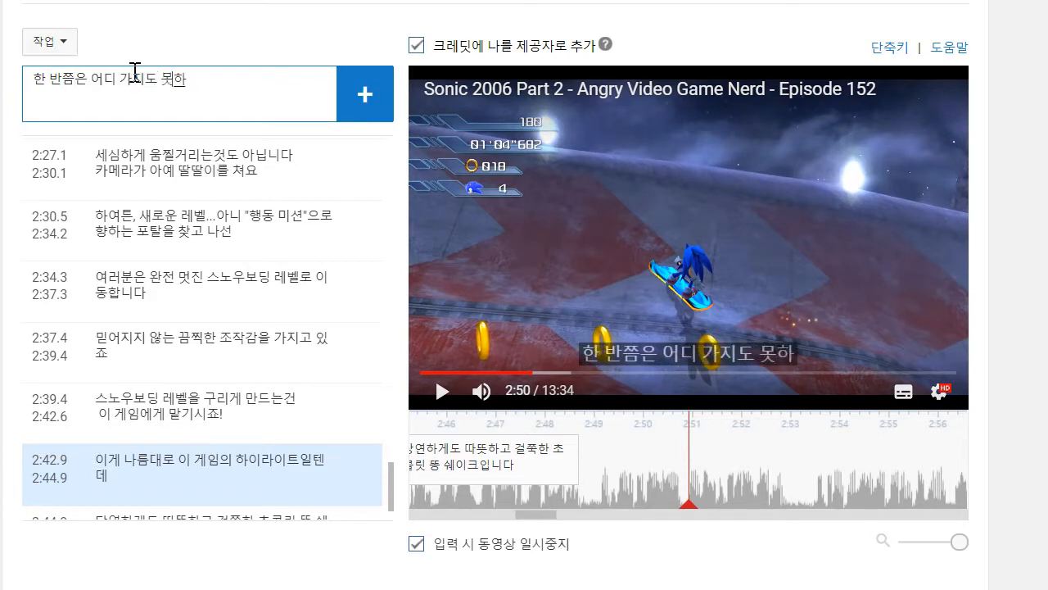
text(겠는ㄷ데다가)
key(Return)
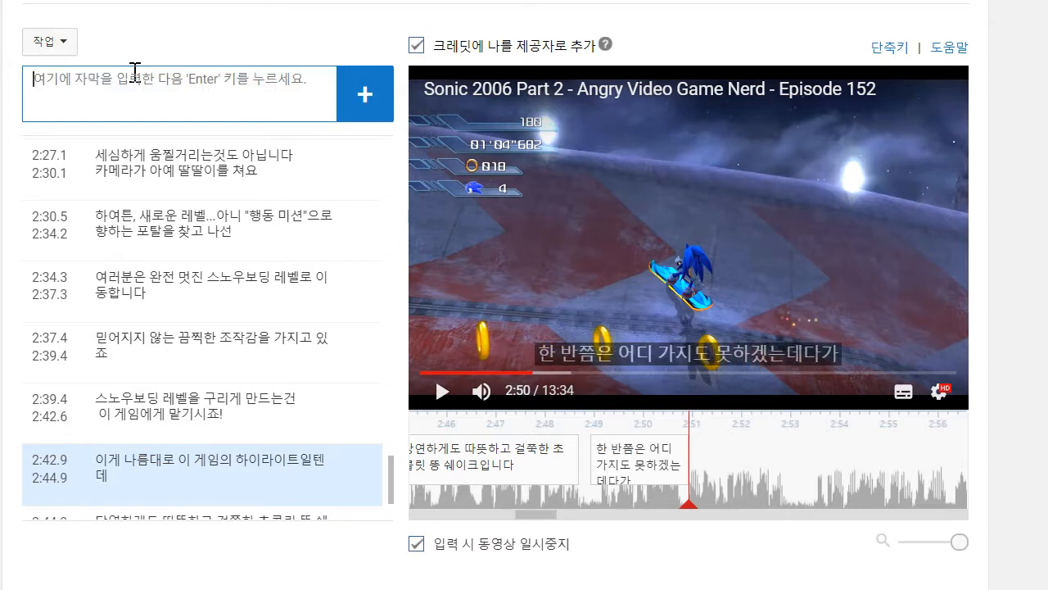
- Play on to about 2:52 and add the caption "아니면 아예 반대쪽으로 가 버린다고요"
click(514, 249)
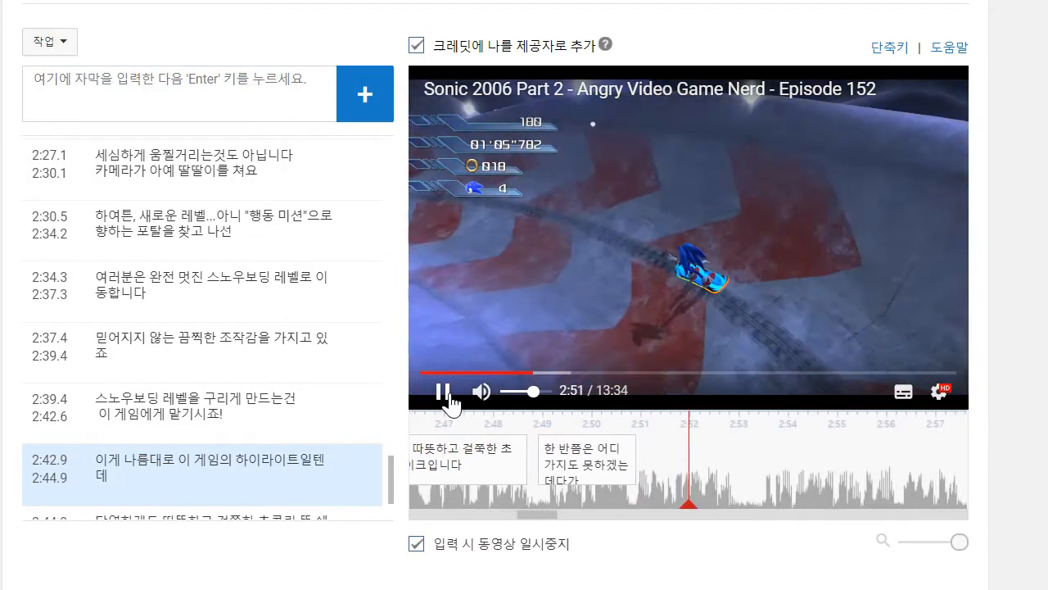
click(270, 90)
text(아니면 아예 반대)
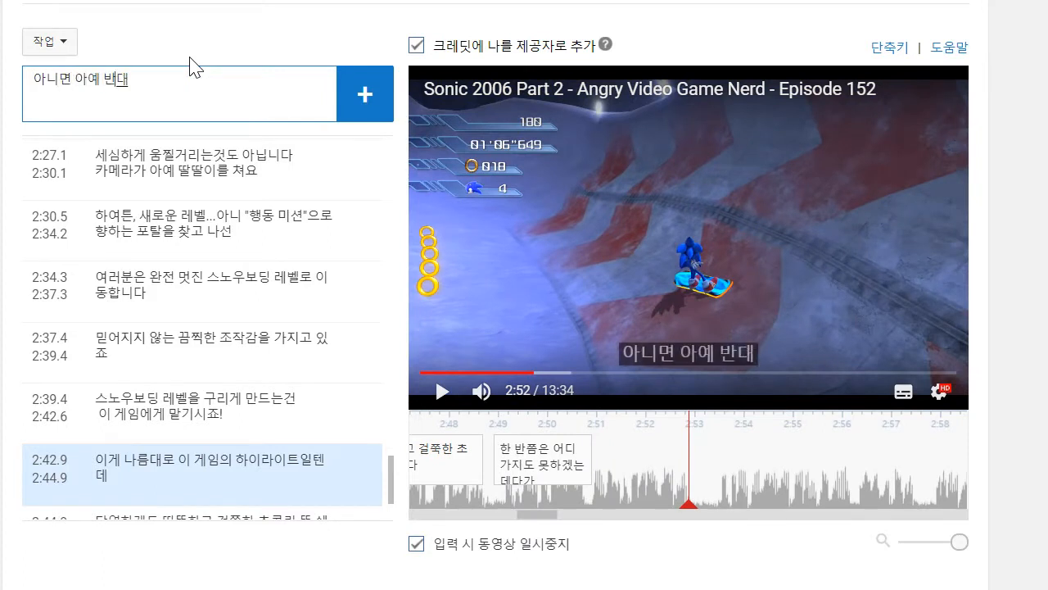
text(쪼긍로)
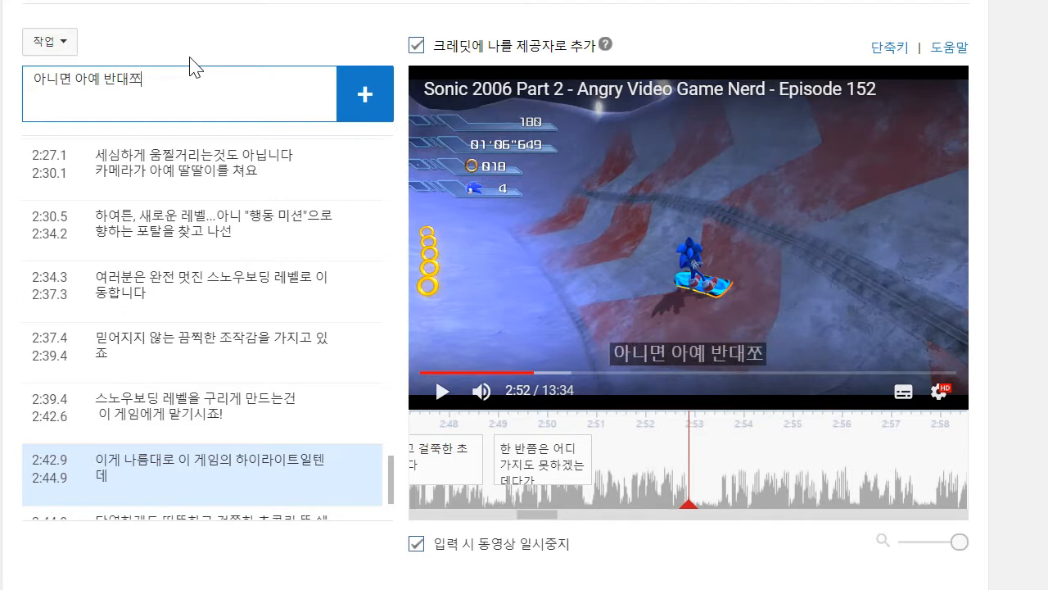
text(로 가 버린다고요)
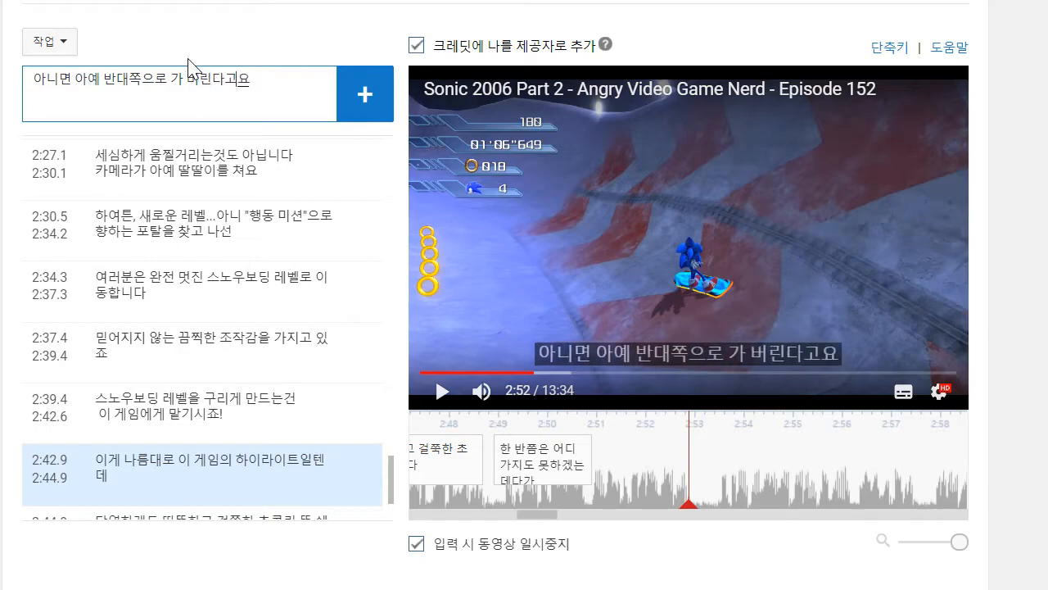
key(Return)
- Play on to about 2:56 and draft the next caption's opening as '"행동 미션"을 깨고 나면 닥터 로보트'
click(603, 304)
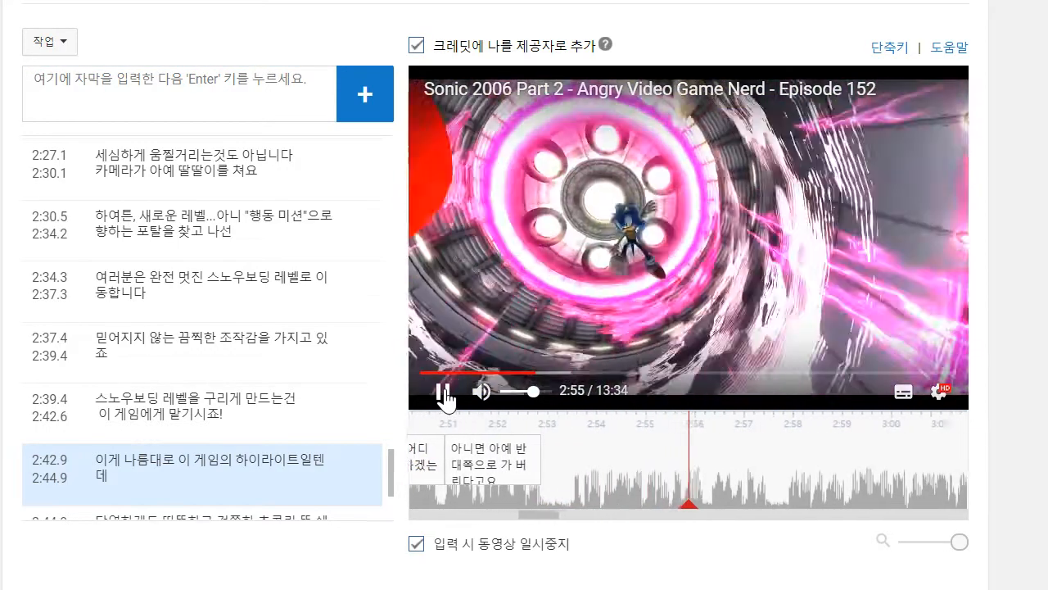
click(183, 80)
text("행동 미션"을)
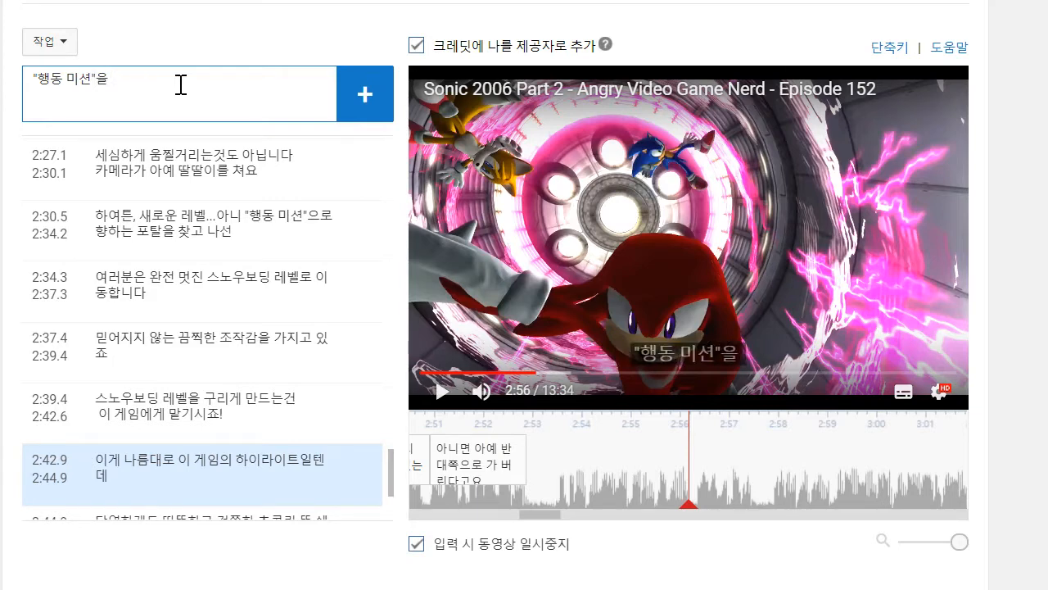
text(깨고 나면)
text( "애트)
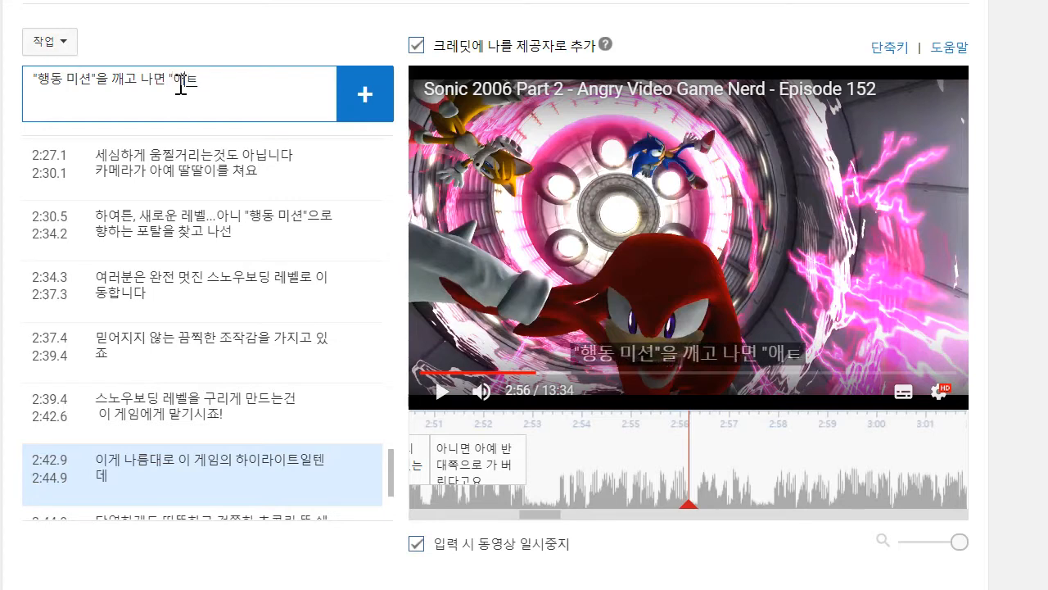
key(BackSpace)
key(BackSpace)
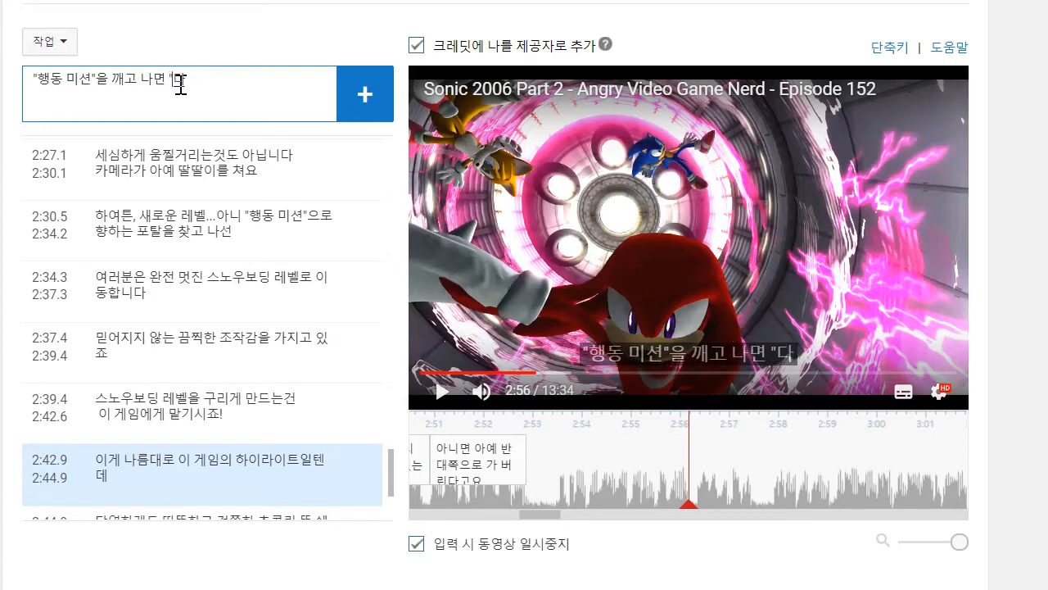
key(BackSpace)
key(BackSpace)
text(닥)
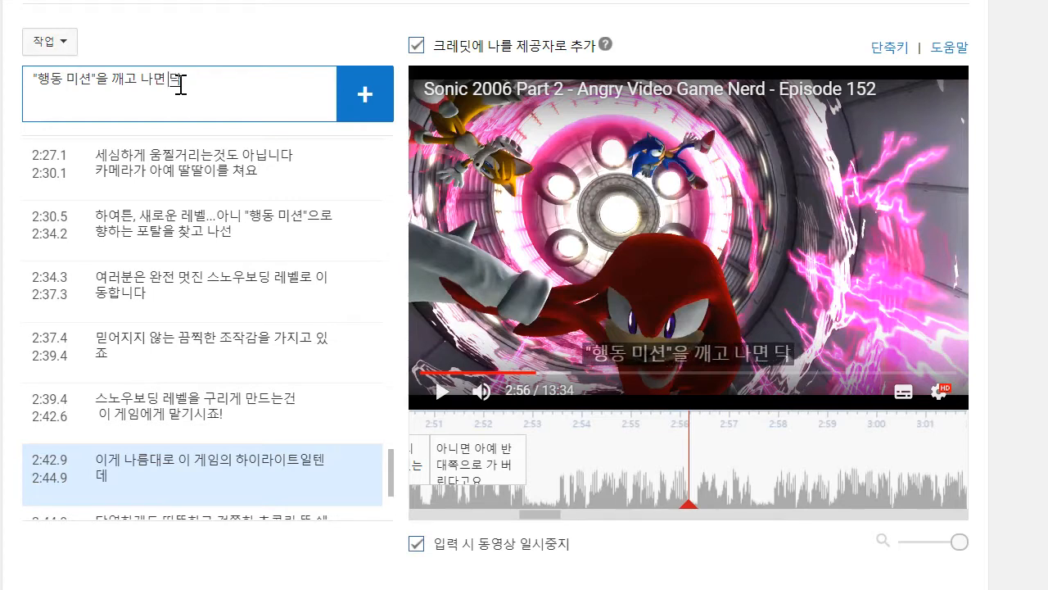
text(터 로보트...아니)
- Complete and add the caption with 'ㄴ...아니 "에그맨"이' and move its start earlier to about 2:53.5
key(BackSpace)
key(BackSpace)
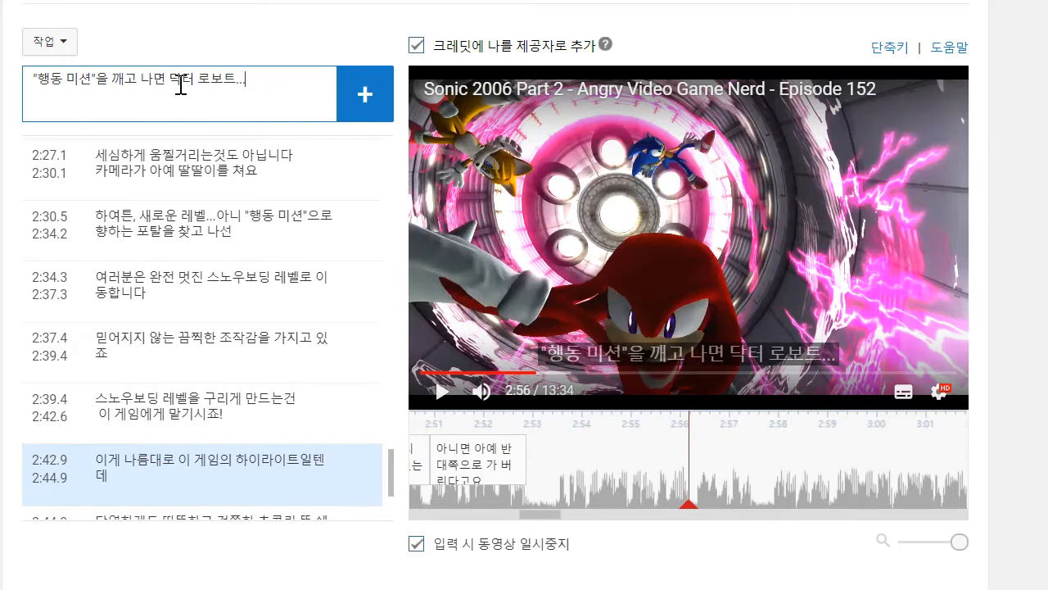
text(ㄴ...아니)
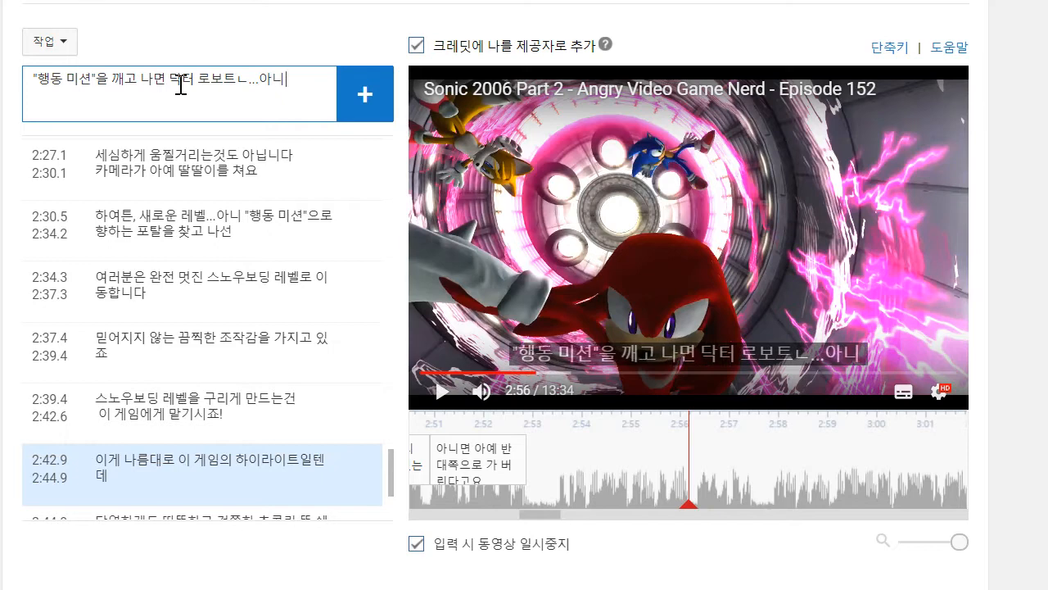
text( "에그맨"이)
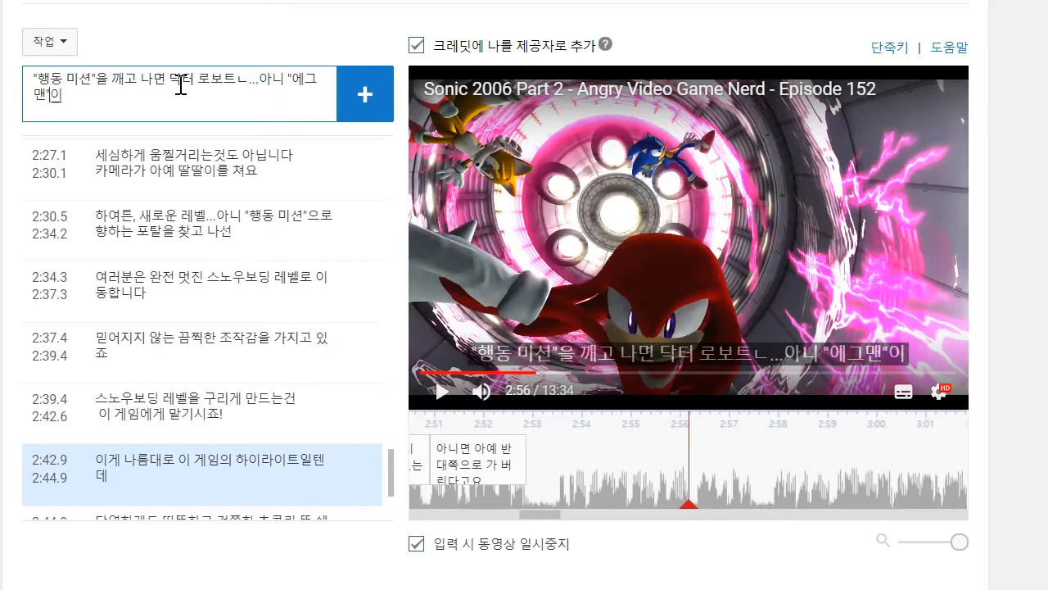
key(Return)
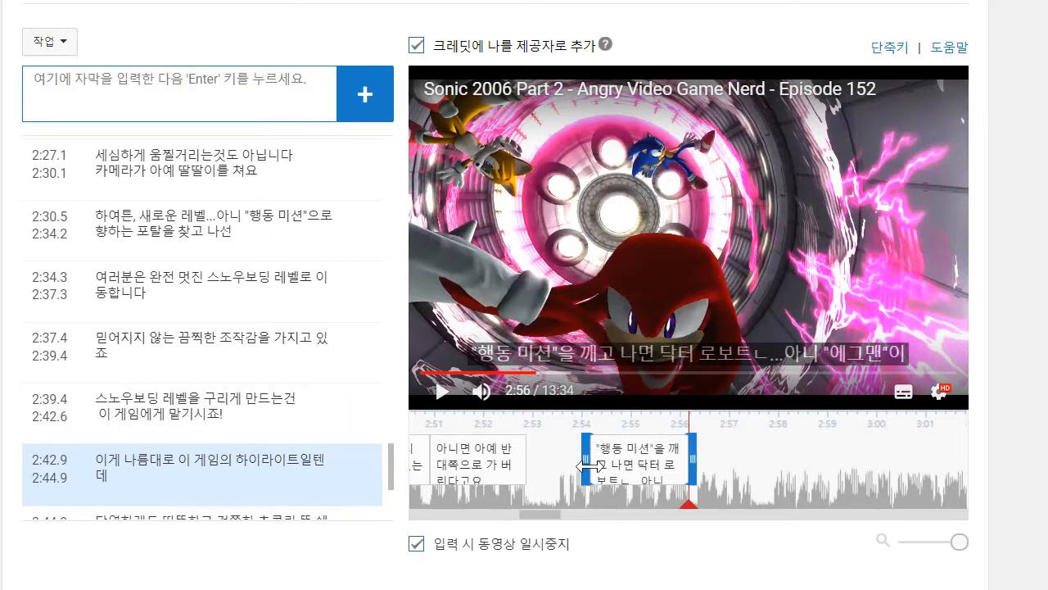
drag(590, 466, 555, 466)
- Play on to about 2:57 and add the caption "여러분을 미래로 보내버립니다"
click(441, 392)
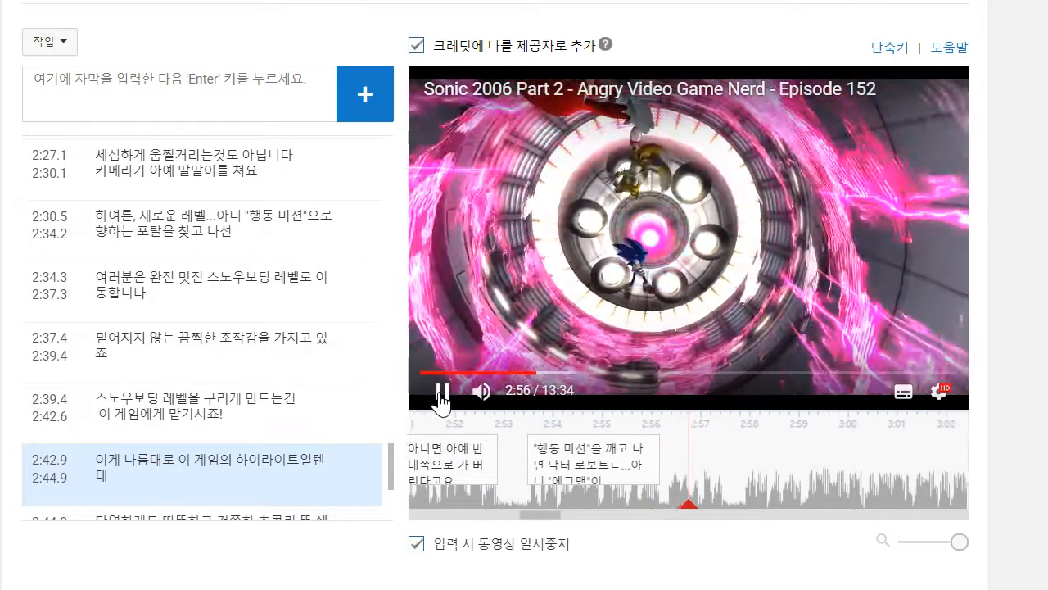
click(224, 93)
text(열)
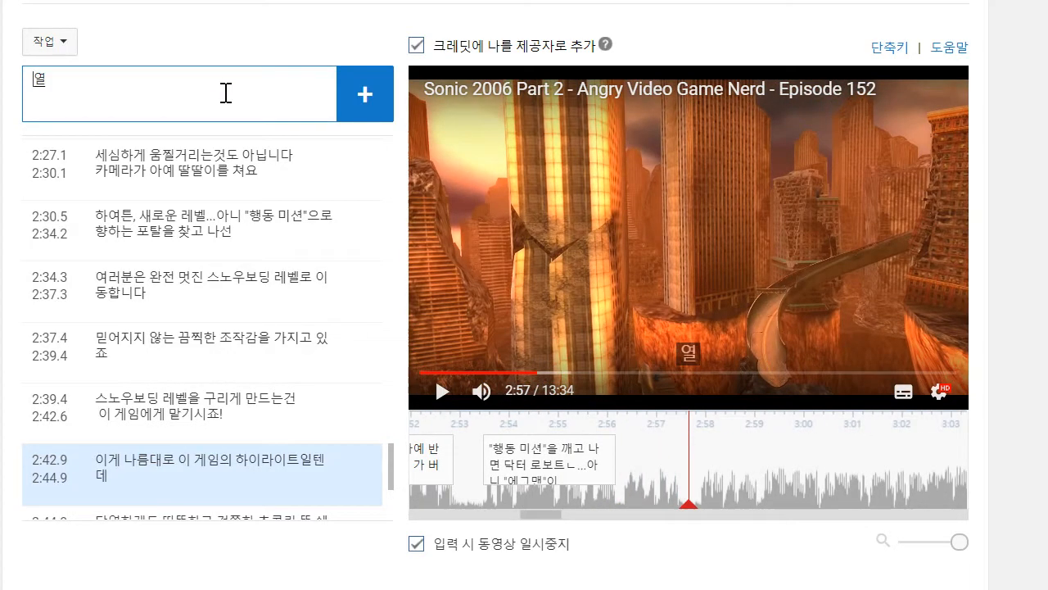
text(분을 미래로 보내버립니다)
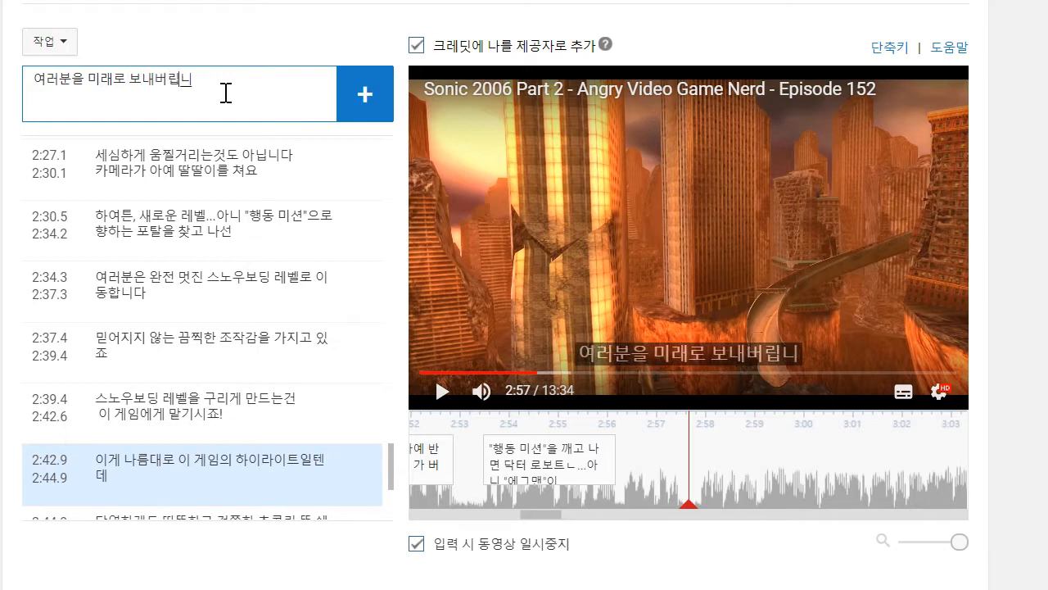
key(Return)
- Play on to about 3:02 and draft the next caption as '컷씬을 보고 나면 "섀도우 더 헤지호그"가 여러분이 1999년'
click(443, 390)
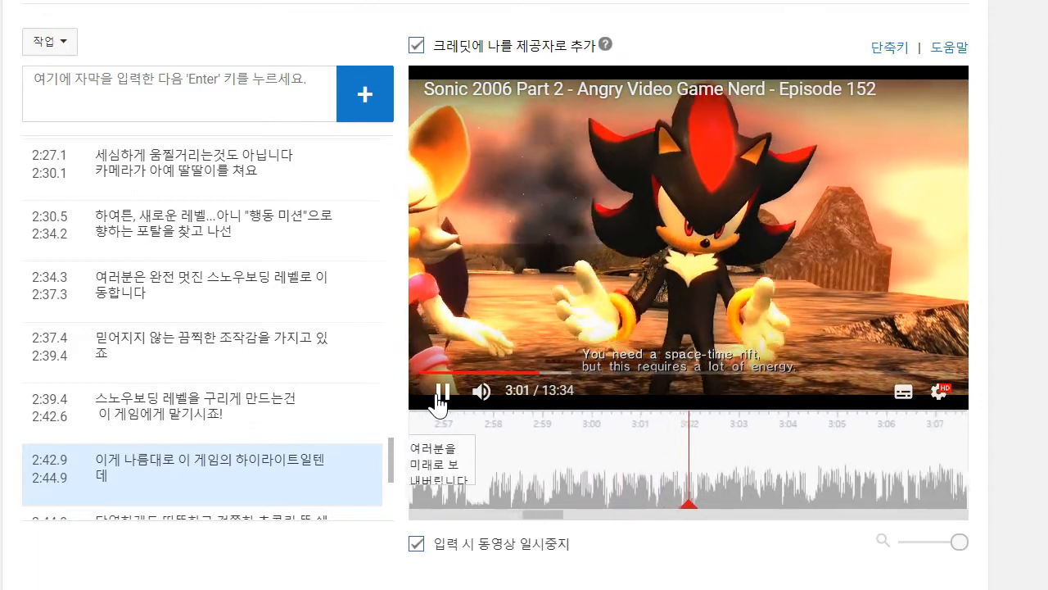
click(236, 93)
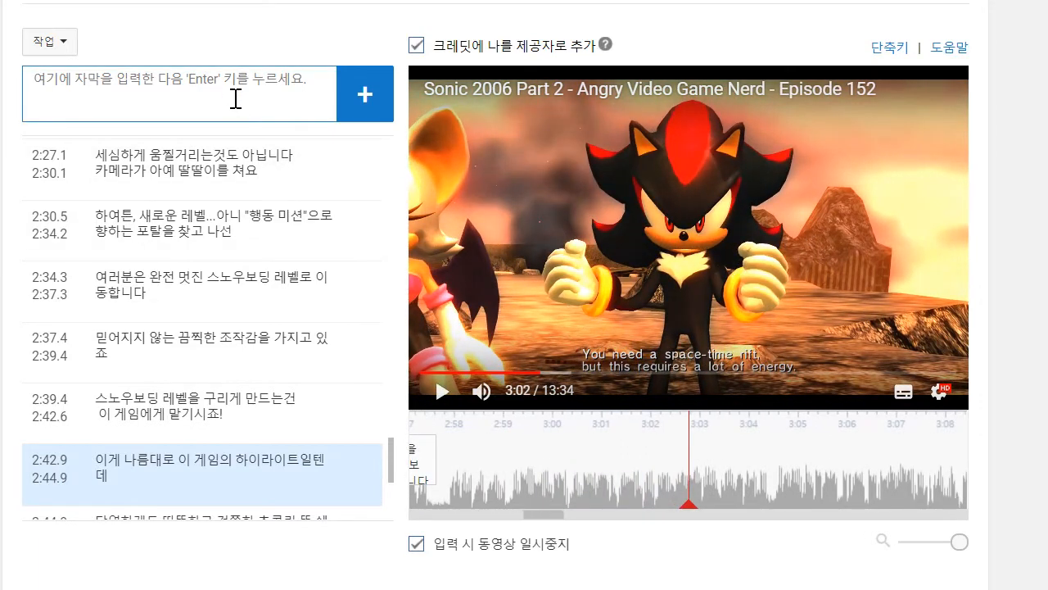
text(ㅋ)
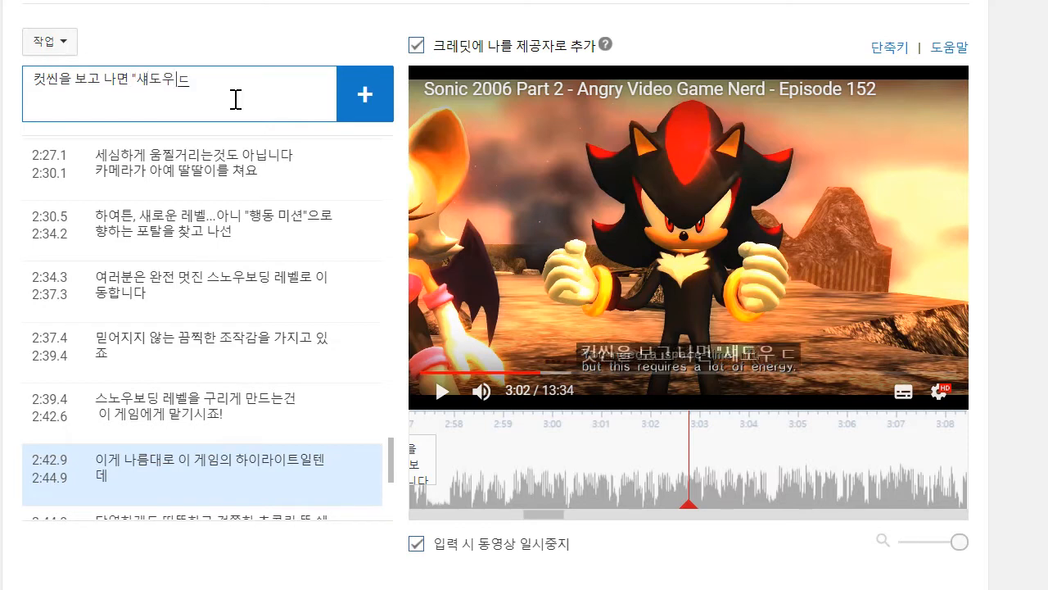
text(헤지호그)
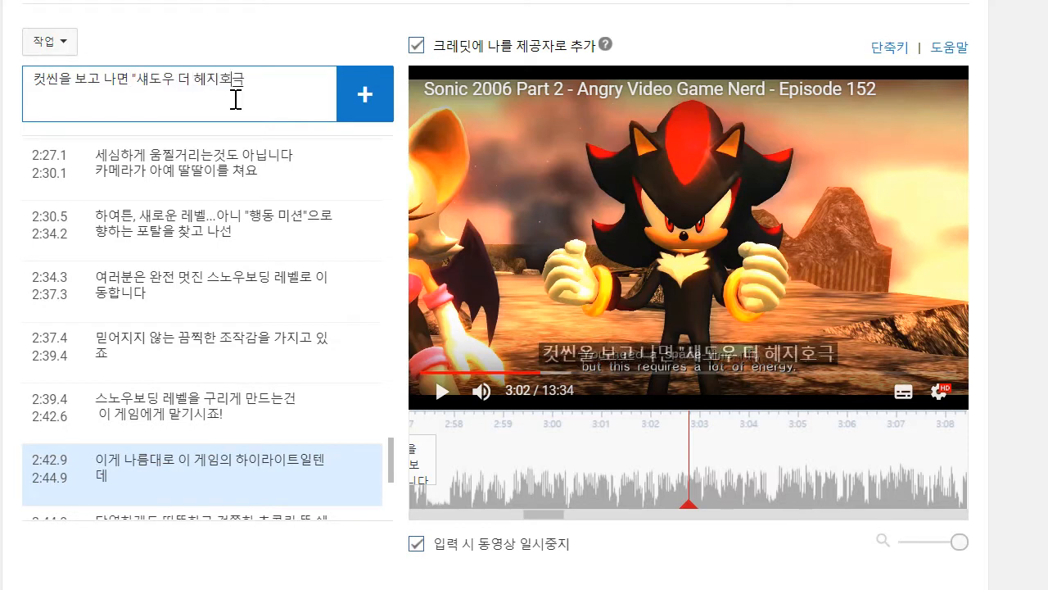
text("가 여러분이)
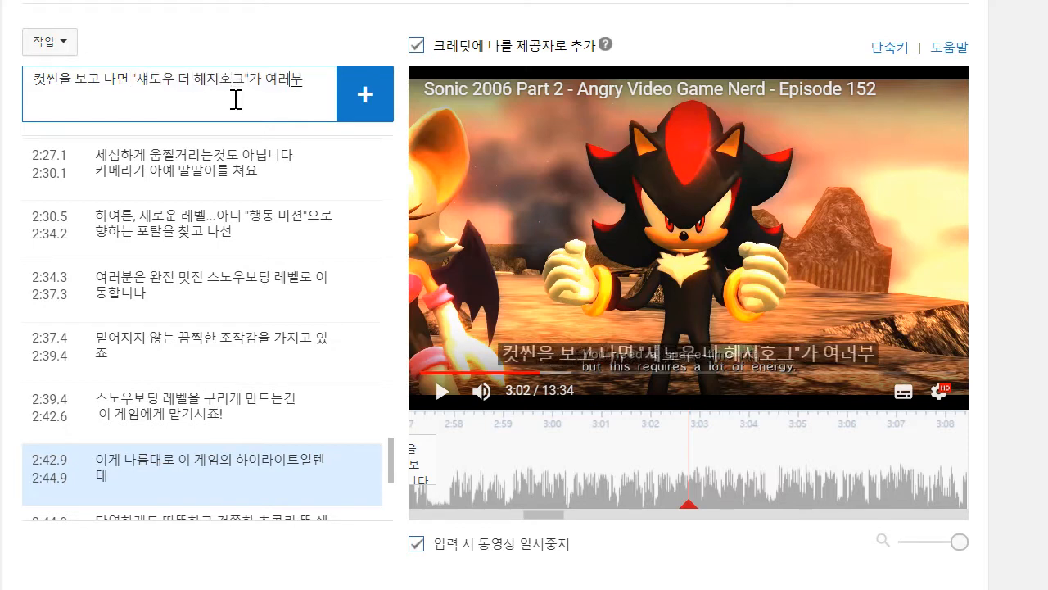
text( 1999)
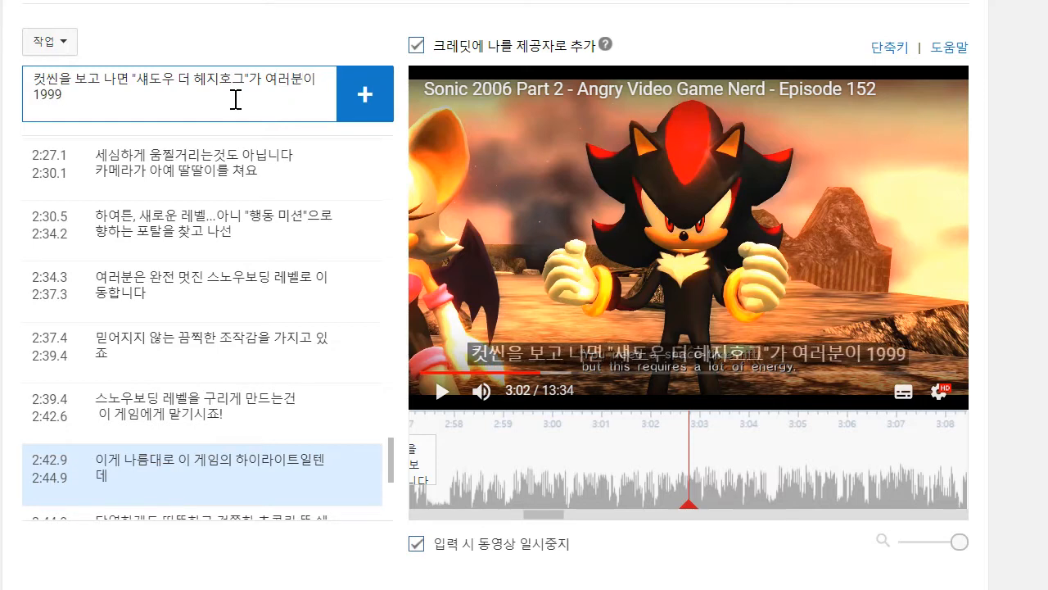
text(년)
- Replay the speech leading up to 3:02, correct the draft's year to 1997년 and append "8월에 에그맨이"
drag(766, 452, 843, 475)
click(440, 392)
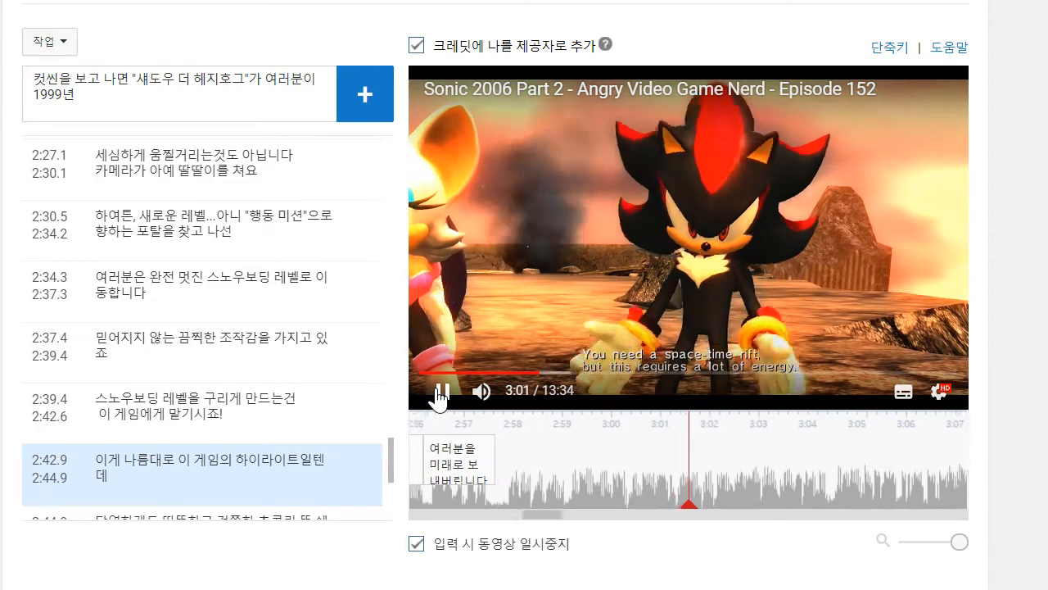
drag(811, 489, 930, 494)
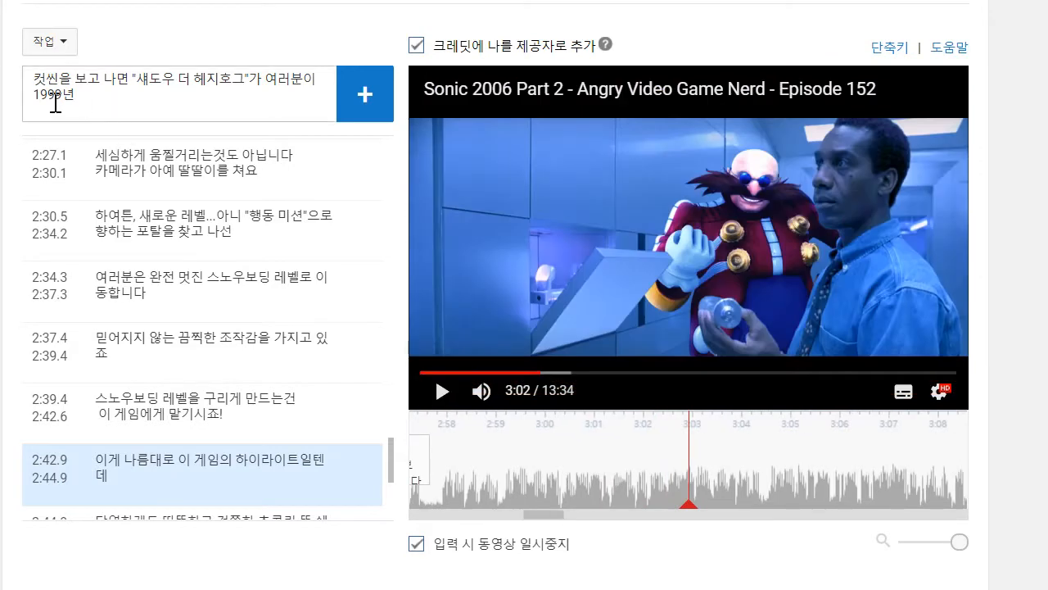
click(61, 104)
key(BackSpace)
text(7년)
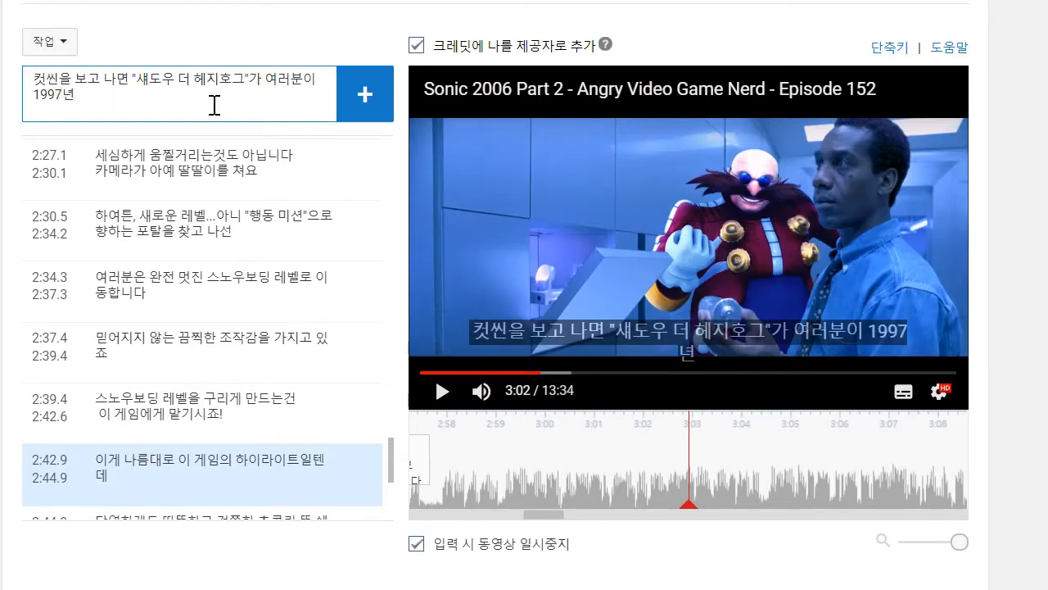
text( 8월에 에그맨ㅇ)
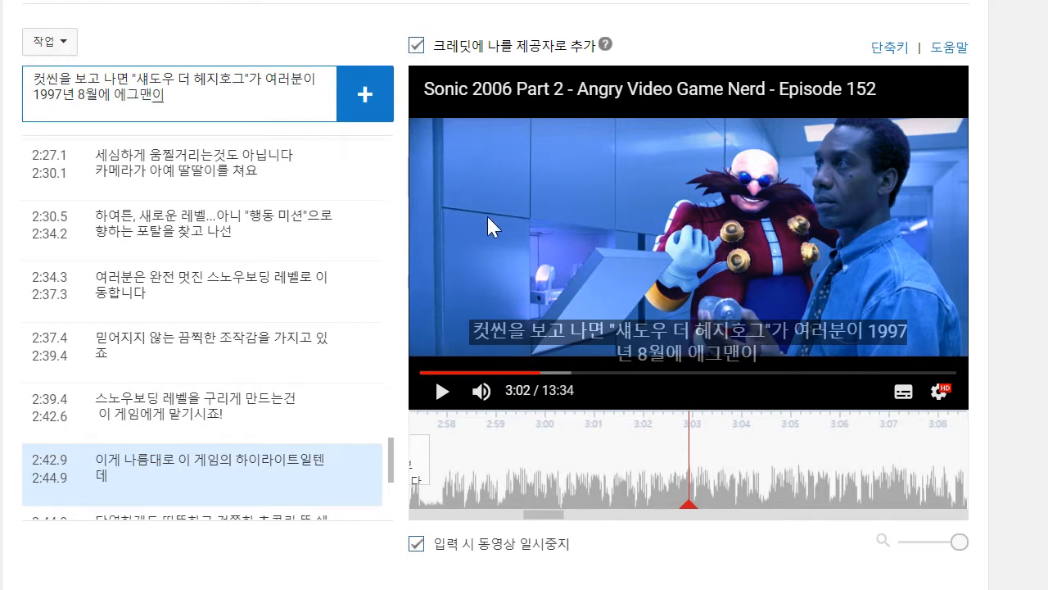
- Play on to about 3:04, complete the draft caption with "스카이넷을 만들어내었고" and add it
click(487, 214)
click(487, 214)
click(243, 86)
text(ㅅ)
key(BackSpace)
key(BackSpace)
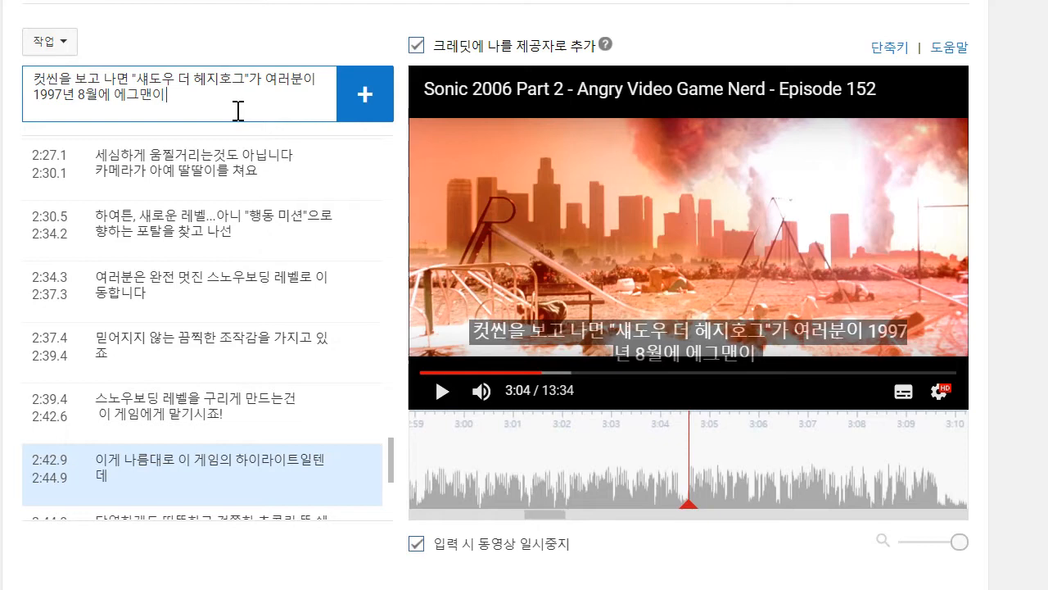
text(스아)
key(BackSpace)
key(BackSpace)
text(카이네)
text(ㅅ을 만드러)
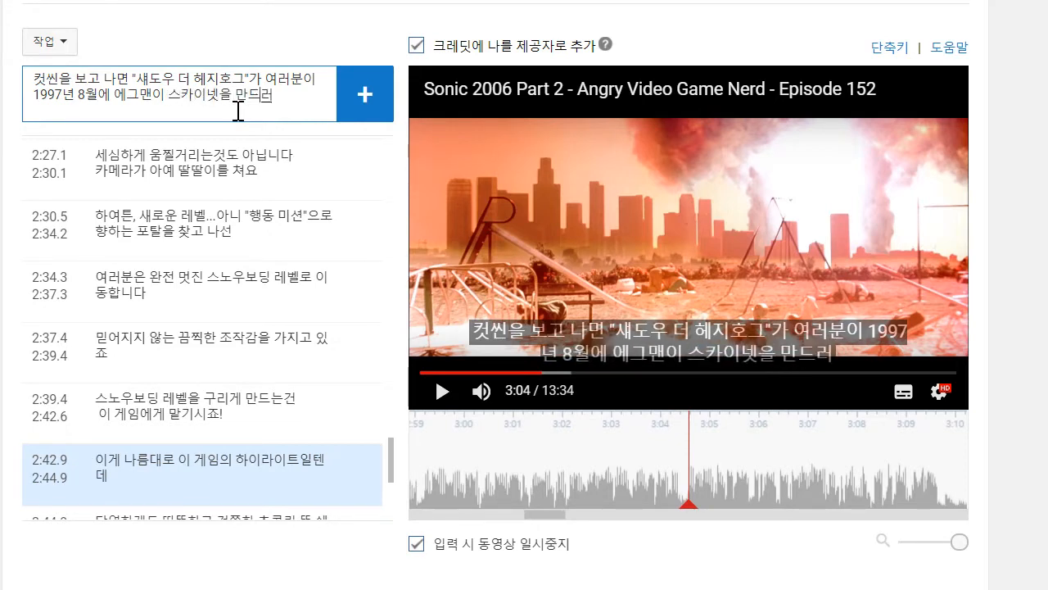
text(ㄹ어내었고")
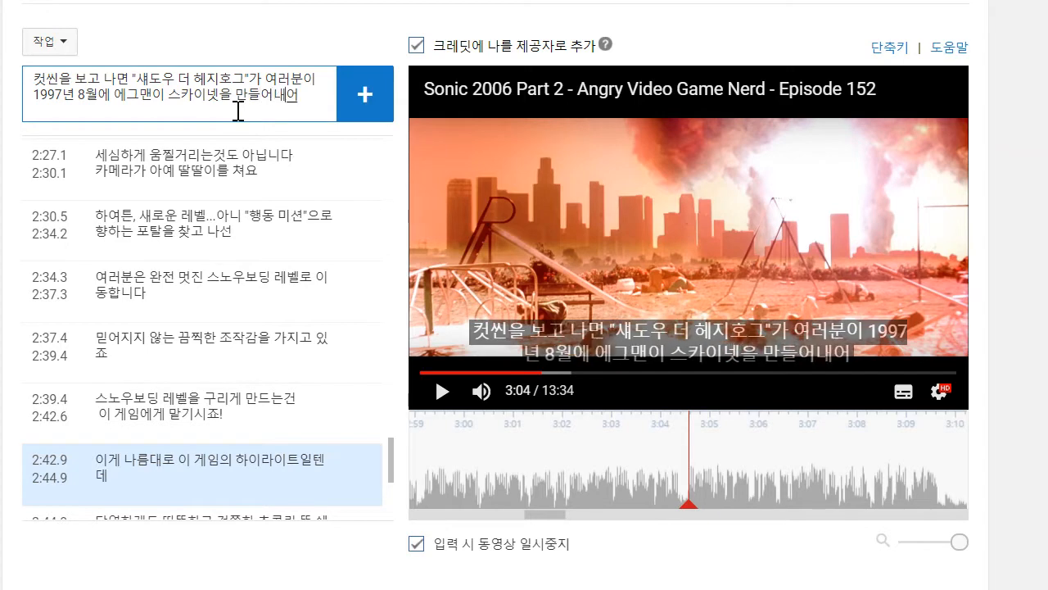
key(BackSpace)
key(Return)
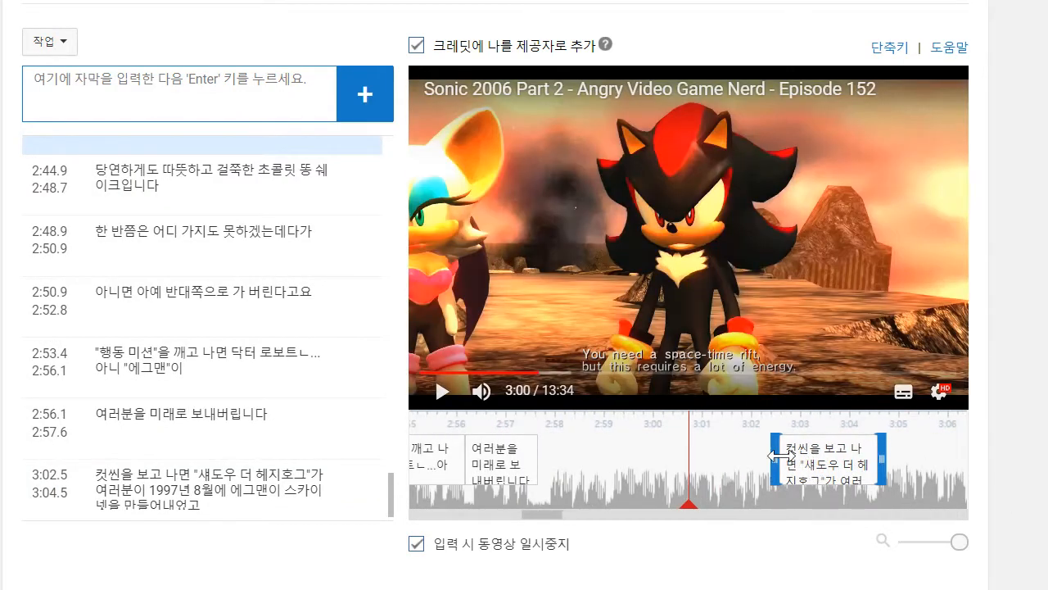
- Move the new caption's start earlier to 2:57.9 and change its "여러분이" to "여러분에게"
drag(780, 457, 552, 455)
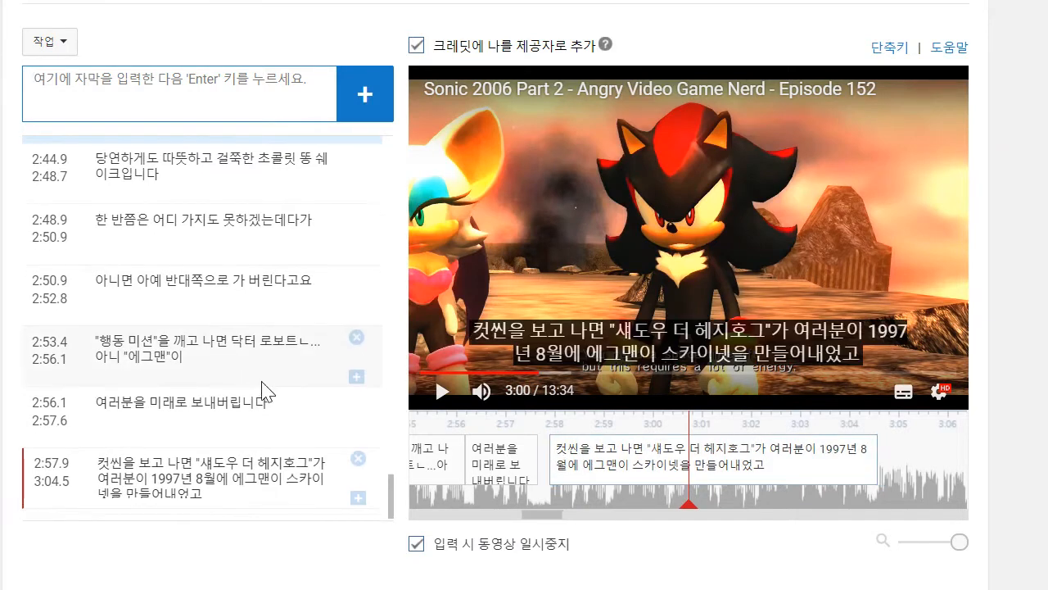
click(147, 479)
key(BackSpace)
text(에게)
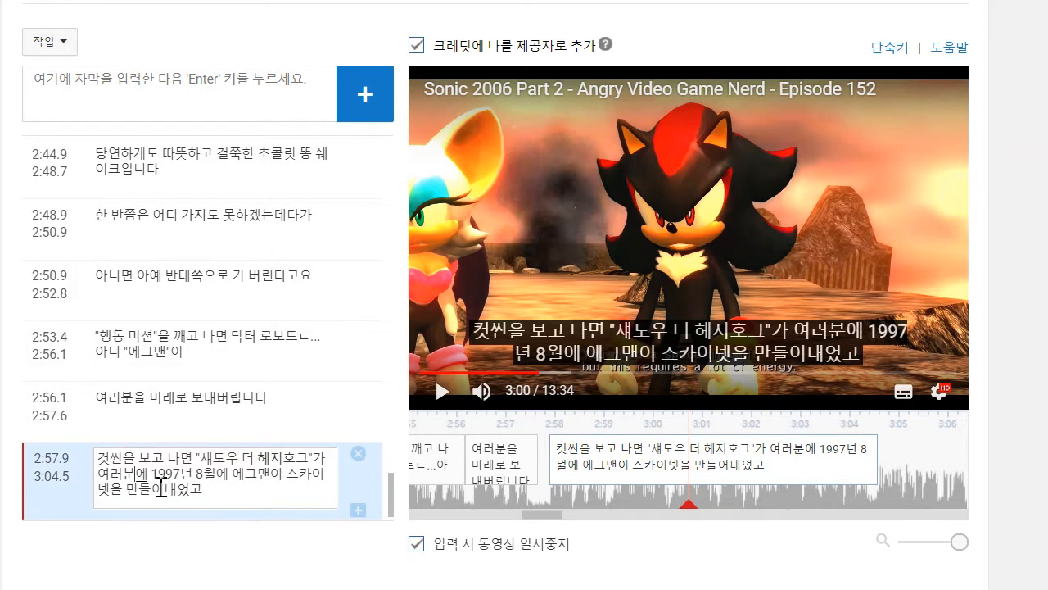
- Play on to about 3:07 and add the caption "세계가 스스로에게 핵을 떨어뜨리고는 기계가 지배하게 내버려 두고"
click(440, 396)
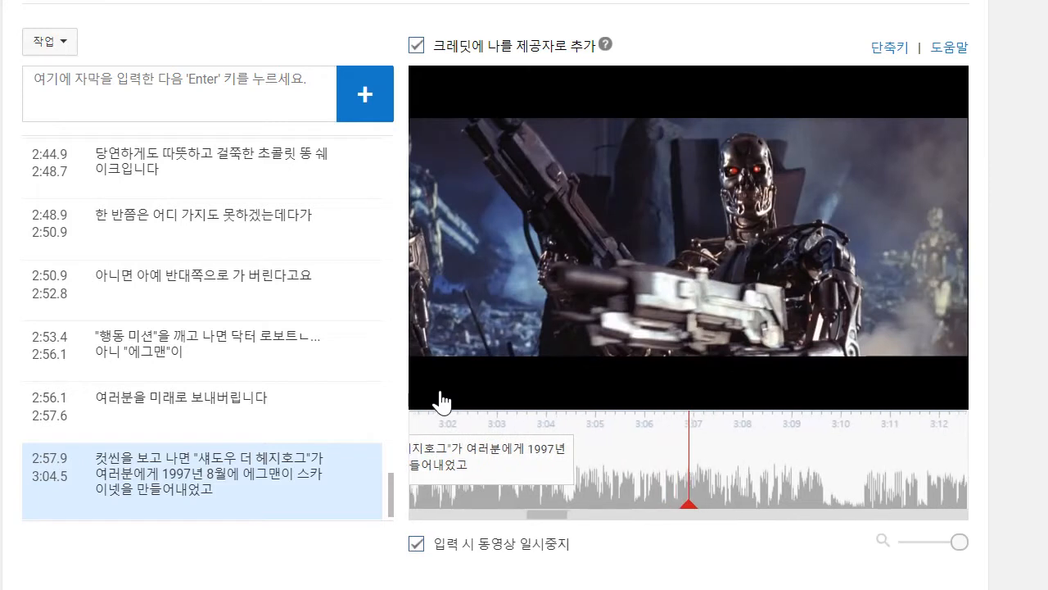
click(155, 96)
text(섹)
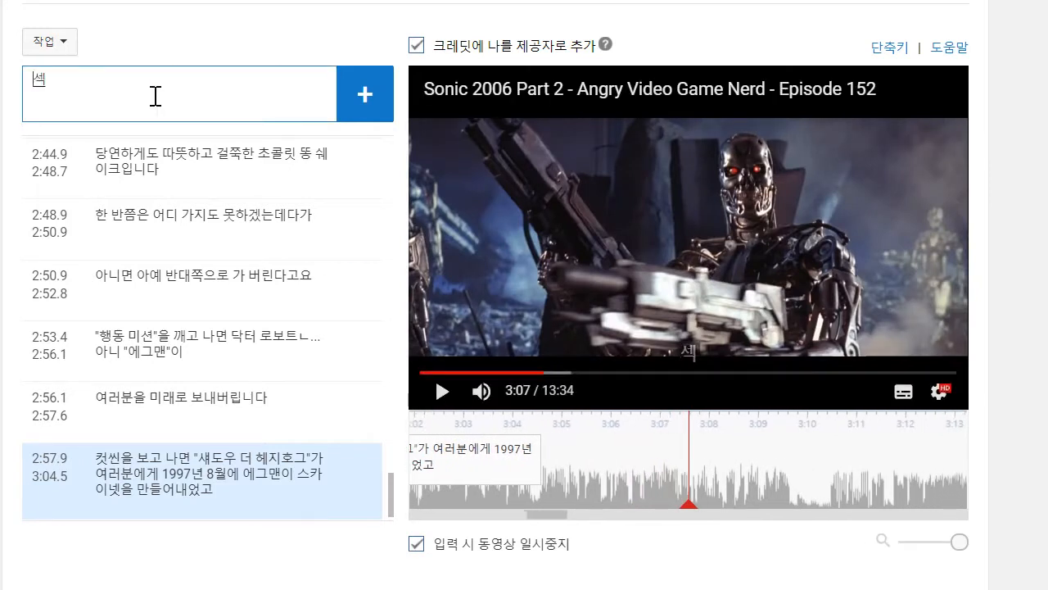
text(계가 스스로에게 핵이르)
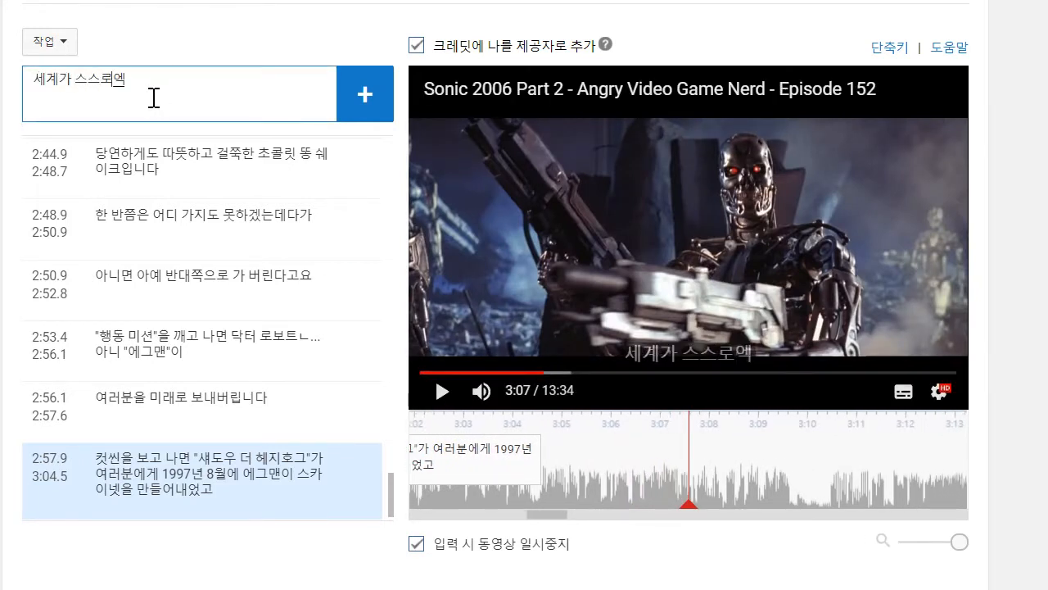
text( 떨ㅇ)
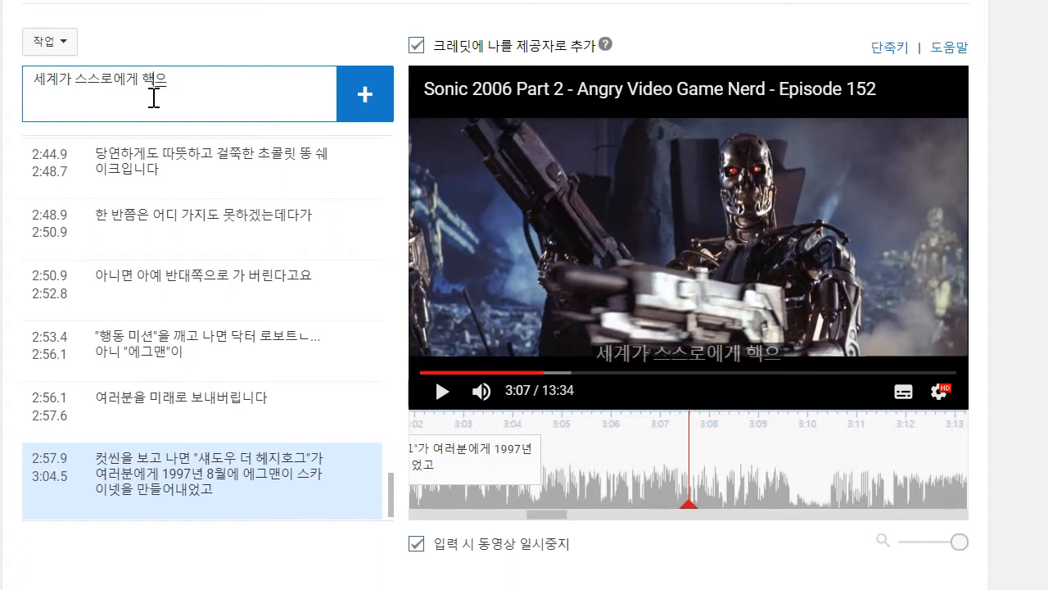
text(어뜨리고는)
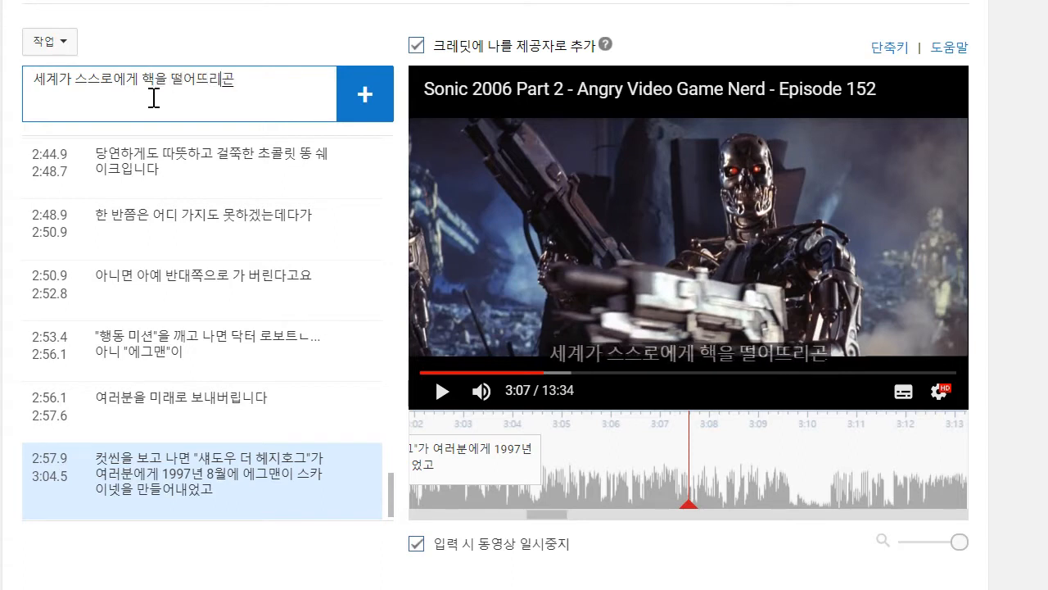
text( 기계가 지)
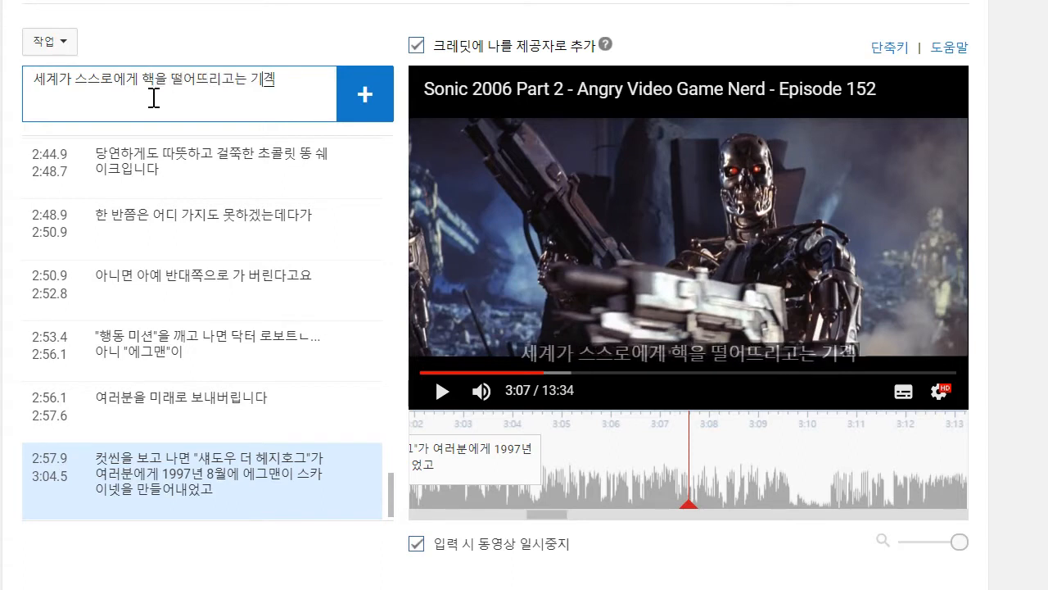
text(배하게ㄴ)
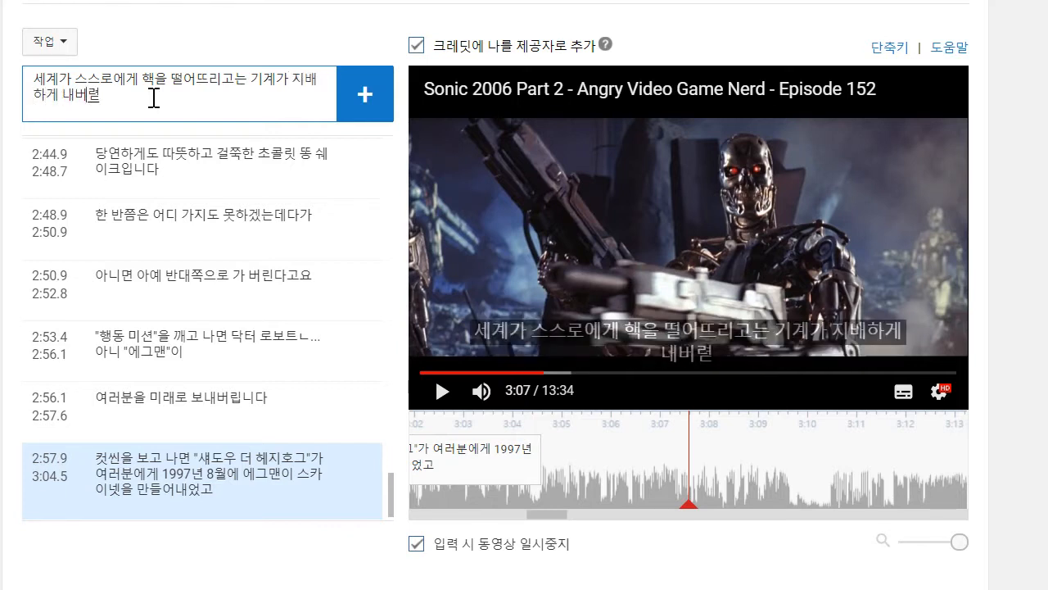
text(버려 두고)
key(Return)
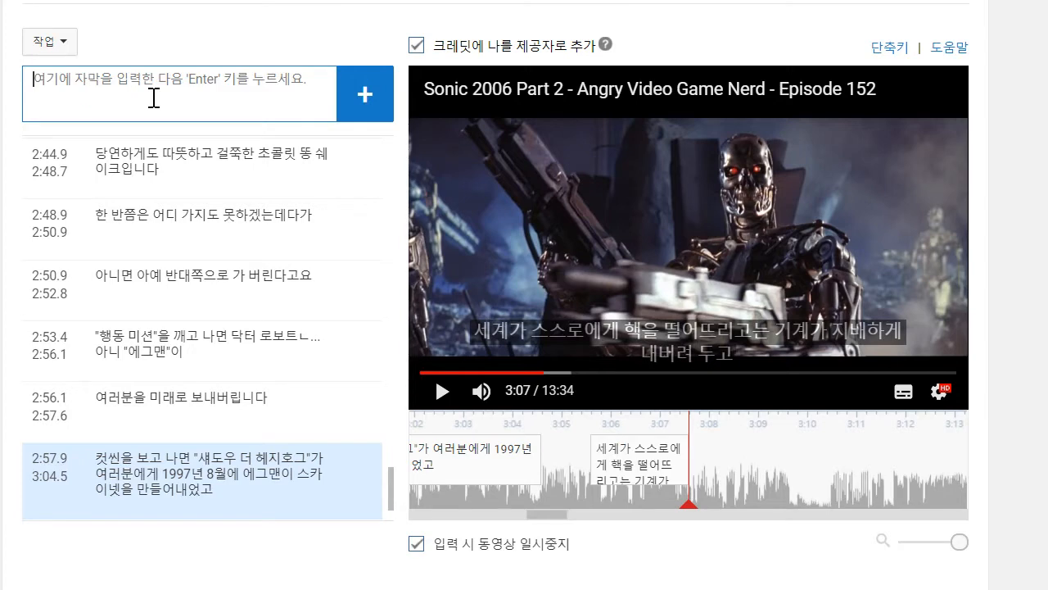
- Move the new caption's start earlier to 3:04.6 and play on to about 3:09
drag(590, 473, 538, 471)
drag(809, 487, 969, 488)
click(442, 391)
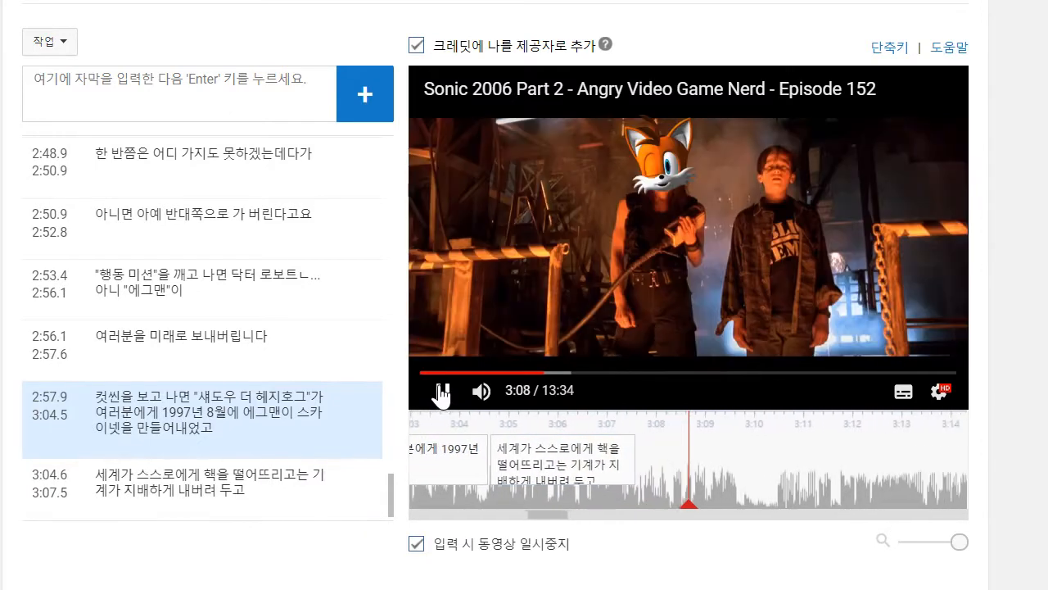
click(442, 394)
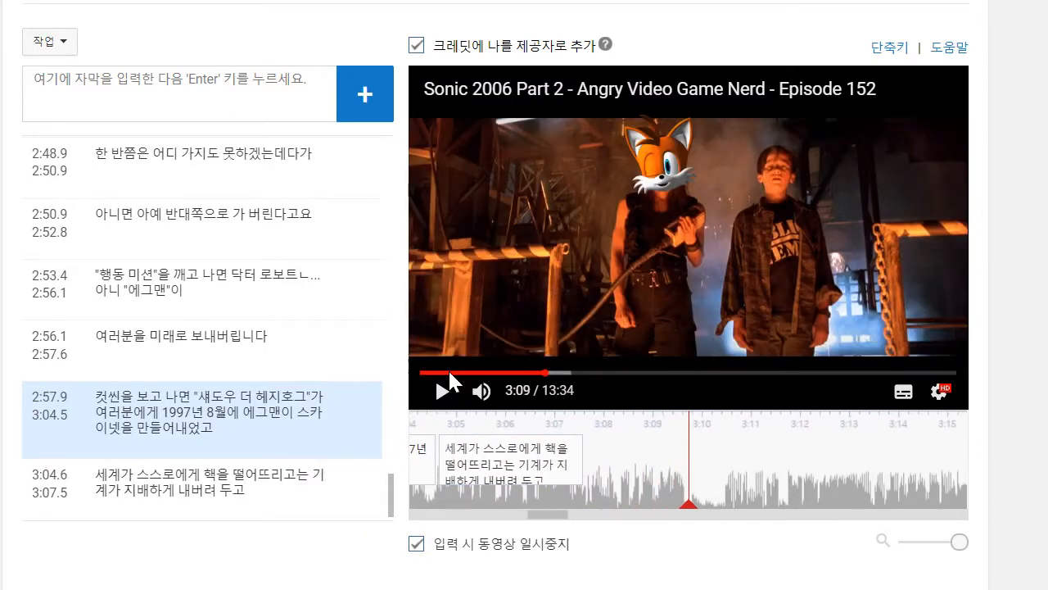
- Go back to the caption starting at 3:04.6 and reword its ending to "지배하게 될 거라고 합니다"
click(730, 470)
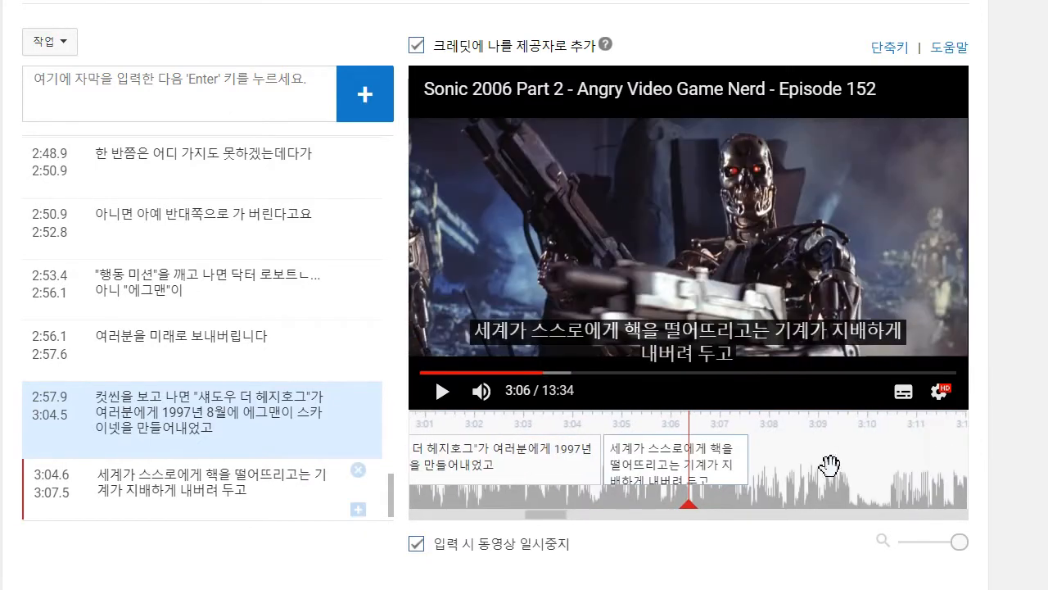
click(287, 487)
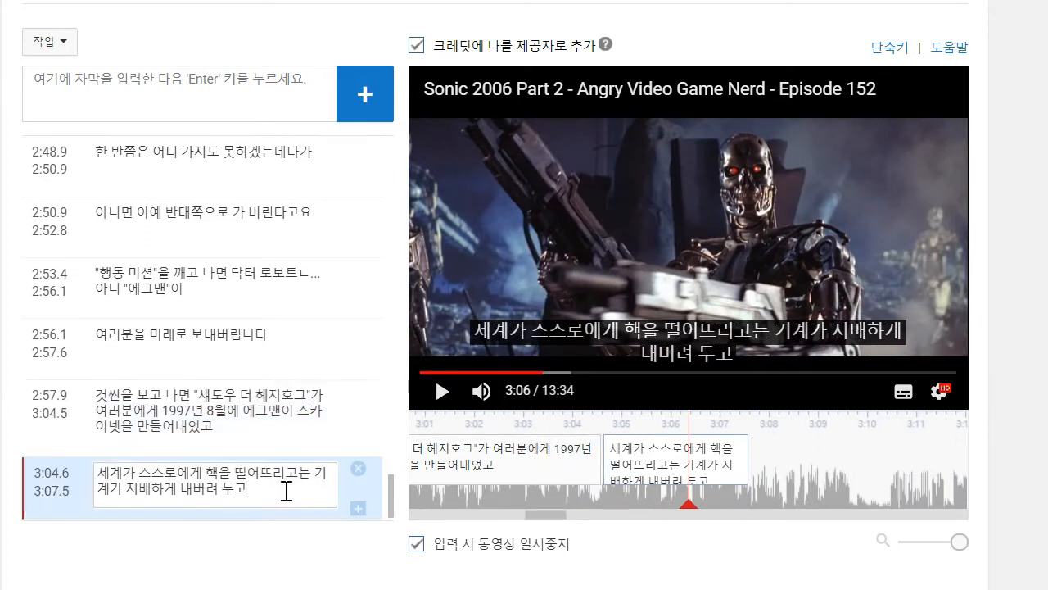
key(BackSpace)
text(ㄹ 거라고 합)
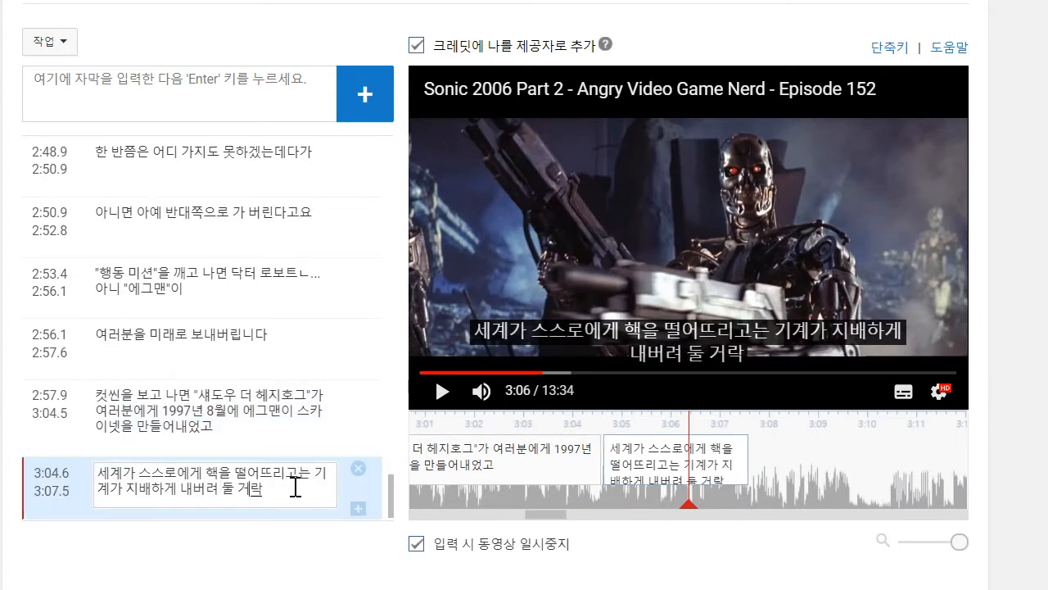
text(니다)
click(677, 301)
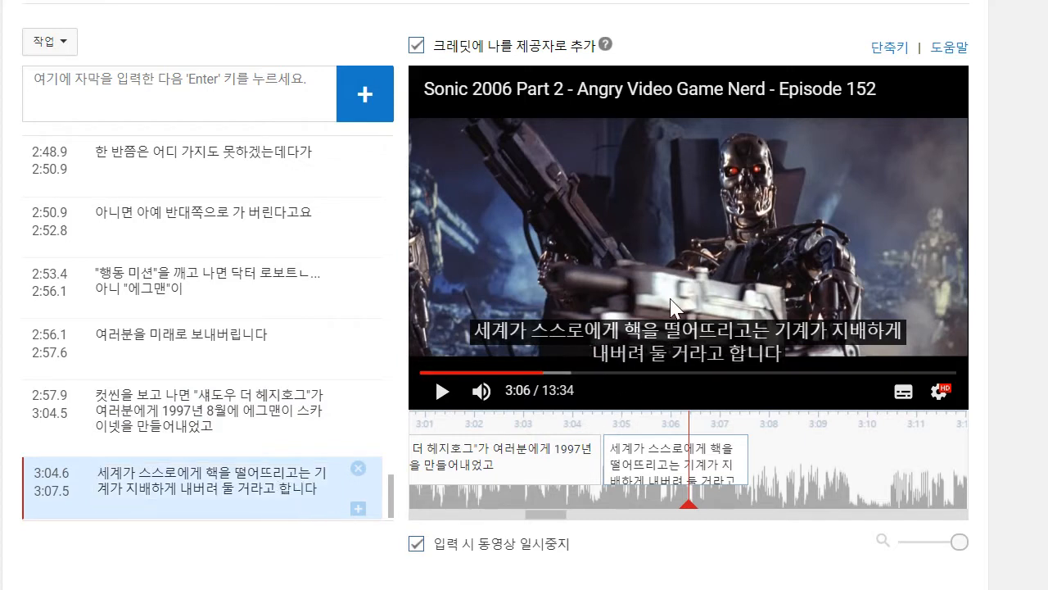
click(677, 301)
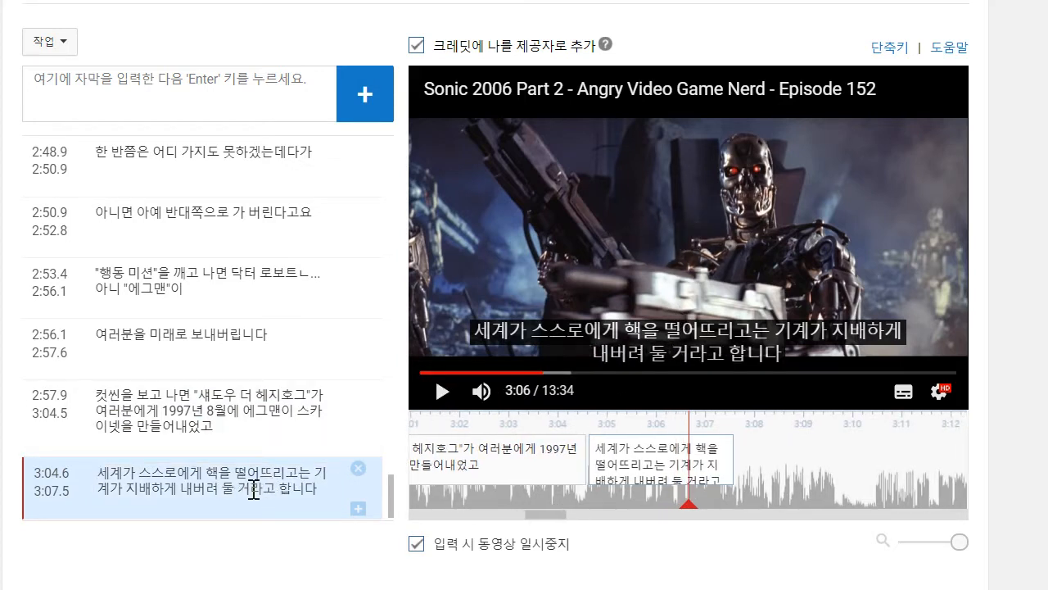
drag(232, 490, 182, 491)
text(ㄷ)
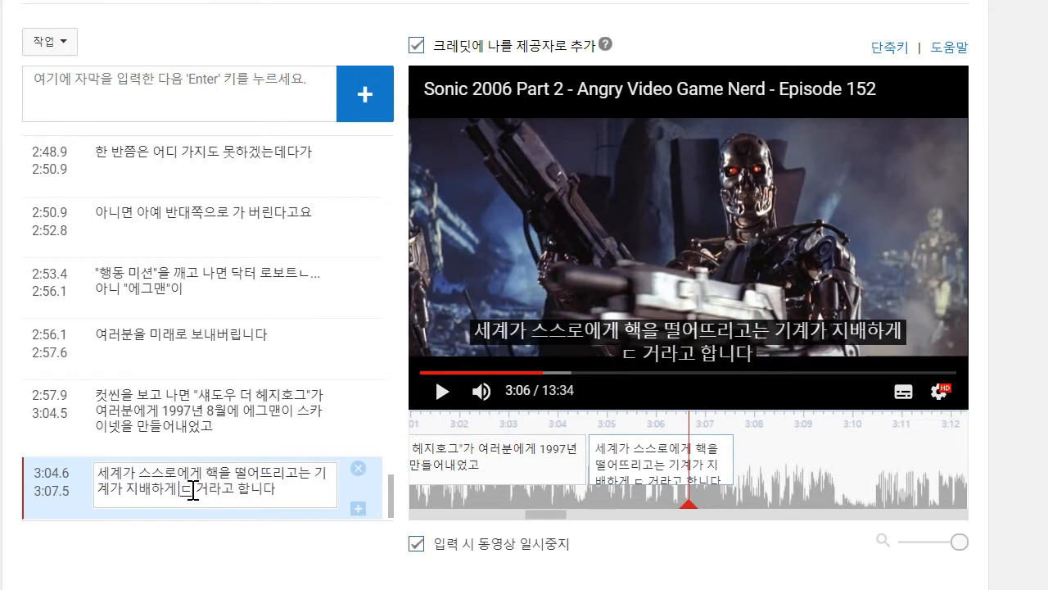
- Play on to about 3:09 and add the caption "테일즈가 존 코너를 낳지 않는 한은 말입니다!"
click(442, 391)
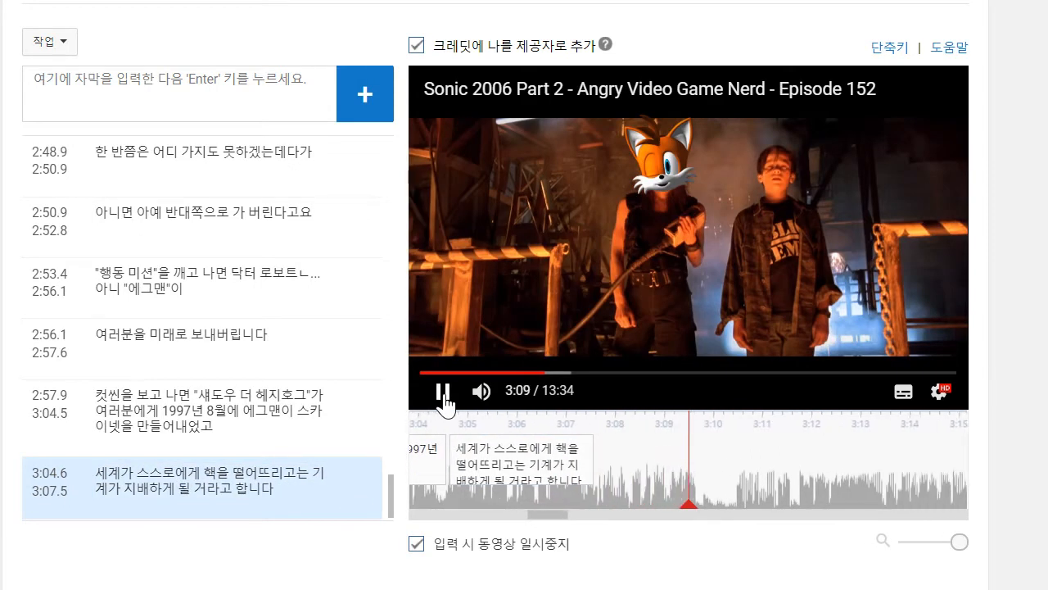
click(442, 391)
click(181, 92)
text(테일즈가 존 코널)
text(를 낳지 않는ㅎ한은 말입니다!)
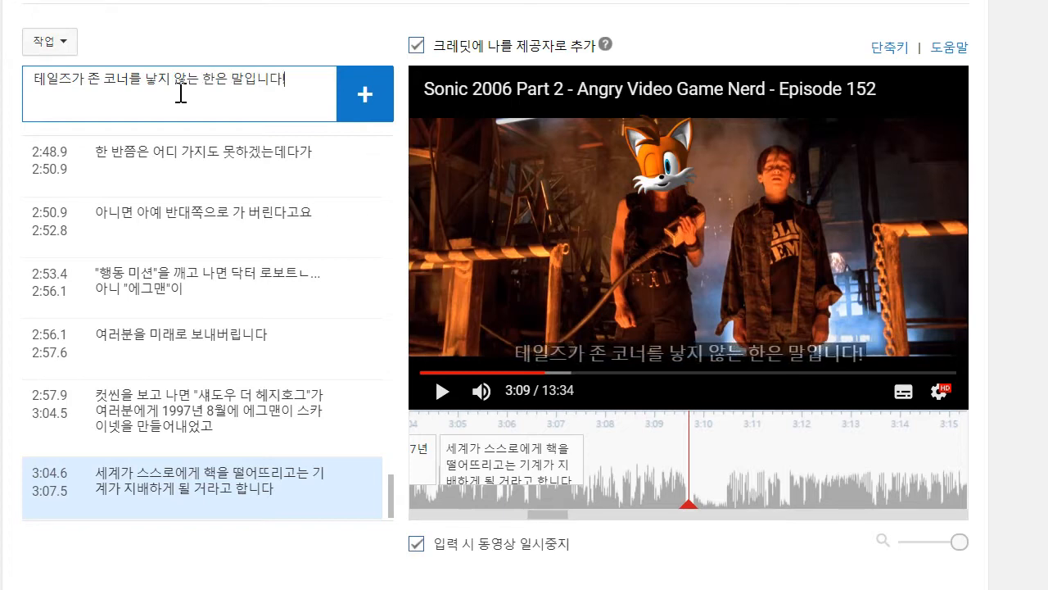
key(Return)
- Play on to about 3:11, add the caption "뭐 그런 일은 벌어지지 않았습니다만" and move its start to about 3:10.5
click(443, 391)
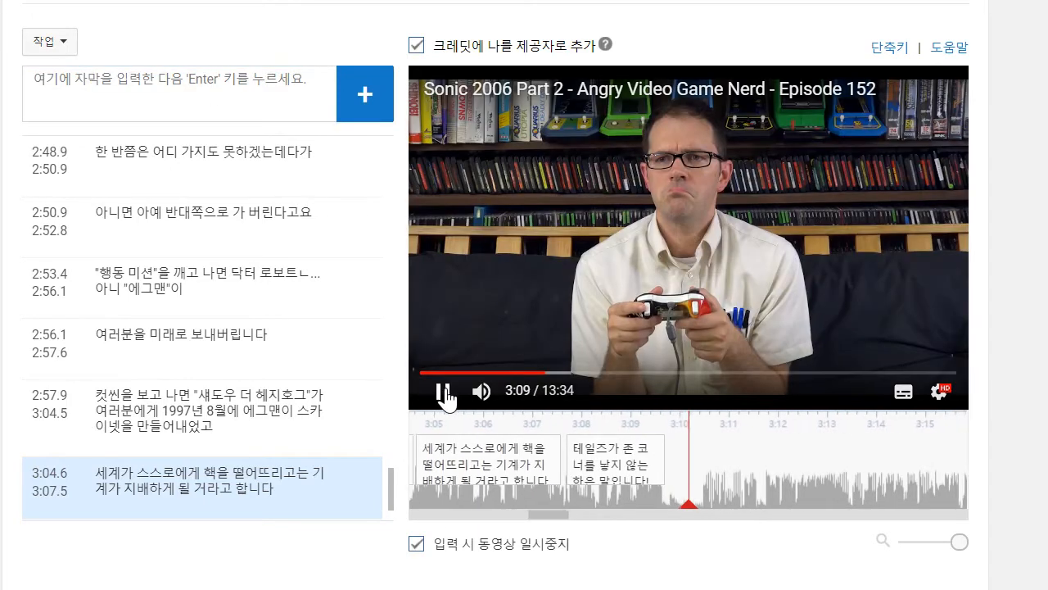
click(201, 118)
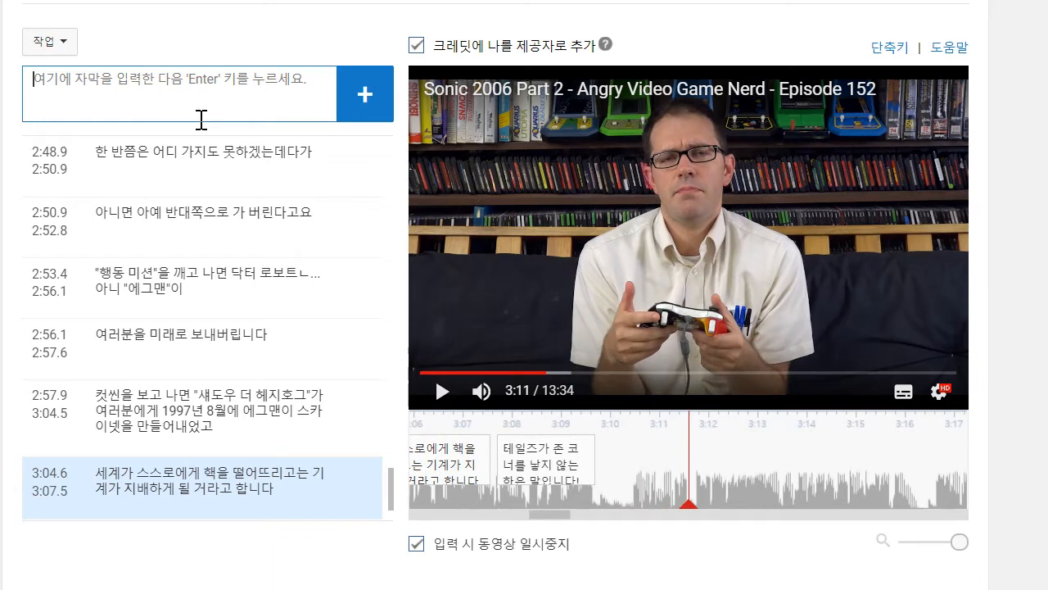
text(무)
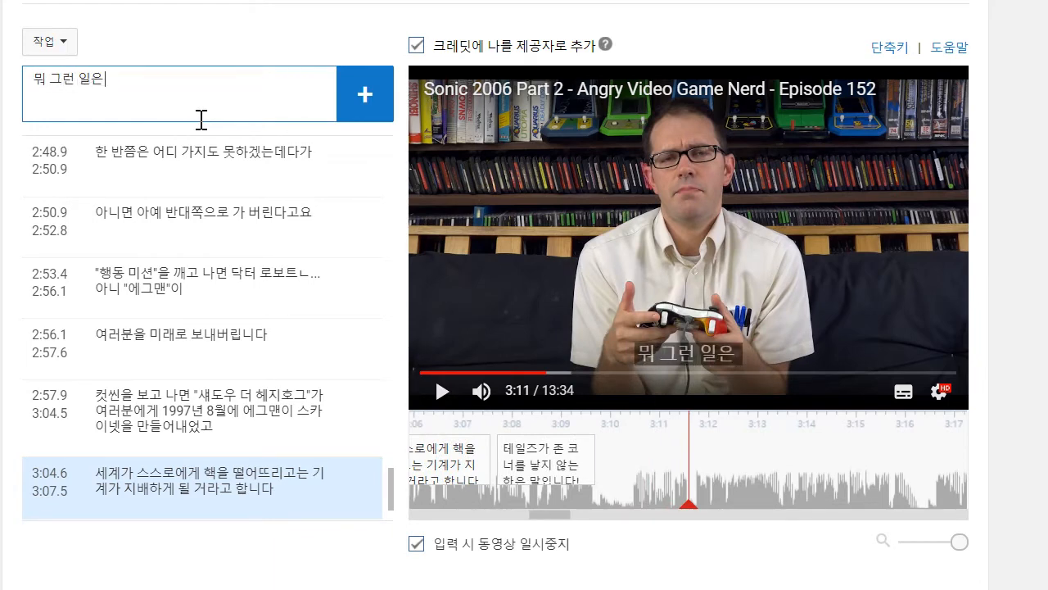
text( 그런 일은 벌어지지 않았ㅅ)
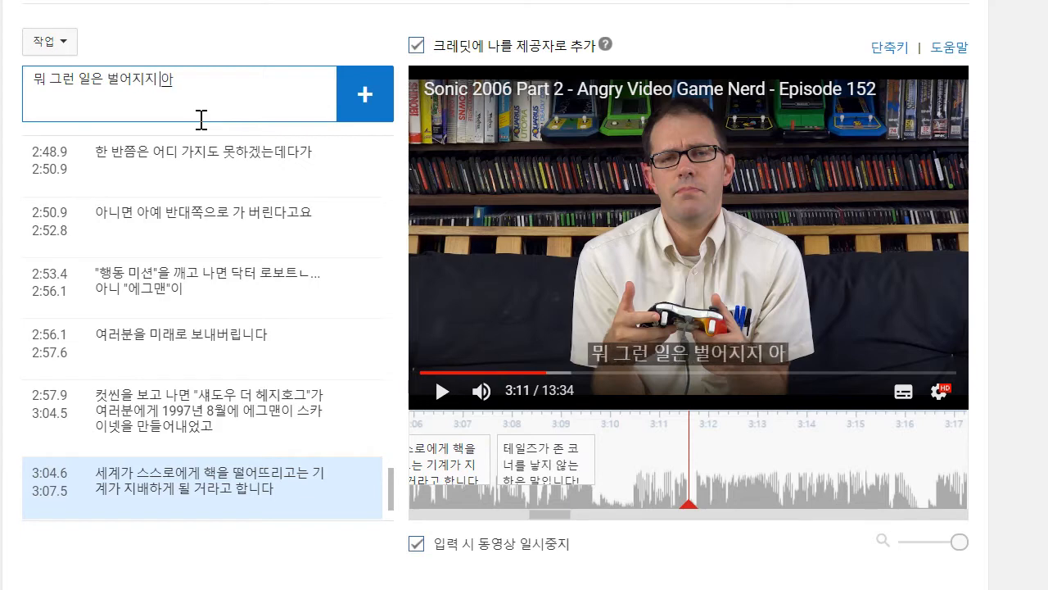
text(습니다)
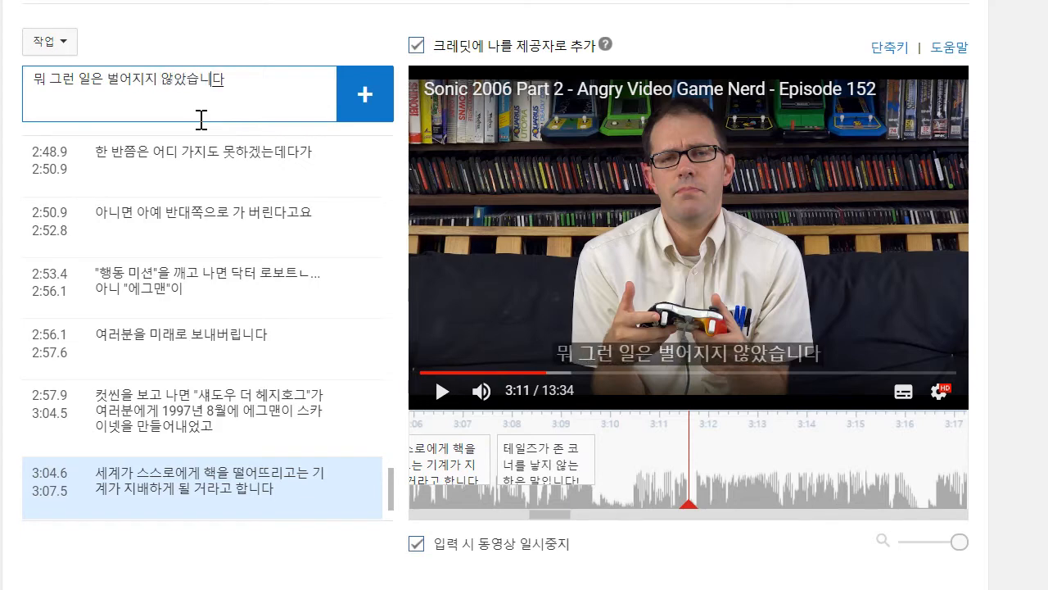
text(만)
key(Return)
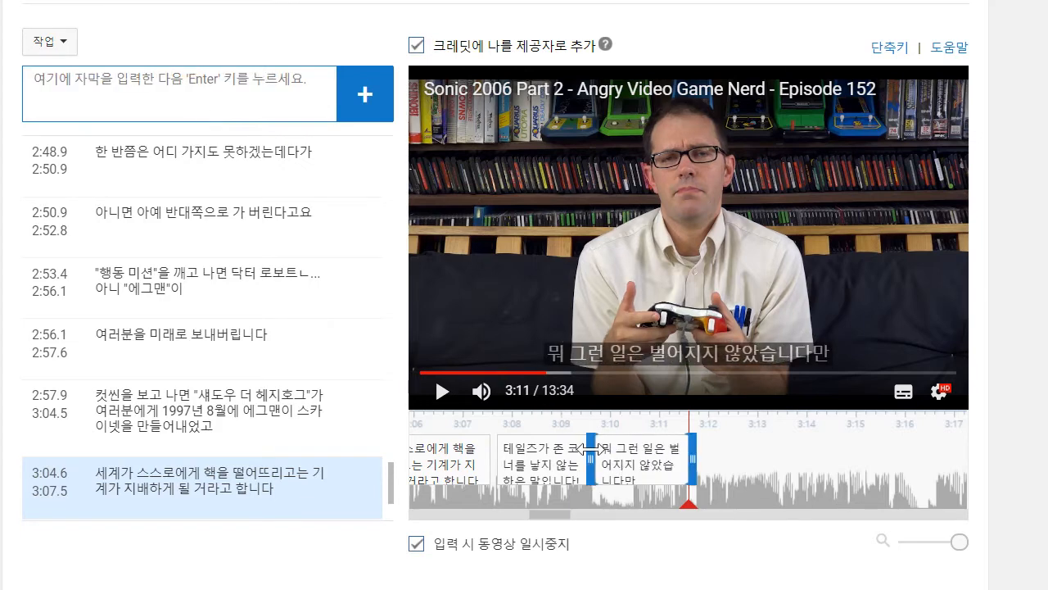
- Play on to about 3:16 and write the new caption's first line "하지만 일단 기계 전쟁에 시간 여행이라고욧"
click(441, 391)
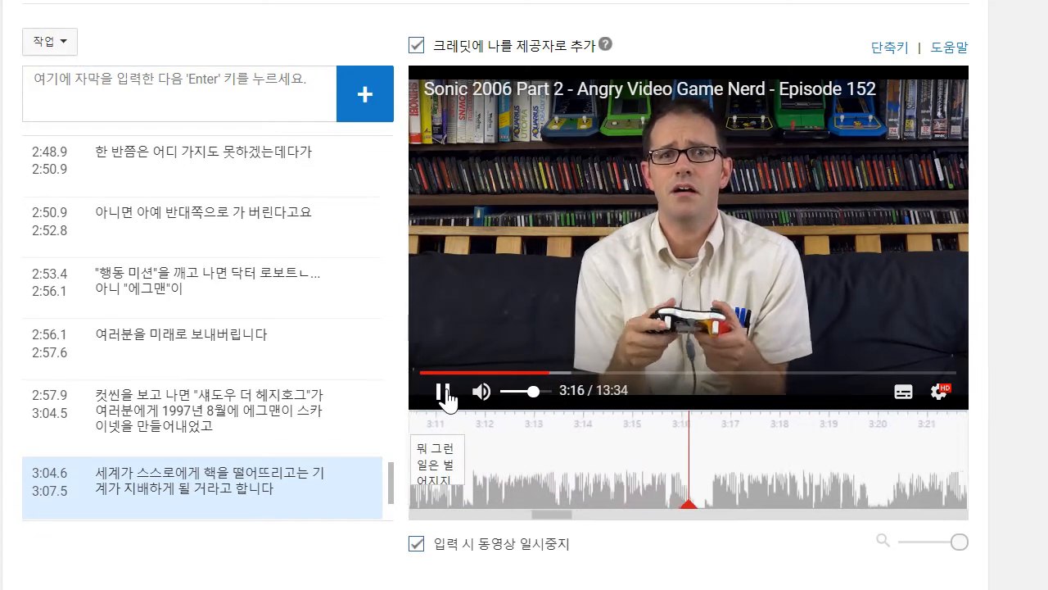
click(444, 397)
click(136, 107)
text(하지만)
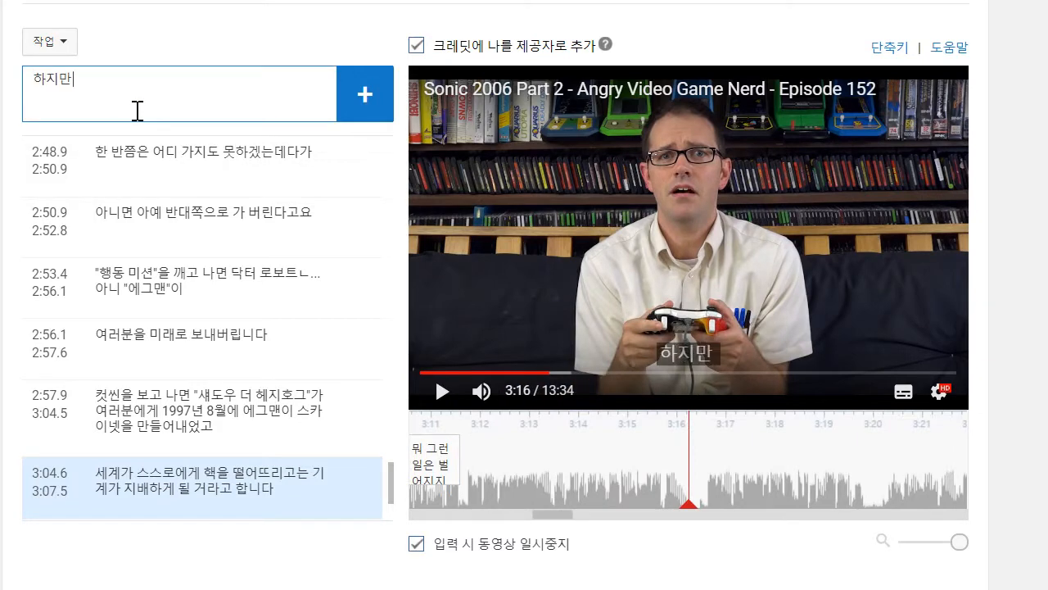
text( 일단 기계 전쟁에 시가)
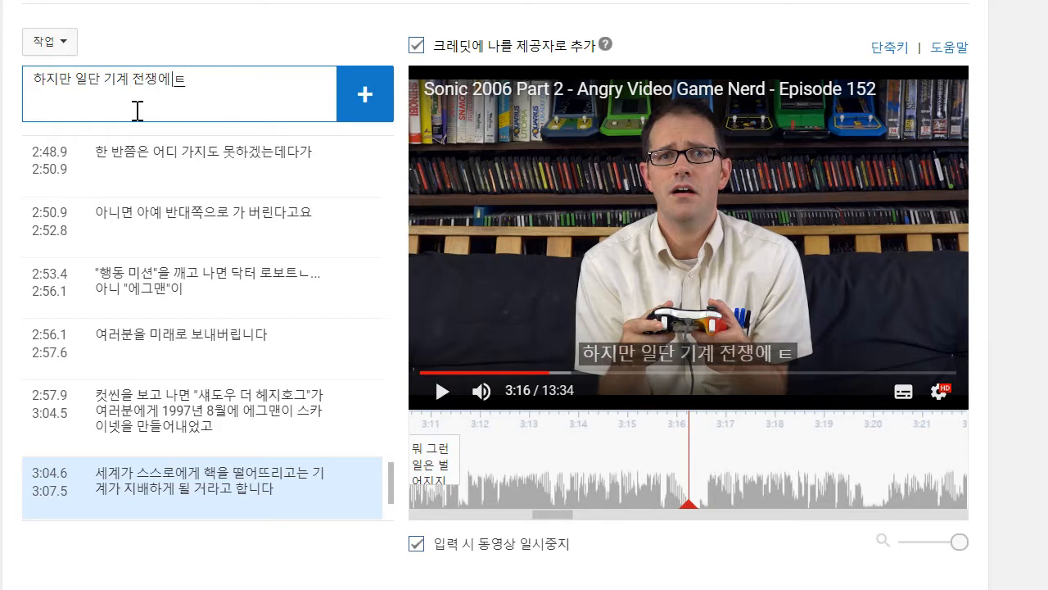
text(간 여행이라공)
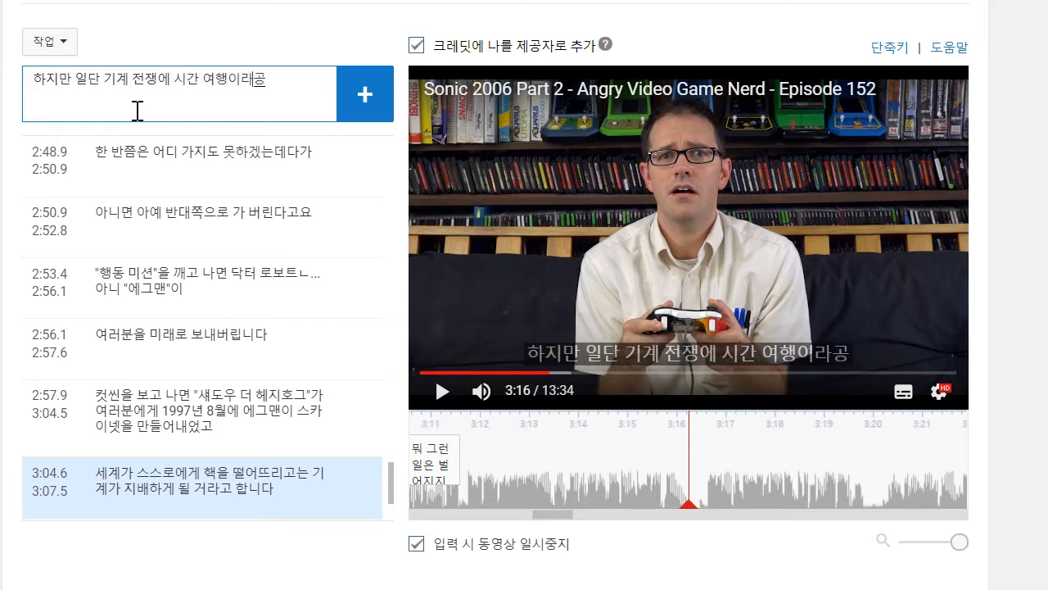
text(고욧)
key(Return)
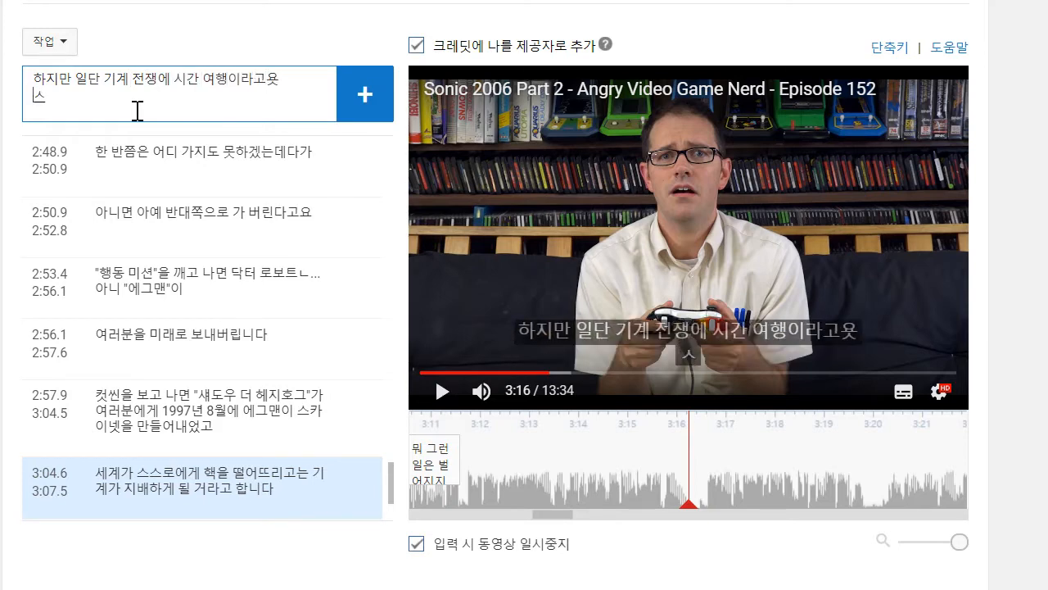
- Write the caption's second line "소닉 게임에 그딴 게 왜 필요합니까?"
text(소닉 게임에 그)
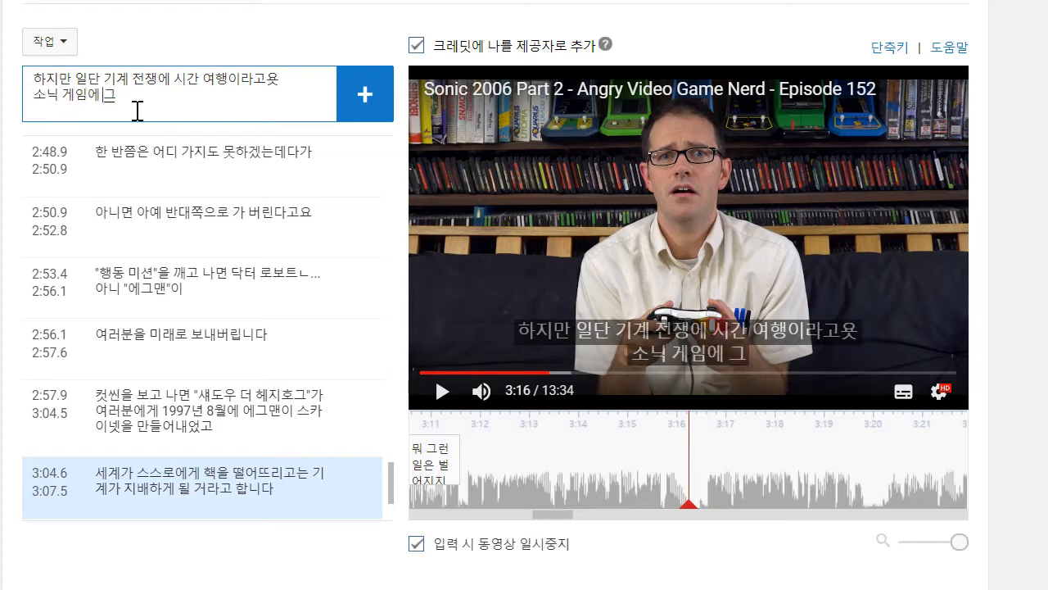
text(딴 게 왜 필요합뉘)
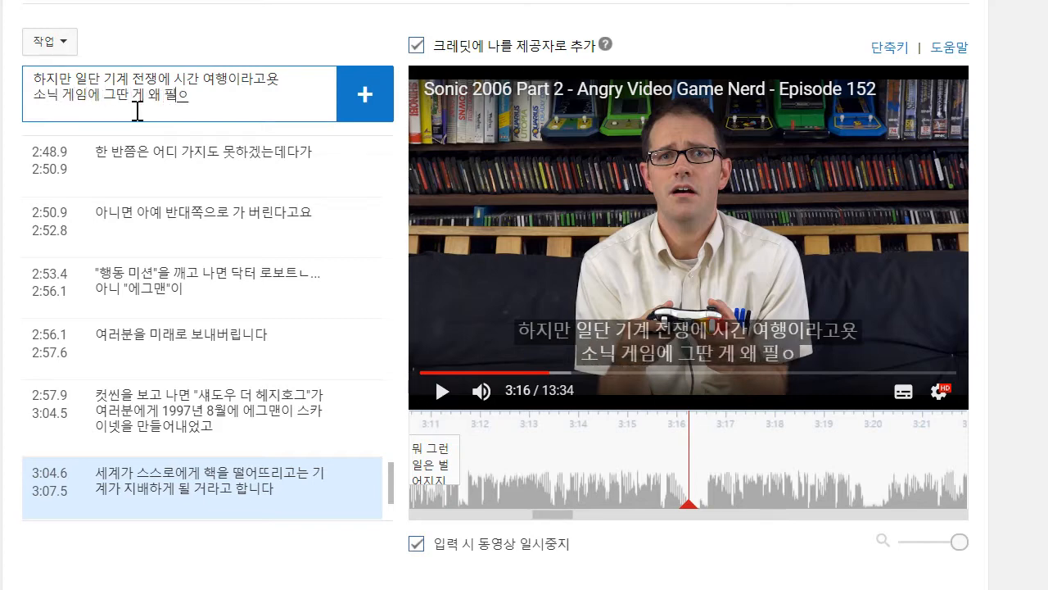
key(BackSpace)
text(니까?)
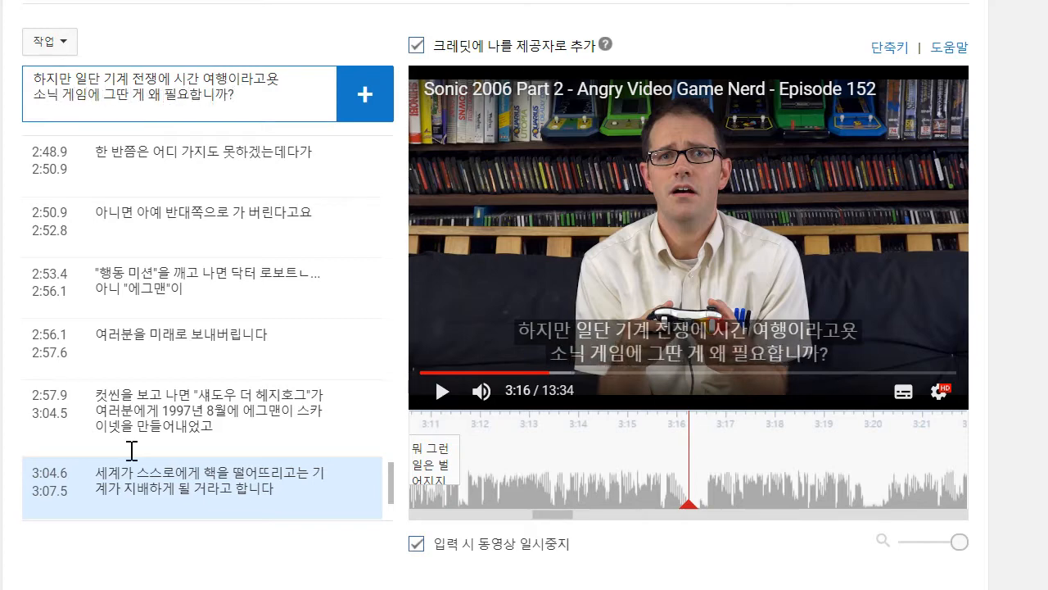
- Correct the first line's ending to "여행이라고요", add the caption and move its start to 3:11.7
drag(279, 87, 297, 99)
click(294, 88)
key(BackSpace)
text(요)
key(Return)
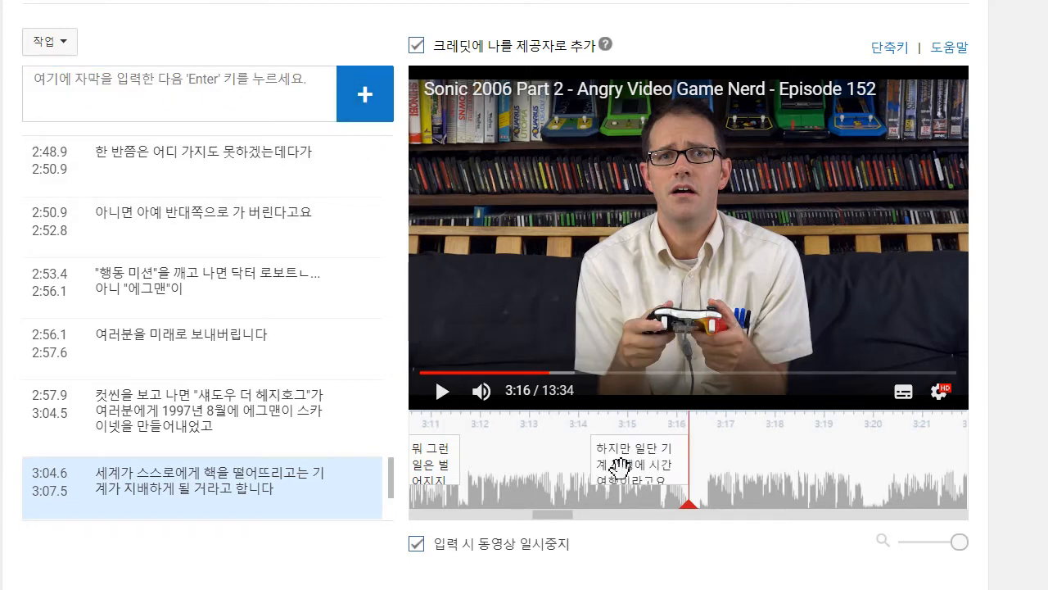
drag(579, 462, 465, 463)
- Play on to about 3:19 and write the caption text "그냥 동물들이 기계가 되지 않게 구해주는 건 어디로 갔댑니까?"
click(441, 393)
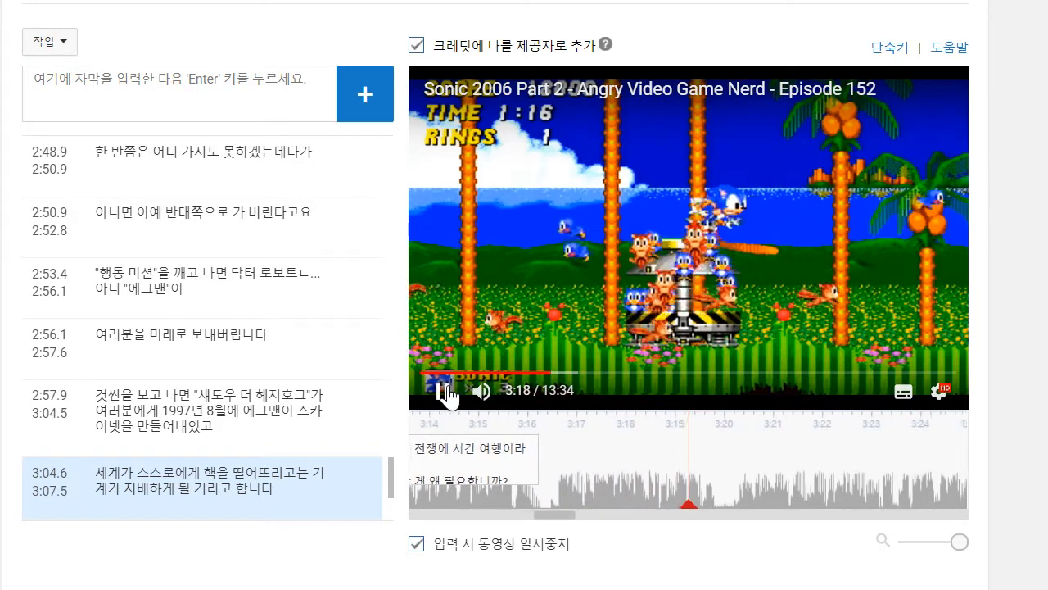
click(441, 391)
click(216, 101)
text(돌)
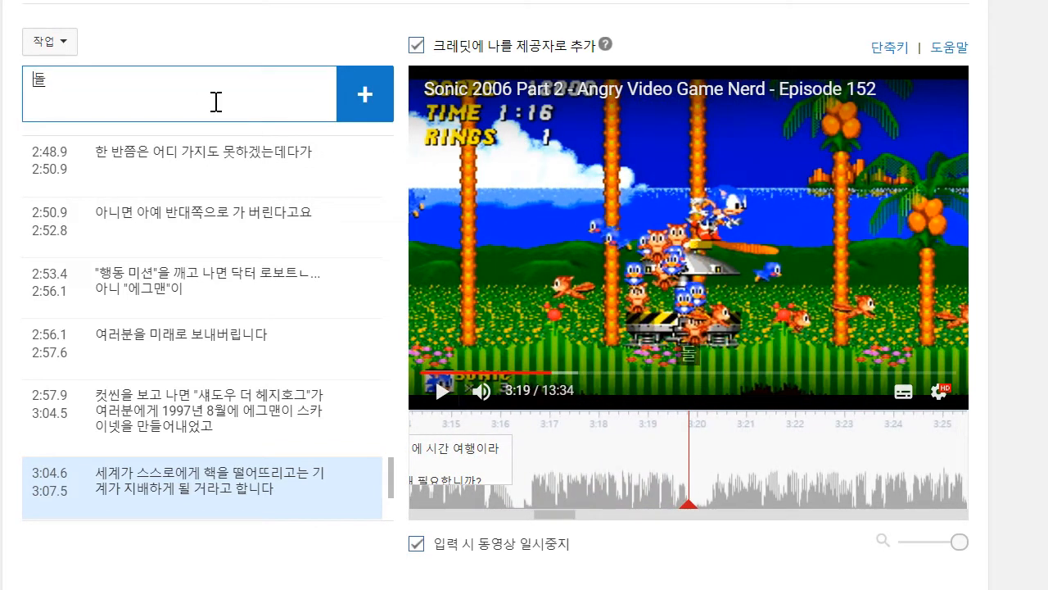
key(BackSpace)
key(BackSpace)
text(그냥 동물들이기)
text(계가 도)
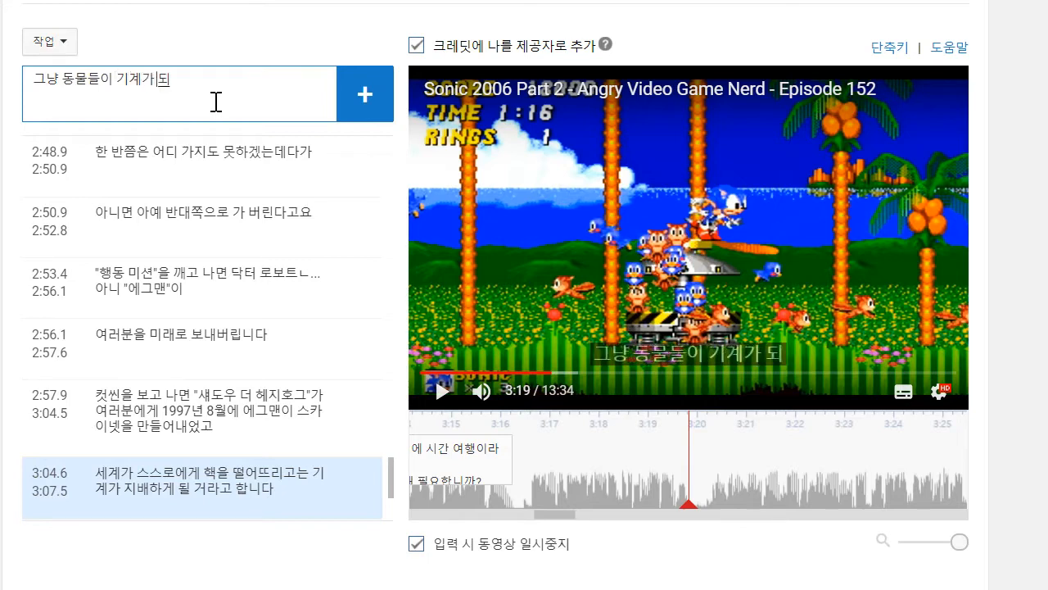
text(지 않게 ㄷ)
key(BackSpace)
text(구해주는 ㄱ건 어디로)
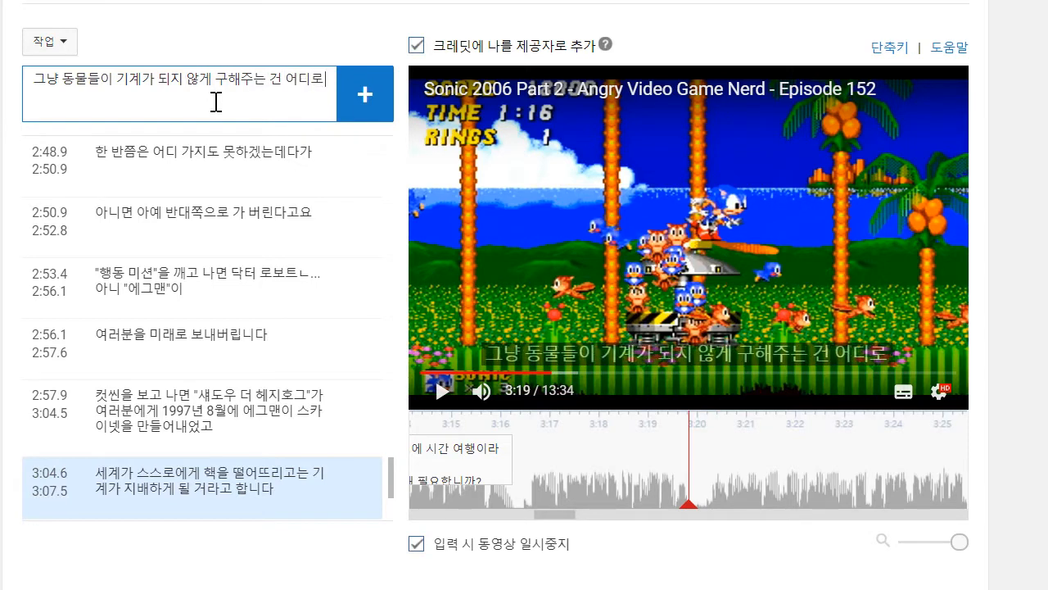
text( ㄱ댑ㄴ)
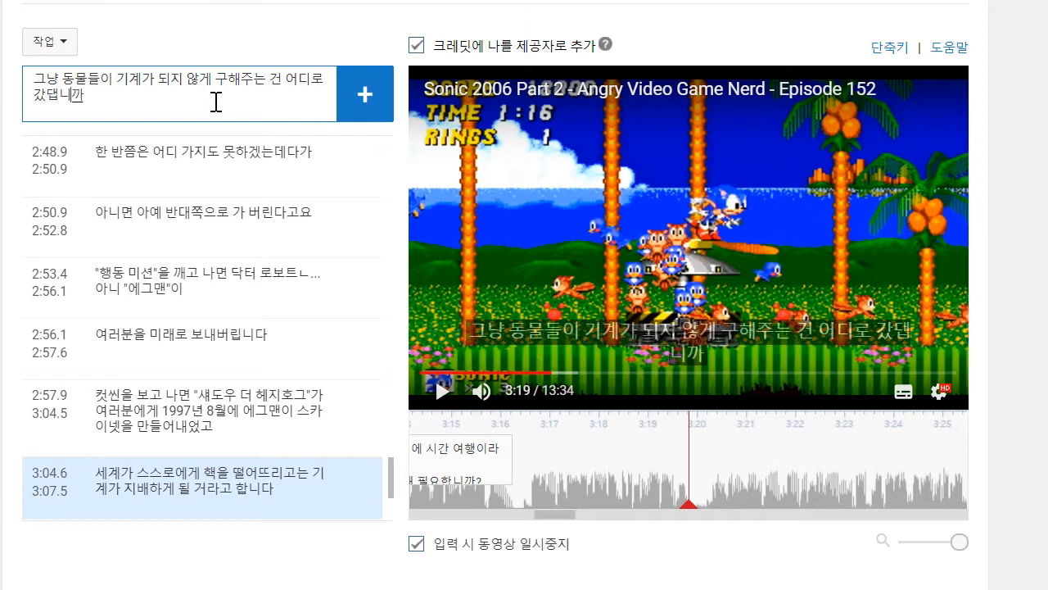
- Break the line after "구해주는", add the caption and move its start to 3:16.4
click(272, 79)
key(shift+Return)
click(362, 87)
drag(590, 451, 520, 451)
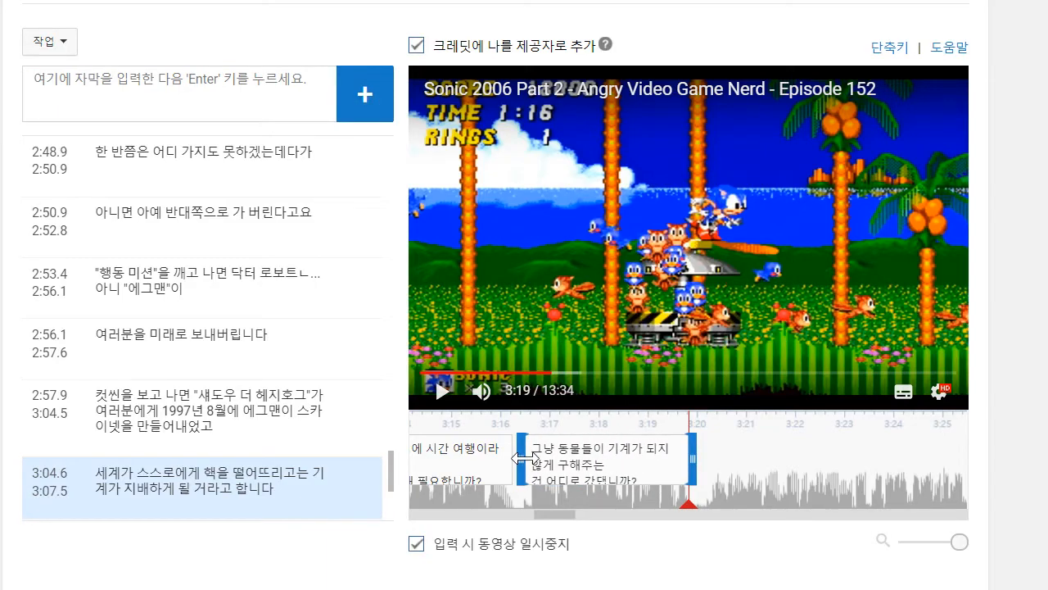
- Play on to about 3:23 while writing the caption text "염동력에 시간여행에 보물찾기에 박쥐 찌찌까지"
click(442, 393)
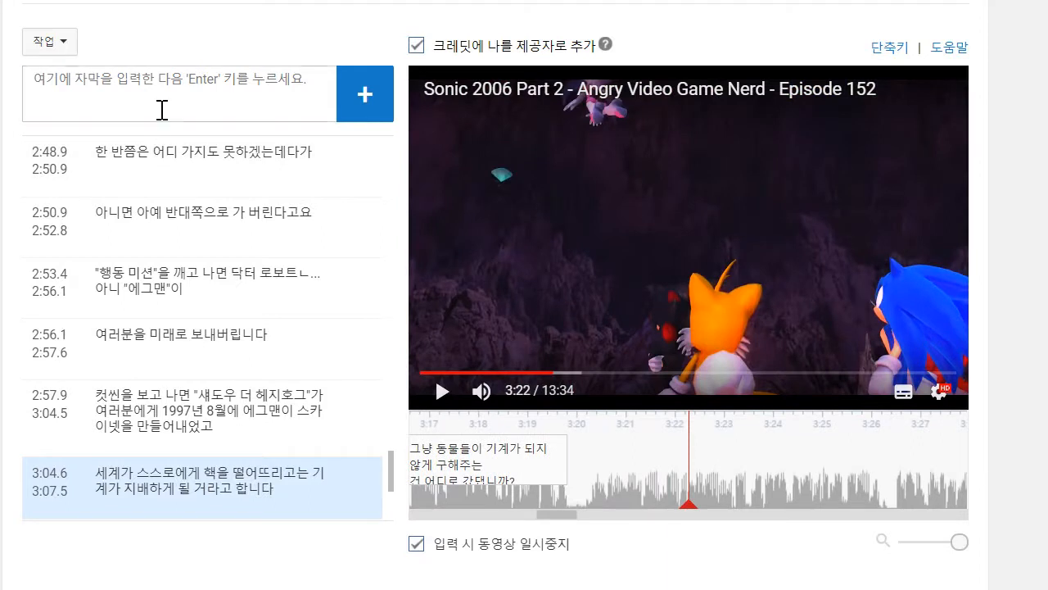
text(엄)
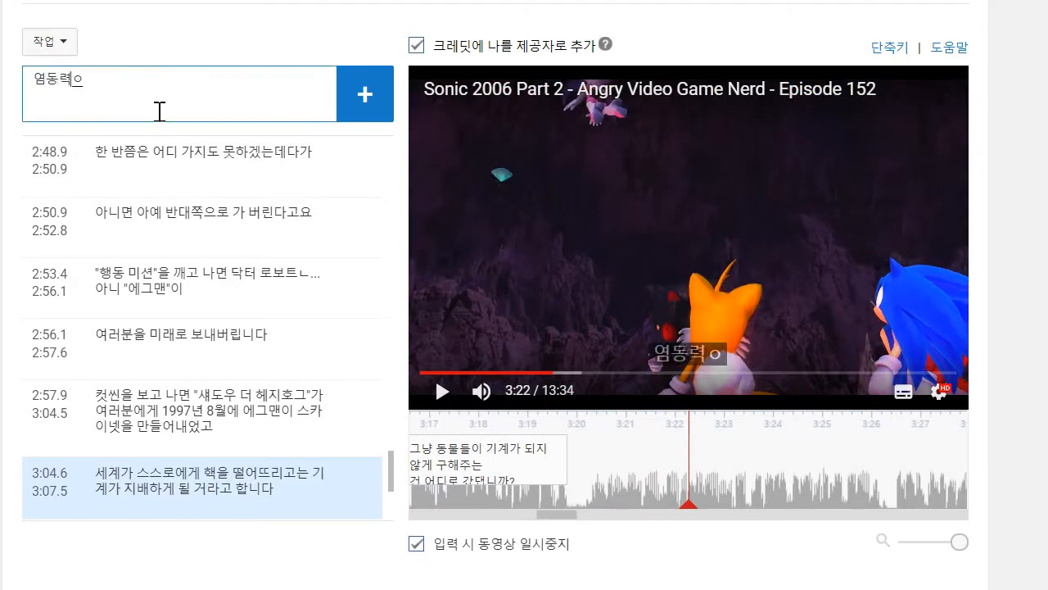
text(동력에 시간여행에)
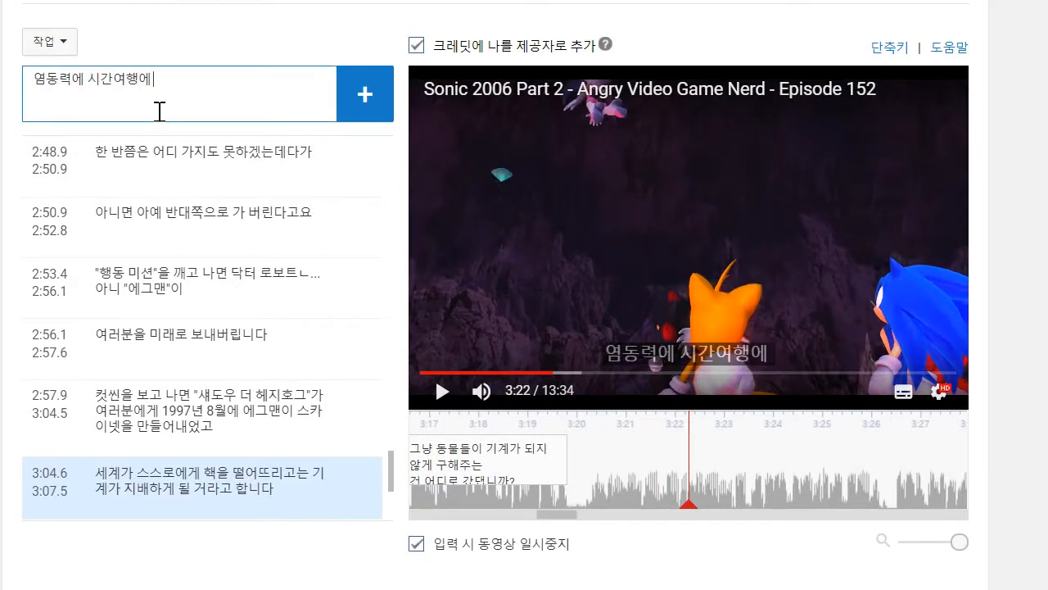
click(512, 242)
click(442, 399)
click(222, 91)
text(보물ㅊ)
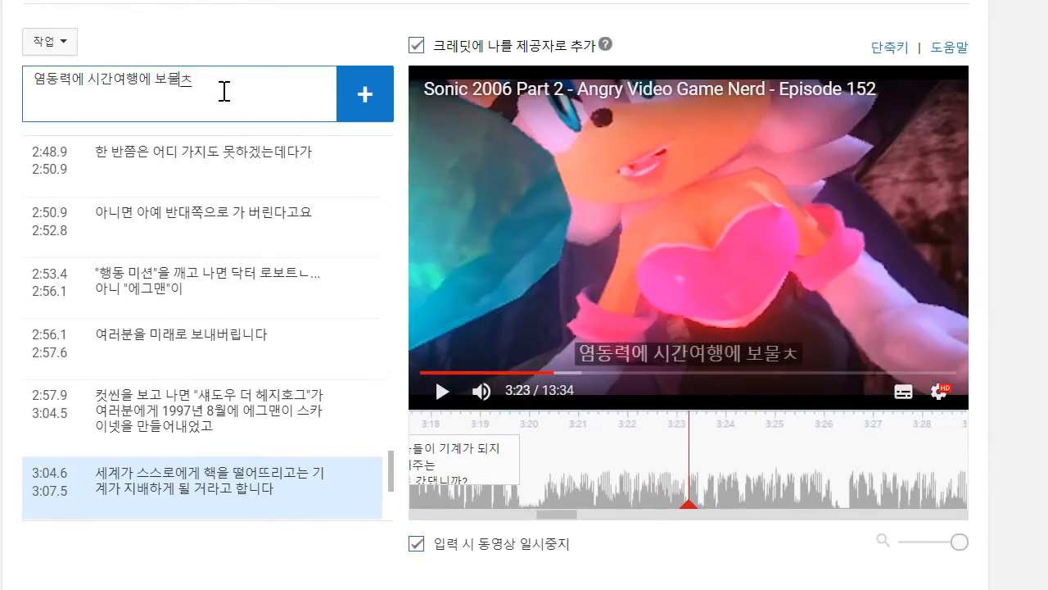
text(기에 박쥐 ㅉ)
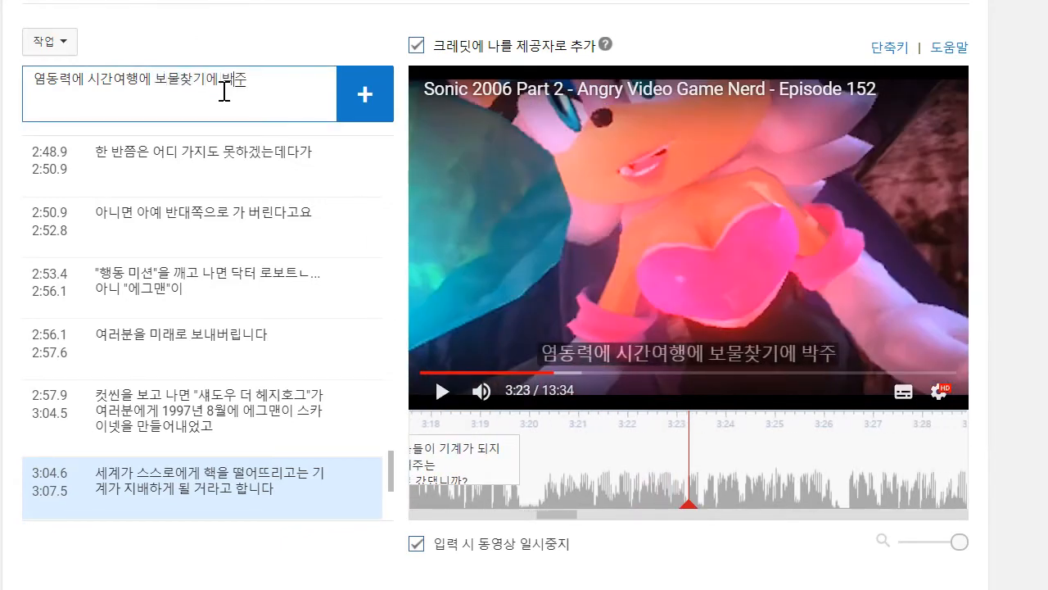
text(ㅣ찌까지)
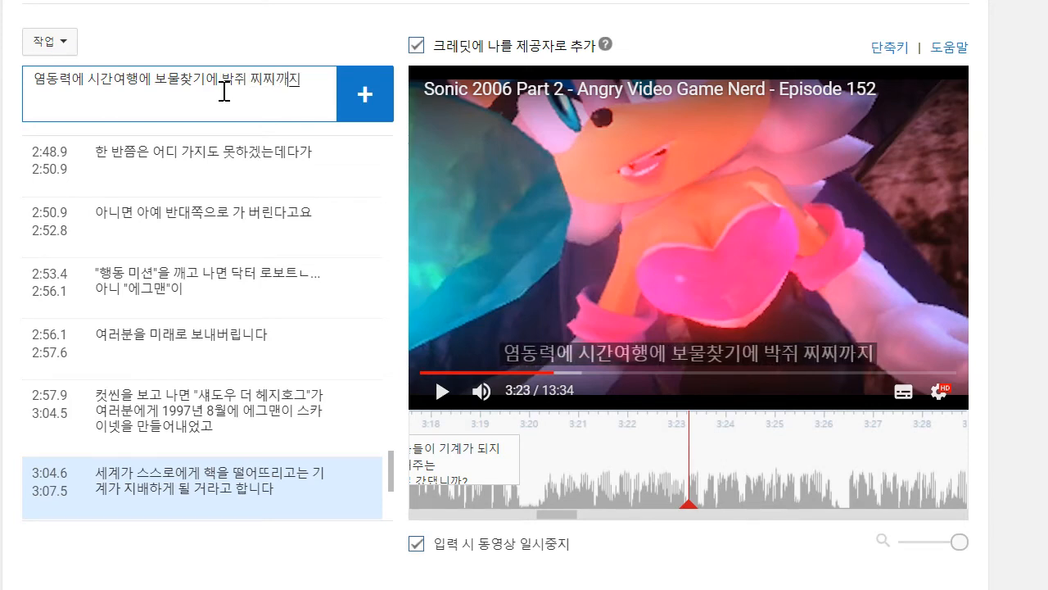
- Play on to about 3:24, change the line's ending to "찌찌에" and start a second line with "인간 공주에"
click(552, 188)
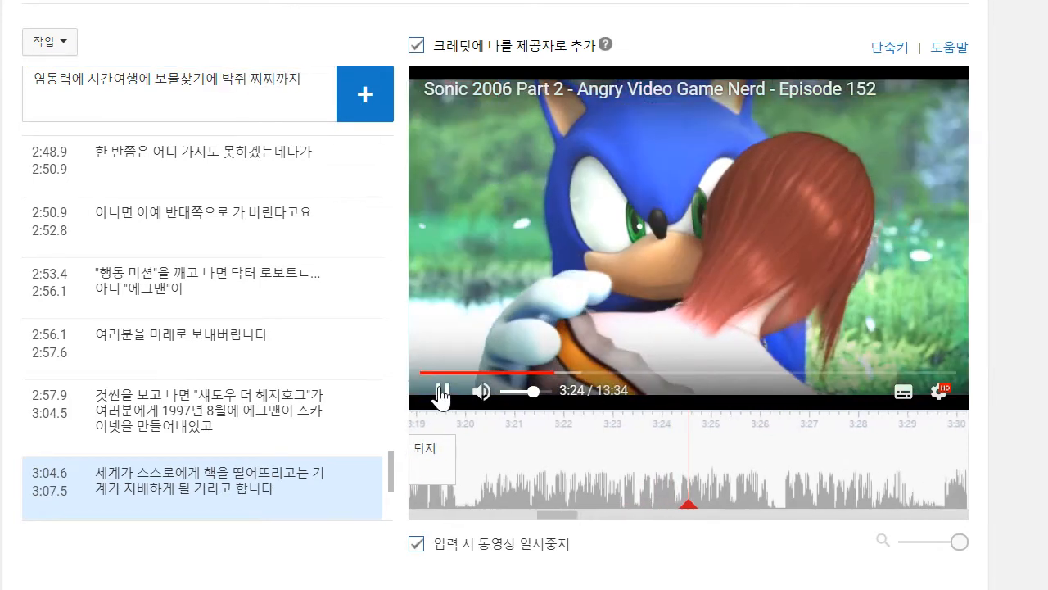
click(296, 95)
key(BackSpace)
key(BackSpace)
text(에)
key(Return)
text(이)
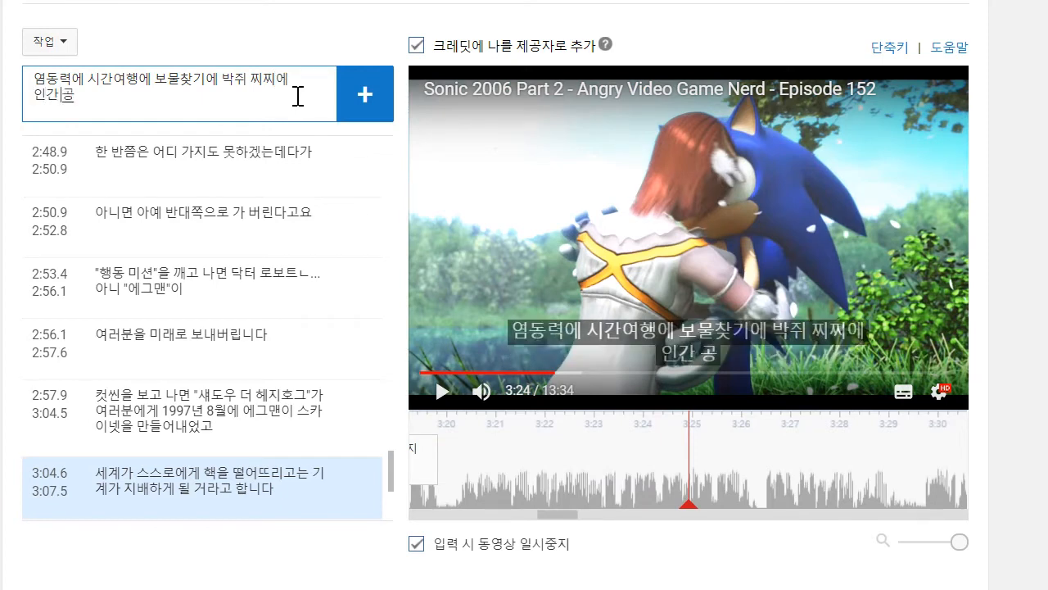
- Play on to about 3:26, finish the second line as "인간 공주랑 고슴도치의 로맨스까지.." and add the caption
click(722, 156)
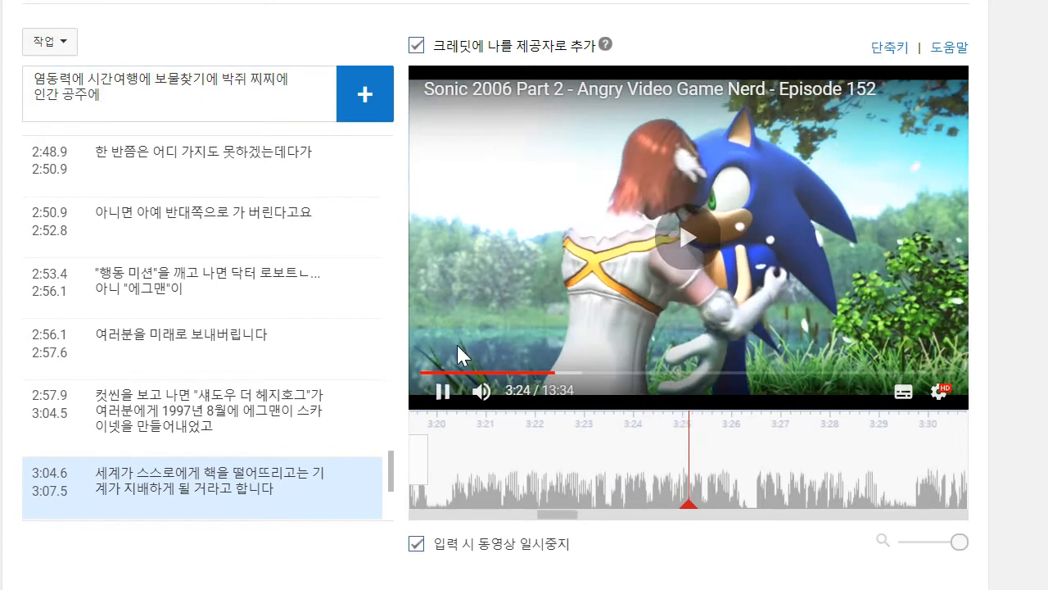
click(443, 393)
click(244, 116)
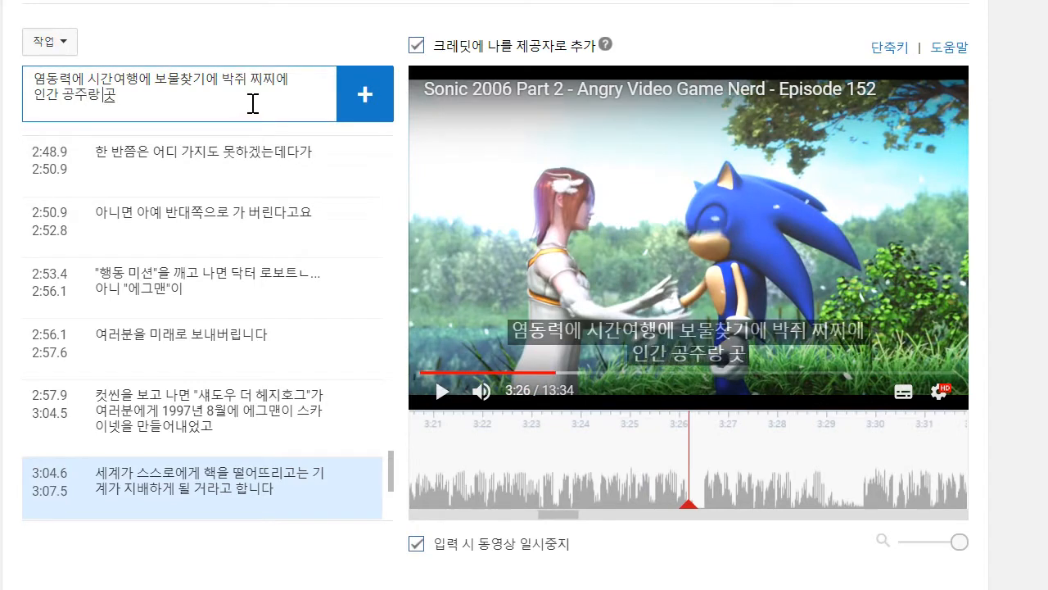
text(로맨스까지.)
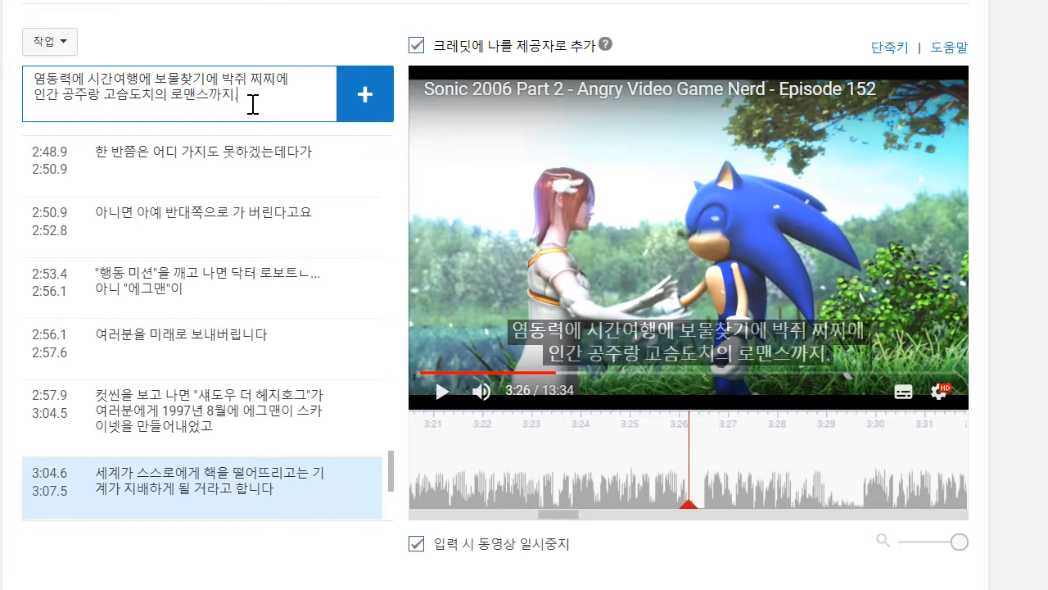
key(Return)
- Move the start of the new "염동력에 시간여행에" caption earlier to 3:20.2
click(517, 447)
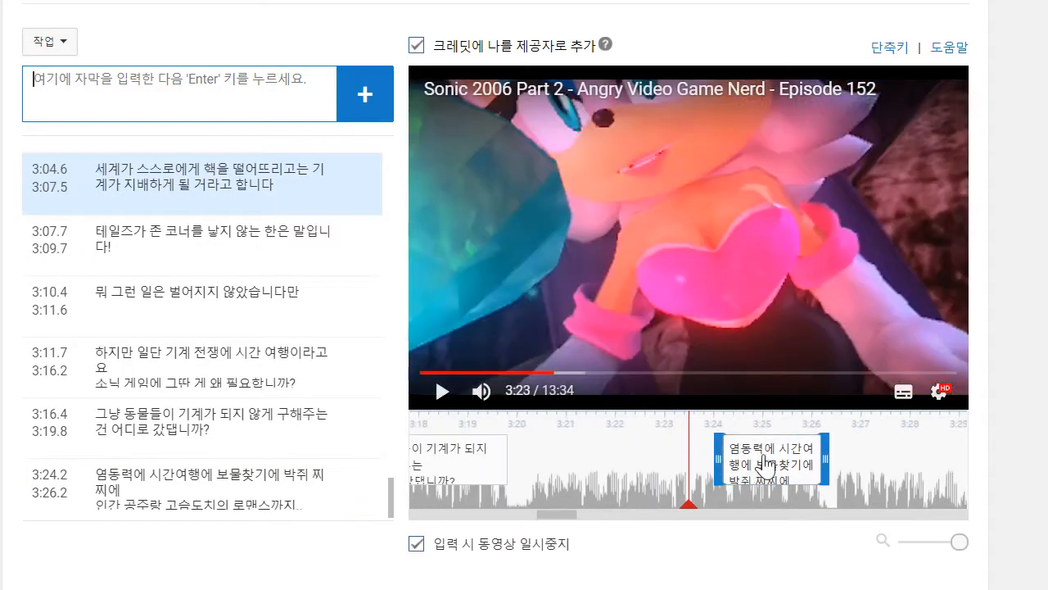
drag(716, 458, 530, 454)
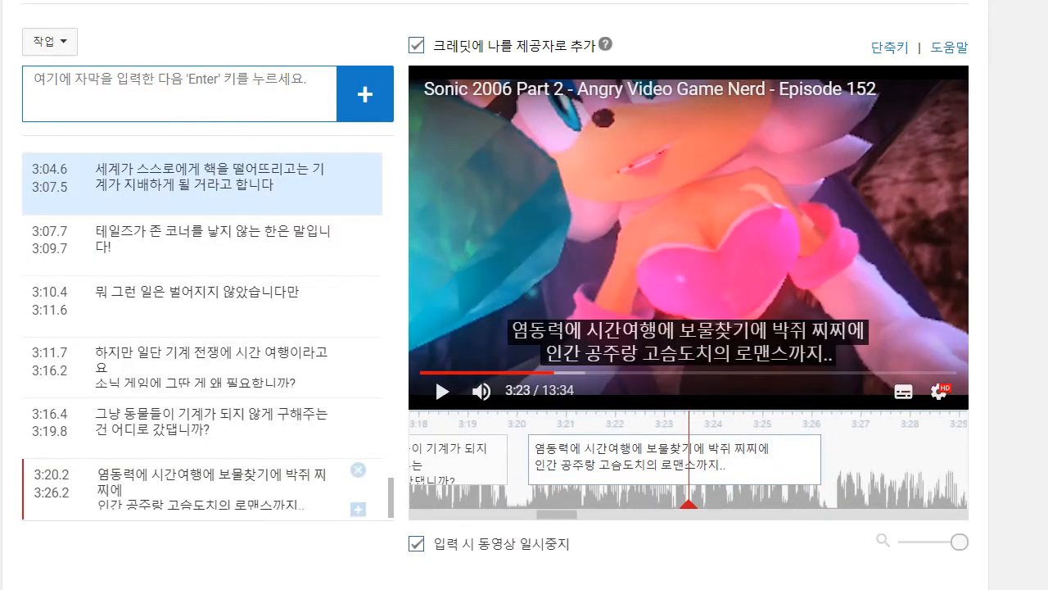
key(alt+Tab)
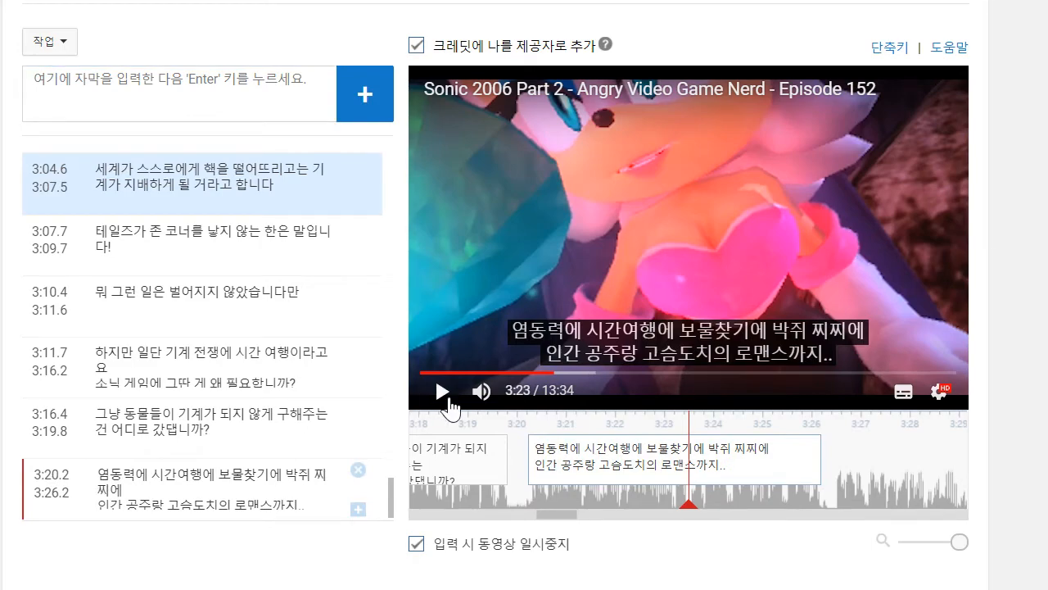
- Play on to about 3:29 and add the caption "이 게임 마치 원래 소닉 게임이 될 예정이 없었던 것만 같구요"
click(442, 393)
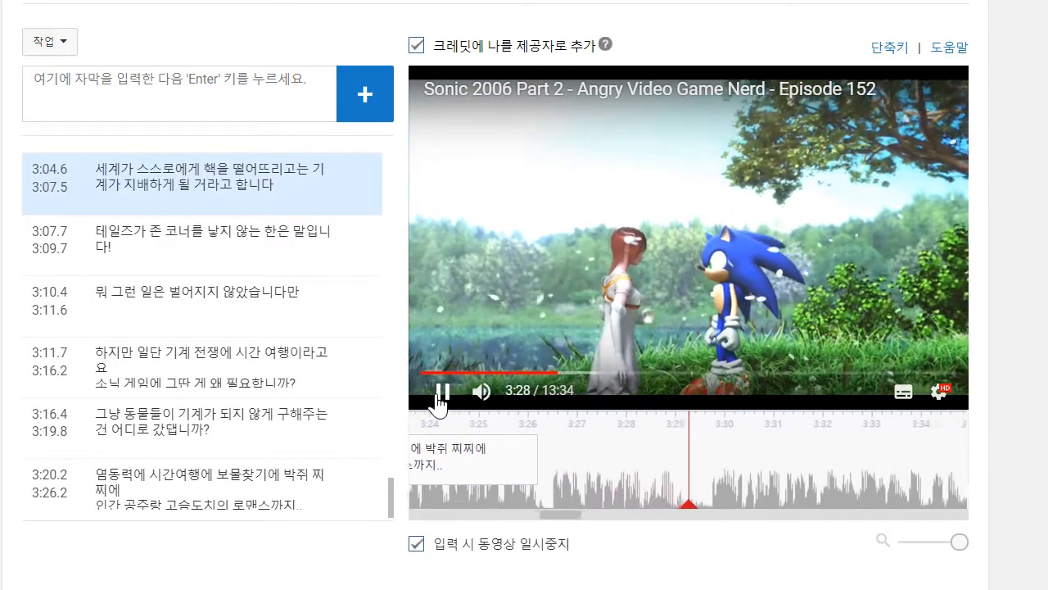
click(442, 395)
click(144, 82)
text(이 게)
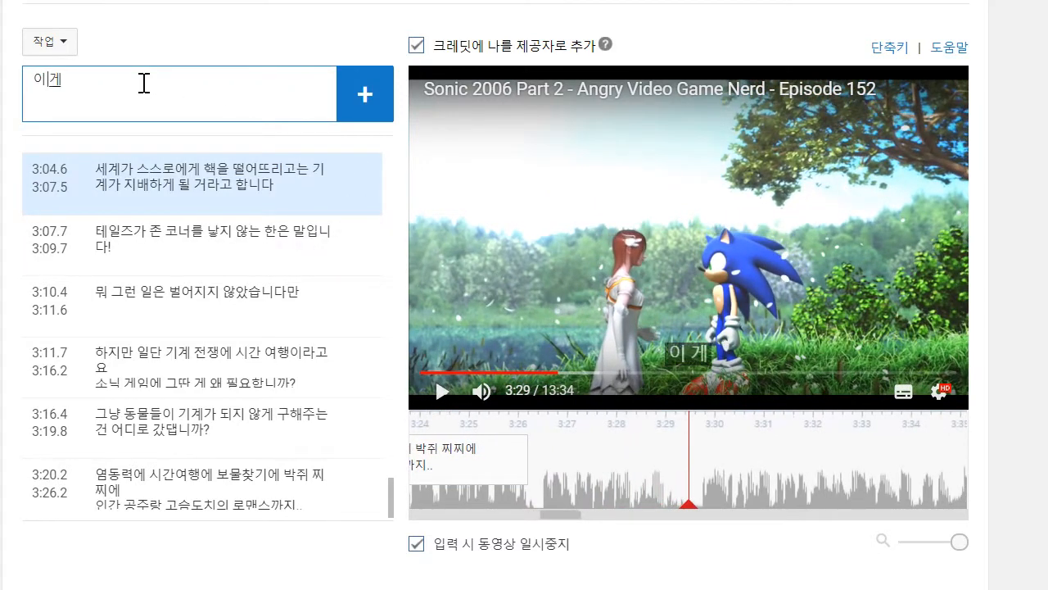
text(임 마치 원ㄹ)
text( 소)
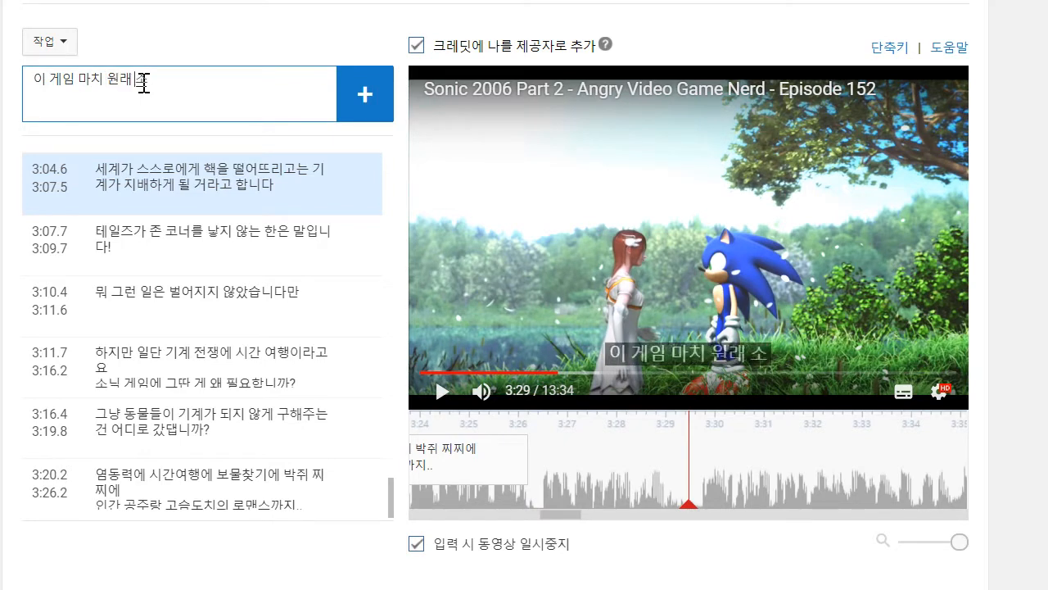
text(닉 게임이 도)
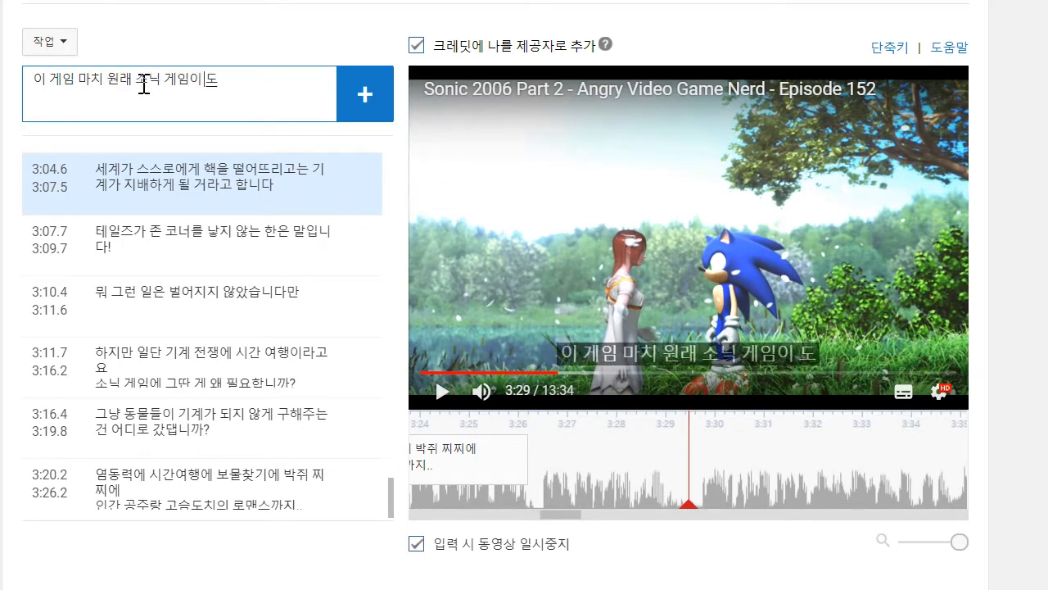
text(ㅣㄹ ㅇㅖㅈㅓㅇㅇㅣ ㅇㅓㅂㅅㅇㅓㅆㄷㅓㄴ ㄱㅓㅅㅁㅏㄴ ㄱㅏ)
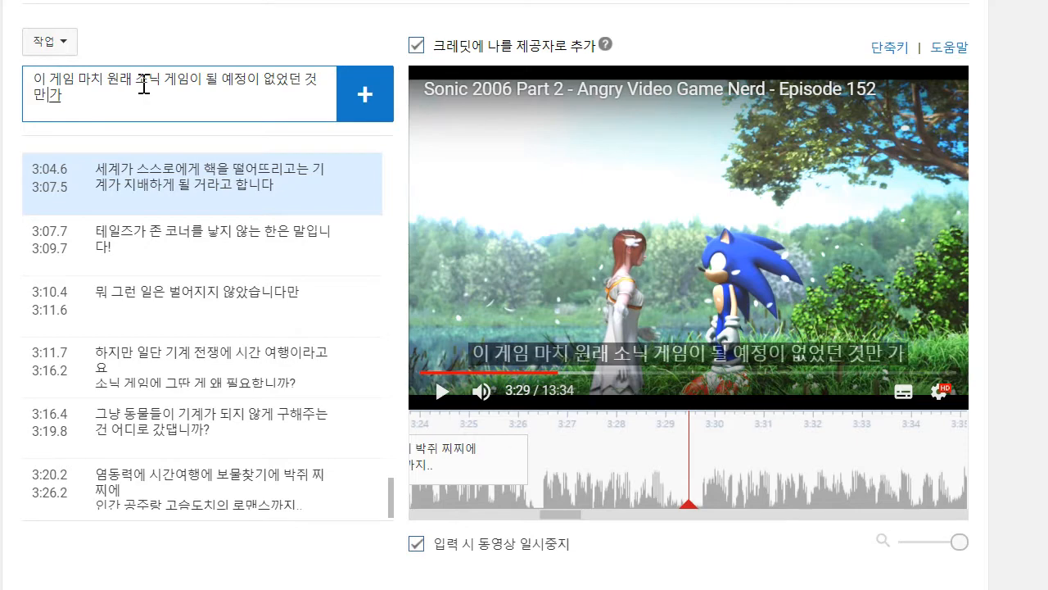
text(ㅌㄱ)
key(Return)
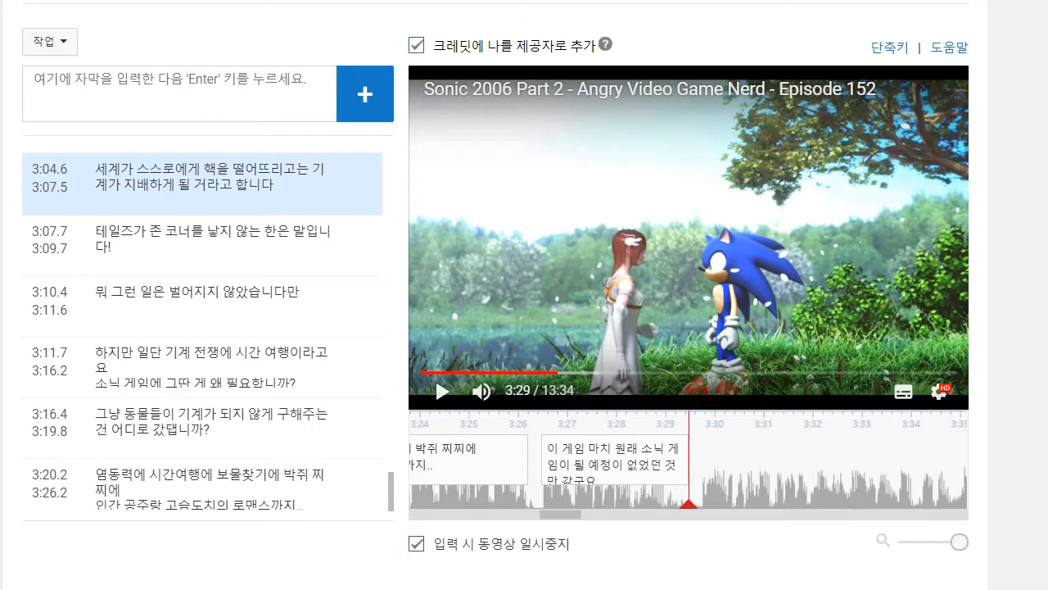
- Play on to about 3:35 and write the caption's first line "했던 말 또 해서 죄송하지만..자비 없는놈들"
key(alt+Tab)
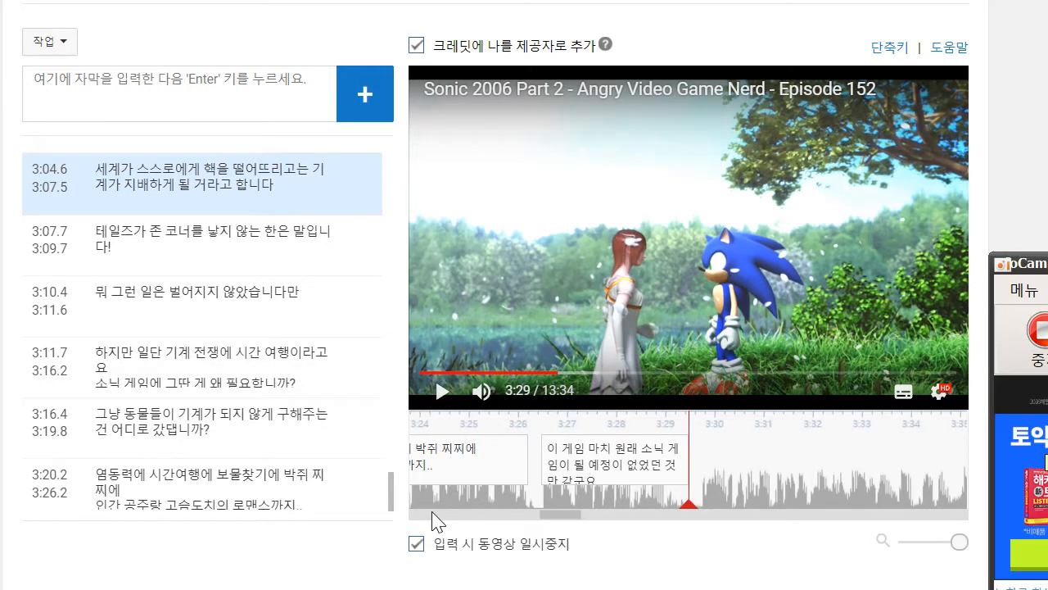
click(440, 392)
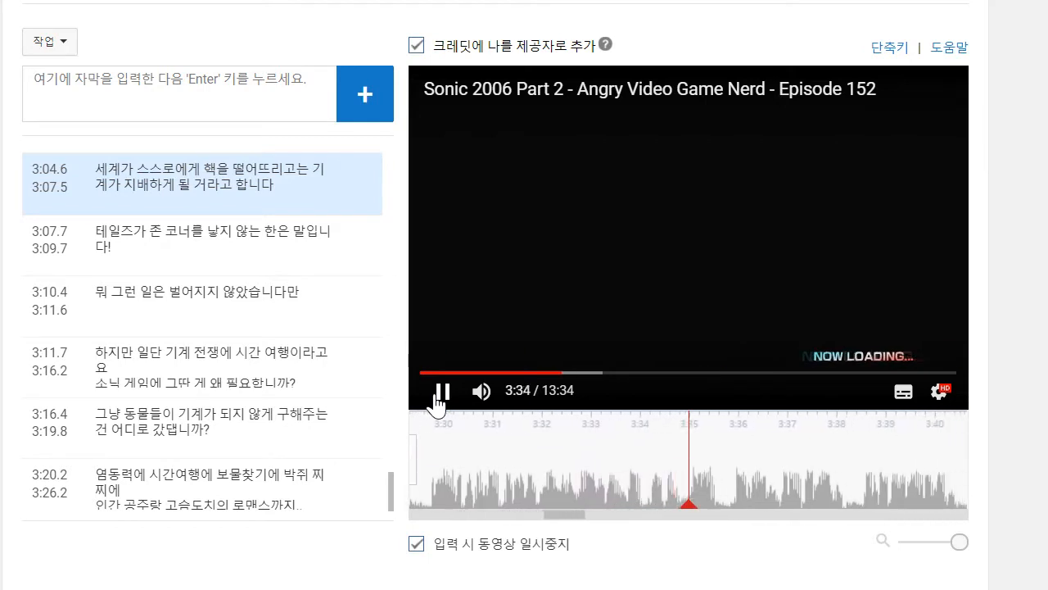
click(439, 394)
click(169, 117)
text(ㅎ)
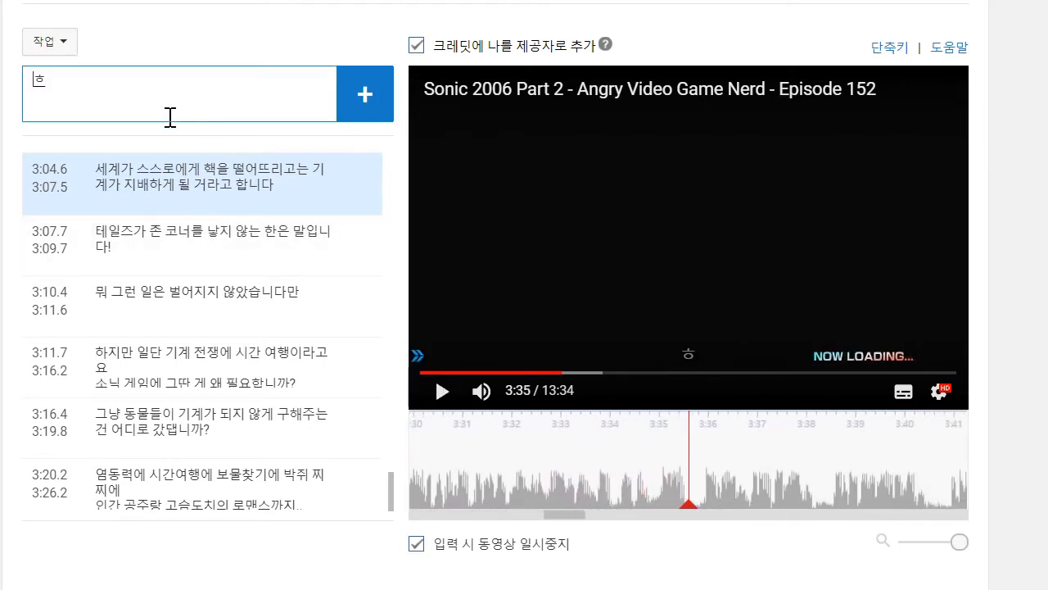
text(던 말 또 해서 죄송)
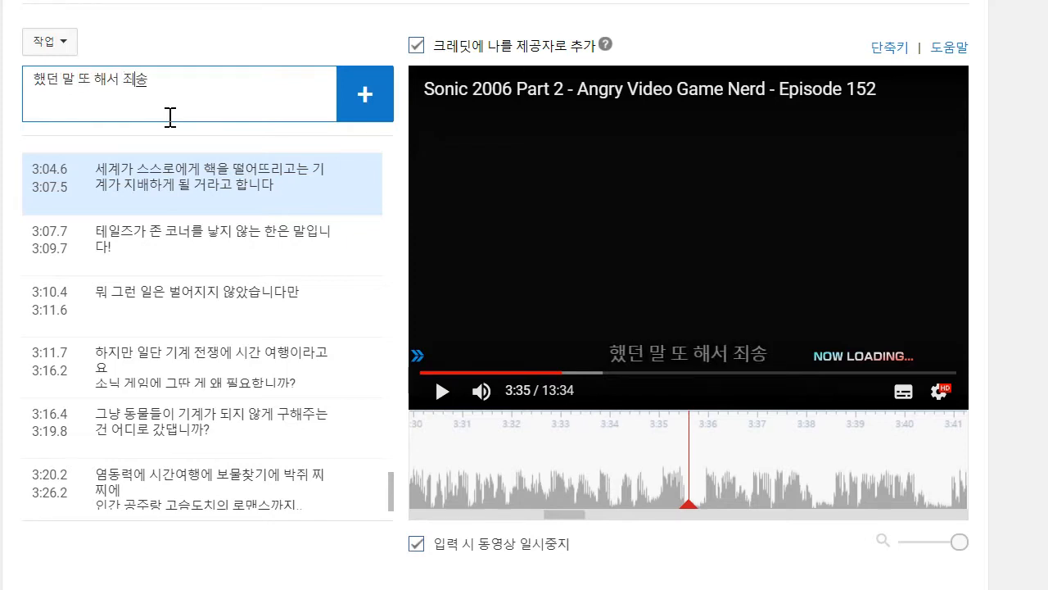
text(하지만..)
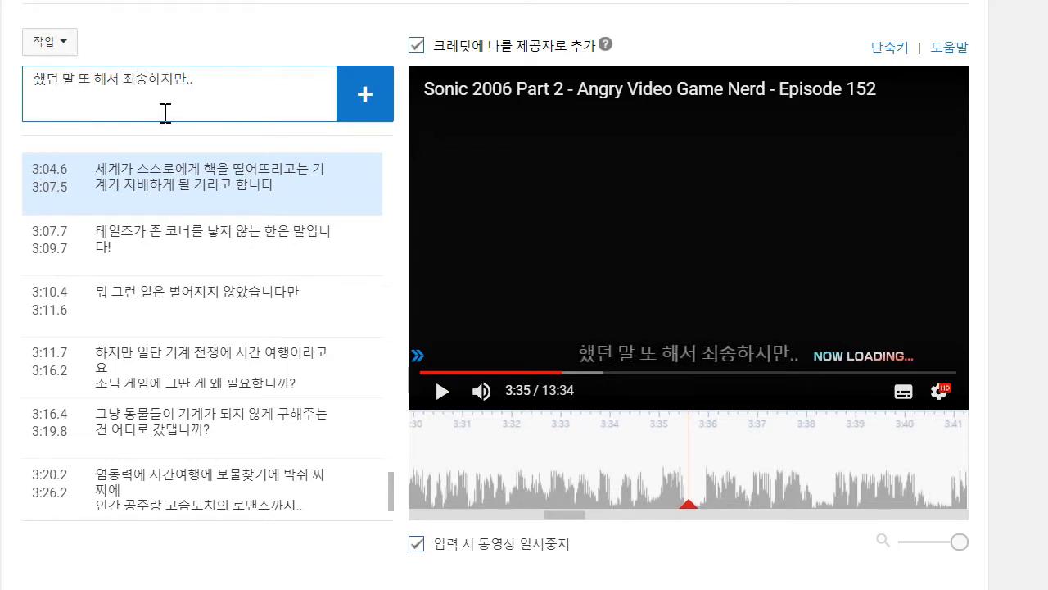
text(자비 없는)
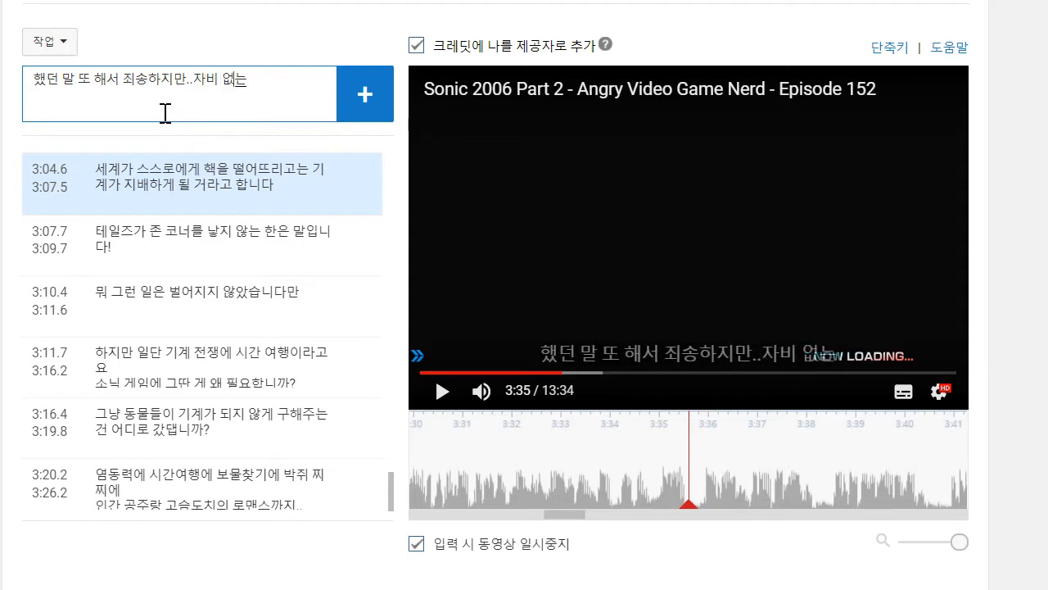
text(놈드ㄹ)
key(Return)
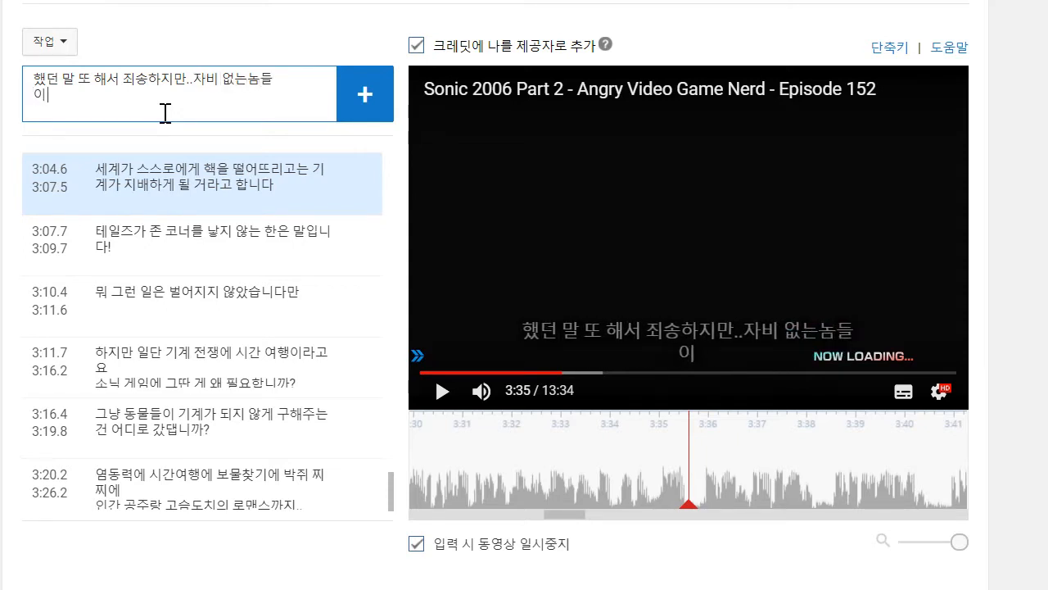
- Write the second line "이 로딩 화면 진짜 씨발 똥이에요!", add the caption and move its start to 3:29.7
text(이 로딩 ㅅ)
key(BackSpace)
text(호ㅏ며ㄴ ㅈ)
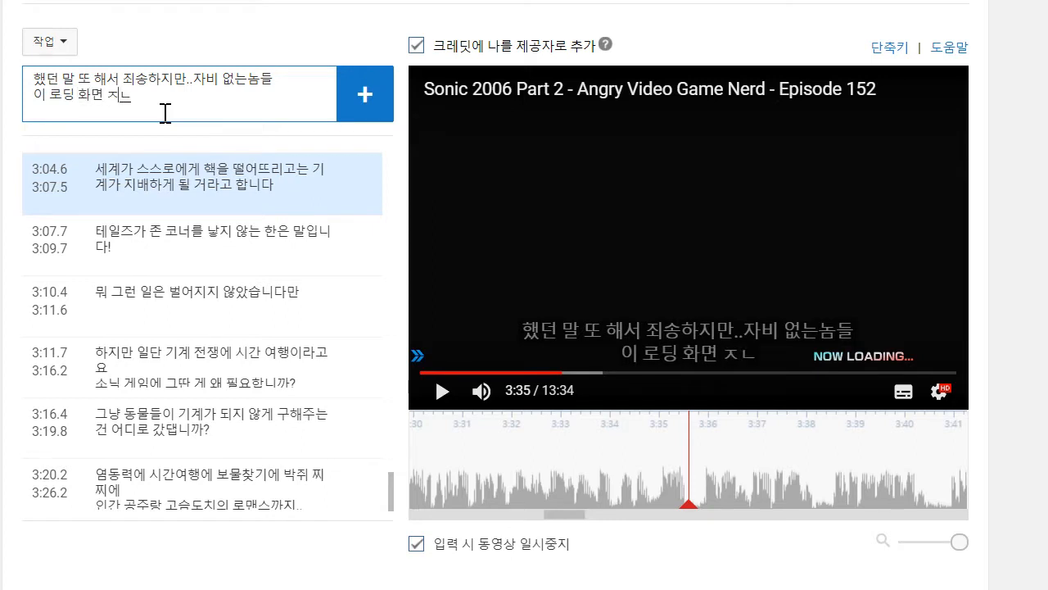
text(ㅣㄴ짜 씨발 똥)
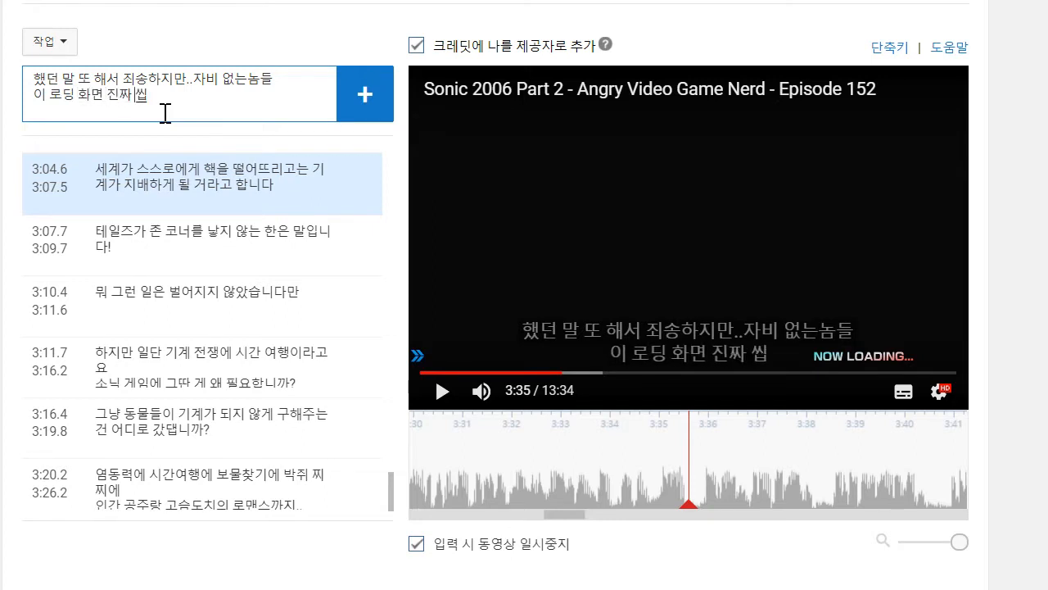
text(이에요)
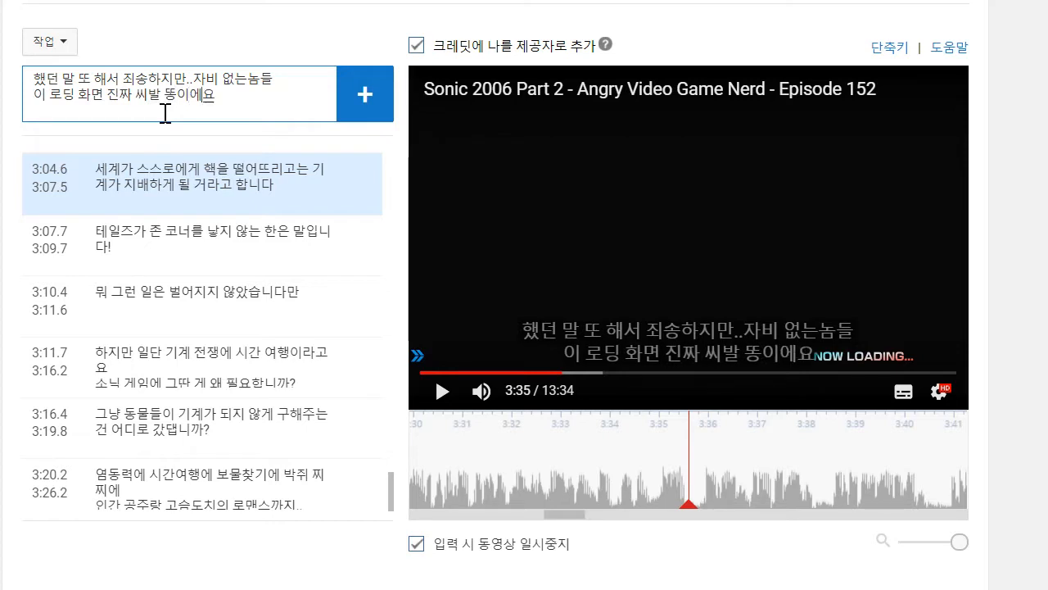
key(Return)
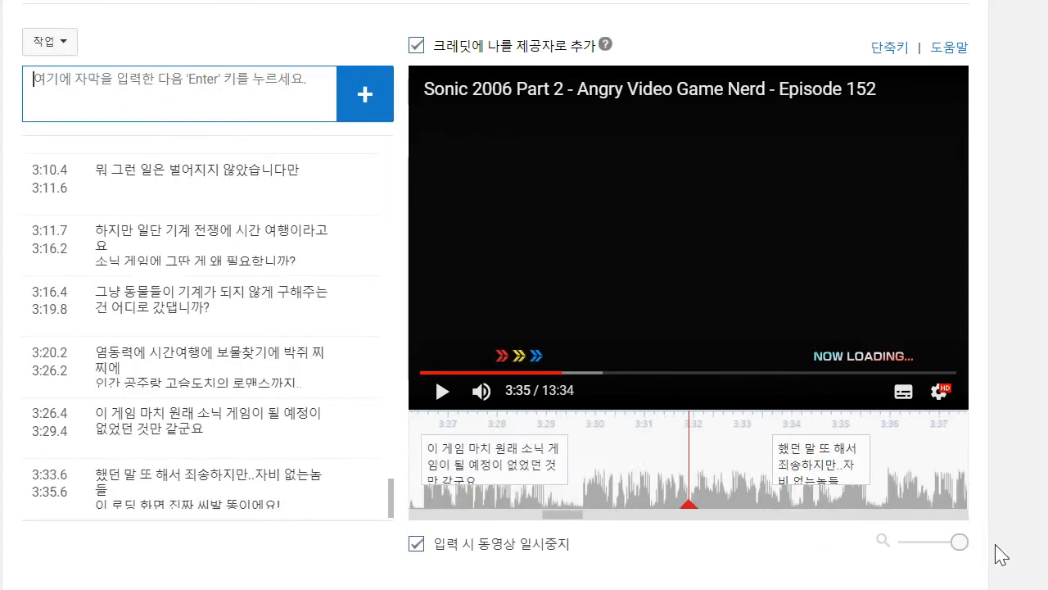
drag(809, 457, 628, 463)
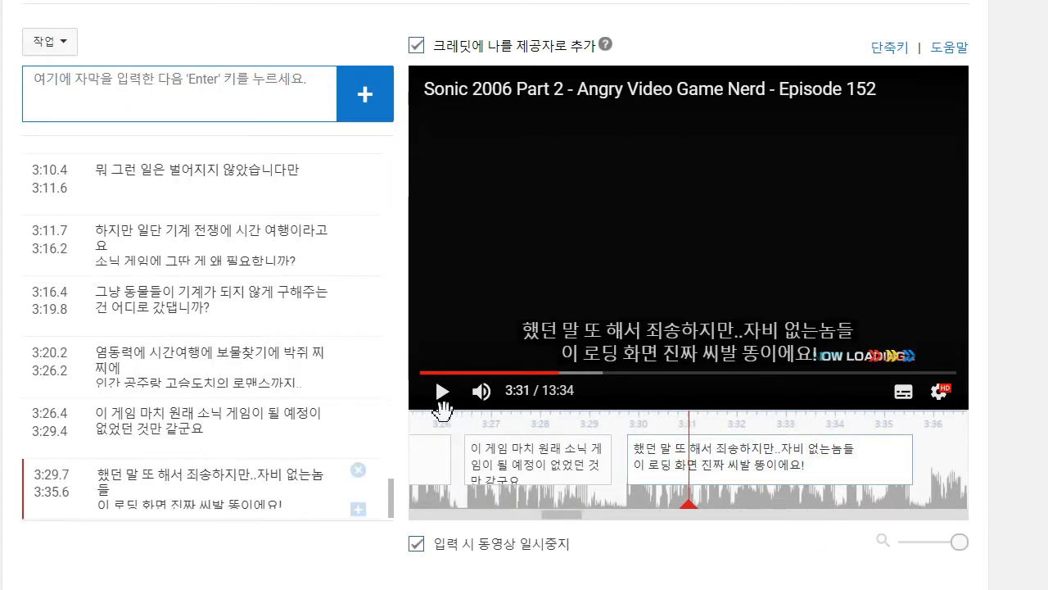
- Play on to about 3:38, add the caption "더 끔찍한 건 이게 끝나고 나서 나오는 게" and move its start to 3:35.9
click(442, 391)
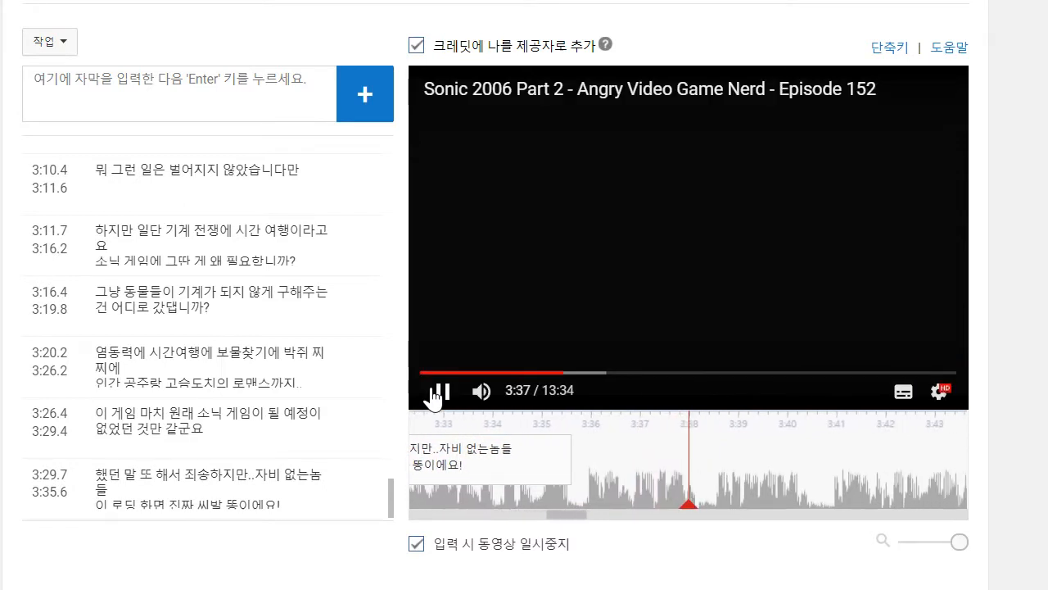
click(157, 106)
text(ㄷ)
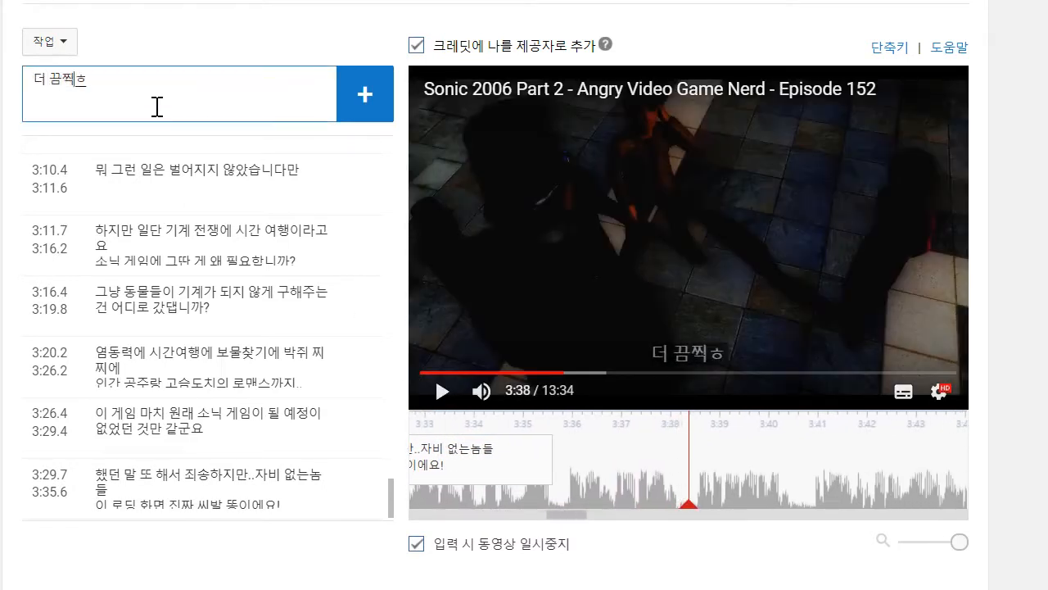
text( 끔찍한 건 이게 끝내고)
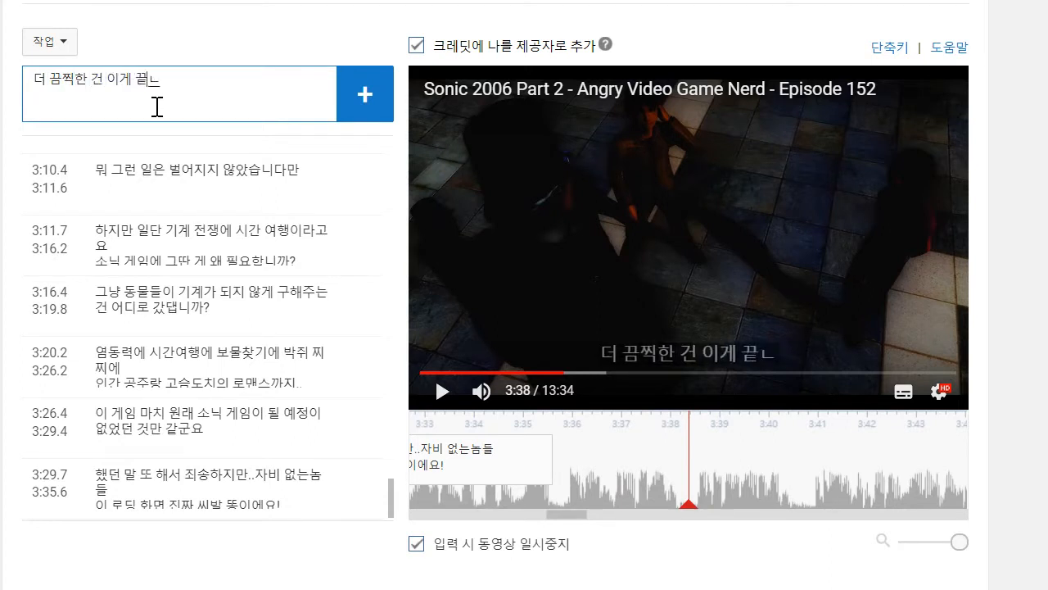
text( 나서 나오는게)
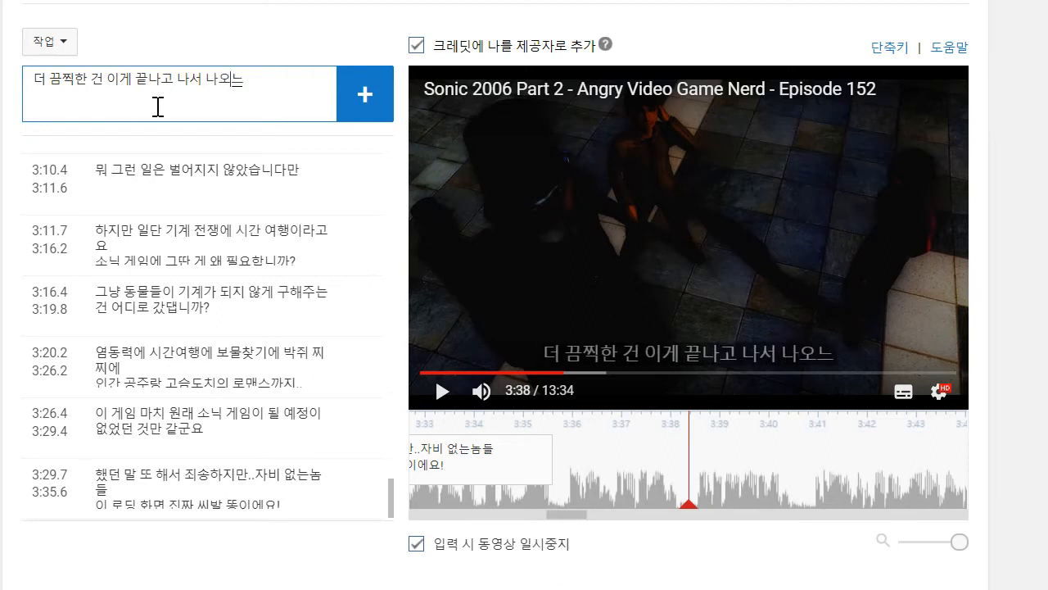
key(Return)
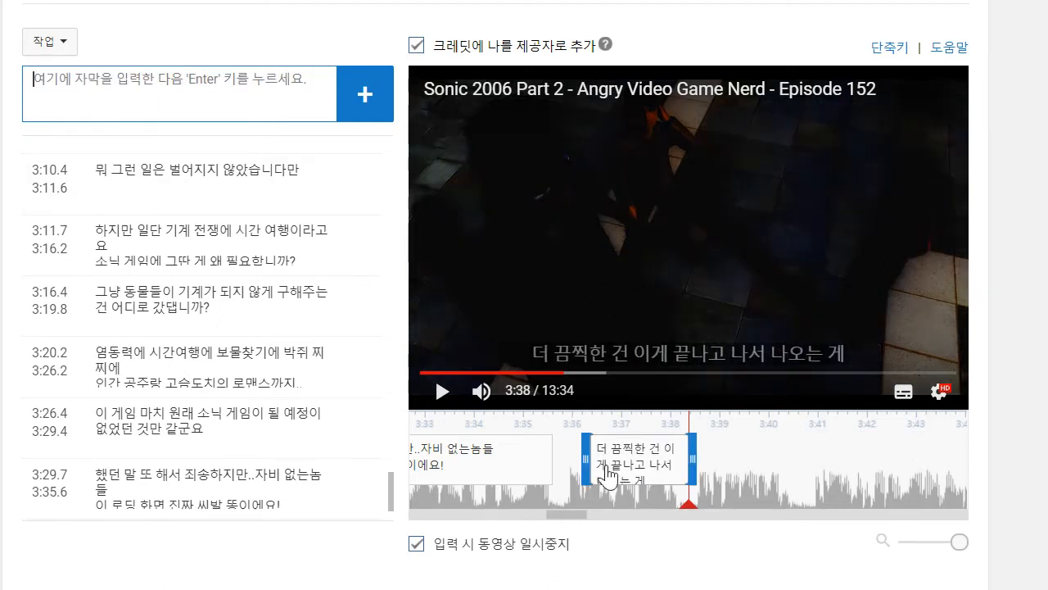
drag(593, 459, 566, 459)
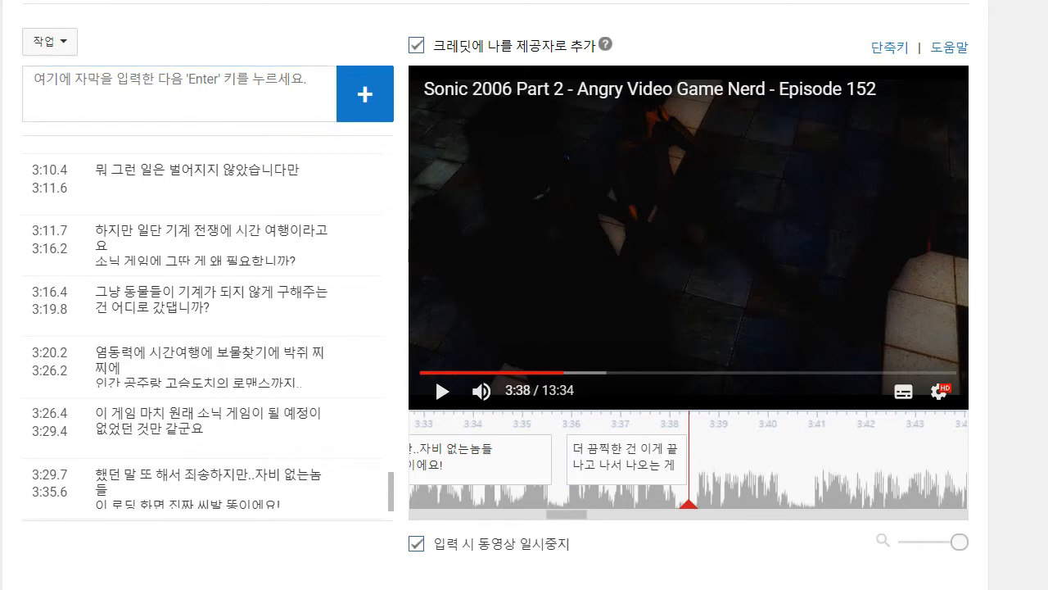
- Play on to about 3:40 and reword the 3:35.9 caption to "더 끔찍한 건 이게 끝나고 나서도"
click(460, 354)
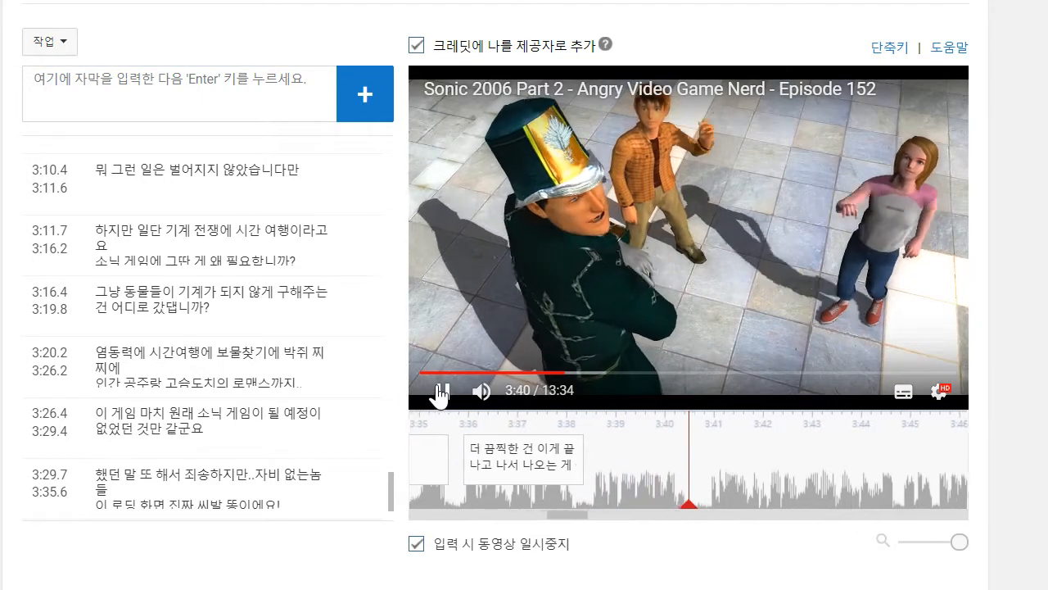
click(440, 393)
click(565, 455)
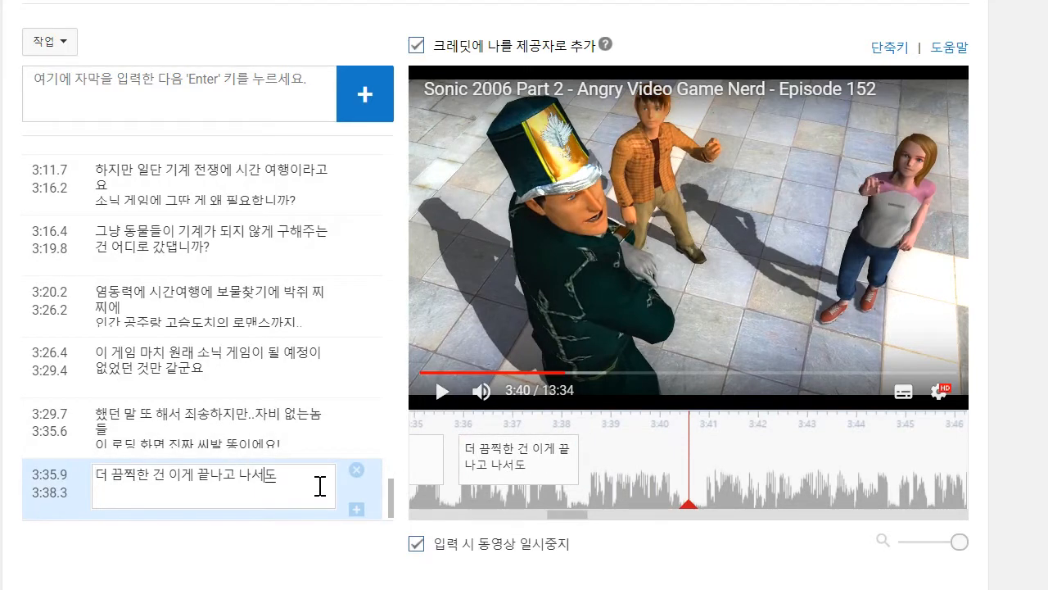
- Add the caption "여러분이 아직도 "소닉 06"를 하고 있다는 겁니다" at about 3:40
click(196, 118)
text(여러분이)
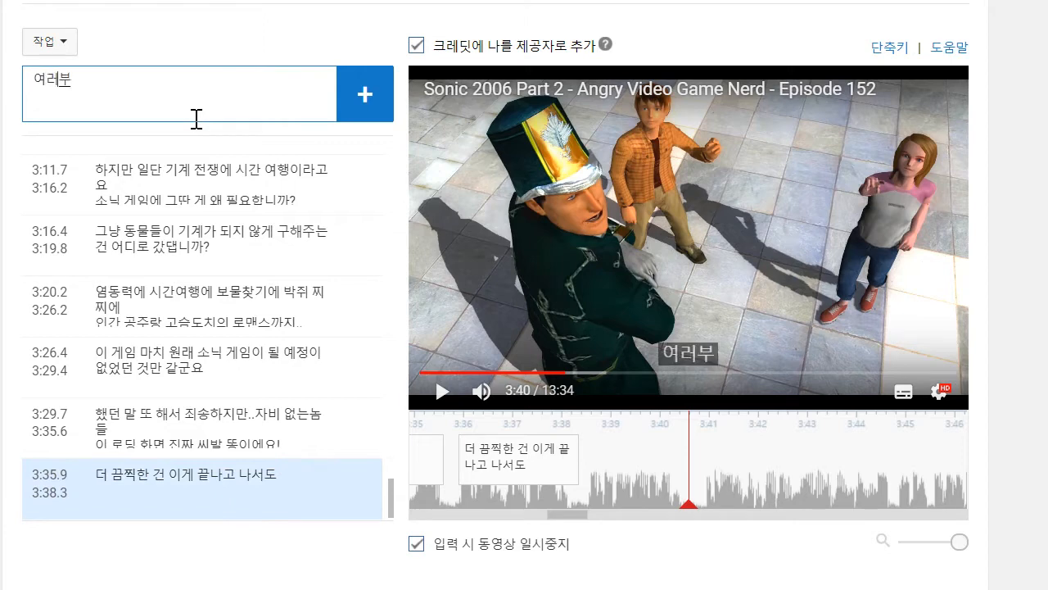
text( 아직도)
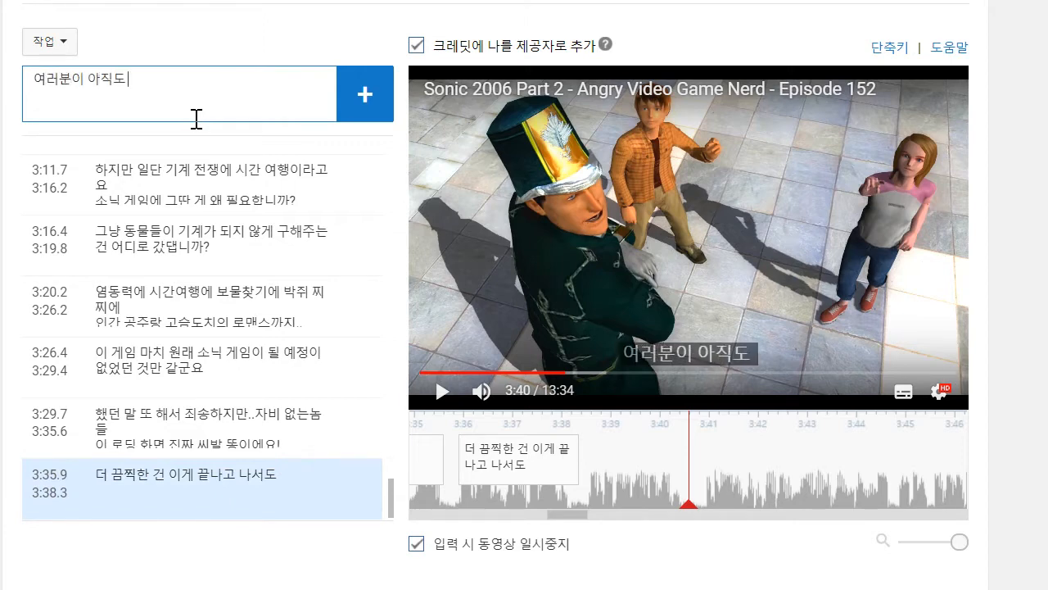
text( "소닉 06"ㄹ)
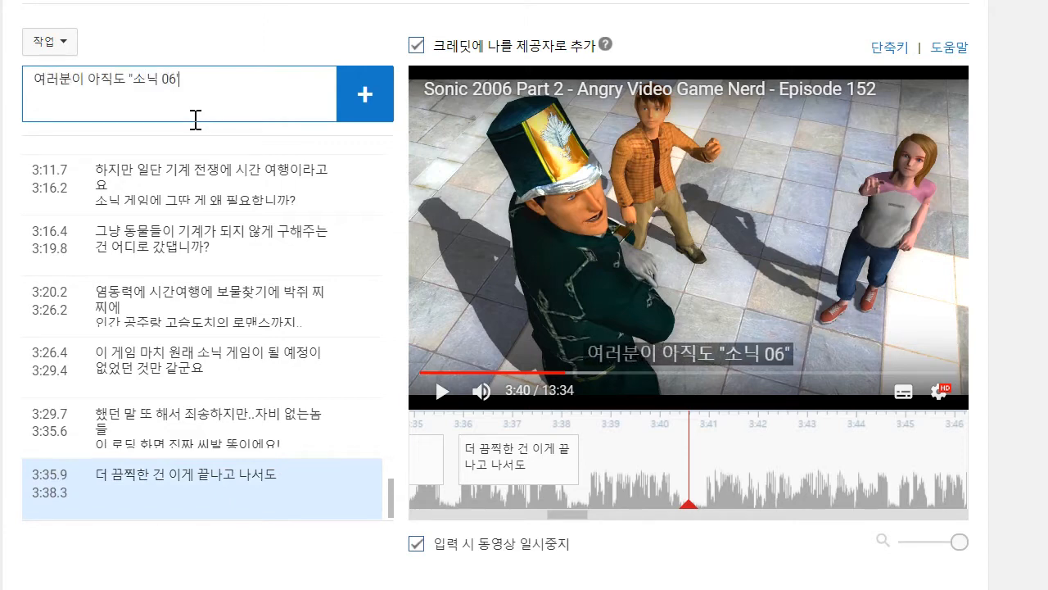
text(를 하고 있다)
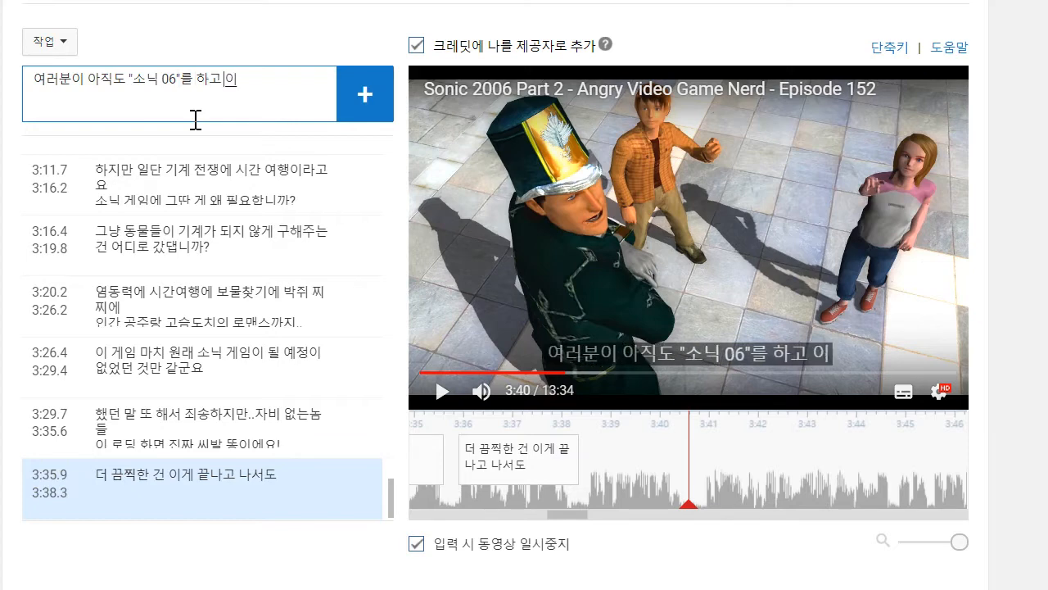
text(는 가)
text(겁니다)
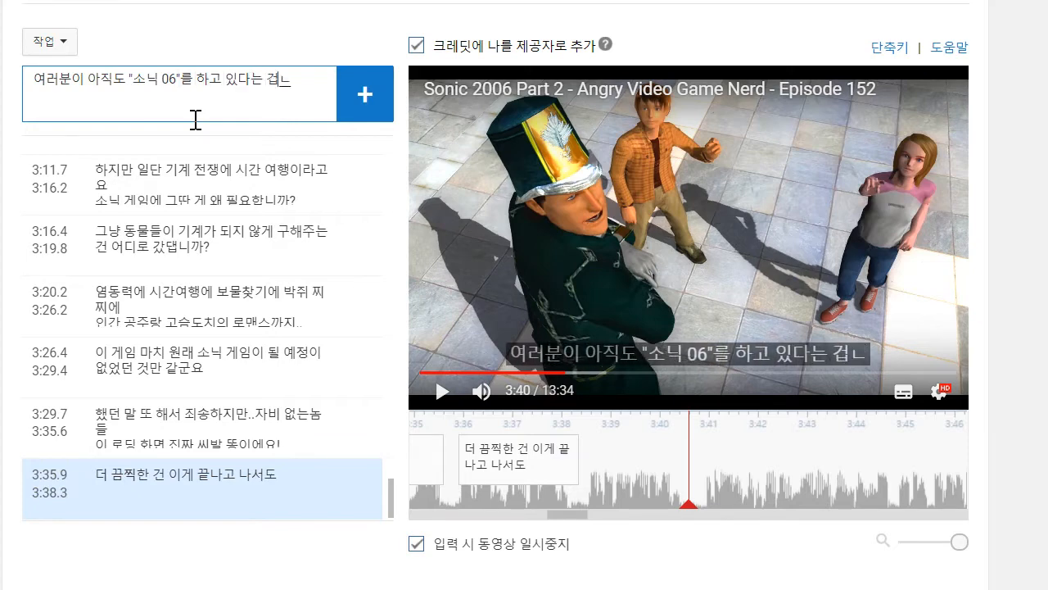
key(Return)
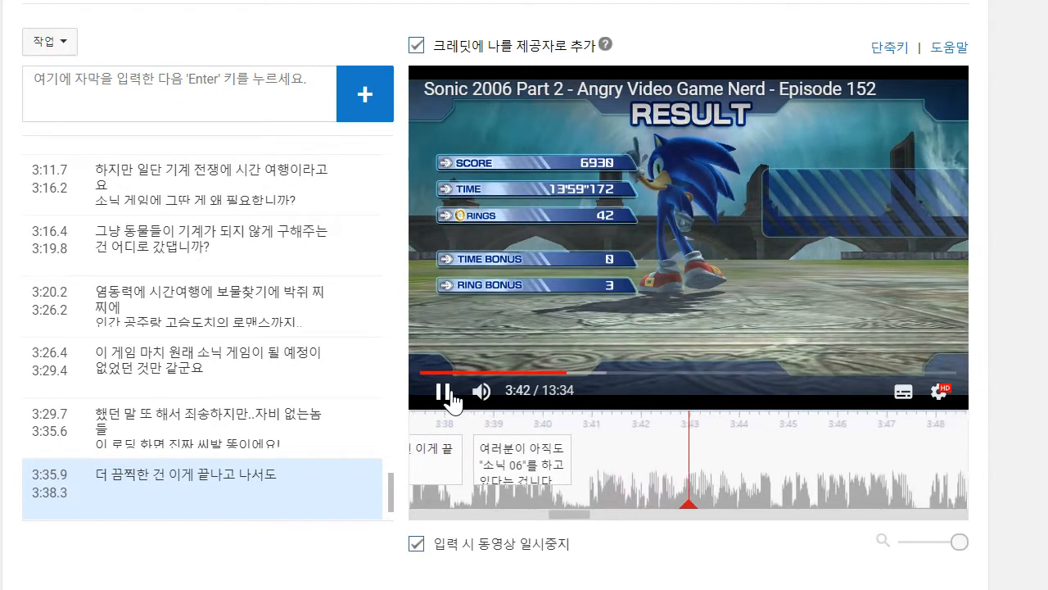
- Play on to about 3:44 and write the caption's first line "거의 무한대만큼 걸리는 레벨들과"
click(453, 401)
click(237, 112)
text(ㄱ)
text(의 무한대만큼)
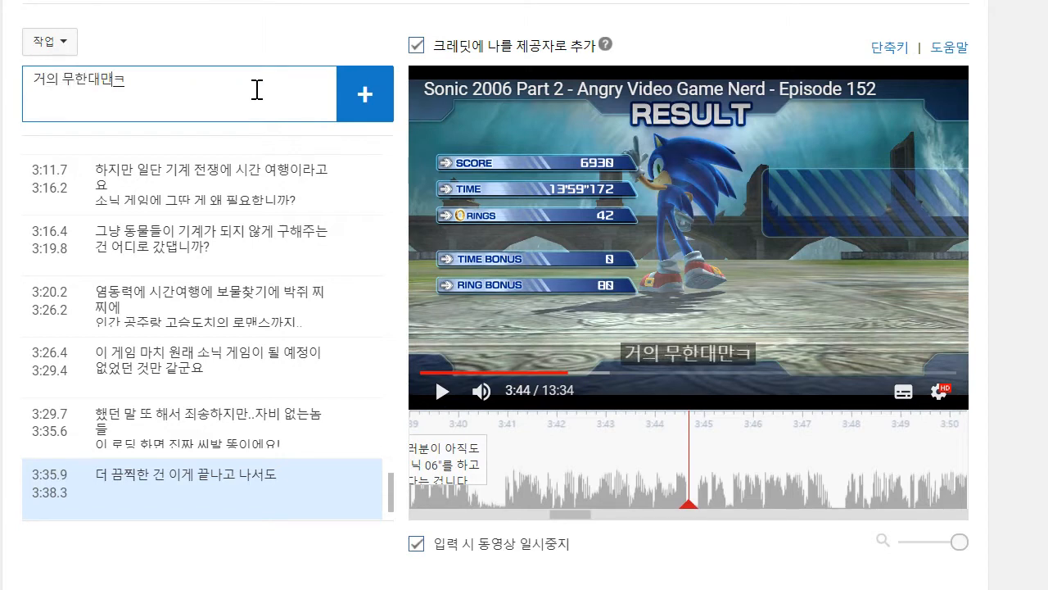
text( 걸리는)
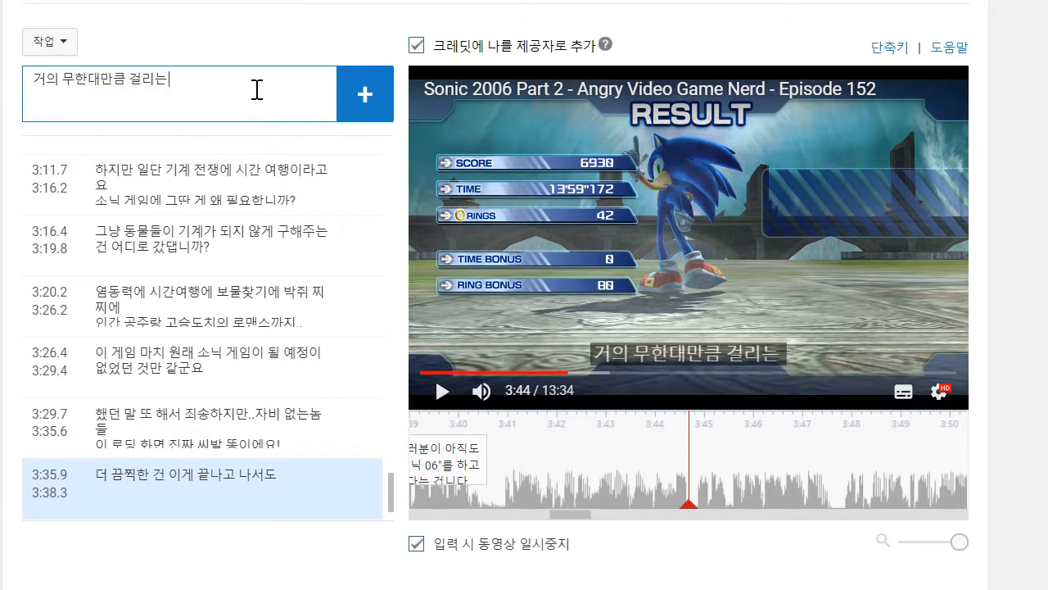
text( 레벨들과)
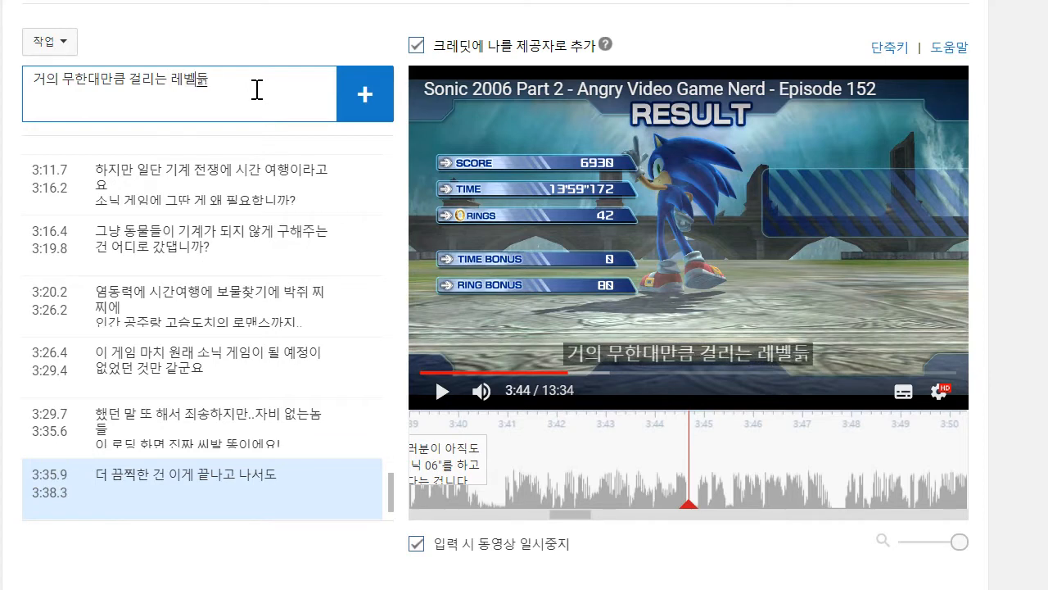
- Write the second line "컷씬들을 고려하면", add the caption and move its start to about 3:41
key(shift+Return)
text(ㅋ)
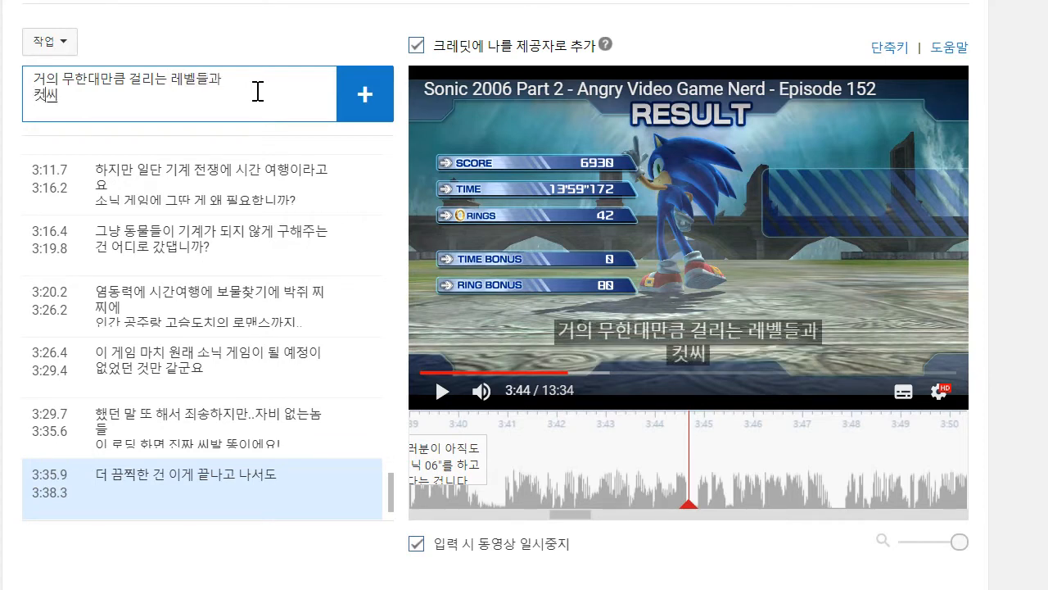
text(씬들을 고려하면)
key(Return)
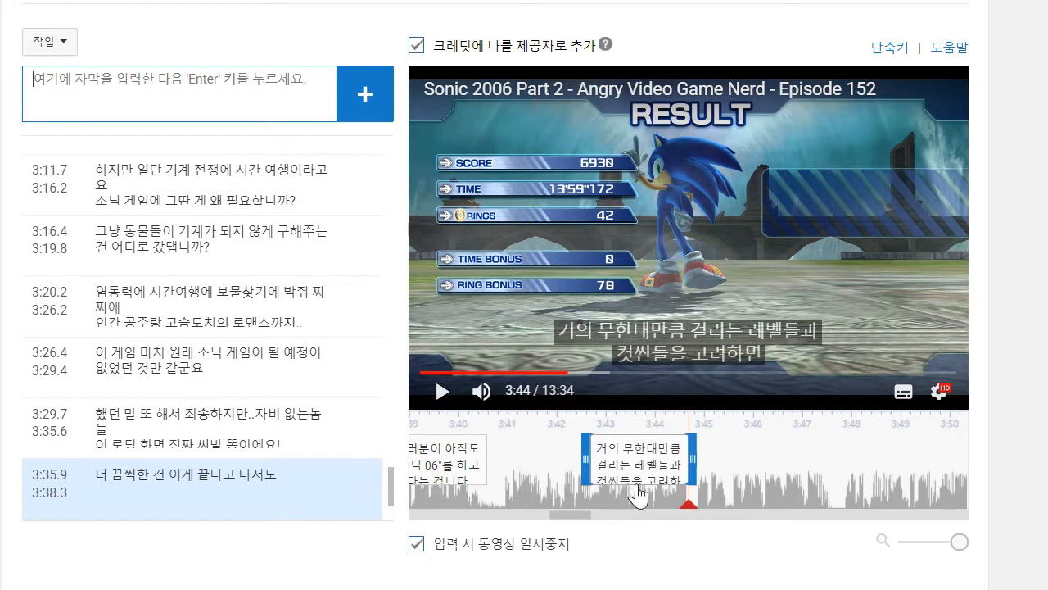
drag(592, 459, 501, 456)
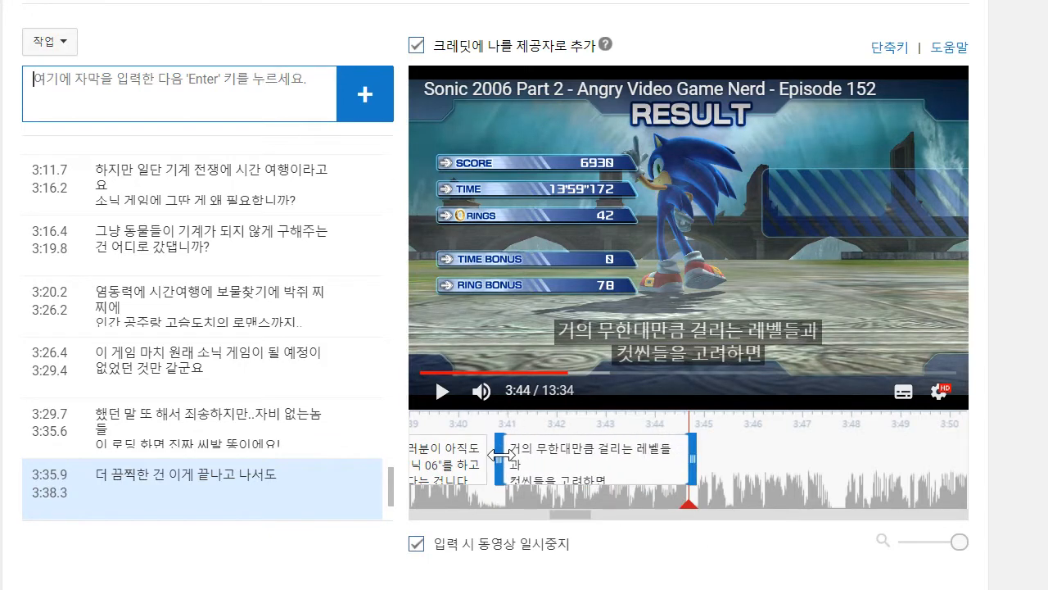
- Play on to about 3:47 and add the caption "이 게임은 여러분의 삶을 도둑질하는 셈입니다"
click(434, 389)
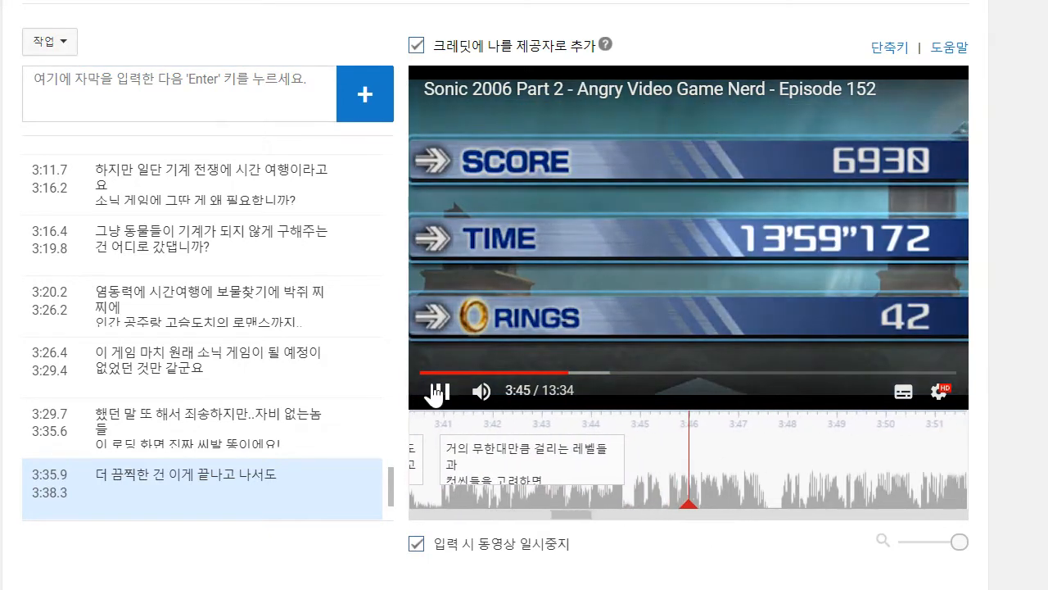
click(435, 390)
click(216, 93)
text(이 게임은)
text( 여러분의 살)
text(ㅁ을 도둑질)
text(하는 사)
text(ㅁ입니다)
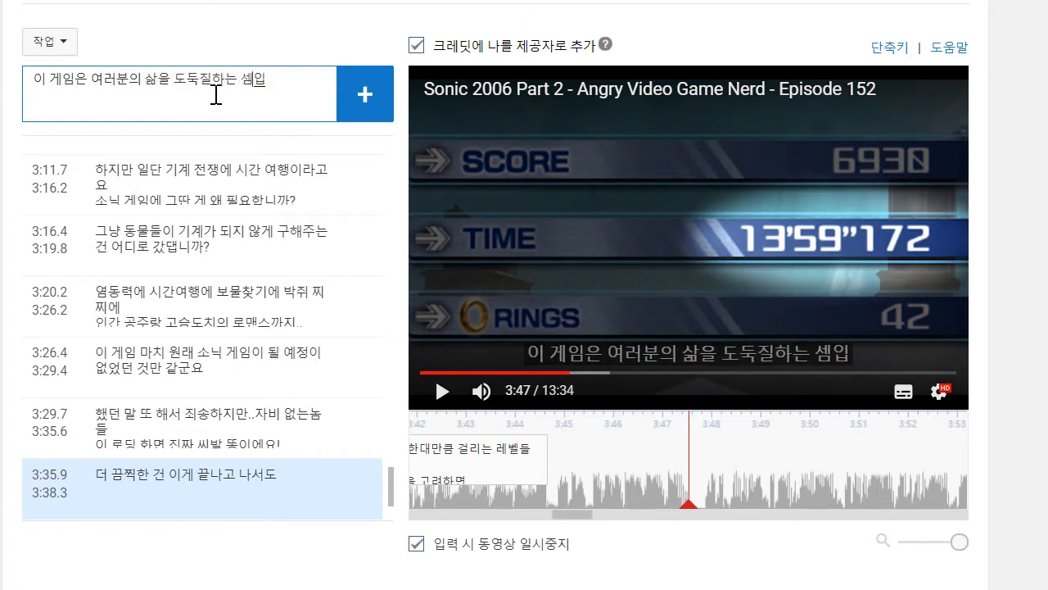
key(Return)
mouse_move(655, 479)
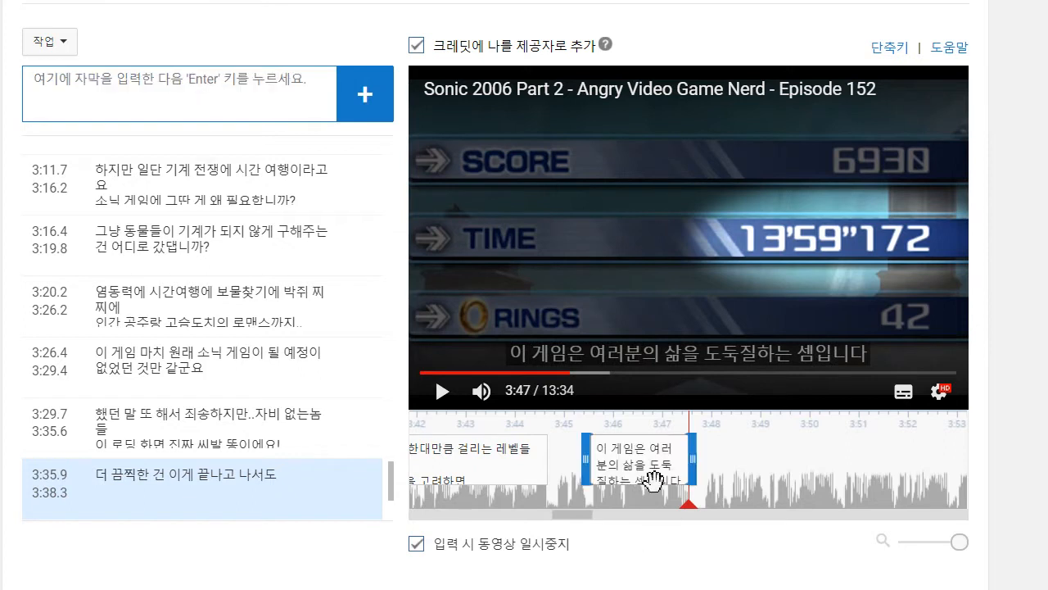
- Move the start of the caption "이 게임은 여러분의 삶을 도둑질하는 셈입니다" back to about 3:44.7 and play on to about 3:50
drag(586, 461, 547, 467)
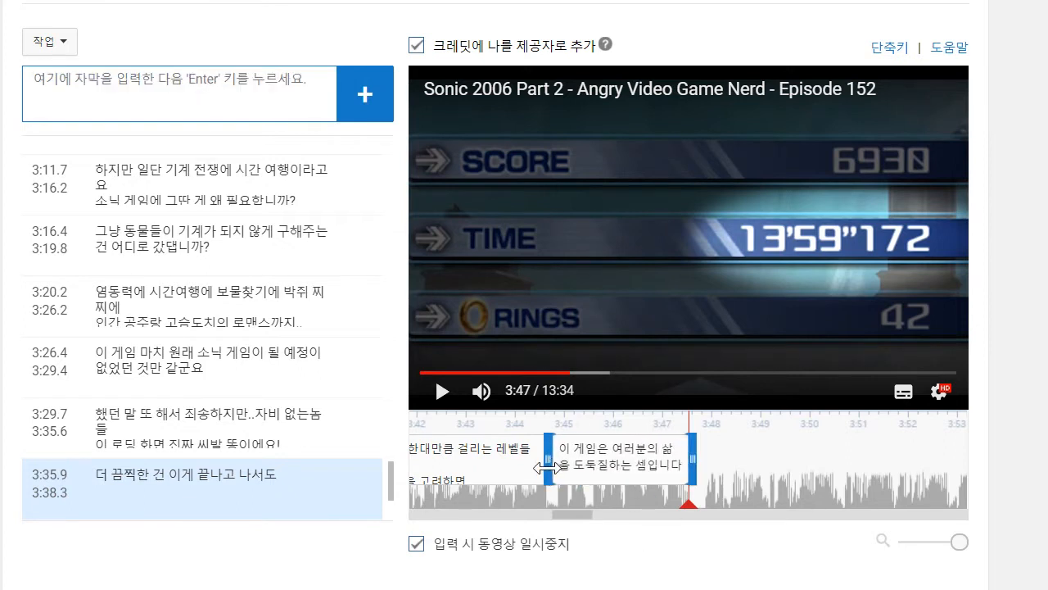
click(554, 362)
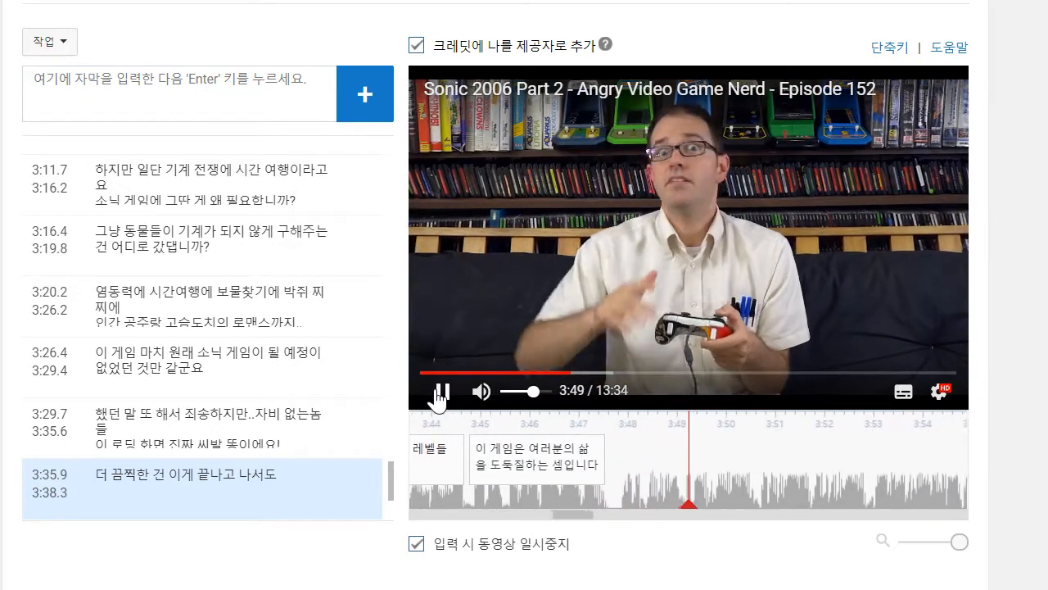
click(440, 392)
click(184, 97)
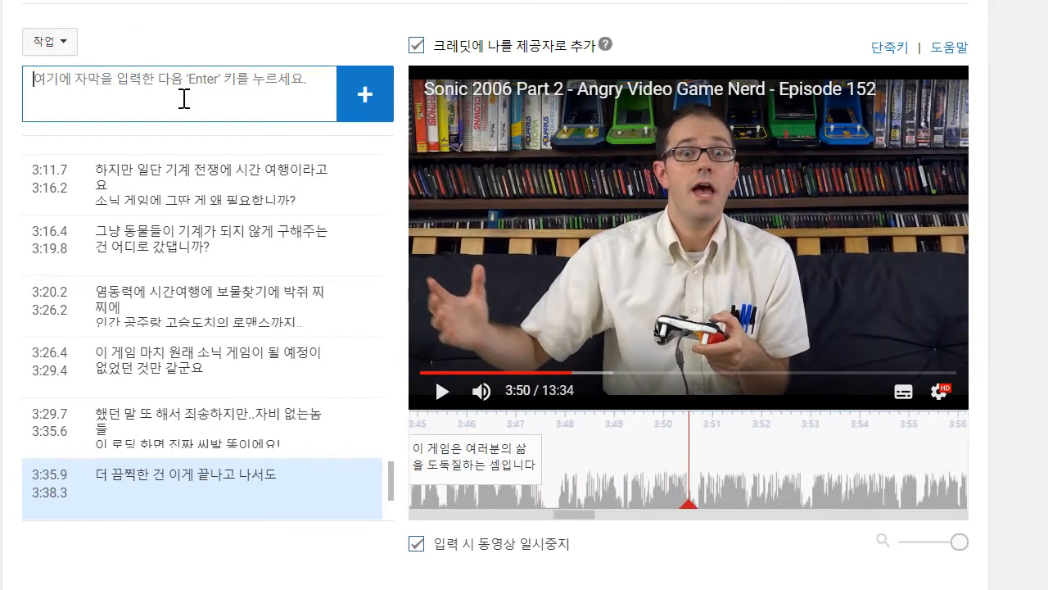
- Add the two-line caption "게임하느라 막혀있는데도" / "삶은 계속되죠" and move its start to about 3:47.9
text(겜)
text(하느라)
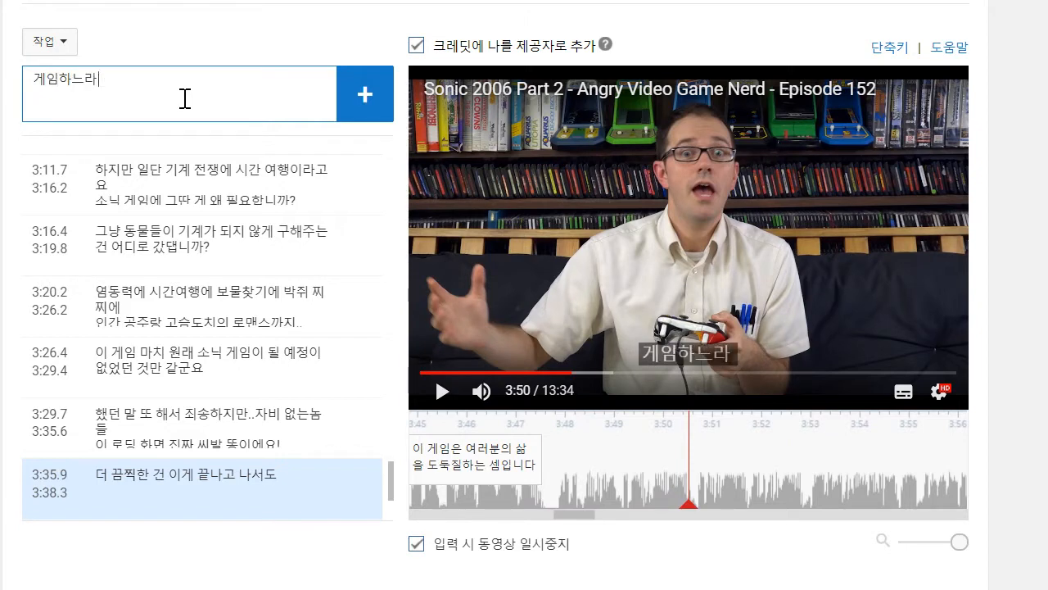
text( 막ㅎㅕ있는뎅)
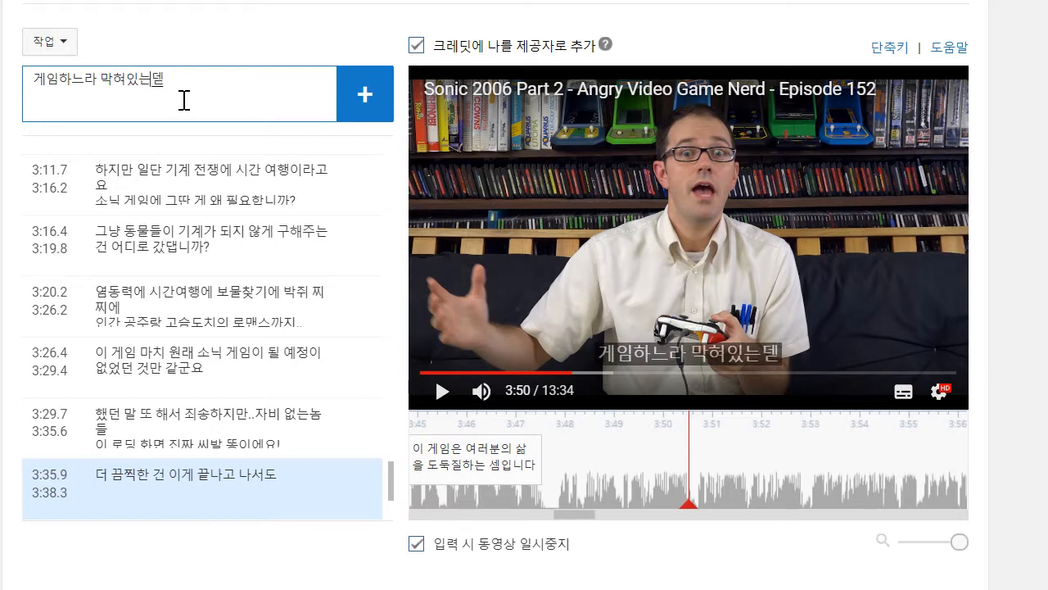
text(도)
key(Return)
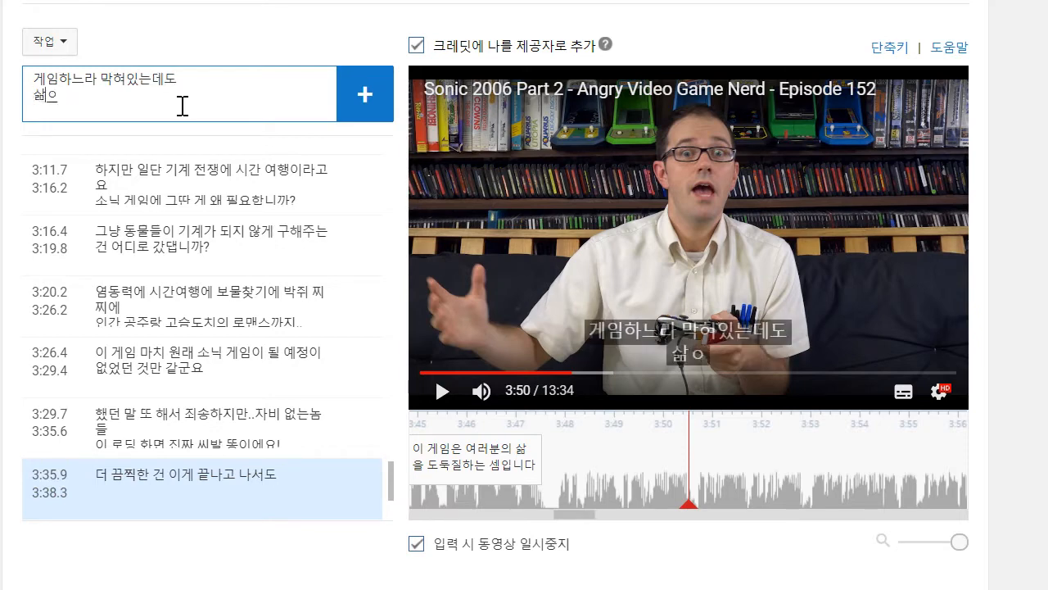
text(삶은 계소ㄱ되죠)
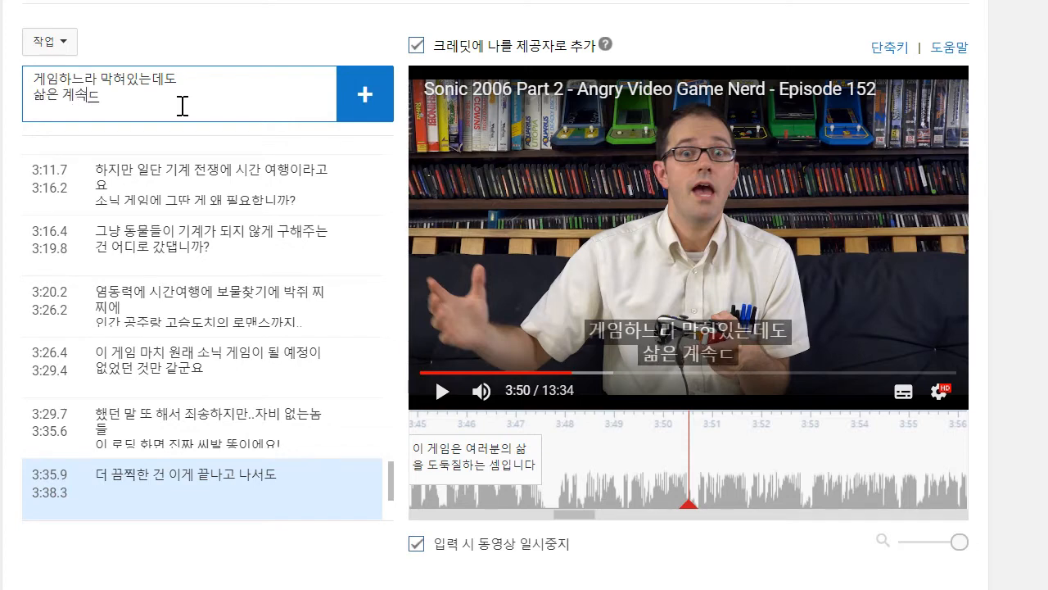
key(Return)
drag(591, 465, 557, 464)
click(429, 373)
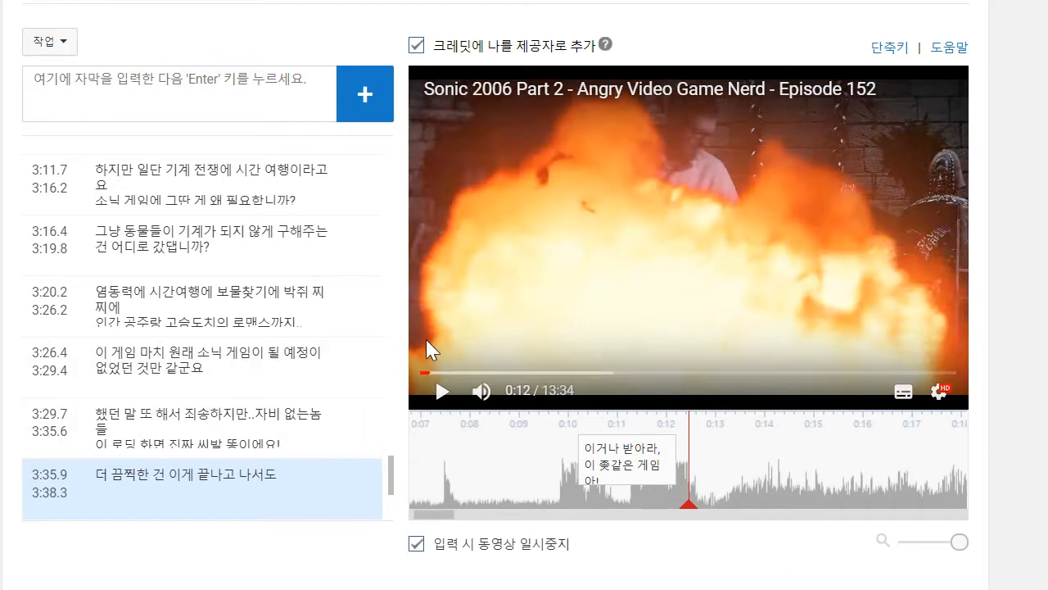
scroll(339, 484, down, 3)
scroll(332, 458, down, 3)
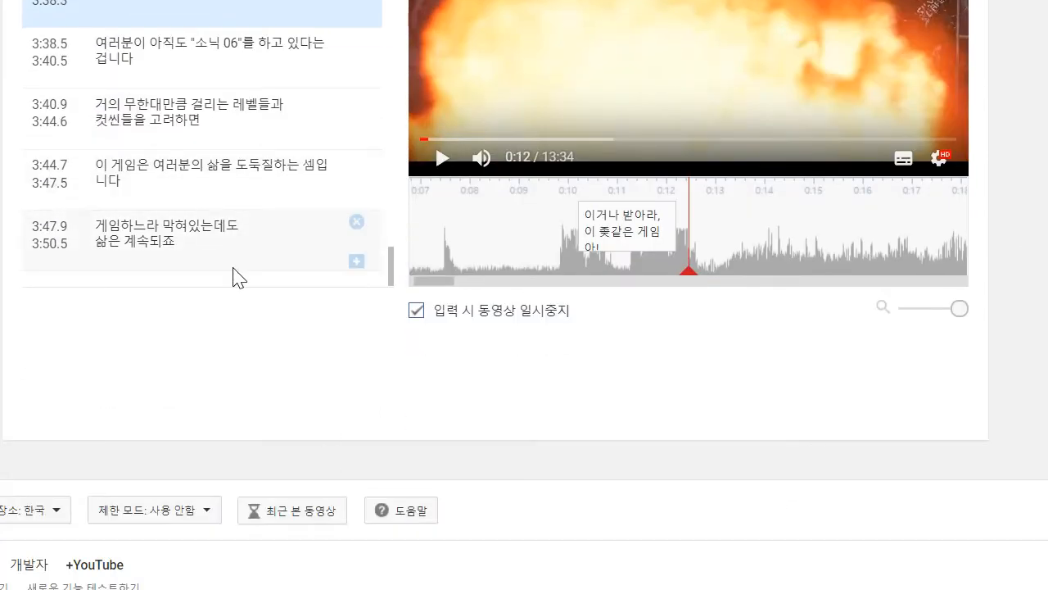
click(300, 261)
scroll(335, 438, up, 3)
scroll(339, 432, up, 1)
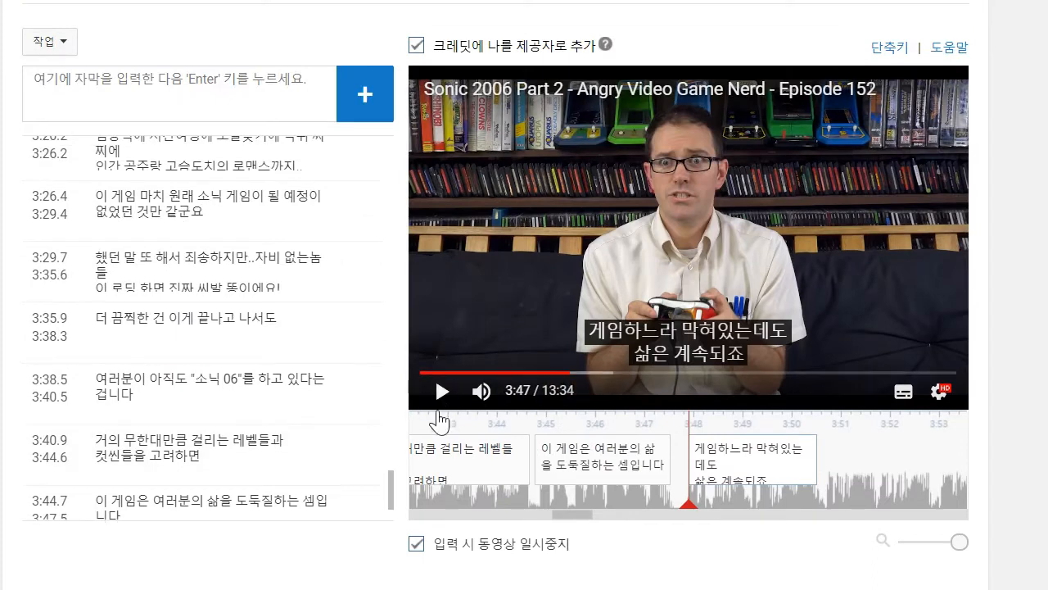
- Play on to about 3:53 and begin the next caption with "사람들은 늙어가고"
click(454, 407)
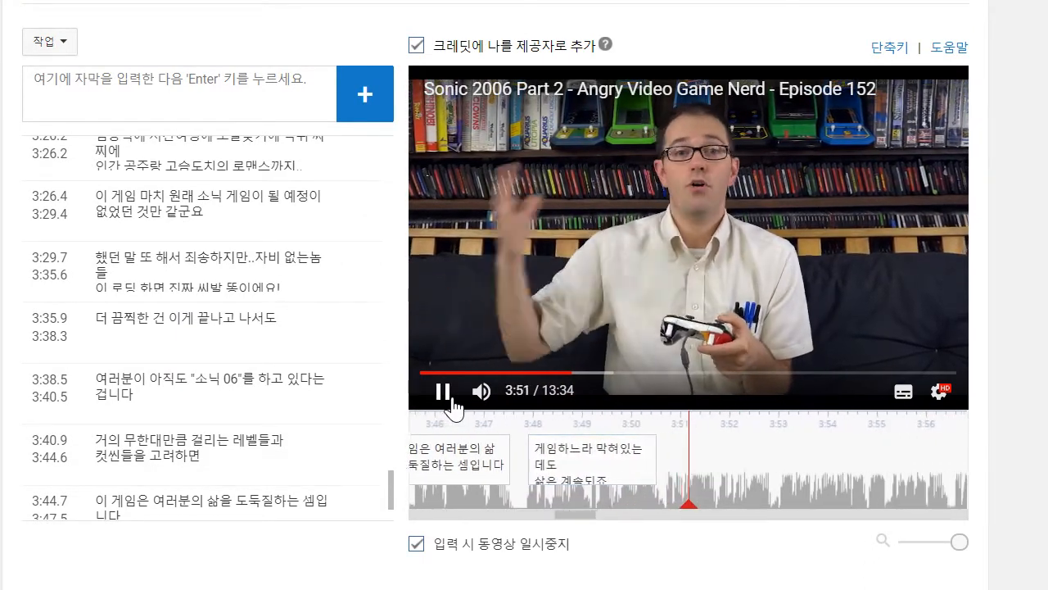
click(225, 103)
text(ㅅㅏ람들ㅇㅡㄴ 늙어가고)
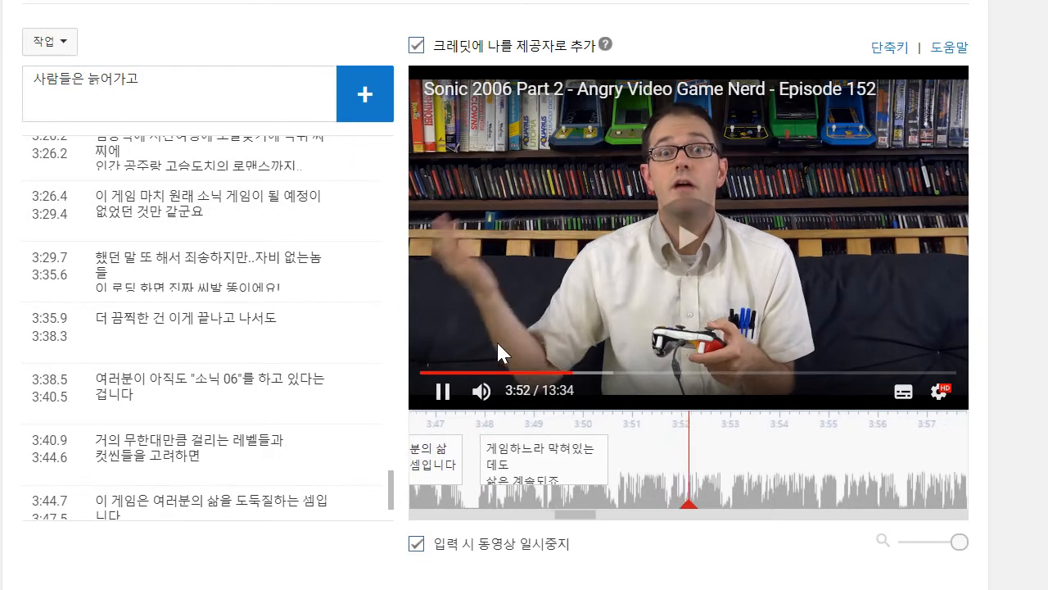
click(440, 390)
- Complete the caption with "새 친구가 생기고 헤어지고", add it and move its start to about 3:50.6
text(ㅊㅣㄴㄱ)
key(BackSpace)
key(BackSpace)
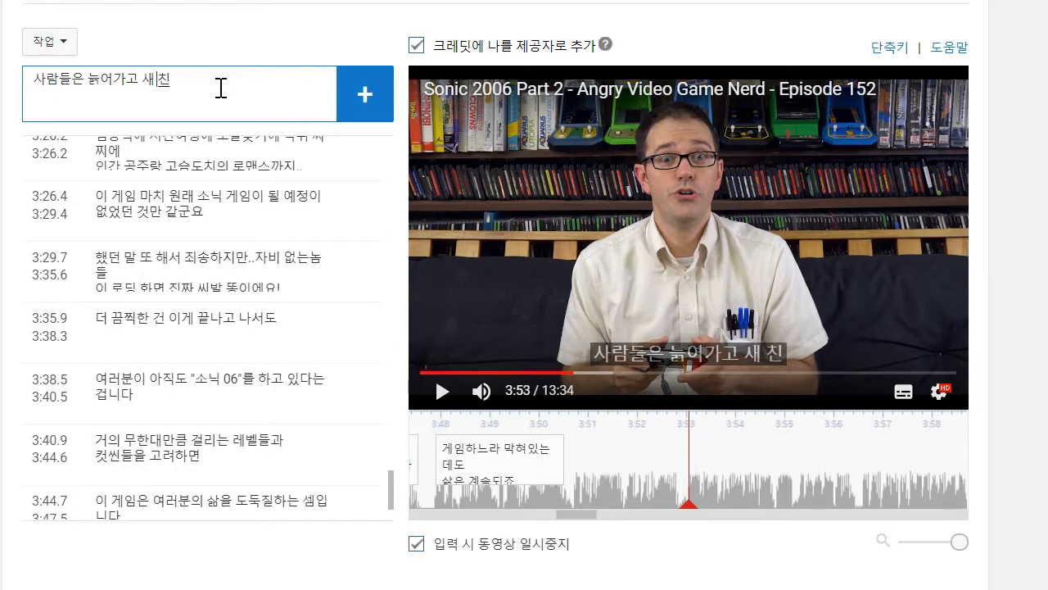
text(헤어지고)
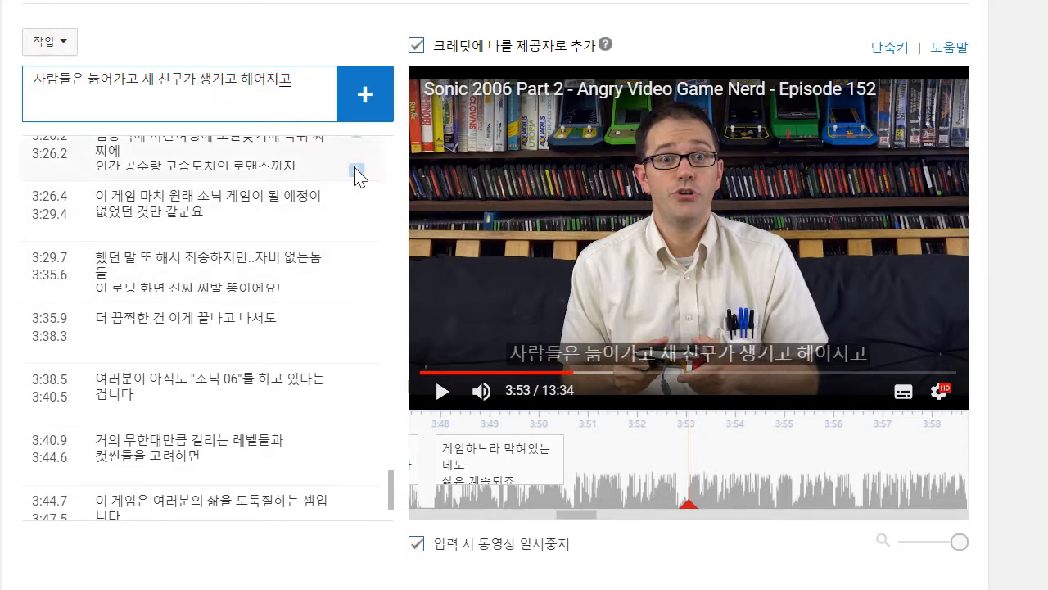
click(366, 116)
drag(587, 459, 564, 460)
- Play on to about 3:55 and add the caption "새로운 음악들이 여러분에게 쓰레기처럼 들리고"
click(431, 395)
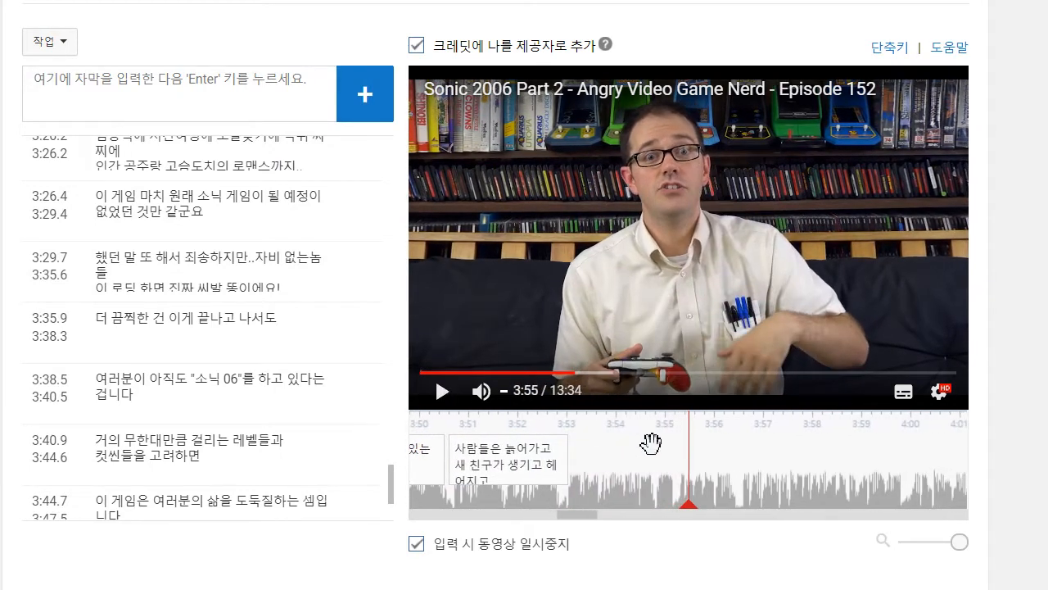
click(215, 112)
text(새로운 음악드)
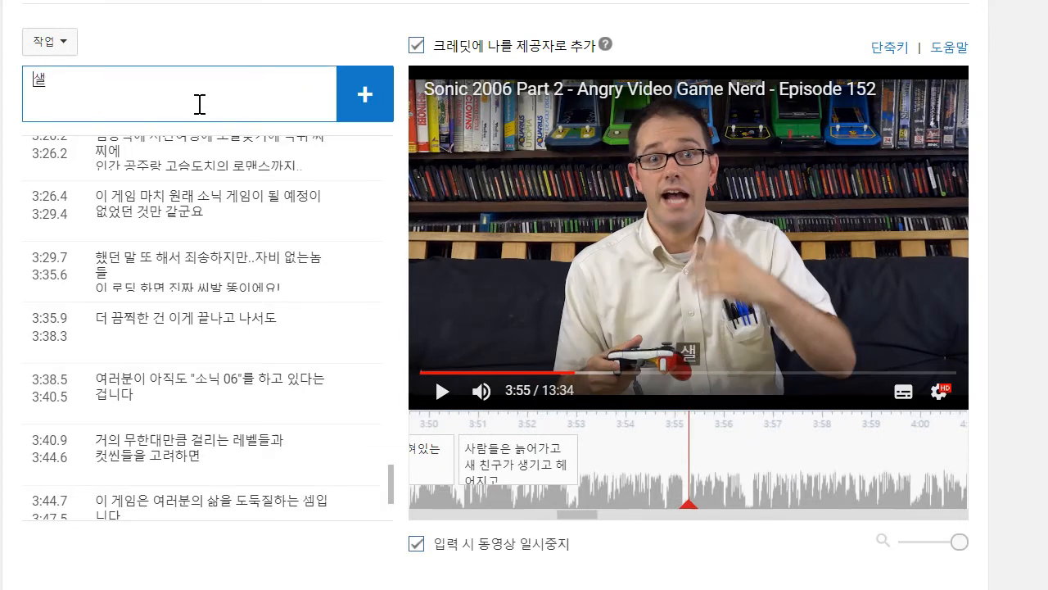
text(이)
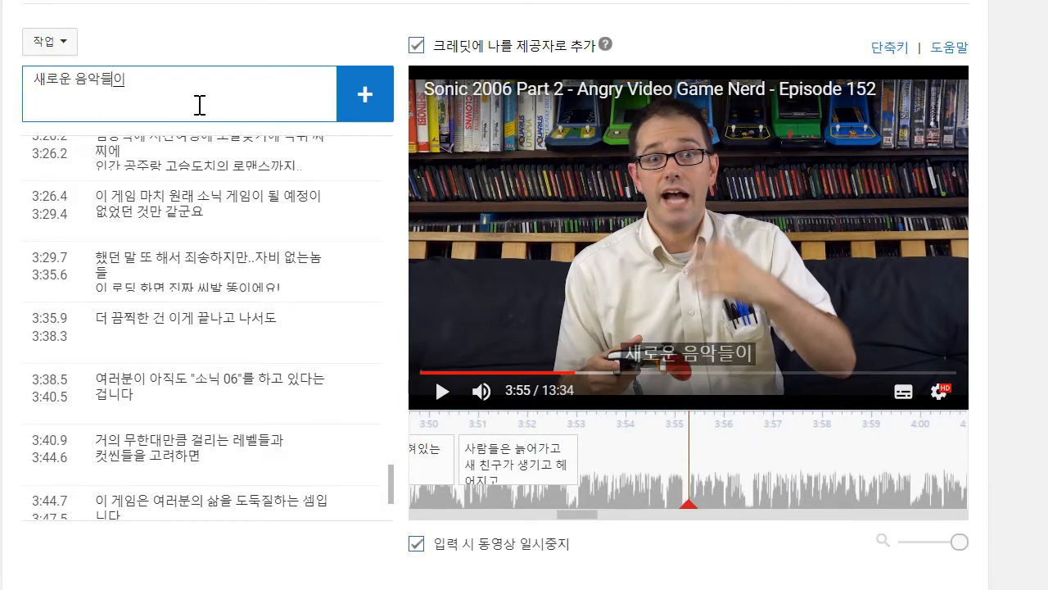
text( 여러분에게)
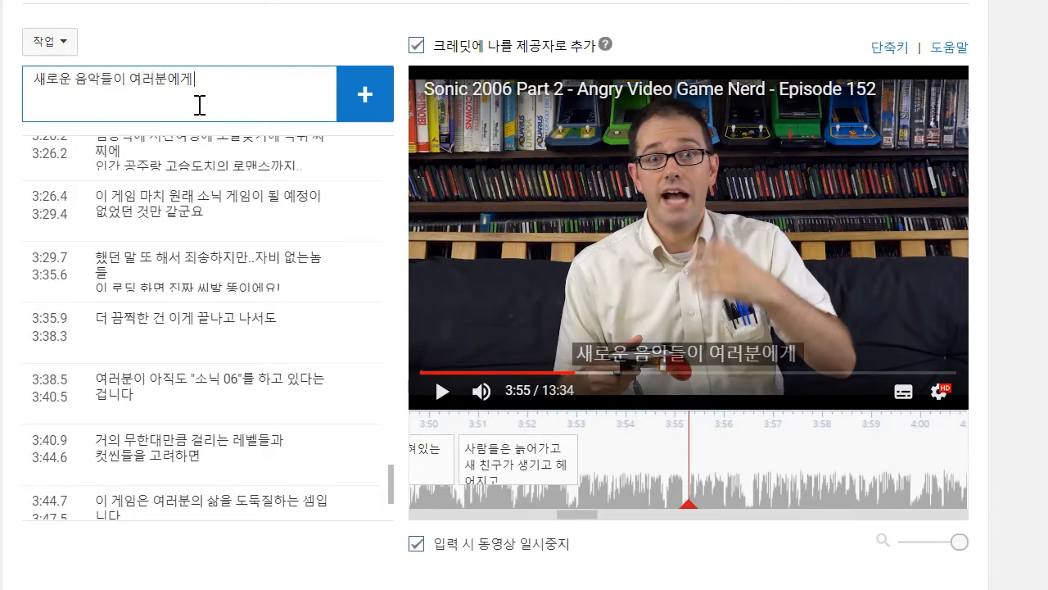
text( 쓰레기처럼 ㄷ들리고)
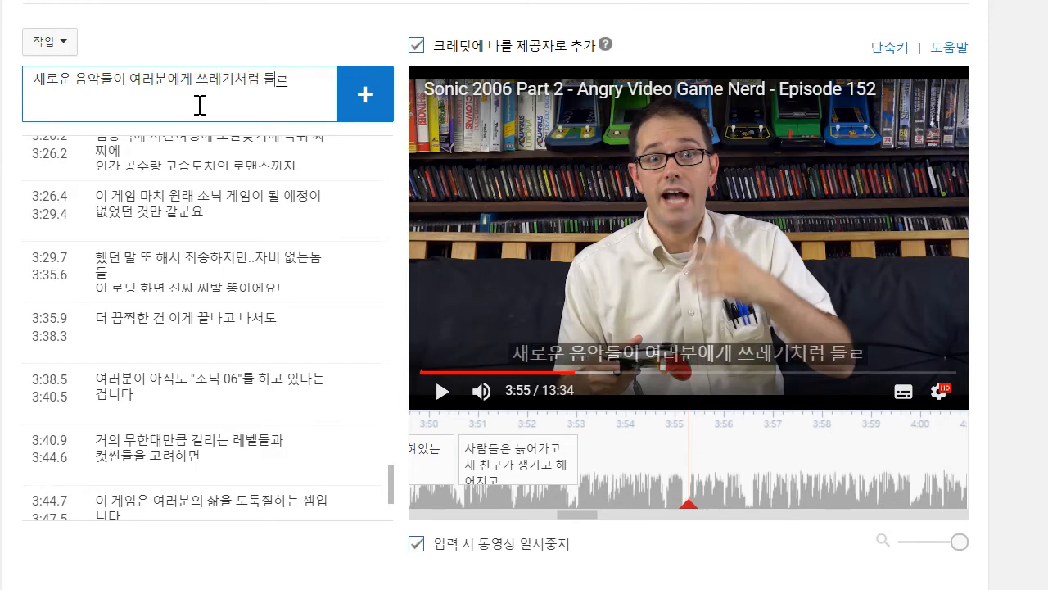
key(Return)
- Reword the new caption to "새로운 노래들이 여러분에겐 쓰레기처럼 들리고"
click(587, 443)
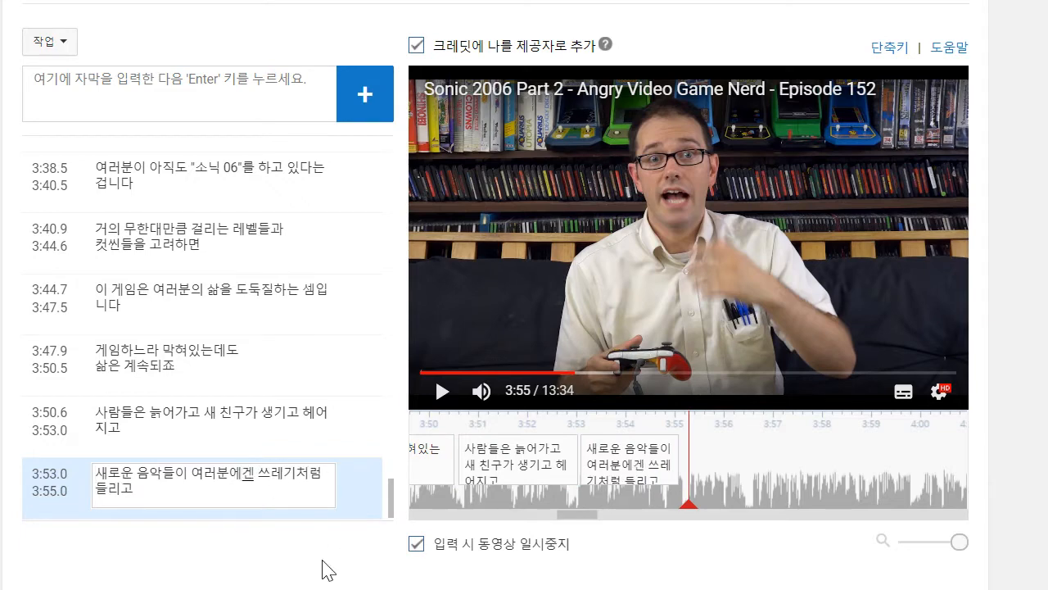
key(BackSpace)
key(BackSpace)
text(노래)
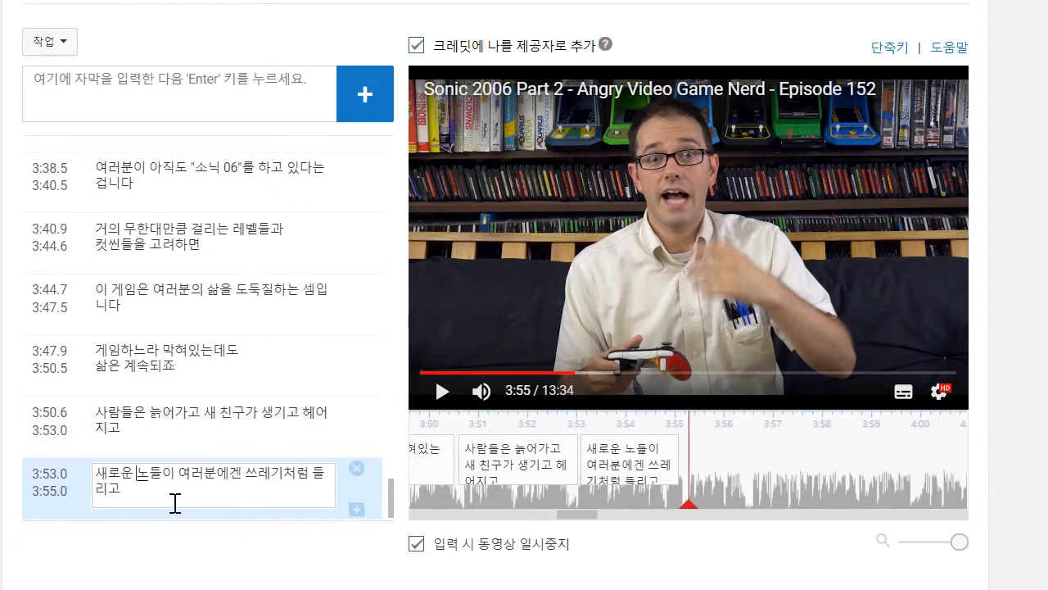
- Play on to about 3:58, add the caption "제 지하실 창문 밖으로 다람쥐가 떡치는게 보이네요" and move its start to about 3:55
click(441, 398)
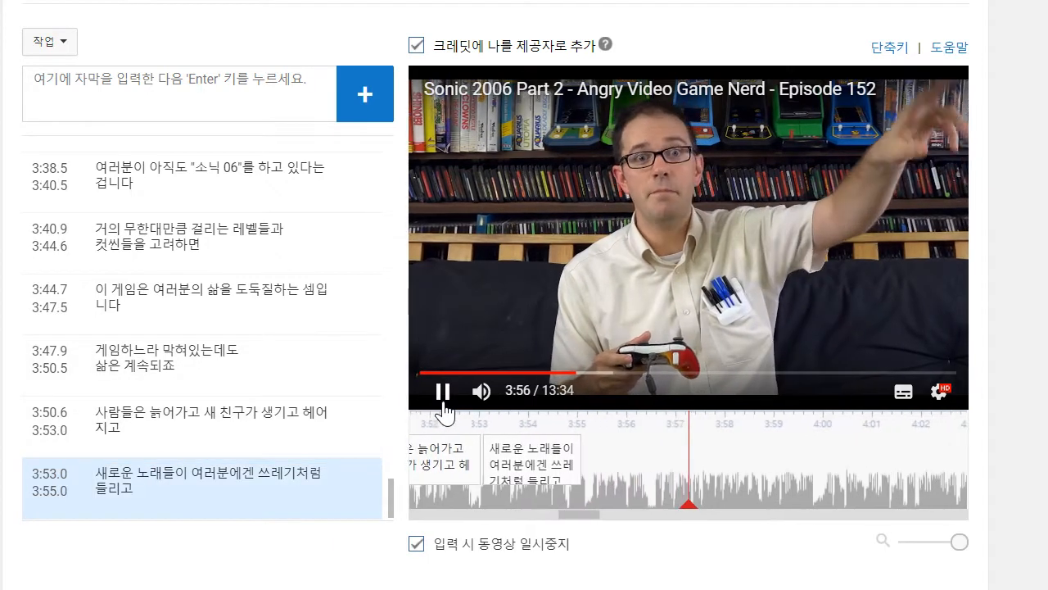
click(226, 84)
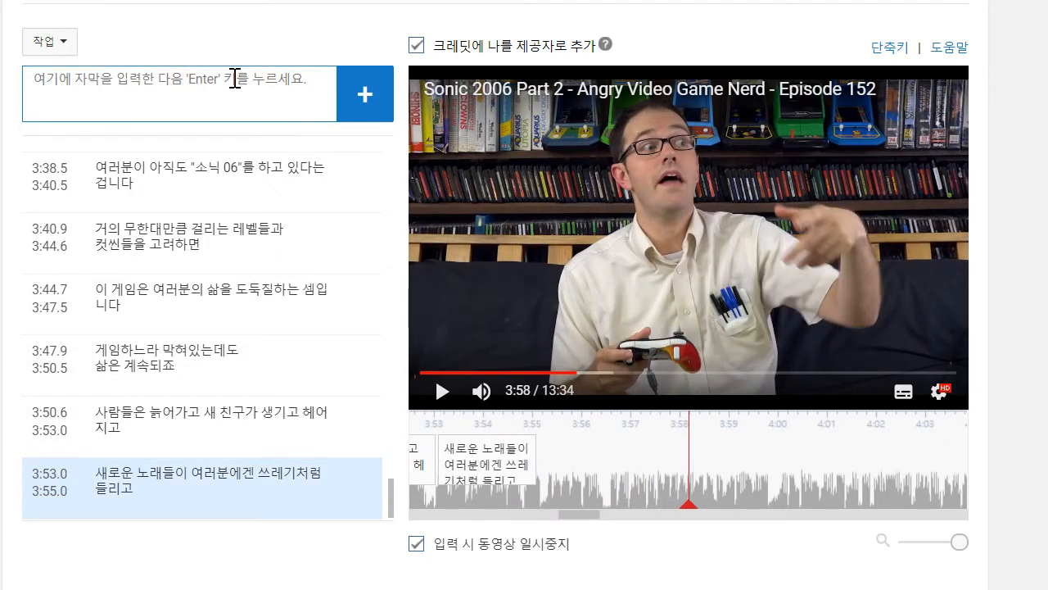
text(제 지하)
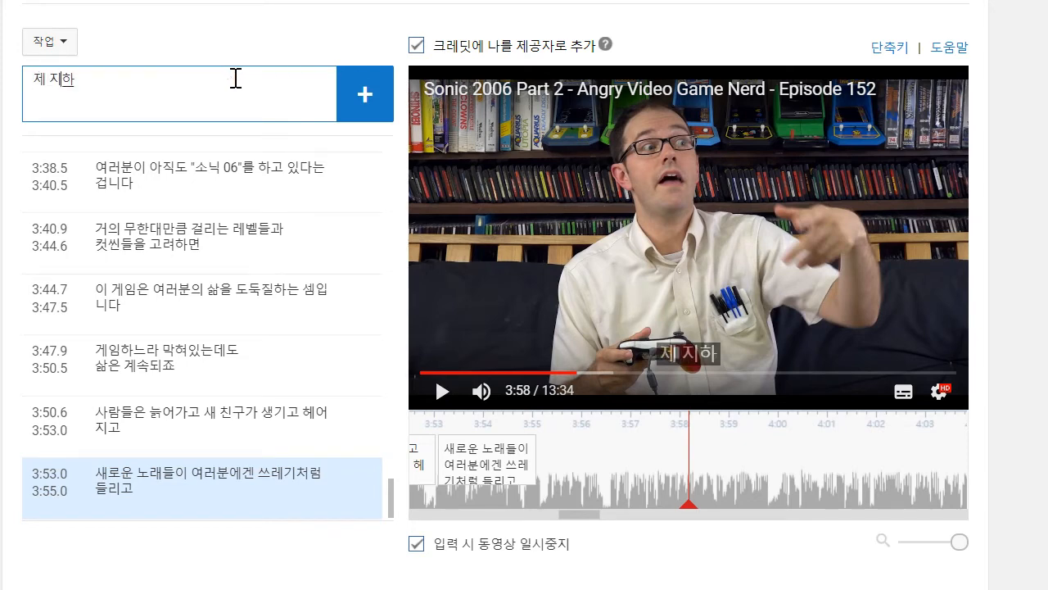
text(실 창문 밖으)
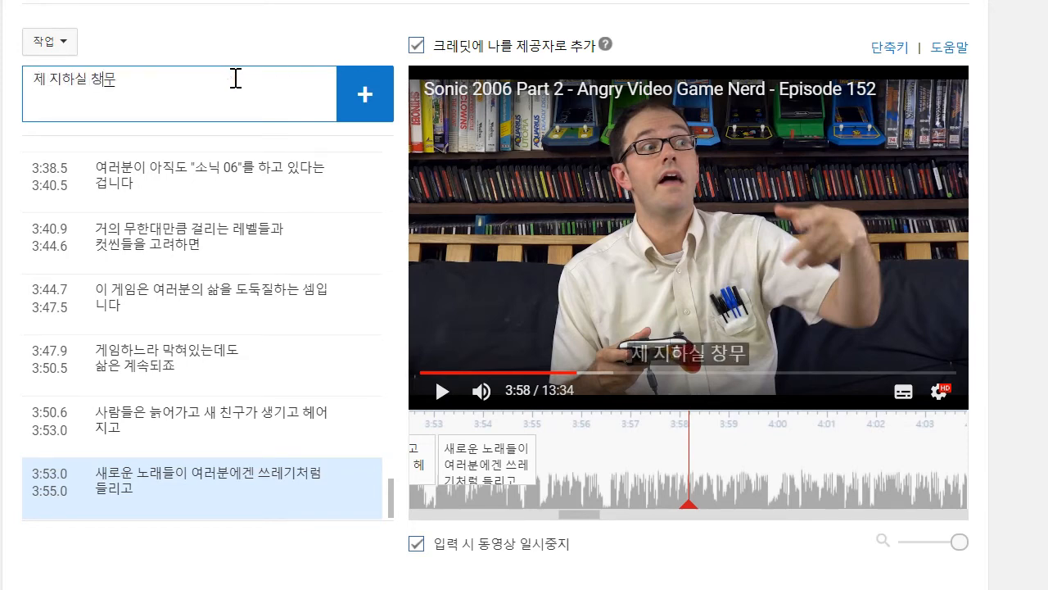
text(로 다람)
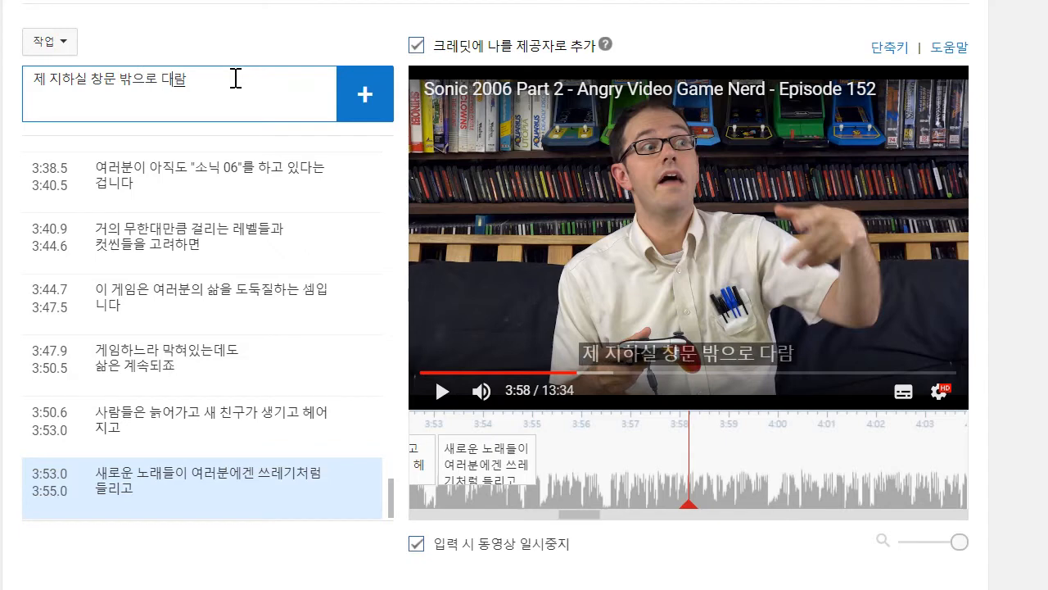
text(쥐가 떡치)
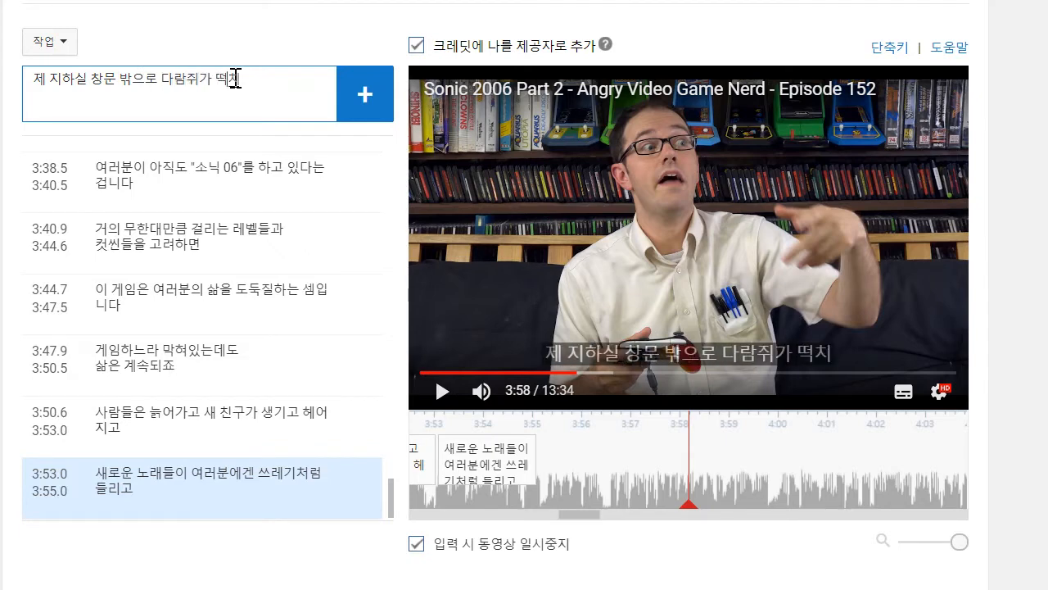
text(는게 ㅂ보이네요)
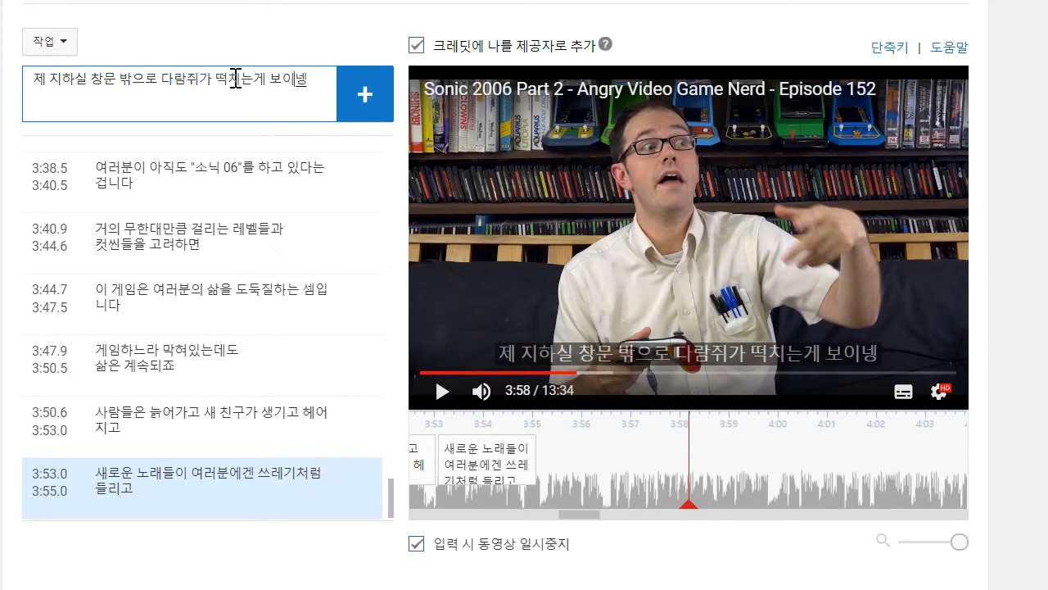
key(Return)
drag(585, 465, 538, 467)
- Play on to about 4:00 and add the caption "이젠 벌써 애기 다람쥐가 생겼네요"
click(451, 399)
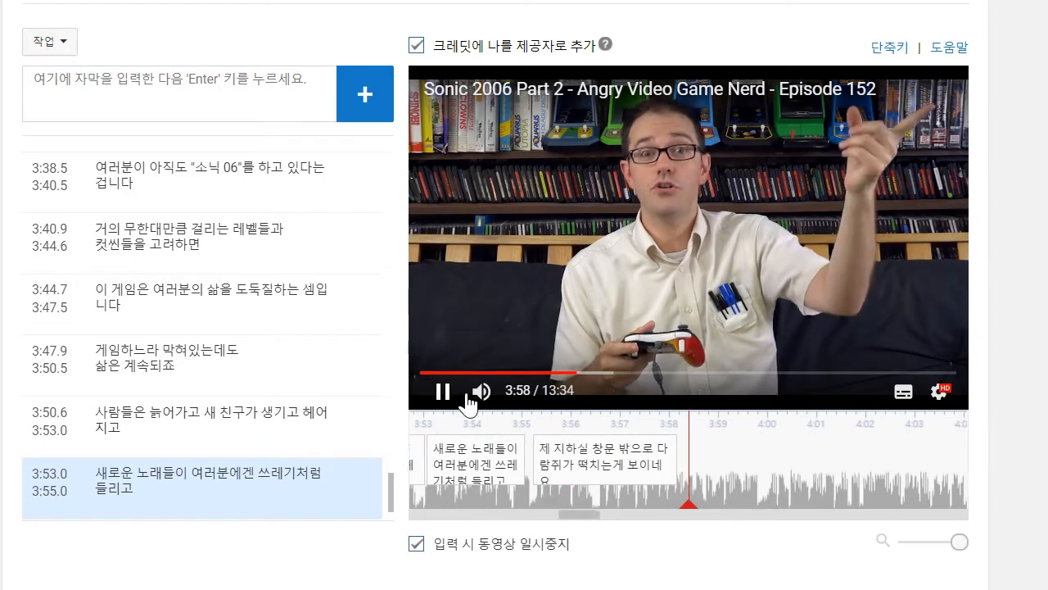
click(206, 105)
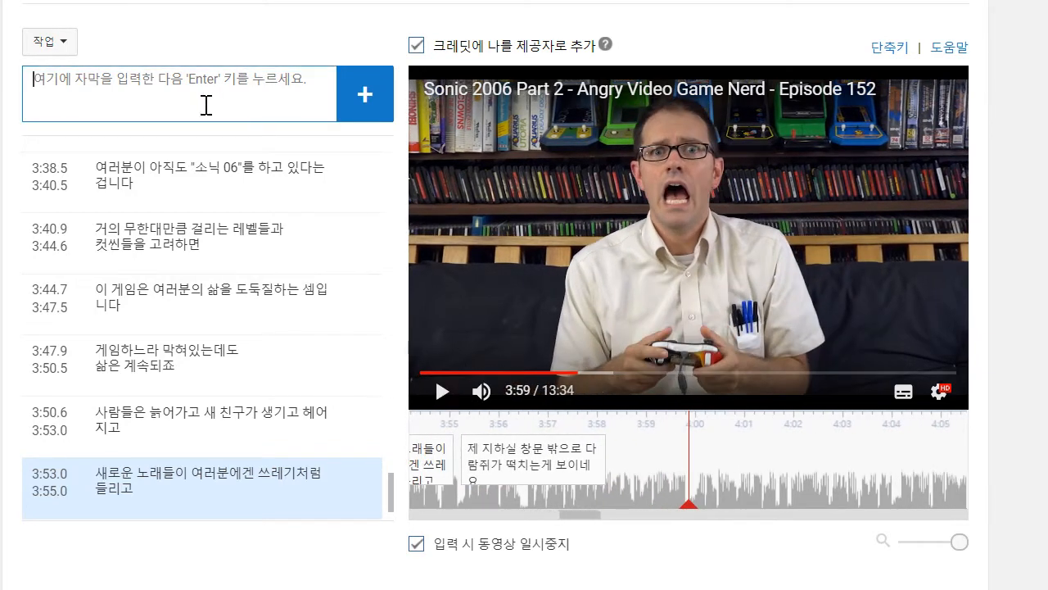
text(ㅇ)
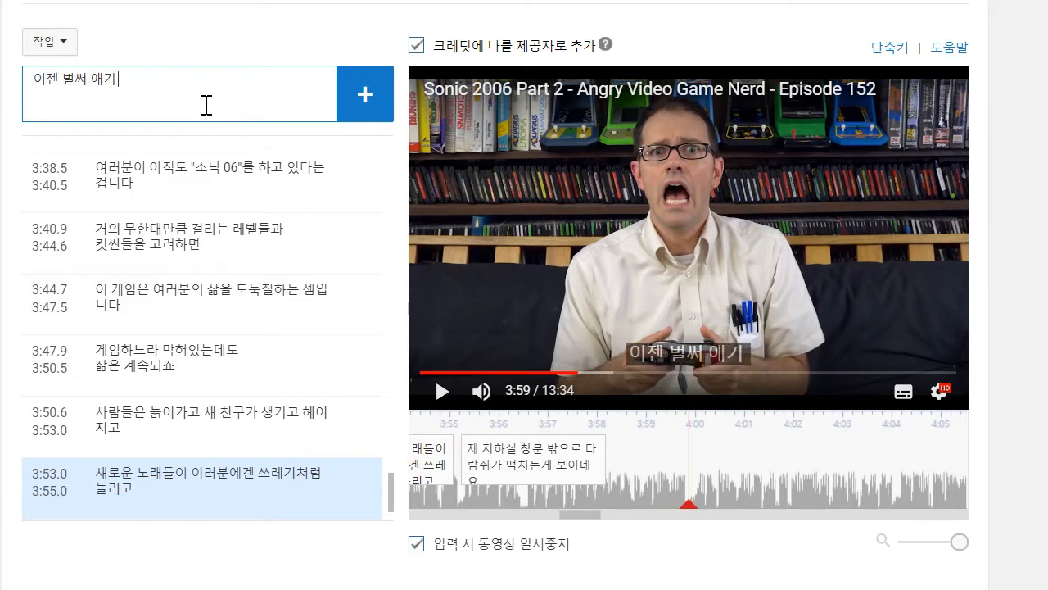
text(젠 벌써 애기 다람쥐가 생ㄱ)
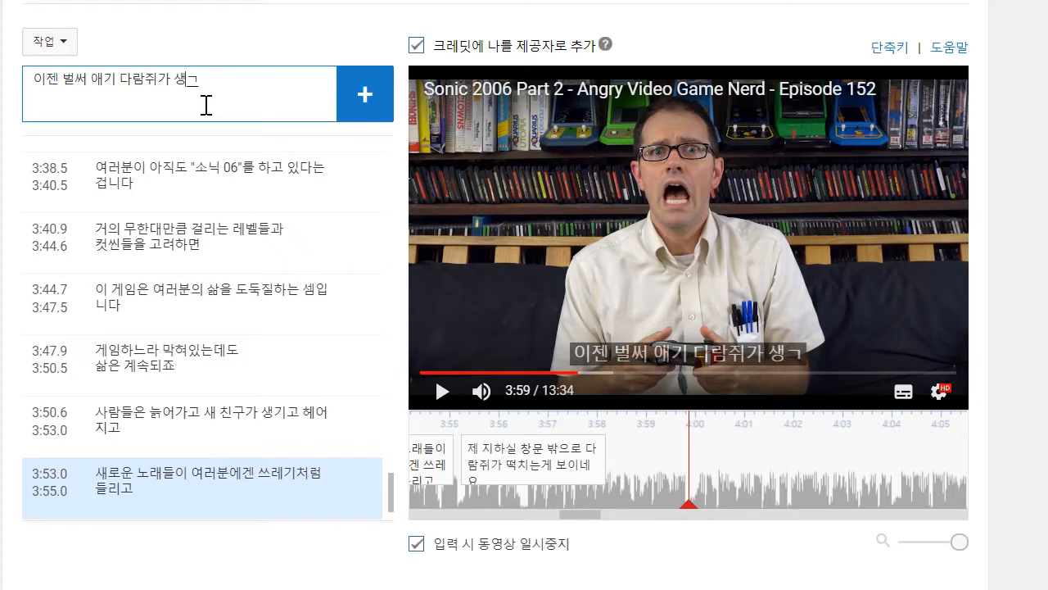
text(네요)
key(Return)
- Play on to about 4:04 and write the caption text "이 시간에 차라리 왼손잡이 매트리스 제작자에 대한 다큐를"
click(519, 203)
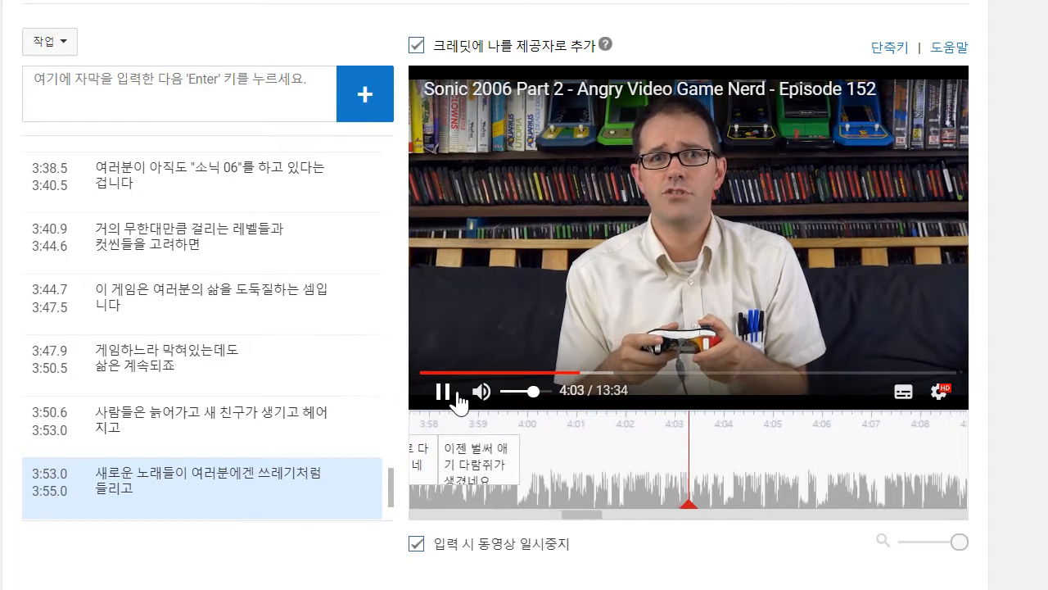
click(443, 390)
click(196, 72)
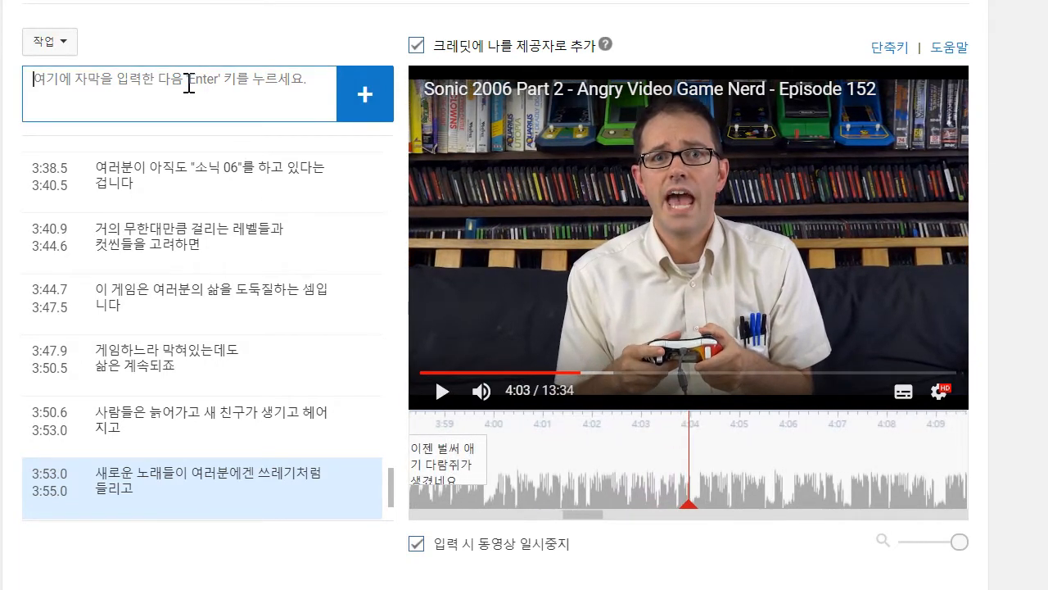
text(ㅇㅣ)
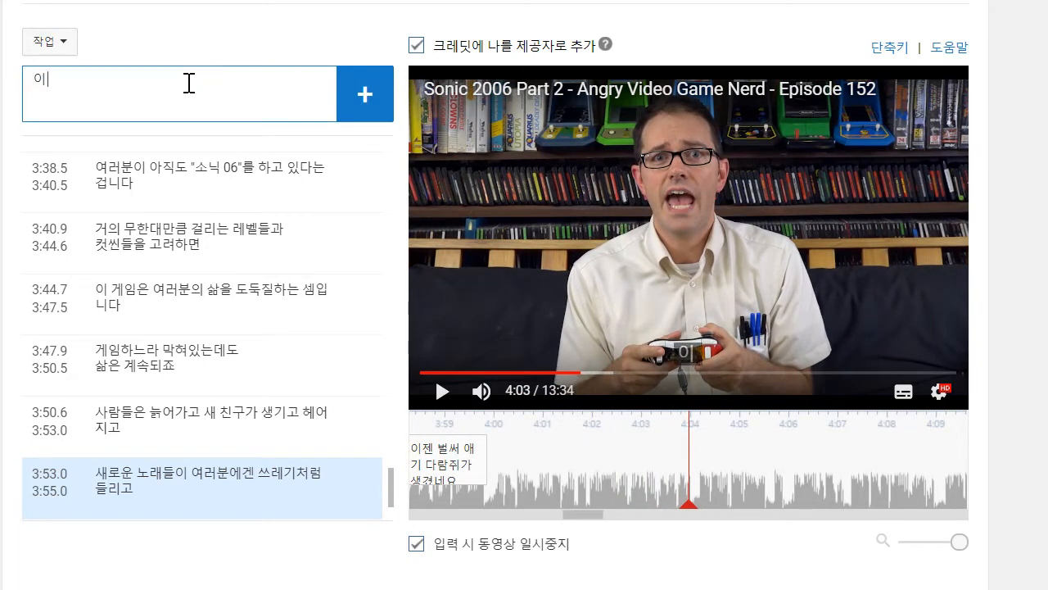
text( ㅅㅣㄱㅏㄴㅇㅔ ㅊㅏㄹㅏㄹㅣ ㅇㅗㅣㄴㅅㅗㄴㅈㅏㅂㅇㅣ ㅁㅐㅌㅡㄹㅣㅅㅡ)
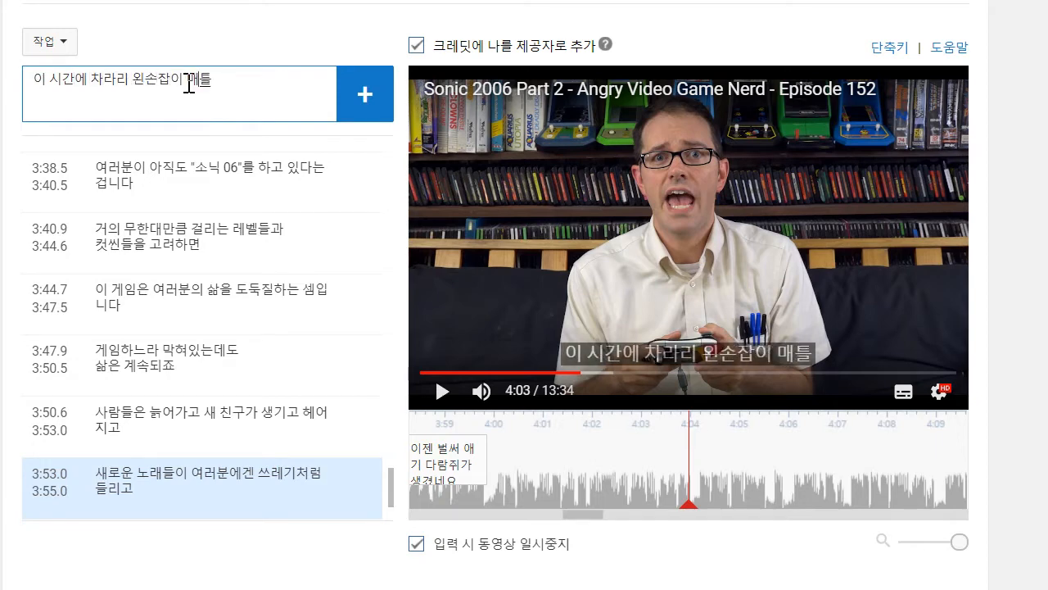
text( ㅈ)
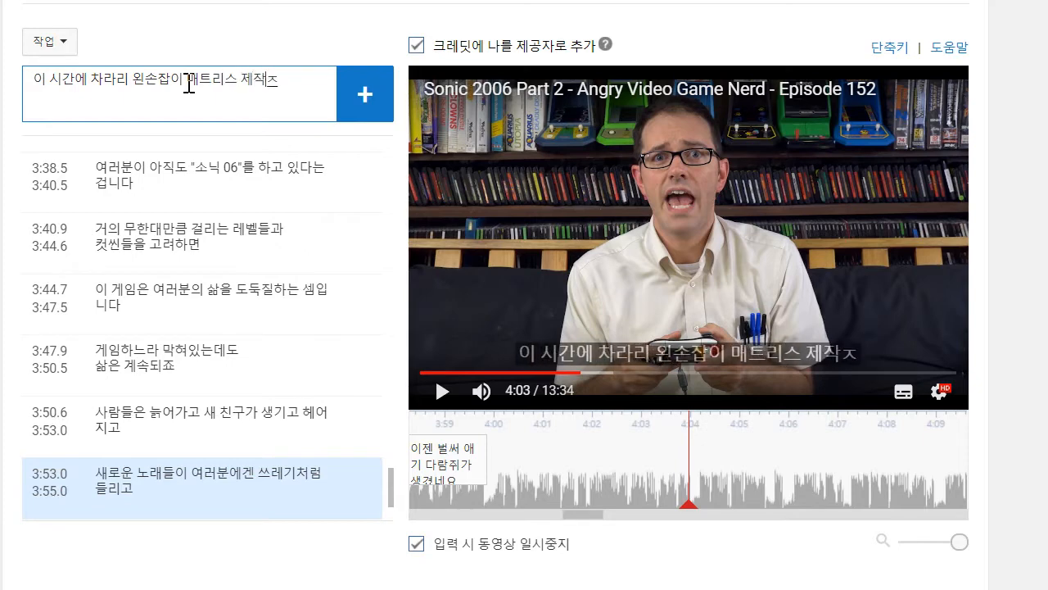
text(ㅔㅈㅏㄱㅈㅏㅇㅔ ㄷㅐㅎㅏㄴ)
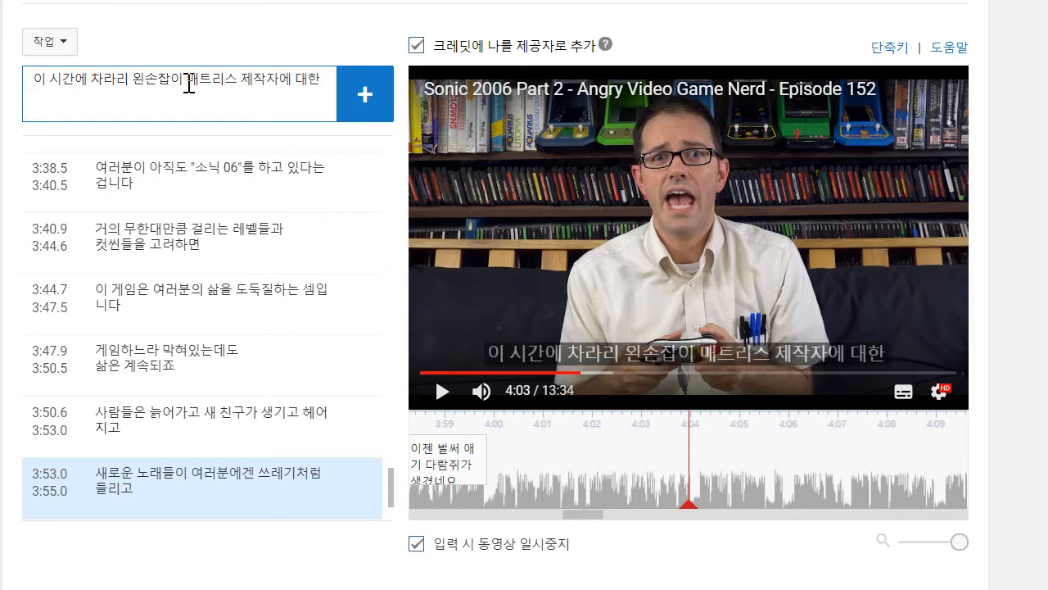
text( ㄷㅏㅋㅠㄹㅡㄹ)
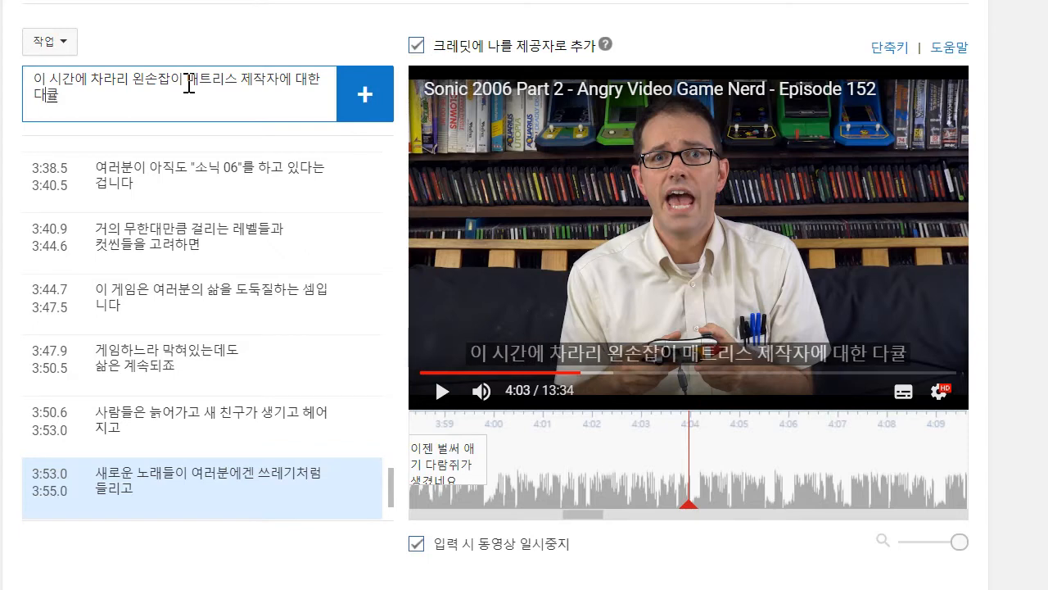
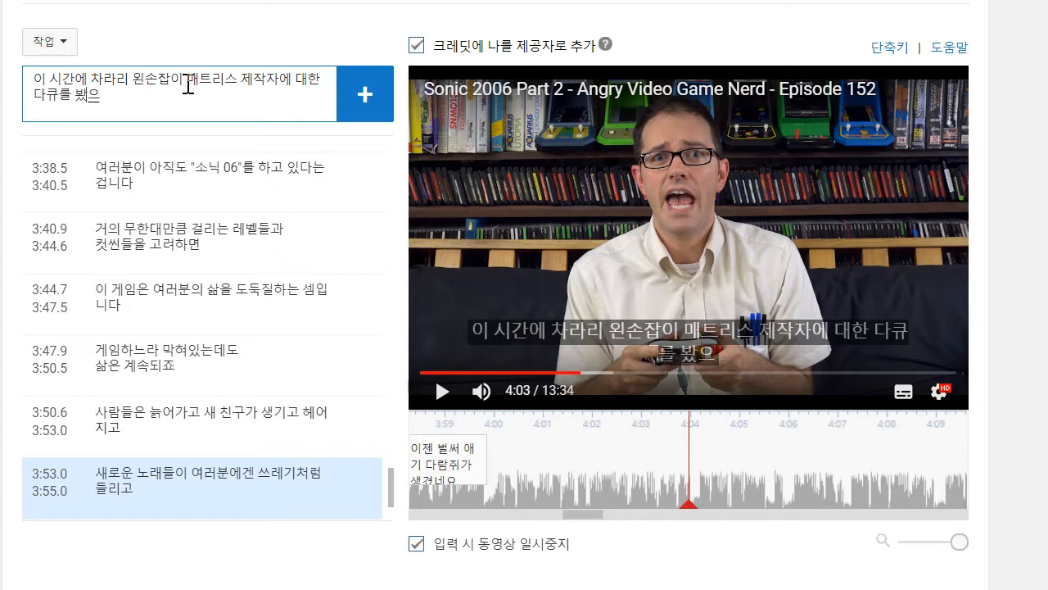
- Finish the caption text with "봤으면 싶고", add it and move its start to about 4:00
text(ㅂㅗㅏㅆㅇㅡㅁㅕㄴ ㅅㅣㅍㄱㅗ)
key(Return)
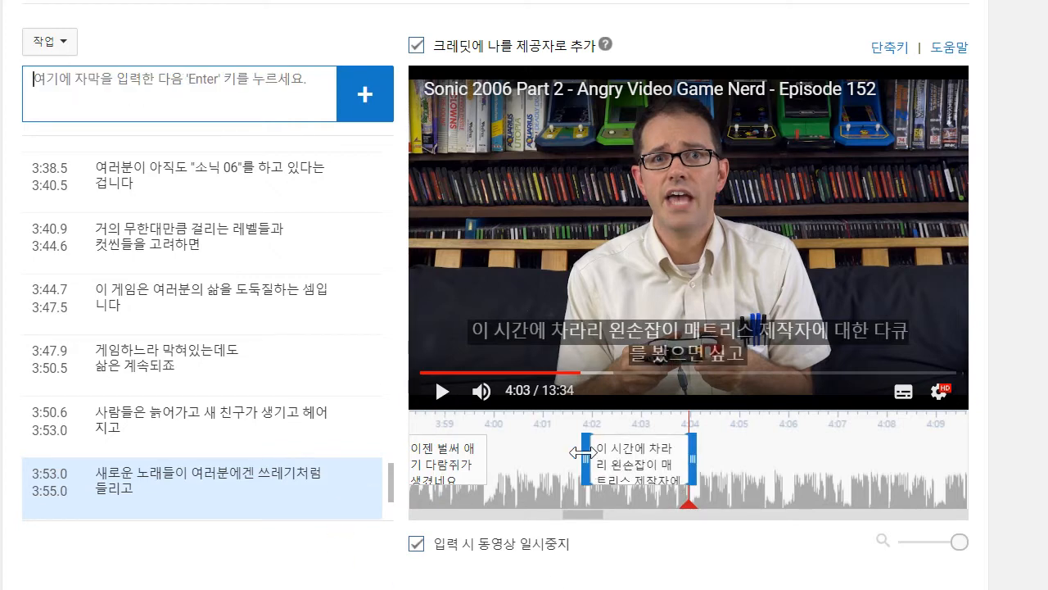
drag(583, 452, 494, 452)
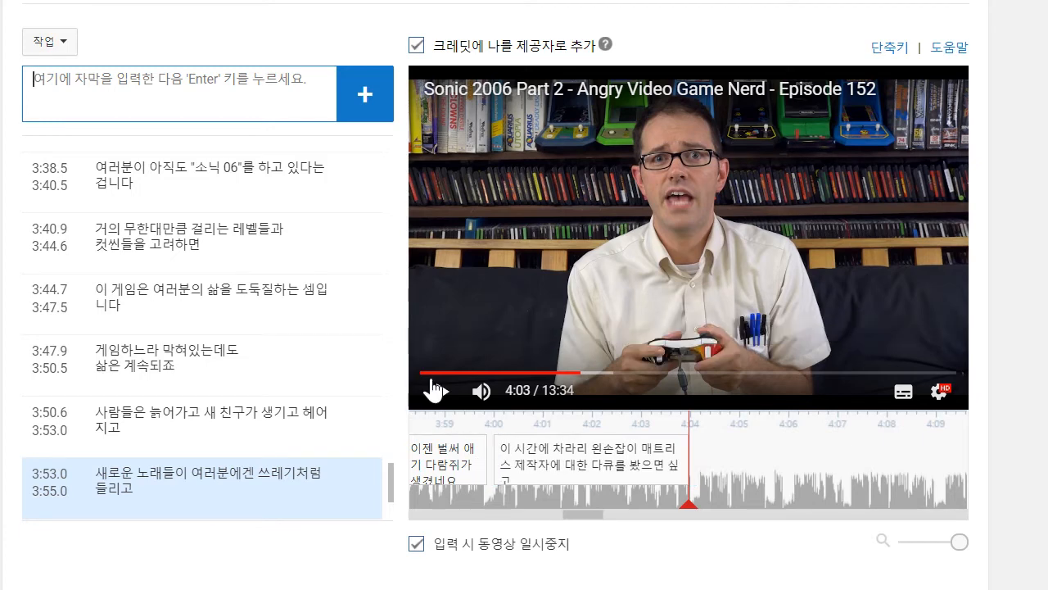
- Play on to about 4:07 and write the caption lines "더 나은 취미를 가질 수도 있었겠죠" and "삼림을 떠돌면서"
click(434, 390)
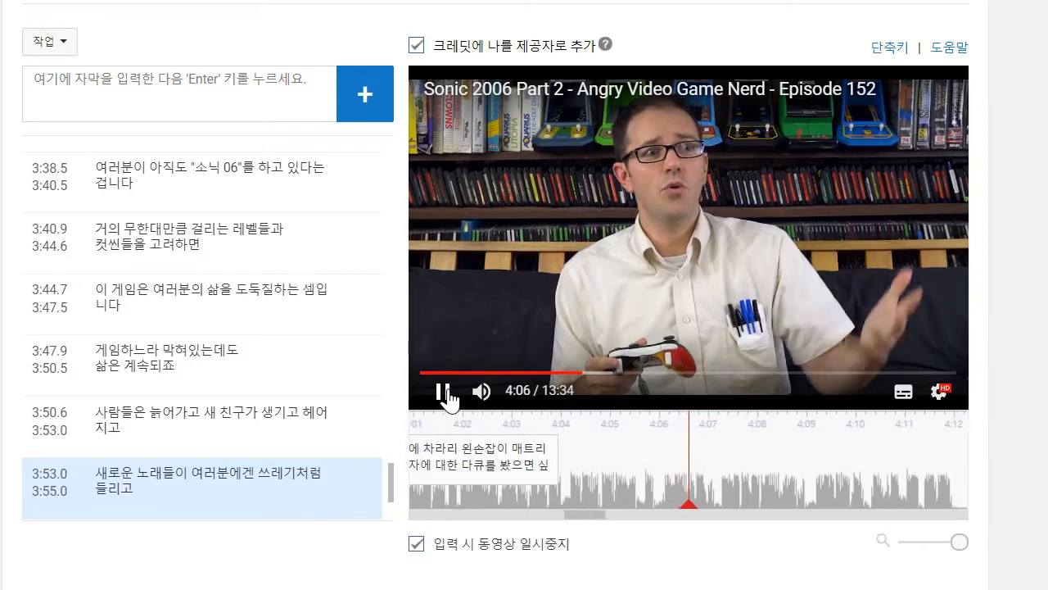
click(443, 392)
click(211, 109)
text(더)
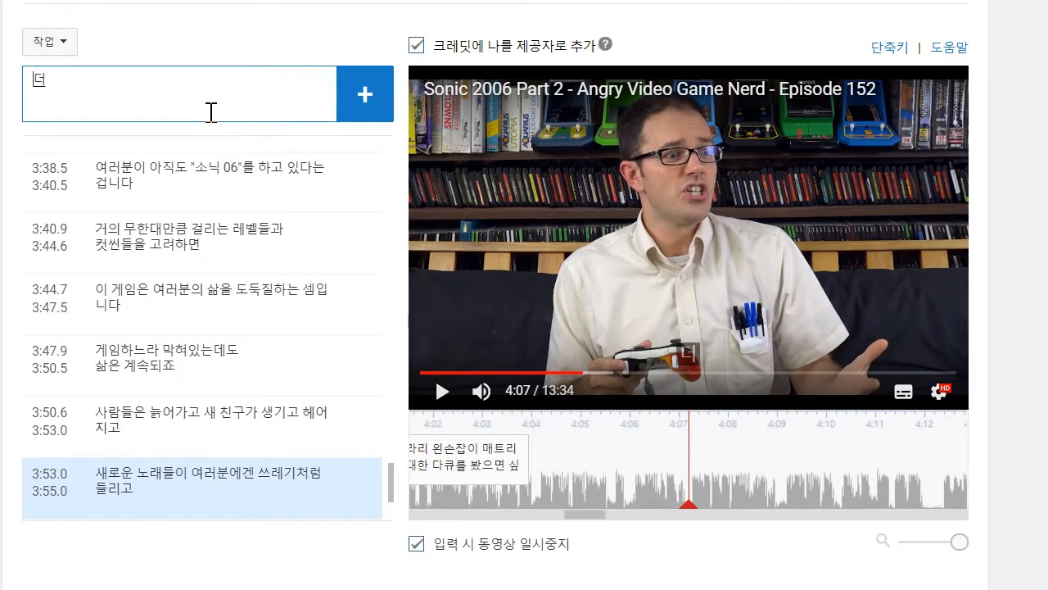
text( 나은 취미를 가질)
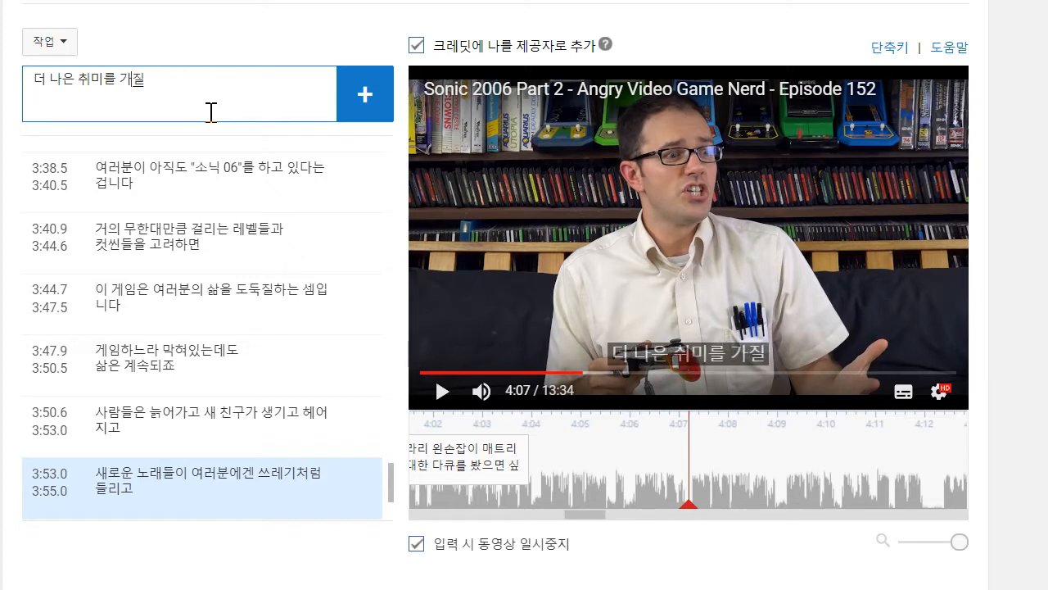
text( 수도 있ㅇ겠죠)
key(Return)
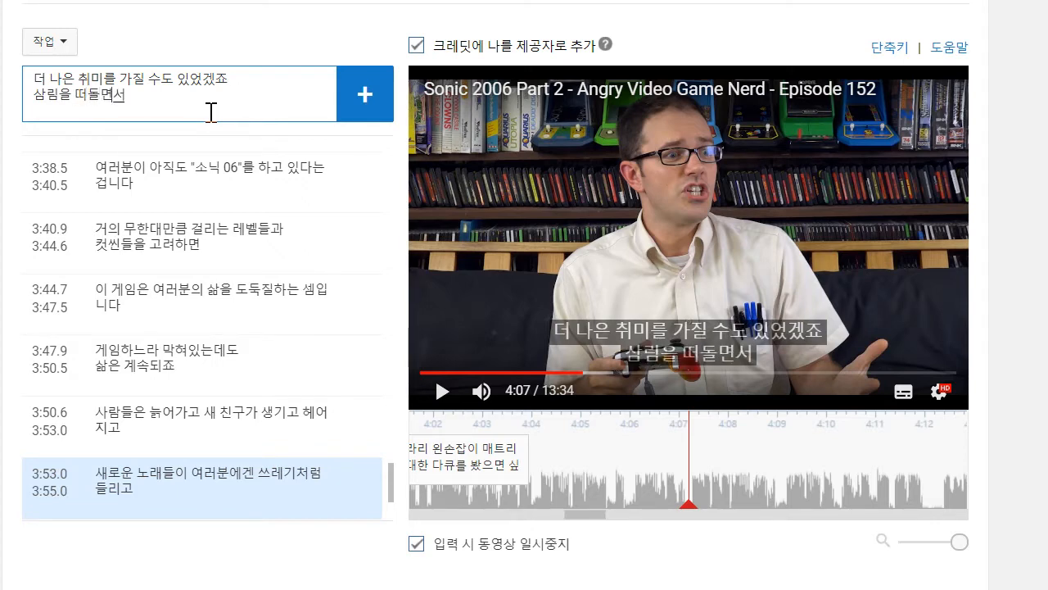
text(삼림을 떠돌면서)
- Play on to about 4:09, complete the second line with "늑대의 궁뎅이 냄새나 맡는다든가!", add the caption and move its start to about 4:04
click(442, 391)
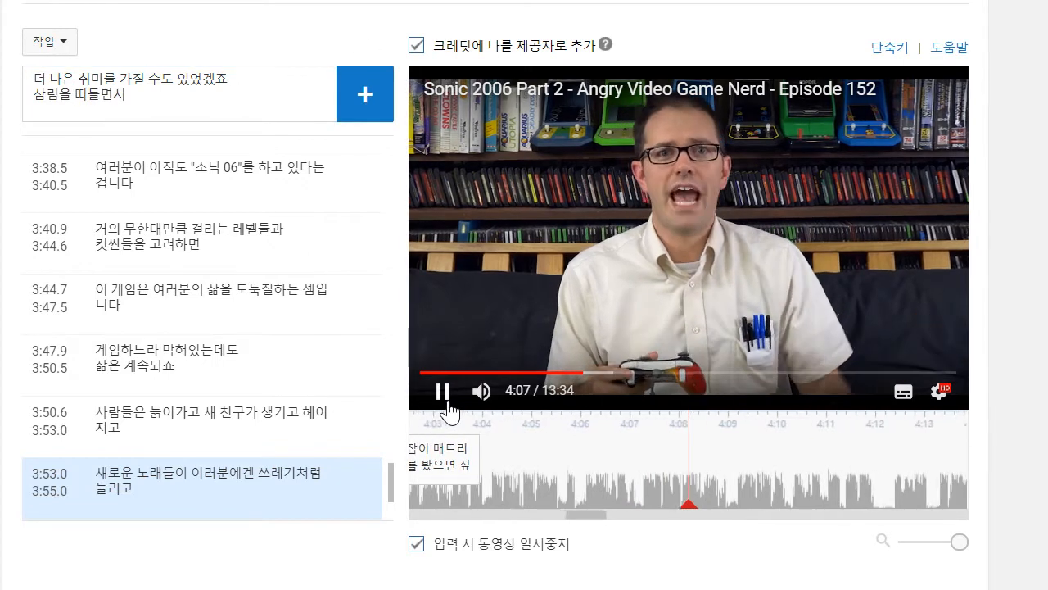
click(447, 403)
click(273, 118)
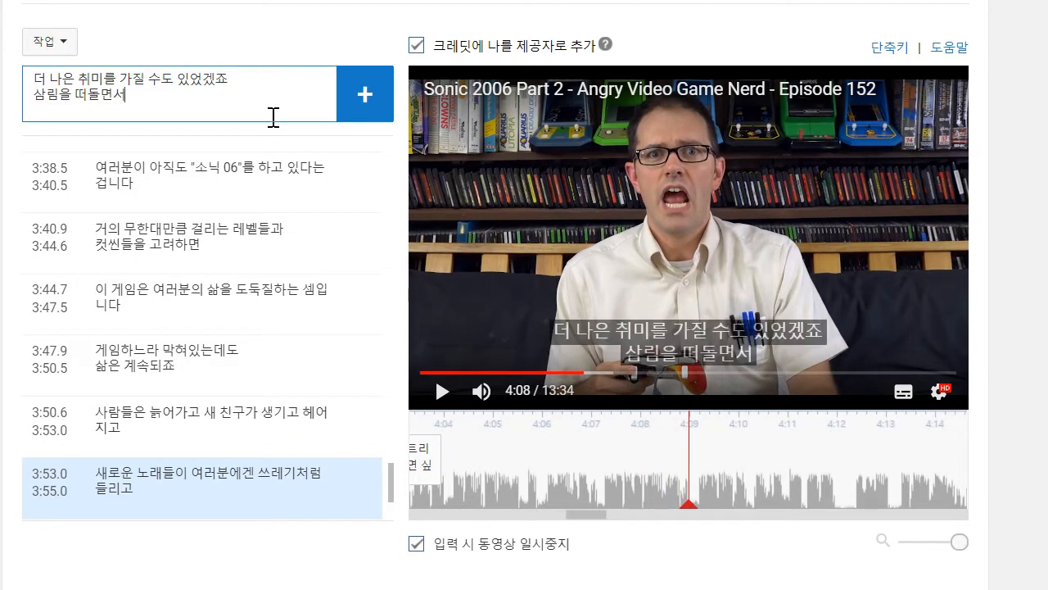
text(늑대의)
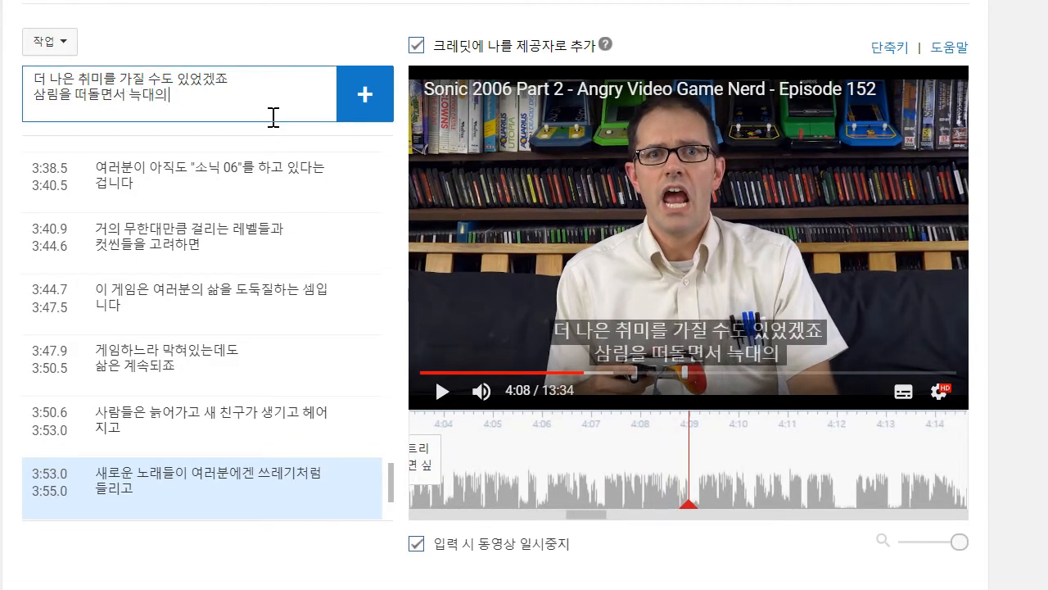
text( 궁뎅이나)
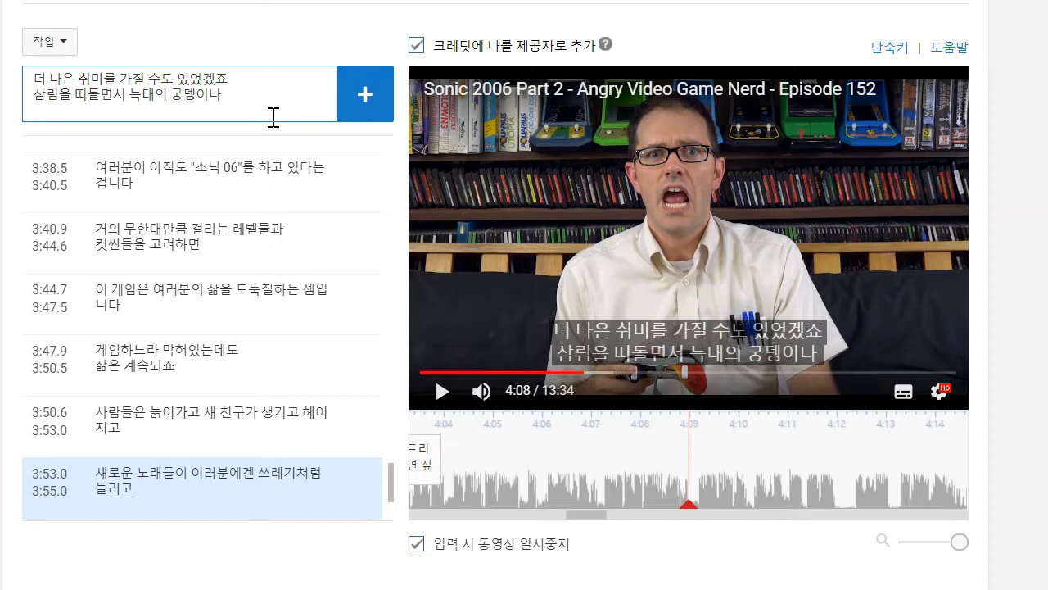
key(BackSpace)
text(새)
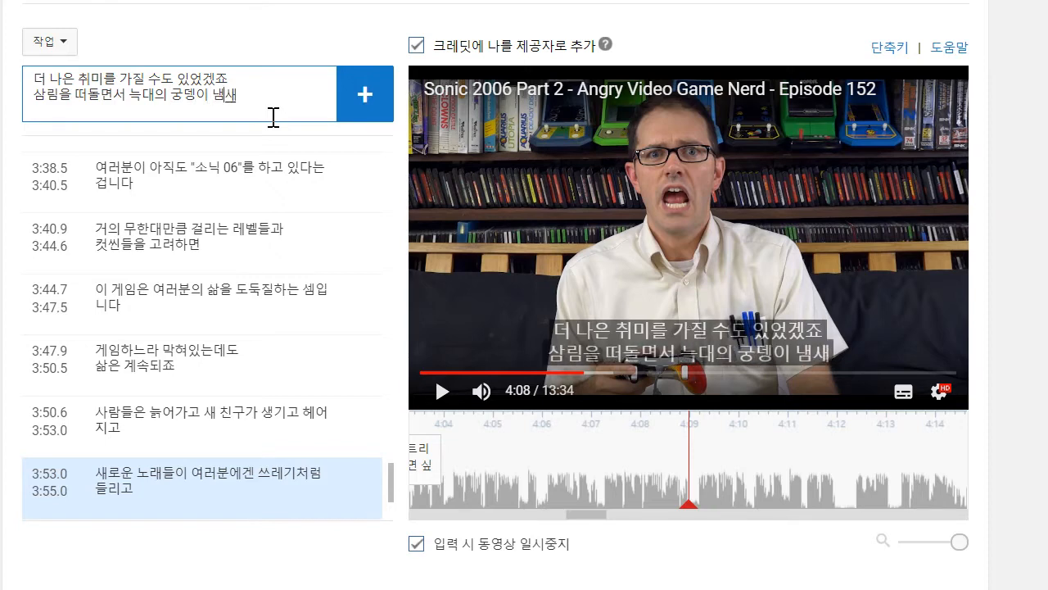
text(나 맡는다)
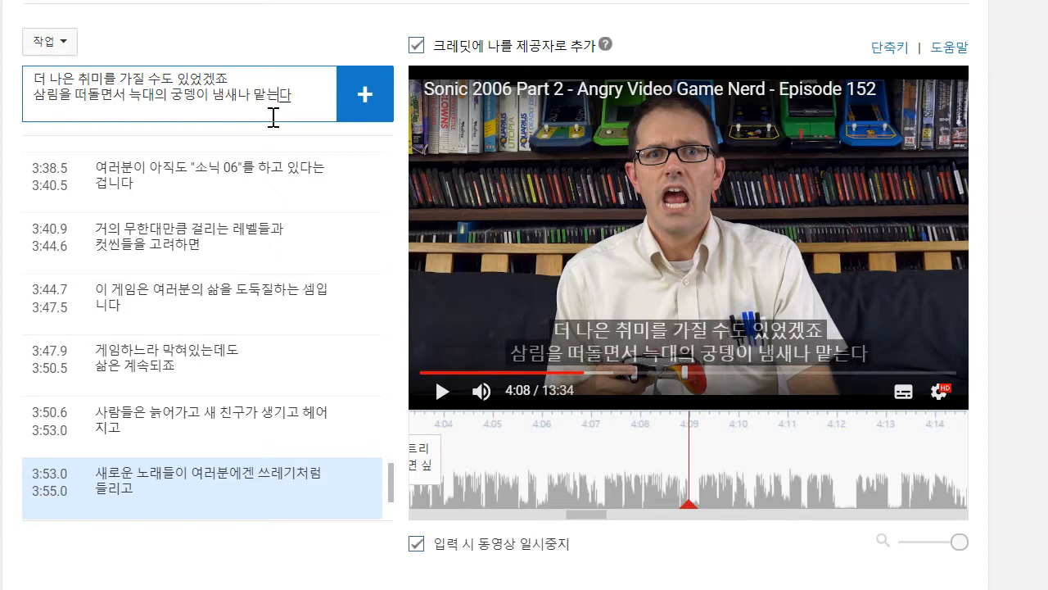
text(든가!)
key(Return)
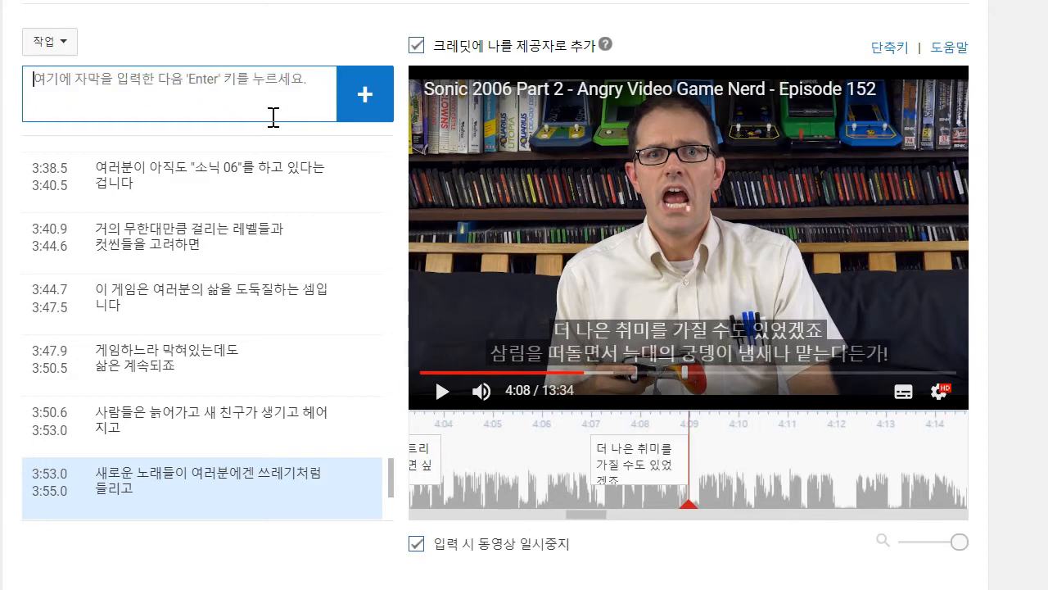
mouse_move(616, 472)
drag(585, 451, 439, 451)
- Play on to about 4:12 and write the caption text "늑대한테 그렇게 가까이 간다는게 상상이나 가십니까?"
click(443, 393)
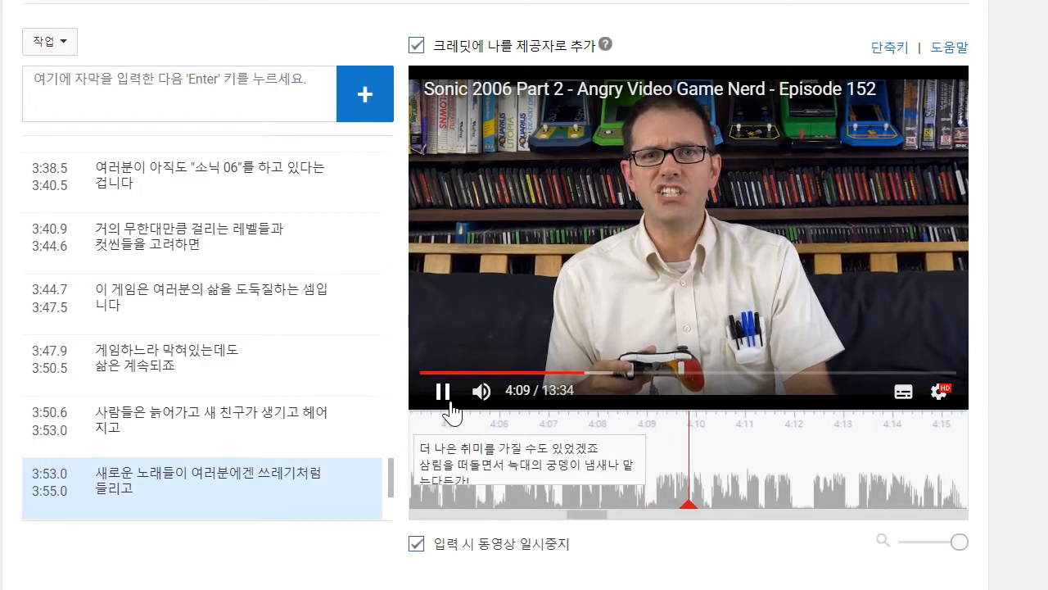
click(228, 67)
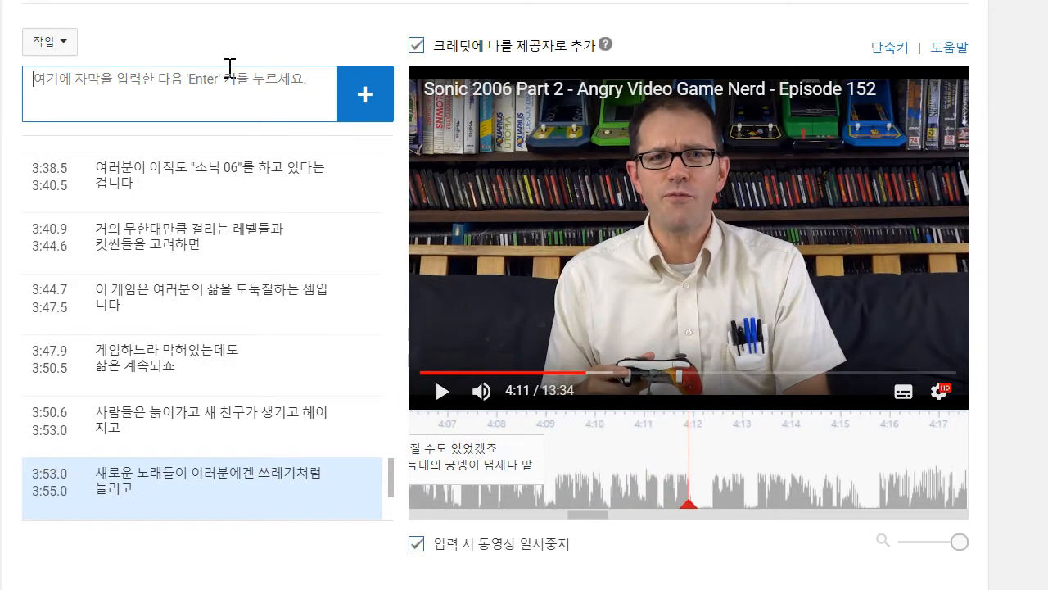
text(늑대한테 그렇게 가까)
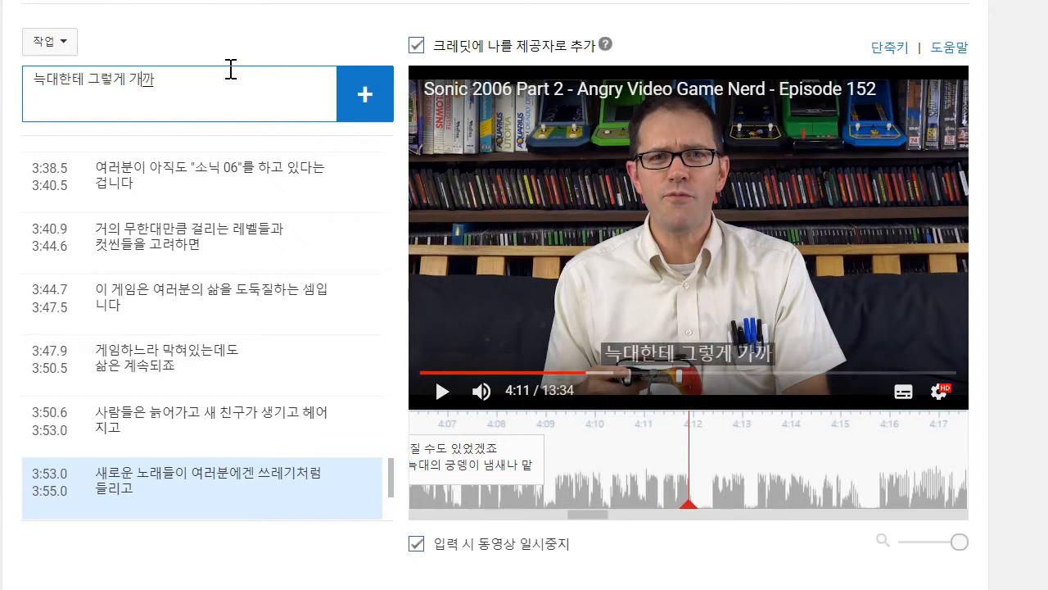
text(이 갔ㄷ)
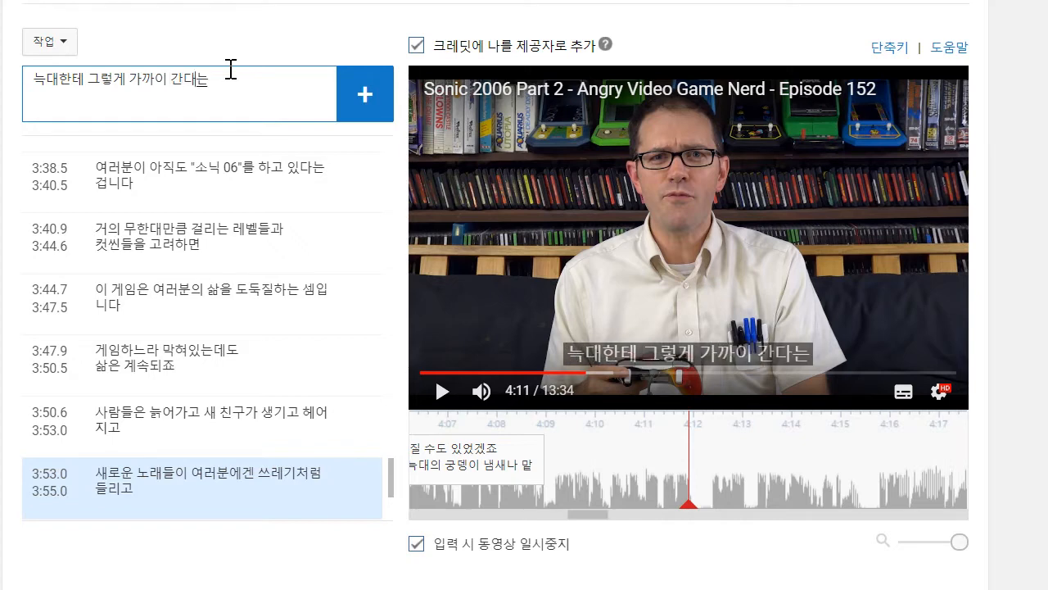
text(는게 생)
key(BackSpace)
key(BackSpace)
text(상상이)
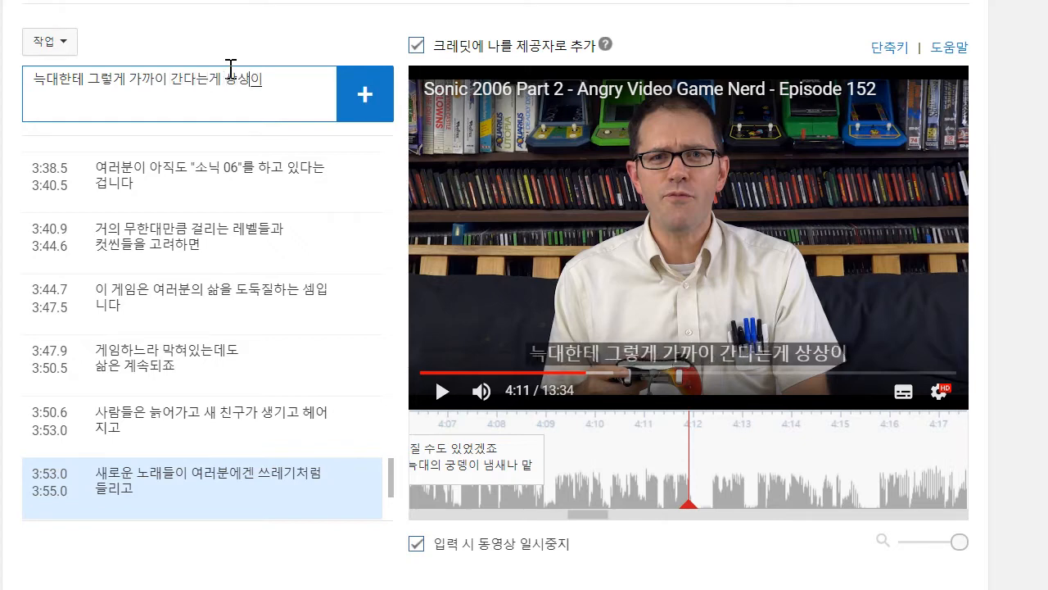
text(나ㄱ십니까?)
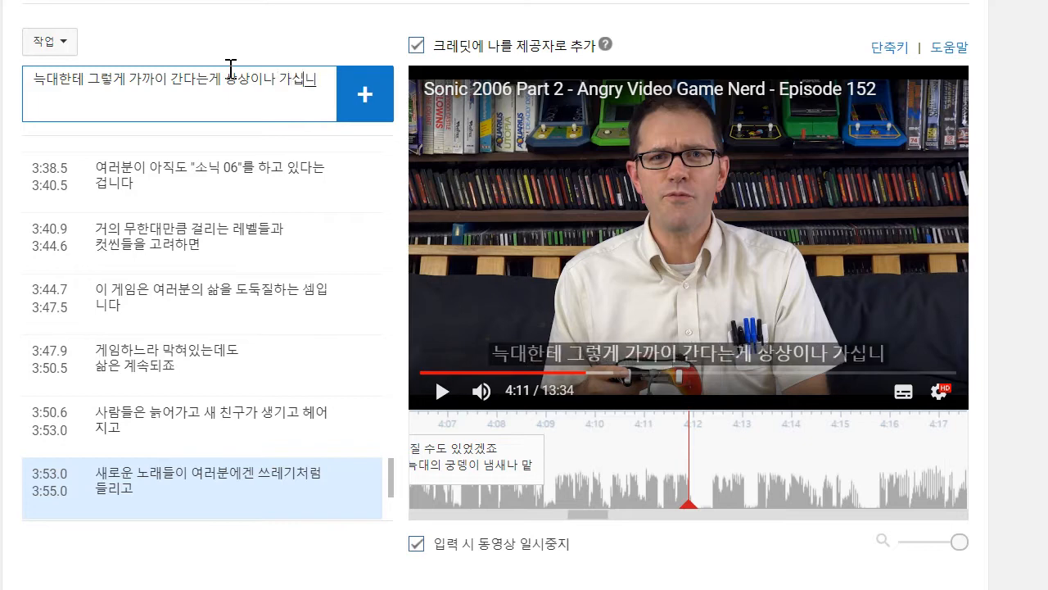
- Play on to about 4:14, append the line "궁뎅이 냄새를 맡을 만큼요!", add the caption and move its start to about 4:09
click(889, 223)
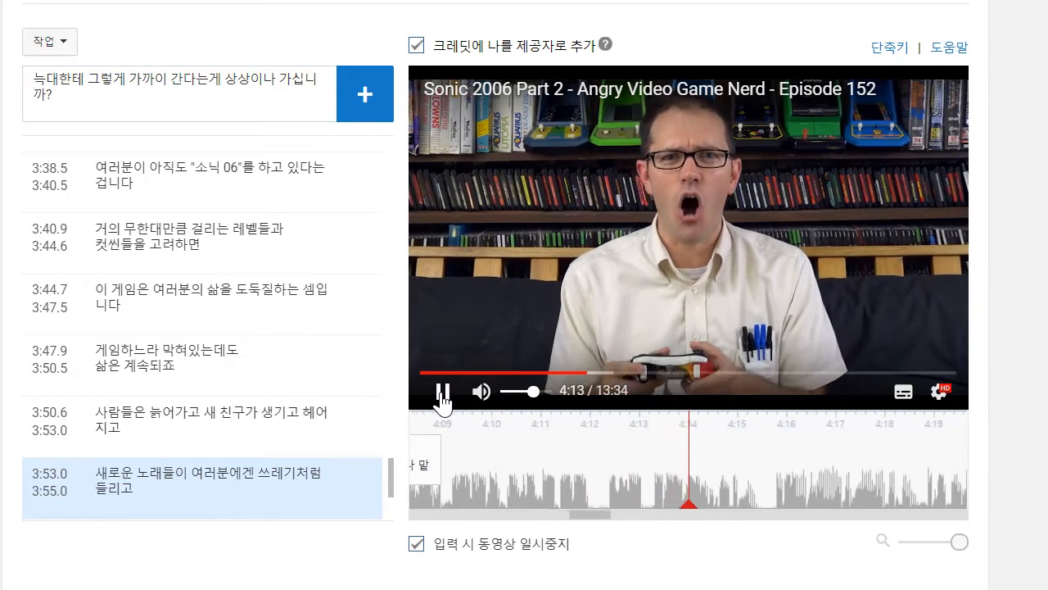
click(442, 391)
click(226, 110)
key(shift+Return)
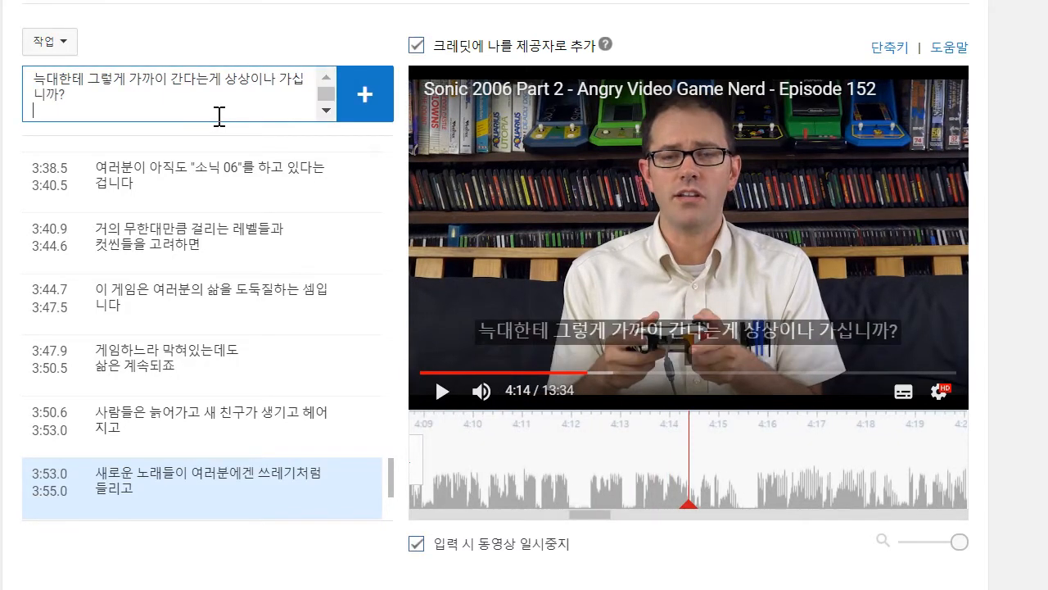
text(궁뎅이 냄새를 맡을 만ㅋ)
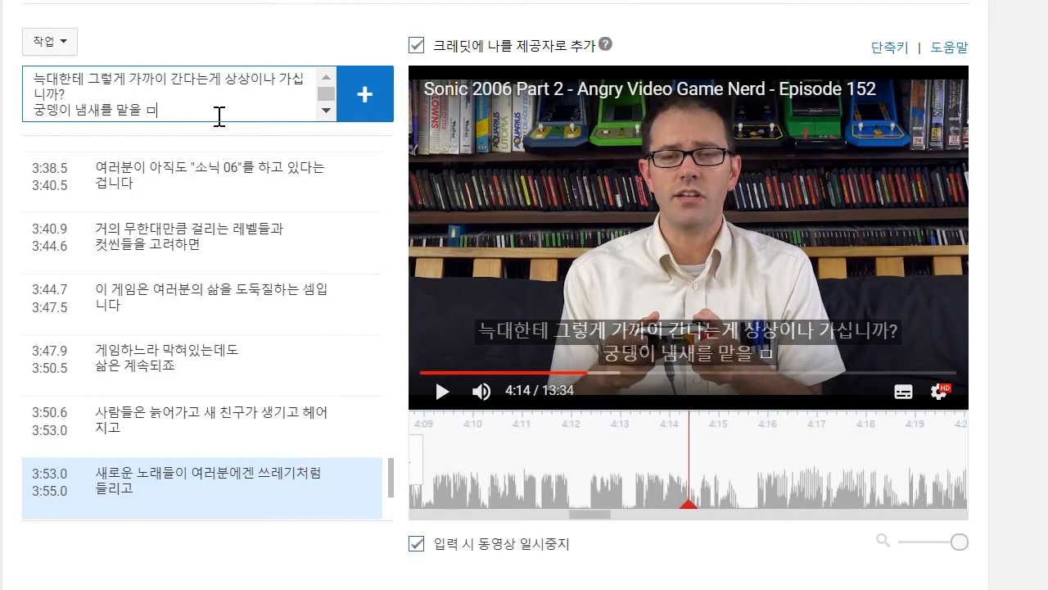
text(큼요!)
key(Return)
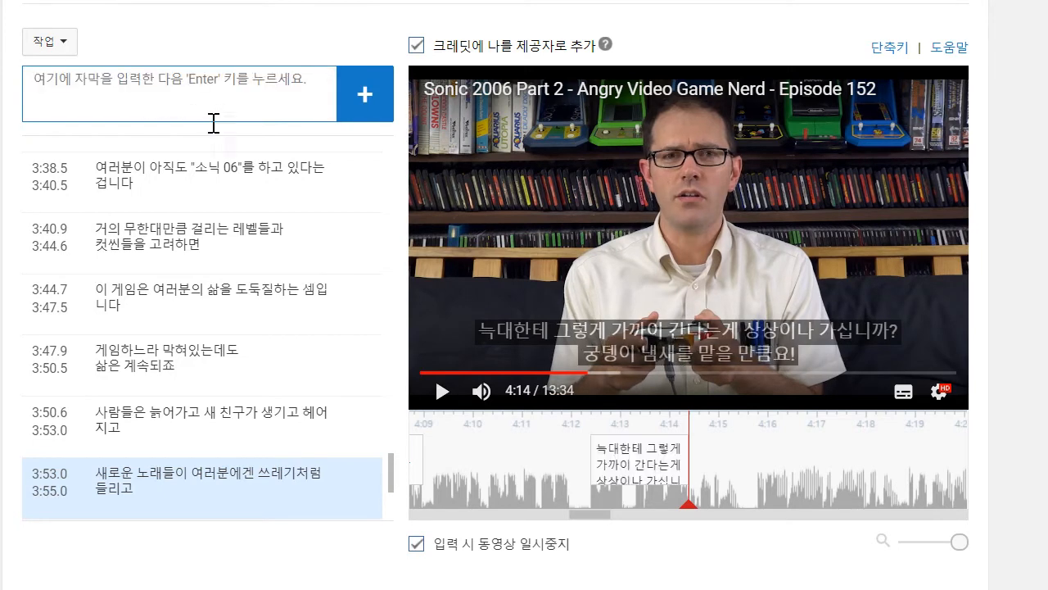
drag(591, 459, 456, 458)
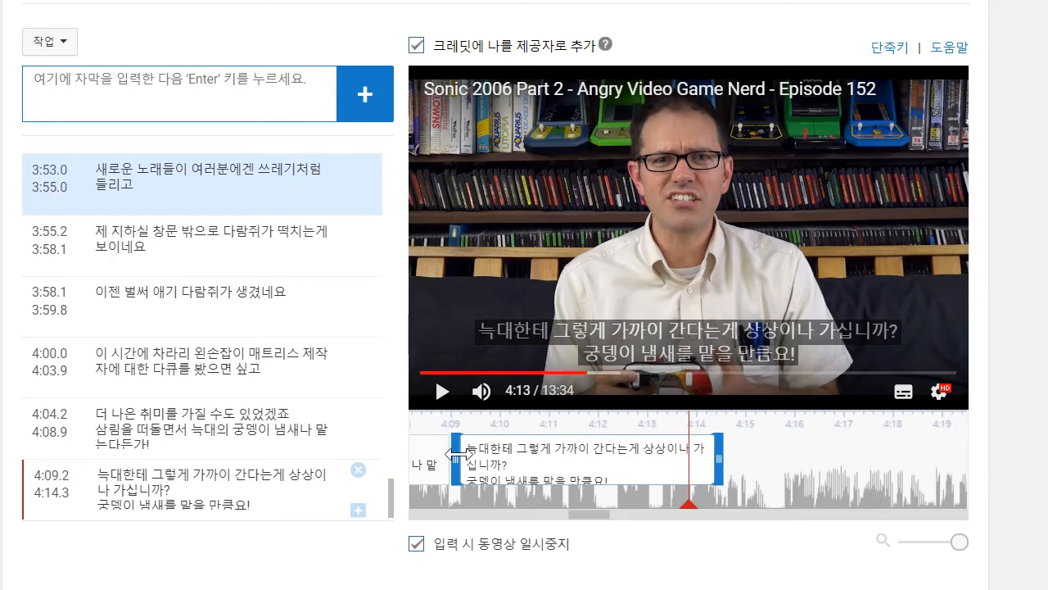
- Play on to about 4:15 and add the caption "씨발놈의 게임이나 합시다"
click(443, 393)
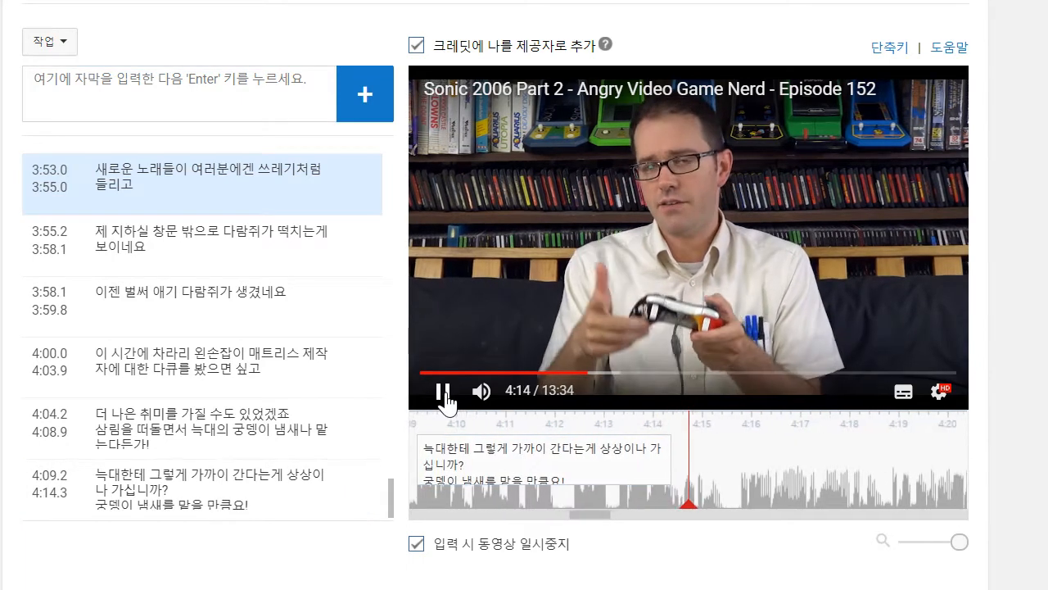
click(435, 386)
click(186, 82)
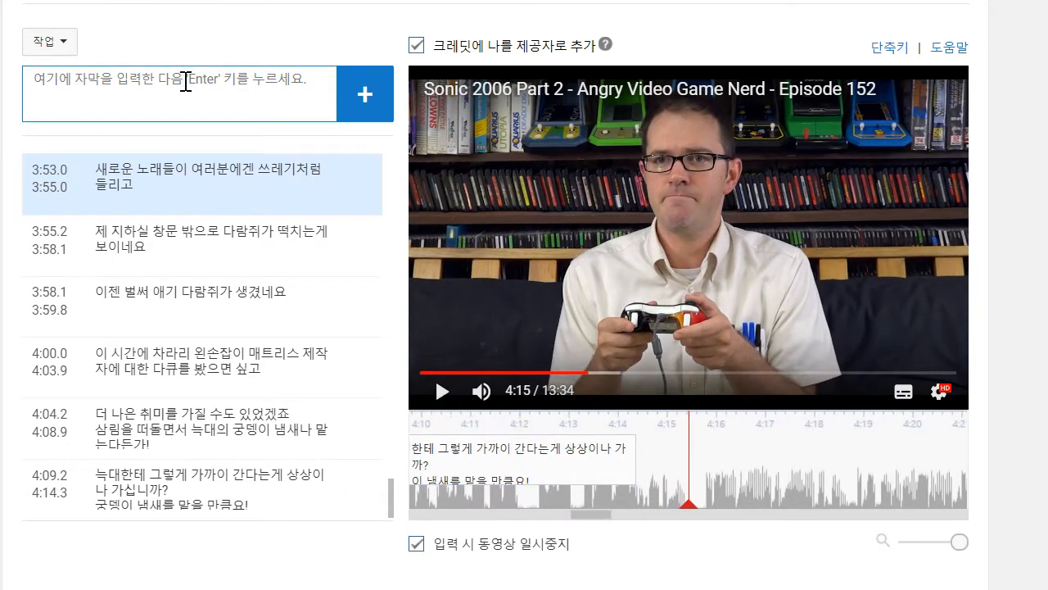
text(씨바ㄹ놈의 게임이나 합시다)
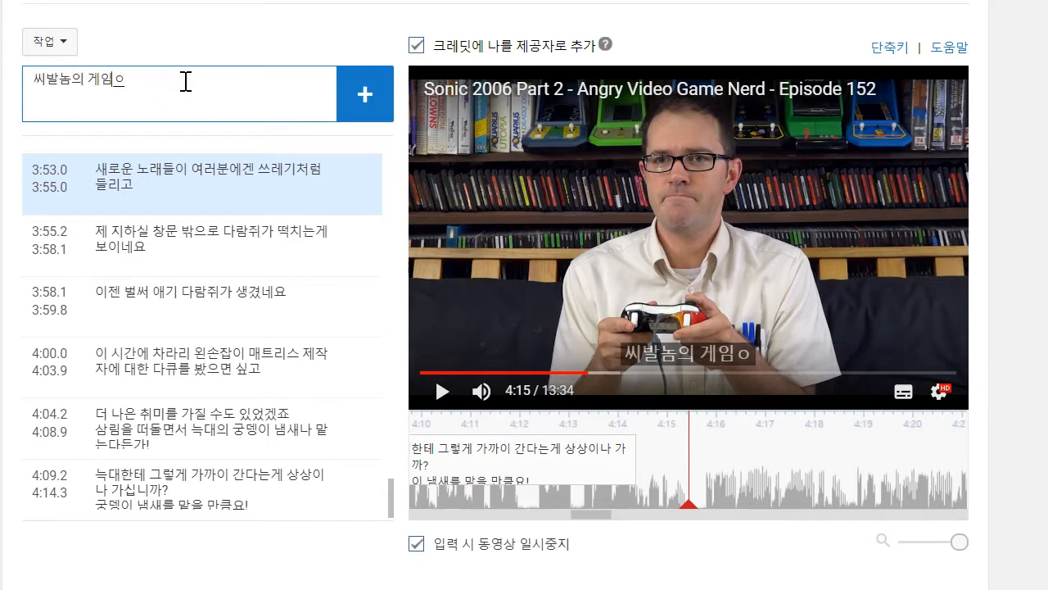
key(Return)
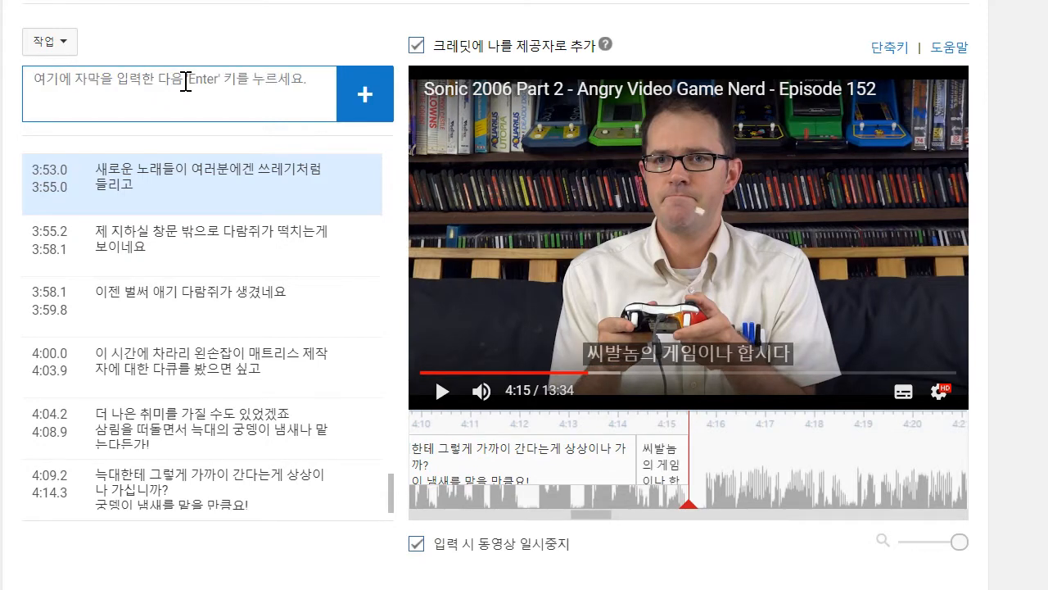
- Play on to about 4:19, add the caption "이 이후로부턴 레벨들이 더 혼란스러워집니다" and move its start to about 4:16
click(440, 391)
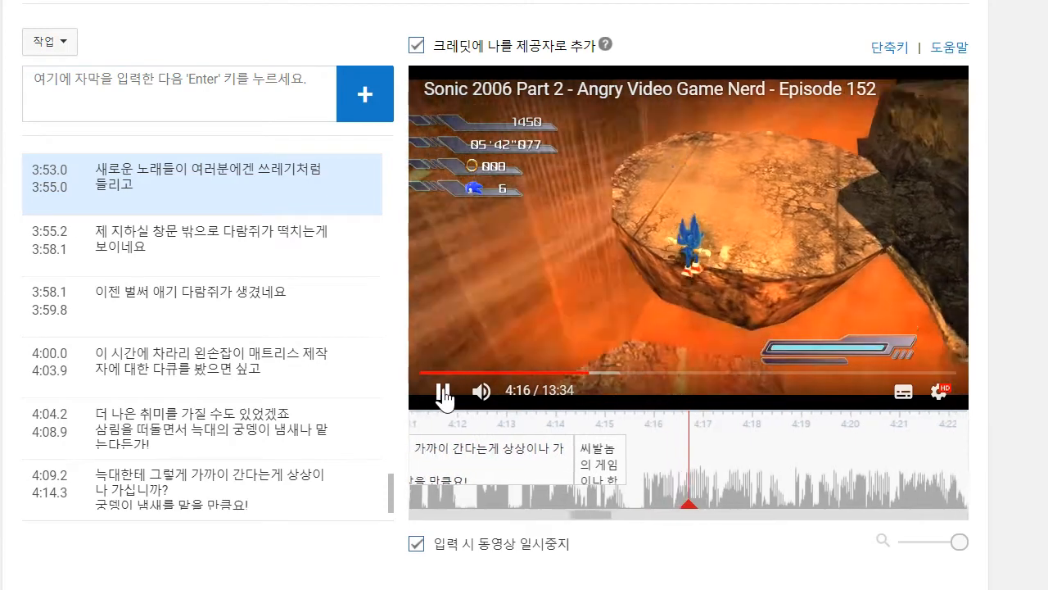
click(442, 391)
click(213, 70)
text(이)
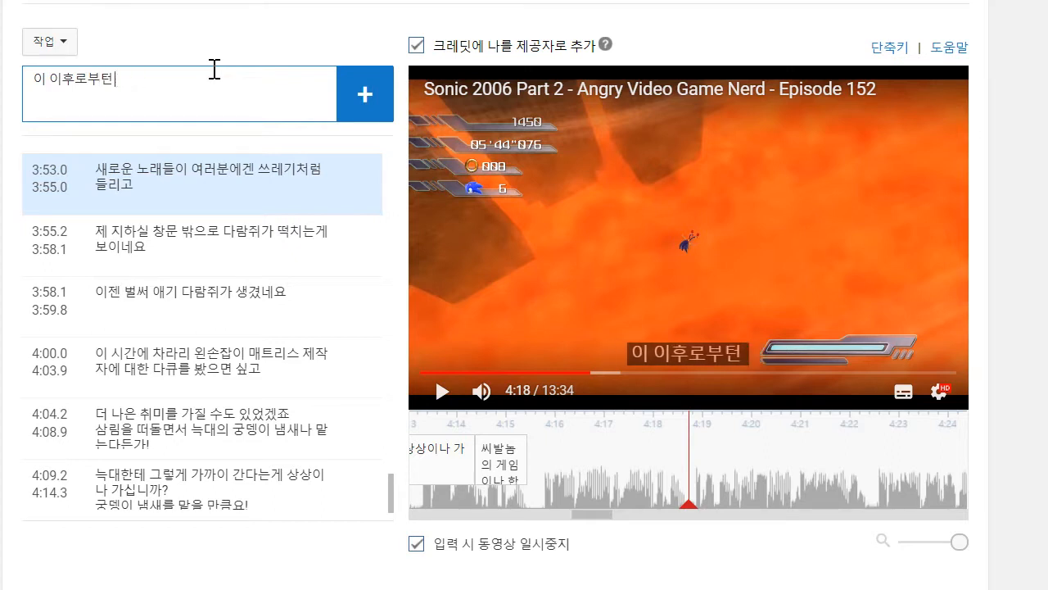
text(이후로부턴 레벨들이 더)
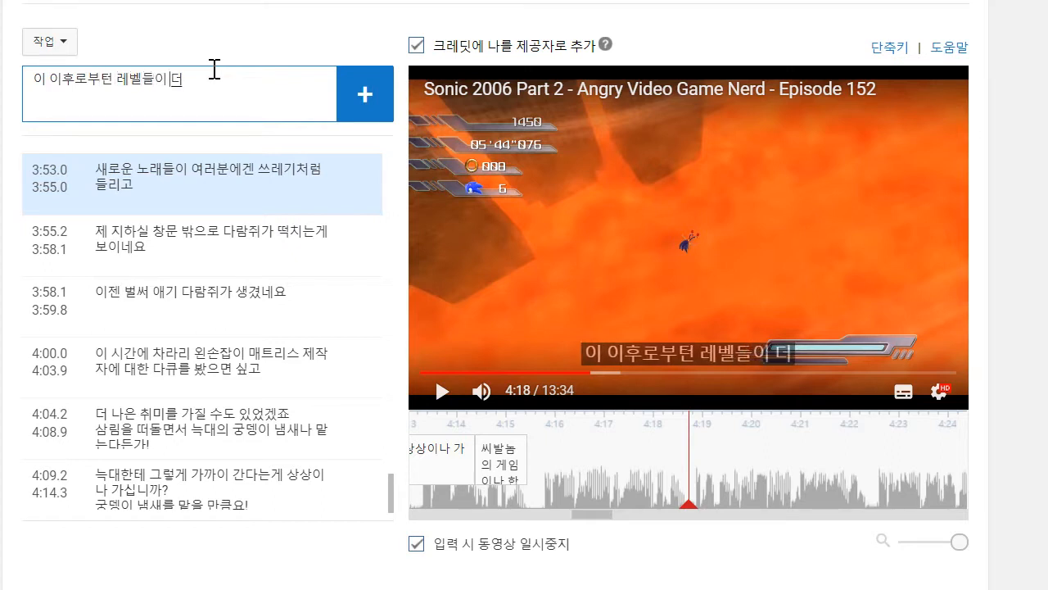
text( 혼란스러웠)
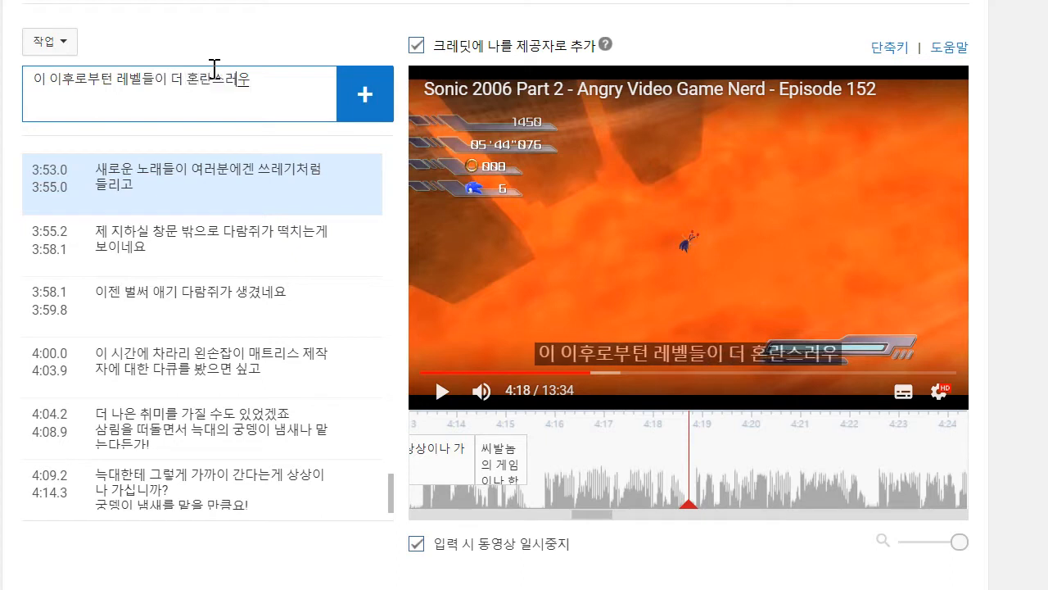
text(집니다)
key(Return)
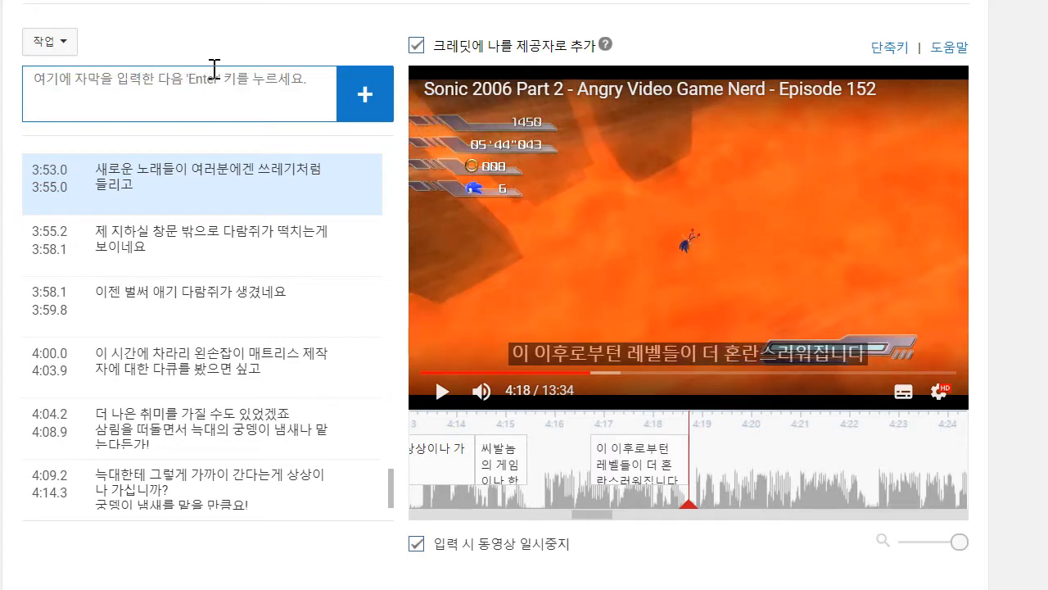
drag(588, 459, 539, 459)
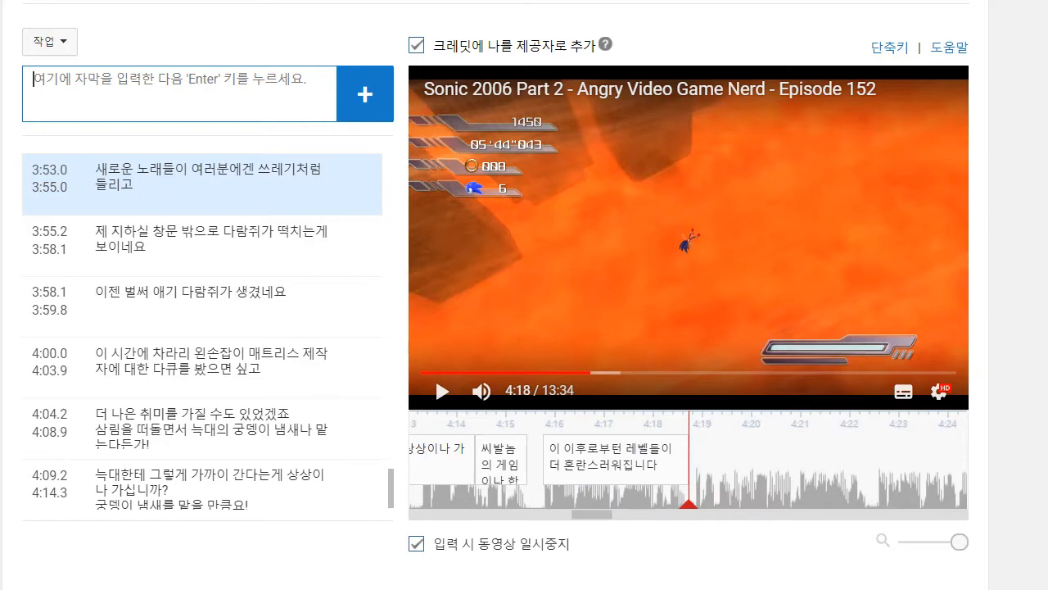
- Play on to about 4:22, add the caption "용암 레벨에서의 발판뛰기는 그중에서도 최악입니다" and move its start to about 4:19
click(621, 247)
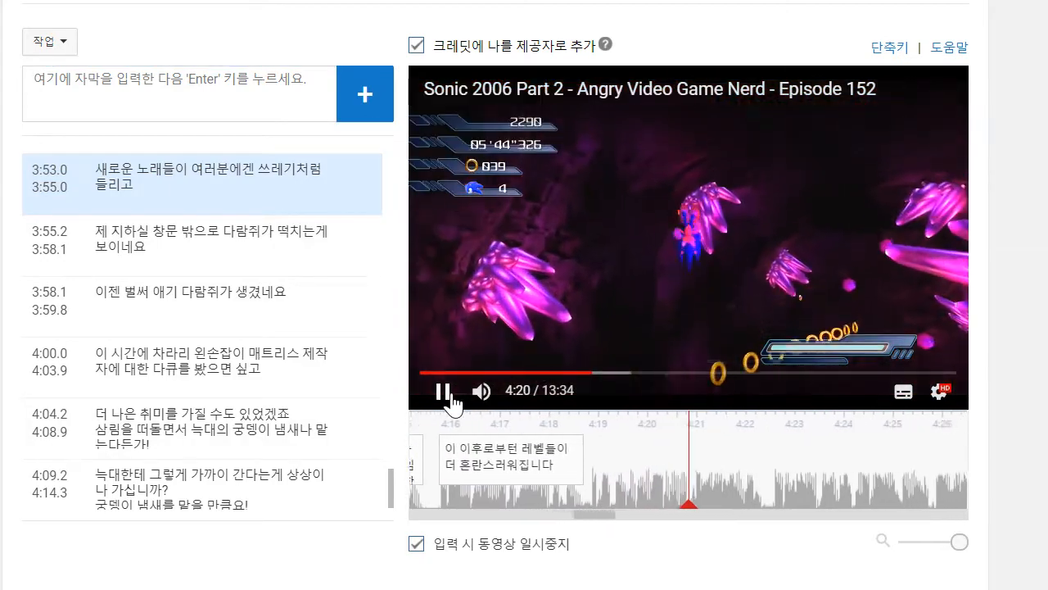
click(211, 106)
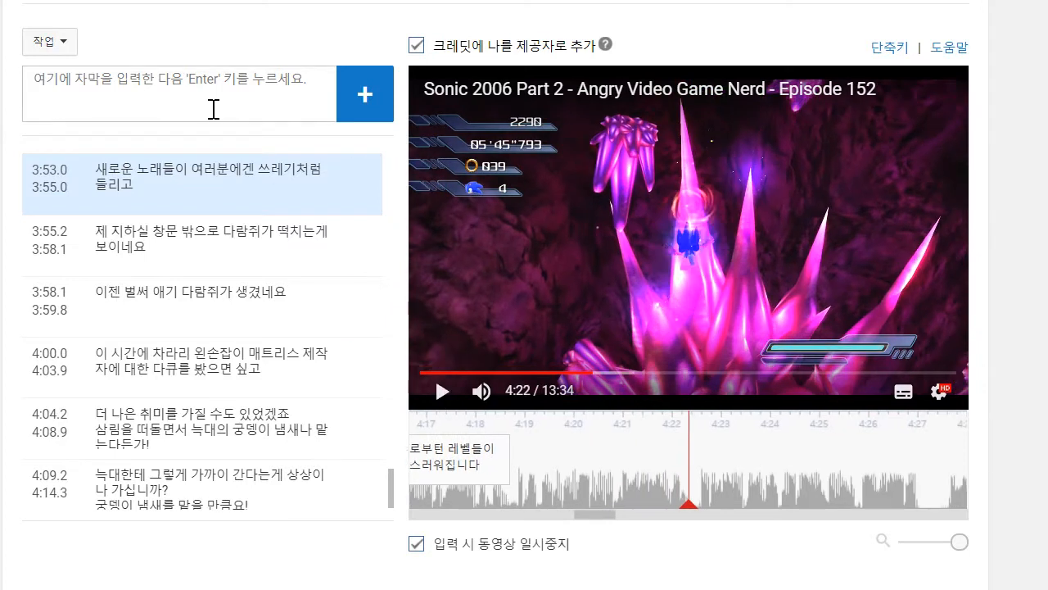
text(용라)
key(BackSpace)
key(BackSpace)
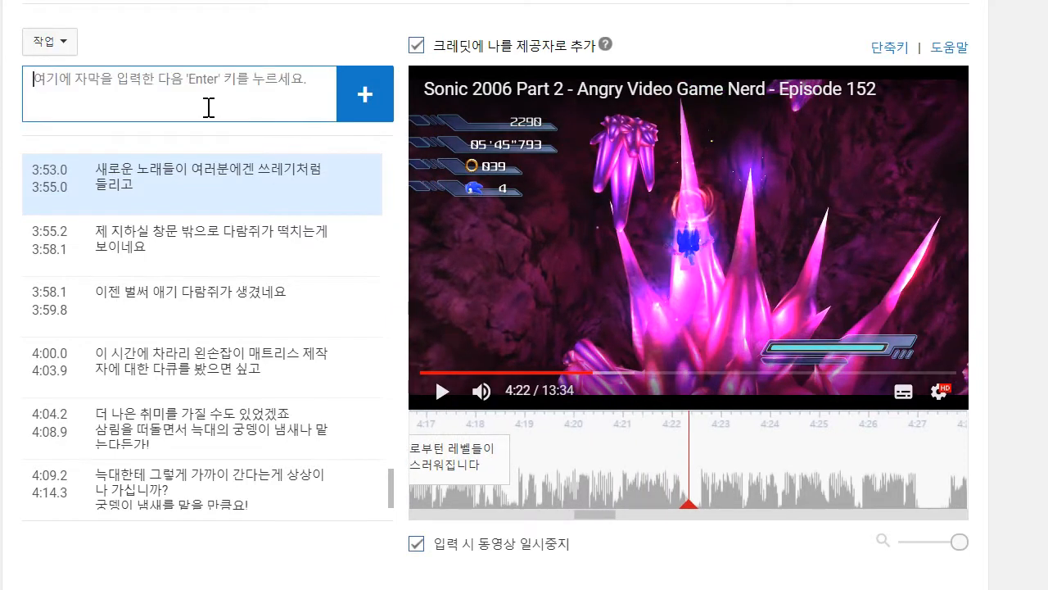
text(용)
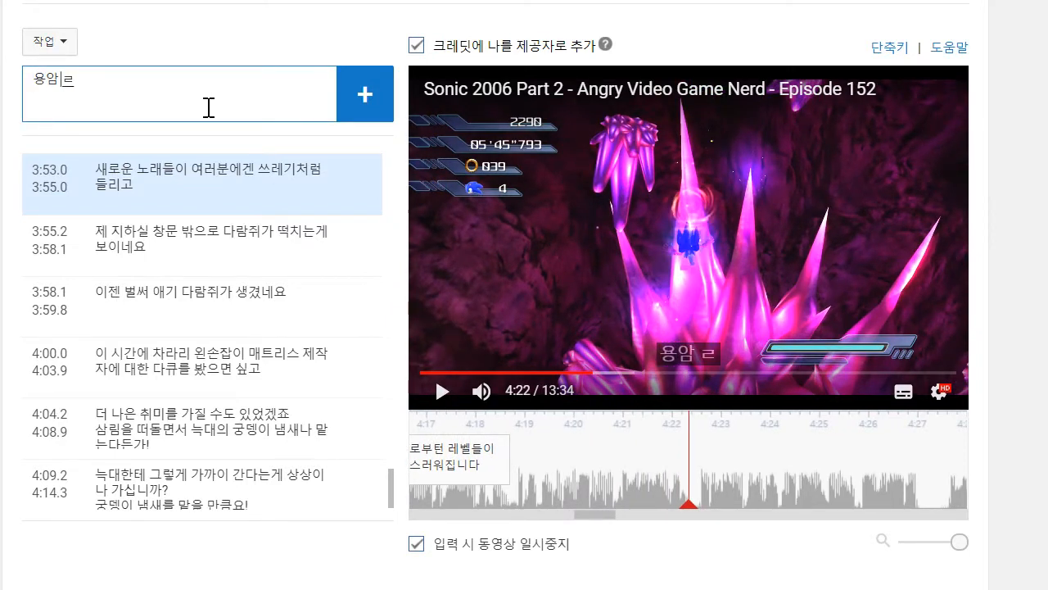
text(암 레벨에서의 발판뛰기는 그중에서도 최악입니)
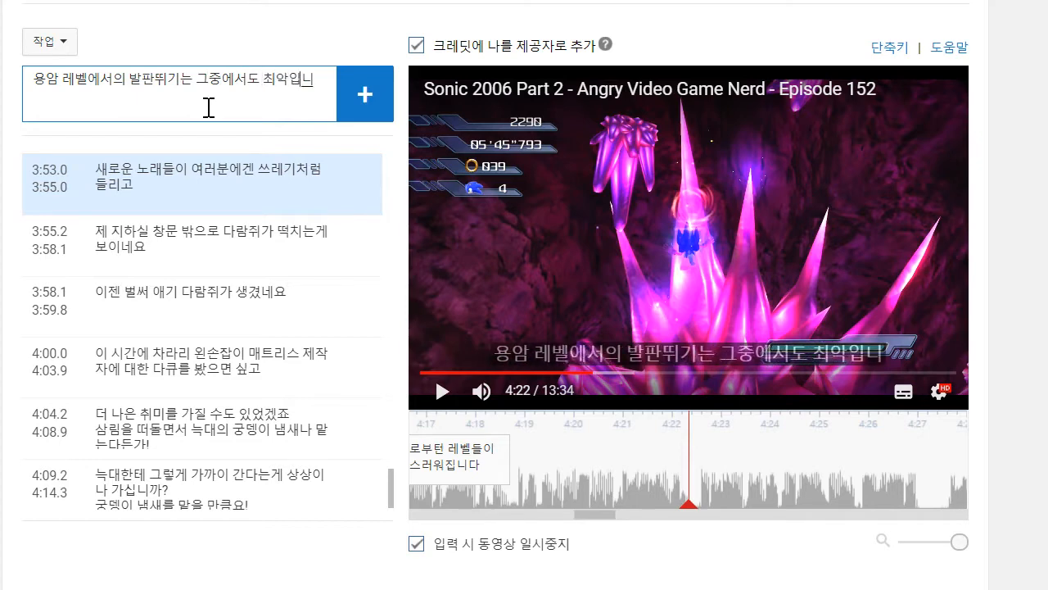
text(다)
key(Return)
drag(592, 463, 516, 462)
- Play on to about 4:27, add the caption "소닉이 죽을 때 용암에 그냥 드러눕는 점이 맘에 드네요!" and move its start to about 4:22
click(470, 393)
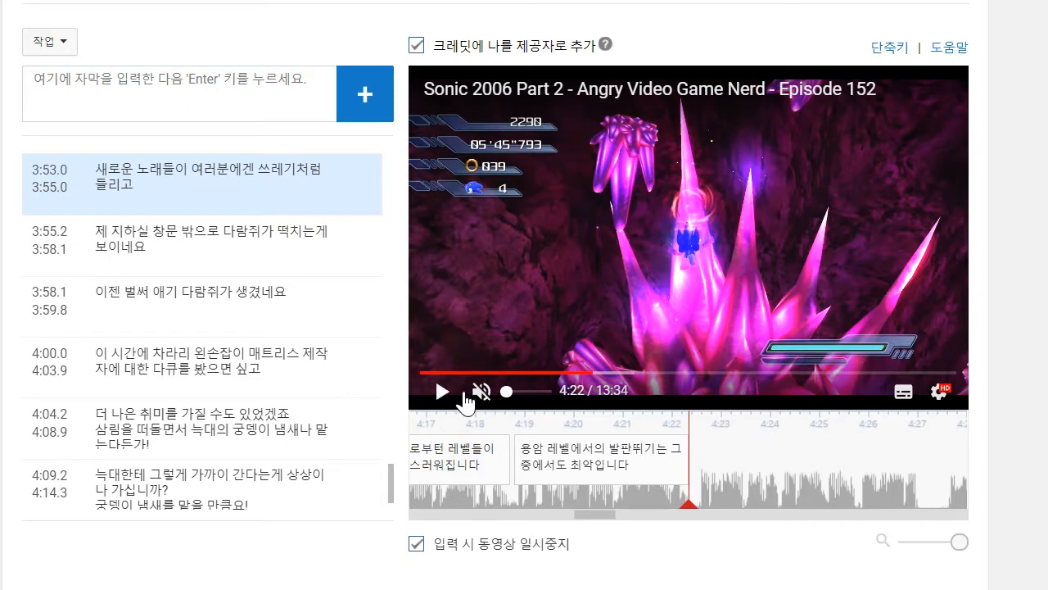
click(435, 398)
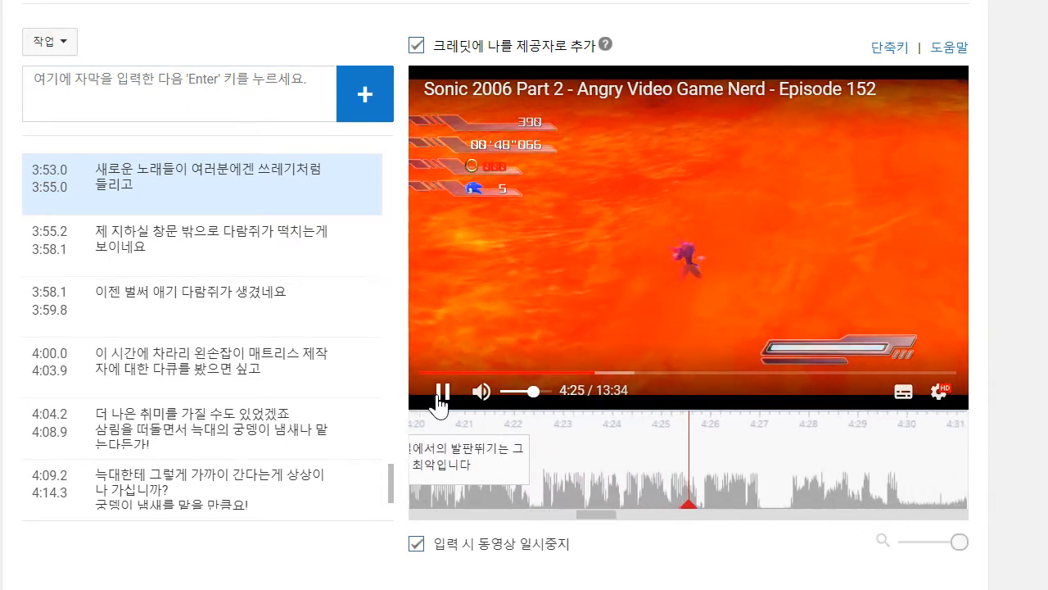
click(439, 399)
click(439, 399)
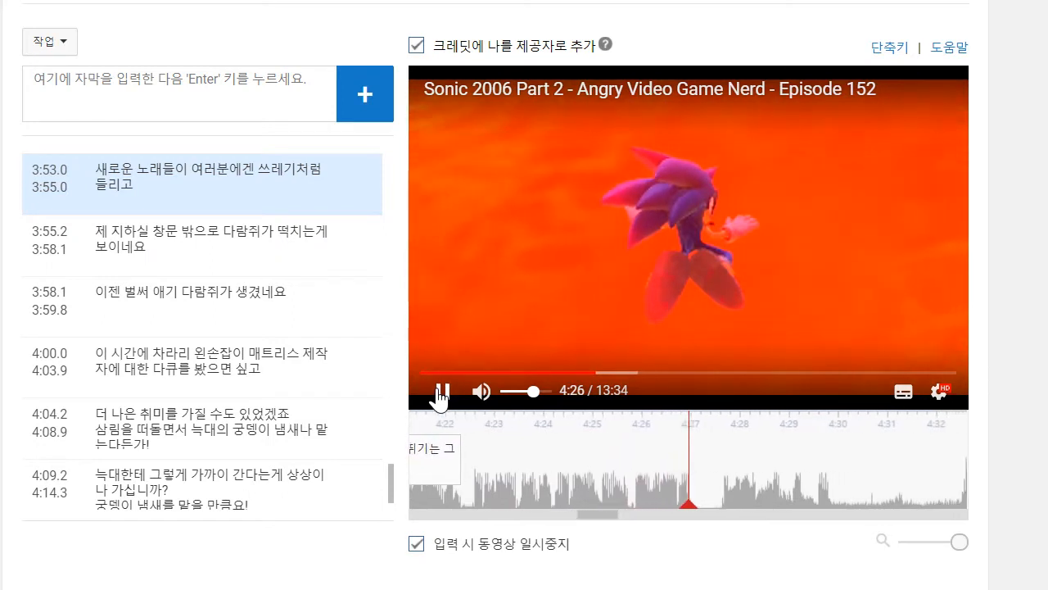
click(216, 101)
text(ㅅ)
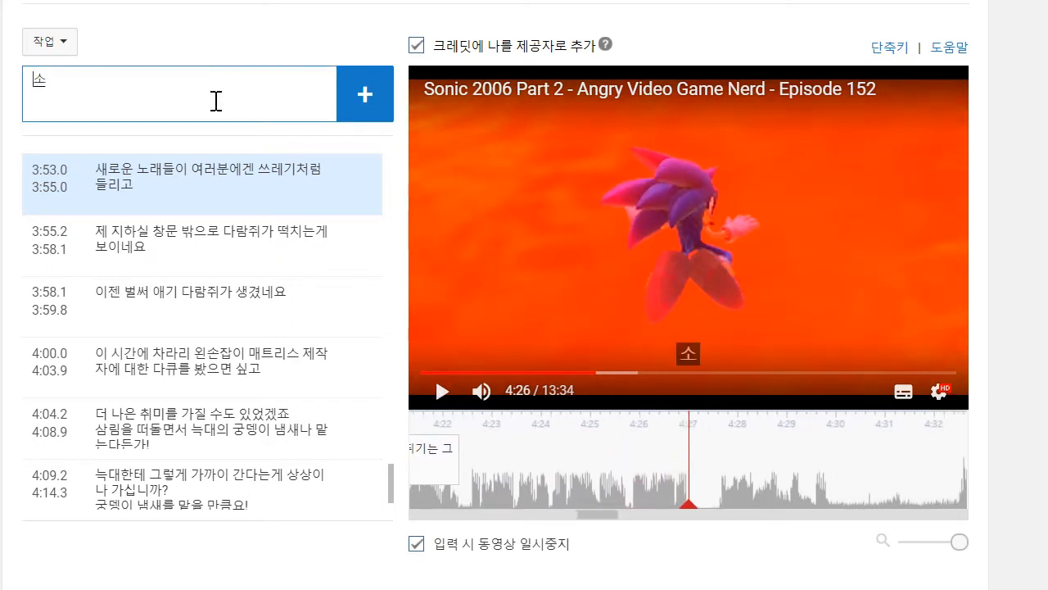
text(닉이 죽을 때 용암ㅇ)
text( 그냥 드러누ㅂ는 점이 맘에 드네요!)
key(Return)
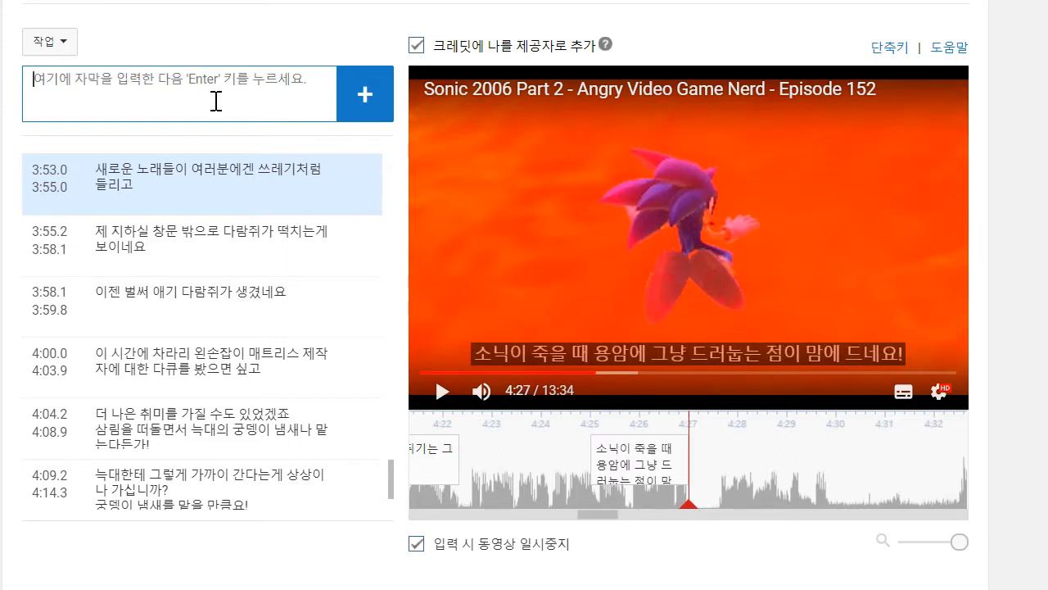
drag(592, 458, 464, 451)
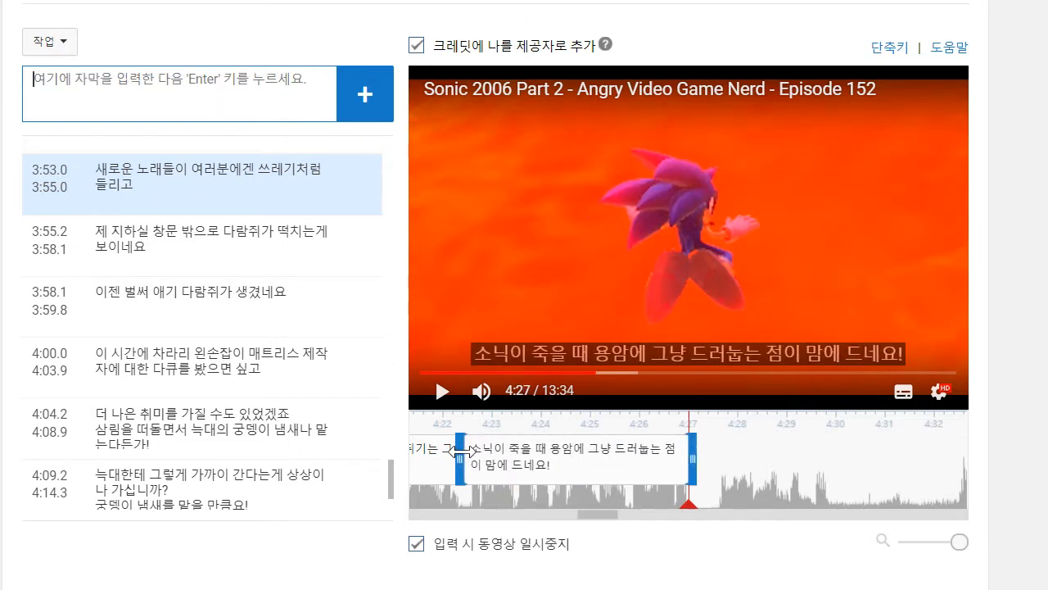
- Replay the speech up to about 4:30, add the caption ""소닉 06"한테 더이상 못 버티겠구만!" and move its start to about 4:27.6
click(442, 391)
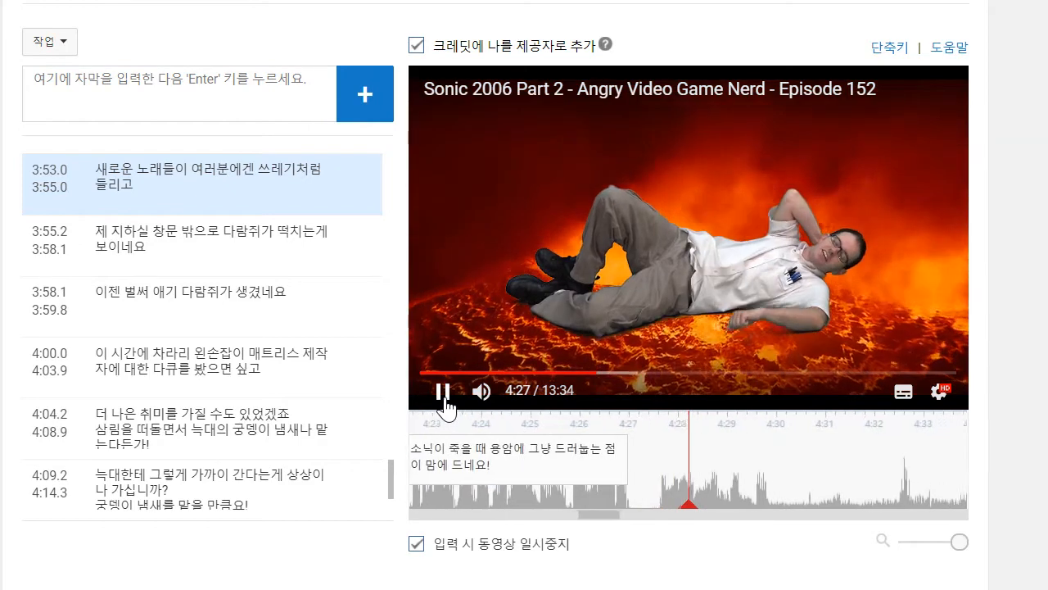
click(446, 394)
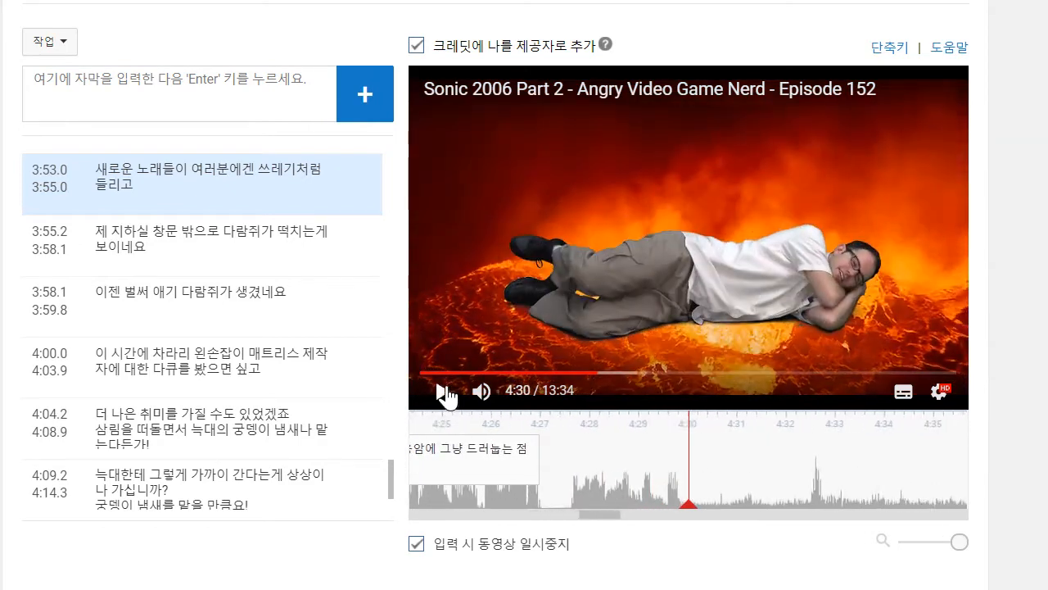
drag(789, 482, 861, 484)
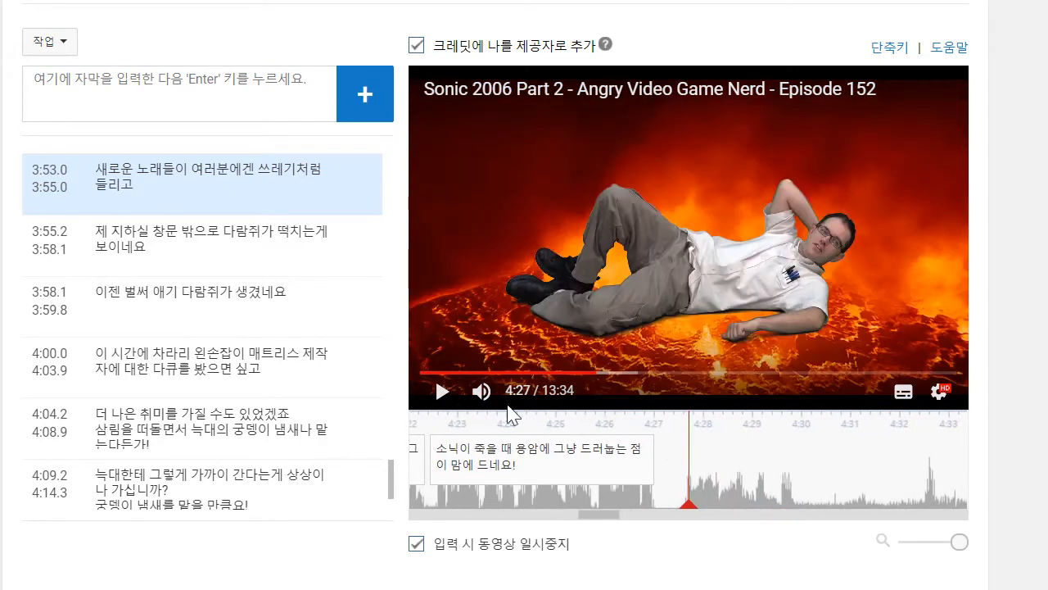
click(443, 391)
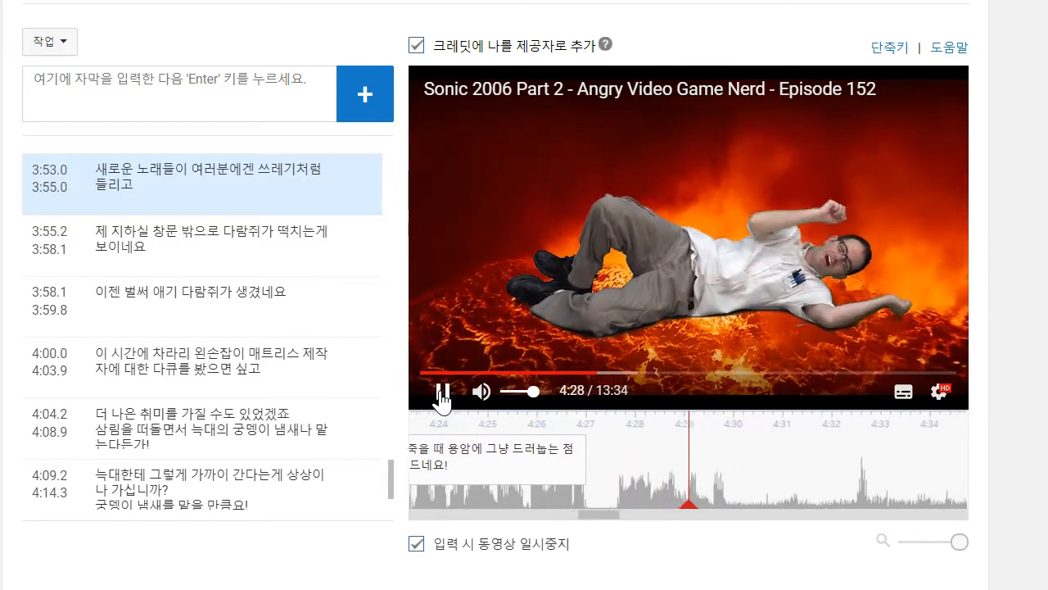
click(175, 102)
text("소)
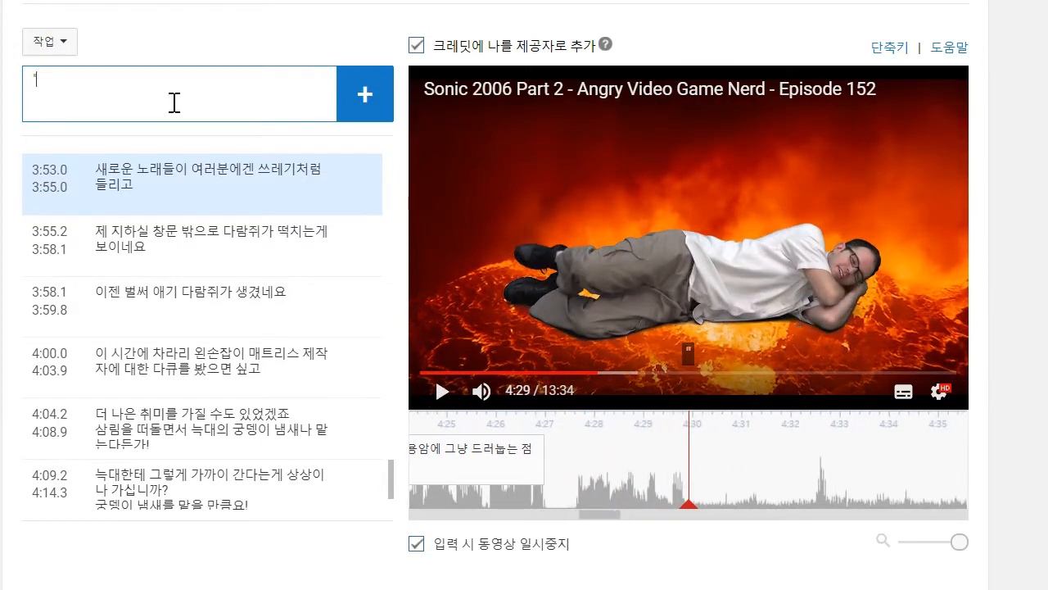
key(BackSpace)
text("소닉 06"한테 더이사)
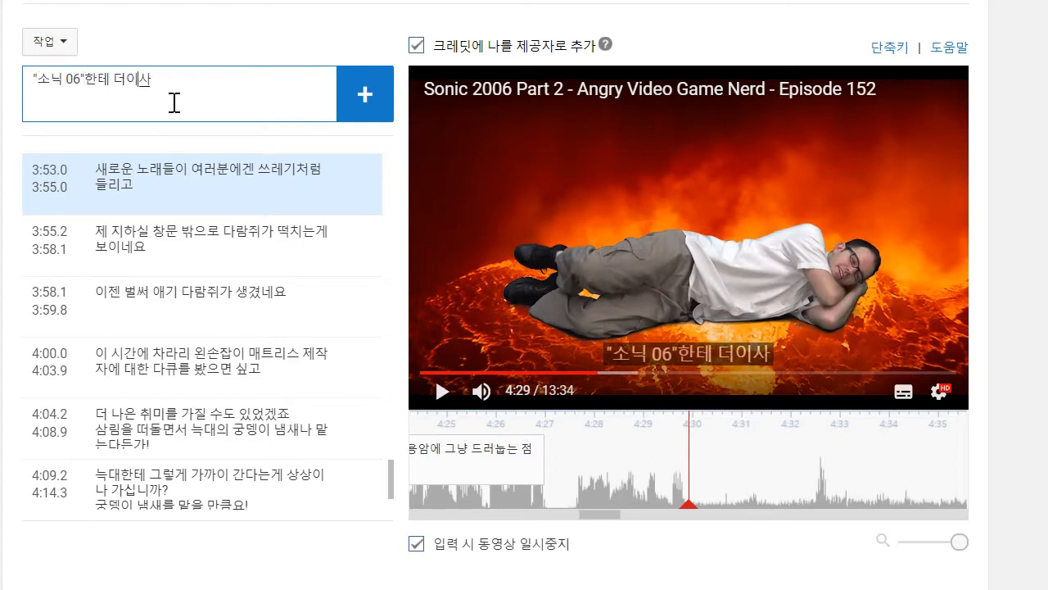
text(겠구마)
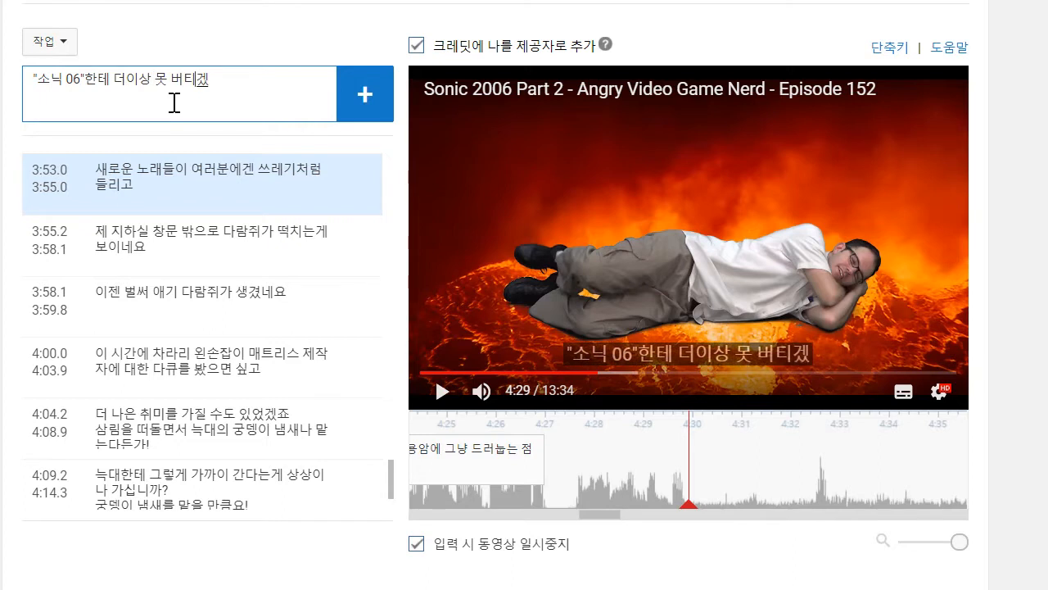
key(Return)
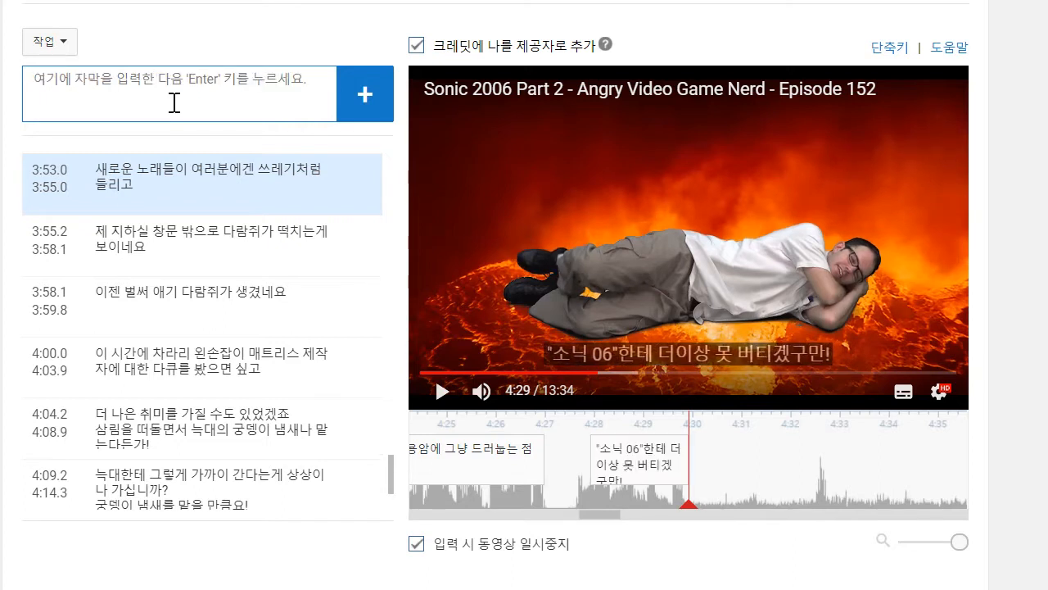
drag(571, 465, 565, 465)
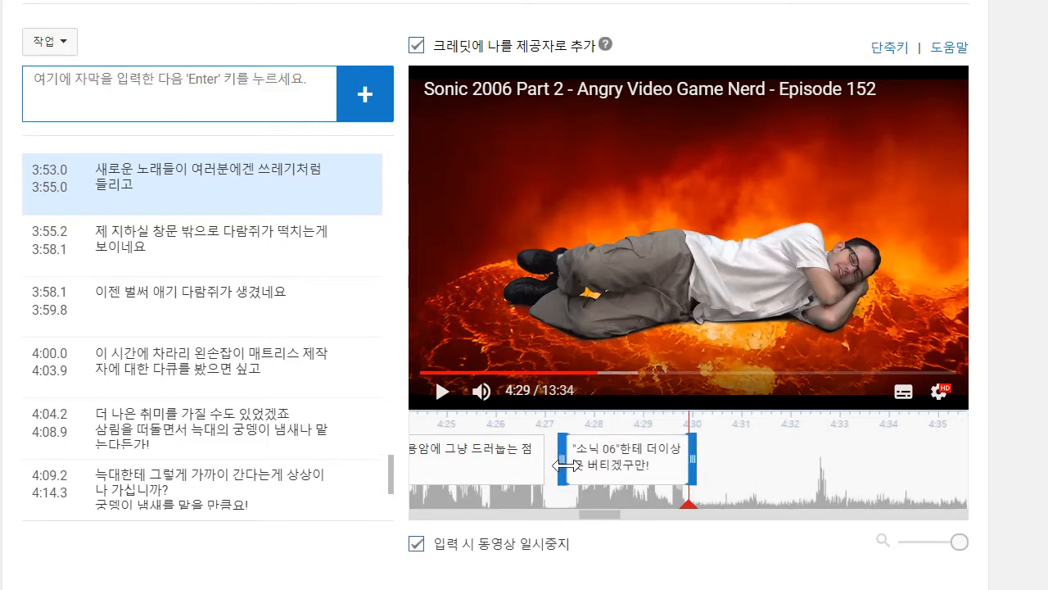
click(437, 396)
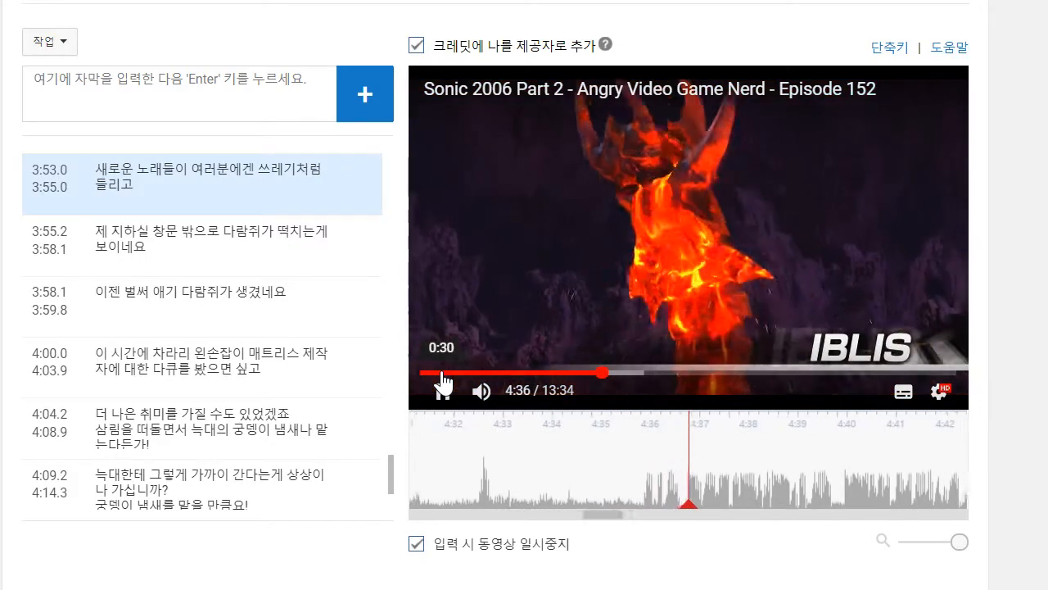
click(441, 373)
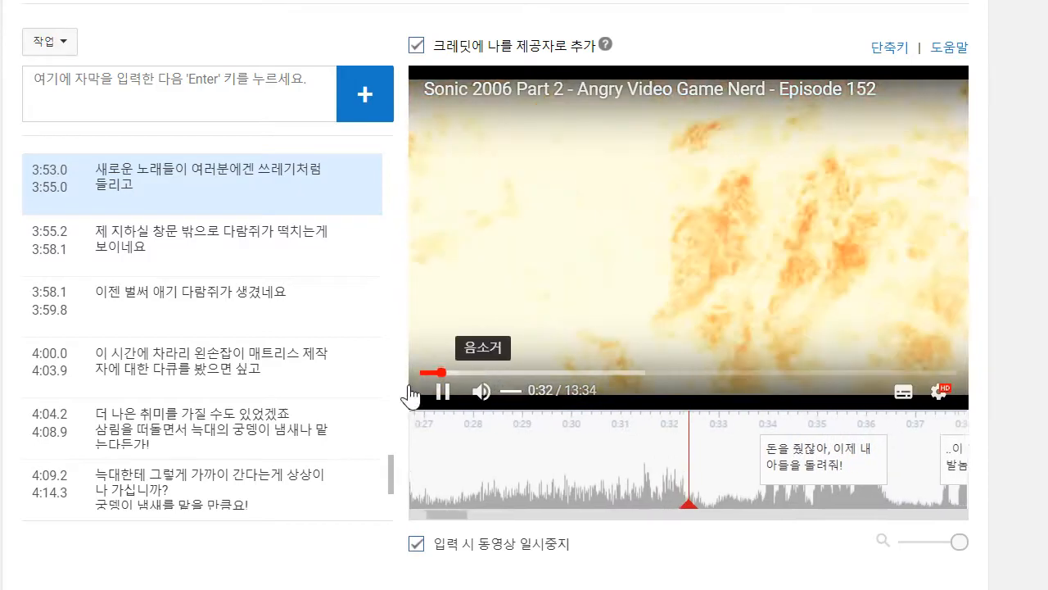
click(459, 399)
- Change the text of the last caption in the list to ""소닉 06"한테는 더이상 못 버티겠구만!"
scroll(276, 344, down, 8)
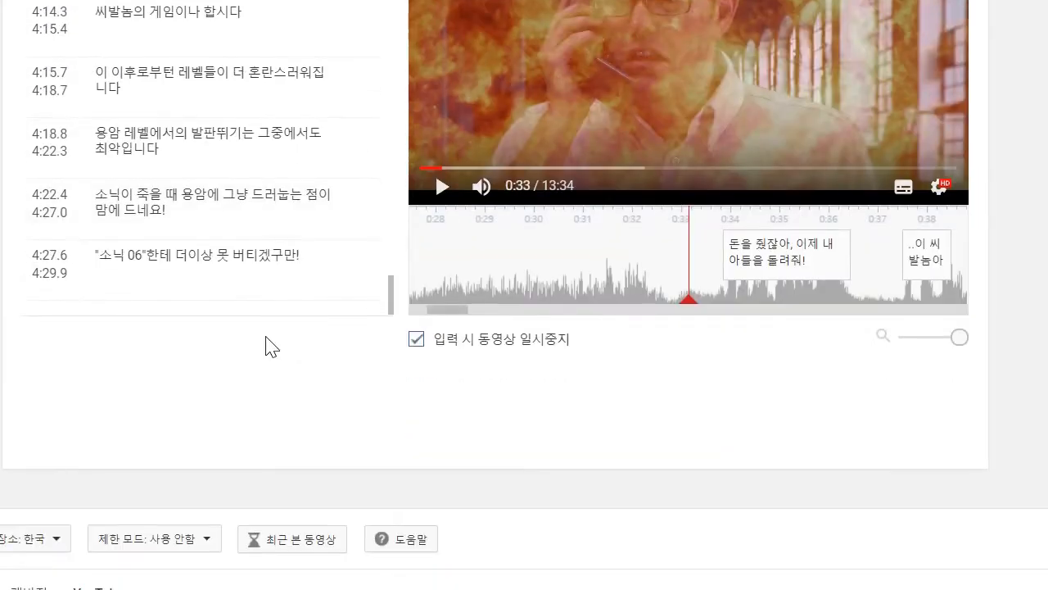
scroll(294, 282, up, 6)
scroll(418, 415, up, 3)
scroll(328, 442, down, 6)
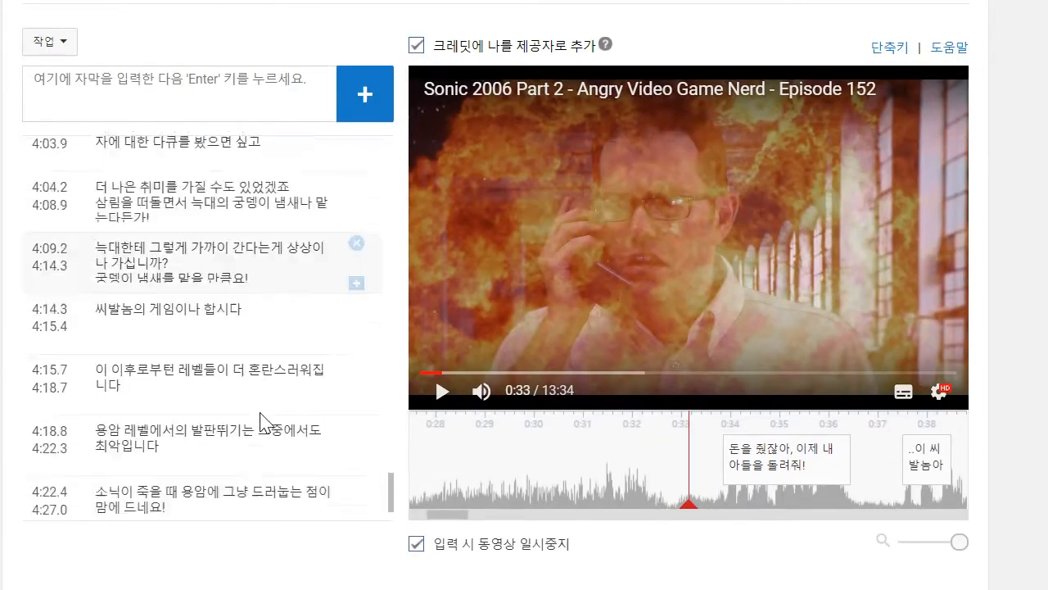
click(174, 483)
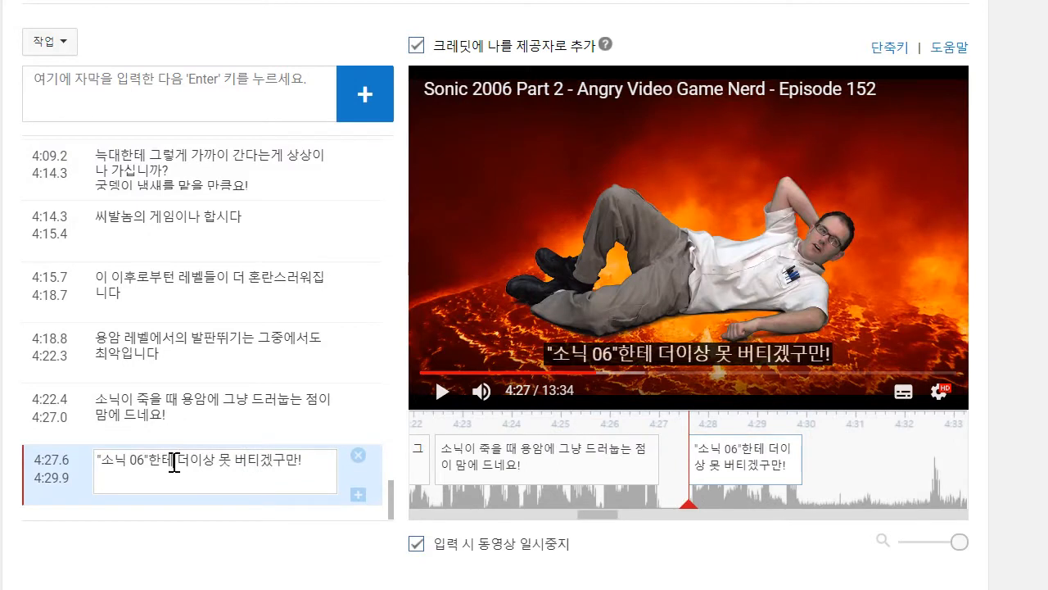
text(는)
- Play from about 4:35 to 4:38, add the caption "다음으론 "아이블리스"인지 "이블리스"인지 뭔지할 싸웁니다" and move its start to about 4:36
drag(893, 479, 386, 492)
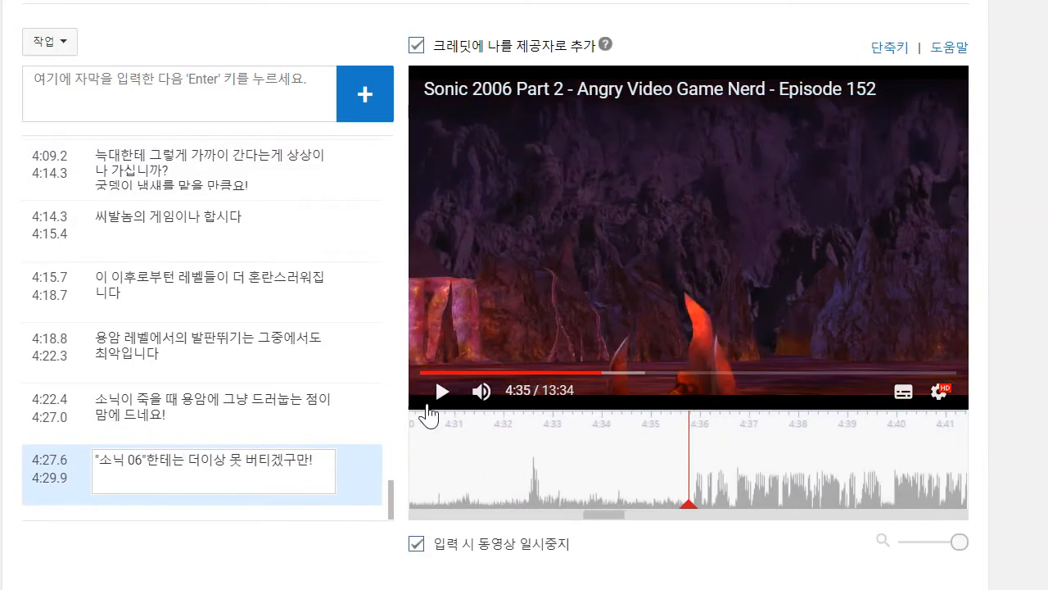
click(442, 393)
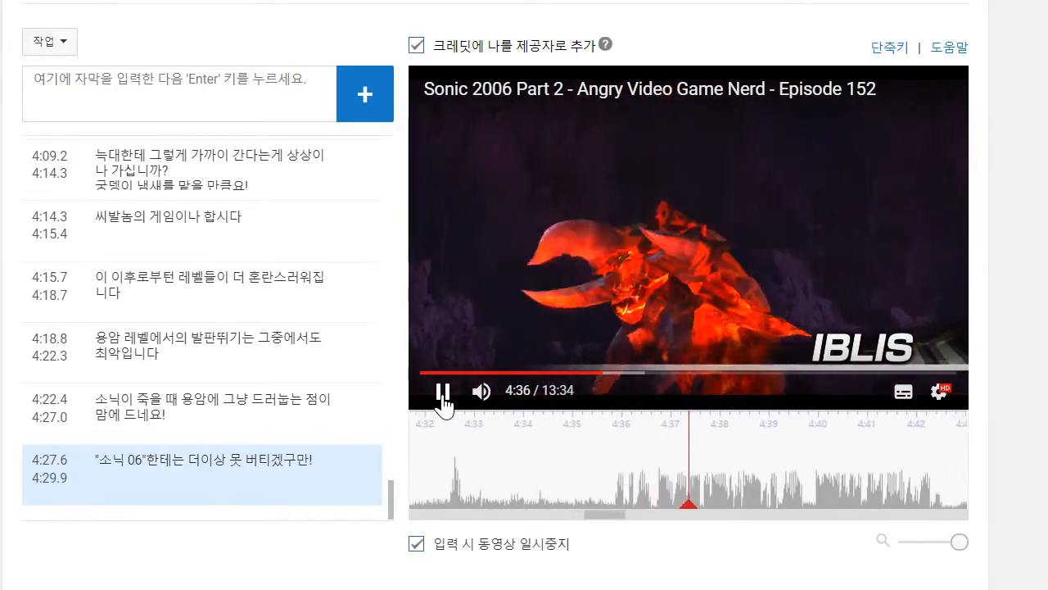
click(443, 391)
click(144, 89)
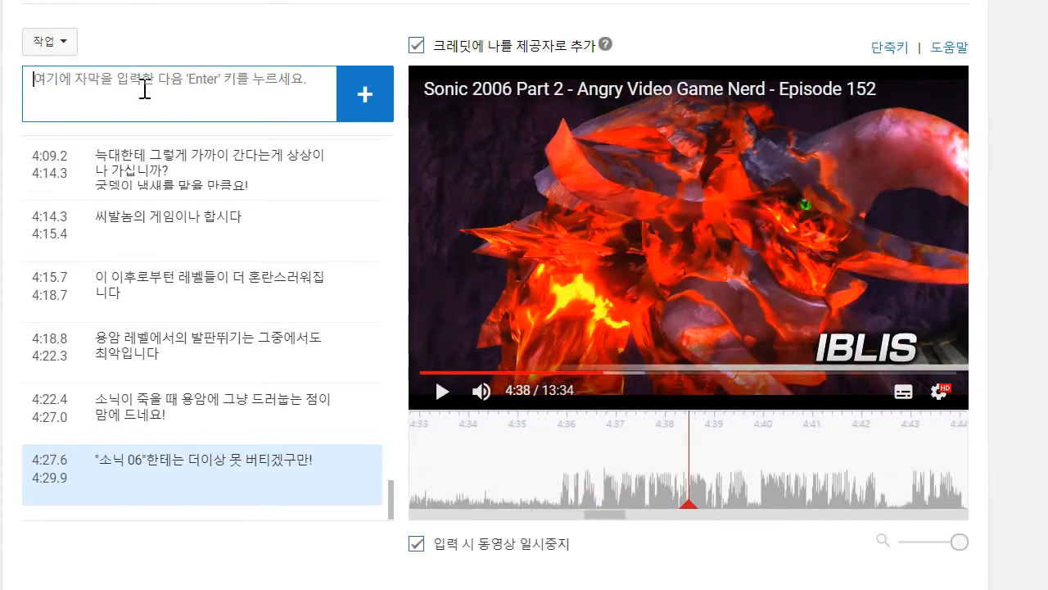
text(다음으론 "아이블)
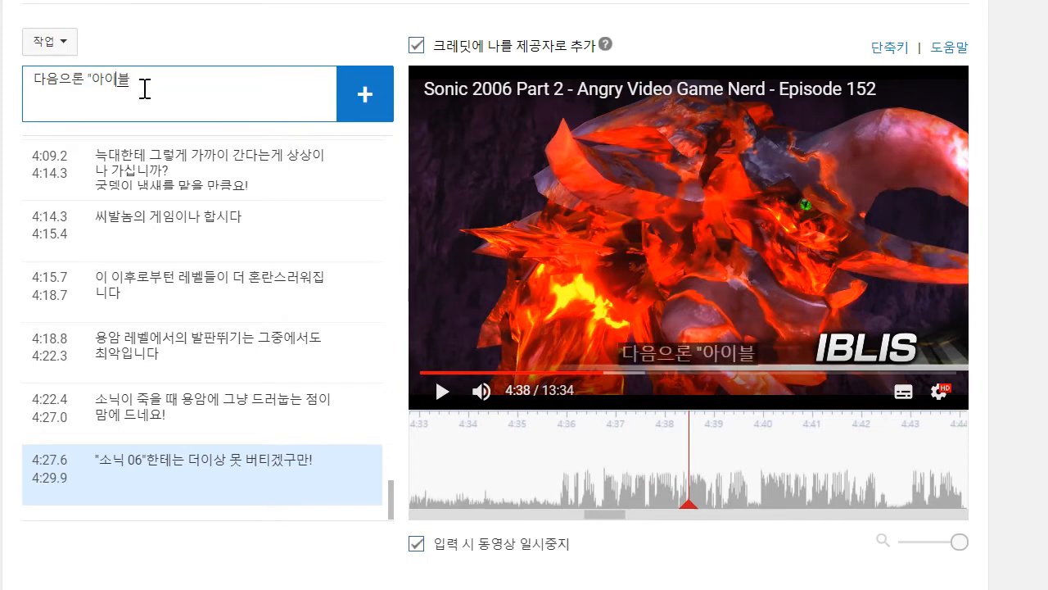
text(리스"인지 "이블리스"인)
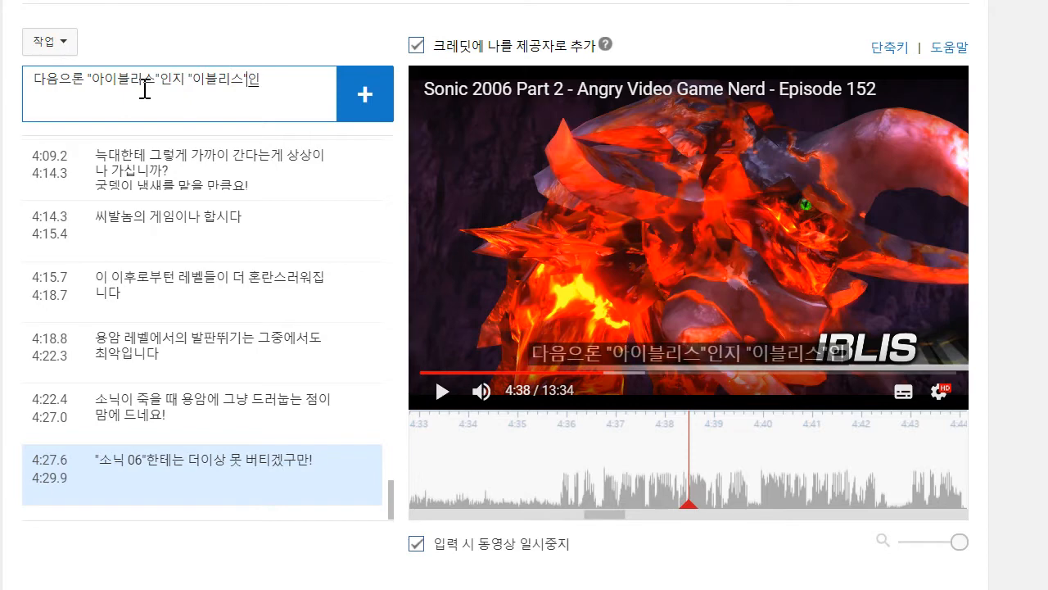
text(지)
text( 뭔지)
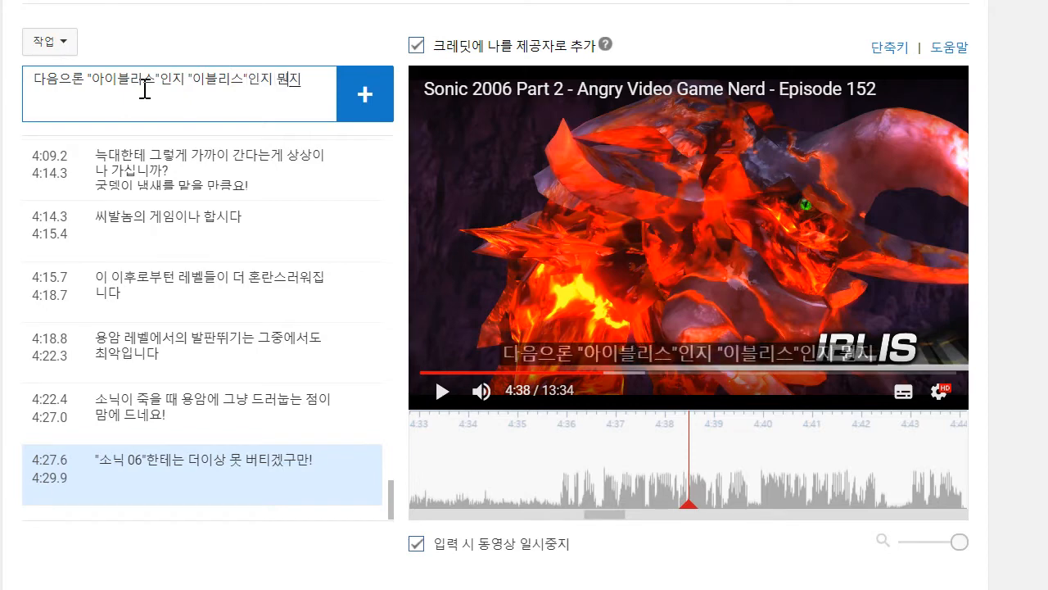
text(할 싸우니다)
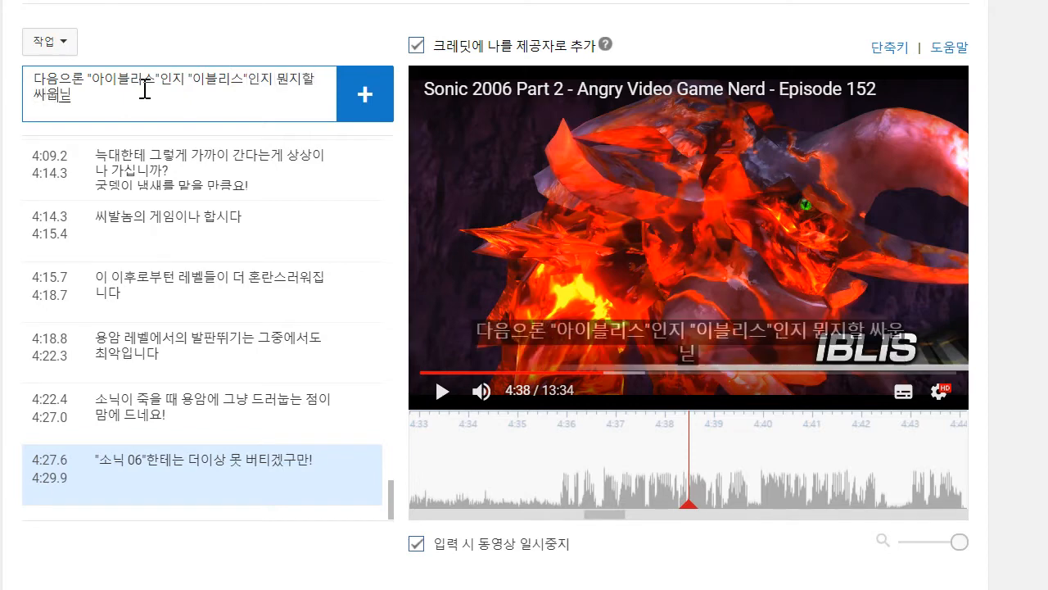
key(Return)
drag(593, 489, 557, 489)
- Play on to about 4:40, add the caption beginning "그냥 지옥에서 온 용암좆이라고" and resume playback
click(447, 403)
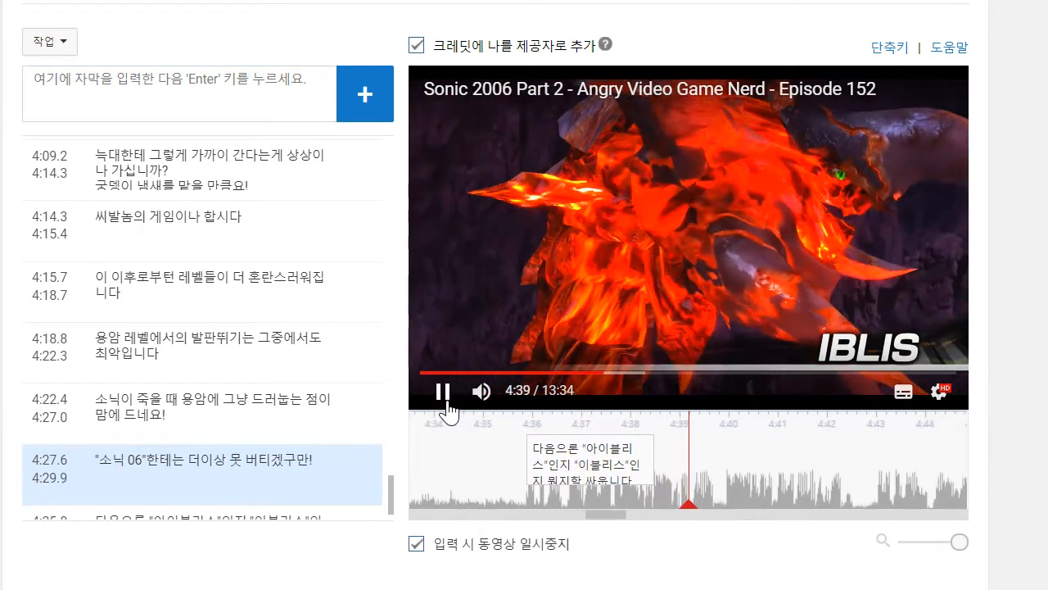
click(445, 396)
click(251, 110)
text(ㄱ)
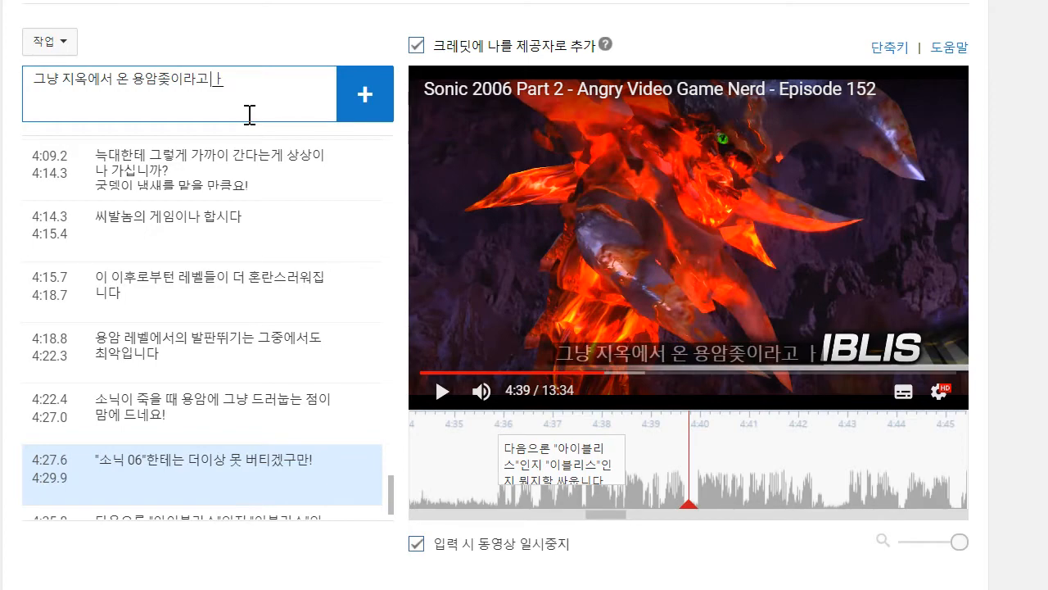
key(Return)
click(766, 194)
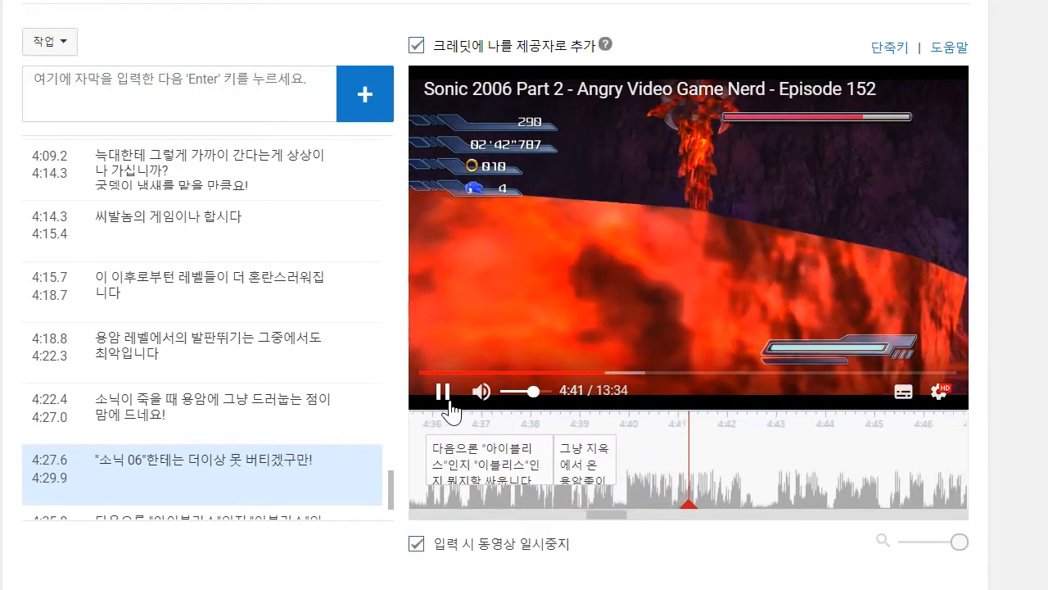
- At about 4:42, add the caption "쉽긴 한테 이녀석이랑 싸우는만큼 카메라랑도 싸우실 겁니다" and move its start to about 4:39.8
click(218, 86)
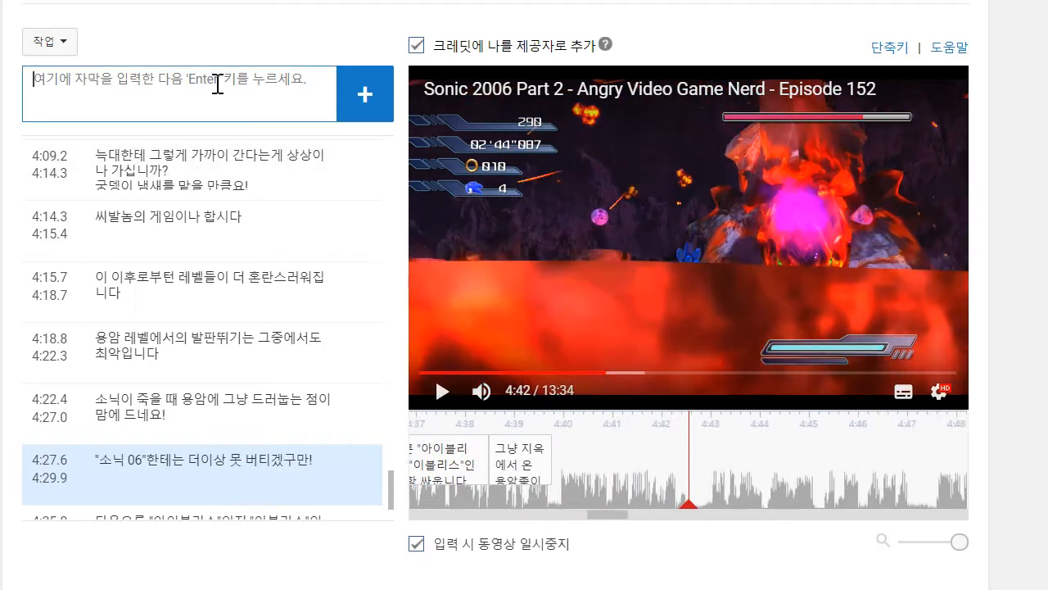
text(수)
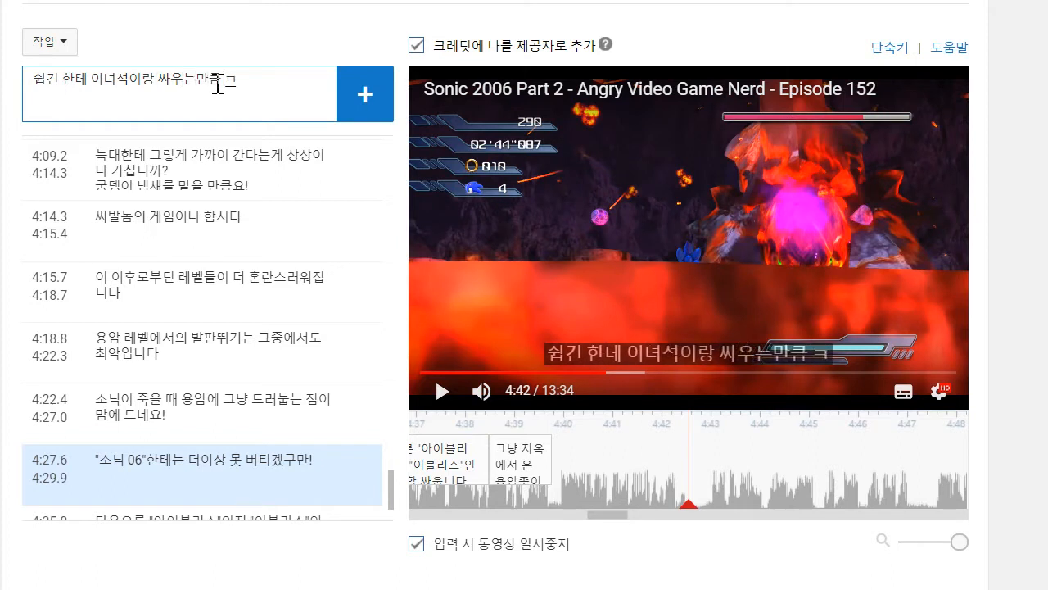
text(라랑도 싸우)
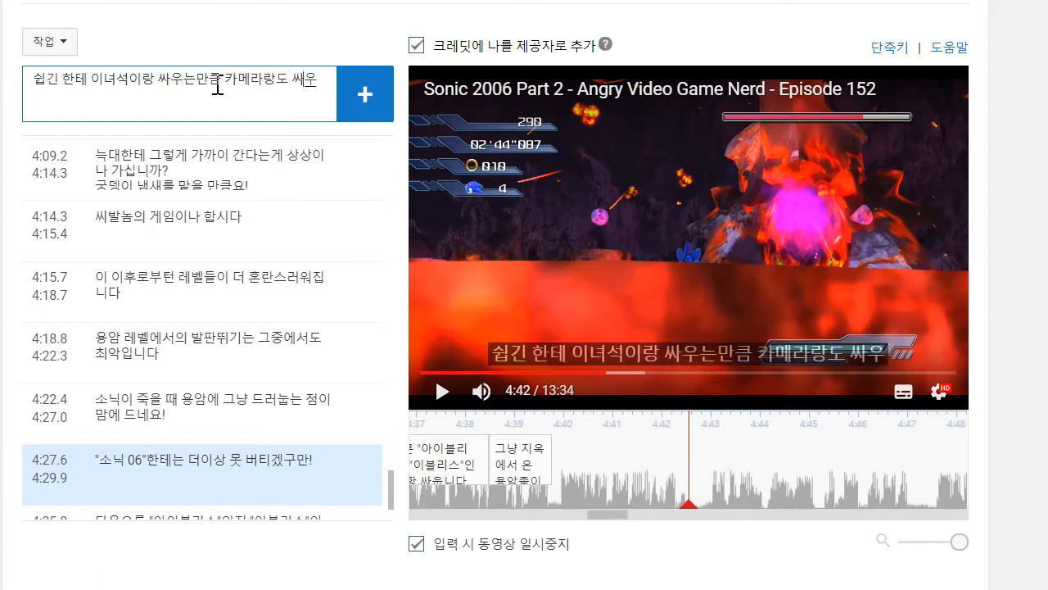
text(실)
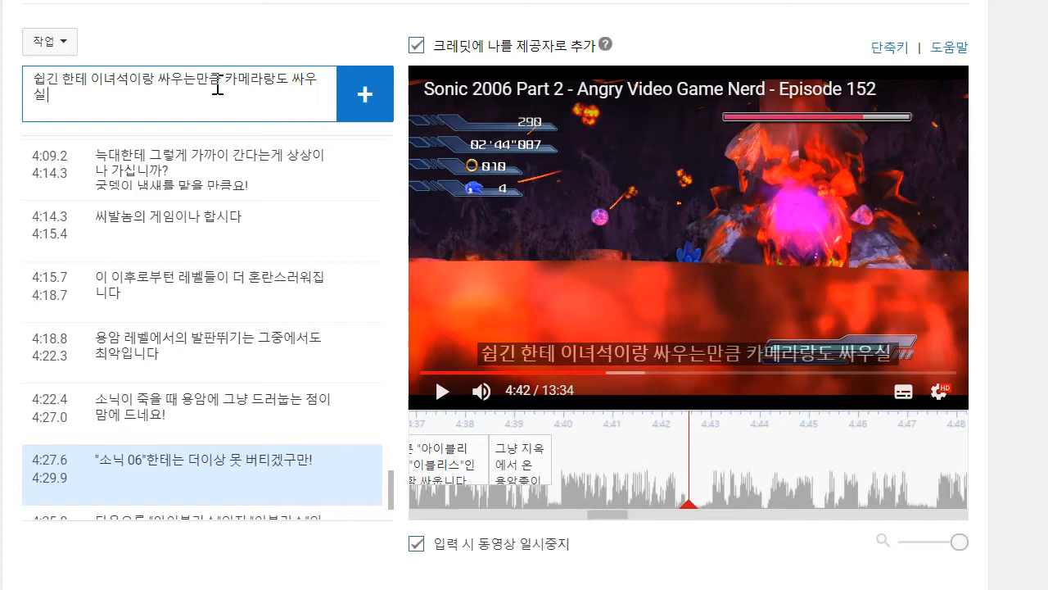
text( 거ㅂ닏)
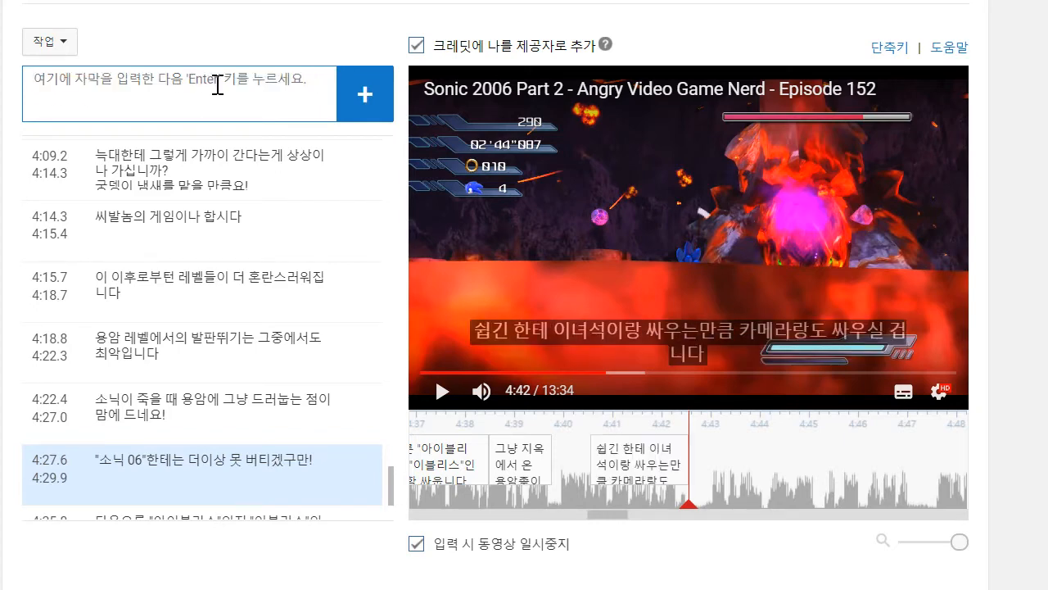
drag(591, 478, 555, 479)
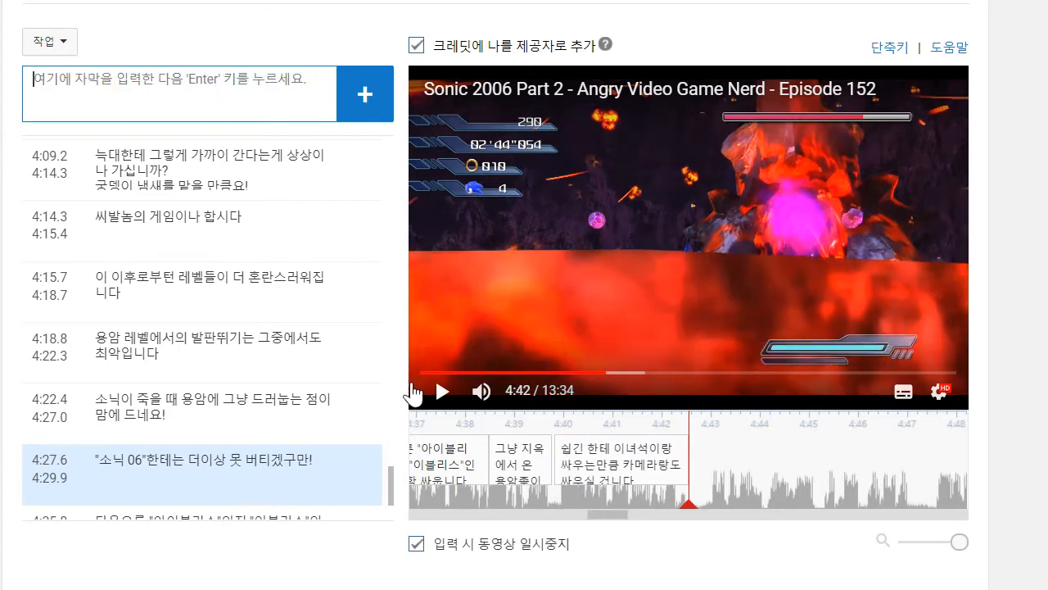
- Play on to about 4:45 and add the caption "몇대 치면.. 로딩 화면이 나오고.."
click(440, 393)
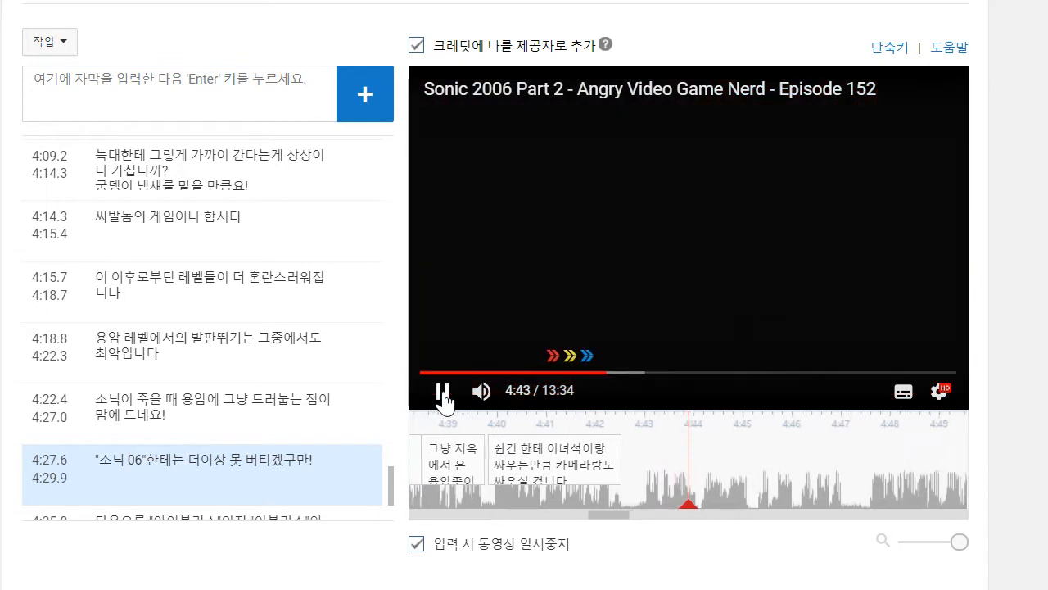
click(235, 80)
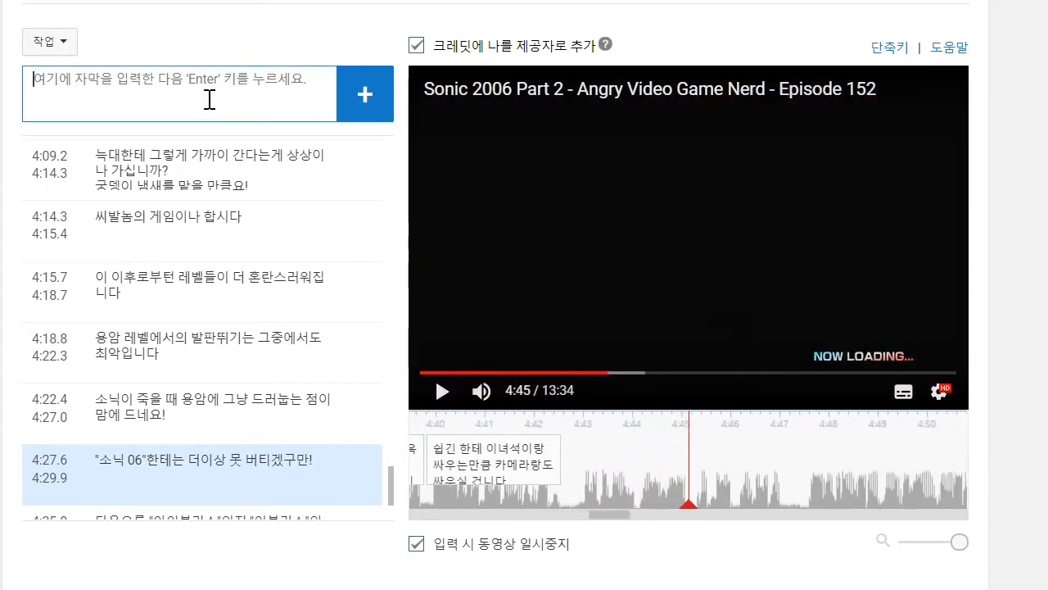
text(몇대 치면.. 로딩 화면이)
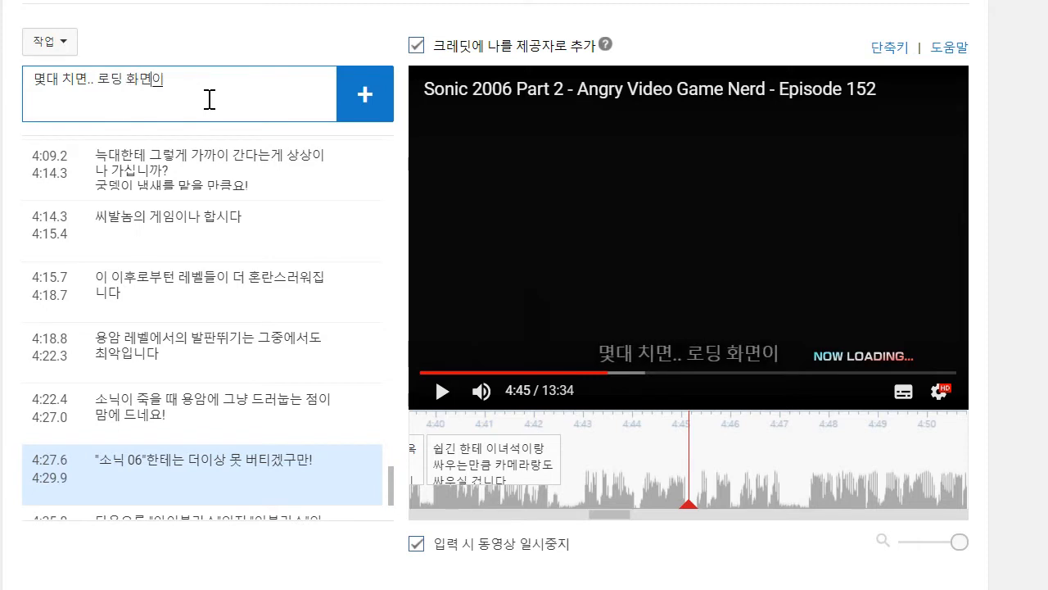
text( 나오고..)
key(Return)
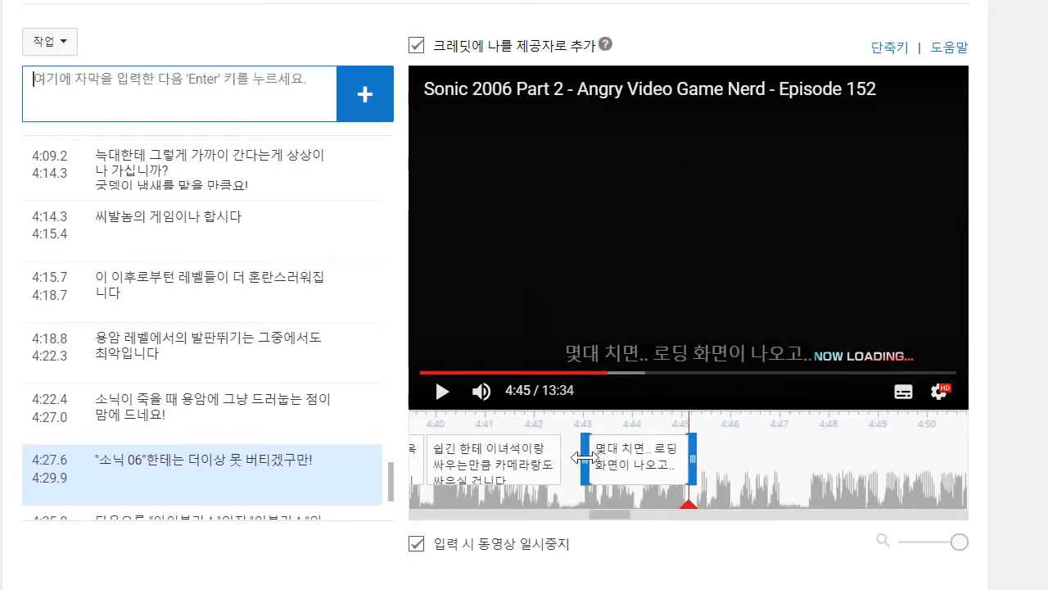
- Play on to about 4:47 and extend the end of the loading screen caption to 4:47.0
click(442, 390)
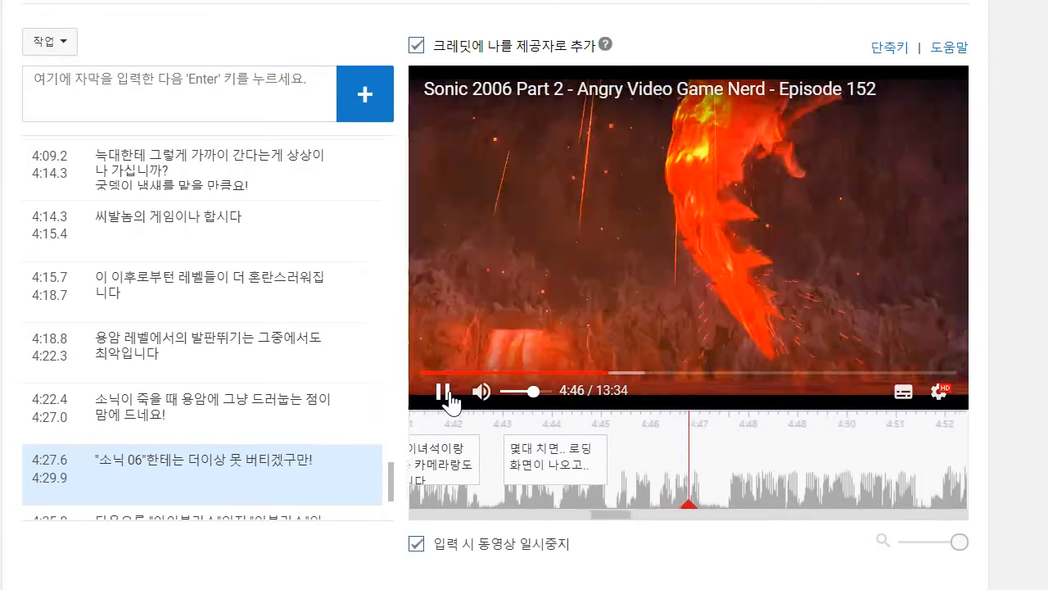
click(226, 117)
text(ㅋ)
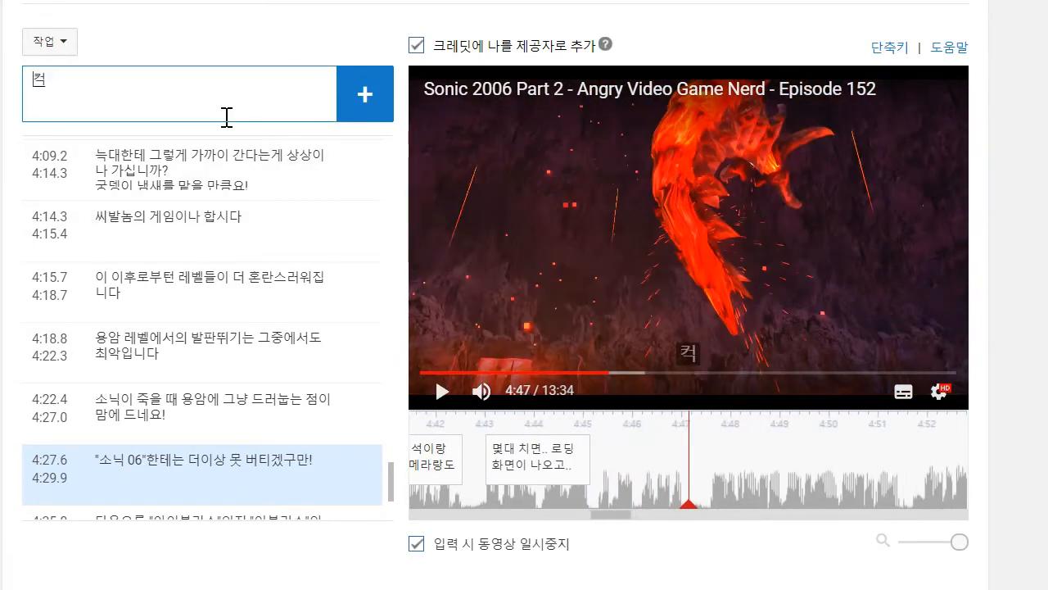
scroll(293, 227, down, 3)
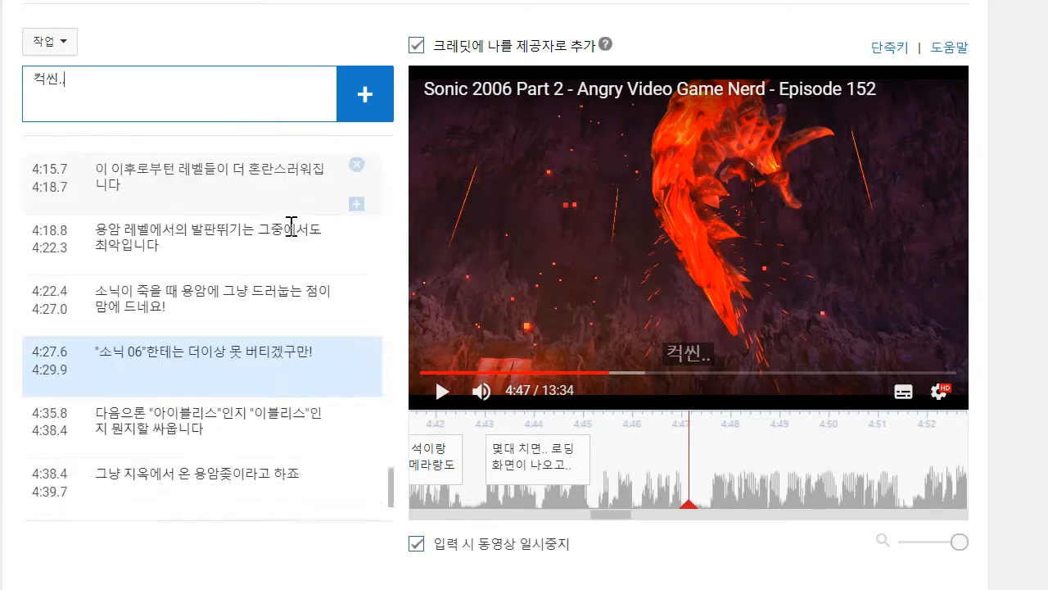
drag(594, 454, 680, 455)
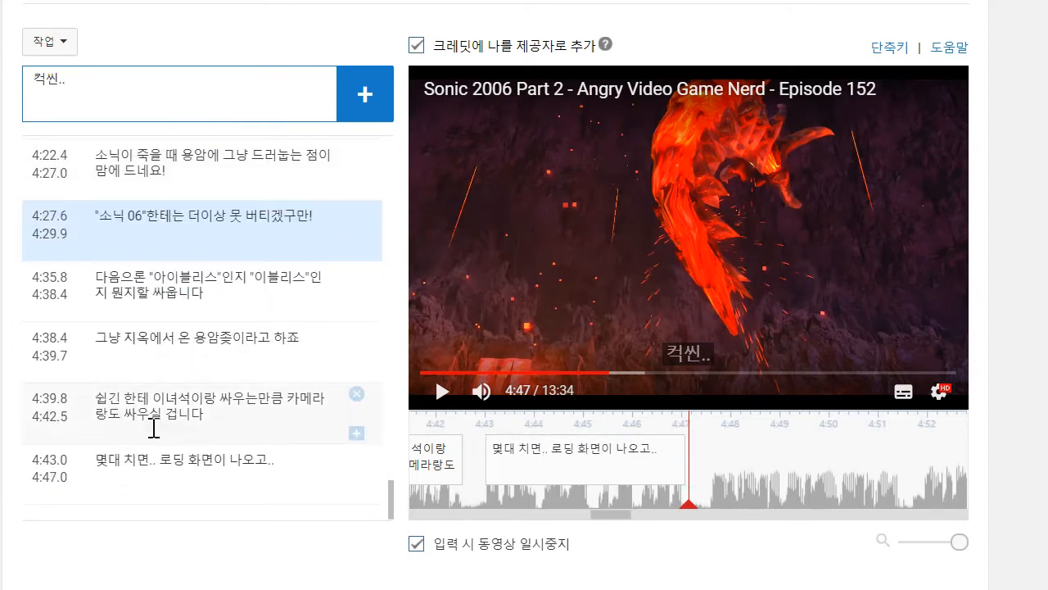
- Change the last caption's text to "몇대 치면.. 로딩 화면이 나오고..컷씬.." with a second line "또 반복이죠"
click(315, 497)
text(콧)
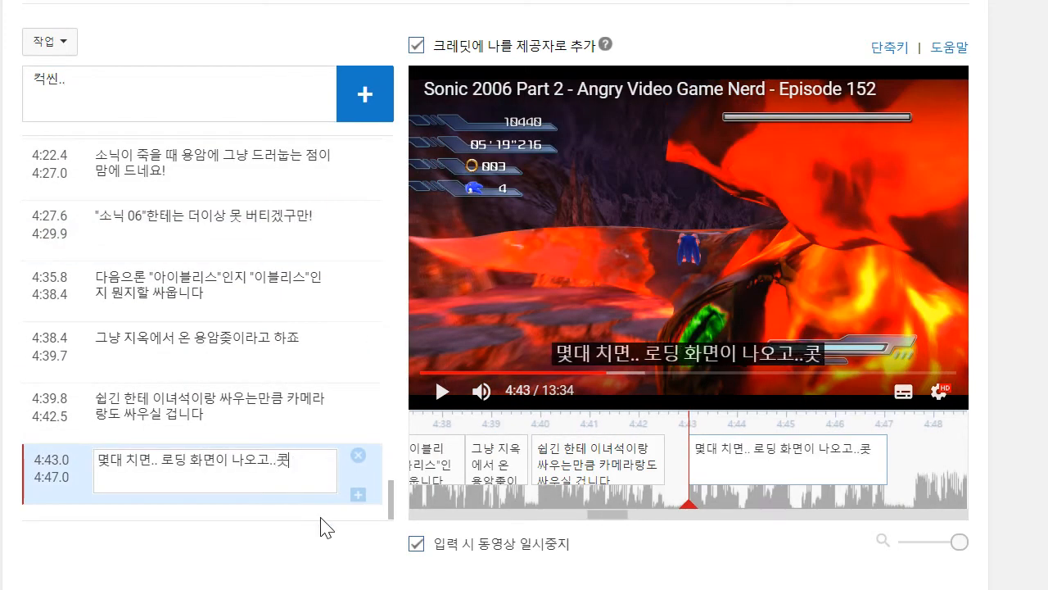
text(씬..)
key(shift+Return)
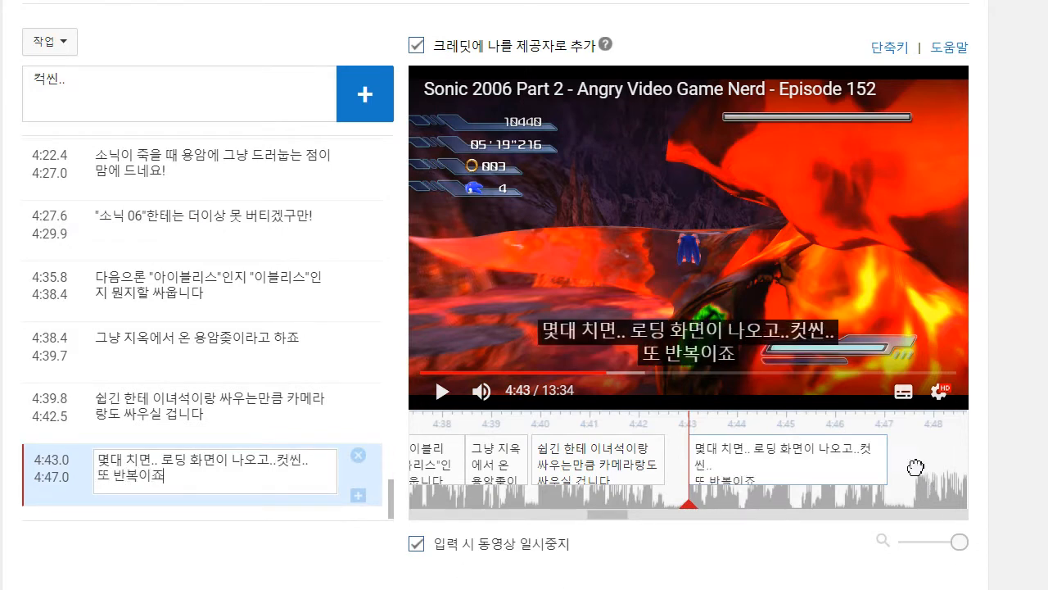
- Play on to about 4:51, replace the leftover draft with the two-line caption "결국엔 또 여기로 돌아옵니다 / 30분동안 돌아다니다 보면" and move its start to 4:47.6
drag(914, 464, 697, 498)
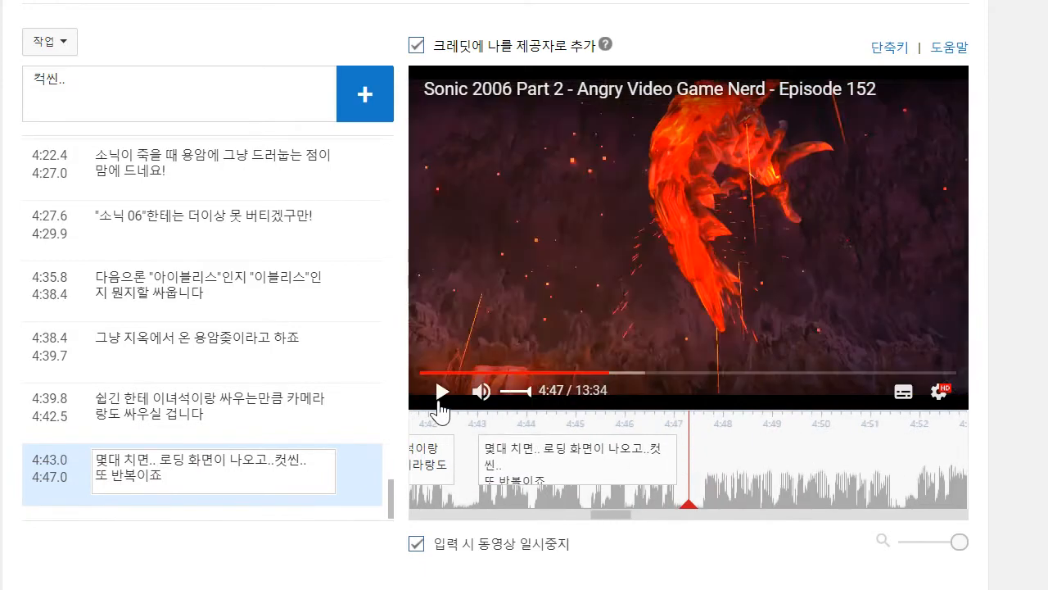
click(441, 400)
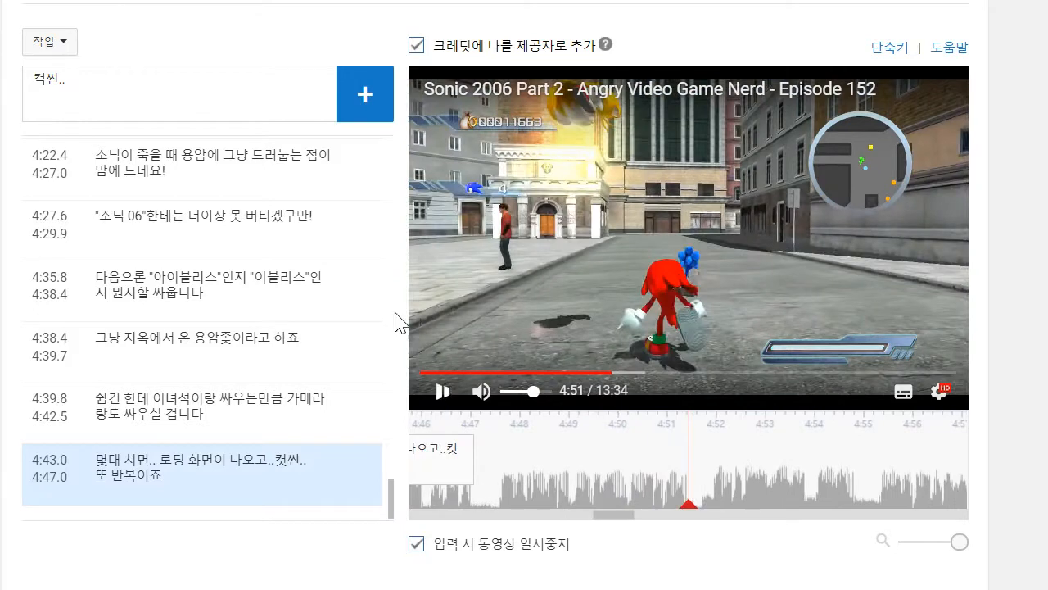
click(212, 112)
key(Return)
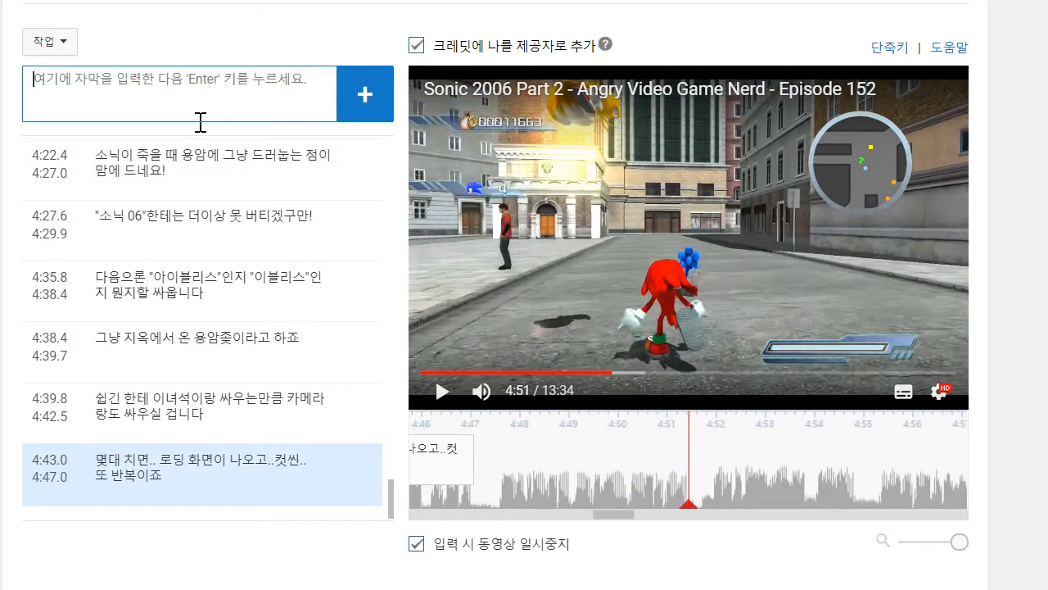
text(결국에)
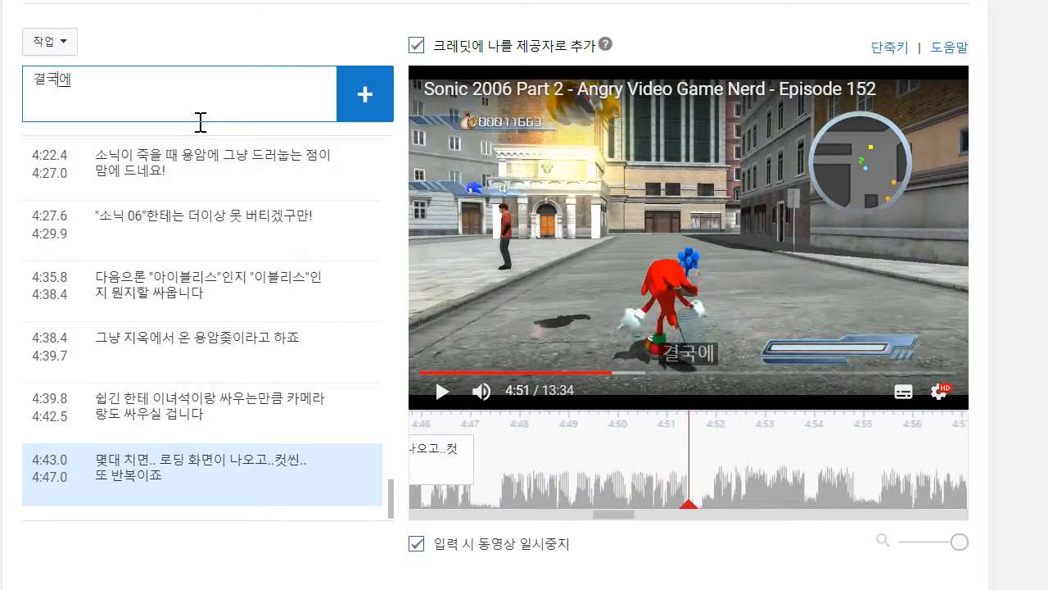
text(로 ㅗ)
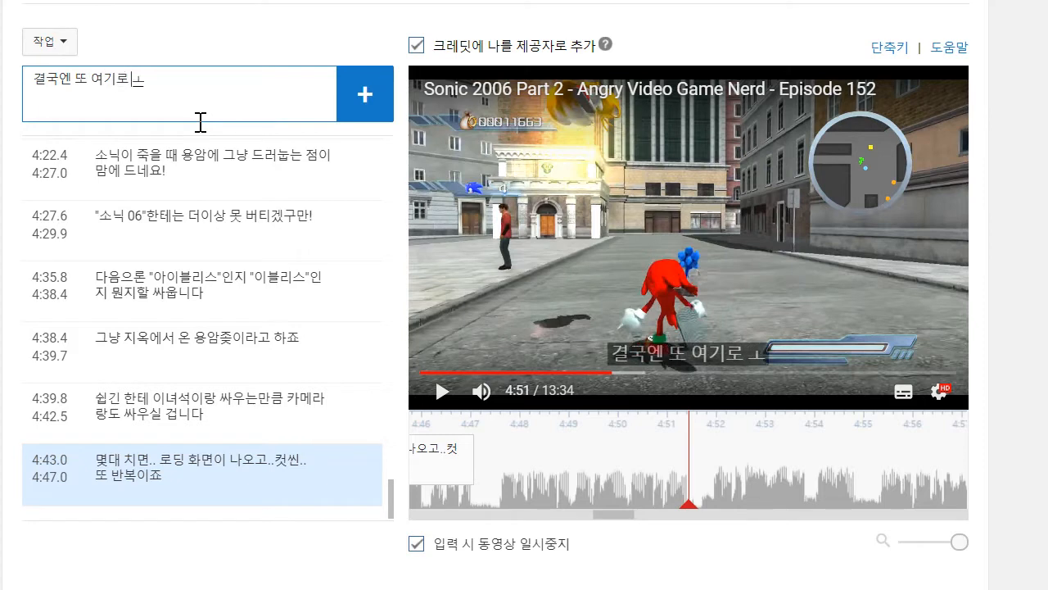
key(BackSpace)
text(돌아옵니다)
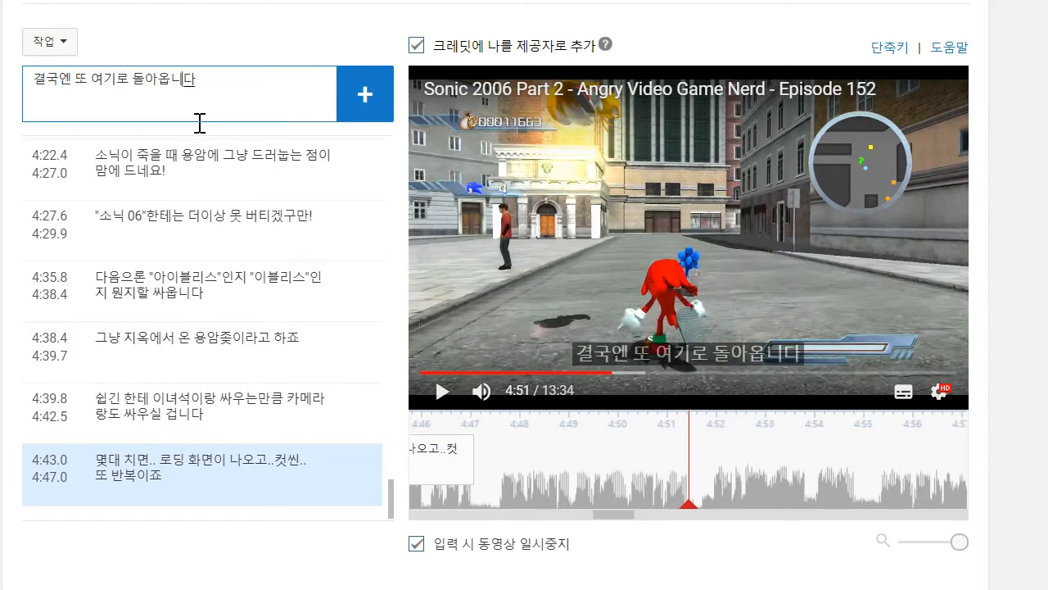
key(shift+Return)
text(30분동안)
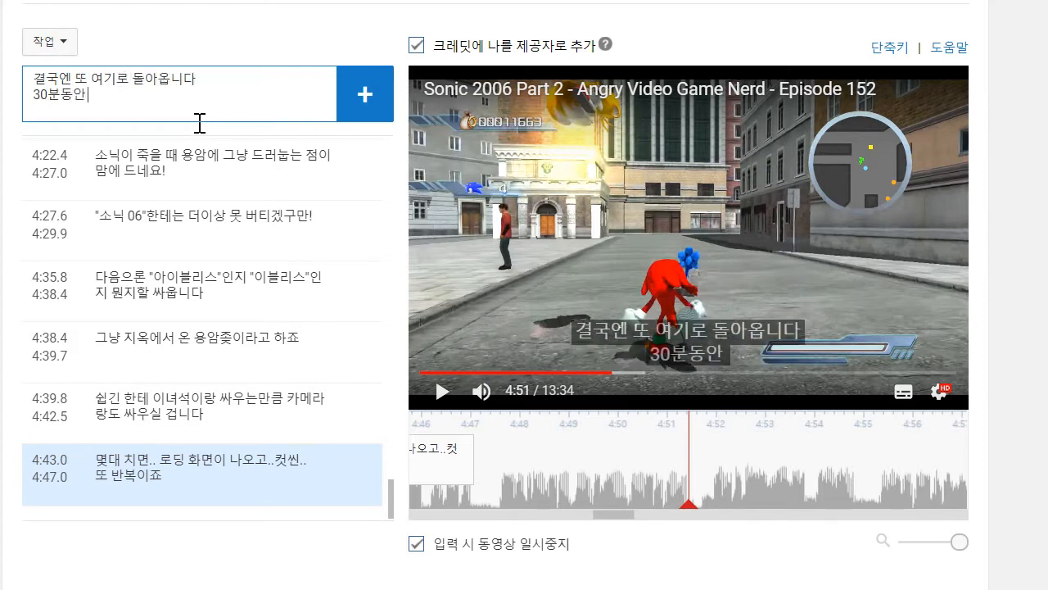
text( 돌아다니다 보면)
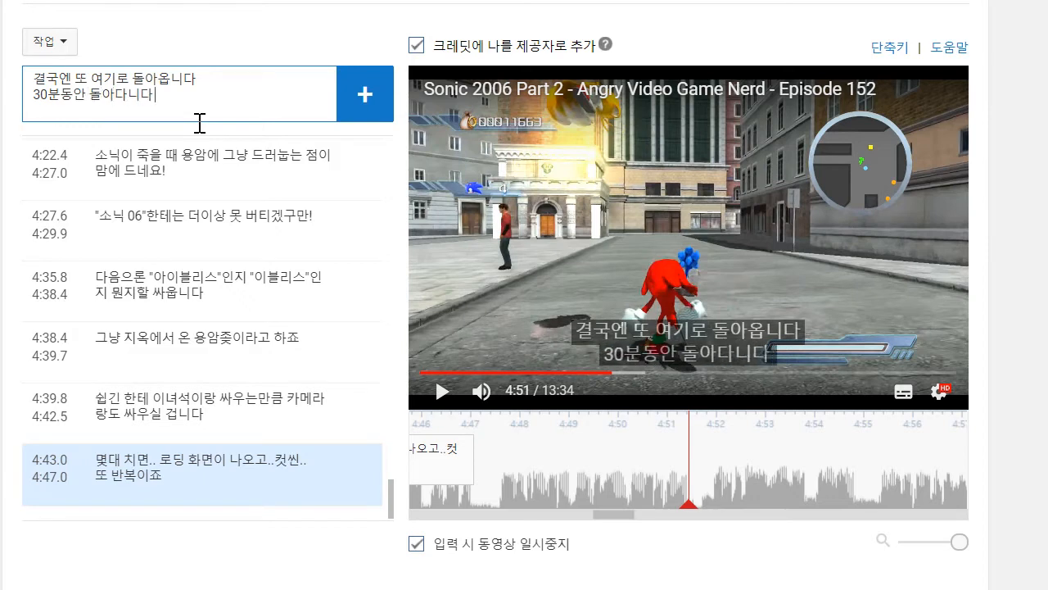
key(Return)
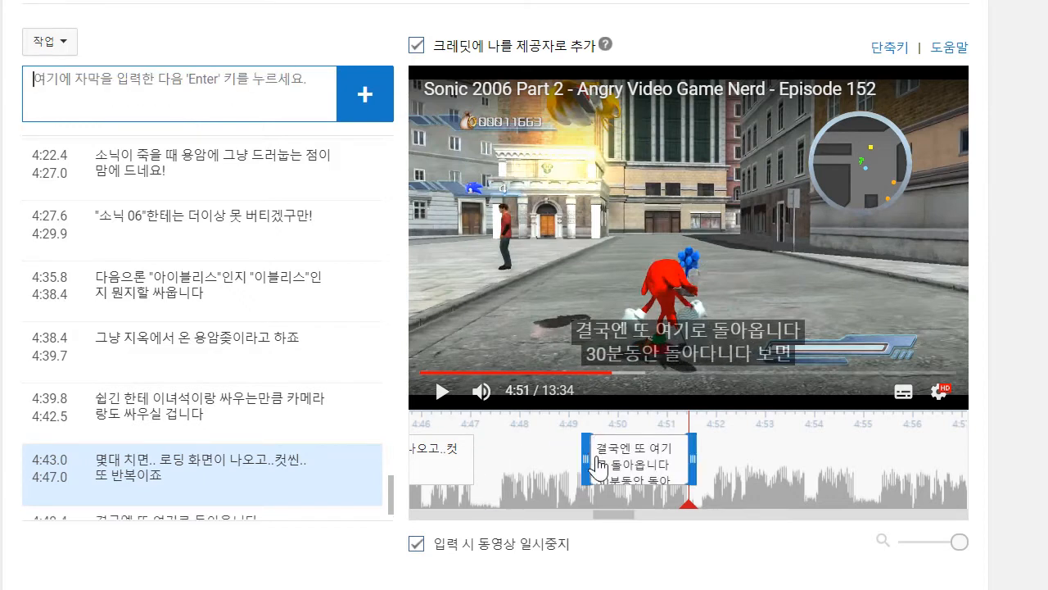
drag(594, 459, 498, 442)
- Play on to about 4:53 and add the caption ""미쳐돌아가는 열차"라고, 짜샤!"
click(425, 396)
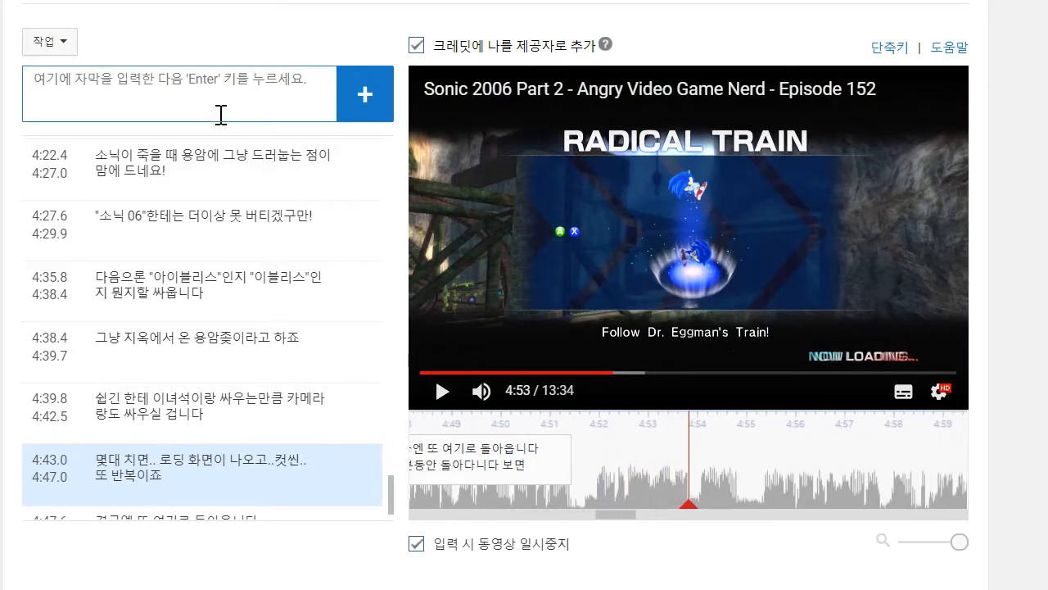
text(')
key(BackSpace)
text(멋)
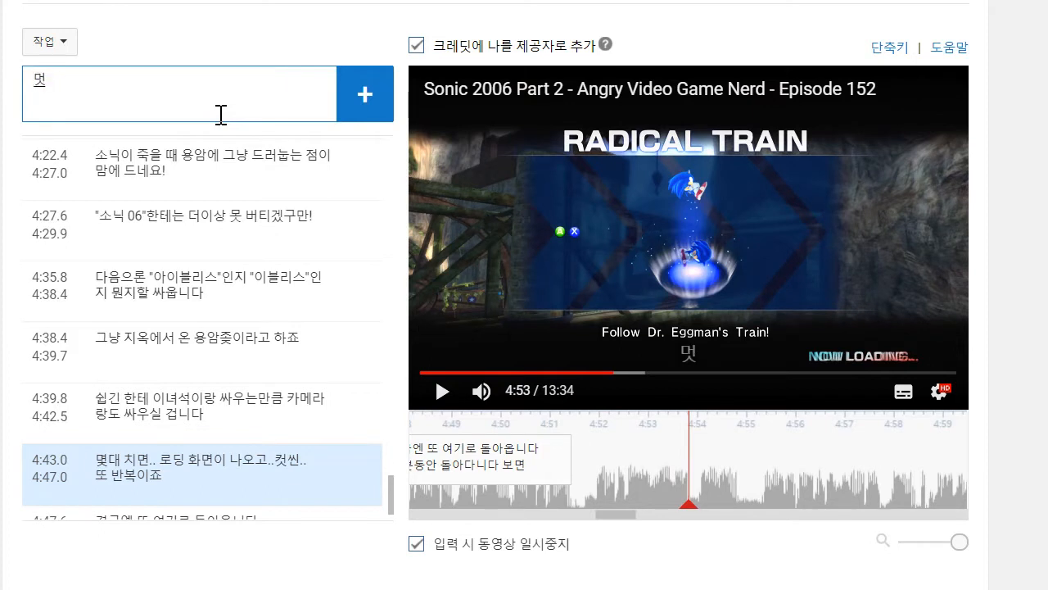
text(ㅣ)
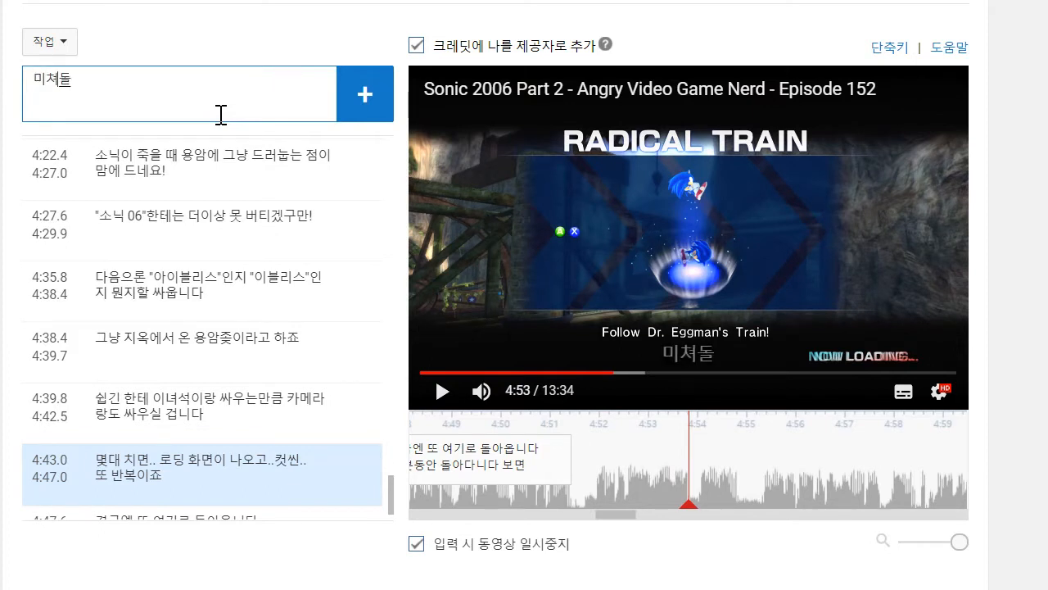
text(쳐돌아가는 열ㅊ)
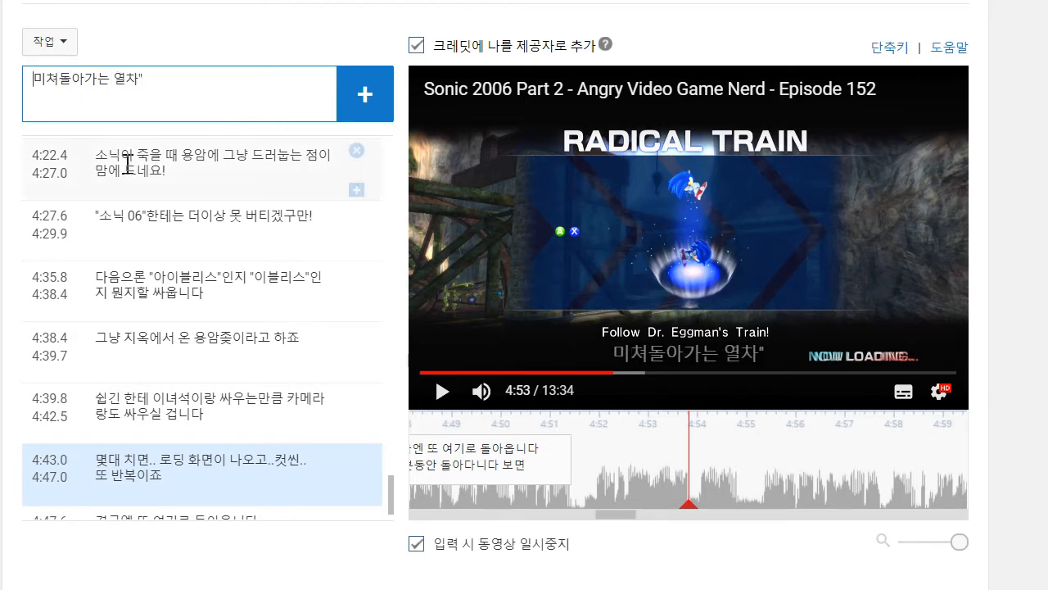
key(Home)
text(")
text(라고, 짜샤!)
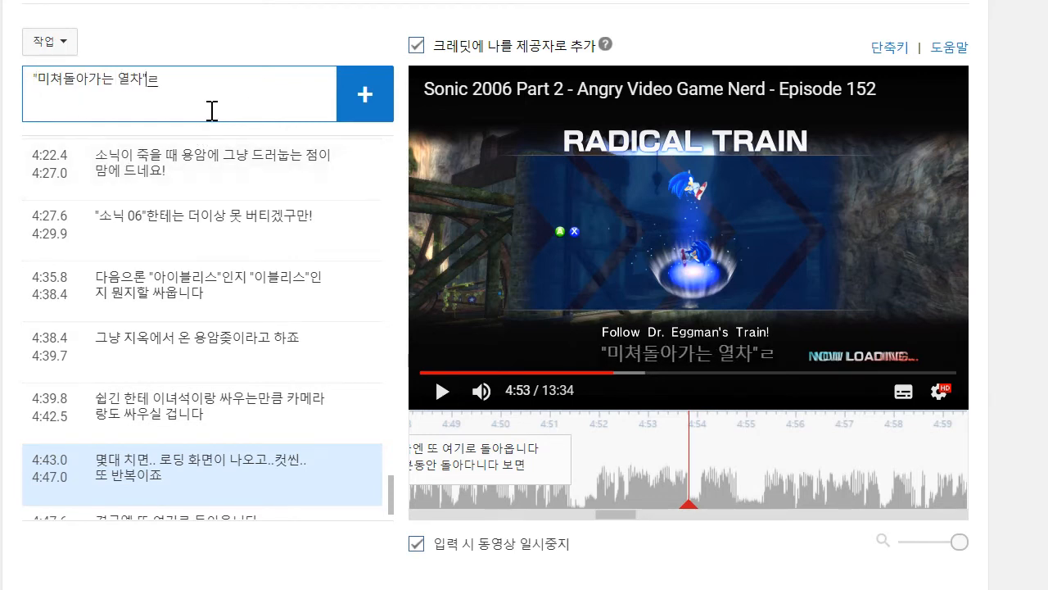
key(Return)
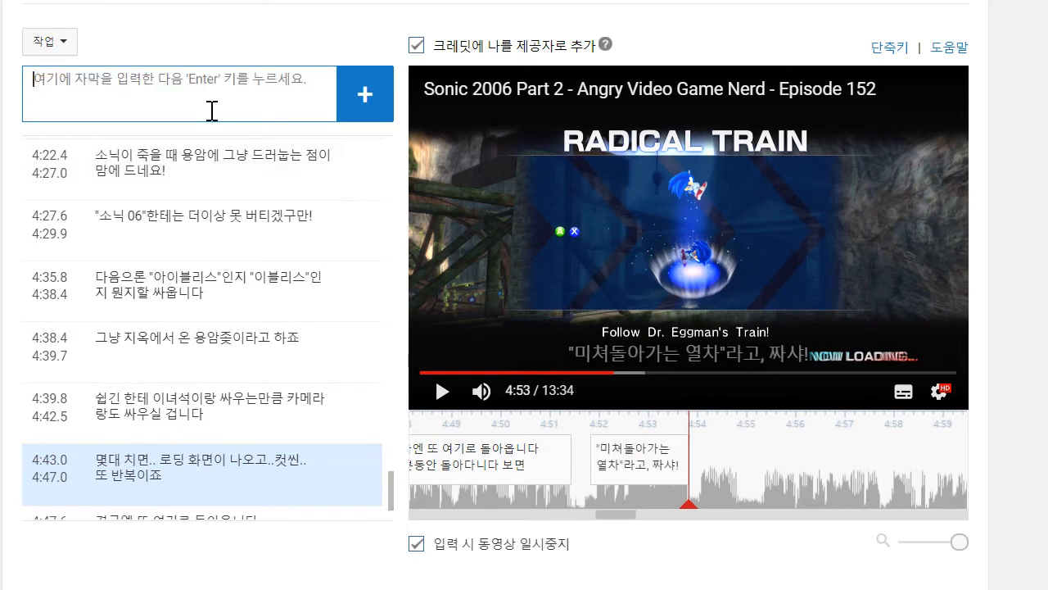
- Play on to about 4:57, add the caption "이 열차가 뭐가 그렇게 미쳐돌아간다는거야?" and move its start to about 4:55.3
click(450, 396)
click(455, 398)
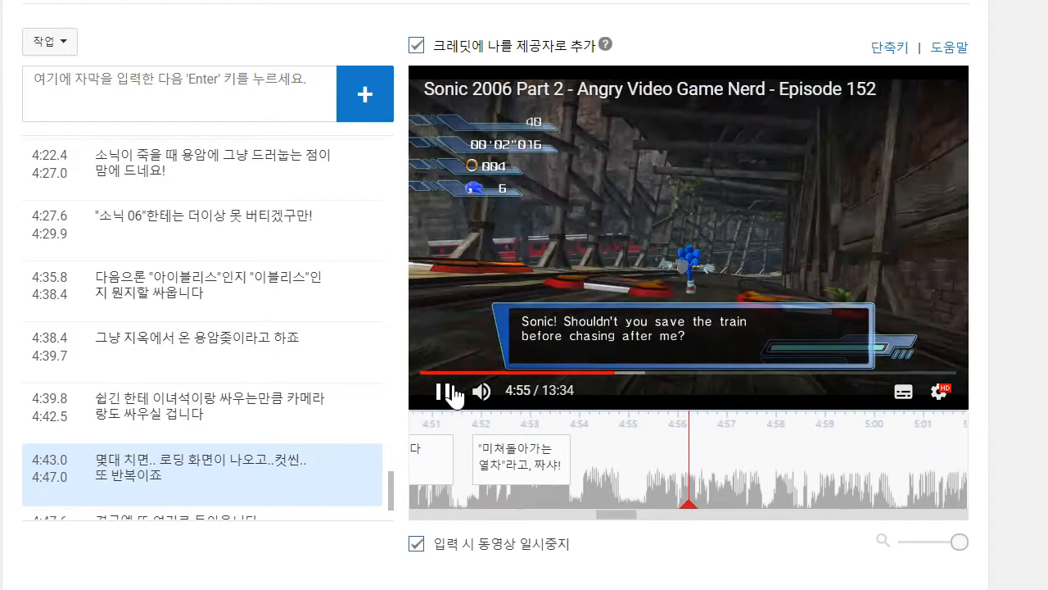
click(447, 394)
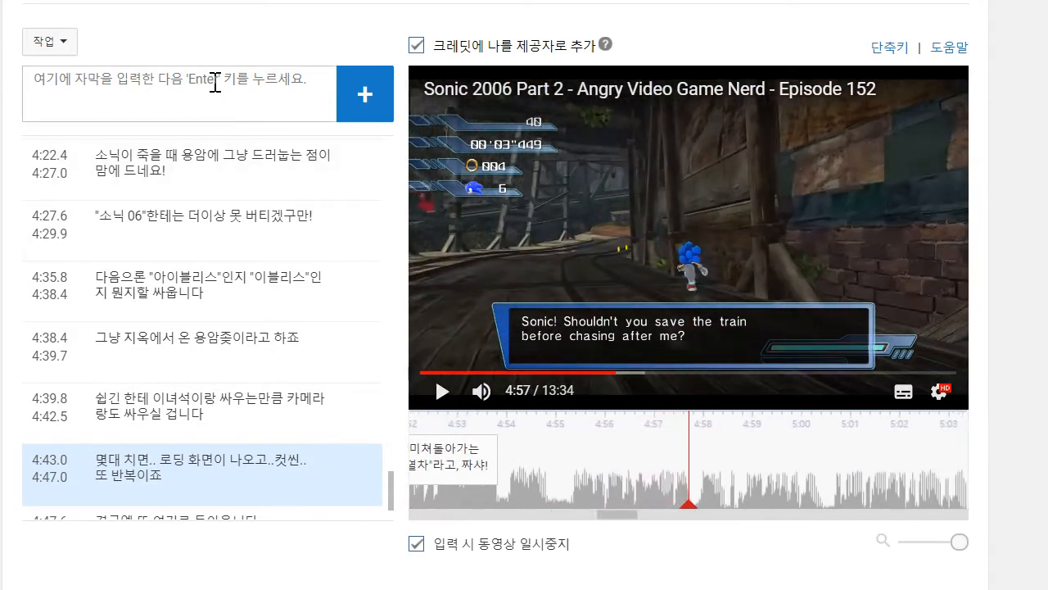
text(이)
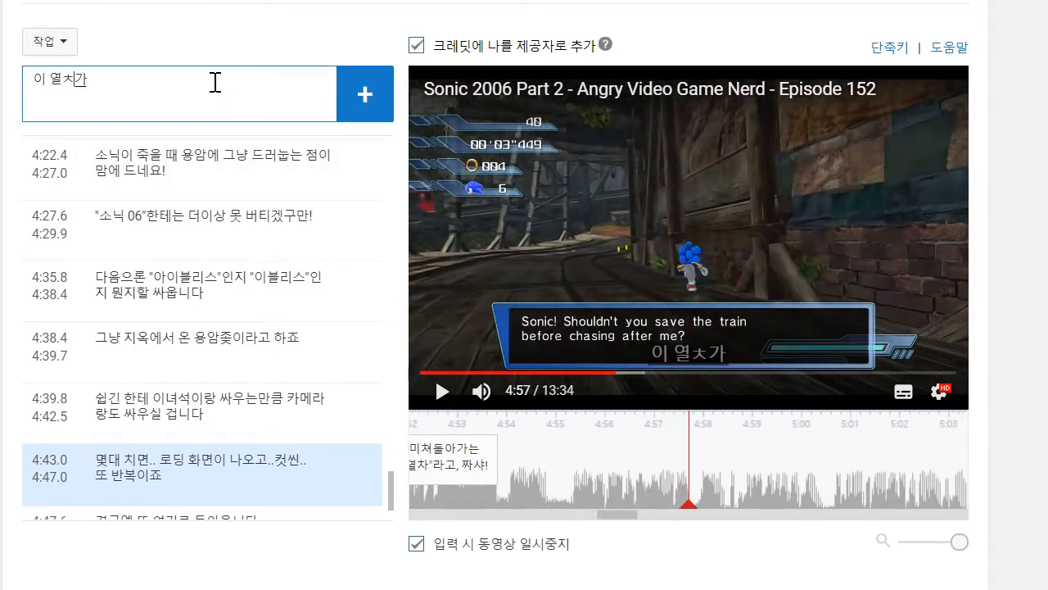
text( 열차가 뭐가 그렇게 미쳐돌아가는)
key(BackSpace)
text(ㄴ다근는거야?)
key(Return)
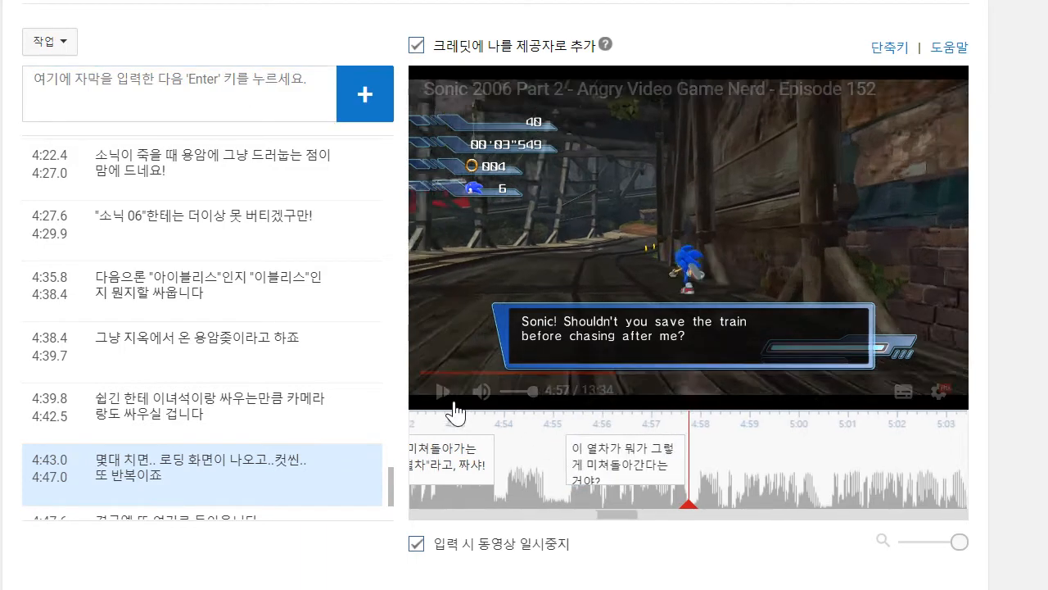
- Play on to about 4:59 and add the caption "저도 뭐 좆도 모르겠습니다"
click(453, 403)
click(234, 111)
text(저도 뭐 조)
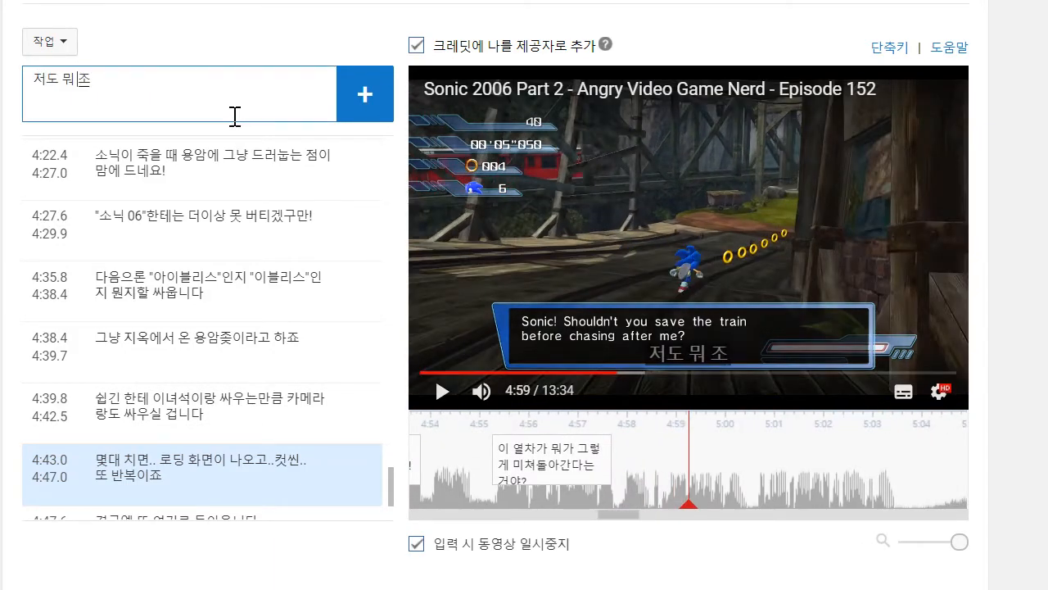
text(도 뭐 좋도 모르겠습)
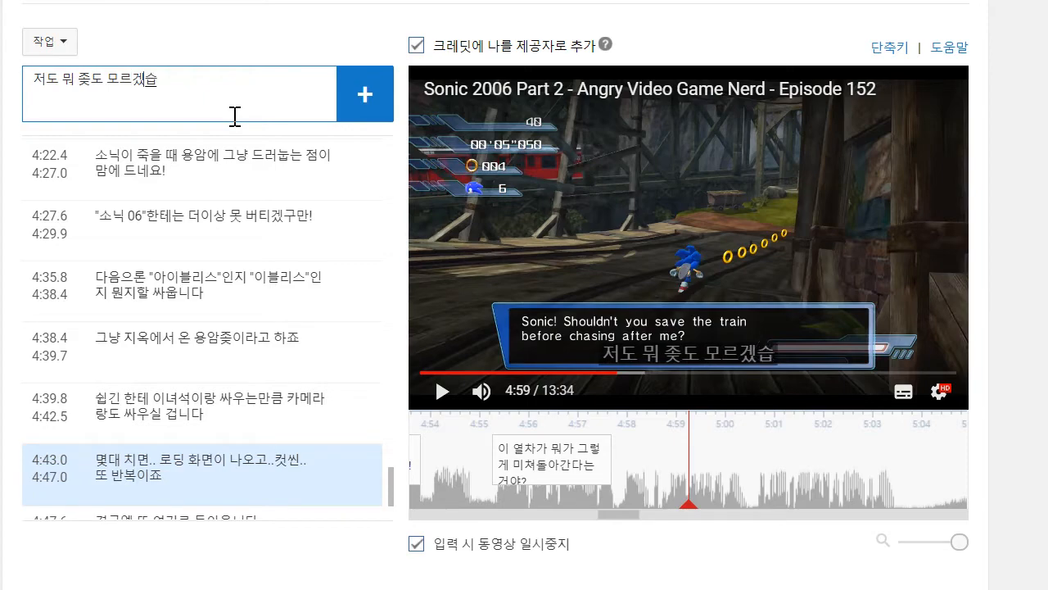
text(니다)
key(Return)
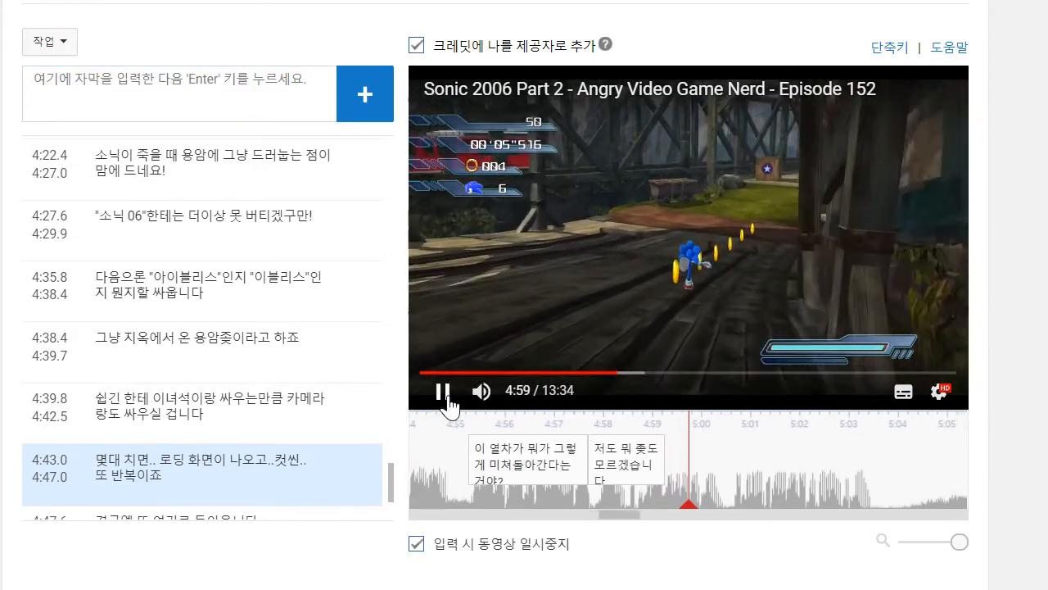
- Play on to about 5:00 and add the caption "그냥 평범한 기차같은데요"
click(447, 400)
text(그냐)
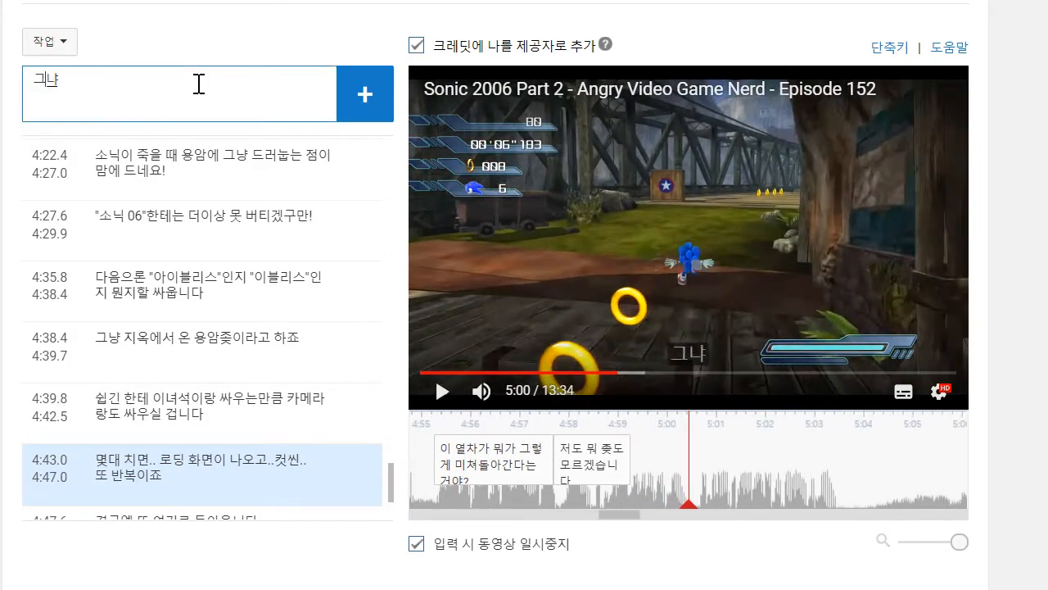
text( 평범한 기차같은데)
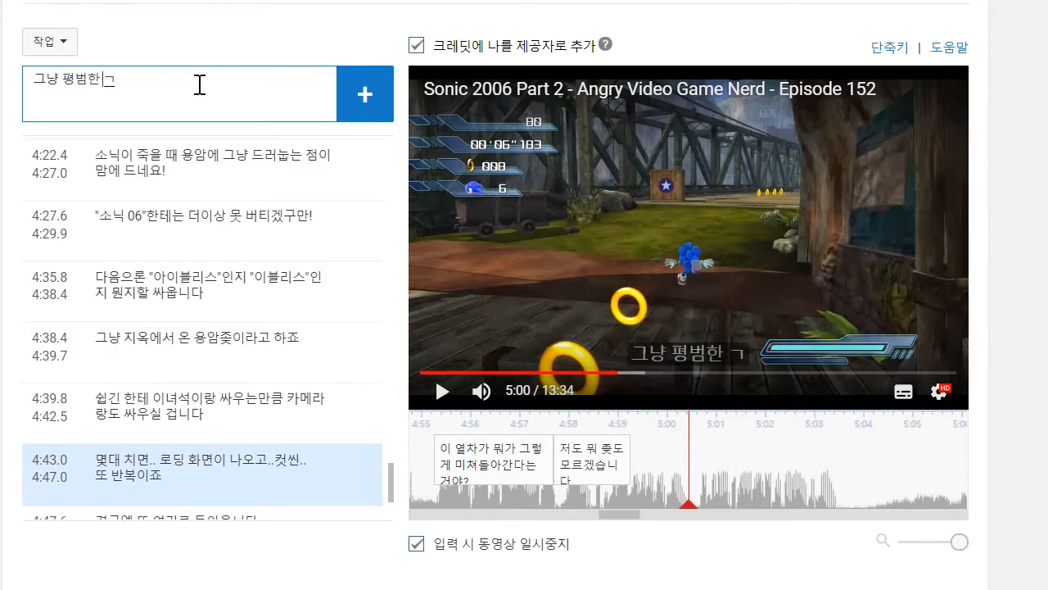
text(요)
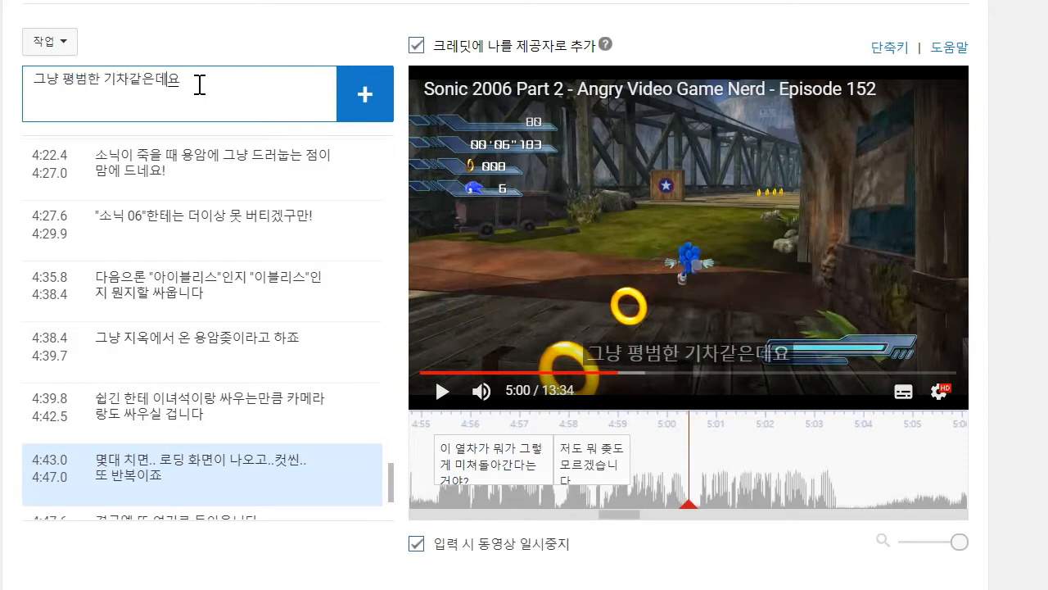
key(Return)
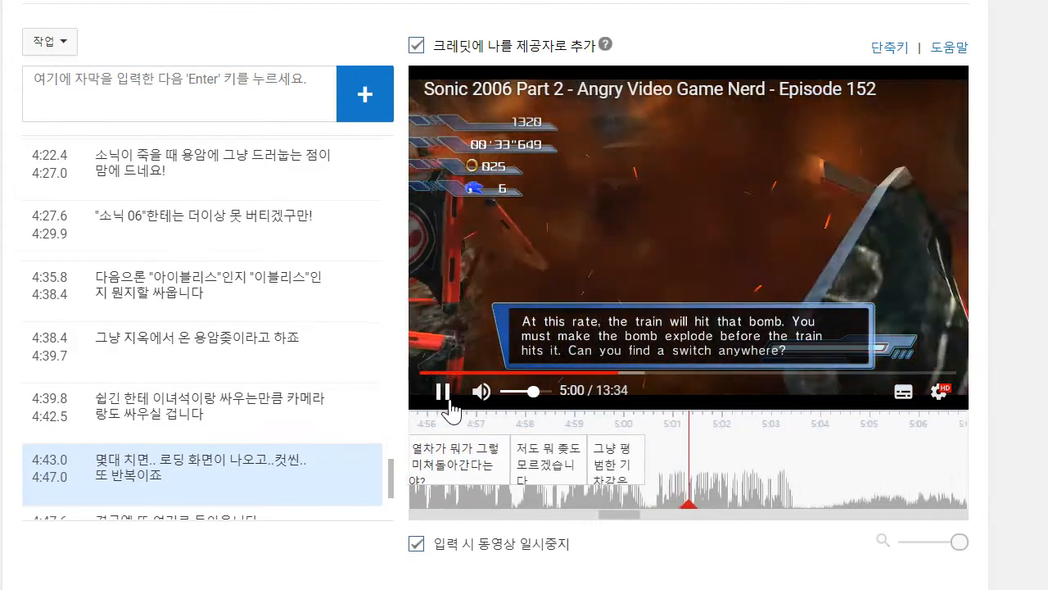
- Pause the video and correct the last caption's text to "그냥 평범한 열차같은데요"
click(446, 398)
scroll(69, 379, down, 2)
scroll(69, 380, down, 2)
click(177, 460)
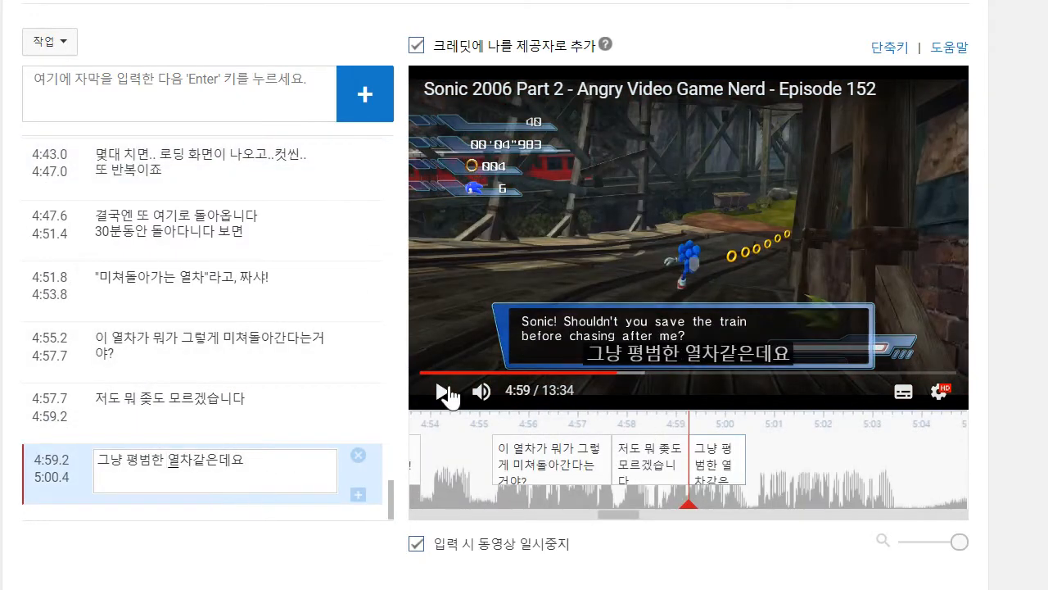
- Play on to about 5:03, replay the "미쳐돌아가는 열차" caption from 4:51.8, and play from the last caption back to 5:03
click(424, 405)
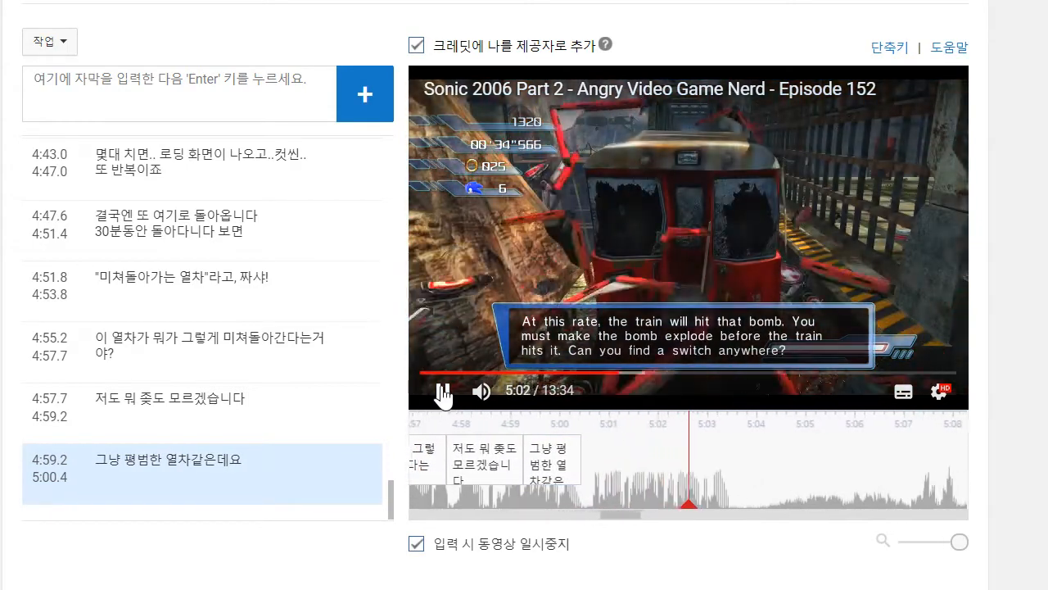
click(244, 304)
click(440, 392)
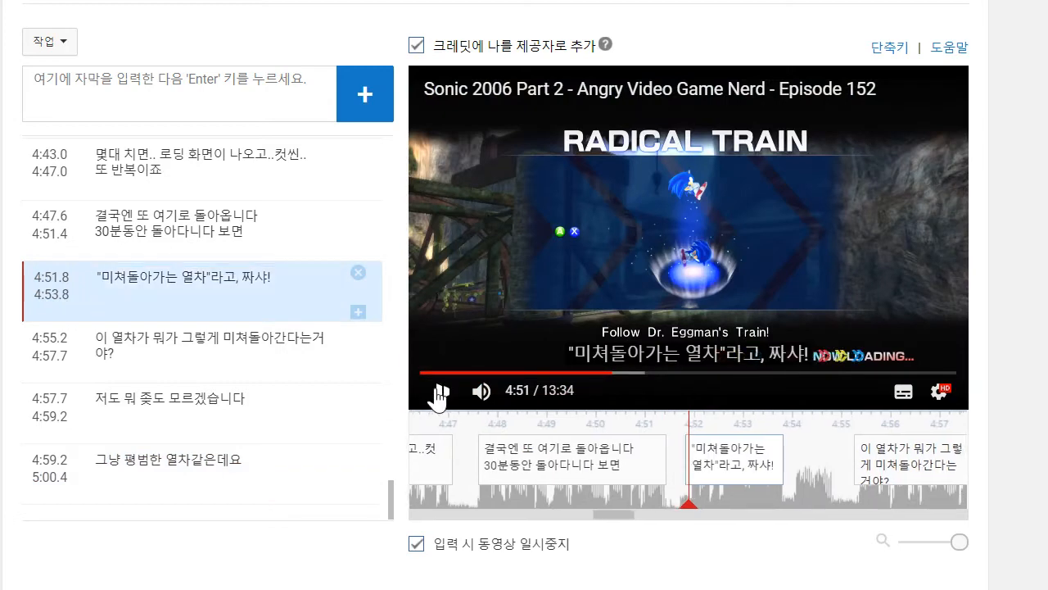
click(440, 393)
scroll(231, 397, down, 3)
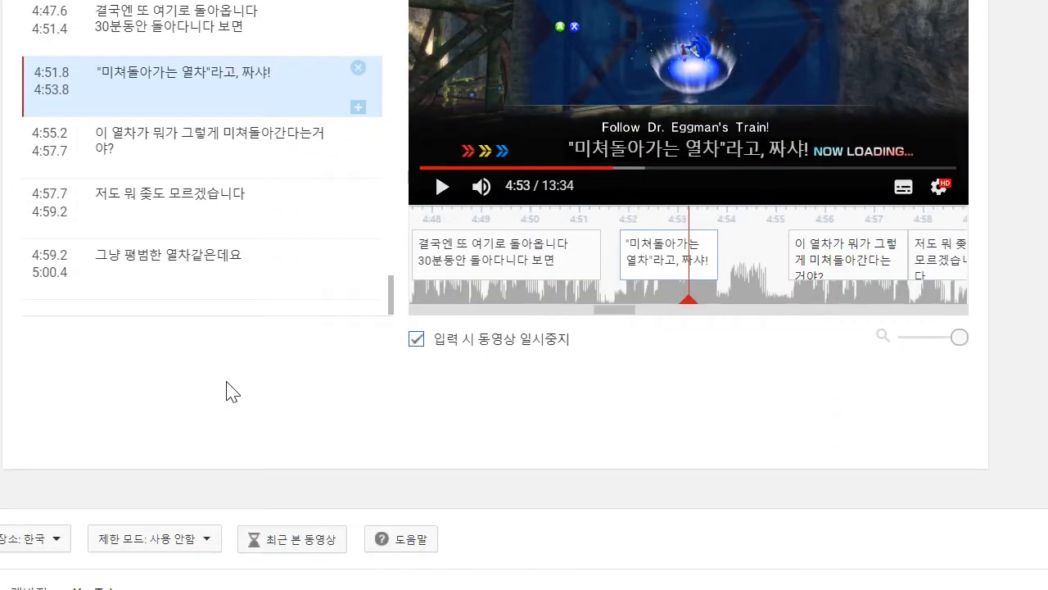
click(244, 280)
scroll(692, 569, up, 3)
click(442, 392)
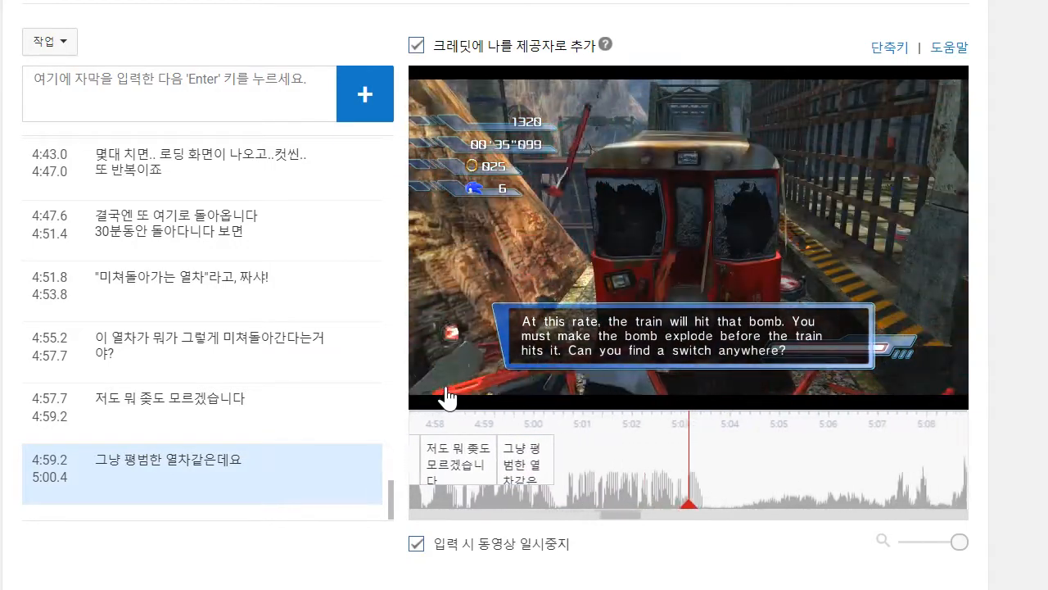
- Add the caption "다음에 여행할 일 있으면 "미쳐돌아가는 열차"나 타야겠네요" at about 5:03
click(204, 85)
text(다)
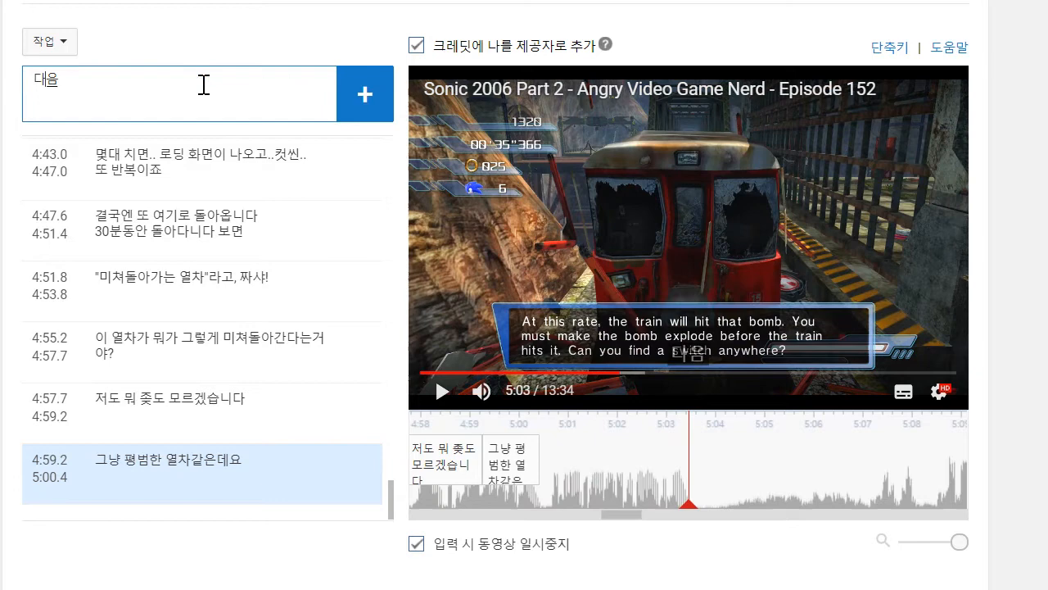
text(음에 여행할 일이)
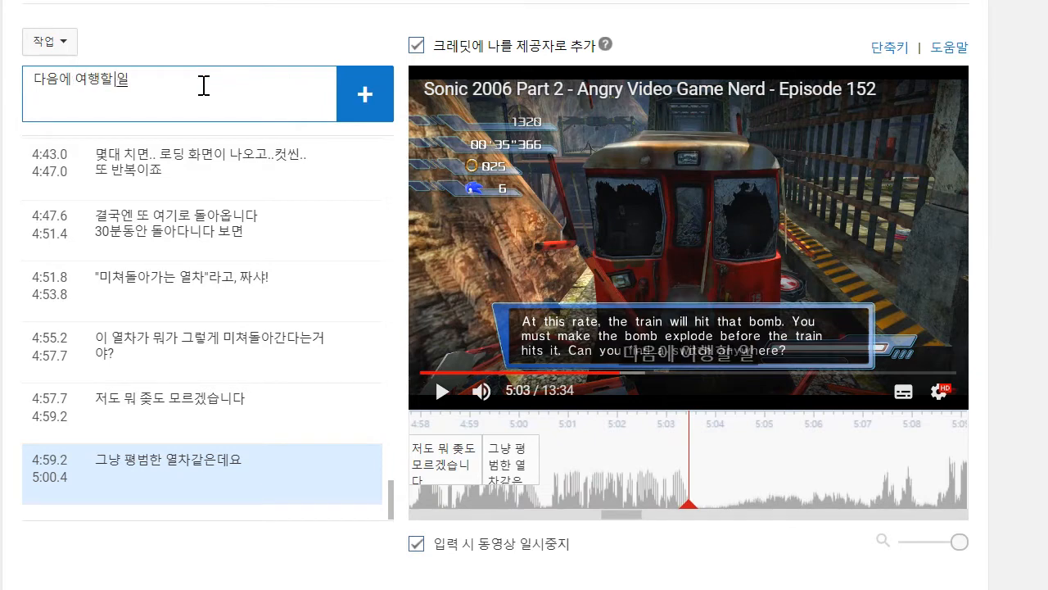
text(으면 )
text(")
text(미쳐돌아가는)
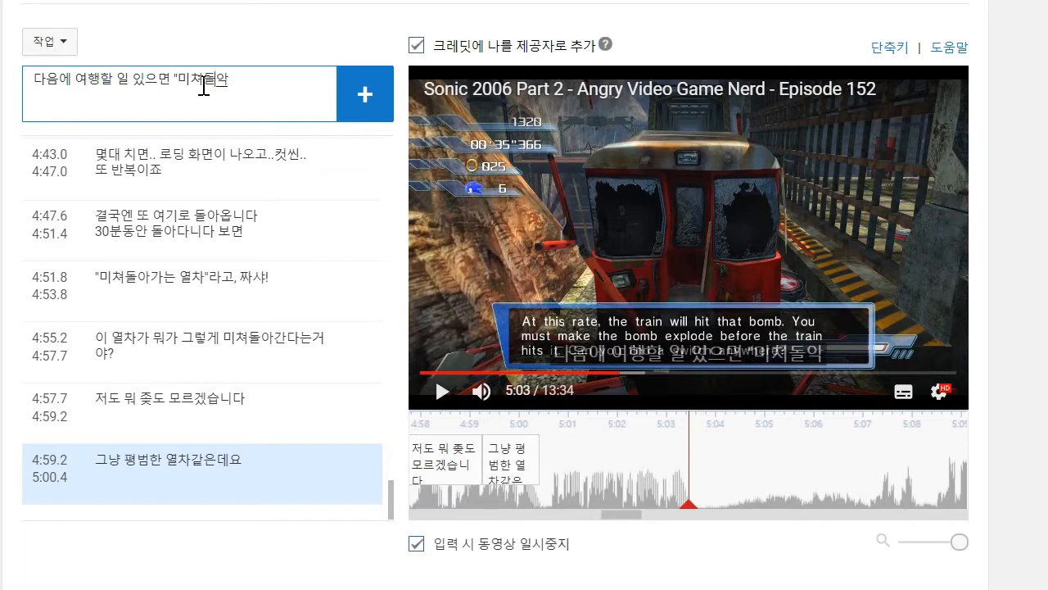
text( 영)
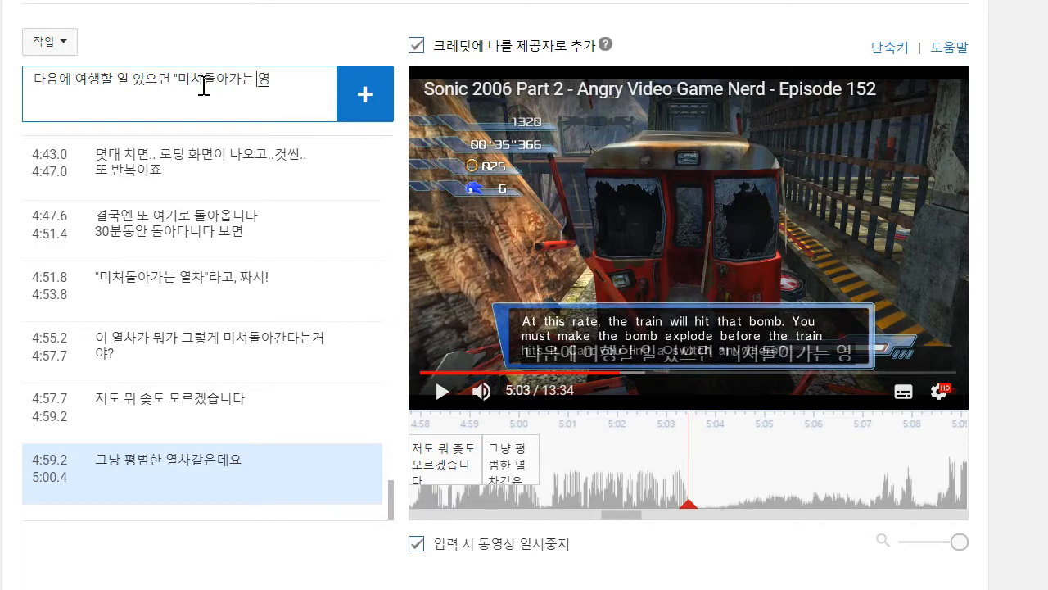
key(BackSpace)
text(열차"나)
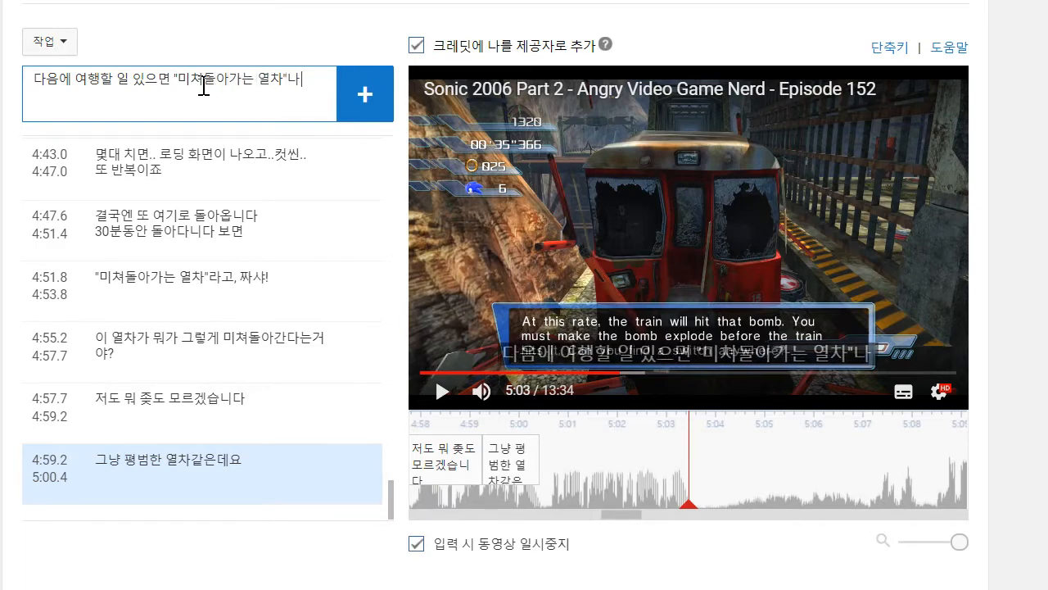
text(ㅌㅏ야겠네)
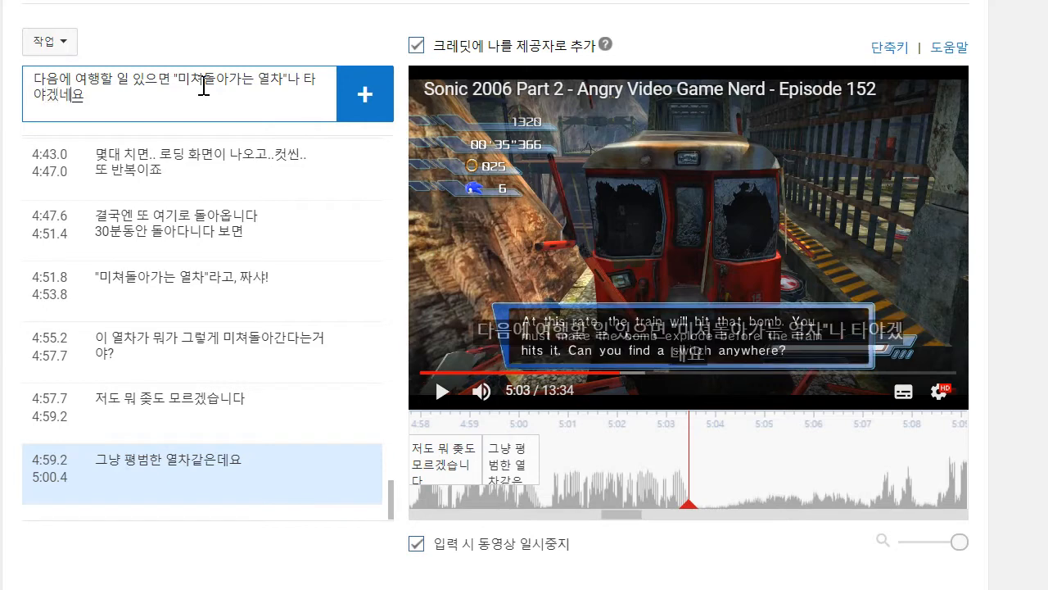
key(Return)
- Move the new caption's start to 5:00.5 and check its wording against the auto-generated English subtitles
drag(586, 459, 553, 455)
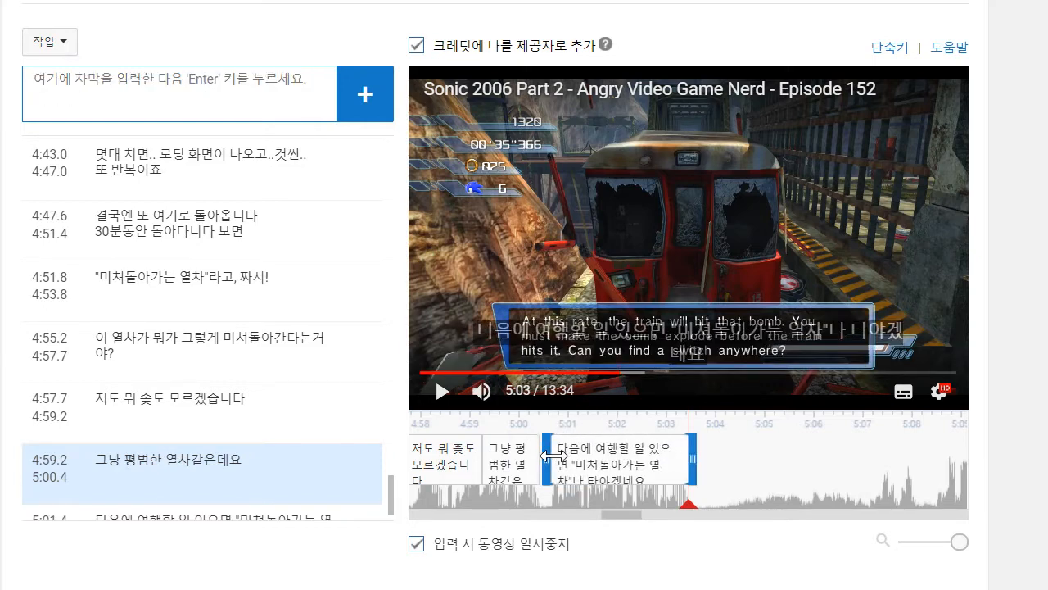
click(905, 392)
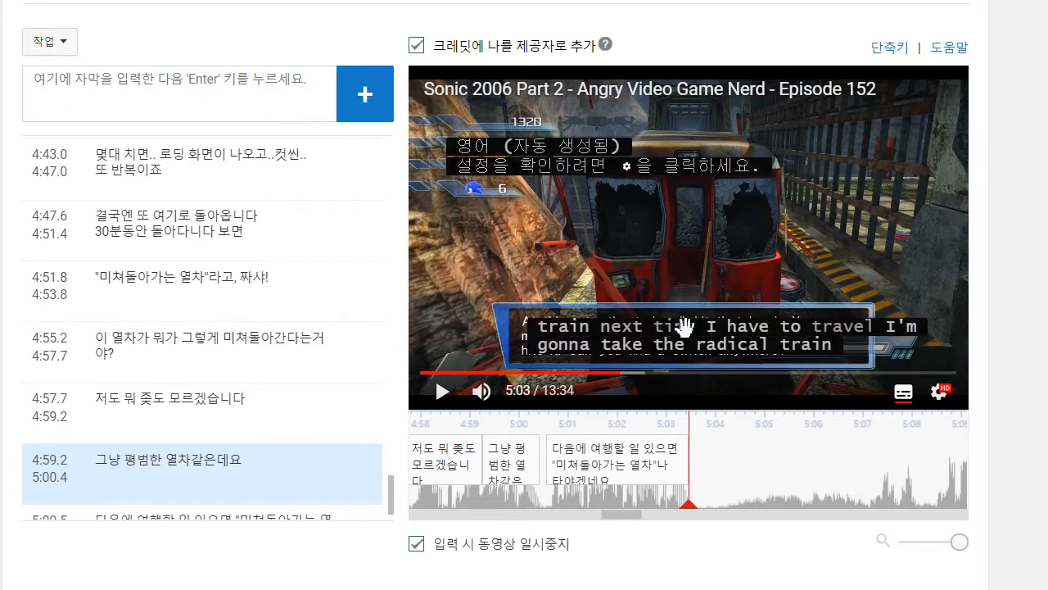
click(904, 392)
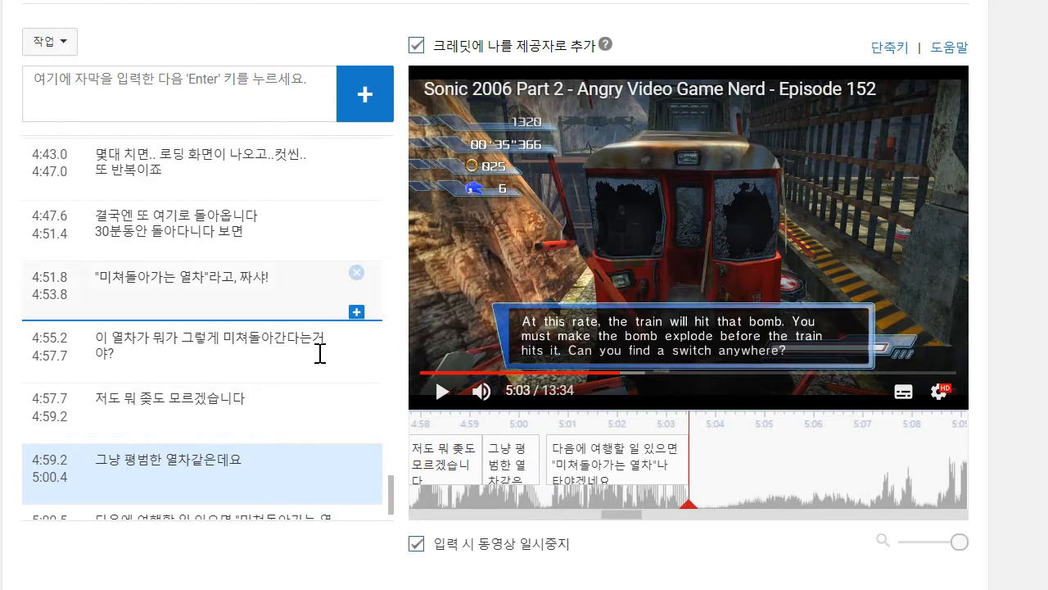
- Play on to about 5:08, add the caption "다시 생각해보니.." and move its start to 5:06.9
click(438, 390)
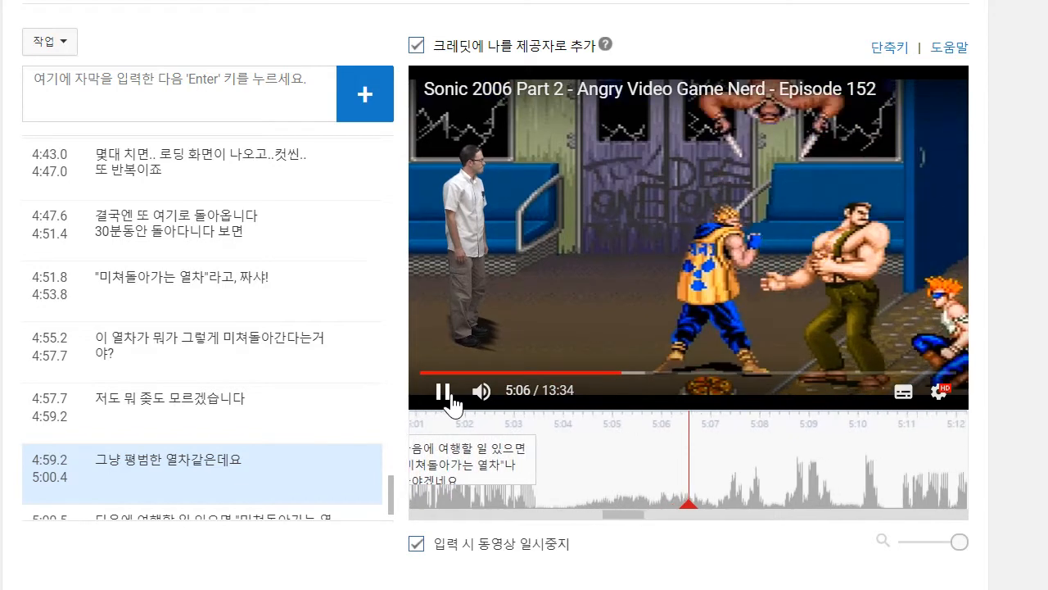
click(442, 390)
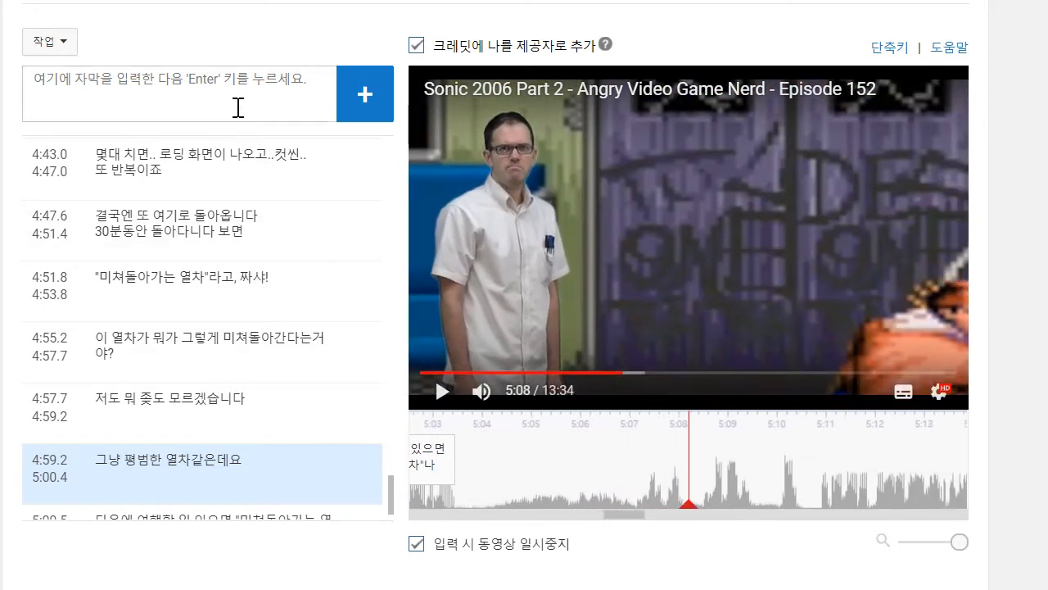
text(다시 생각해보니..)
key(Return)
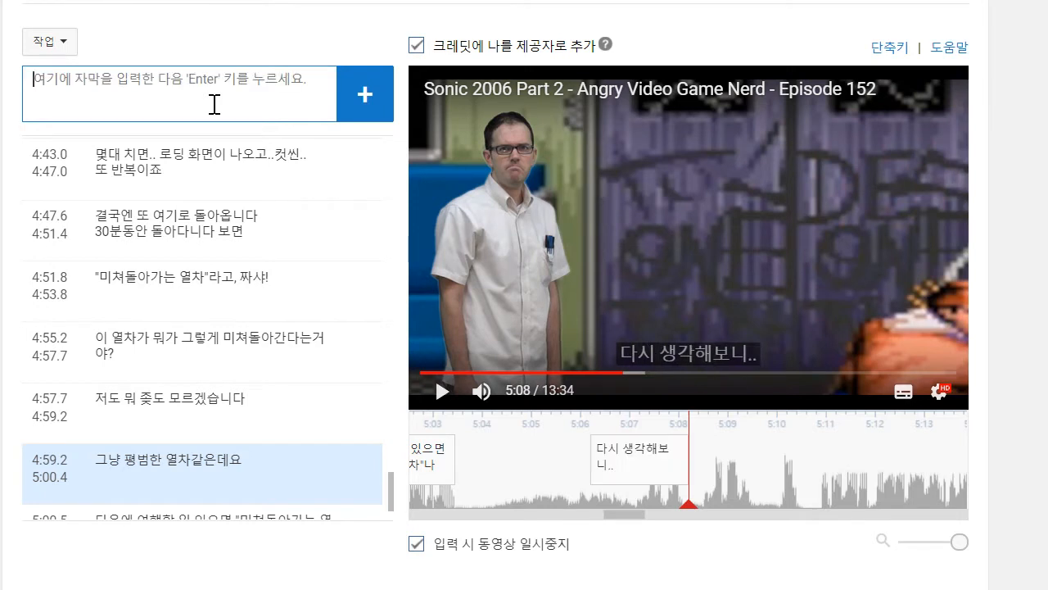
drag(592, 474, 629, 474)
- Play a little further and return to the start of the "다시 생각해보니.." caption to review it
click(452, 408)
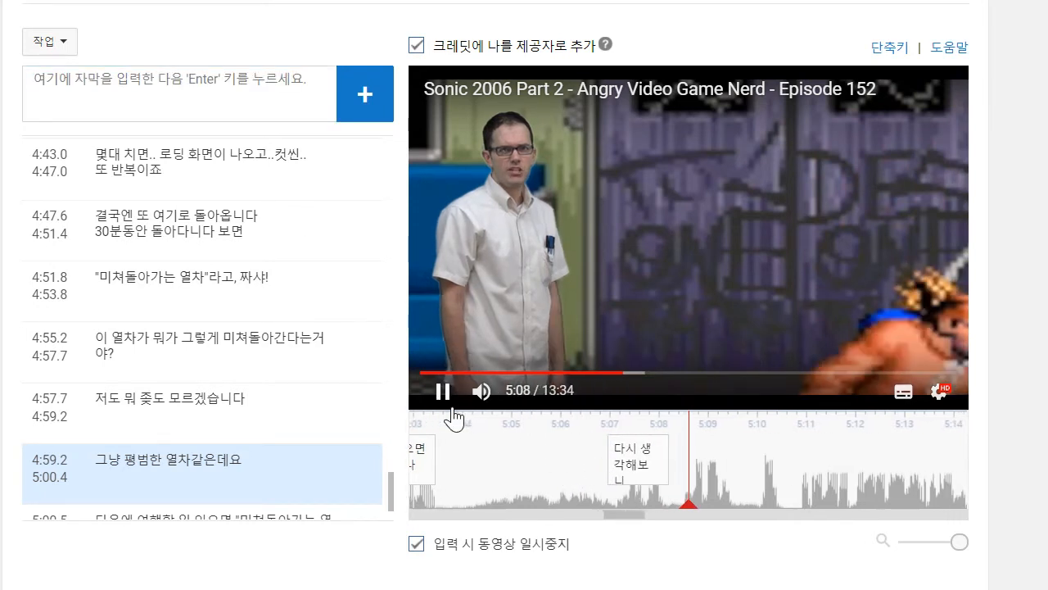
click(453, 408)
click(262, 144)
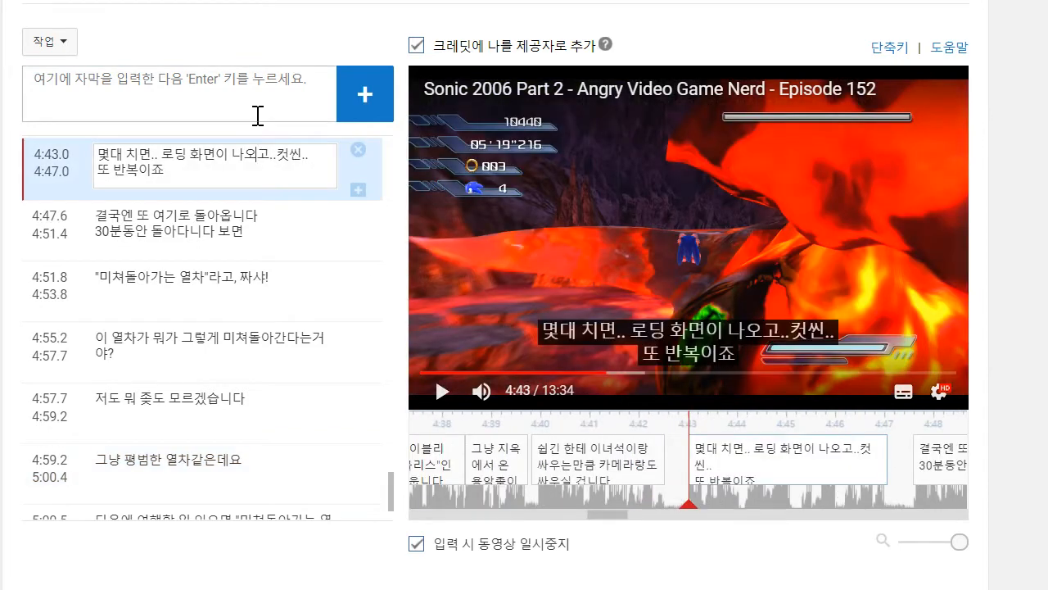
scroll(276, 385, down, 3)
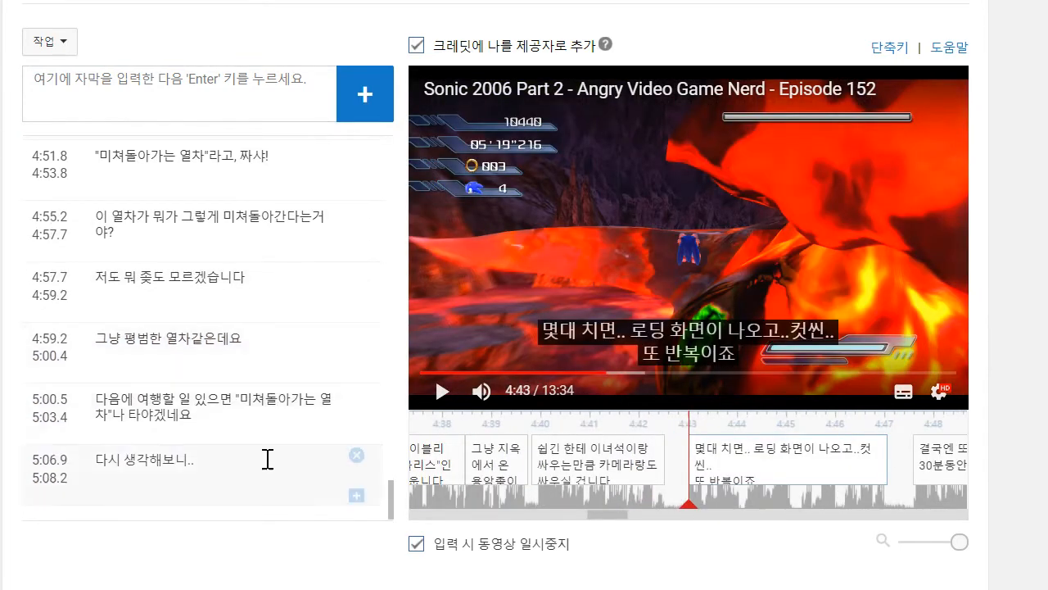
click(269, 456)
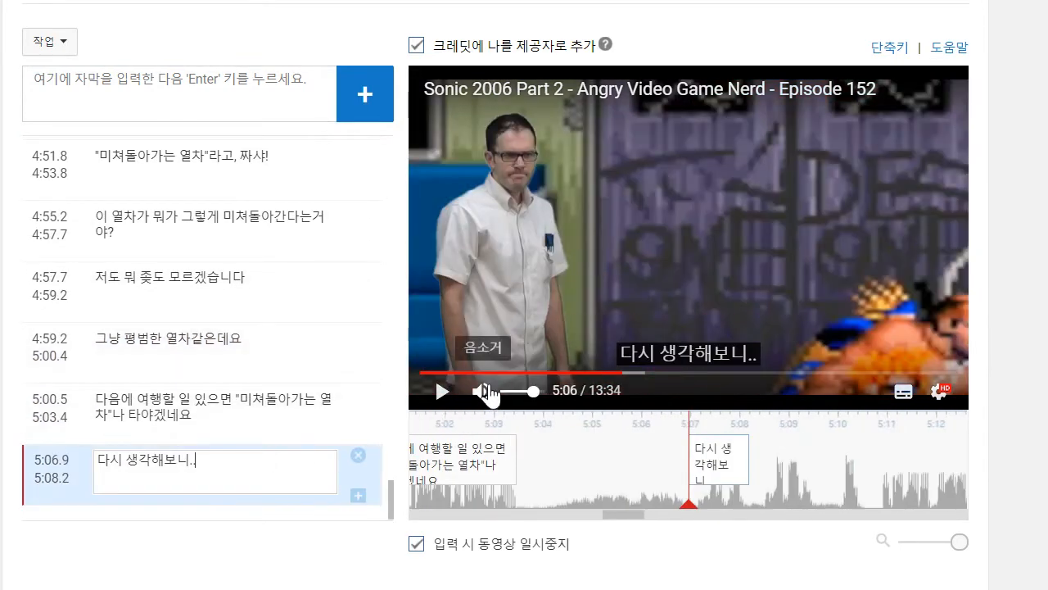
- Play on to about 5:09 and add the caption "그냥 카풀할 걸 그랬네요"
click(446, 393)
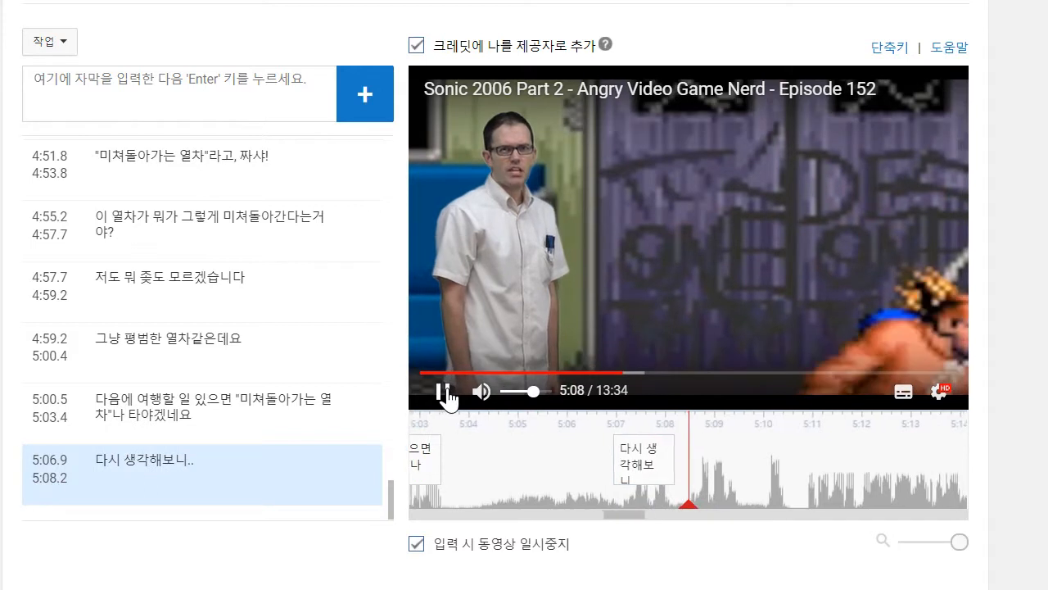
click(447, 393)
click(205, 117)
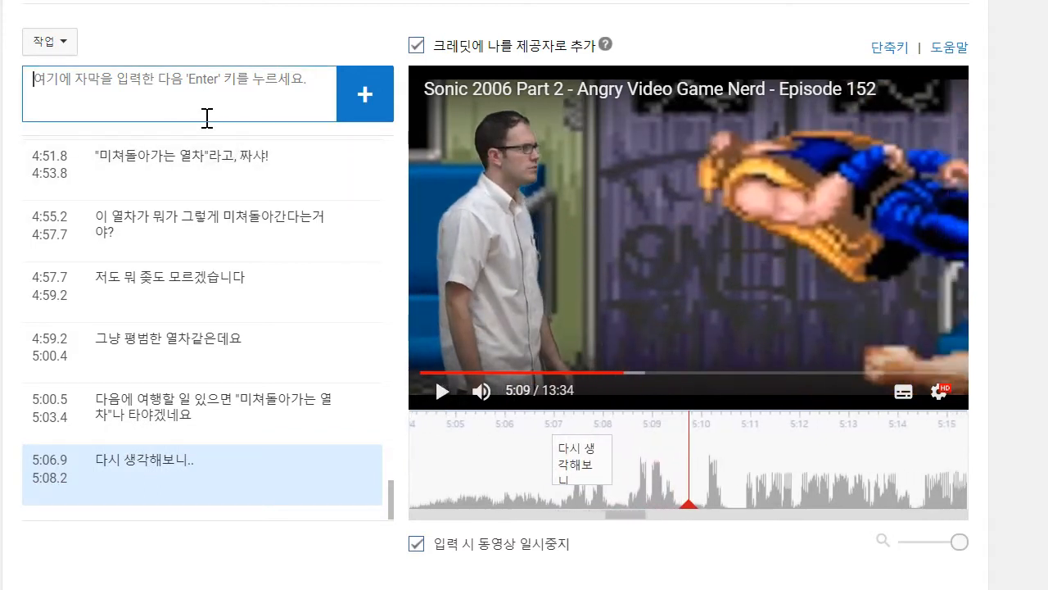
text(ㄱ)
text(냥 카풀할 걸 그랬네요)
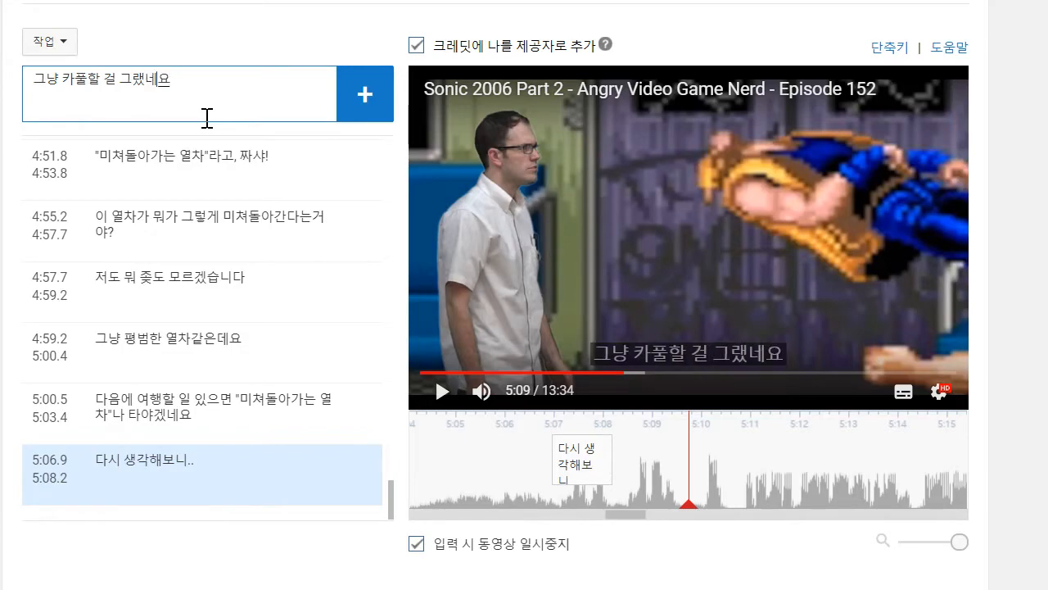
key(Return)
- Play on to about 5:14 and add the two-line caption "레벨의 나머지를 깨고 / 공주를 또 구하고 나면"
click(628, 192)
click(442, 393)
click(443, 393)
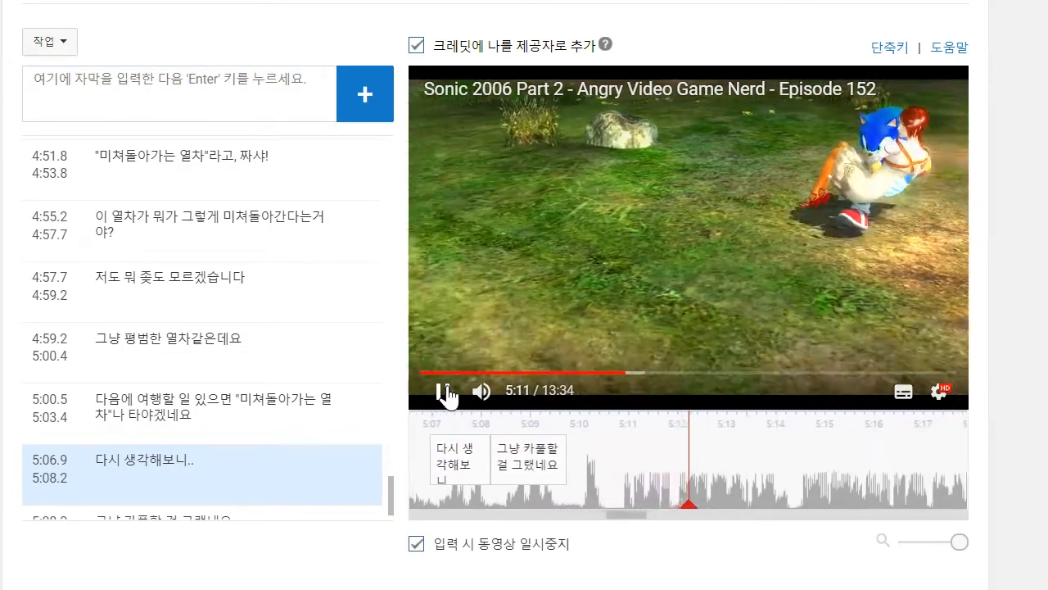
click(443, 391)
text(ㄹ)
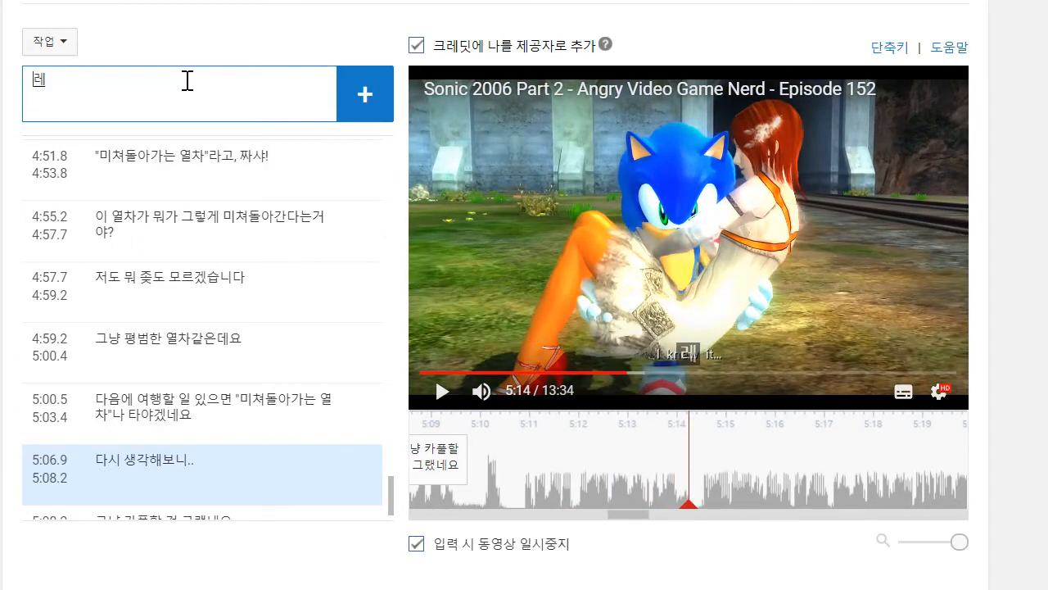
text(레벨의 나머지를 깨고)
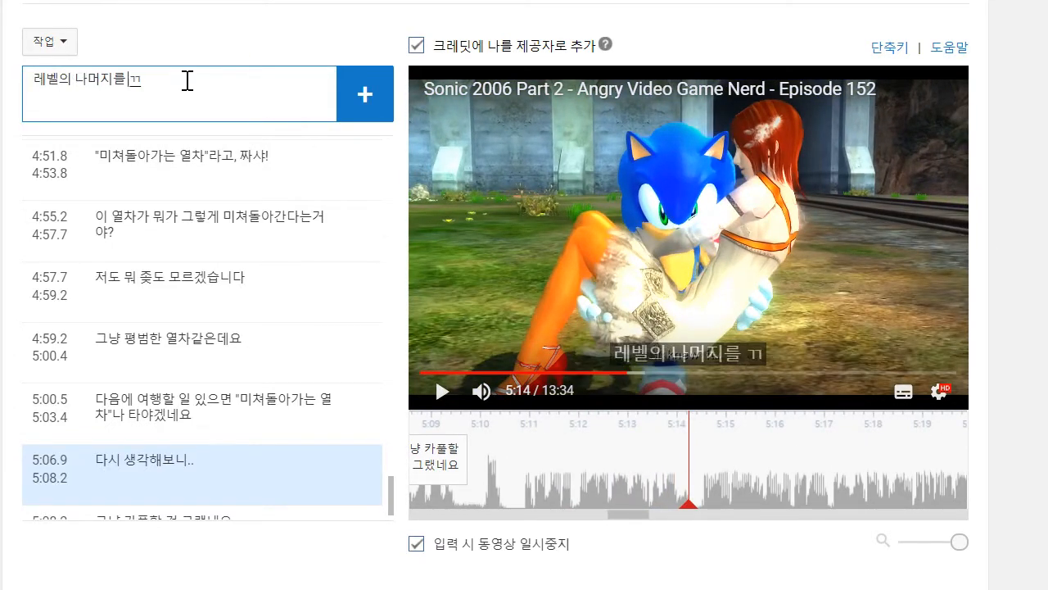
key(Return)
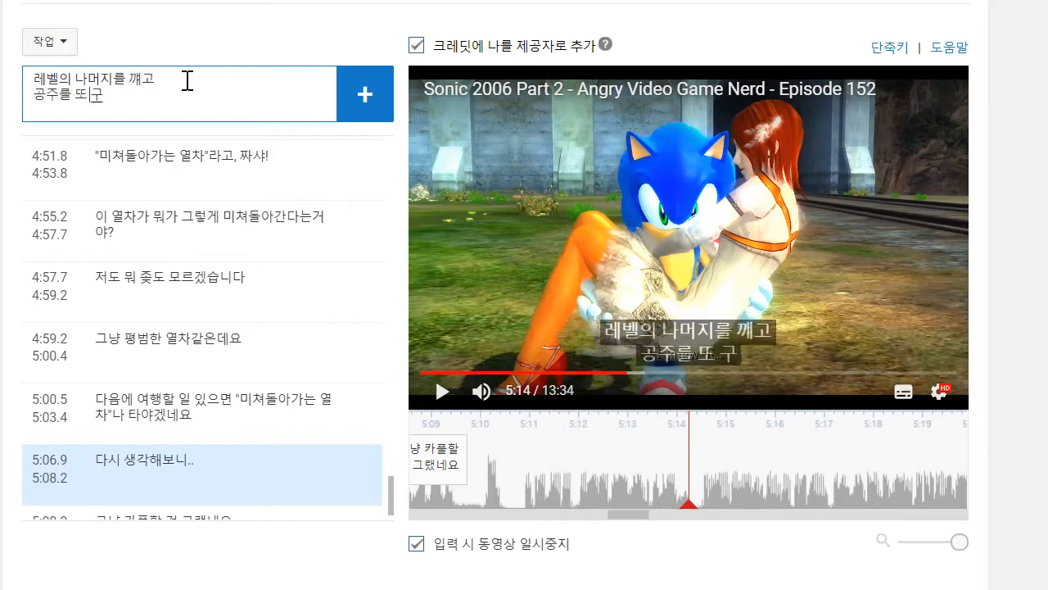
text(공주를 또 구하고 나면)
key(Return)
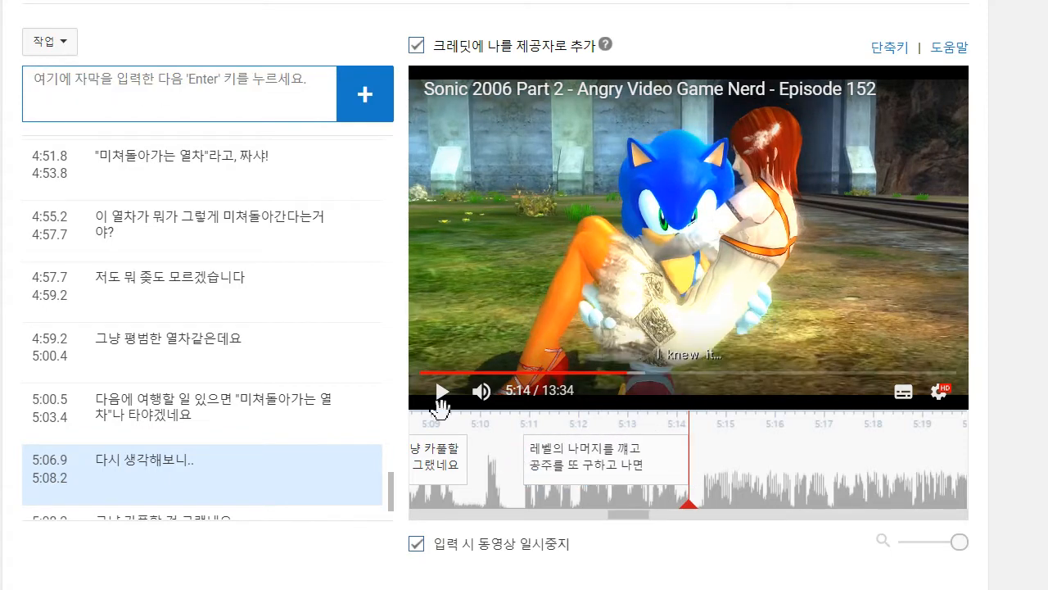
- Play on to about 5:17, add the caption "에그맨이 곧장 공주를 다시 납치합니다" and move its start to 5:14.4
click(439, 393)
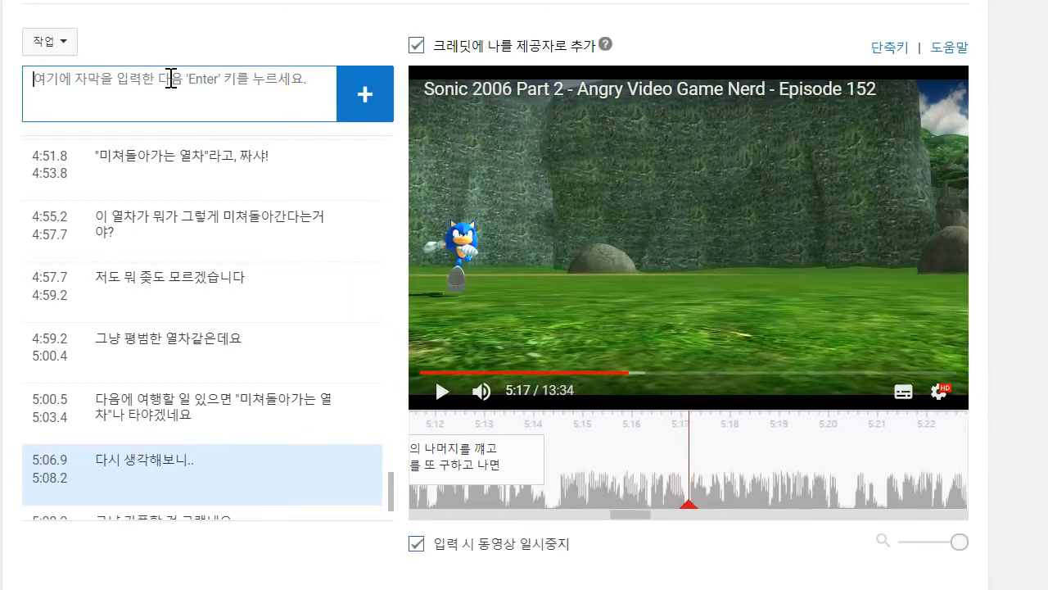
text(엑)
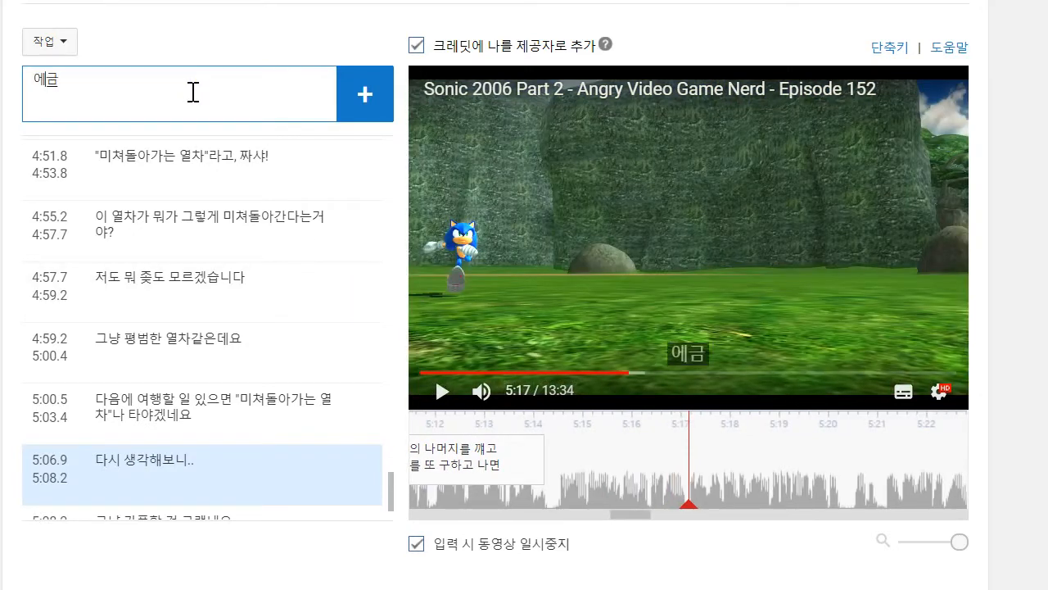
text(맨이 곧장 공주를 다시 납치합니)
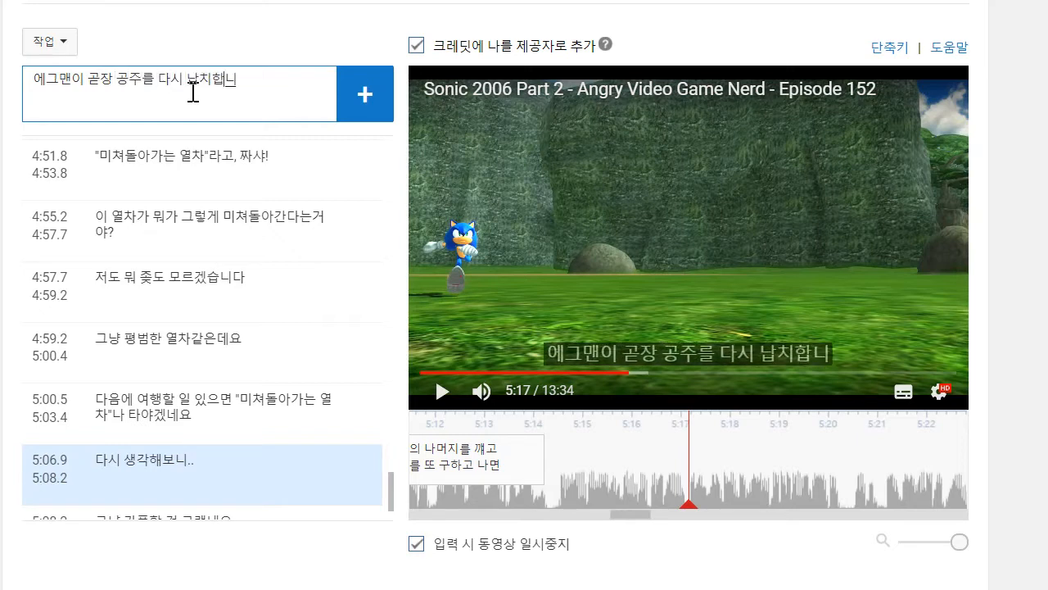
text(다)
key(Return)
drag(591, 459, 556, 459)
- Play on to about 5:20 and add the caption "그리고 몇분도 안 돼서 소닉이 다시 구출하고요!" with its start at 5:17.1
click(435, 401)
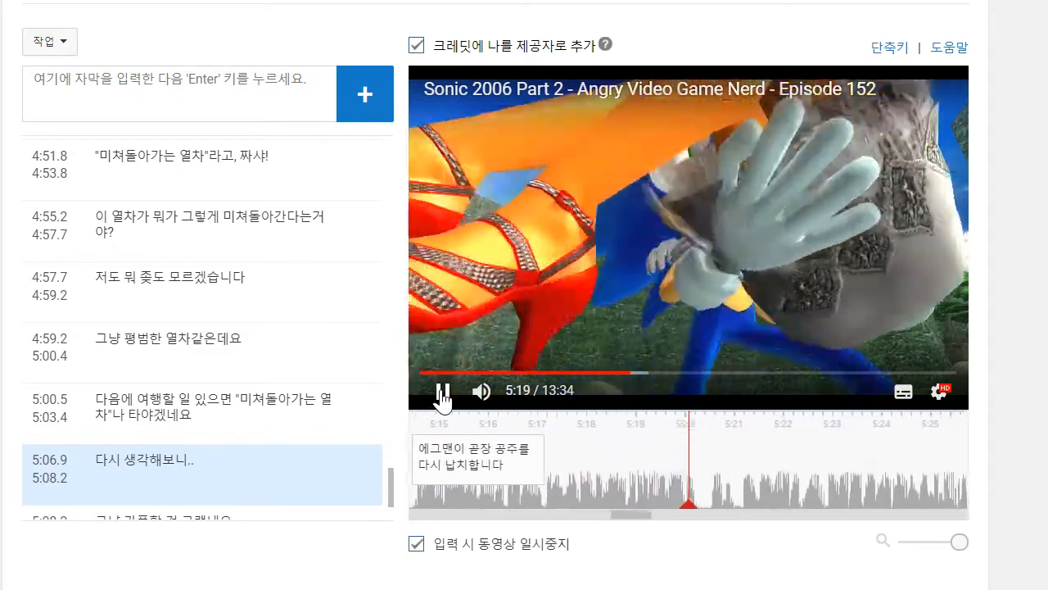
click(226, 100)
text(그리고)
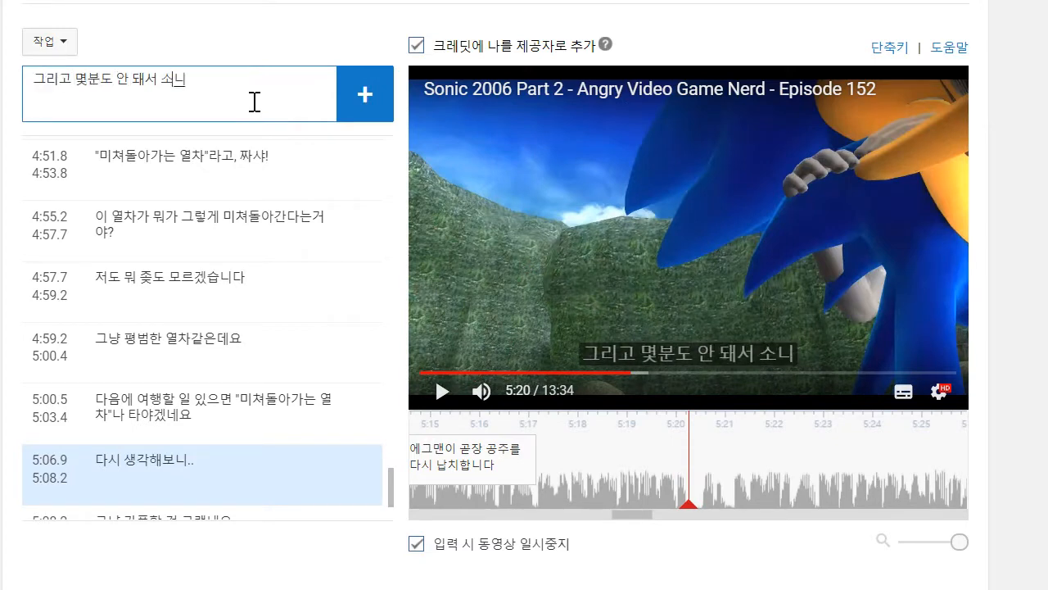
text(몇분도 안 돼서 소닉이 다시 구출하고요!)
key(Return)
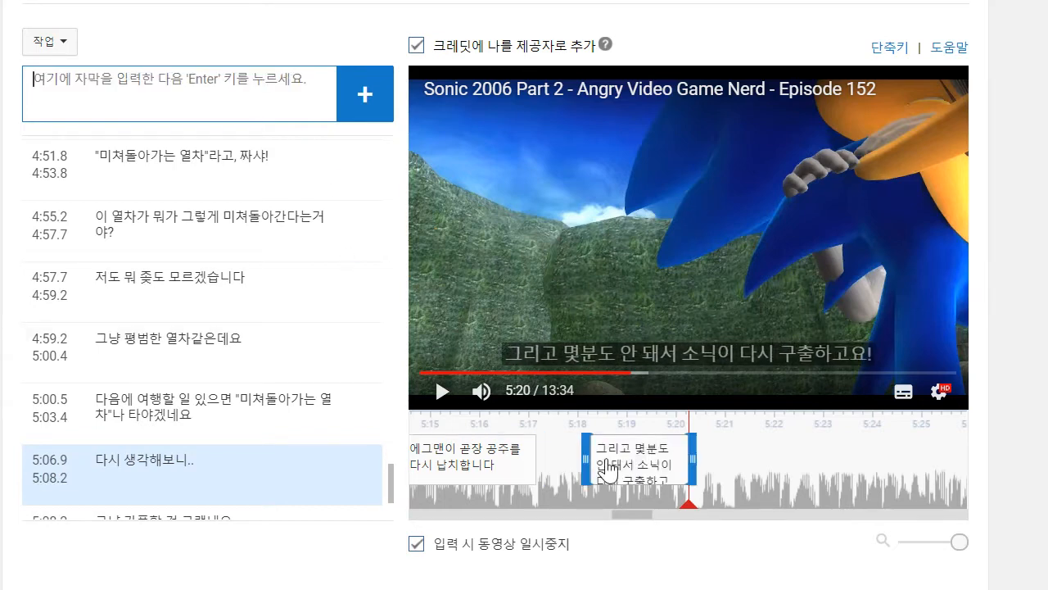
- Listen ahead to about 5:26, go back to replay up to about 5:22, and begin the next caption with "다음은 또다른 컷신입니다,"
click(443, 392)
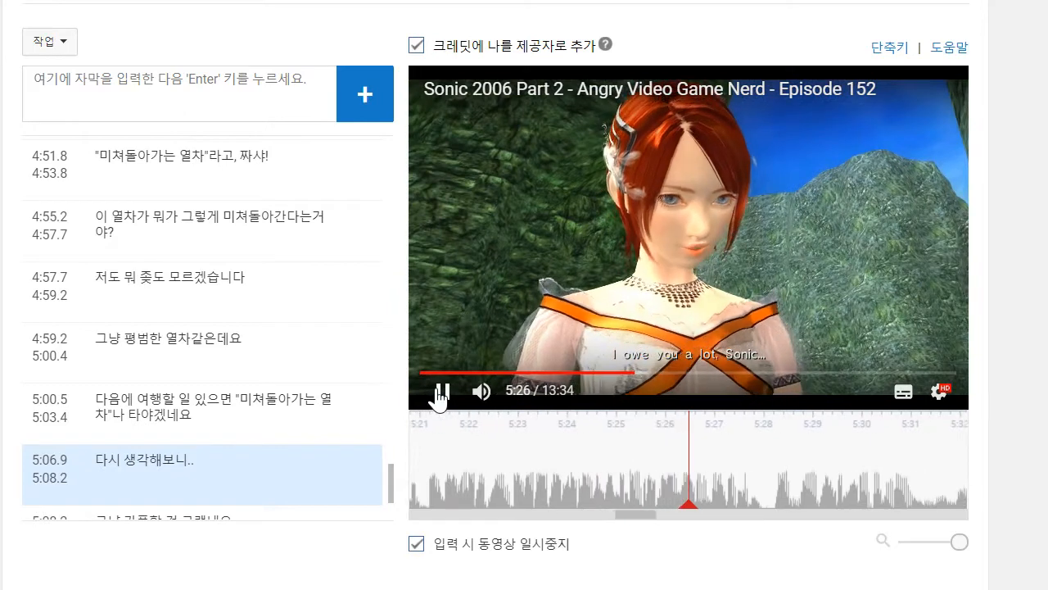
drag(491, 462, 577, 474)
click(440, 392)
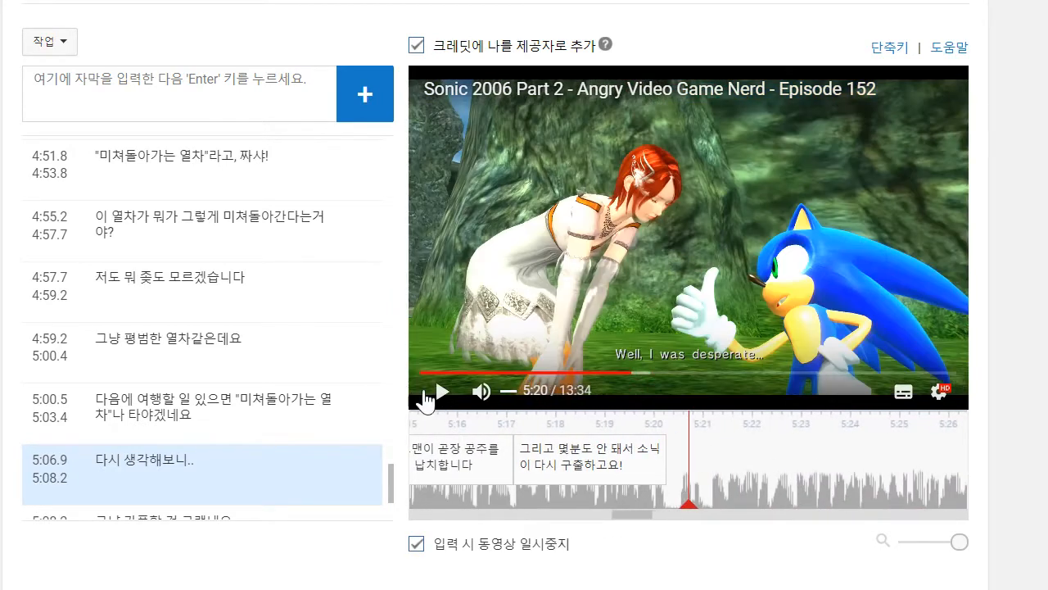
click(443, 393)
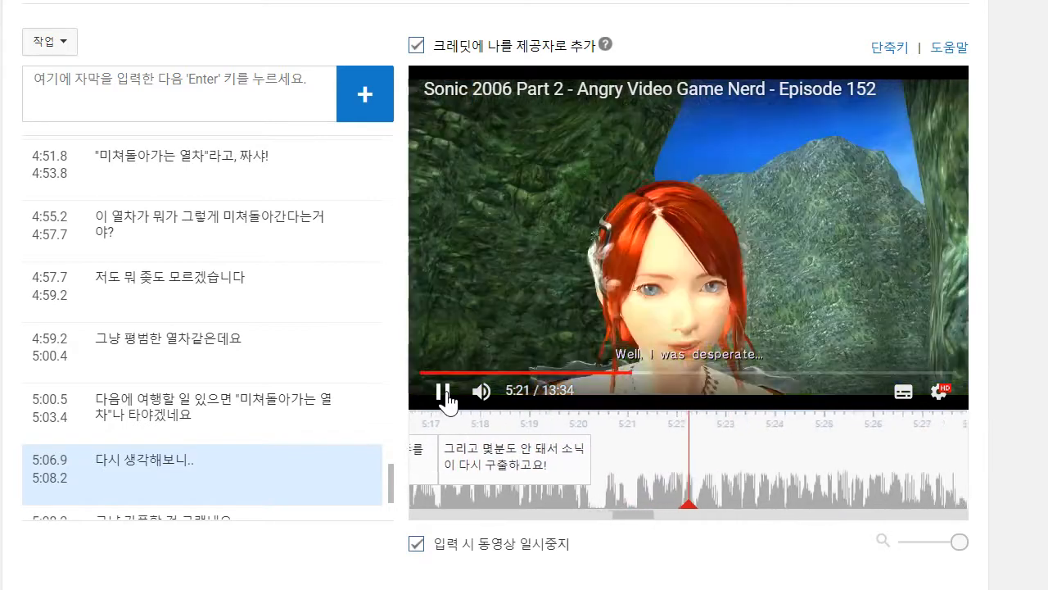
click(442, 391)
click(118, 90)
text(당)
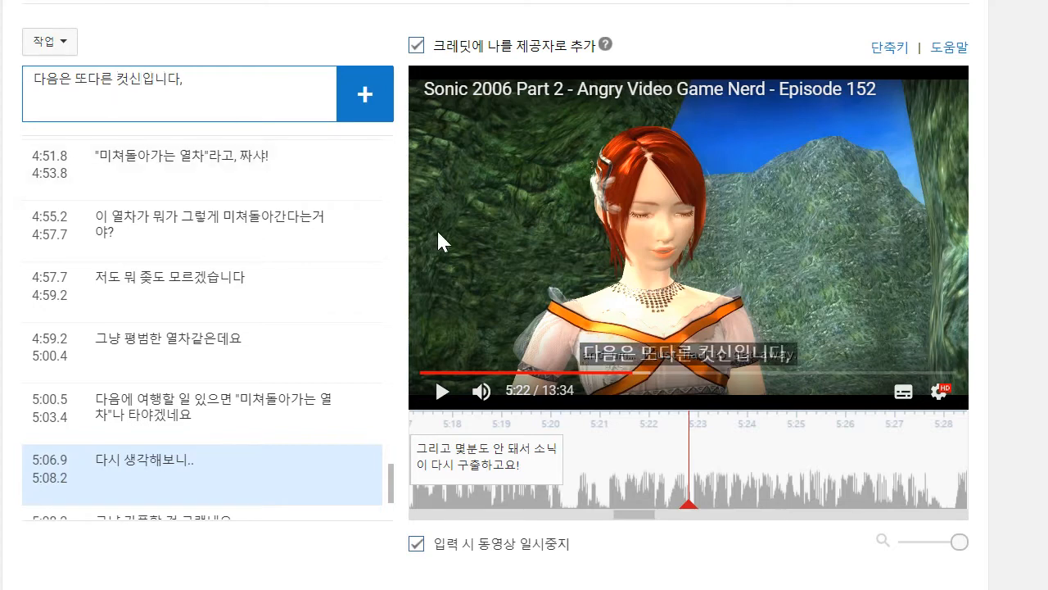
- Play to about 5:27, finish the caption with "인간 공주와 만화 고슴도치 사이의 어색한 성적 긴장감이 흐르는 컷신이요", add it and move its start to 5:20.4
click(451, 356)
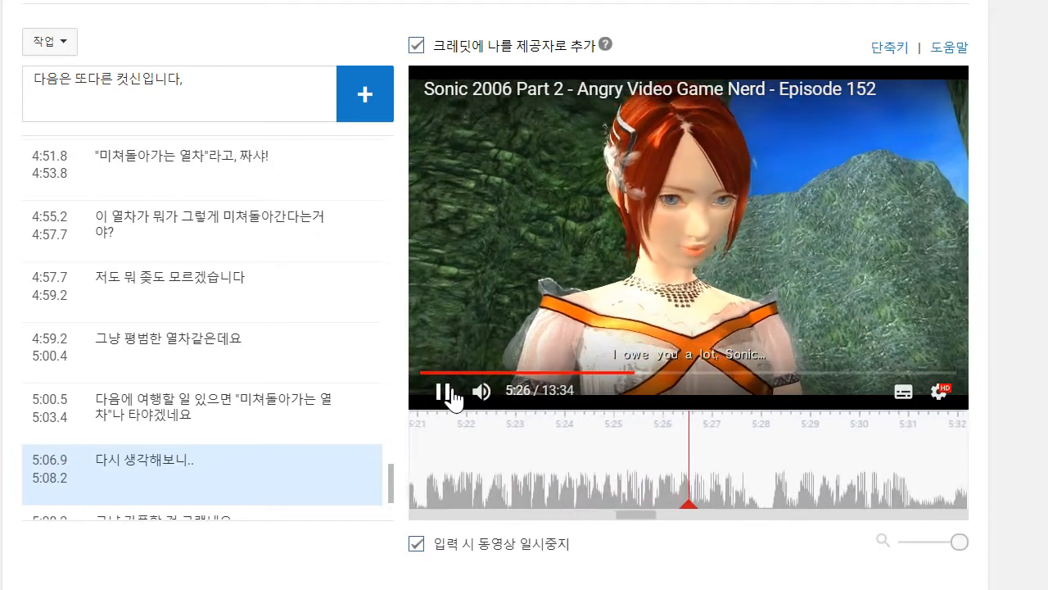
click(212, 99)
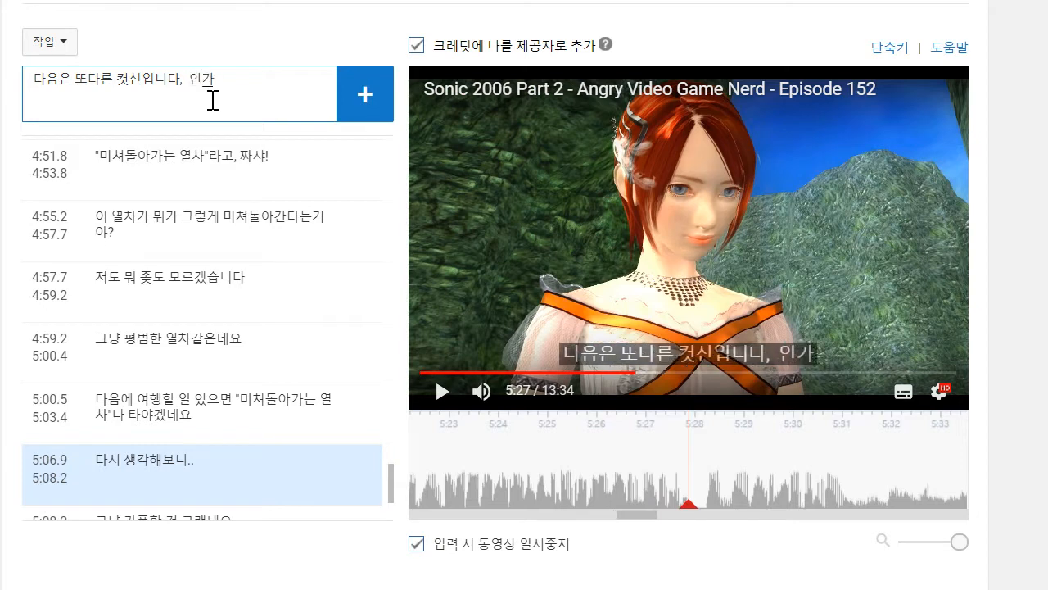
text(공주와 만화)
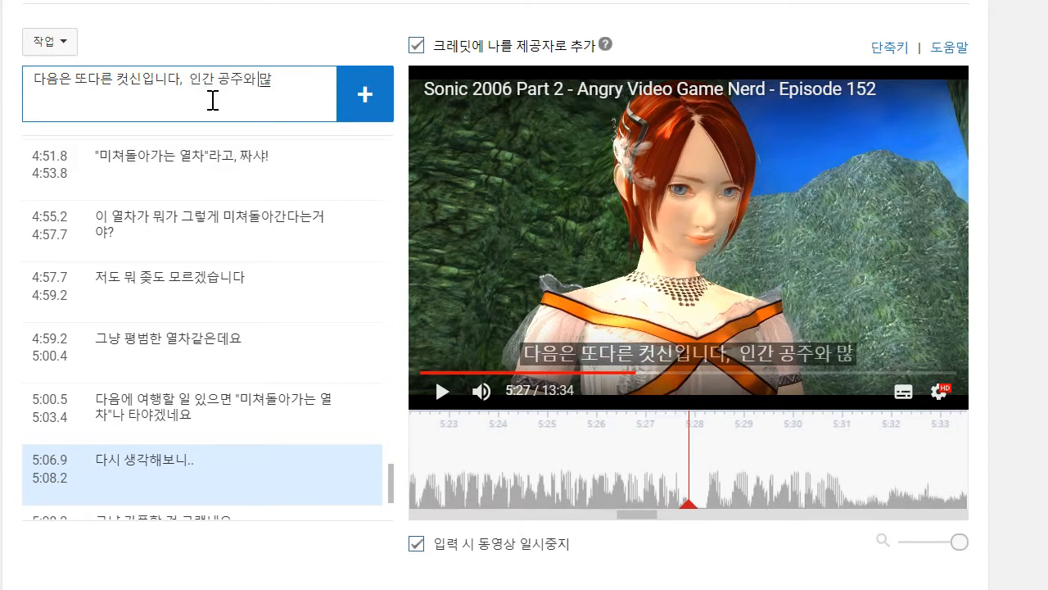
text( 고스)
text(도치 사이의 어색한 성적 긴장감이)
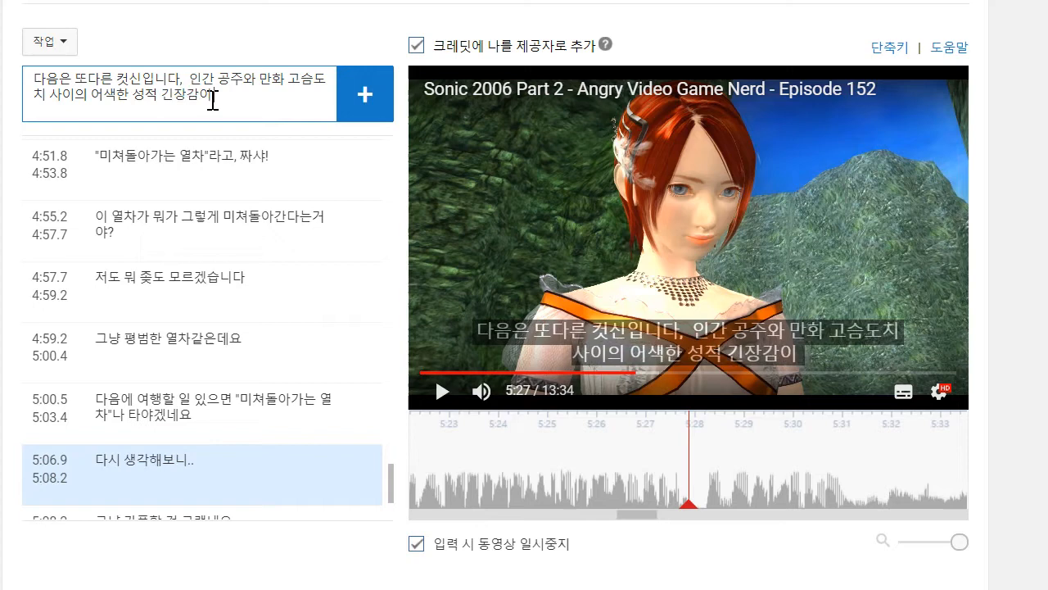
text(흐르는 컷신이)
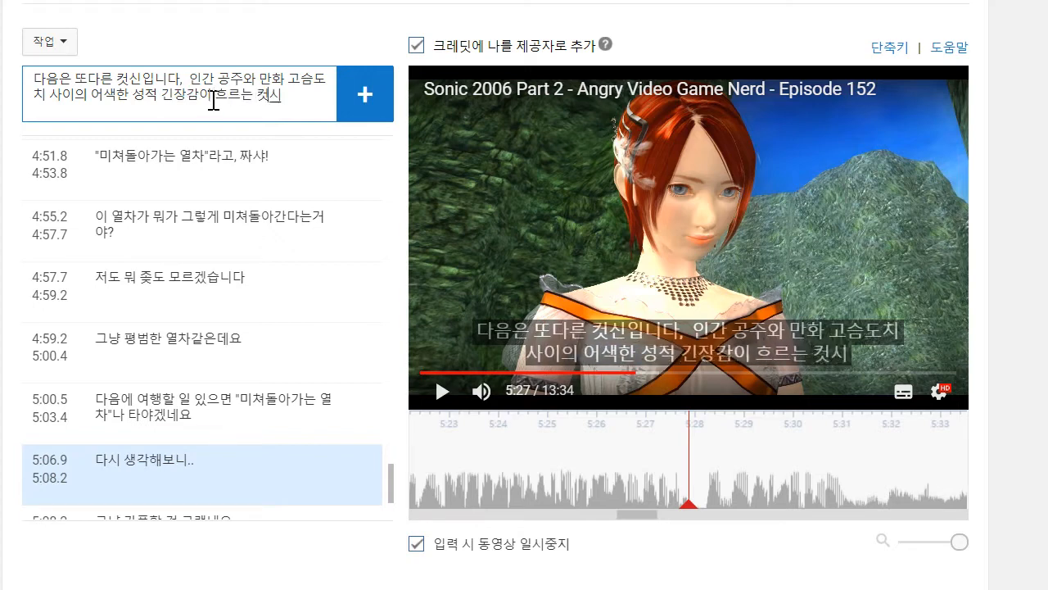
text(요)
key(Return)
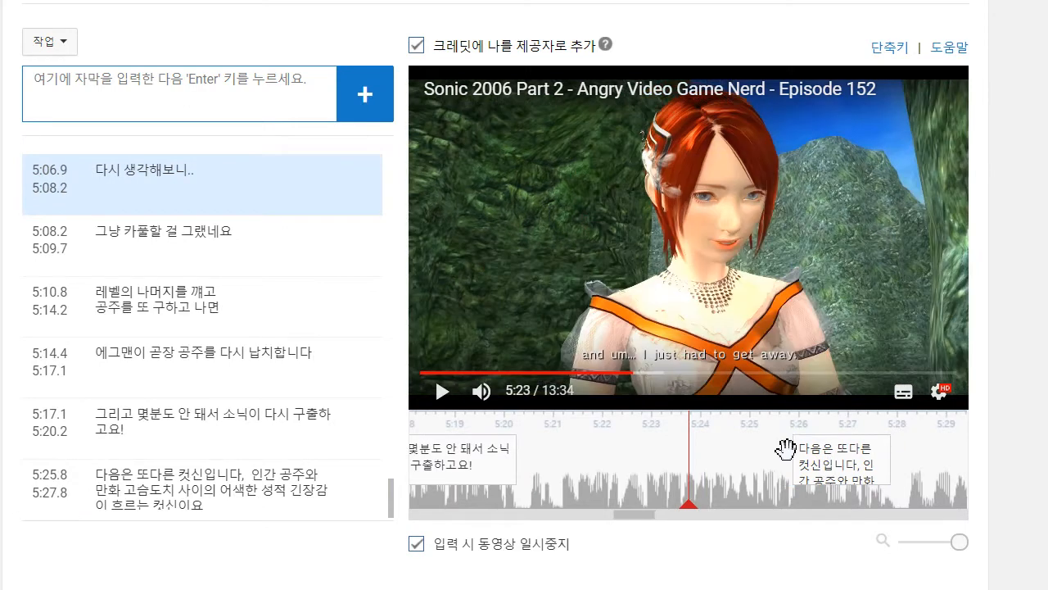
drag(783, 451, 523, 451)
drag(931, 492, 683, 471)
- Play on to about 5:31, add the caption "보세요, 심지어는 소닉 이자식 침대에서나 쓸법한 눈빛을 보내고 있어요" and move its start to 5:28.1
click(443, 392)
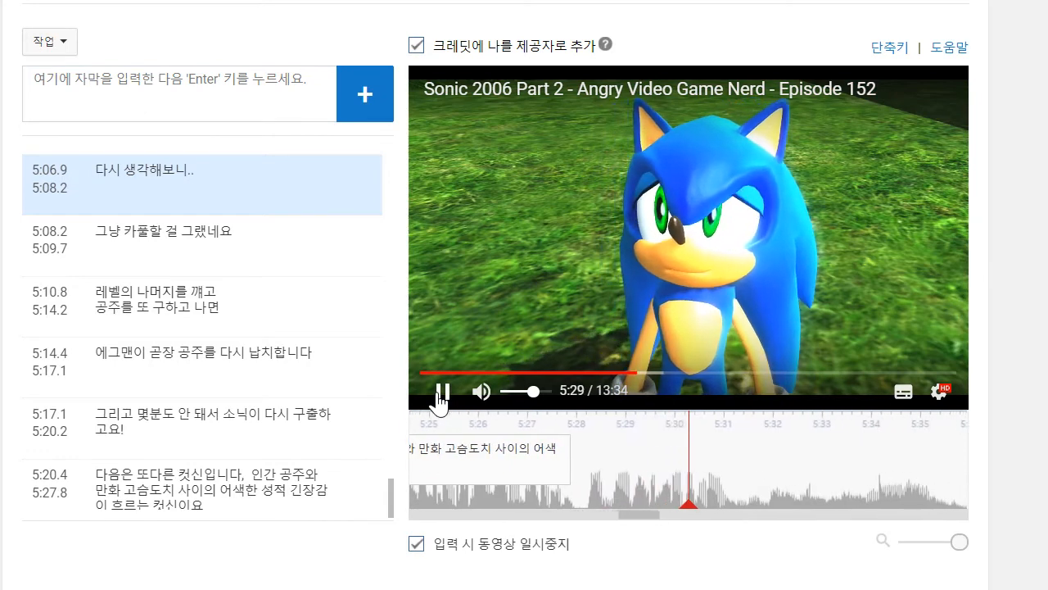
click(442, 392)
click(203, 110)
text(ㅂ)
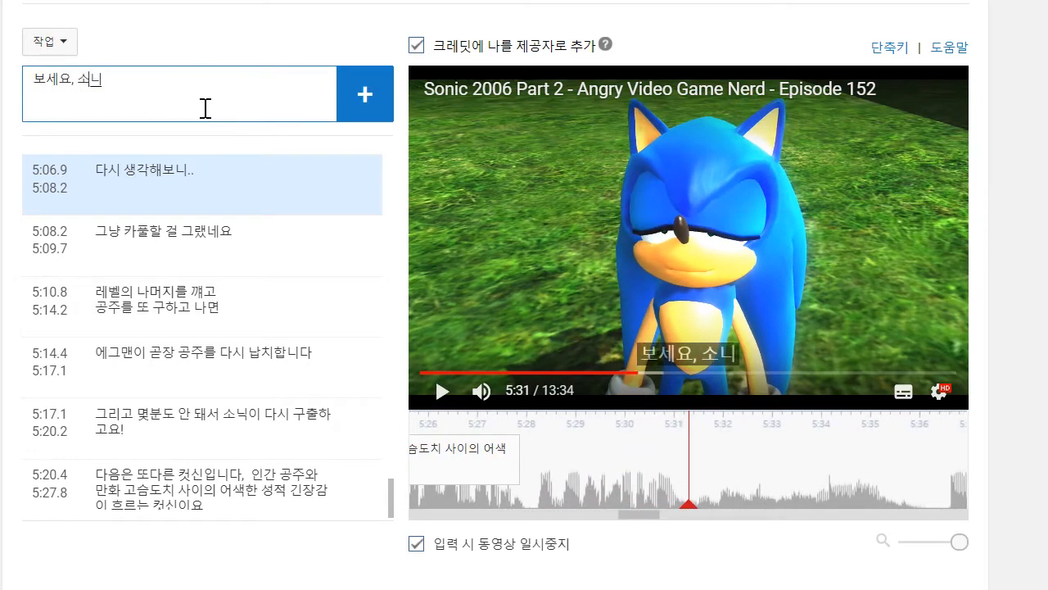
text(세요, 소닉이 심징ㅓ)
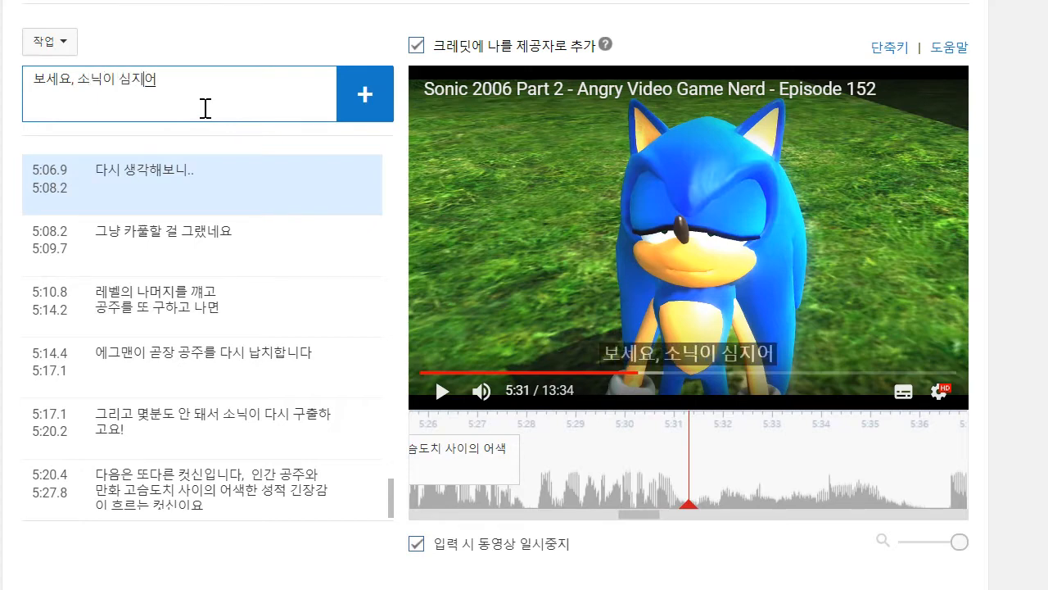
key(BackSpace)
key(BackSpace)
key(BackSpace)
key(BackSpace)
key(BackSpace)
key(BackSpace)
key(BackSpace)
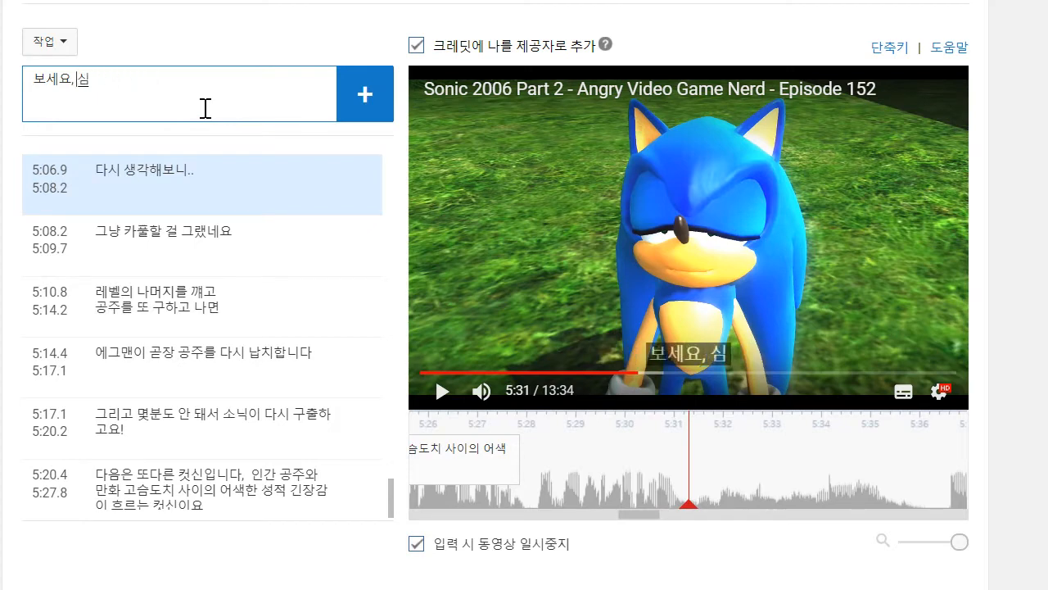
text(심지어는 소닉 이자식ㅊ)
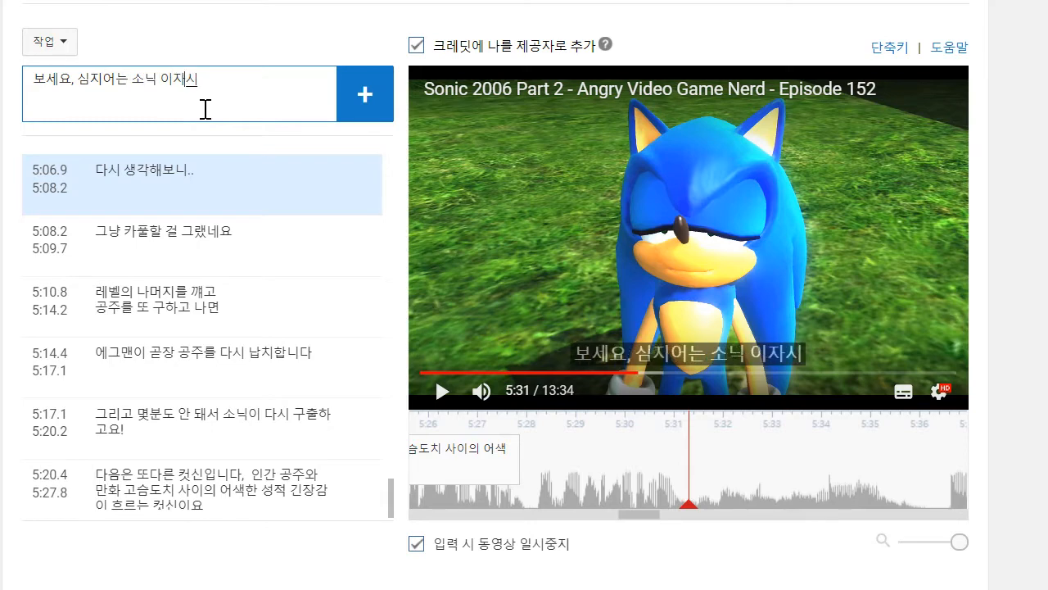
text(대에서)
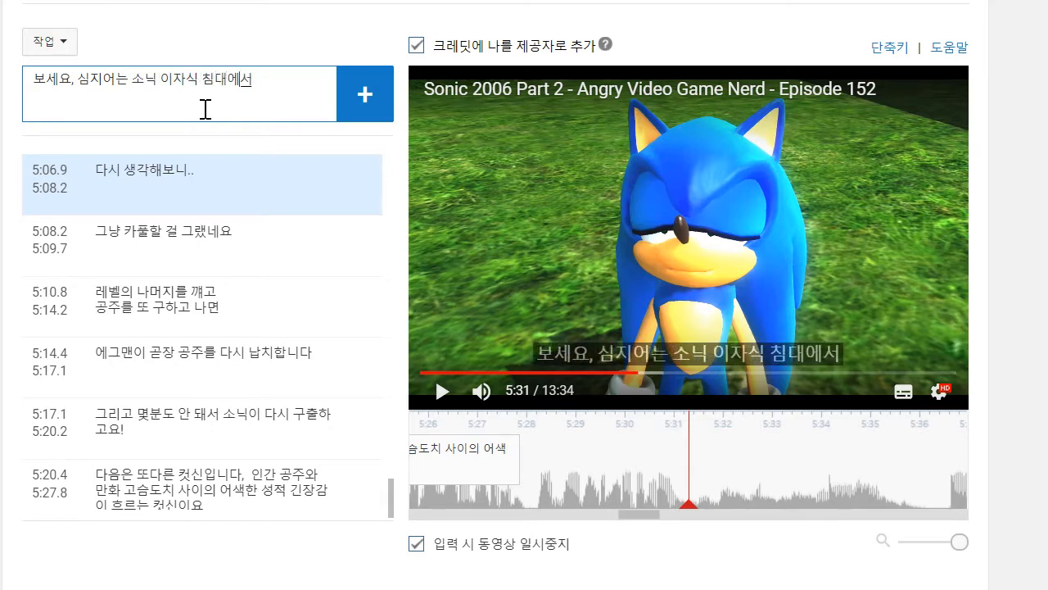
text(나 쓸법한 늪)
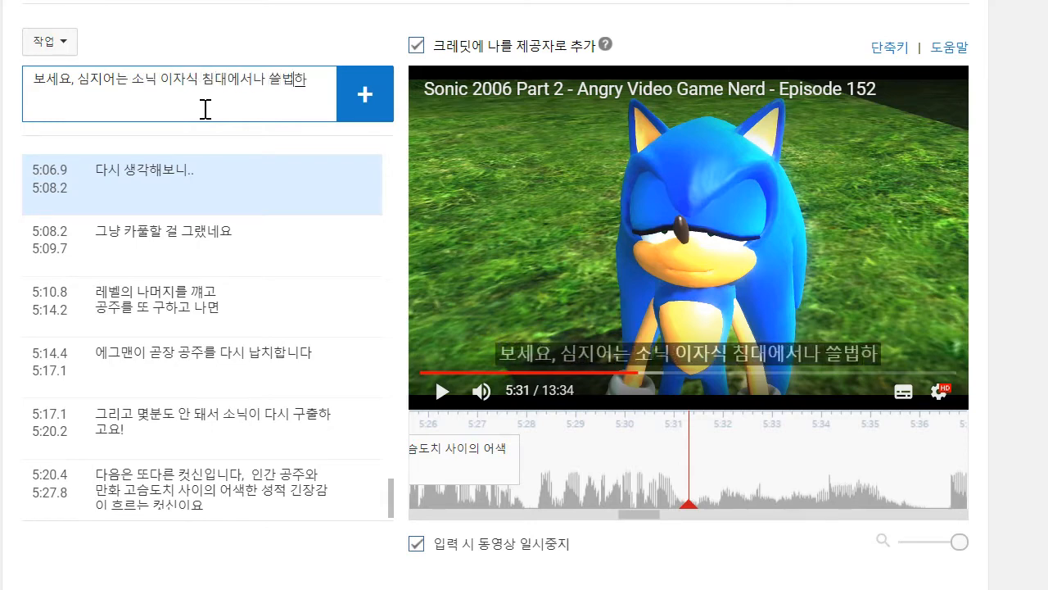
text(짚)
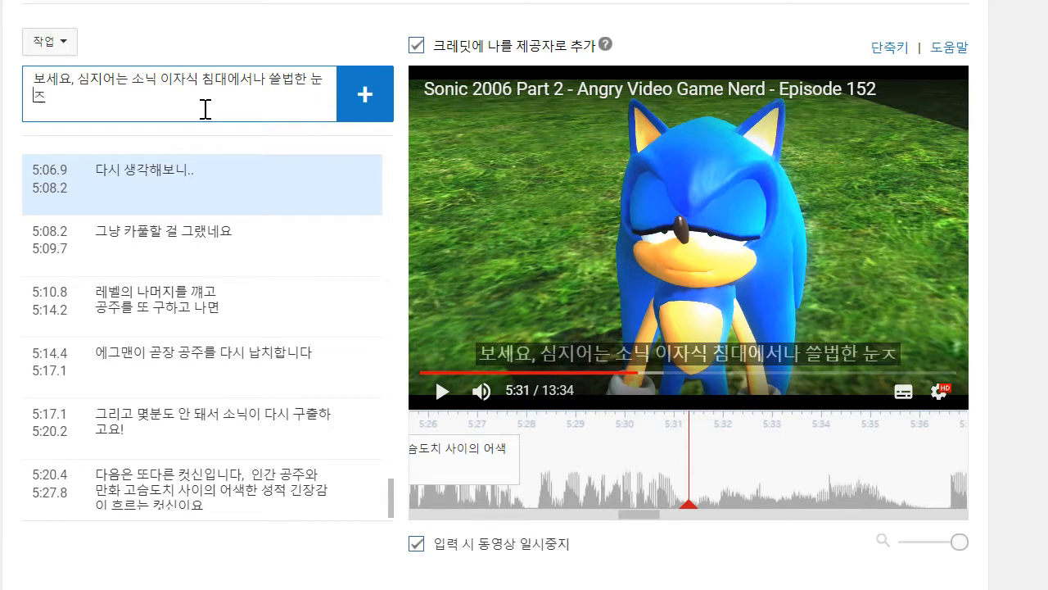
text(빛으을 보내고 있어요)
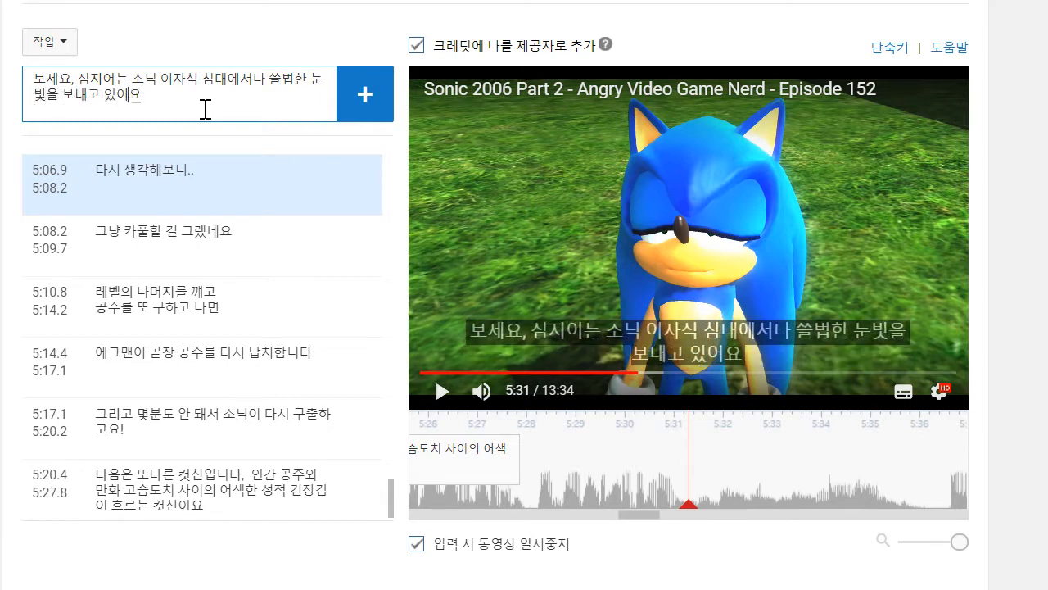
key(Return)
drag(592, 459, 535, 458)
- Play on to about 5:40, pause there and get ready to enter a new caption
click(443, 395)
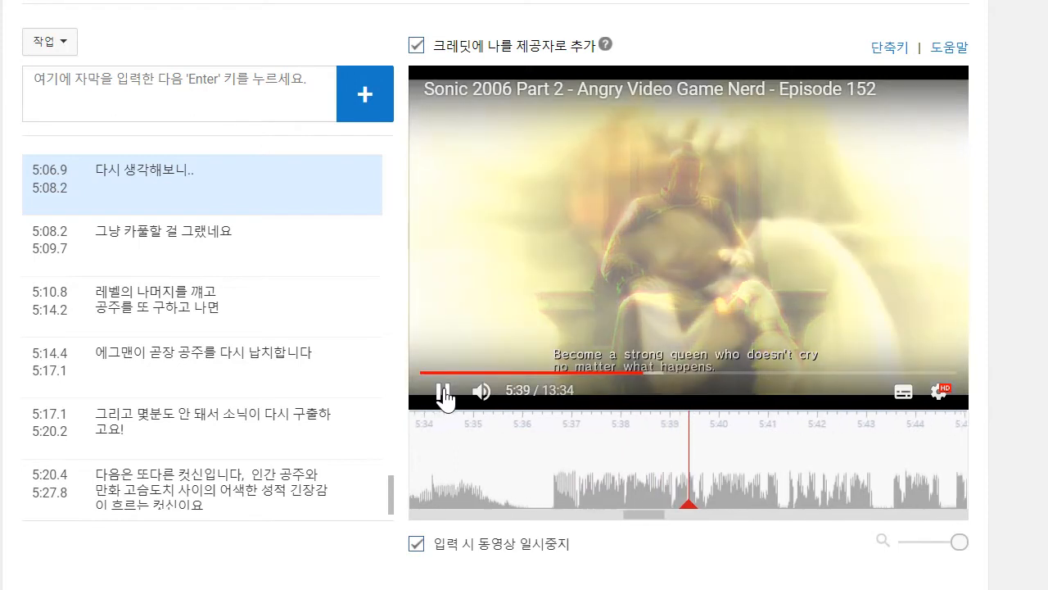
click(443, 397)
click(220, 112)
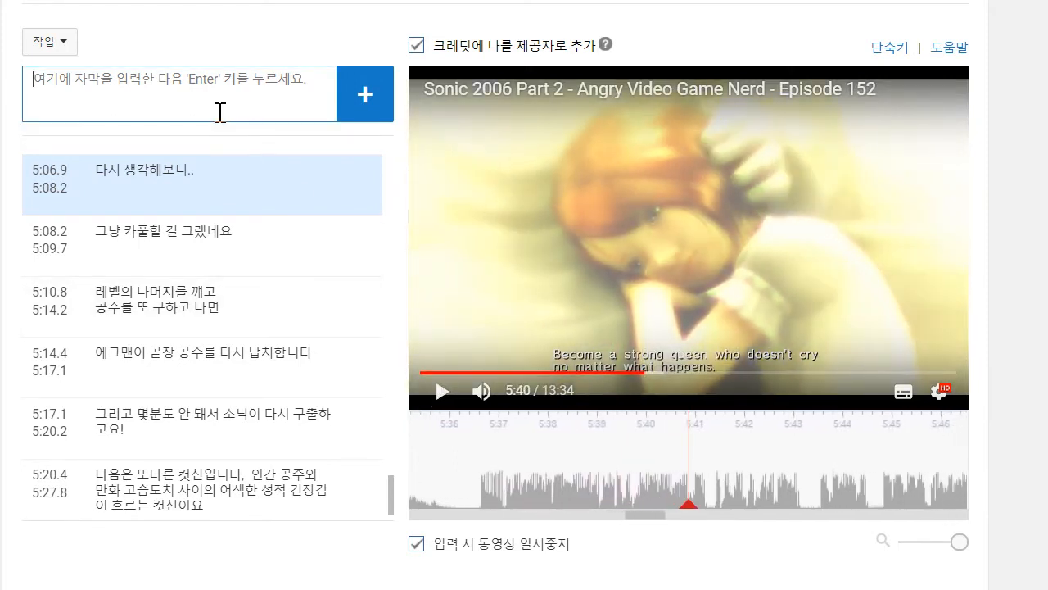
text(커ㅅ신 2)
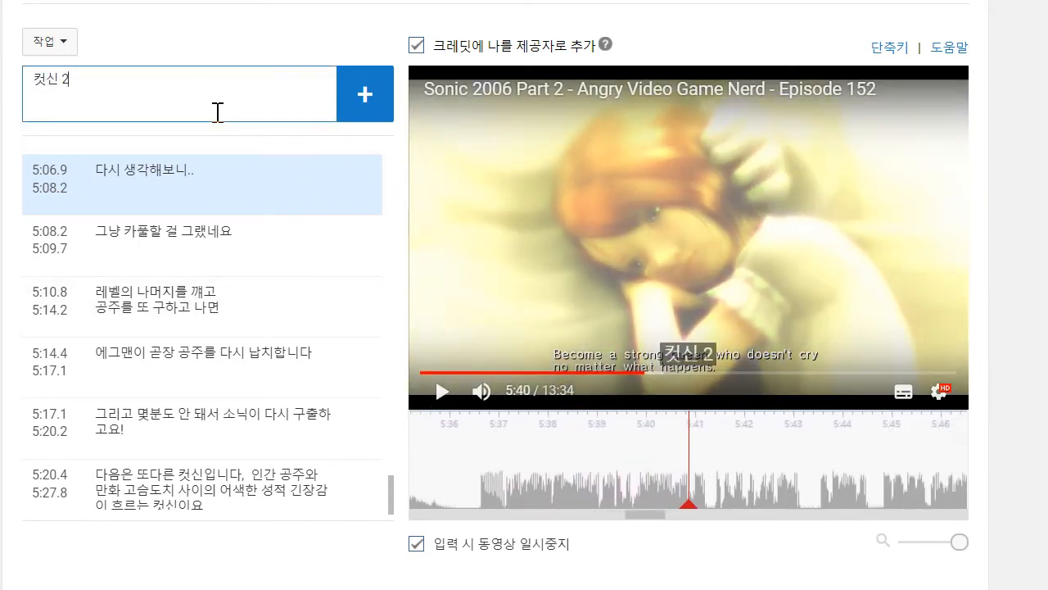
text(0ㄱ)
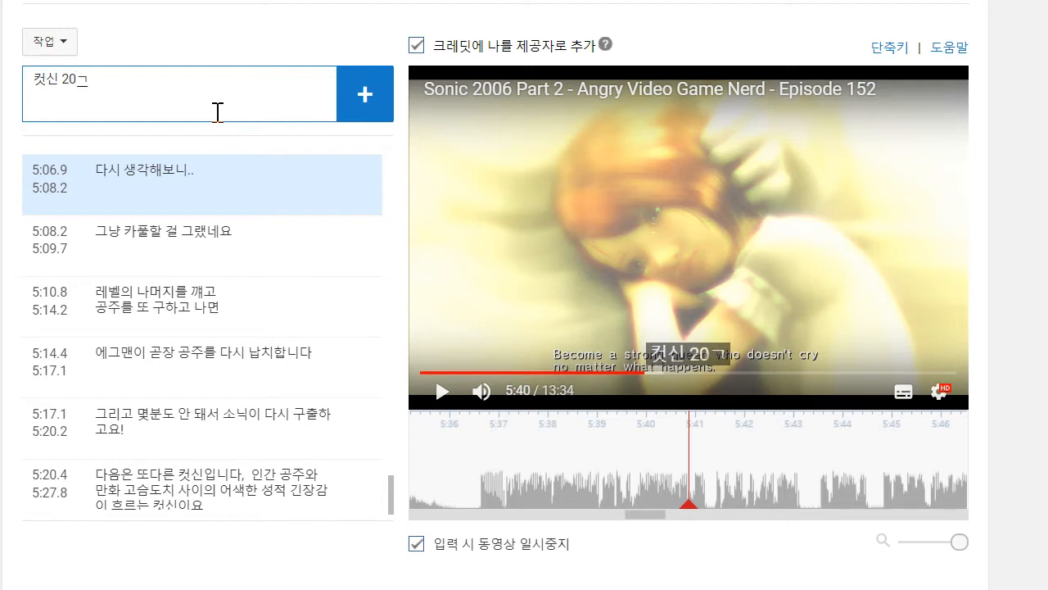
key(BackSpace)
key(BackSpace)
key(BackSpace)
key(BackSpace)
key(BackSpace)
key(BackSpace)
- Add the caption "로딩화면 20개와 끔찍한 컷신 이후에" and move its start to 5:36.4
text(로딩호)
text(ㅏ면 20개와)
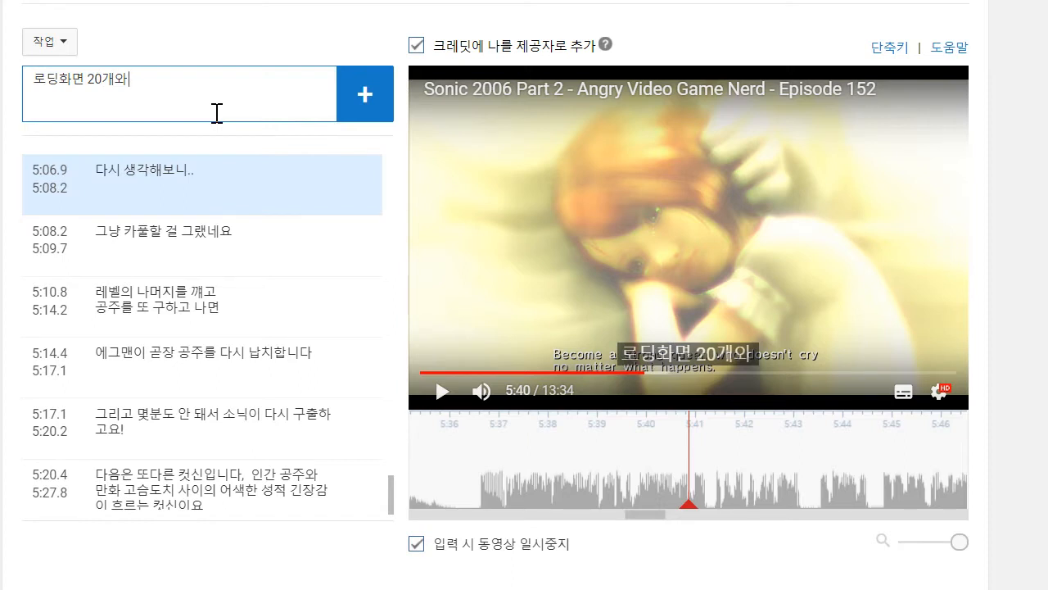
text(ㄲㅡㅁ찍한)
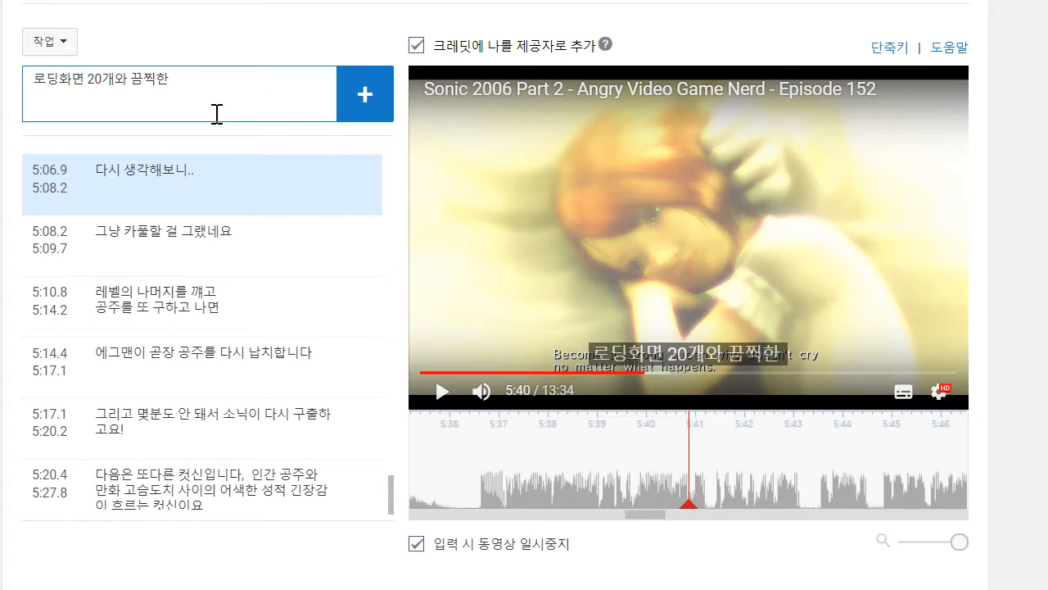
text( ㅋㅓㅅ신 이루에)
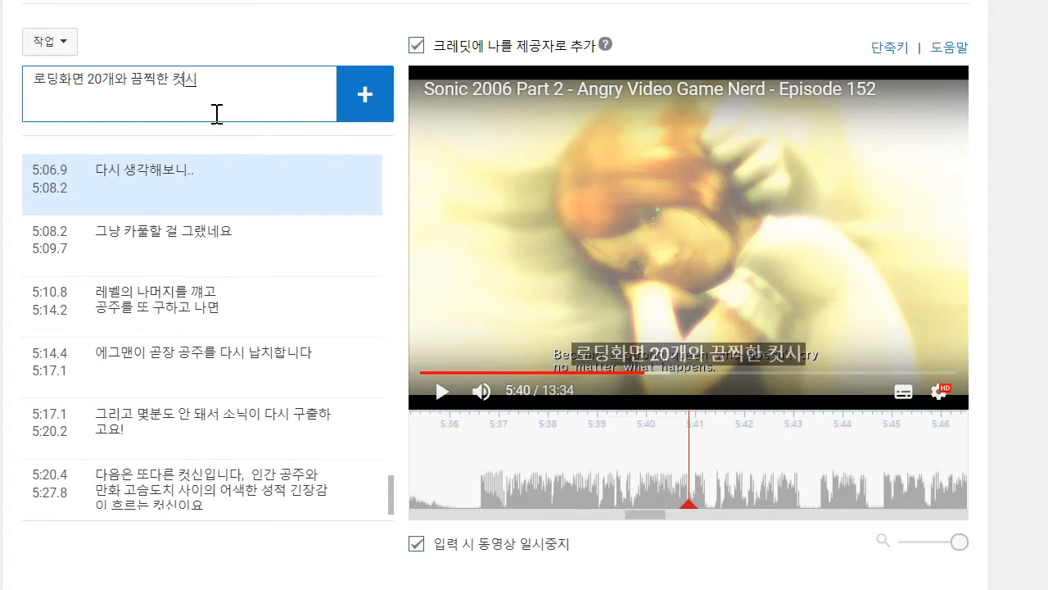
key(BackSpace)
key(BackSpace)
key(BackSpace)
text(루에)
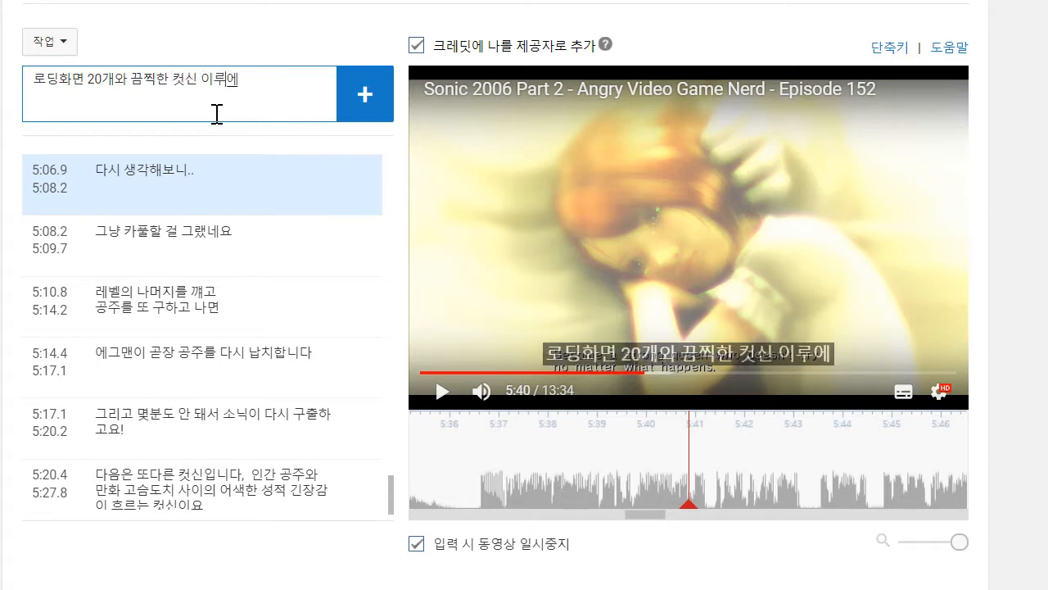
key(BackSpace)
key(BackSpace)
text(후에)
key(Return)
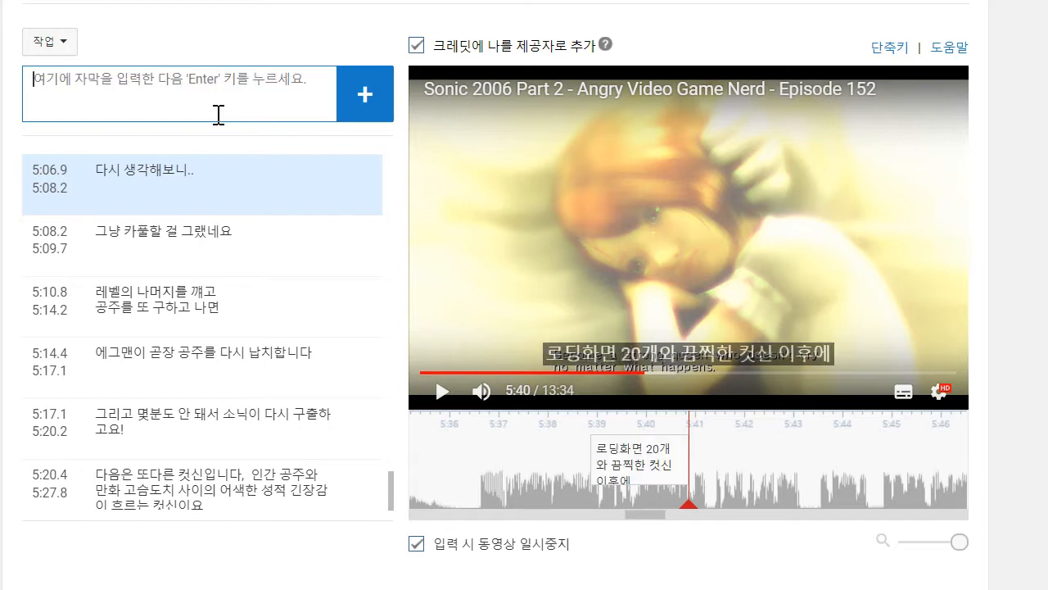
drag(590, 468, 472, 467)
- Play on to about 5:42 and move the playback position back to the end of the "로딩화면 20개와 끔찍한 컷신 이후에" caption
click(440, 399)
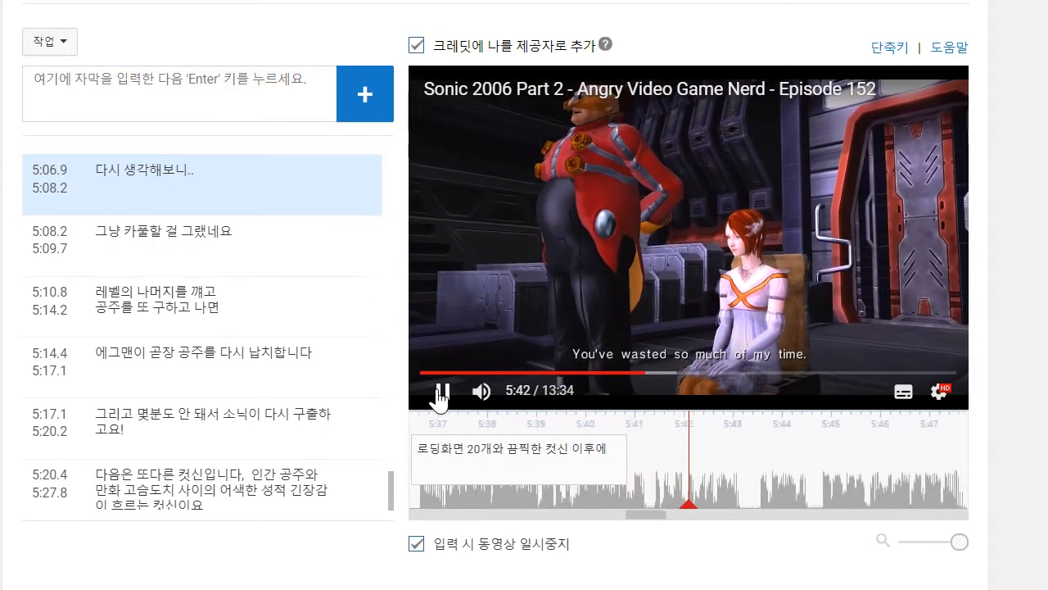
click(782, 497)
drag(783, 497, 871, 492)
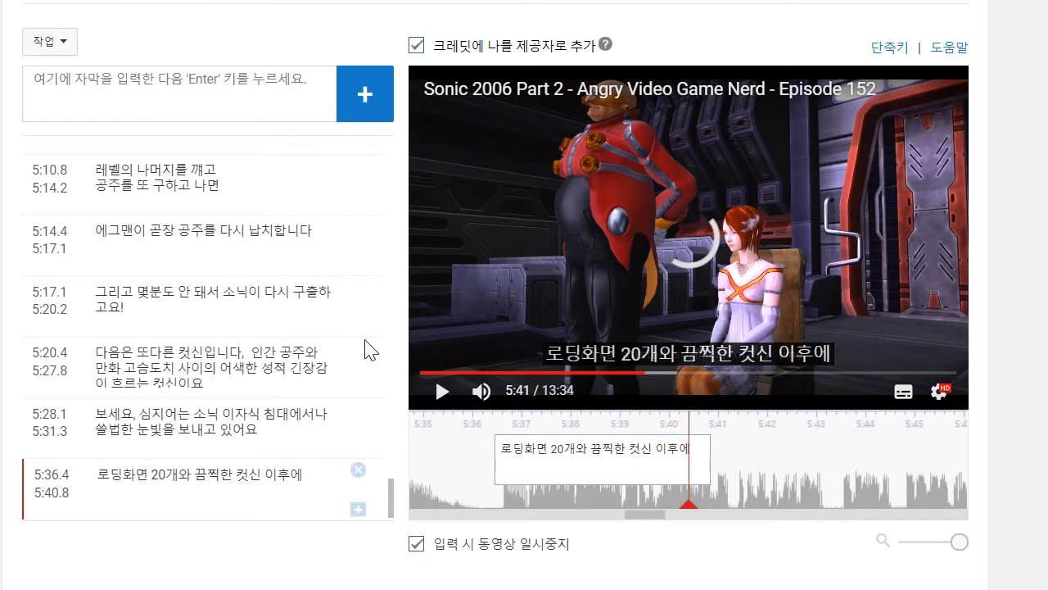
- Extend the text of the caption starting at 5:36.4 with ".." and a second line reading "뭔 일이 벌어질까요?"
click(436, 401)
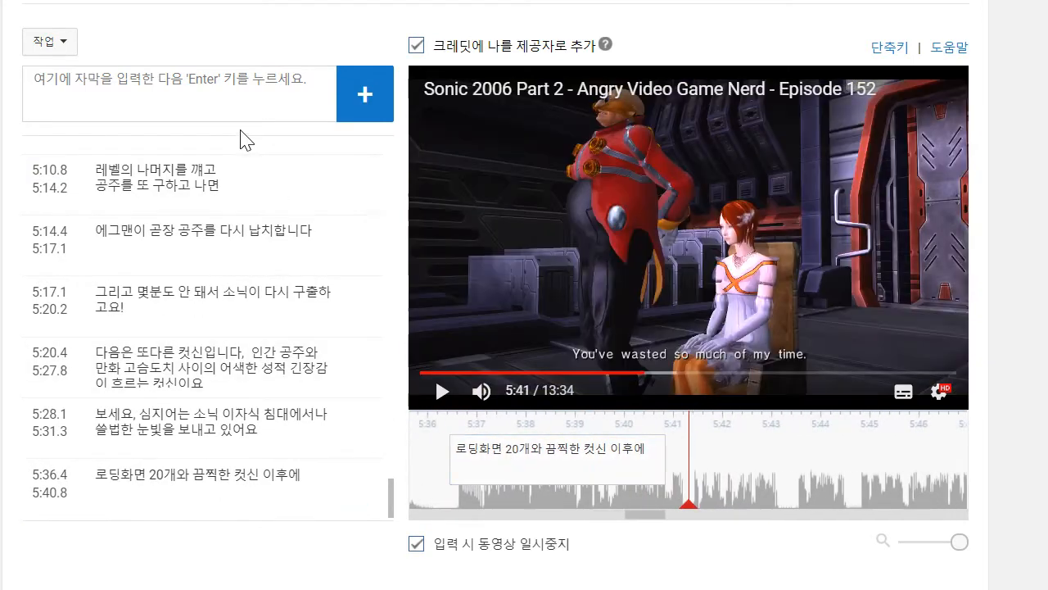
click(346, 480)
text(//)
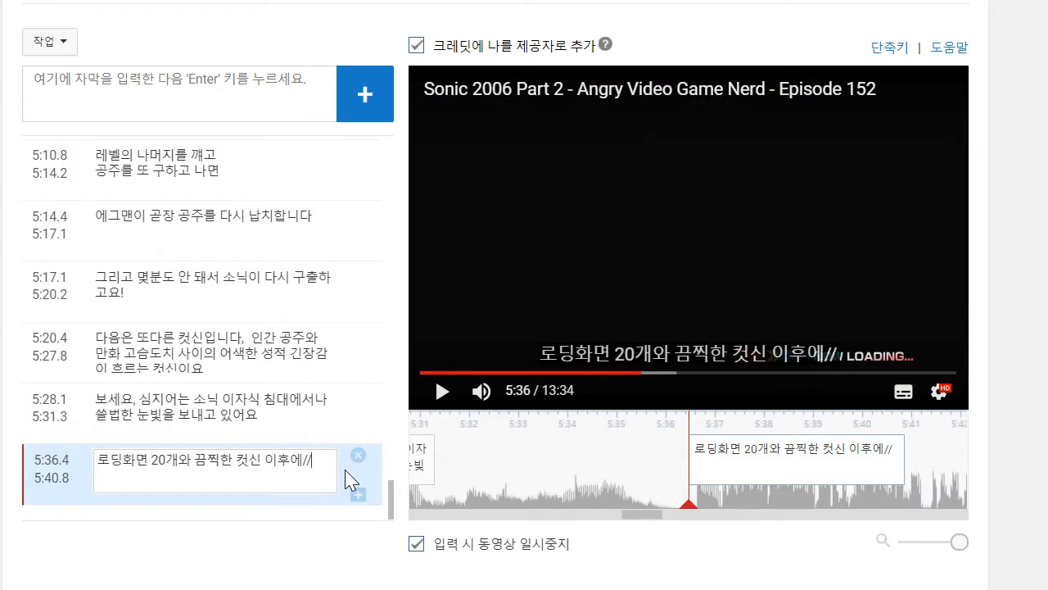
key(BackSpace)
key(BackSpace)
text(..)
key(shift+Return)
text(뭔 일이 벌ㅇ)
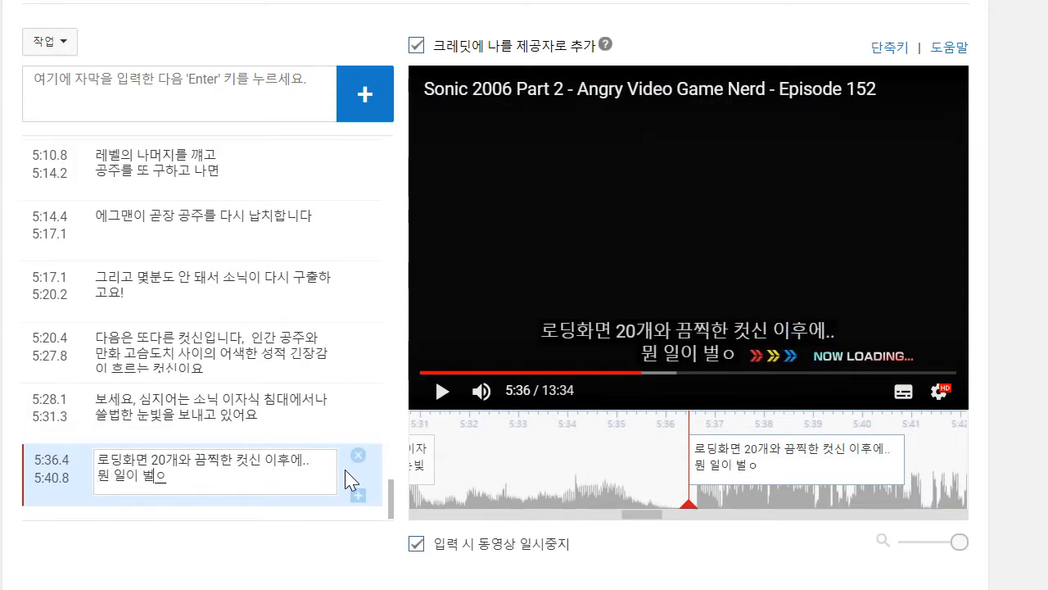
key(BackSpace)
text(질ㄲ)
text(까요?)
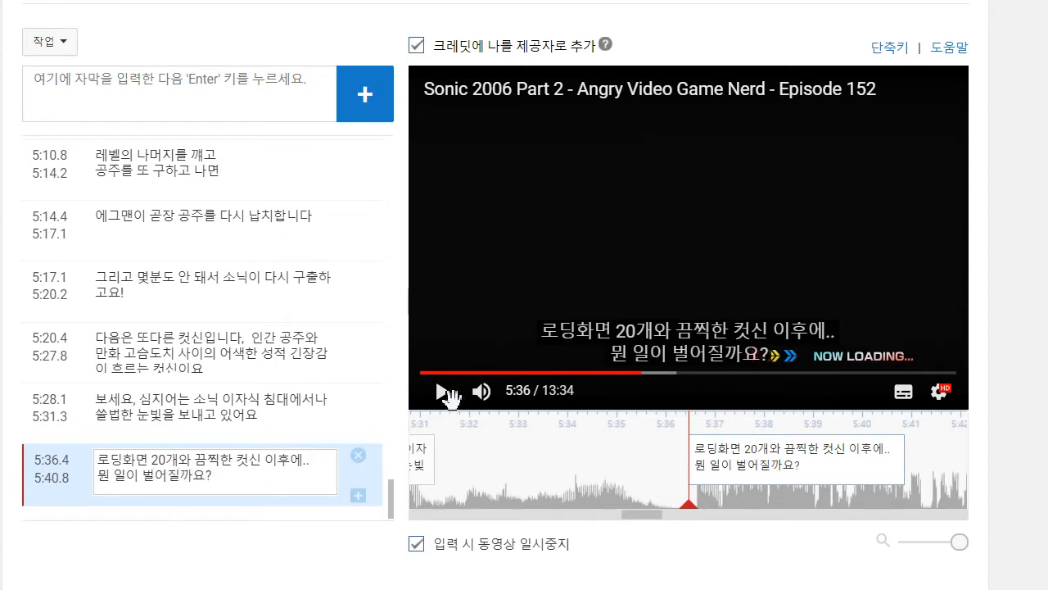
- Insert "또다른" before "끔찍한" in the caption starting at 5:36.4 and extend its end to 5:41.3
click(437, 407)
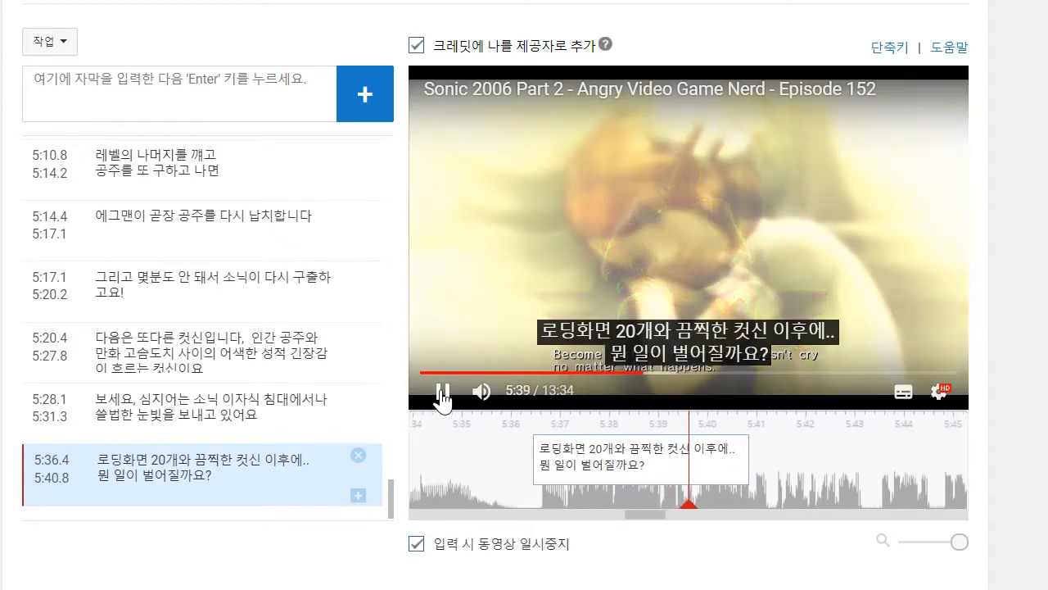
click(207, 464)
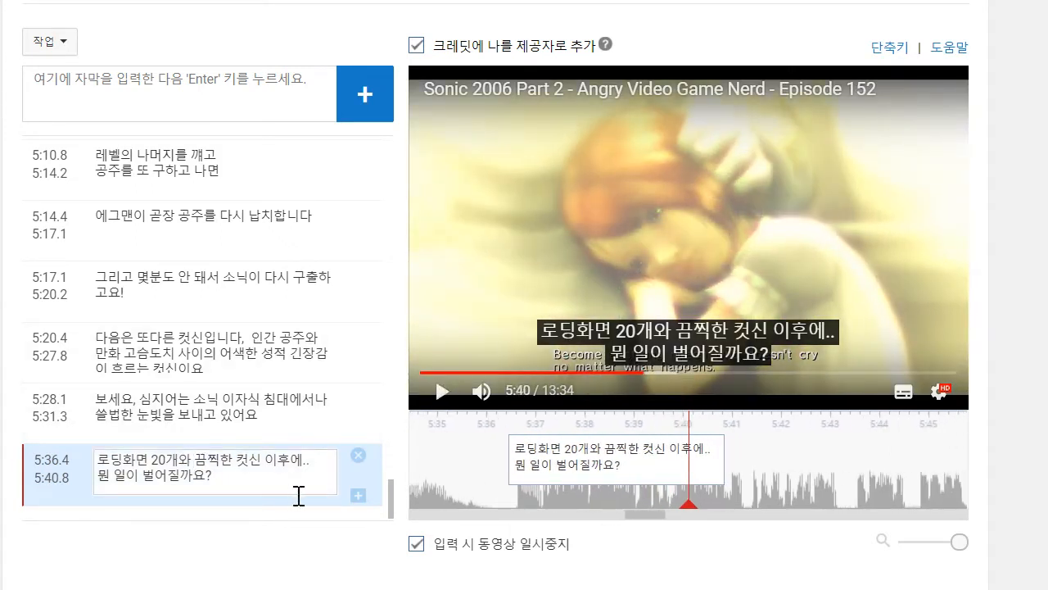
text(또다)
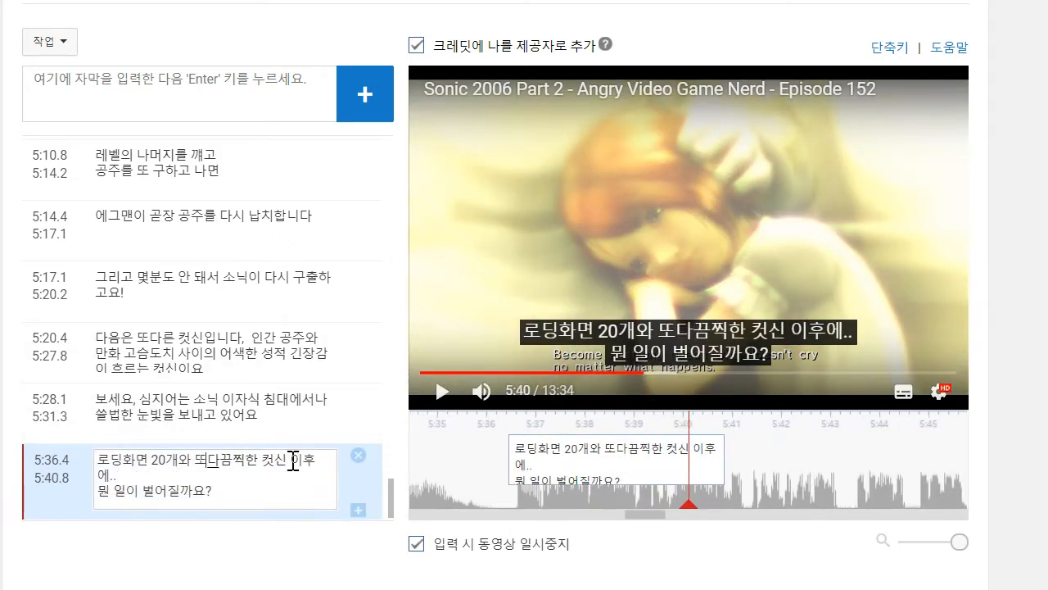
text(른)
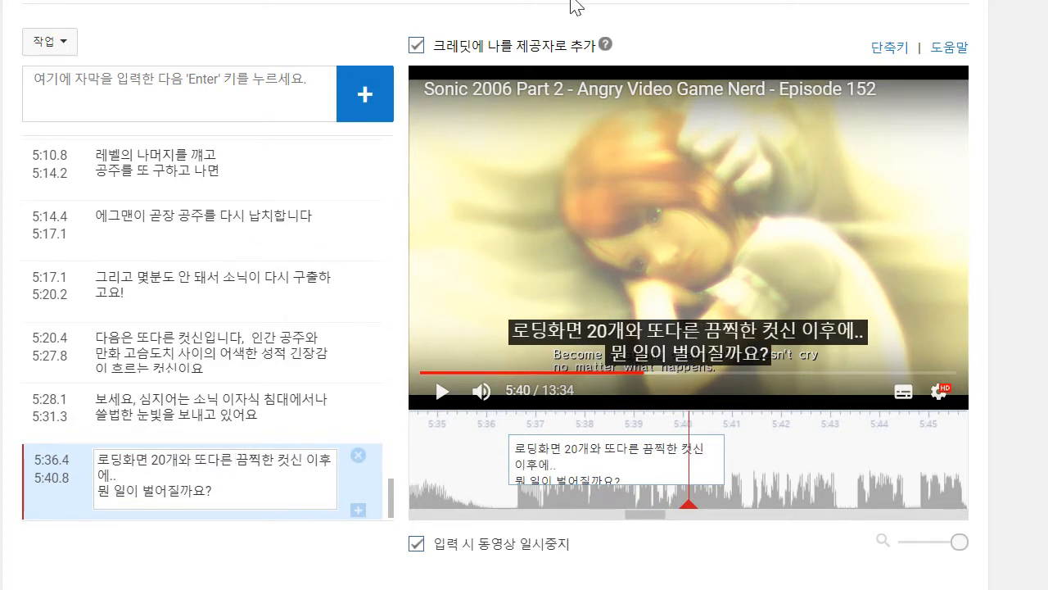
click(626, 205)
click(444, 392)
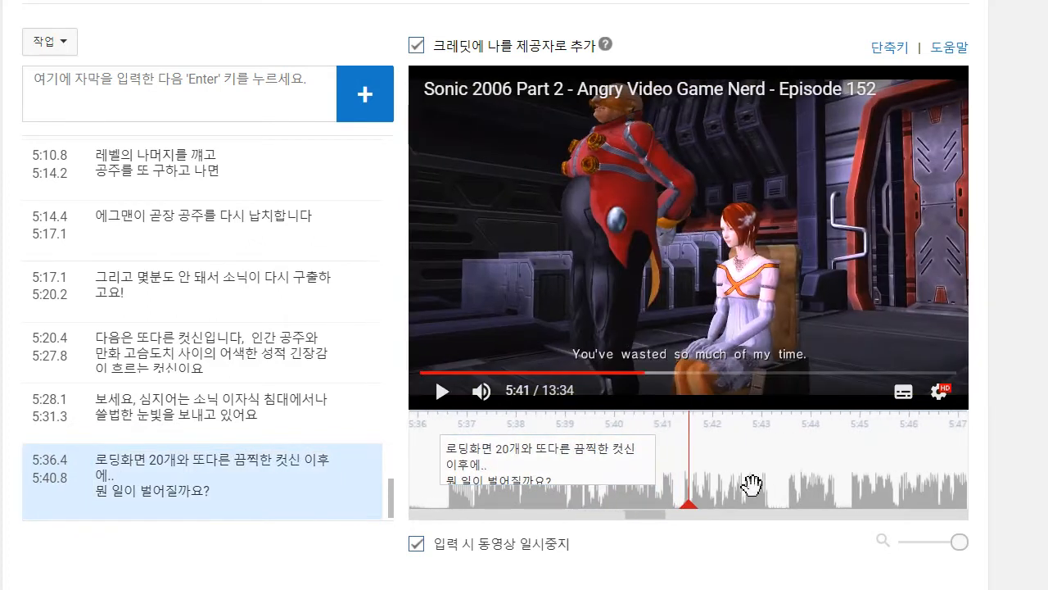
drag(656, 470, 676, 471)
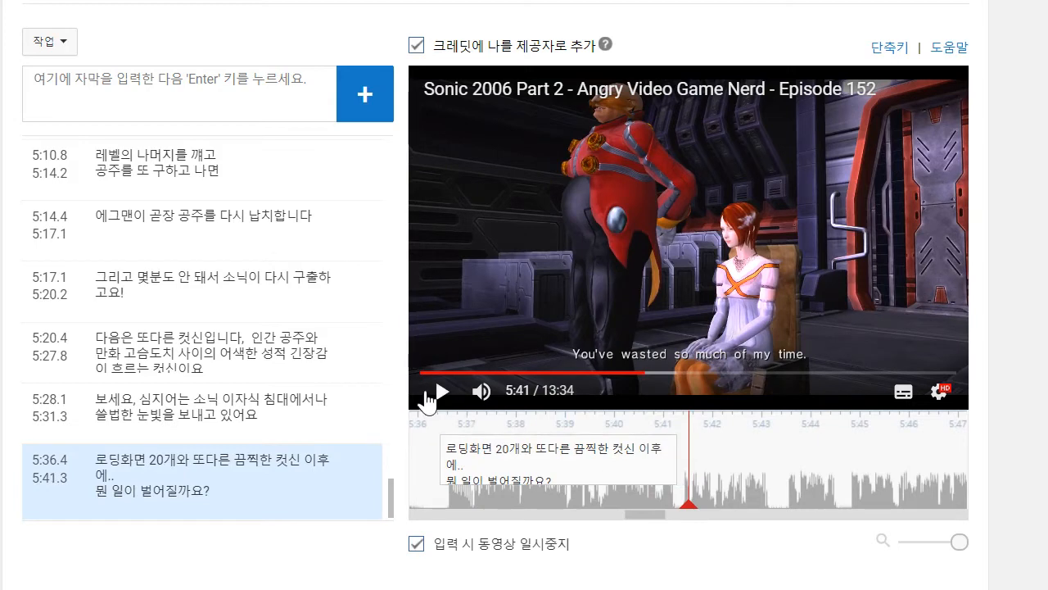
- Play on to about 5:43 and add the caption "공주가 납치됩니다!"
click(426, 396)
click(175, 93)
text(ㄱ)
text(주가 납치됩니다!)
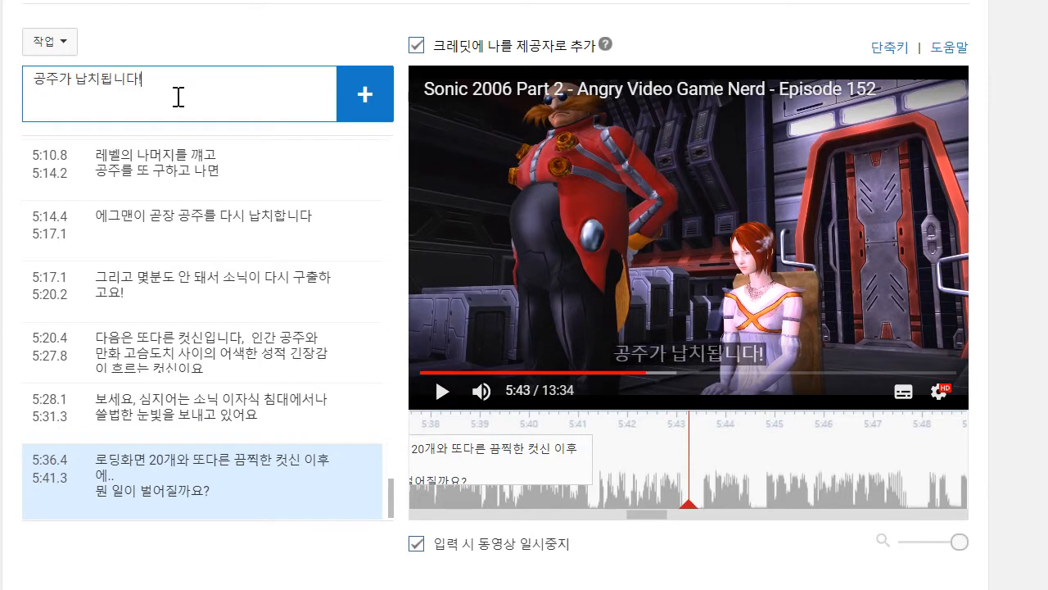
key(Return)
- Play on and add the caption "또요!" ending at 5:44.7, followed by a blank caption up to 5:46.6
click(851, 242)
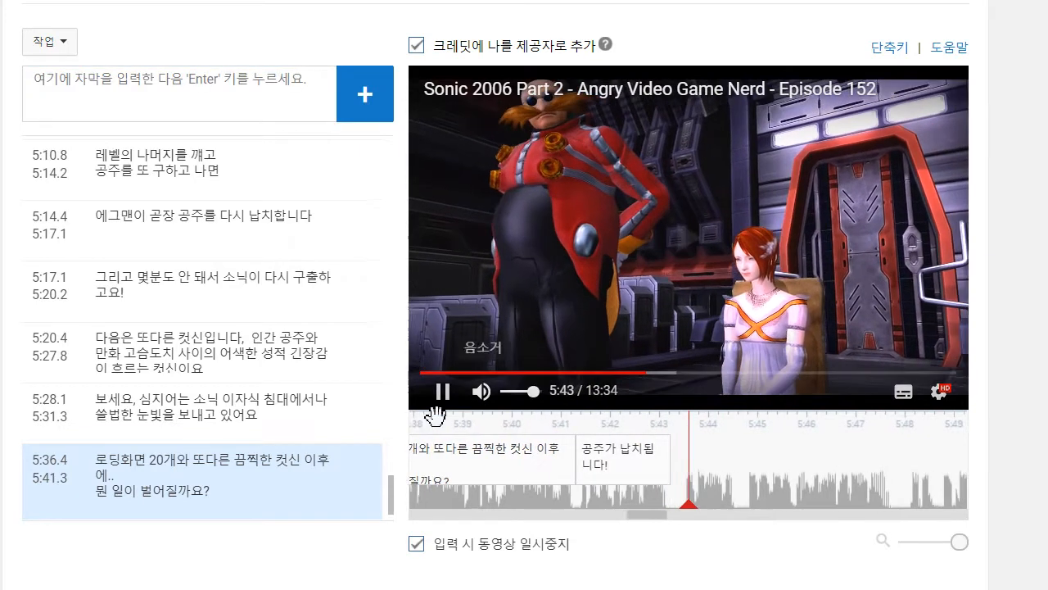
click(187, 96)
text(또)
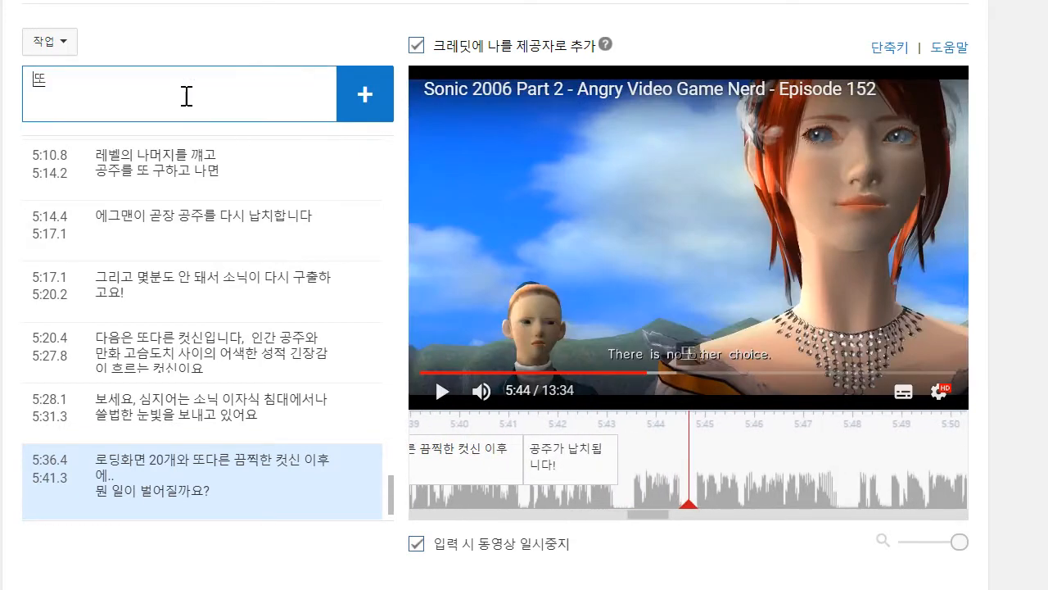
text(요!)
key(Return)
click(566, 480)
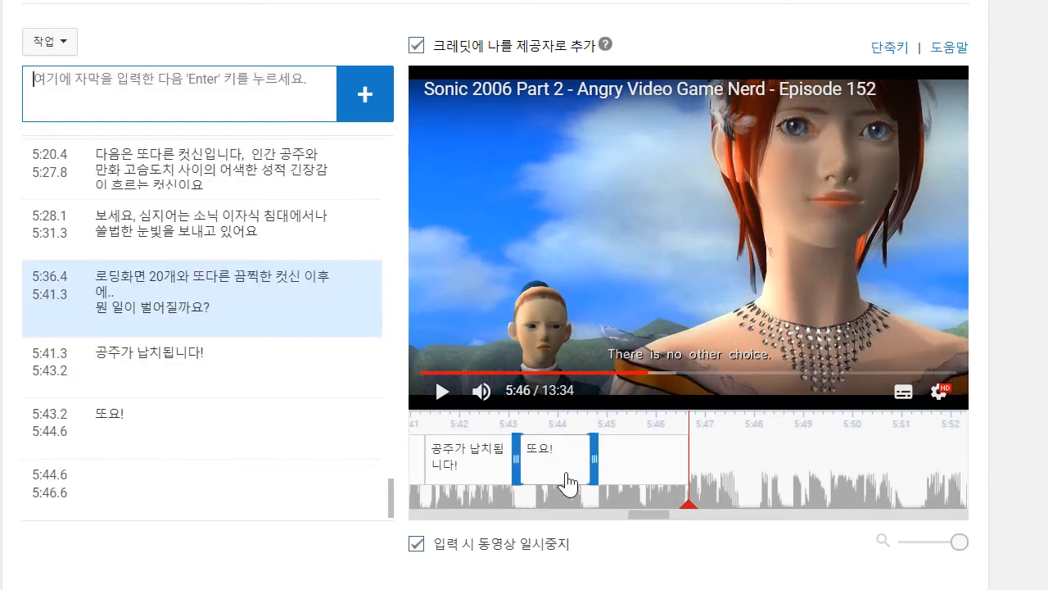
- Play on to about 5:47, extend the blank caption's end to 5:47.8 and fill it with "이번엔 아예 에그맨한테 자수했어요!"
click(442, 390)
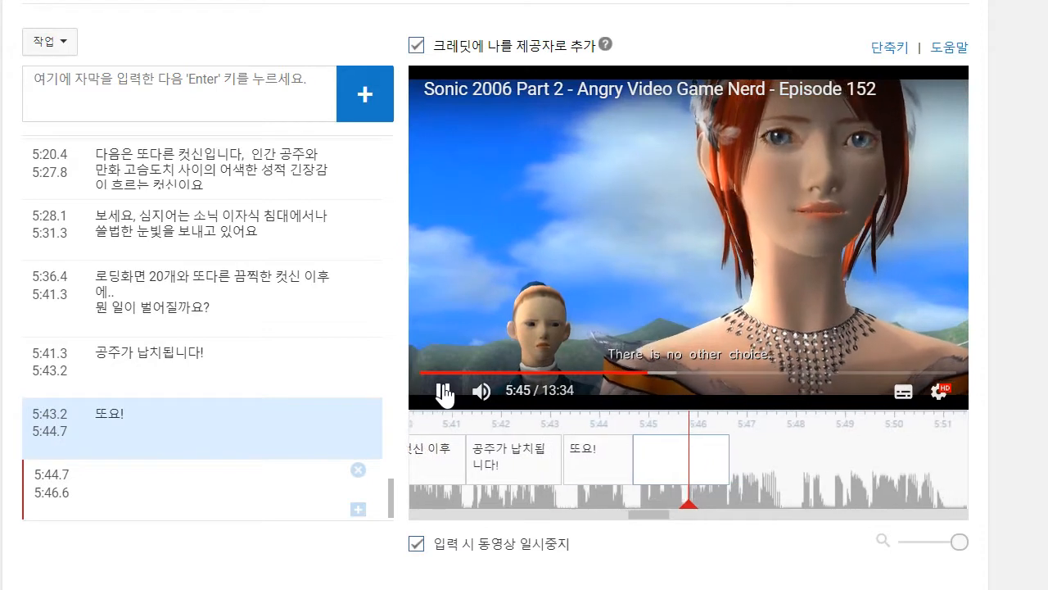
click(447, 393)
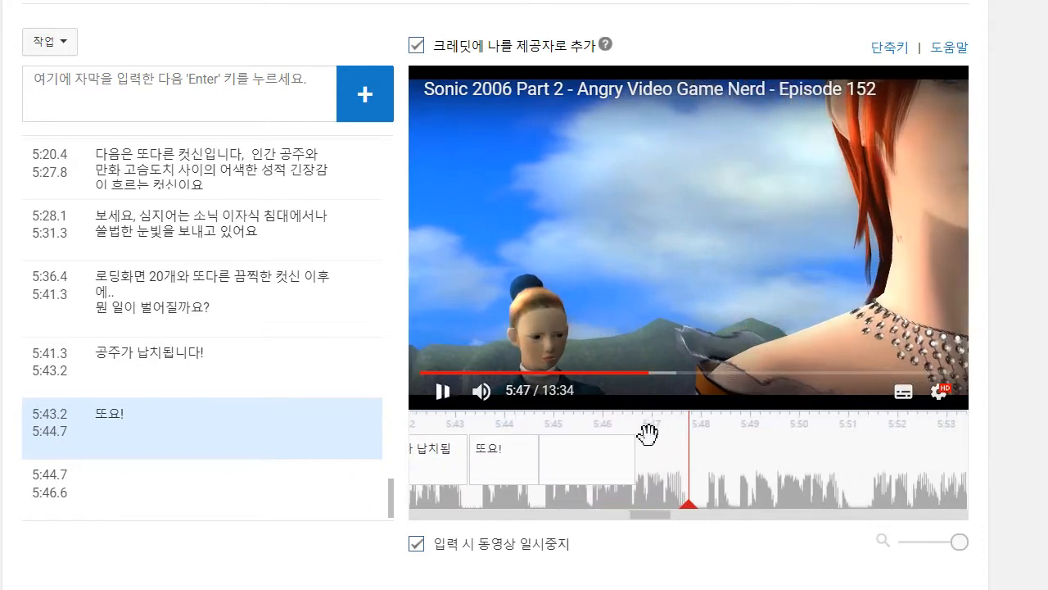
drag(635, 461, 693, 461)
click(112, 469)
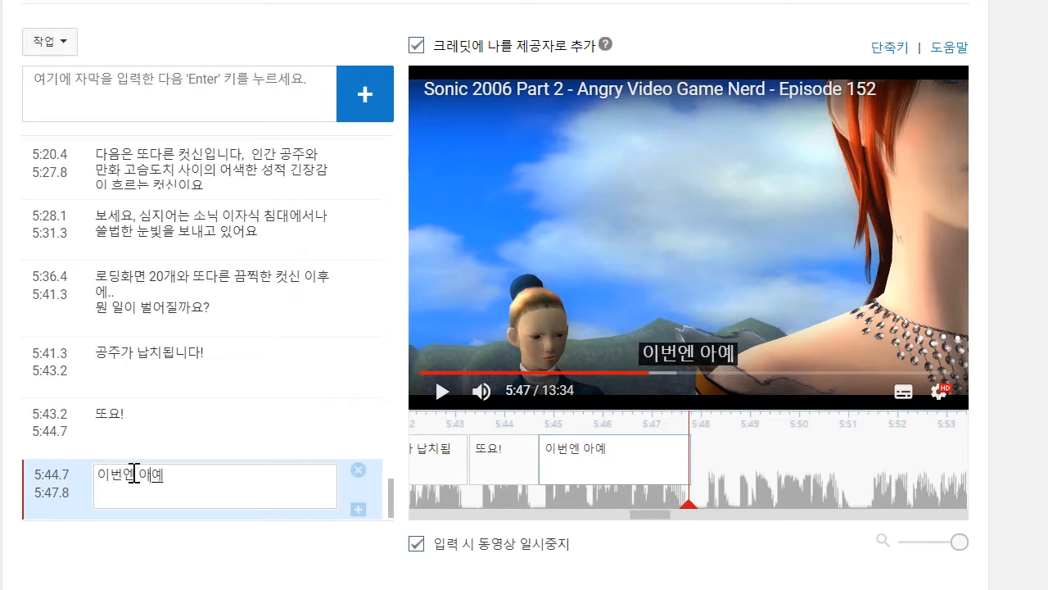
text(이번엔 아예 에그맨한테)
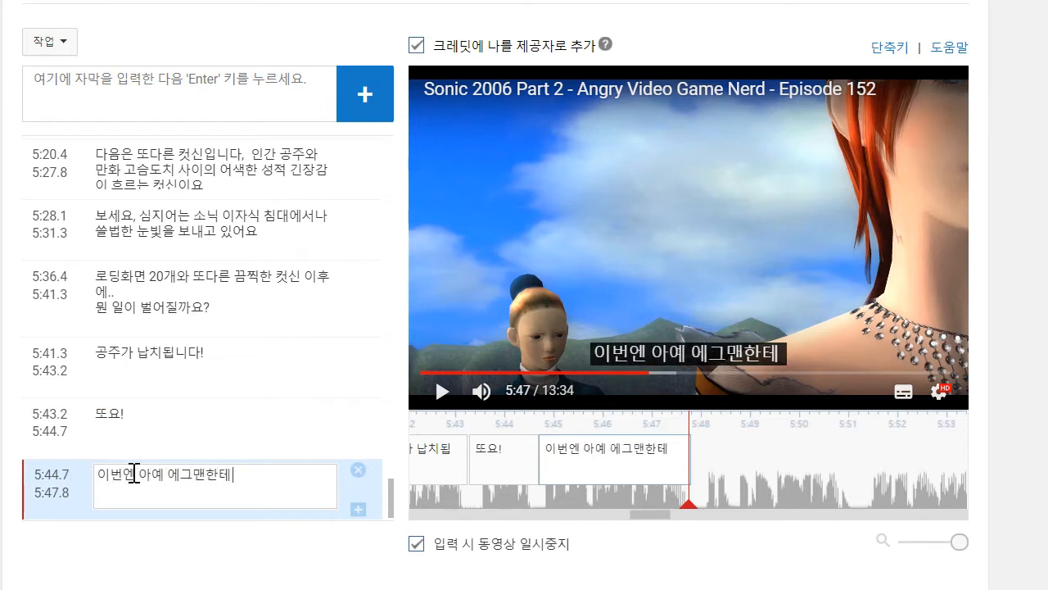
text( 자수했엉요!)
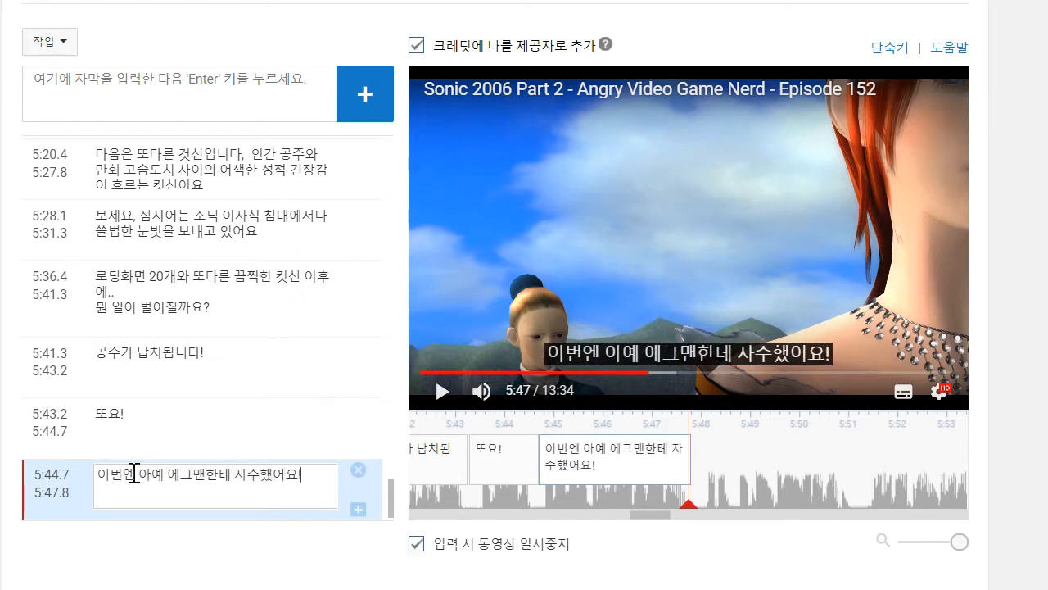
- Play on to about 5:50 and add the caption "여러분의 노고에 바치는 거대한 "좆까"군요" starting at 5:48.0
click(440, 394)
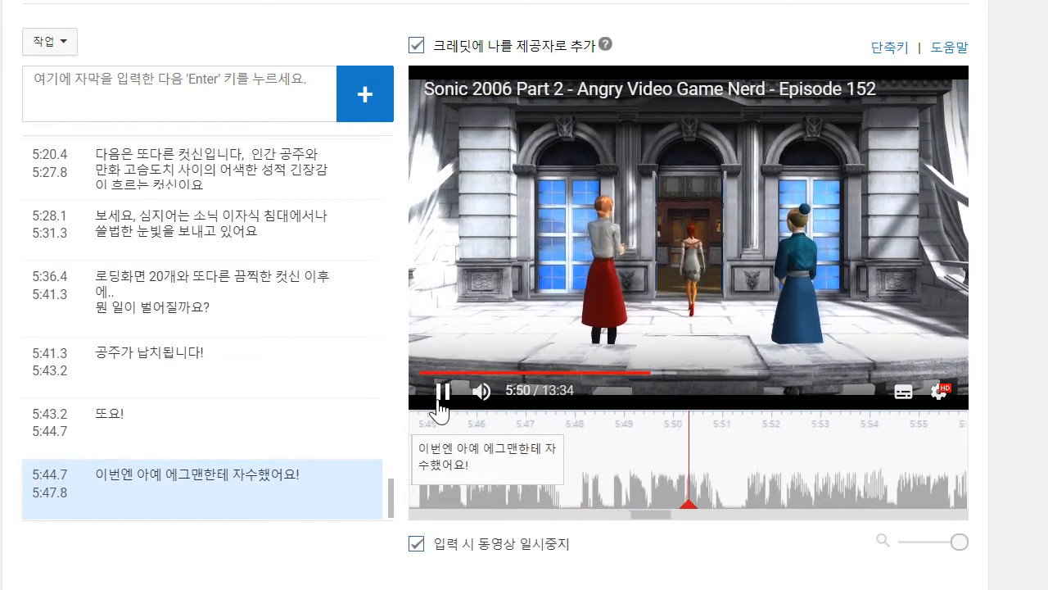
click(441, 392)
click(203, 120)
text(여러분의 노고에 바치는 거대한 "좆까"군요)
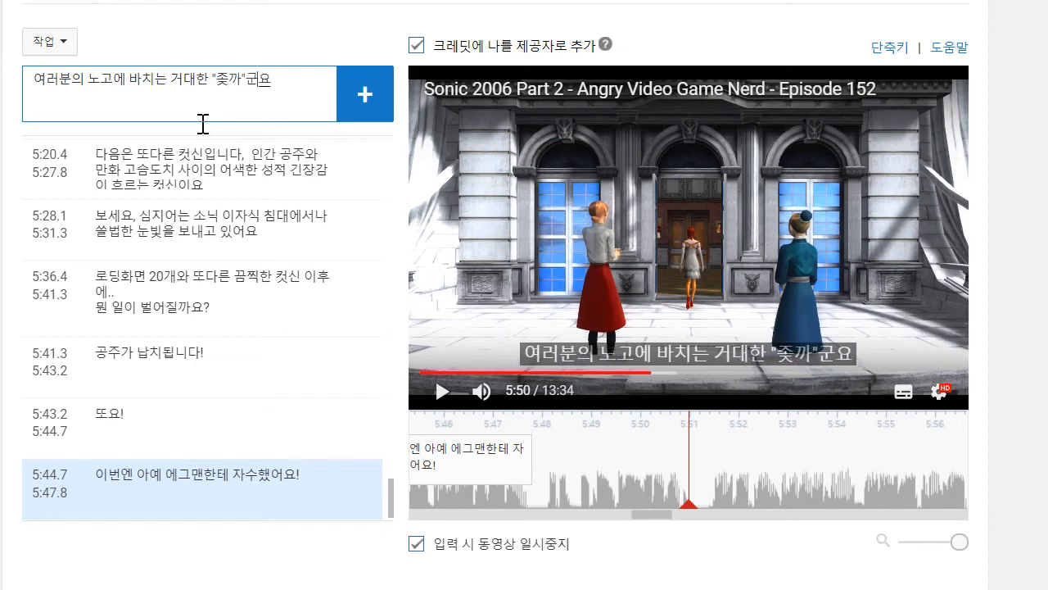
key(Return)
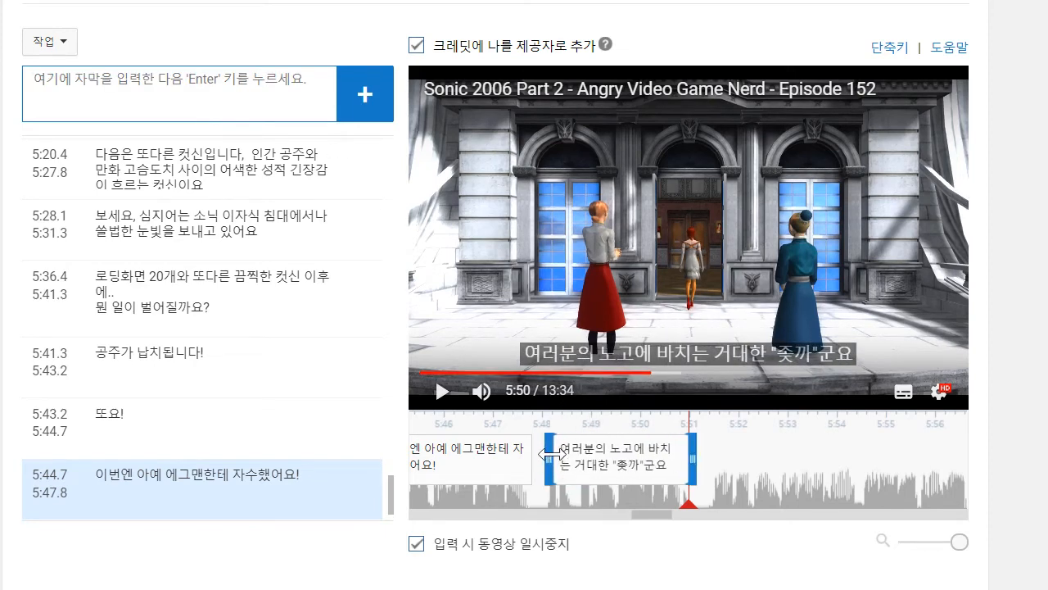
click(440, 391)
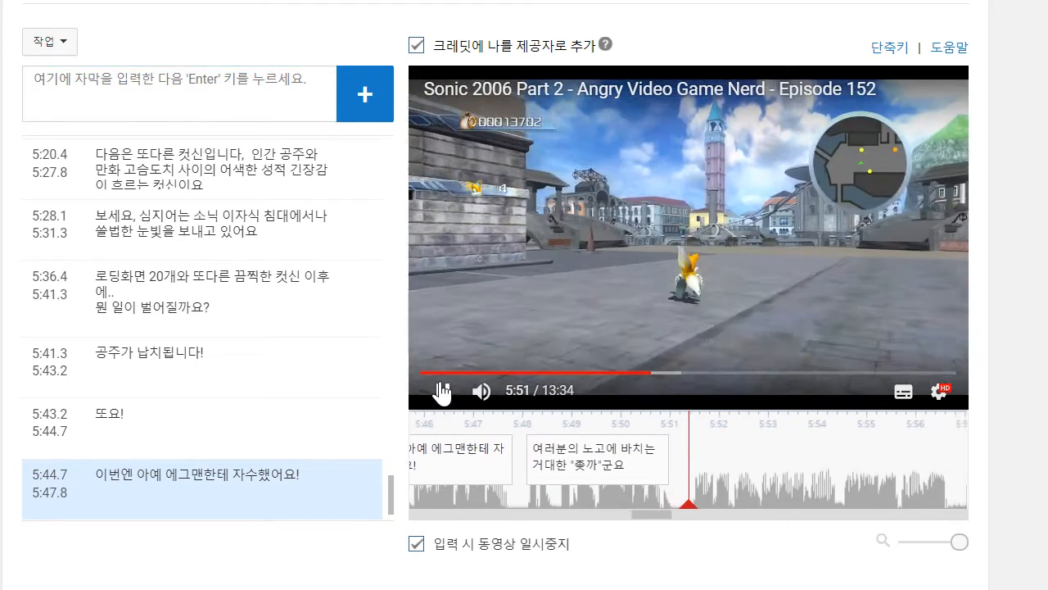
click(443, 373)
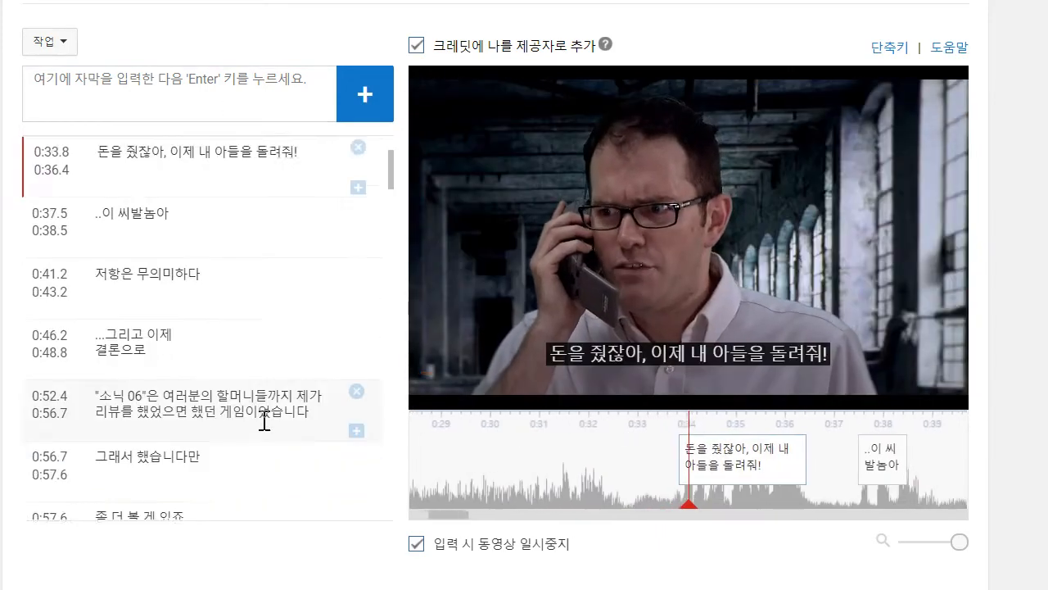
scroll(265, 421, down, 2)
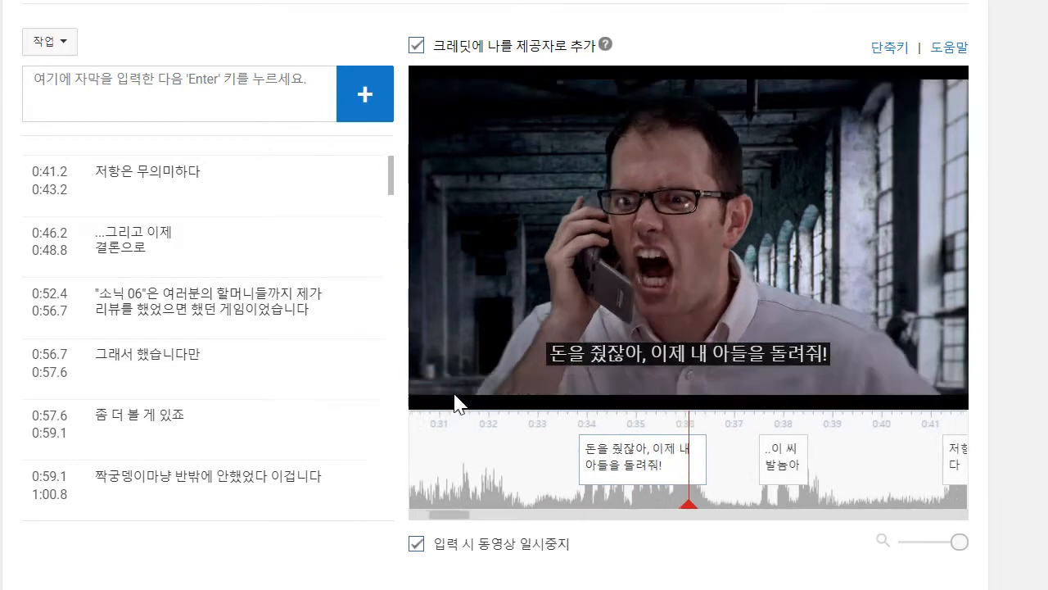
drag(391, 193, 387, 526)
click(373, 487)
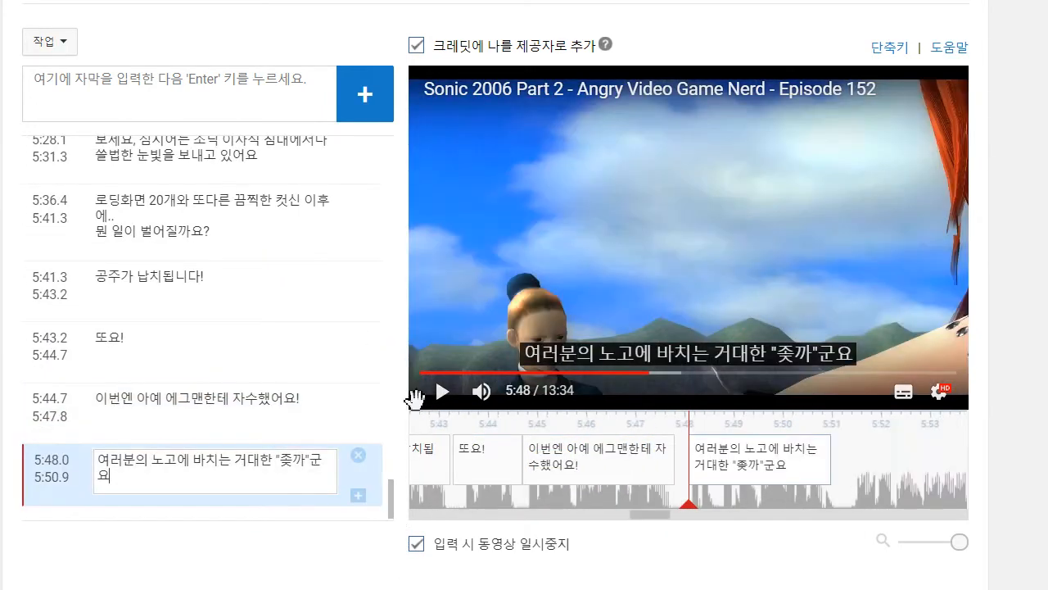
- Play on to about 5:54, add the two-line caption "이제는 왠 이유에서인지 테일즈로 플레이하게 되는데" / "짜증나죠" and move its start to about 5:51.3
click(434, 393)
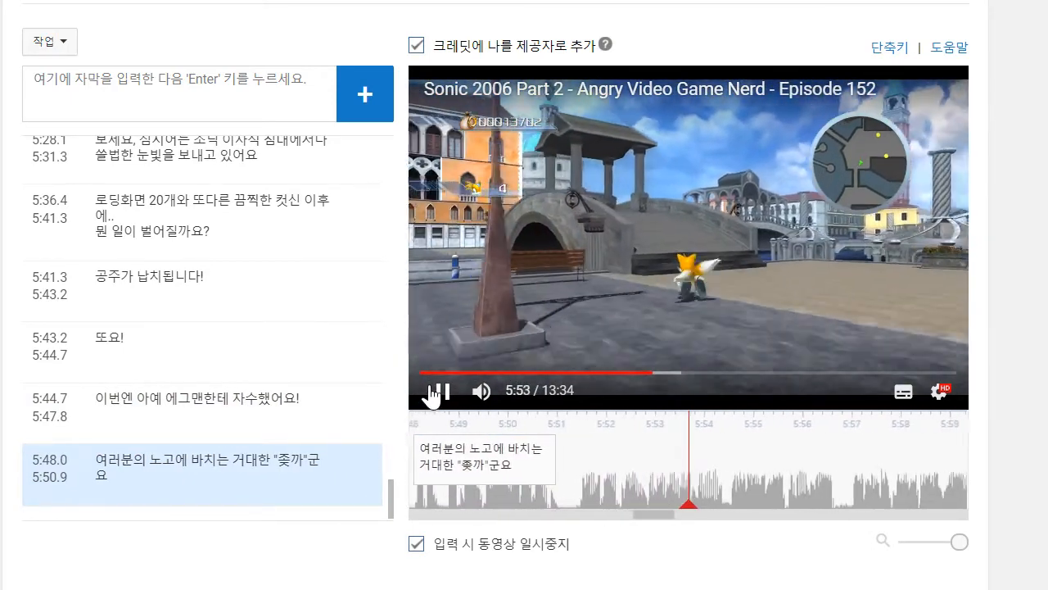
click(435, 394)
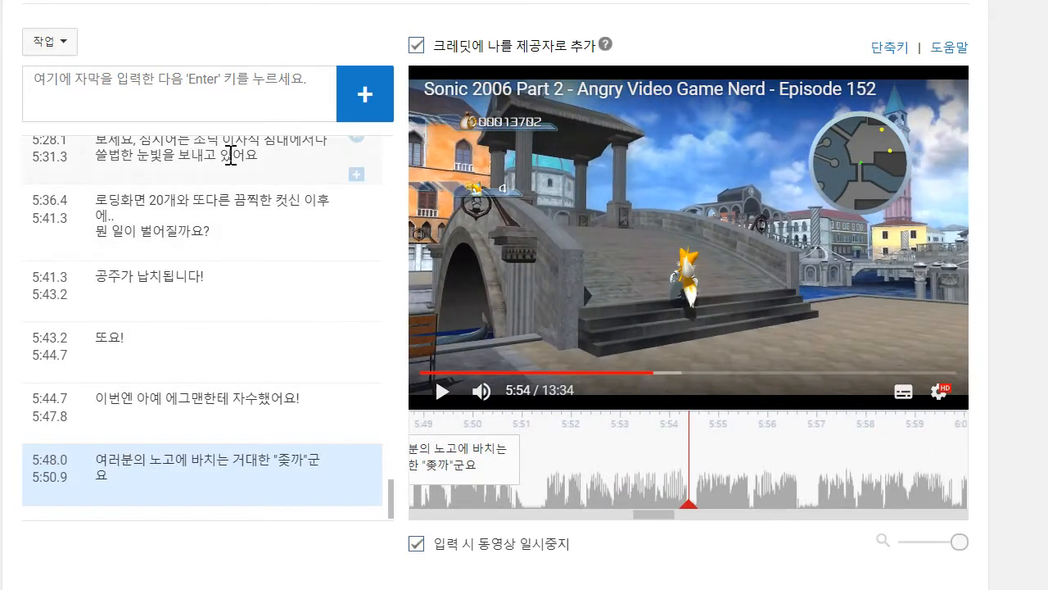
text(이)
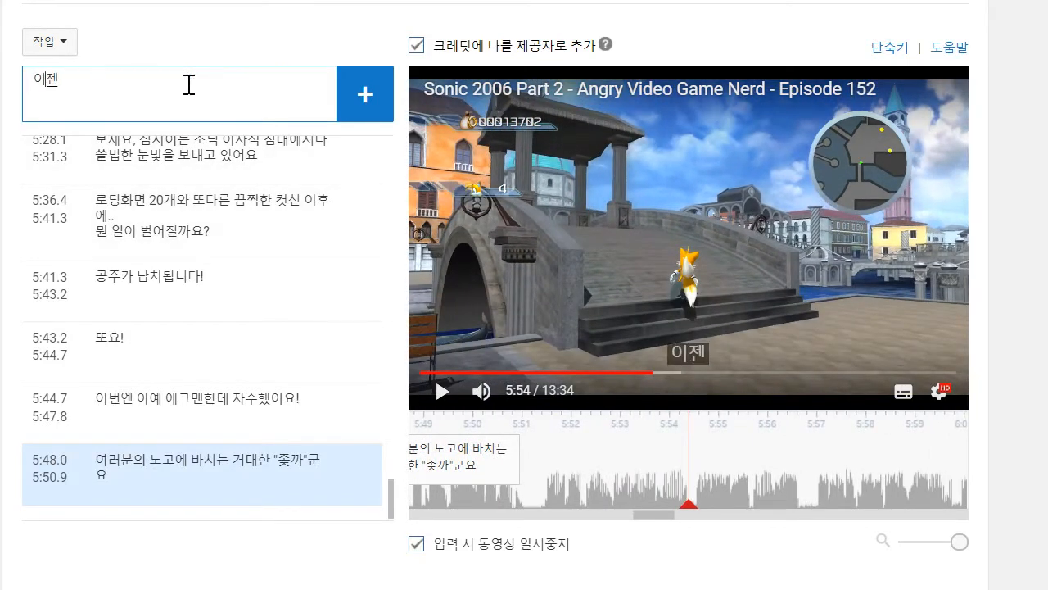
text(제는 왠 우)
key(BackSpace)
text(이유에서인)
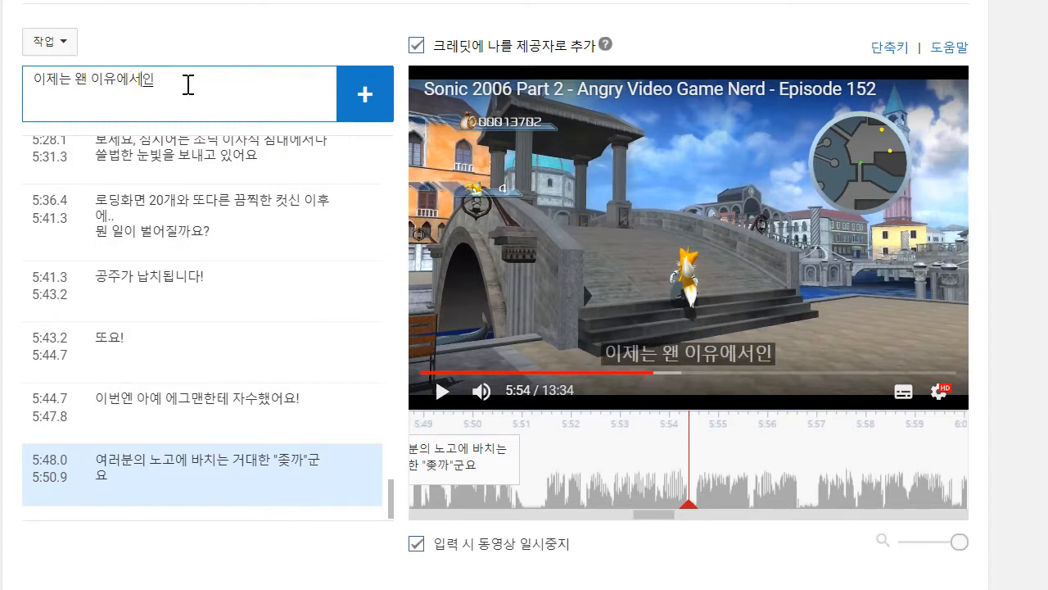
text(지)
text( 테일즈로 플)
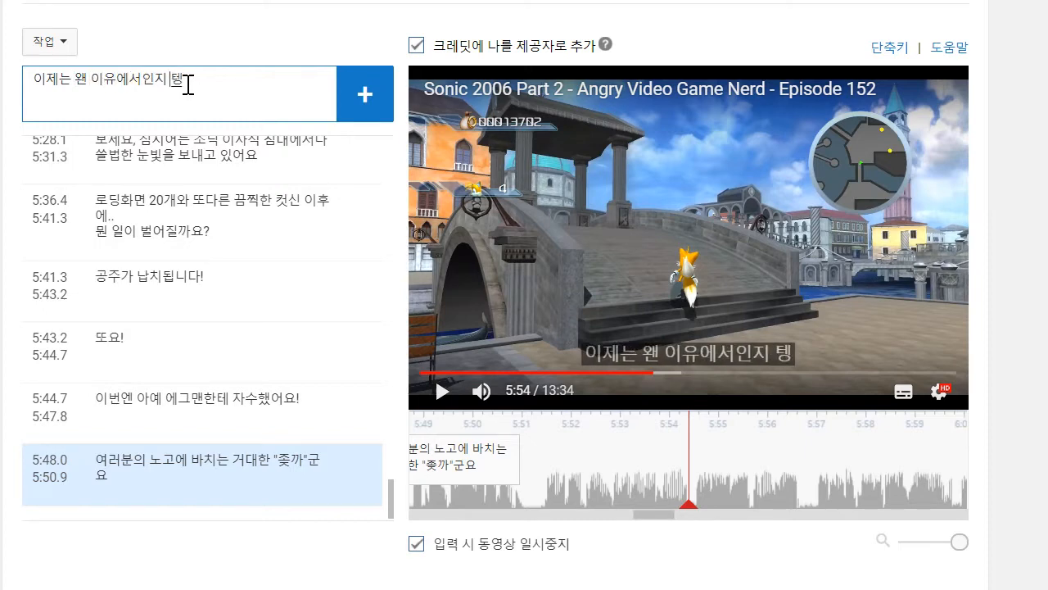
text(레이)
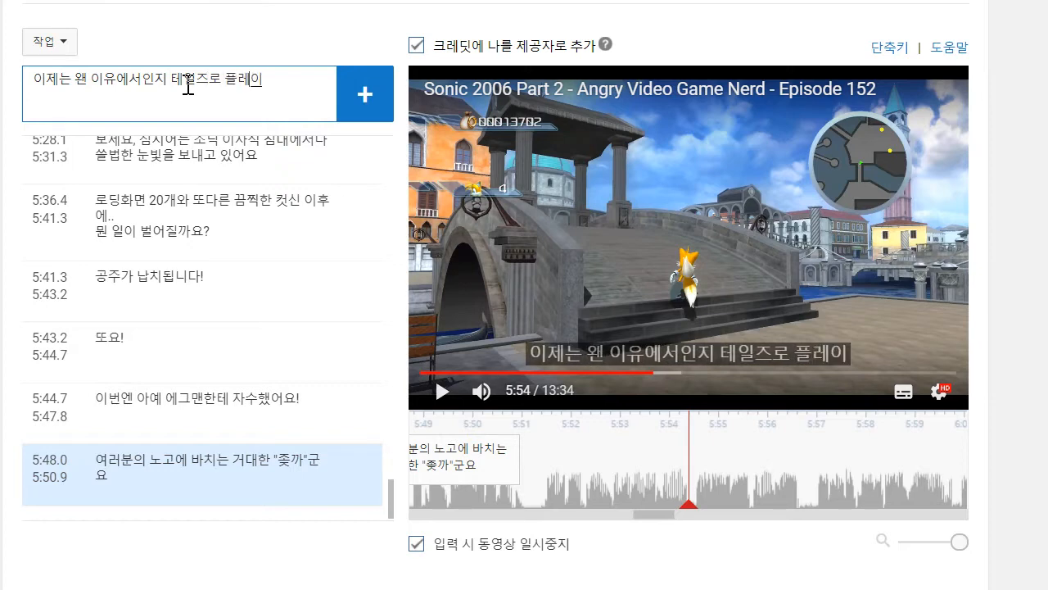
text(하게 되는데)
key(shift+Return)
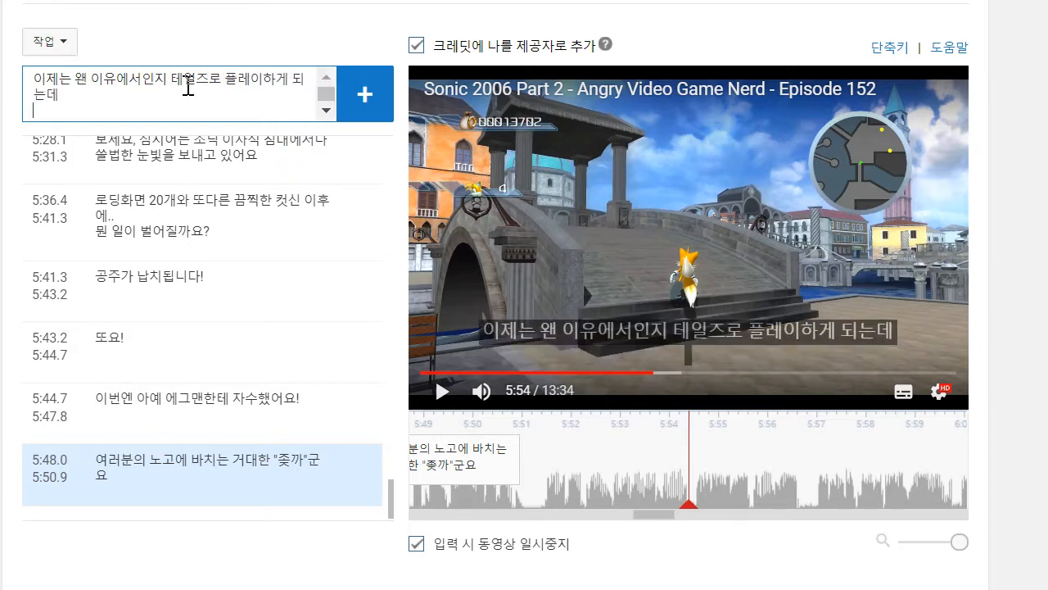
key(Return)
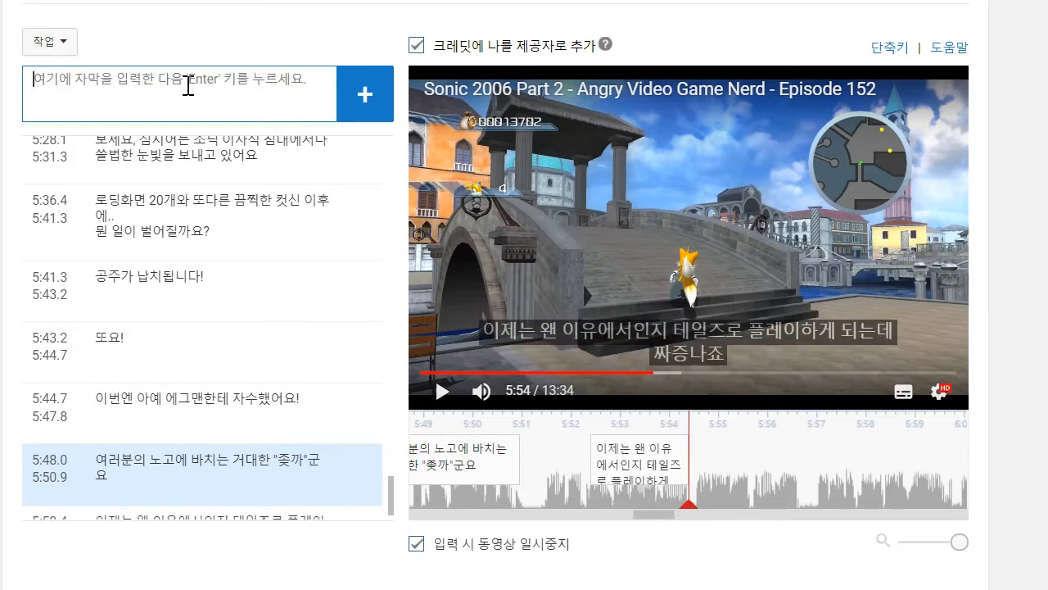
drag(592, 450, 516, 449)
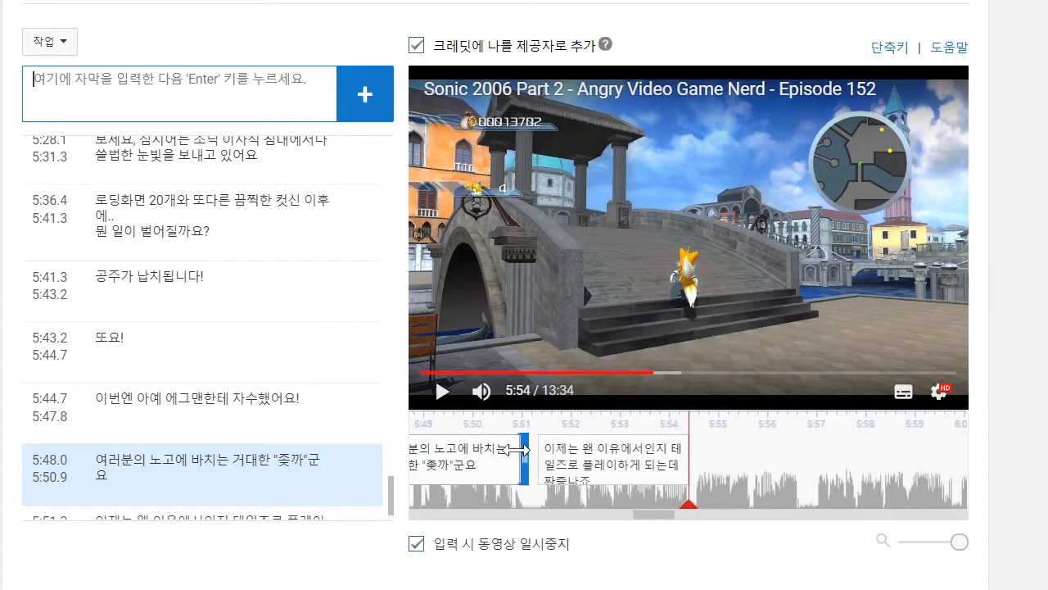
- Respell "왠" as "웬" in the caption starting at 5:51.3 and play it back to about 5:52
scroll(197, 455, down, 1)
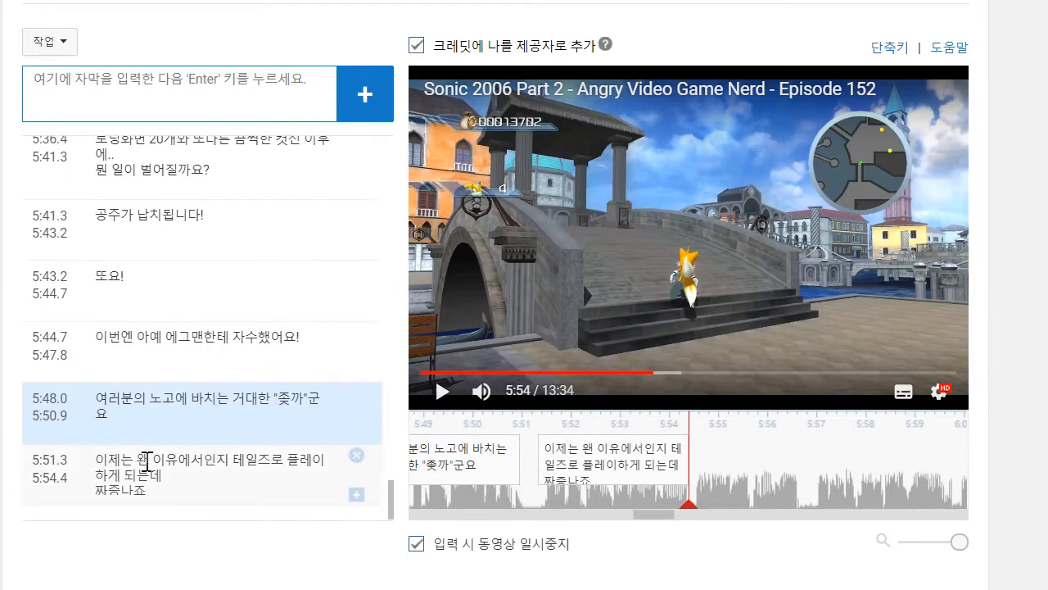
click(148, 461)
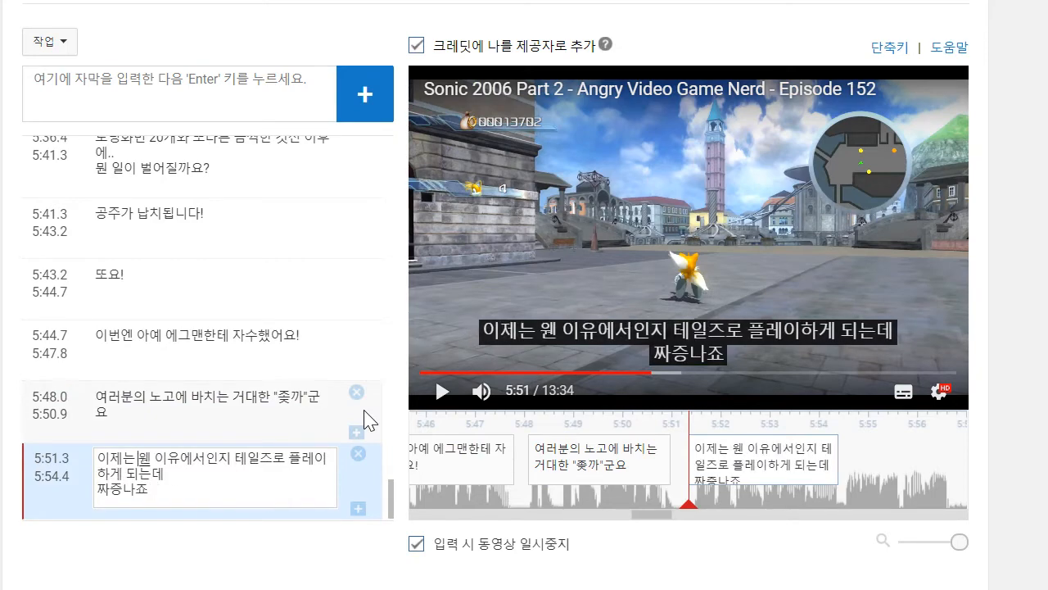
click(539, 327)
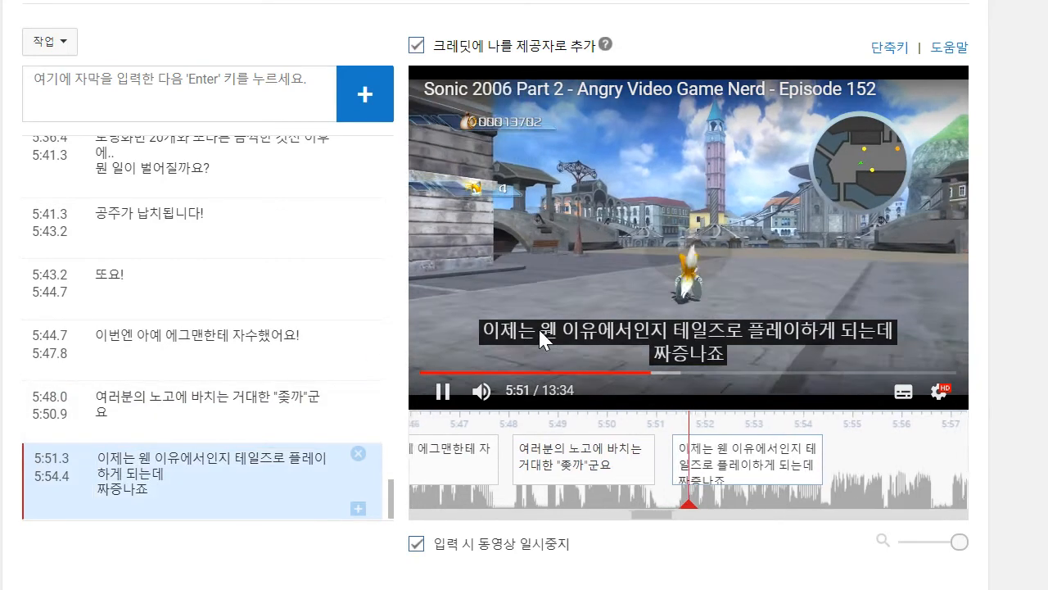
click(538, 326)
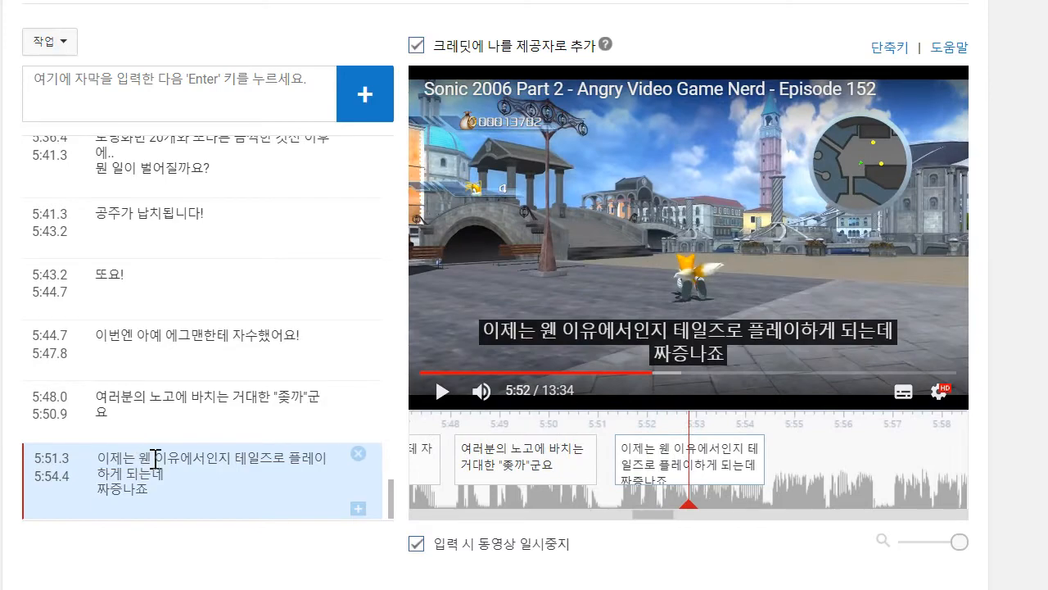
- Change the word "웬" back to "왠" in the caption starting at 5:51.3
click(159, 466)
key(BackSpace)
key(BackSpace)
text(오)
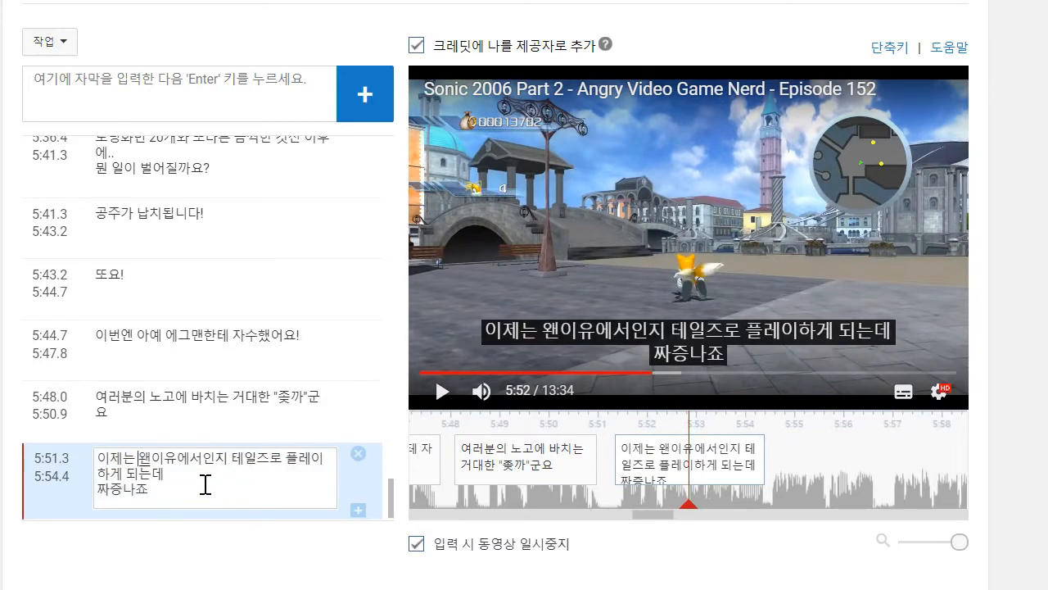
- Play on to about 5:56, add the caption "이자식은 나무늘보가 싸는 똥보다도 느린 데다가" and move its start to about 5:54.5
click(583, 217)
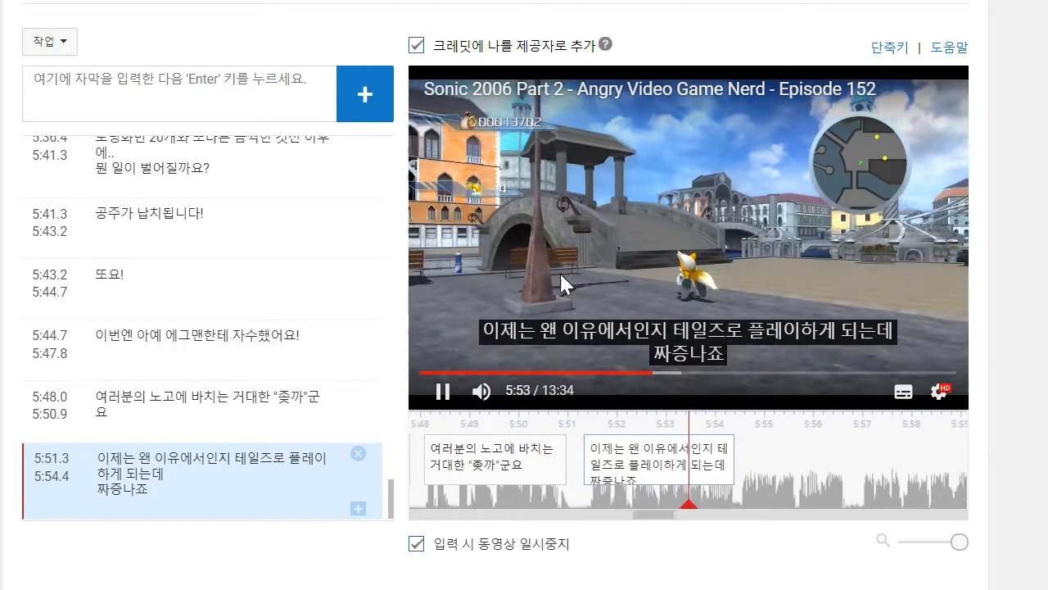
click(453, 395)
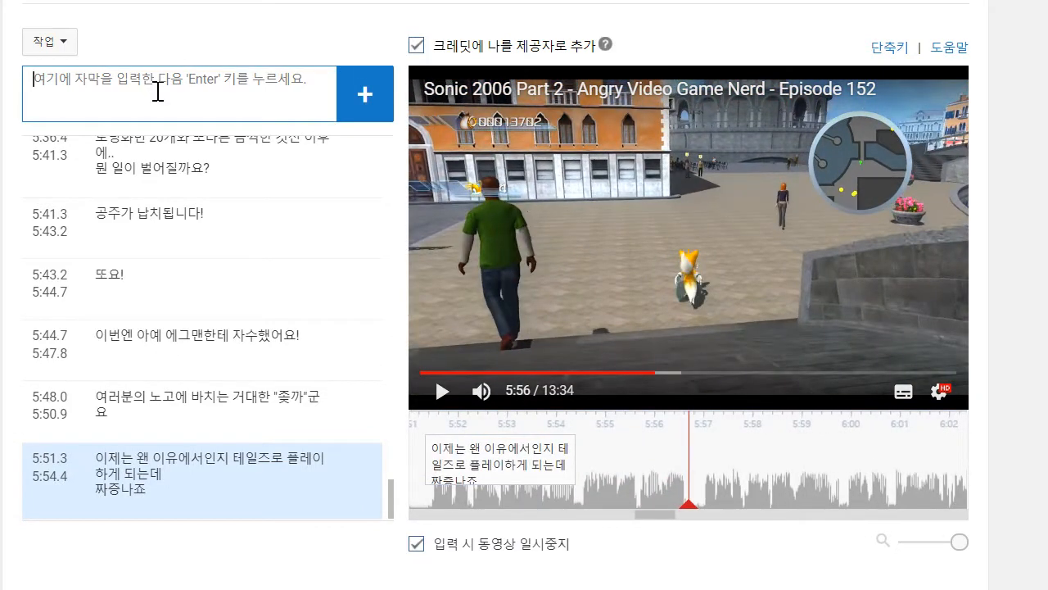
text(잇)
text(자식은 나뭅)
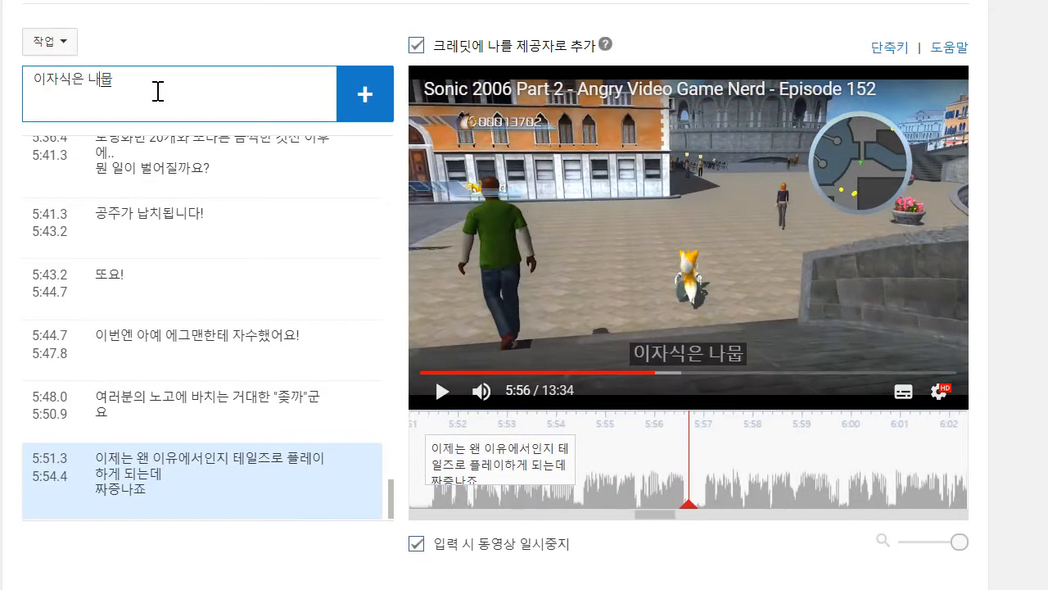
key(BackSpace)
text(무늘보가 싸는)
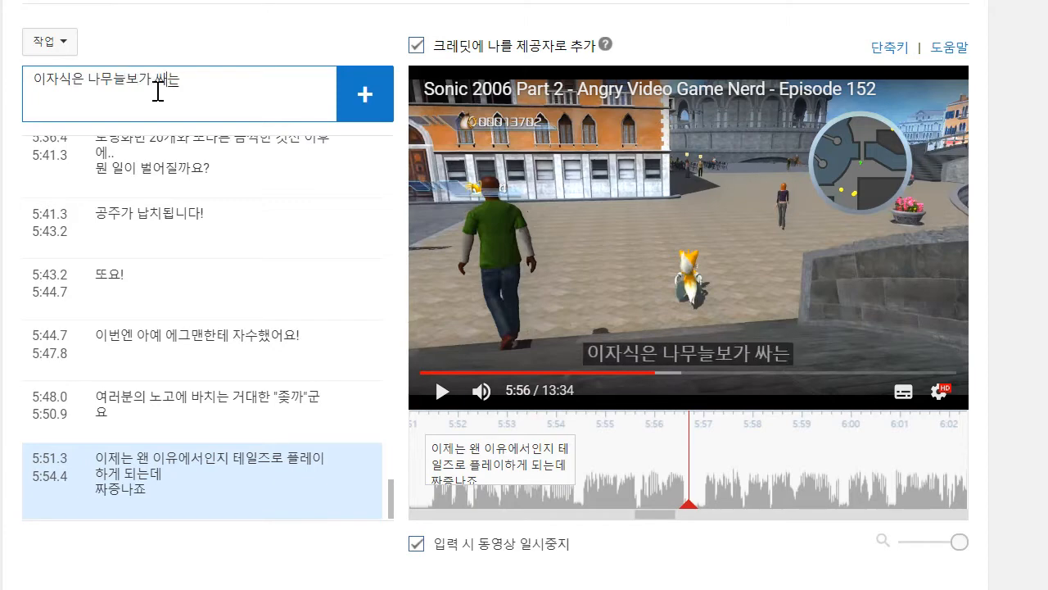
text( 똥보다도)
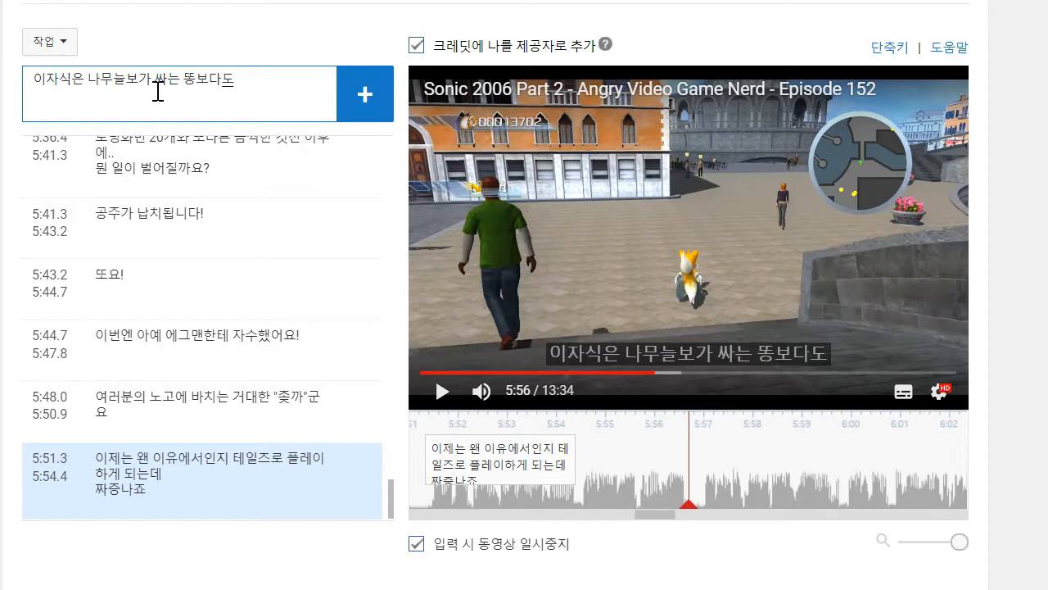
text( 느린 데다가)
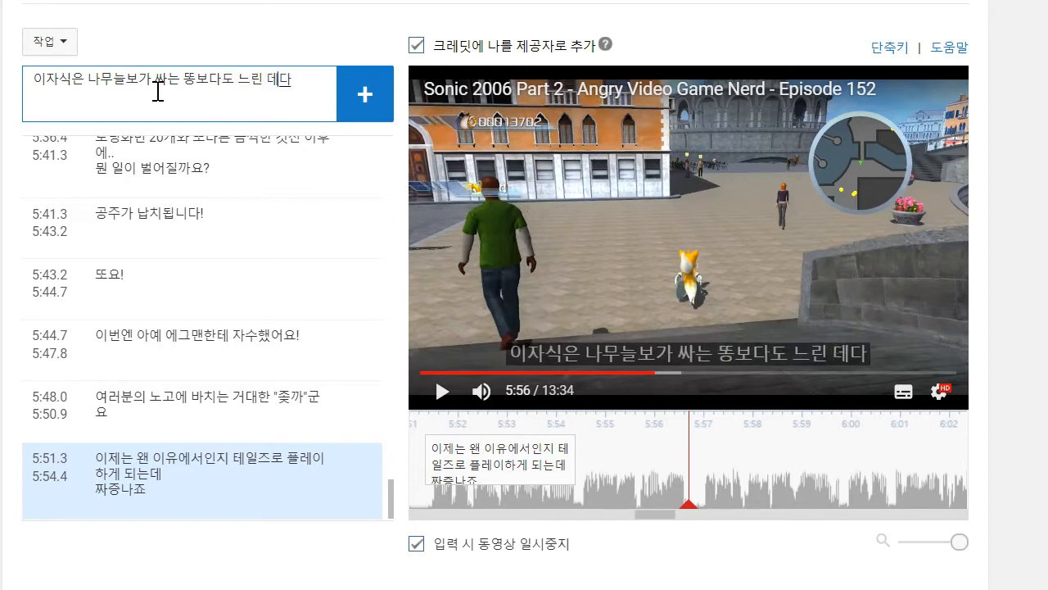
key(Return)
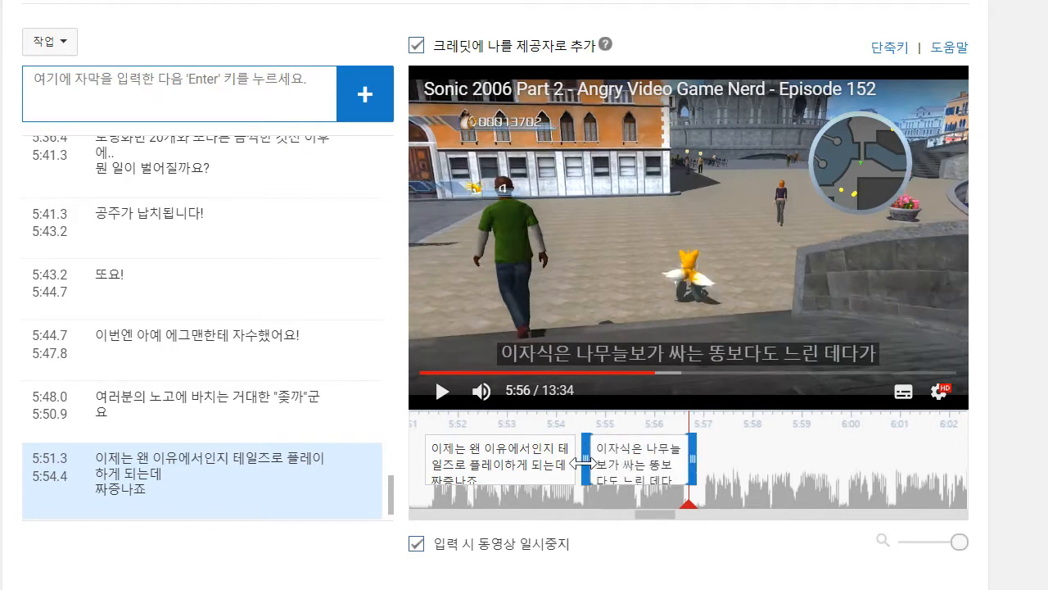
- Play on to about 5:59, add the caption "이녀석의 꼬리가 돌아가는 소리는 미칠 지경이라고요!" and move its start to about 5:57.0
click(442, 391)
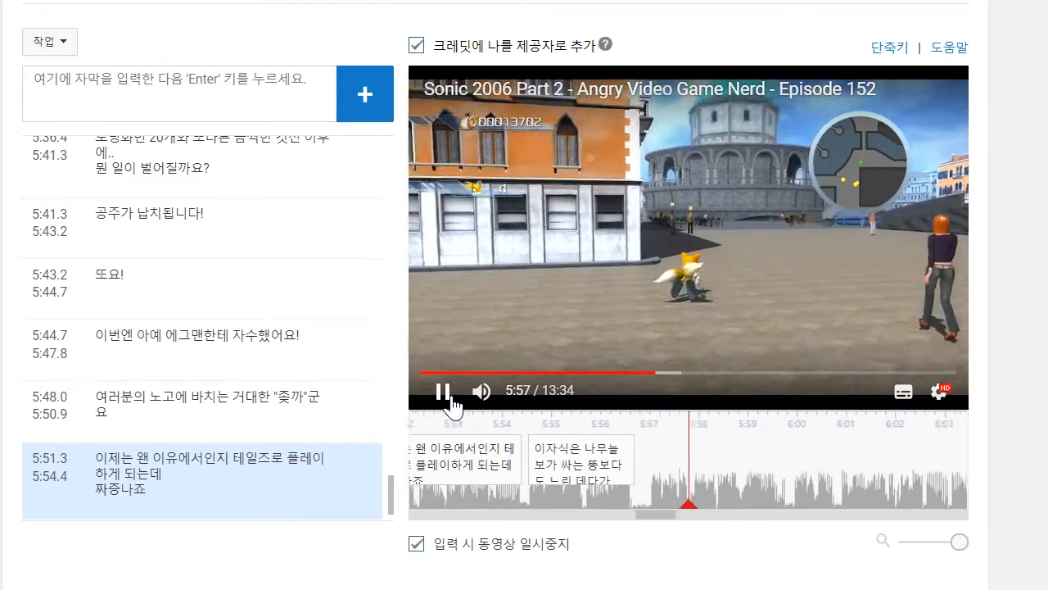
click(187, 74)
text(ㅇ)
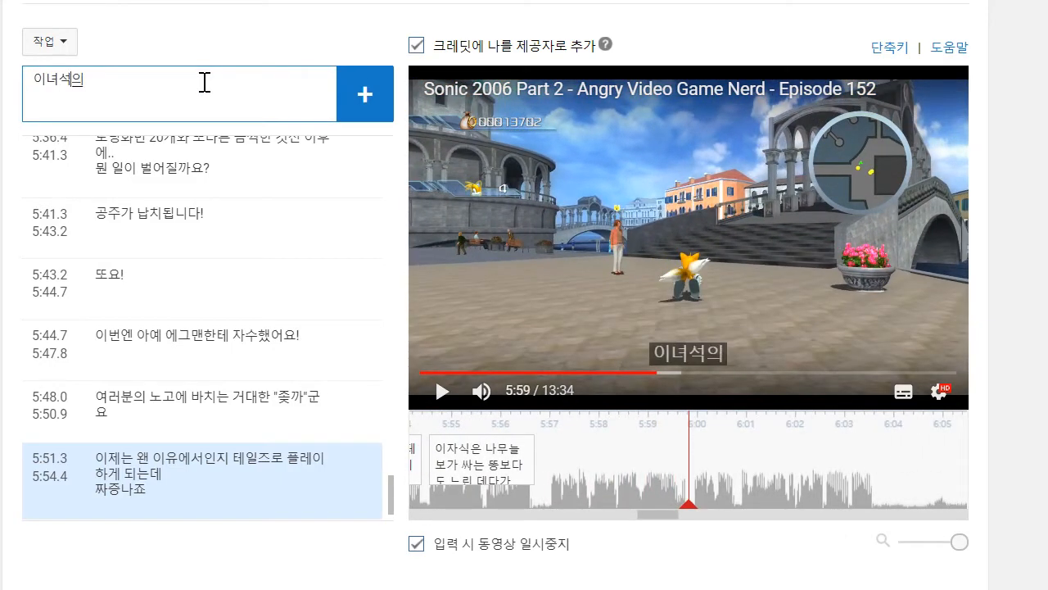
text(녀석의 꼬리가 돌아가는 ㅅ)
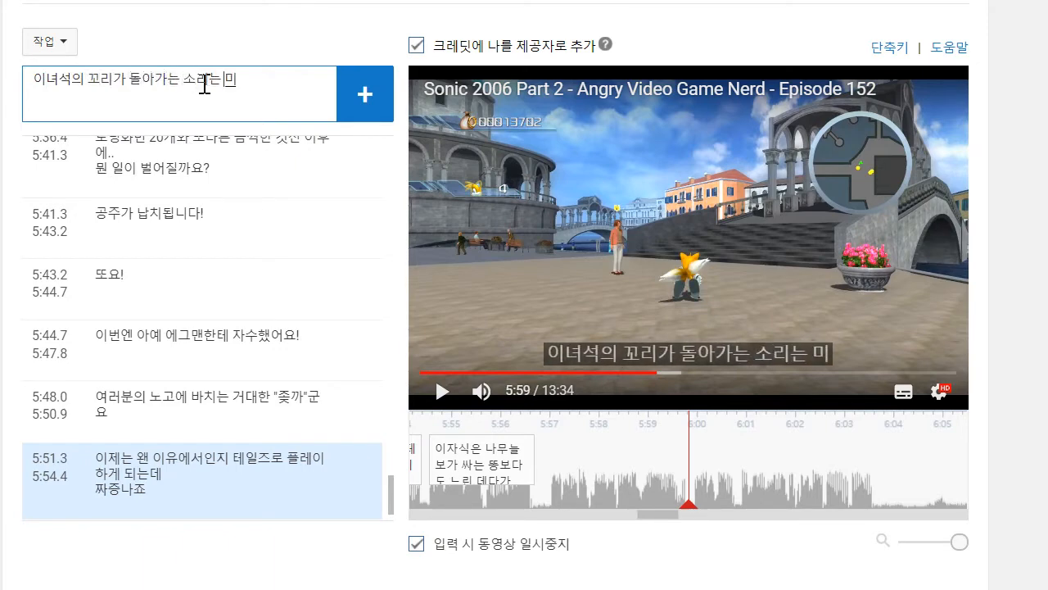
text(ㅗ리는 미칠 ㄴ)
key(BackSpace)
text(ㅣ)
key(BackSpace)
key(BackSpace)
text(ㅊㅣㄹ 지경이라고요!)
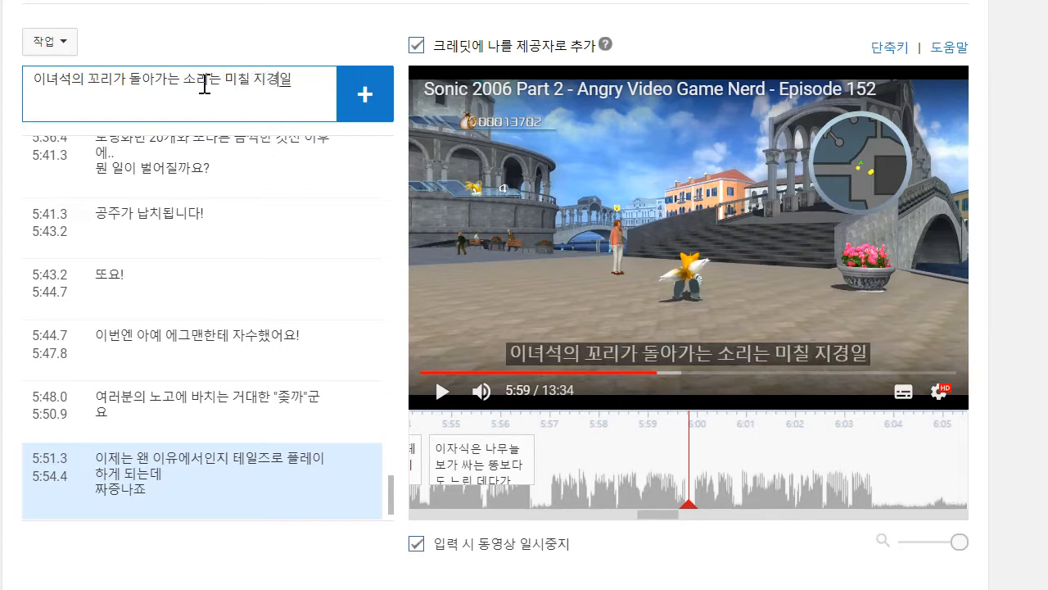
key(Return)
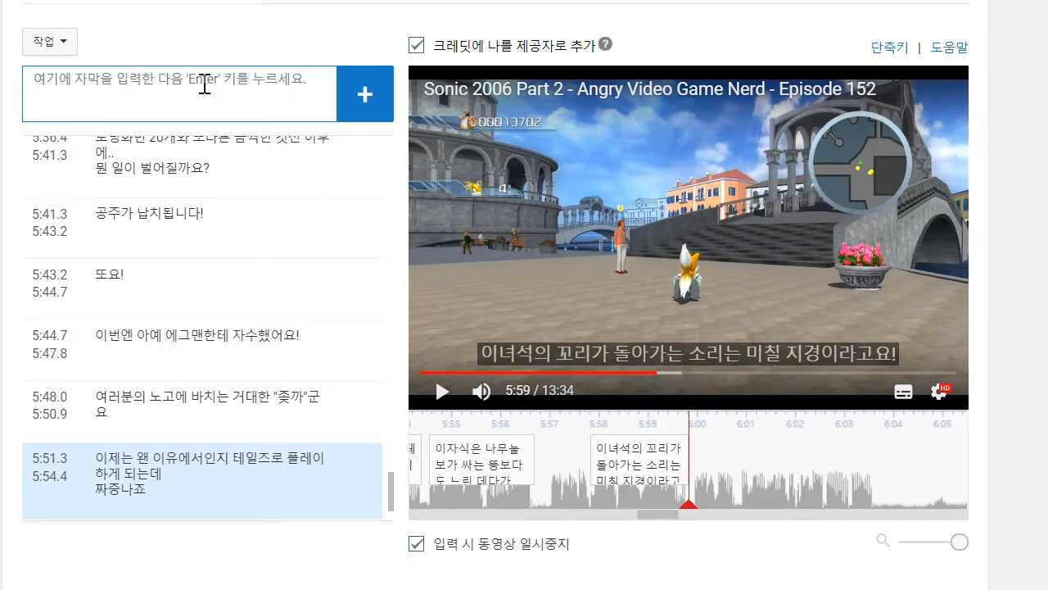
drag(586, 470, 547, 468)
- Play on to about 6:03, add the caption "진짜로! 이 소리 한 30분만 반복해서 들어 보세요!" and move its start to about 5:59.9
click(443, 391)
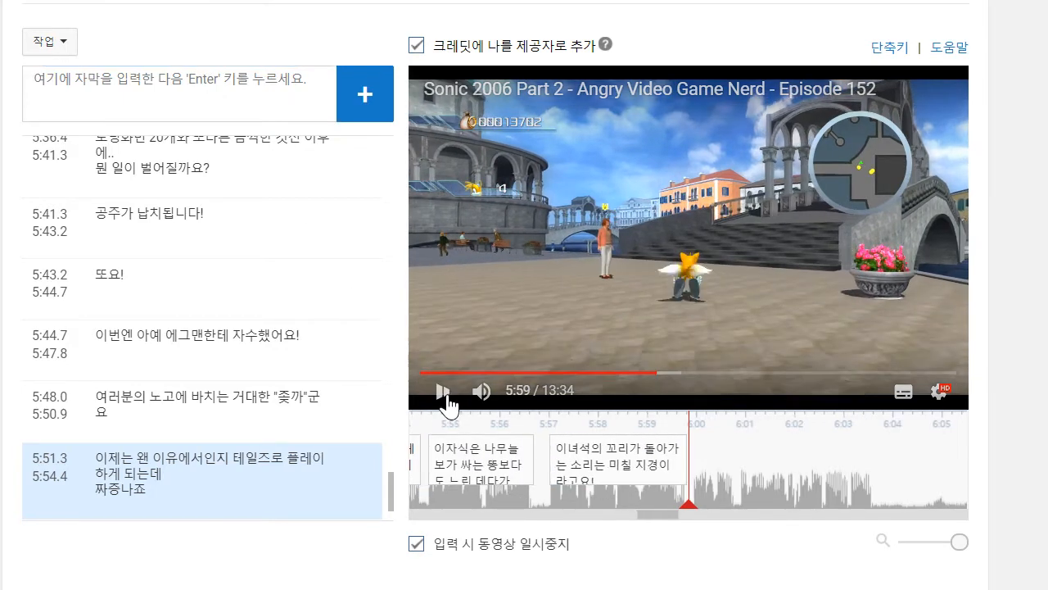
mouse_move(435, 398)
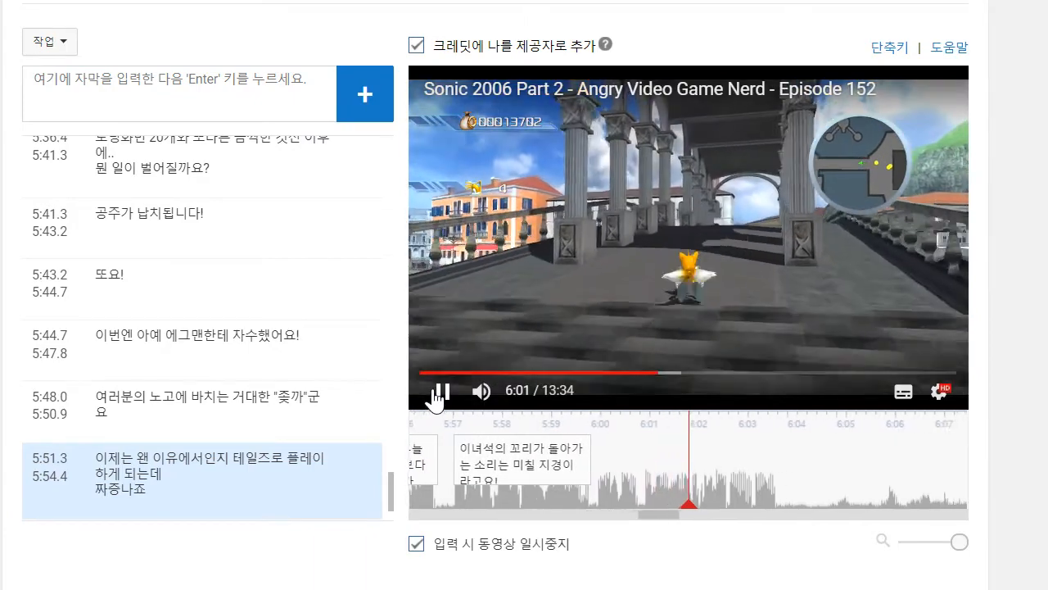
click(436, 394)
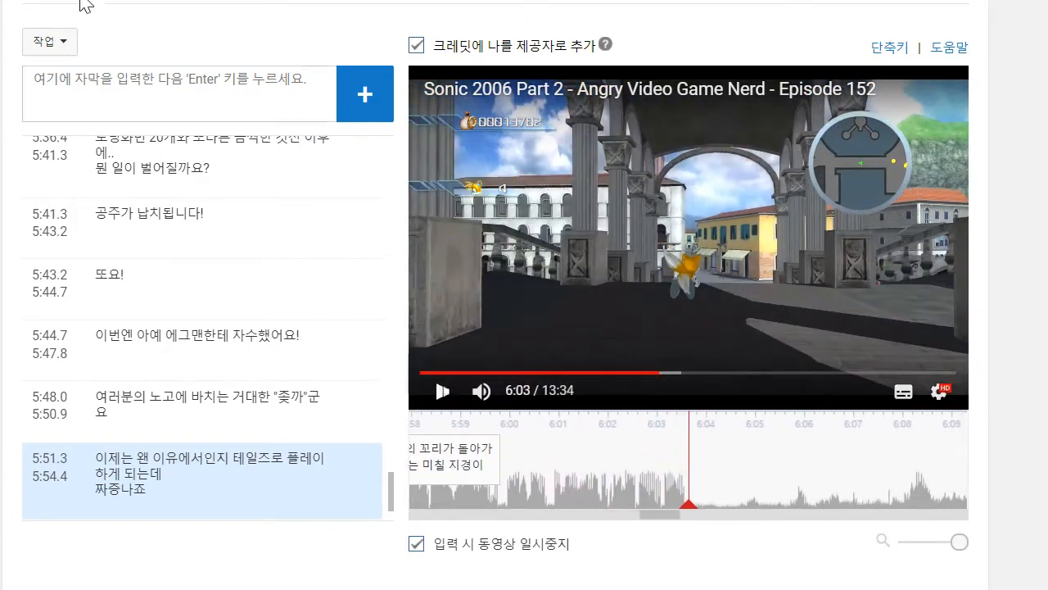
text(진짜로! 이 소리 한 30분만 반복해서 들어 보세요!)
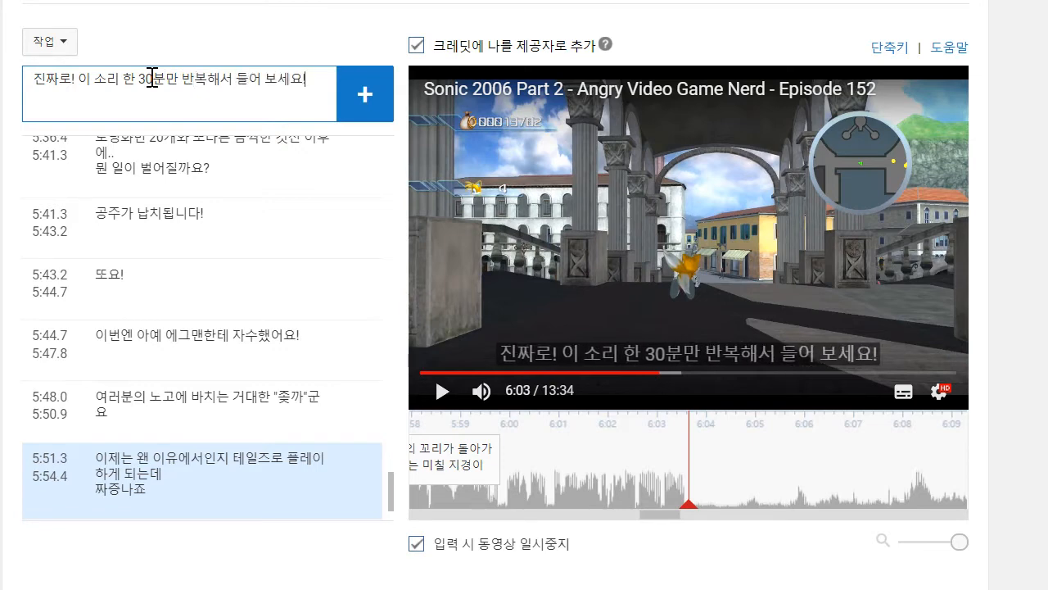
key(Return)
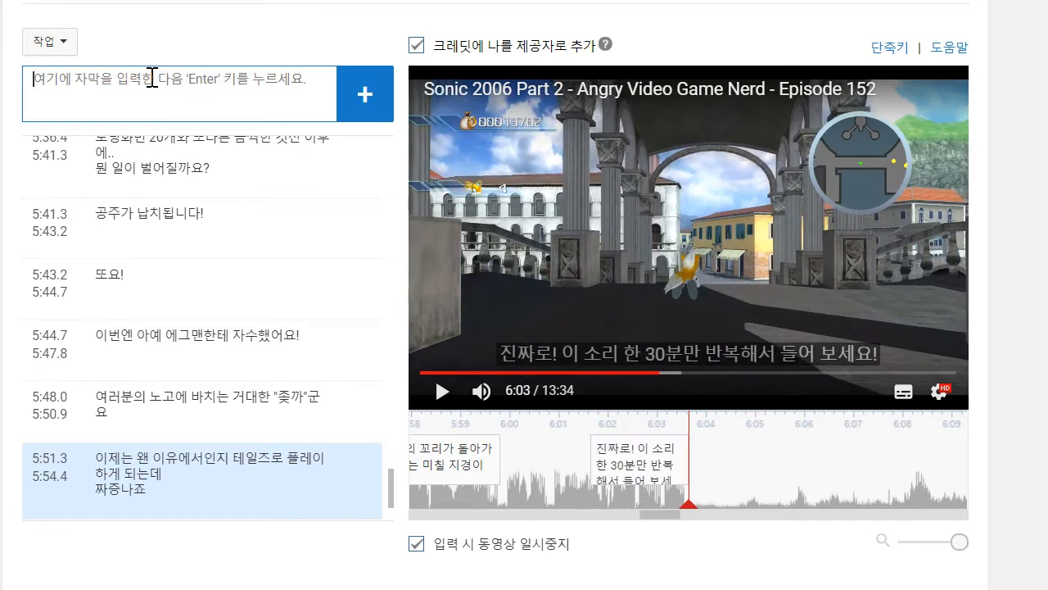
click(578, 451)
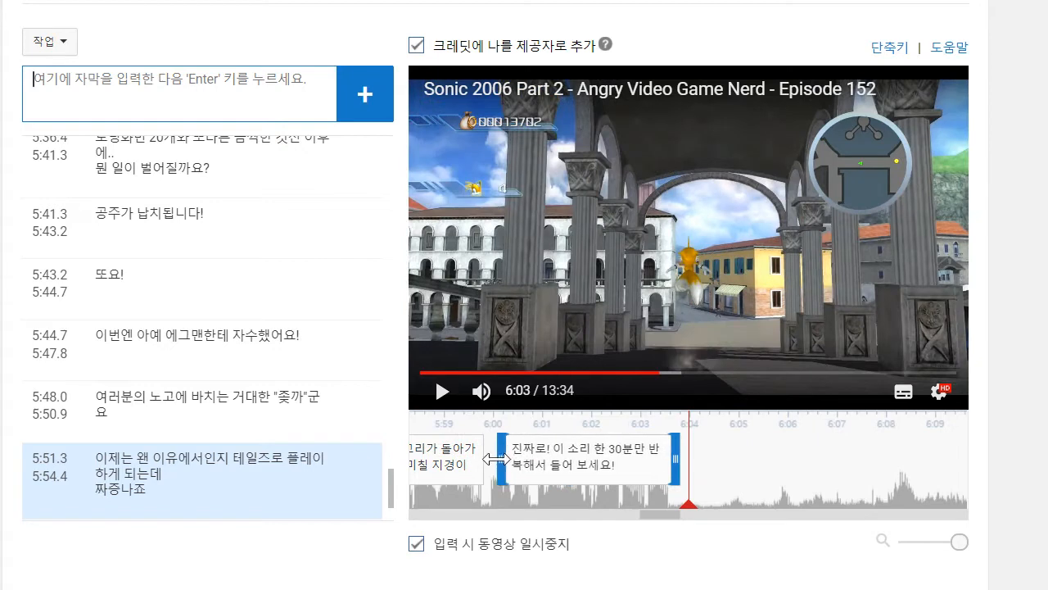
click(436, 400)
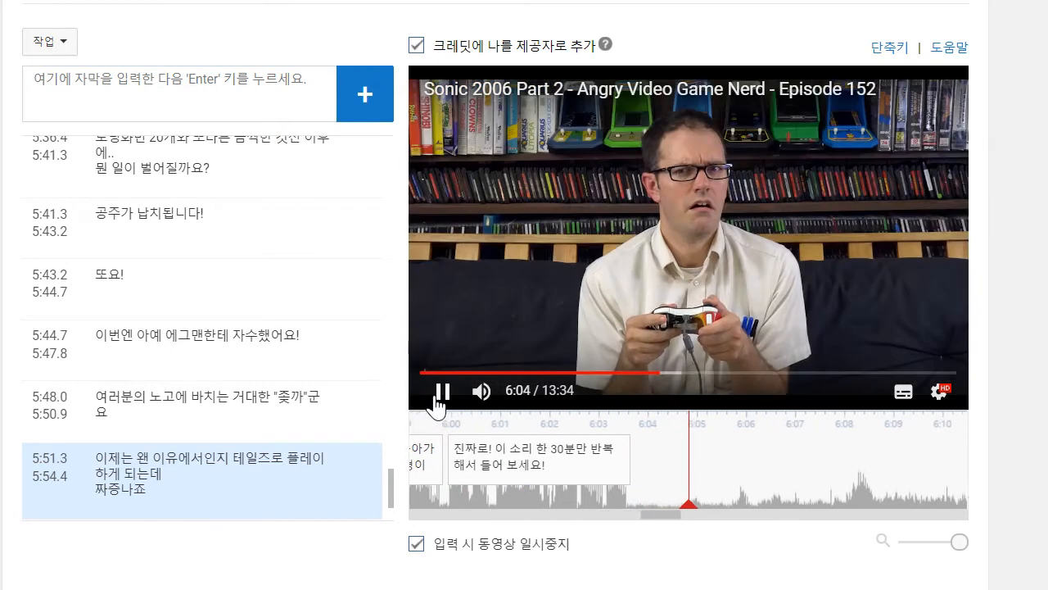
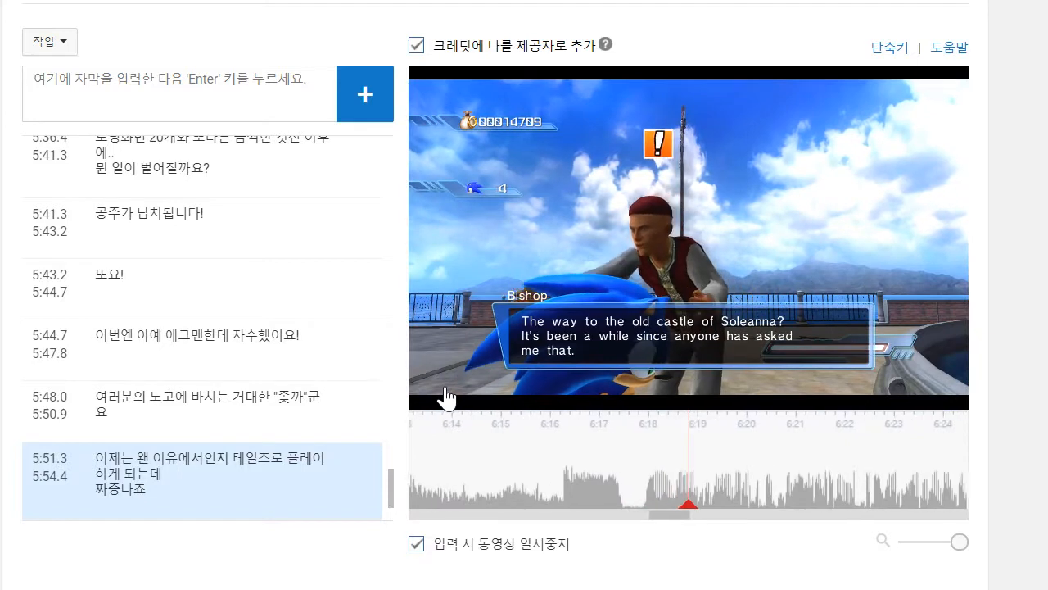
- At about 6:20, add the caption "이제 저희는 가장 애미뒤진 것중에서도 제일 애미뒤진 것에 다다랐습니다" and move its start to about 6:17.9
click(214, 100)
text(이제 저희는 가장 애미뒤진 것)
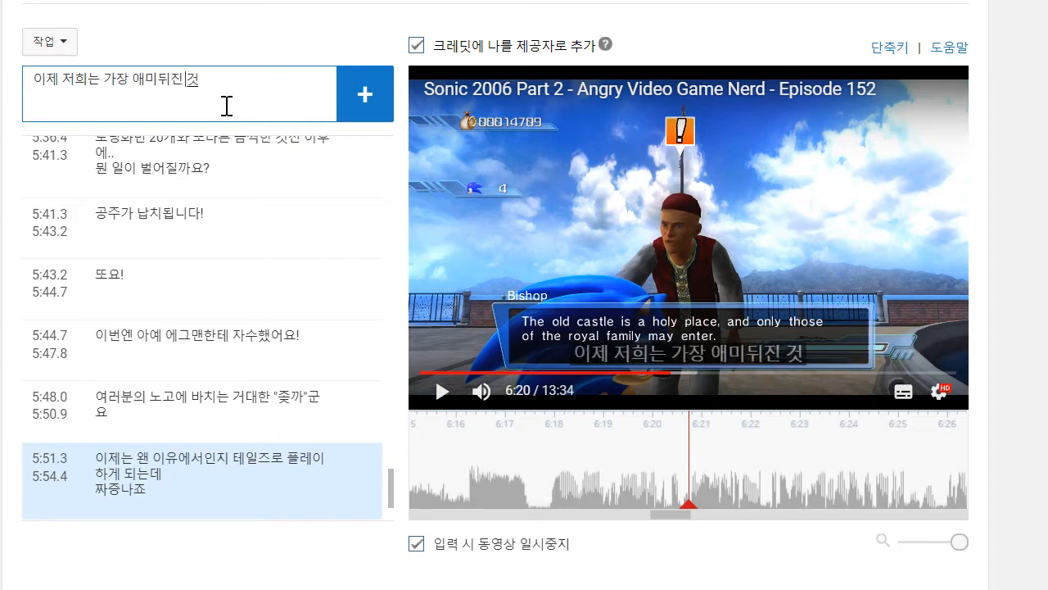
key(BackSpace)
text(것중)
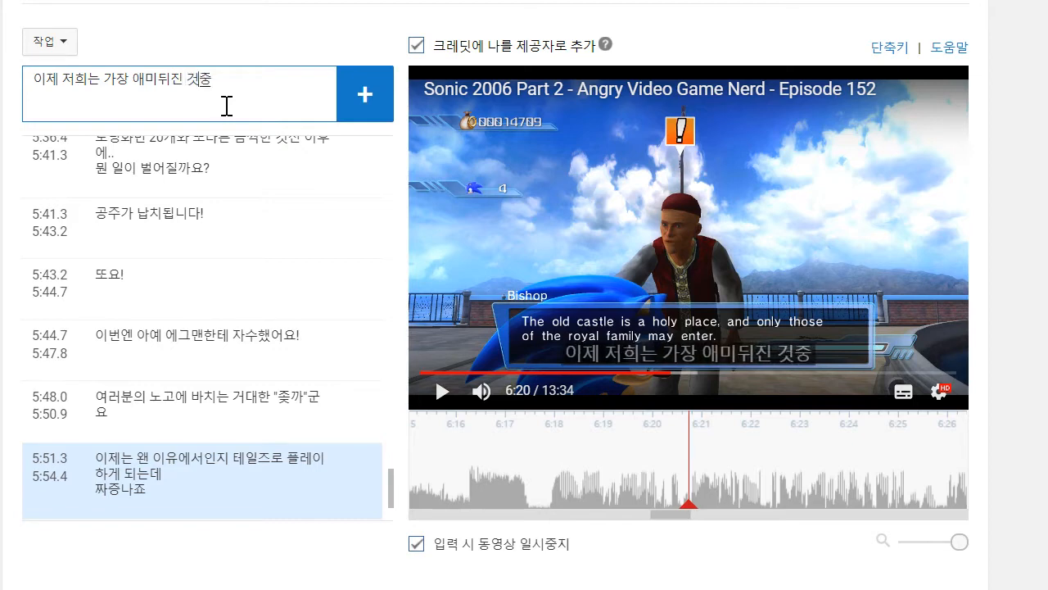
text(에서도 제일)
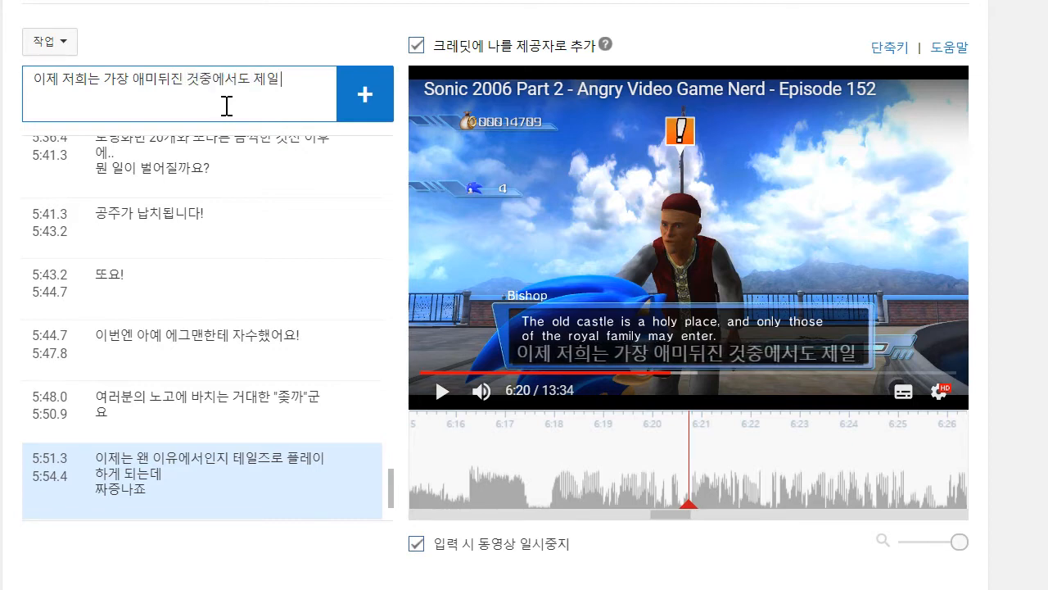
text( 애미뒳진 것)
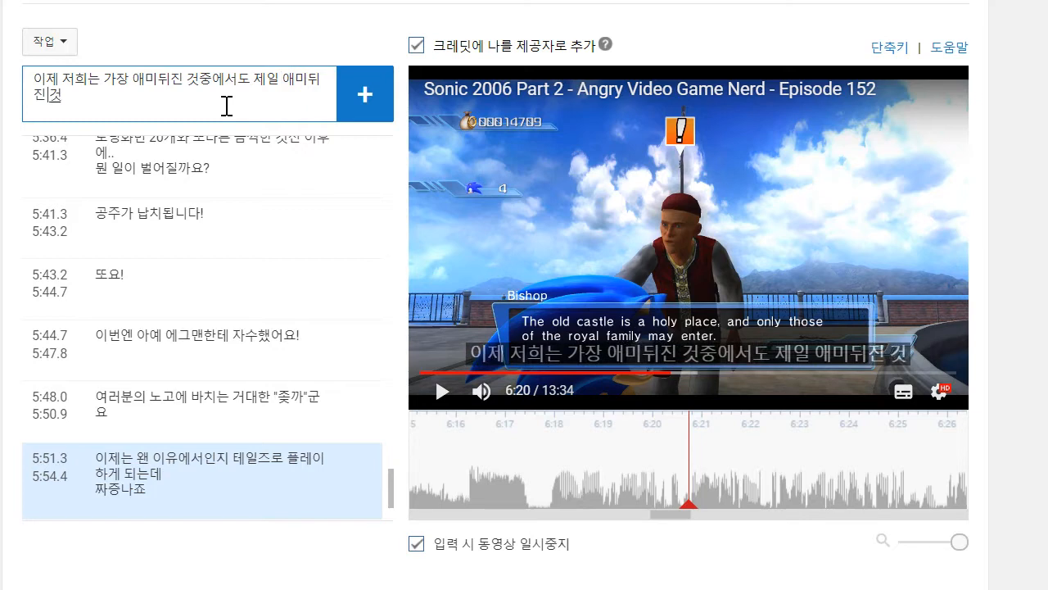
text(에)
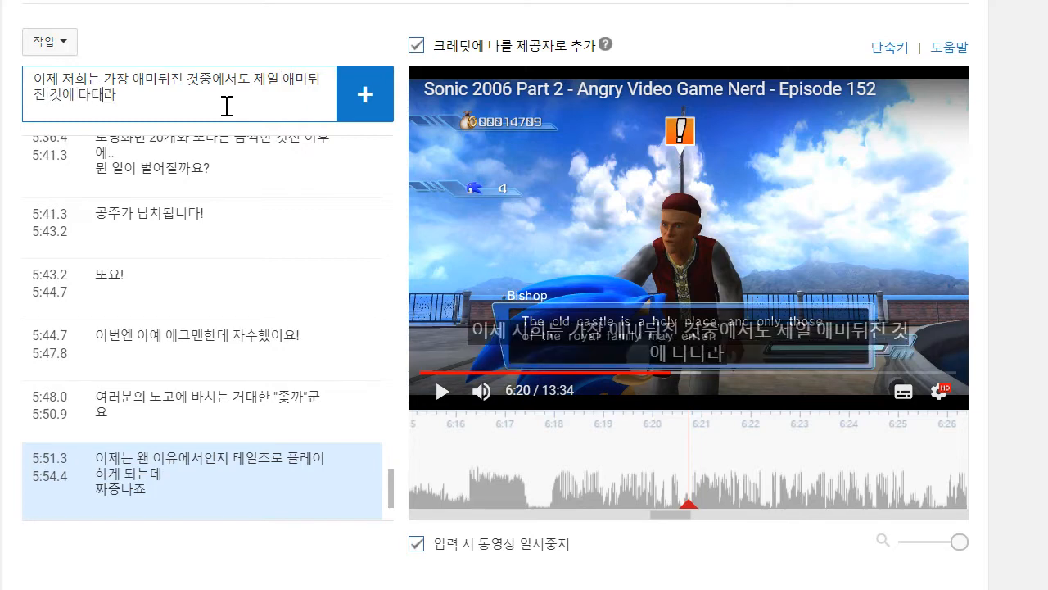
text( 다다랐습니다)
key(Return)
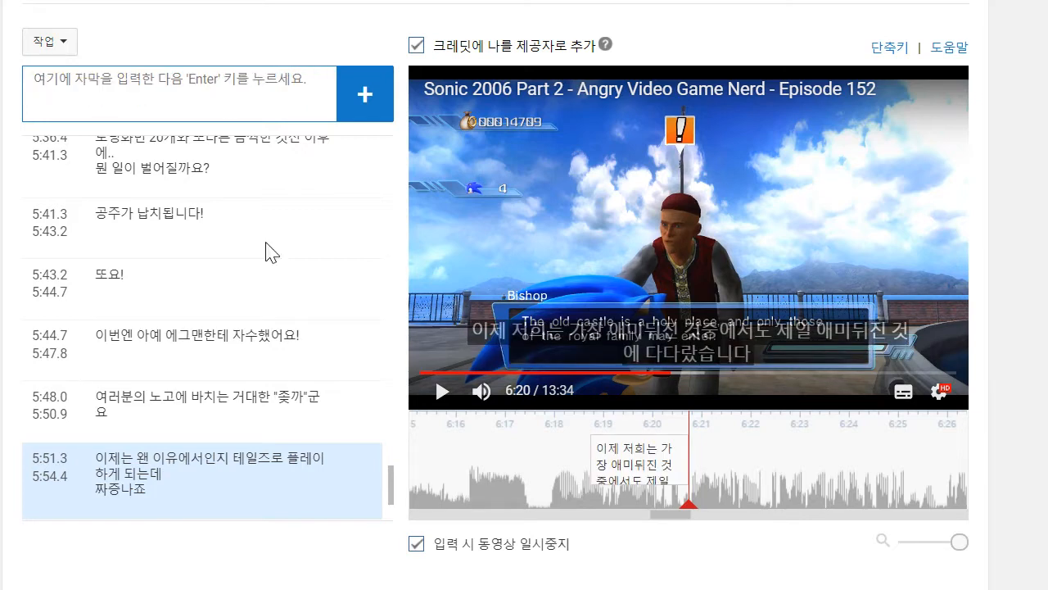
drag(586, 469, 545, 467)
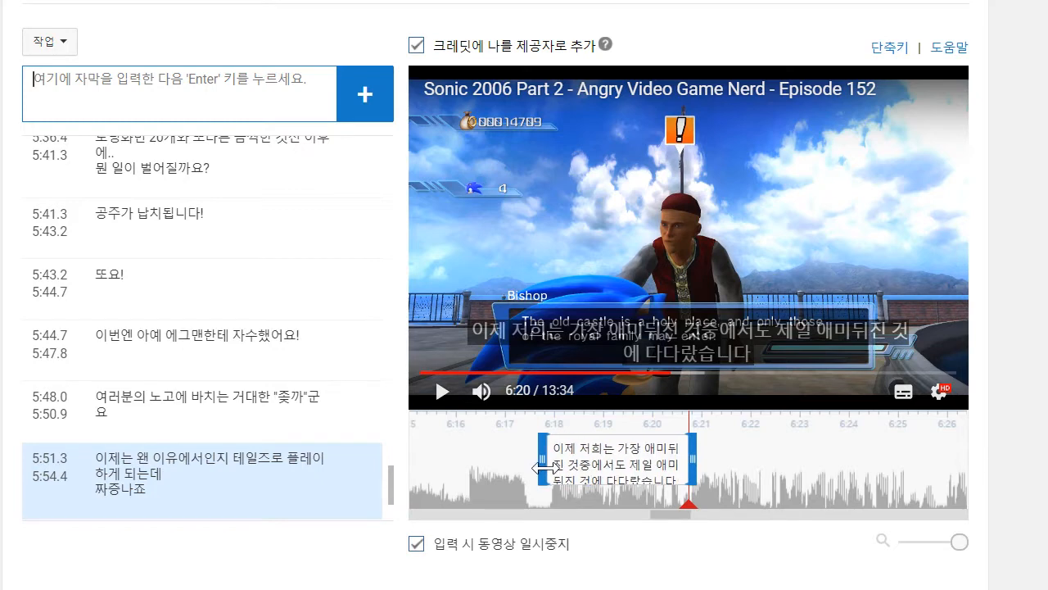
- Play on to about 6:25, add the two-line caption "게임의 끝에 다다랐습니다만 / 이 마지막 두 레벨들은 지금까지의 레벨들보다 더합니다" and move its start to about 6:20.7
click(442, 391)
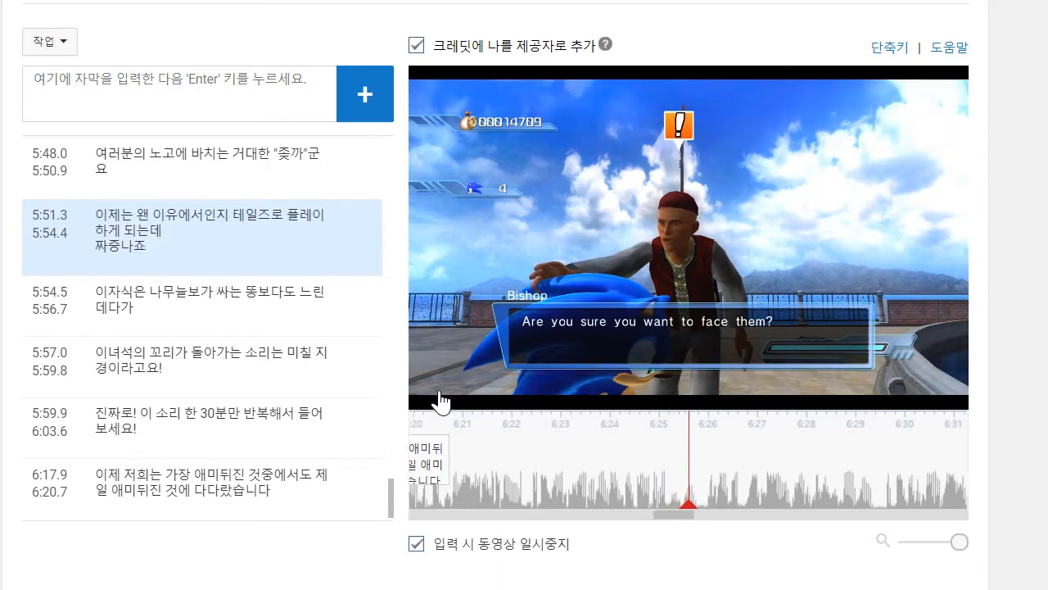
click(127, 90)
text(ㄱ)
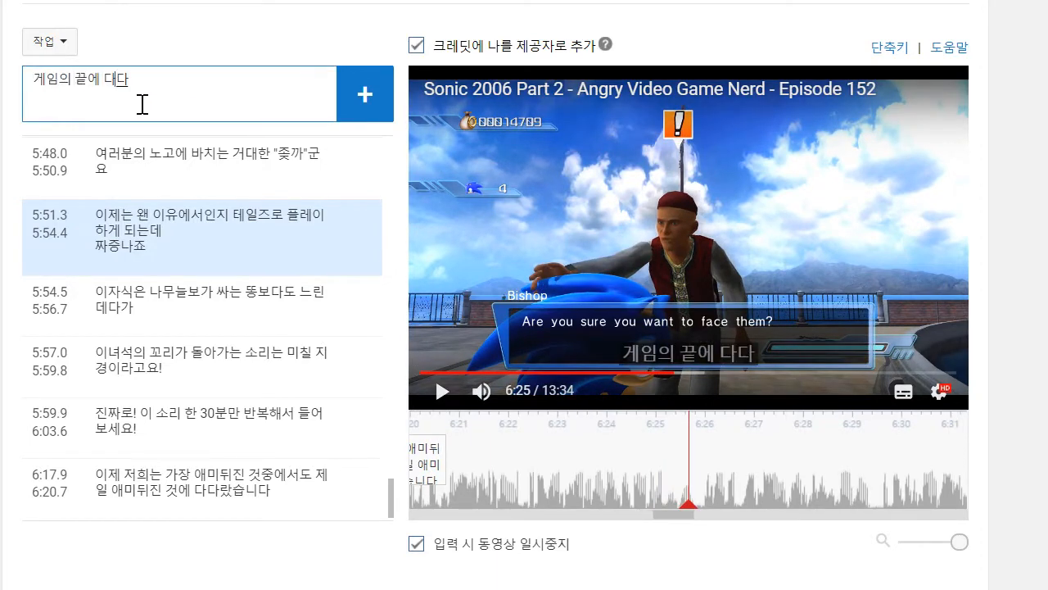
text(임의 끝에 다다랐습니다만)
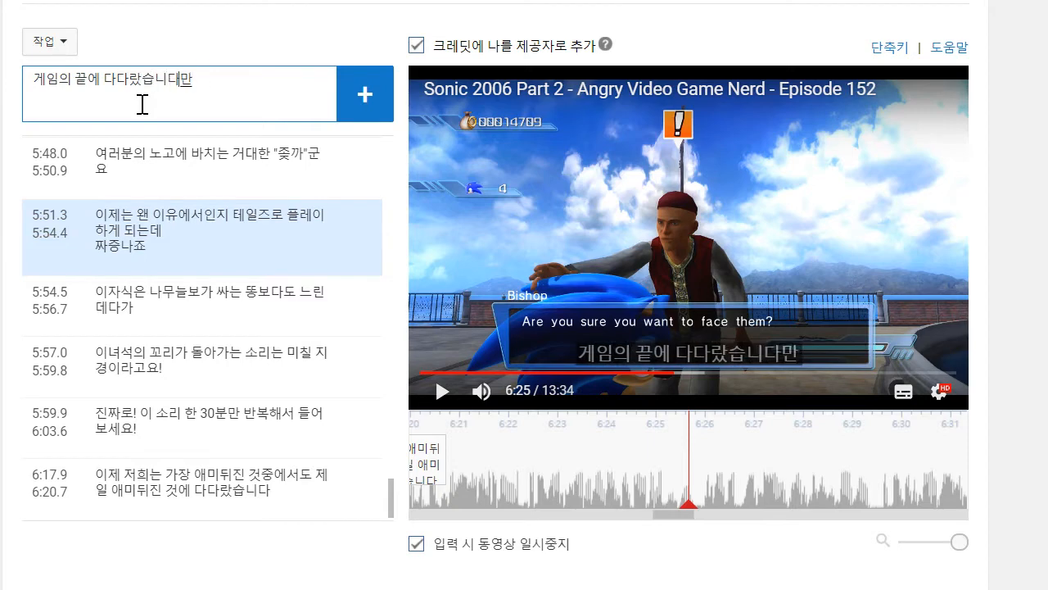
key(shift+Return)
text(이)
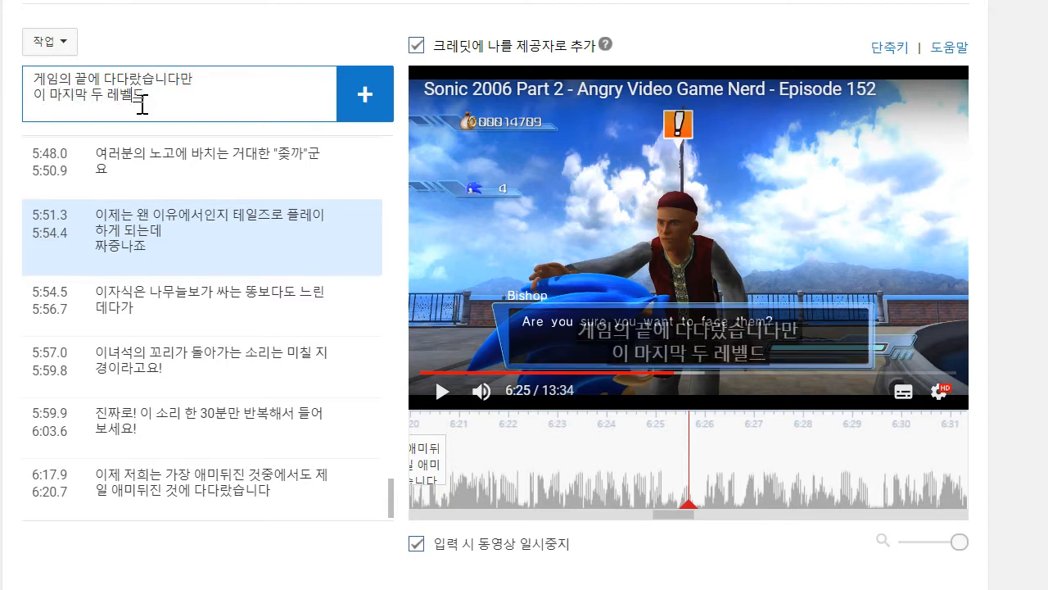
text( 마지막 두 레벨들은 지금까지의ㄱ)
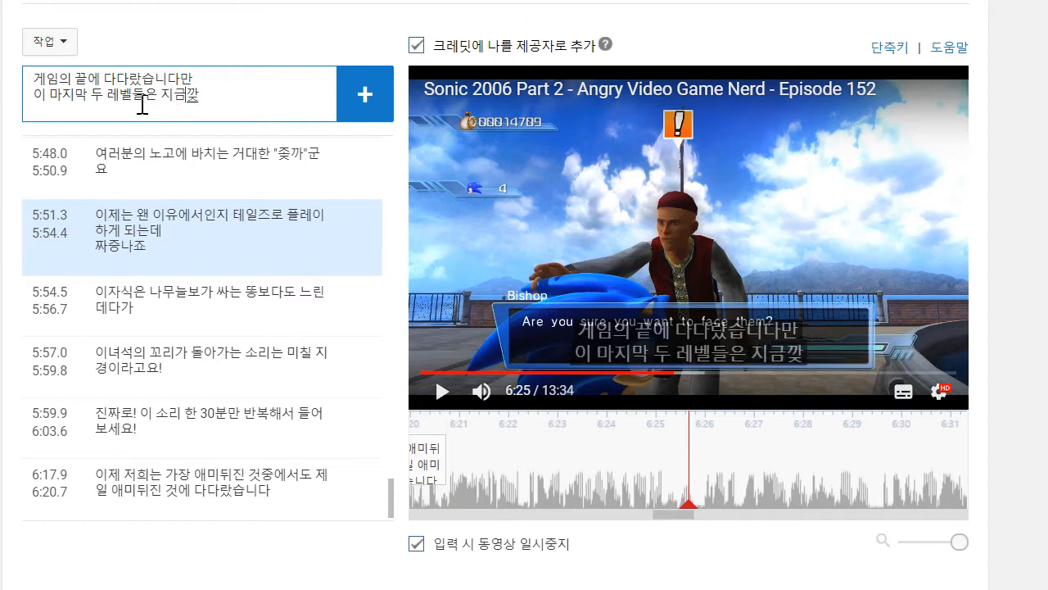
text(ㅔ임)
key(BackSpace)
key(BackSpace)
key(BackSpace)
text(레베ㄹ들보다 더 ㅎㅏㅂ니다)
key(Return)
drag(591, 467, 449, 467)
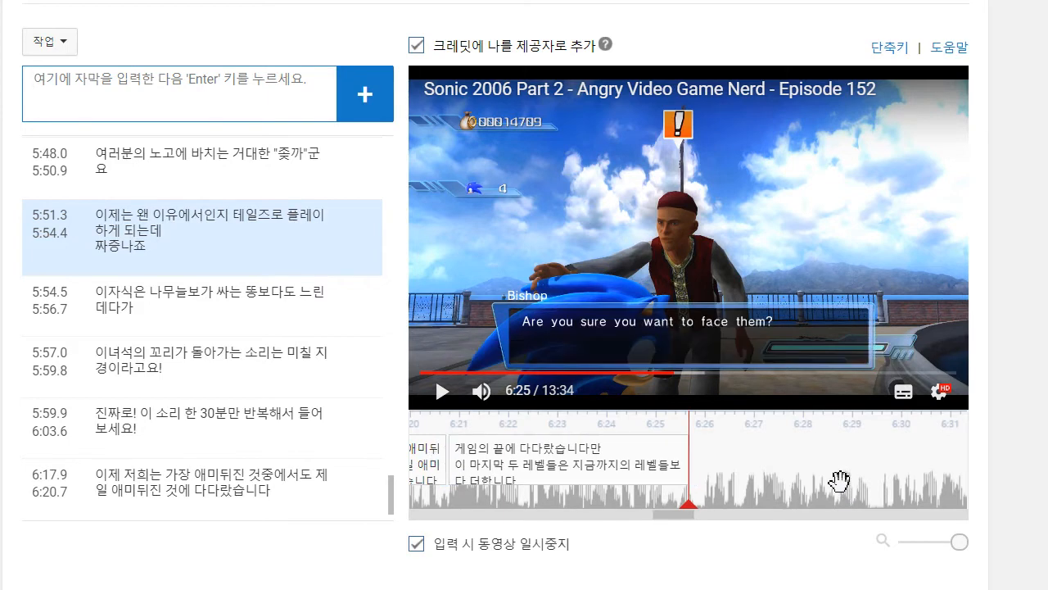
- Play on to about 6:29, add the caption "고대의 성으로 가는데에는 3개의 시험을 통과해야 하는데요" and move its start to about 6:25.8
drag(839, 481, 1047, 481)
click(424, 395)
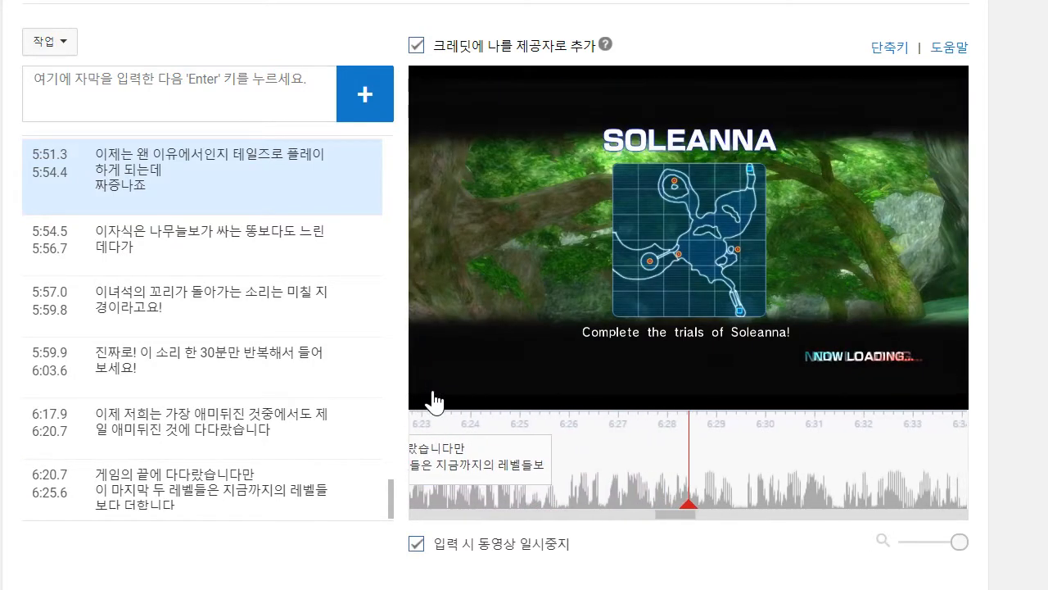
click(188, 96)
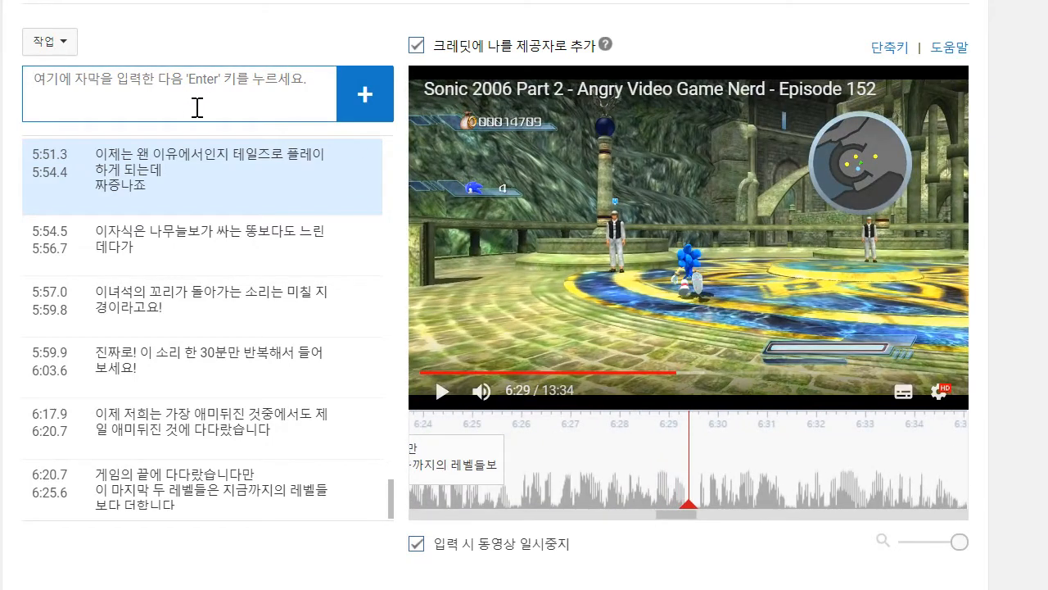
text(ㄱ대의 성으로)
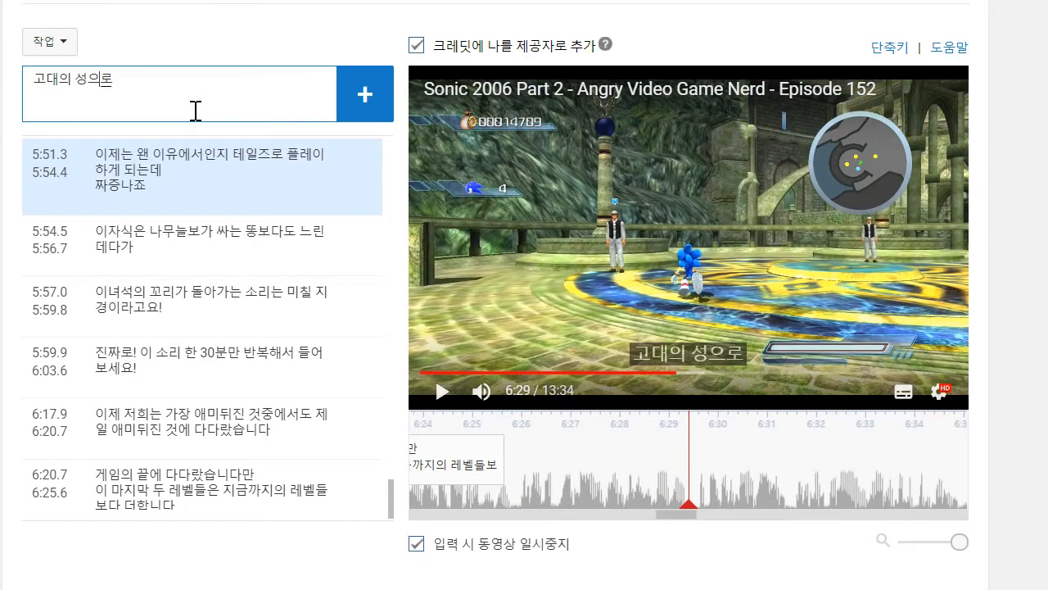
text( 가는데에는 3)
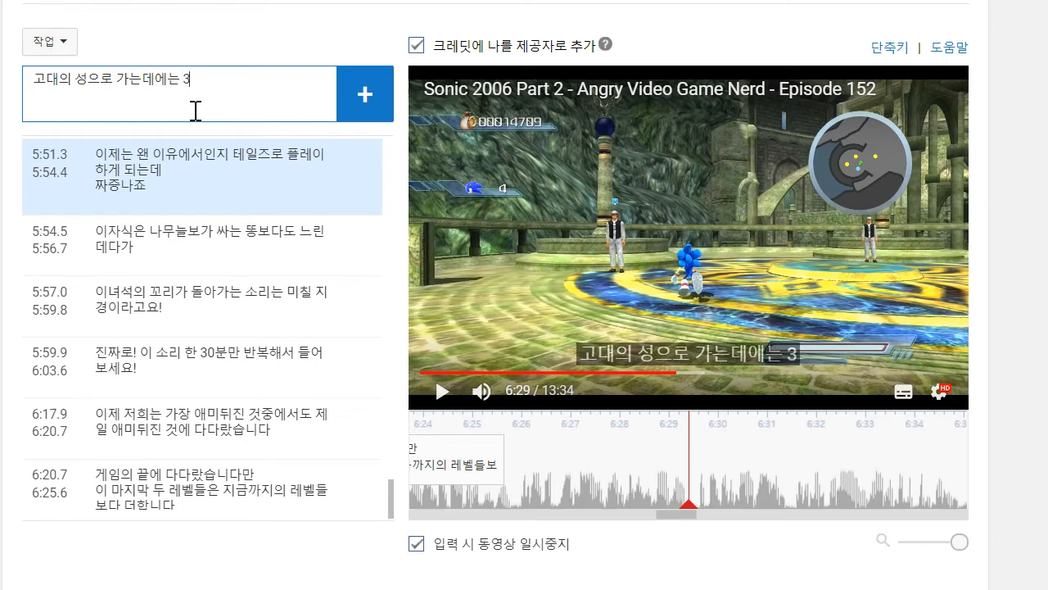
text(개의ㅅ시험)
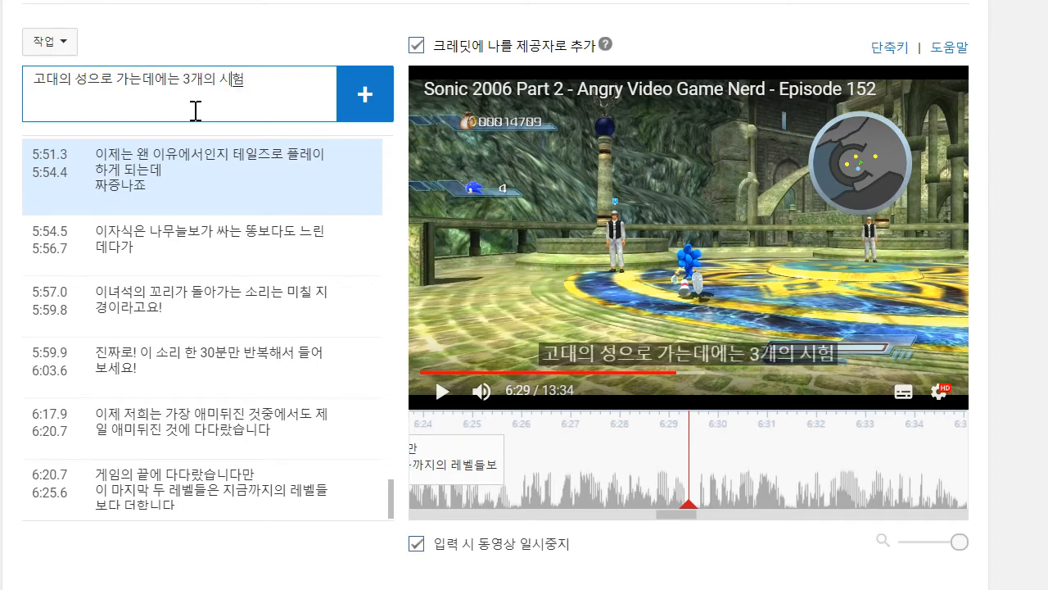
text(을 ㅌ 이ㄱ)
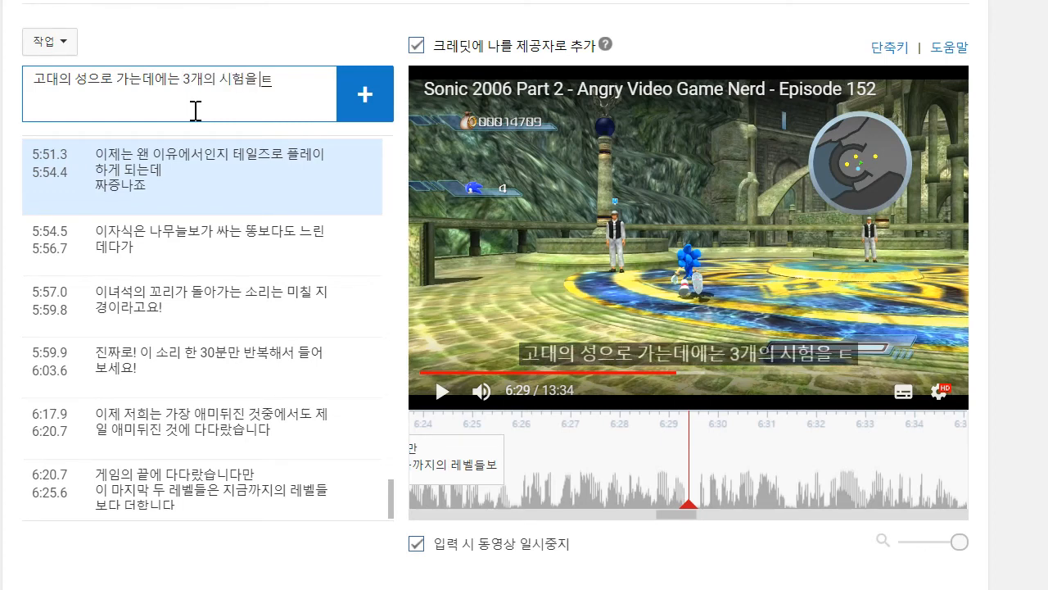
key(BackSpace)
key(BackSpace)
text(통과해야 하는데요)
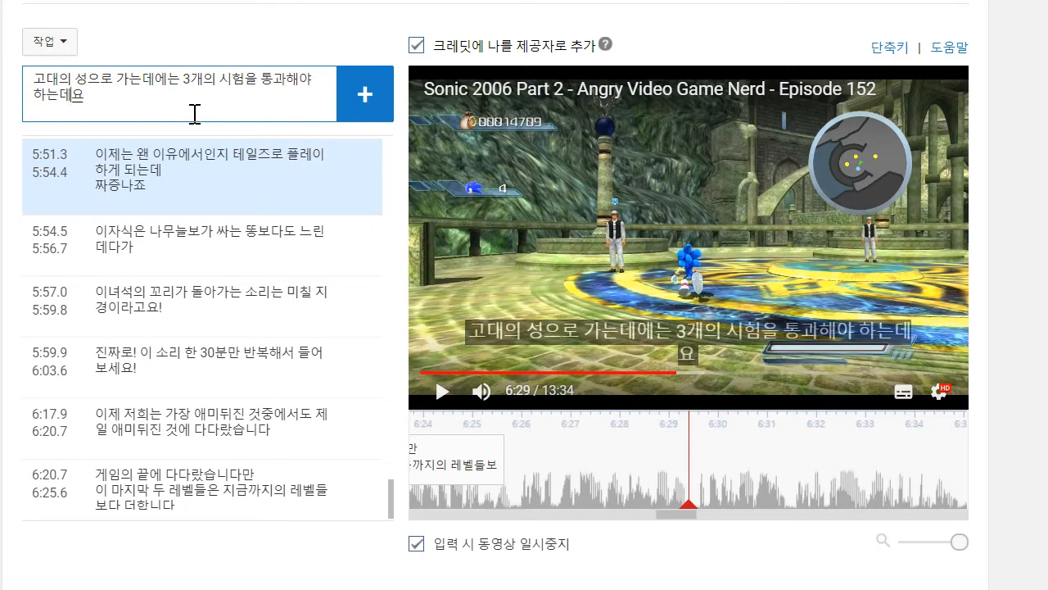
key(Return)
drag(591, 463, 512, 468)
- Play on to about 6:32 and add the two-line caption '첫번째는 "지식의 시험"입니다. / "이건 너의 정신을 시험할 거야.."', starting at about 6:29.5
click(443, 392)
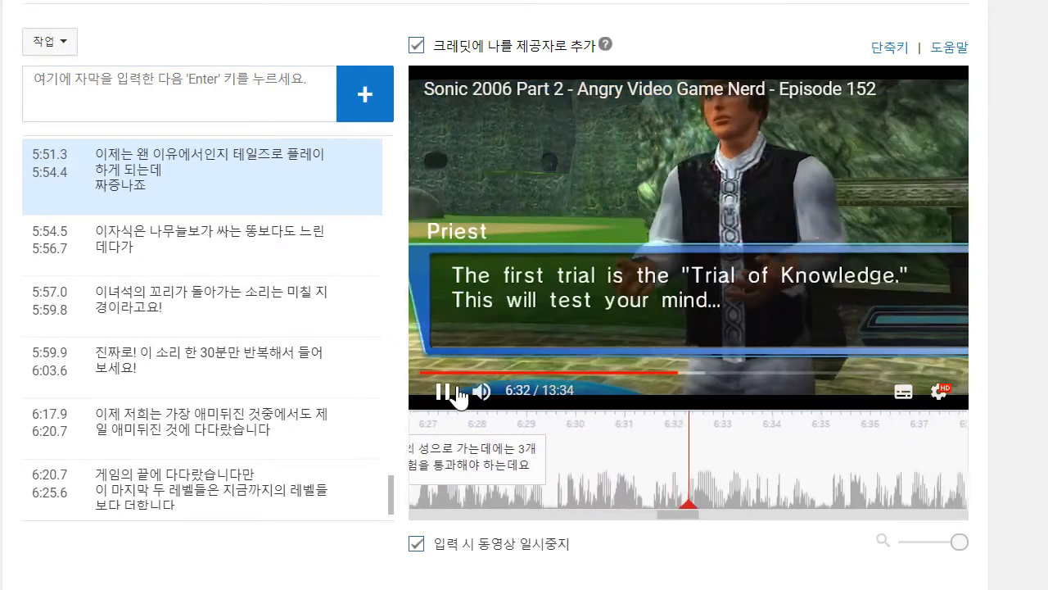
click(458, 397)
click(209, 114)
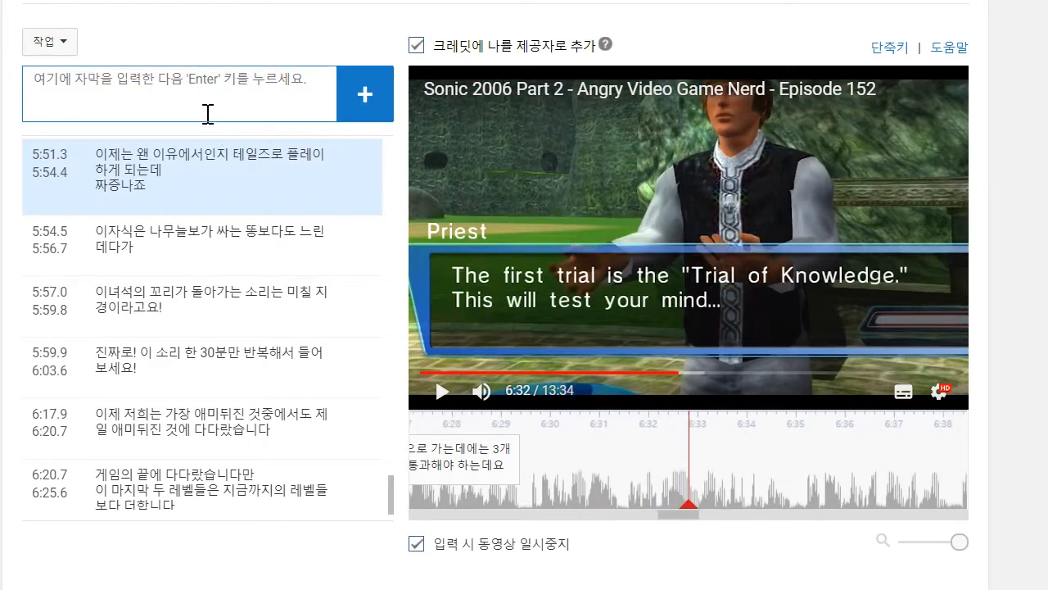
text(첫ㅂ)
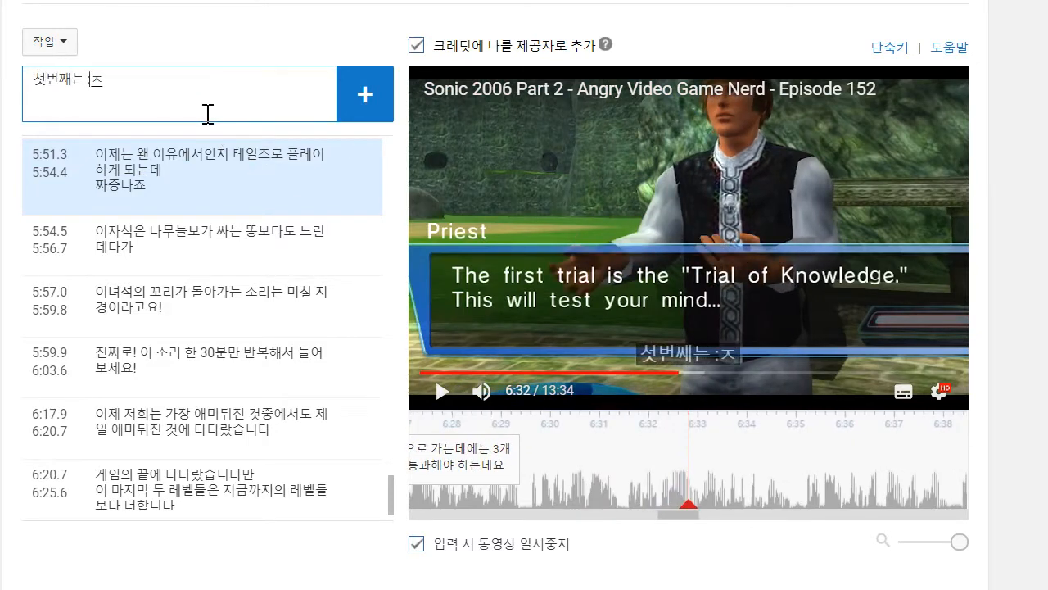
text(번째는 "지식의 시허)
text("입니다.)
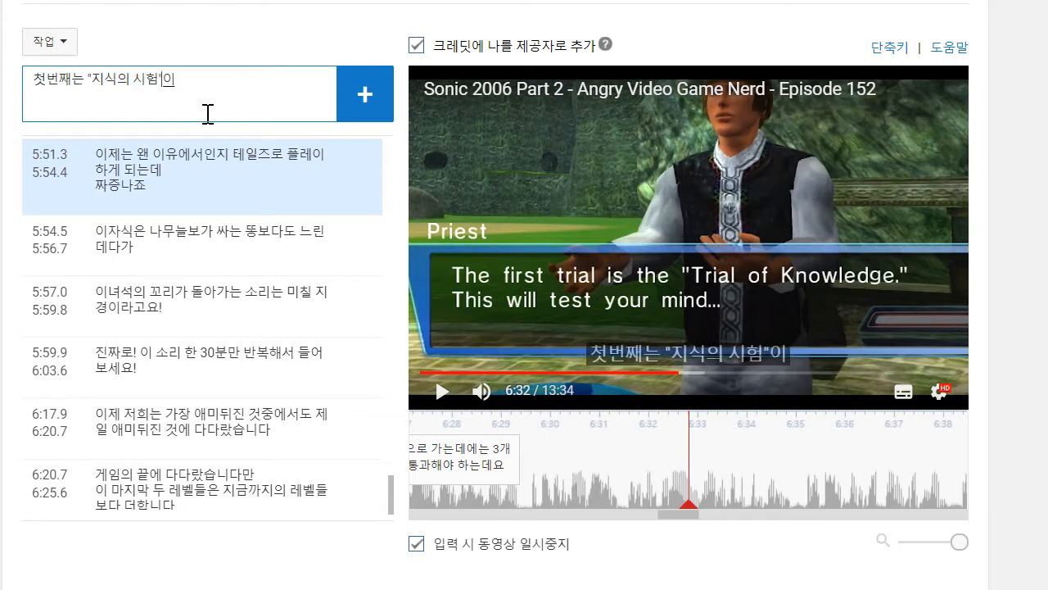
key(shift+Return)
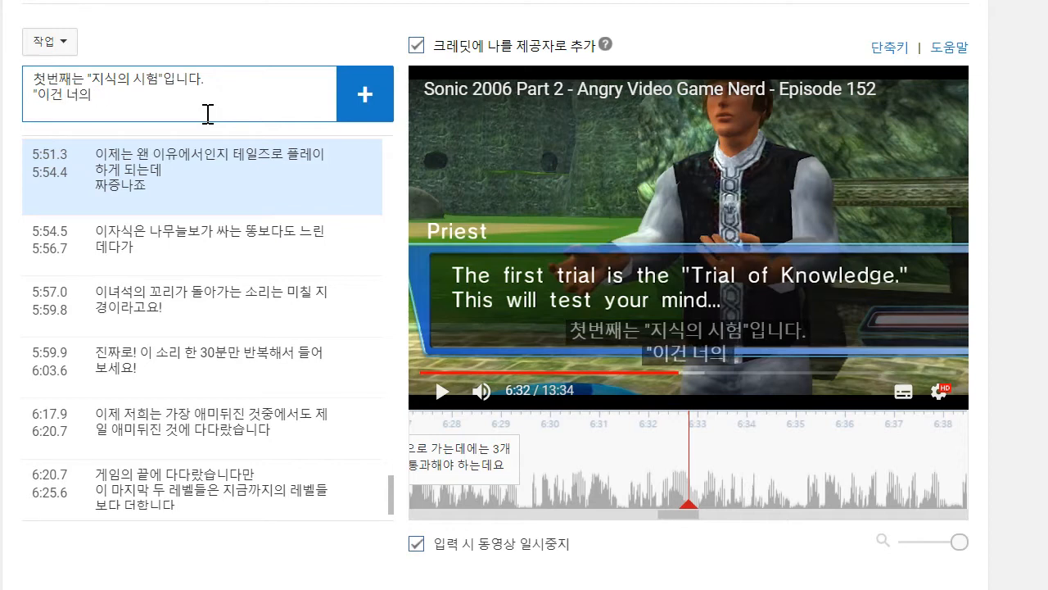
text("이건 너의 정신을 시)
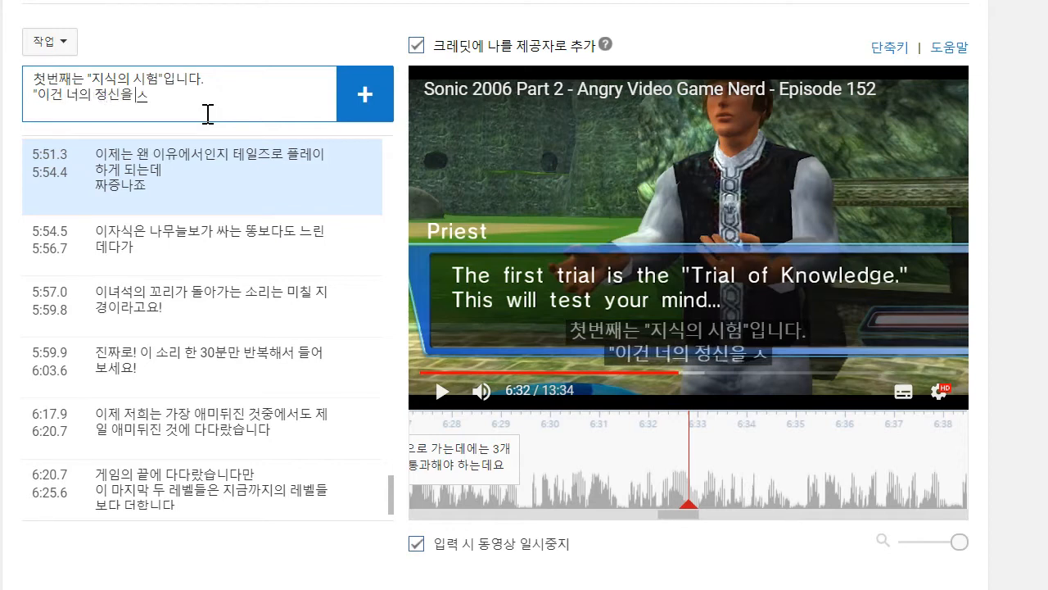
key(BackSpace)
key(BackSpace)
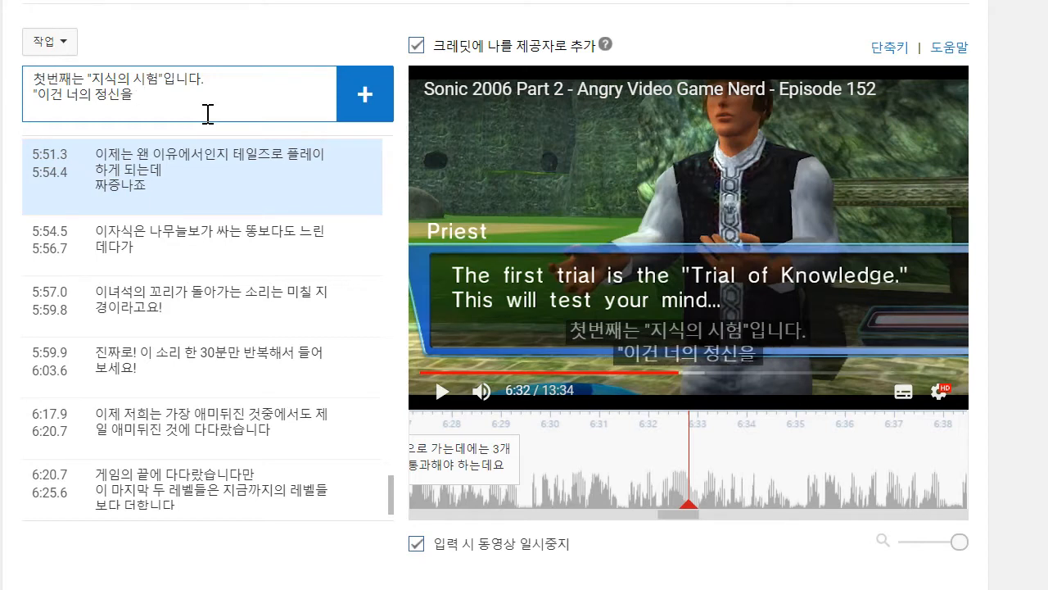
text(시험할)
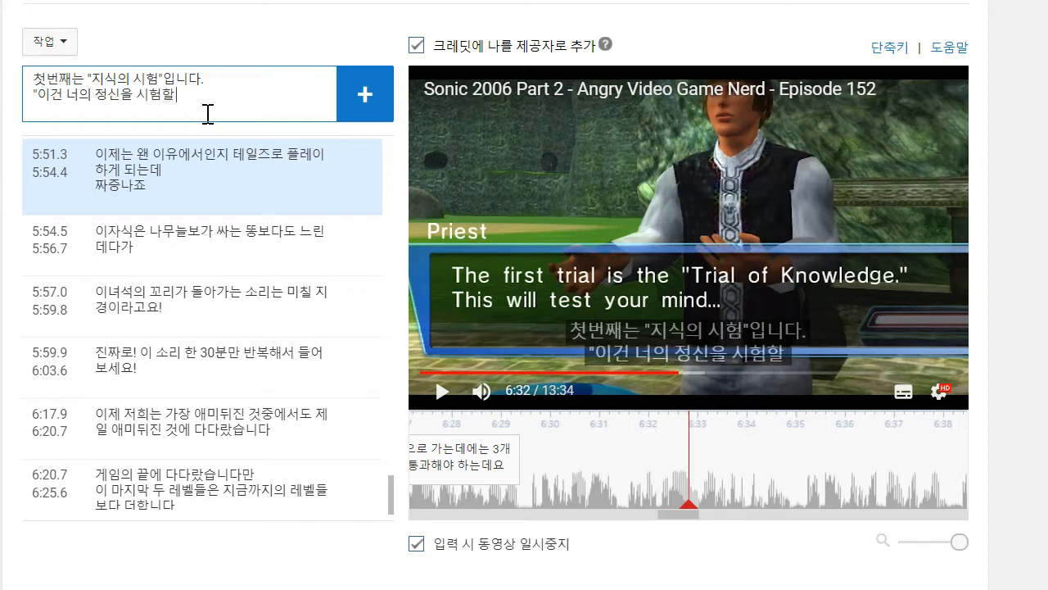
text( 거야..)
key(Return)
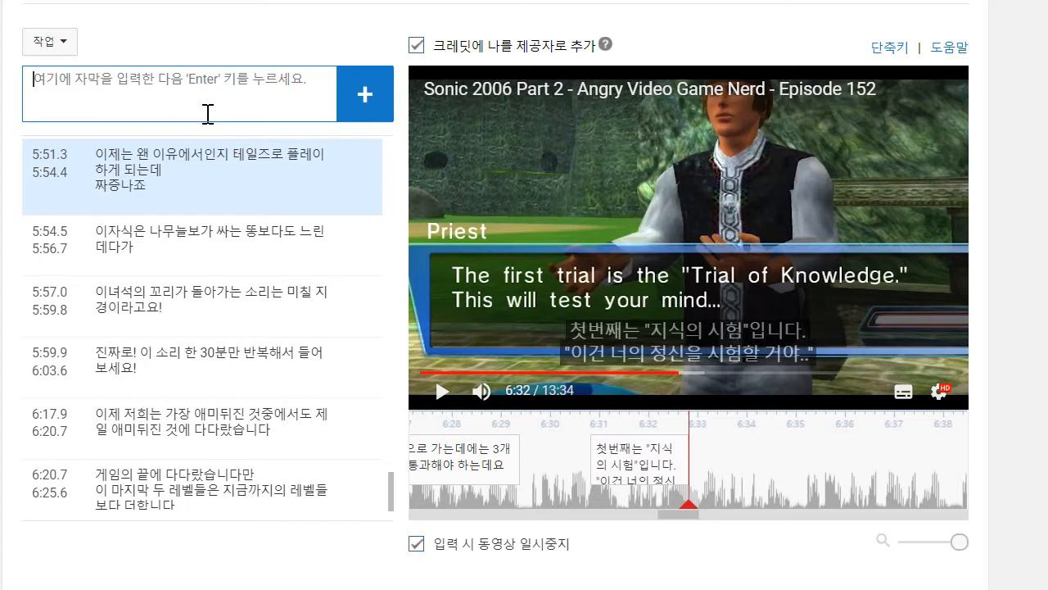
- Play on to about 6:35, add the caption "좆까고 있네, 내 인내심이나 시험하겠지" and resume playback to about 6:37
click(443, 393)
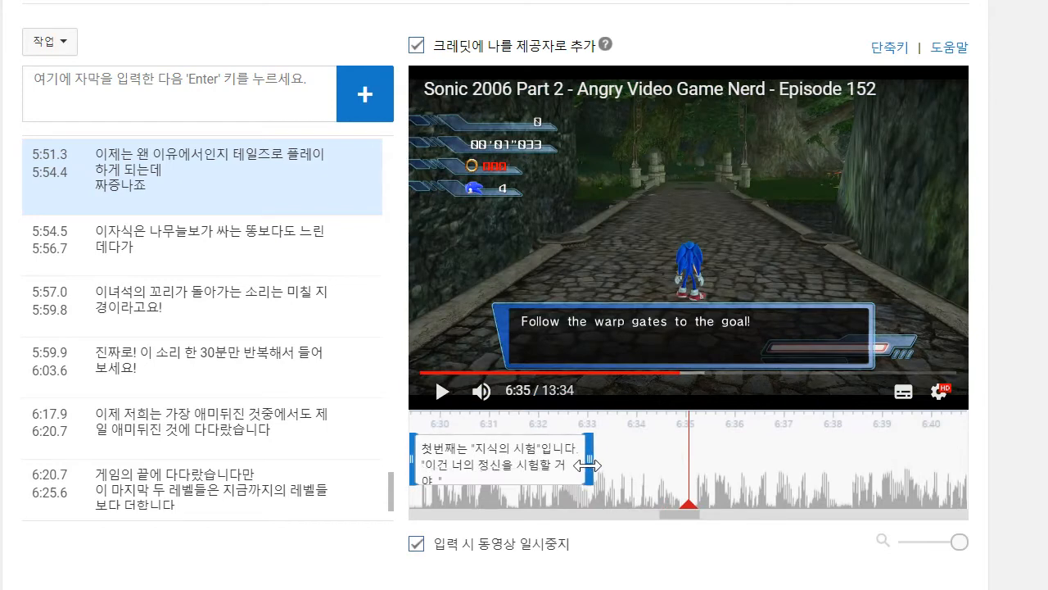
click(244, 121)
text(좇까고)
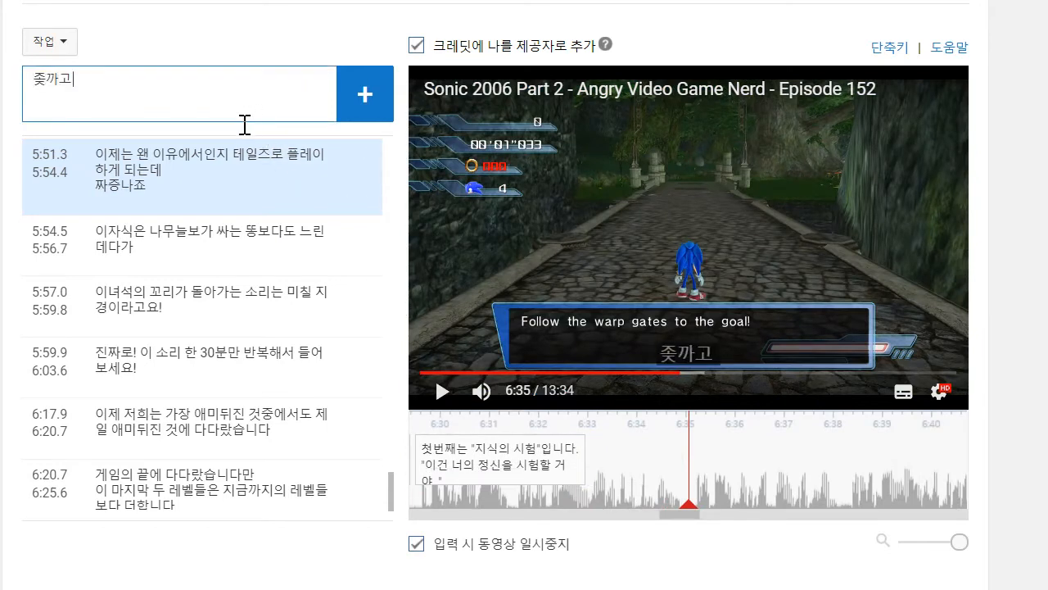
text( 있네, 내 인)
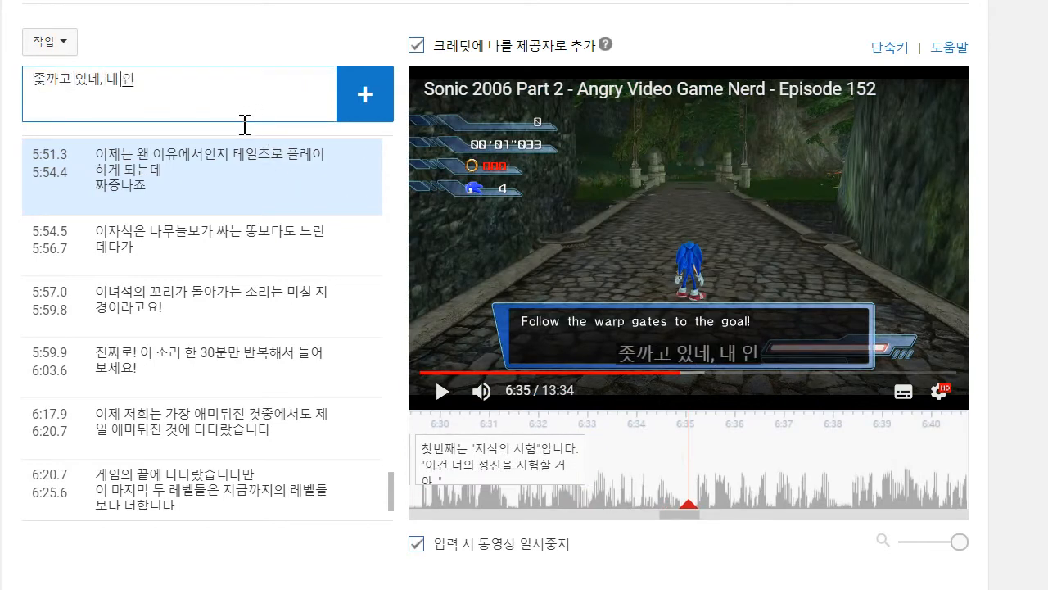
text(내심이나ㅅ시험하겠지)
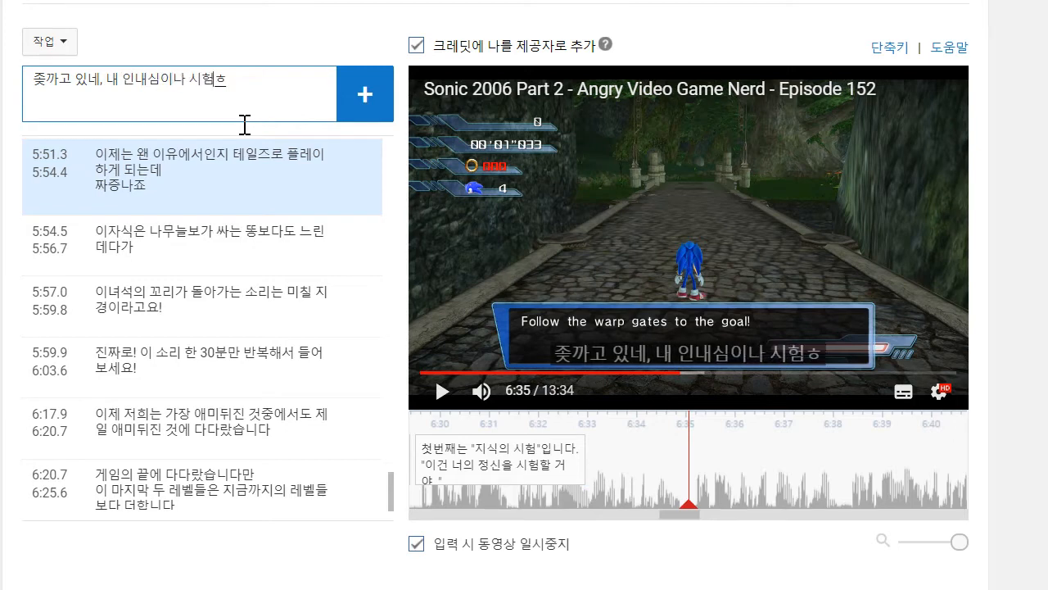
key(Return)
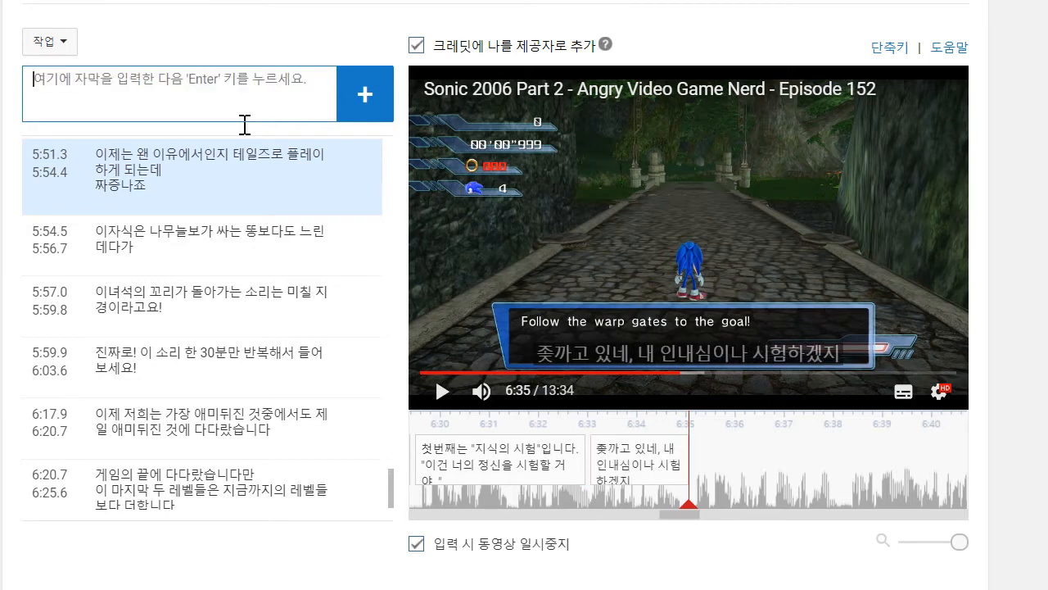
click(442, 394)
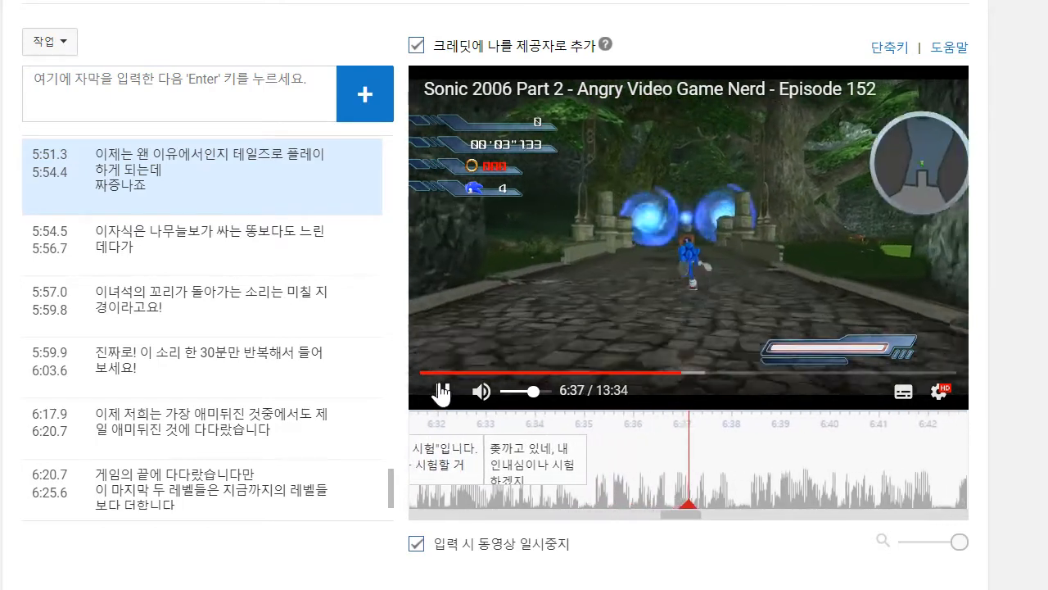
- Add the caption "끝까지 가는 포탈들만 타면 됩니다" ending at about 6:38 and move its start to about 6:35.1
click(233, 99)
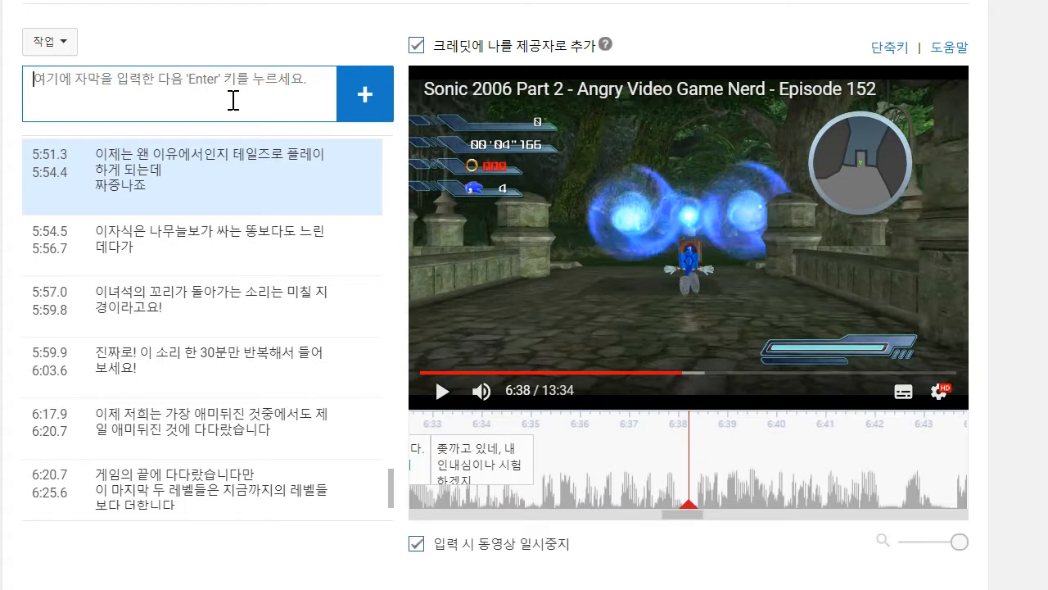
text(근)
key(BackSpace)
key(BackSpace)
key(BackSpace)
text(그내)
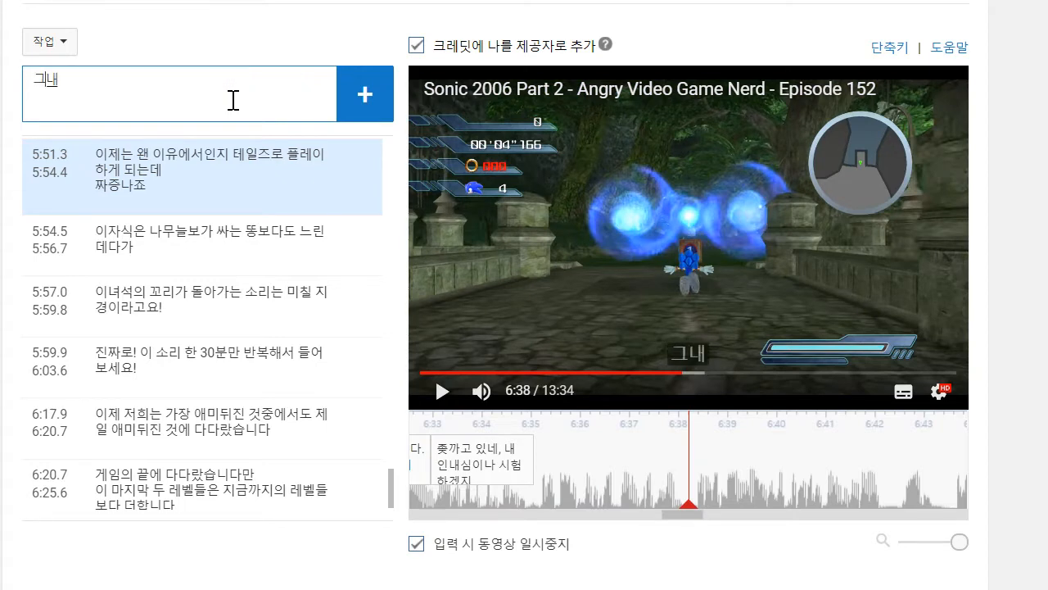
key(BackSpace)
text(ㄲ까지 가는 포탈드)
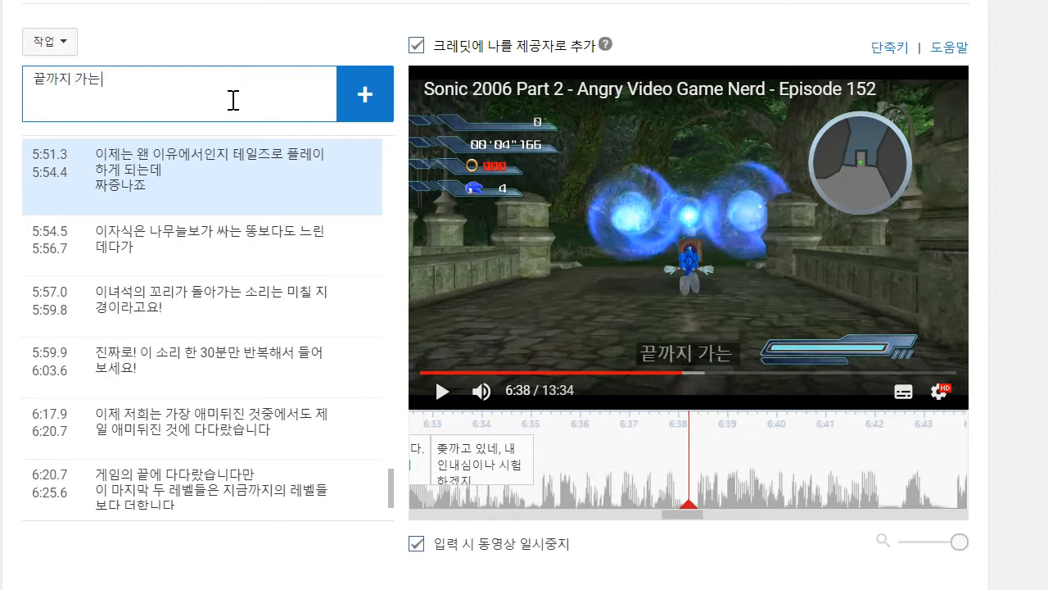
text(들만 하면 ㄷ)
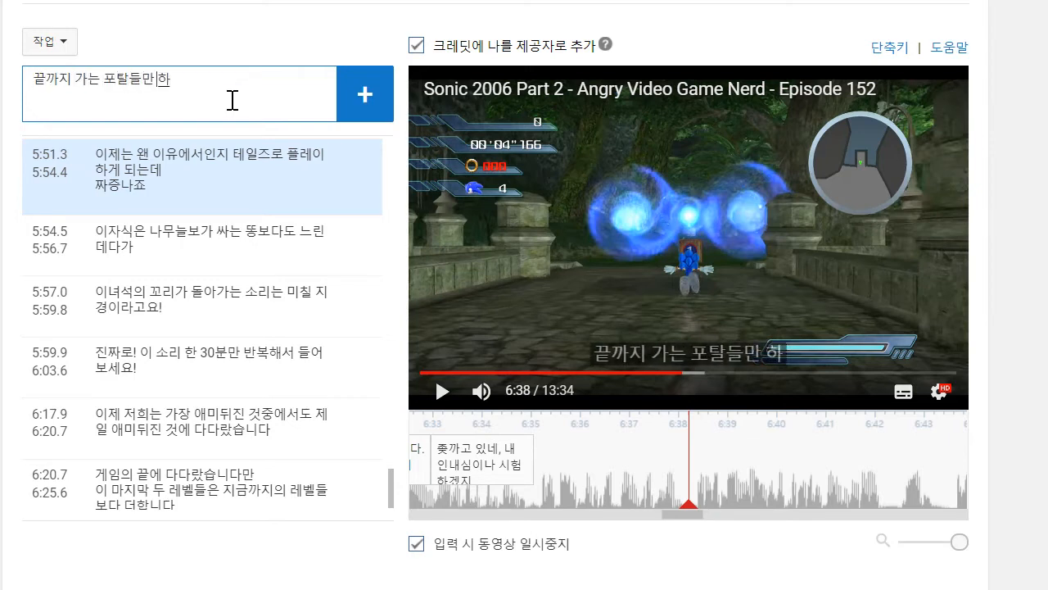
key(BackSpace)
key(BackSpace)
key(BackSpace)
key(BackSpace)
text(타면 됩니)
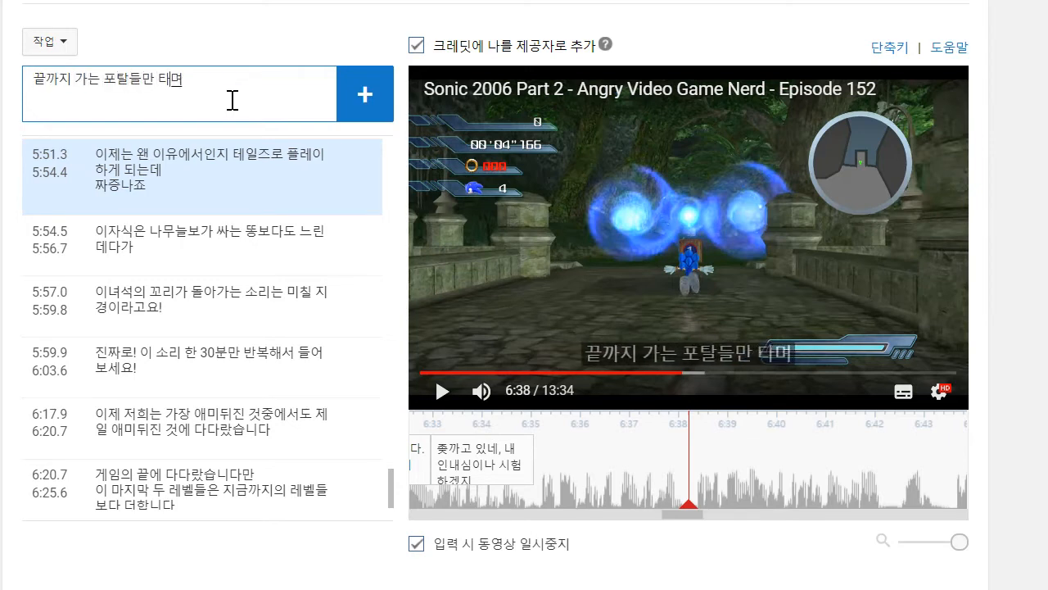
text(다)
key(Return)
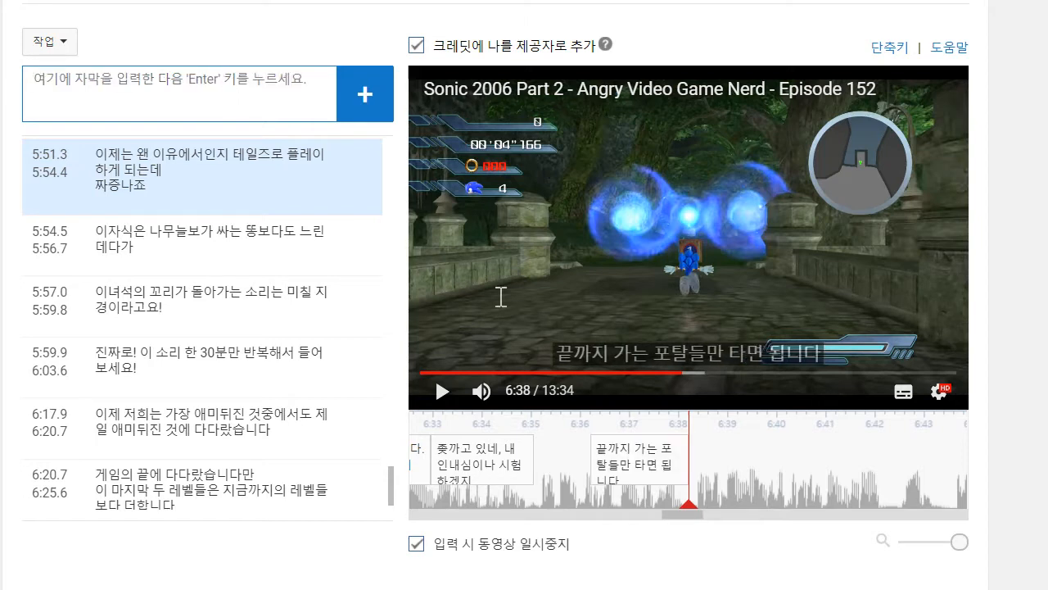
drag(589, 453, 455, 421)
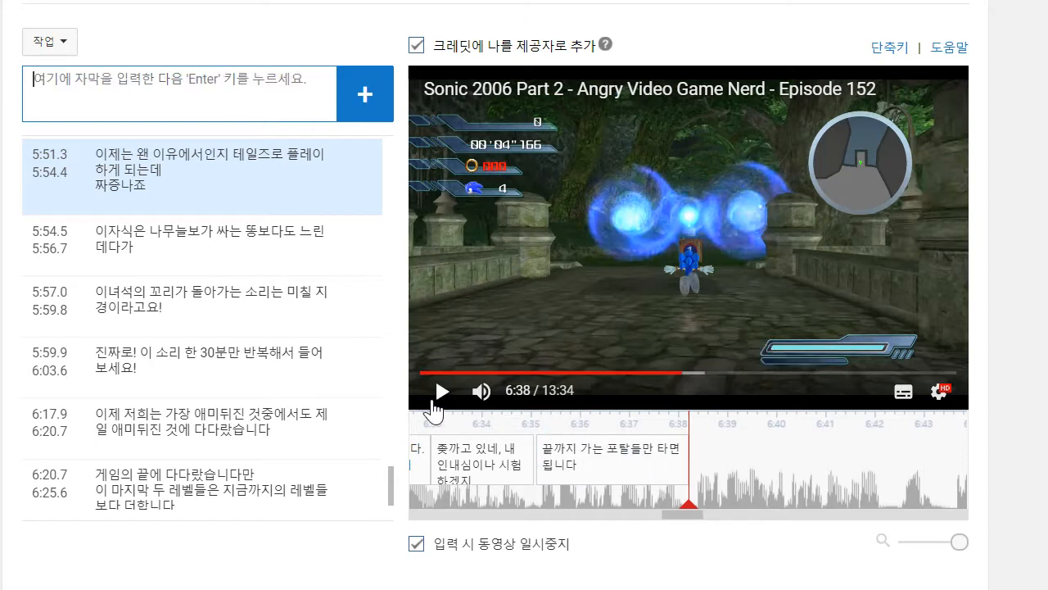
- Replace the text of the 6:35.1 caption with "포탈을을 타서 끝까지 가기만 하면 됩니다"
click(440, 393)
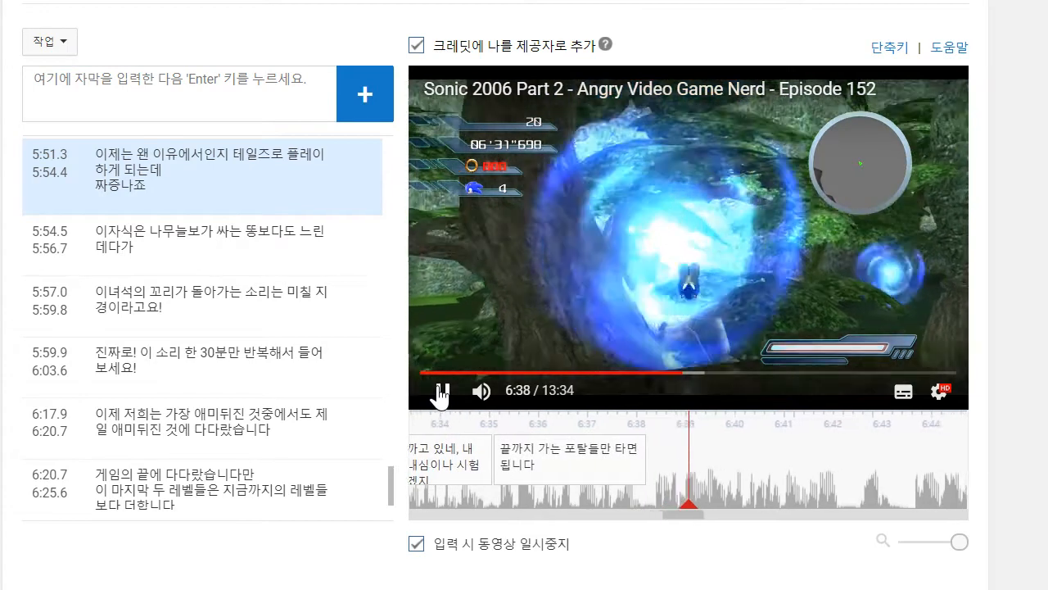
click(565, 446)
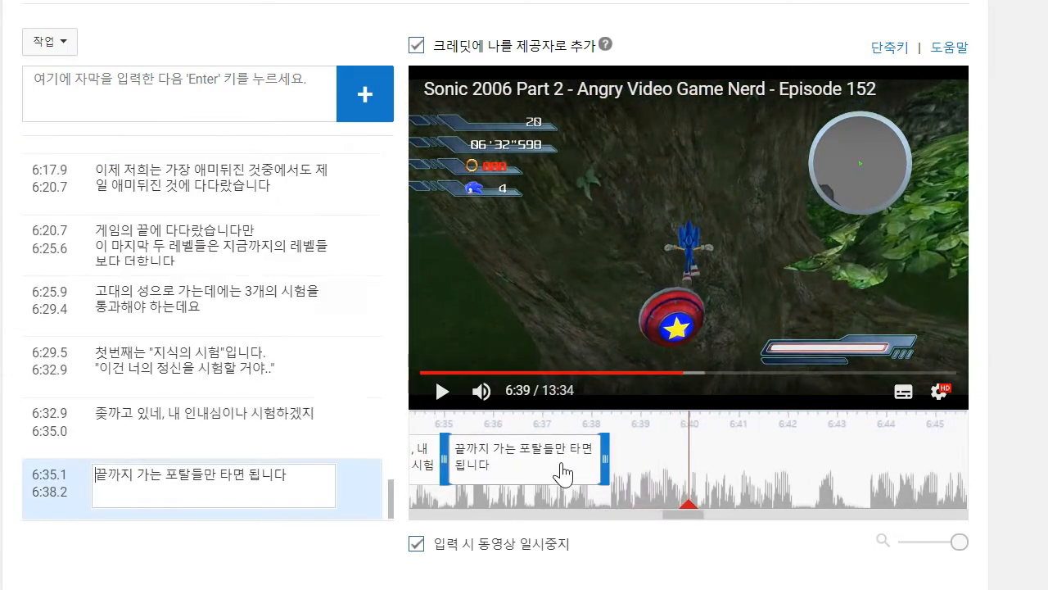
drag(261, 475, 205, 446)
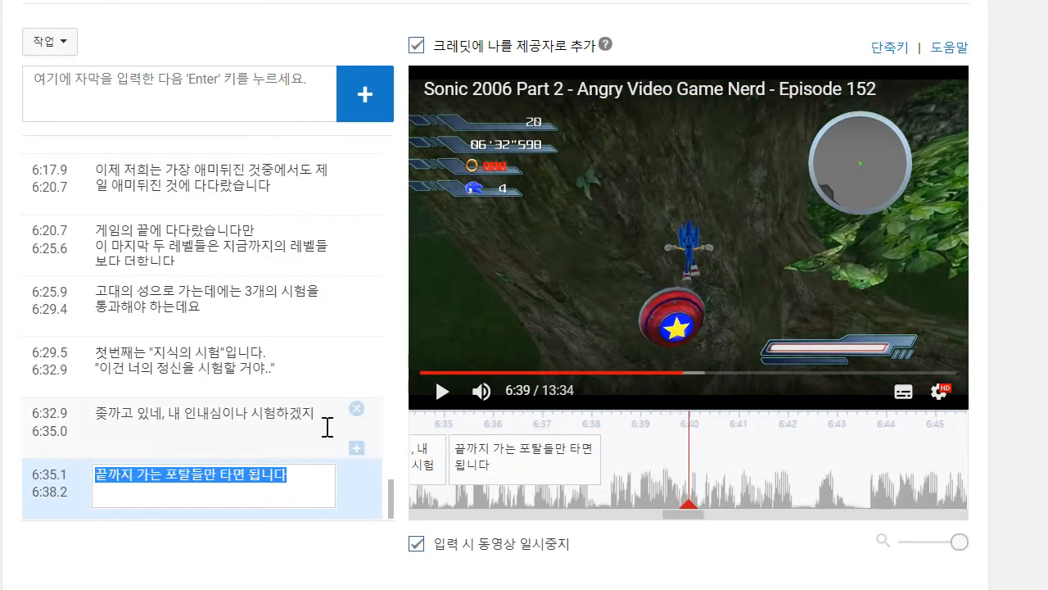
key(BackSpace)
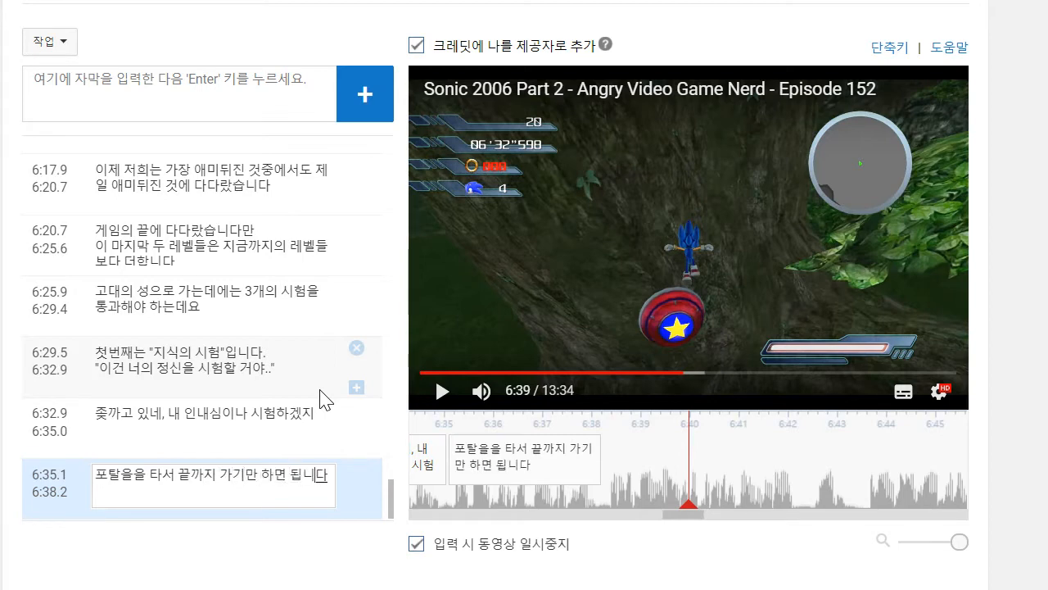
- Play on to about 6:42, add the two-line caption "시행착오밖에 방법이 없습니다 / 나갈때까지 포탈을 타고 또 타는거죠" and move its start to about 6:38.2
click(444, 408)
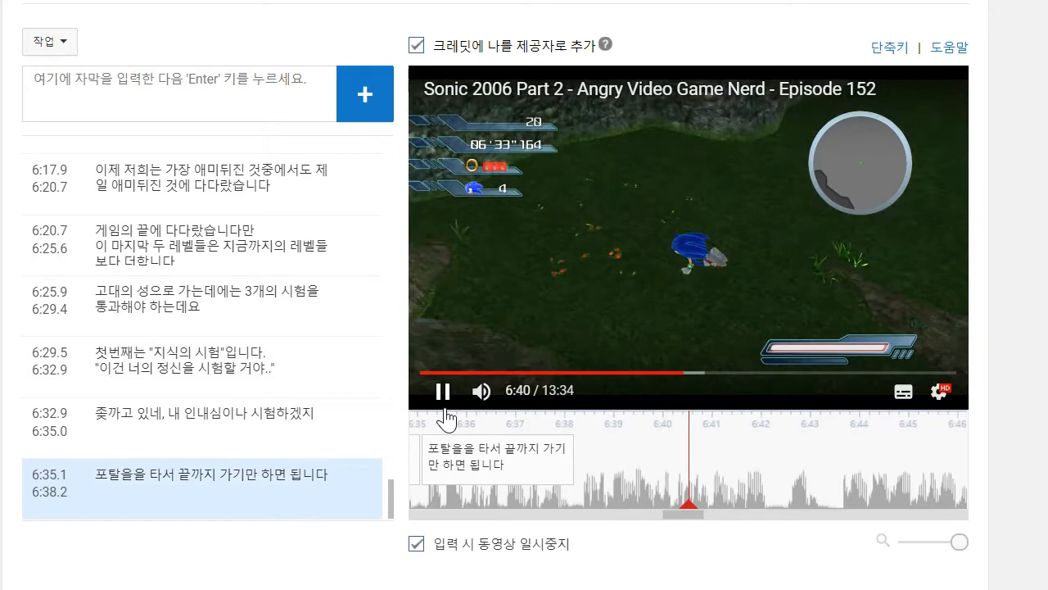
click(230, 103)
text(싱)
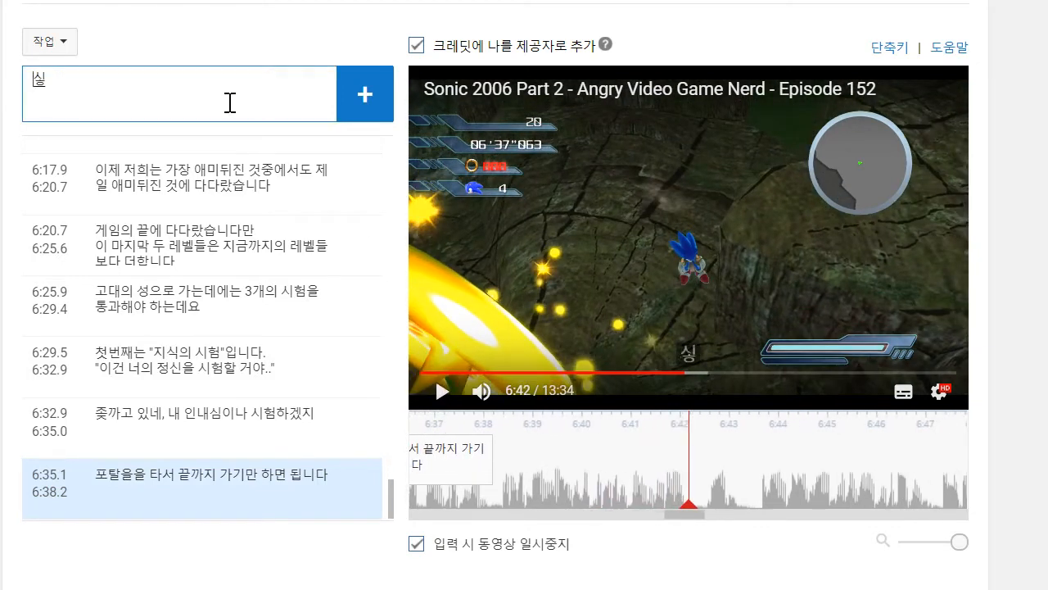
text(행착오)
text(밖에 방법)
text(이 없습니다)
key(Return)
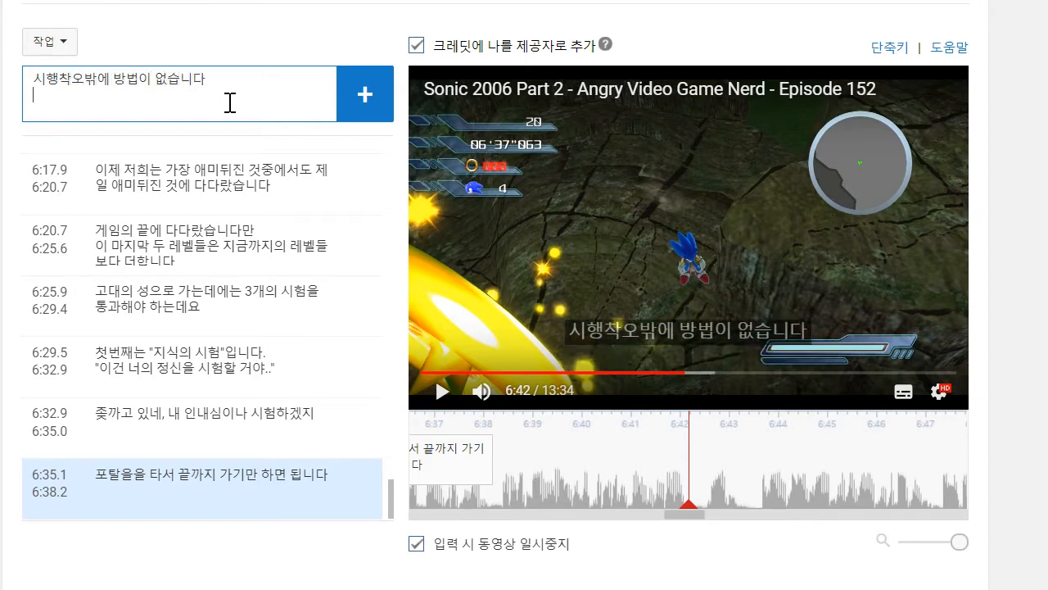
text(나갈때까지 포탈을 ㅌ)
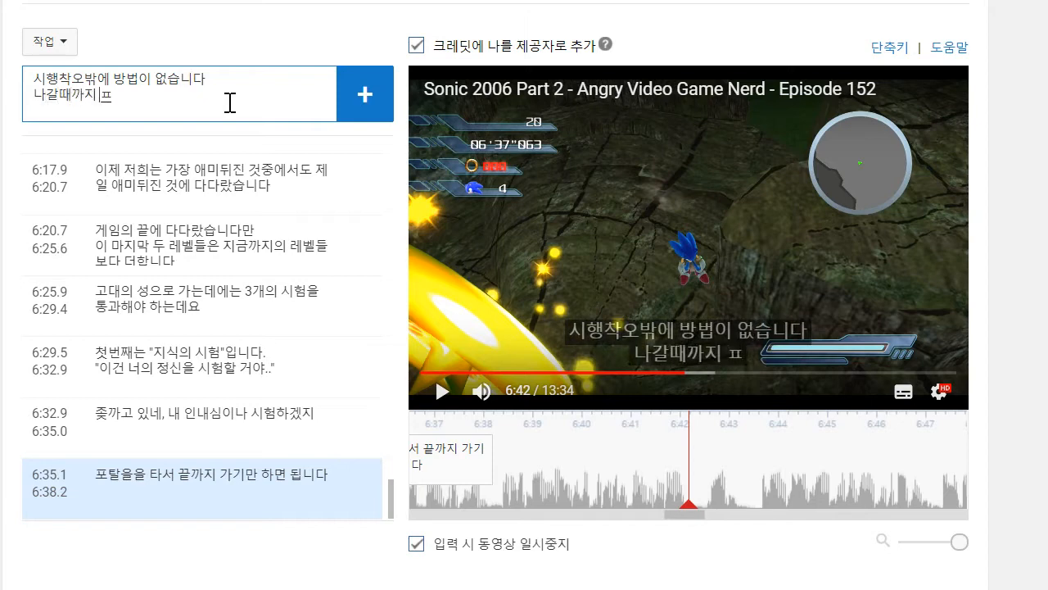
text(타고 또)
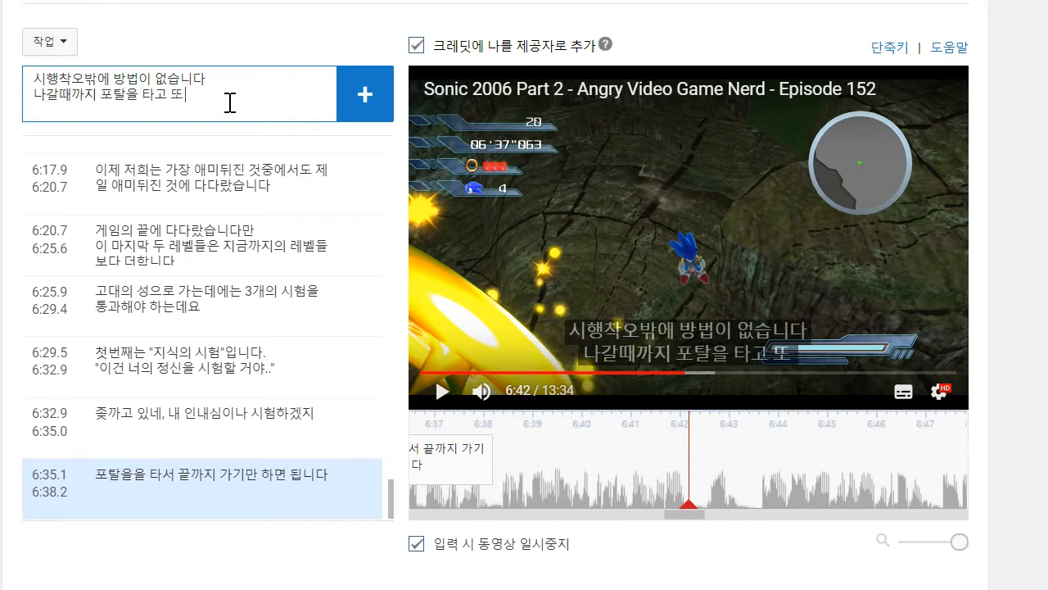
text( 따는거죠)
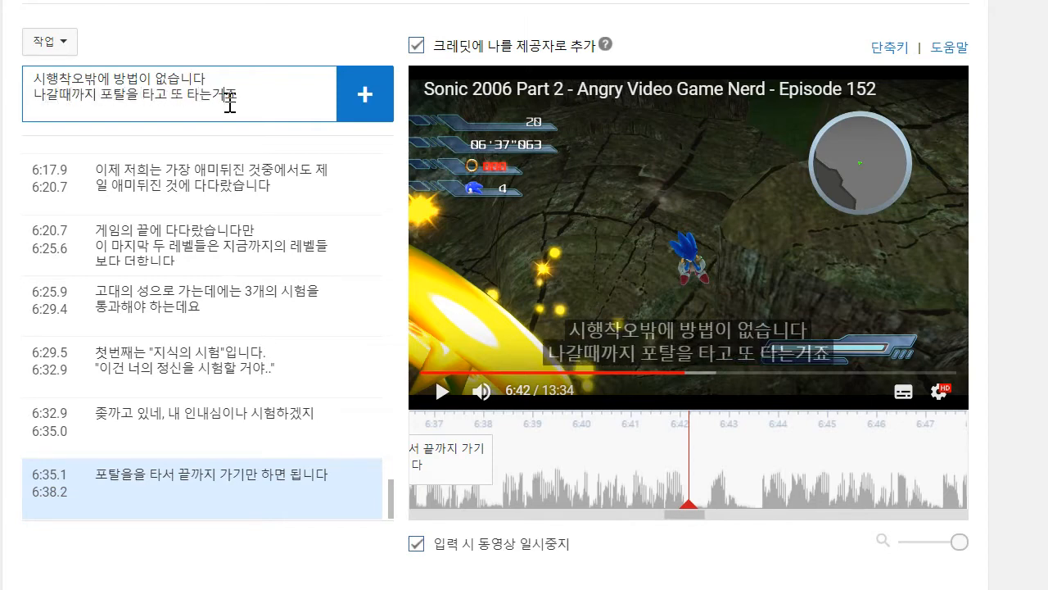
key(Return)
drag(591, 463, 494, 467)
- Play on to about 6:43, add the caption "구려요." and move its start to about 6:42.4
click(440, 397)
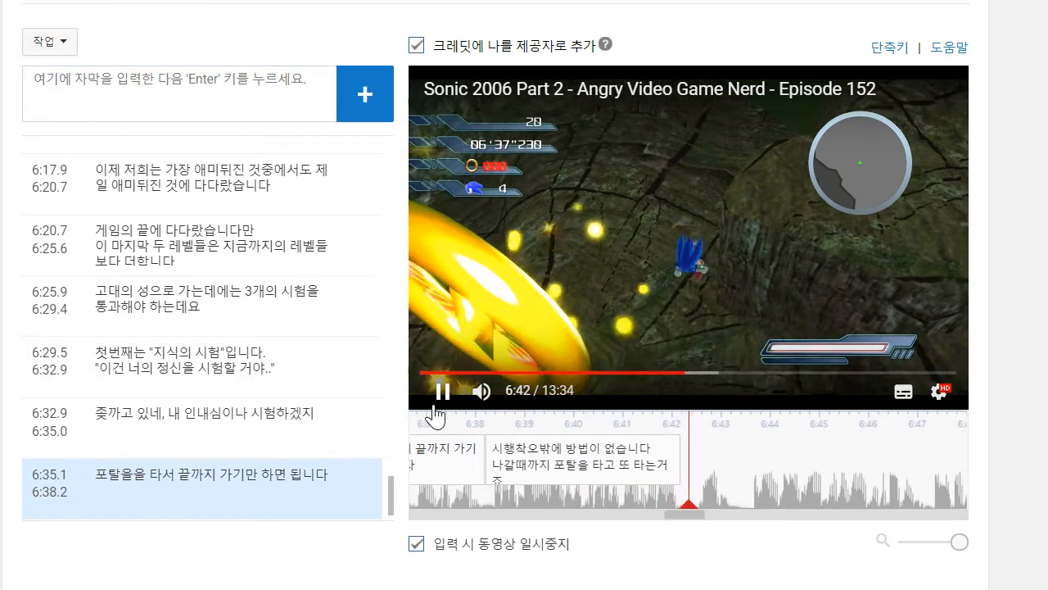
click(237, 99)
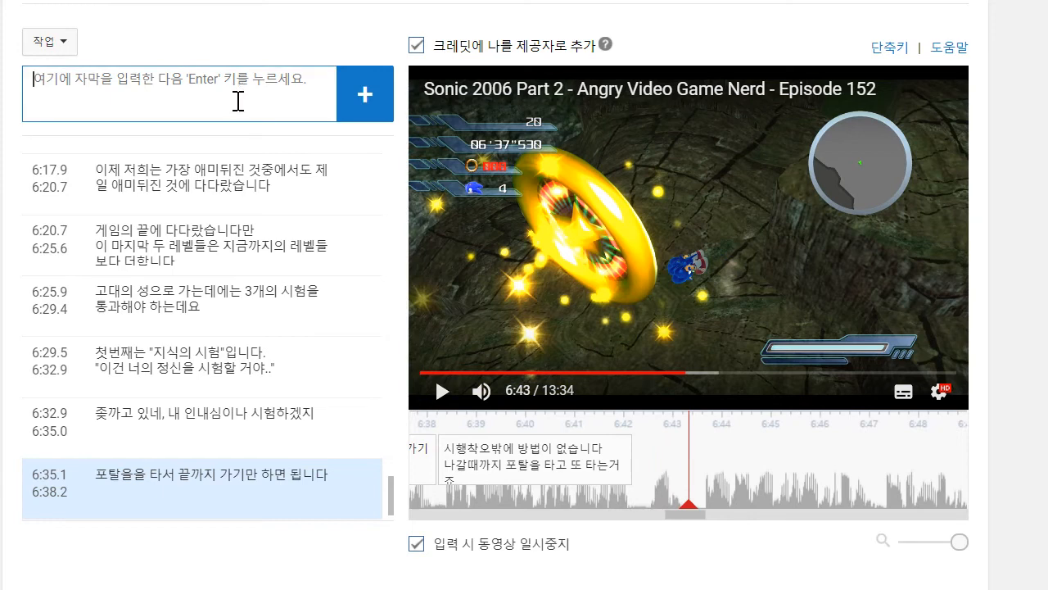
text(ㄱ려요.)
key(Return)
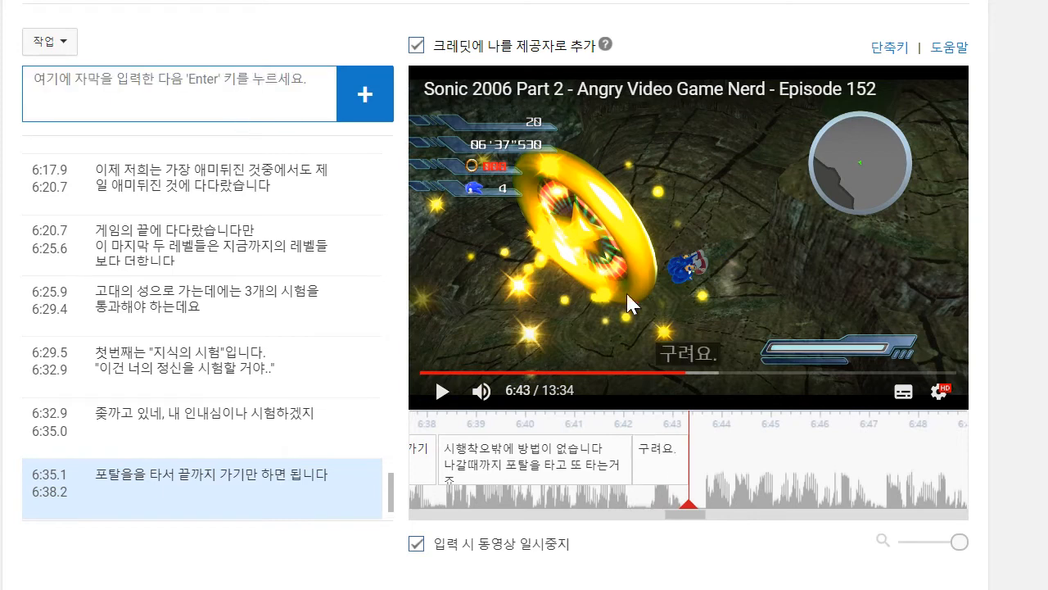
drag(628, 471, 645, 471)
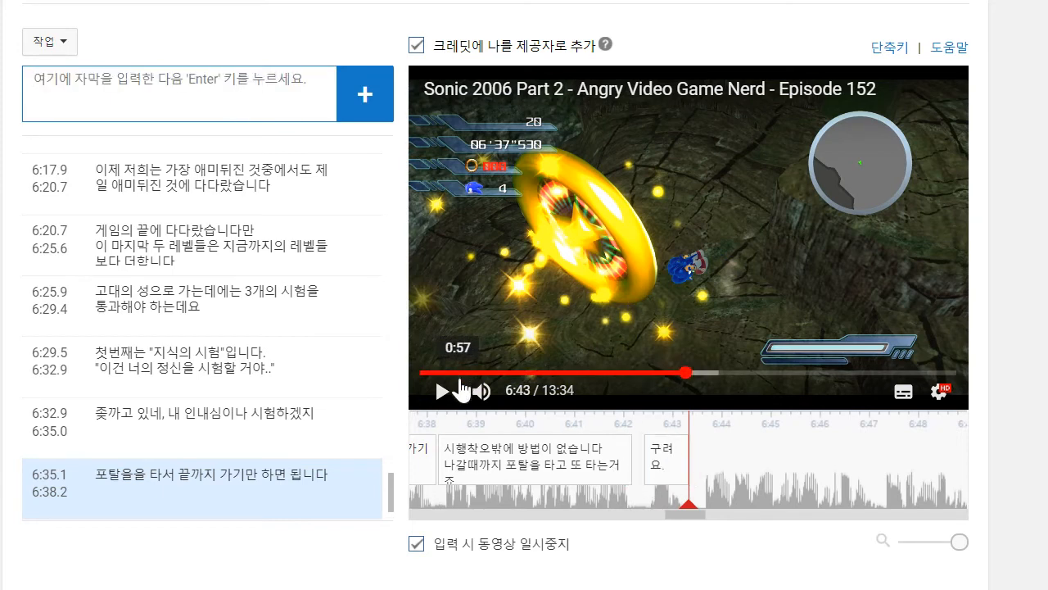
- Play on to about 6:47, add the two-line caption '"용기의 시험"이 다음입니다만 / 이건 진짜 맷돼지 똥같습니다' and move its start to about 6:43.7
click(446, 391)
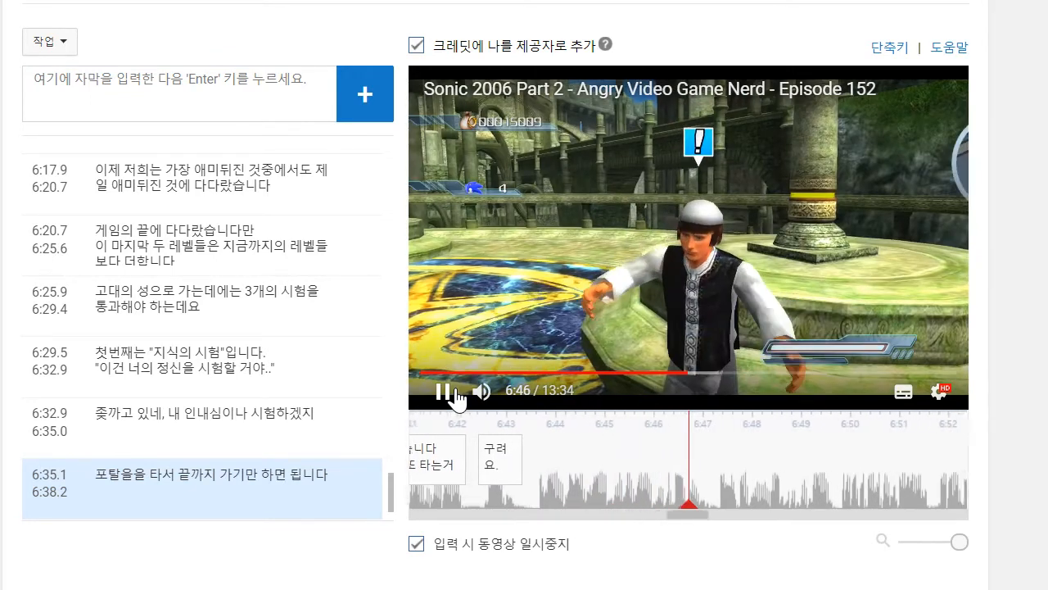
click(257, 104)
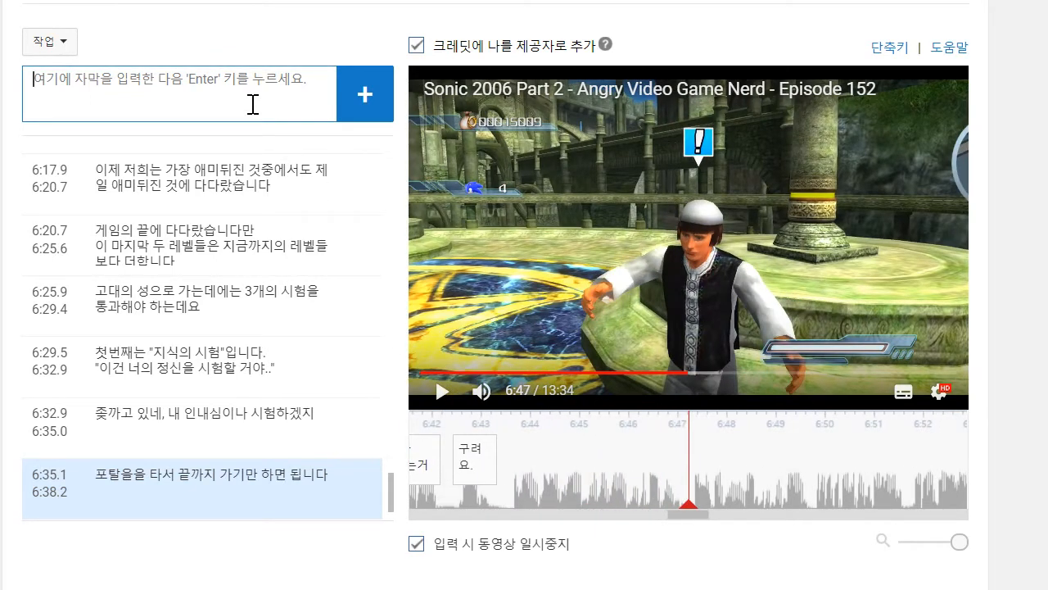
text(')
text(용기의 시험"이 대으)
key(BackSpace)
key(BackSpace)
text(다음)
text(입니다만)
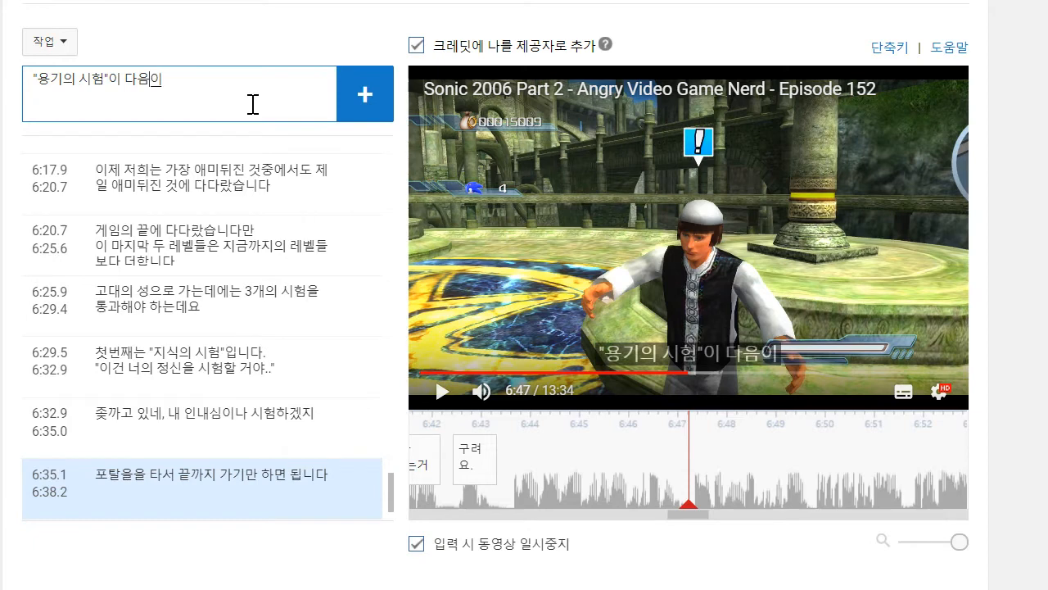
key(shift+Return)
text(이)
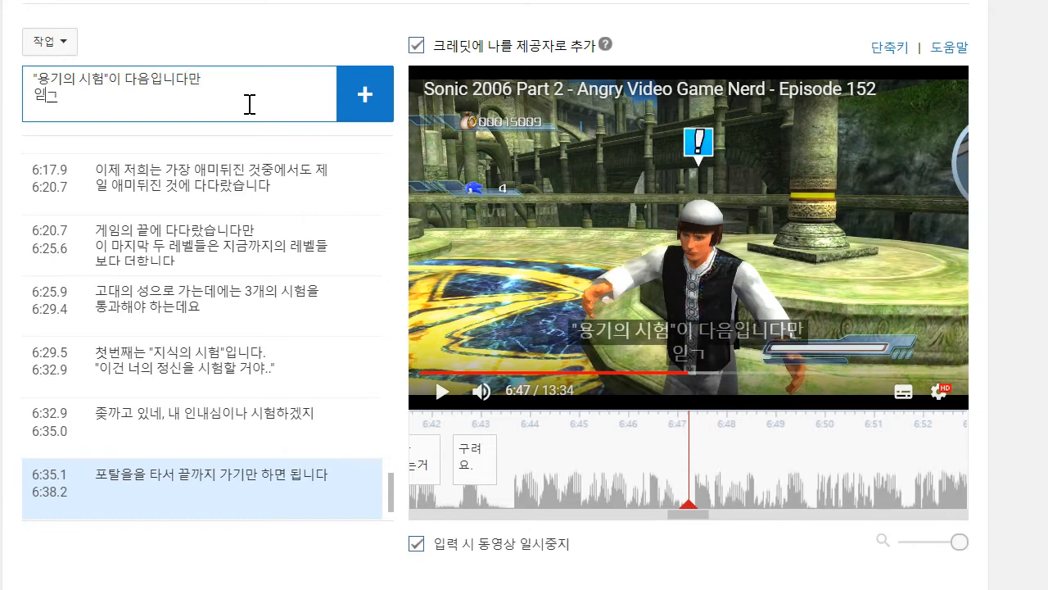
text(건 진짜)
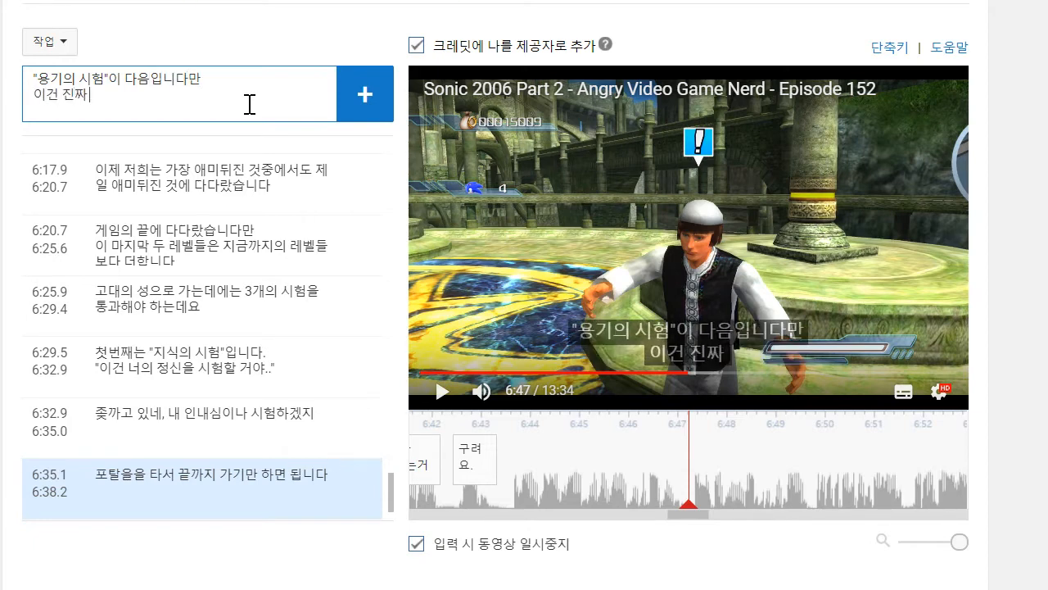
text( 맷돼지 똥같)
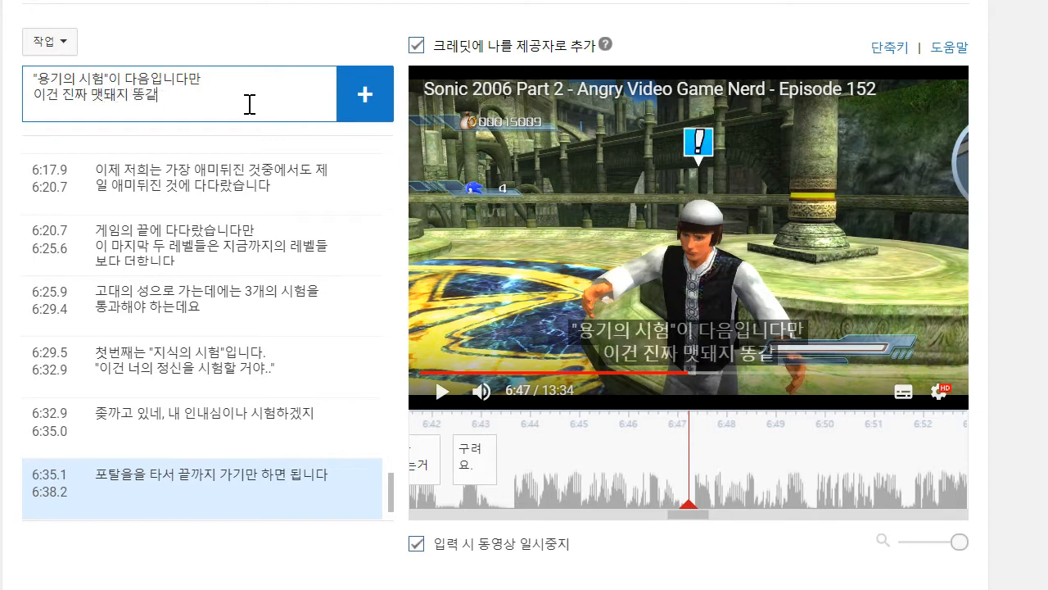
text(ㅇ니다)
key(Return)
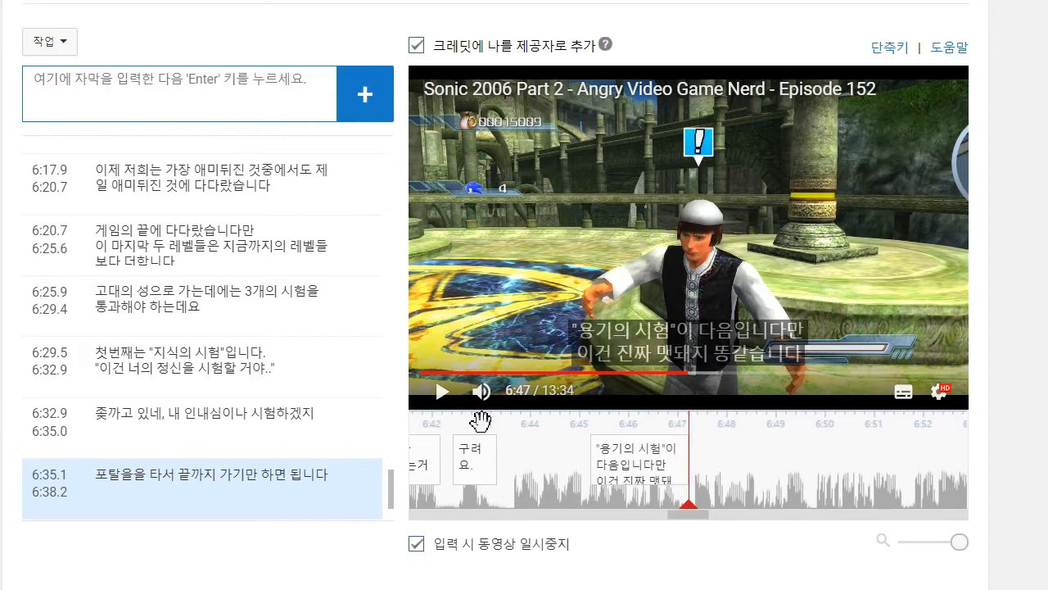
drag(586, 457, 509, 457)
- Play on to about 6:49, add the caption "이게 분명 세가지 시험 중에서도 최악일 거에요" and move its start back to the previous caption's end
click(440, 402)
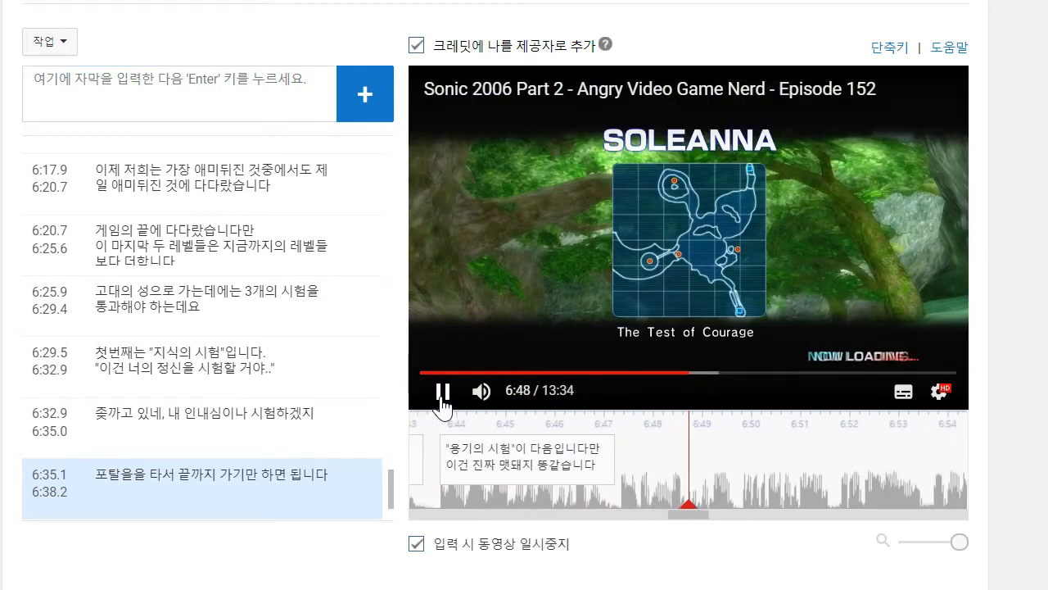
click(253, 87)
text(ㅇ)
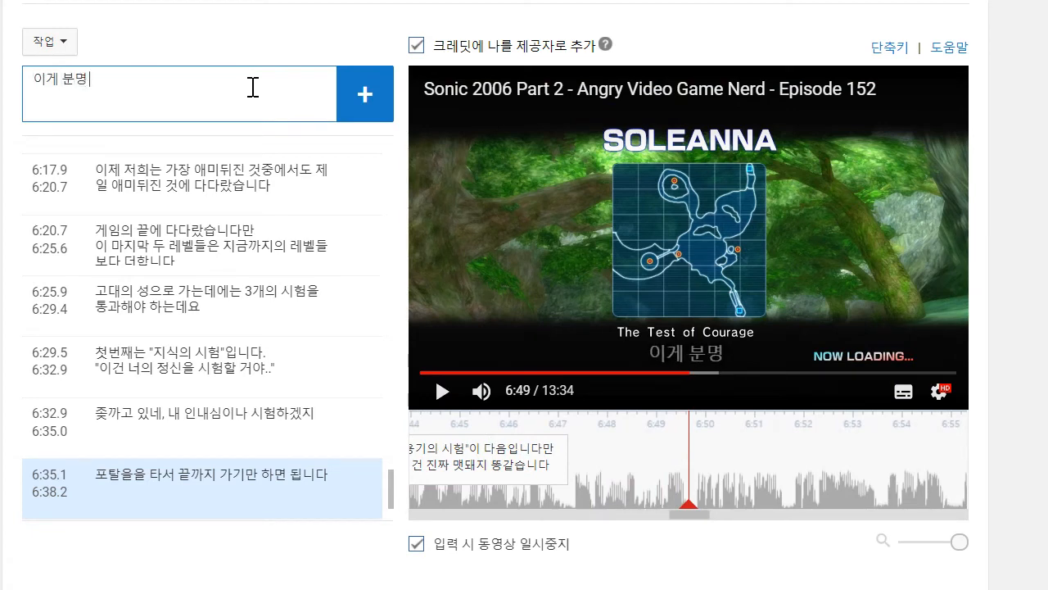
text(게 분명 세가지 시험 중에ㅓ)
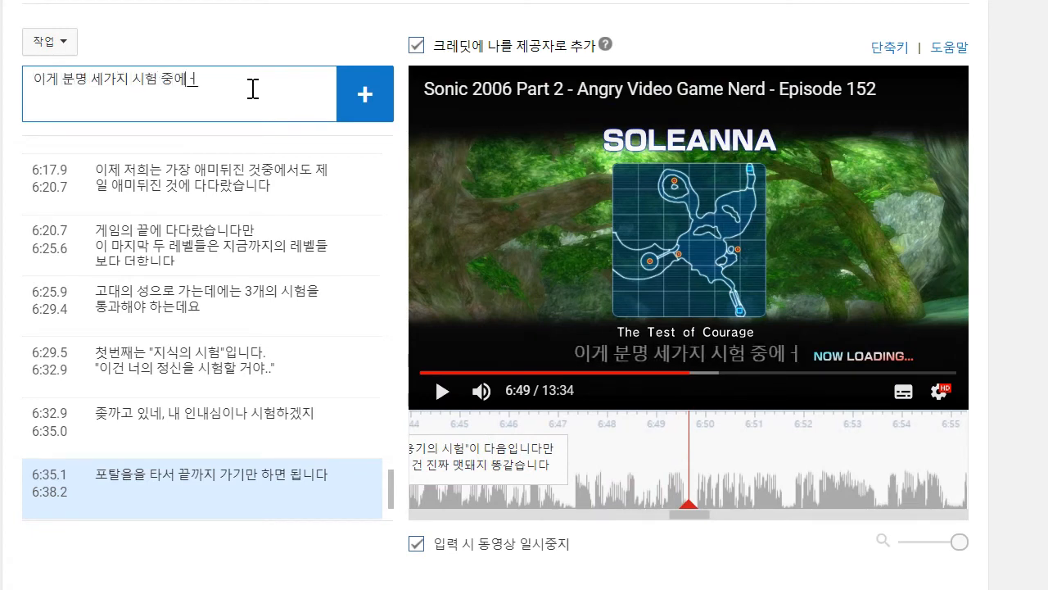
key(BackSpace)
text(서도 최)
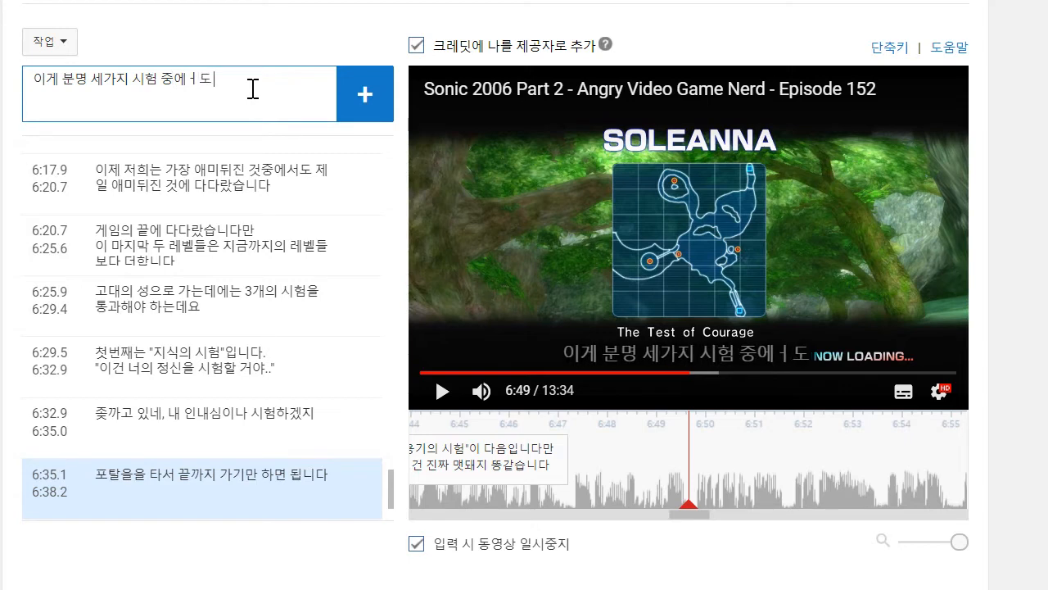
text(악)
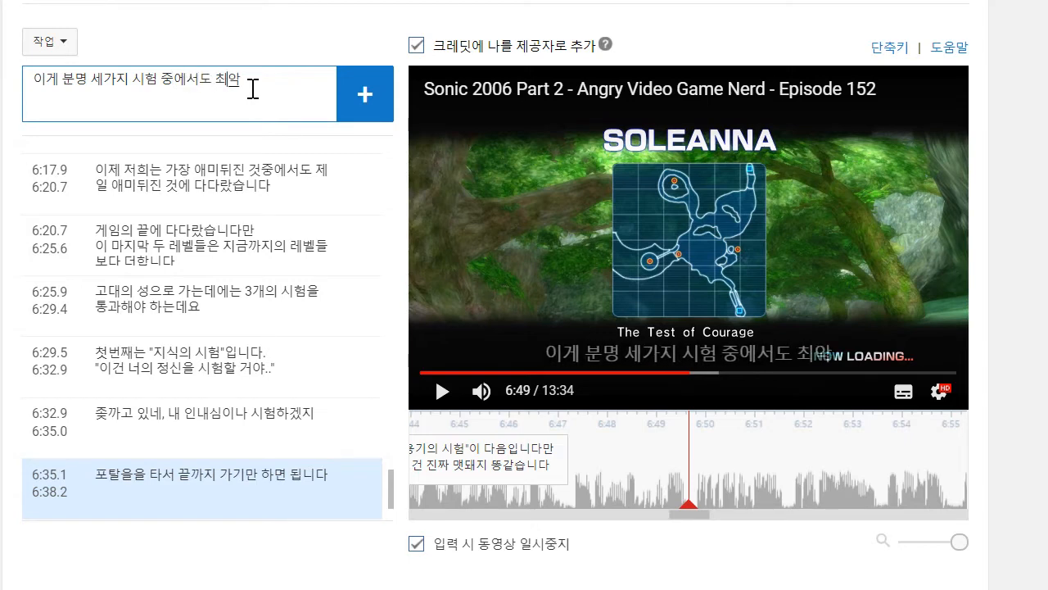
text(일 거에요.)
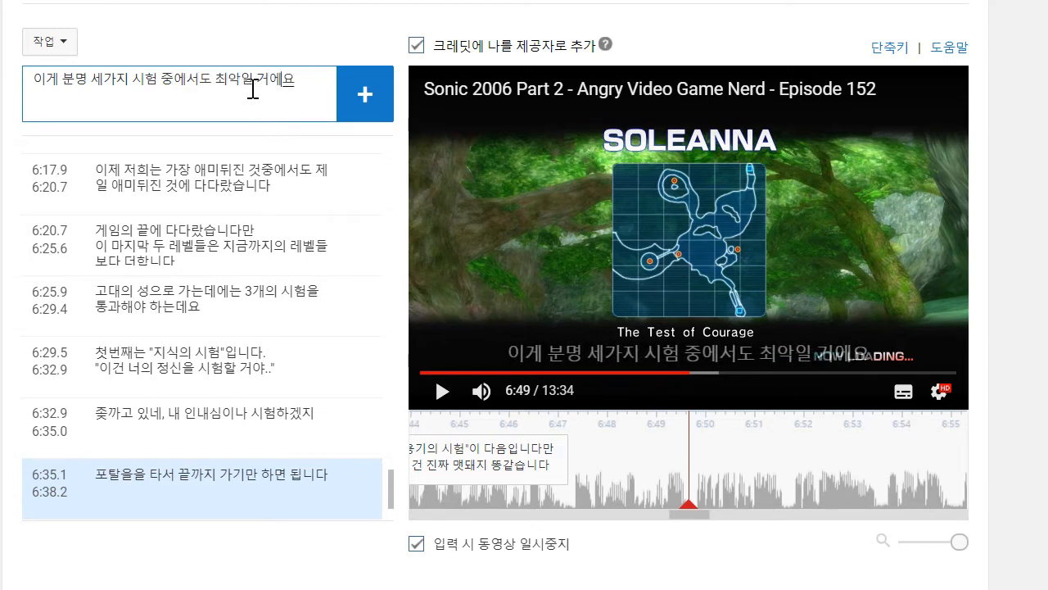
key(Return)
drag(592, 458, 567, 459)
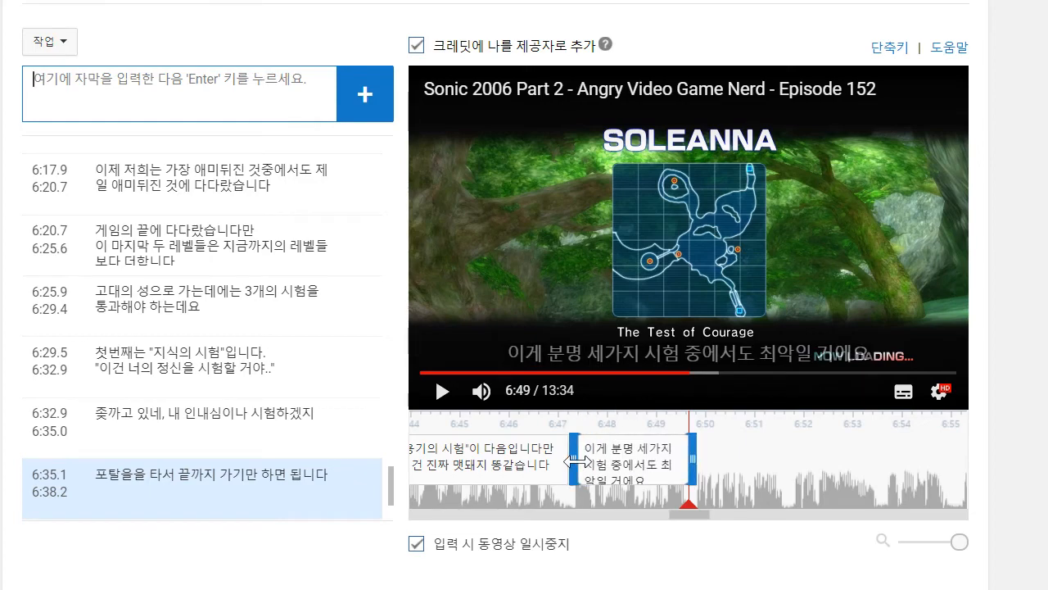
- Play on to about 6:53, begin a caption with "링 없이" and replay the passage from just before 6:52
click(442, 390)
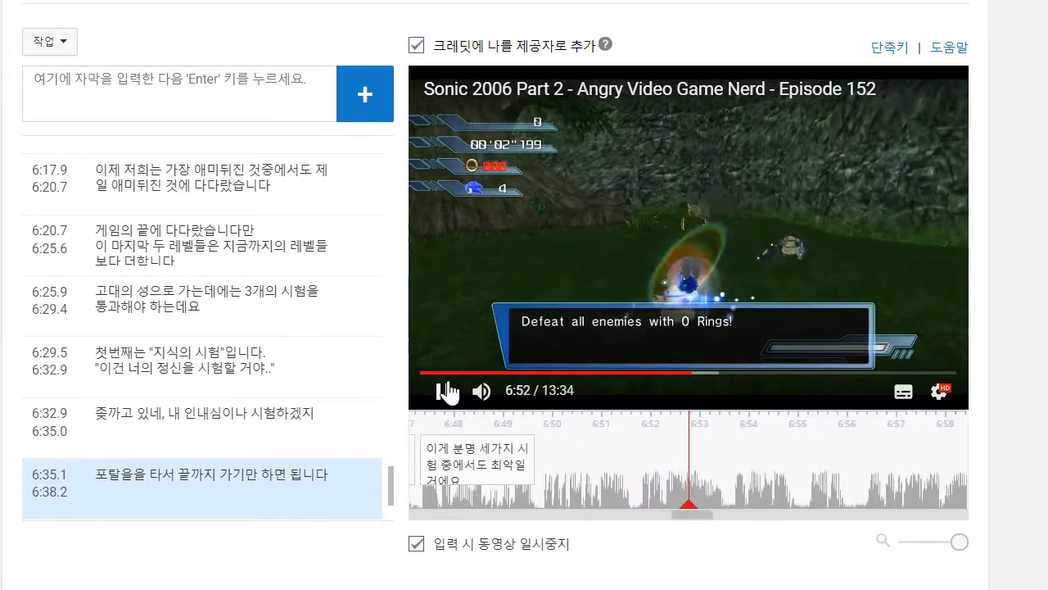
click(445, 390)
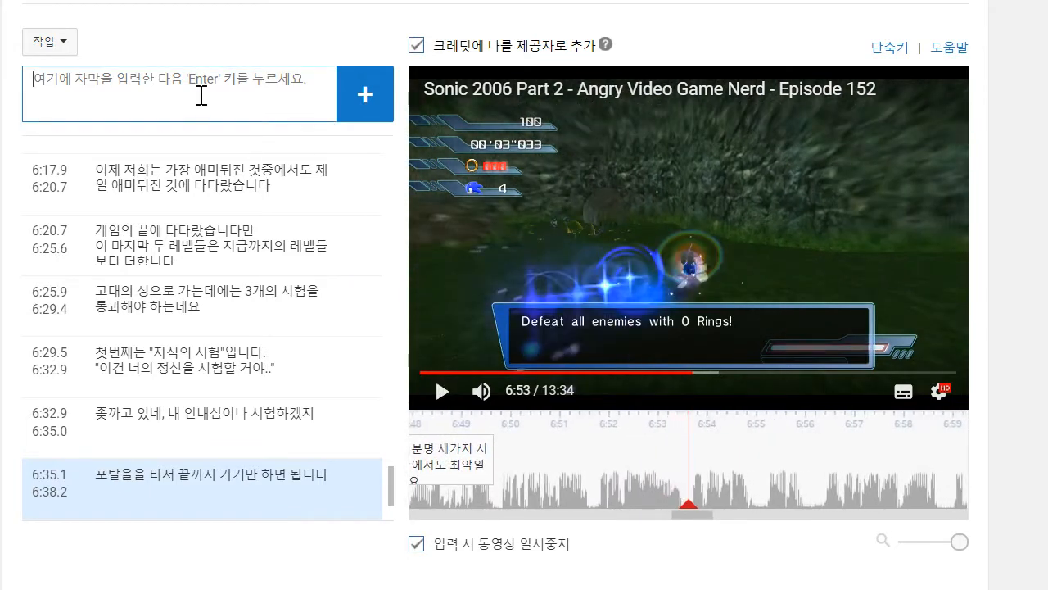
click(200, 96)
text(리)
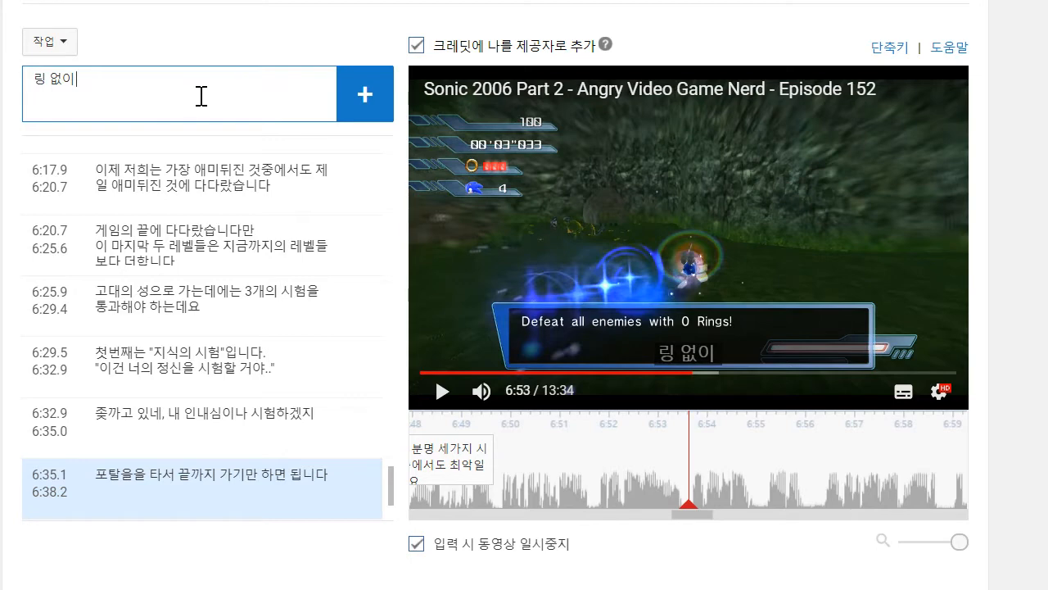
drag(758, 481, 947, 510)
click(418, 403)
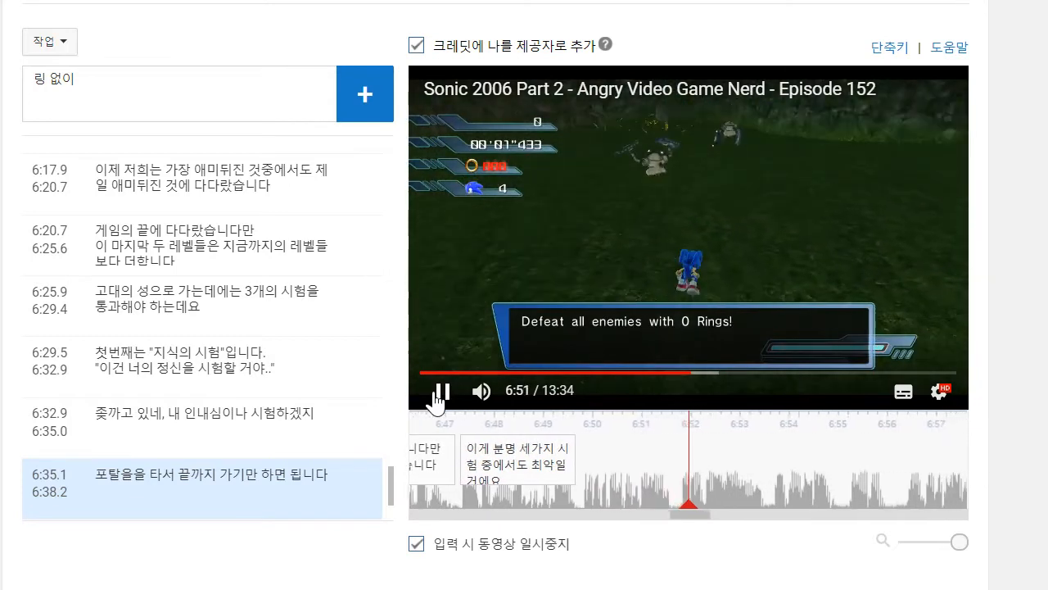
- Complete and add the caption as "링 하나 없이 떼거지로 오는 몬스터들을 깨야 하거든요" and move its start to about 6:49.8
click(76, 86)
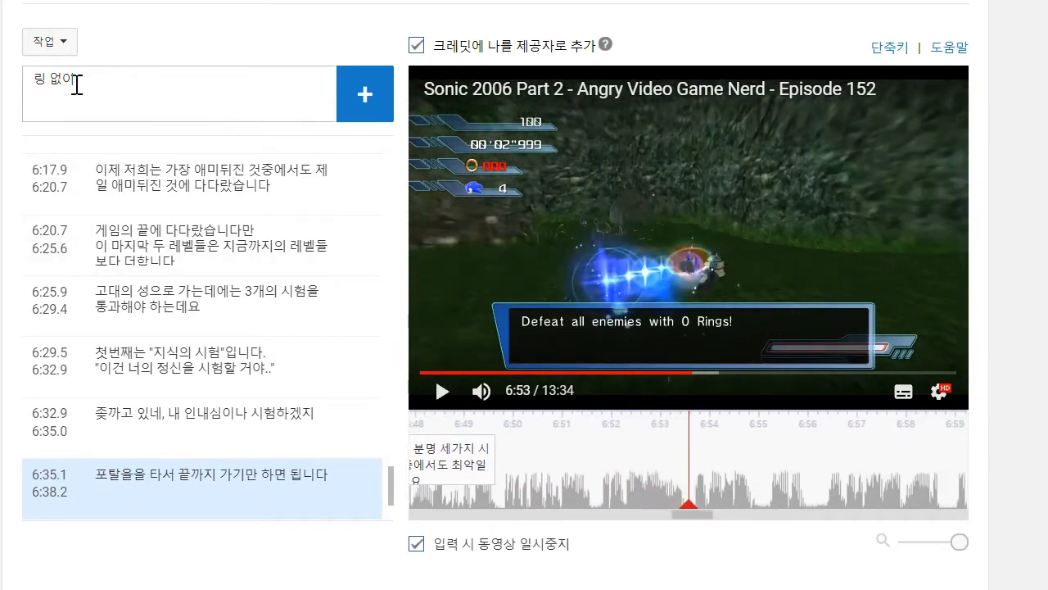
text(하나)
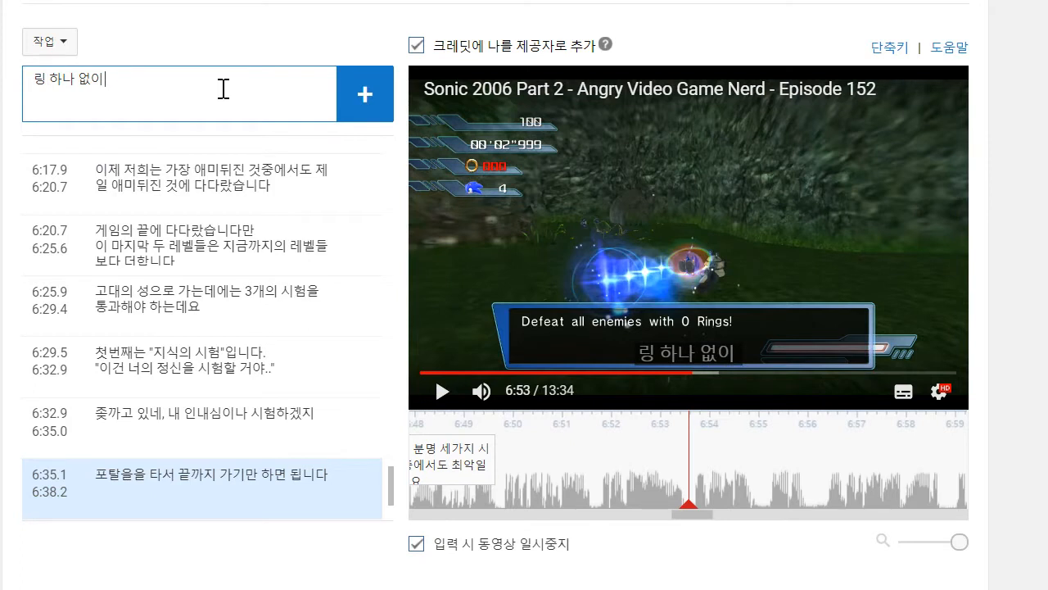
text( 없이 몬스터)
key(BackSpace)
key(BackSpace)
key(BackSpace)
key(BackSpace)
text(떼거지로)
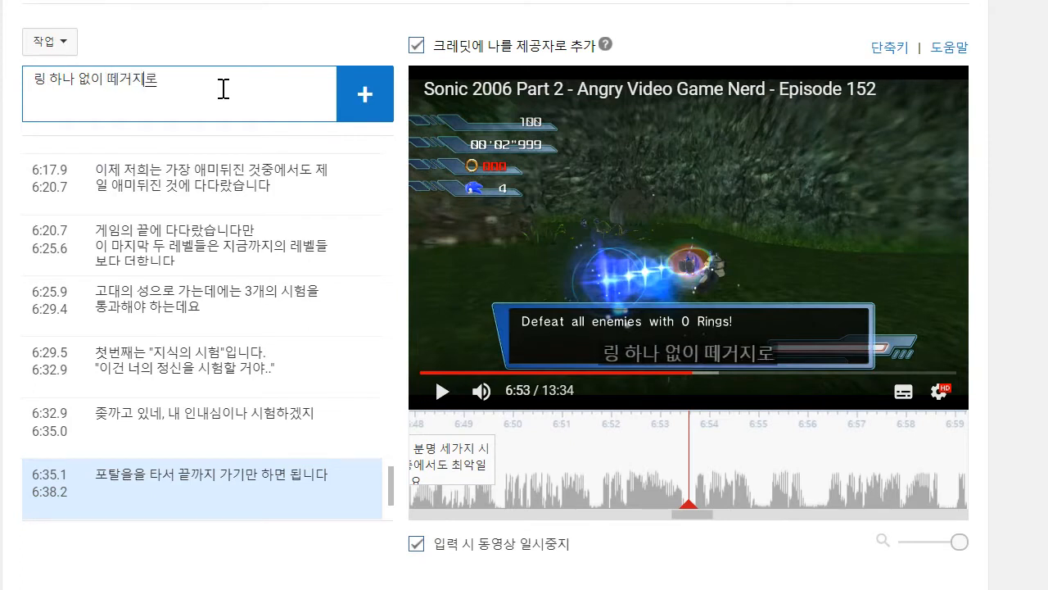
text( 오는 몬스터들을 깨야 하거든요)
key(Return)
drag(592, 459, 500, 458)
- Play on to about 6:56, add the caption "실수 하나라도 하면 뒤진겁니다" and move its start to about 6:53.7
click(443, 391)
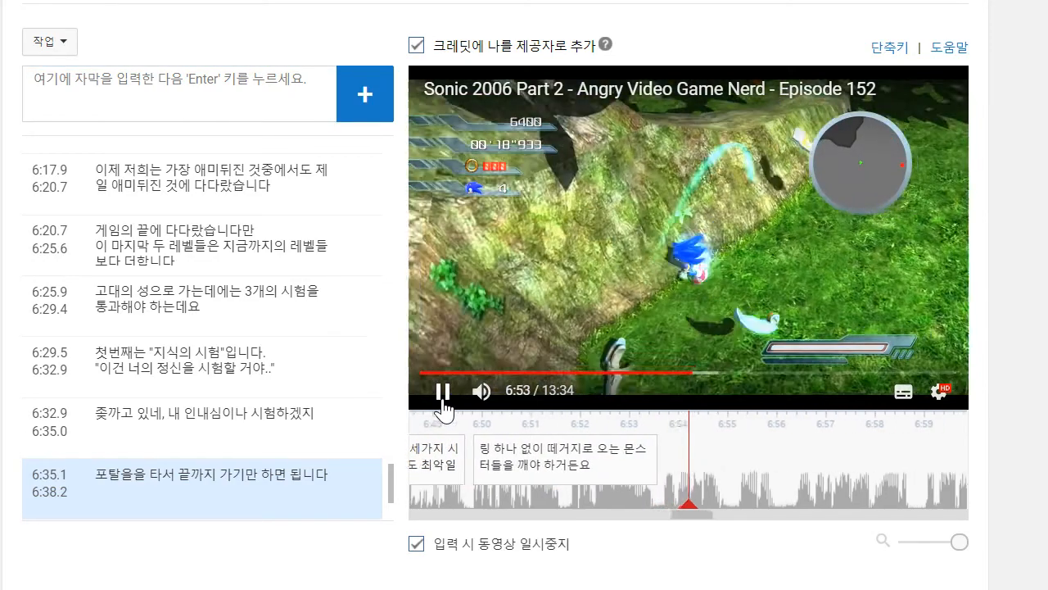
click(204, 106)
text(실수 하나라)
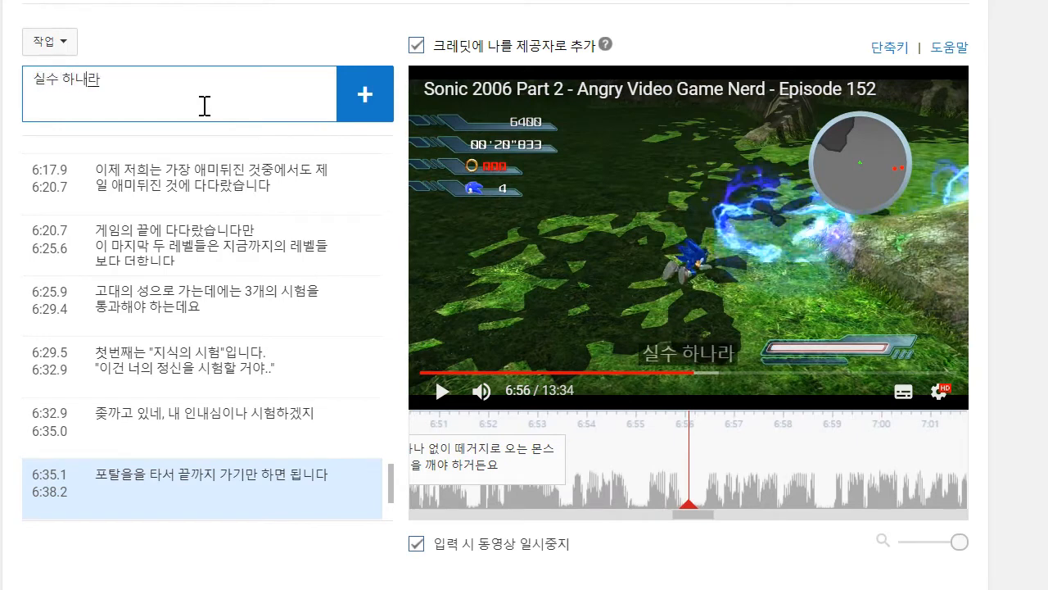
text(도 하면 뒤지)
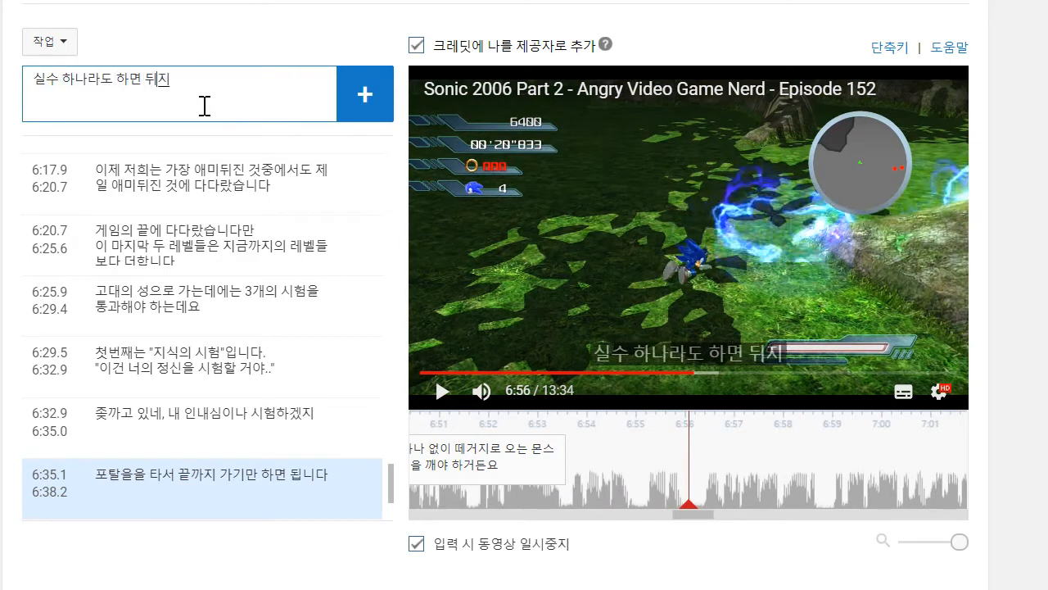
text(ㄴ겁니다)
key(Return)
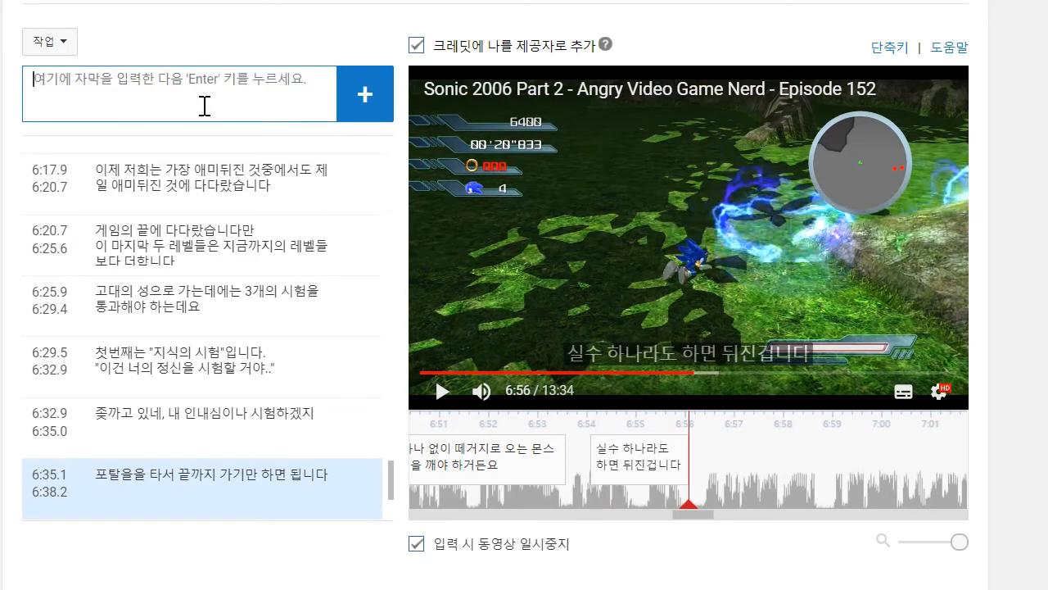
drag(591, 462, 568, 460)
- Play on to about 6:58, add the caption '다음은.."사랑의 시험"..입니다?' and move its start to about 6:56.4
click(425, 397)
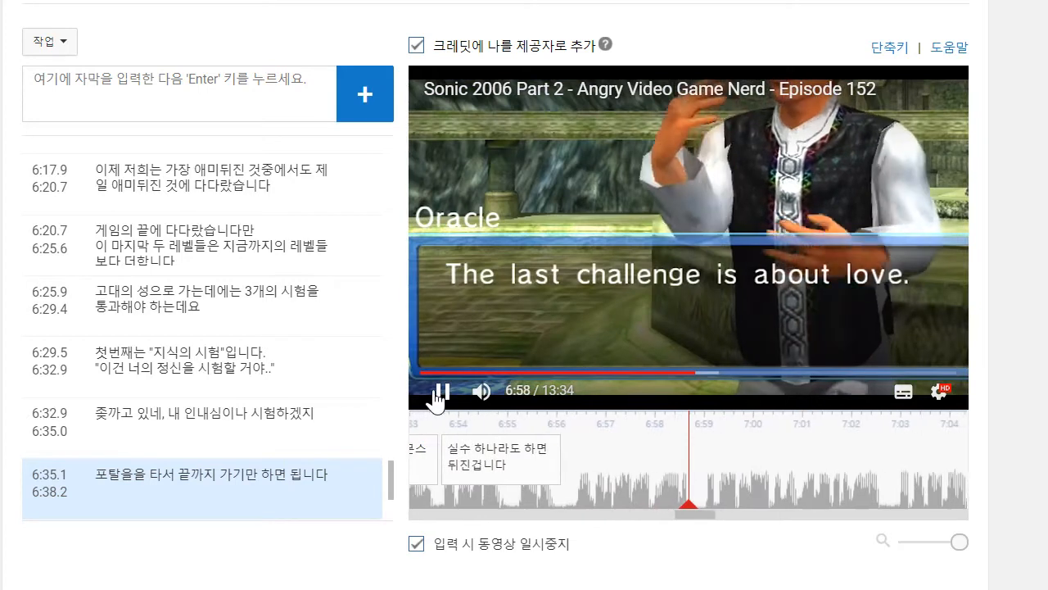
click(136, 71)
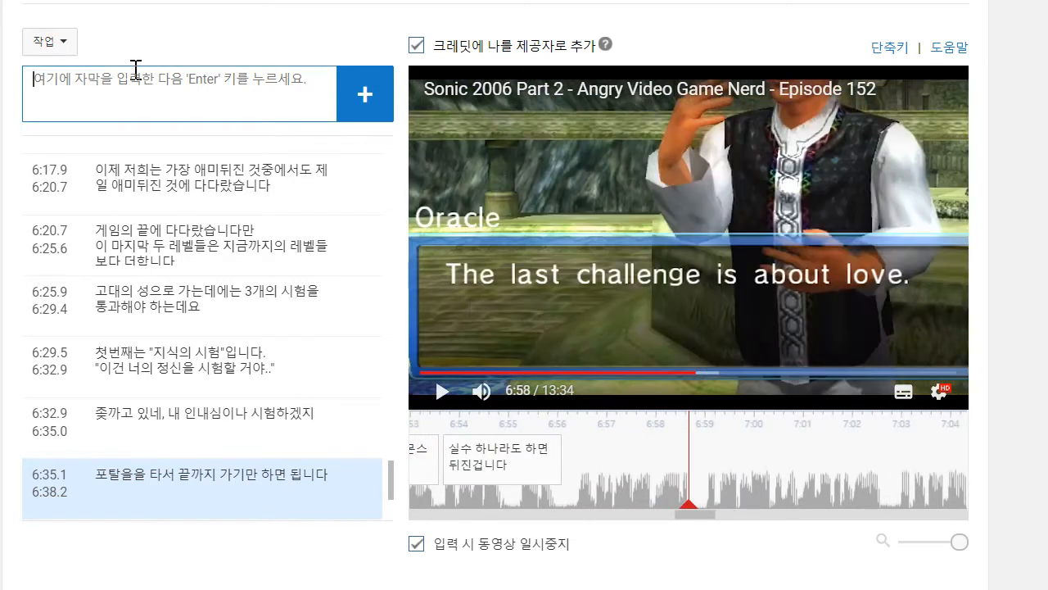
text(당)
text(음은.."사랑의)
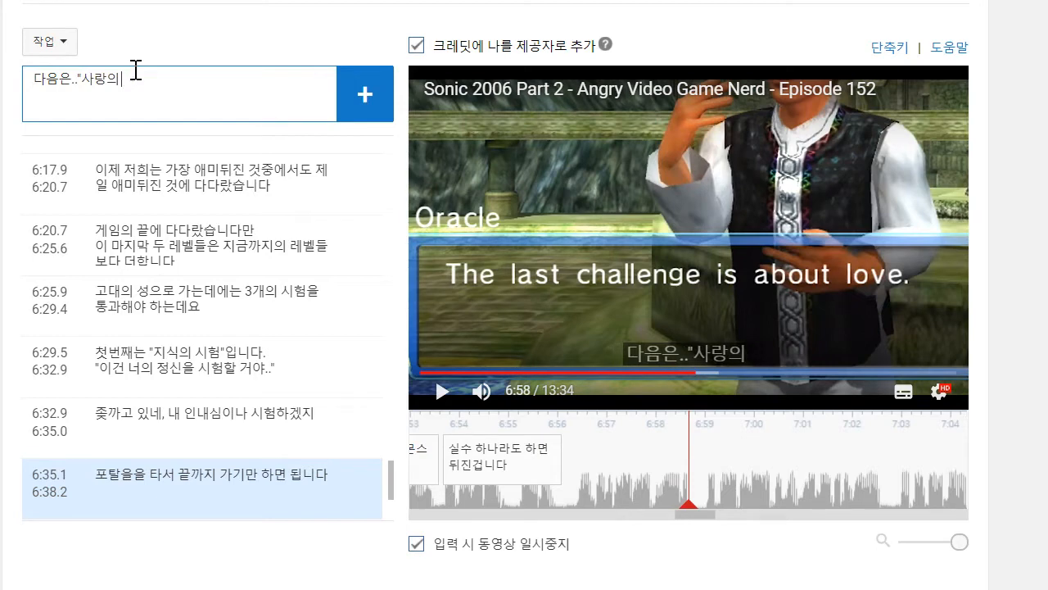
text( ㅅㅣㅎㅓㅁ"..ㅇ;ㅂ)
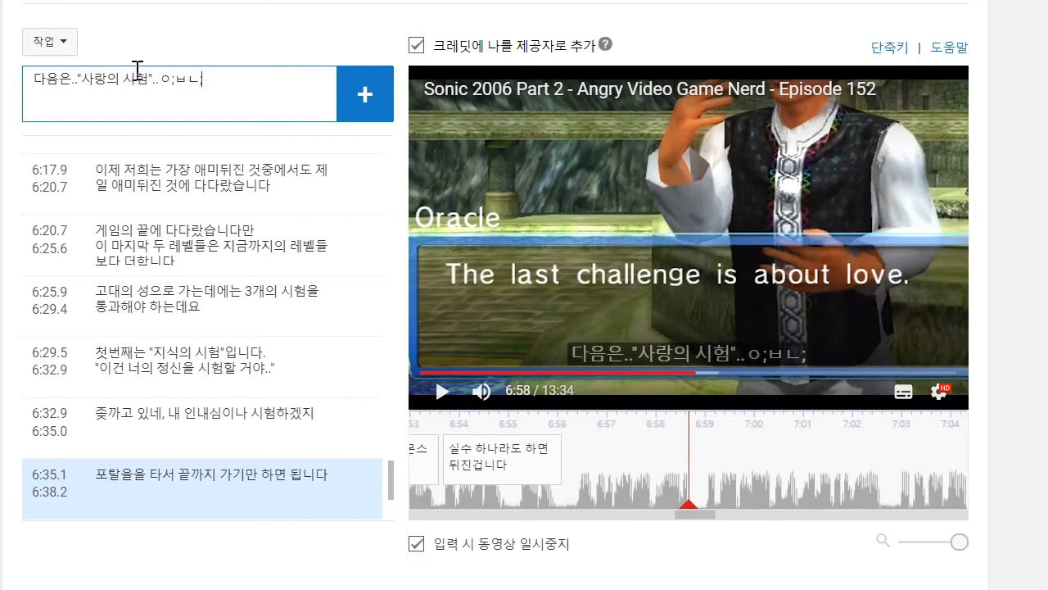
key(BackSpace)
key(BackSpace)
key(BackSpace)
text(입니다?)
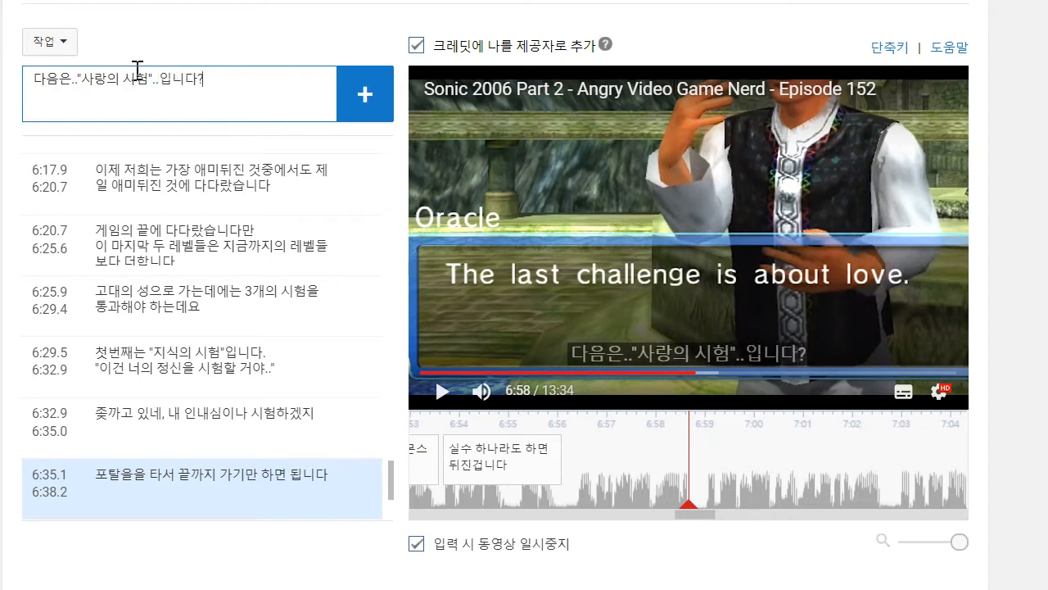
key(Return)
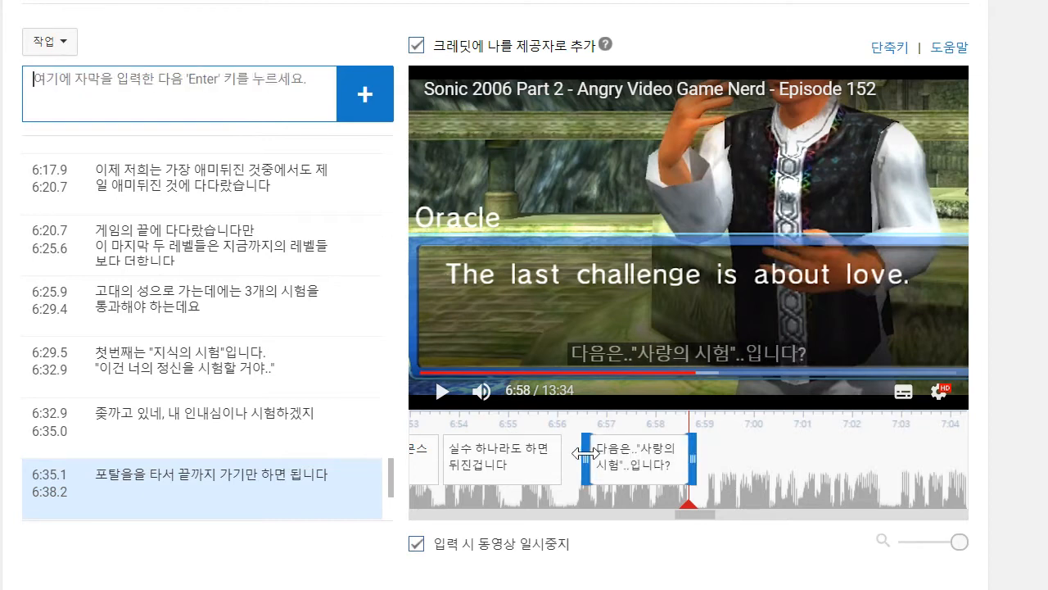
- Play on to about 7:02 and write the caption line "에이미나 공주, 둘 중 하나를 고르면 됩니다"
click(455, 398)
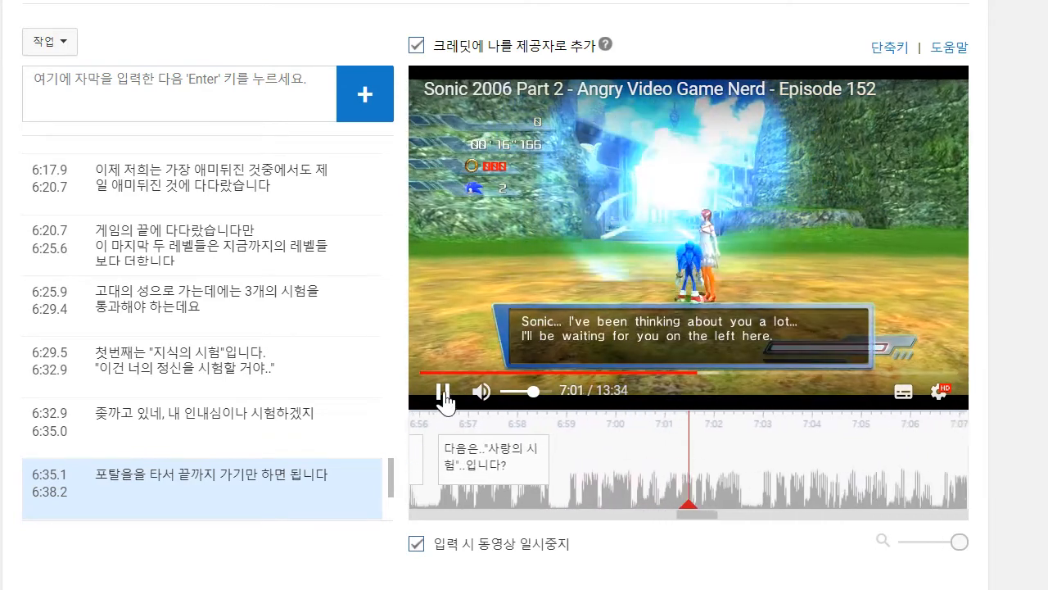
click(220, 72)
click(219, 72)
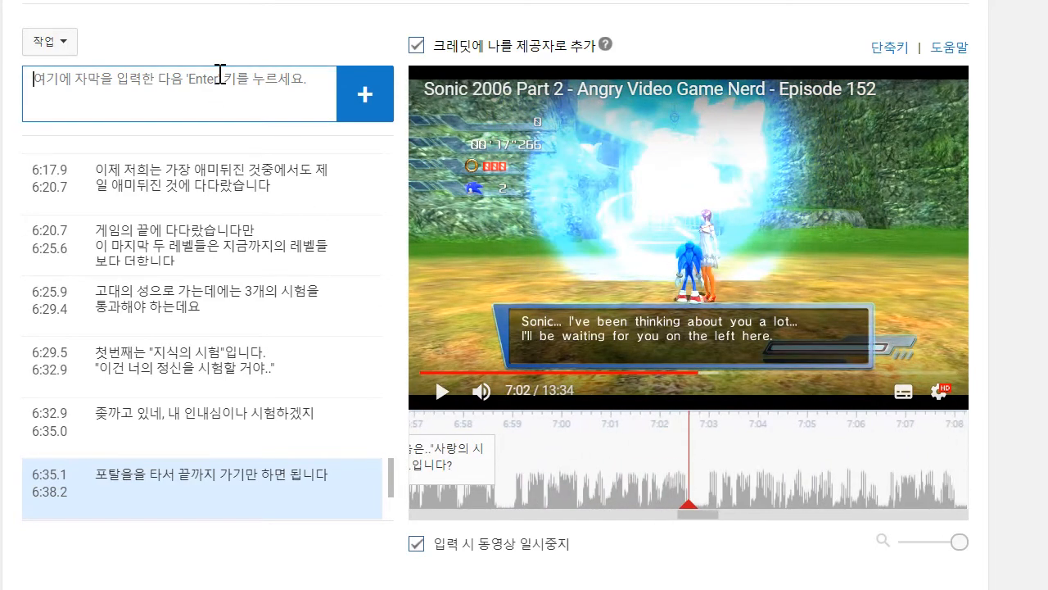
text(에이미나 공주, 둘지)
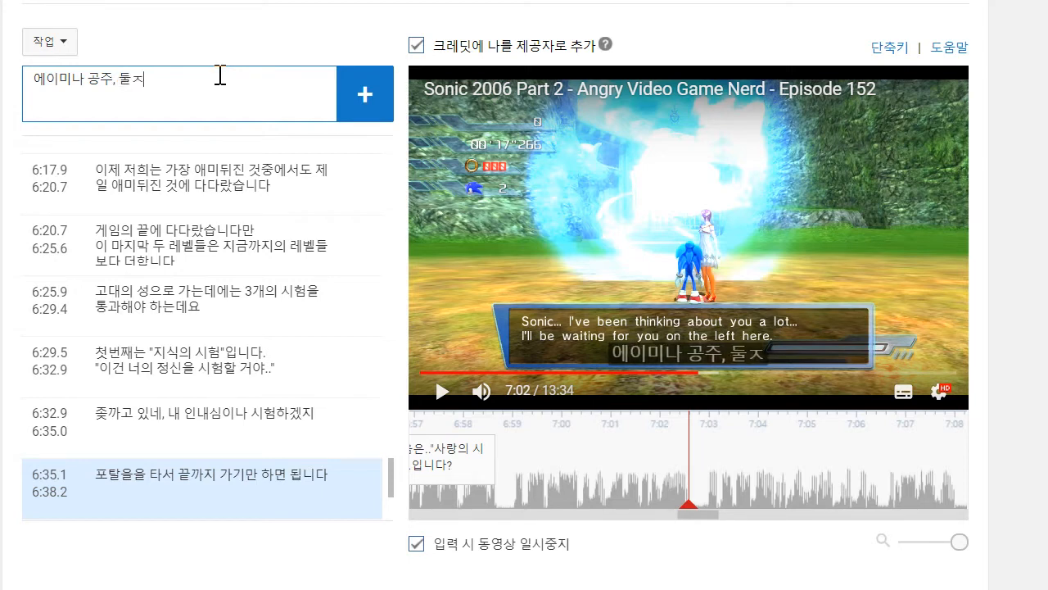
text(중 하나를 고)
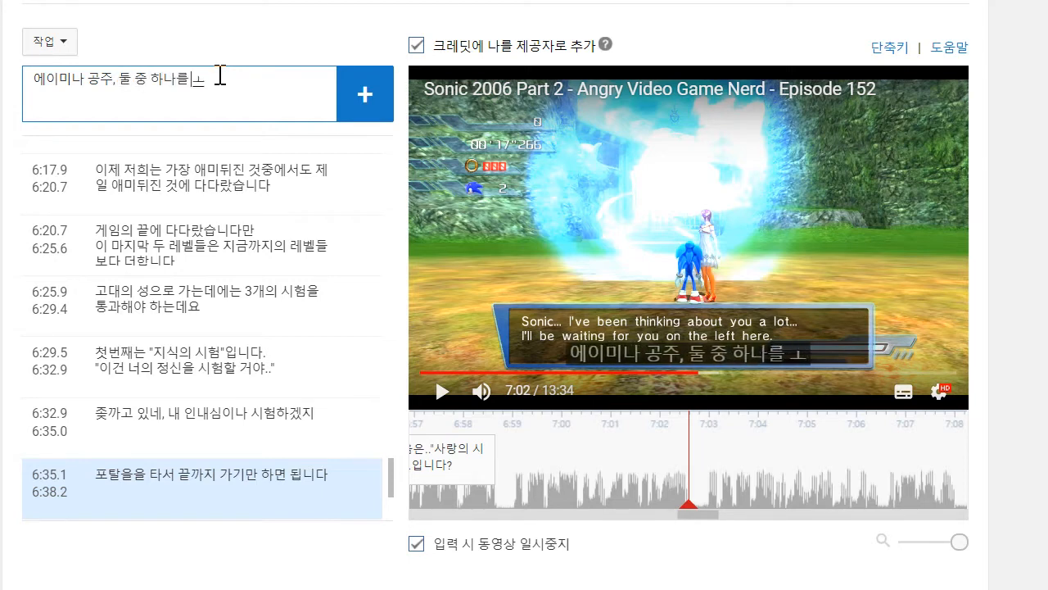
text(르면 됩니다)
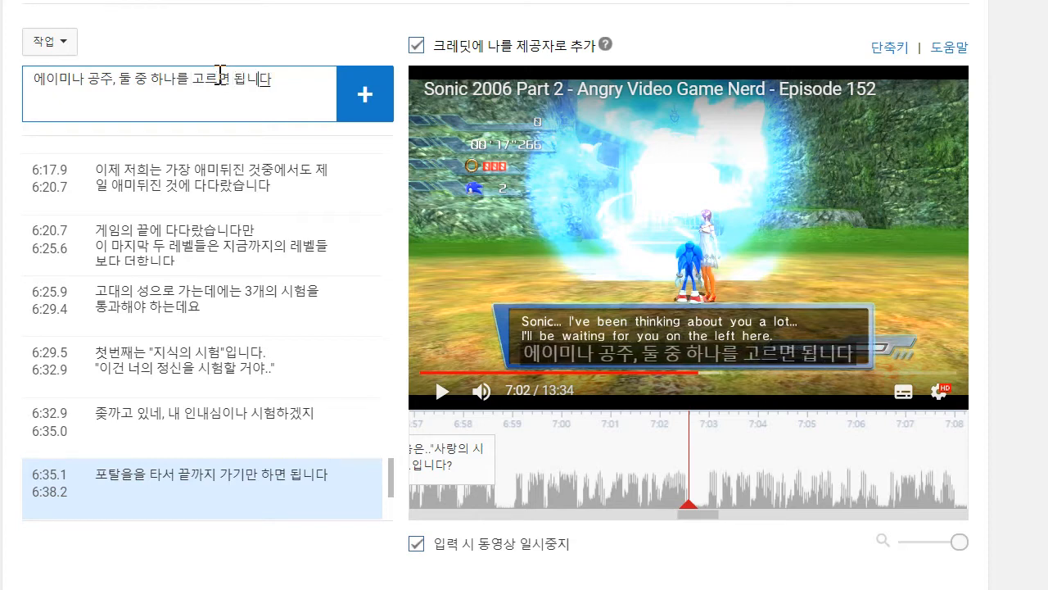
- Give the caption the second line "어차피 뭘 고르든 차이는 없습니다", add it and move its start to about 6:58.8
key(Return)
text(ㅇ)
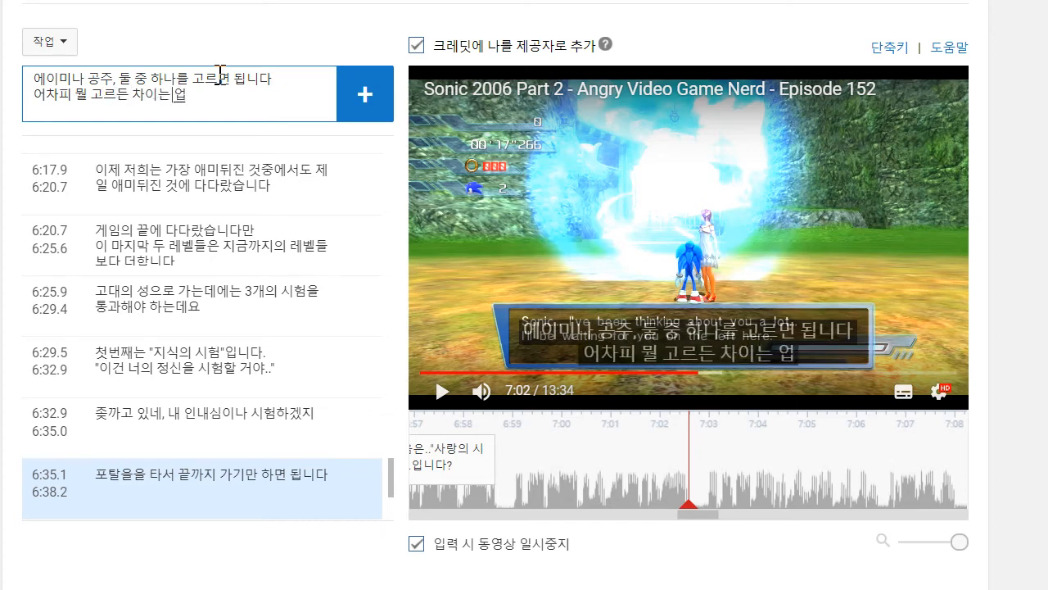
key(BackSpace)
key(BackSpace)
key(BackSpace)
key(BackSpace)
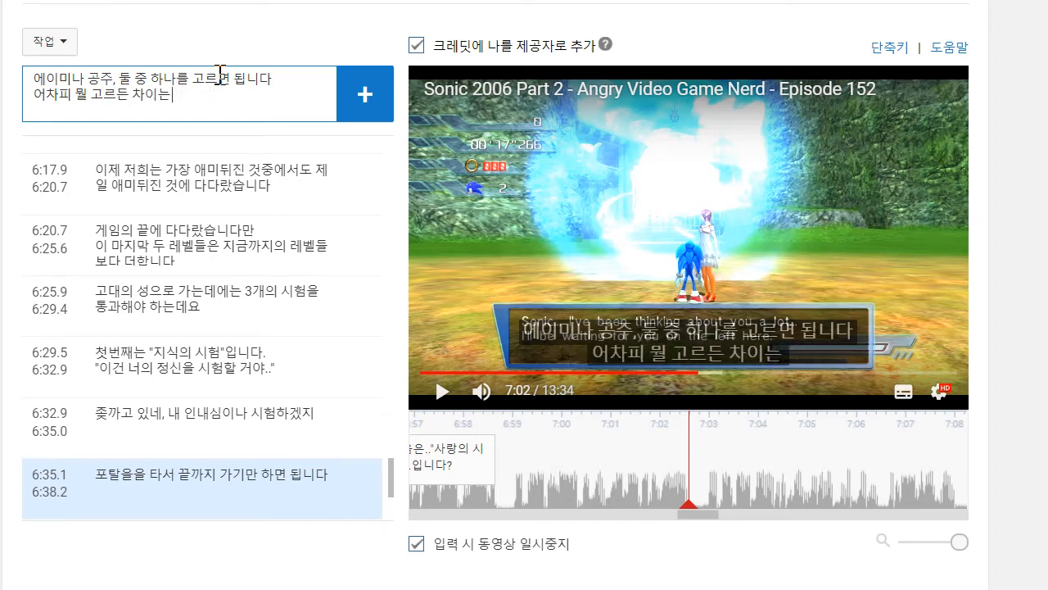
text(없습ㄴㄷ)
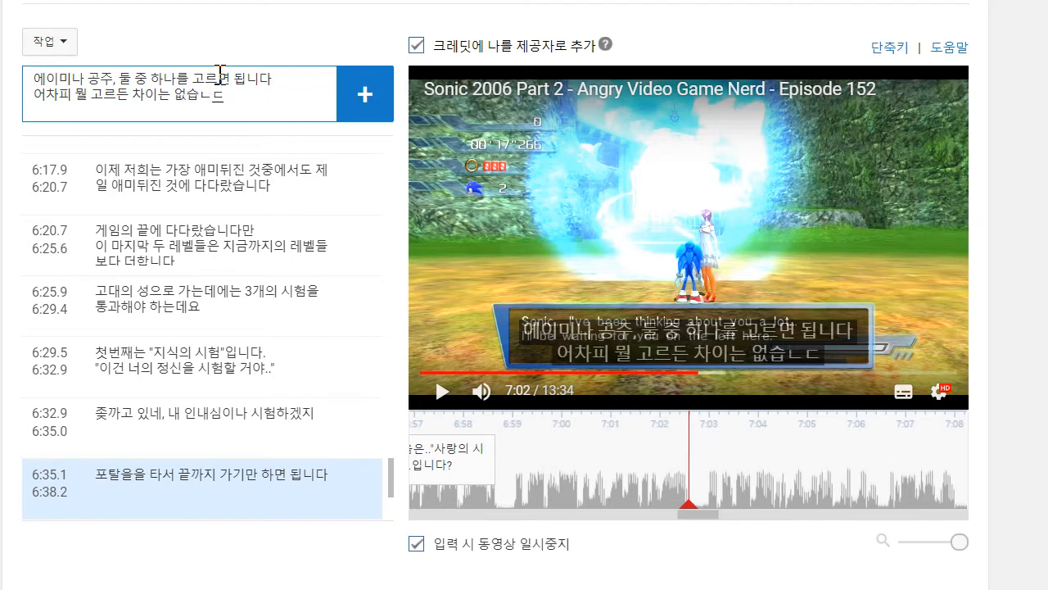
text(니다)
key(Return)
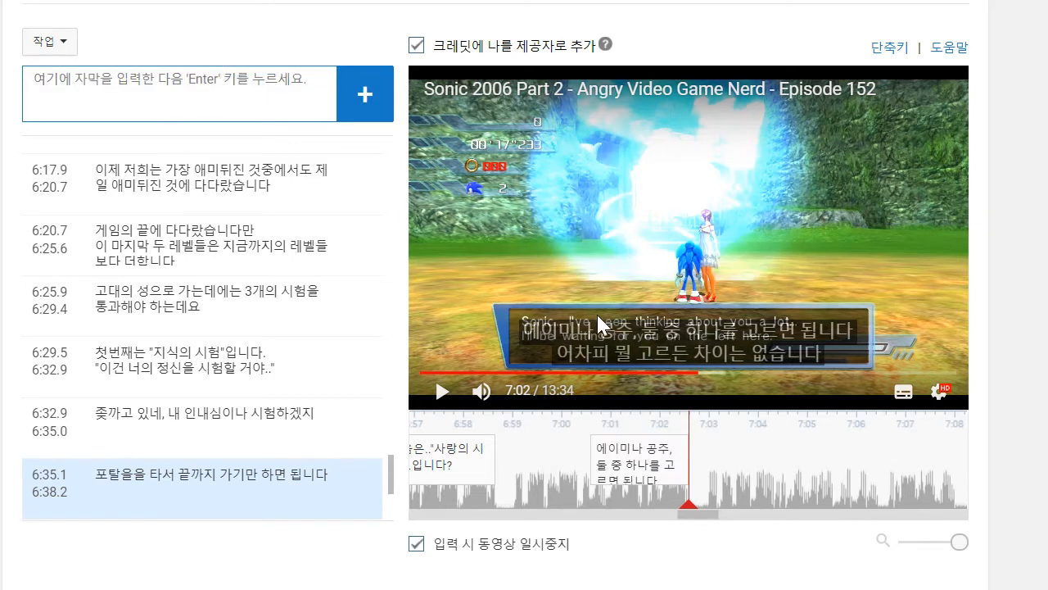
drag(565, 451, 501, 467)
- Play on to about 7:06, add the caption "마지막 시험을 깨면 다음 레벨까지 독수리를 타고 가게 됩니다" and move its start to about 7:02.9
click(443, 391)
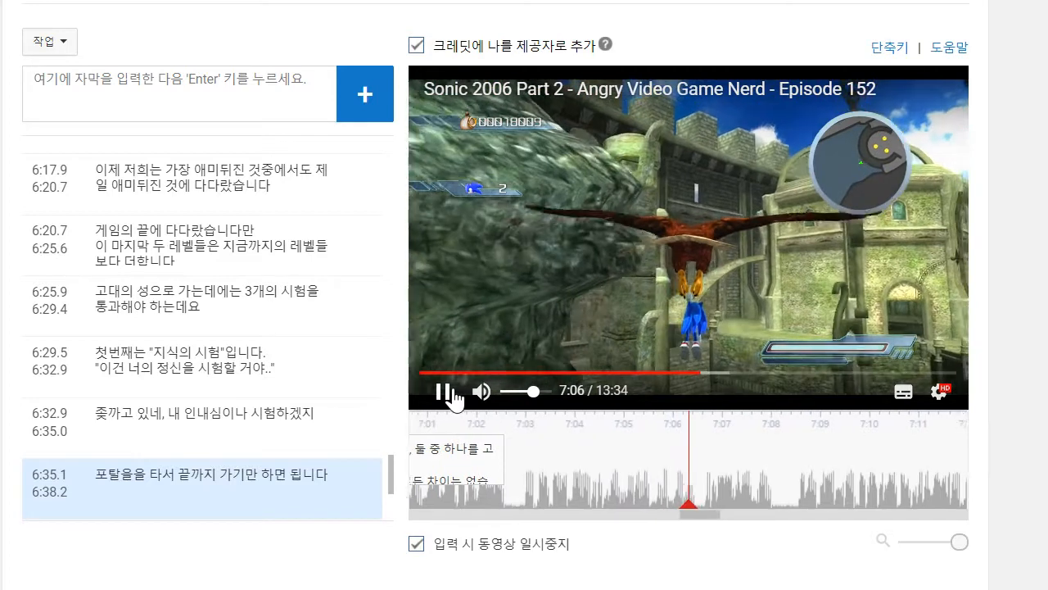
click(444, 392)
click(93, 82)
text(맞)
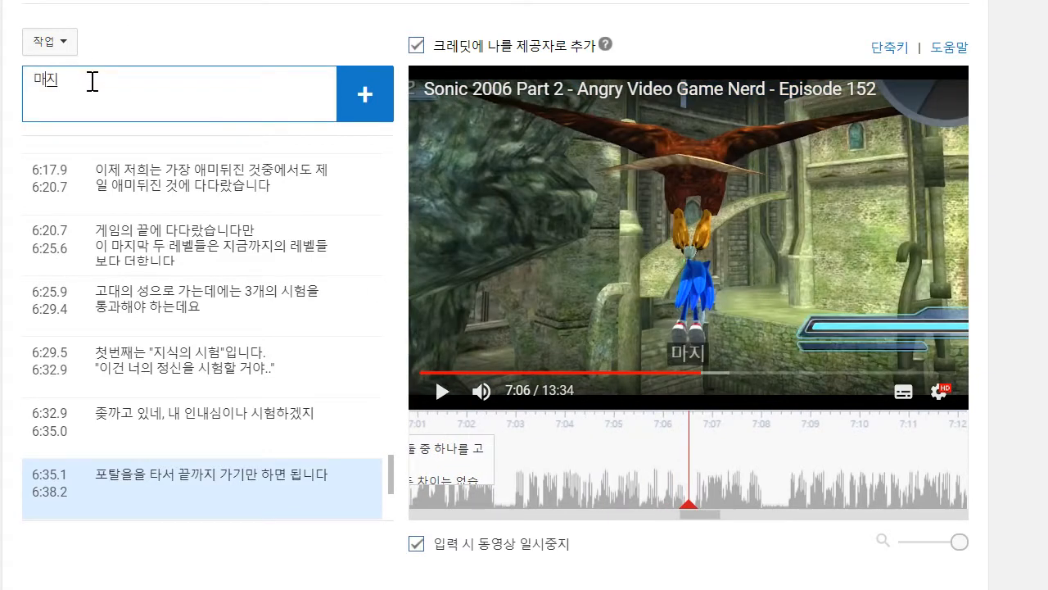
text(지막 시험을 깨면 다음 레벨까지)
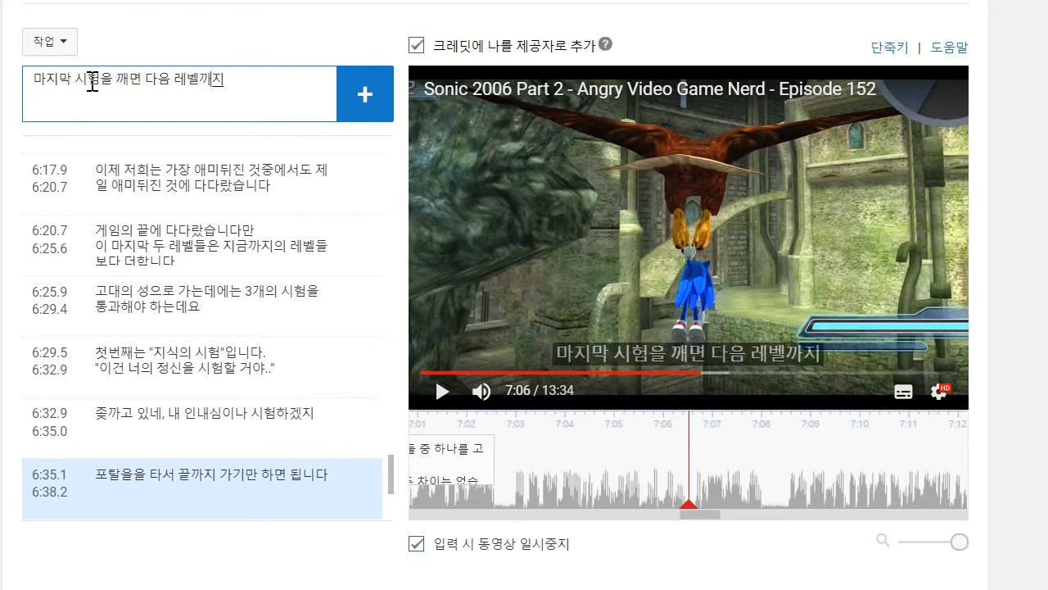
text( 독수리를)
text( 타고 가게되)
text(ㅂ니다)
key(Return)
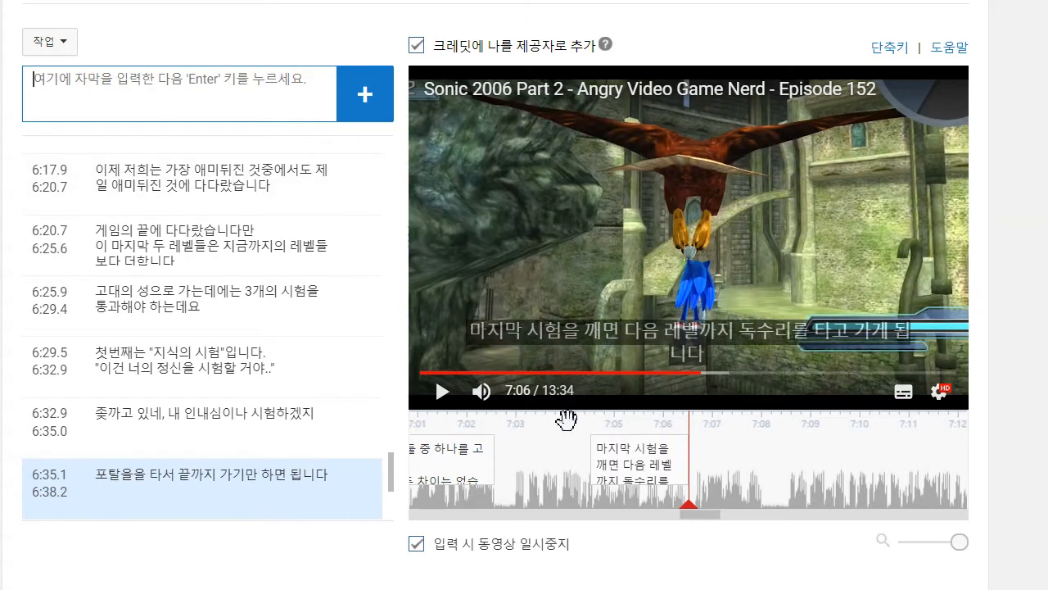
drag(590, 459, 511, 470)
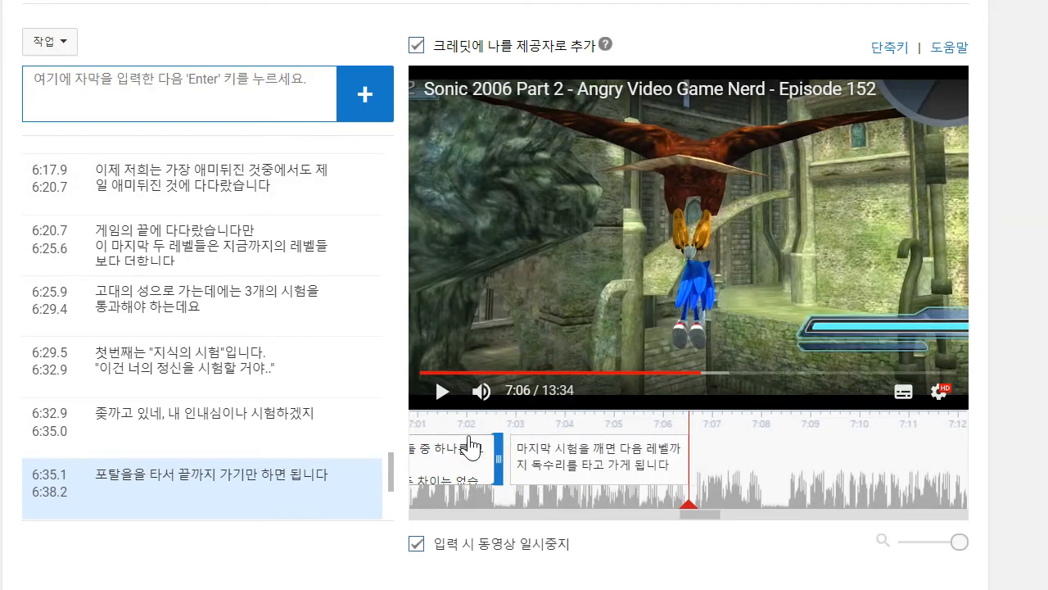
- Play on to about 7:08 and add the caption "독수리 이새끼가 공중에서 똥을 싸대는 와중에요"
click(443, 392)
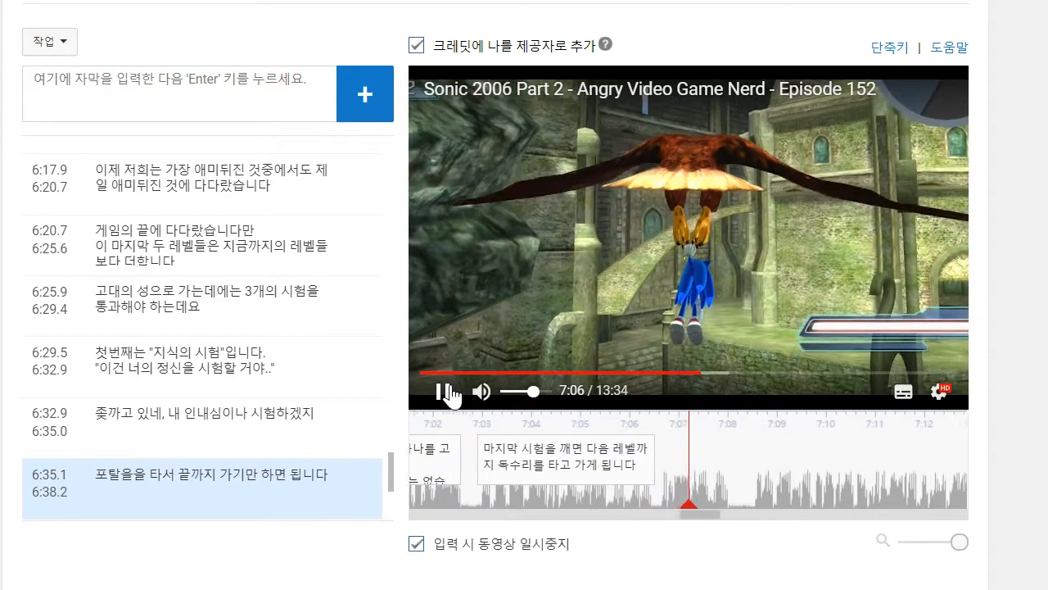
click(443, 392)
click(180, 101)
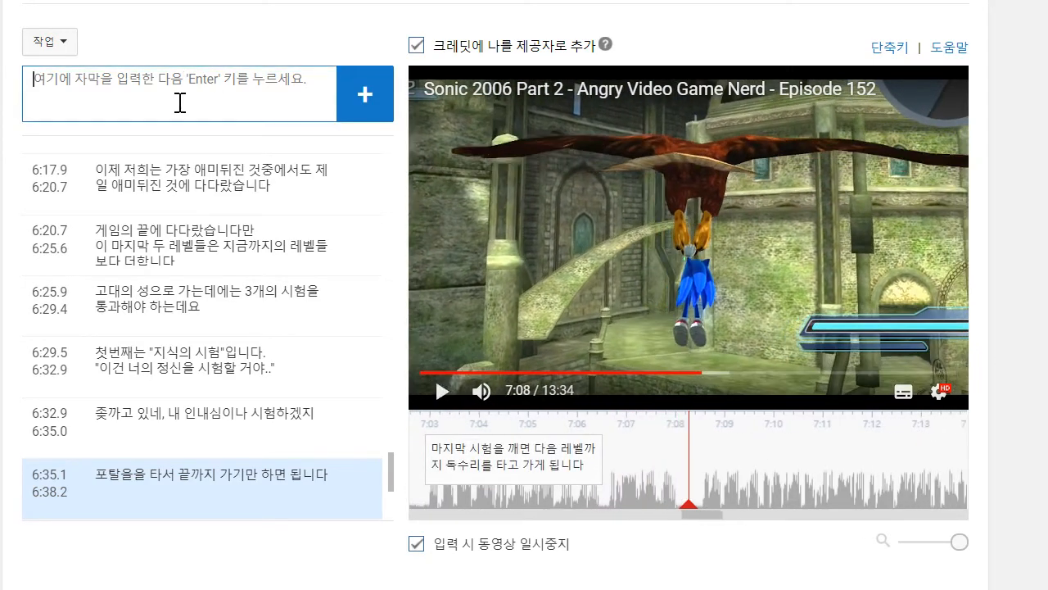
text(이자시)
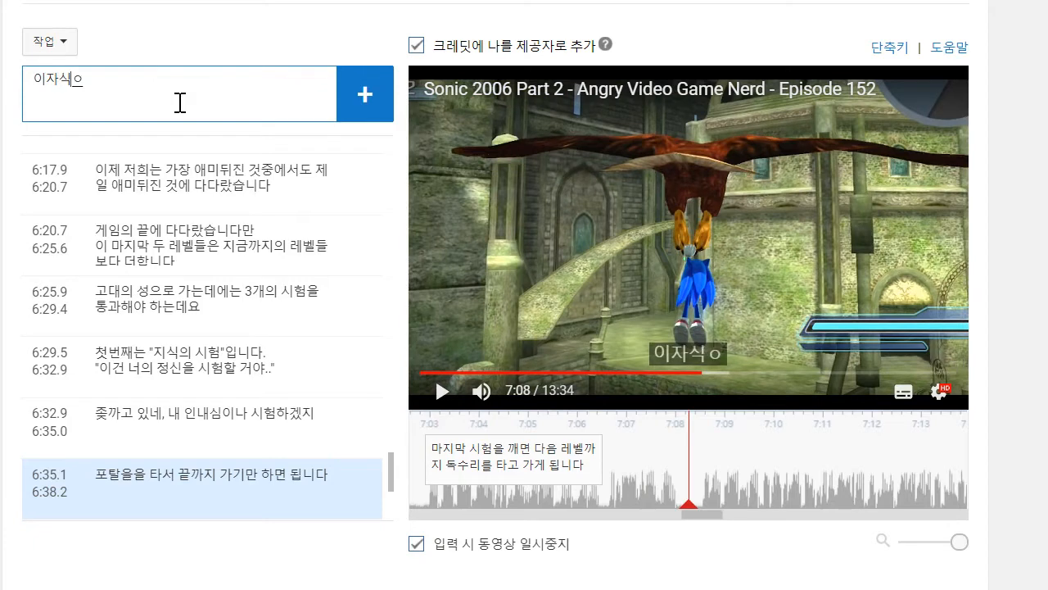
key(BackSpace)
key(BackSpace)
text(재)
text(독수리 이새끼)
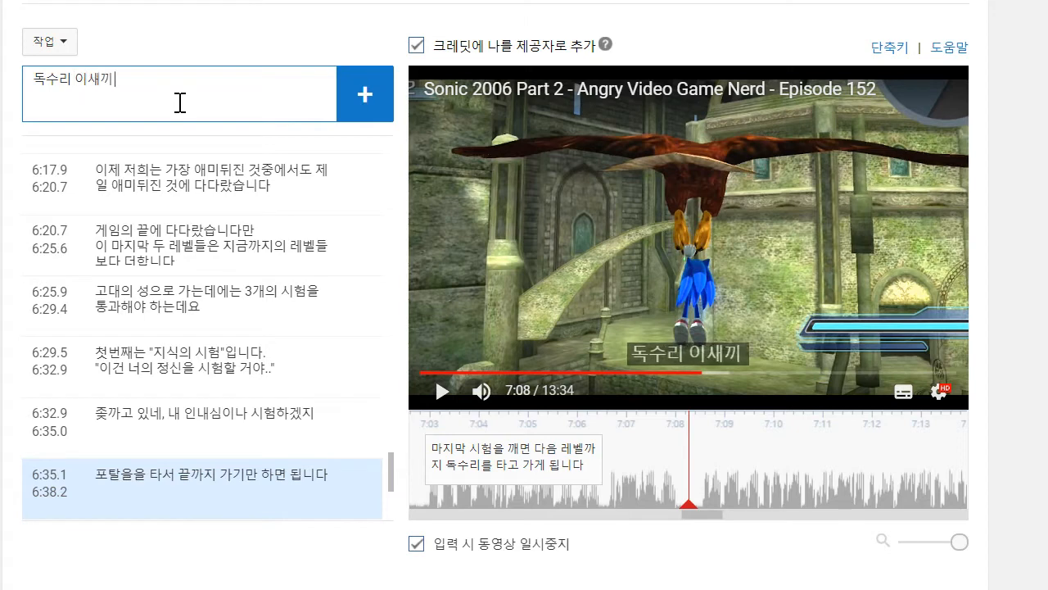
text(가)
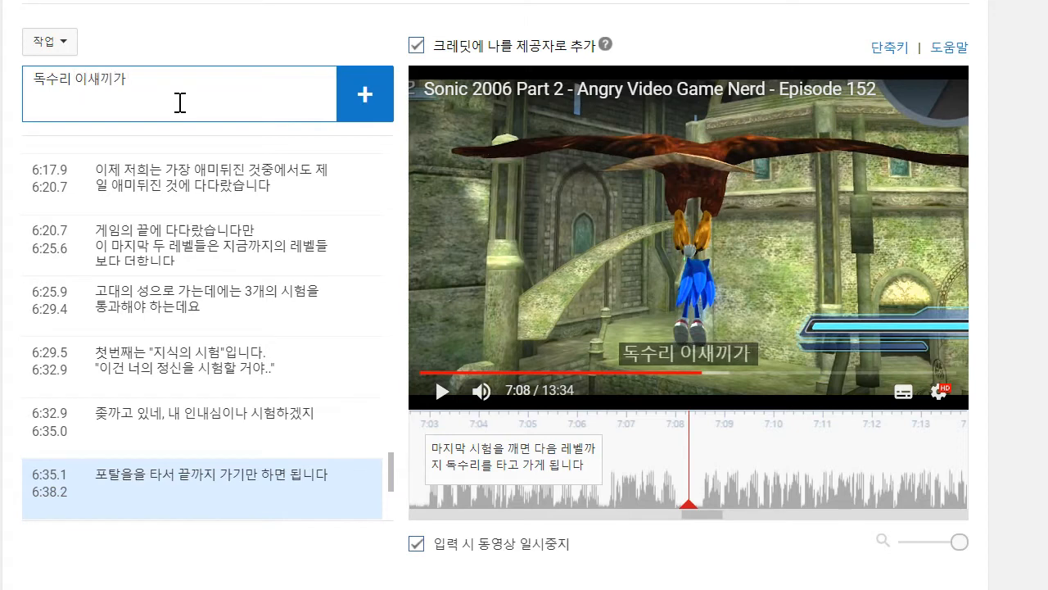
text( 구중에서)
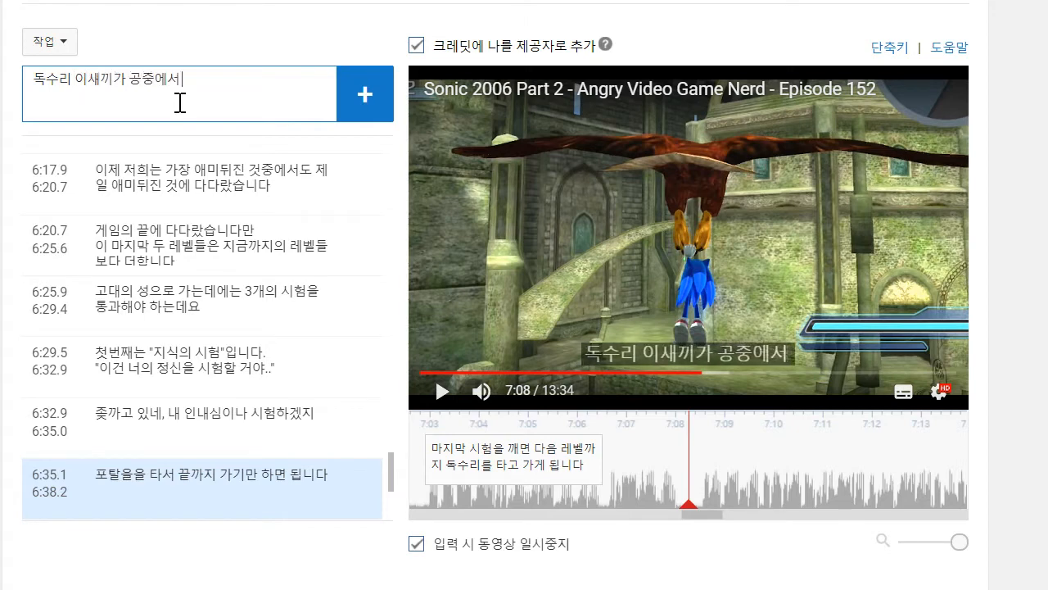
text( 쓰을)
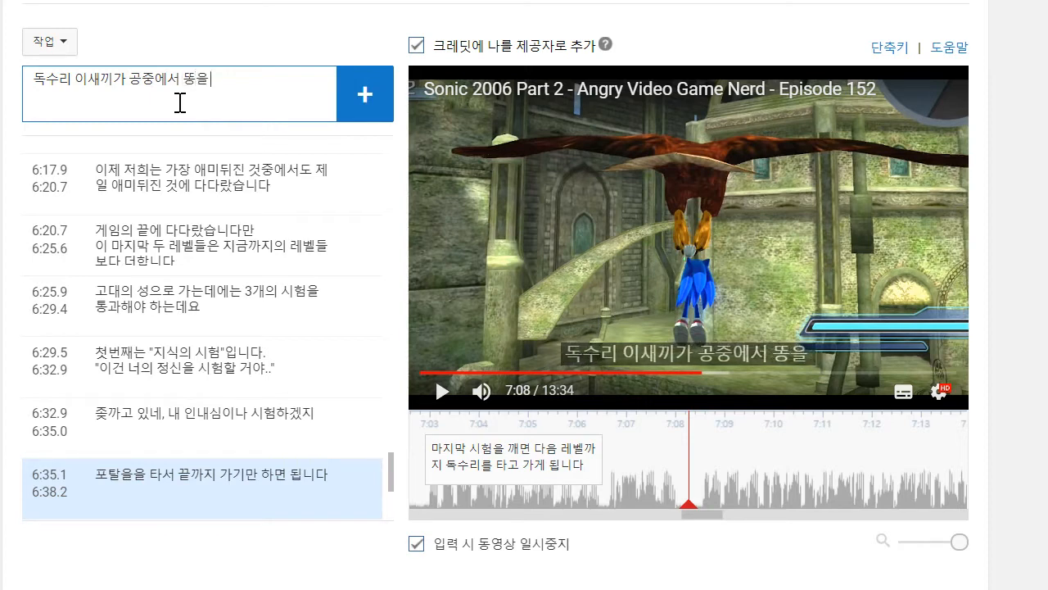
text( 싸대는 아)
text(와중에요)
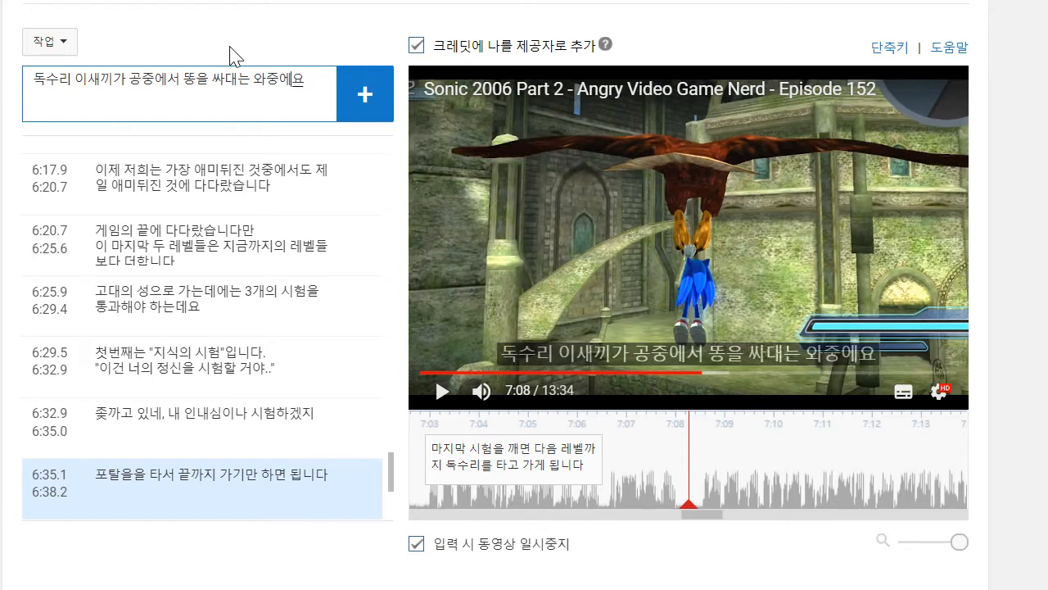
key(Return)
- Listen to the following speech up to about 7:14 and return the playhead to about 7:08
click(443, 391)
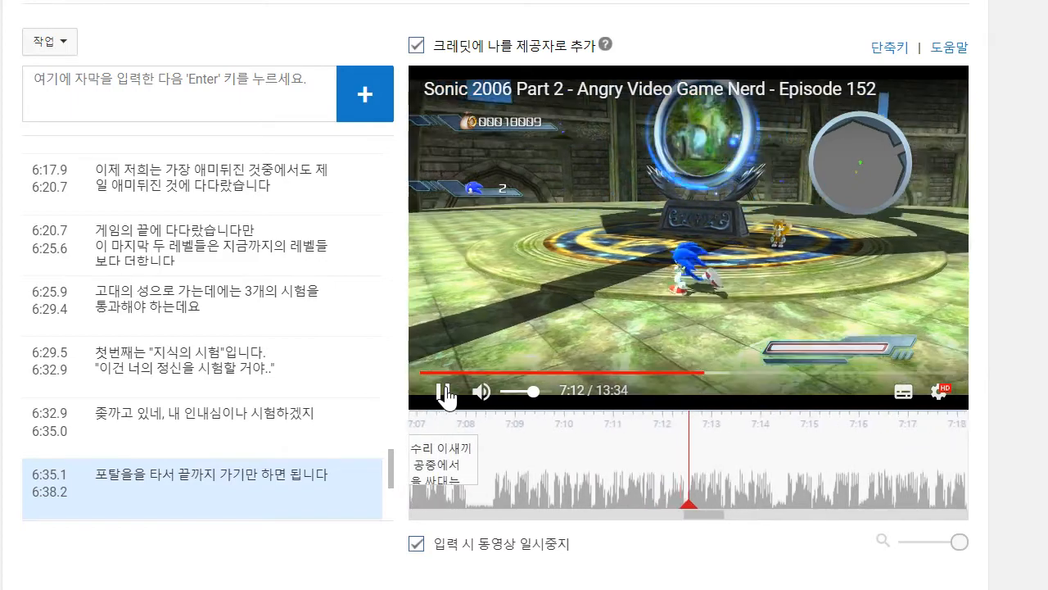
click(443, 393)
click(240, 106)
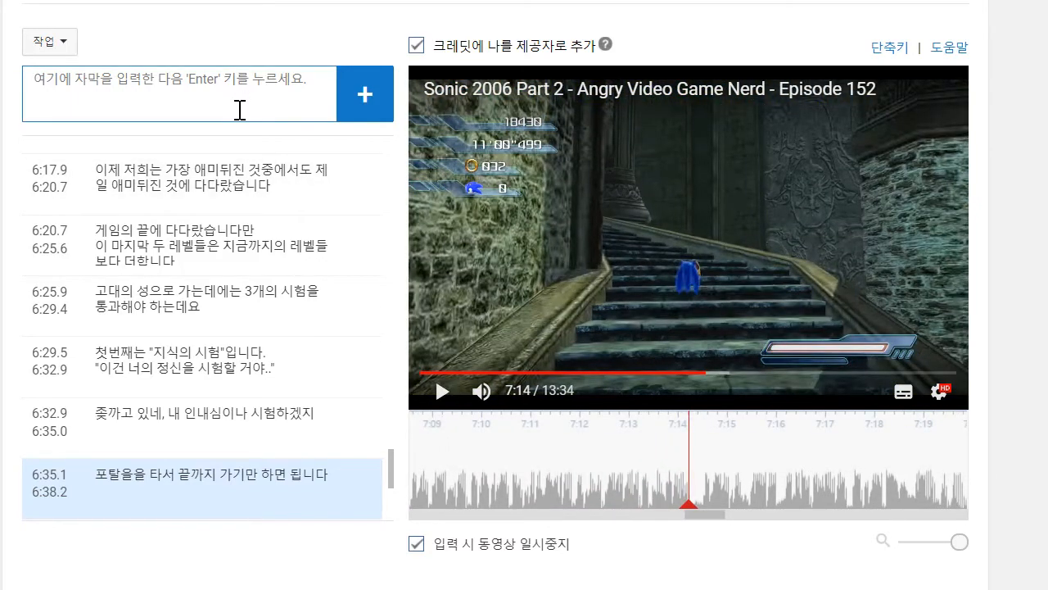
drag(721, 491, 1030, 494)
- Play on to about 7:11 and write the caption line "준비 단단히 하세요, 똥 벨트를 하시는게 좋을 겁니다"
click(443, 392)
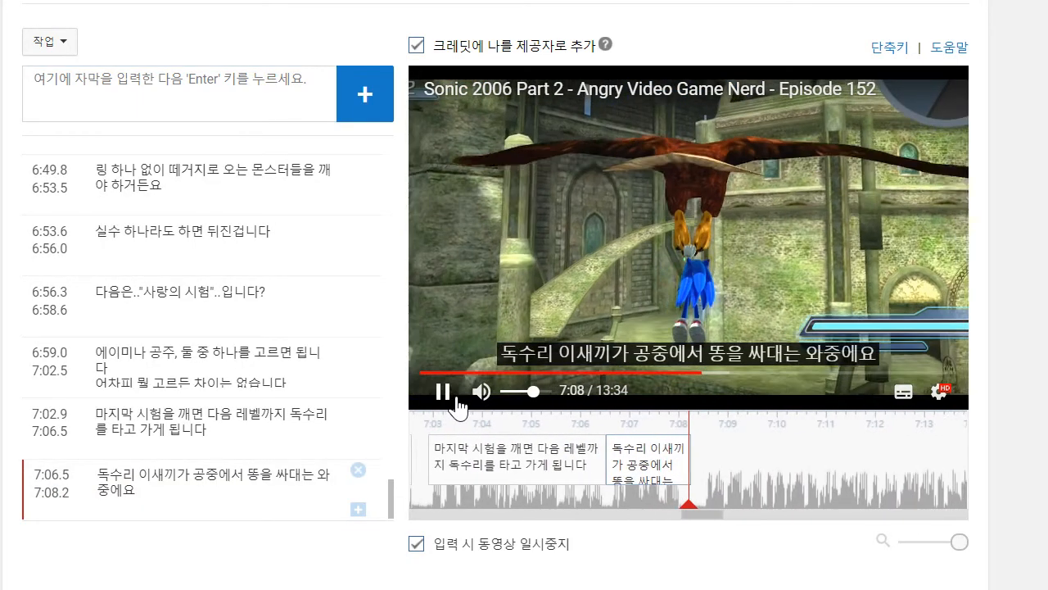
click(188, 106)
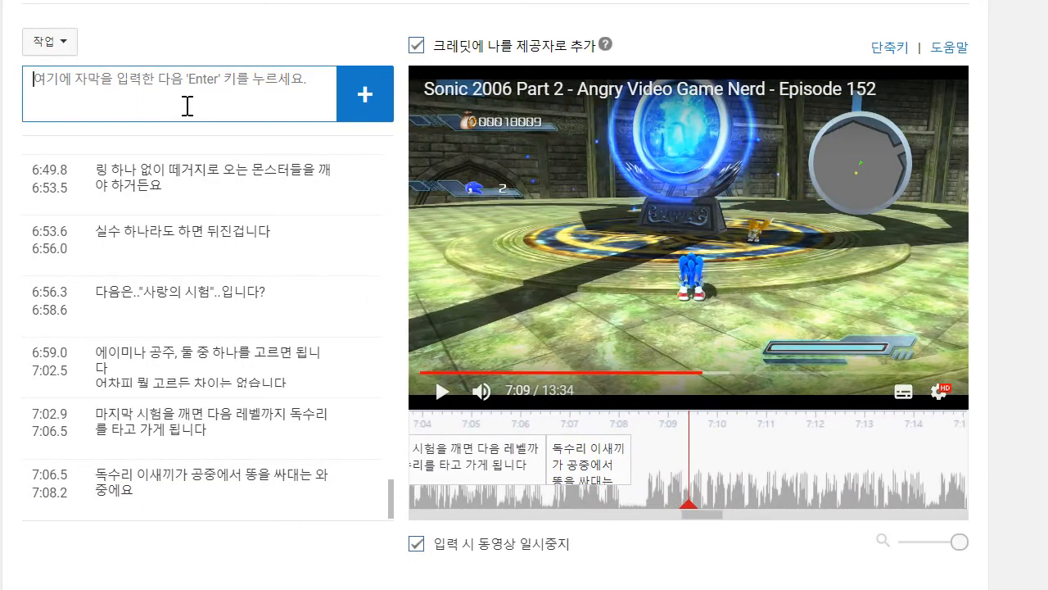
text(준비 단단)
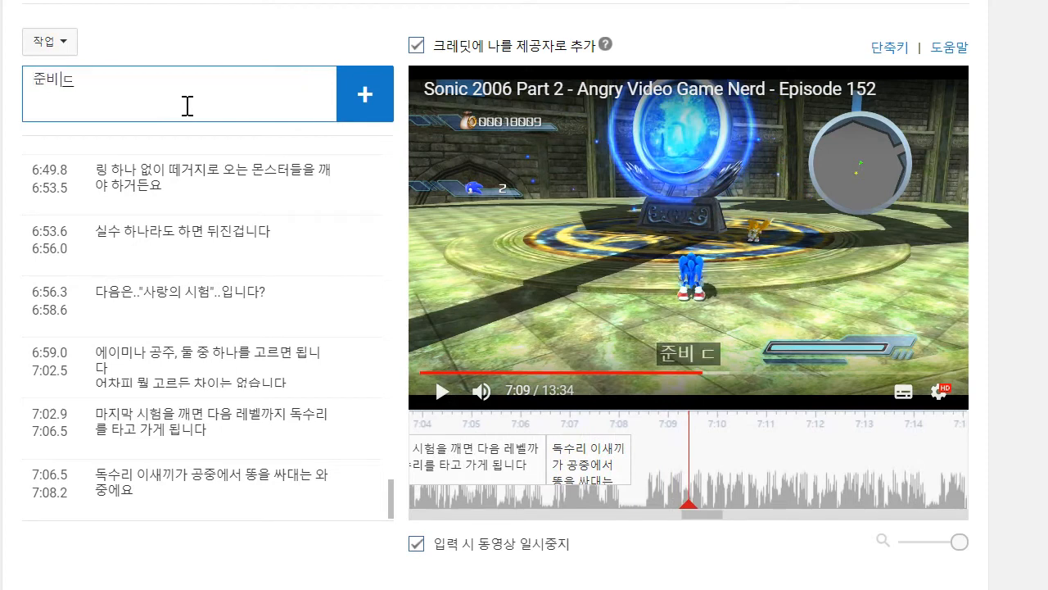
text(히 하세요,)
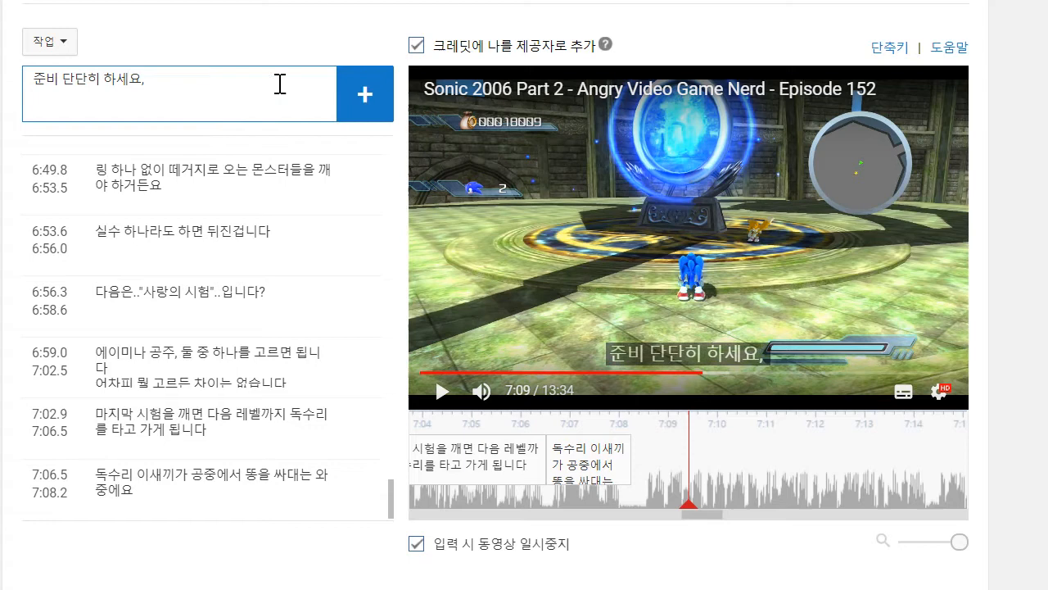
click(442, 391)
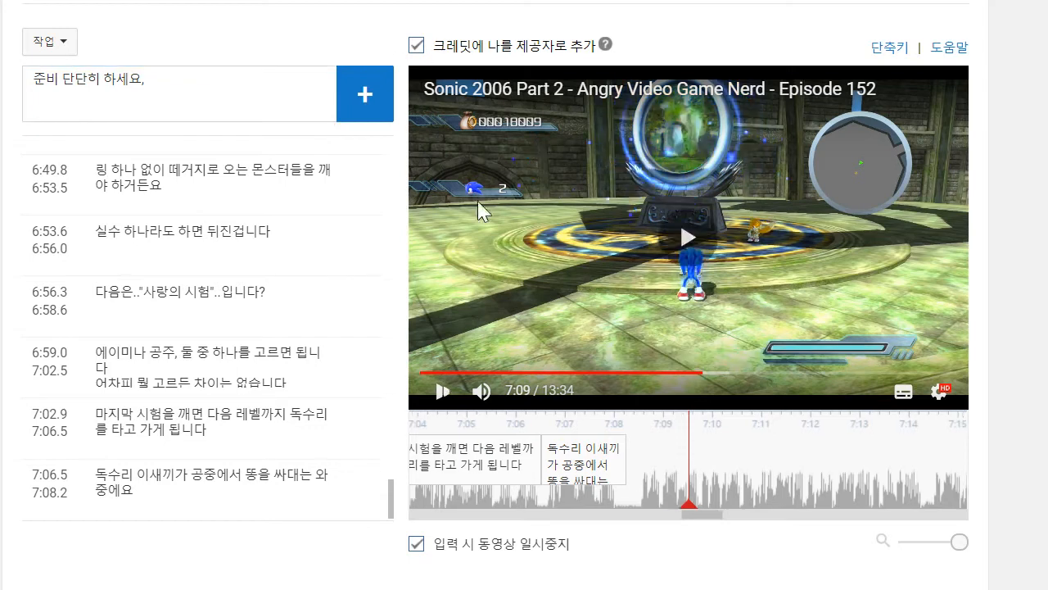
click(271, 110)
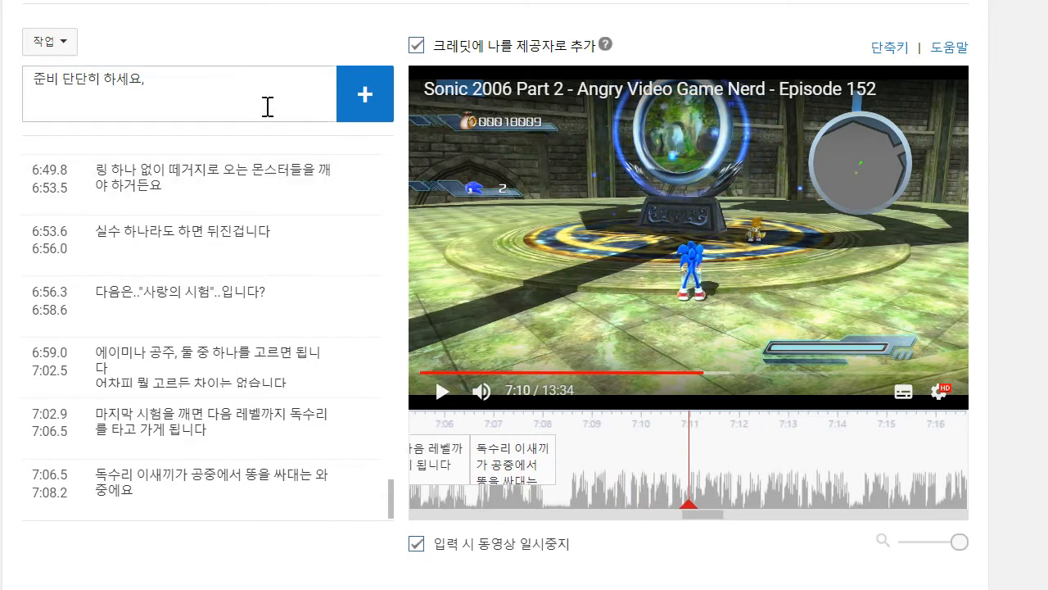
text(똥)
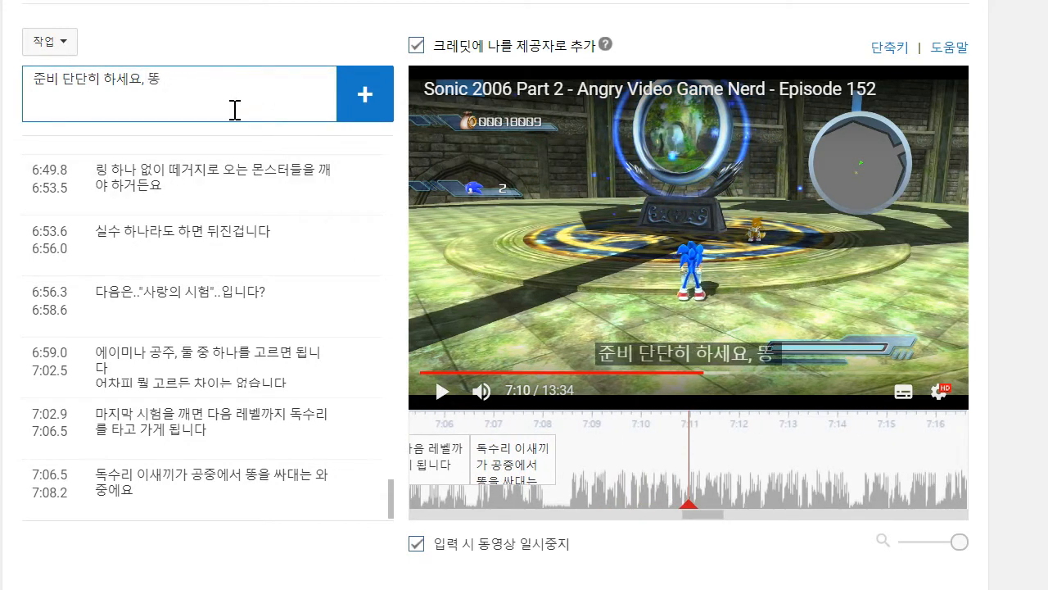
text( 벨트를)
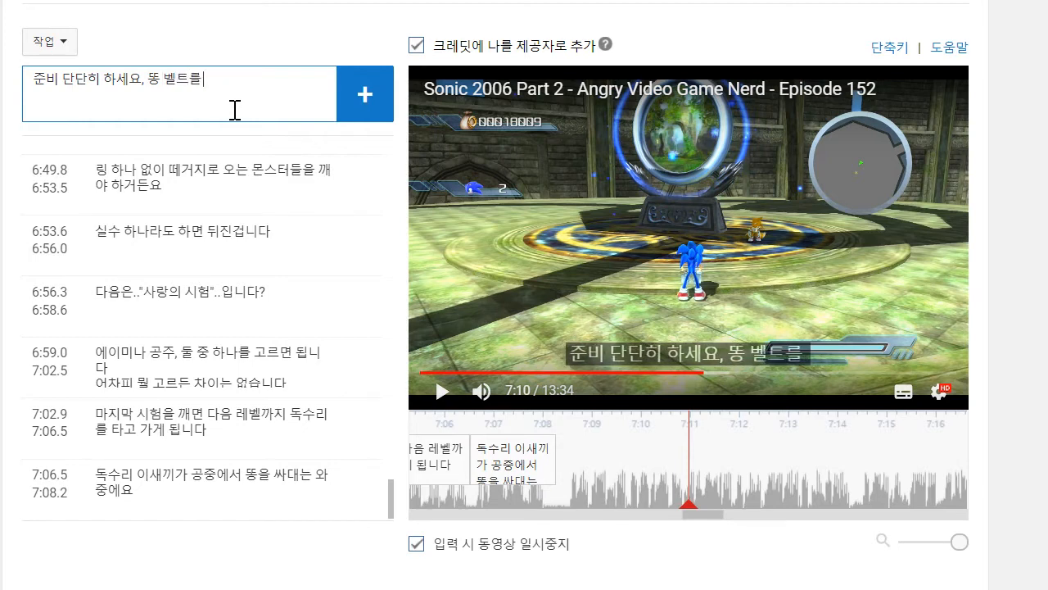
text( 하시느는게 종)
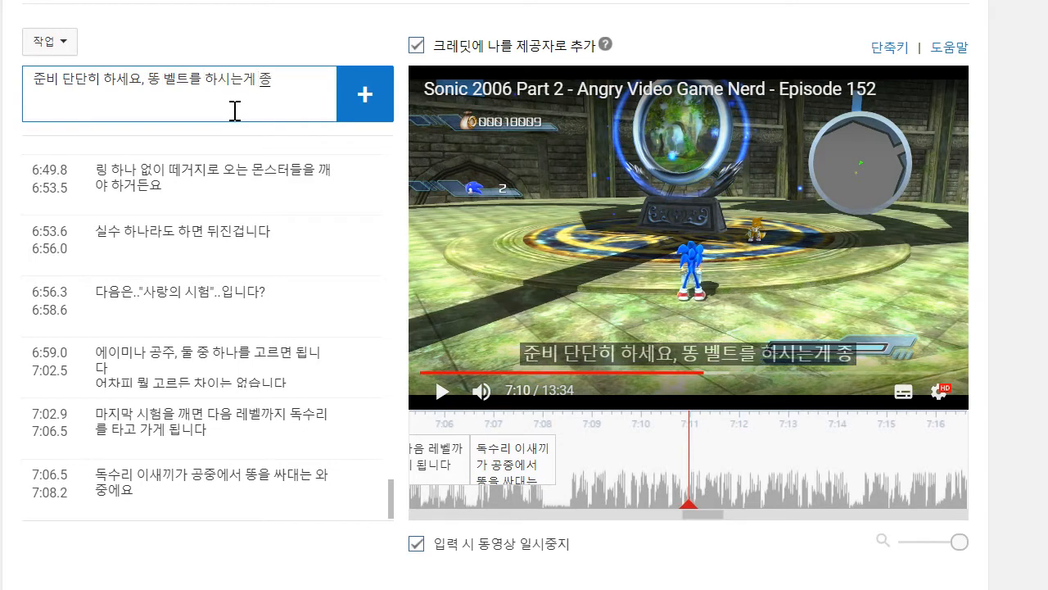
text(을 겁니다)
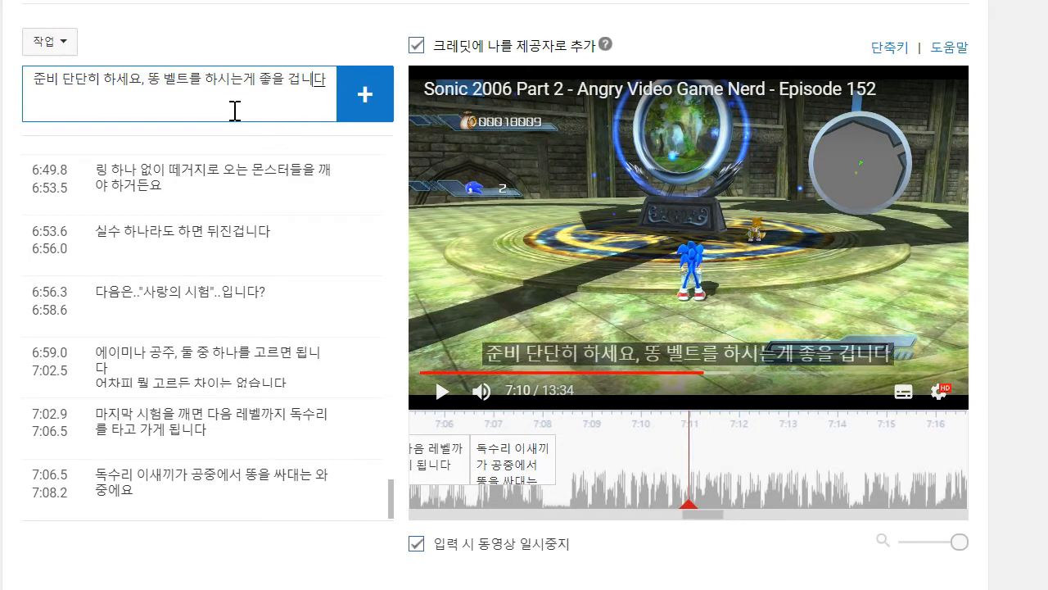
- Play on to about 7:14 and give the caption the second line "좆-똥 진도계에서 11을 찍을 정도니까요"
key(shift+Return)
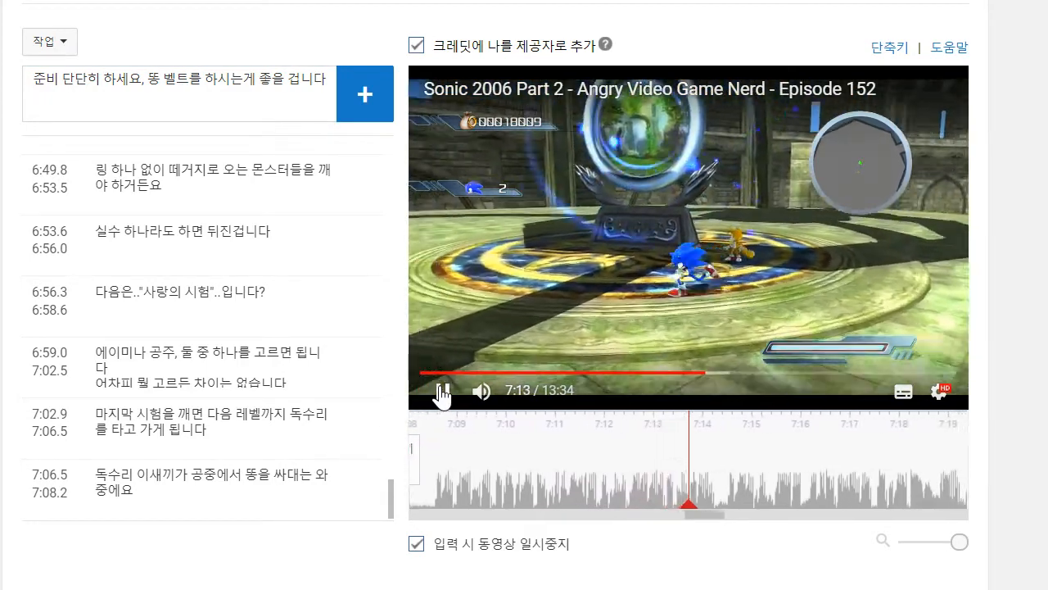
click(443, 391)
click(244, 102)
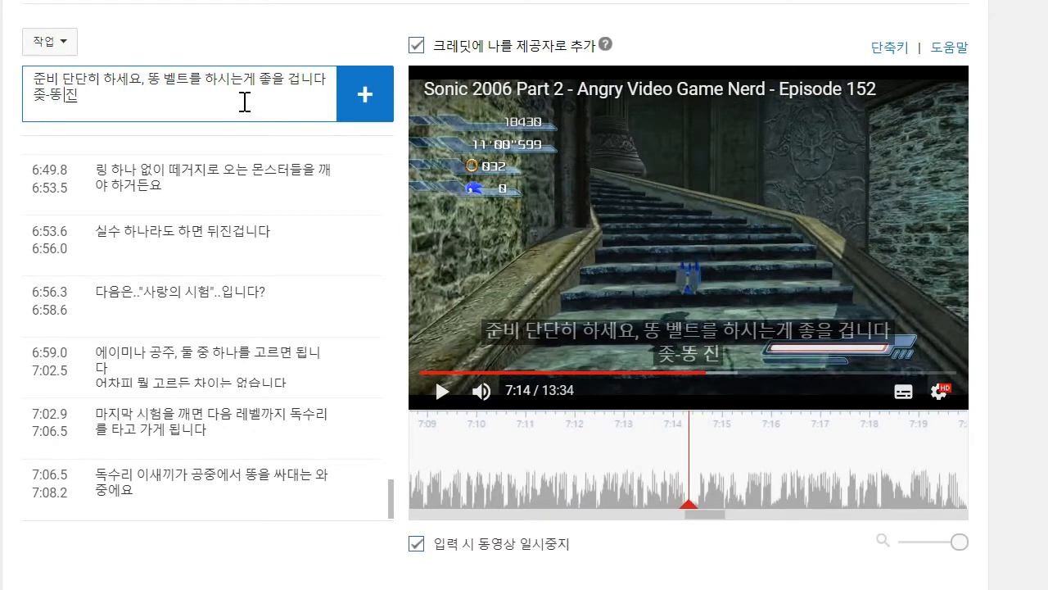
text(진도계에서)
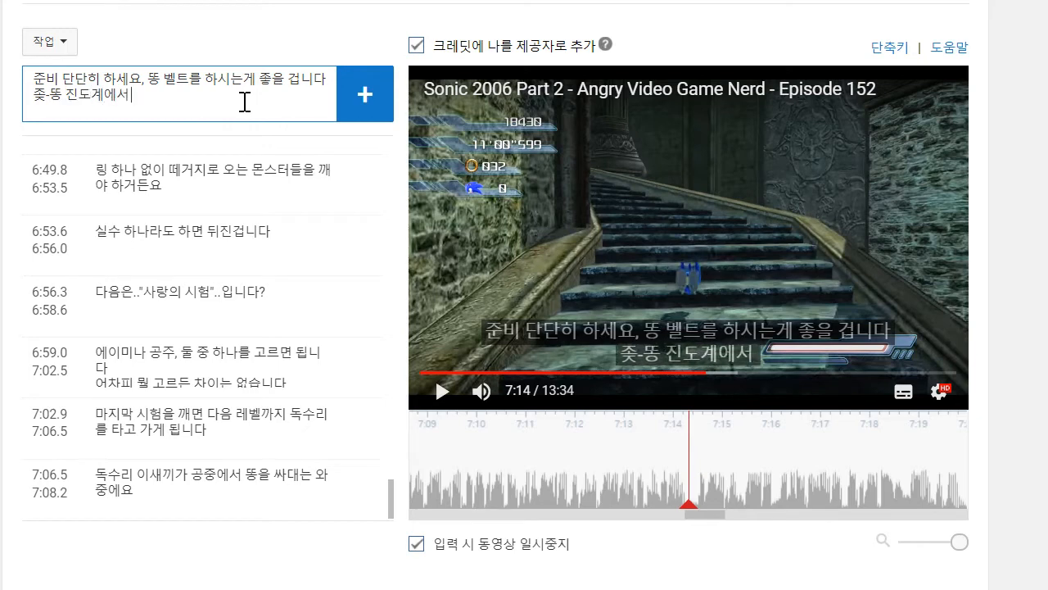
text( 11을 찍을 정도뉘ㅇ)
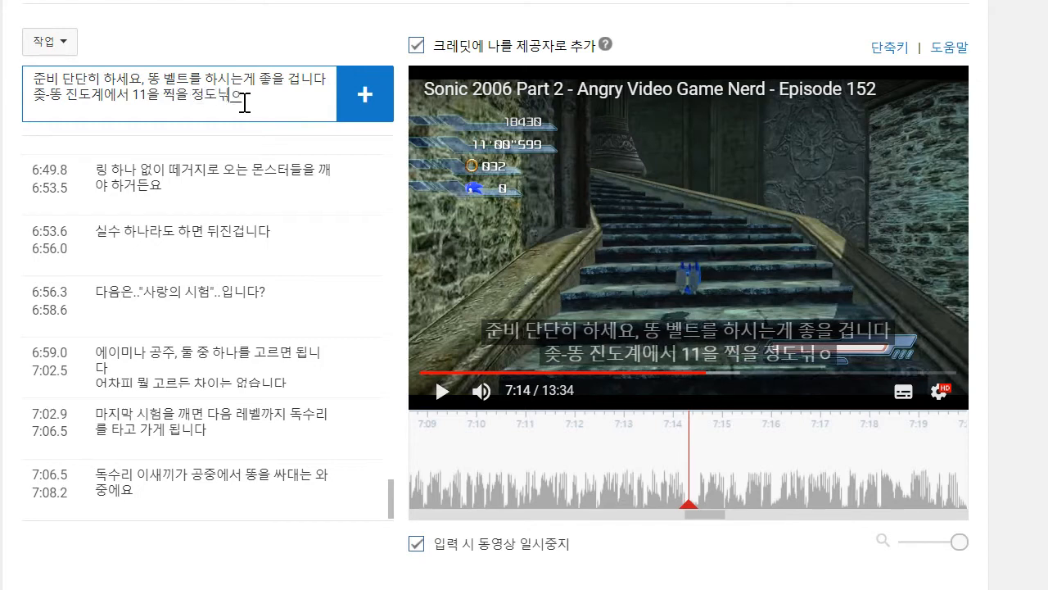
key(BackSpace)
key(BackSpace)
text(니까요)
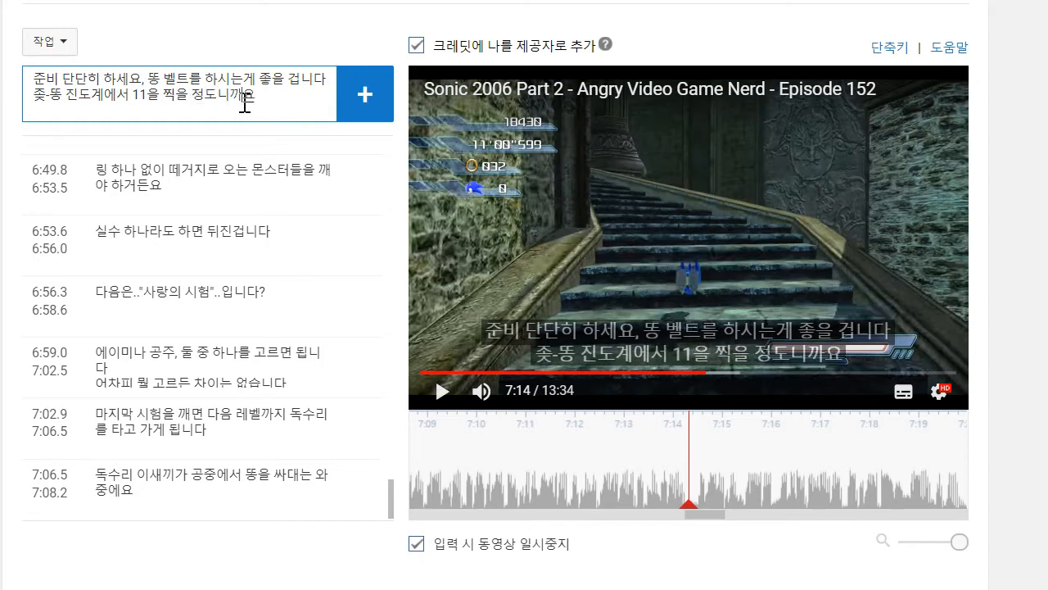
text(왜나)
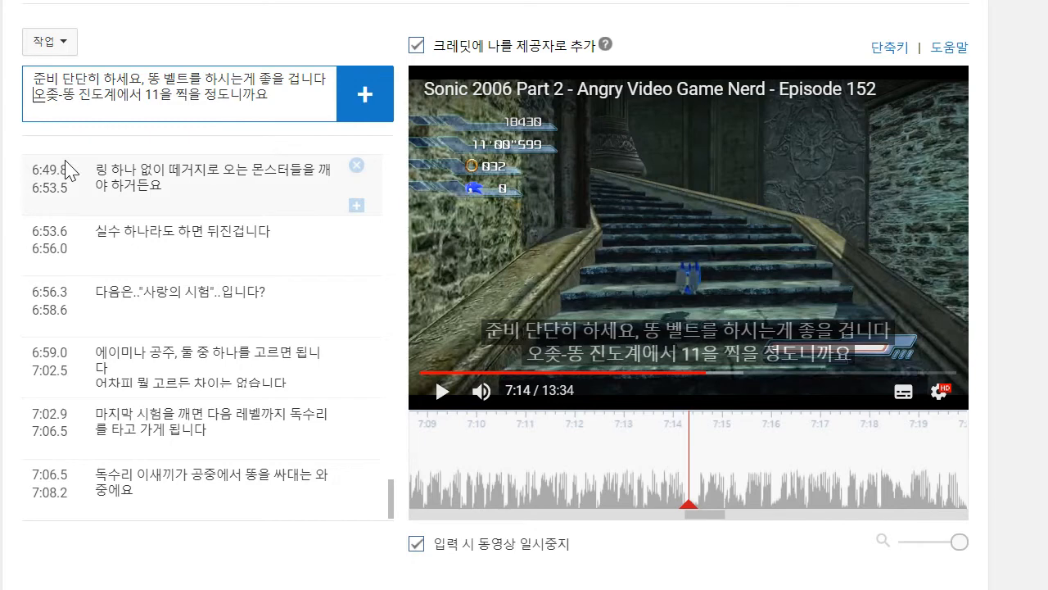
text(면 이 게임은)
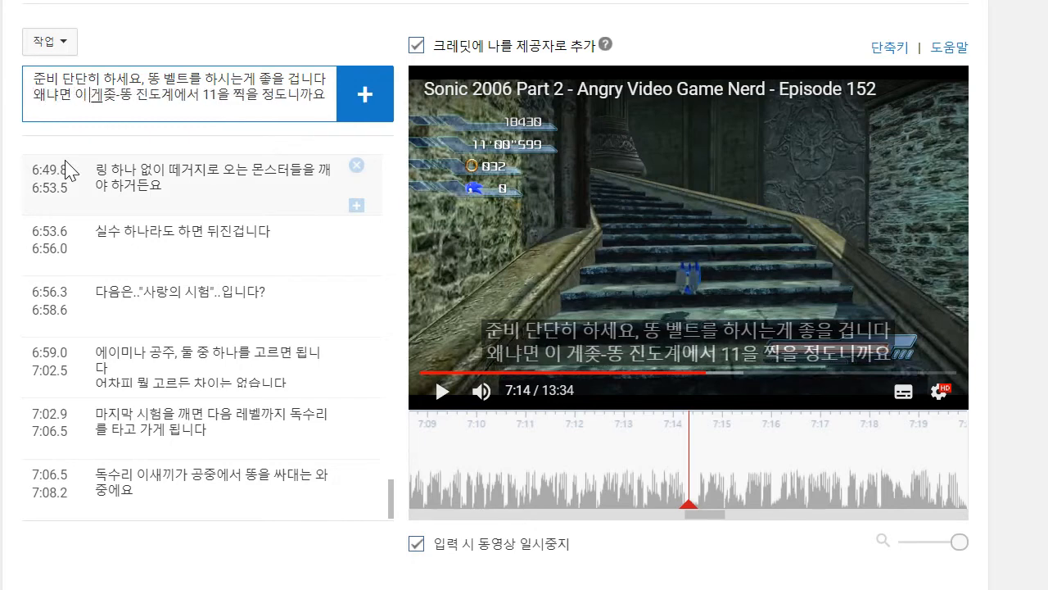
- Insert "왜냐면" at the beginning of the caption's second line
key(BackSpace)
key(BackSpace)
key(BackSpace)
key(BackSpace)
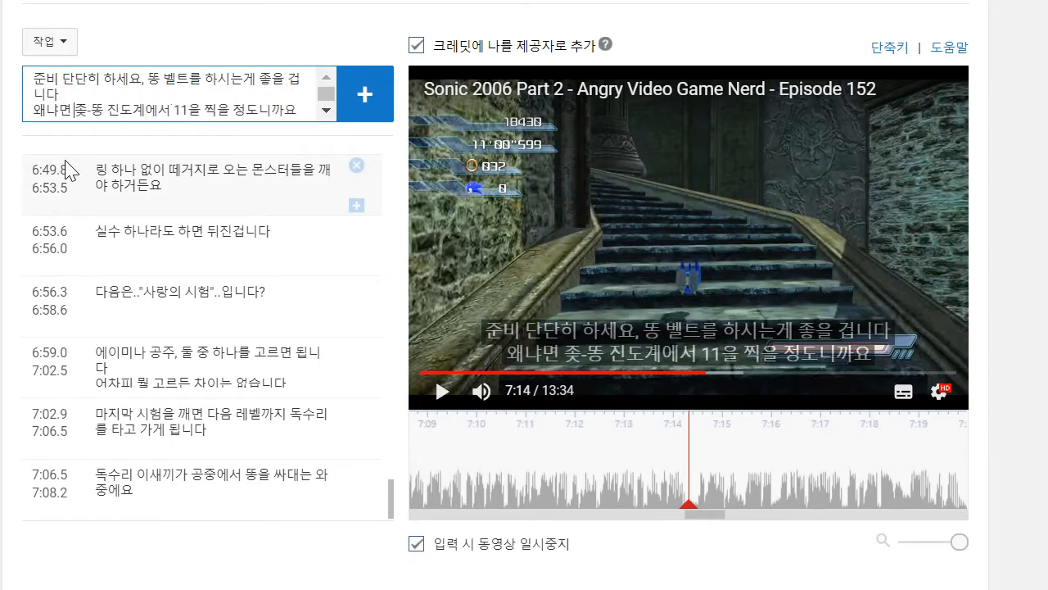
text(ㅈ)
key(BackSpace)
key(BackSpace)
key(BackSpace)
text(ㅇ)
key(BackSpace)
- Replay the speech from about 7:09 to 7:11 and insert "이제 이 게임은" after "왜냐면" in the second line
drag(749, 462, 1024, 522)
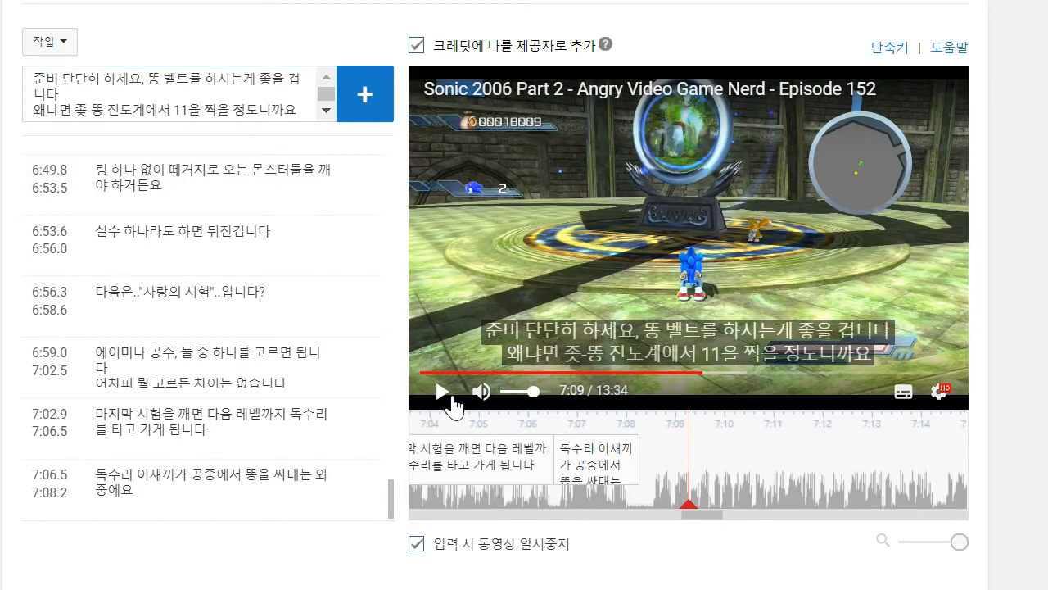
click(452, 398)
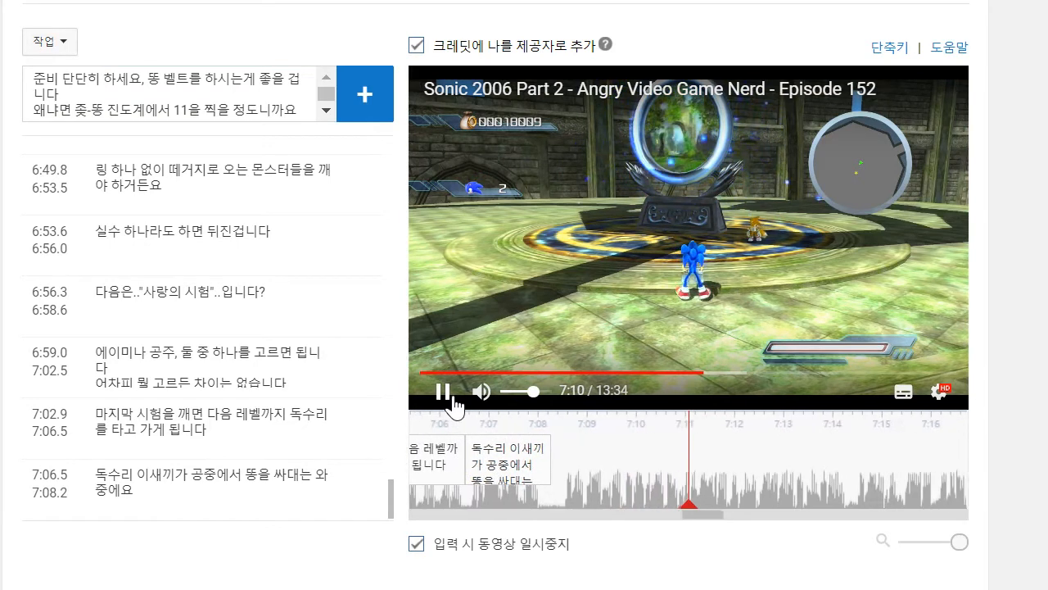
click(70, 110)
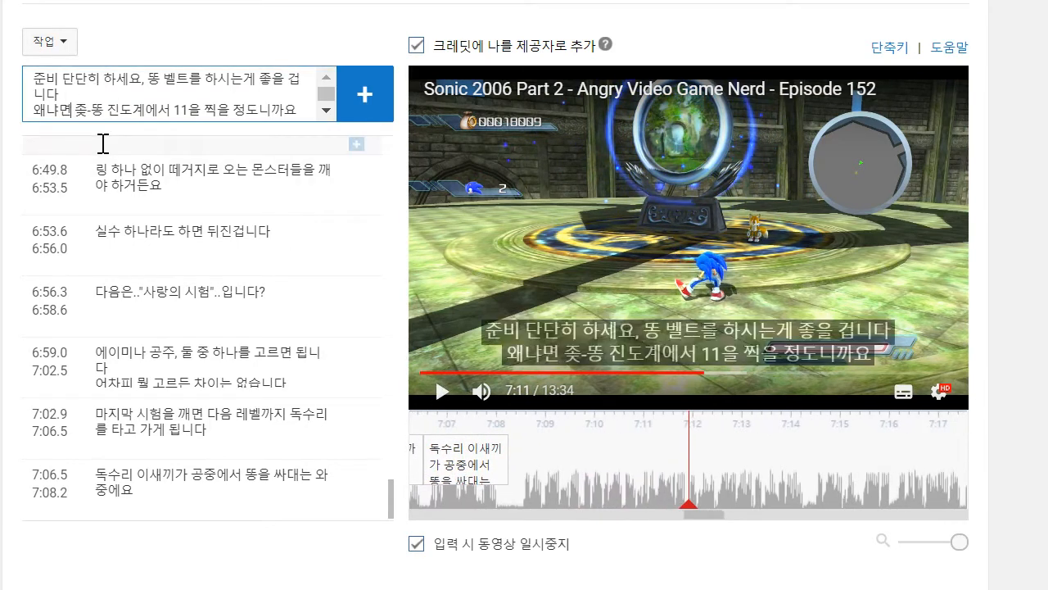
text(이제 이 게임은)
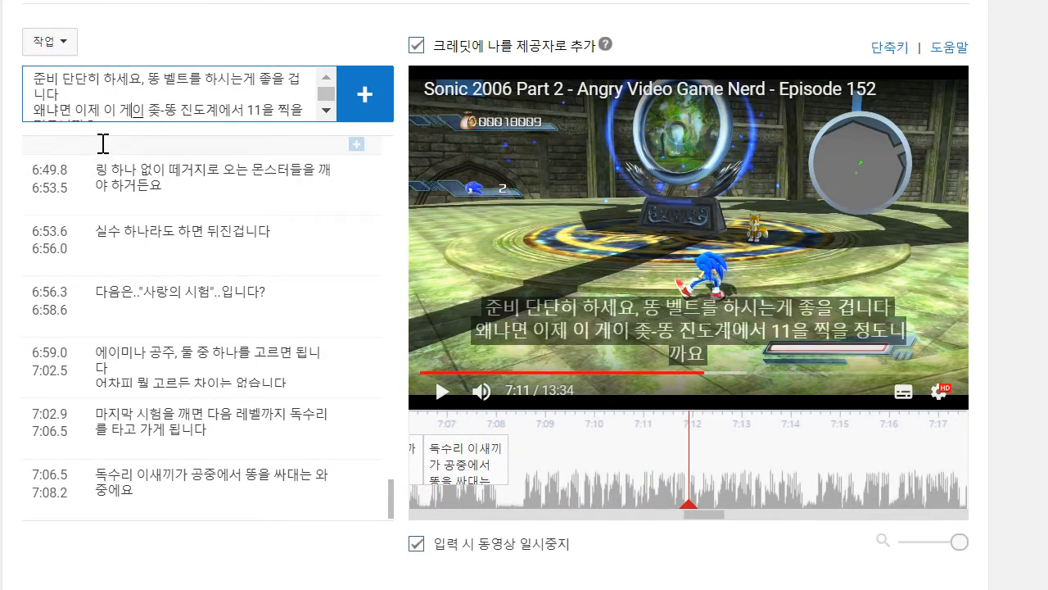
- Add the two-line caption and set it to run from about 7:08.5 to 7:14.8
key(Return)
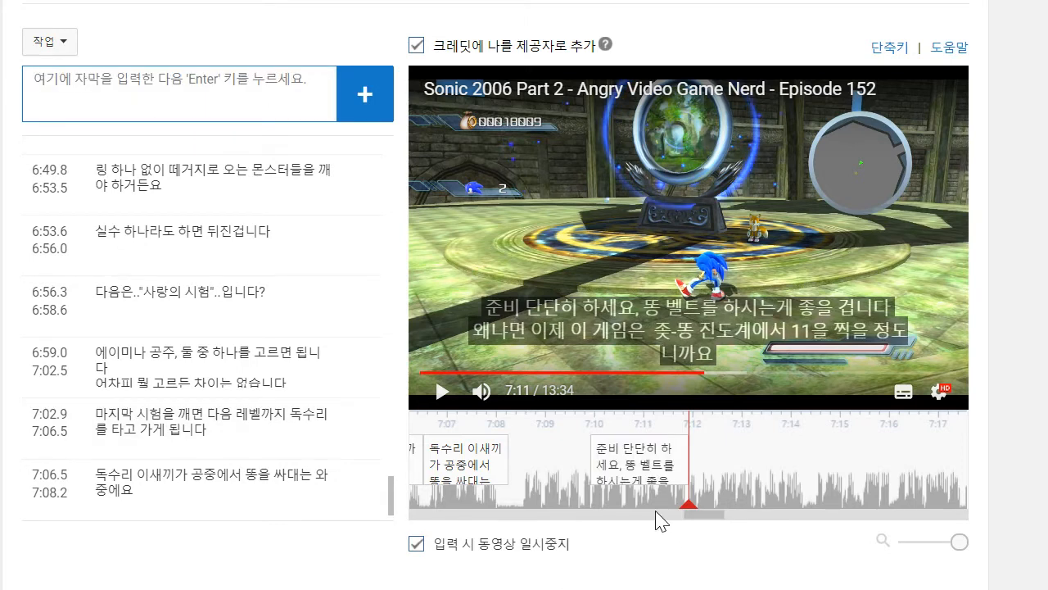
drag(590, 449, 522, 449)
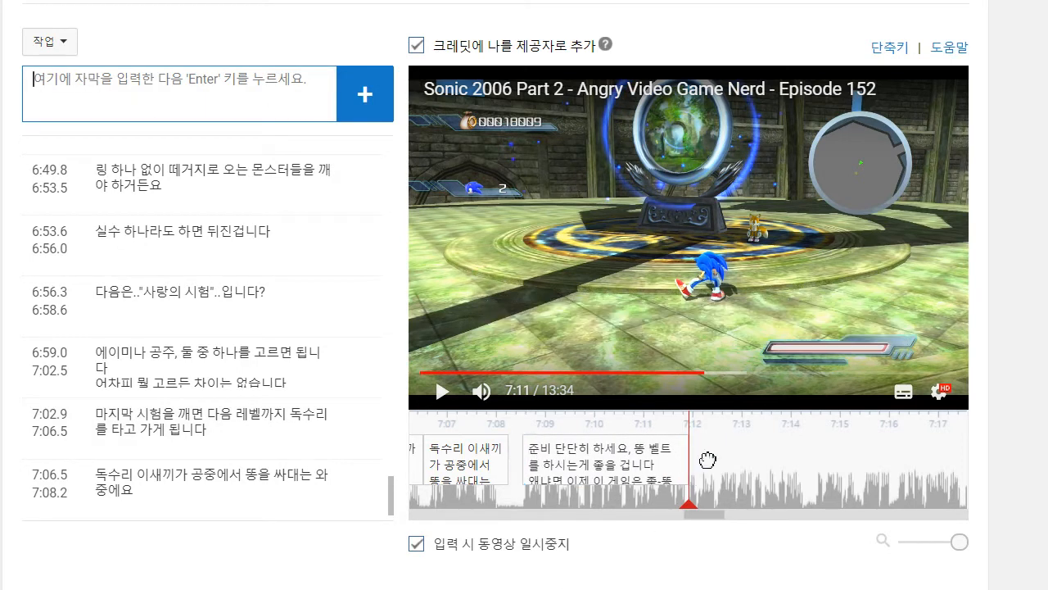
drag(704, 473, 837, 473)
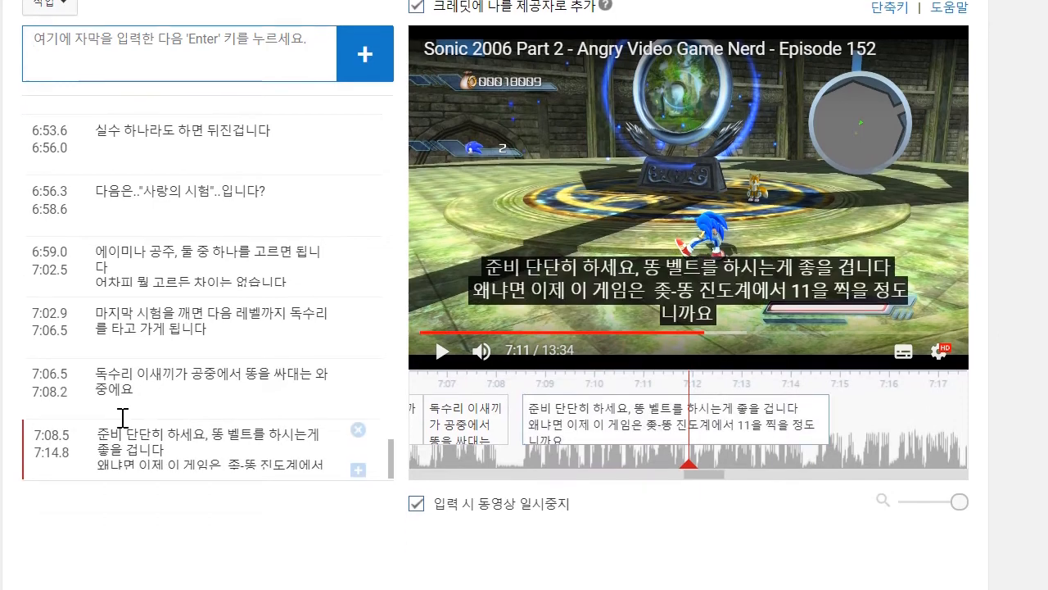
- Change the ending of the latest caption's second line from "찍을 정도니까요" to "찍게 될 거니까요"
scroll(262, 190, down, 3)
scroll(262, 190, down, 1)
scroll(429, 414, up, 3)
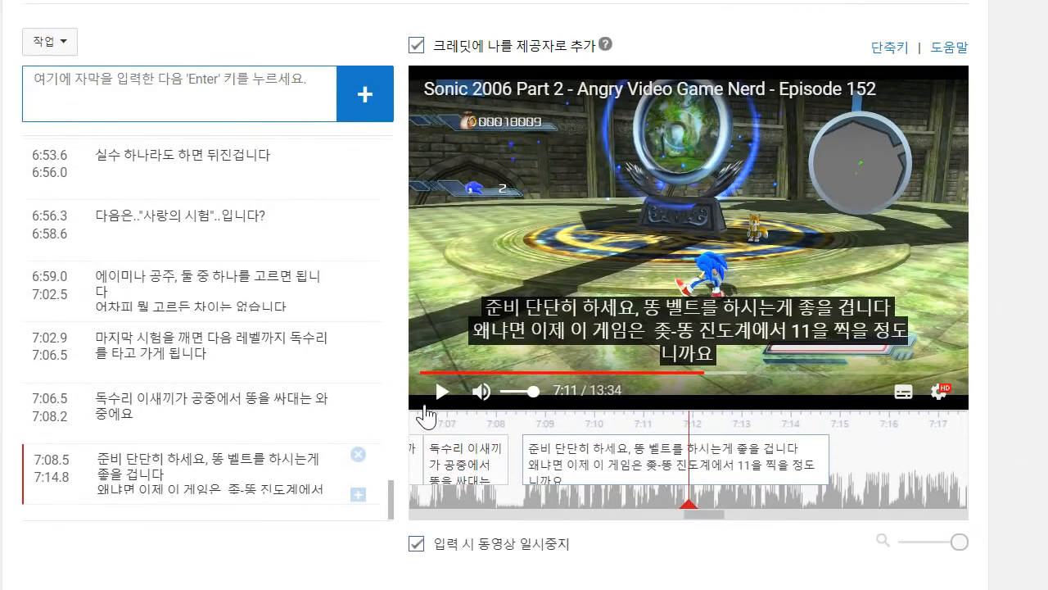
scroll(323, 426, down, 1)
scroll(278, 391, up, 1)
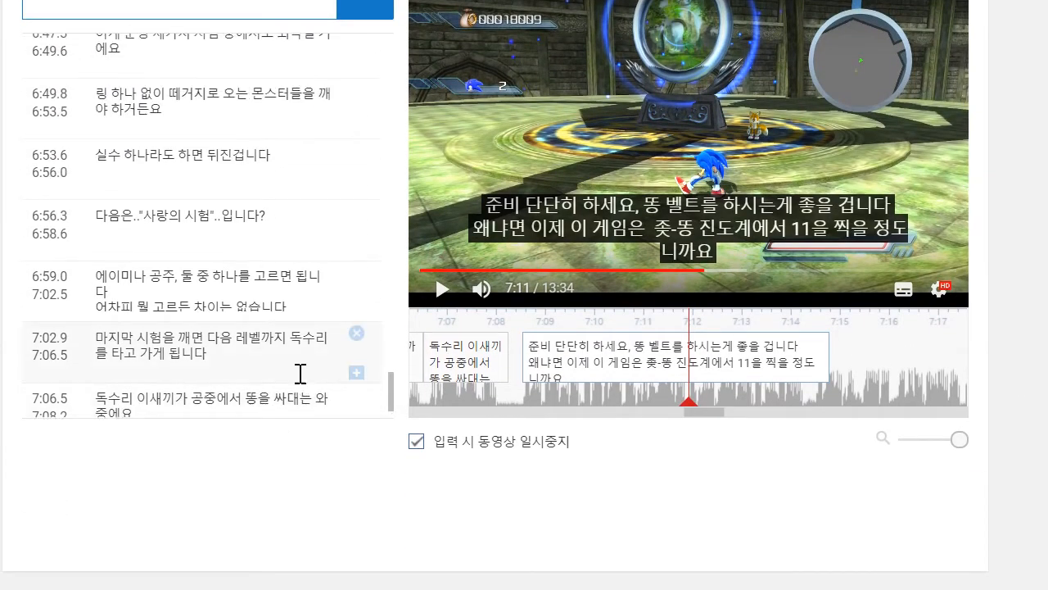
scroll(295, 376, down, 1)
click(276, 383)
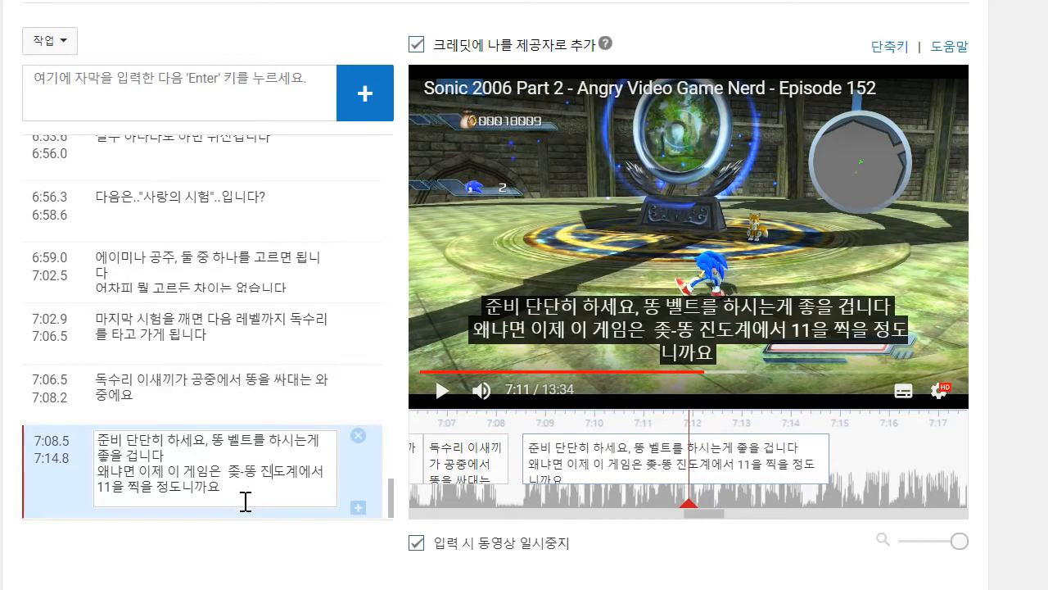
key(BackSpace)
key(BackSpace)
key(BackSpace)
key(BackSpace)
key(BackSpace)
key(BackSpace)
key(BackSpace)
text(게 ㄷ)
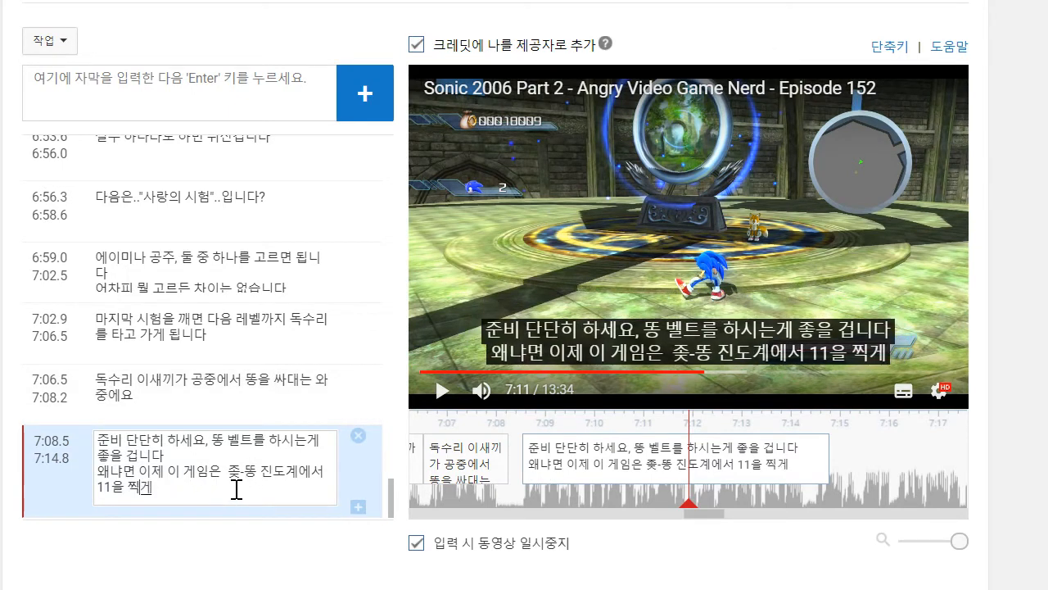
key(BackSpace)
text(될 ㄱ)
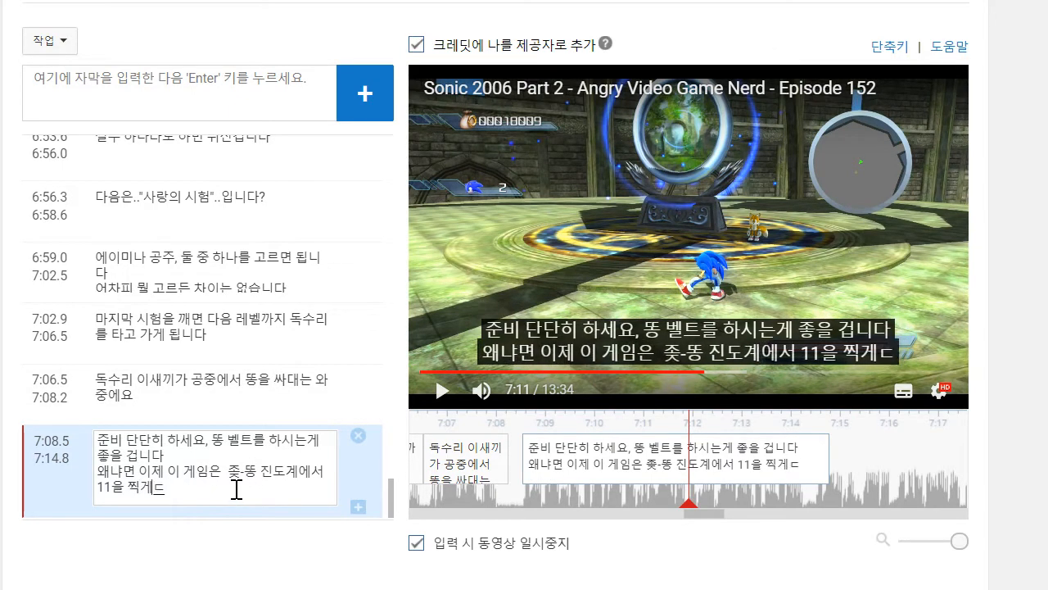
text(거니까요)
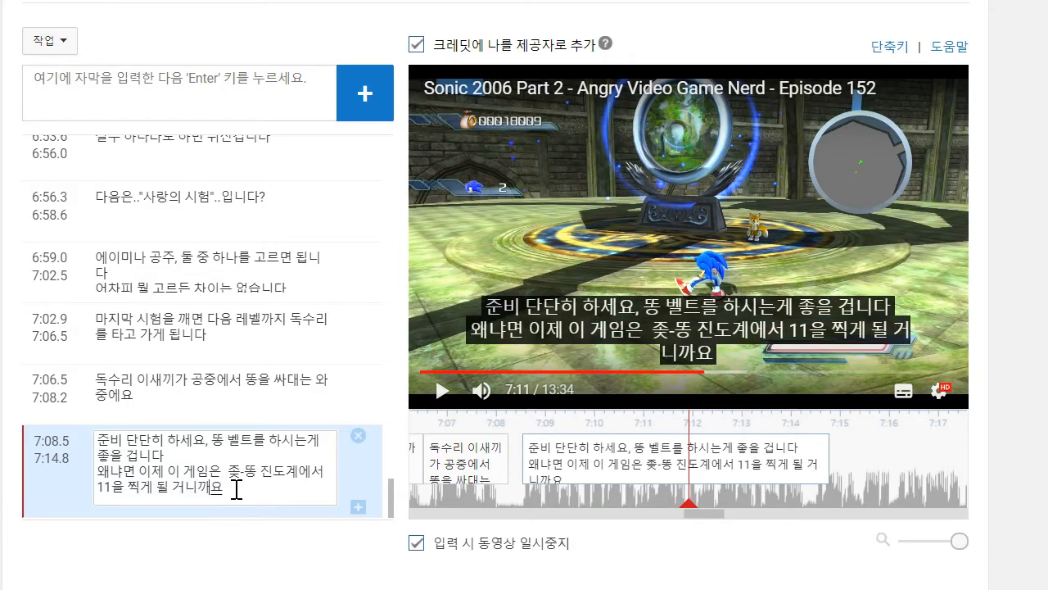
- Play the speech to about 7:14 and set the edited caption's end time to 7:14.2
click(431, 397)
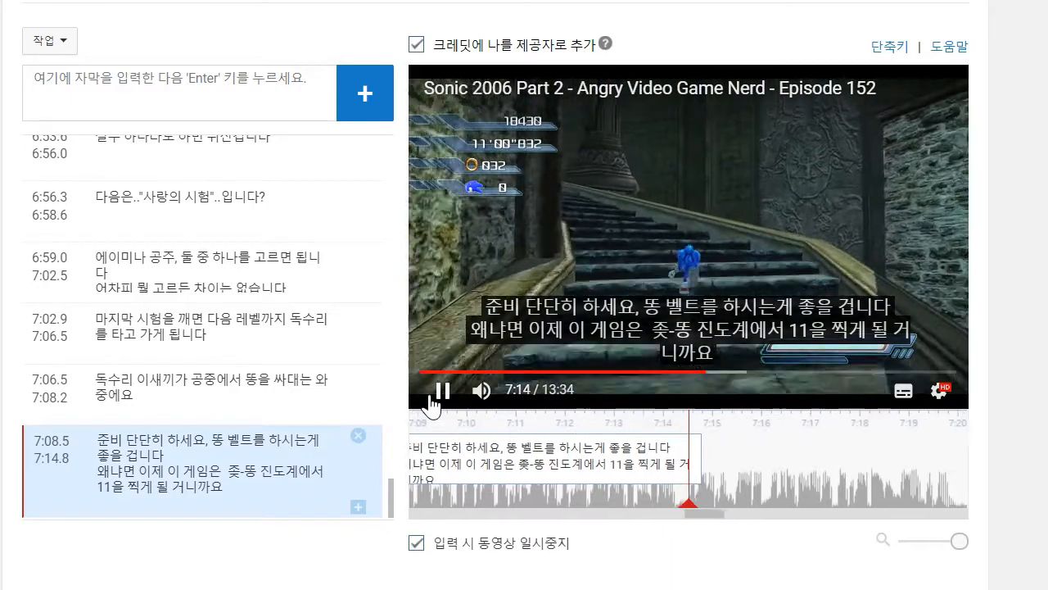
click(454, 397)
drag(673, 461, 644, 462)
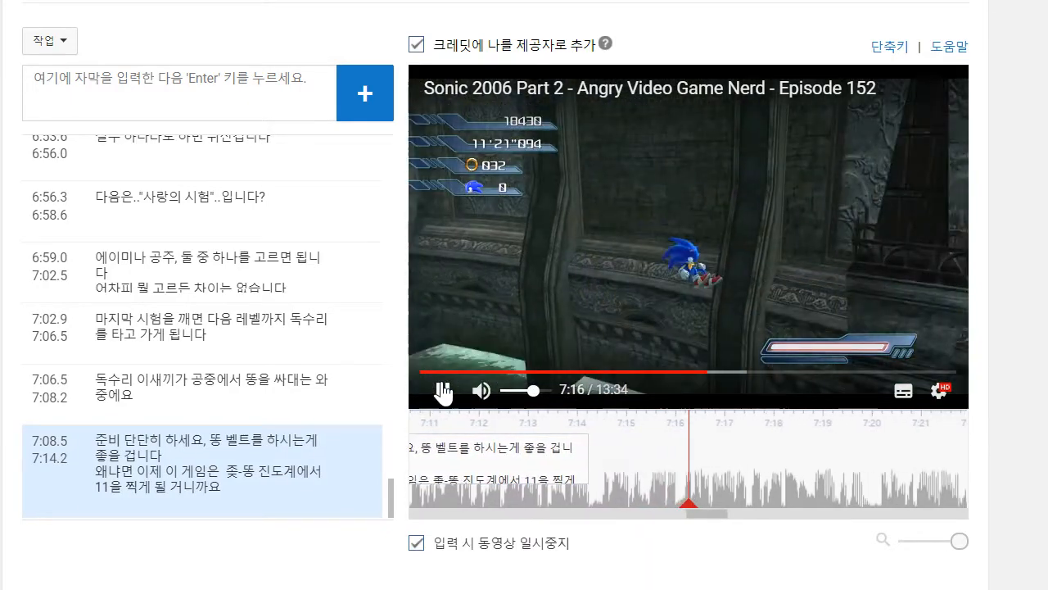
- Play on to about 7:17 and start a new caption with the line "이 레벨은 거의 영원만큼 걸리는것도 모자라서"
click(443, 393)
click(213, 106)
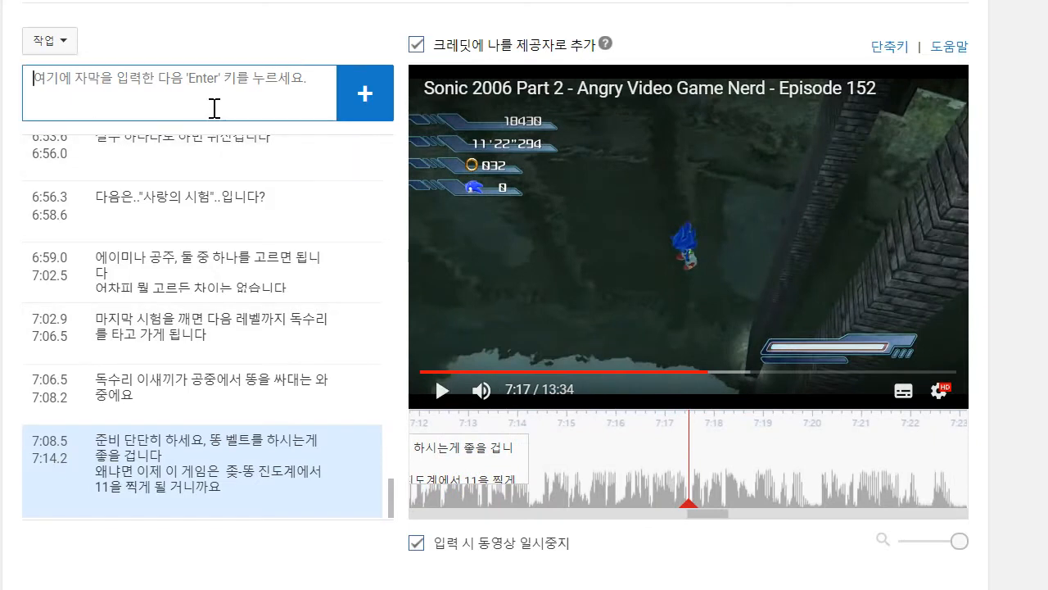
text(이 레벨은 거)
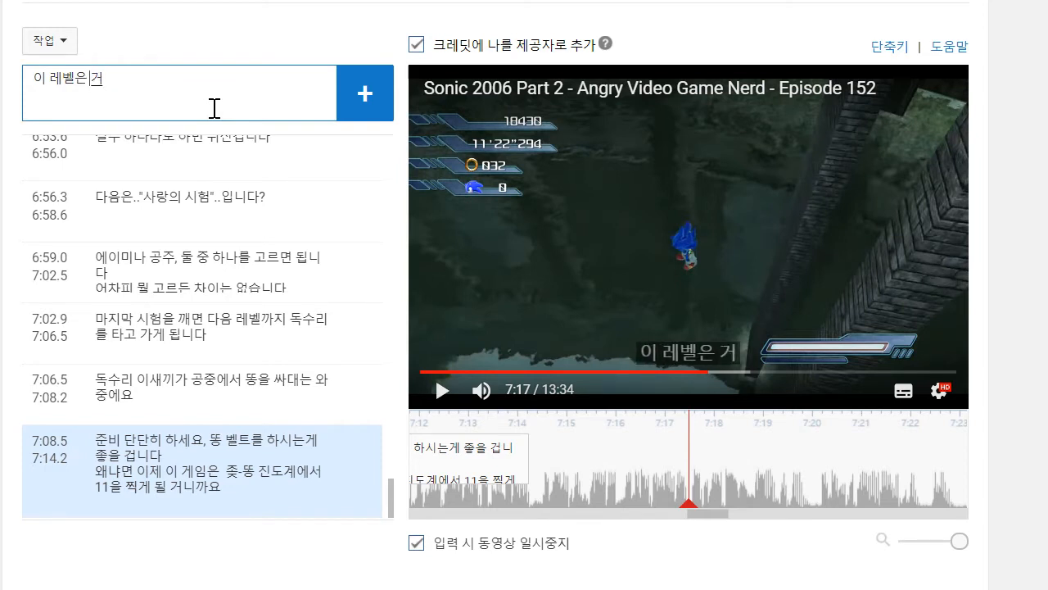
text(원만큼 걸리는것도 모자라서)
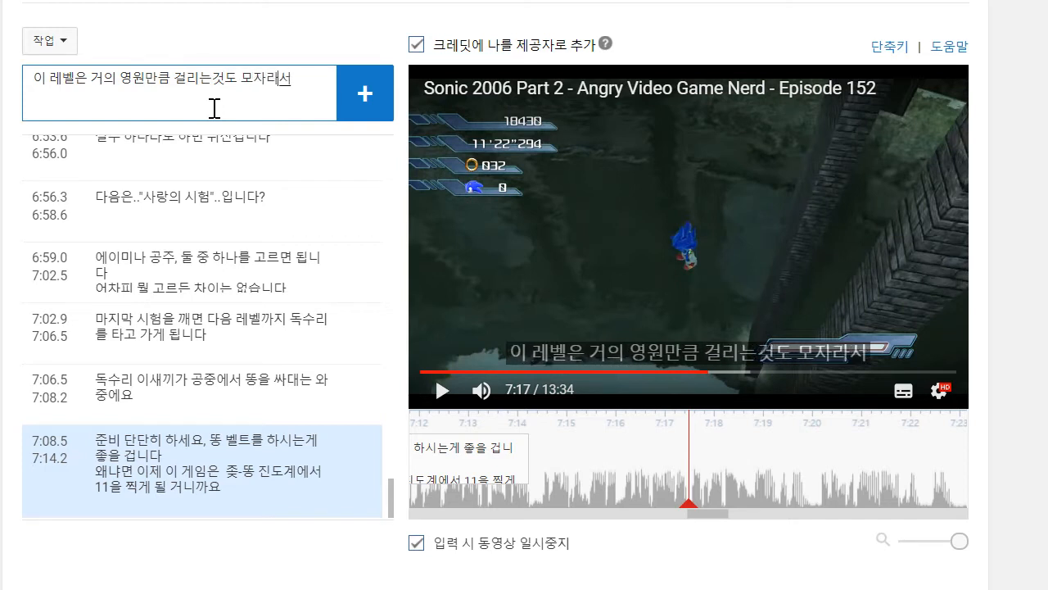
- Give the caption the second line "게임 오버가 뜨면", add it and set it to run from about 7:14.5 to 7:17.5
key(shift+Return)
text(ㄱ)
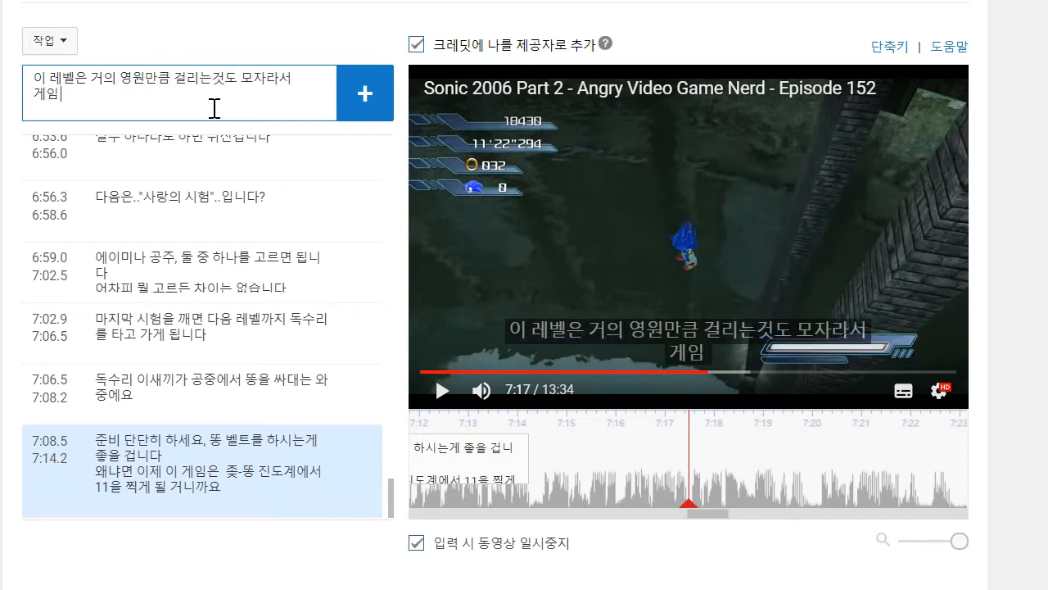
text(임 오버가 뜨며ㄴ)
key(Return)
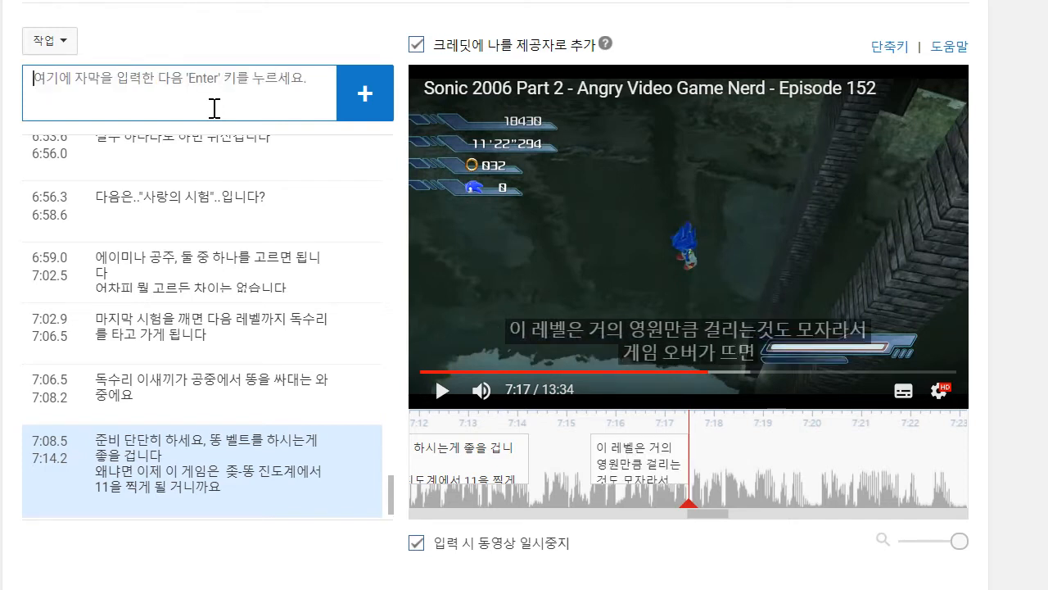
drag(590, 452, 513, 451)
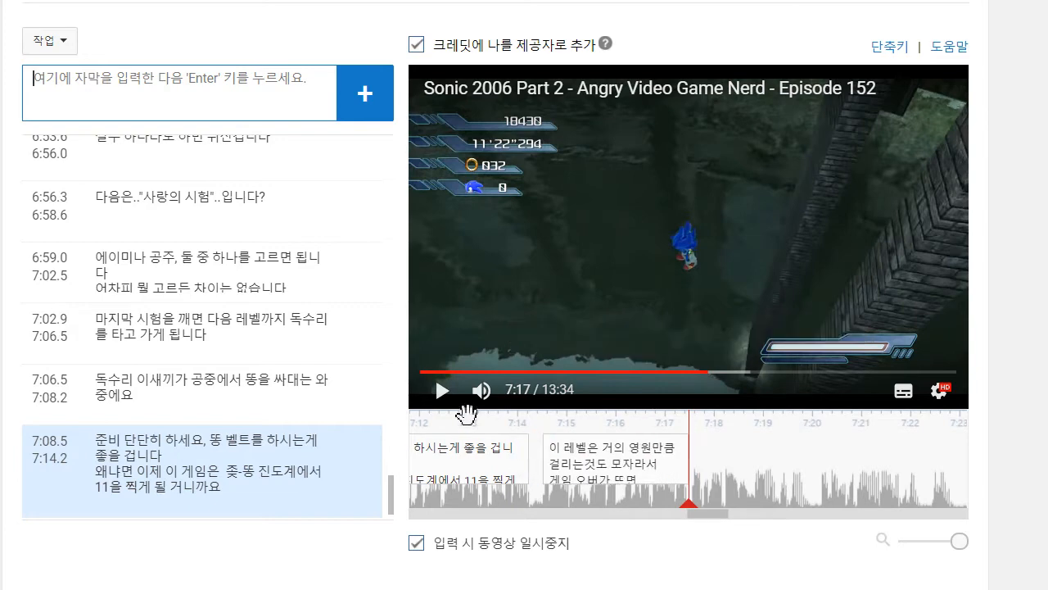
- Play on to about 7:19 and add the caption "아까 그 시험들을 다시 해야 합니다", running from about 7:17.5 to 7:20
click(439, 400)
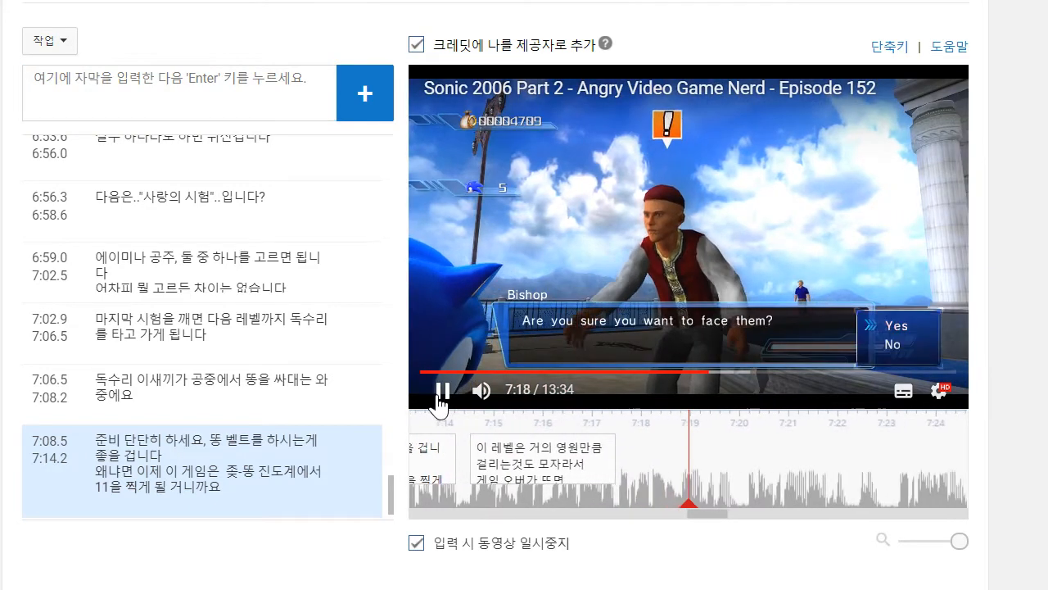
click(209, 72)
text(아)
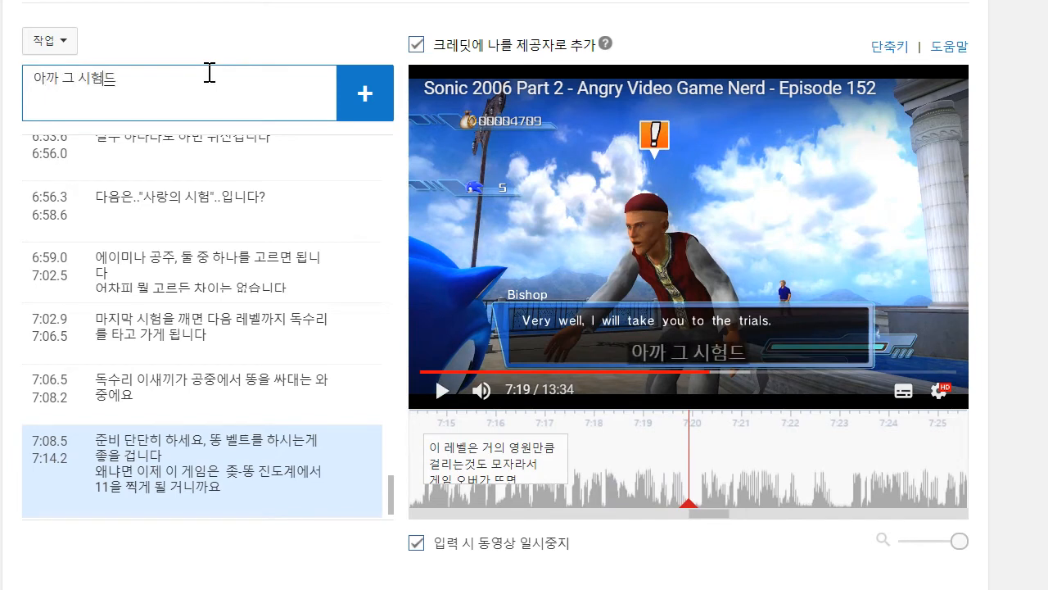
text(까 그 시험들을 다시 해야 합니다)
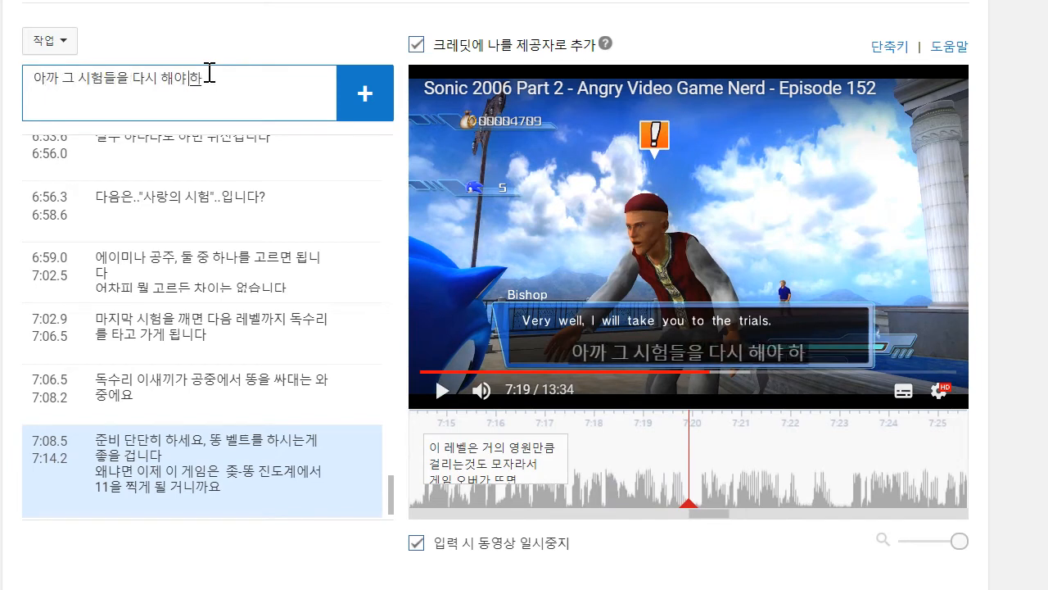
key(Return)
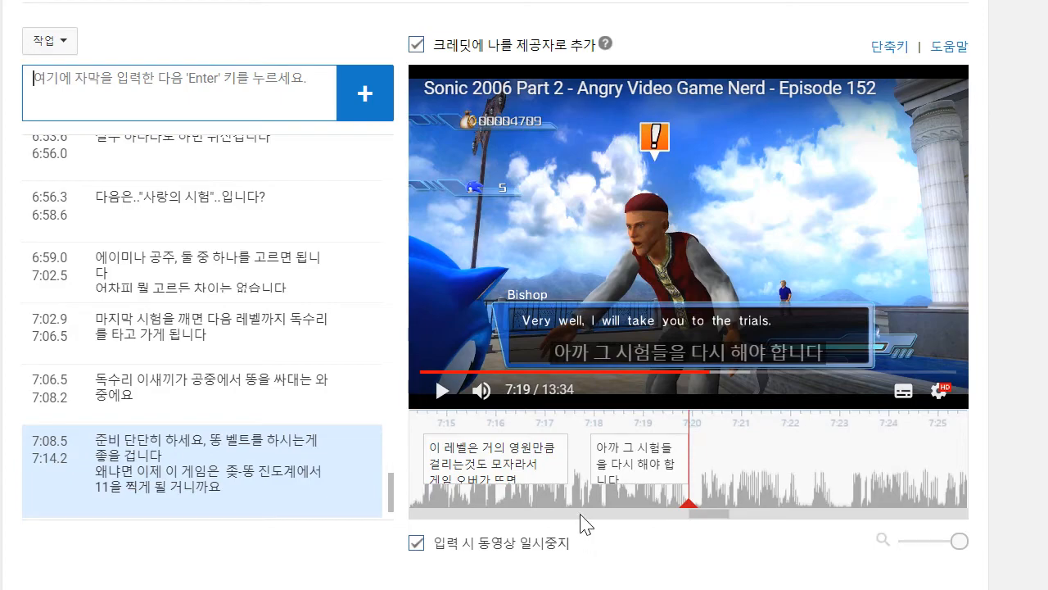
- Play on to about 7:22 and write a caption with the lines "제가 이 레벨을 깨는데에는 진짜로 1시간이 걸렸습니다" and "진짜로요."
click(438, 396)
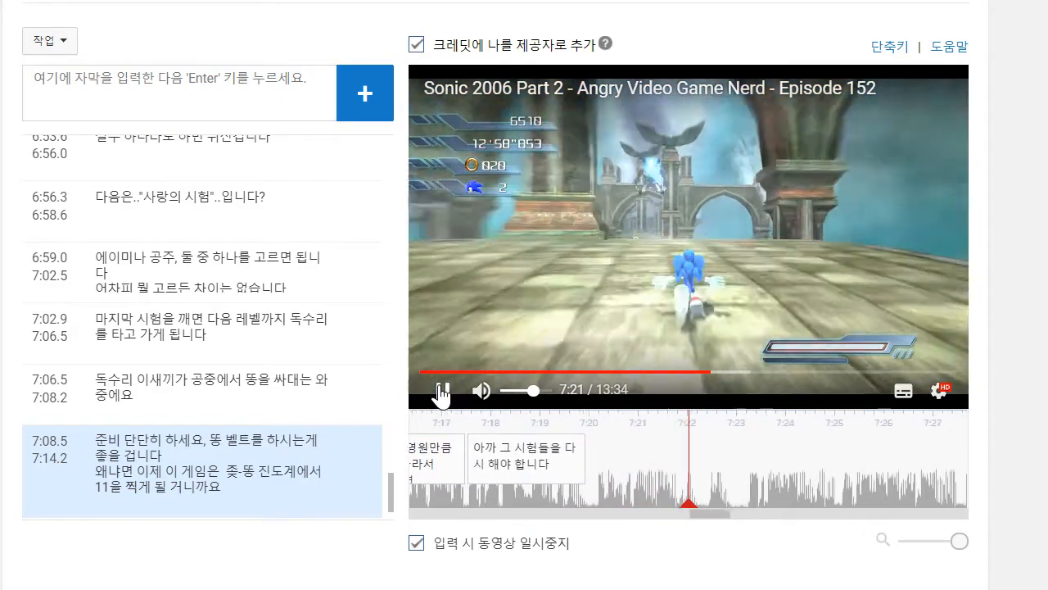
click(438, 394)
click(215, 84)
text(ㅈ)
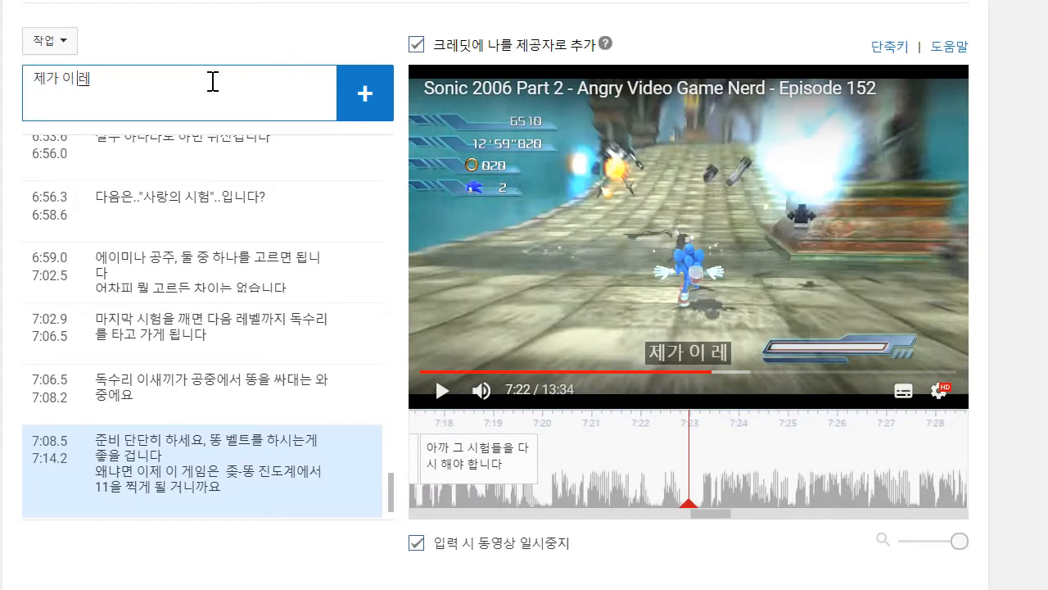
text(가 이 레벨을 깨는데에는 진ㅉ)
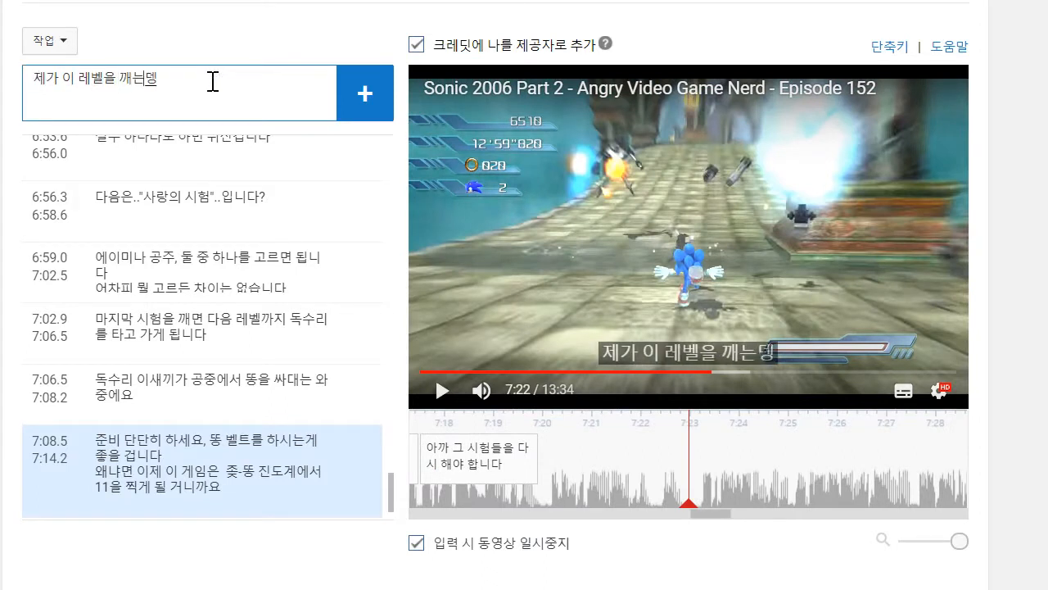
text(ㅏ로 1시간ㅇ)
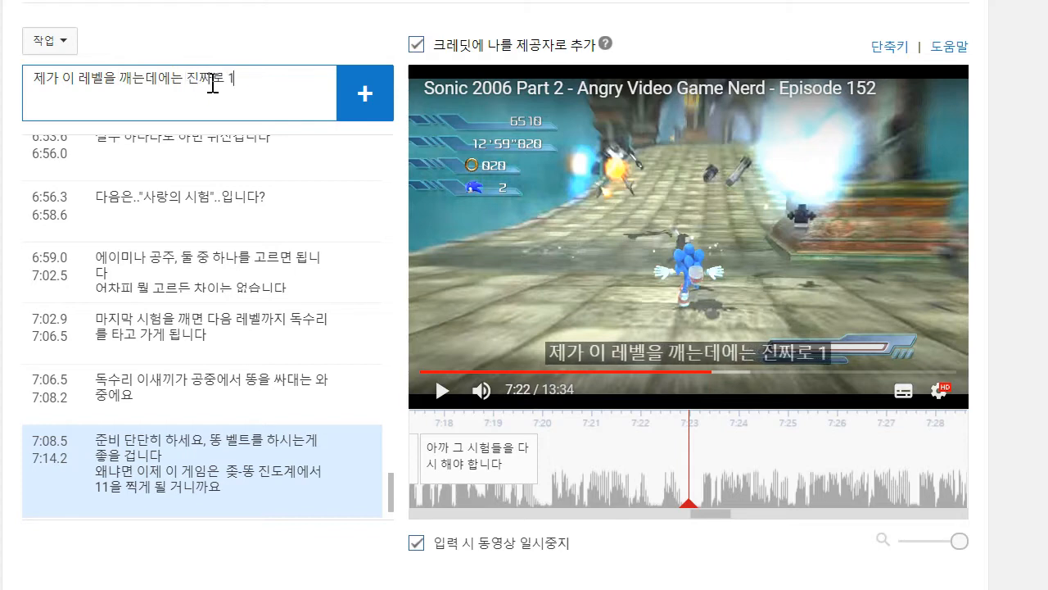
text(ㅣ 걸렸습닏)
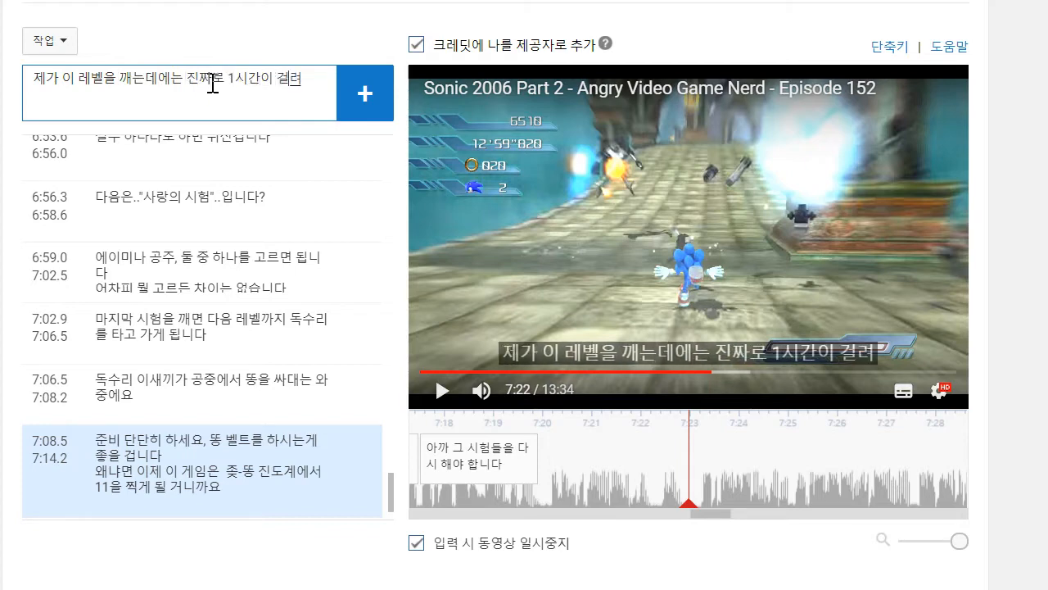
text(ㅏ)
key(shift+Return)
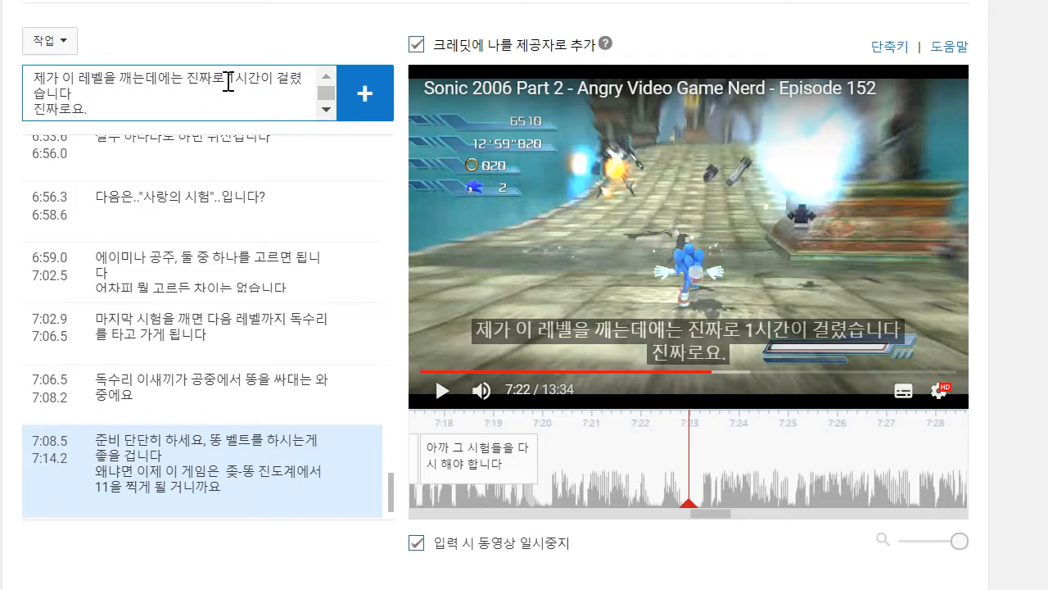
- Remove "진짜로" from the caption's first line, add the caption and set it to run from about 7:20.1 to 7:23
key(BackSpace)
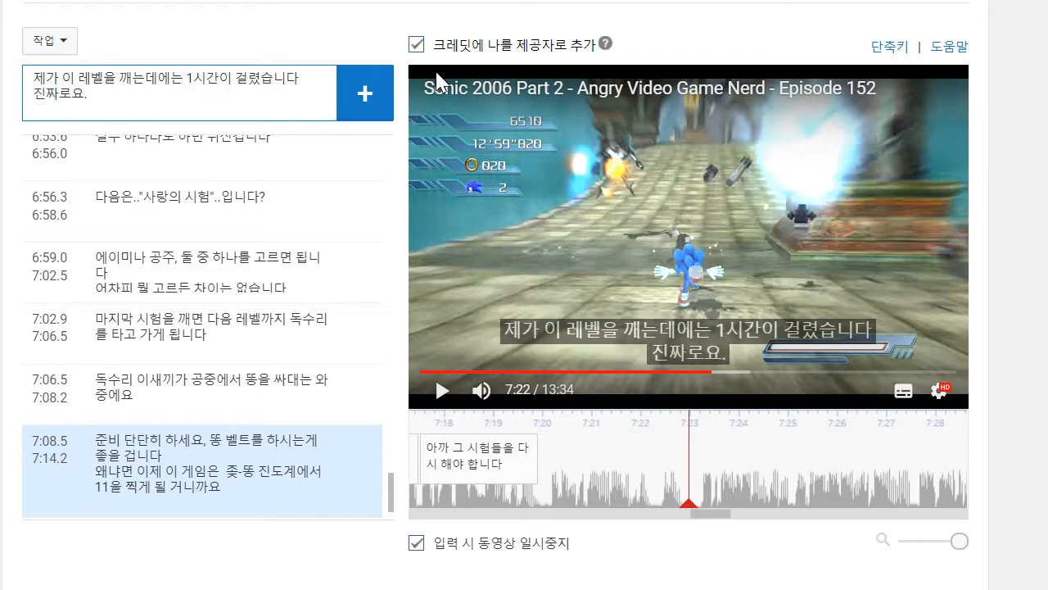
click(360, 94)
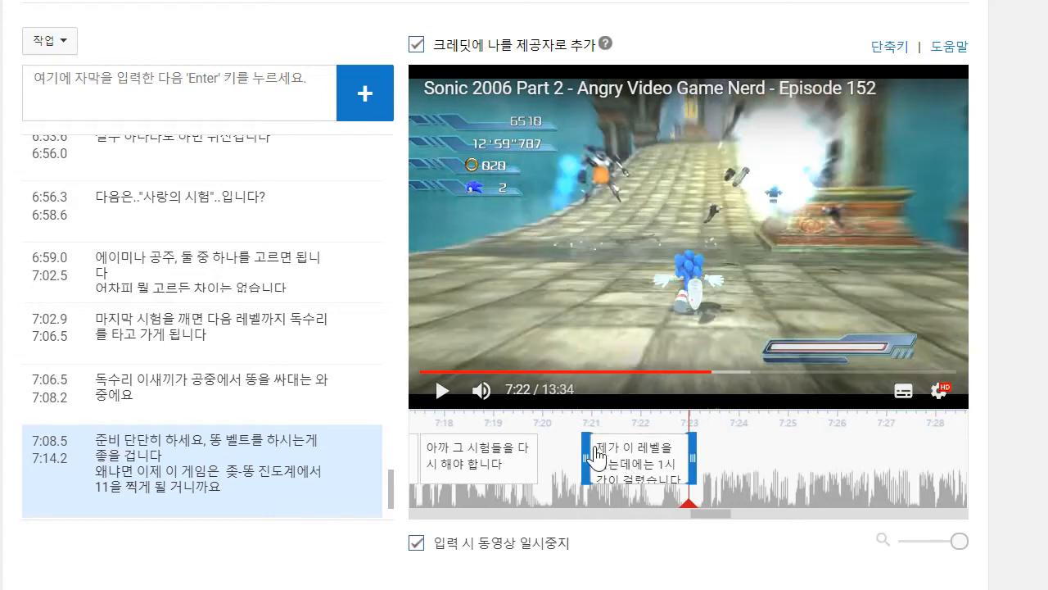
drag(587, 446, 534, 446)
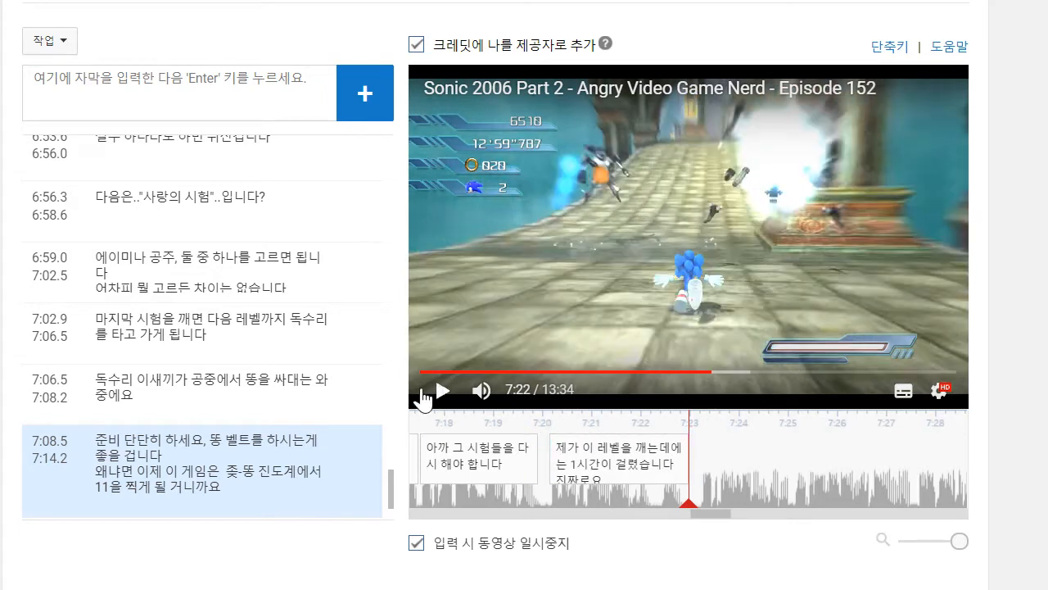
- Play on to about 7:27 and start a new caption with the line "이 레벨에선 실버로 플레이할 수 있는데요"
click(434, 391)
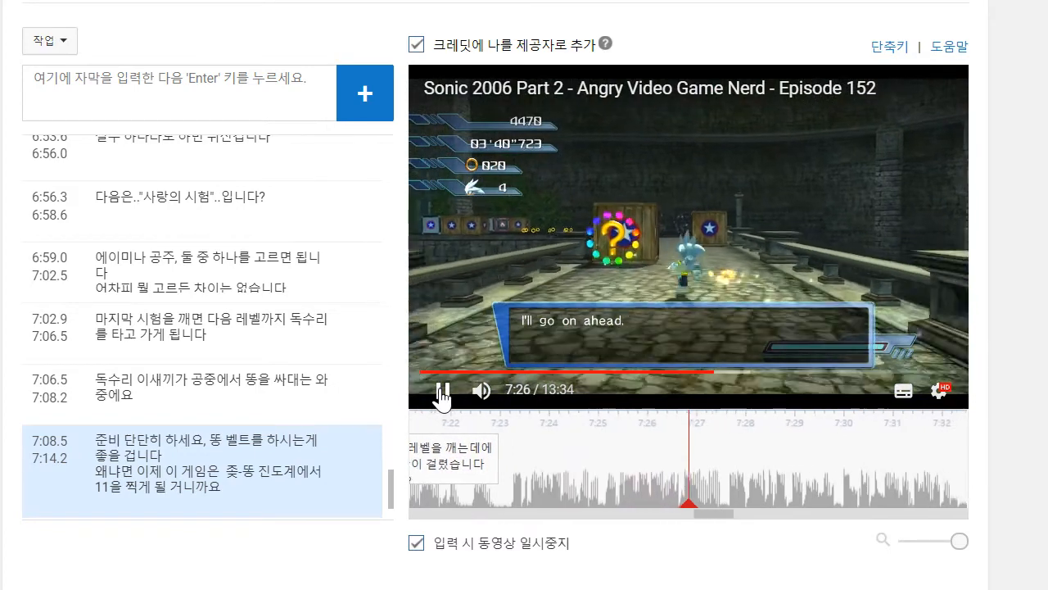
click(436, 391)
click(119, 82)
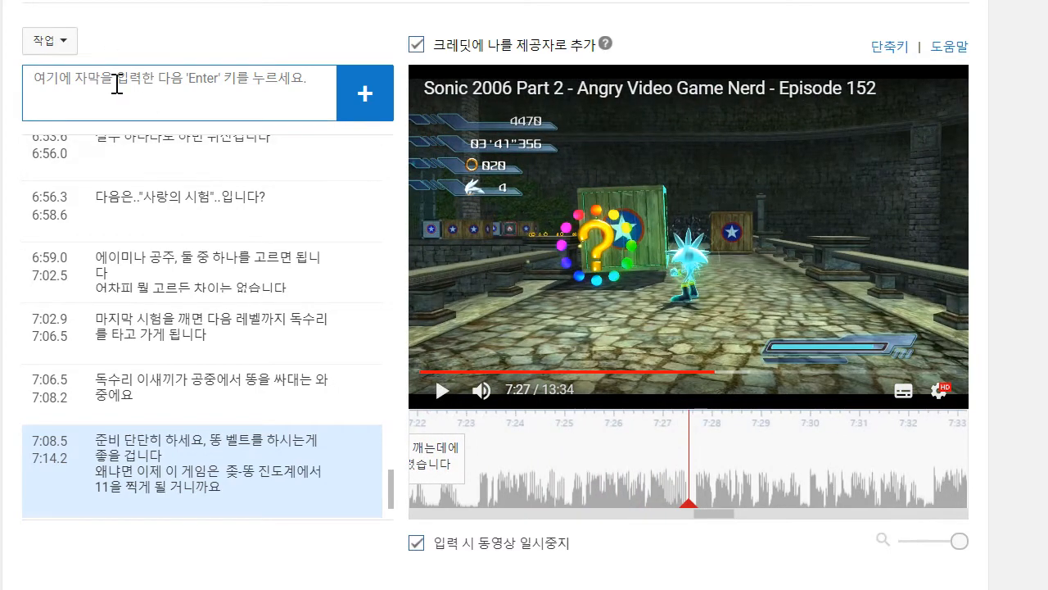
text(이르)
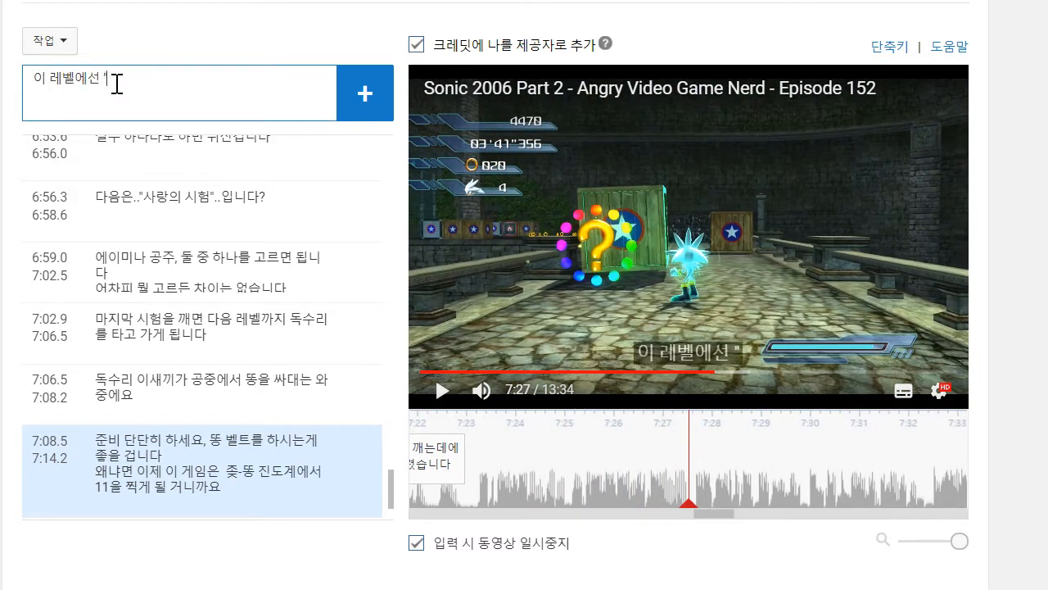
key(BackSpace)
key(BackSpace)
text(실버로 플레이할 ㅅ수 있는데요)
- Give the caption the second line "왠진 몰라도 이젠 여러분을 죽이고 싶어하지 않는군요", add it running from about 7:23.1 to 7:27.5 and resume playback
key(shift+Return)
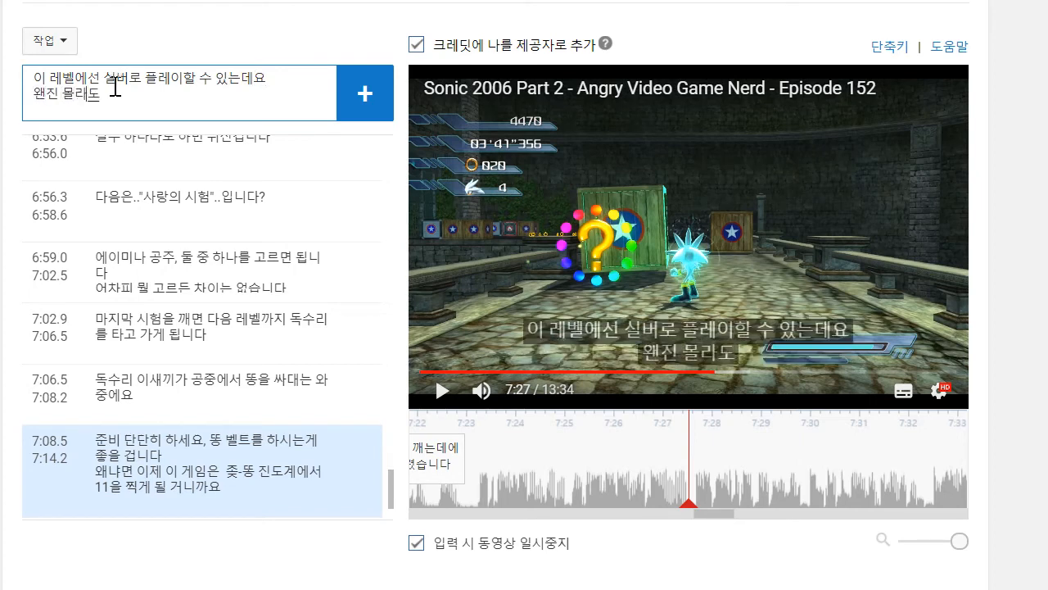
text(왠진 몰라도 이젠 여러분을 죽이고 ㅅ)
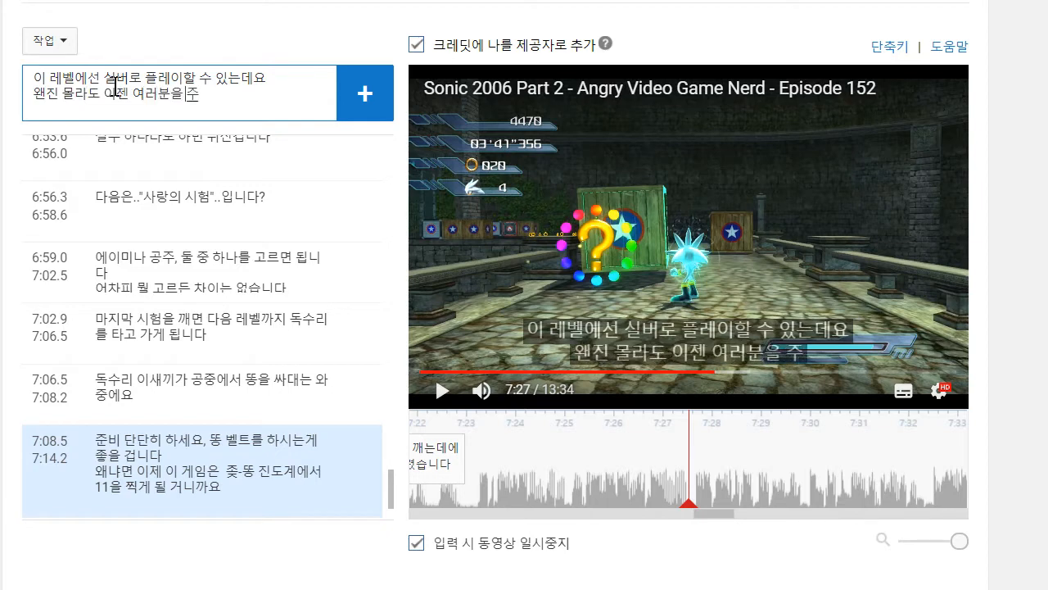
text(싶어하지)
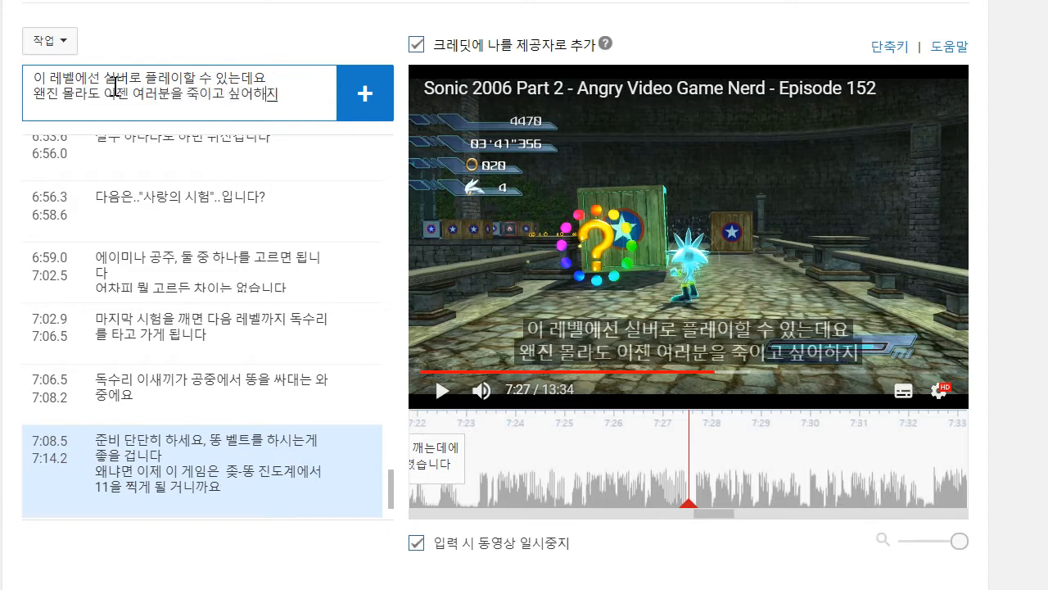
text( 않는ㄱ군요)
key(Return)
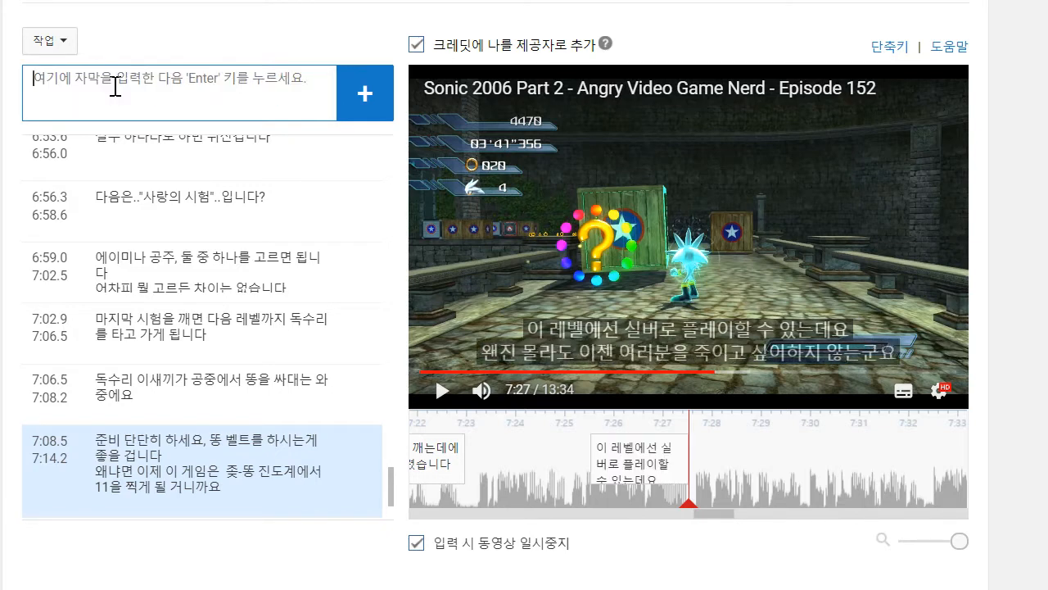
drag(571, 426, 473, 442)
click(443, 392)
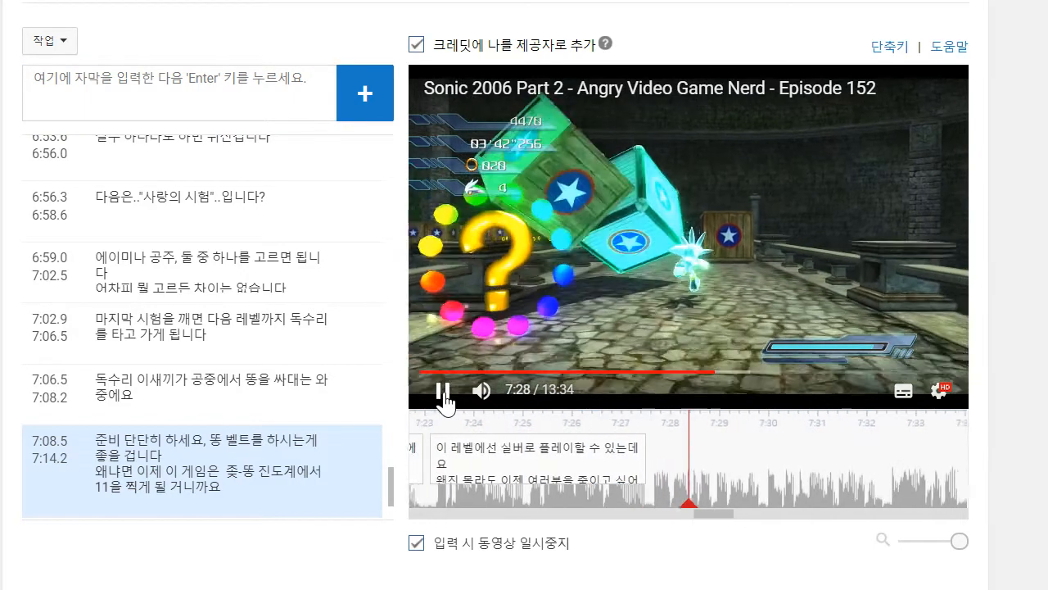
- Pause at about 7:29 and add a caption reading "이녀석은 염동력고 있고 뭐 괜찮은데요"
click(441, 392)
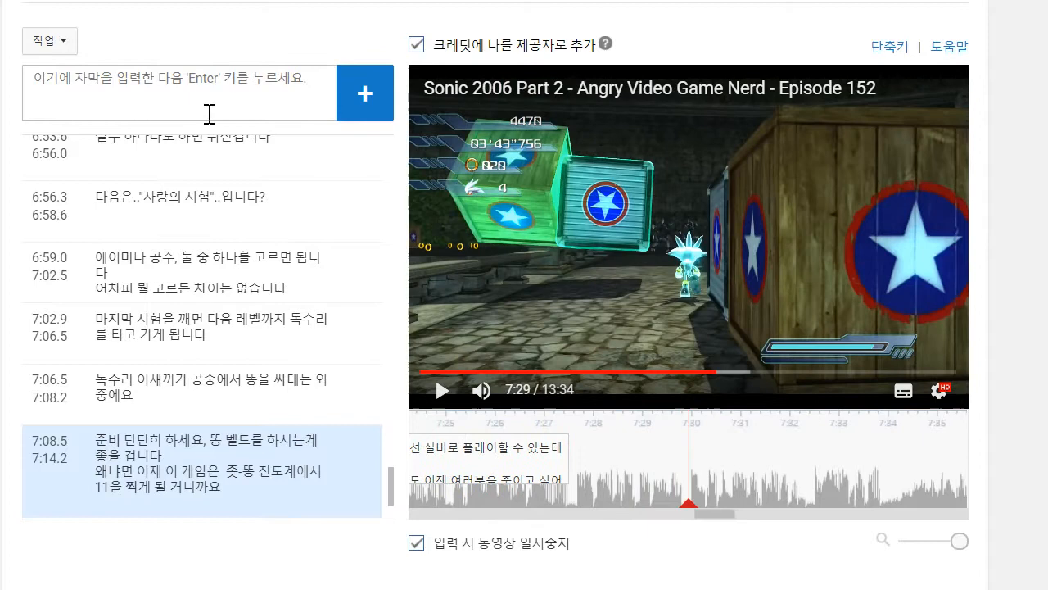
text(이)
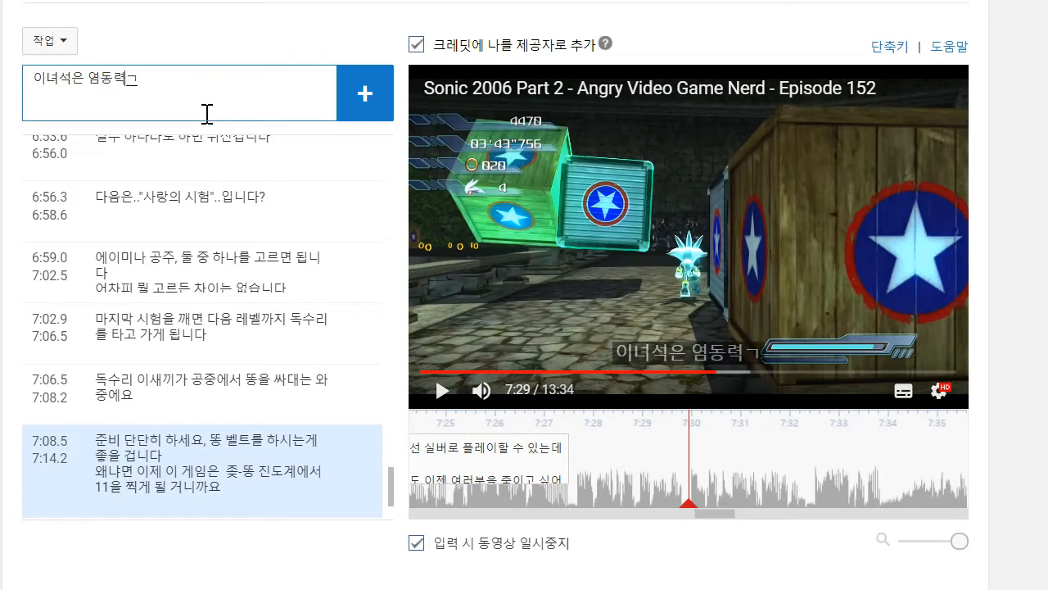
text(녀석은 염동력고 있고 뭐 곤ㅊ)
key(BackSpace)
key(BackSpace)
key(BackSpace)
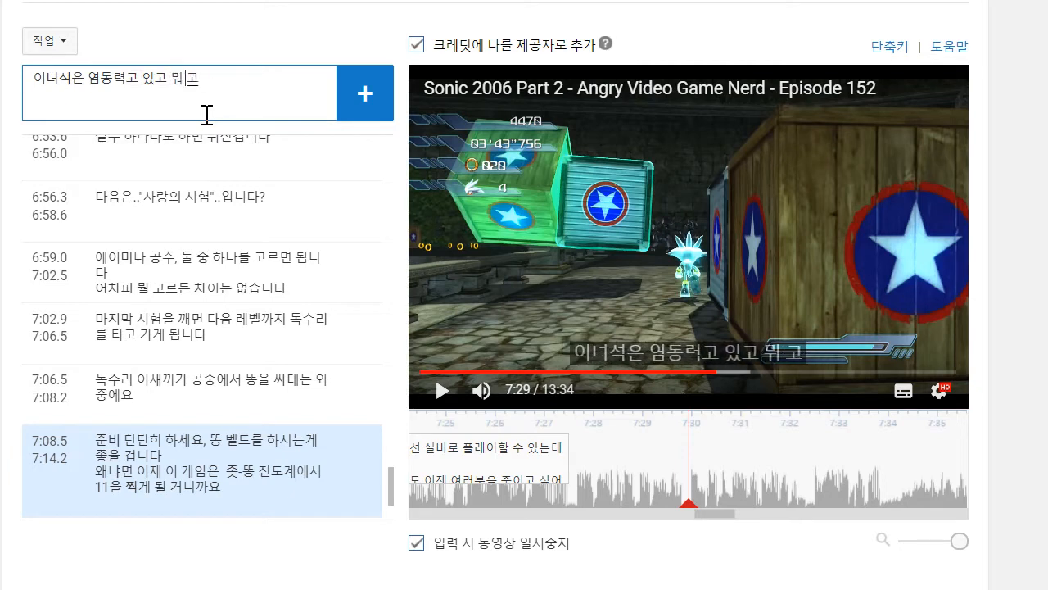
text(괜찮은데요)
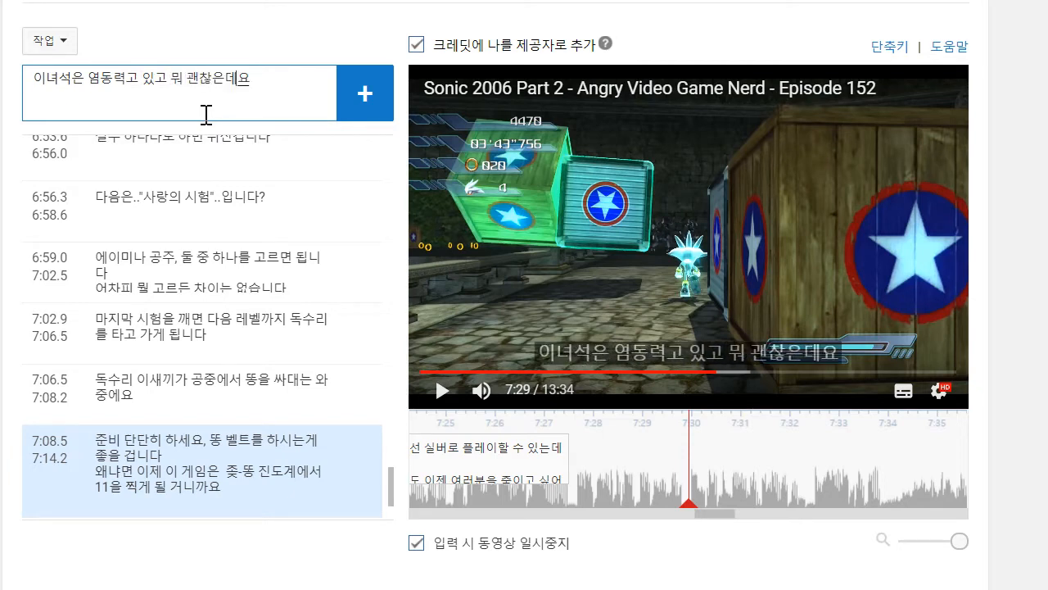
key(Return)
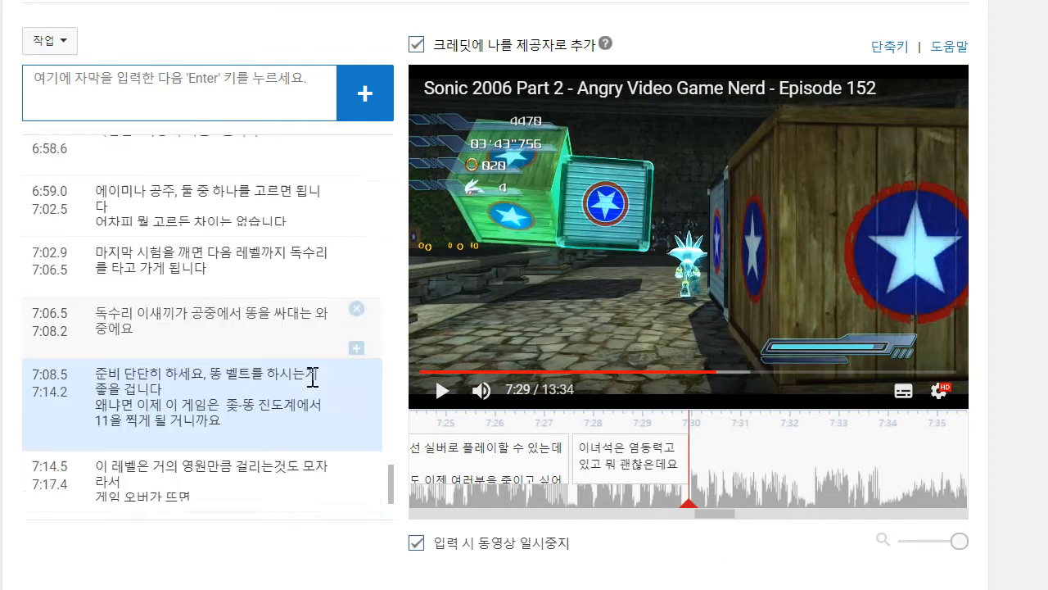
- Correct "염동력고" to "염동력도" in the newest caption and resume playback
click(203, 457)
key(BackSpace)
text(ㄷ 있고 뭐 괜찮은데요)
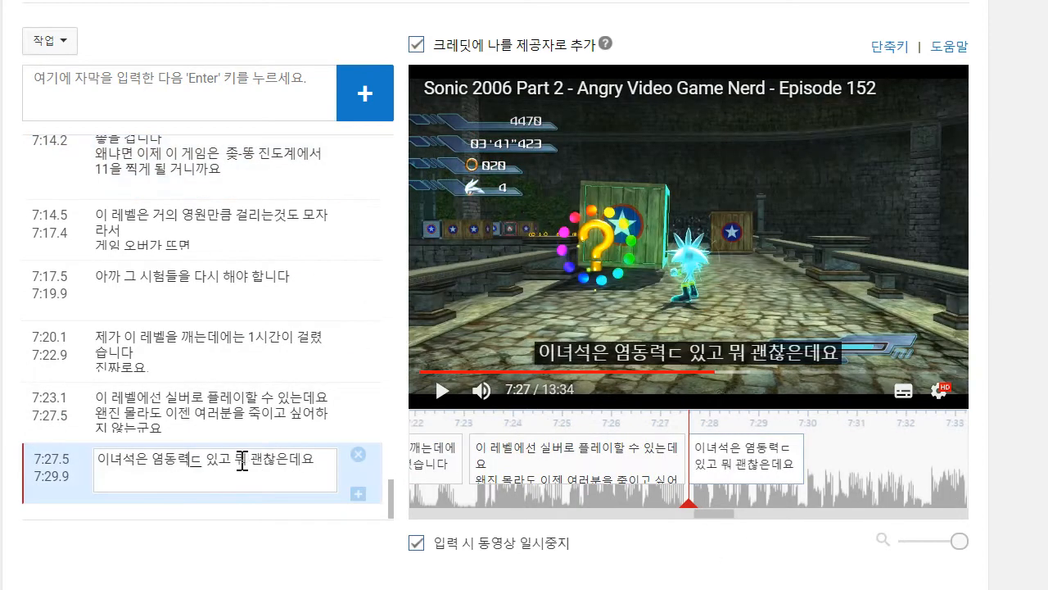
click(891, 195)
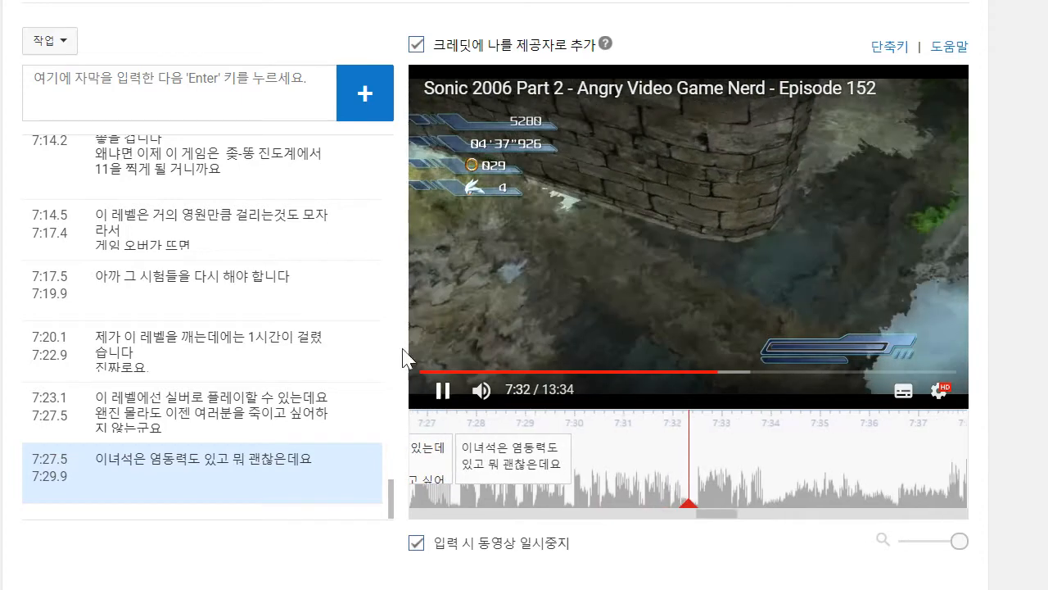
- Add the caption "아직도 똥구멍에서 똥이 새는것마냥 조작이 됩니다" at about 7:32 and stretch its start back to about 7:29.9
click(161, 74)
text(앗)
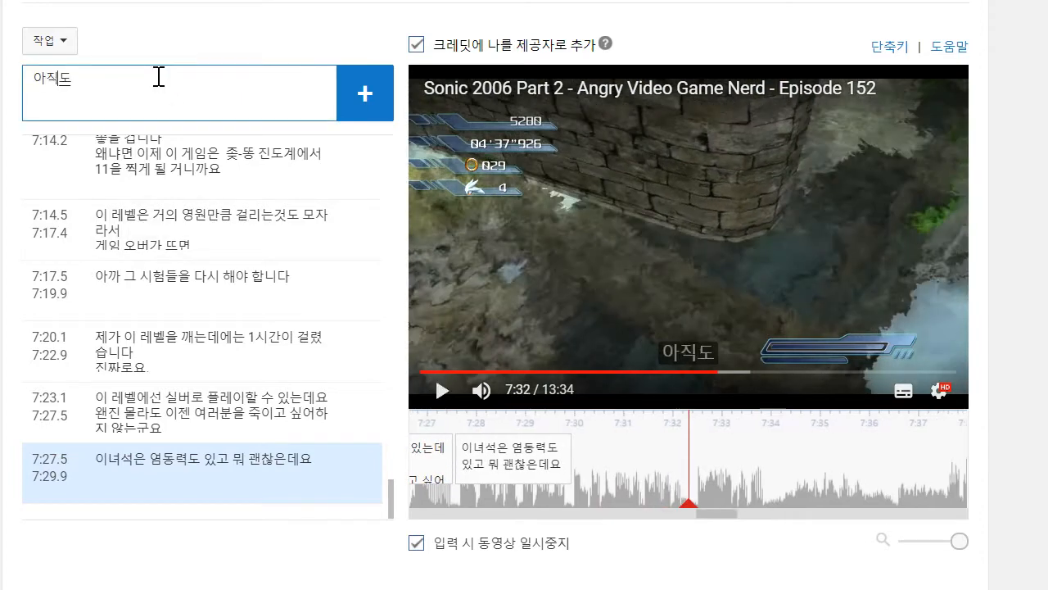
text(직도 똥구멍에서 똥이 새는것)
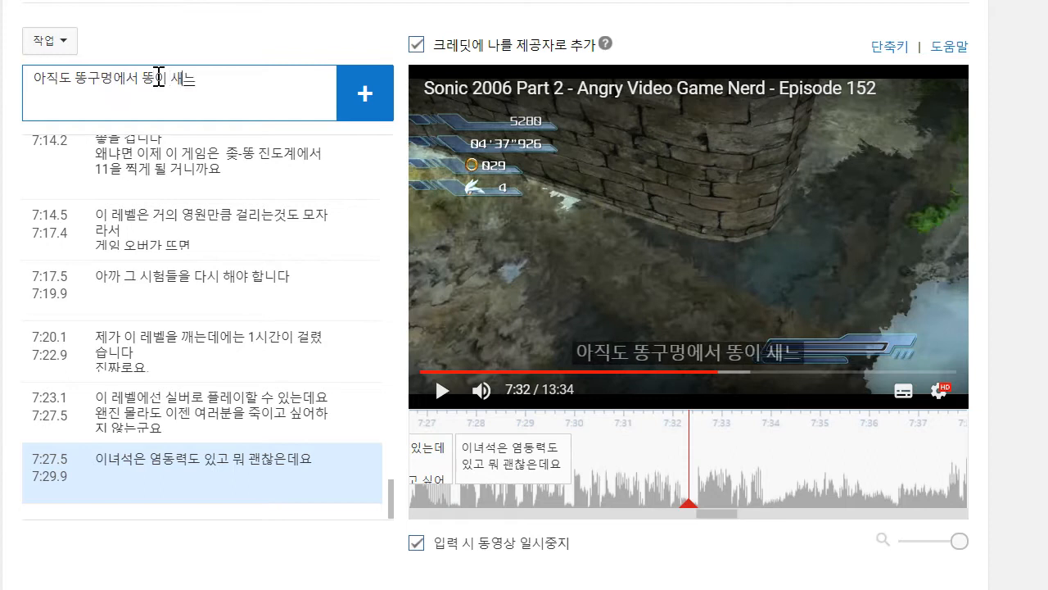
text(마)
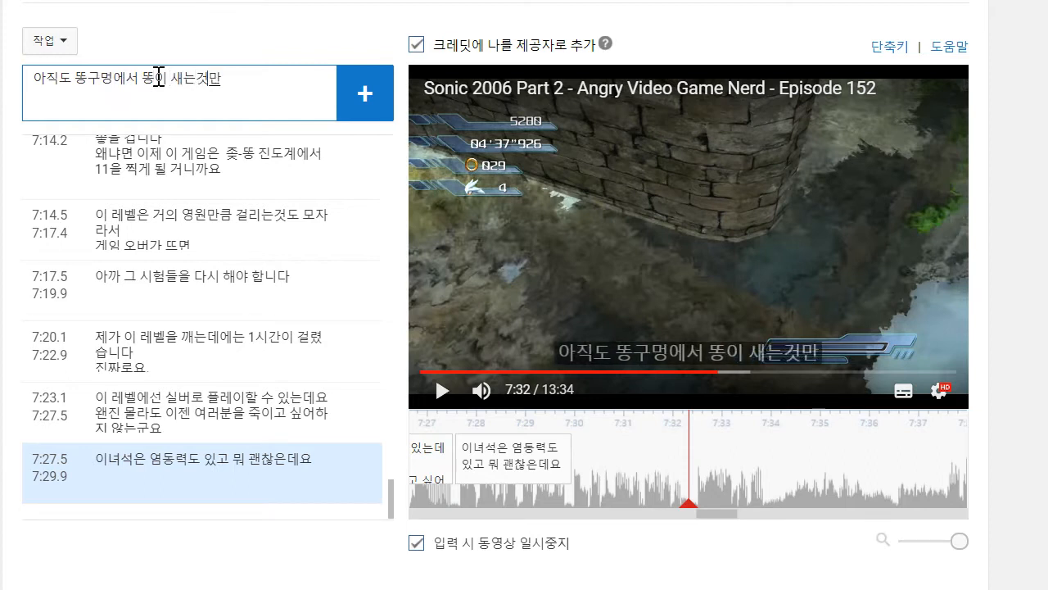
text(냥 조)
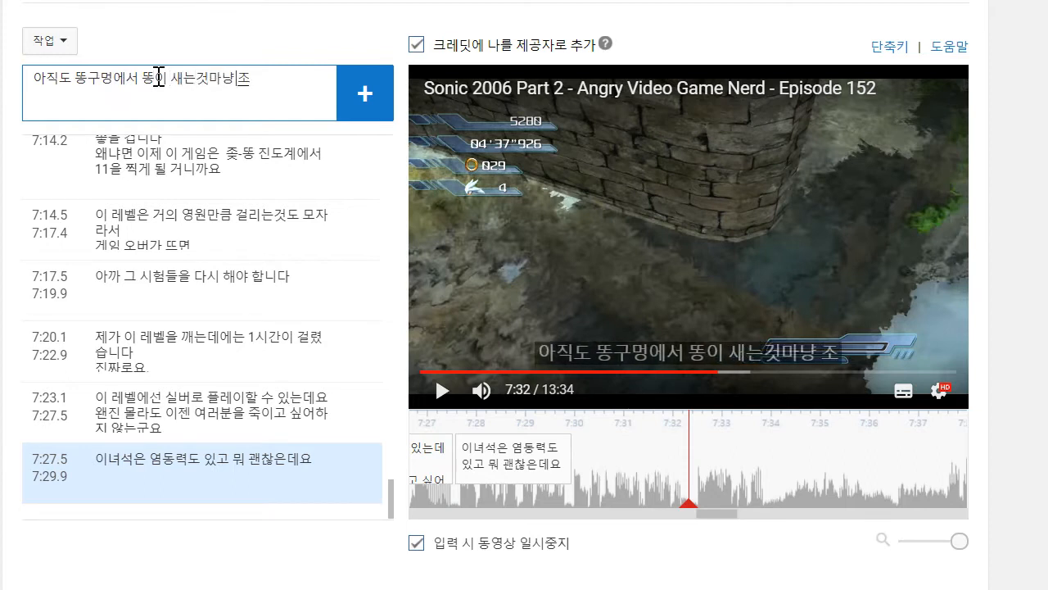
text(작이ㄷ)
text(니다)
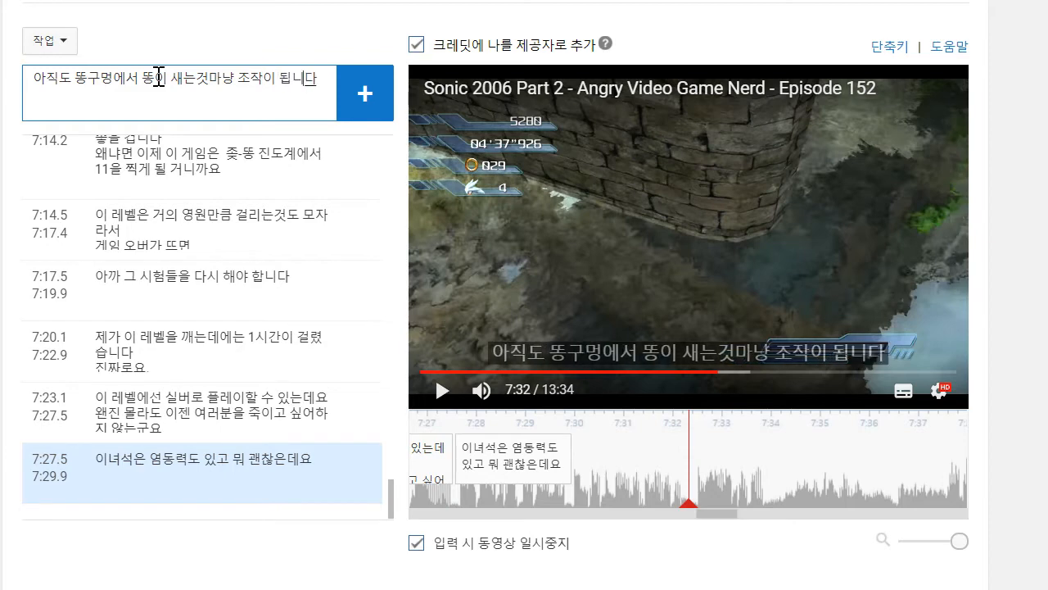
key(Return)
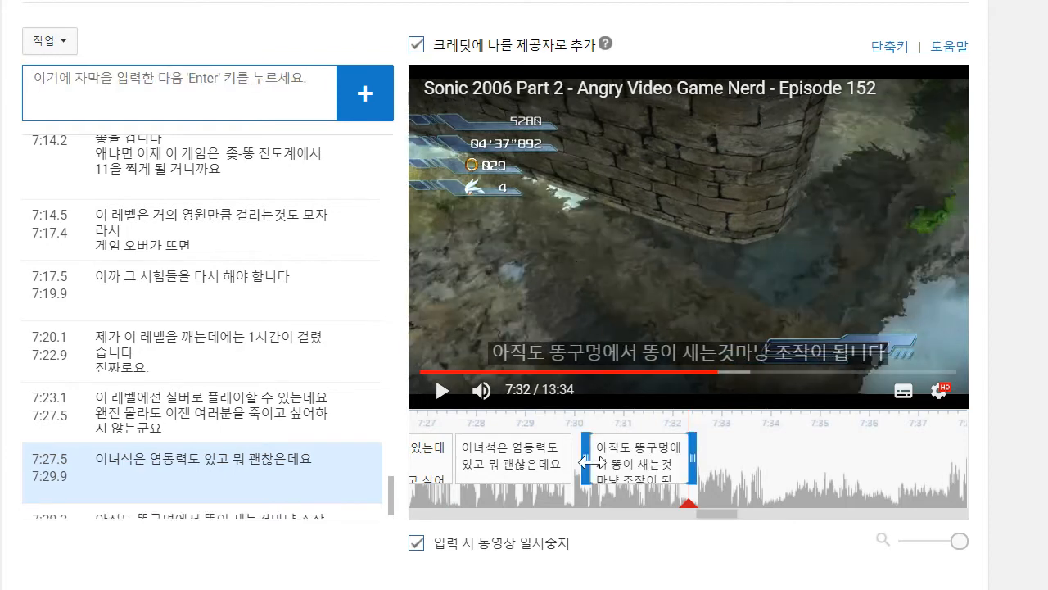
drag(591, 459, 569, 459)
- Play on to about 7:33 and add a caption reading "뭐 그쯤은 이미 짐작하셨겠죠"
click(442, 390)
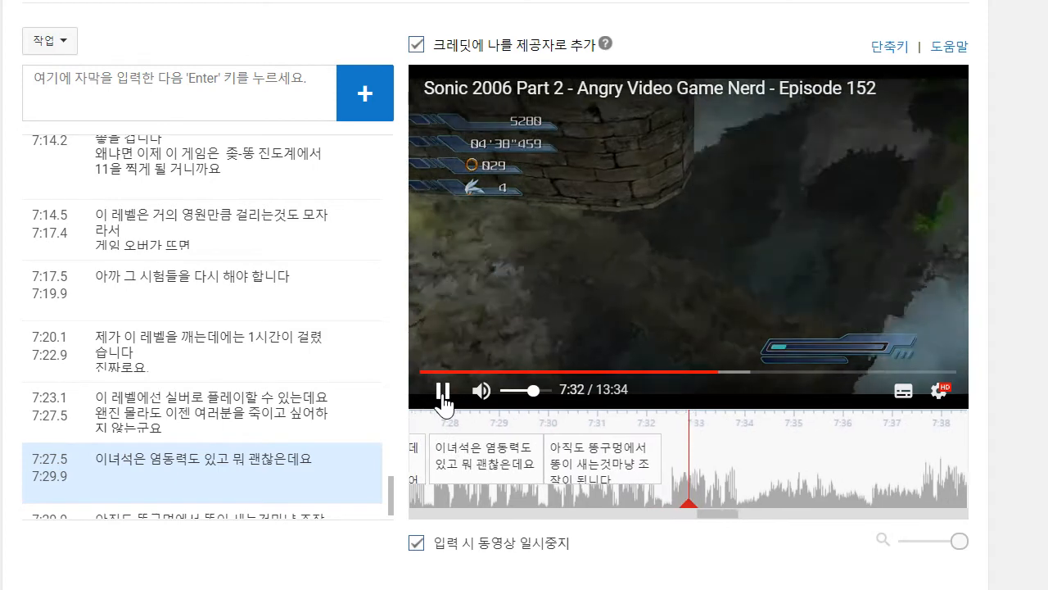
click(220, 112)
text(ㅁ)
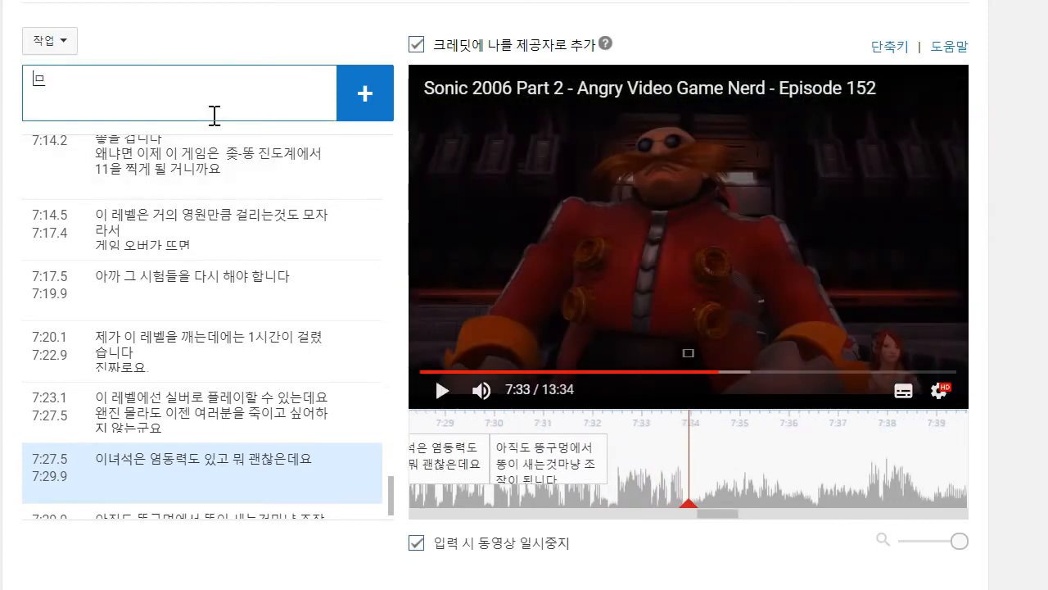
text( 그쯤은 이미 짐작하)
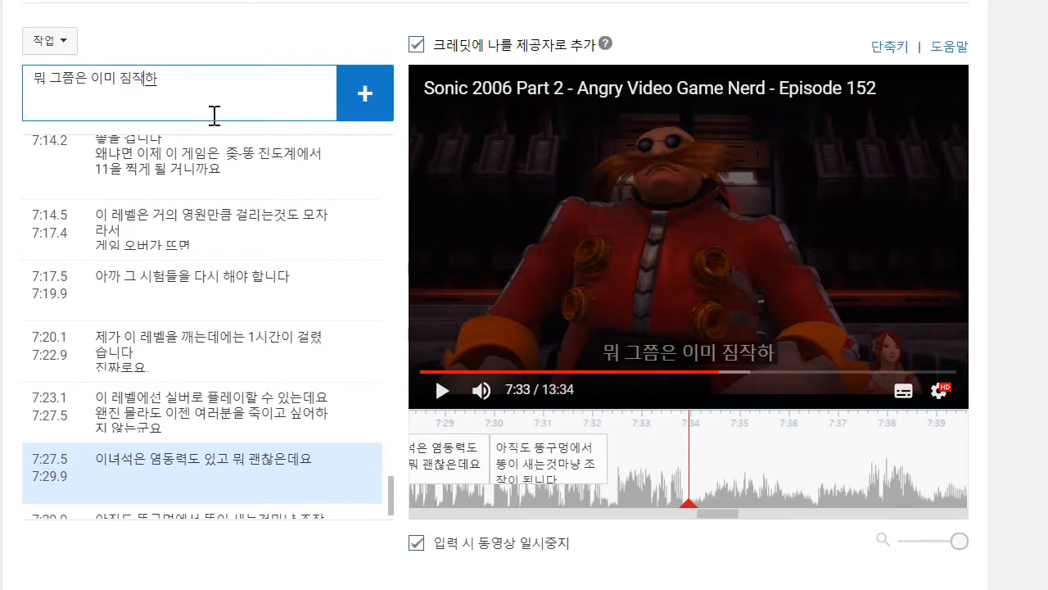
text(셨겠죠)
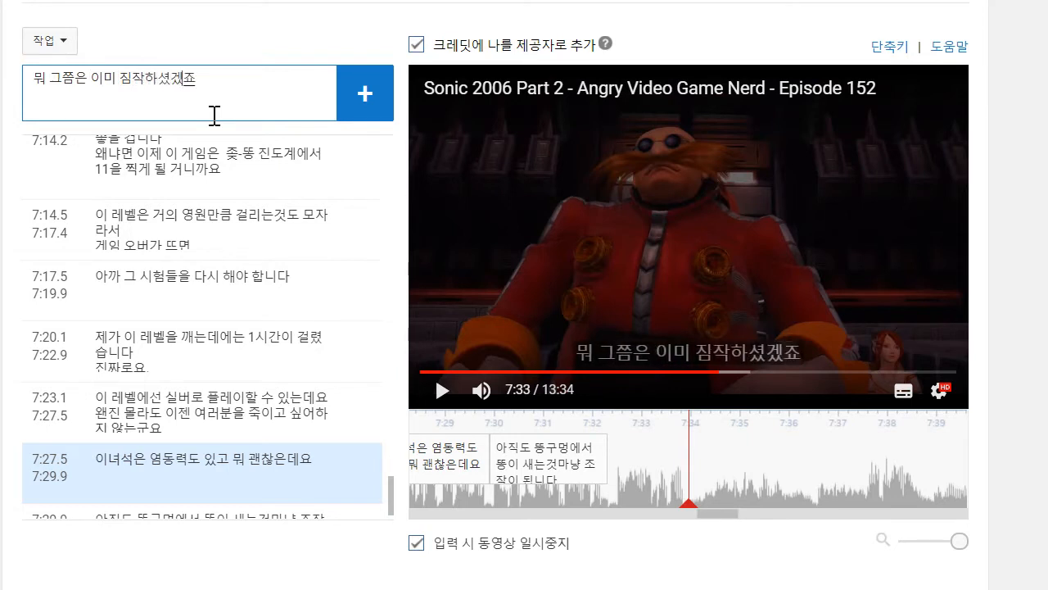
key(Return)
- Replace "아직도" with "여전히" at the start of the caption beginning at 7:29.9
scroll(148, 399, down, 2)
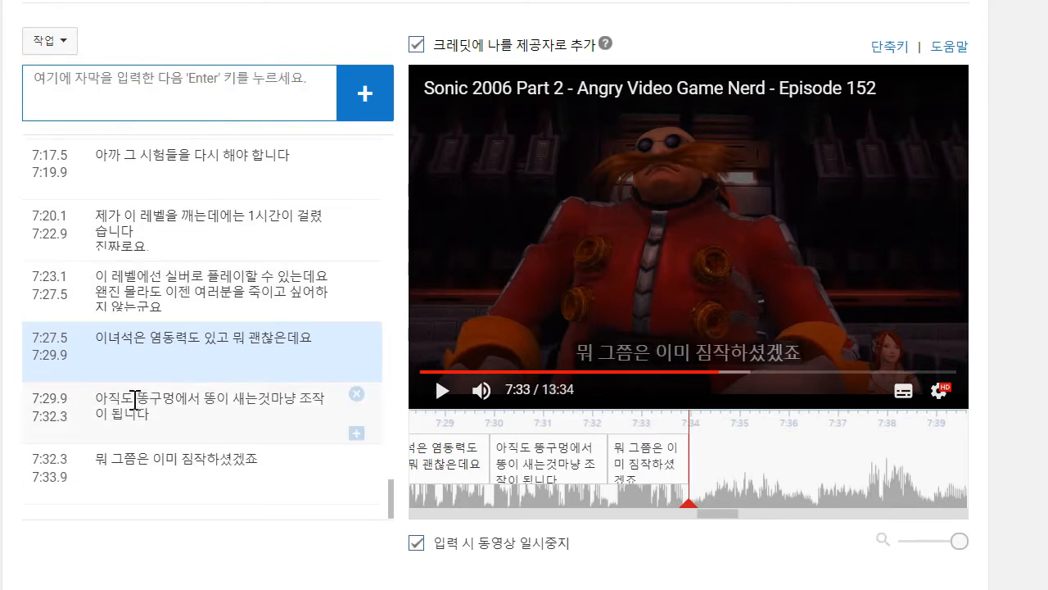
double_click(135, 399)
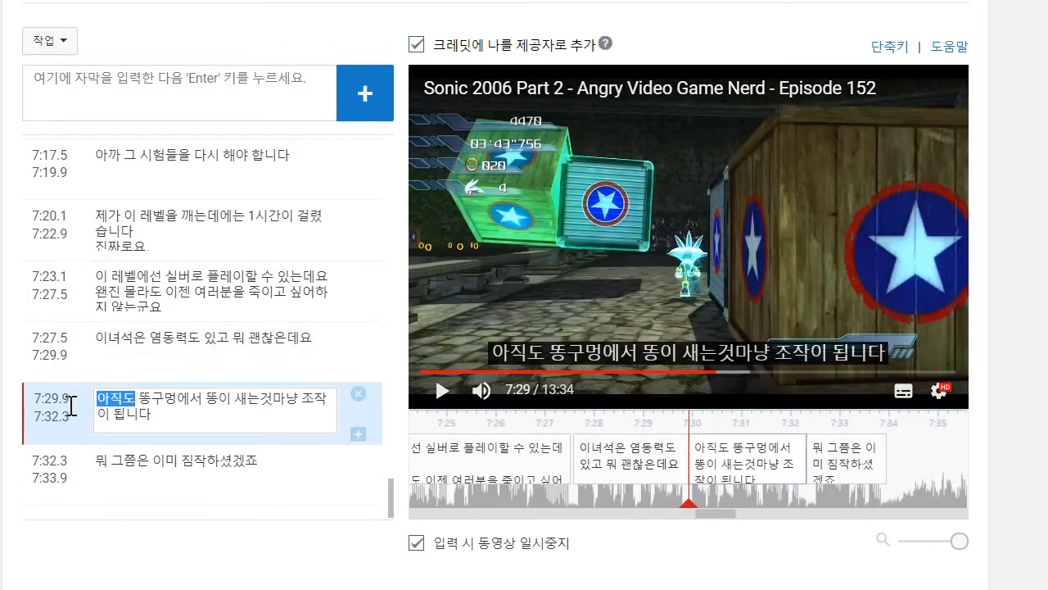
key(BackSpace)
text(여전)
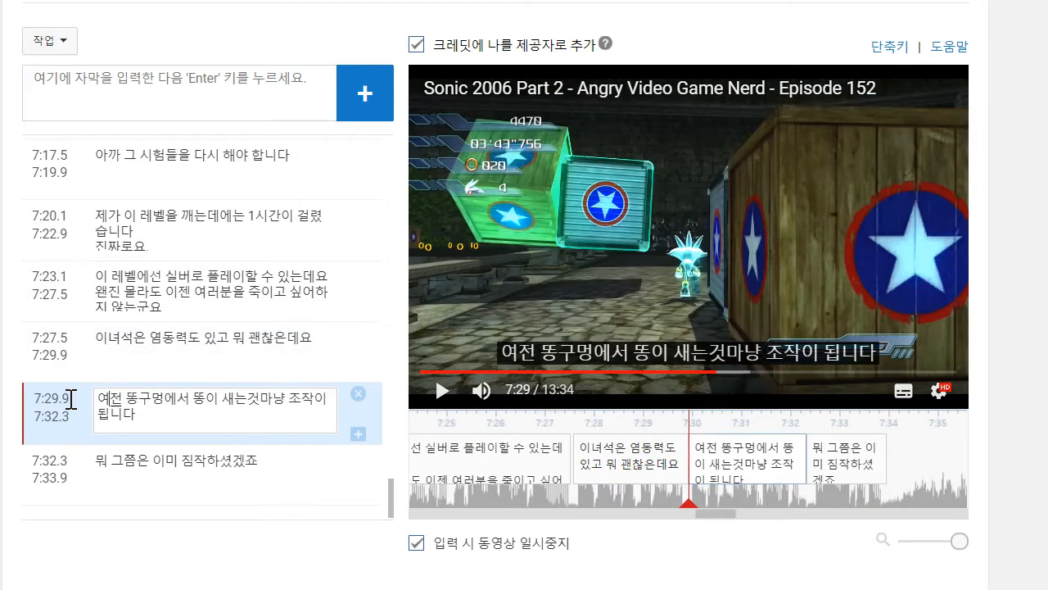
text(히)
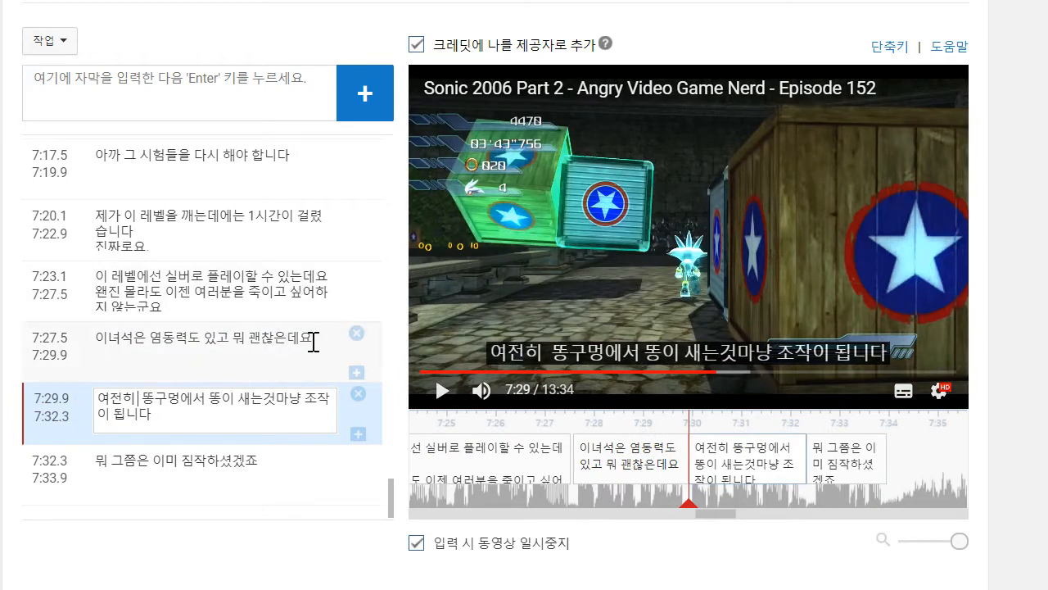
- Change the ending of the 7:27.5 caption to "괜찮지만" and select the last caption, which starts at 7:32.3
click(312, 350)
key(BackSpace)
key(BackSpace)
key(BackSpace)
text(지만)
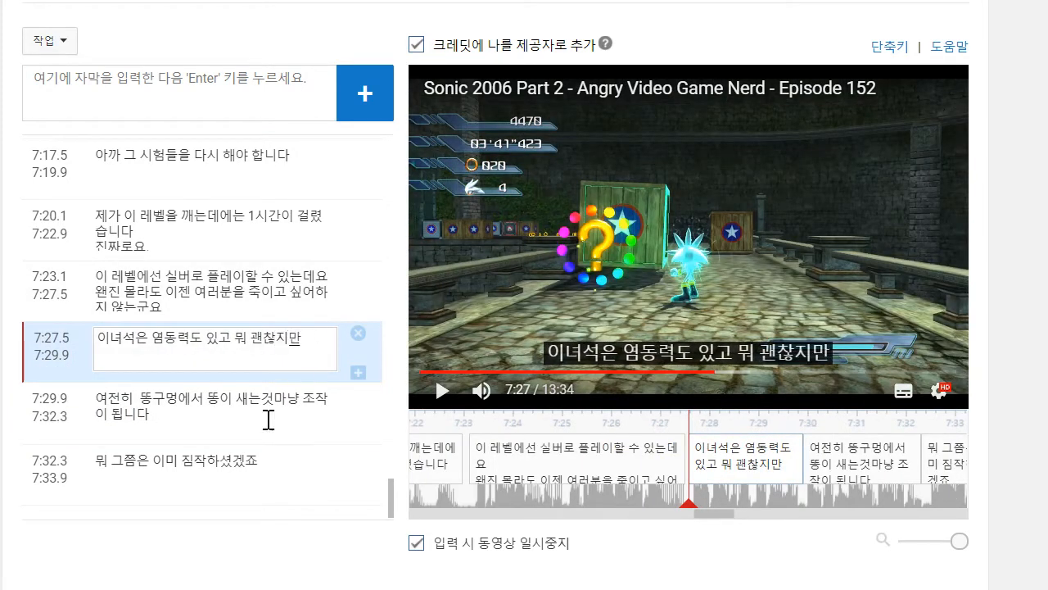
click(278, 479)
- Play on to about 7:36 and add a caption with the quoted line "엔진이 오작동하고 있어!"
click(430, 391)
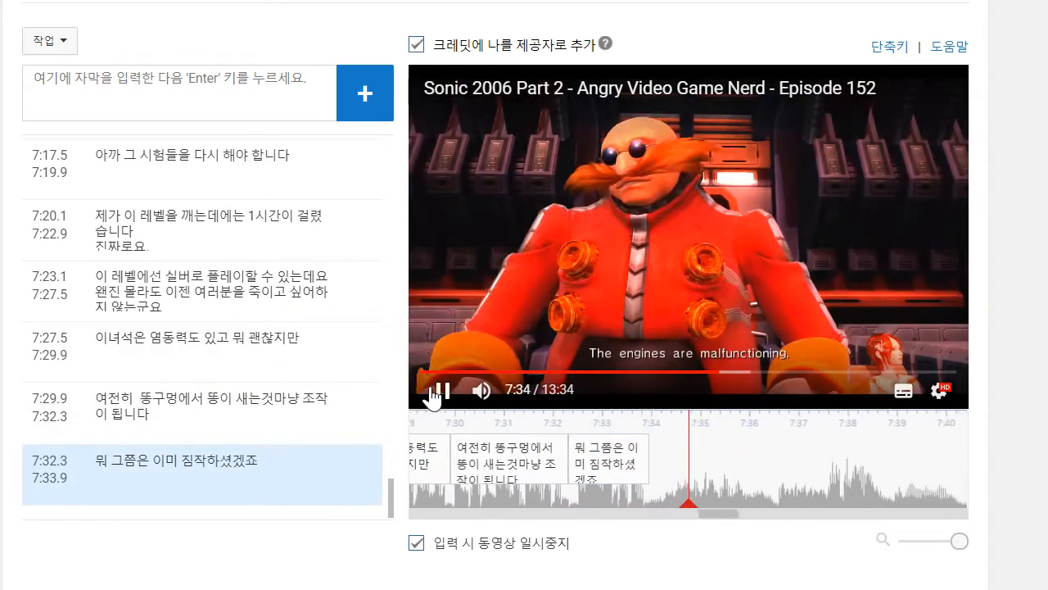
click(430, 395)
click(170, 74)
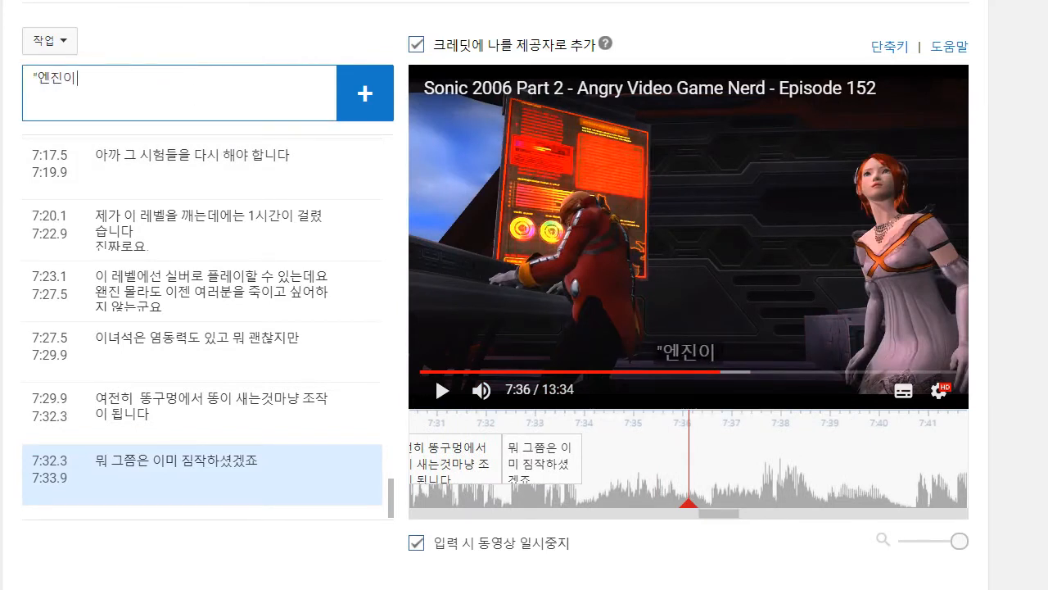
key(alt+Tab)
click(222, 100)
text(오작동하고 ㅇ)
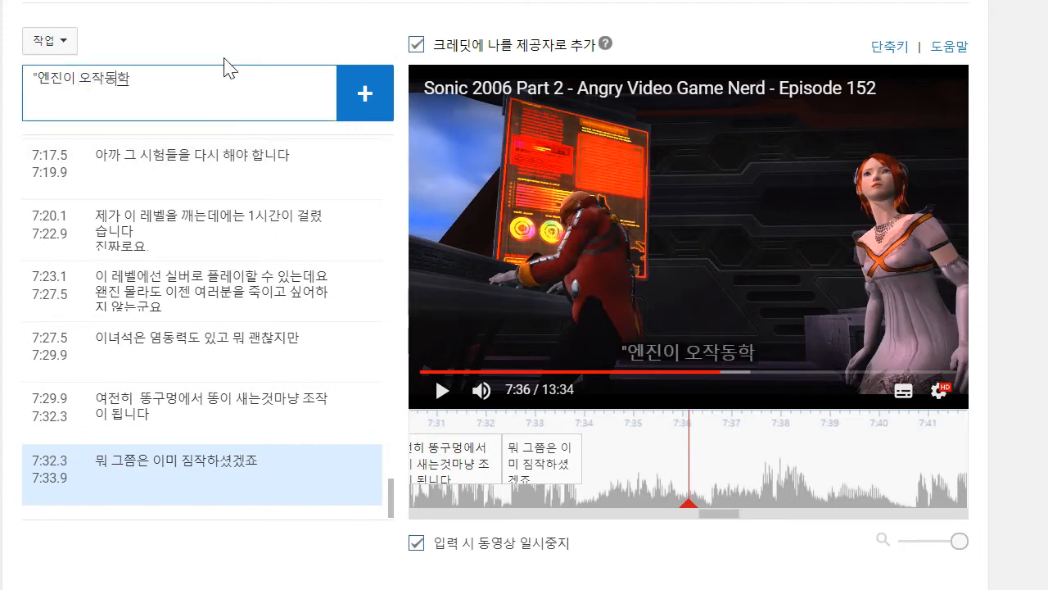
text(어!)
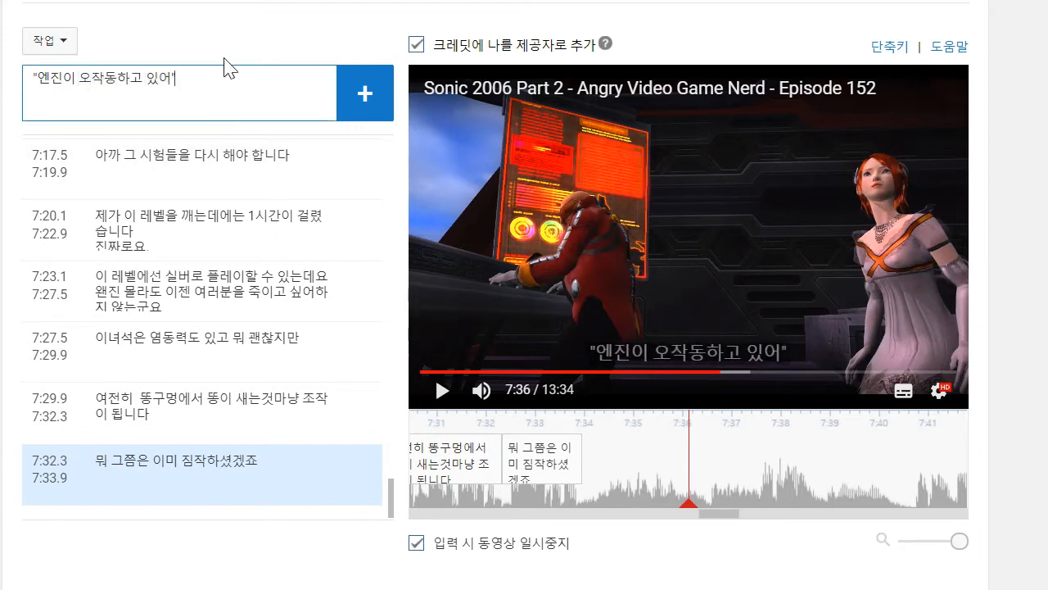
key(Return)
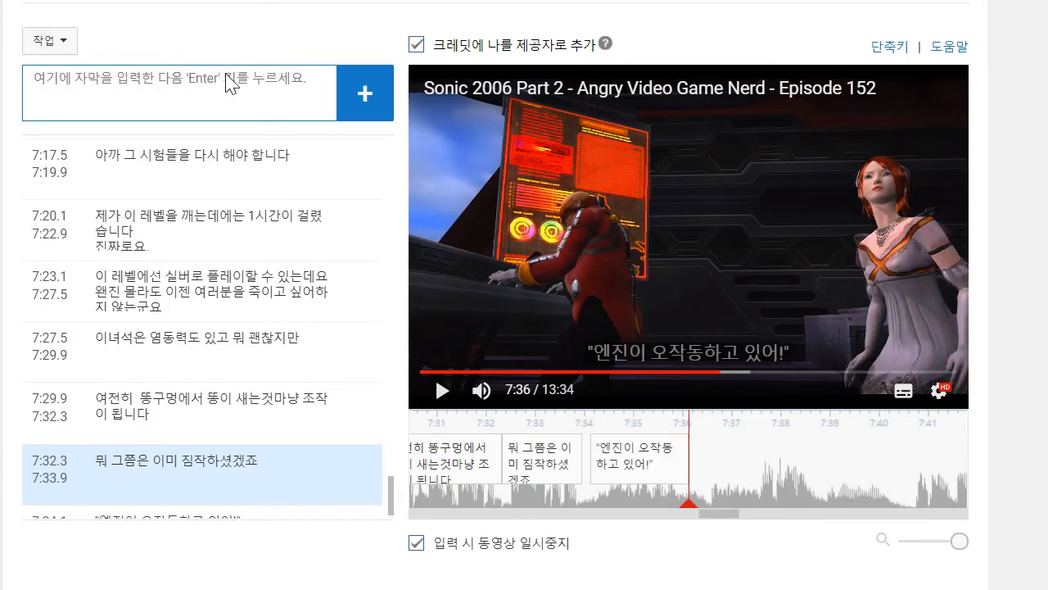
- Play on to about 7:38 and add a caption reading "공주가 죽는다고?"
click(646, 234)
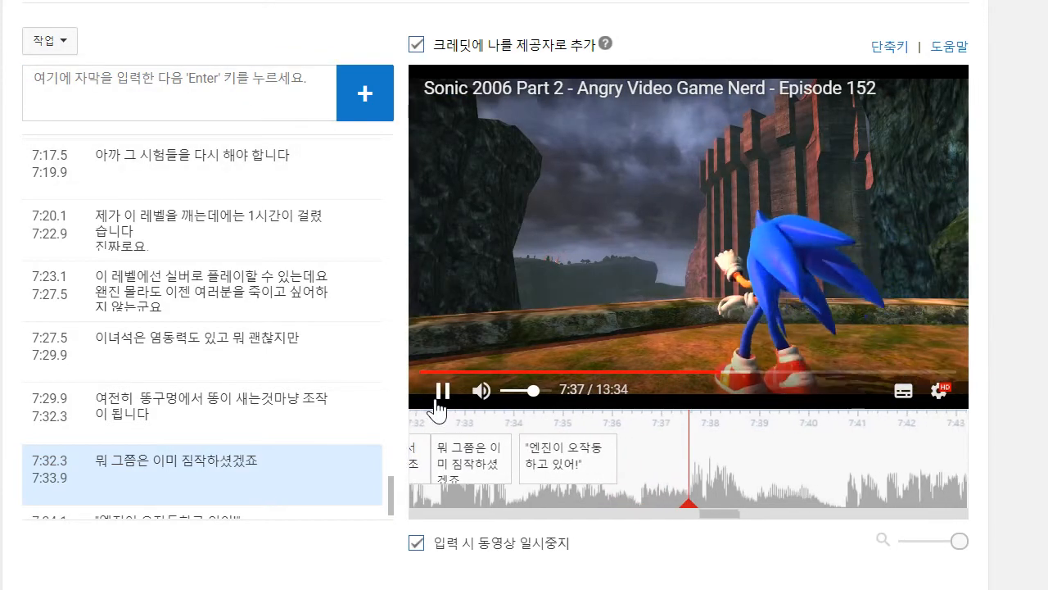
click(443, 390)
click(222, 96)
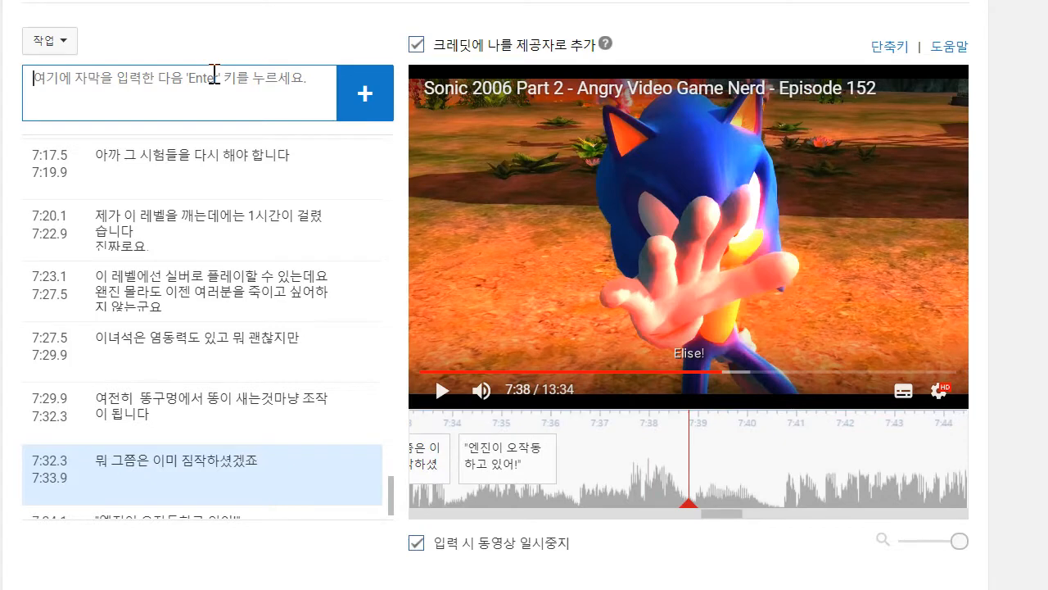
text(주)
key(BackSpace)
key(BackSpace)
text(공주가 죽는다고?)
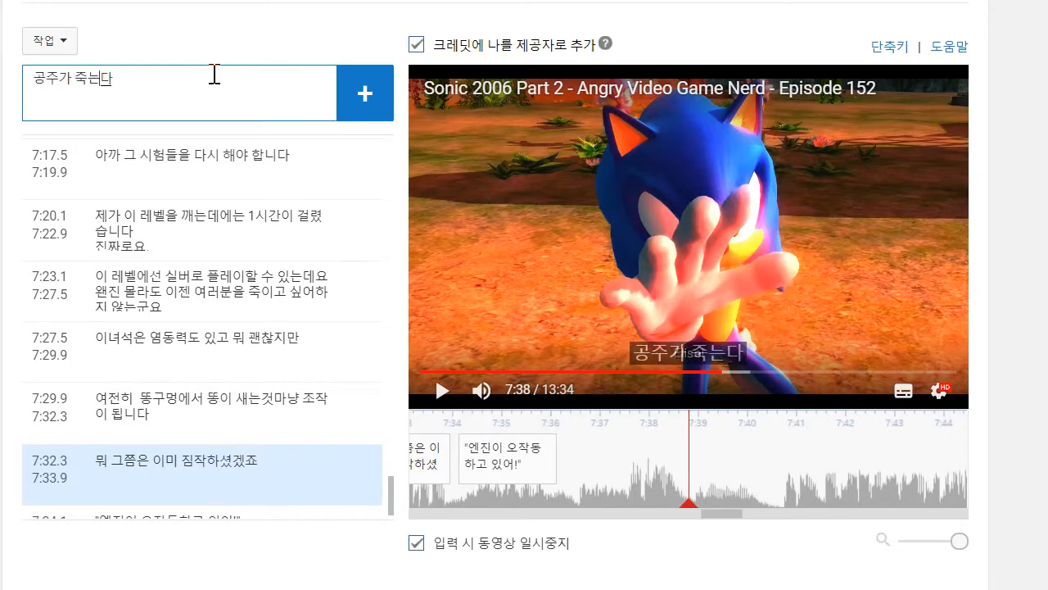
key(shift+Return)
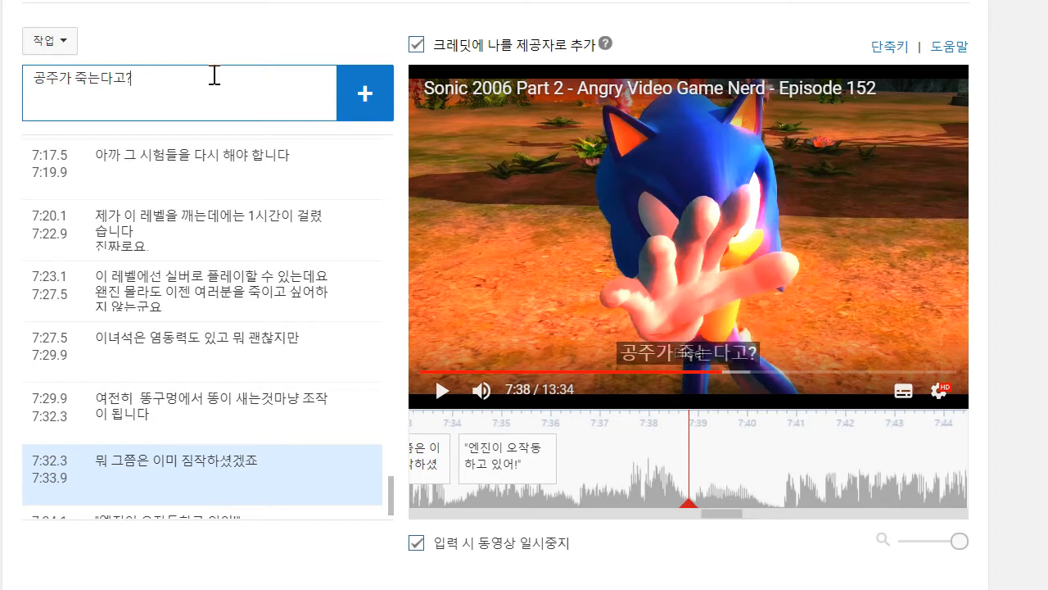
key(Return)
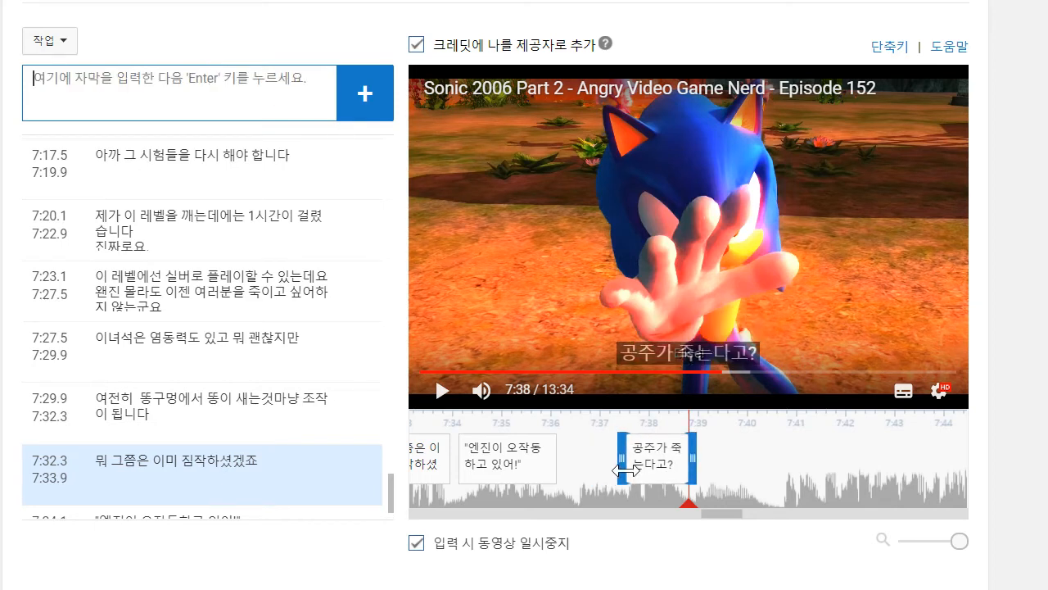
- Play on to about 7:40 and add a caption with the quoted line "앨리스!"
click(441, 393)
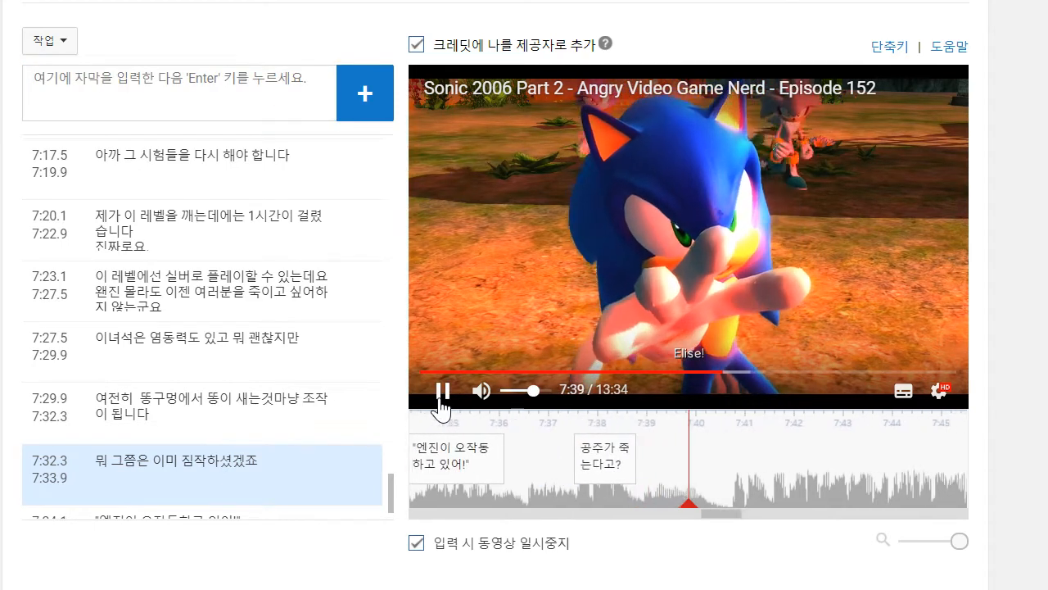
click(248, 89)
text("애)
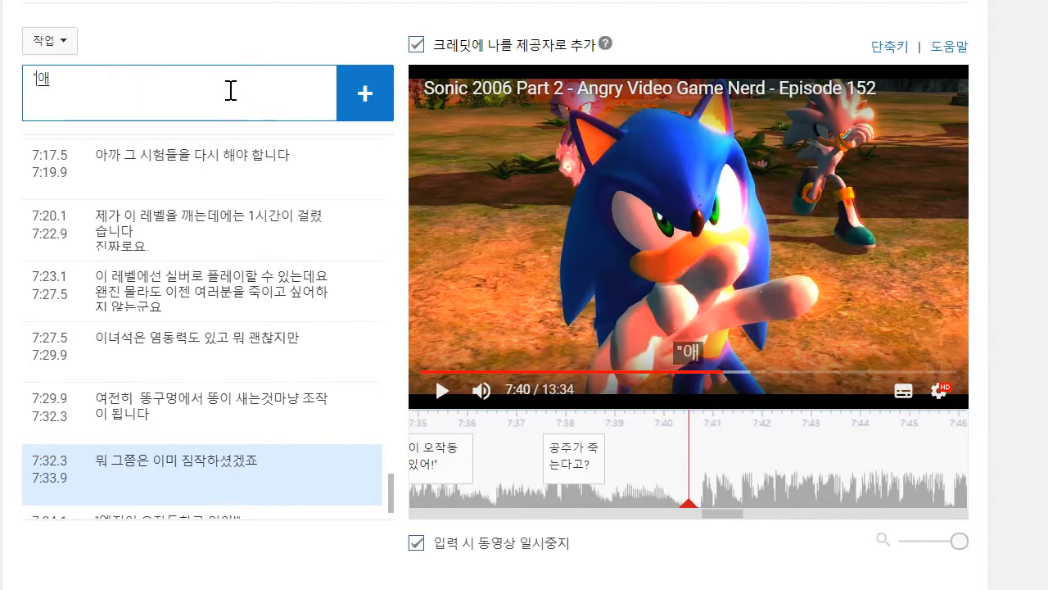
key(Return)
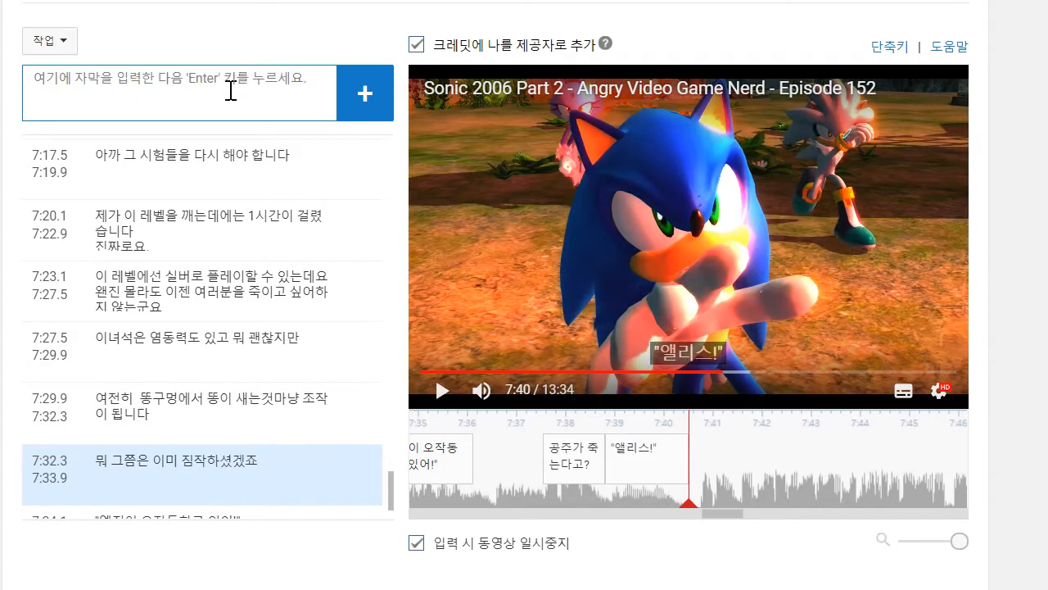
- Play on to about 7:43, add the two-line caption "그러니까 소닉은 공주를 못 구했고 / 거기에 죽기까지 한다고요?" and extend its start back to 7:40.6
click(438, 392)
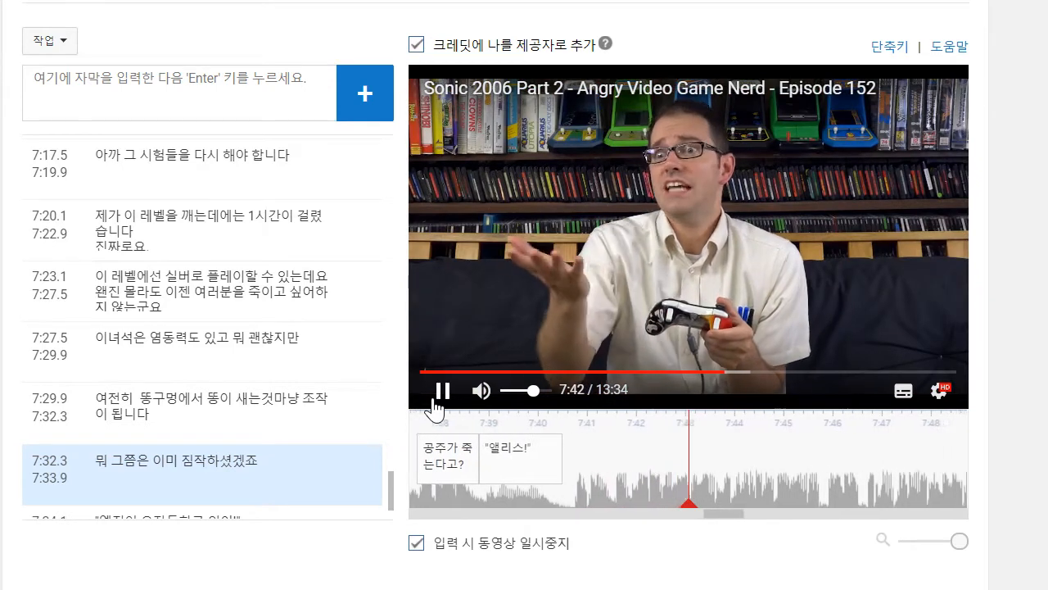
click(435, 401)
text(그러)
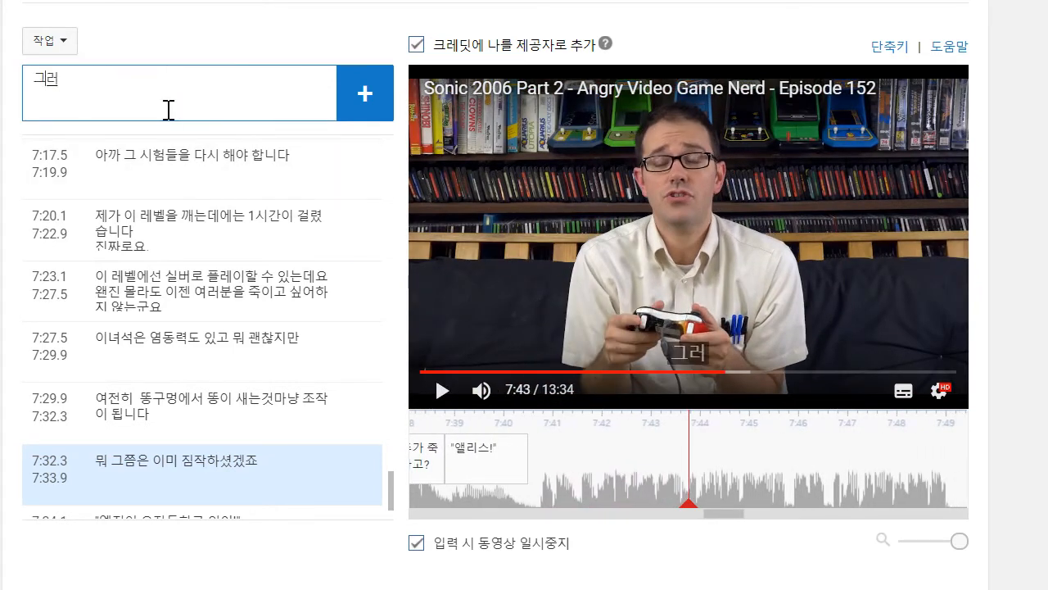
text(니까 손닉으)
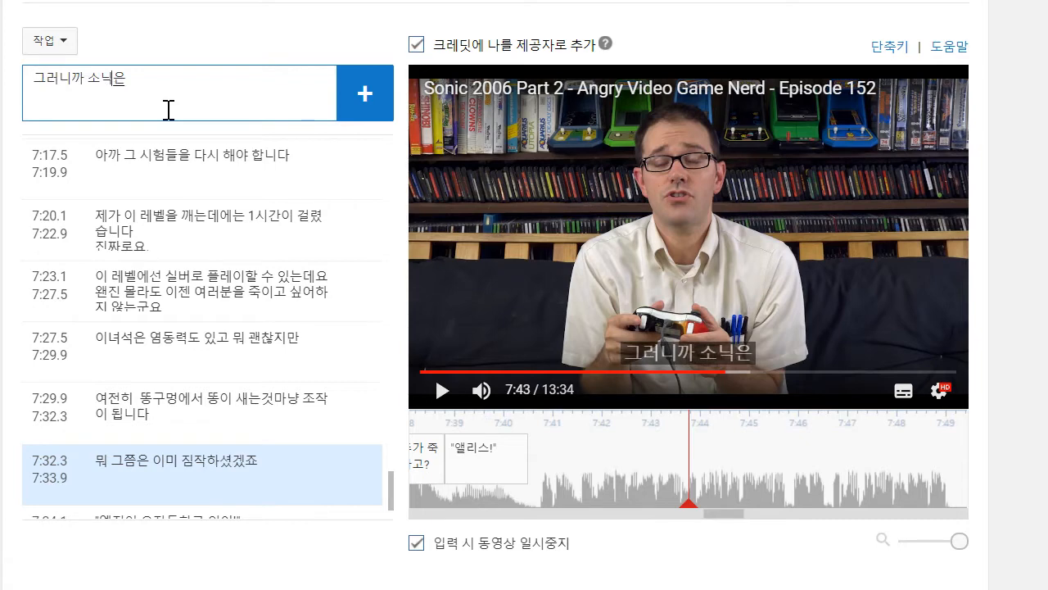
text(은 공주를)
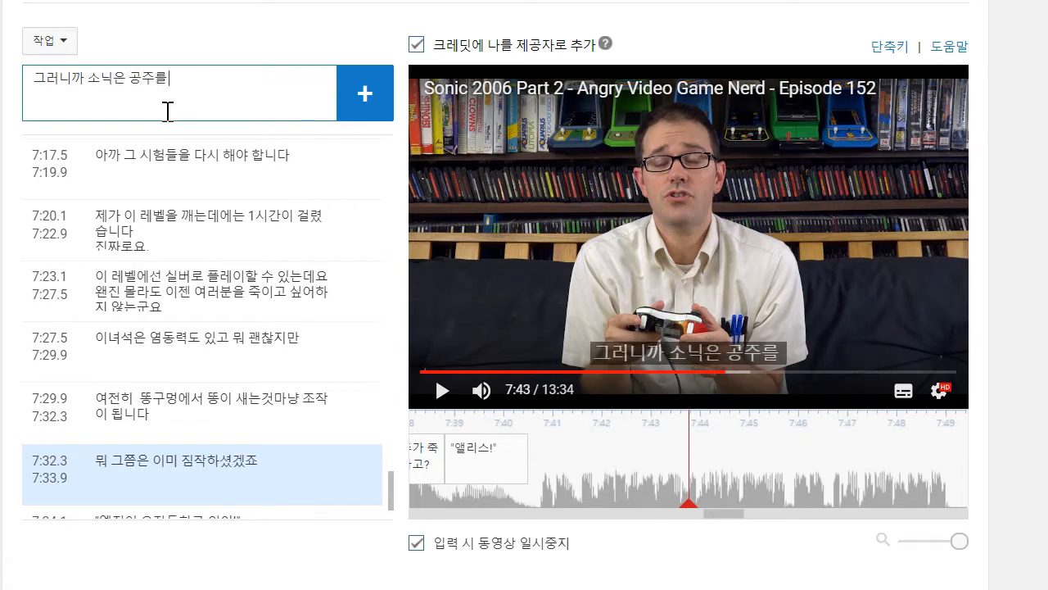
text( 못 구했고)
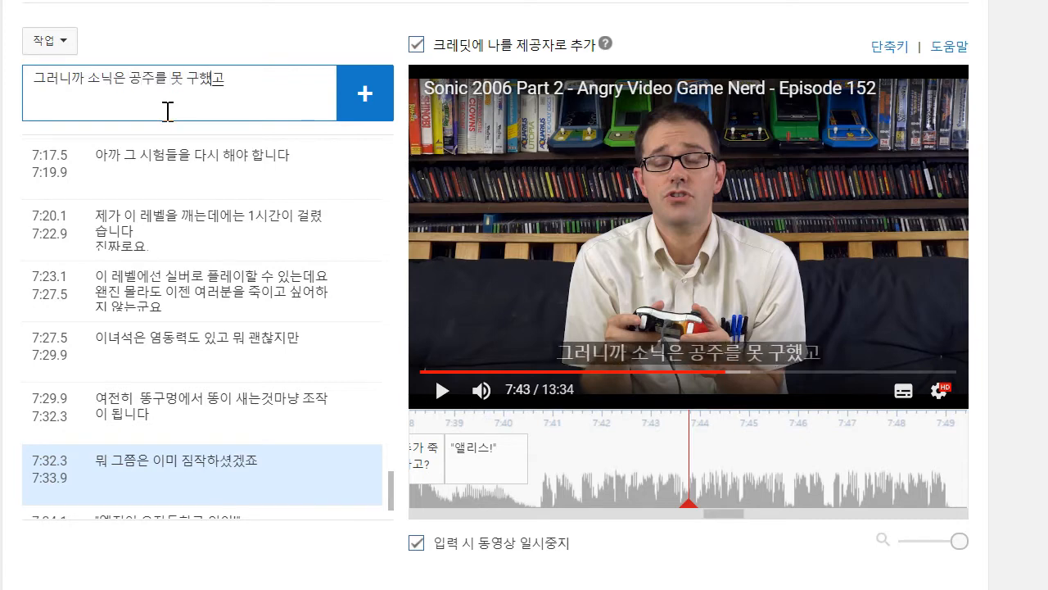
key(shift+Return)
text(ㄱ)
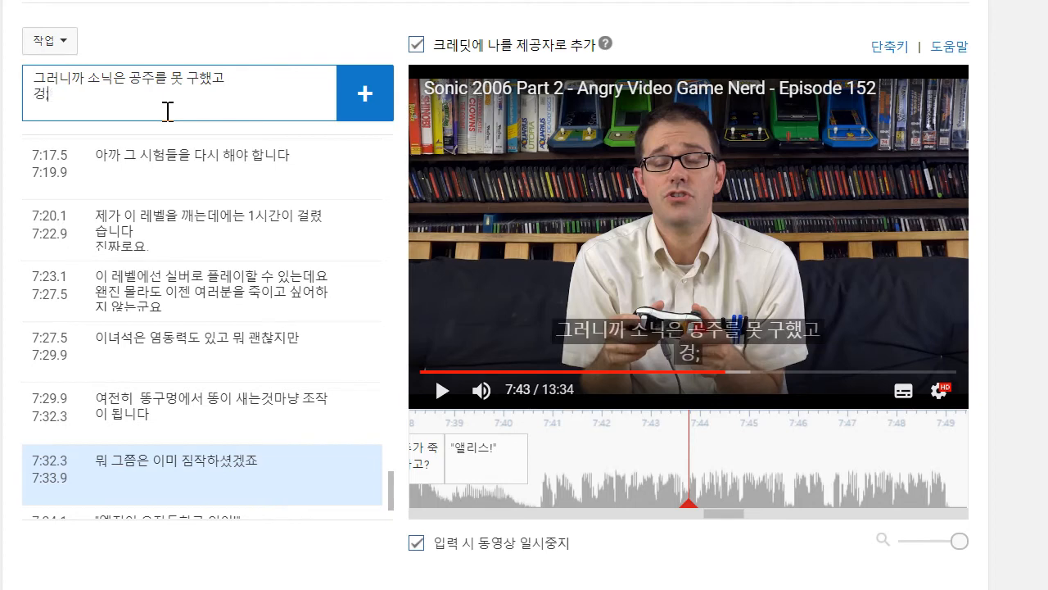
text(기에 죽기까지 한닥)
text(고요?)
key(Return)
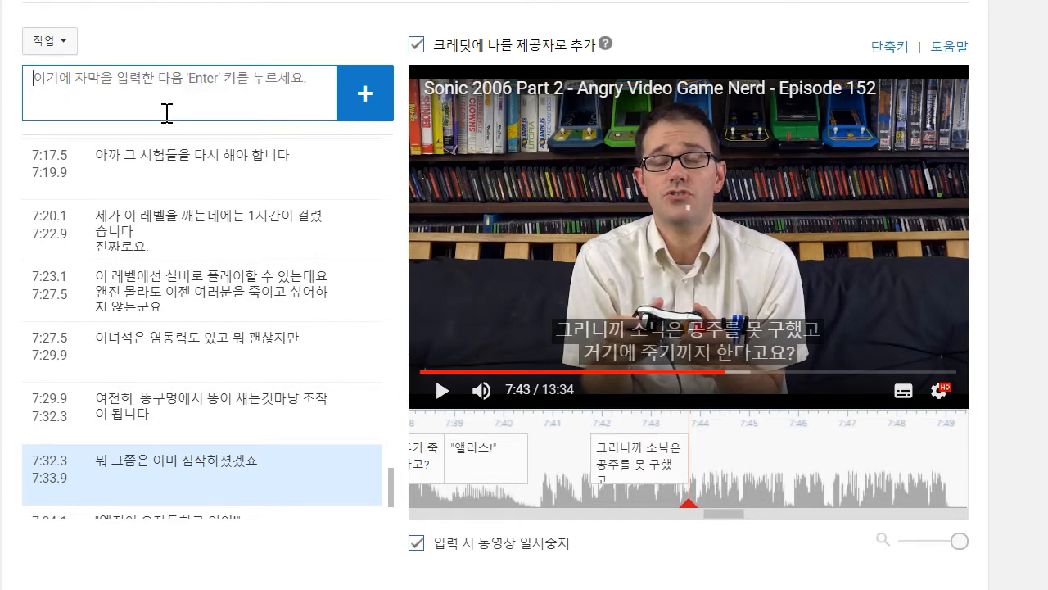
drag(587, 456, 528, 462)
- Play on to about 7:49 and add the two-line caption "아니 아까 구했을때도 또 잡혀가거나 / 아예 자수하더니", starting right after the previous caption
click(436, 395)
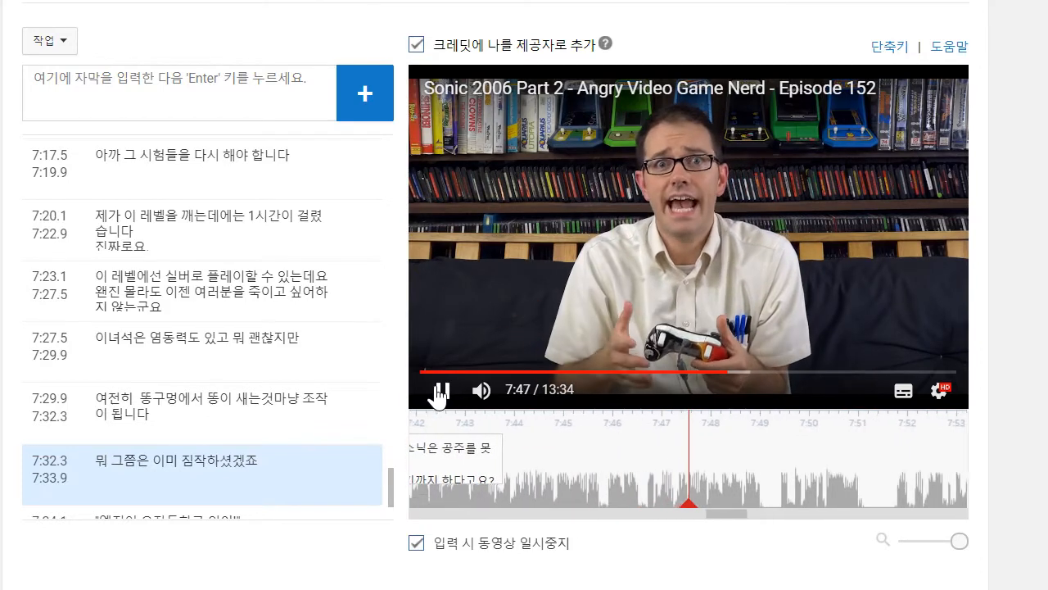
click(438, 391)
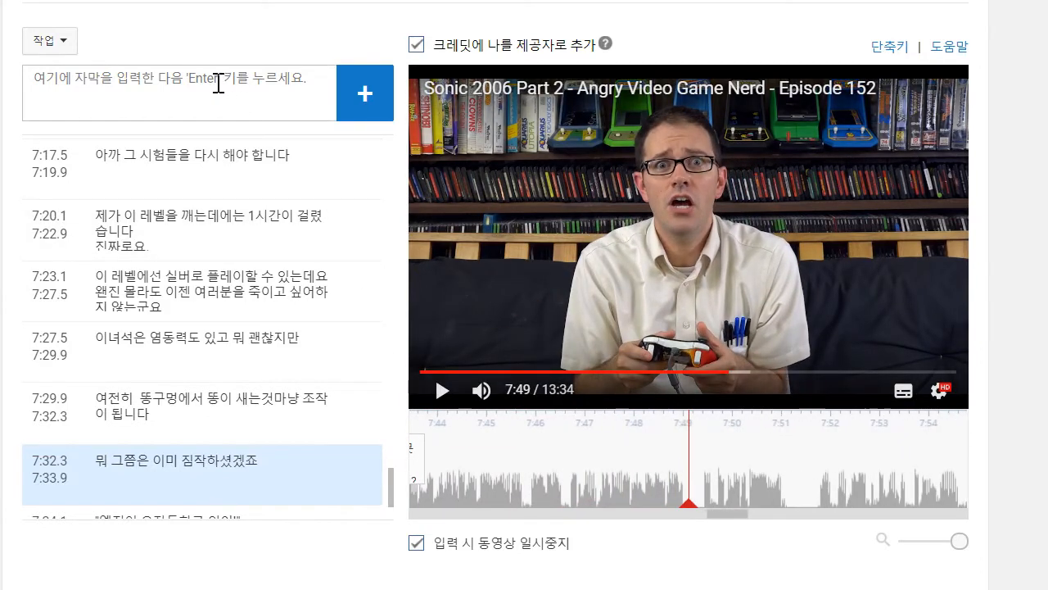
text(안)
text(니 아까 구했을때도 ㄸ)
text(ㅗ 잡)
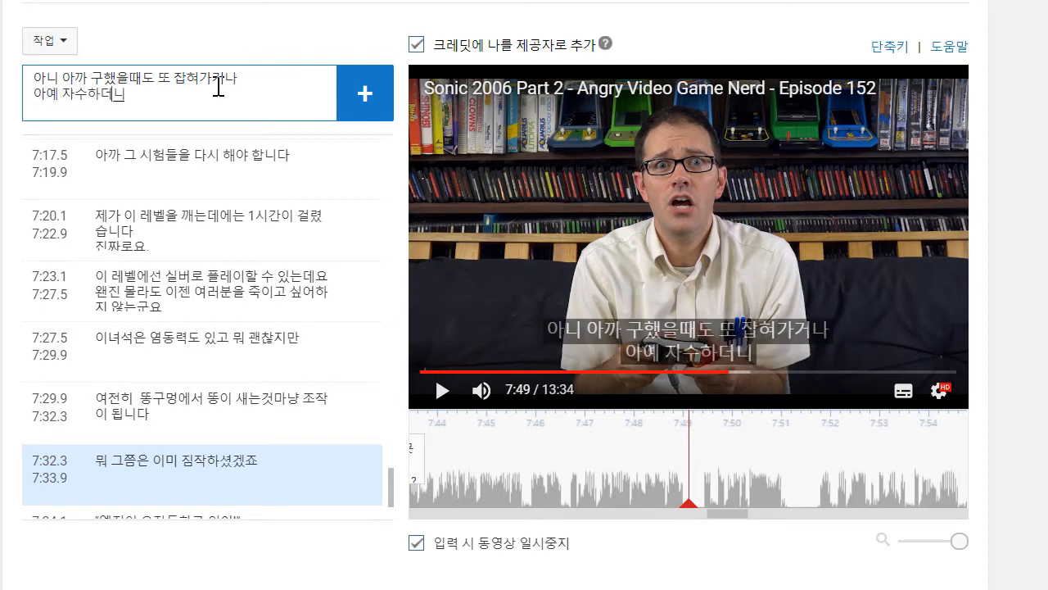
key(Return)
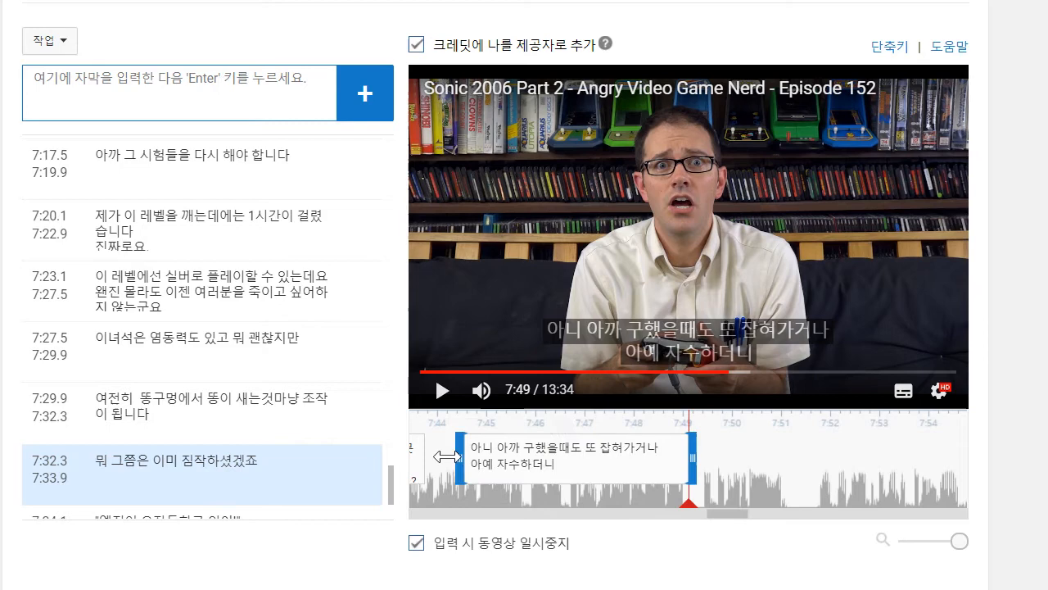
- Replay the video from about 7:42 to 7:51 and add a caption reading "이젠 아예 씨발 터져버린다고요?"
click(440, 393)
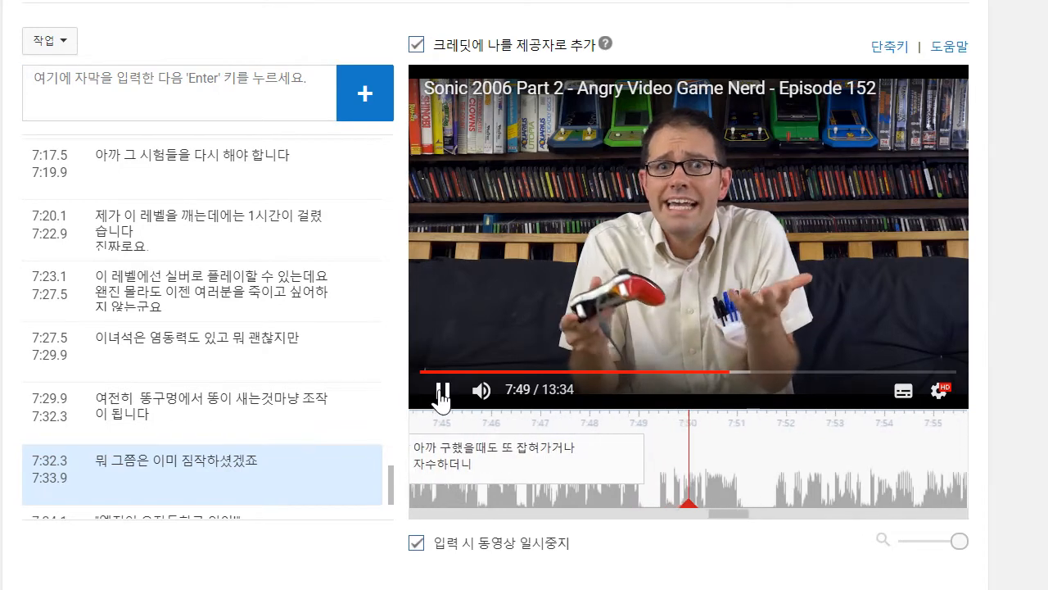
drag(730, 463, 1046, 463)
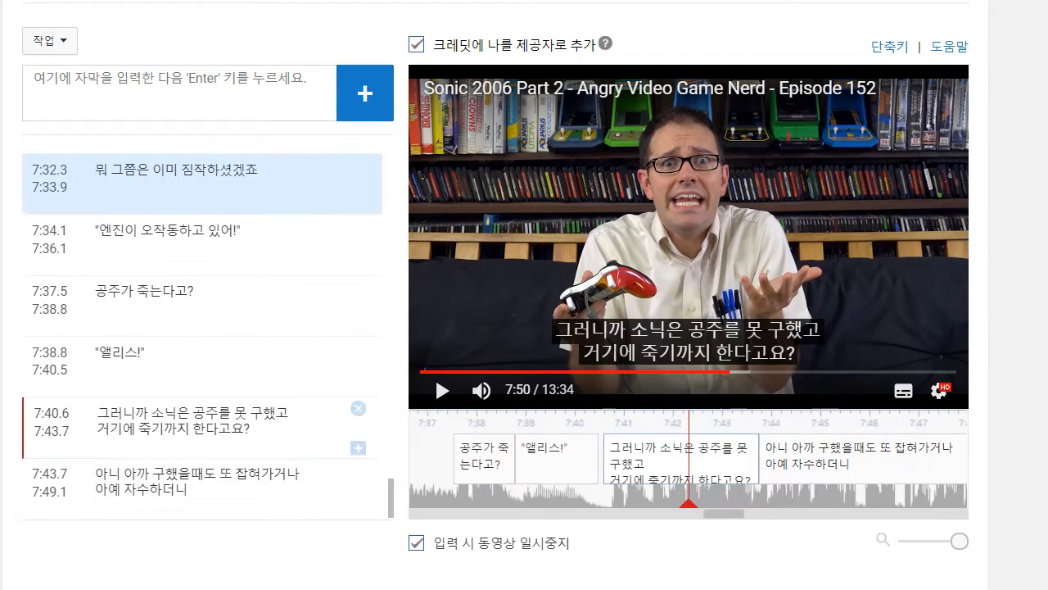
click(439, 393)
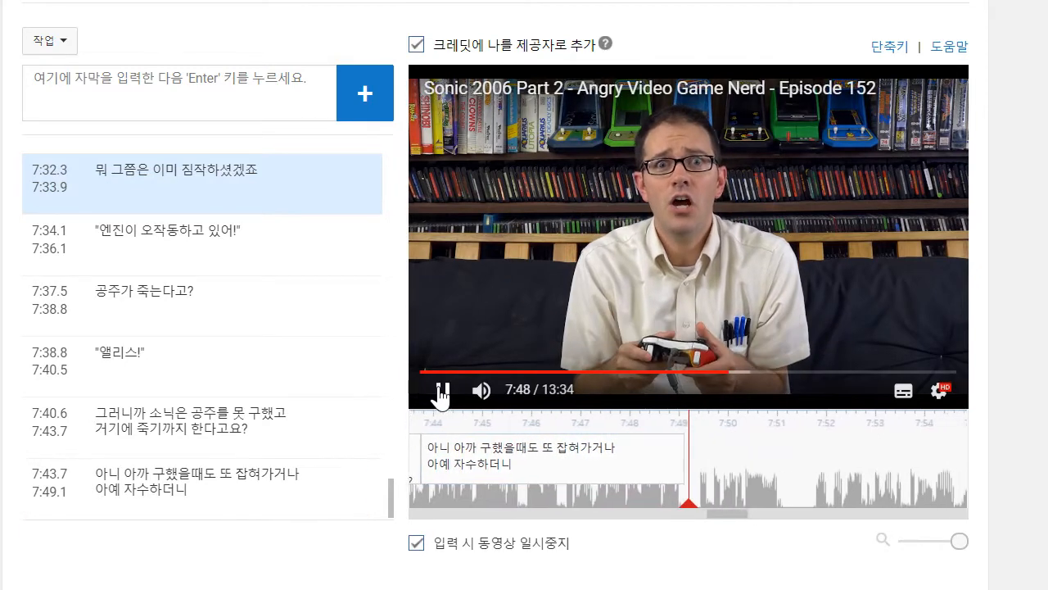
click(437, 390)
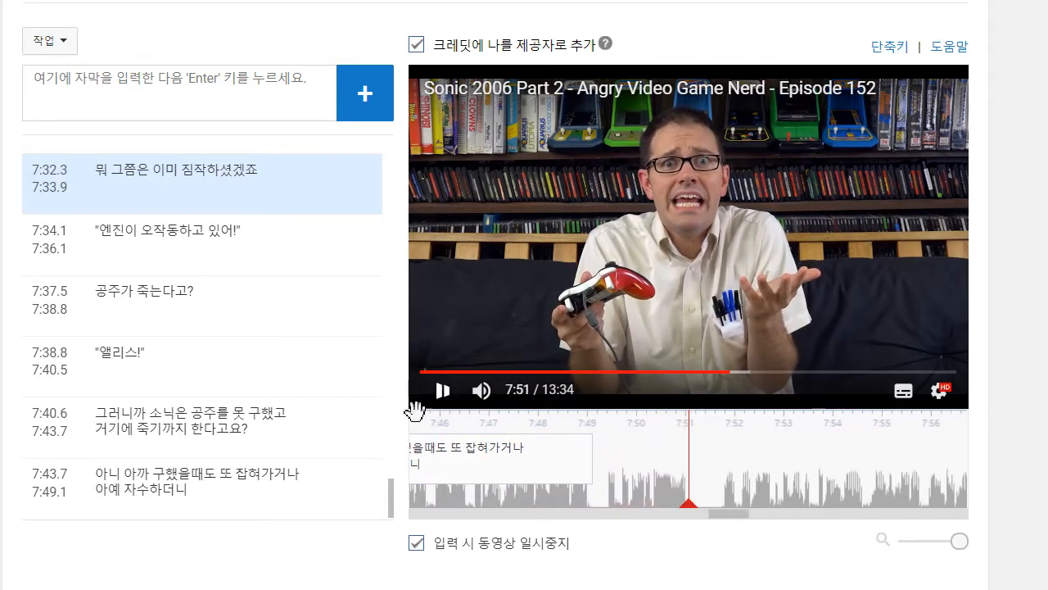
click(254, 76)
text(이제)
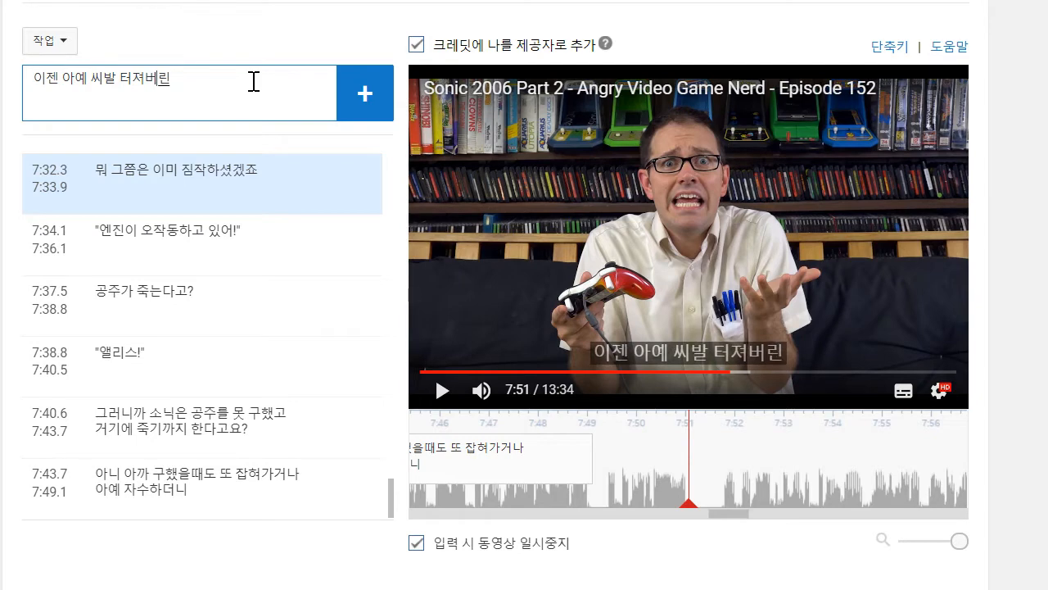
key(Return)
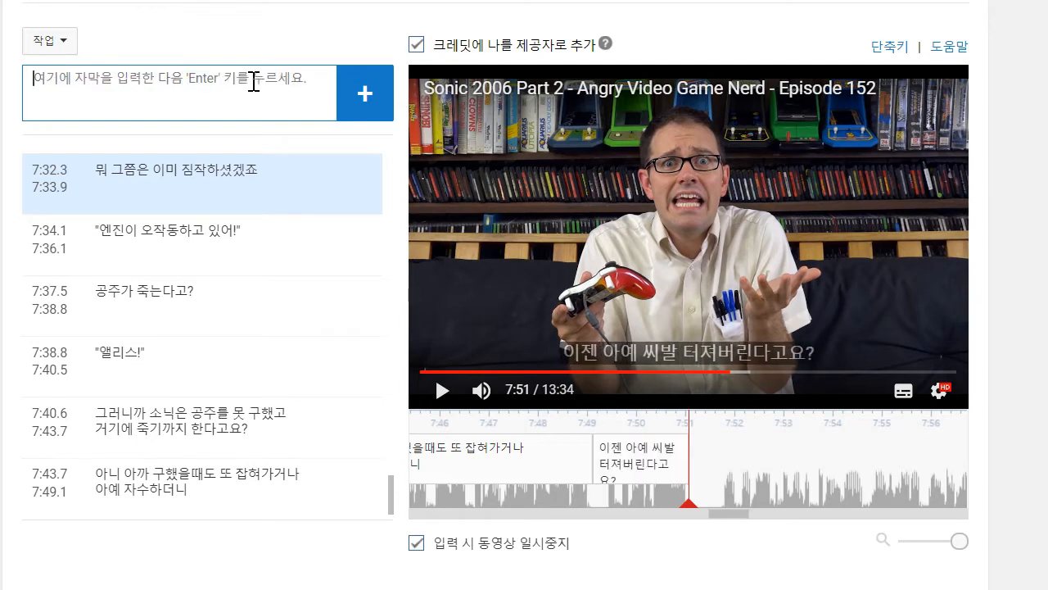
- Play on to about 7:54, add the caption "하여튼 공주가 씨발 파괴되는걸 보고 나면" and extend its start back to about 7:51.7
click(442, 393)
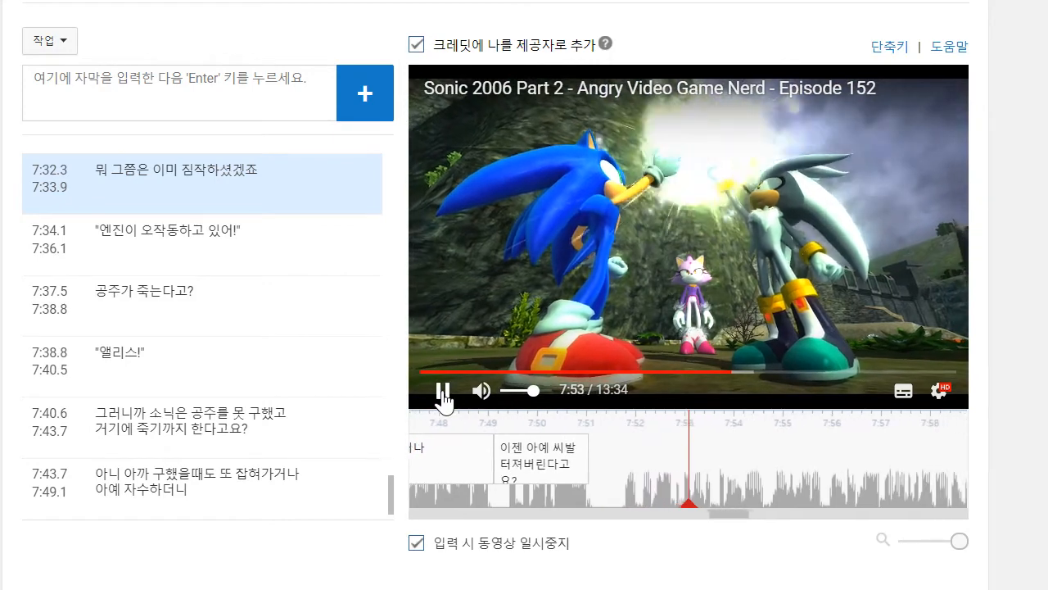
click(443, 392)
click(205, 89)
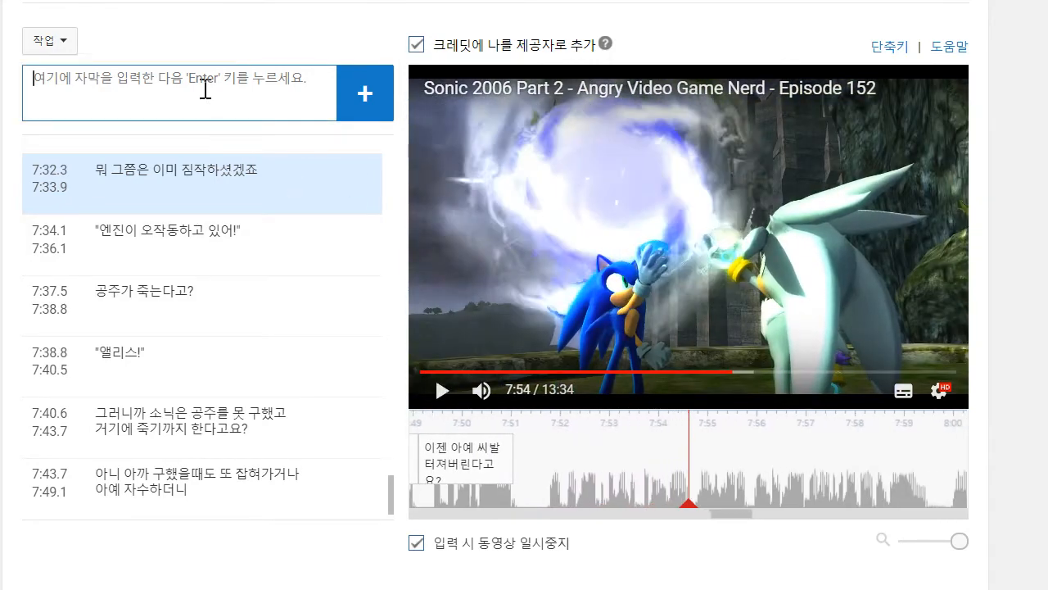
text(그런)
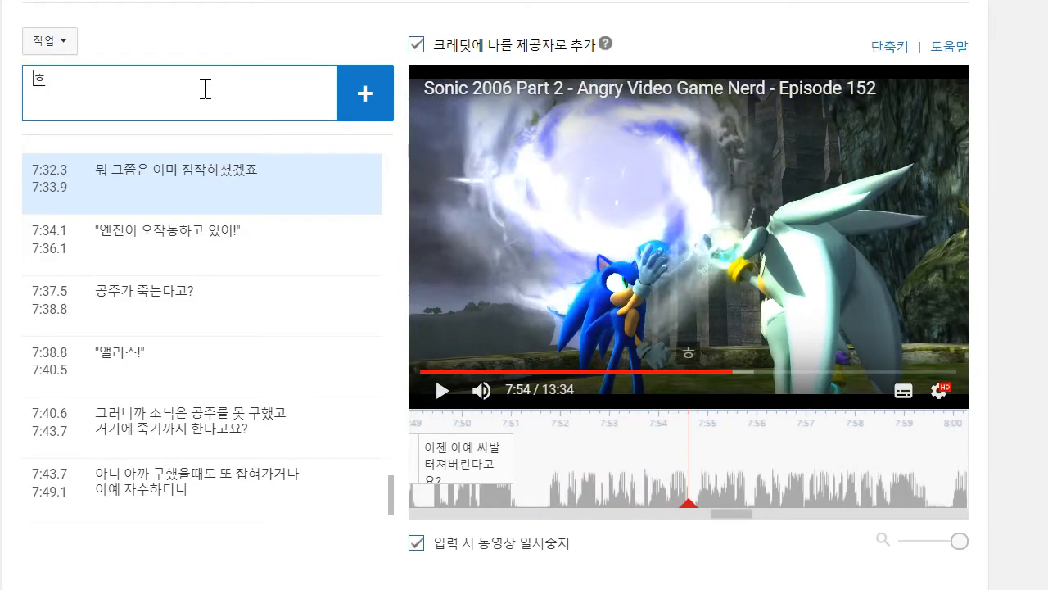
text(ㅇ주가 씨발 팍)
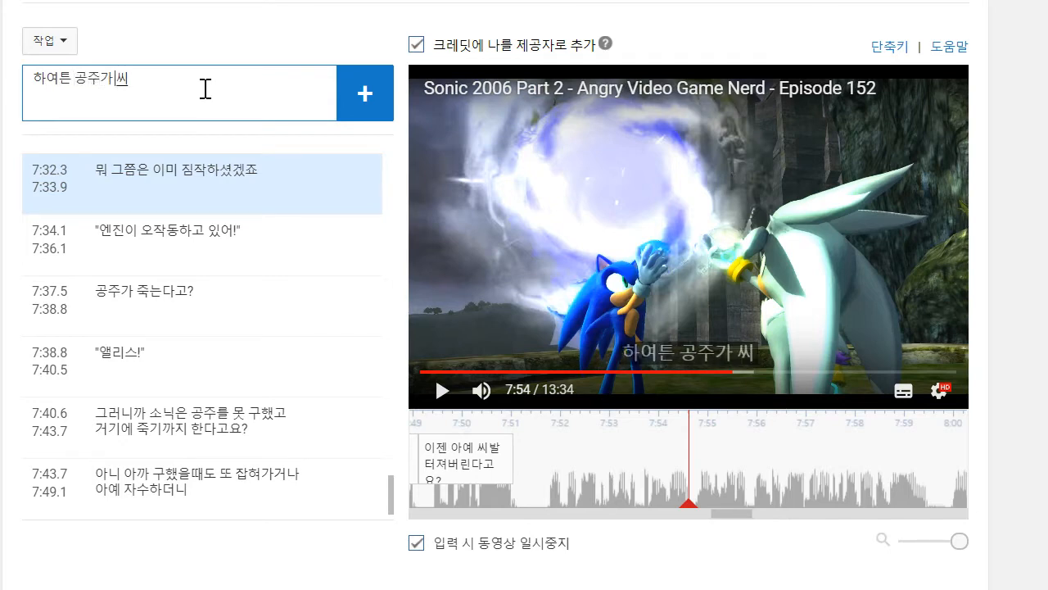
text(ㅚ되는걸 ㅂ며)
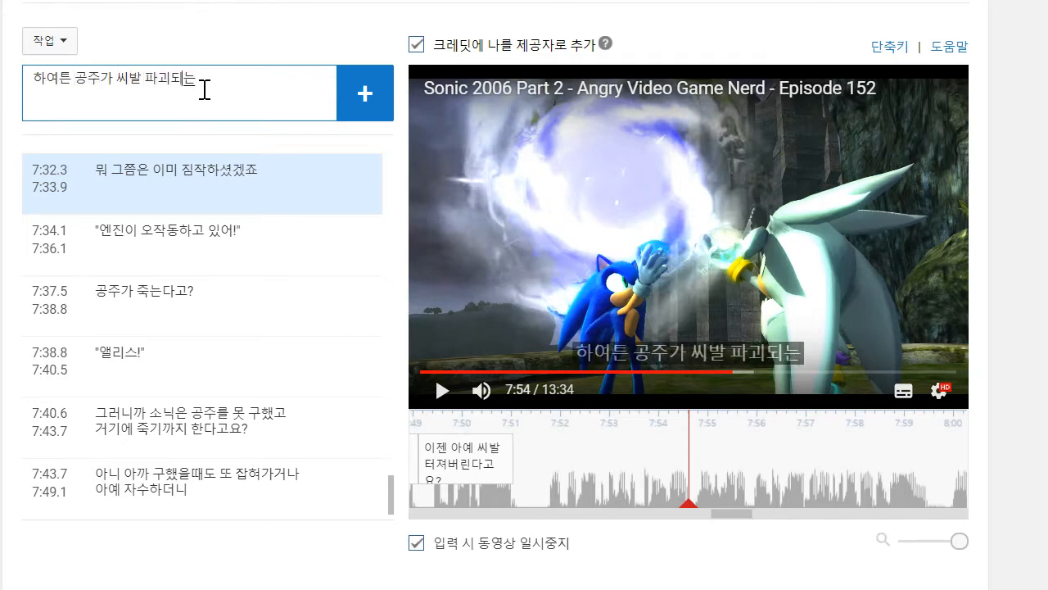
text(ㅗ고 나면)
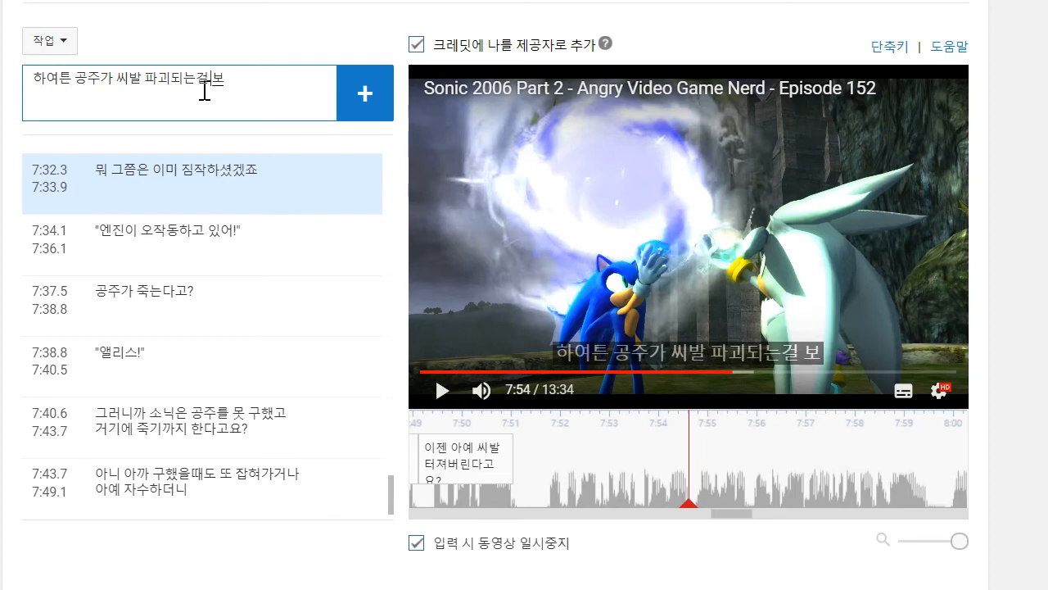
key(Return)
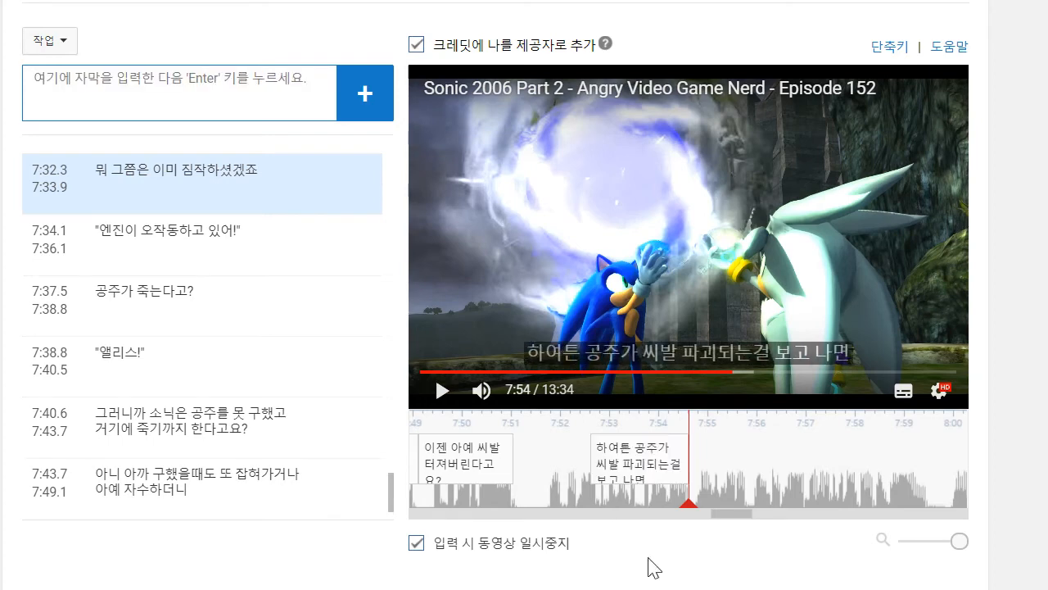
drag(592, 456, 544, 455)
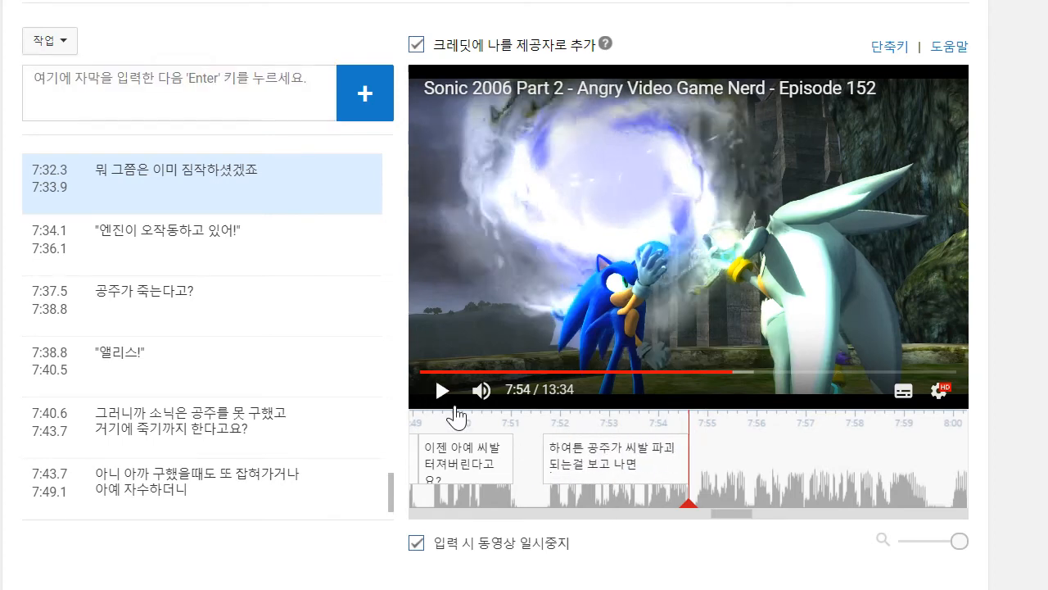
- Play on to about 7:59, add the caption "소닉과 실버가 카오스 에메랄드를 써서 과거로 돌아갑니다" and extend its start back to the previous caption's end
click(443, 393)
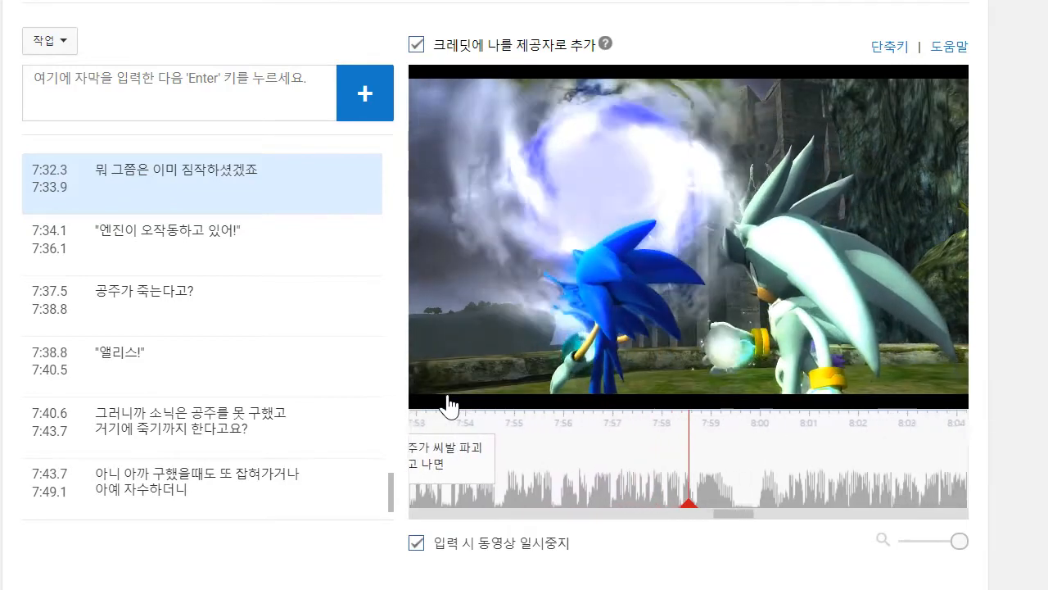
click(215, 72)
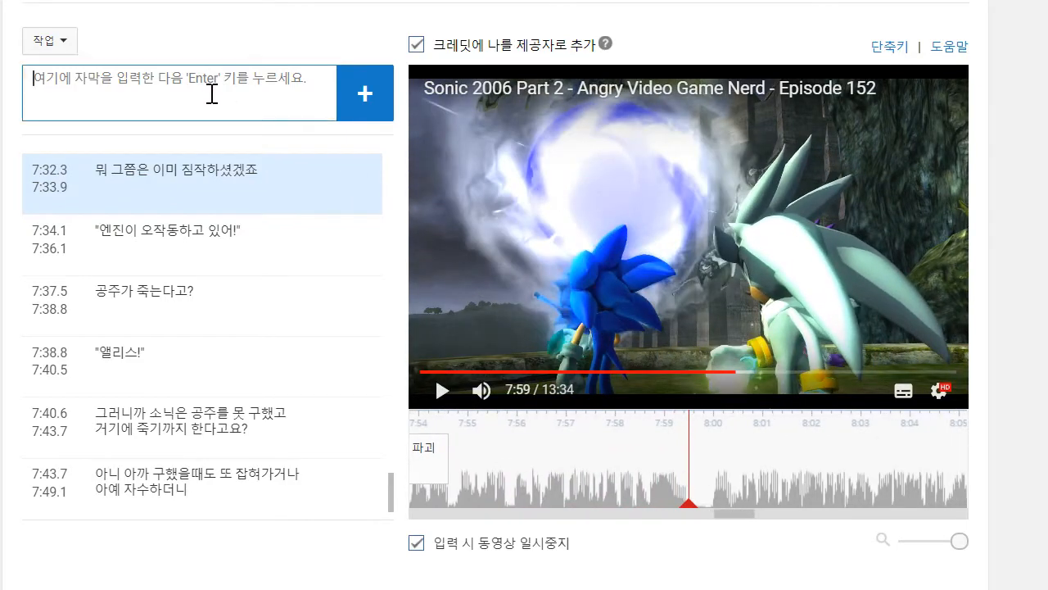
text(ㅅ)
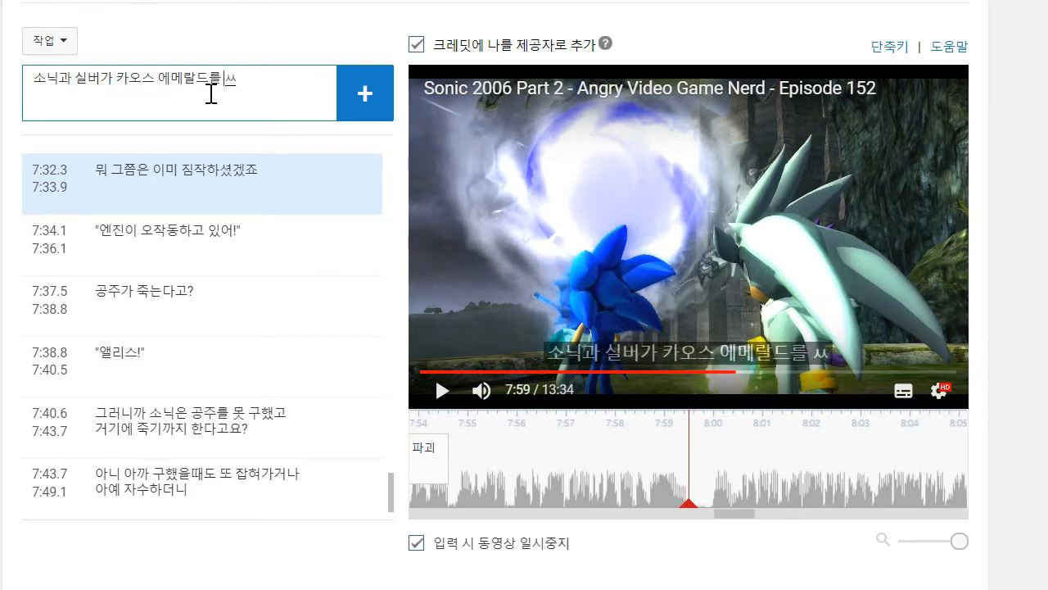
text(닉과 실버가 카오스 에메랄드를 써서 과거로 돌아갑니다)
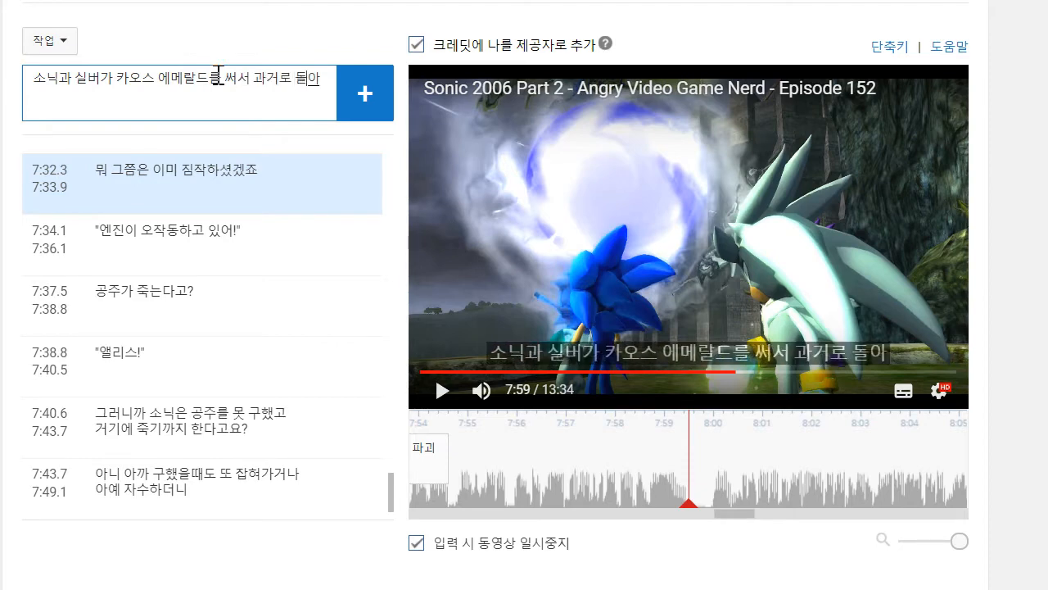
key(Return)
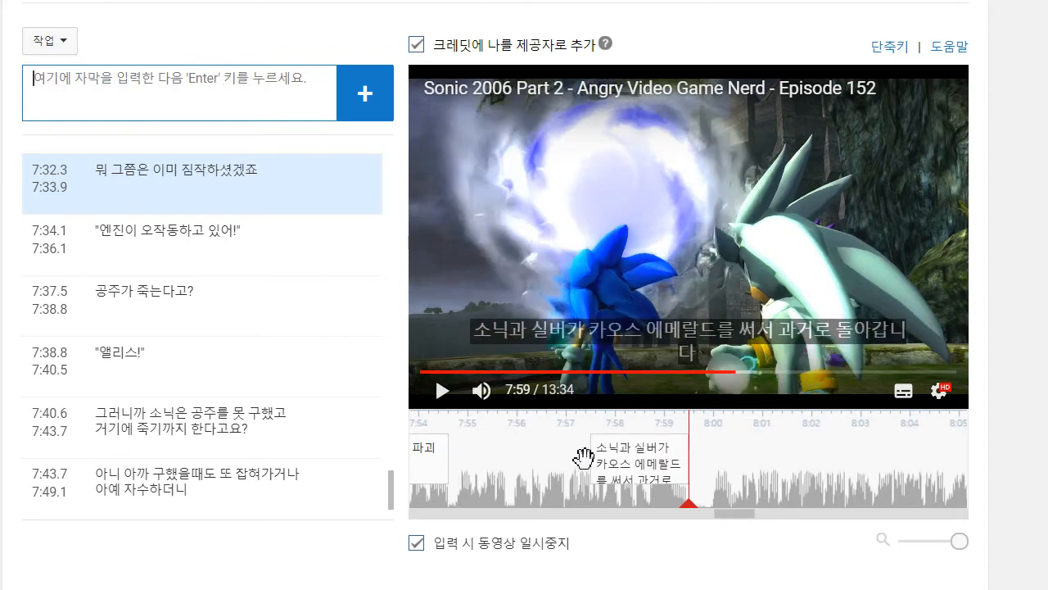
drag(591, 458, 454, 459)
- Play on to about 8:04 and begin a new caption with "진"
click(424, 395)
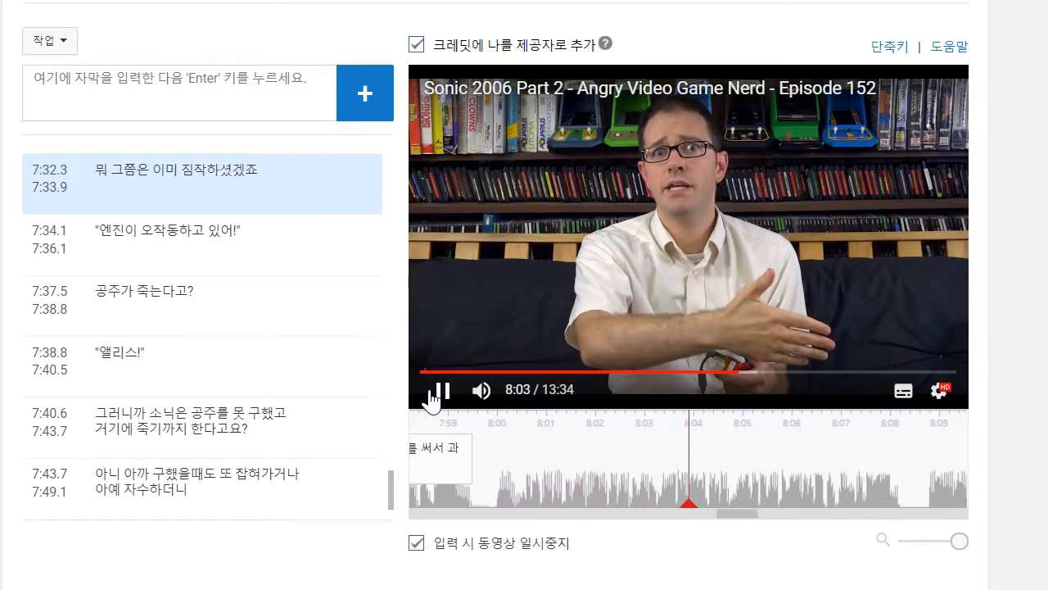
click(433, 390)
click(219, 84)
text(진)
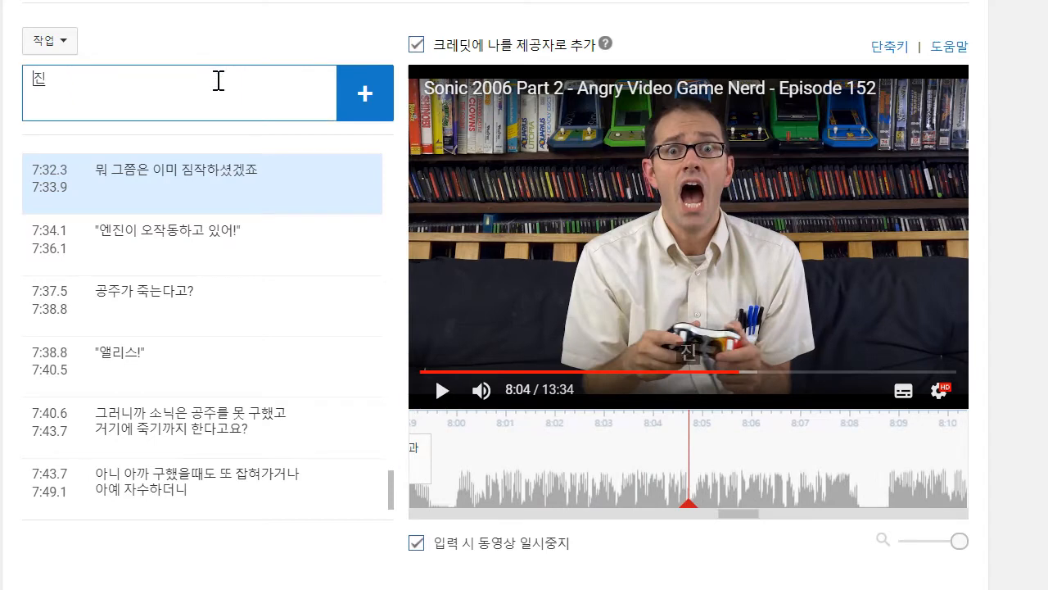
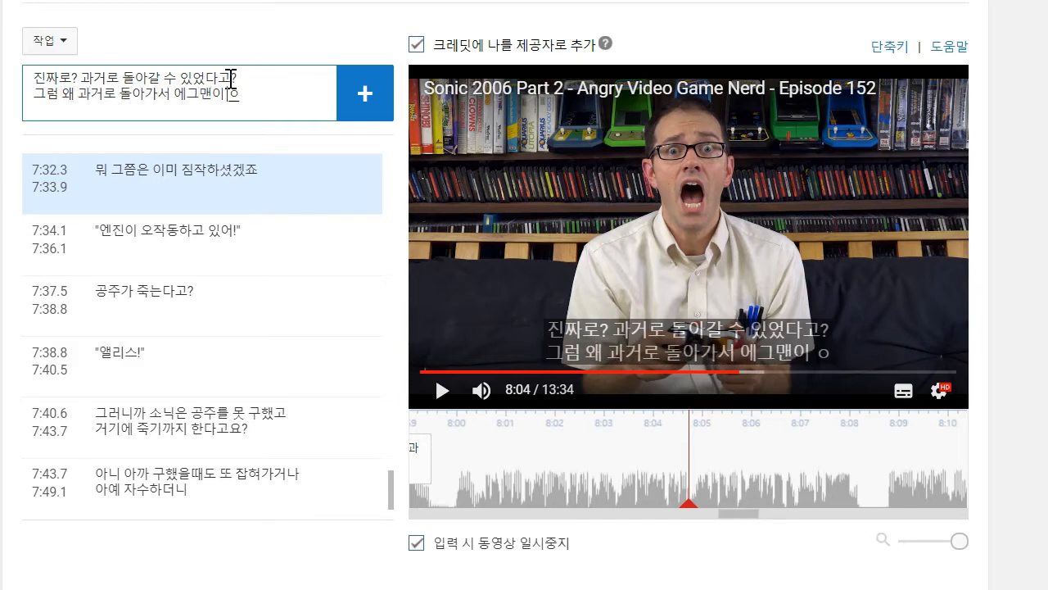
- Complete the caption's second line as "그럼 왜 과거로 돌아가서 에그맨이 애기일때 안 죽였죠?", add it, and move its start back to 7:59.8
text(일때 안)
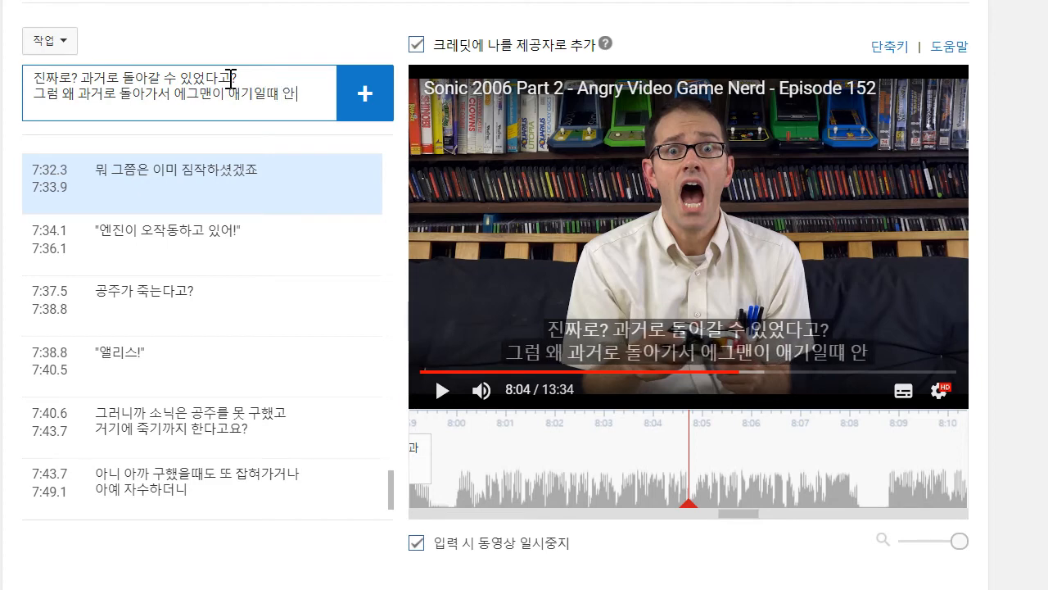
text( 죽ㅇ죠?)
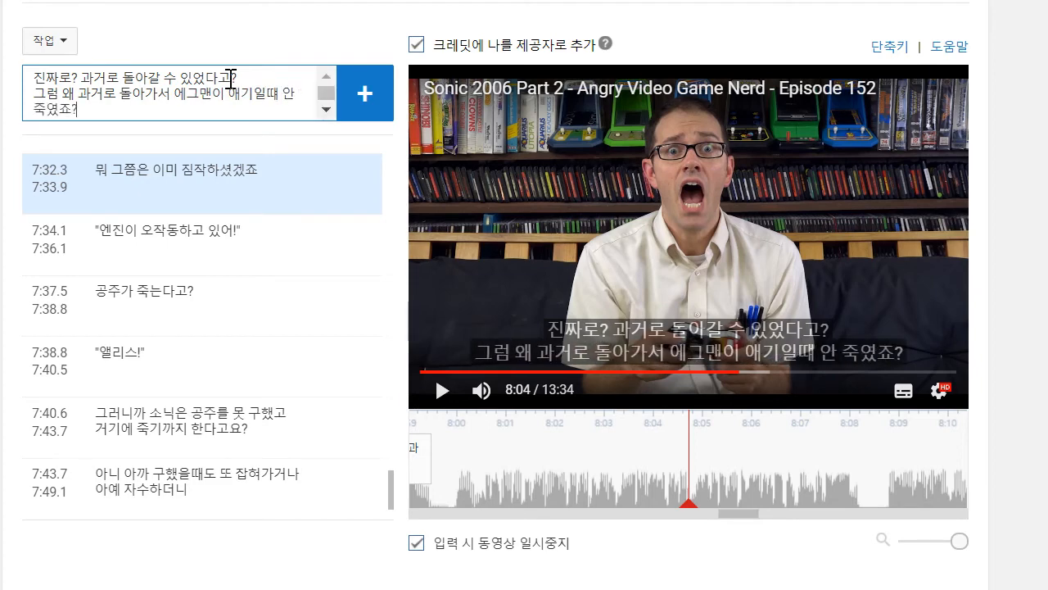
key(Return)
drag(562, 465, 452, 466)
- Play the video on to about 8:08 and add the caption "차라리 과거로 돌아가서 이 게임이 만들어지는 걸 막지 그랬어요?"
click(446, 399)
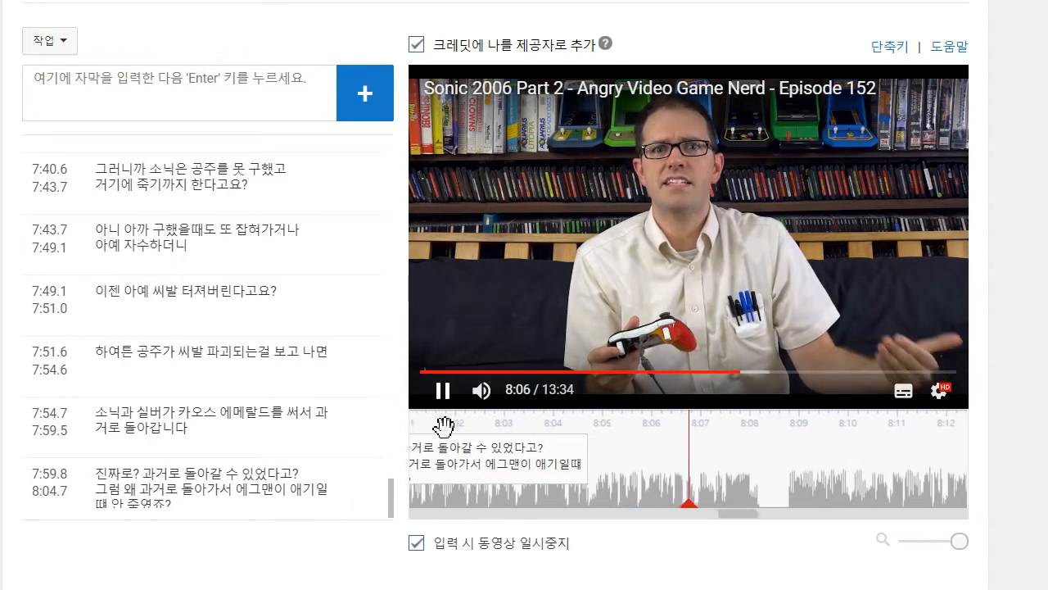
click(446, 400)
click(200, 88)
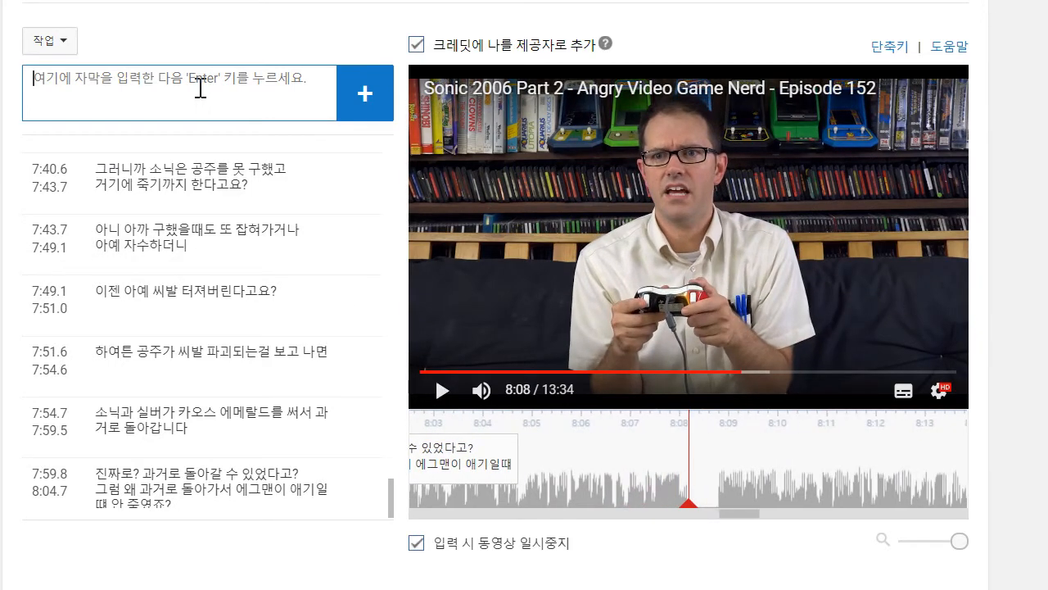
text(찰)
text(라리 과거로 돌아가서)
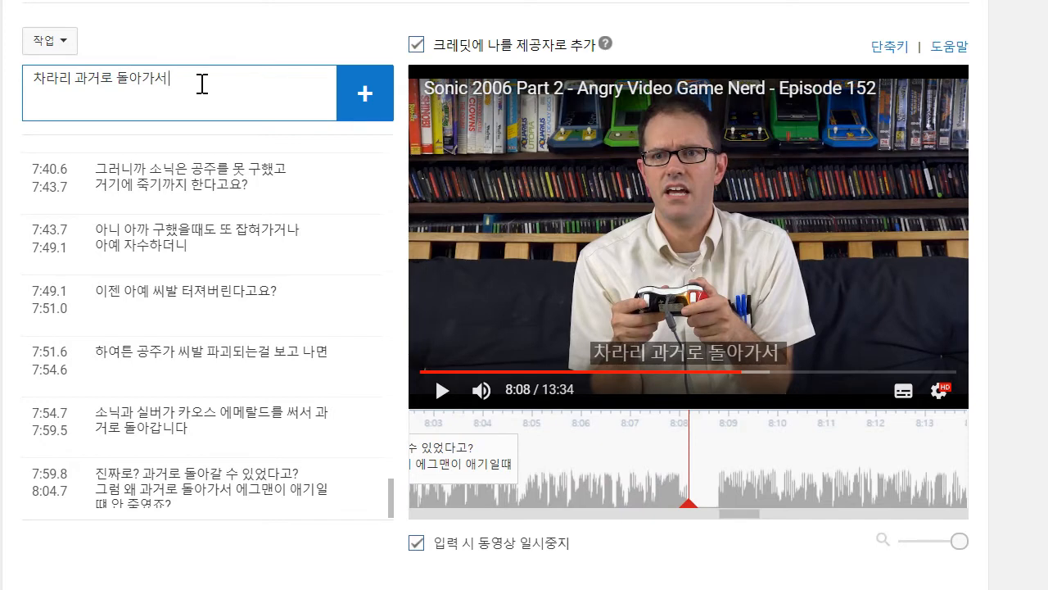
text( 이 게임이 만)
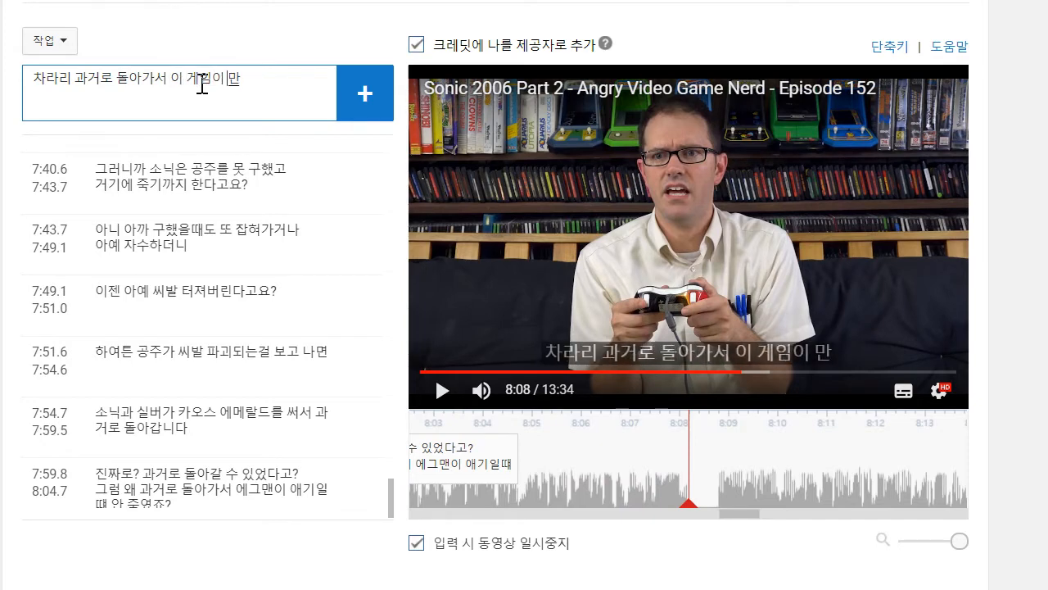
text(들ㅇ어지는 걸 막ㄱ)
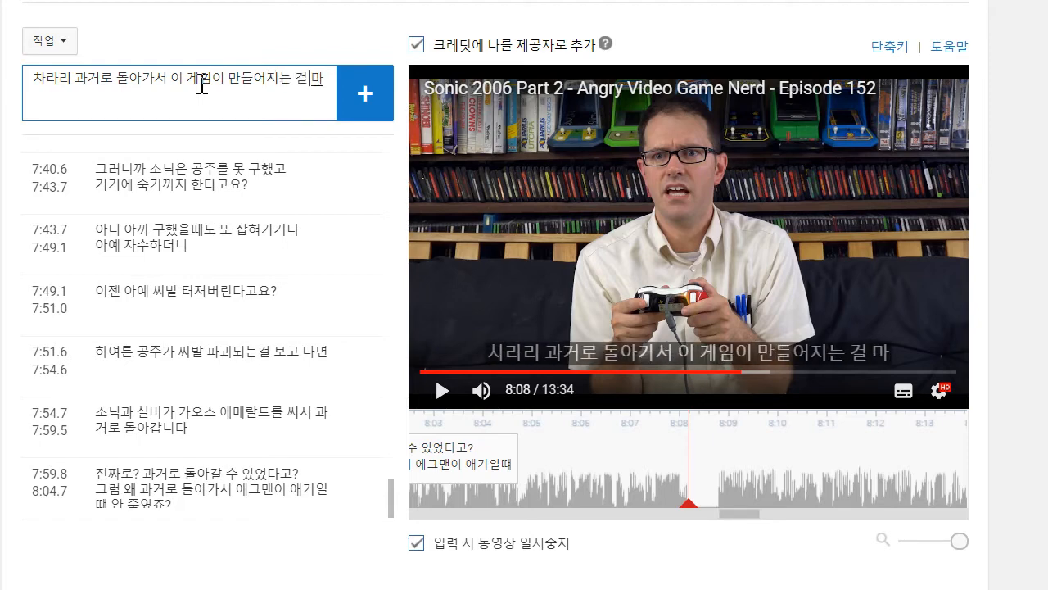
text(지ㄱ랬어요?)
key(Return)
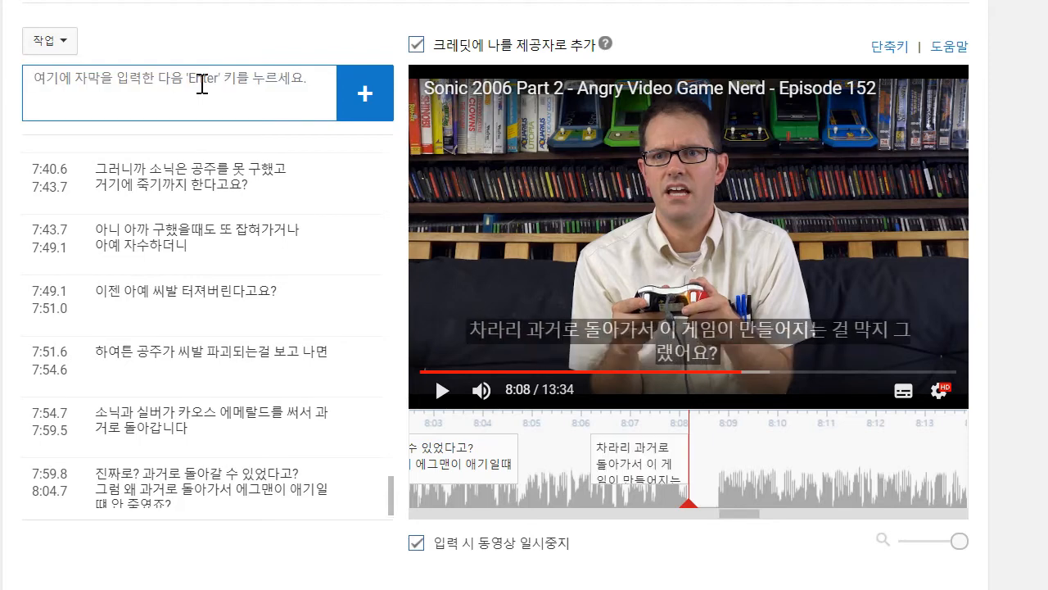
- Play the video on to about 8:11 and add the caption "하여튼, 마을을 돌아다니면서 종을 3개 울리고"
click(427, 387)
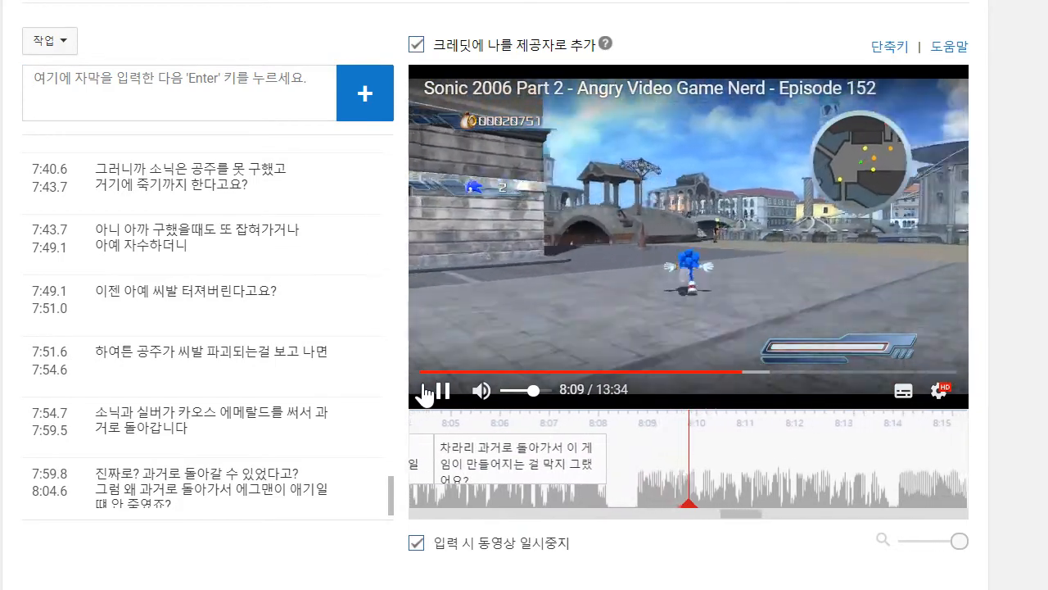
click(194, 87)
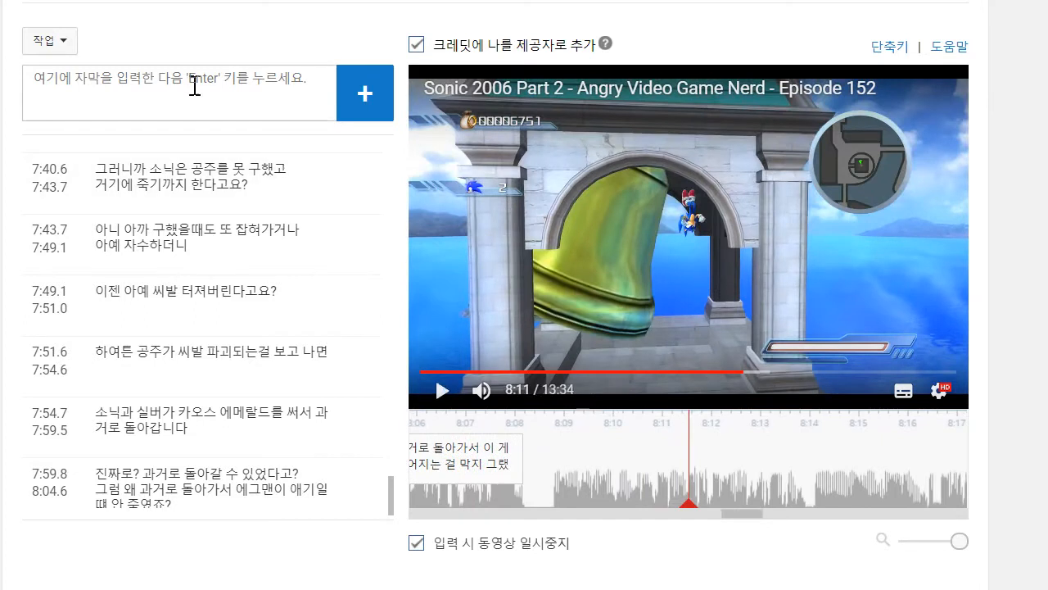
text(해여)
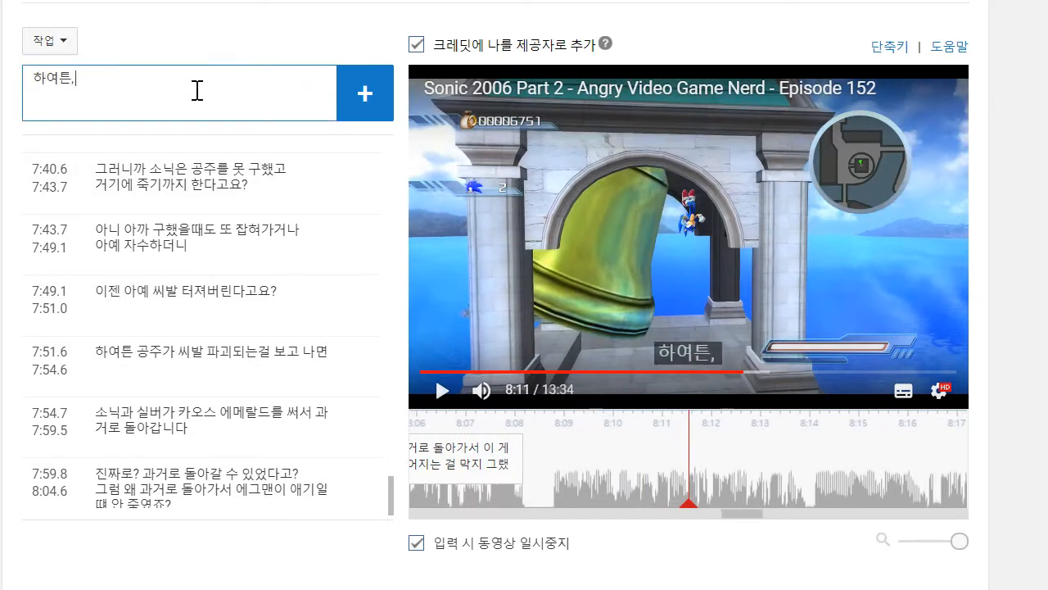
text(튼, 마을을 돌ㅏ)
key(BackSpace)
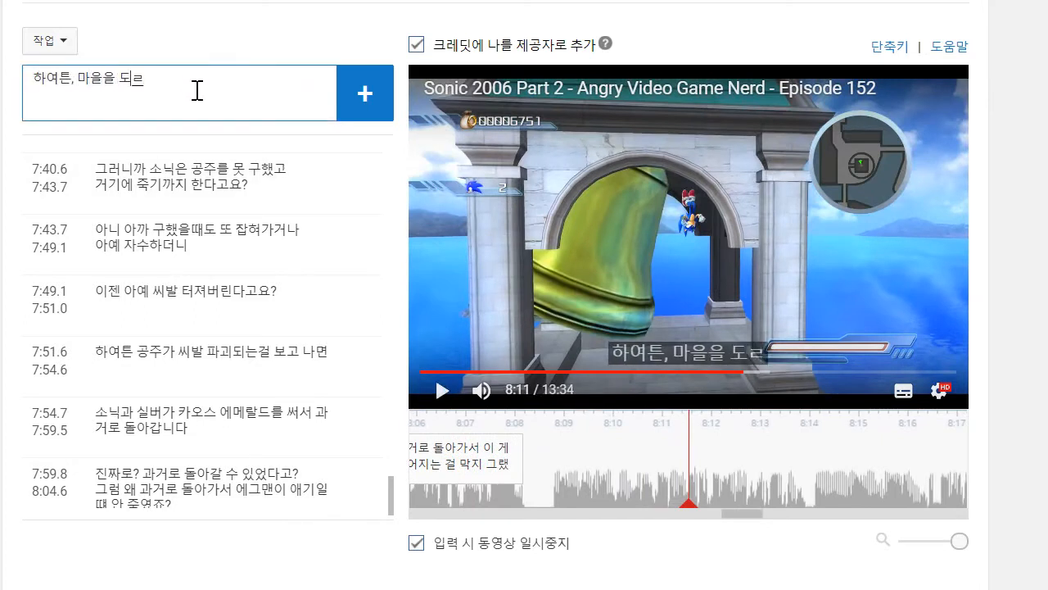
text(ㄹ아다니면서 좋ㅇ)
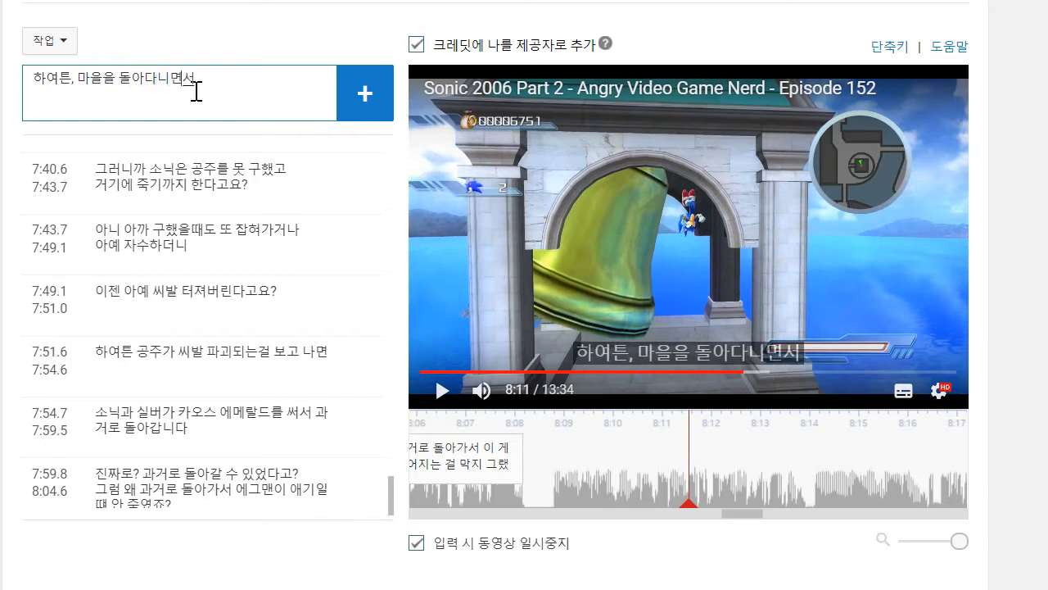
text(을 3개 울리)
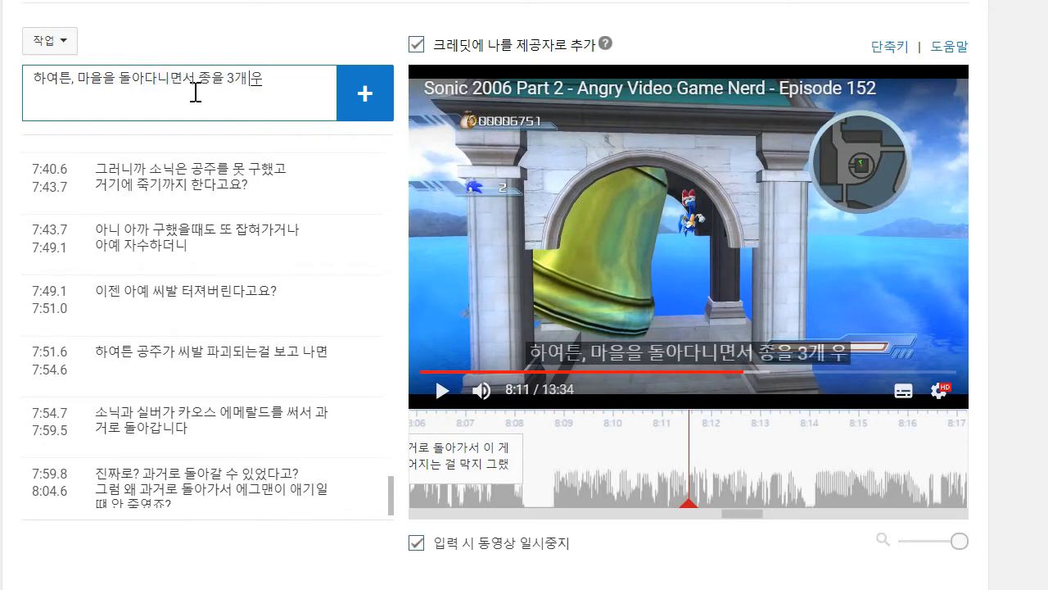
text(고)
key(Return)
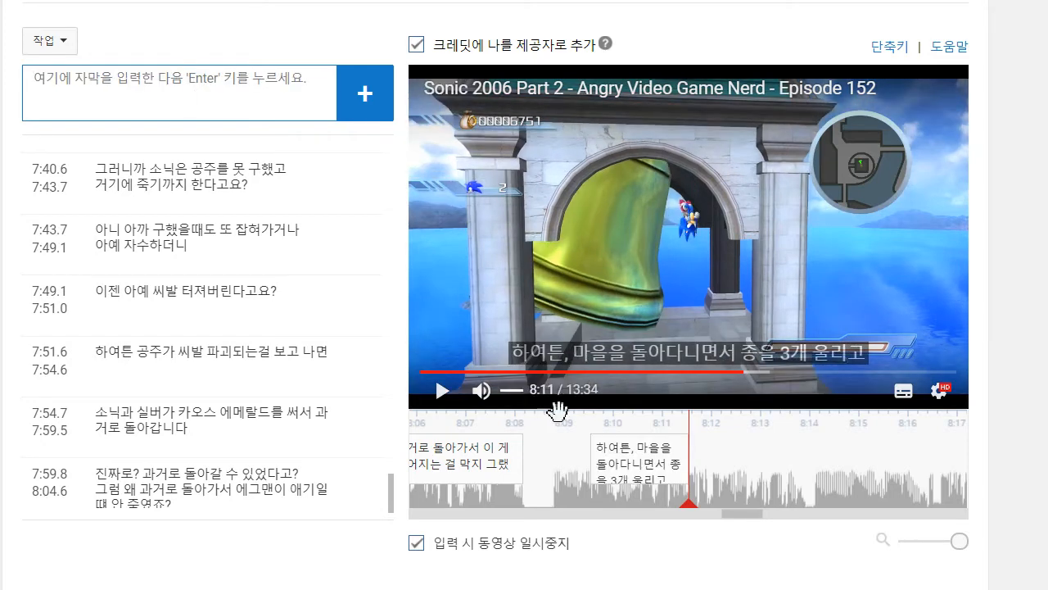
- Stretch the "하여튼, 마을을 돌아다니면서 종을 3개 울리고" caption on the timeline so it spans 8:08.7 to 8:13.9
drag(585, 462, 546, 460)
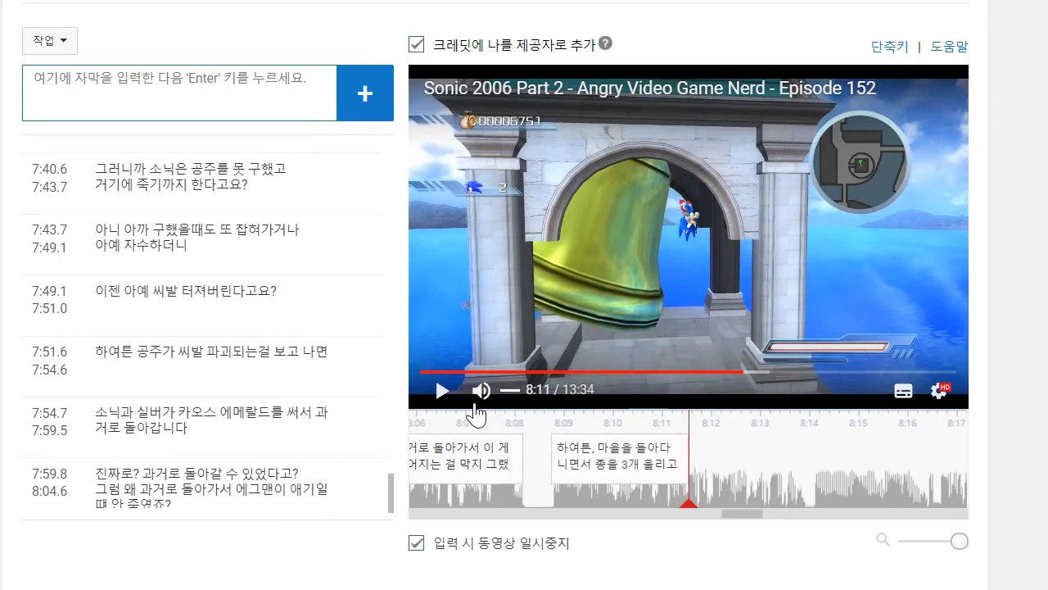
click(460, 404)
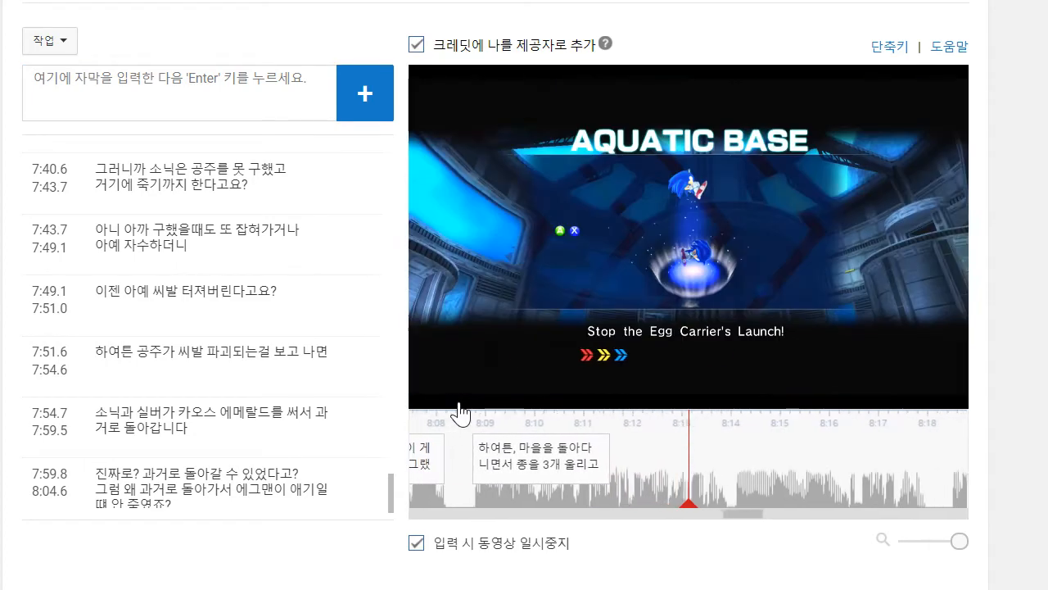
click(460, 404)
drag(583, 459, 740, 475)
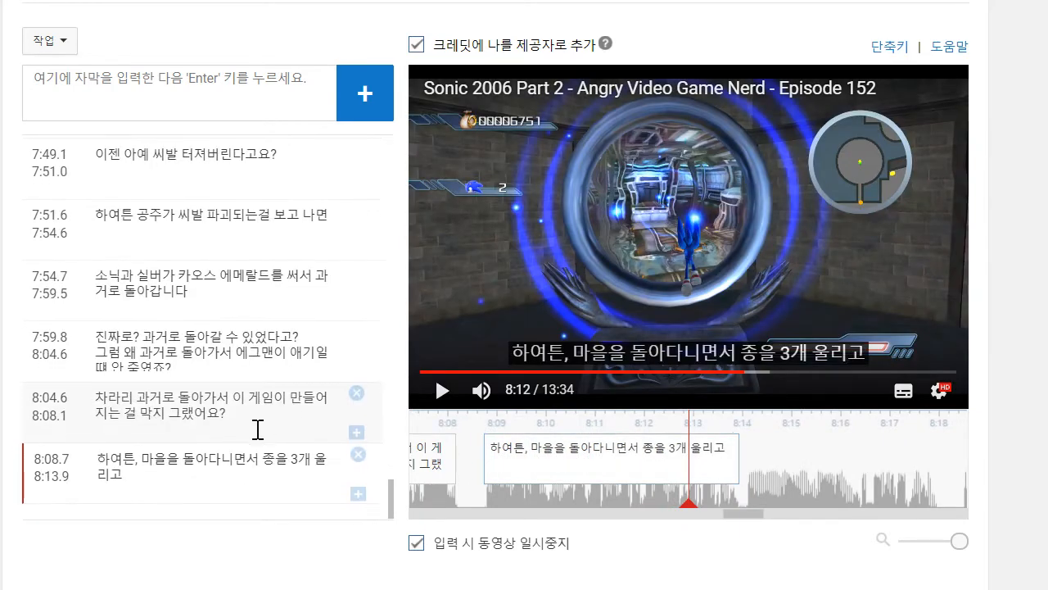
- Append "마지막 레벨을 여는데 이름은 "아쿠아틱 베이스"입니다" to the caption that starts at 8:08.7
click(158, 483)
text(마지막 레벵)
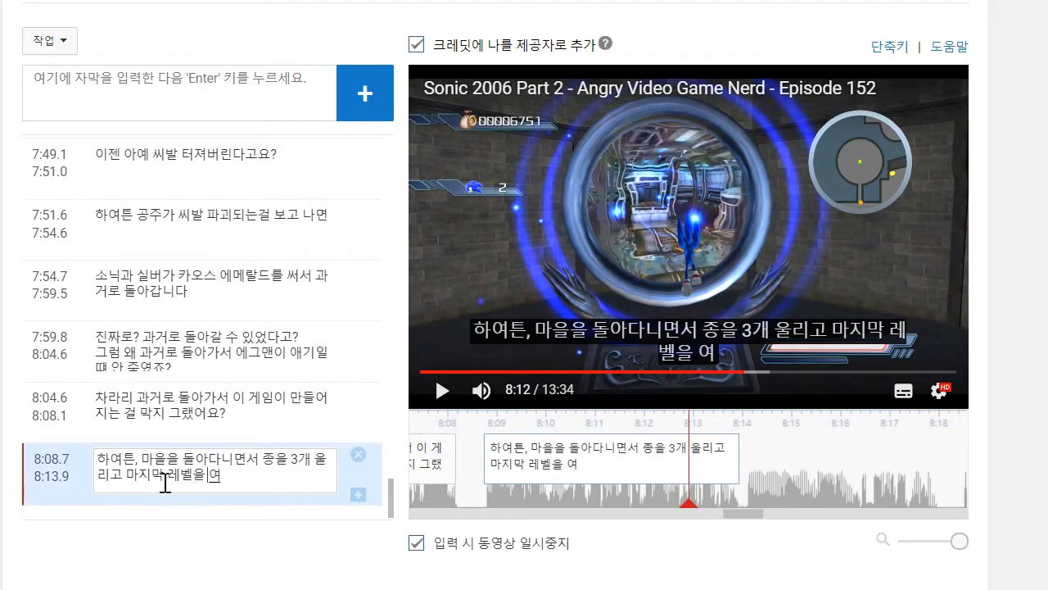
text(을 여는데 이름)
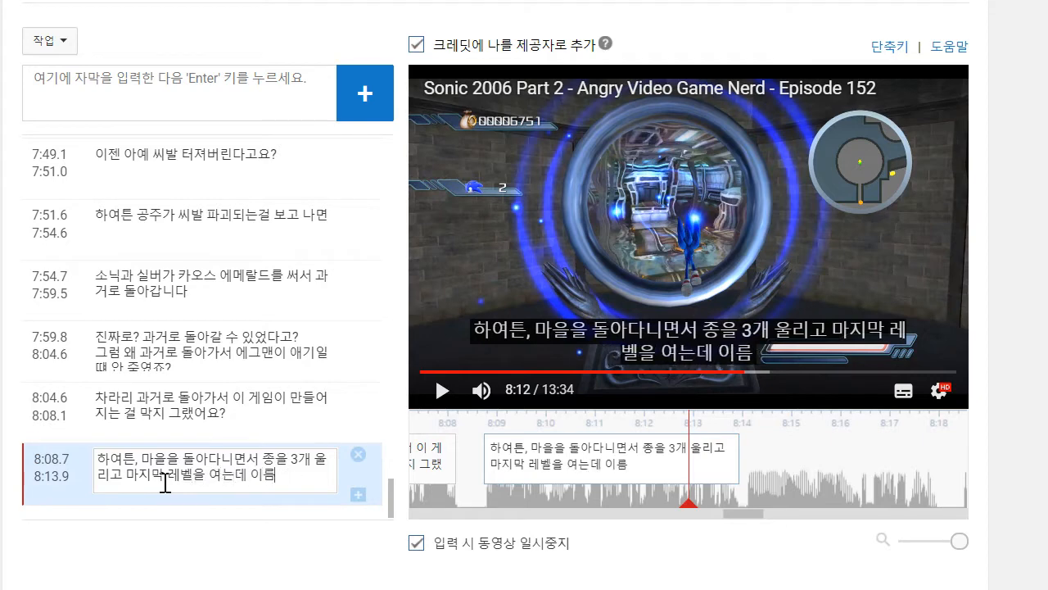
text(은 "수중)
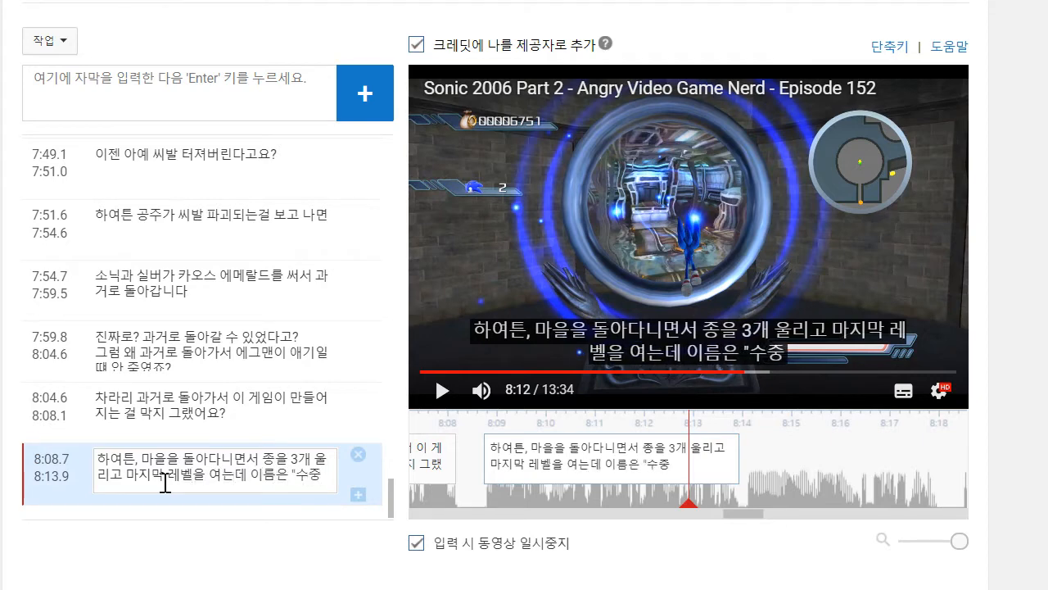
key(BackSpace)
key(BackSpace)
text(아쿠아틱 베이스"입니다)
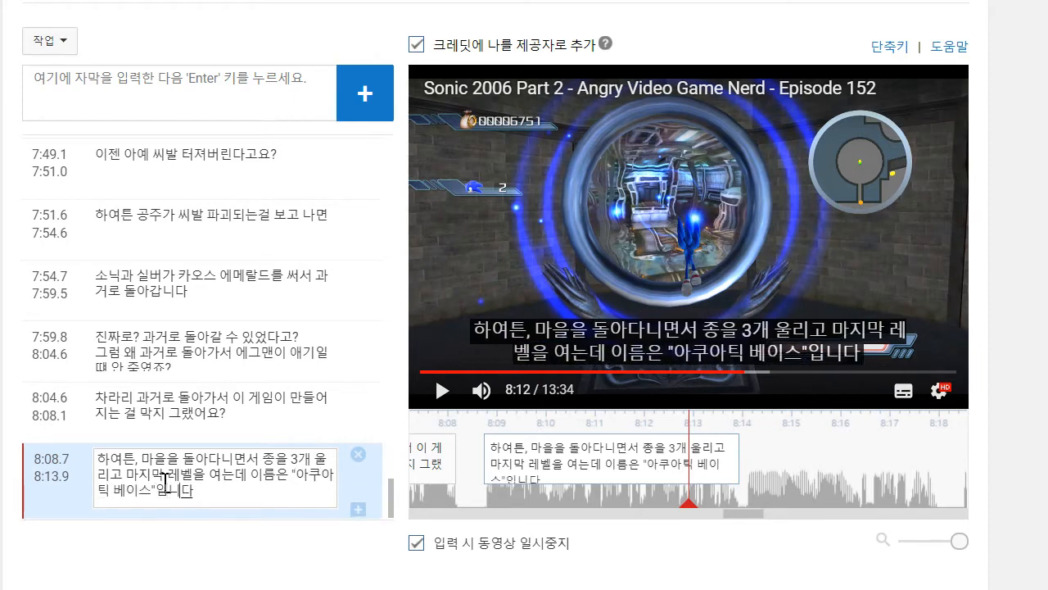
- Play the video on to about 8:16, add the caption "좋아요, 다 왔군요", and move its start to 8:14.6
click(582, 305)
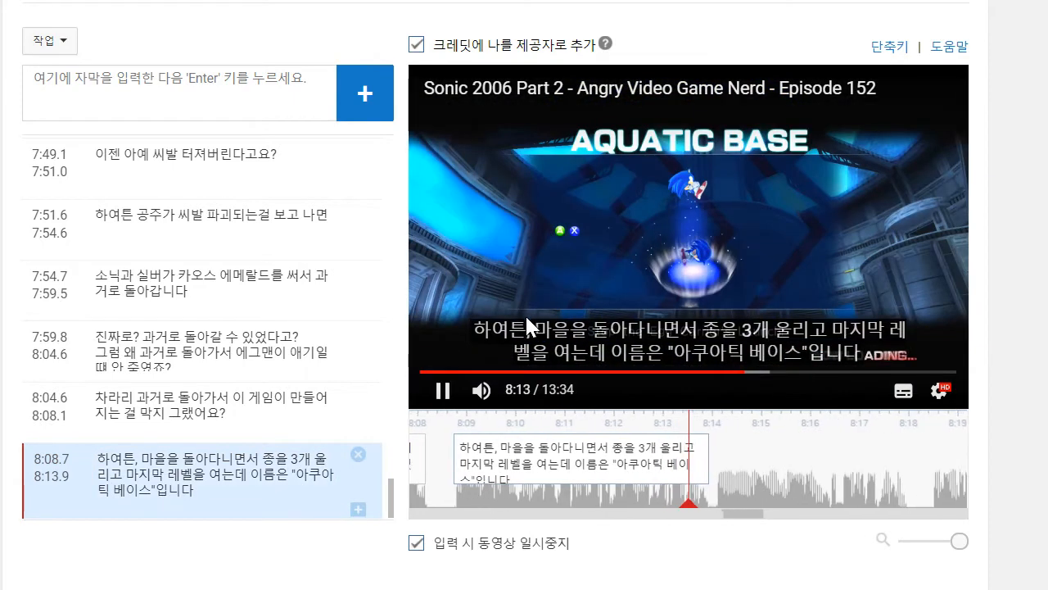
click(443, 392)
click(152, 100)
text(조)
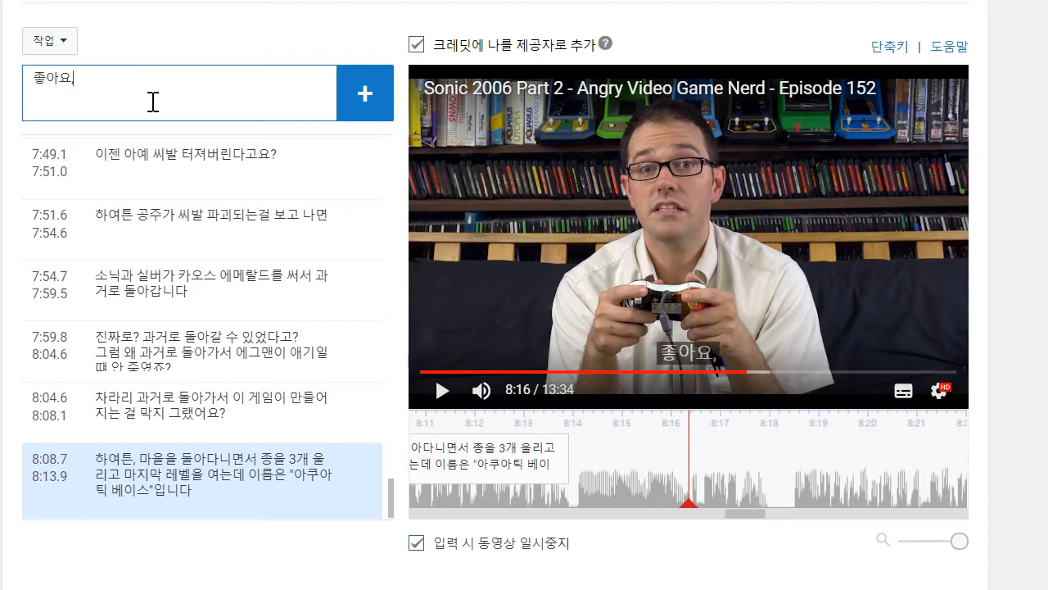
text(아요, 다 왔군요)
key(Return)
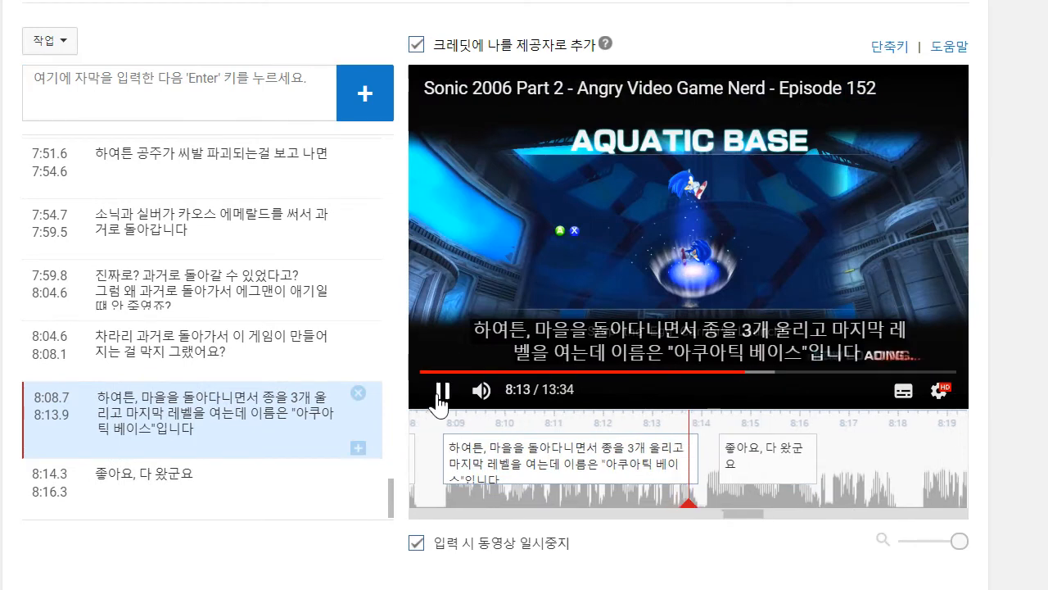
drag(649, 443, 668, 443)
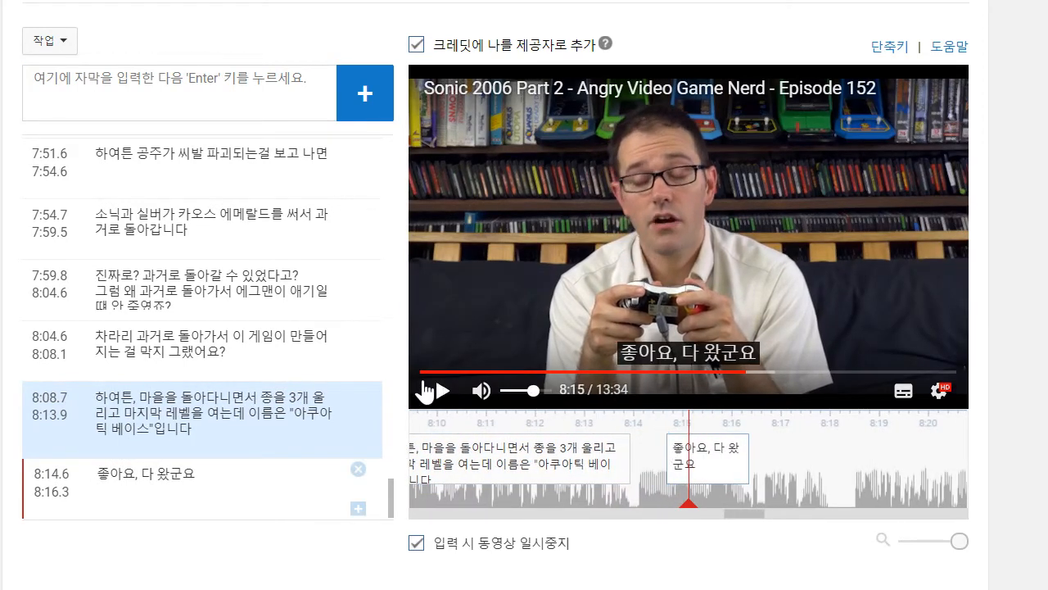
- Play the video on to about 8:17 and add the caption "마지막 "행동 미션"입니다"
click(426, 385)
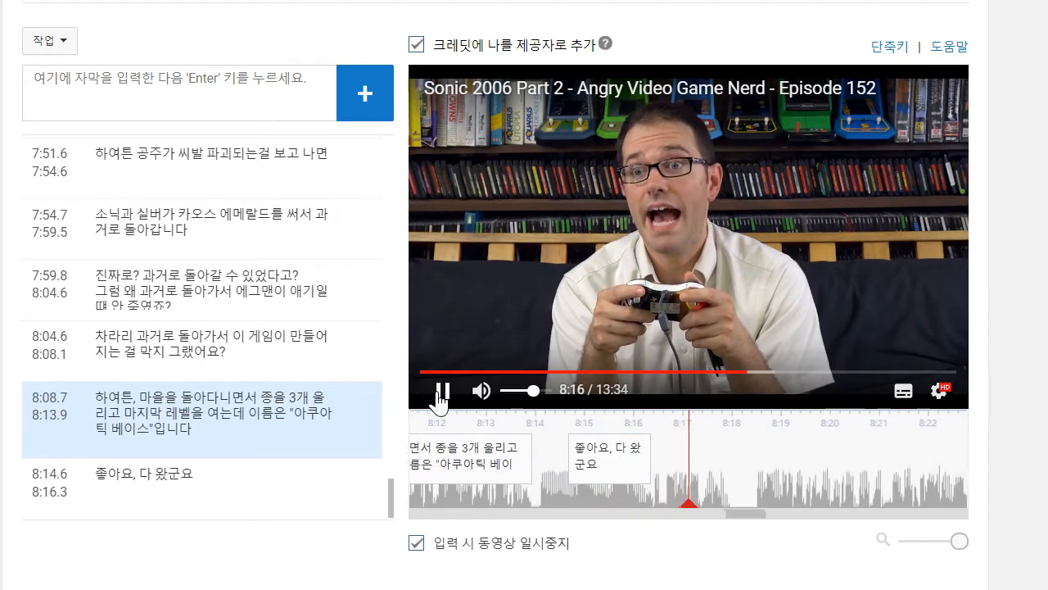
click(160, 93)
text(ㅁ)
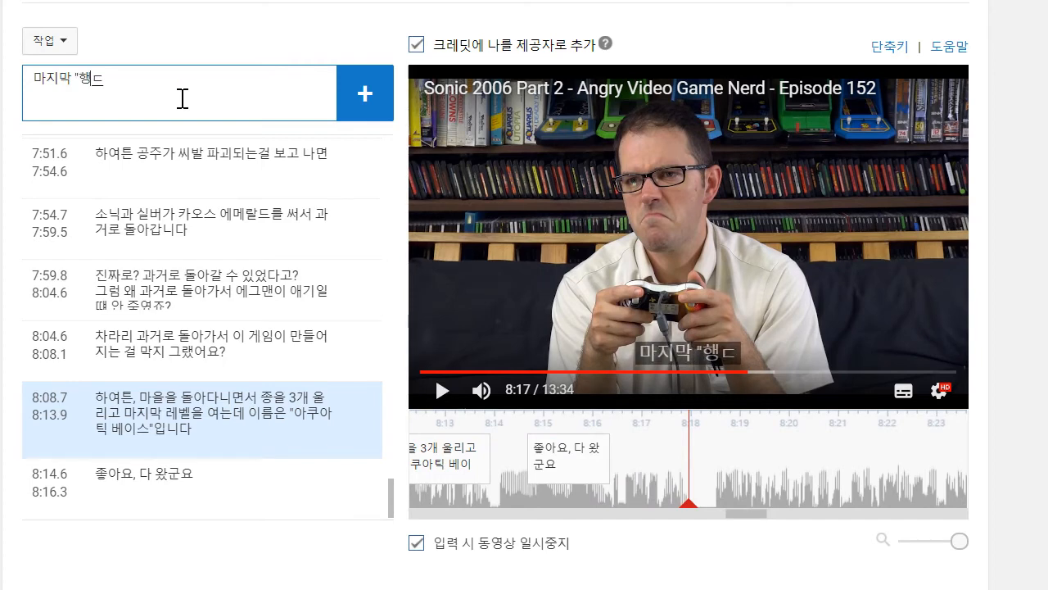
text(미션"입니다)
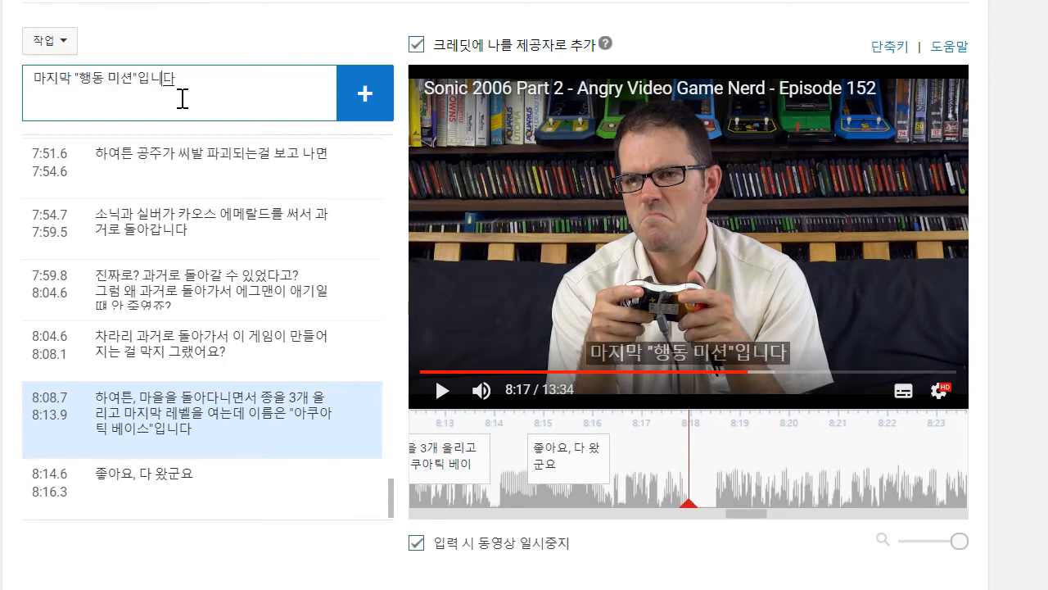
key(Return)
- Play the video on to 8:21, add the caption "여기까지 오셨다면 게임의 똥같은 점에도 익숙해지셨겠죠", and move its start to 8:18.4
click(442, 390)
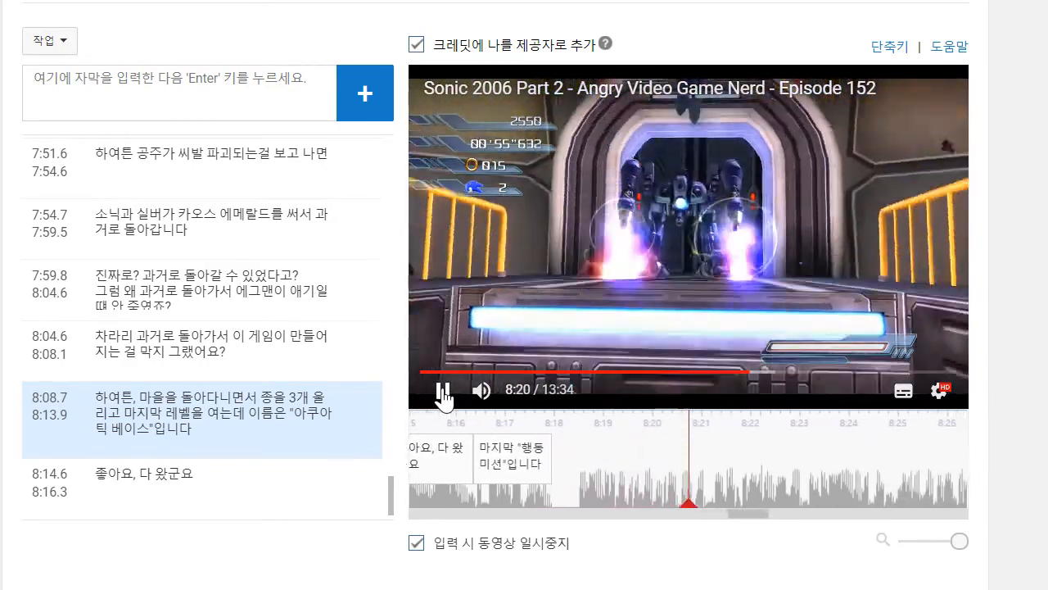
click(442, 390)
click(165, 98)
text(ㅇ)
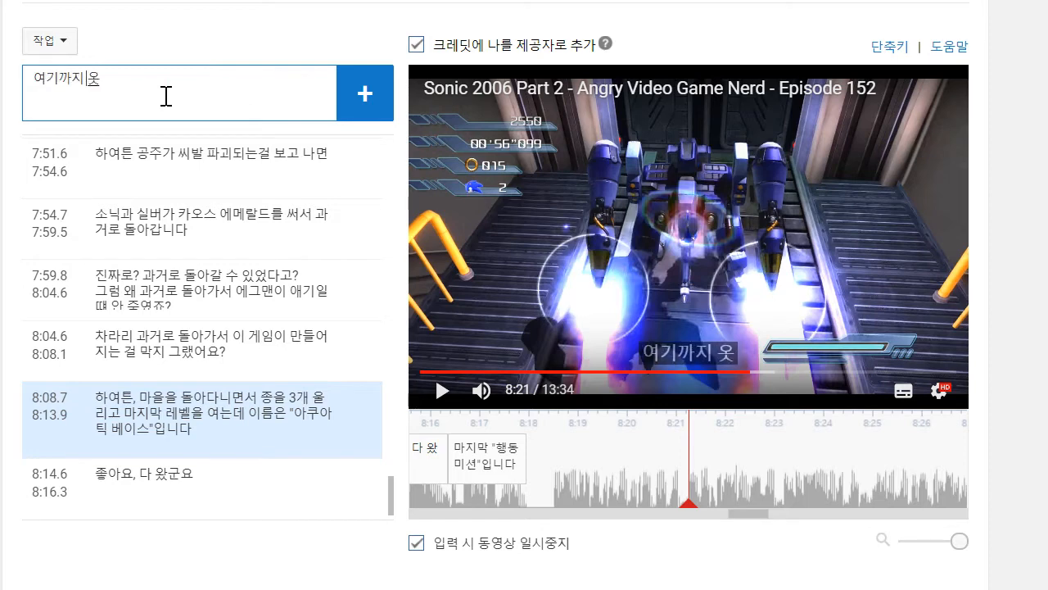
text(기까지 오셨다면 게임의 똥)
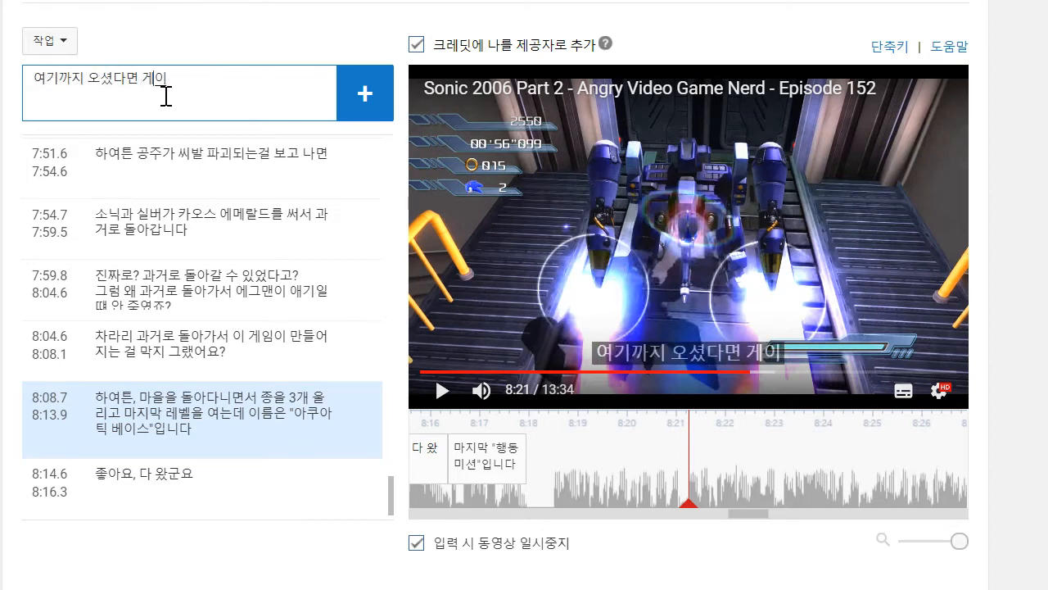
text(같은 점)
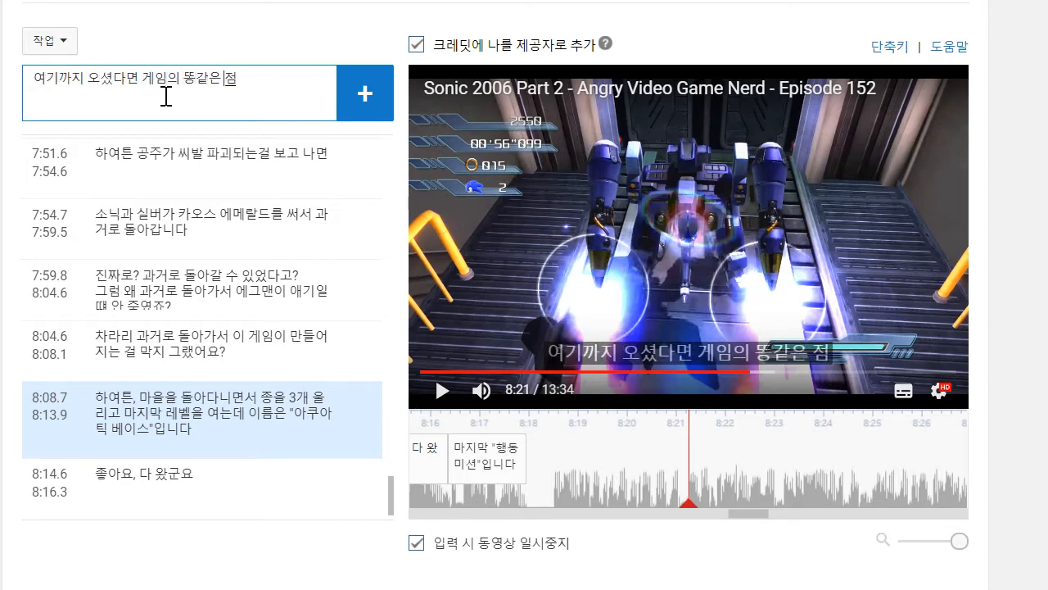
text(에도 익)
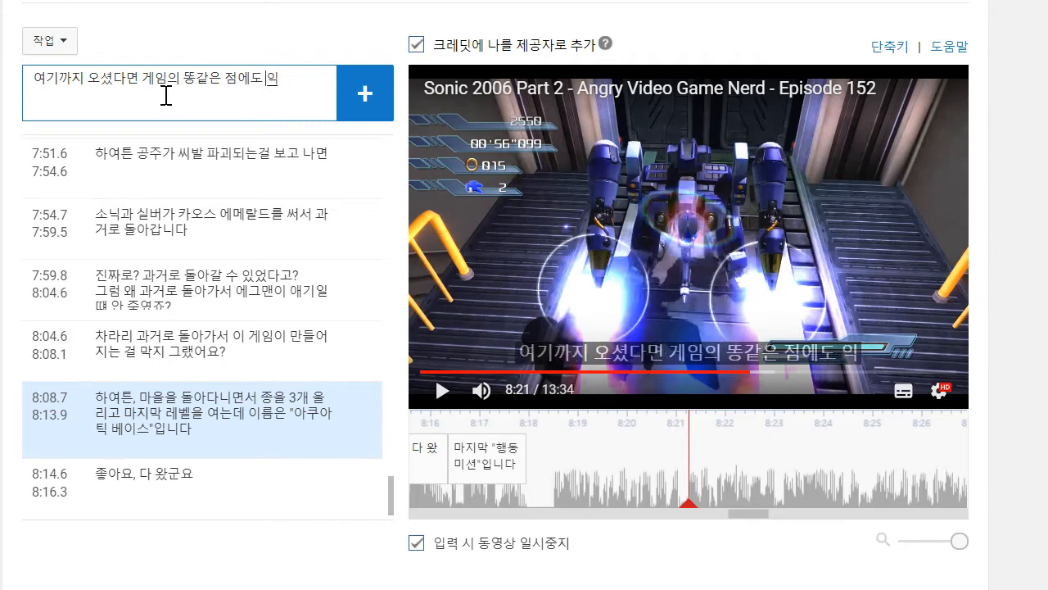
text(숙해지셨겠죠)
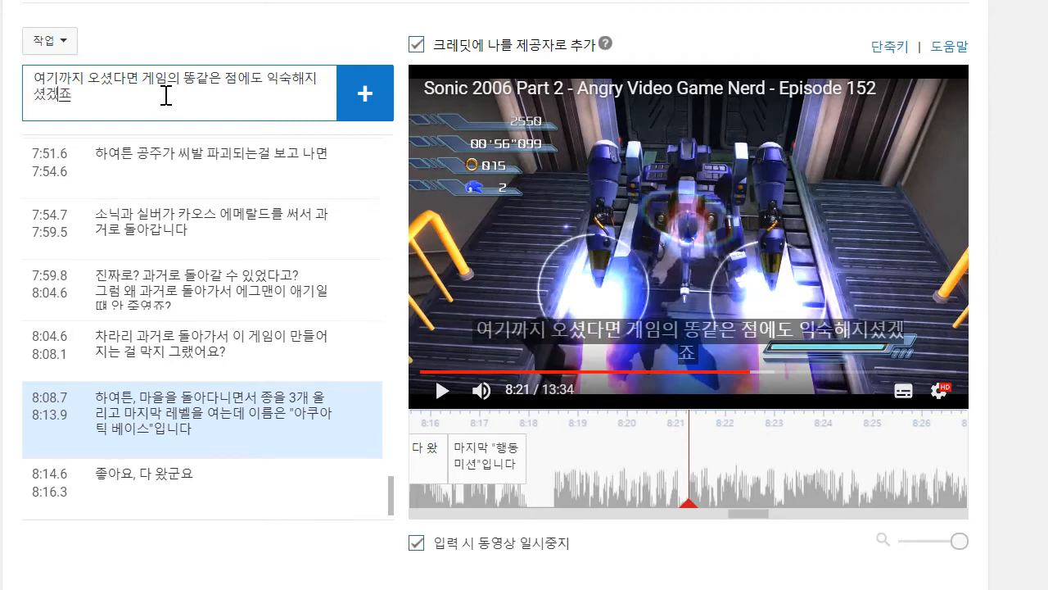
key(Return)
drag(583, 460, 550, 460)
click(514, 449)
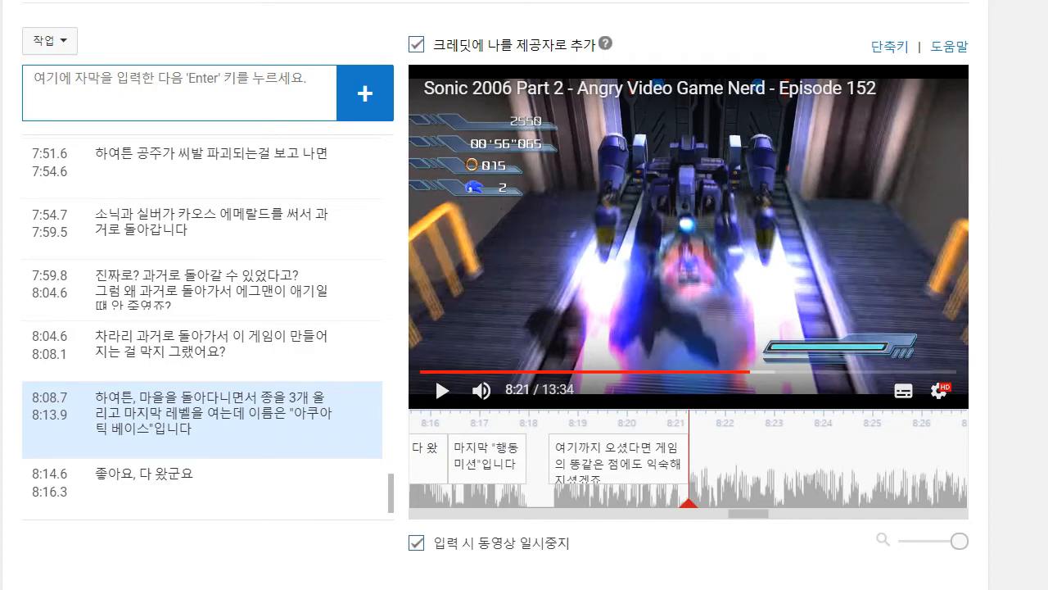
- Listen past 8:21, return to the end of the newest caption, play on to 8:23 and add the caption "그런다고 게임이 쉬워진다는건 아닙니다"
click(838, 287)
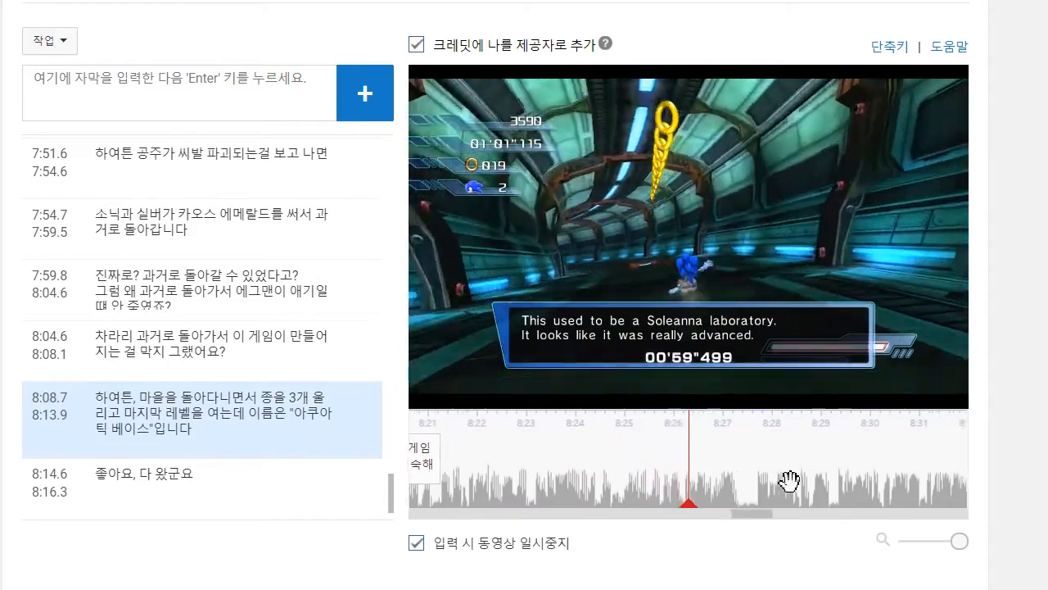
drag(765, 461, 1047, 460)
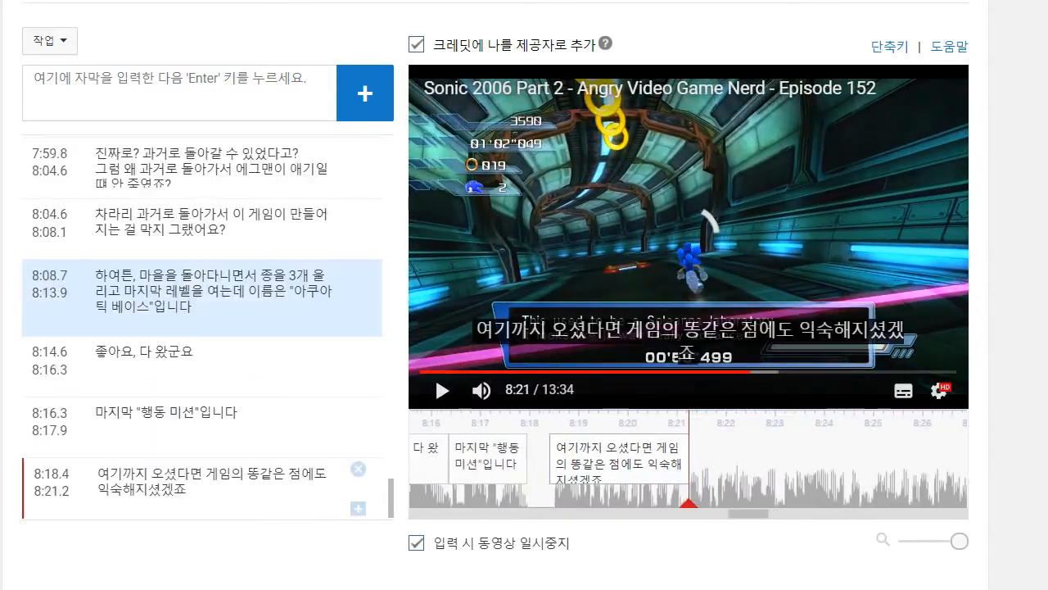
click(440, 389)
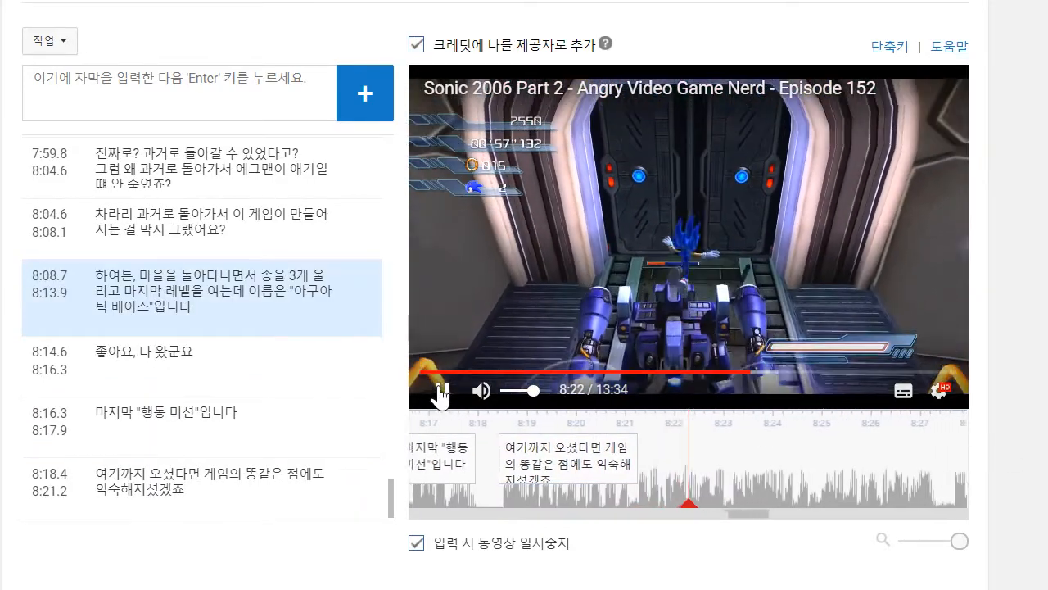
click(206, 106)
text(글)
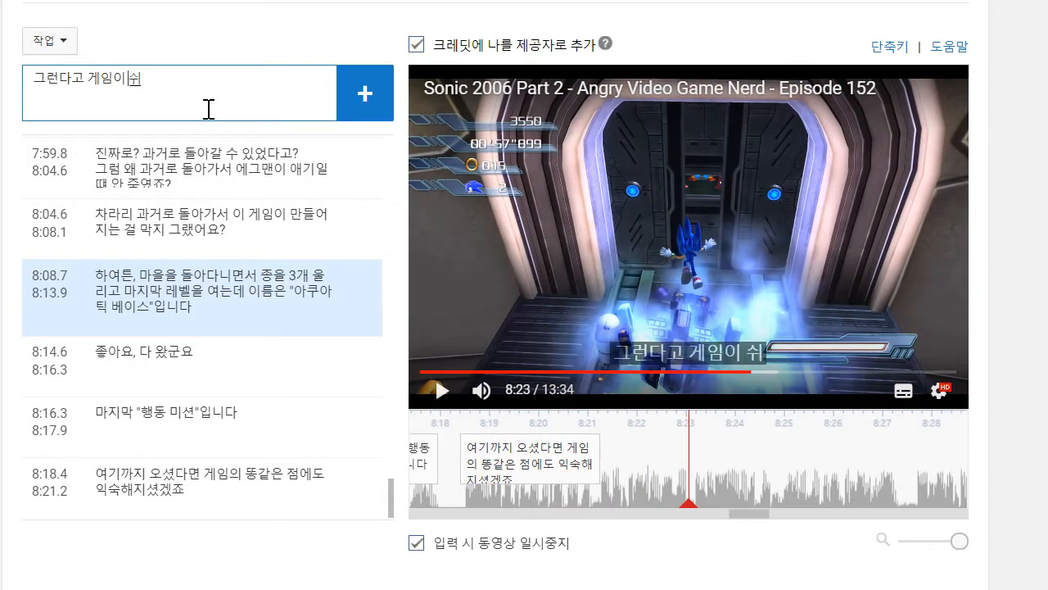
text(런다고 게임이 쉬워진다는건 아닙니다)
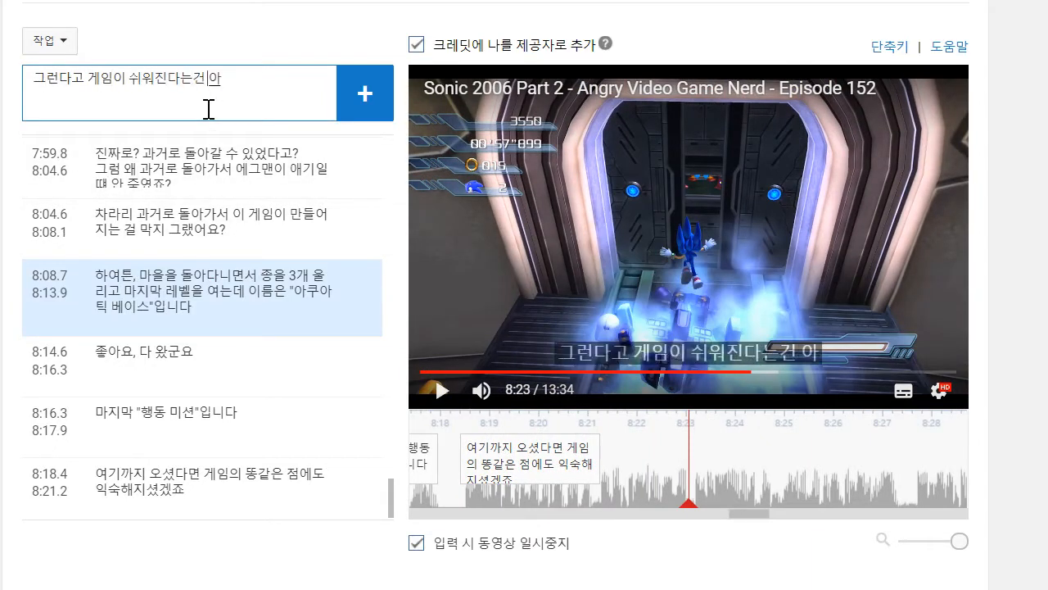
key(Return)
- Play the video on to 8:27 and add the caption "여기에 여러분의 시간을 낭비하면서 이 게임의 똥같은을 어떻게 다뤄야하는지 익숙해진 거죠"
click(539, 250)
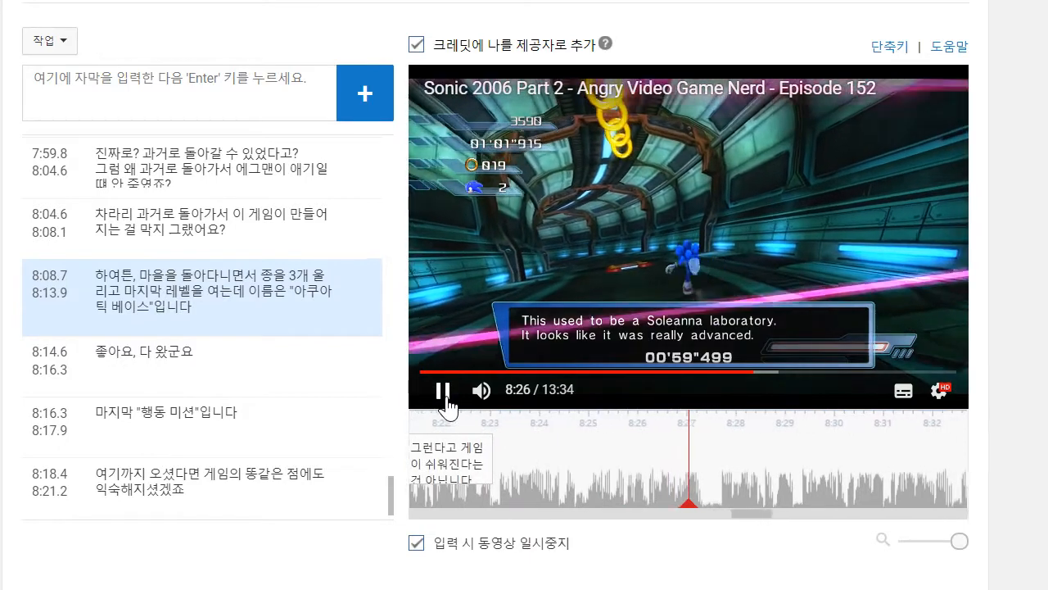
click(444, 393)
text(여기에 여러분의 시간을 낭비하면서 이)
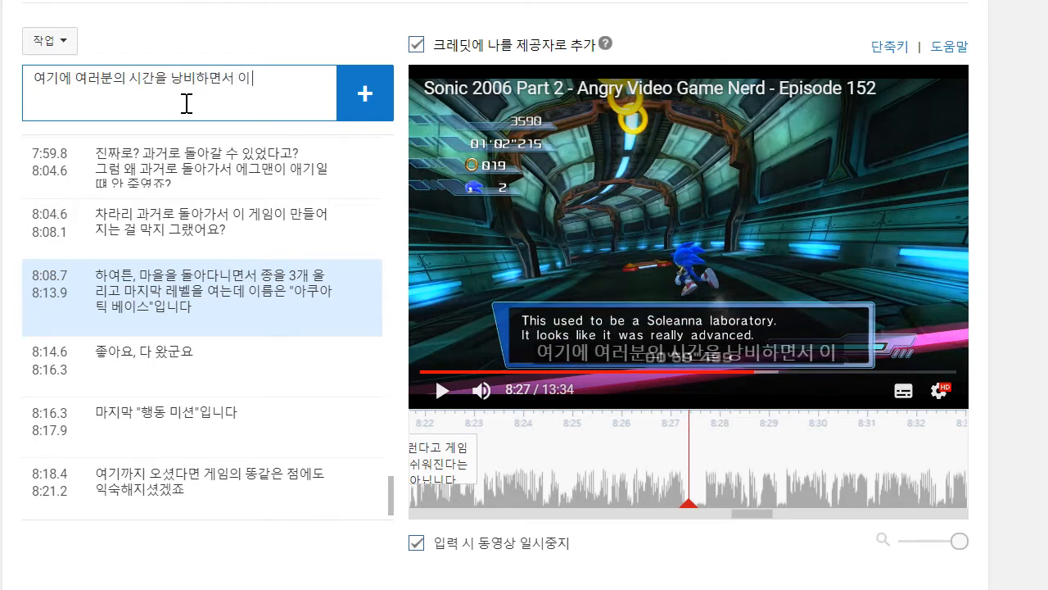
text(같은을 어)
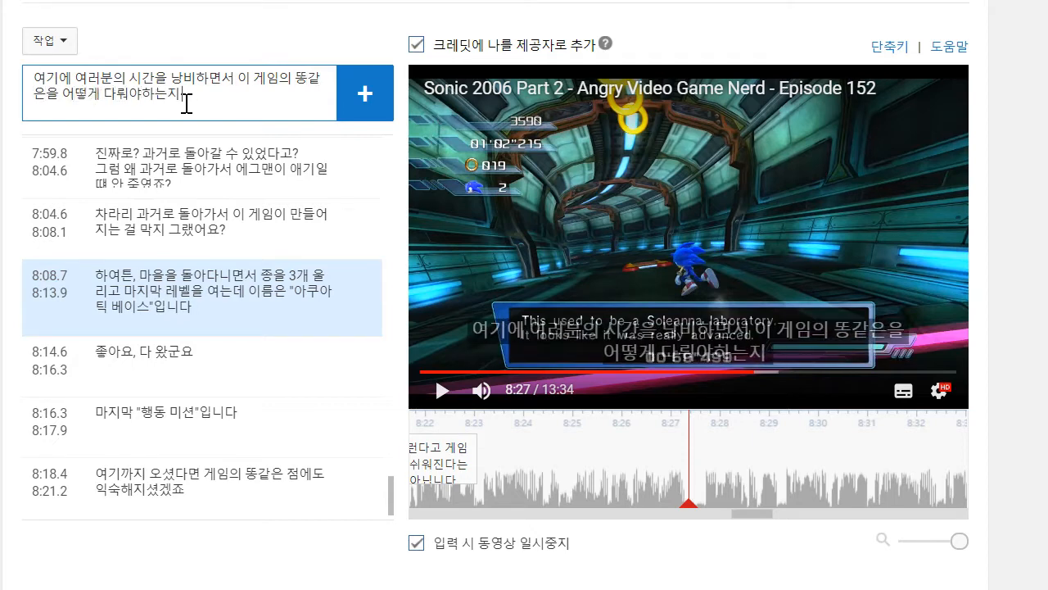
text(떻게 다뤄야하는지 익숙해진 거조)
key(Return)
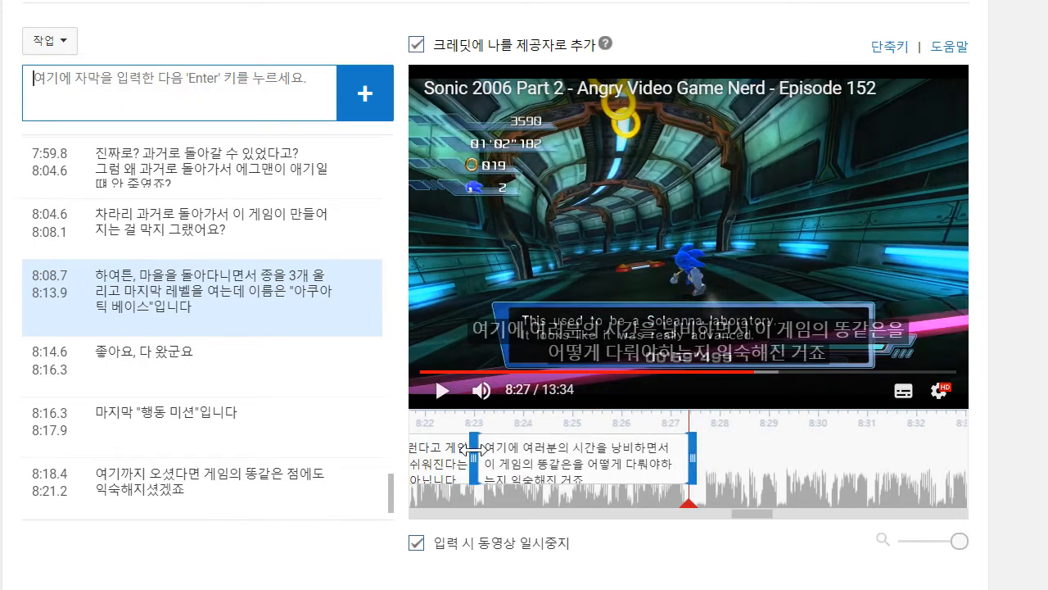
- Play on to 8:32, add the caption "그것도 게임 내에서 가장 애미창년같은 부분에 다다르기 이전까지의 이야기지만요!", and move its start to 8:27.5
click(443, 398)
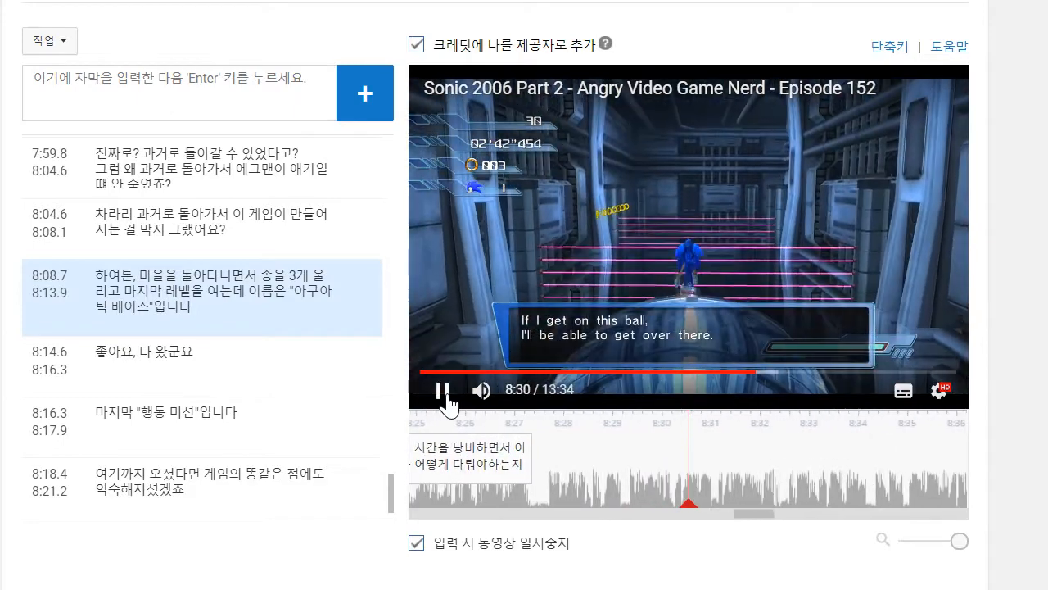
click(222, 107)
text(ㄱ)
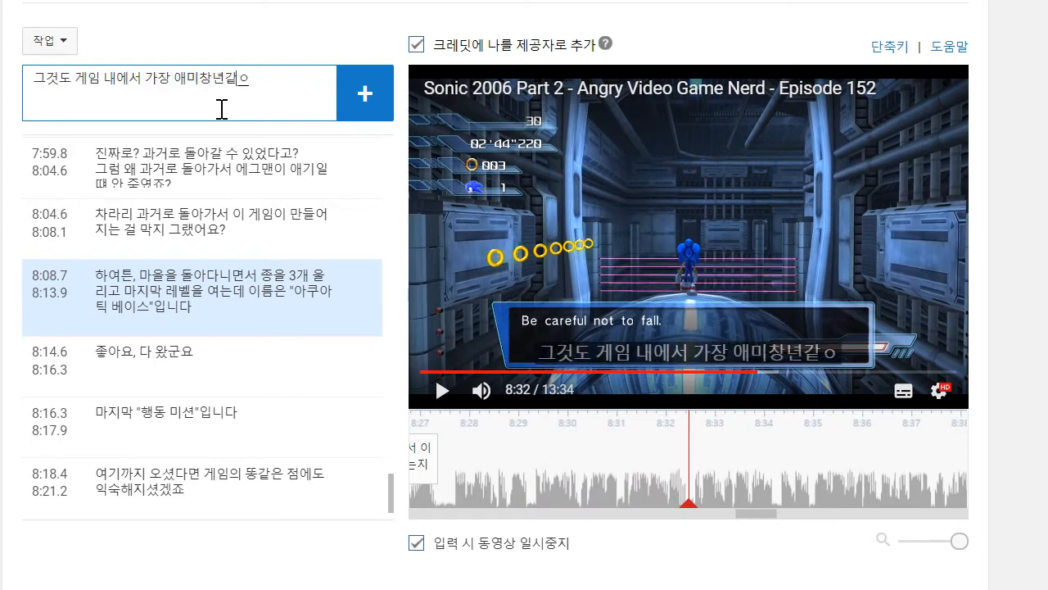
text(ㅜㄴㅡㅇㄹ)
key(BackSpace)
key(BackSpace)
key(BackSpace)
text(ㅂ)
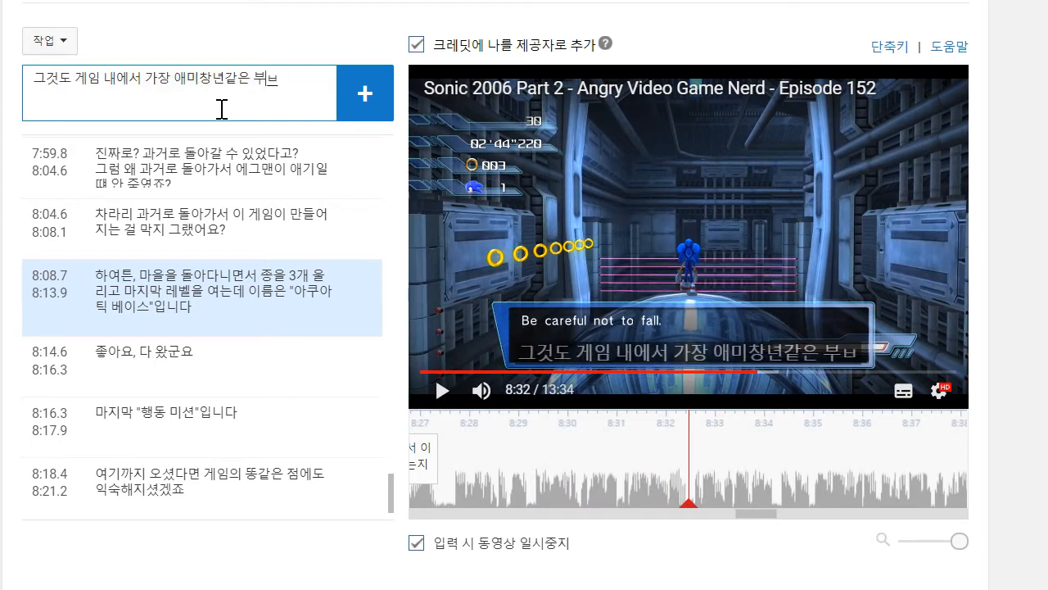
text(ㅜㄴㅇㅔ ㄷㅏㄷㅏㄹㅡㄱㅣㅇㅣㅈ)
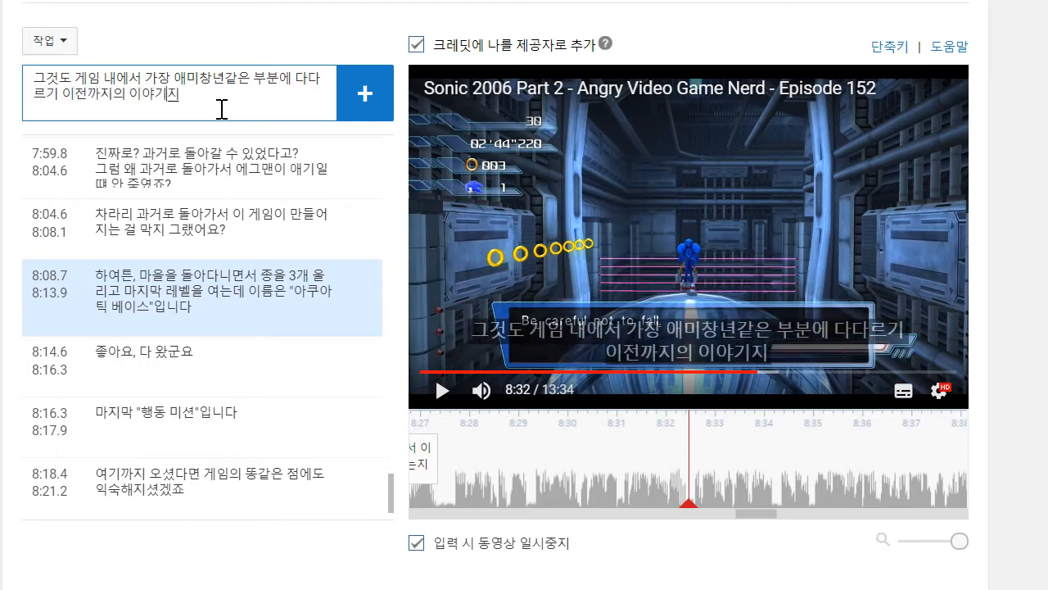
text(!)
key(Return)
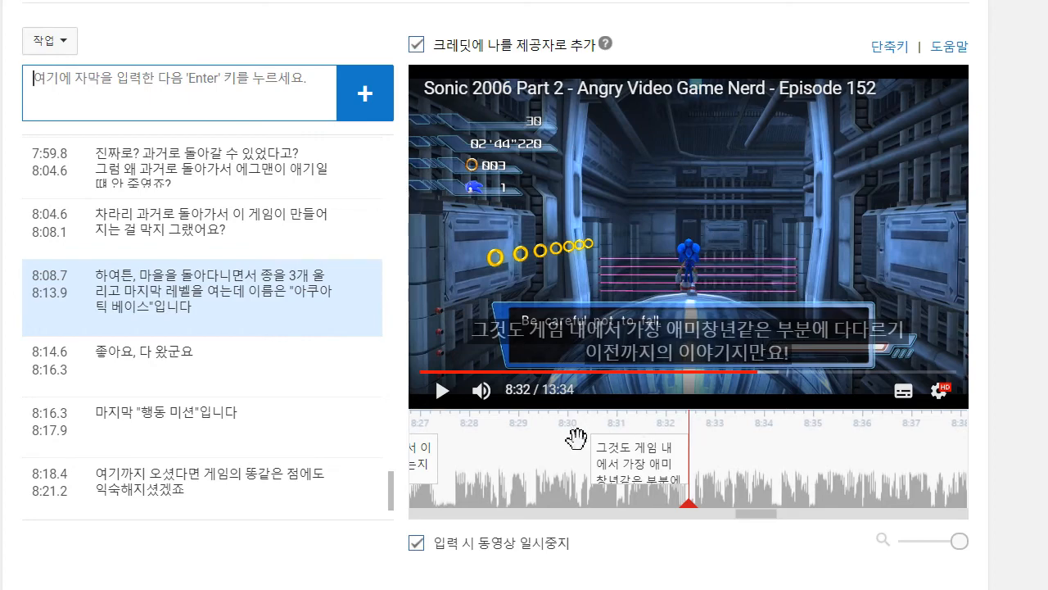
drag(595, 458, 448, 465)
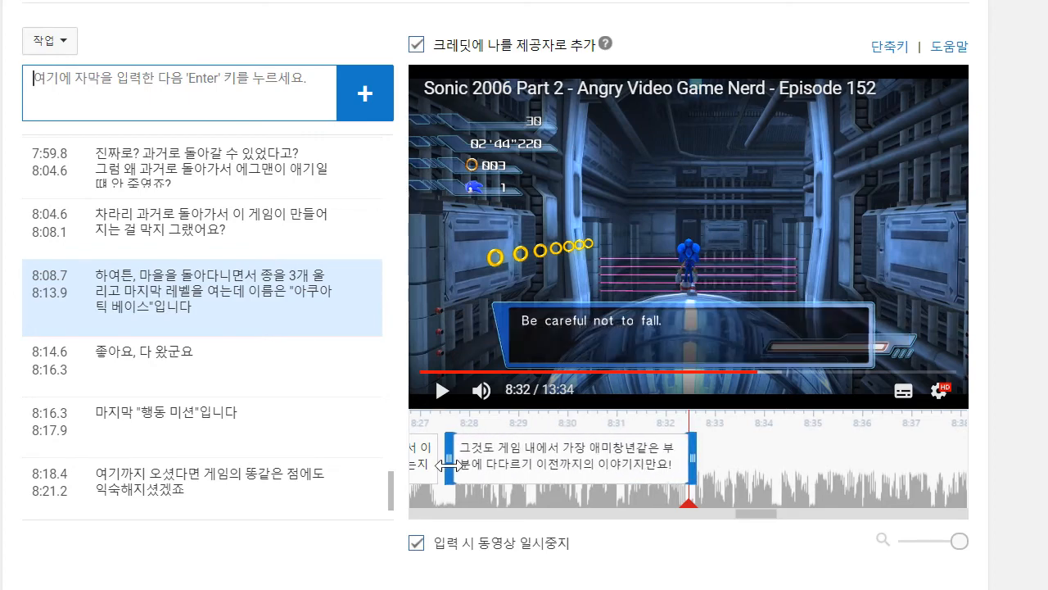
click(439, 390)
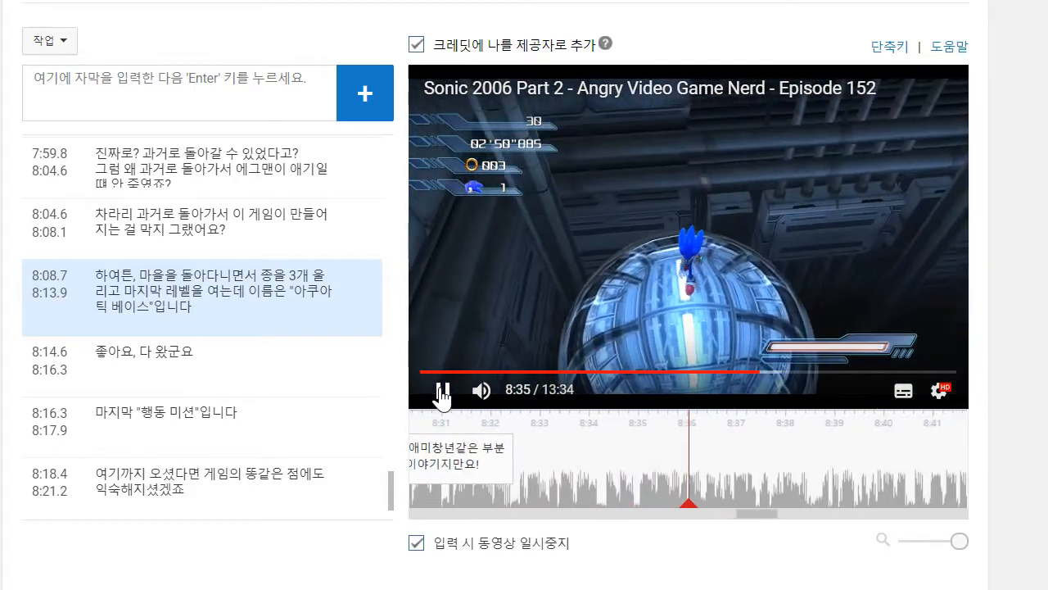
drag(756, 513, 814, 516)
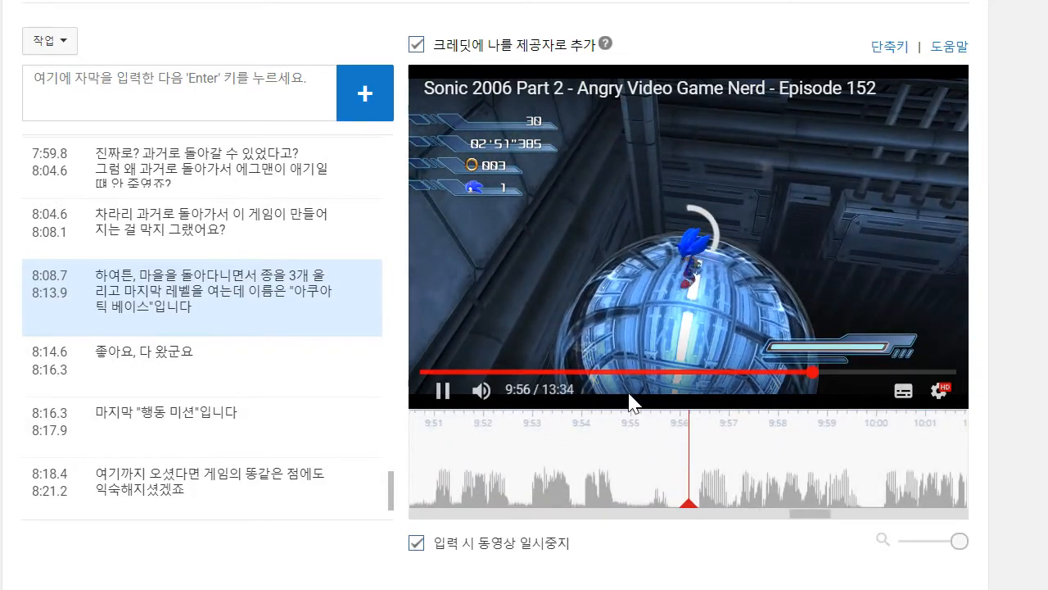
scroll(171, 393, down, 3)
click(179, 460)
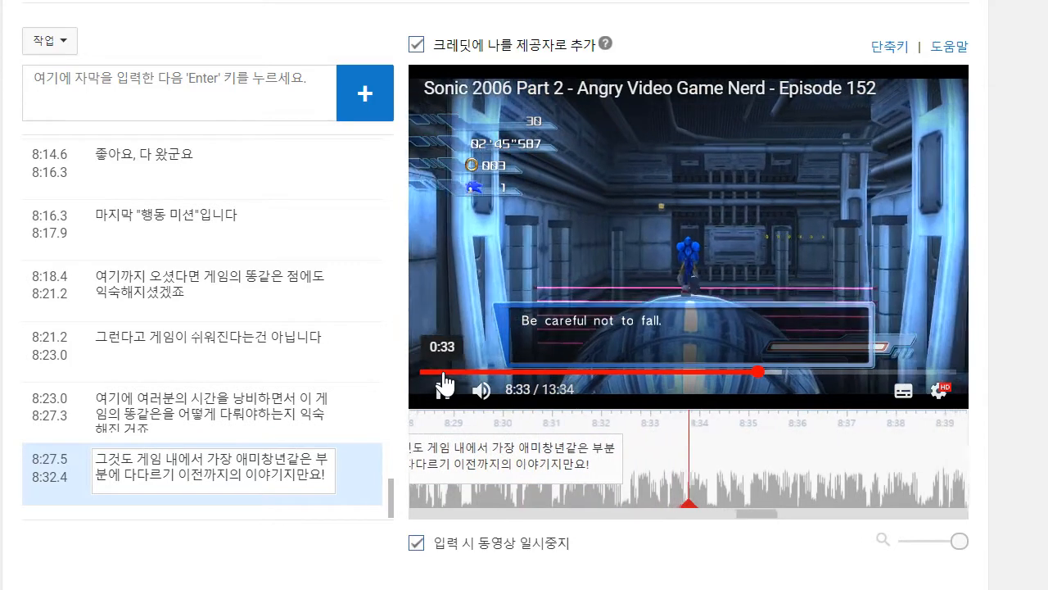
click(441, 372)
click(192, 98)
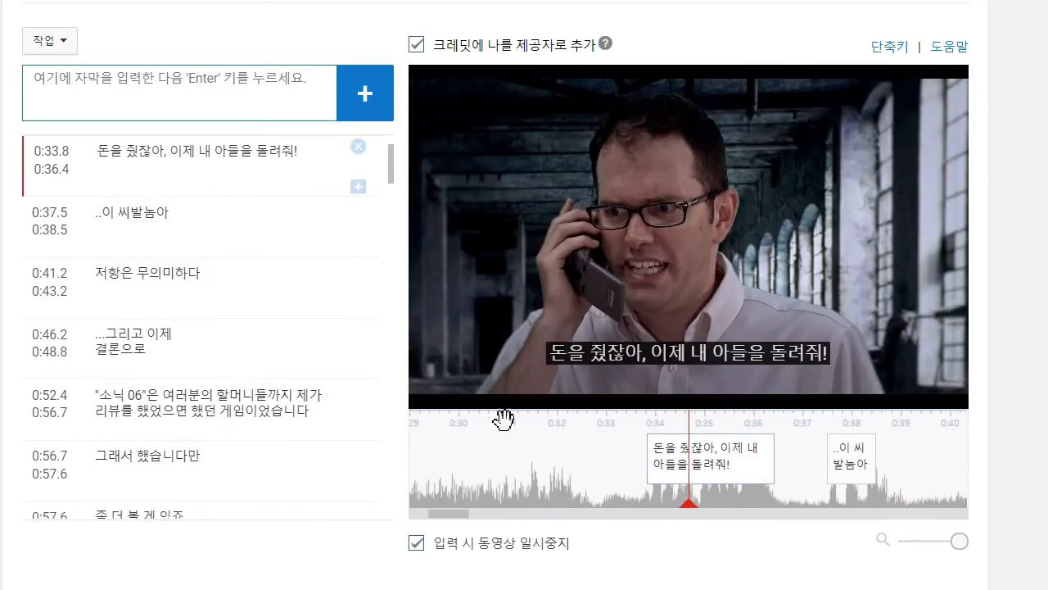
scroll(381, 172, down, 5)
drag(392, 192, 374, 533)
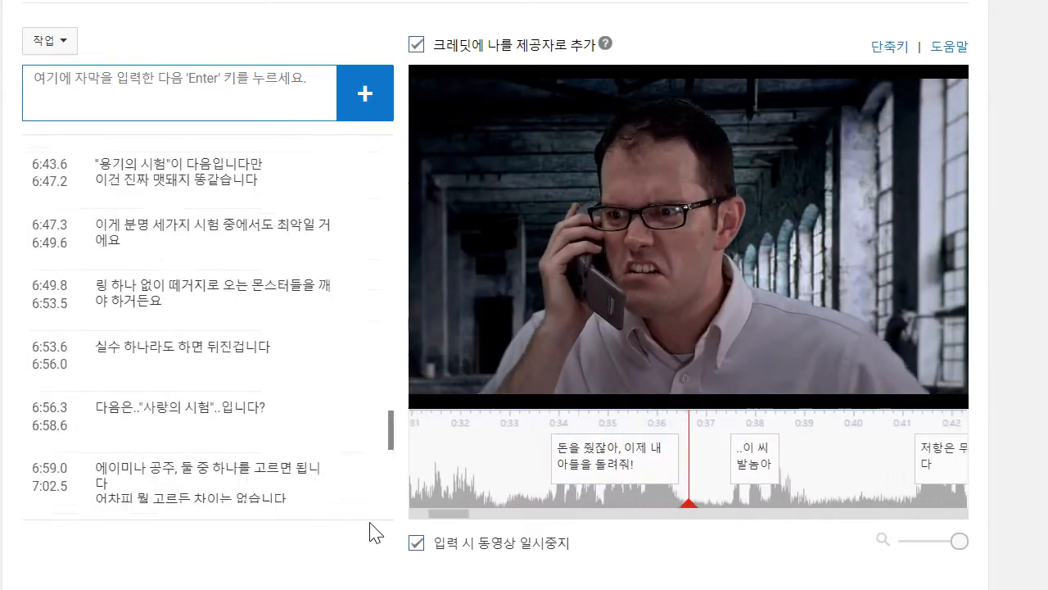
- Resume playback from the caption that starts at 8:27.5, pause at 8:34, and add the caption "거대한 철구입니다"
click(246, 468)
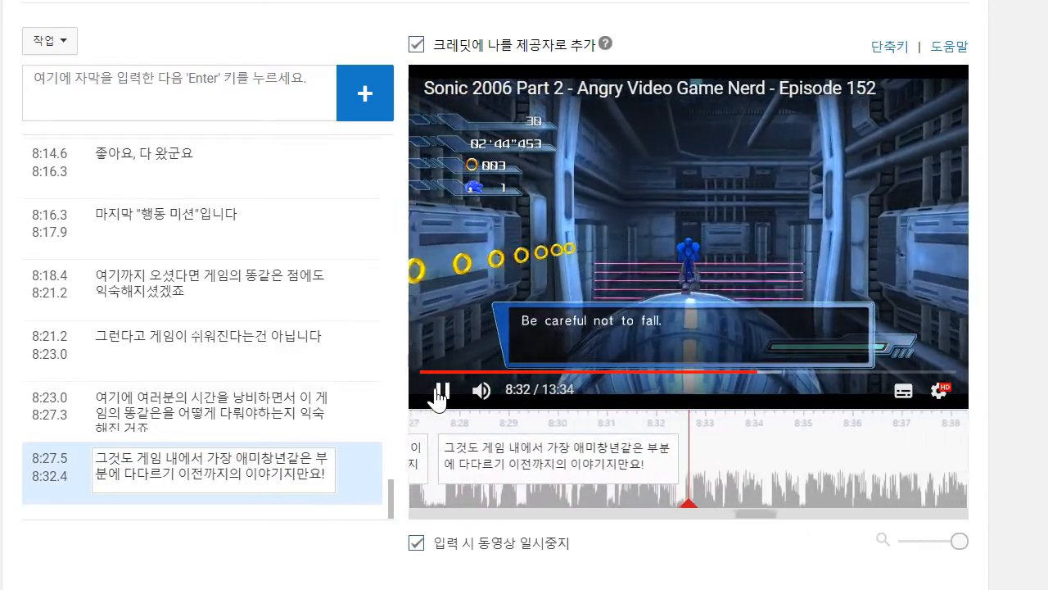
click(443, 396)
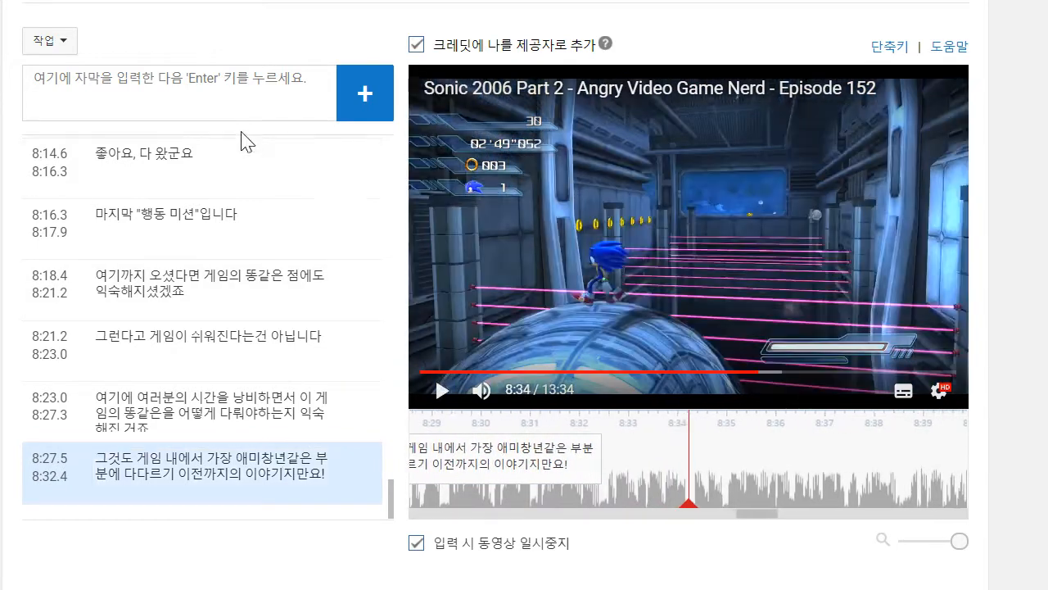
text(거대한 처)
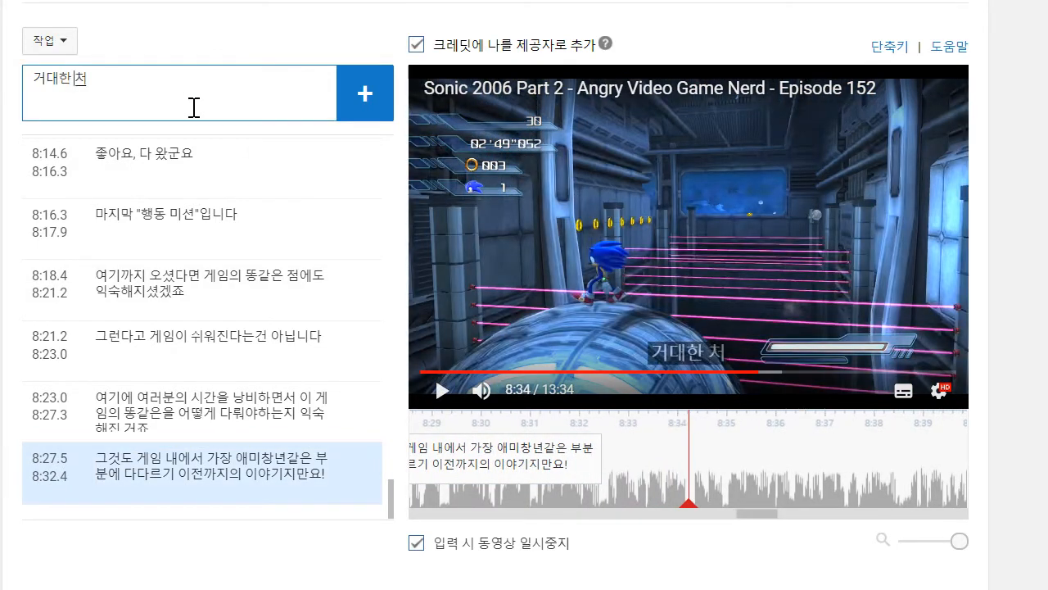
text(한 철구입니다)
key(Return)
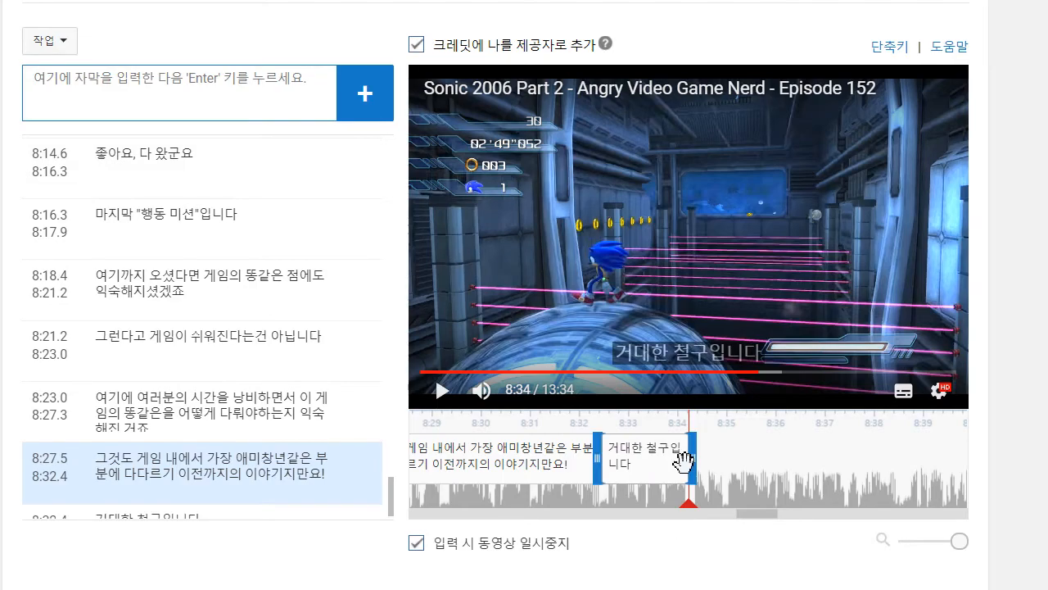
- Play the video on to 8:38, add the caption "이건 조이스틱을 조금만 건드려도 오만곳으로 튕깁니다", and move its start to 8:34.3
click(443, 390)
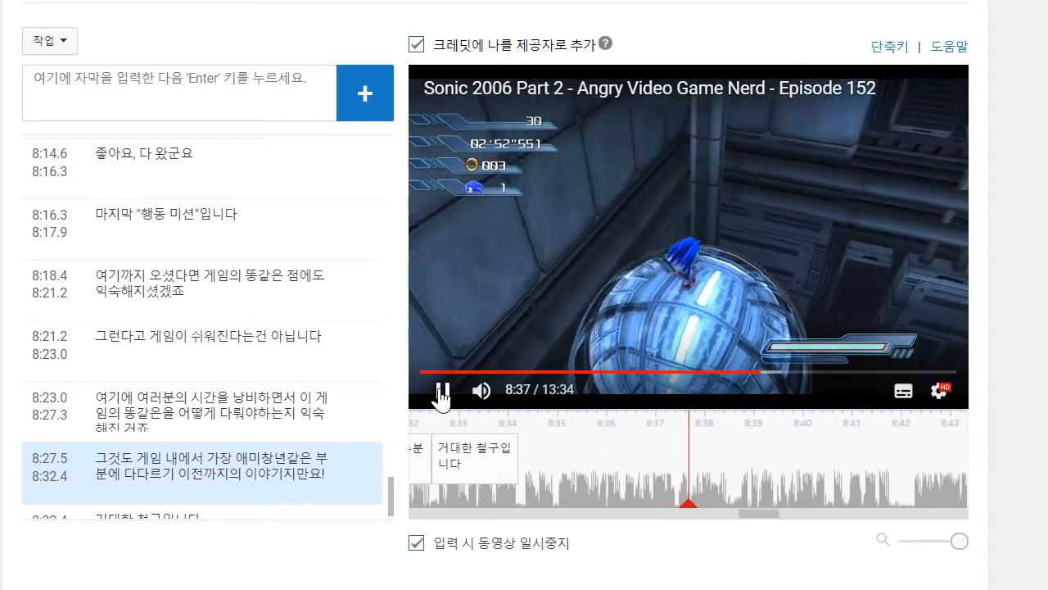
click(149, 105)
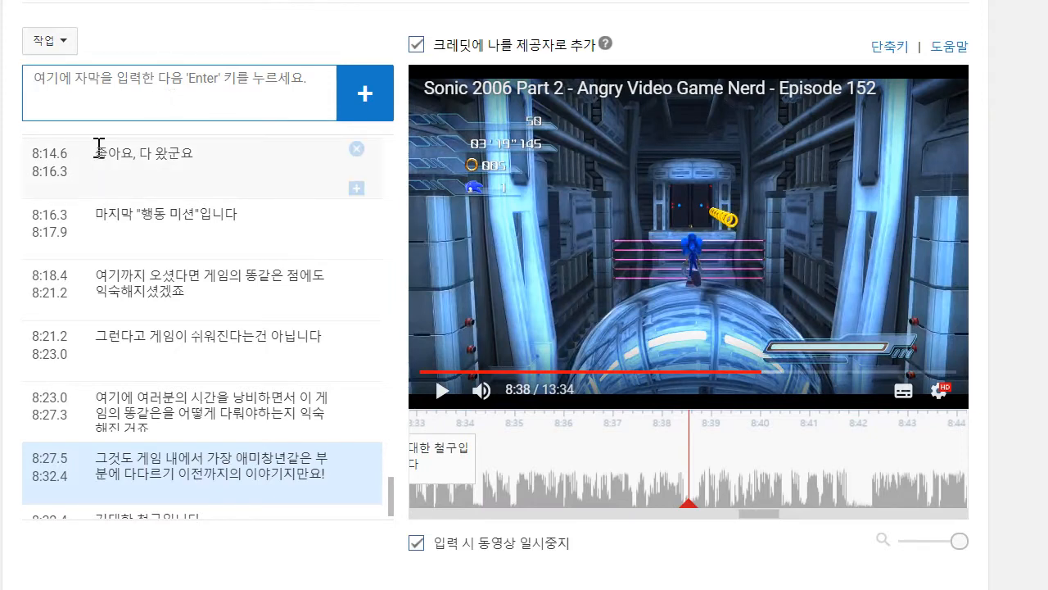
text(이건 조이스틱을)
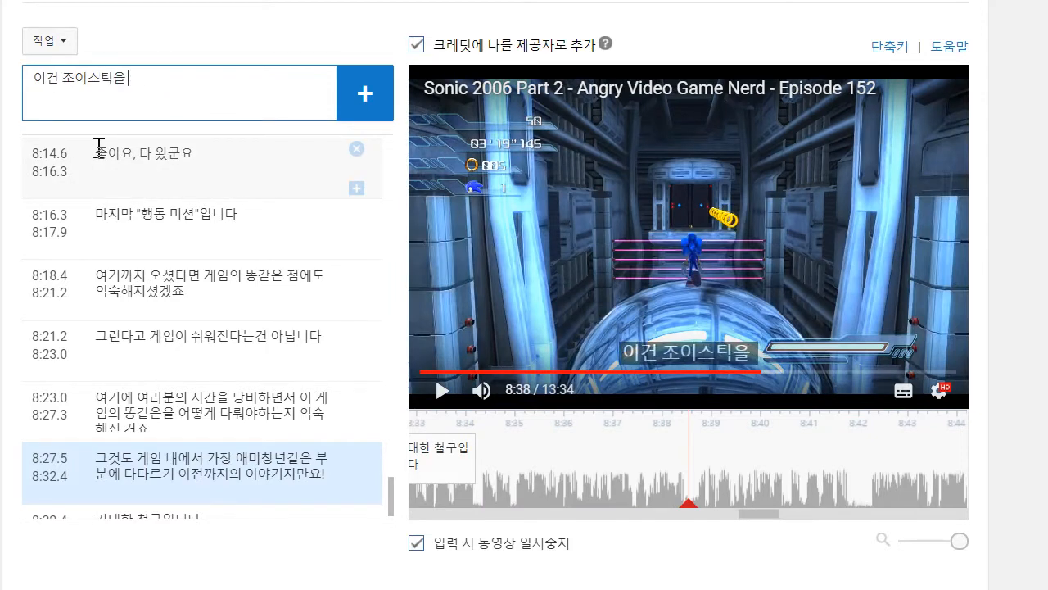
text( 조금만 건드랼)
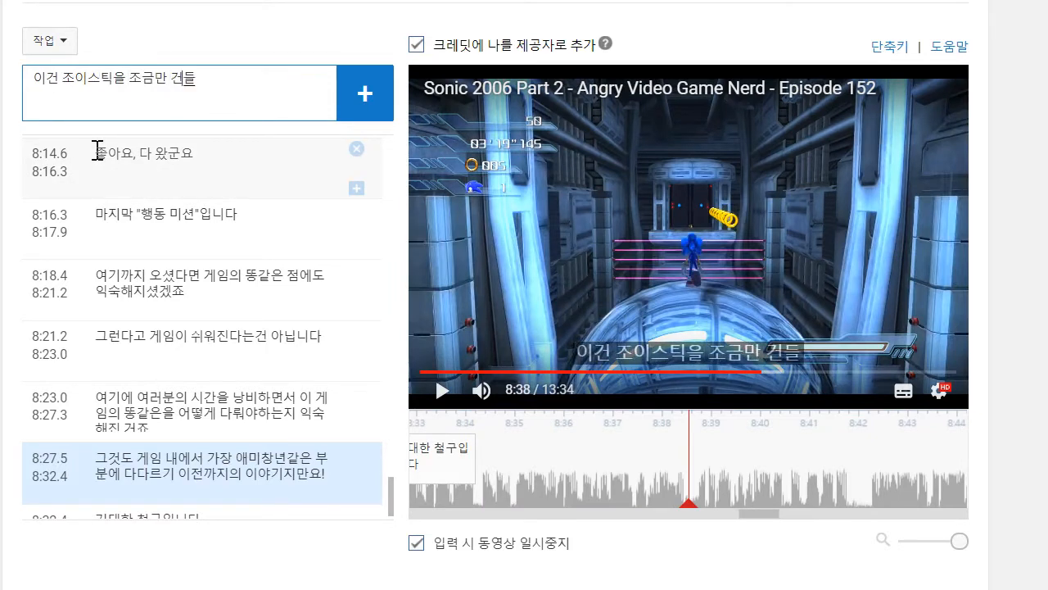
text(도 오만곳에)
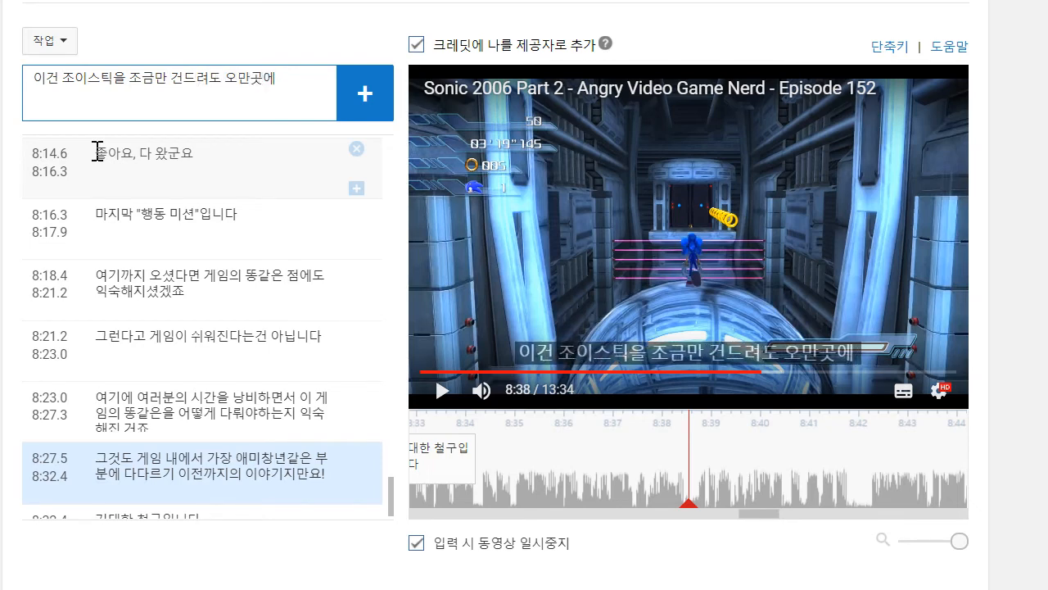
key(BackSpace)
text(으로 튕깁니다)
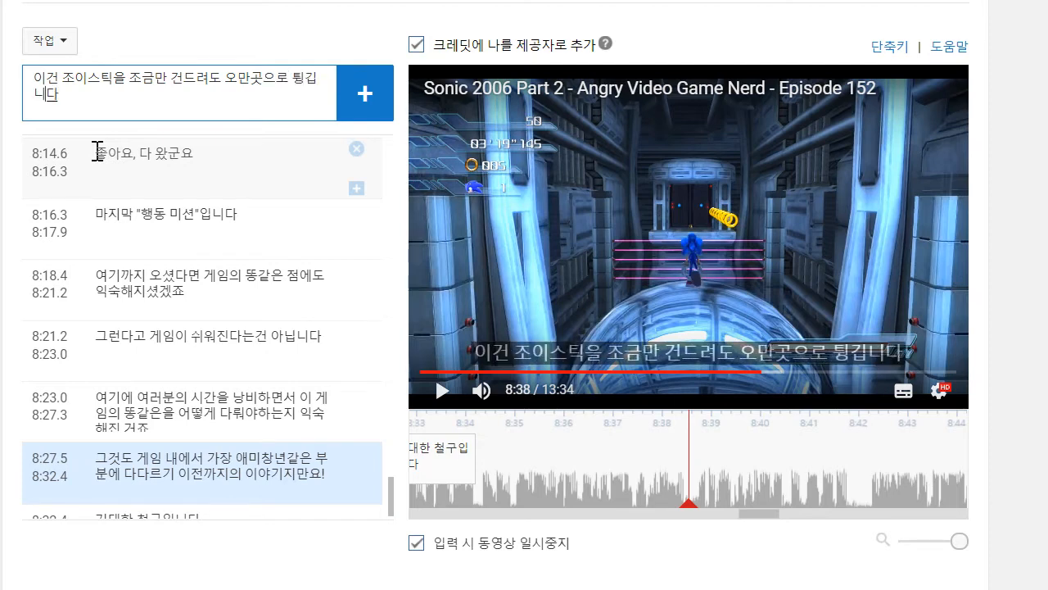
key(Return)
drag(591, 447, 478, 447)
- Play on to 8:41, add the caption "철구가 레이저에 닿으면 여러분은 낙사합니다", and move its start to 8:38.5
click(442, 389)
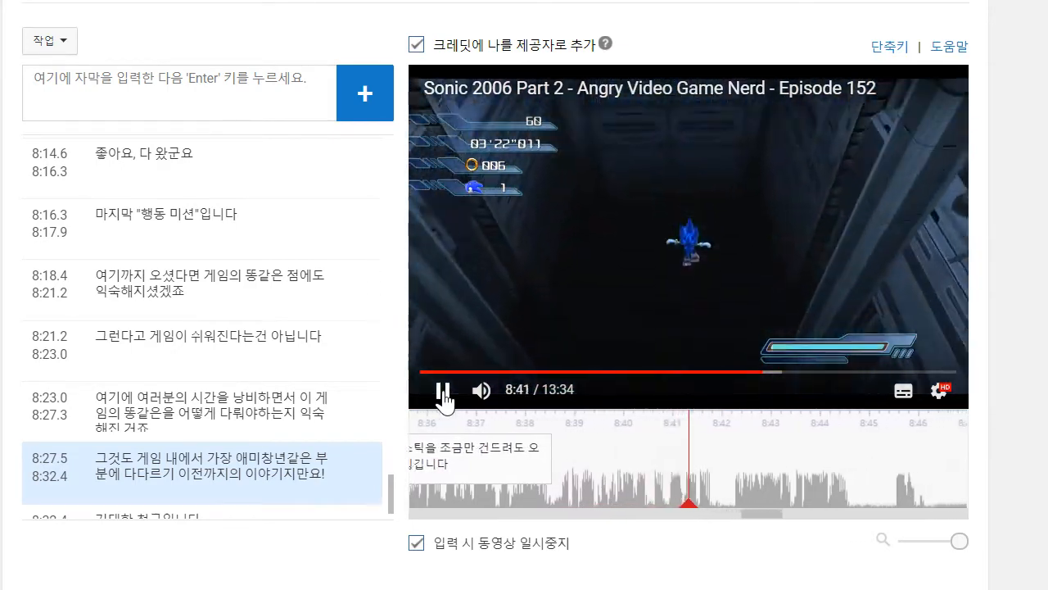
click(443, 391)
click(204, 109)
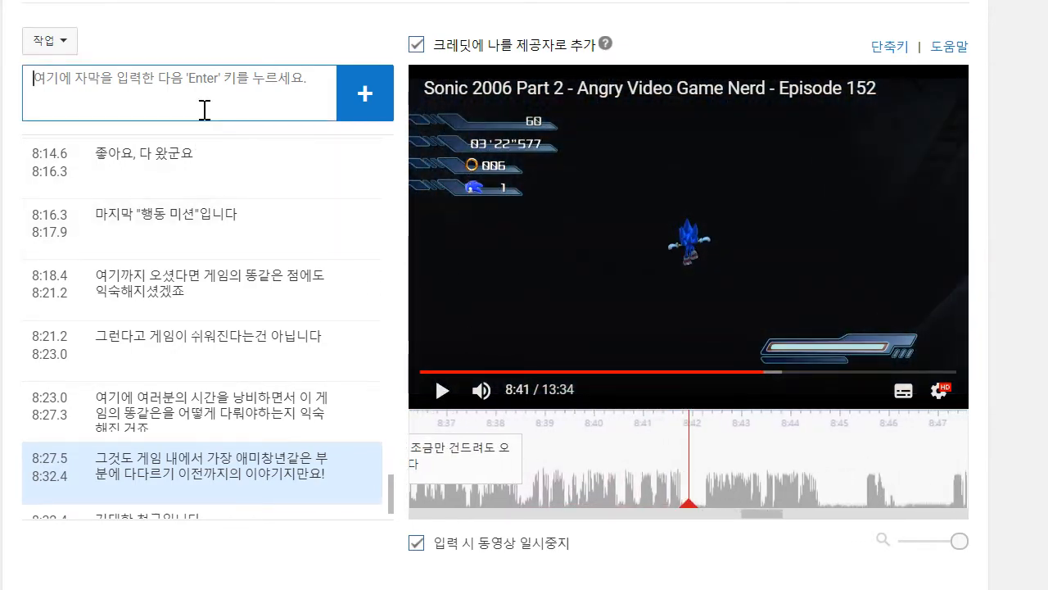
text(철국)
text(가 레이저에 닿으면 ㅇ)
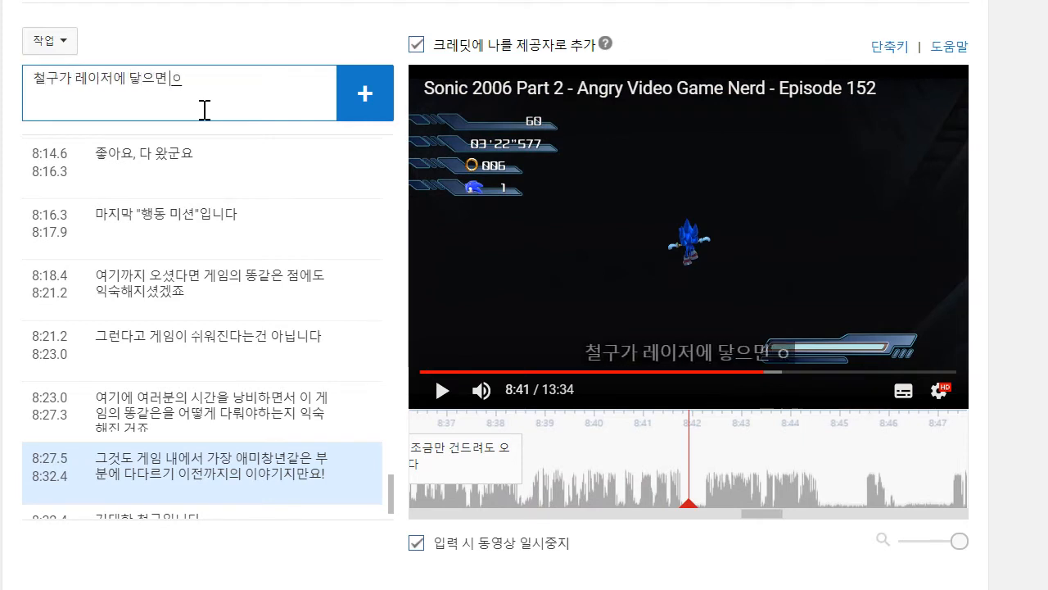
text(여러분은 낙상)
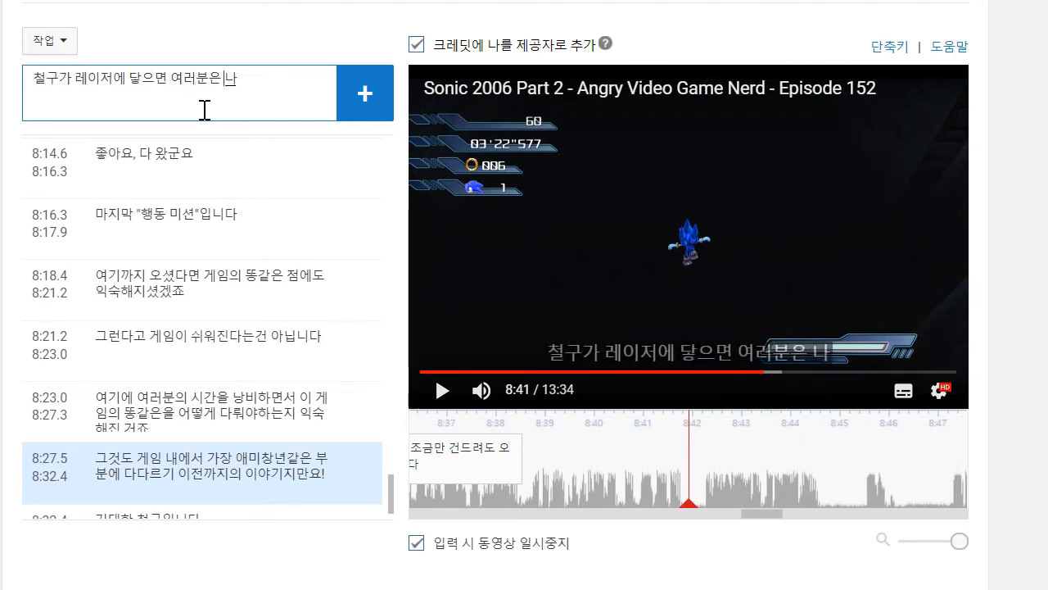
key(BackSpace)
text(합니다)
key(Return)
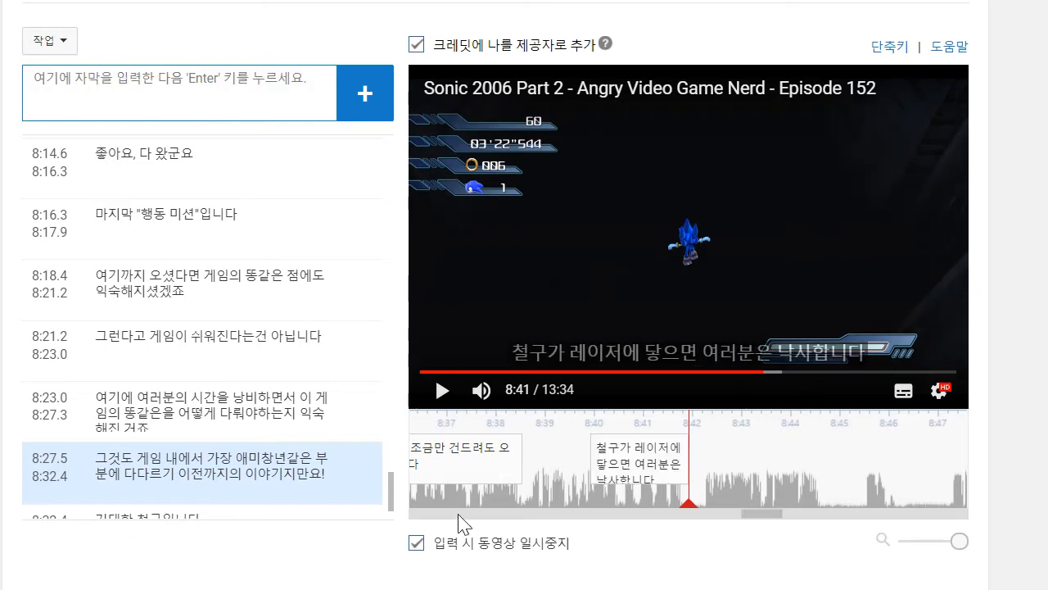
drag(588, 456, 525, 457)
- Resume playback, stop at 8:44, and add the caption "여기서 제 생명들을 다 날리고 있어요!"
click(440, 389)
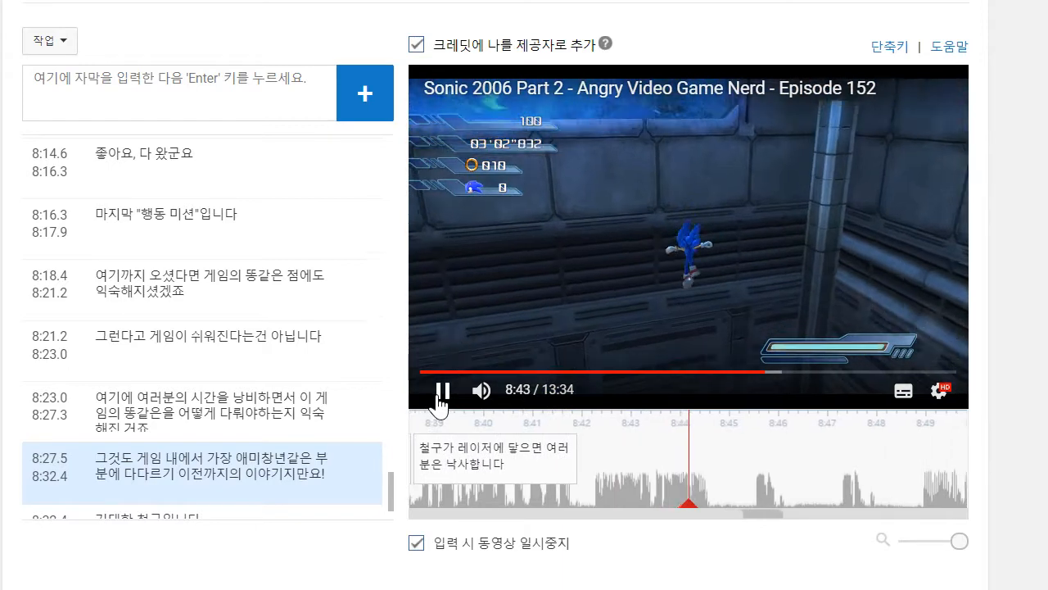
click(186, 107)
text(역)
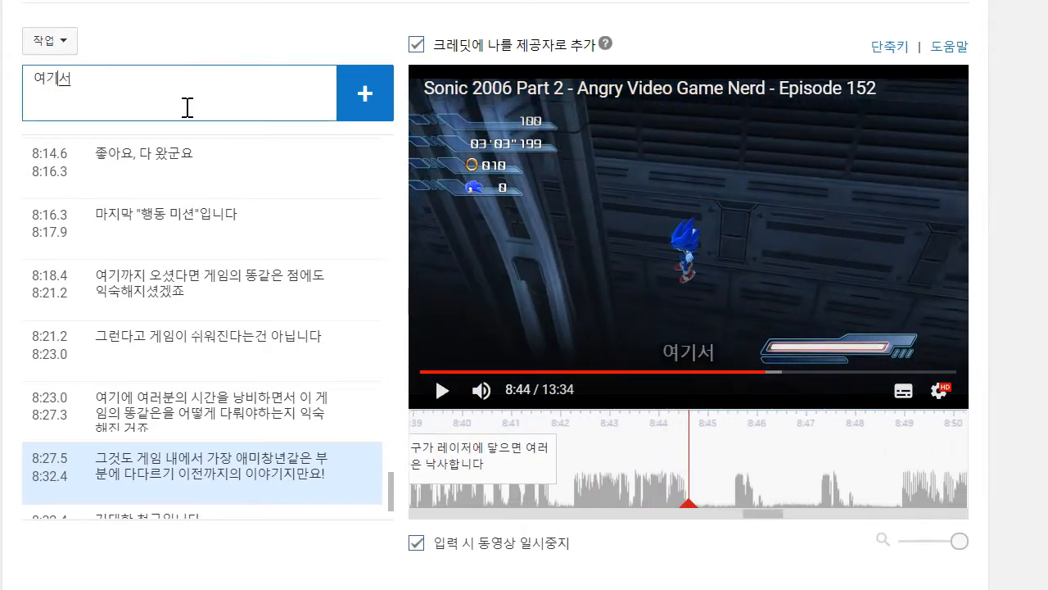
text(기서 제 라이프)
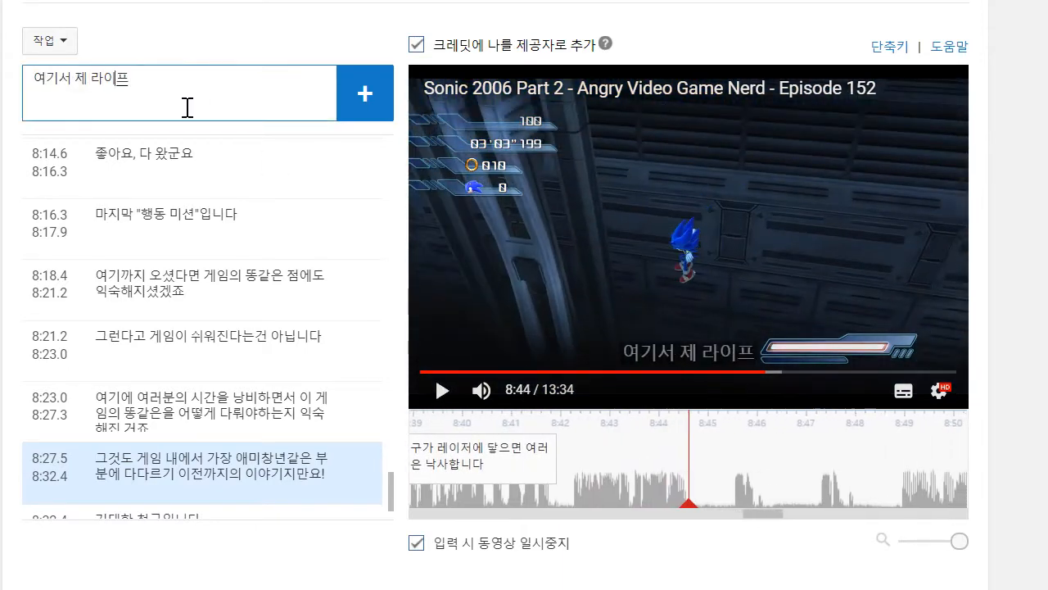
key(BackSpace)
key(BackSpace)
key(BackSpace)
text(생명들을 다 날리)
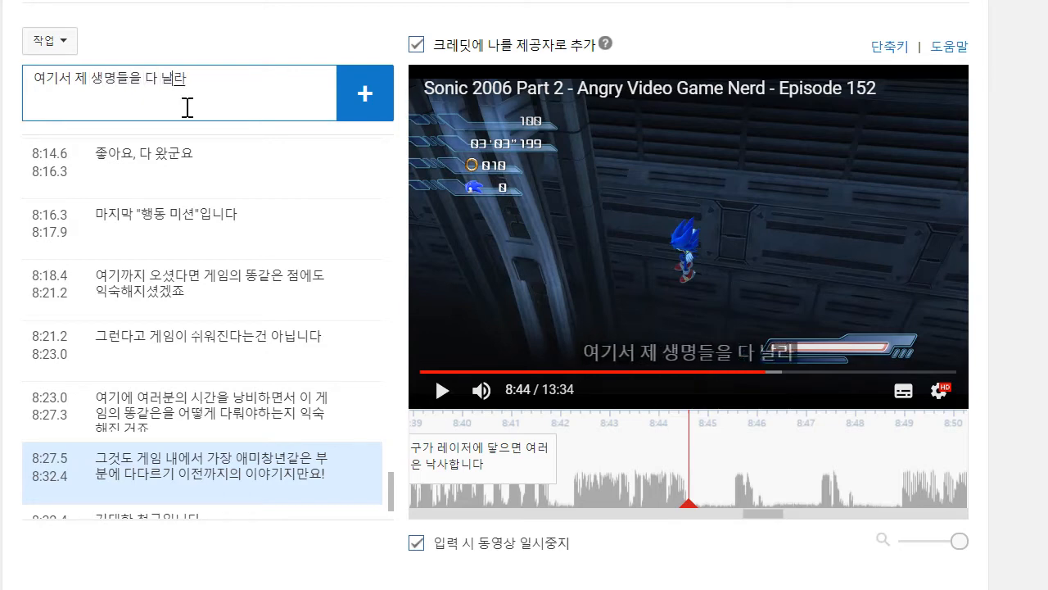
text(고 있엉)
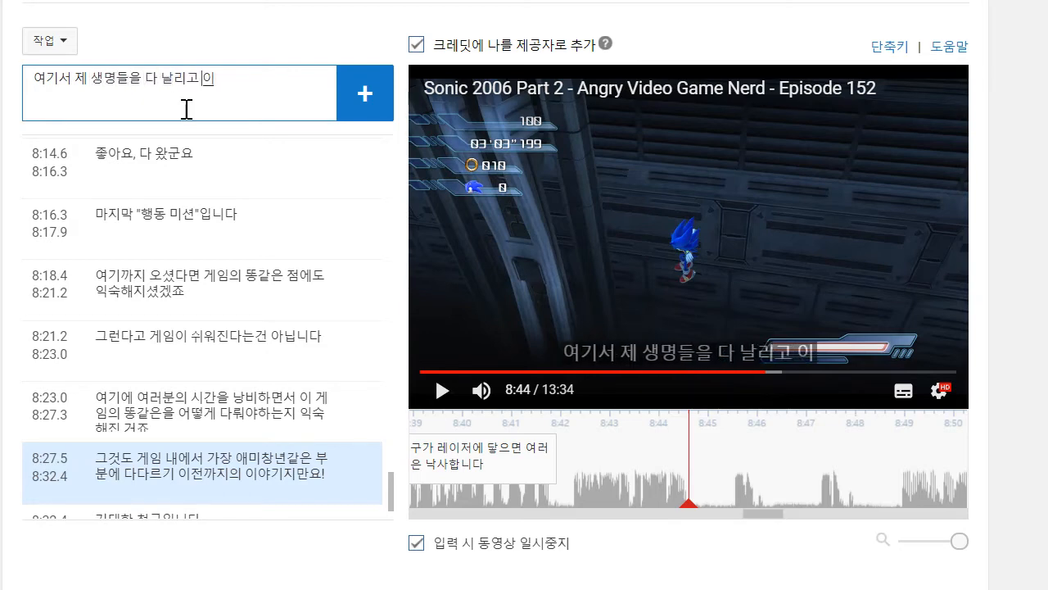
text(요!)
key(Return)
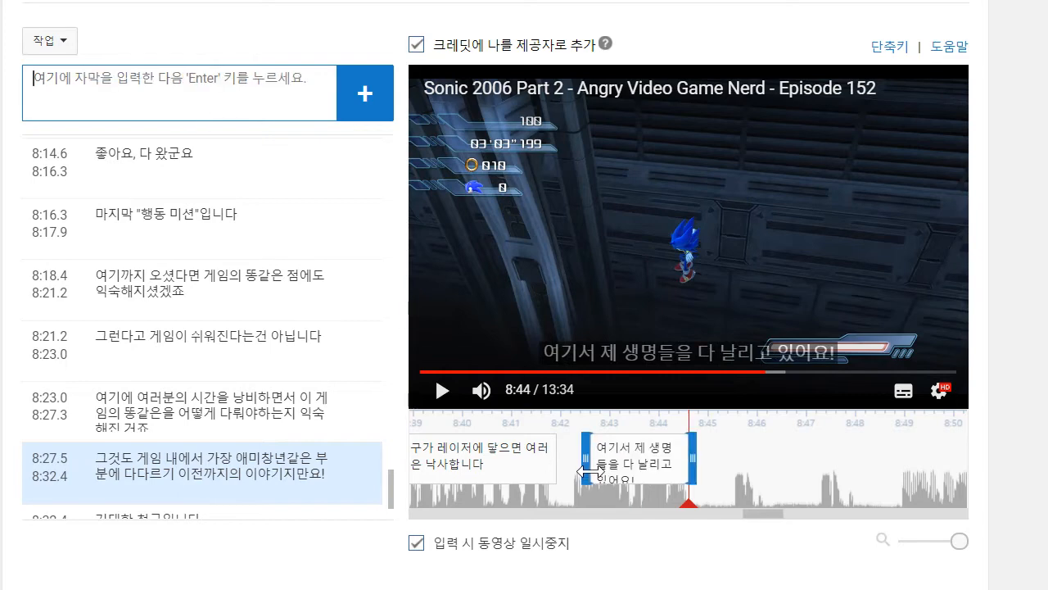
- Play on to 8:46, add the caption "씨발!", and shorten it to start at about 8:45.4
click(448, 397)
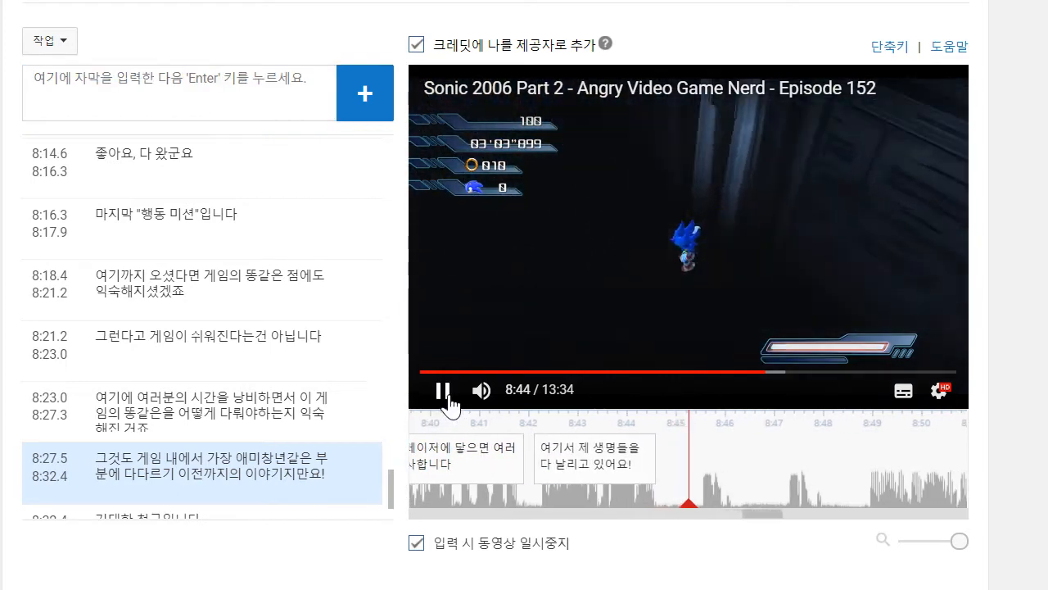
click(194, 107)
text(씨바)
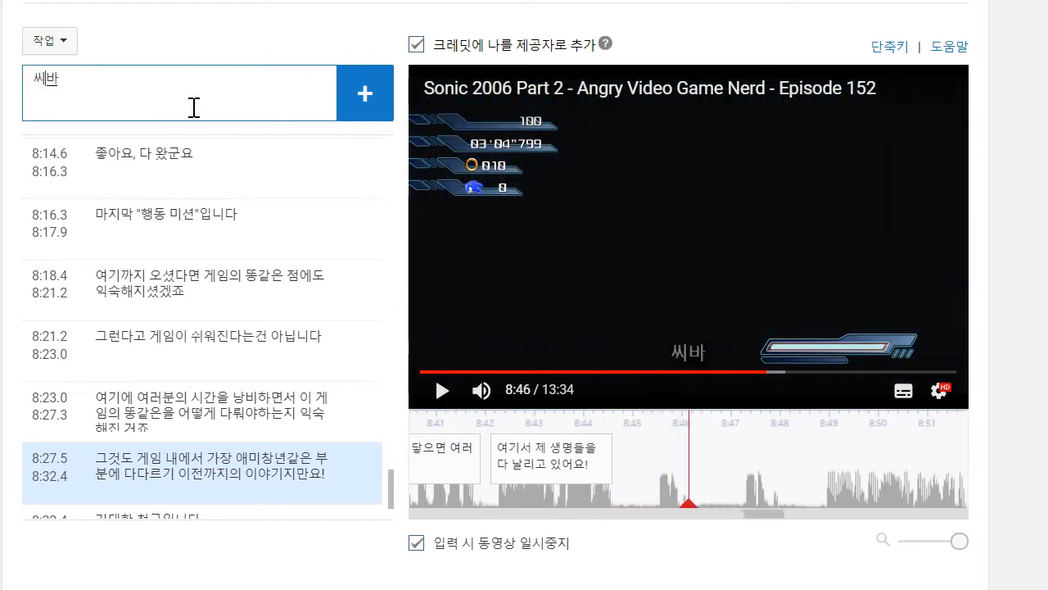
key(Return)
drag(604, 447, 653, 451)
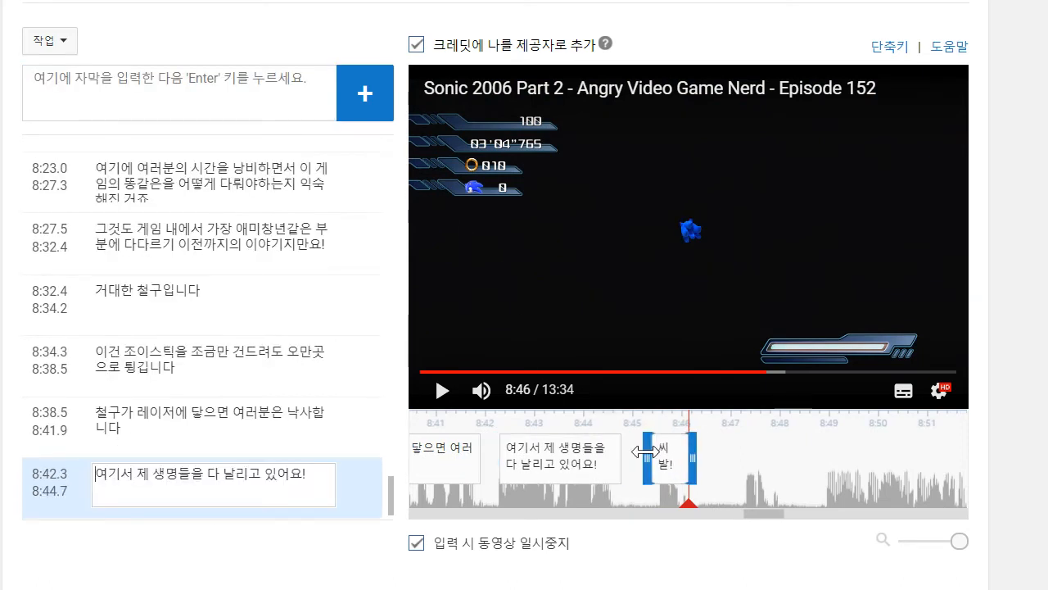
- Continue the video to 8:48, add the caption "씨발..", and shorten it to start at about 8:47.2
click(421, 392)
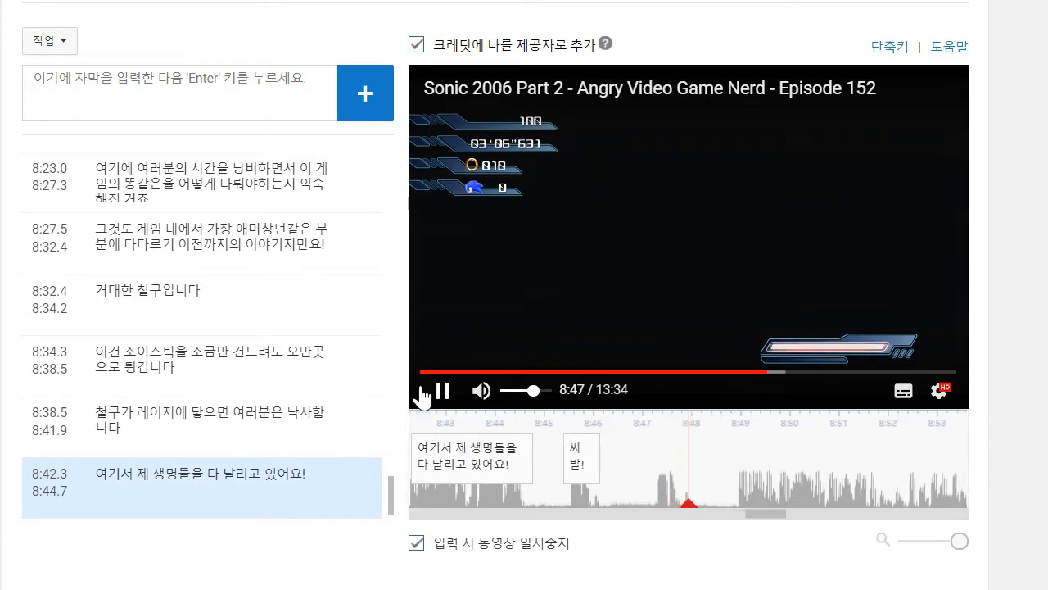
click(188, 103)
text(ㅆ)
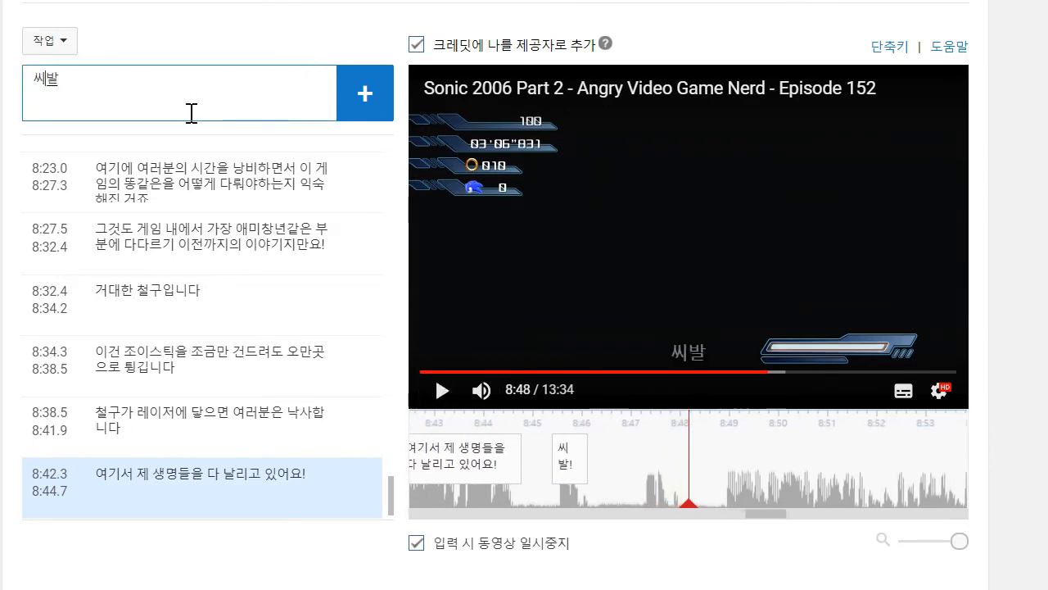
text(발..)
key(Return)
drag(604, 464, 639, 467)
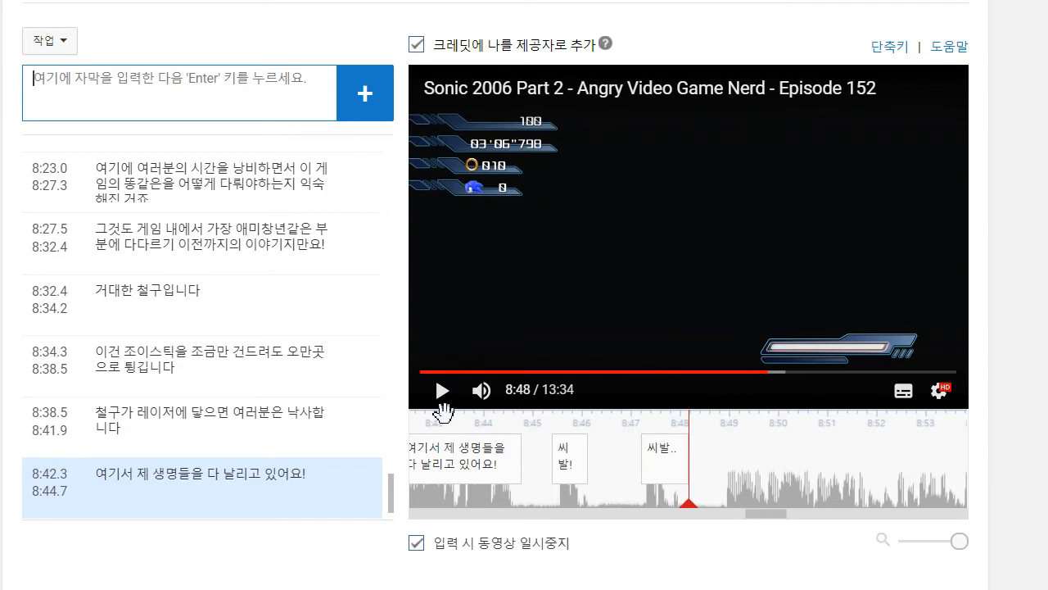
- Play on to 8:52, add the two-line caption "거의 다 끝났어, 거의 다 끝났다고 / 좀만 더 집중하자", and move its start to about 8:48.9
click(439, 391)
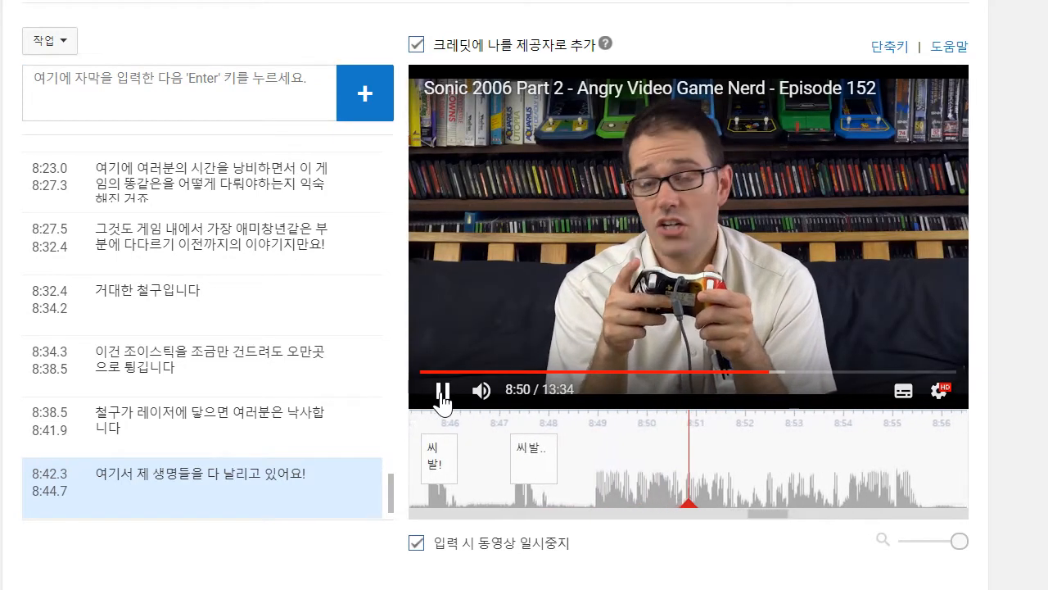
click(442, 392)
click(158, 97)
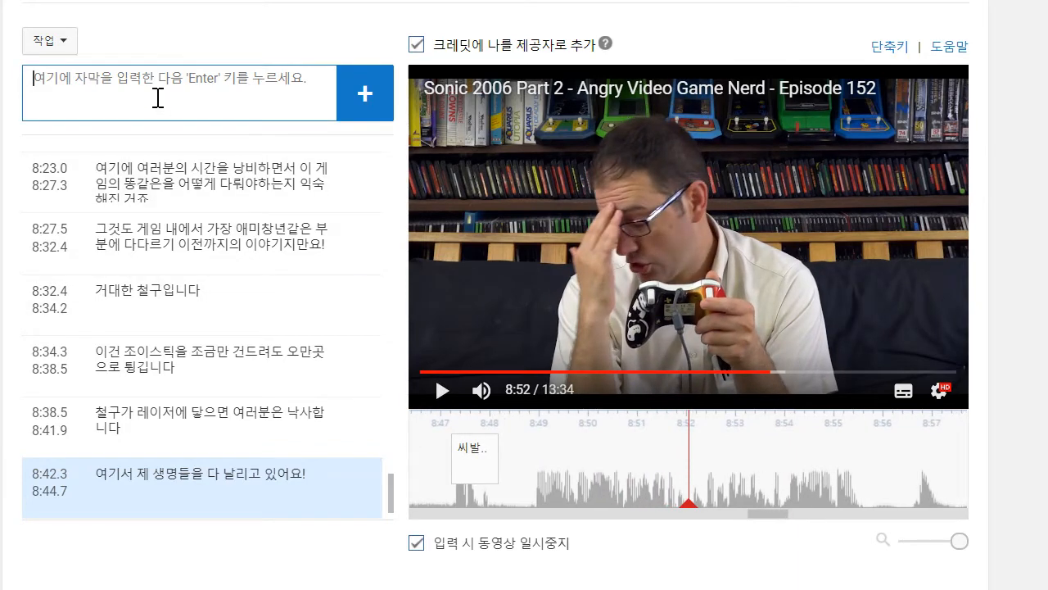
text(게으 다 끝내)
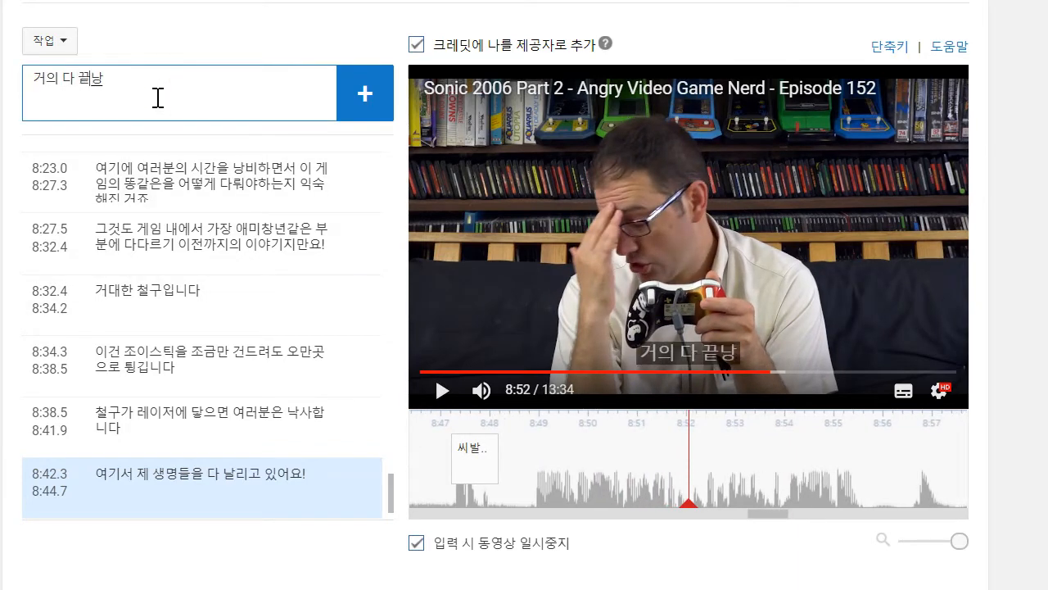
text(났어, 거의 다 끝나)
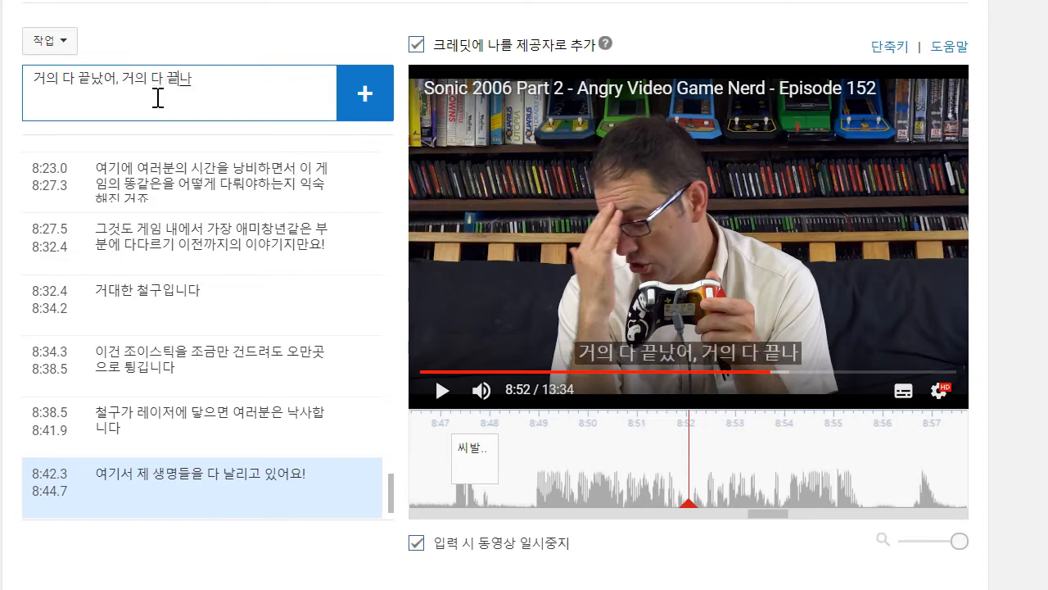
text(닥)
text(고)
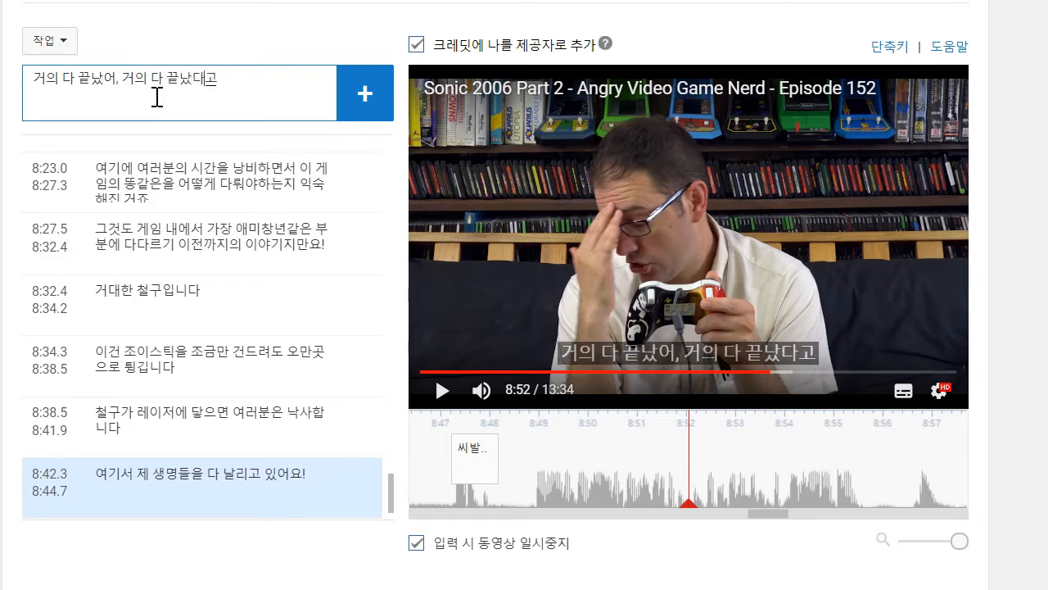
key(shift+Return)
text(조)
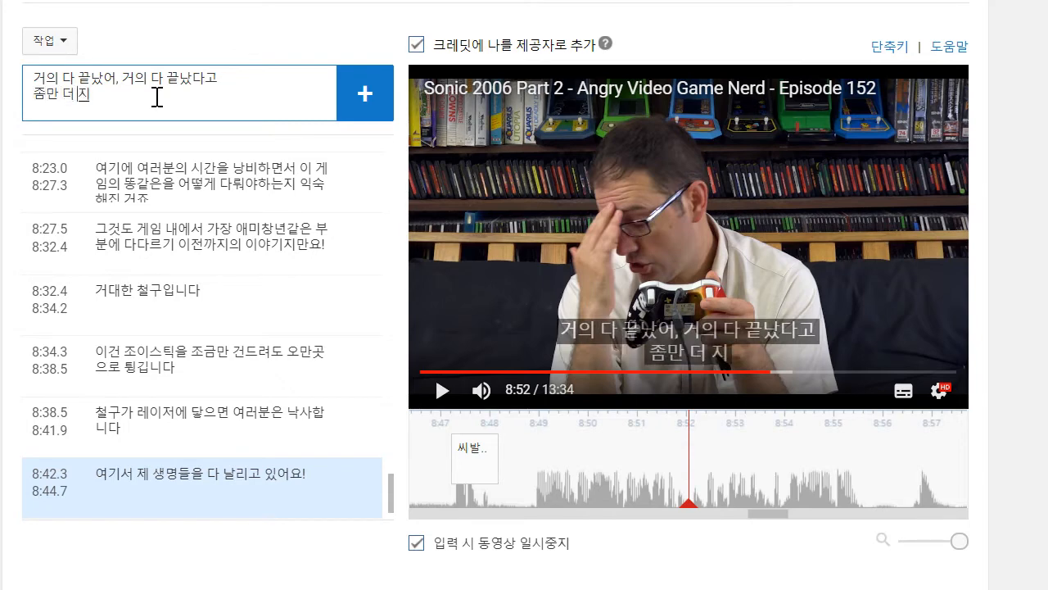
text(만 더 집중하자)
key(Return)
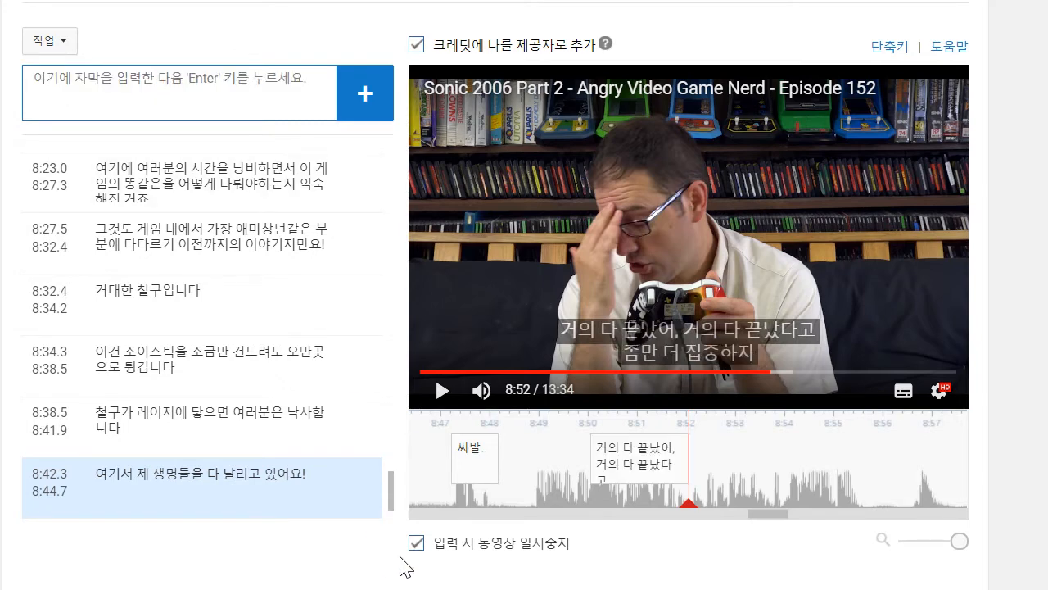
drag(585, 466, 527, 466)
- Play the video on to 8:53 and add the caption "좀만 집중하자.."
click(442, 393)
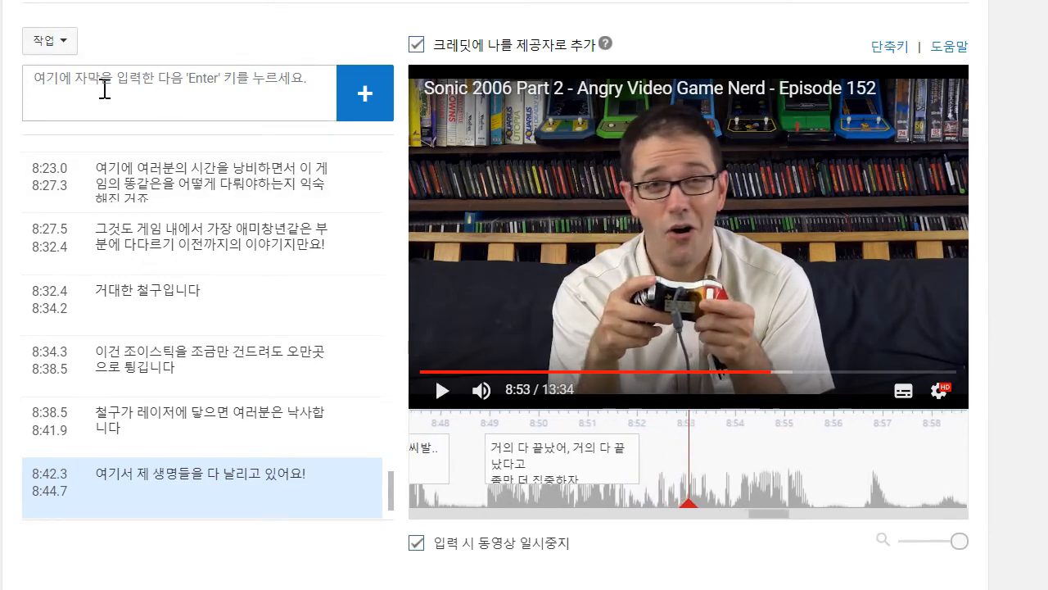
text(좀ㅁ)
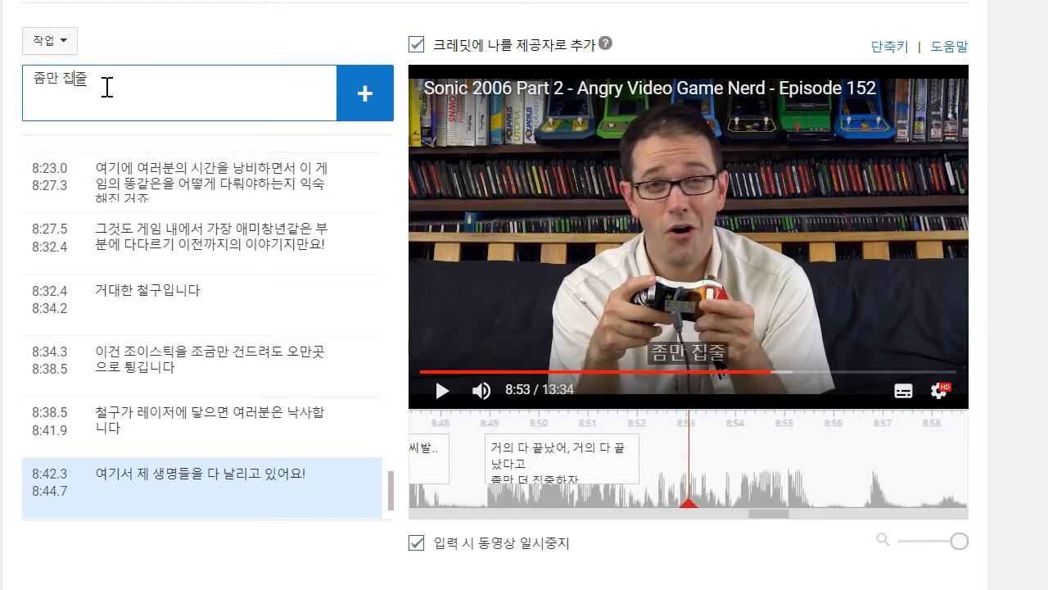
text(ㅏㄴ 집중하자..)
key(Return)
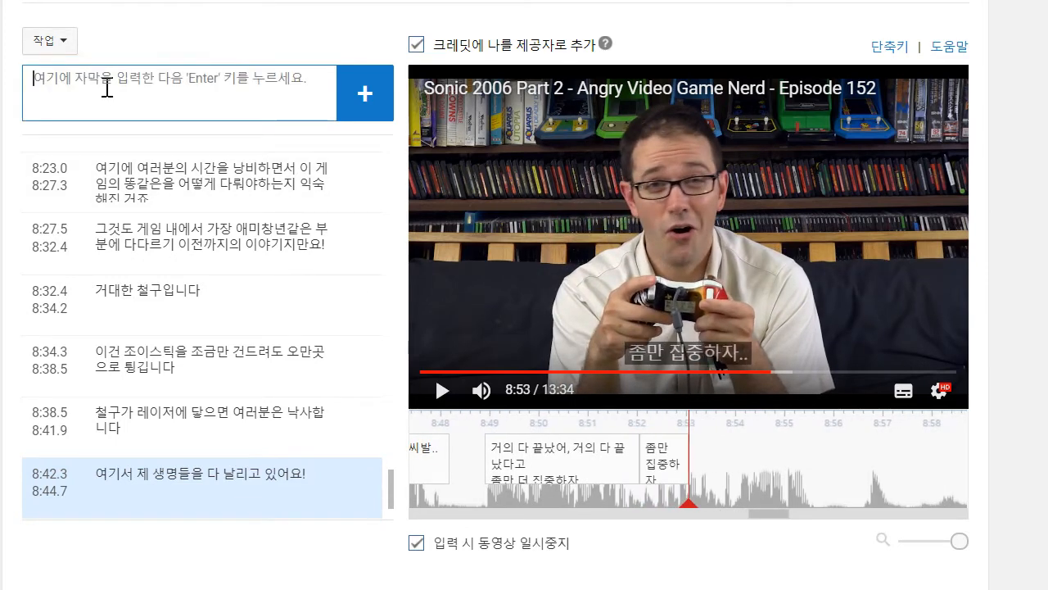
- Add the caption "거의 다 끝났다고.." ending at 8:54, directly after the previous caption
click(206, 86)
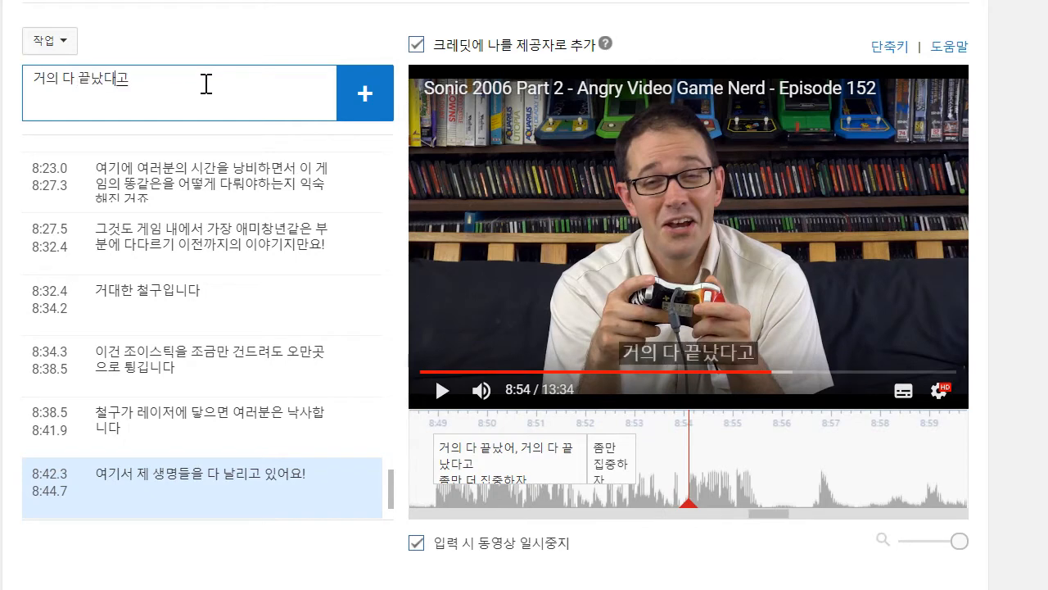
text(..)
key(Return)
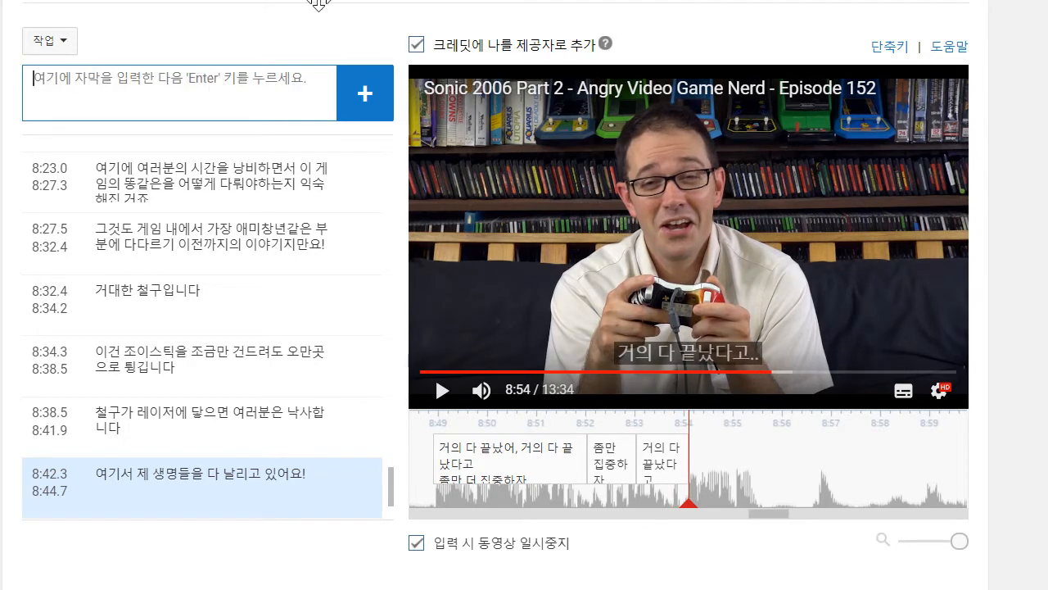
- Play the video on to 8:55 and add the caption "거의 다 끝났다니까!" directly after the previous one
click(449, 292)
click(216, 110)
text(거)
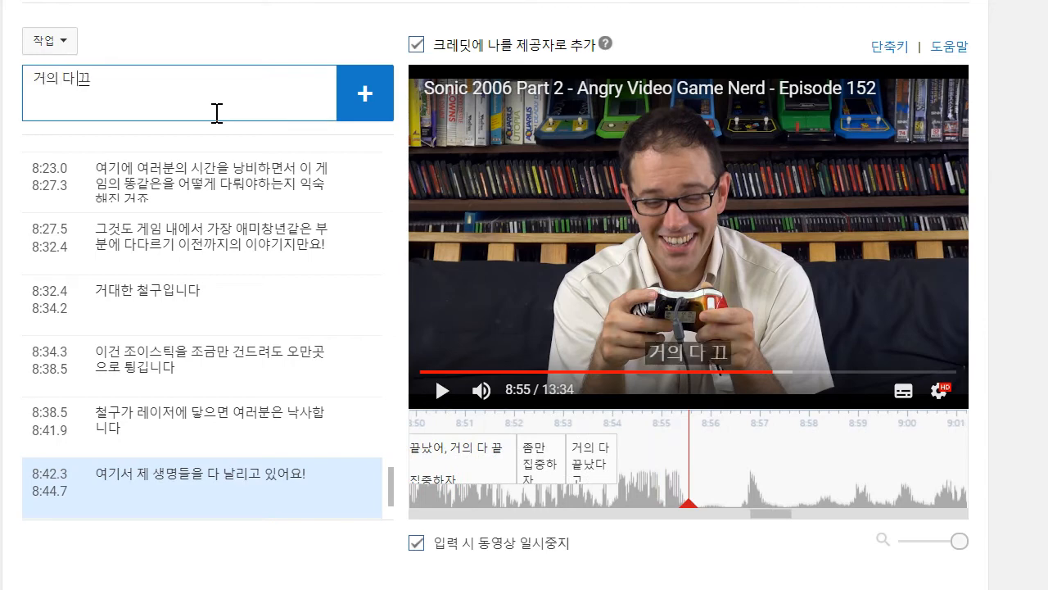
text(의 다 끝났다니까!)
key(Return)
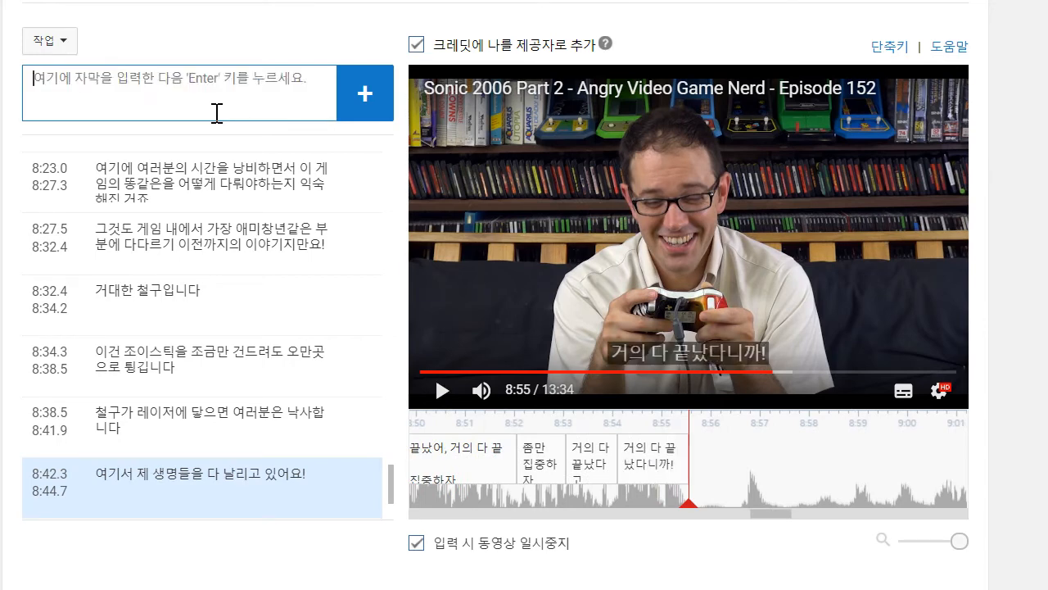
- Continue the video to 9:09 and add the two-line caption "거의 다 왔습니다 / 느낄 수 있어요"
click(442, 390)
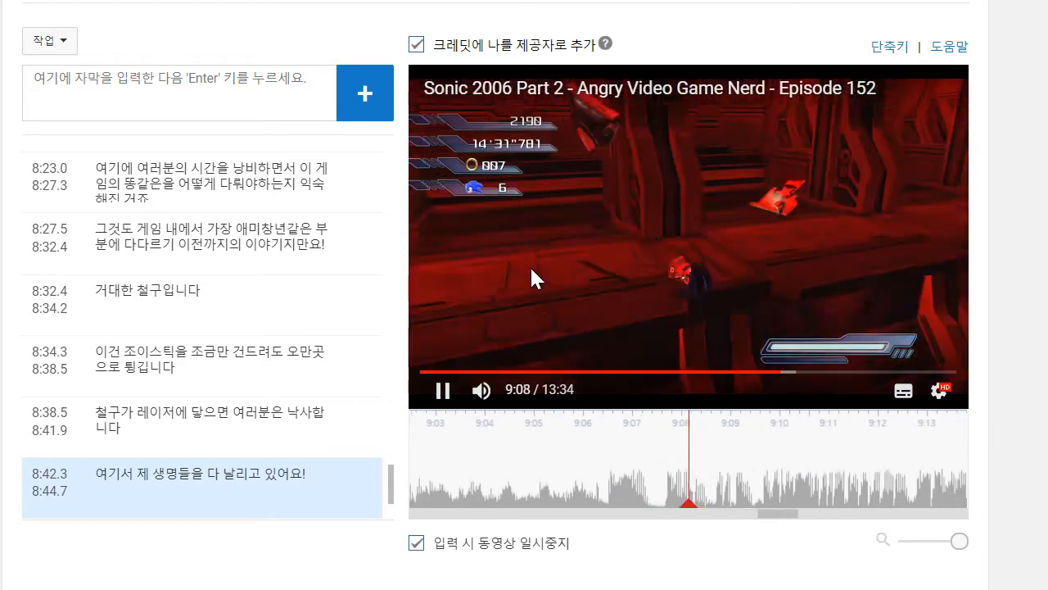
click(531, 273)
click(270, 72)
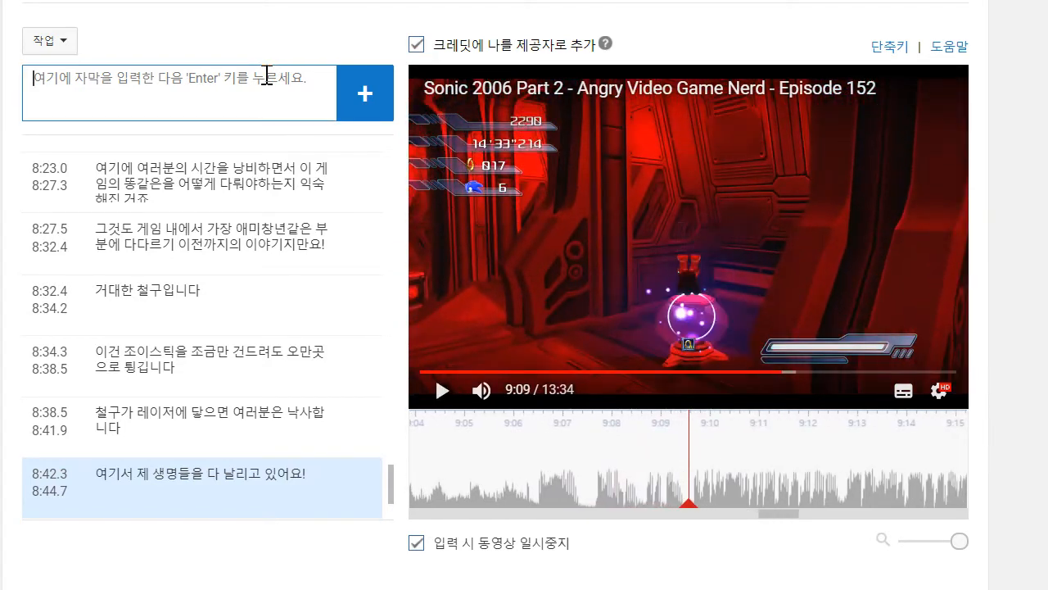
text(거의 다 왔습니다)
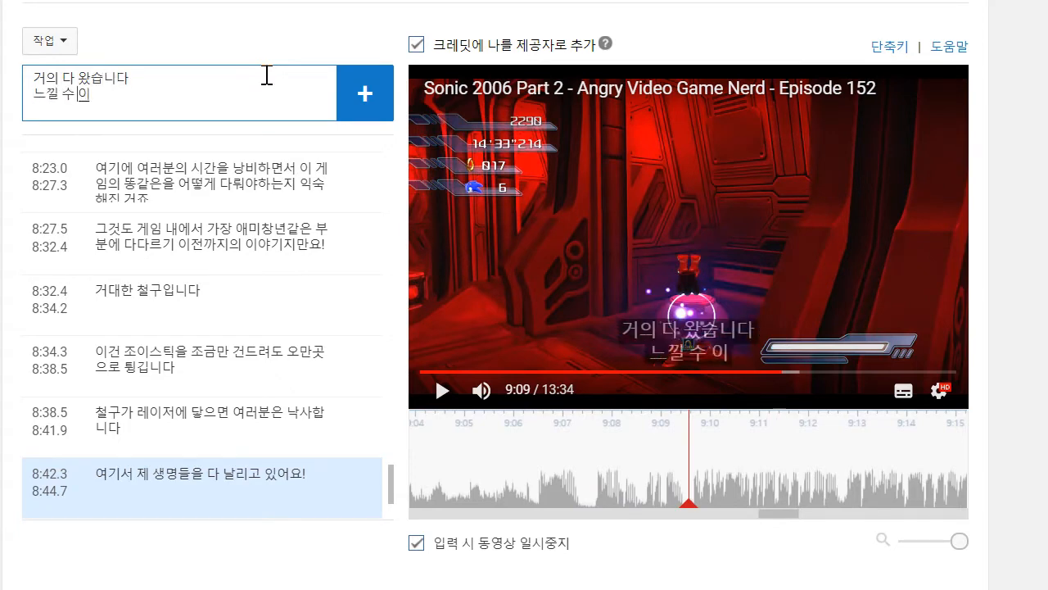
key(Return)
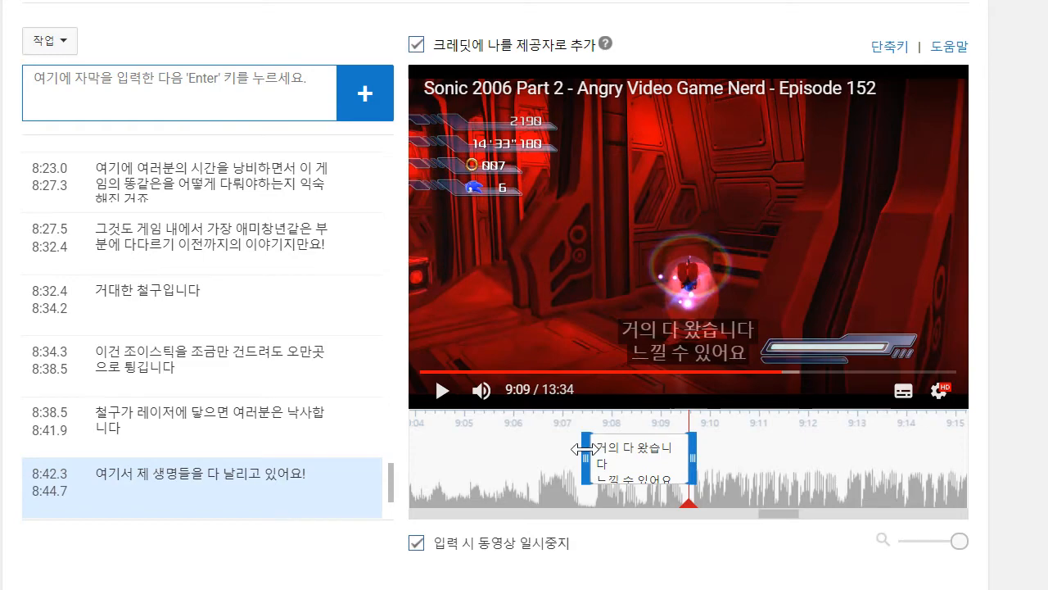
mouse_move(813, 485)
mouse_down()
mouse_move(948, 487)
mouse_move(803, 485)
mouse_up()
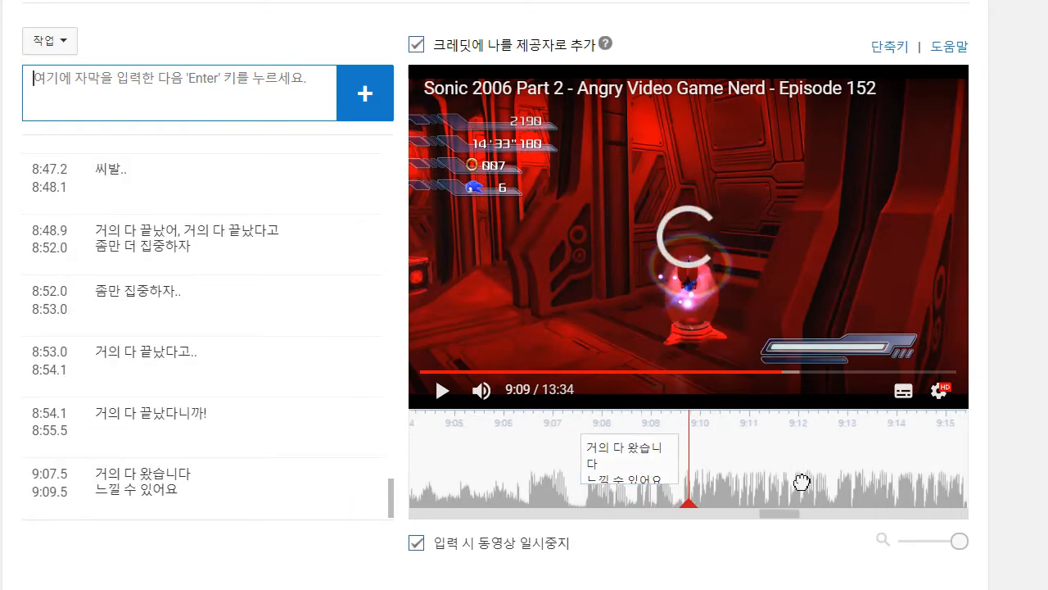
- Play on to 9:12 and add the caption "여기 "버츄얼 보이" 게임 같은 방에 도착했습니다"
click(443, 394)
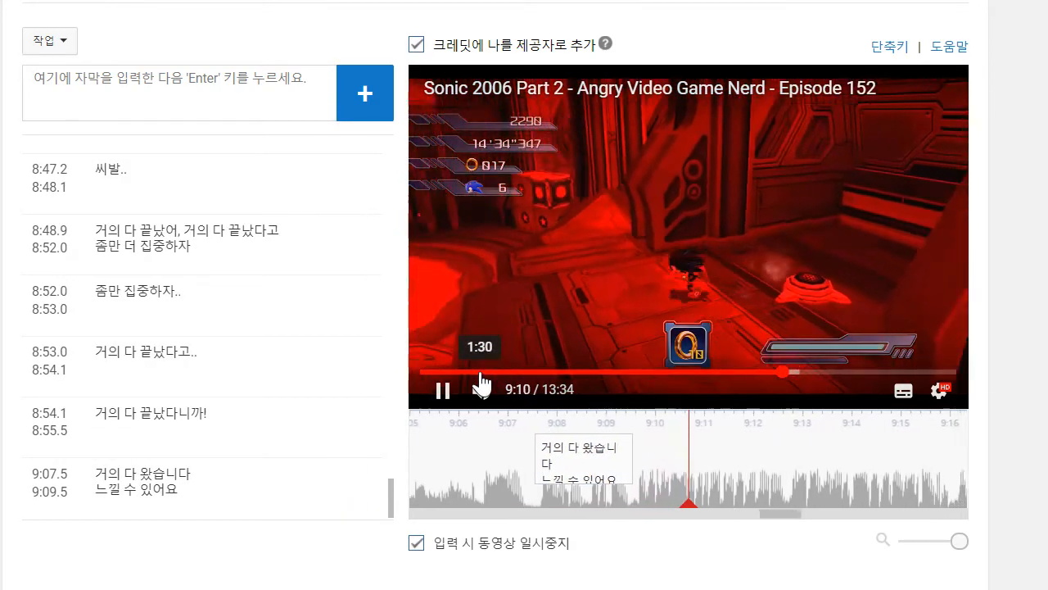
click(441, 391)
click(222, 79)
text(여기 "버츄얼 보)
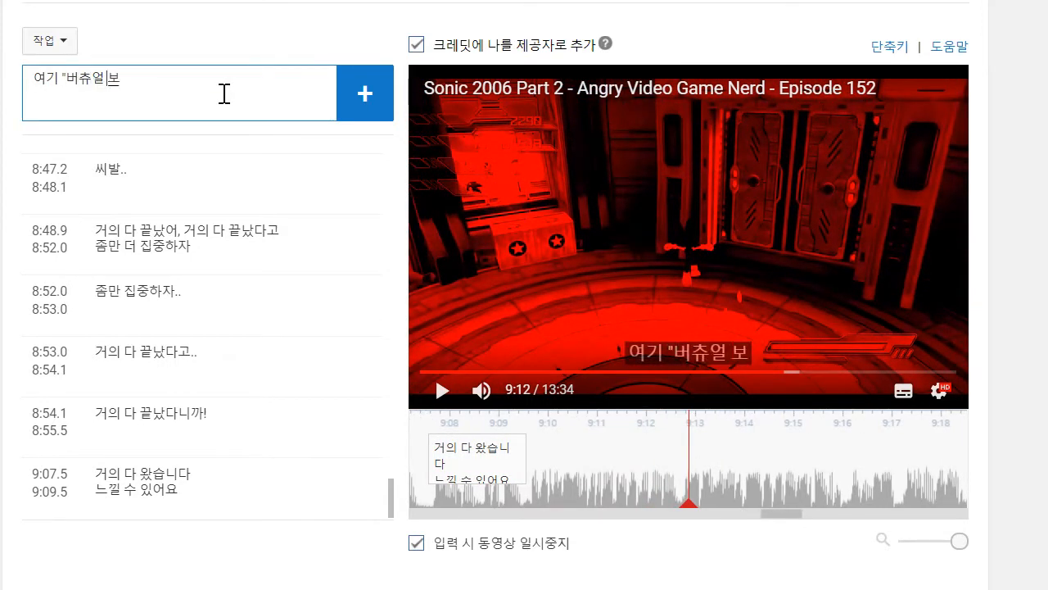
text(이" 게임 같은 방)
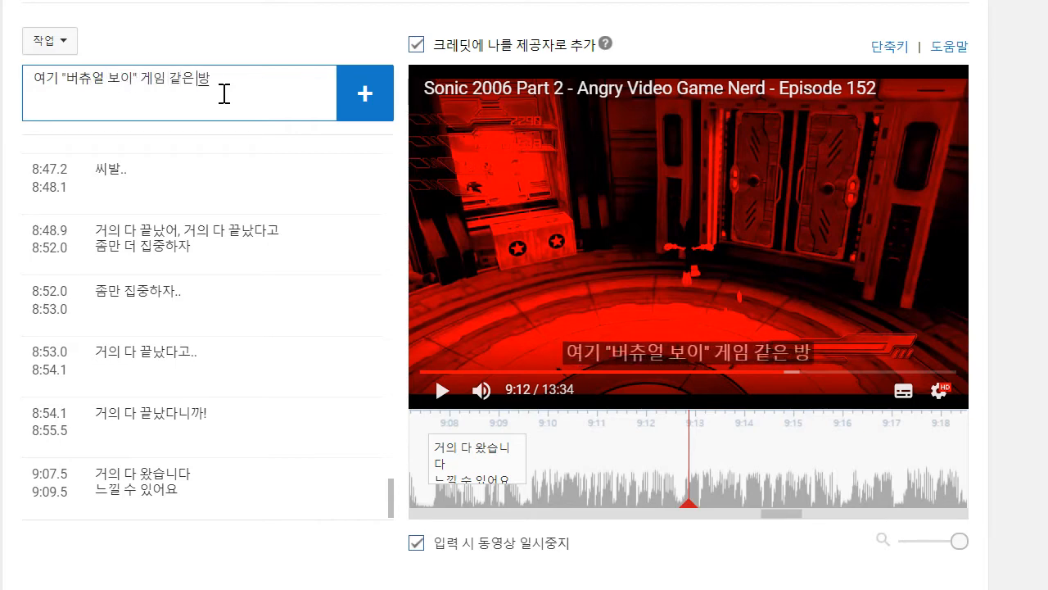
text(에 도착ㅎ)
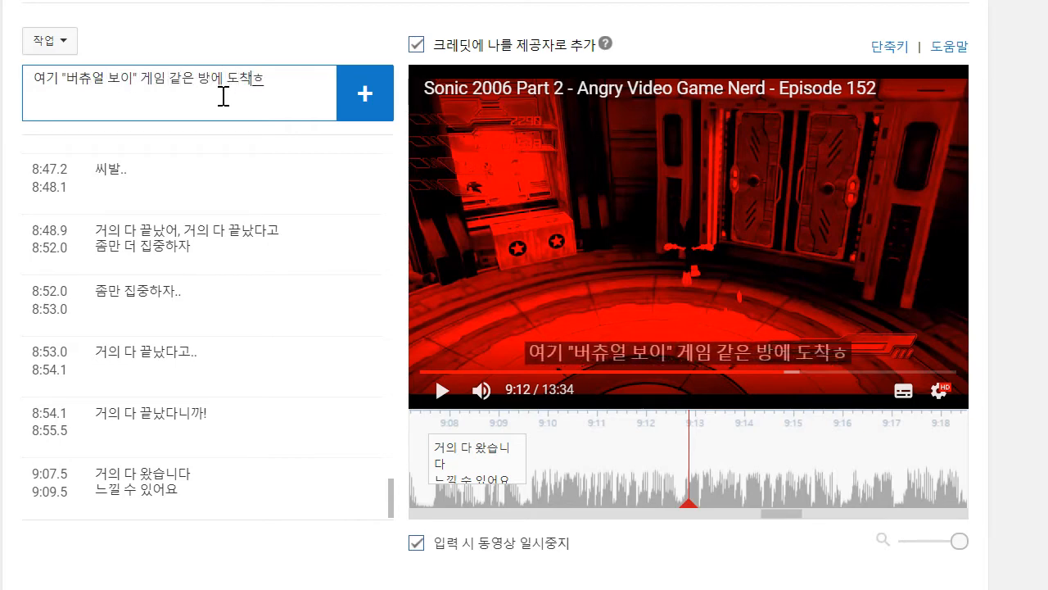
text(습니다)
key(Return)
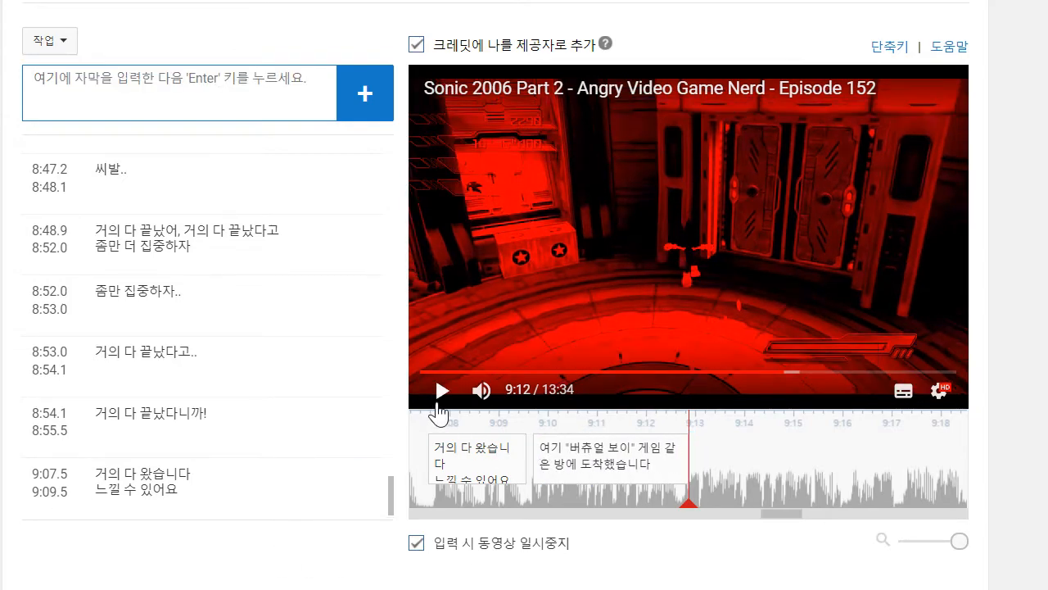
- Continue to 9:15, add the caption "이 쓰레기를 하느니 차라리 버츄얼 보이를 하겠지만 말입니다!", and extend its start back to 9:12.7
click(441, 397)
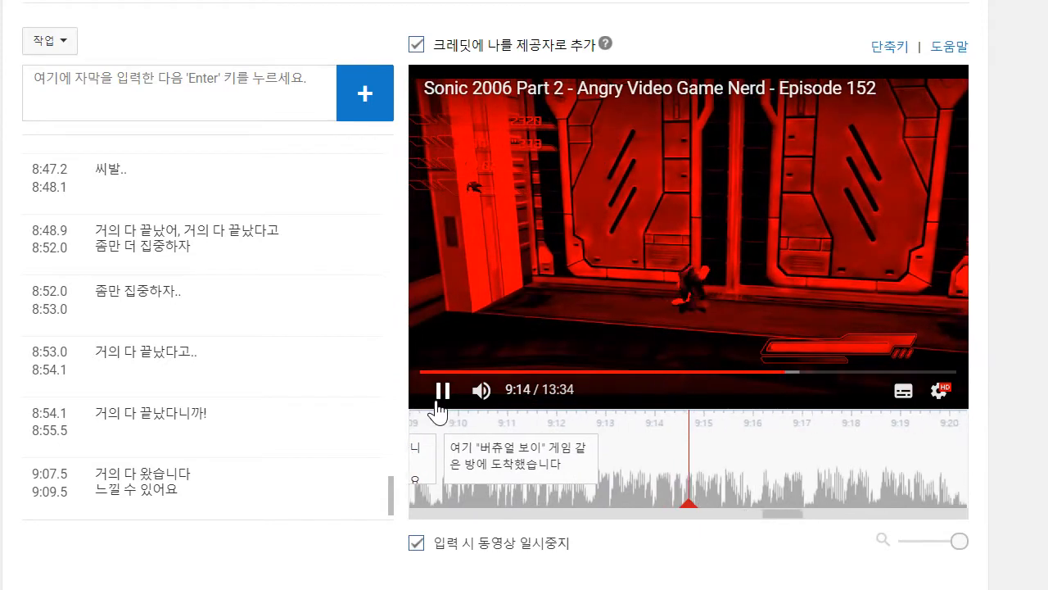
click(156, 111)
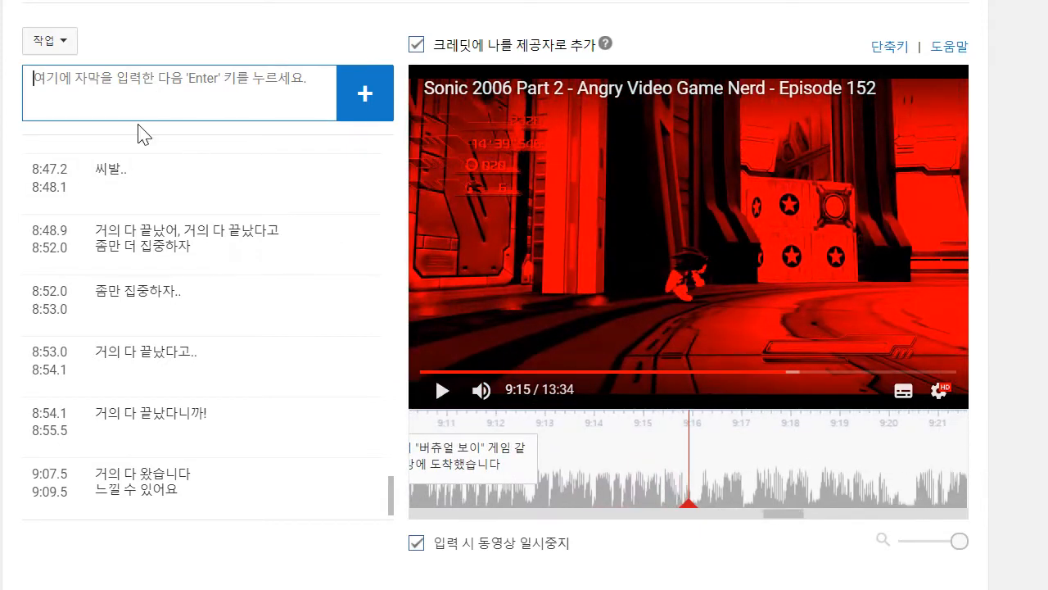
text(이 쓰레기를 차)
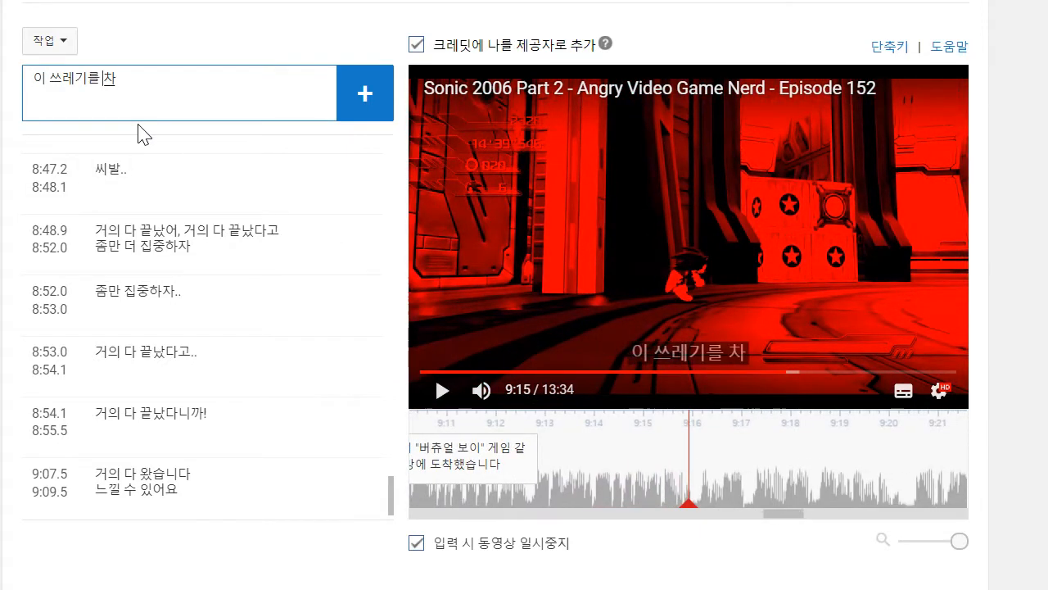
key(BackSpace)
text(하느니 차라리 버)
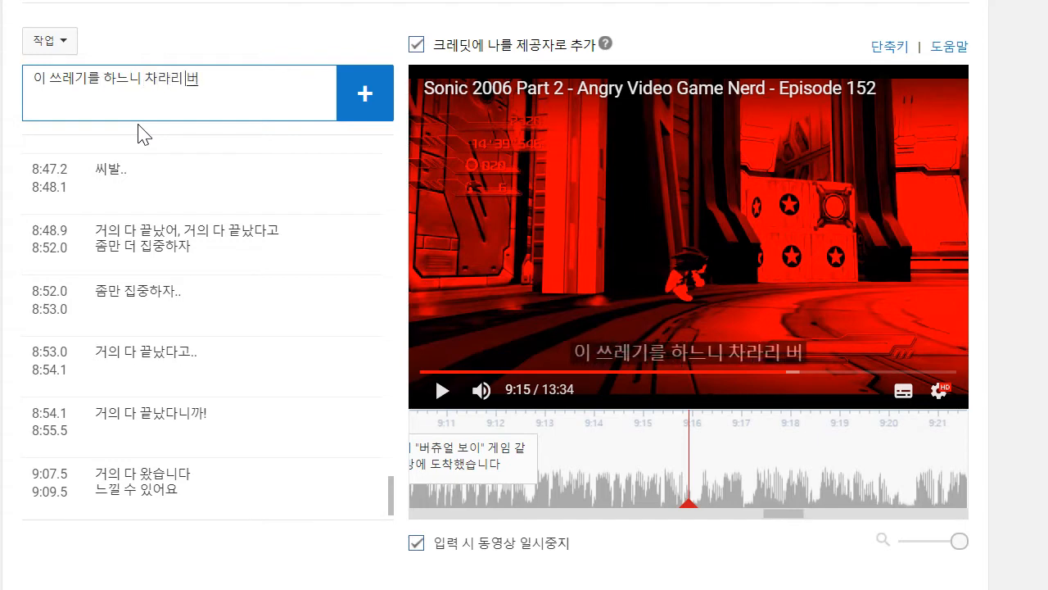
text(츙얼 보이를 하)
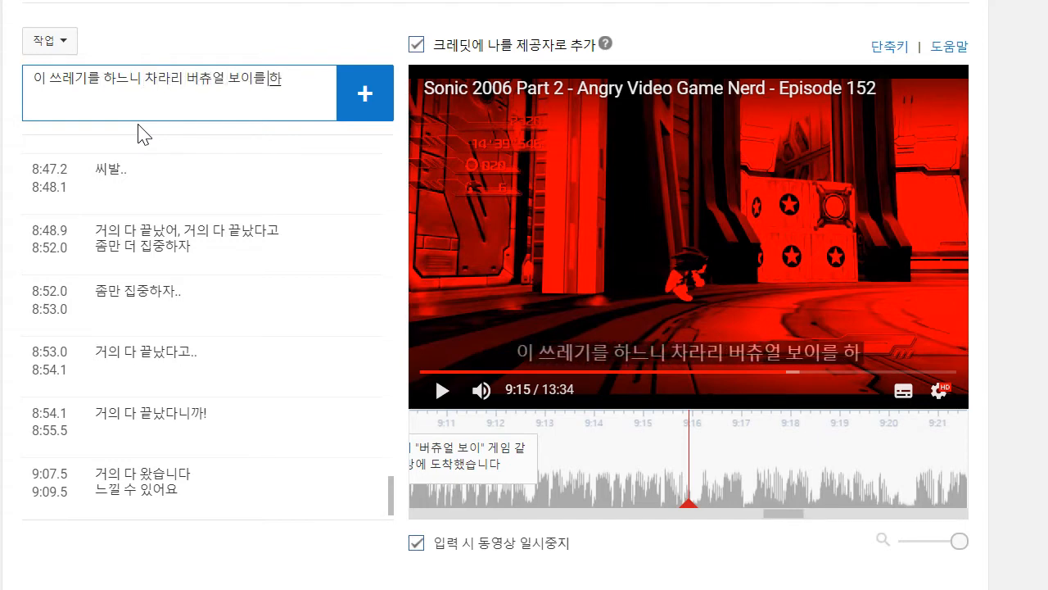
text(겠지만 말입니다!)
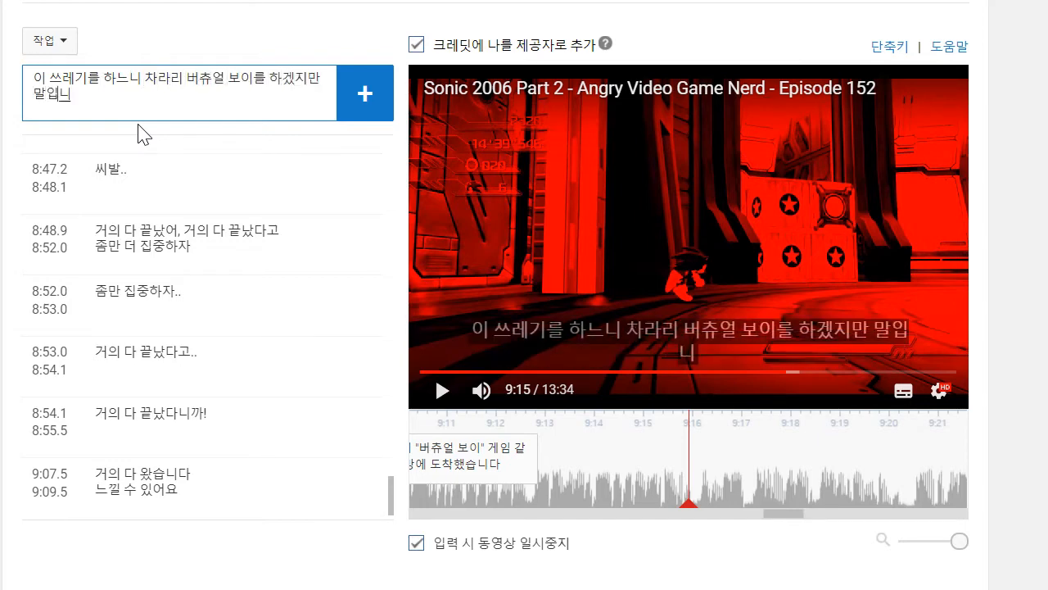
key(Return)
drag(591, 455, 527, 455)
- Try to return to the last caption at 9:12.7 and resume video playback from there
click(421, 373)
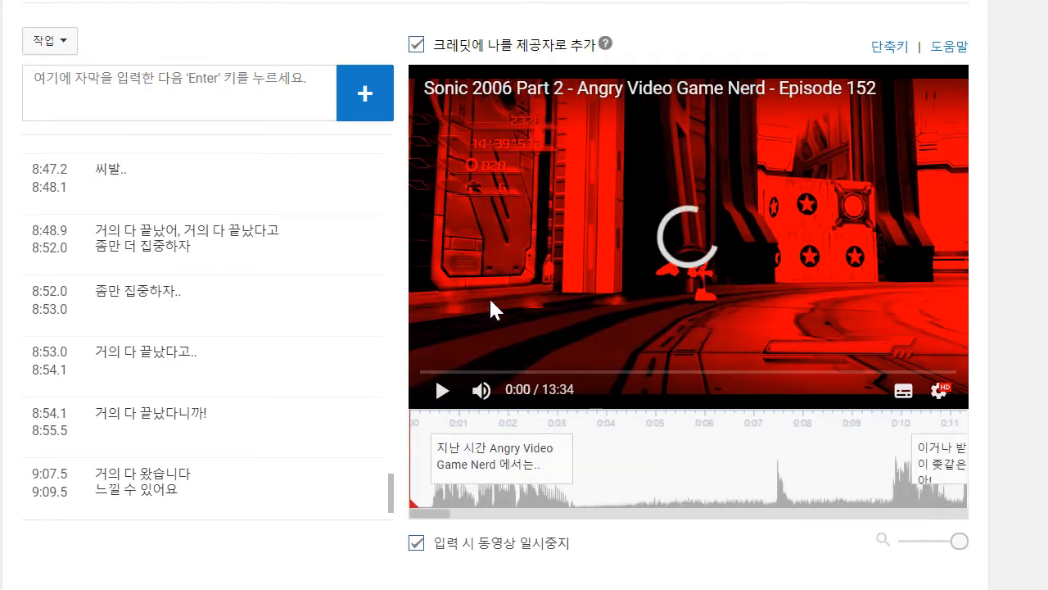
scroll(245, 369, down, 2)
click(254, 483)
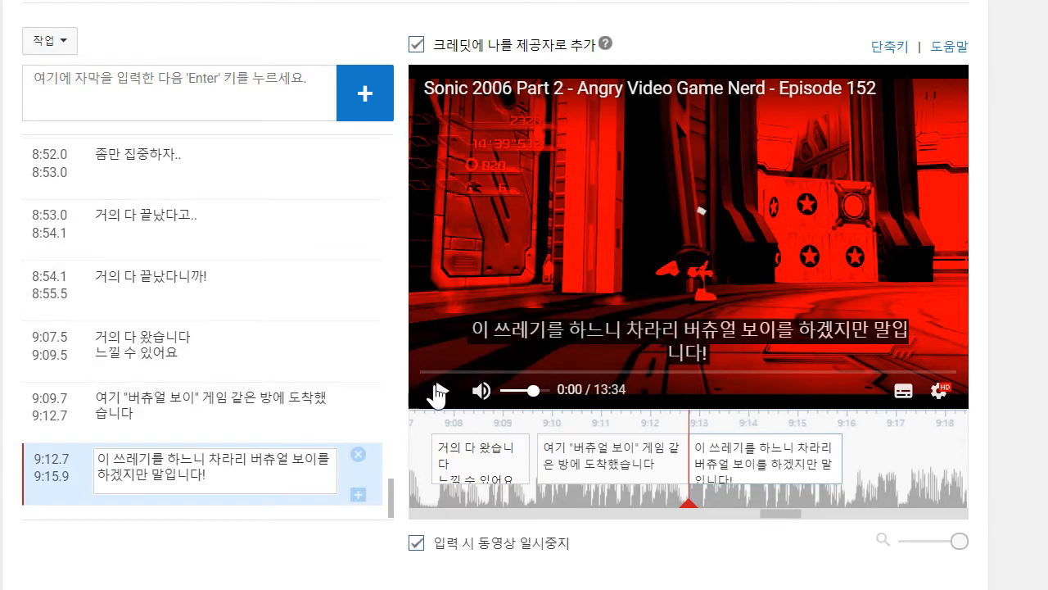
click(439, 392)
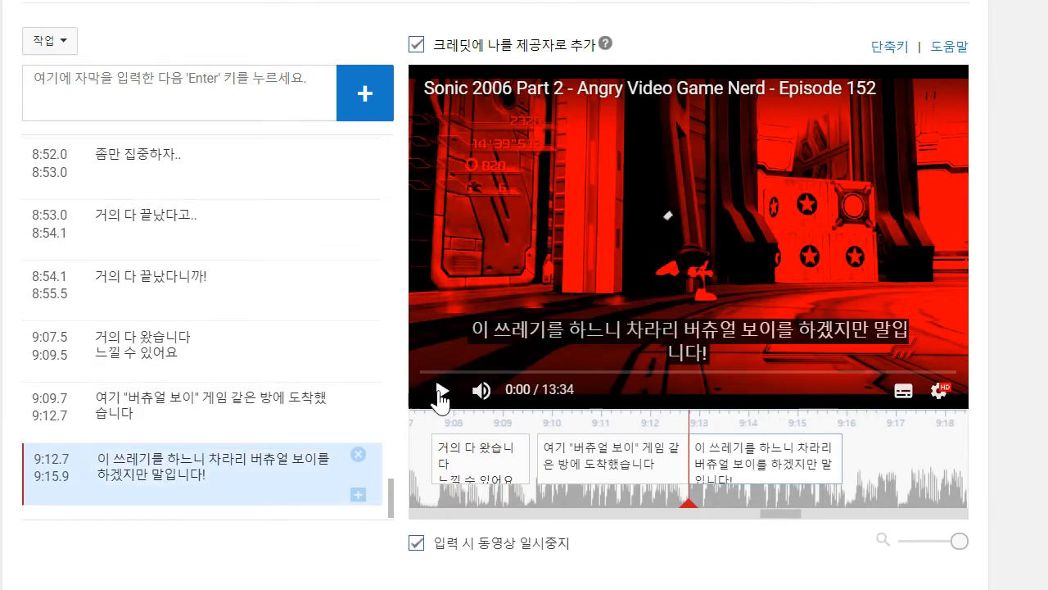
click(50, 40)
click(64, 102)
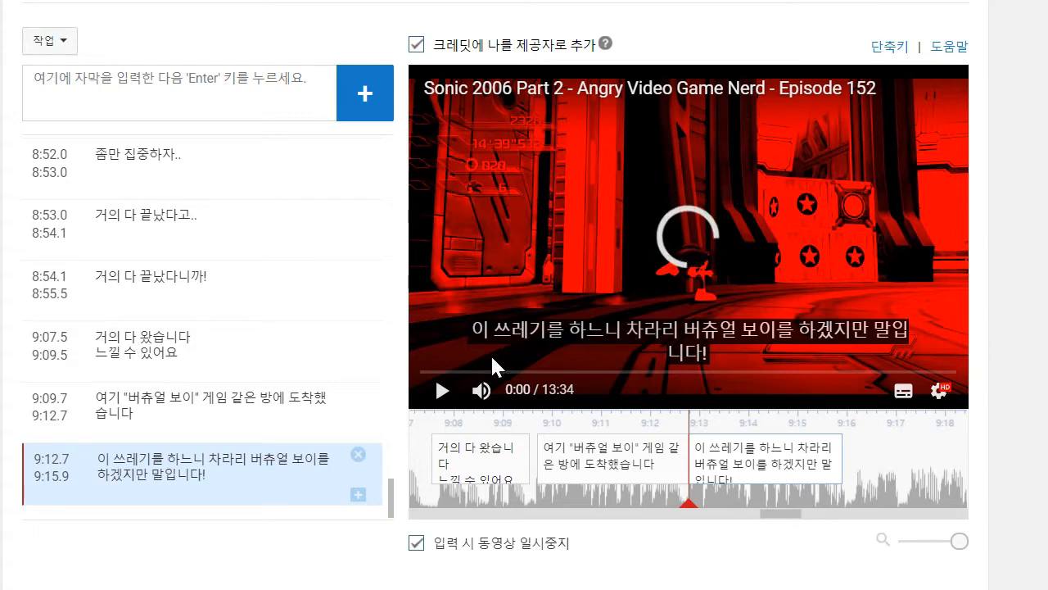
drag(926, 470, 666, 435)
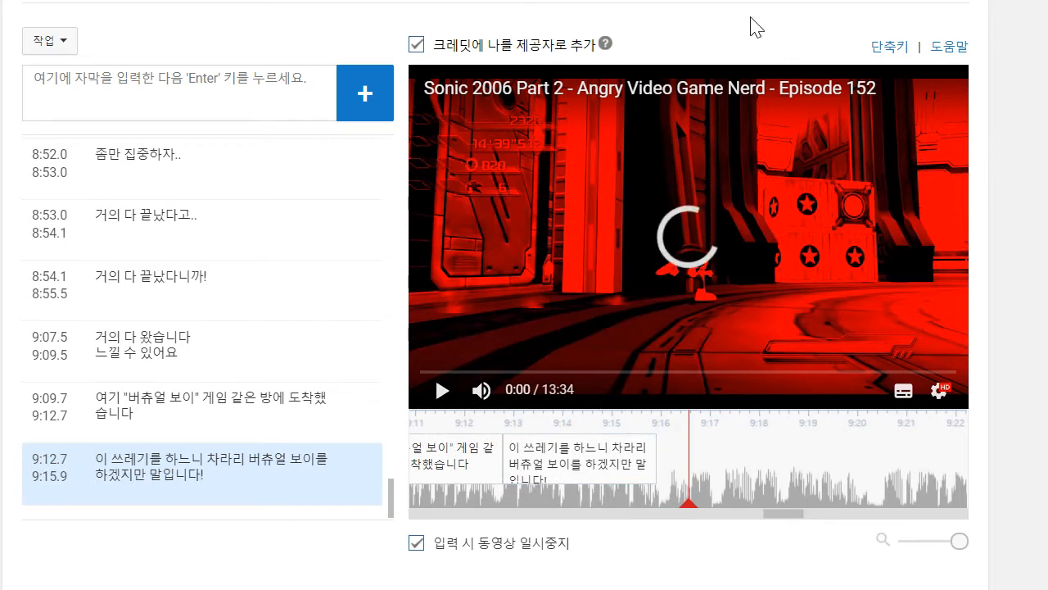
click(51, 40)
click(65, 104)
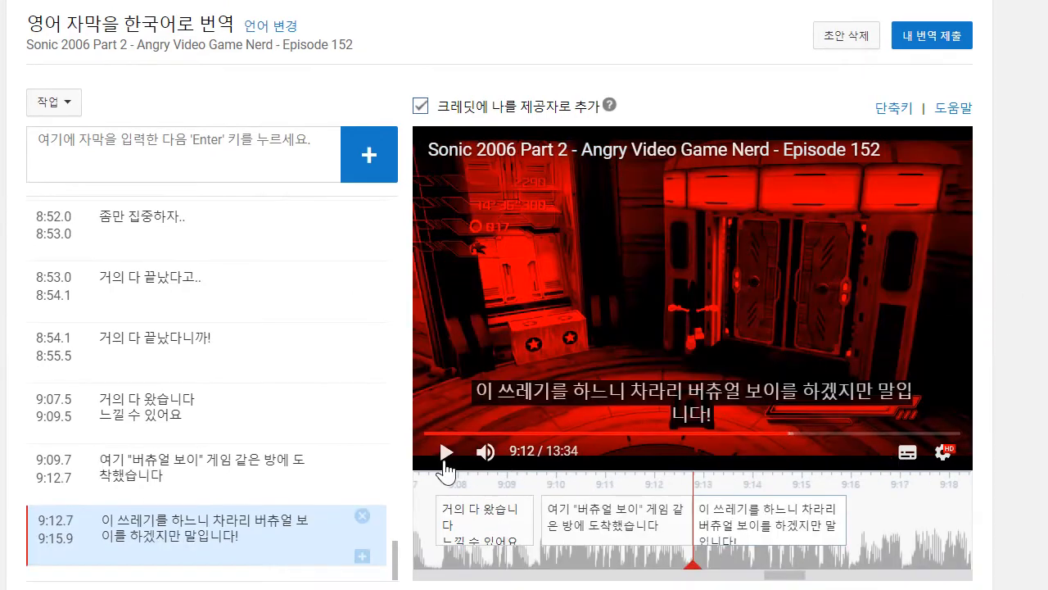
- Play on to 9:18, add the two-line caption "창문을 뚫고 날라가서 / 남은 로봇들을 죽이고", and move its start to about 9:16.0
click(445, 467)
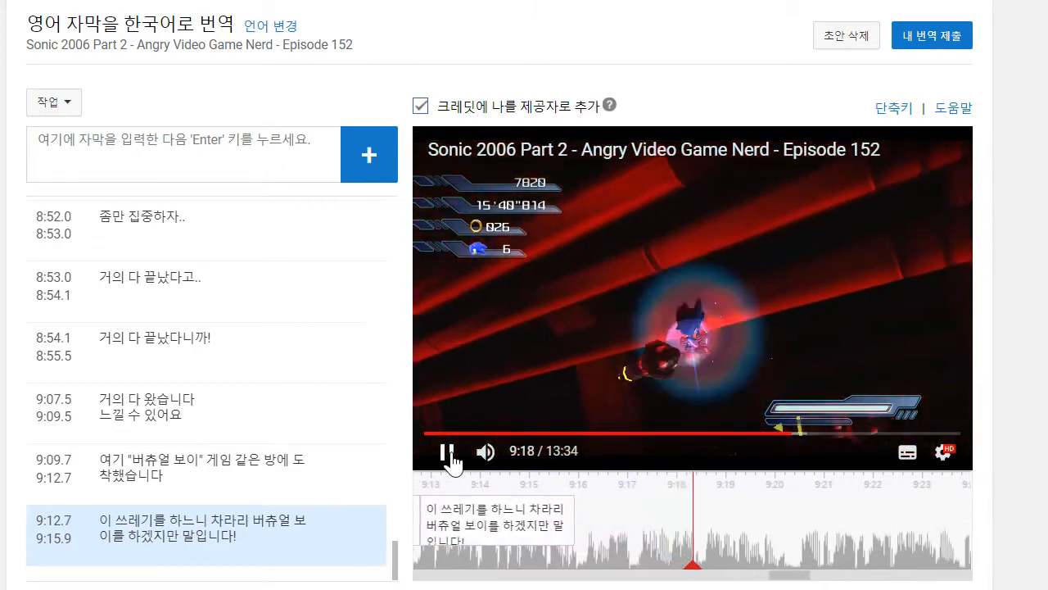
click(233, 171)
text(챙ㅁ)
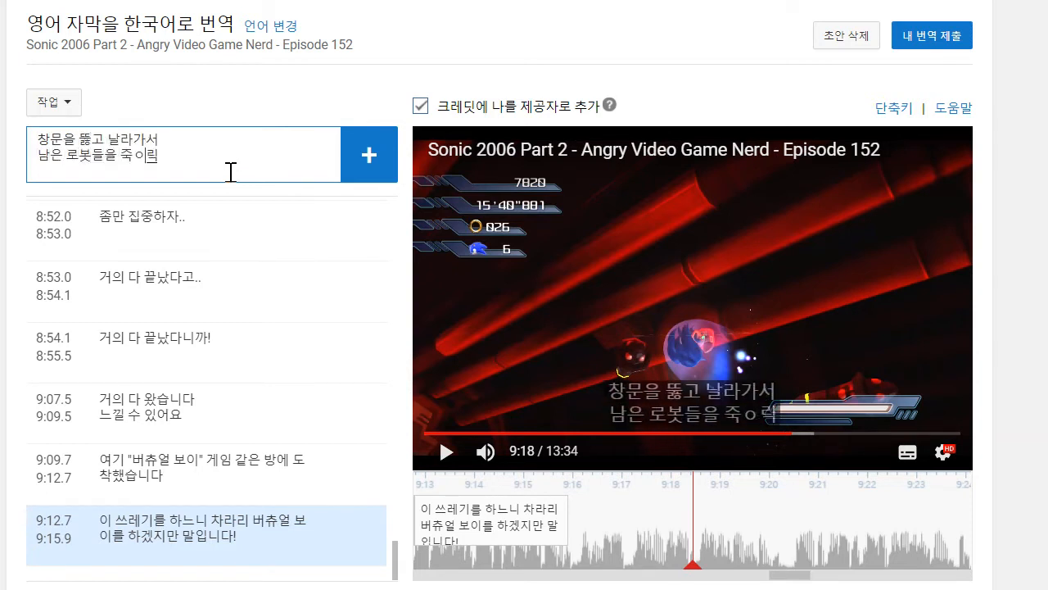
text(고)
key(Return)
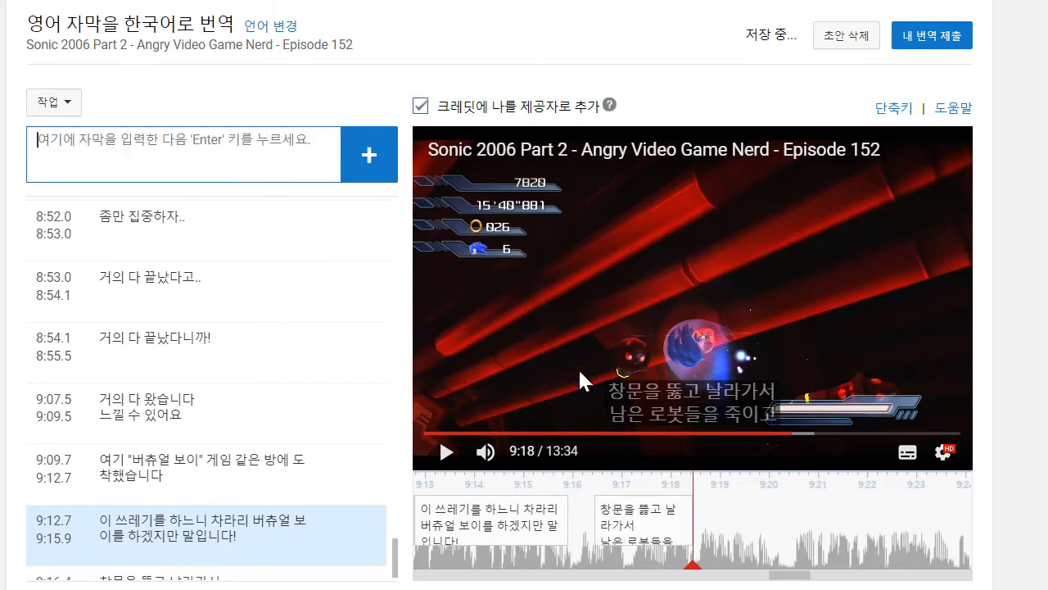
drag(597, 531, 575, 529)
- Continue the video to 9:20 and add the caption "스테이지의 끝에 도달합니다" directly after the previous one
click(457, 467)
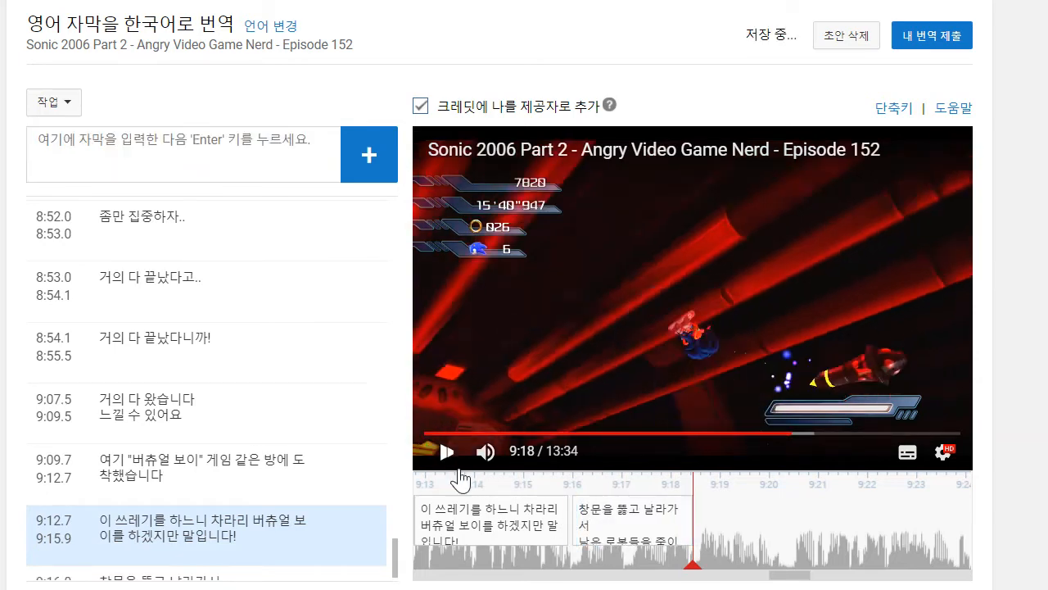
click(456, 463)
click(224, 177)
text(ㅅ)
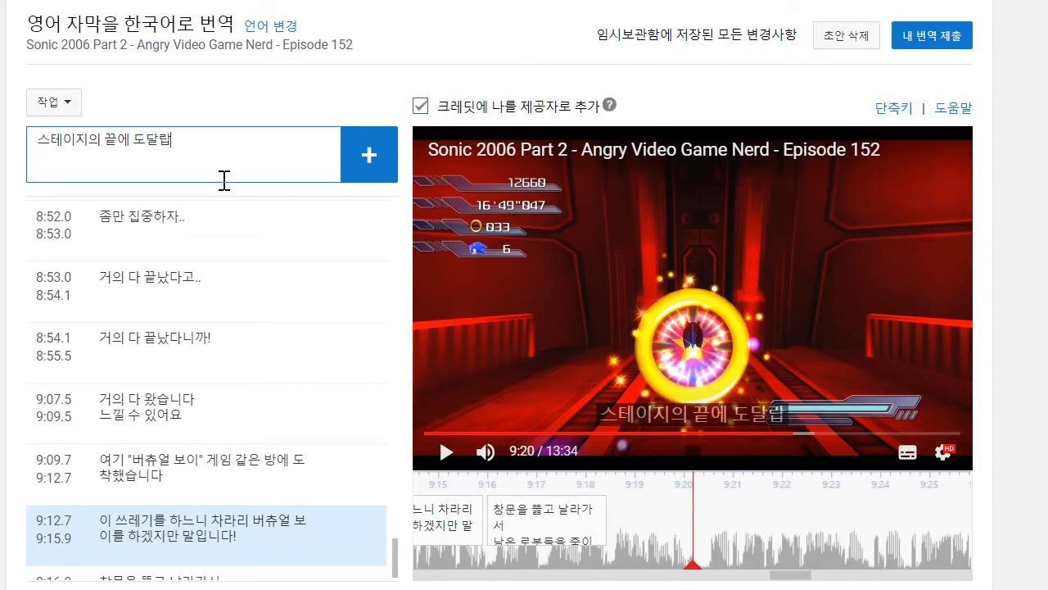
key(Return)
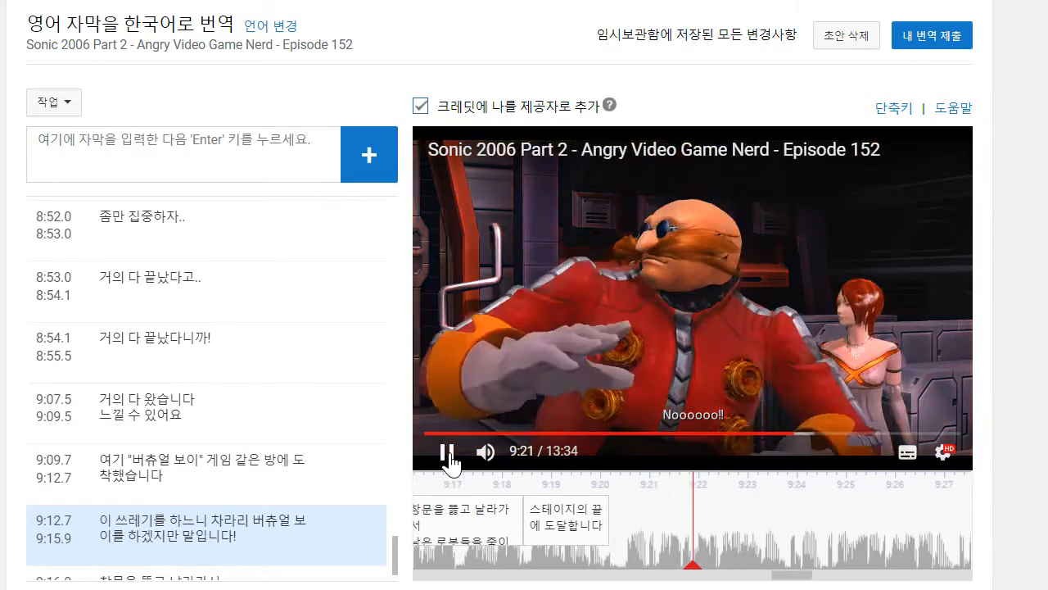
- Play the video on to 9:23 and add the caption "3개의 컷신과 3개의 로딩 화면 이후.." ending there
click(192, 163)
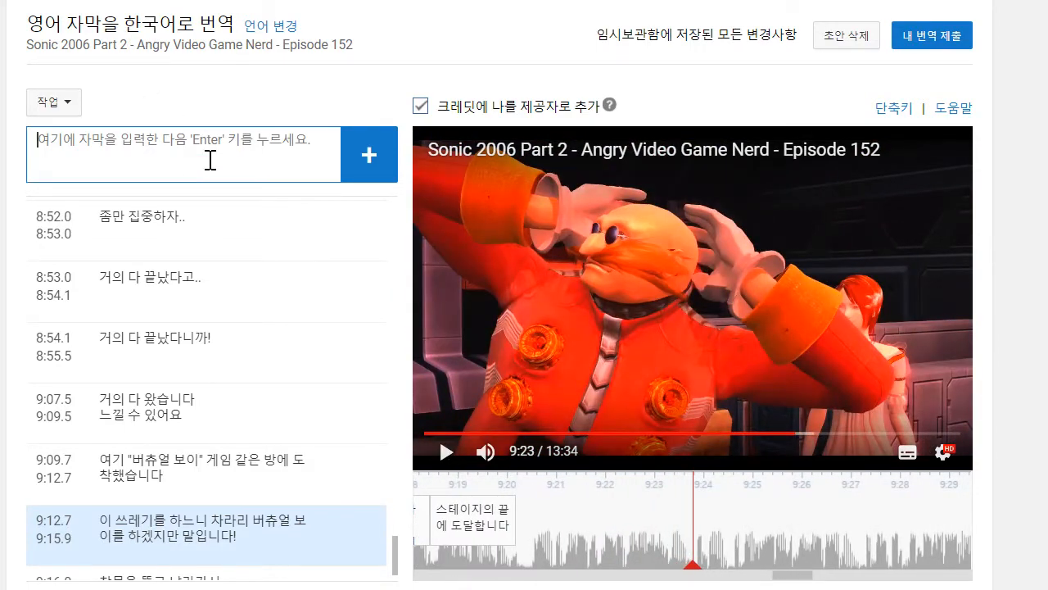
text(3갱)
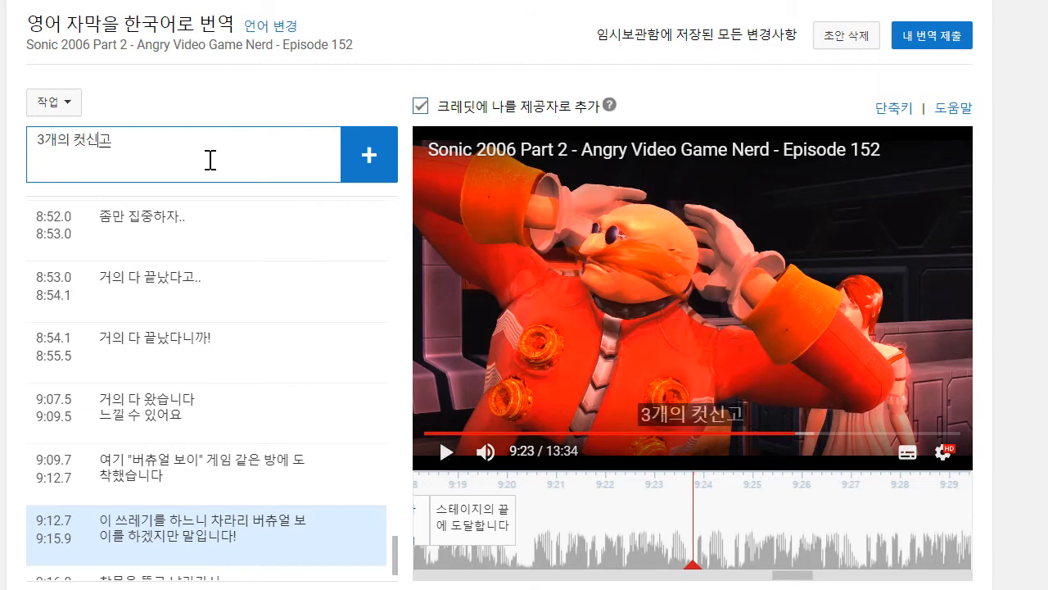
text(의 컷신과 3개의 로딩 스)
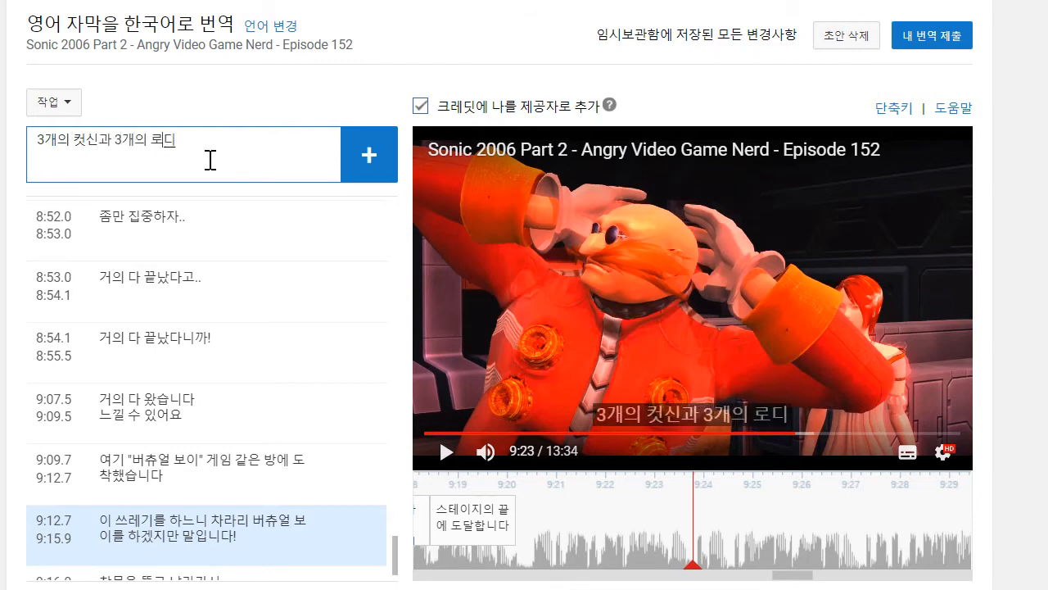
key(BackSpace)
key(BackSpace)
text(화면 이후.)
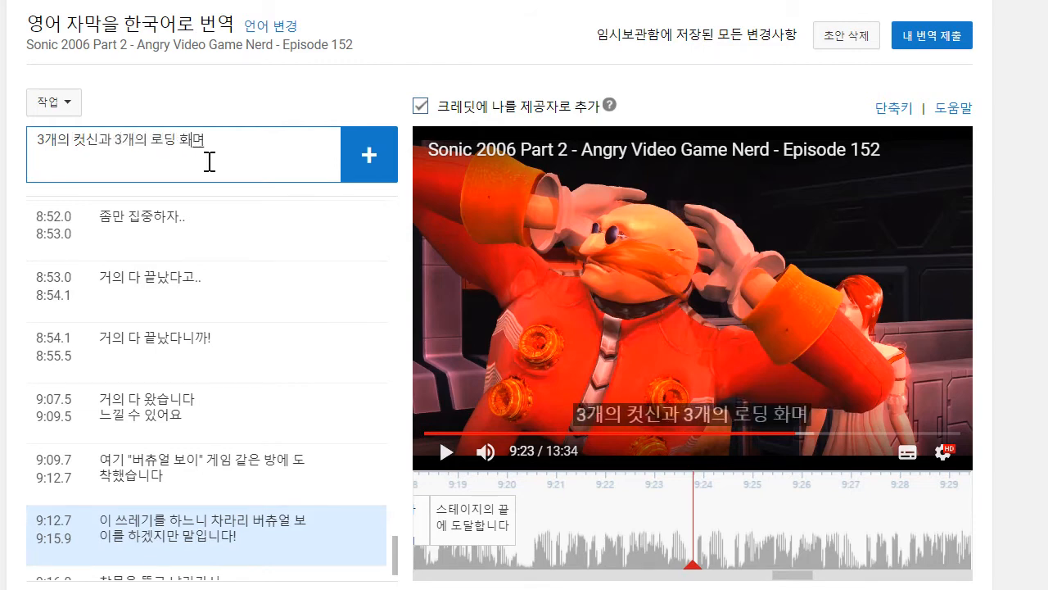
text(.)
key(Return)
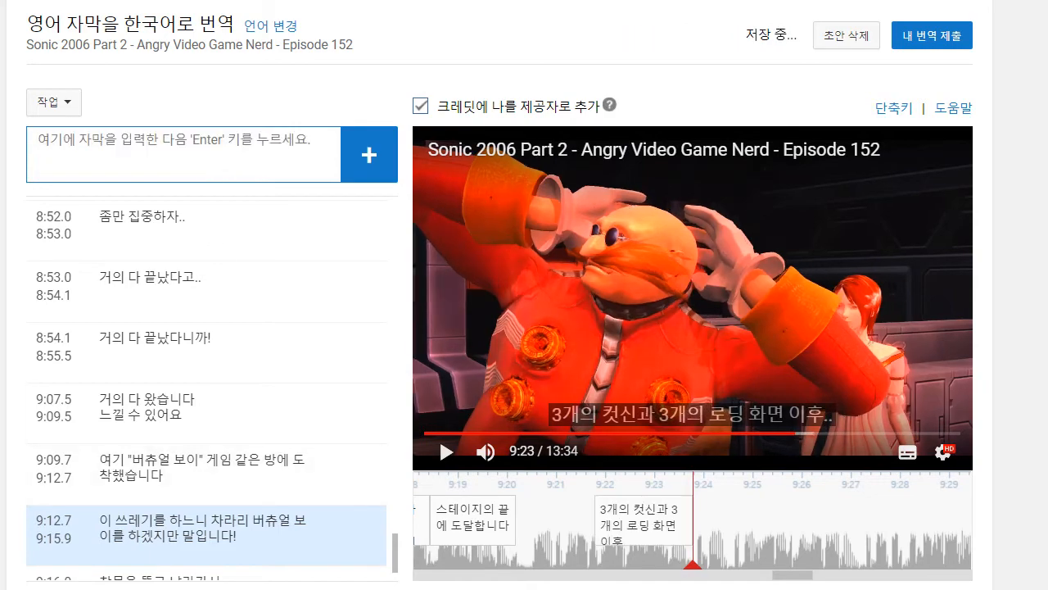
- Move the start of the last caption back to 9:20.4 and add the caption "때가 왔습니다" directly after it, ending at 9:24.5
drag(594, 531, 530, 530)
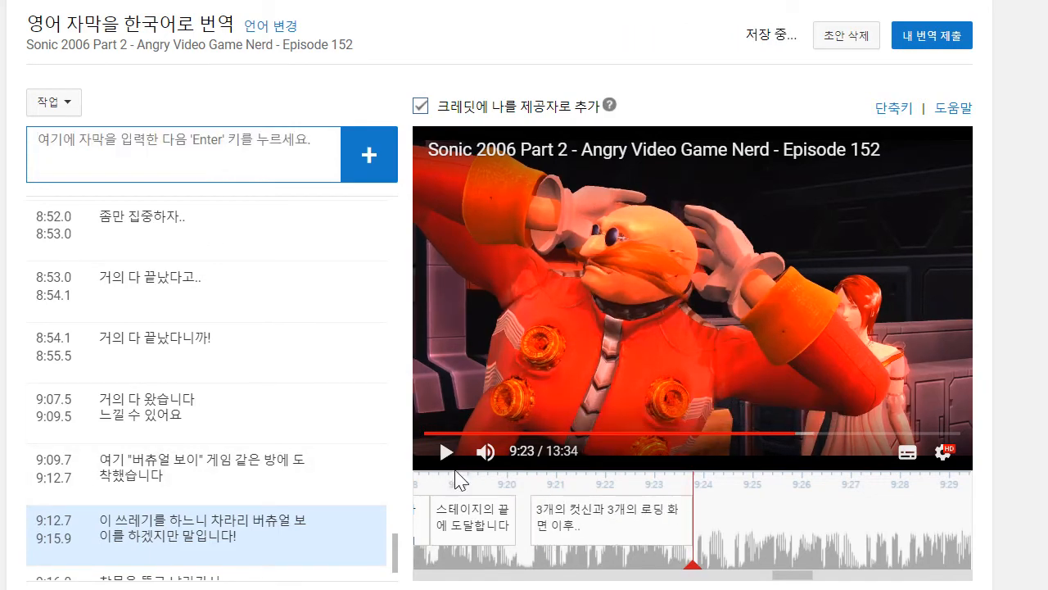
click(449, 462)
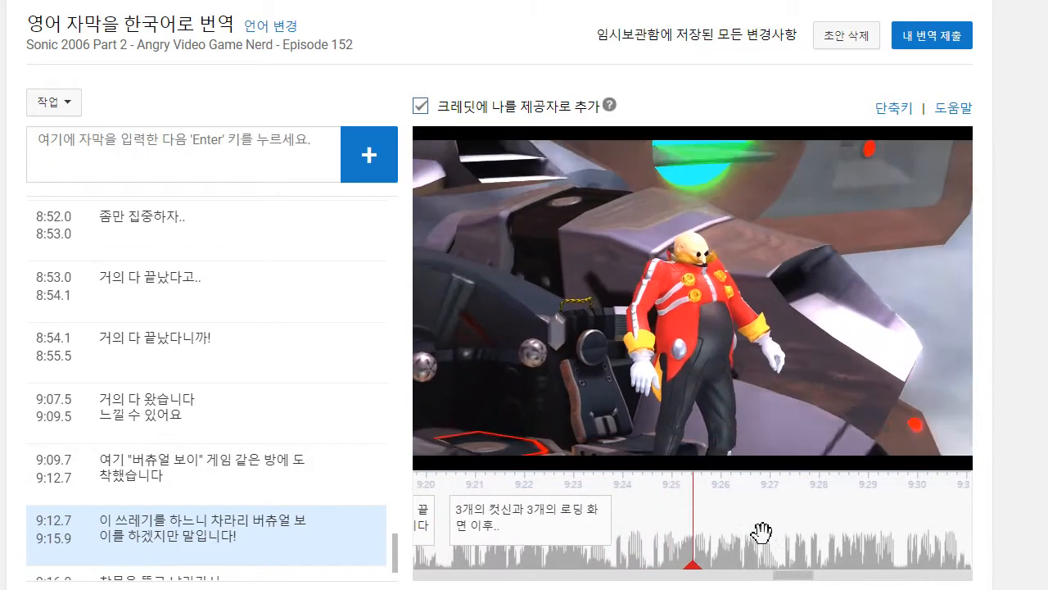
drag(789, 544, 887, 557)
click(182, 146)
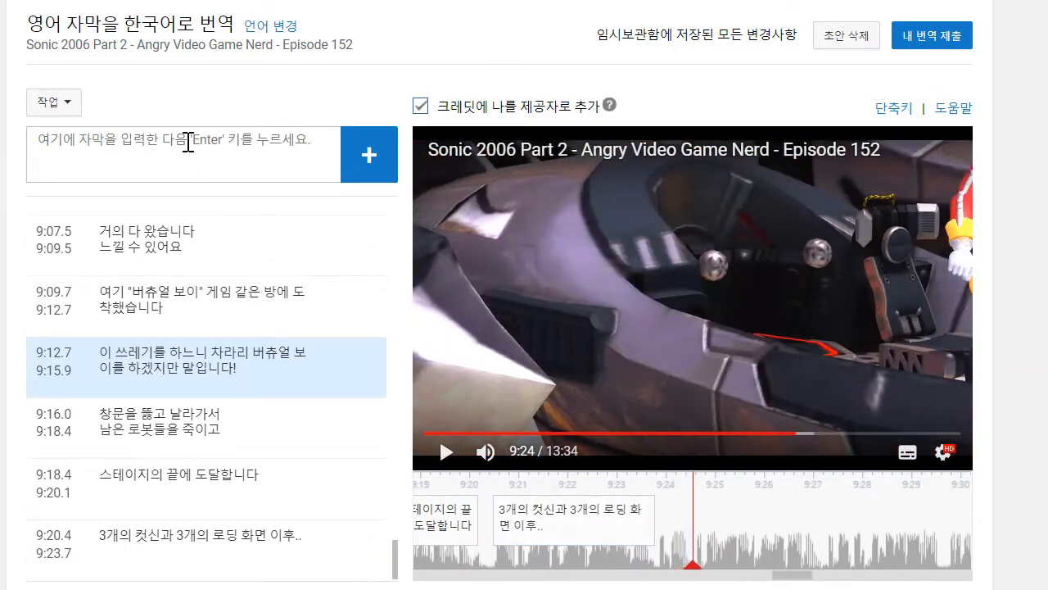
text(때)
text(가 왔습니다)
key(Return)
- Play on to 9:27, add the caption "여러분과 에그맨 사이의 최후의 대결입니다", and move its start to 9:24.5
click(446, 451)
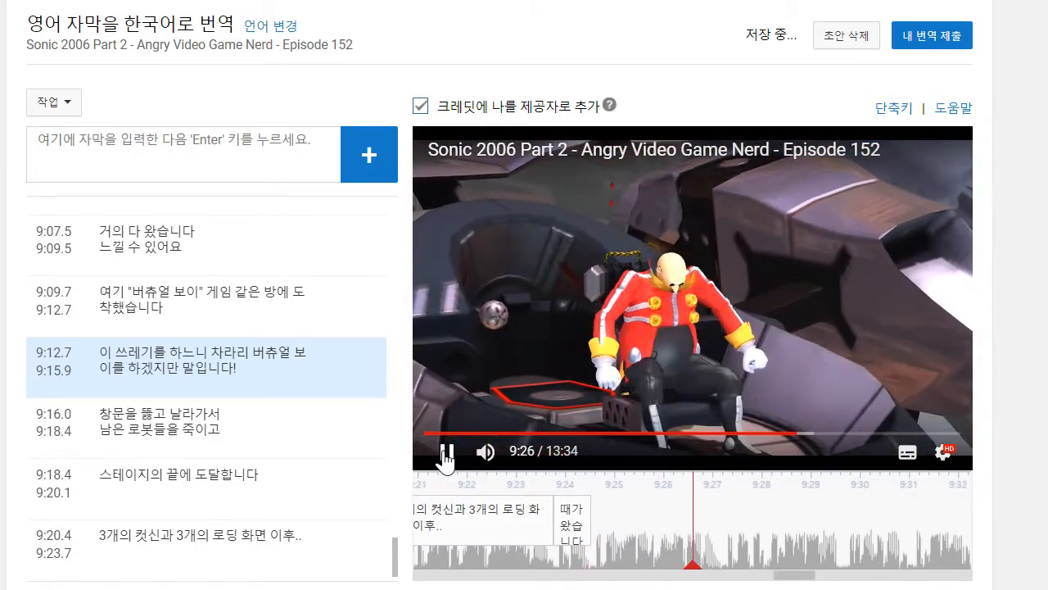
click(447, 452)
click(216, 166)
text(예럽)
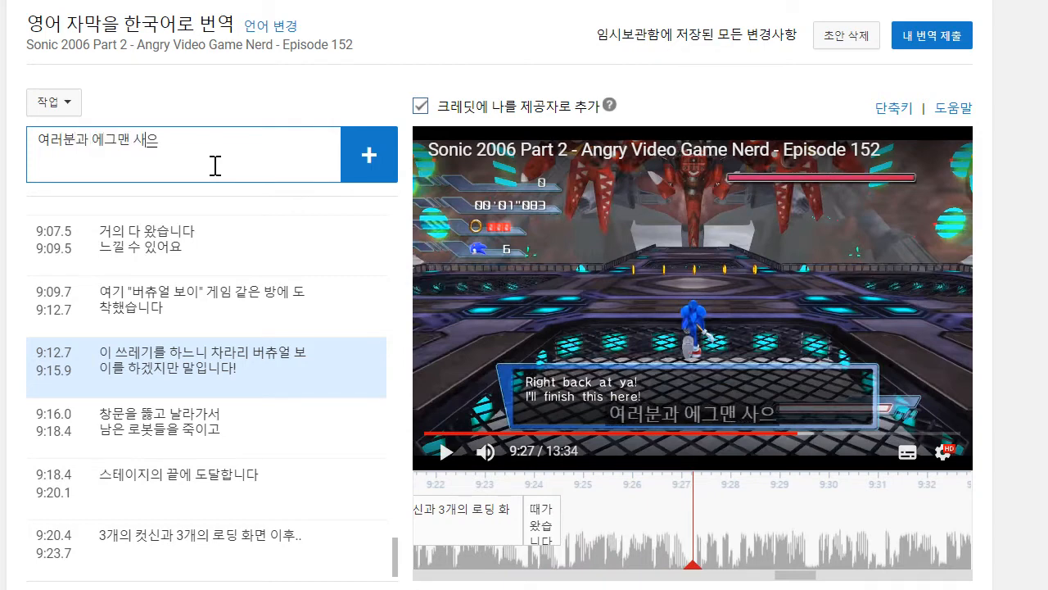
text(분과 에그맨 사이의 최후의)
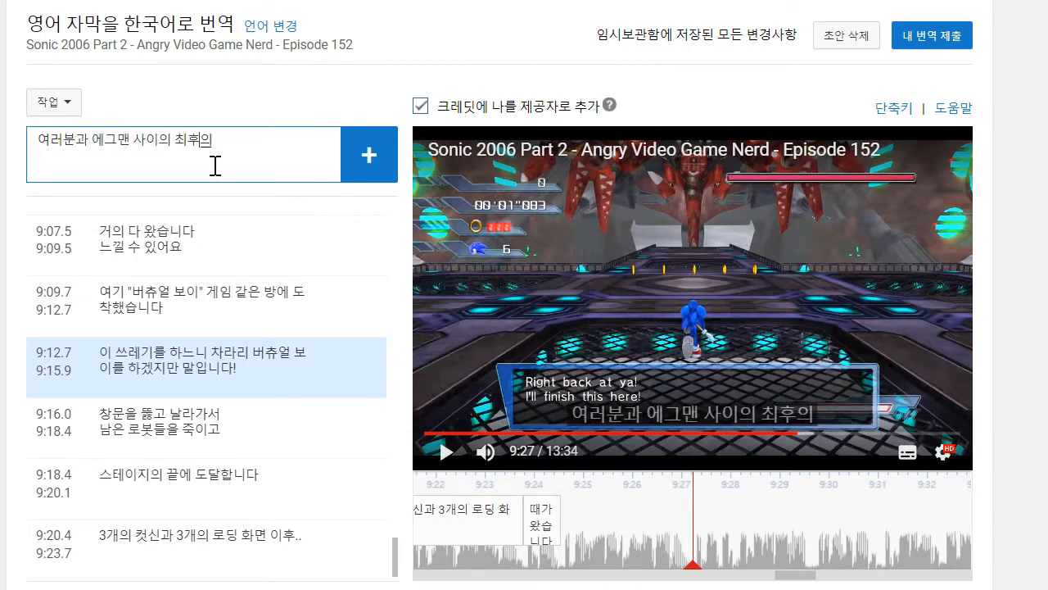
text( 대결입니다)
key(Return)
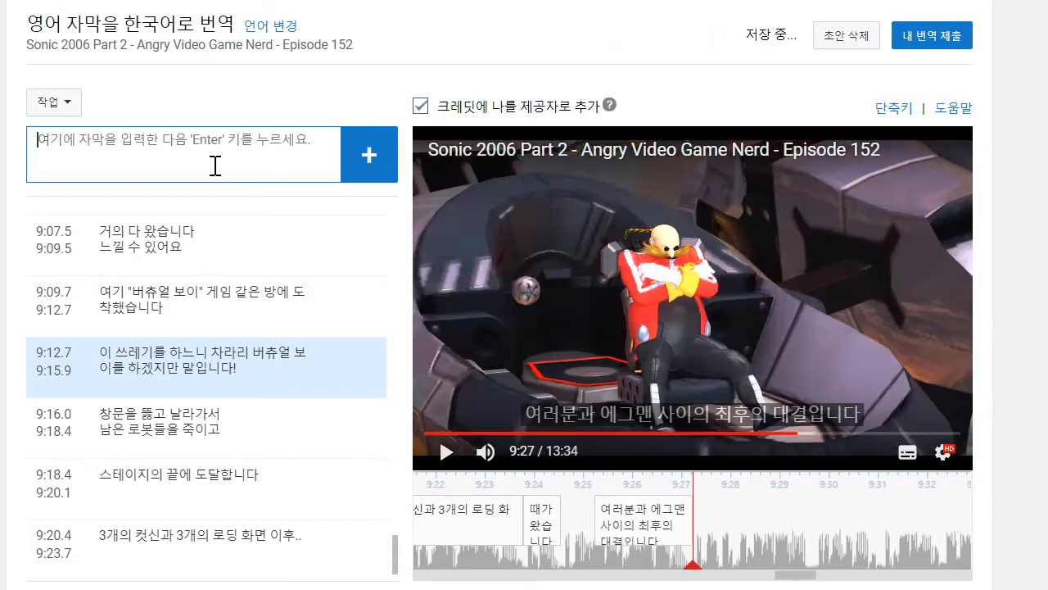
drag(592, 520, 563, 521)
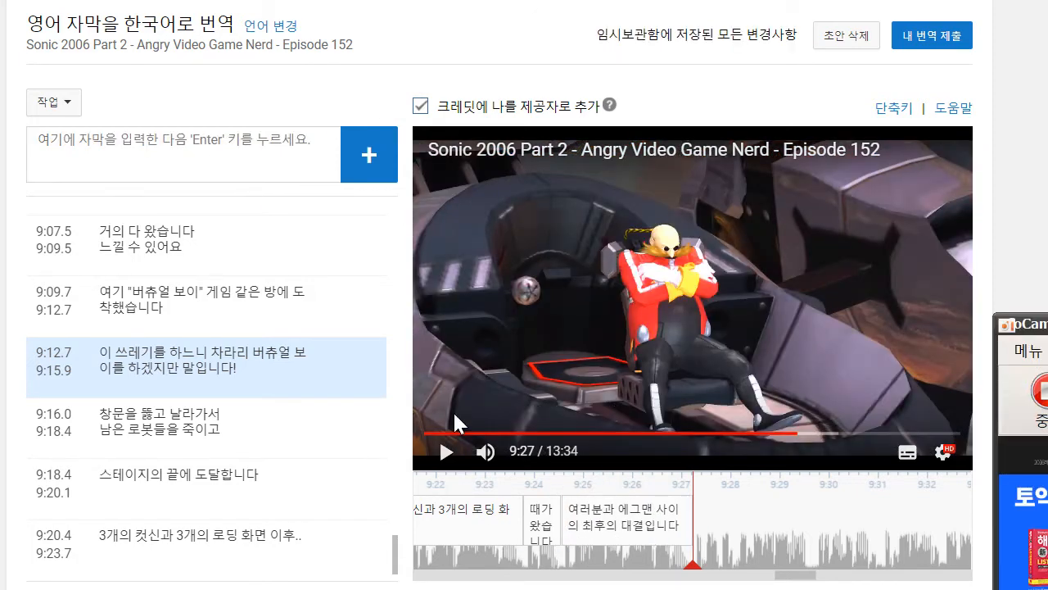
- Continue the video to 9:29 and add the caption "전투는 완전 지옥만큼 복잡합니다", running from 9:27.3 to 9:29.5
click(448, 451)
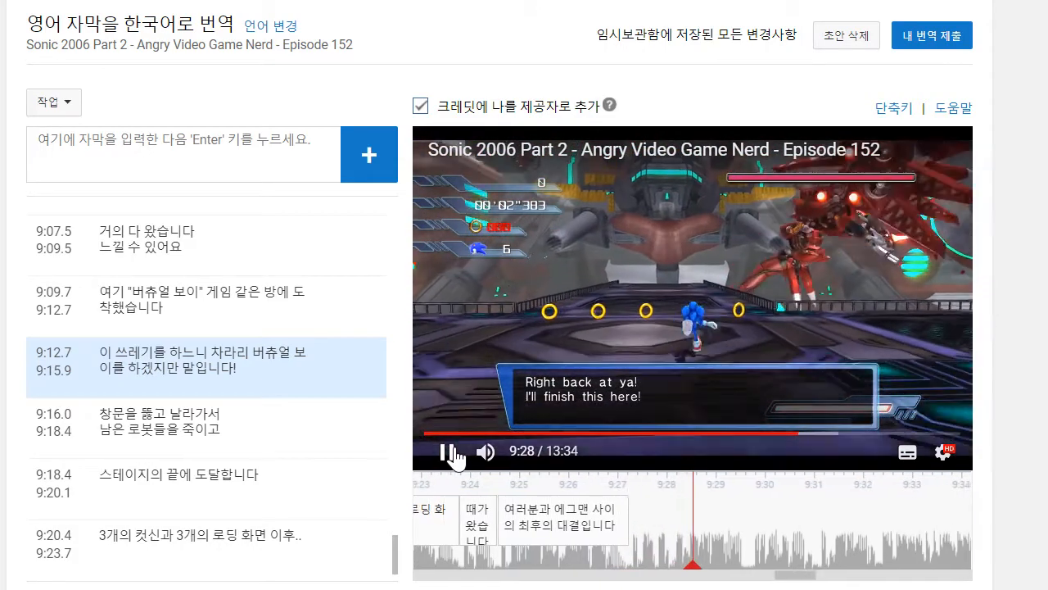
click(448, 451)
click(211, 159)
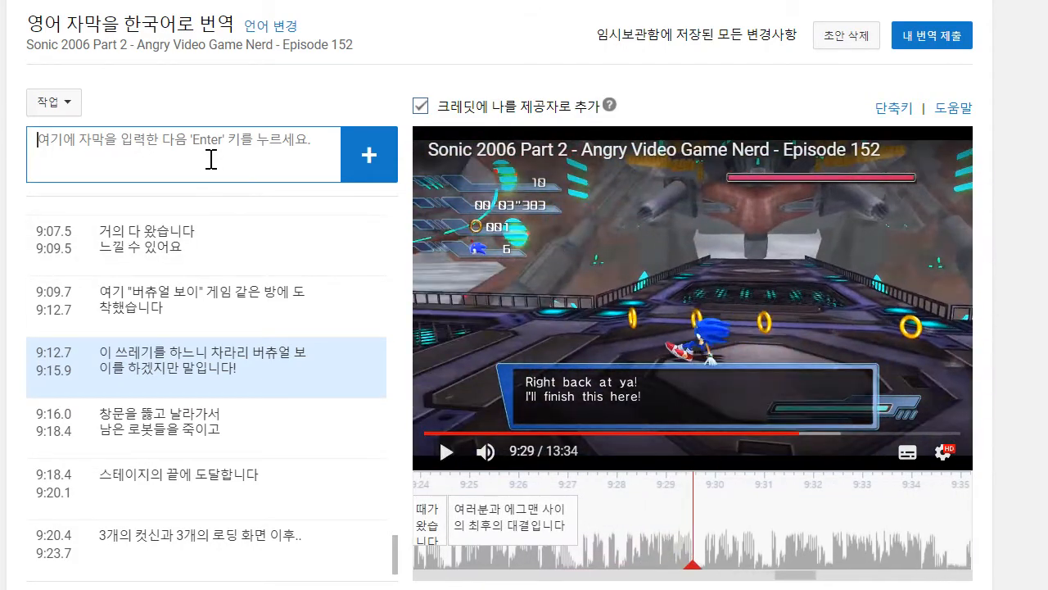
text(젠트)
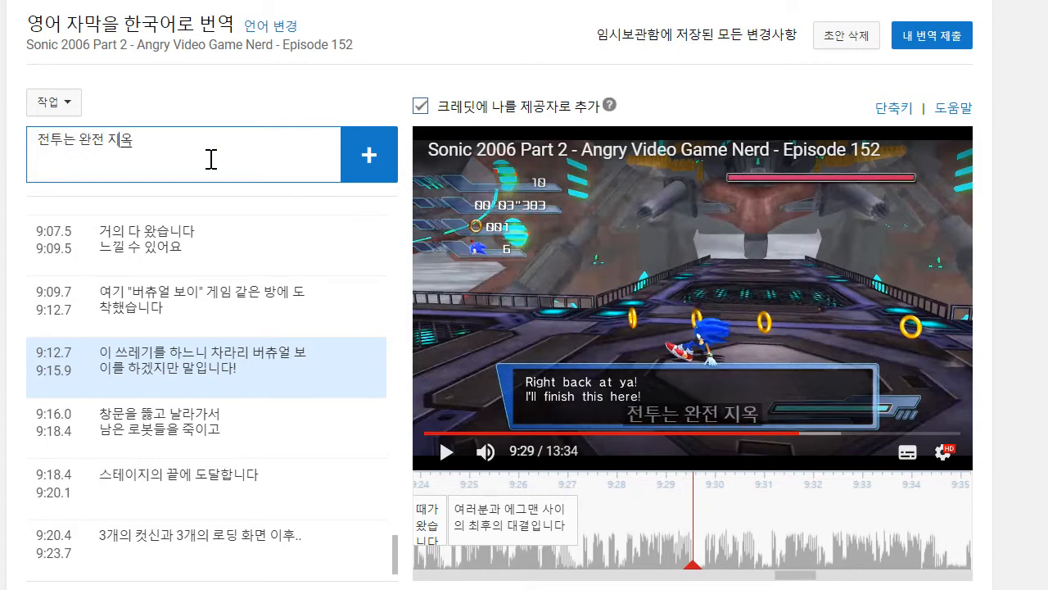
text(는 완전 지옥만큼 ㅁ)
key(BackSpace)
text(버)
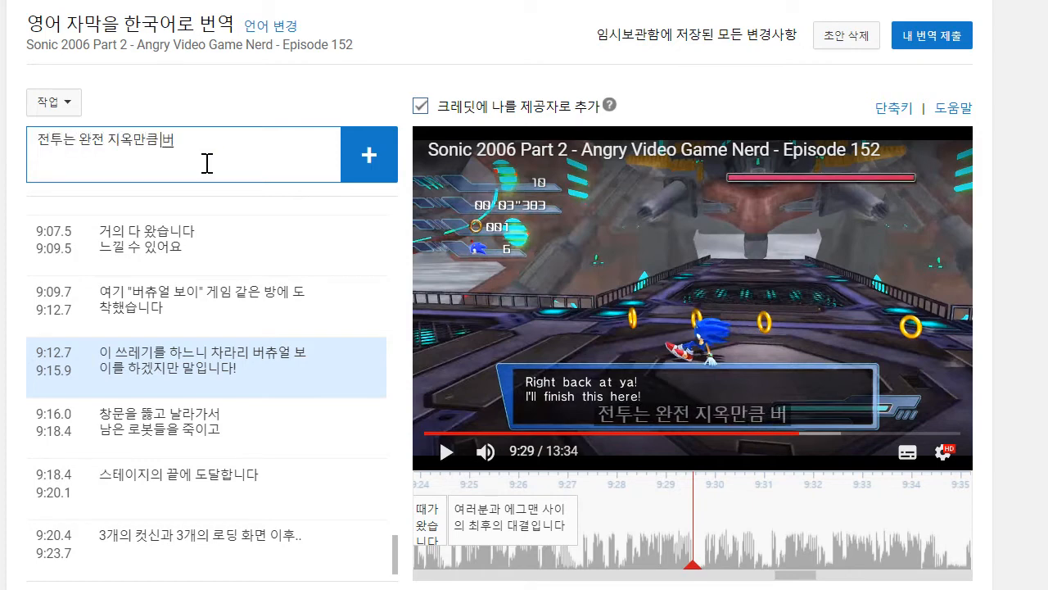
text(잡합니다)
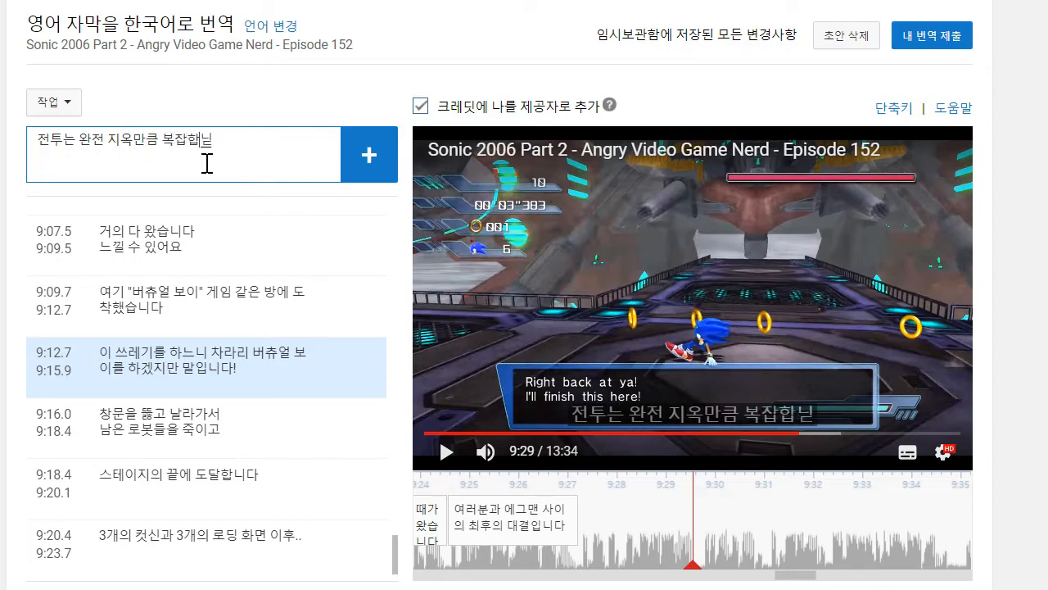
key(Return)
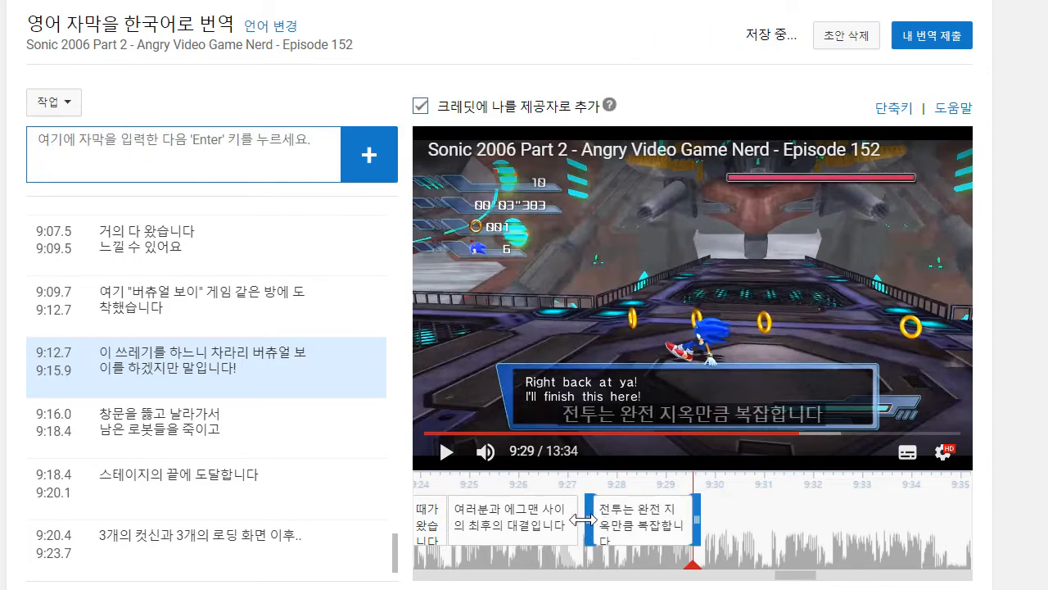
- Write the caption "에그맨이 공격할때마다 카메라가 움직여요!" and add it directly after the previous one, with the playhead at about 9:31
click(446, 453)
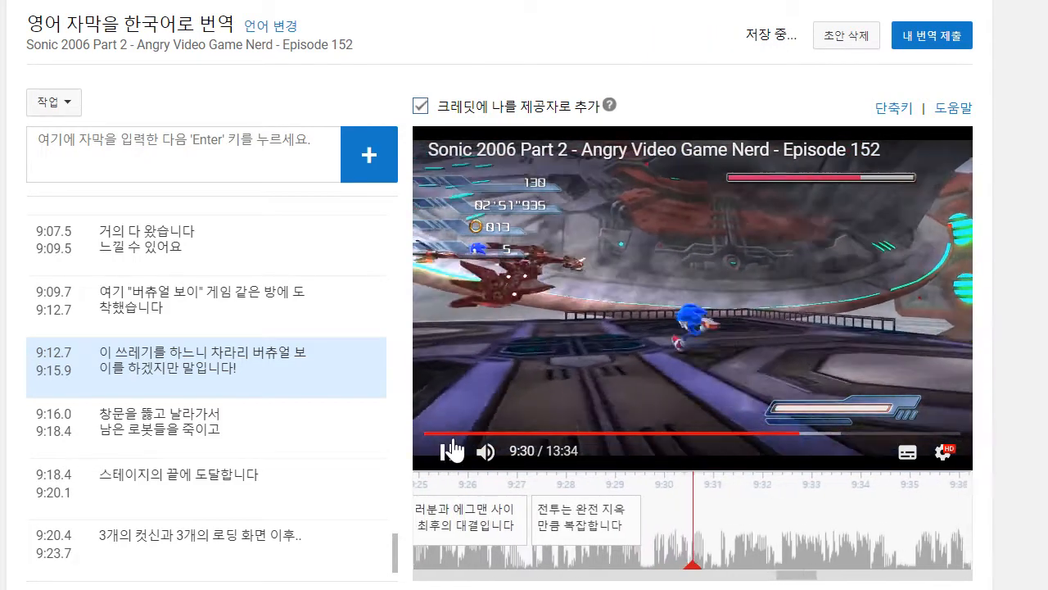
click(460, 434)
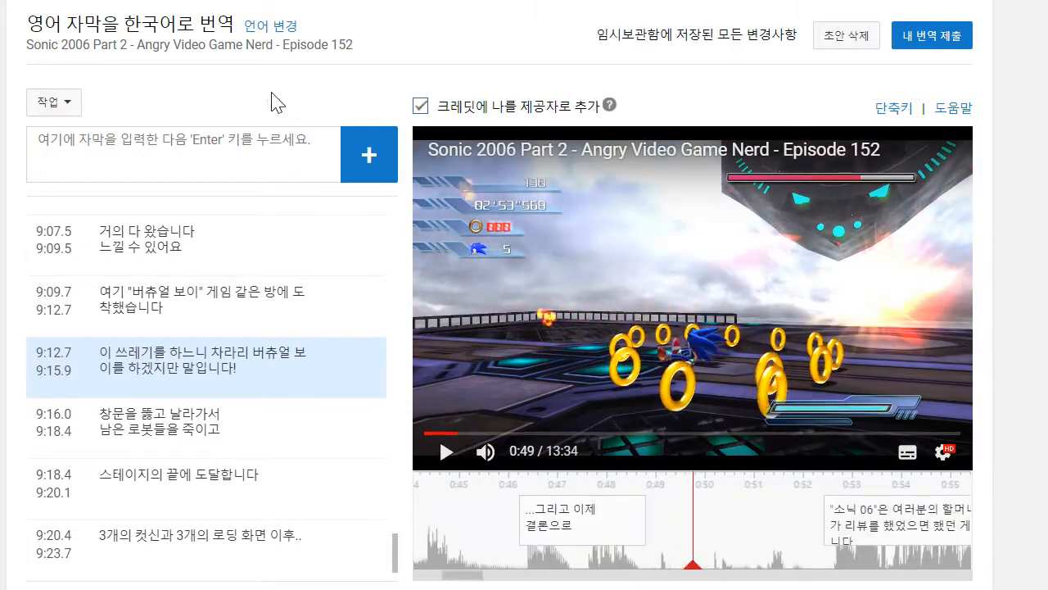
click(255, 146)
text(맨으)
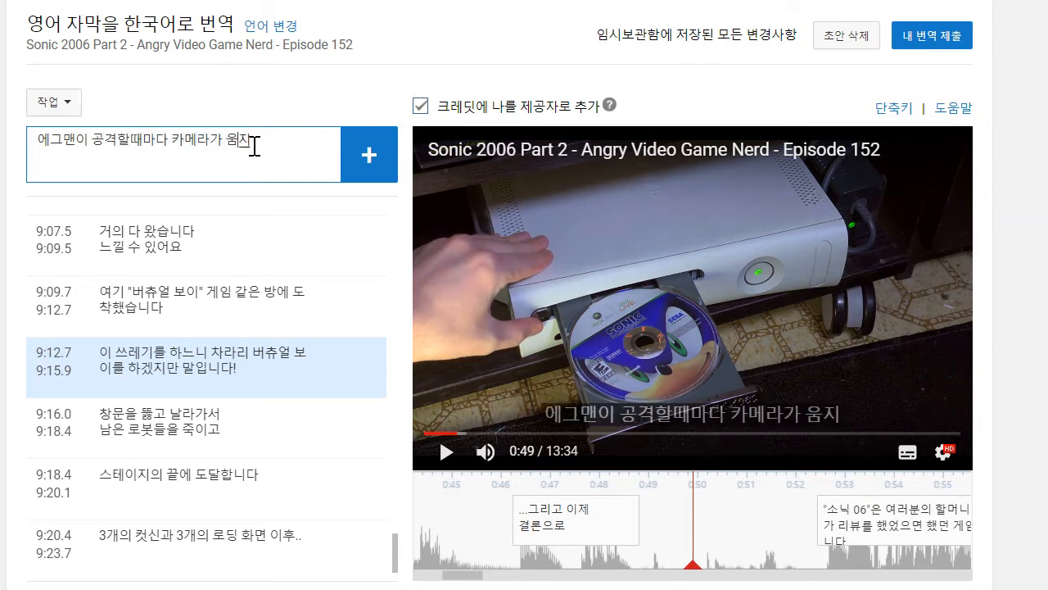
text(요)
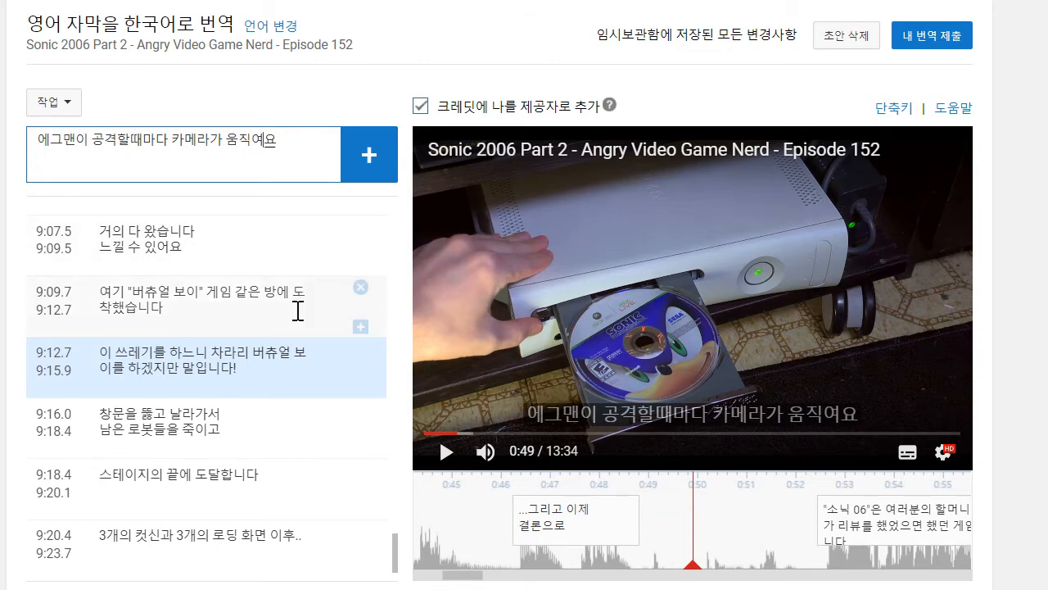
scroll(299, 311, down, 6)
text(!)
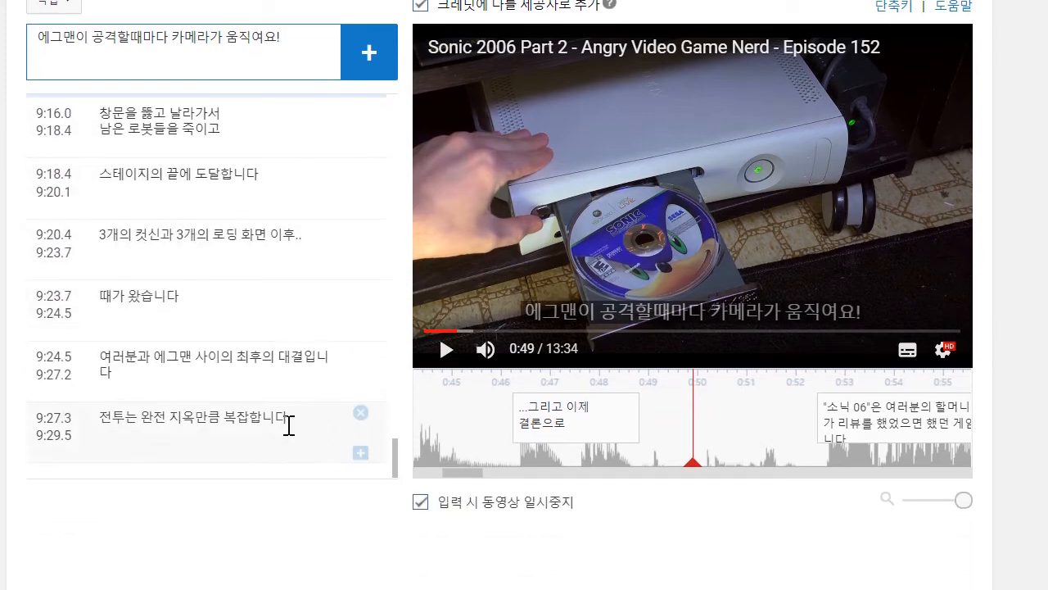
click(288, 421)
drag(933, 432, 697, 480)
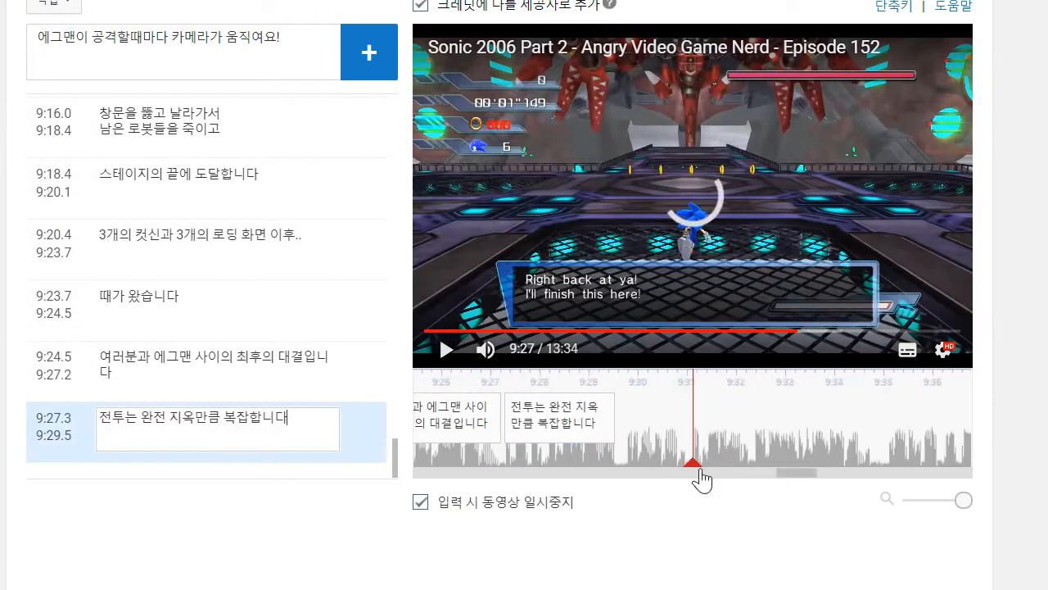
click(349, 38)
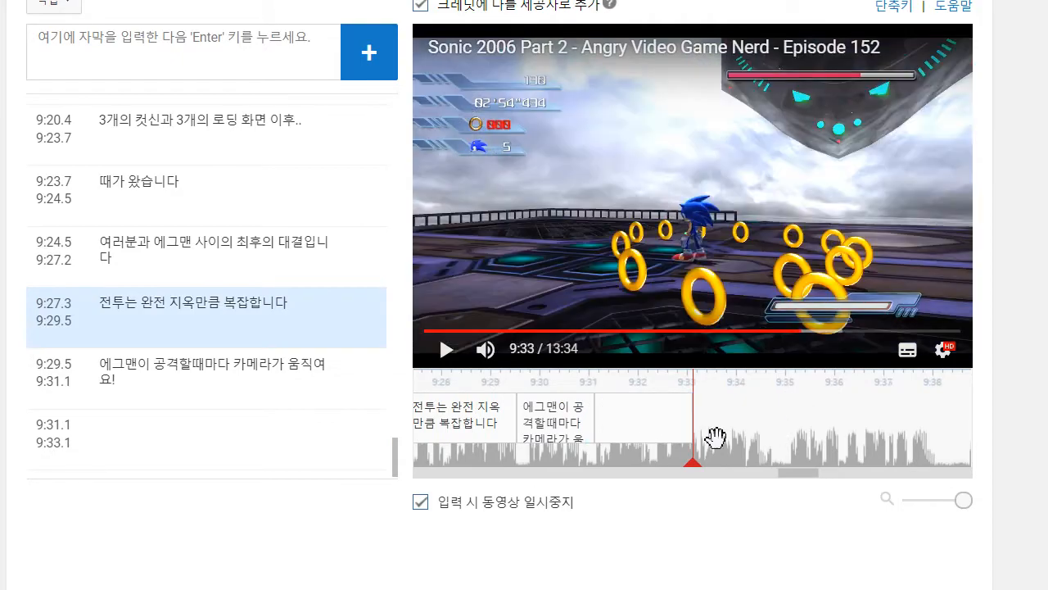
- Play on to 9:32, shift the blank caption's start to 9:32.3, and extend the preceding caption to meet it
drag(763, 433, 956, 424)
click(445, 351)
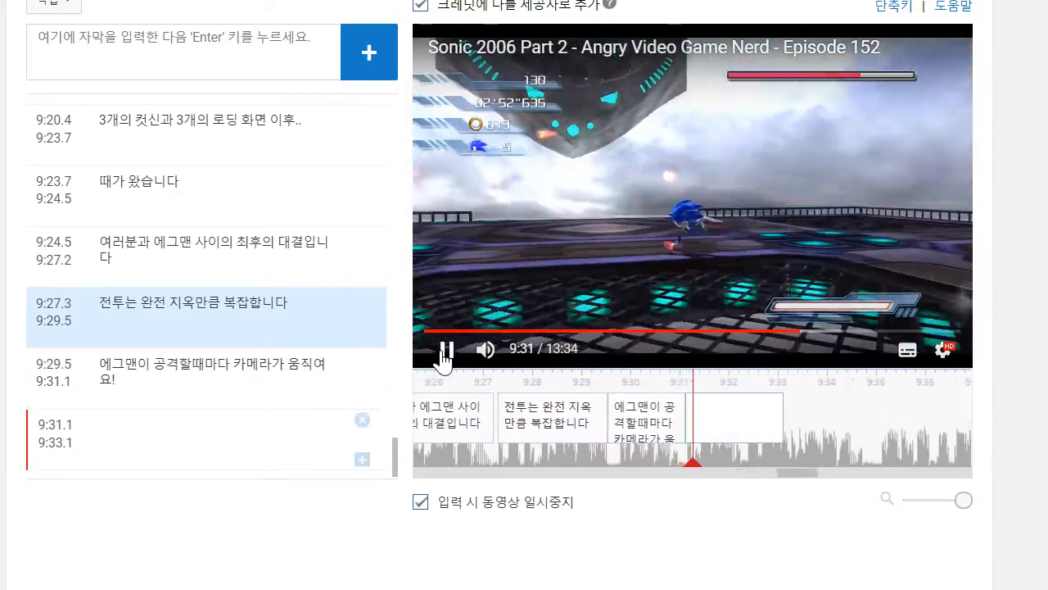
click(445, 350)
drag(658, 419, 717, 421)
drag(638, 418, 693, 418)
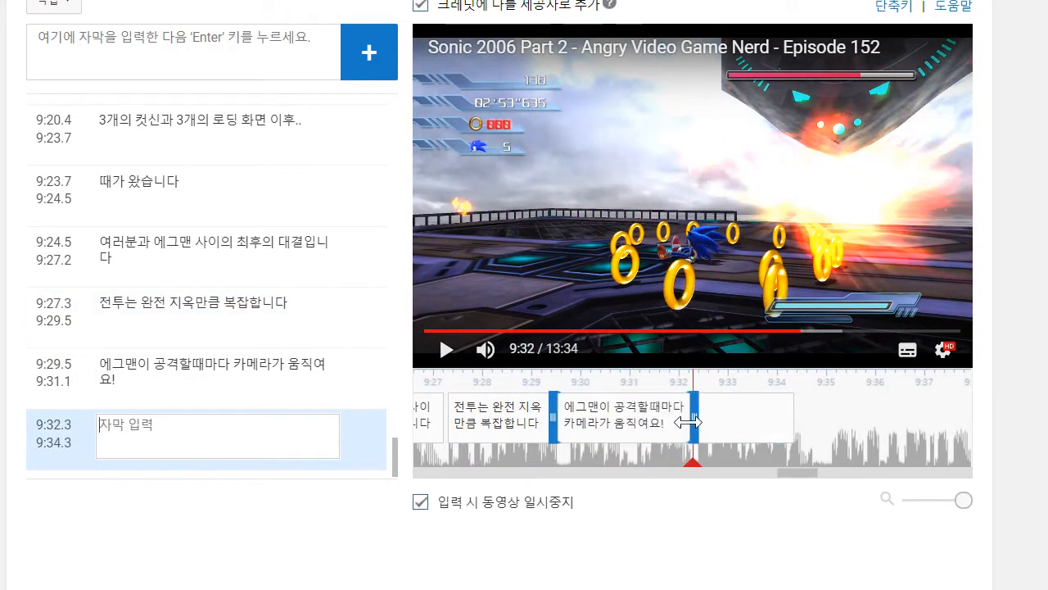
- Play on to 9:34, fill the blank caption with "그러면 조작해야하는 방향이 바뀌고요!" ending at about 9:34.6, and delete the extra empty caption after it
click(447, 351)
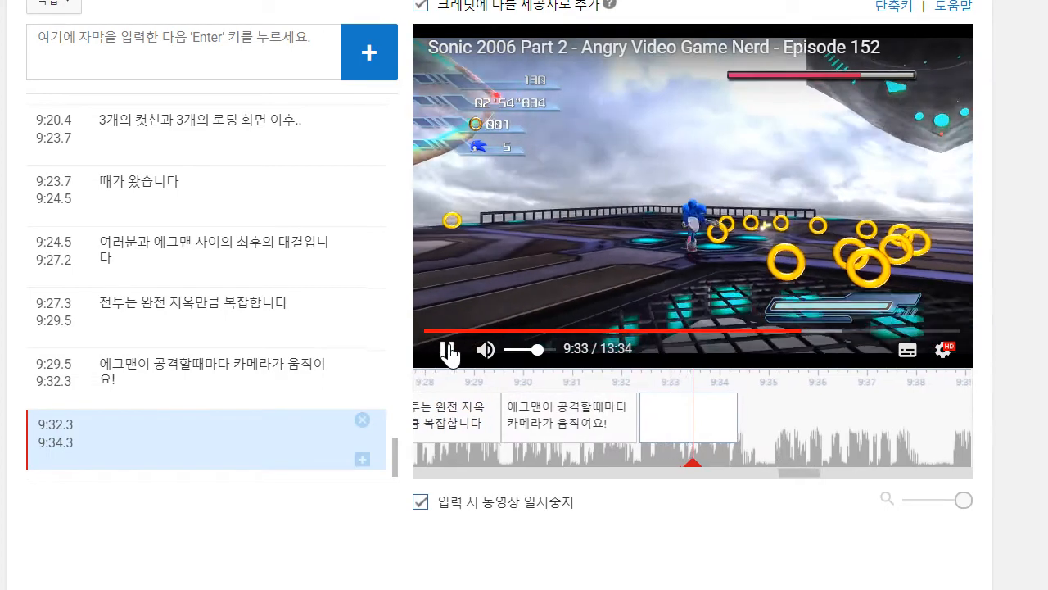
click(447, 351)
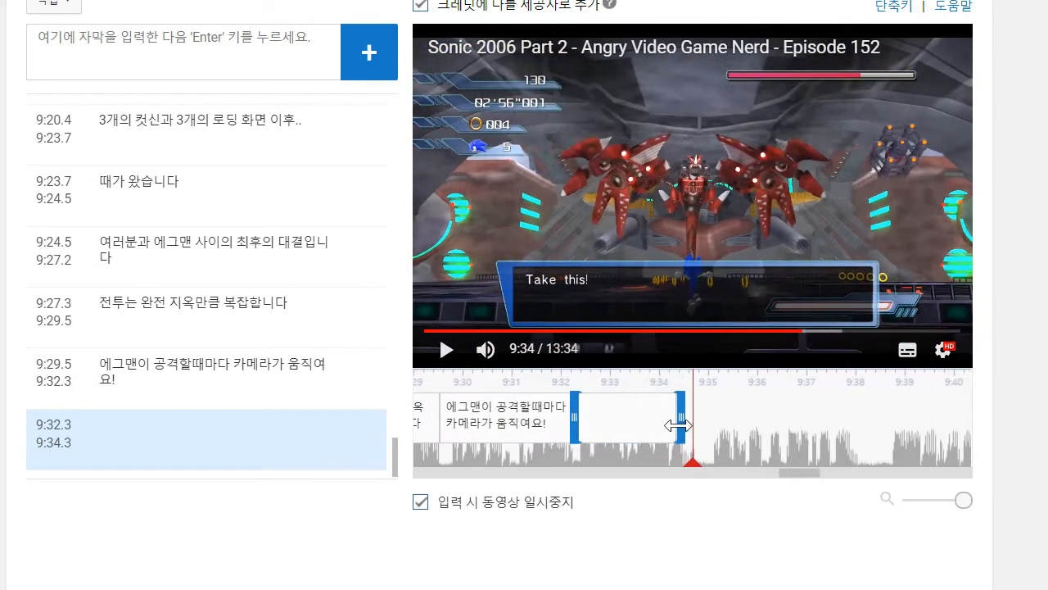
drag(678, 425, 691, 425)
click(275, 431)
text(그러면 조작해야하)
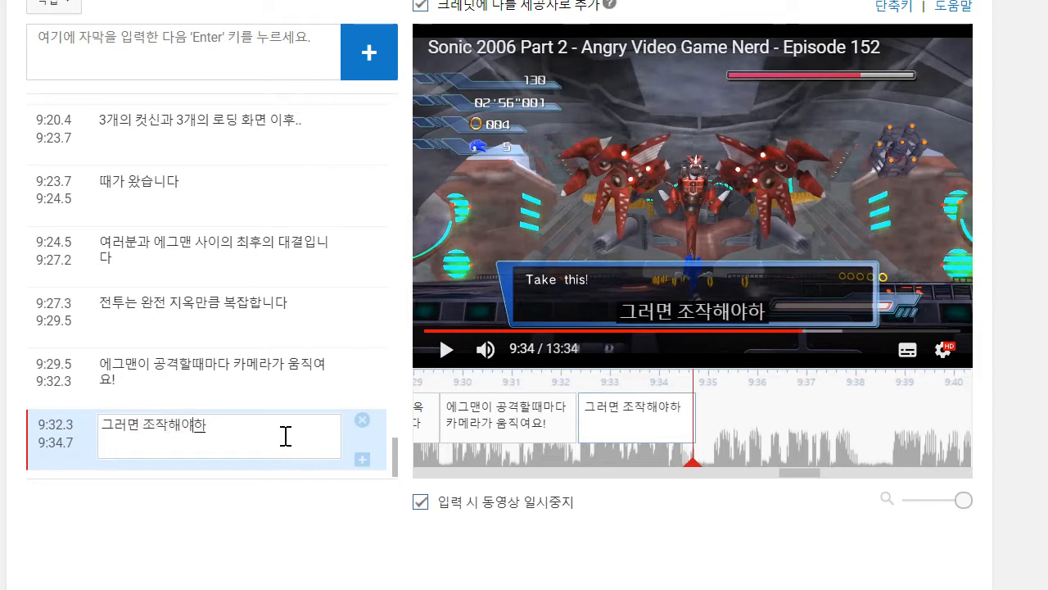
text(는 바향이 바)
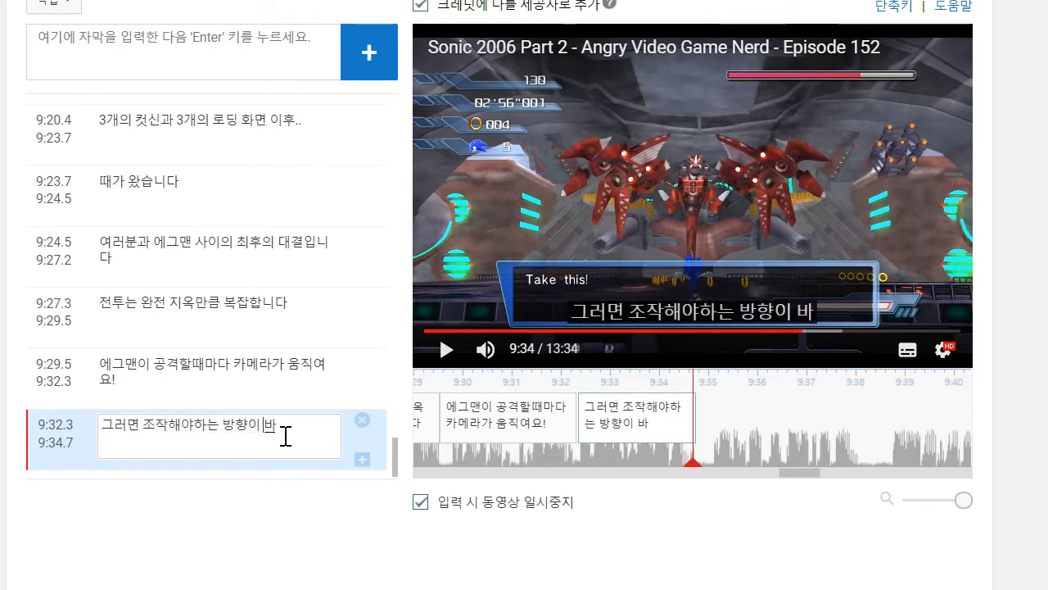
text(뀌고요!)
key(Return)
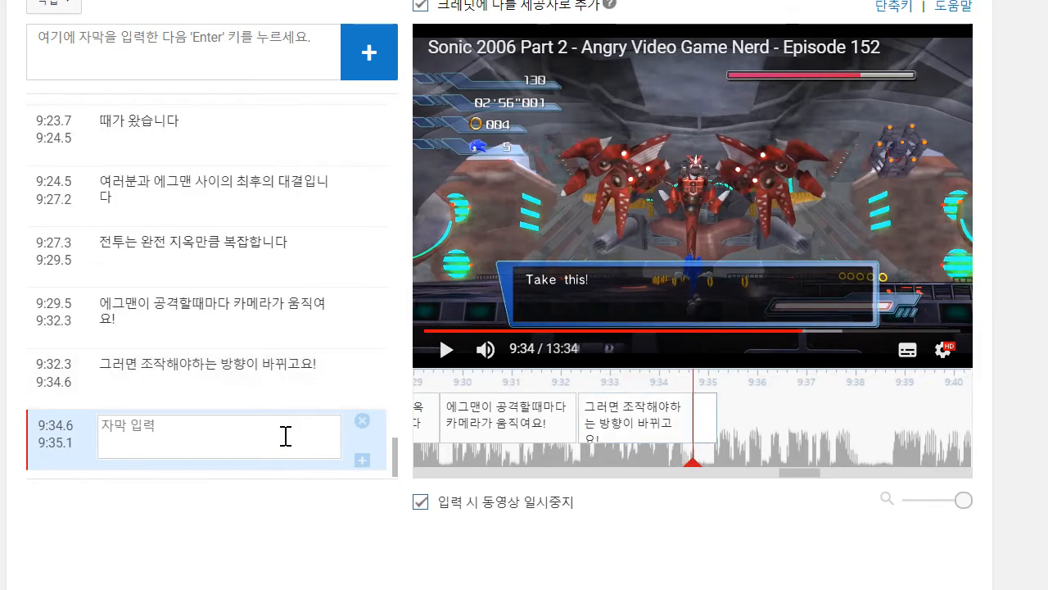
click(362, 420)
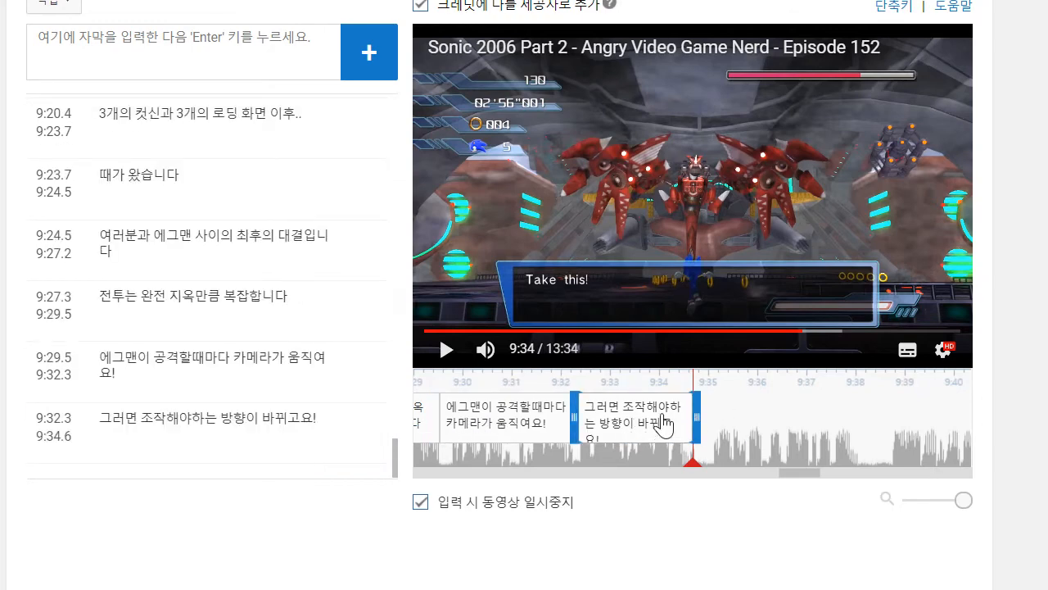
- Play the video on to 9:38, add the caption "준비가 안 됐다면 발판에서 떨어지게 됩니다", and move its start to 9:34.9
click(447, 350)
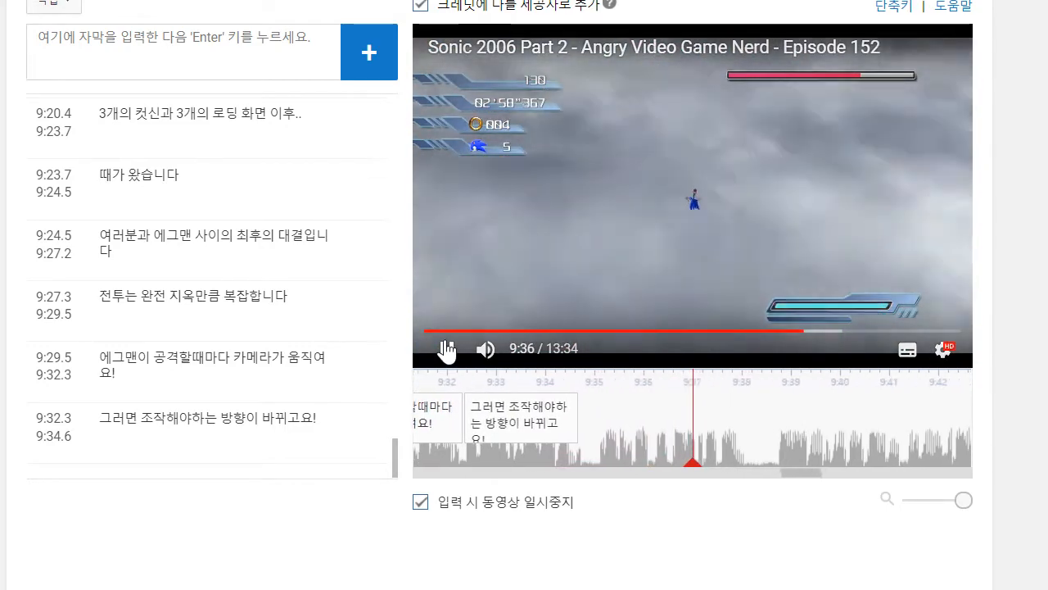
click(171, 39)
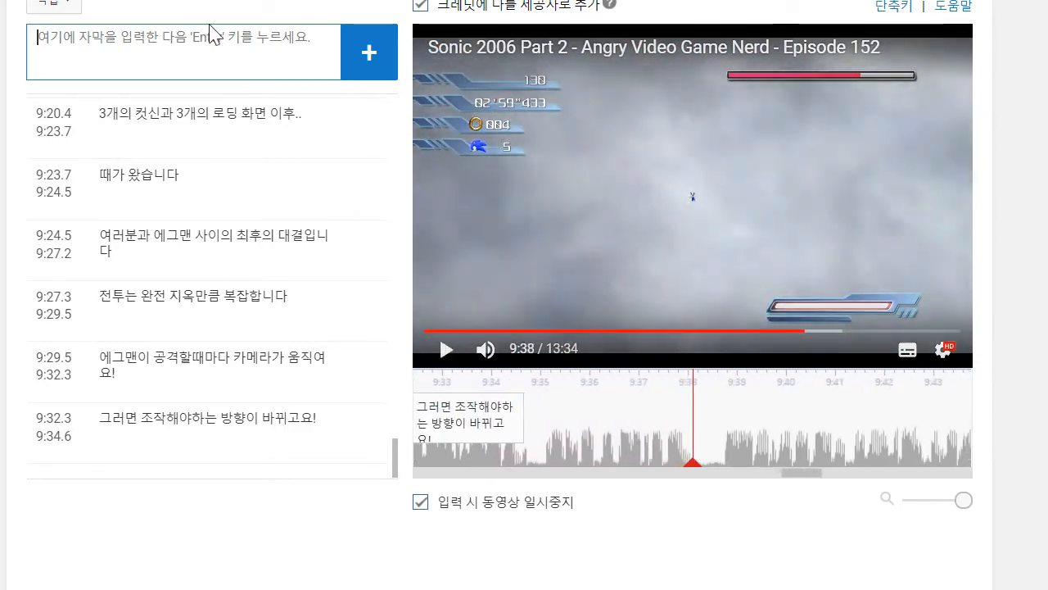
text(준비가)
text( 안ㄷ)
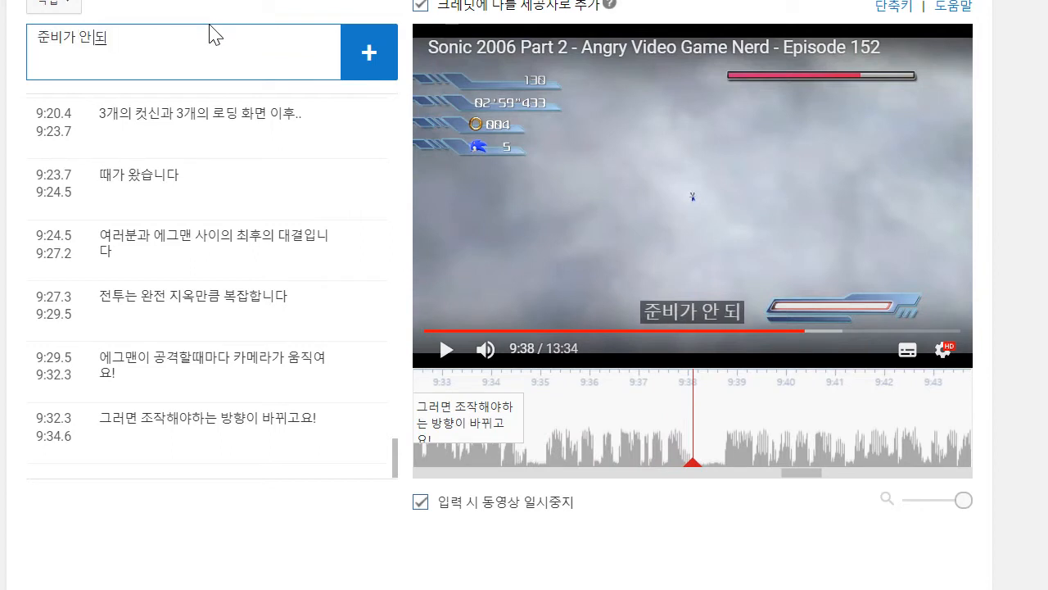
text(다면 발판)
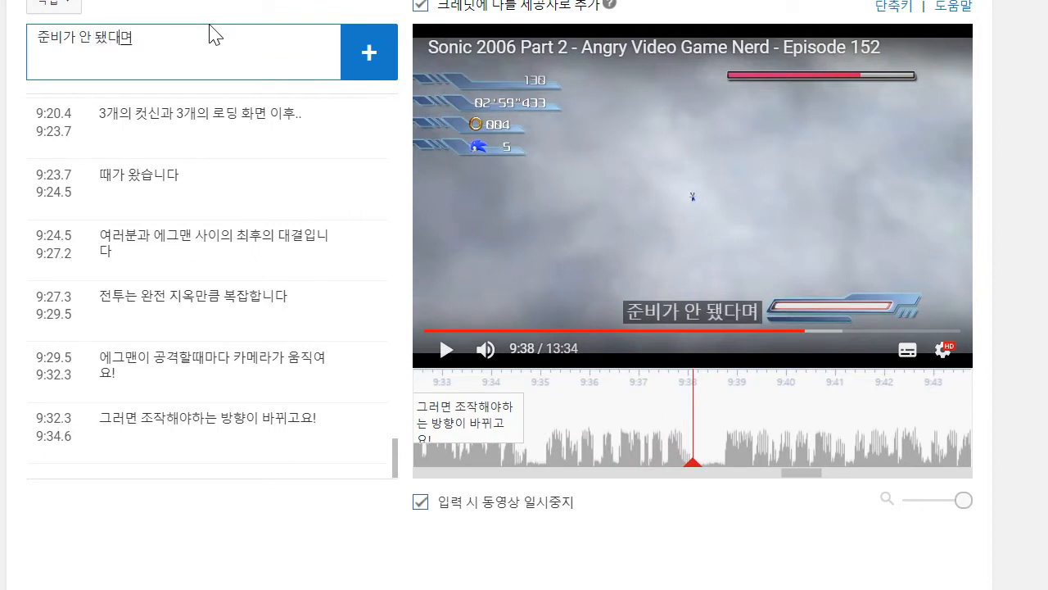
text(에서 떨어지게)
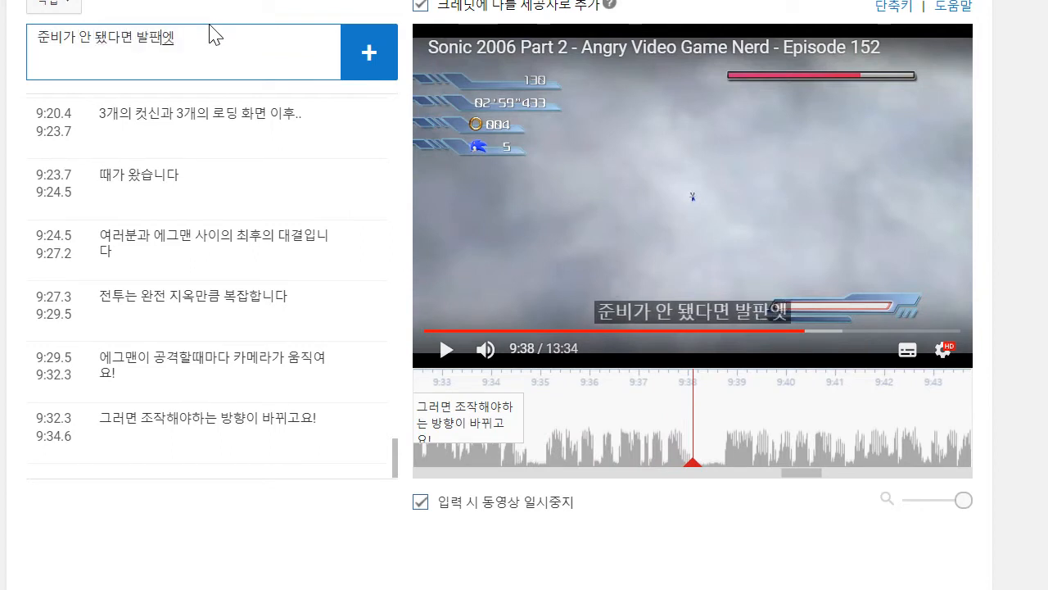
text( 됩니다)
key(Return)
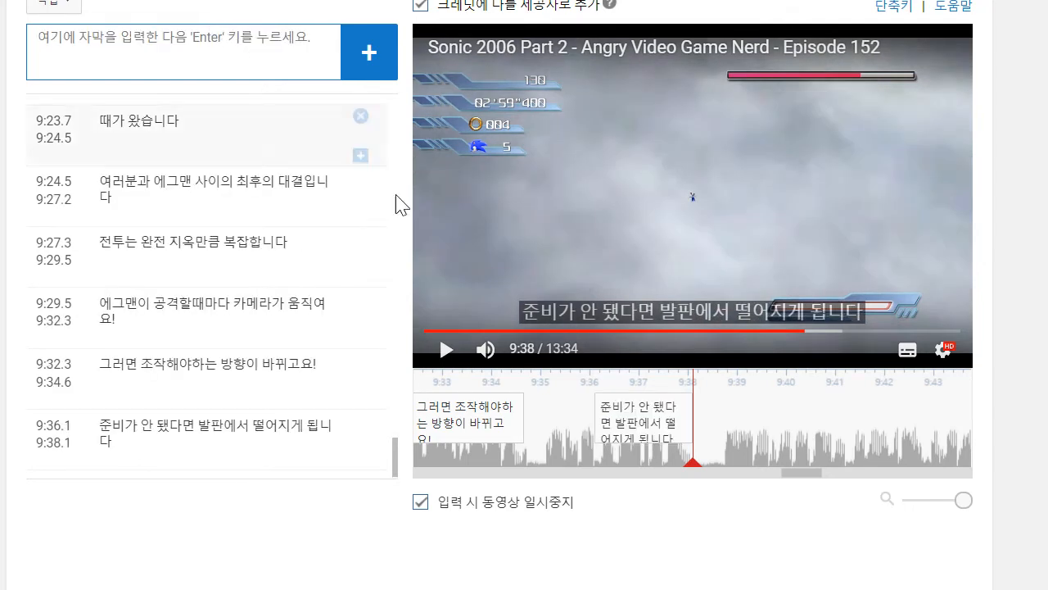
drag(598, 420, 536, 419)
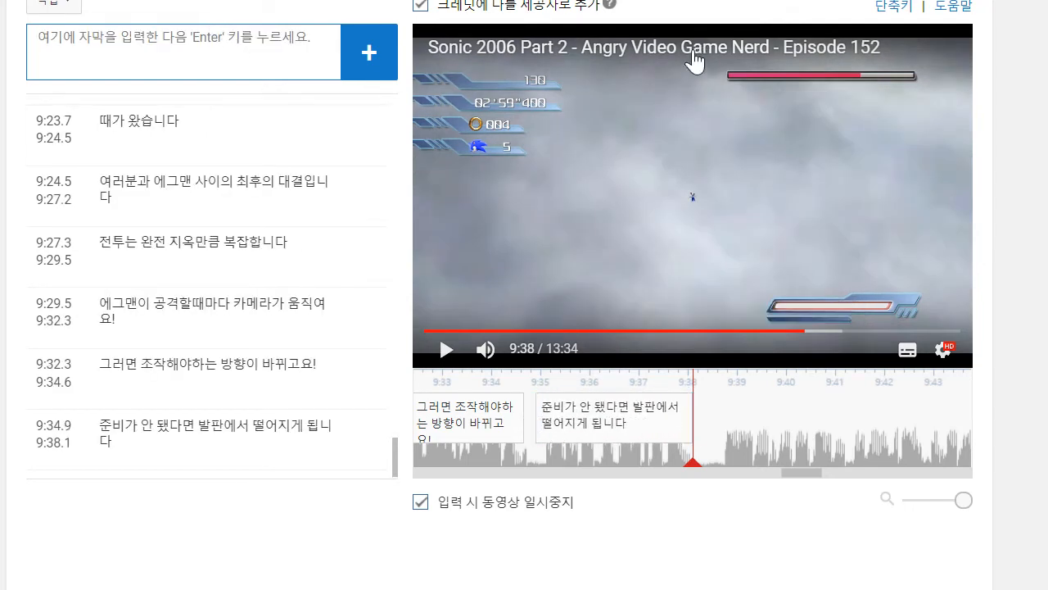
- Play on to 9:41, add the caption "공격하는 유일한 방법은 에그맨이 여러분에게 날아오길 기다린 다음", and move its start to about 9:38.7
click(716, 0)
scroll(573, 205, up, 1)
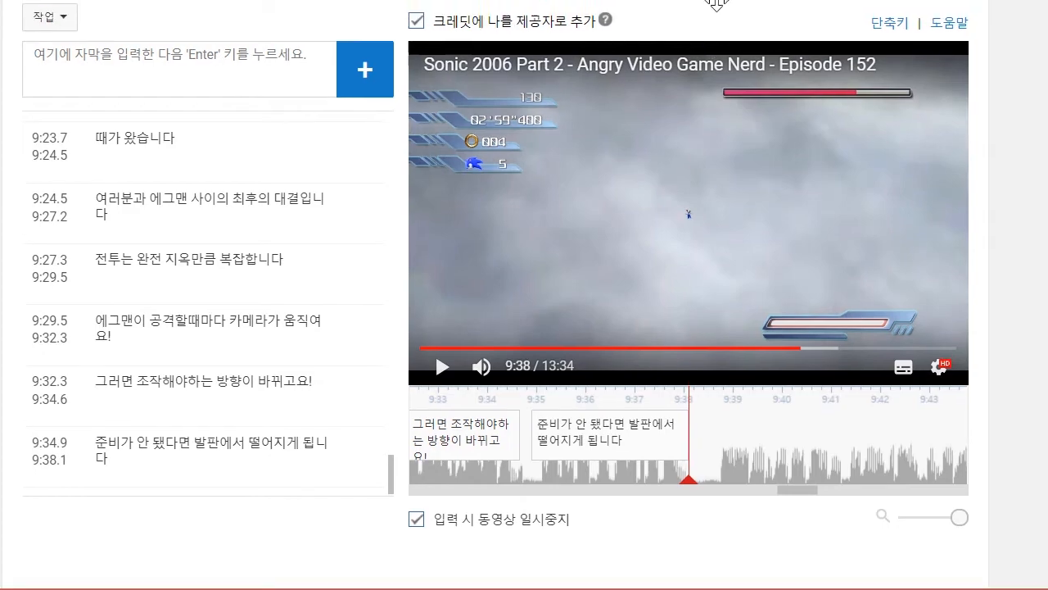
click(449, 379)
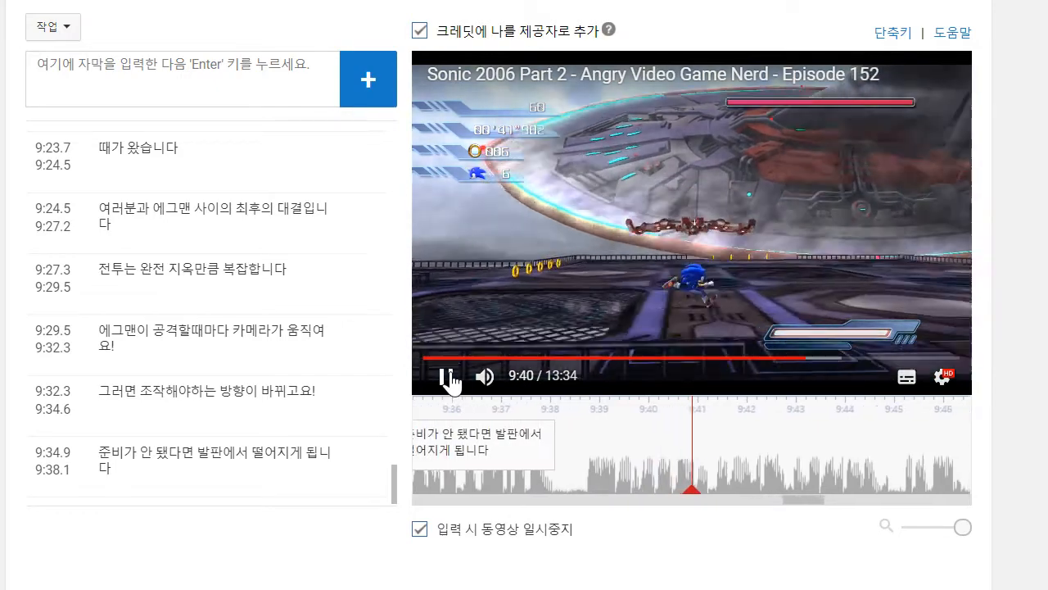
click(311, 67)
text(공격하는 유일한 방법으)
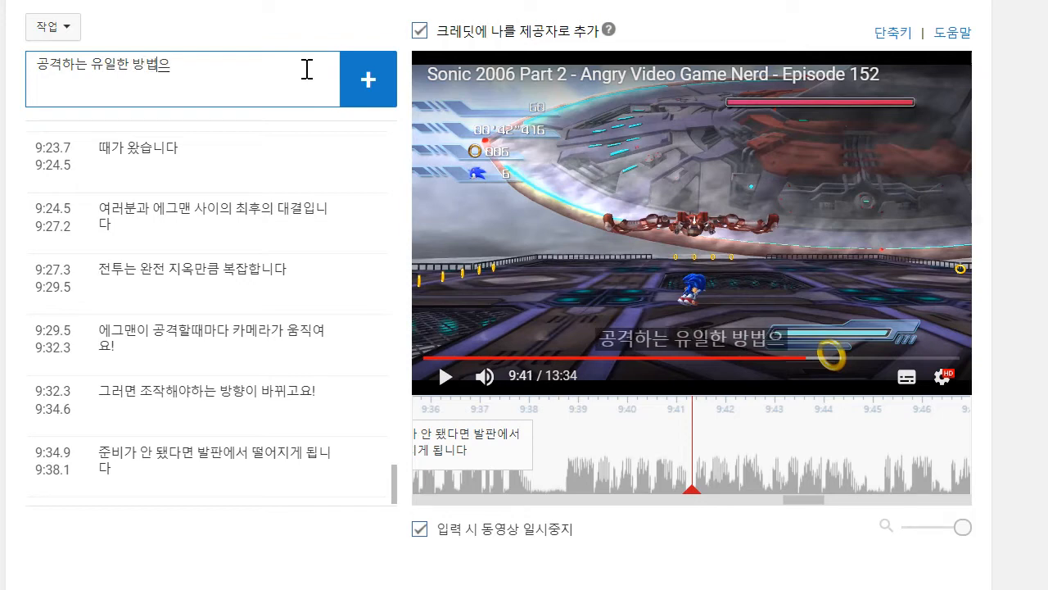
text(ㄴ이 여러분ㅇㅔ)
key(BackSpace)
text(날아오길ㄱ)
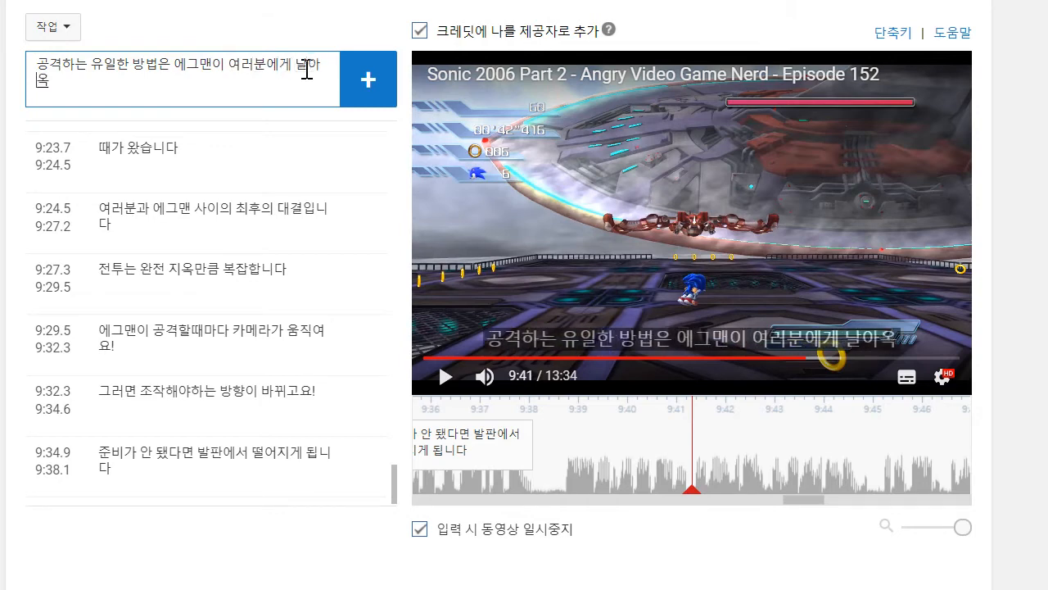
text(ㅣ다린 다음)
key(Return)
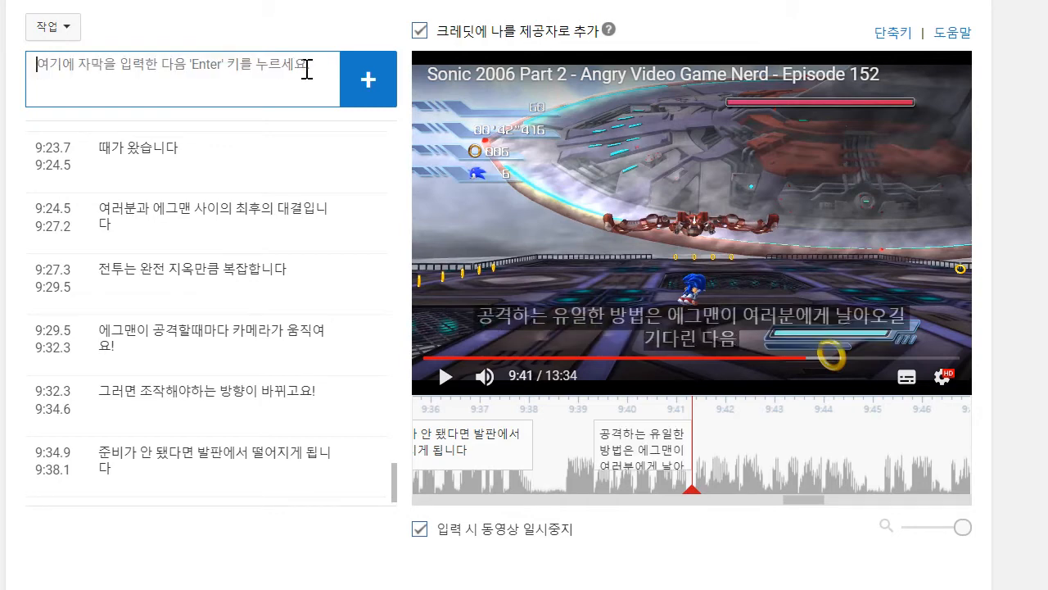
drag(595, 458, 562, 458)
- Play on to 9:44, add the caption "뿔을 붙잡아서 떨어지고 있는 폭탄에 박아버리면 됩니다", and move its start to 9:41.4
click(446, 376)
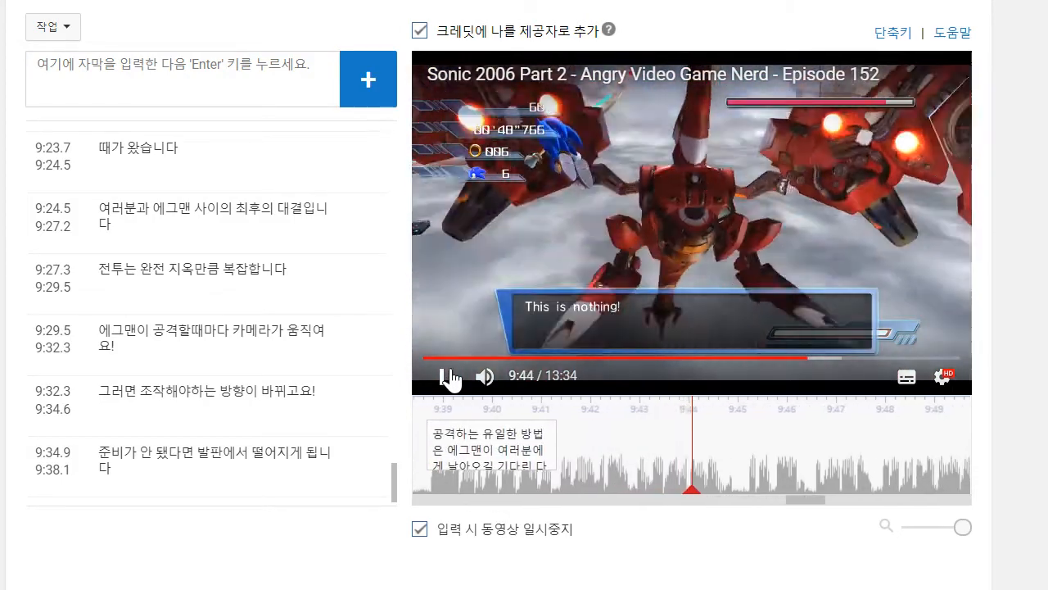
click(195, 66)
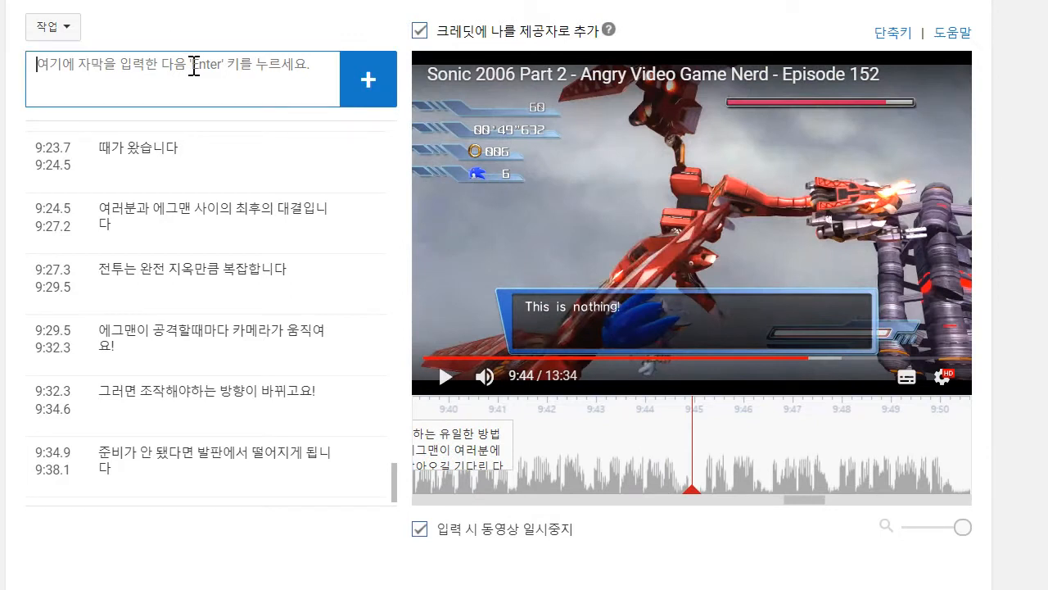
text(뿔)
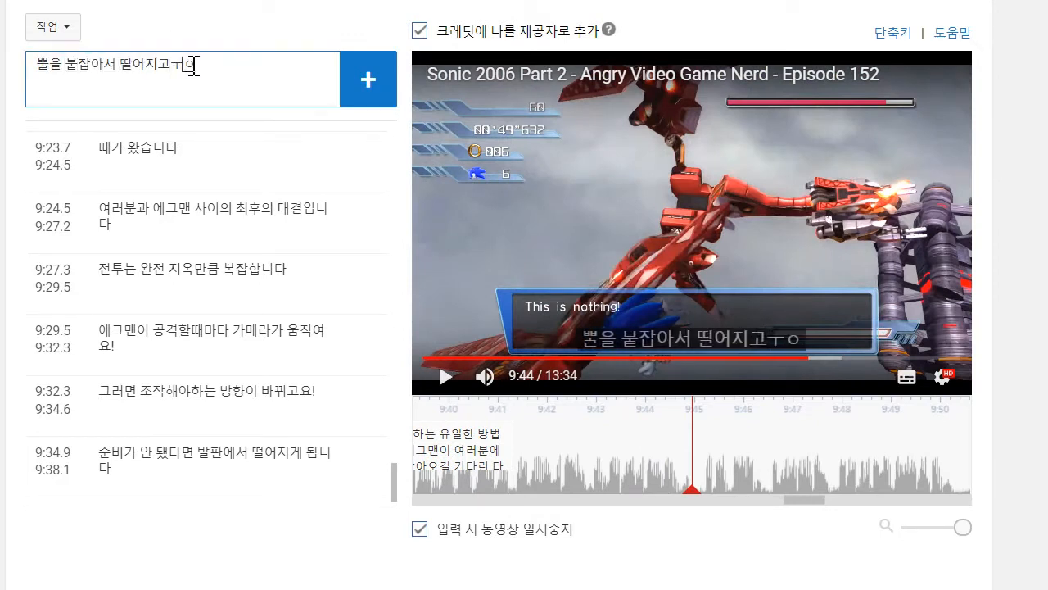
text(을 붙잡아서 떨어지고 있는 폭탄에 부)
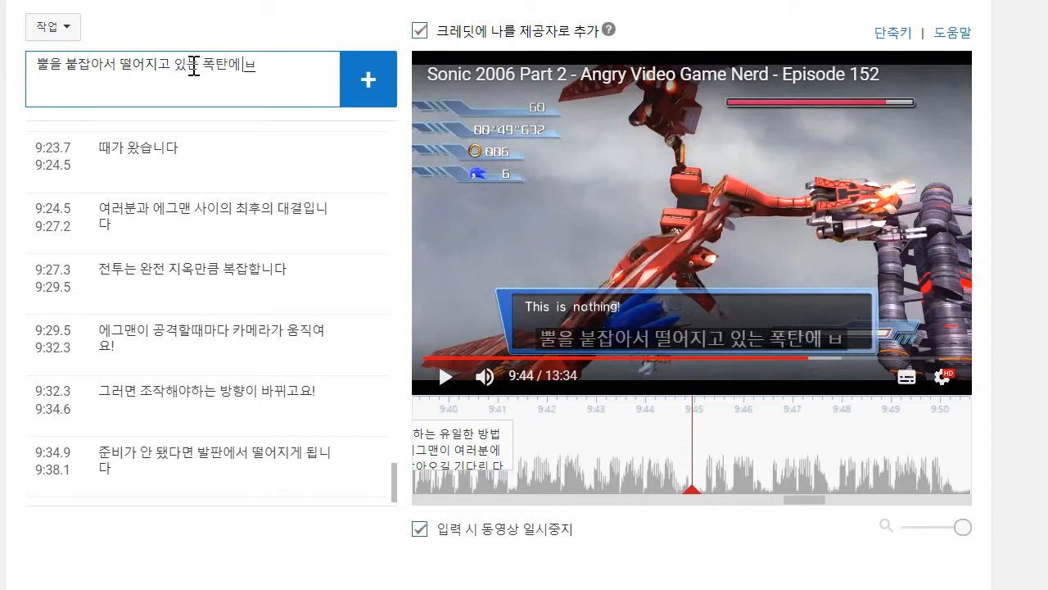
text(아버리면 ㄴ)
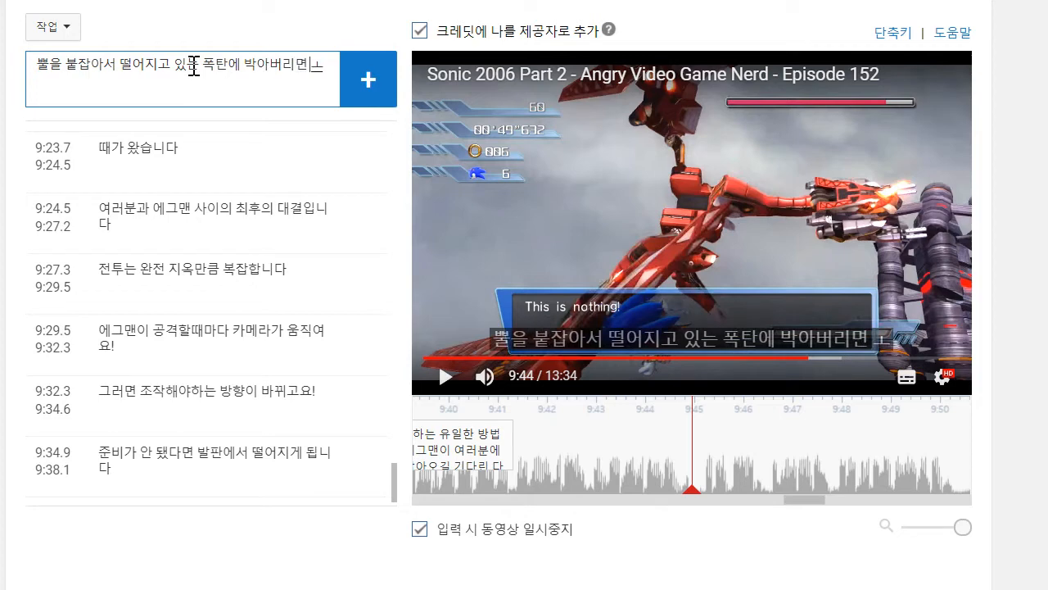
text( ㄷ)
text(니다)
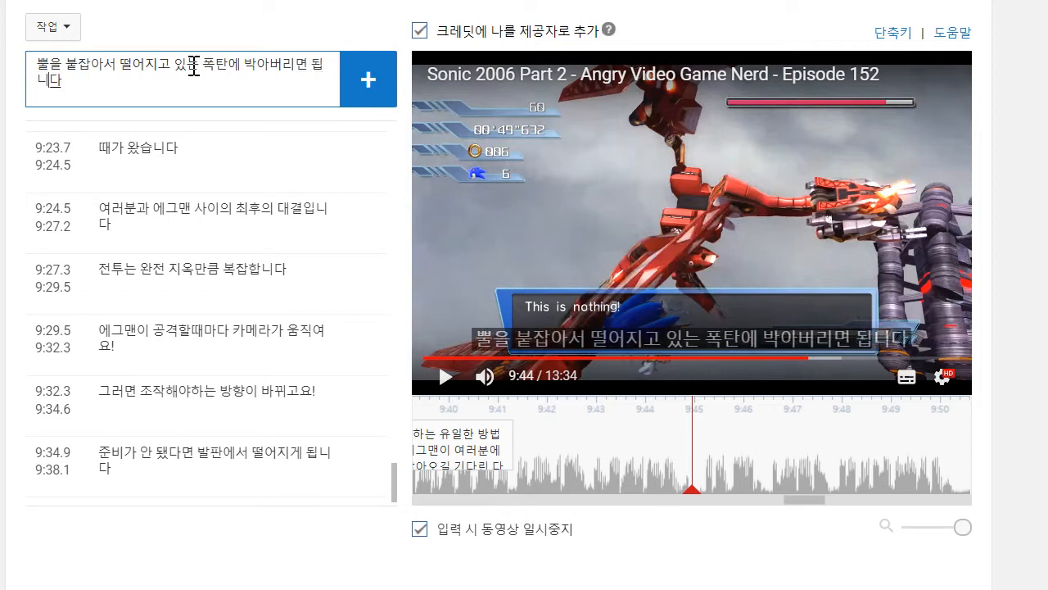
key(Return)
drag(593, 438, 519, 440)
- Play on to 9:47, add the caption "3번 때리고 나면 캐노피가 열리고", and move its start to 9:45.1
click(446, 382)
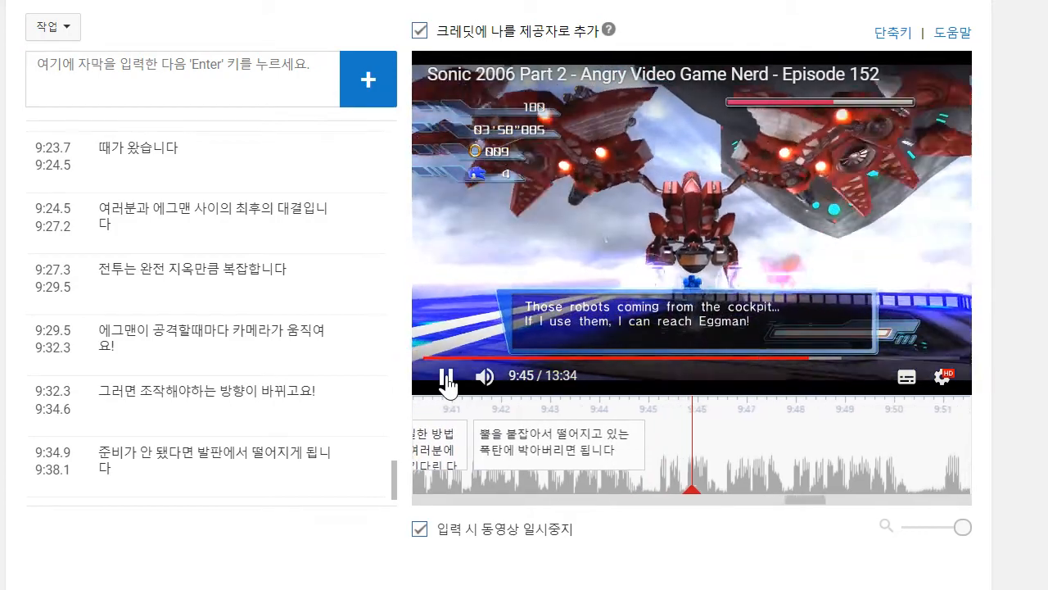
click(446, 379)
click(159, 92)
text(3)
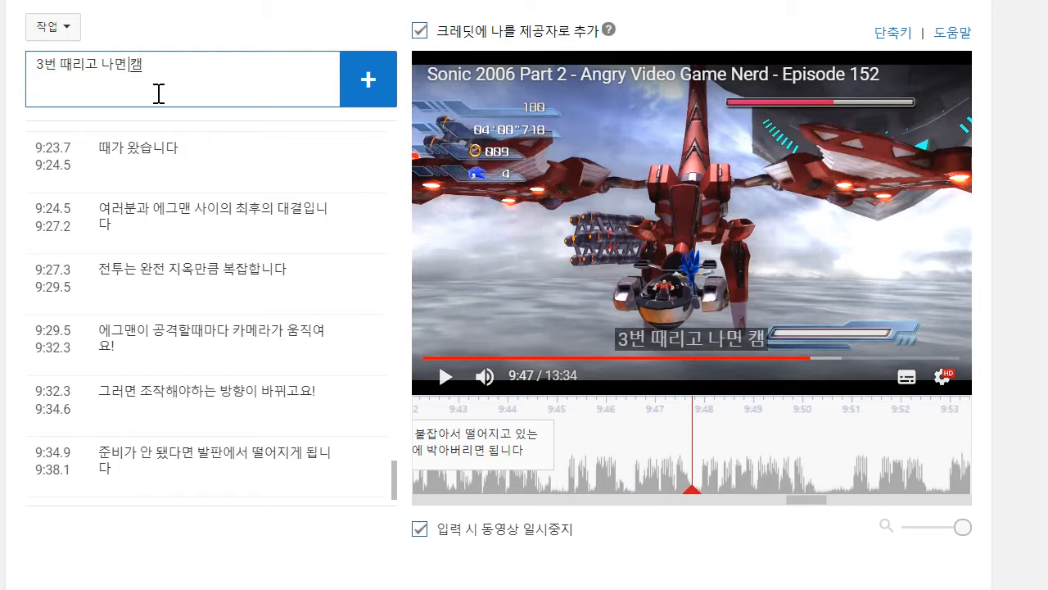
text(번 때리고 나면 캐노피가 열리고)
key(Return)
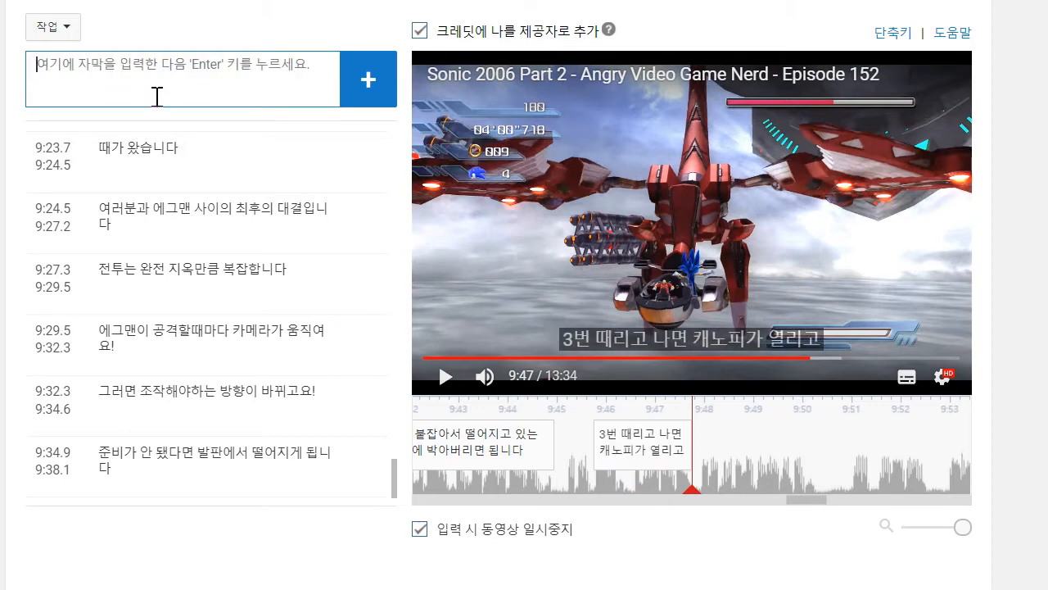
drag(593, 449, 562, 445)
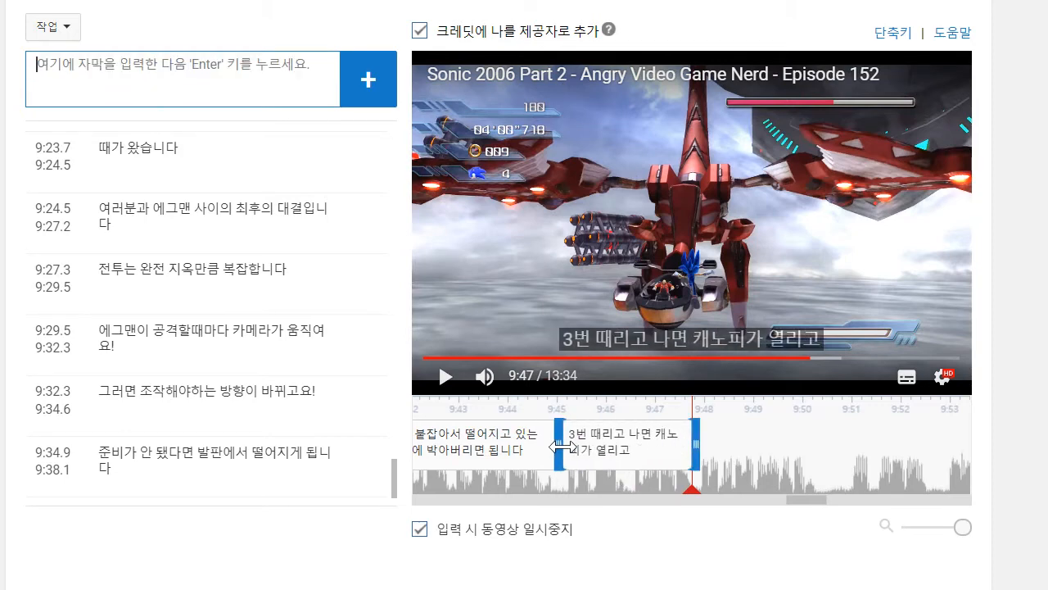
- Play on to 9:50, add the caption "이놈 면상에 호밍해서 공격할 수 있습니다", and move its start to 9:47.9
click(427, 379)
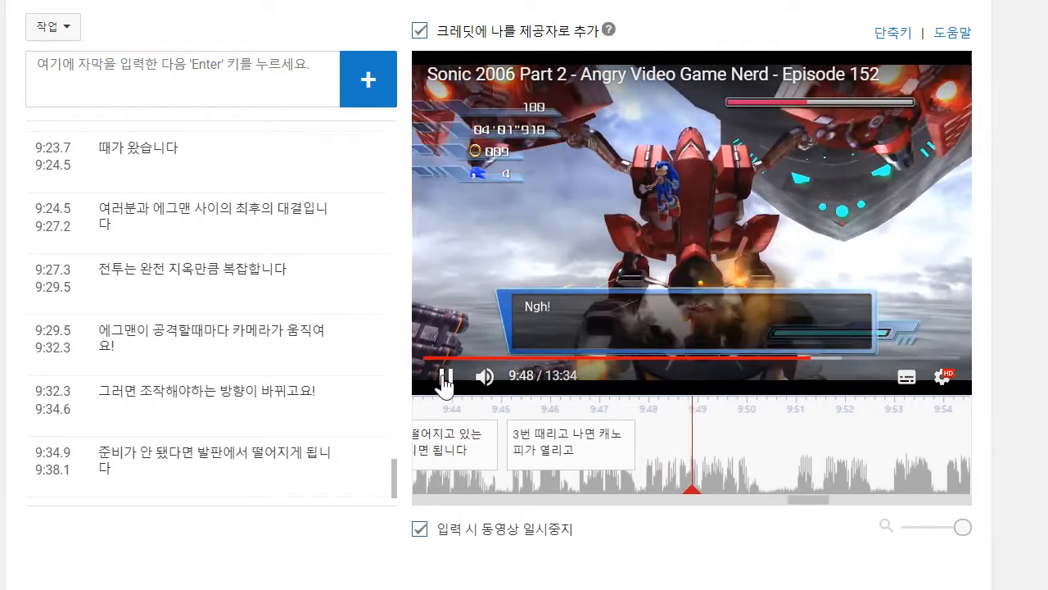
click(447, 377)
click(213, 88)
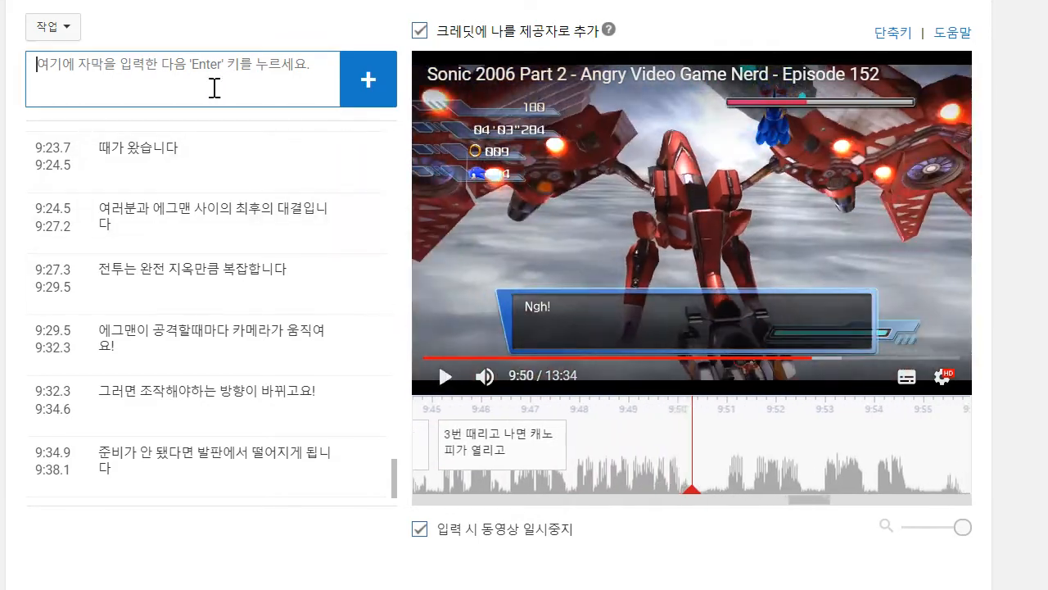
text(이놈 면상)
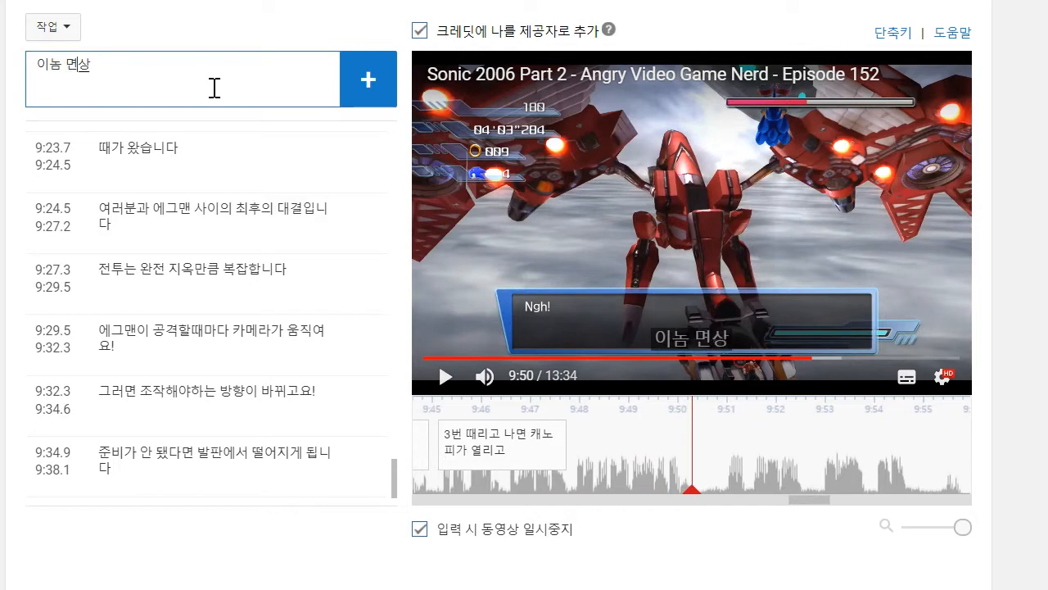
text(에 호밍해서 공)
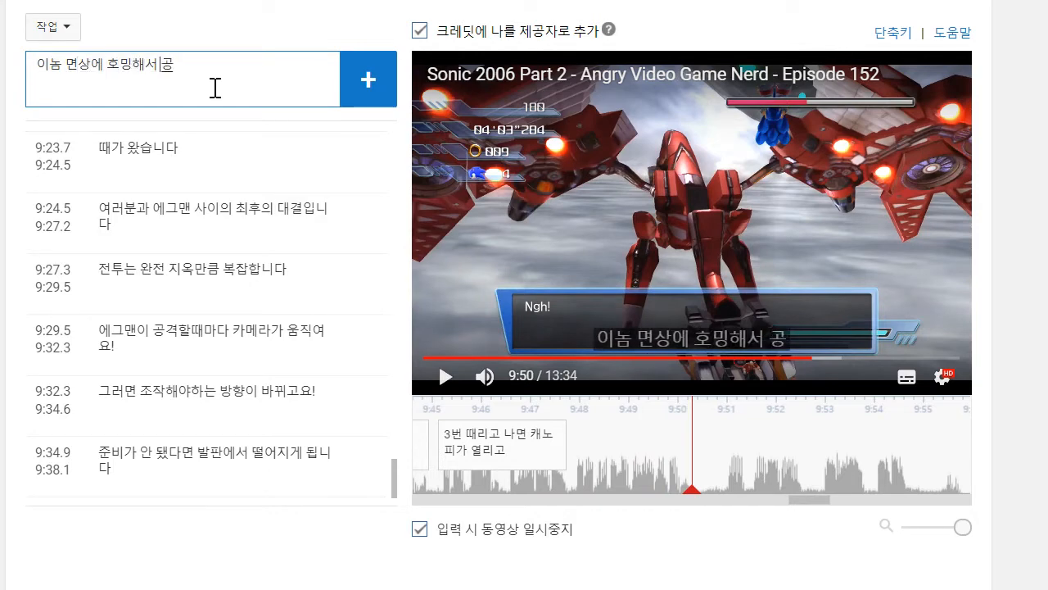
text(격할 수 이있습니다)
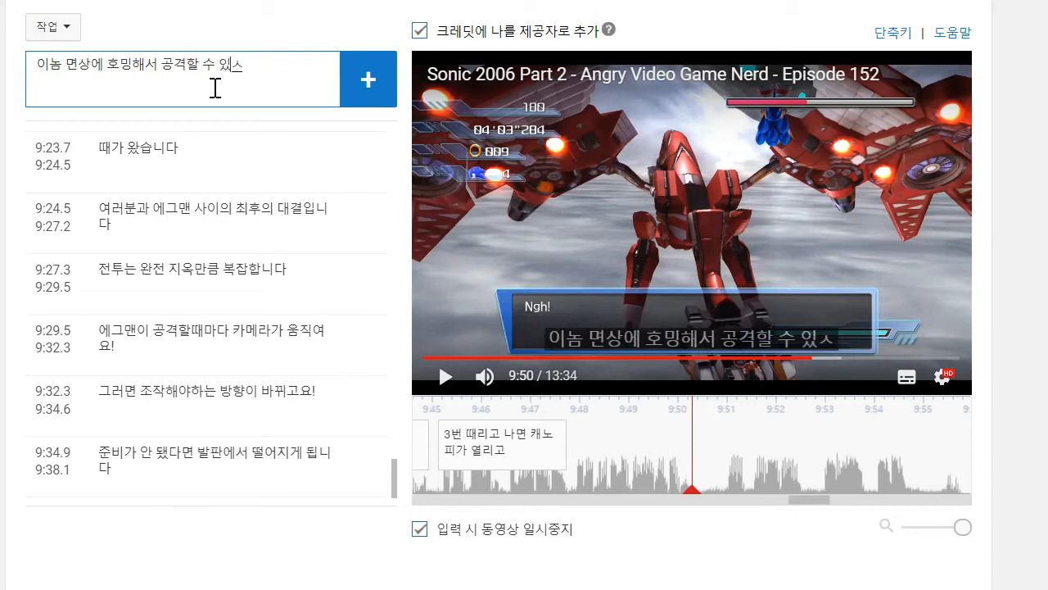
key(Return)
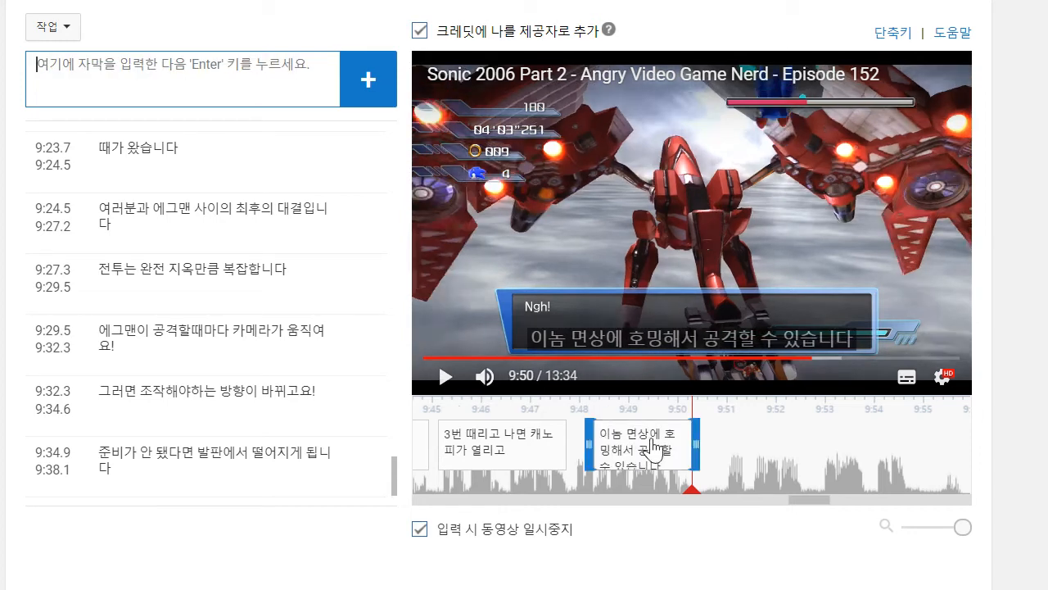
drag(591, 444, 575, 444)
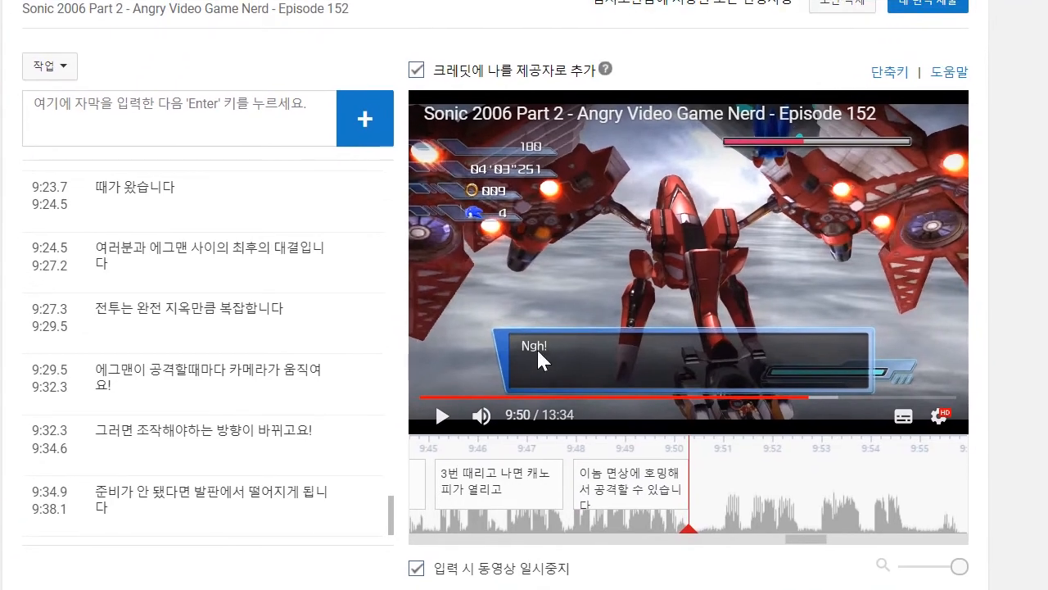
- Play on to 9:52 and add the caption "좋아, 간다, 잡았어!", running from 9:51.0 to 9:52.5
click(442, 377)
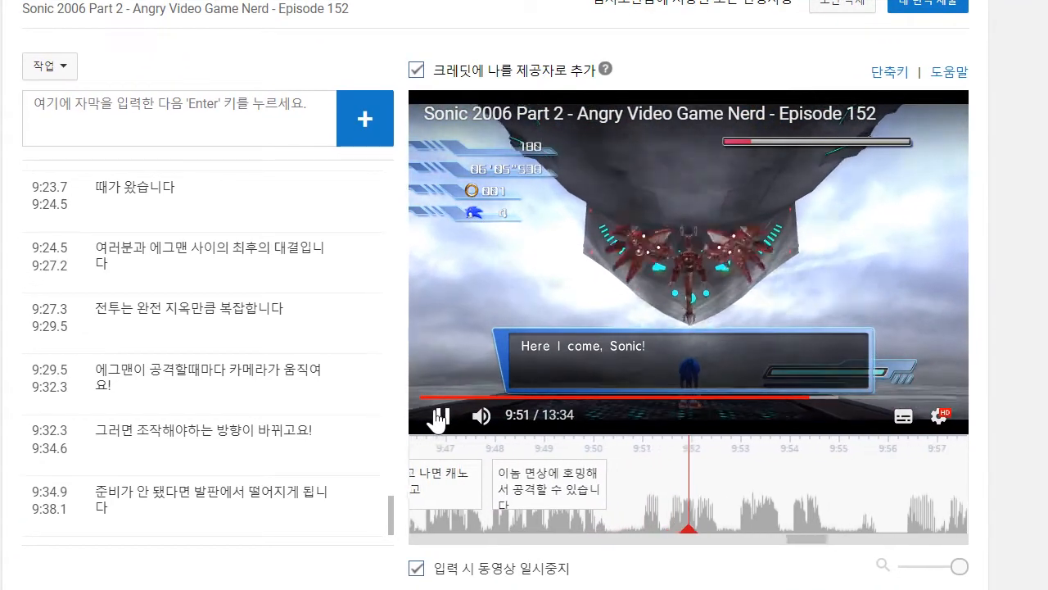
click(239, 104)
text(ㅈ)
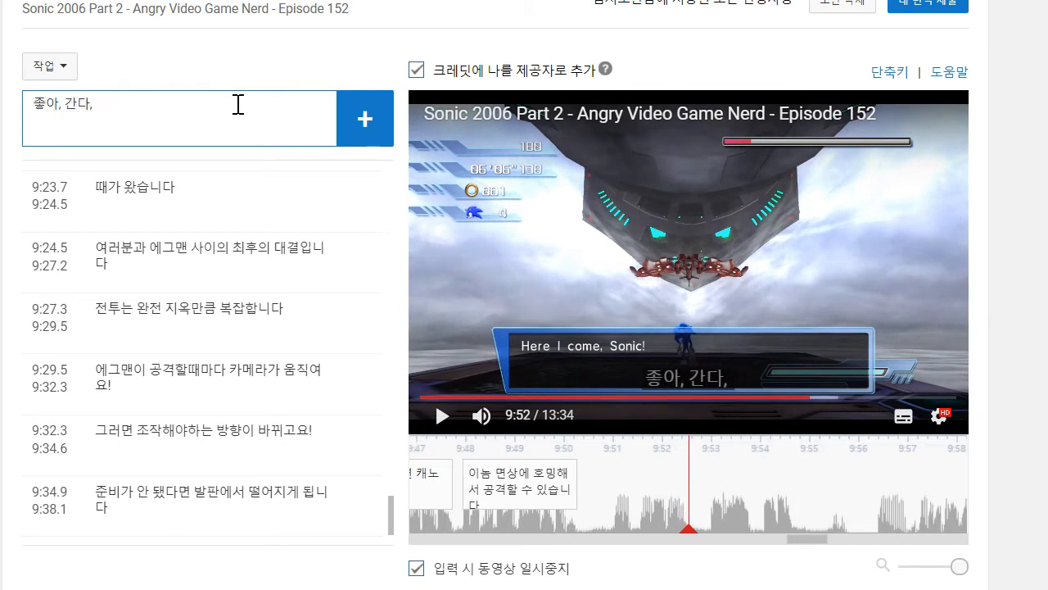
text(아, 간다, 잡았어!)
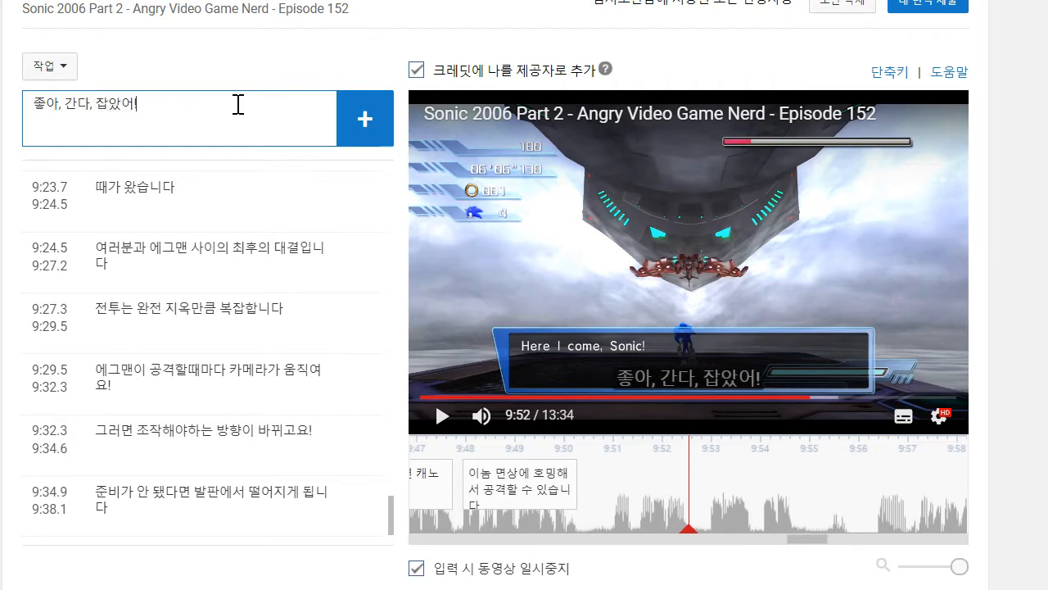
key(Return)
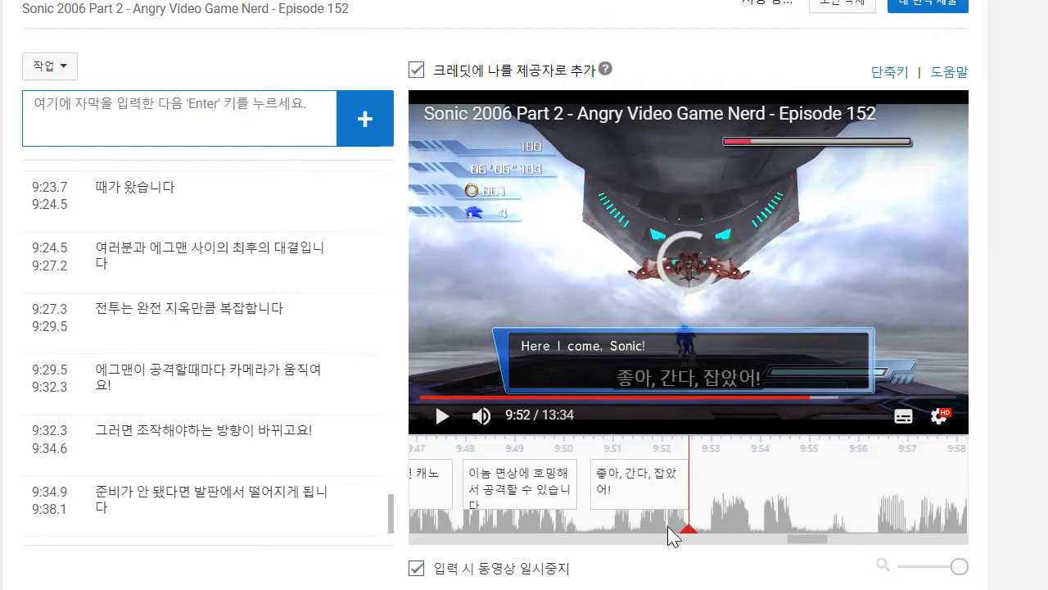
- Play on to 9:53, add the caption "마지막 한 방이다!", and move its start to 9:52.8
click(442, 416)
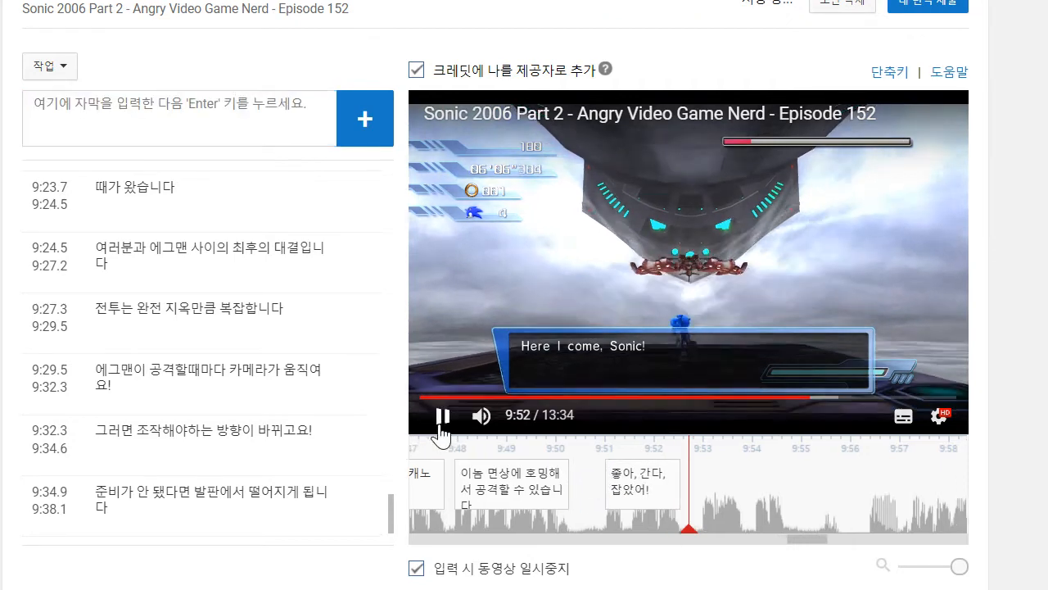
click(162, 101)
text(ㅈ)
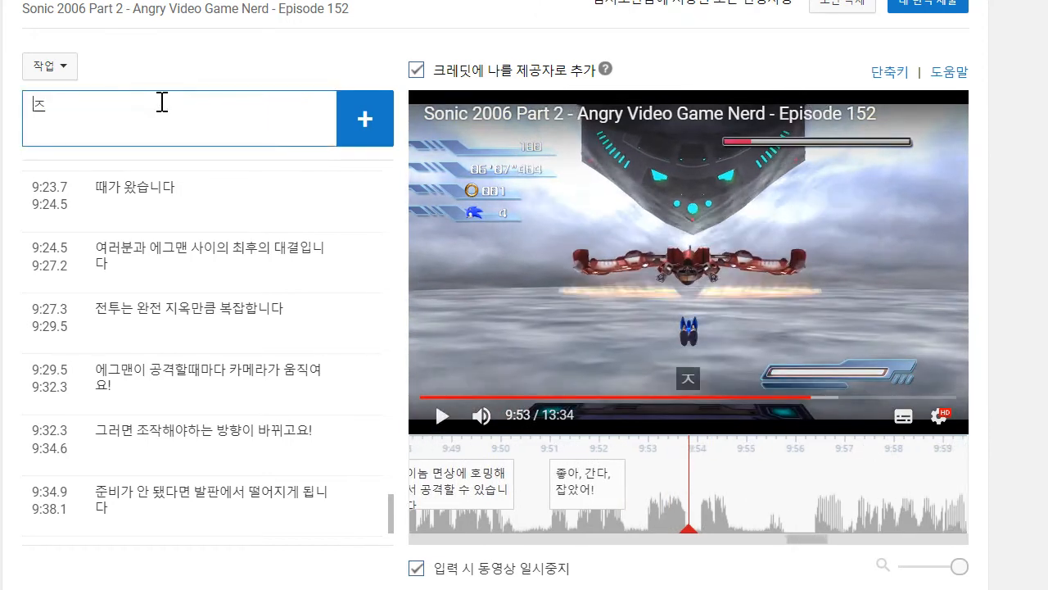
key(BackSpace)
key(BackSpace)
text(ㅈ)
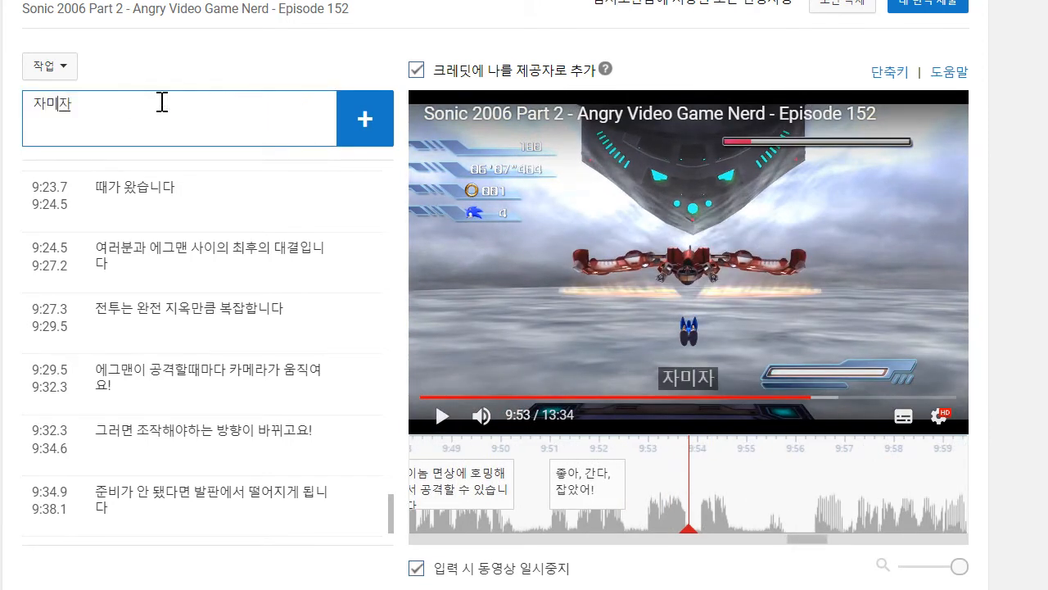
key(BackSpace)
key(BackSpace)
text(마지막 한 방)
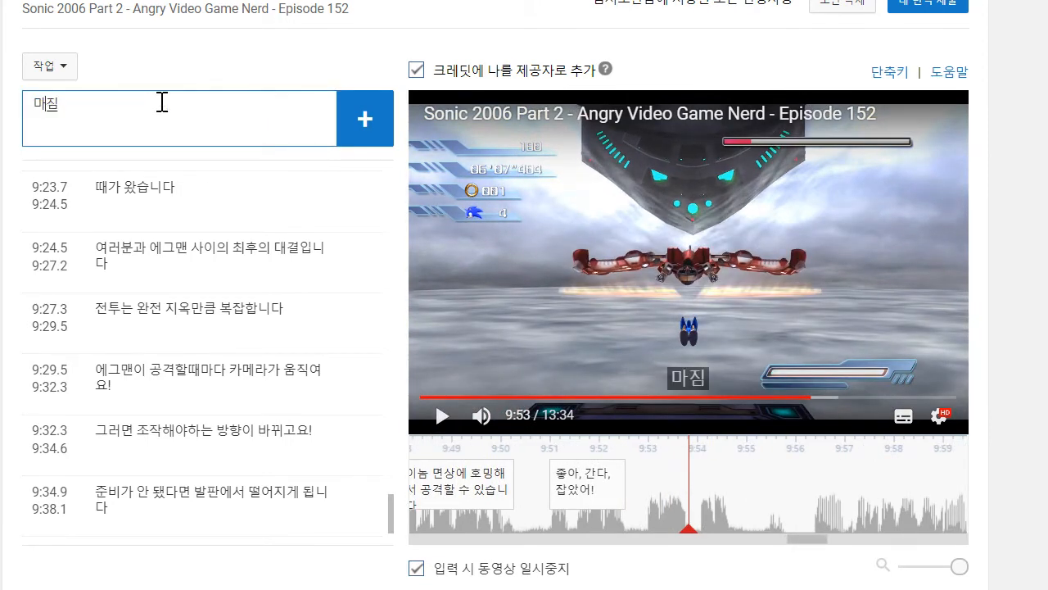
text(이다!)
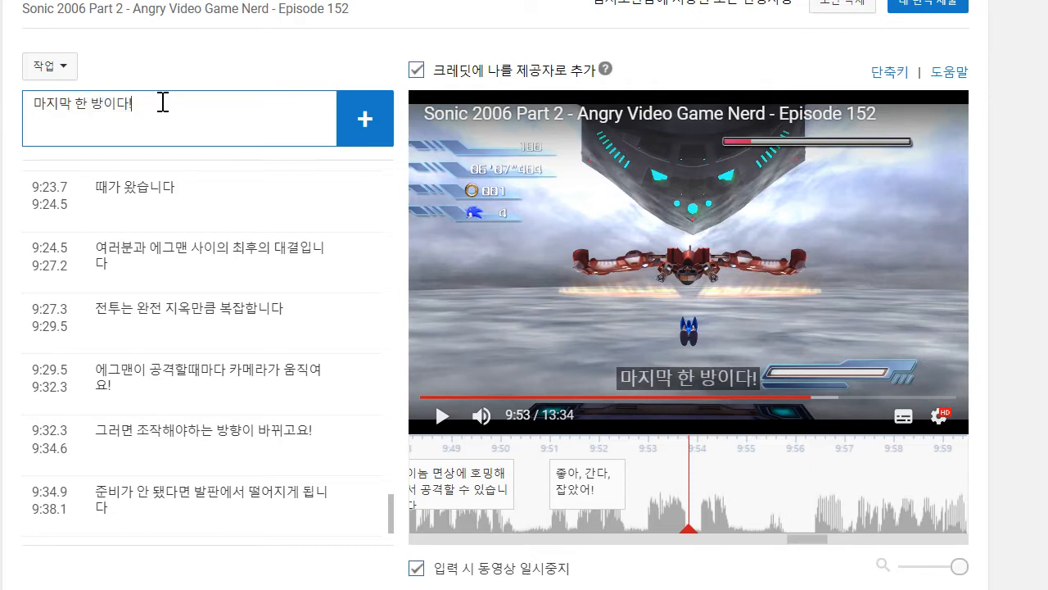
key(Return)
drag(619, 483, 639, 483)
- Play on to 9:54 and add the caption "가자!", running from 9:53.9 to 9:54.8
click(443, 418)
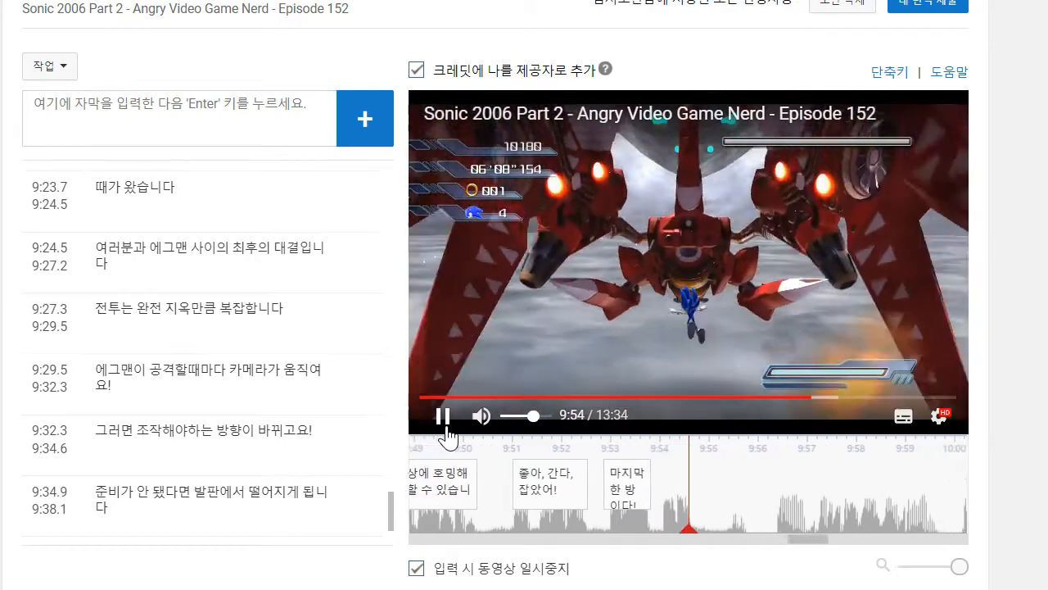
click(194, 124)
text(가자!)
key(Return)
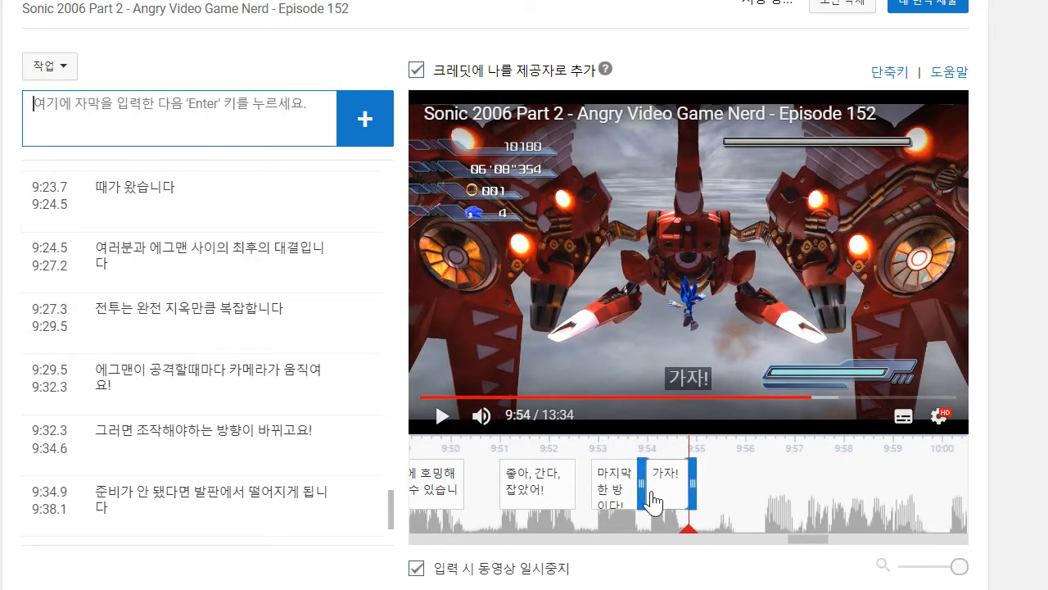
- Change the text of the caption "가자!" at 9:53.9 to "간다!"
scroll(214, 491, down, 5)
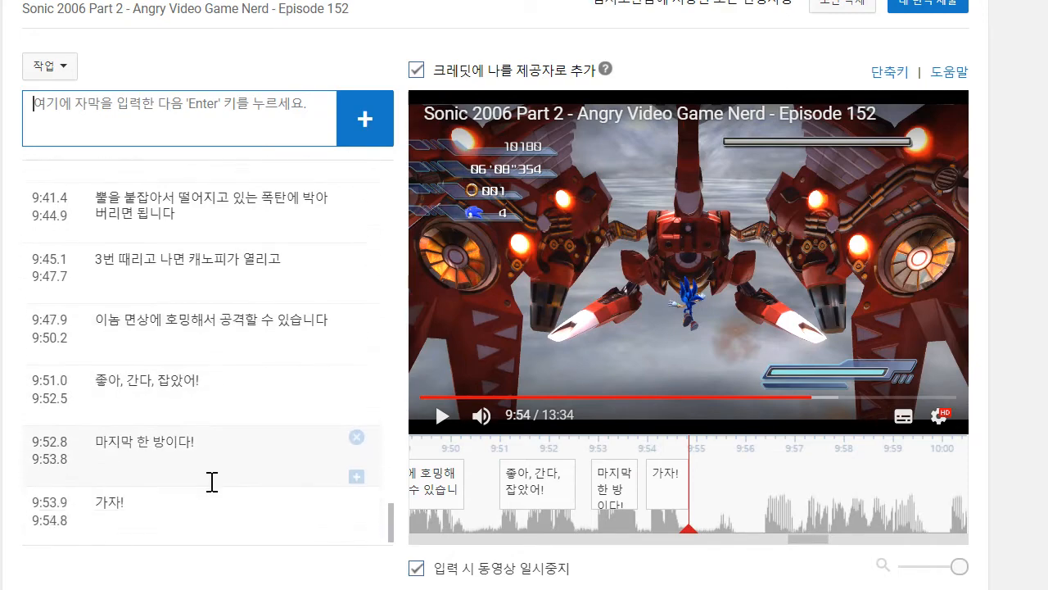
click(162, 486)
key(BackSpace)
key(BackSpace)
key(BackSpace)
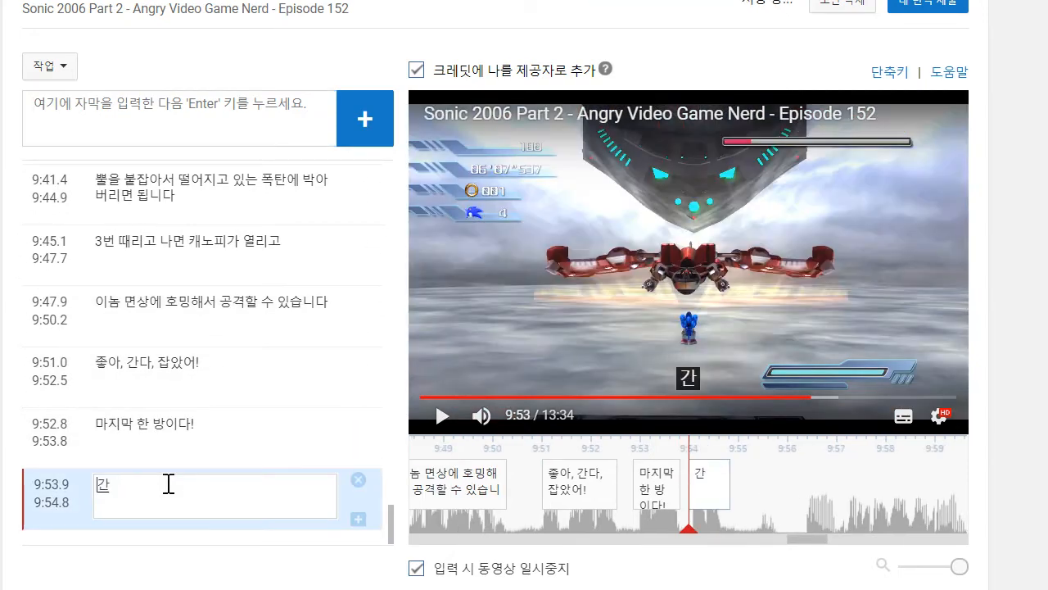
- Play on to 9:57, add the caption "젠장!", and move its start to about 9:56.3
click(436, 426)
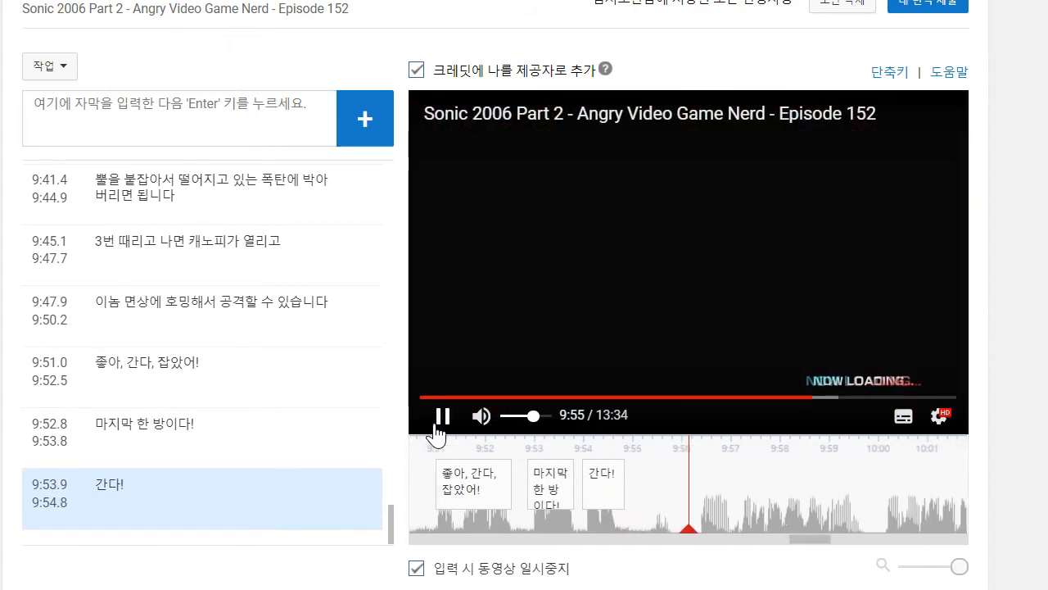
click(439, 419)
click(208, 144)
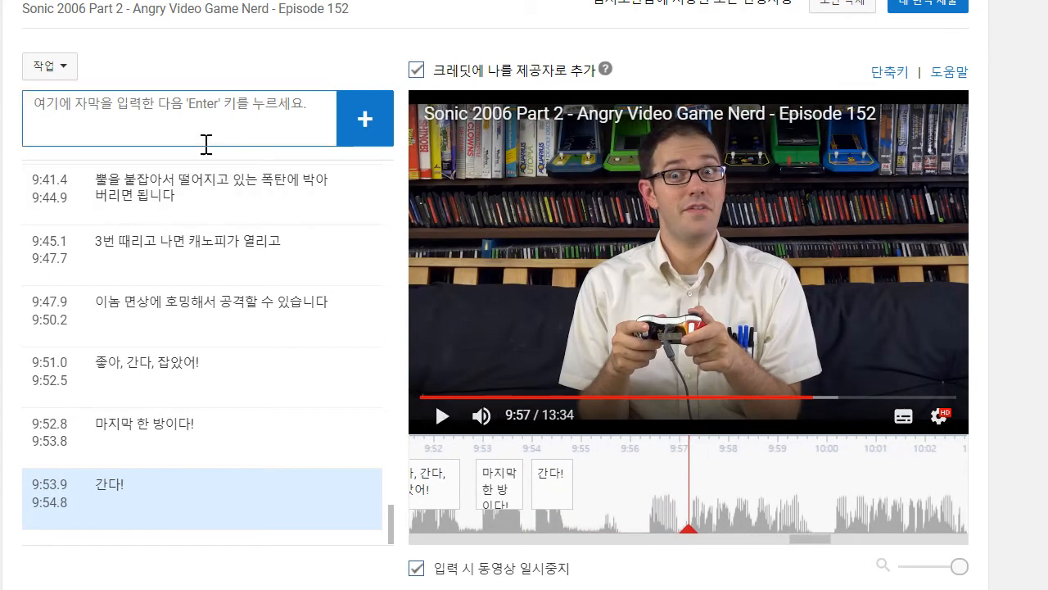
text(젠장!)
key(Return)
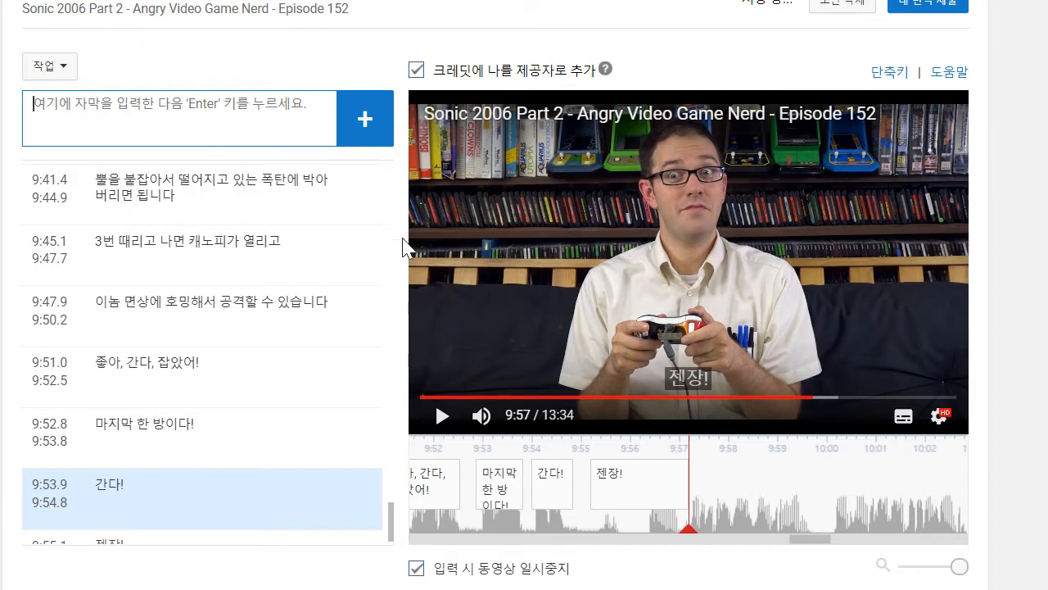
drag(599, 482, 643, 486)
- Play on to 9:59, add the caption "그야말로 역대 최고로 달달한 로딩화면입니다", and move its start to about 9:57.3
click(439, 417)
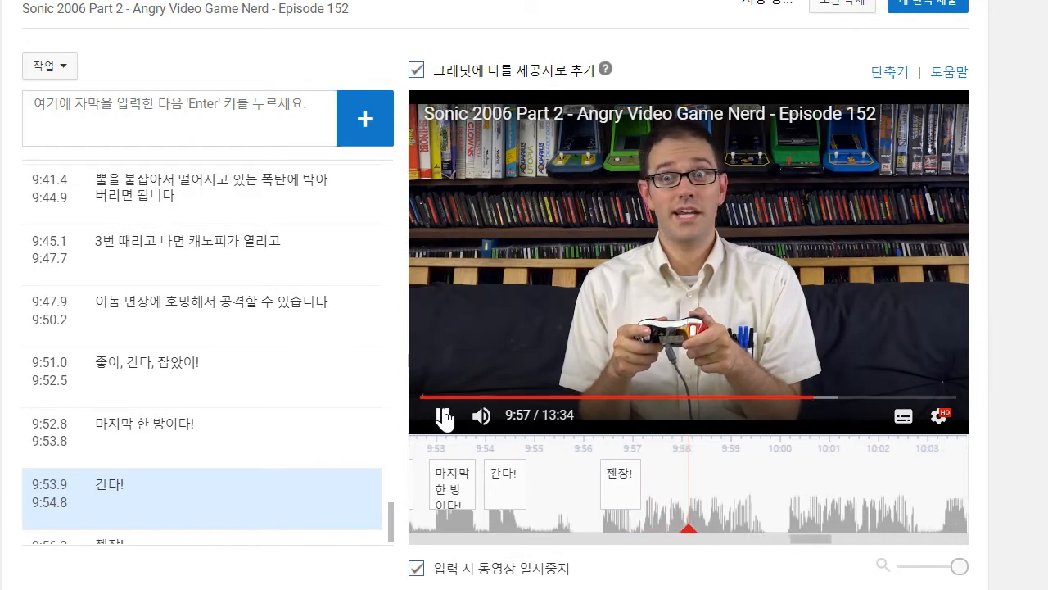
click(173, 92)
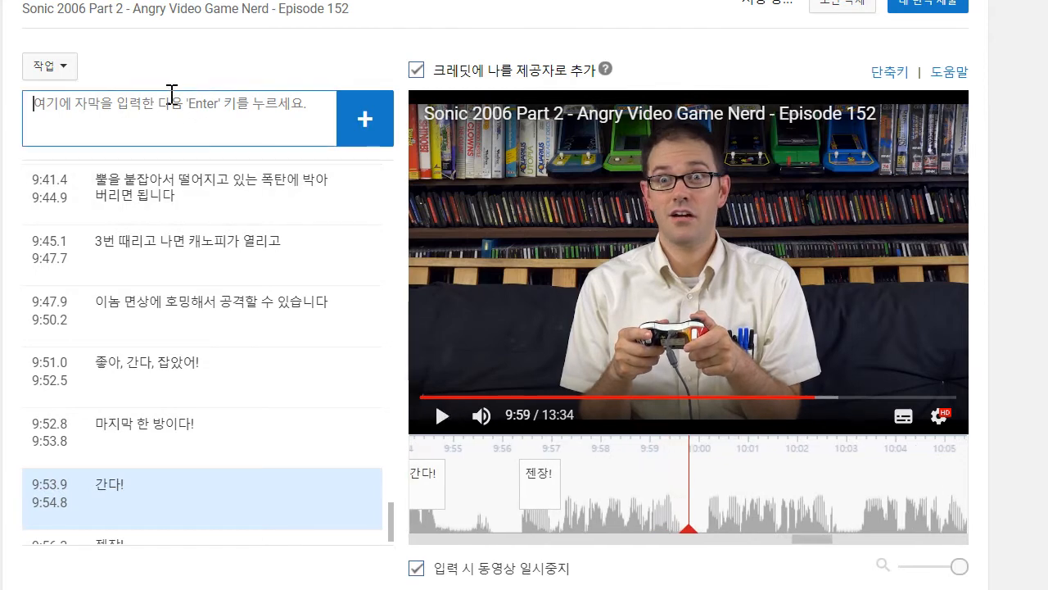
text(그마)
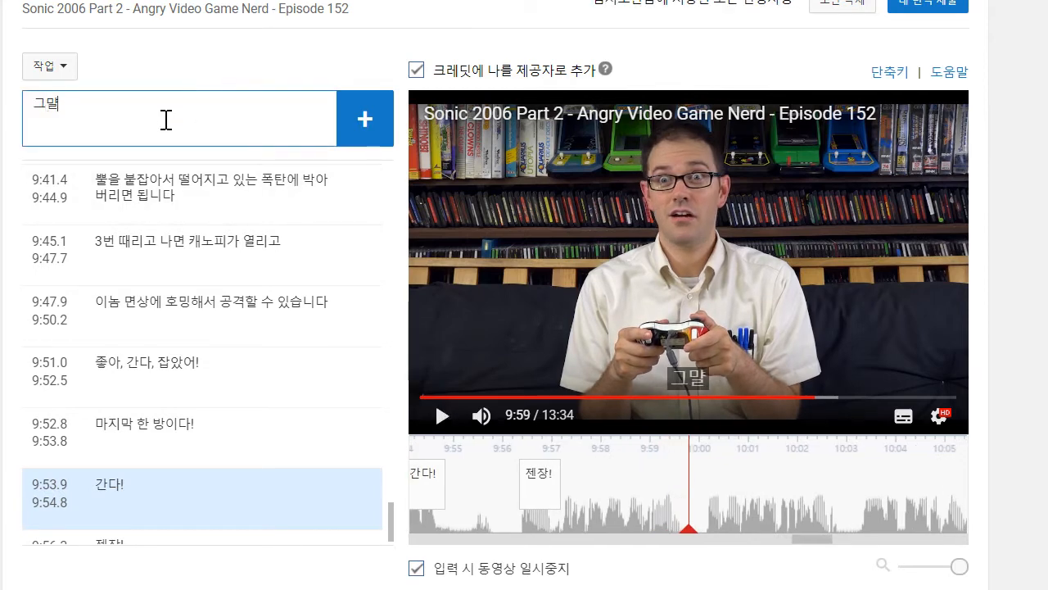
text(야말ㄹ 역대 최고로)
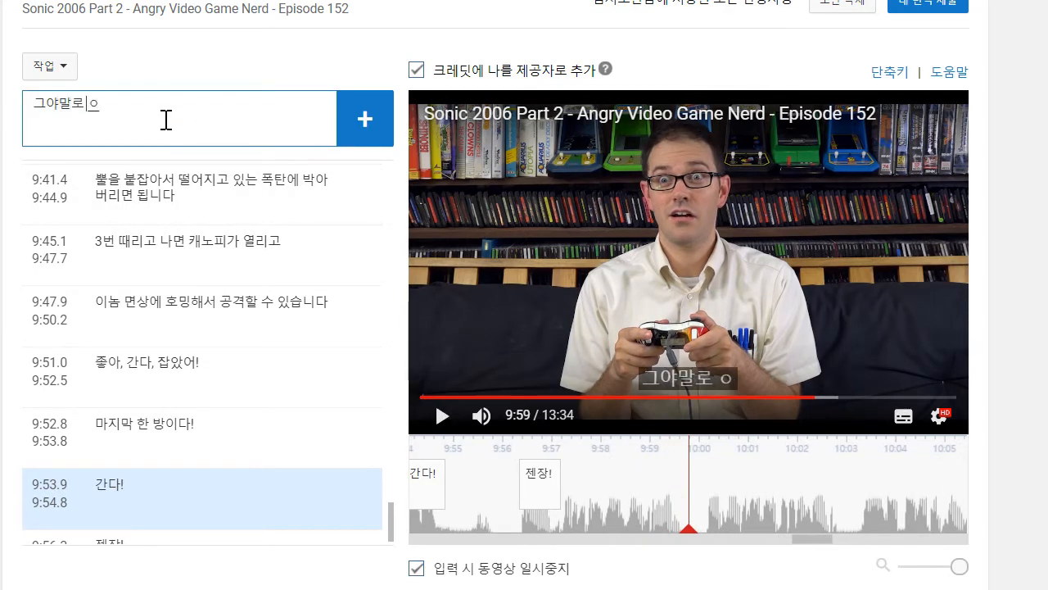
text( 달)
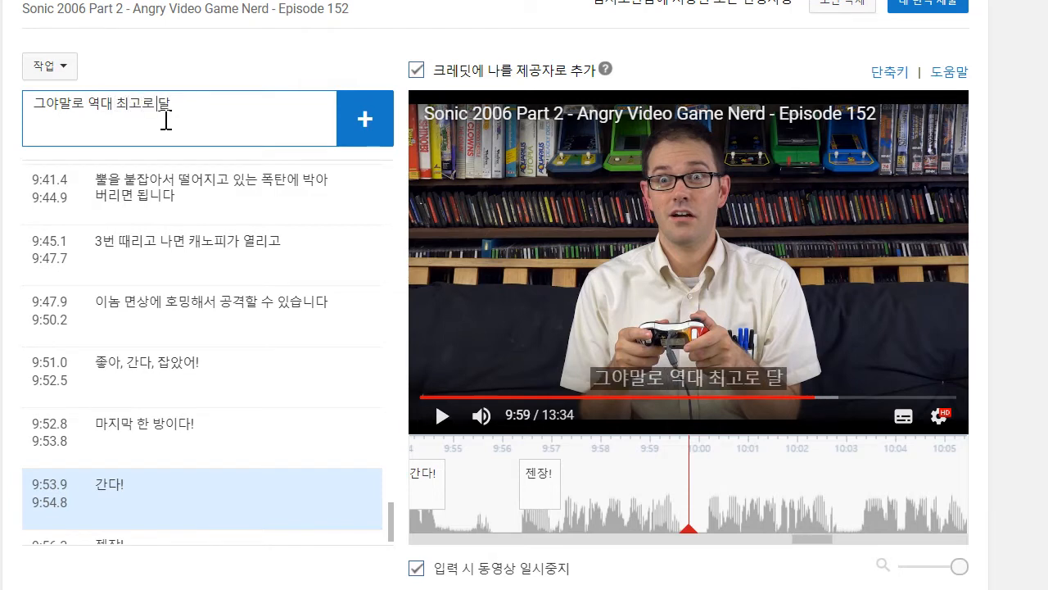
text(달한 로딩화면입니다)
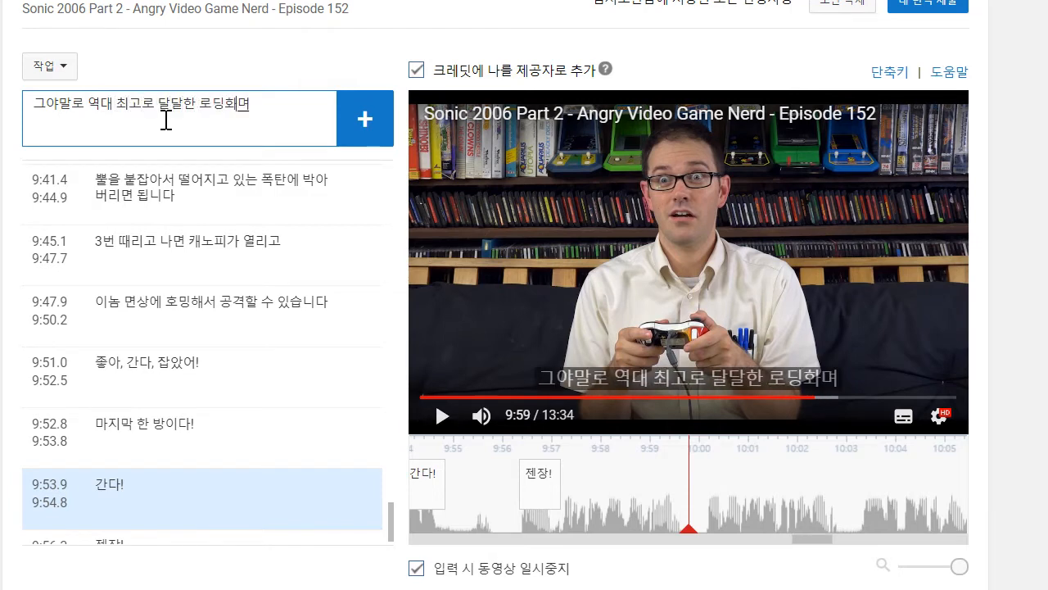
key(Return)
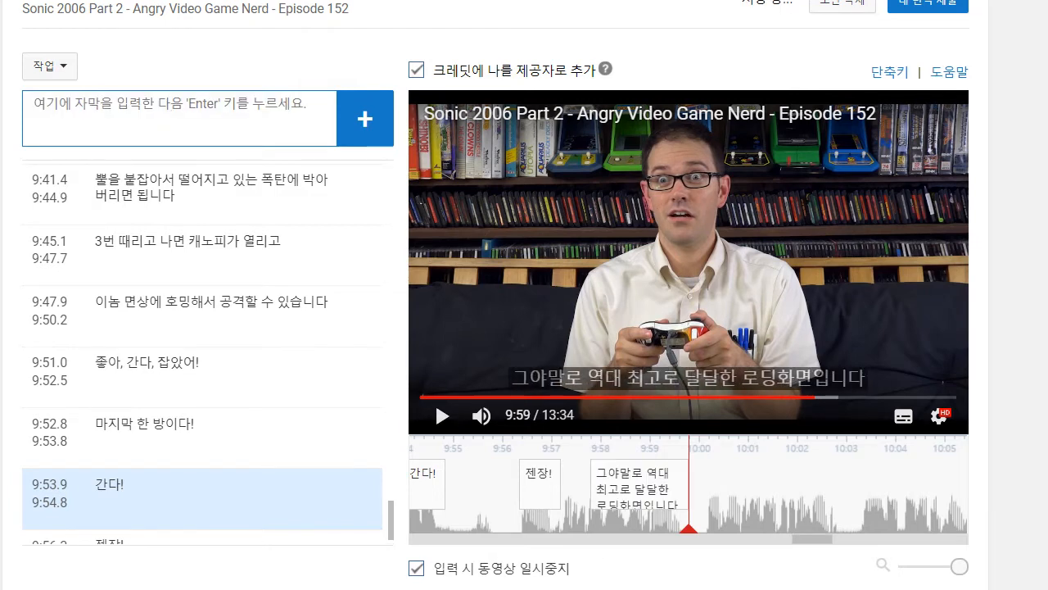
drag(586, 484, 567, 484)
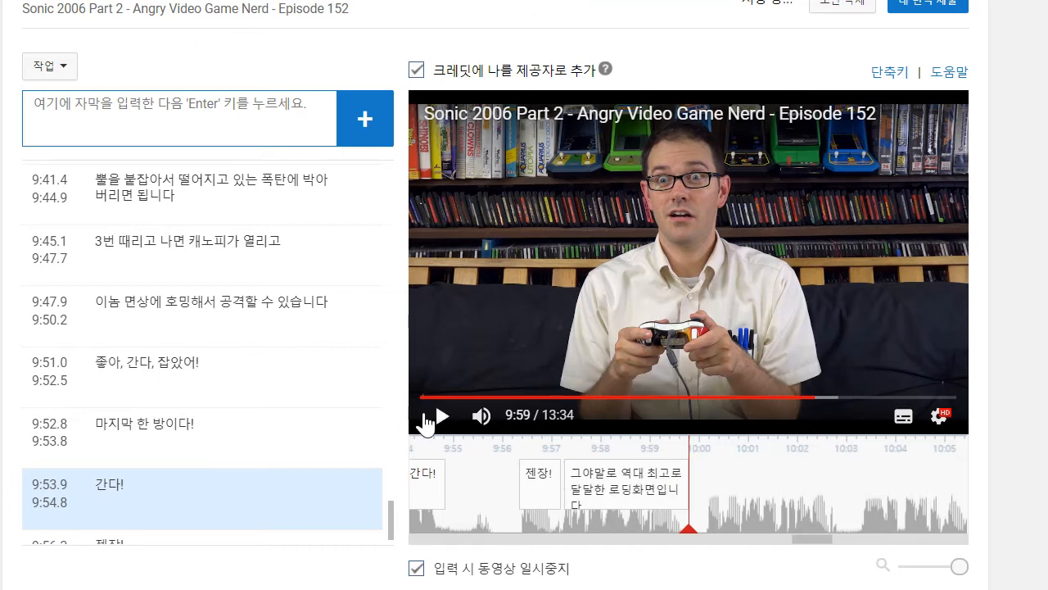
- Play on to 10:02, add the caption "그렇지, 애미뒤진 S랭크를 내놓으라고!", and move its start to about 10:00.2
click(432, 416)
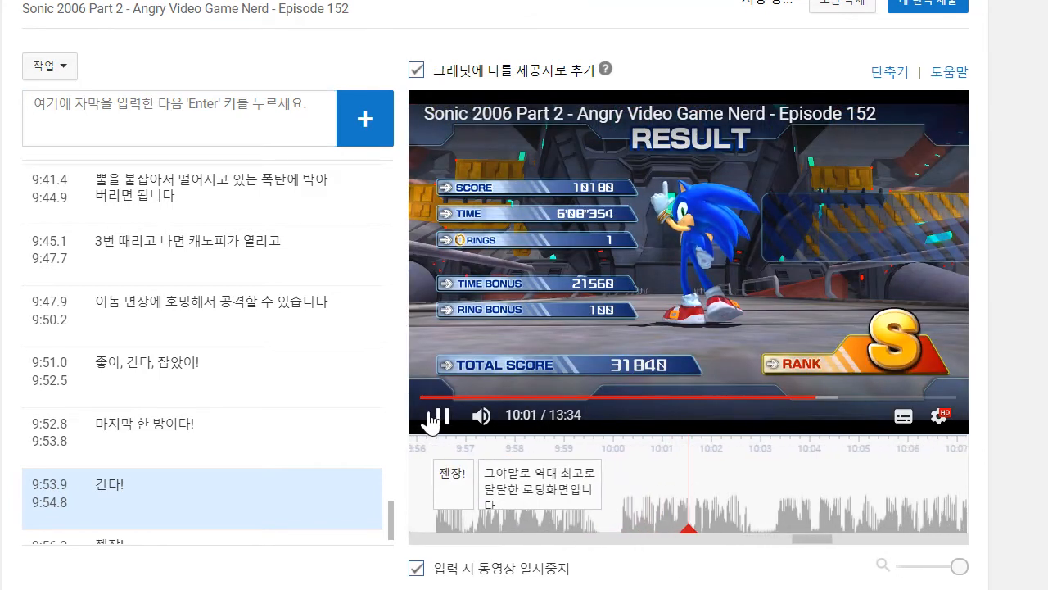
click(440, 421)
click(204, 154)
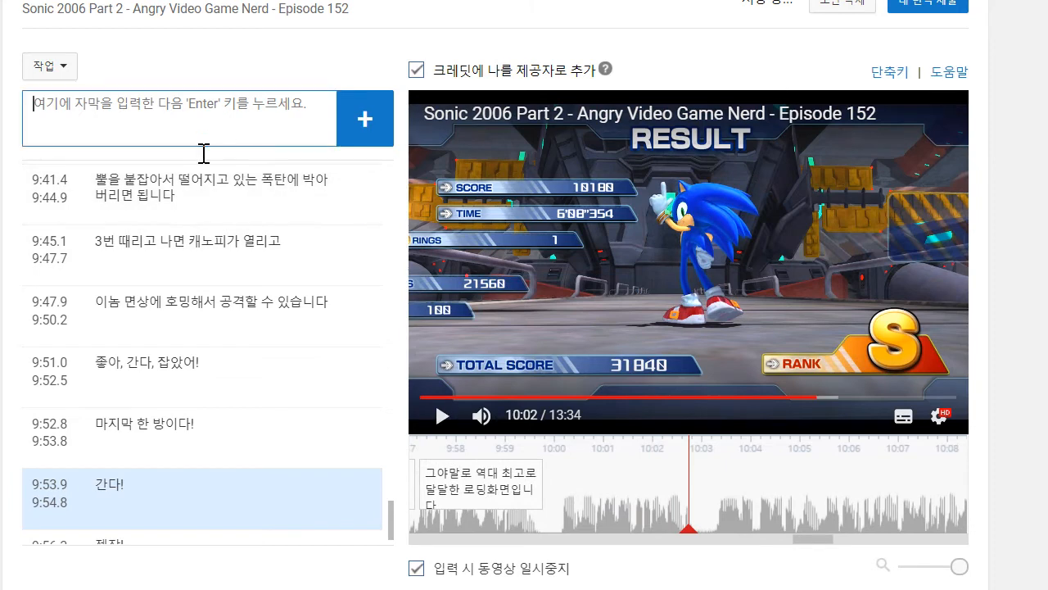
text(그렇지, 애미뒤진 S)
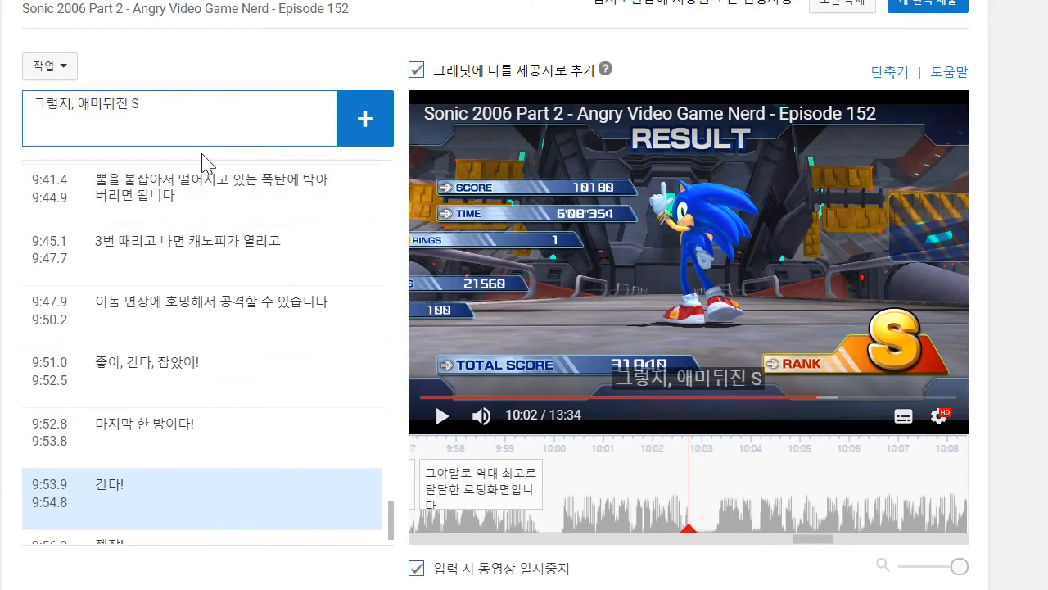
text(애랭크를 내놓으락)
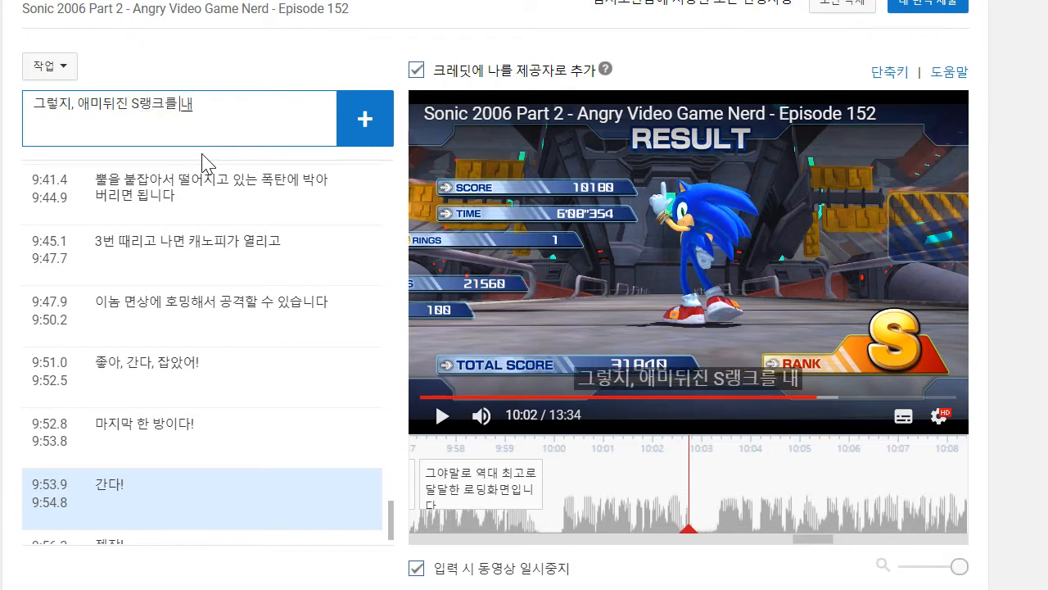
text(!)
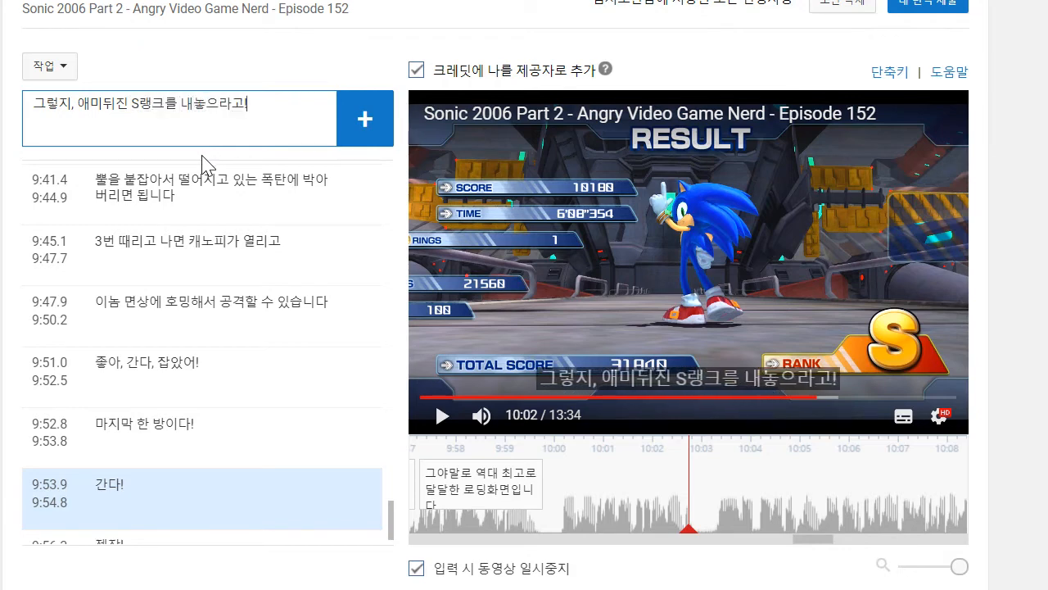
key(Return)
- Play on to 10:05, add the caption "그리곤 마지막 컷신입니다", and move its start to about 10:03.3
click(434, 419)
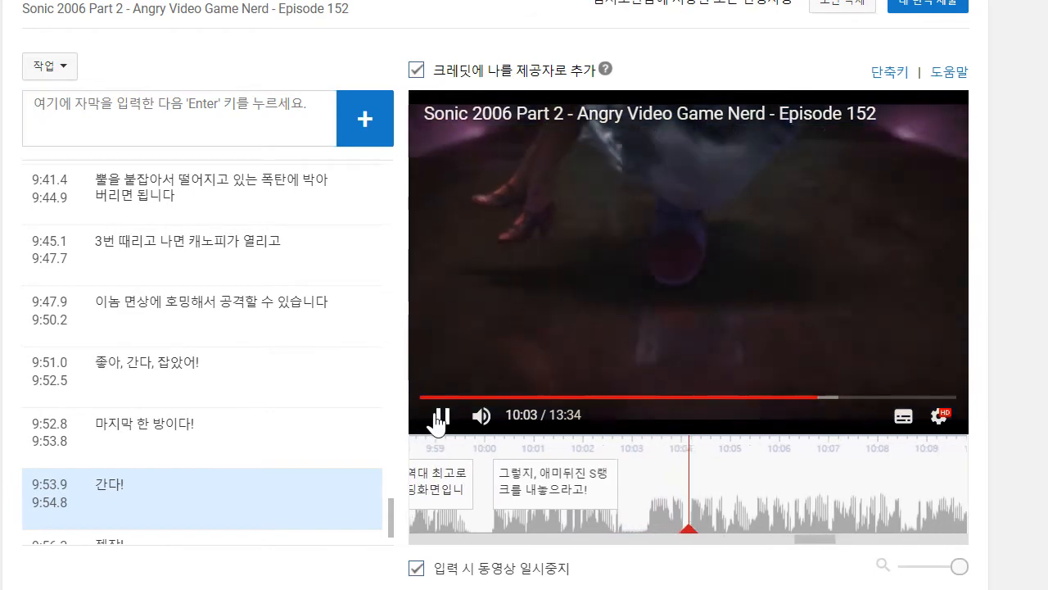
click(440, 417)
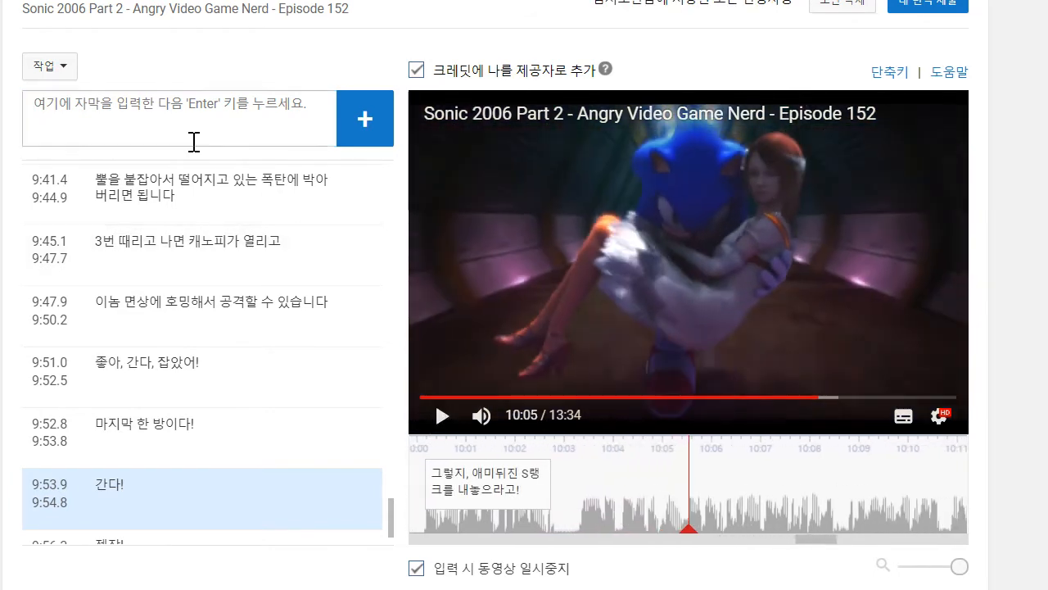
text(그리)
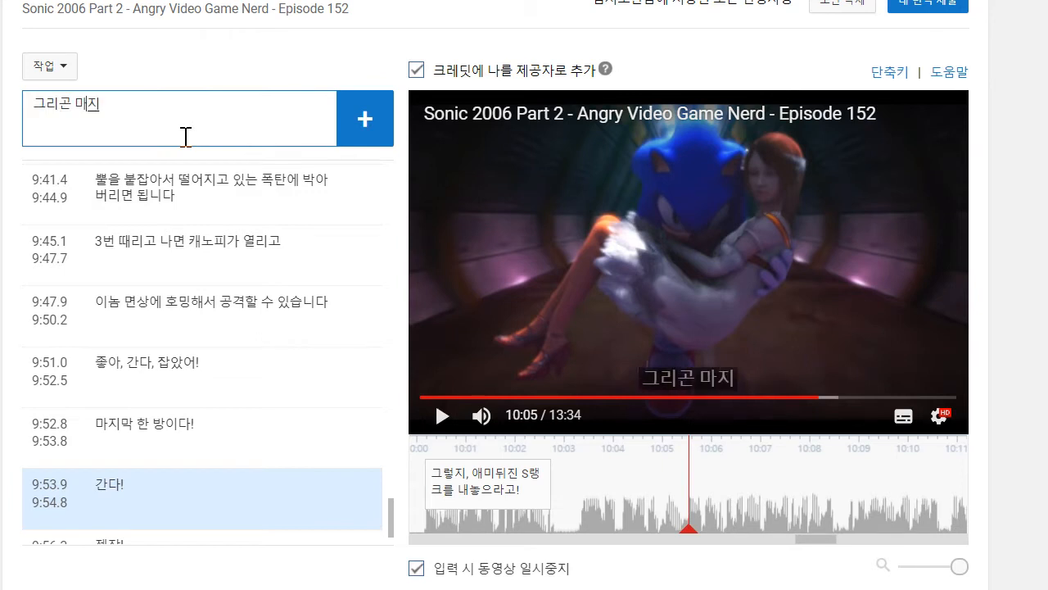
text(곤 마지막 컷신입니다)
key(Return)
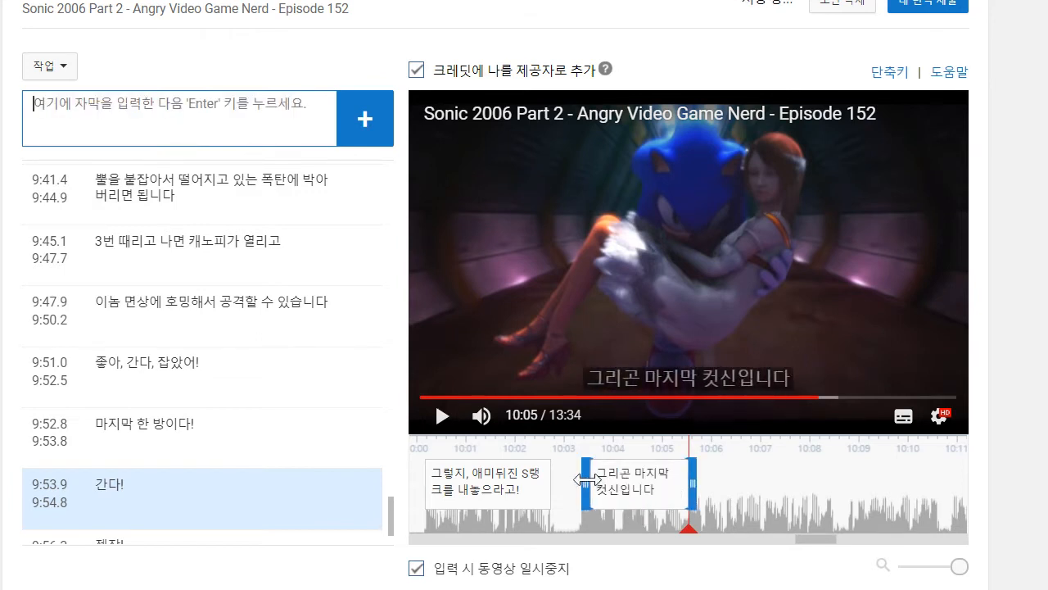
- Play on to 10:08, add the caption "소닉이 공주를 불타는 에그맨 함선의 잔해에서 꺼내고요", and move its start to about 10:05.5
click(442, 417)
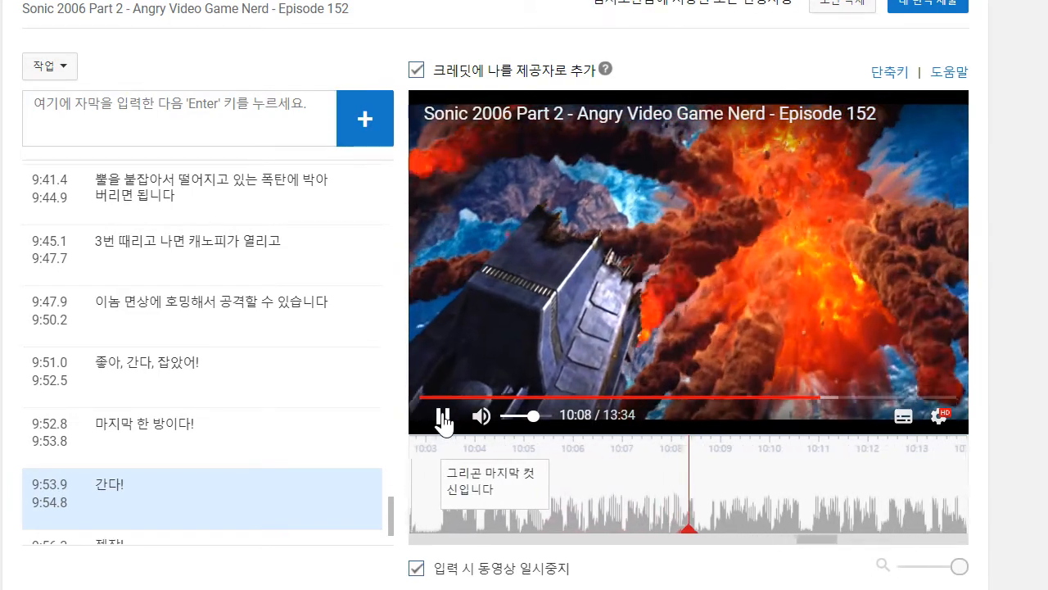
click(443, 417)
click(197, 117)
text(소닉이 공주를 불)
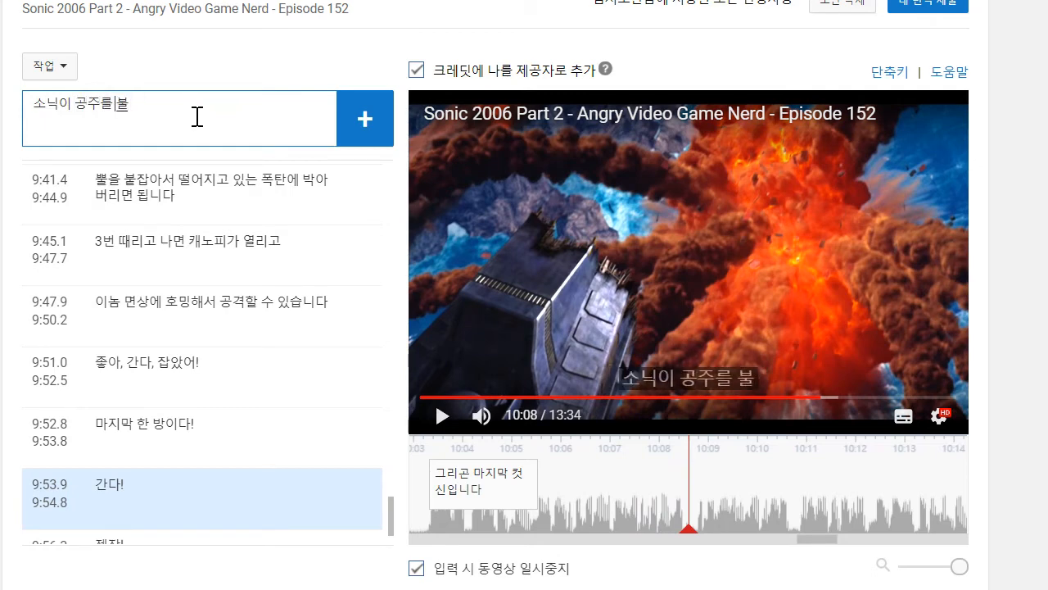
text(타는 에그맨)
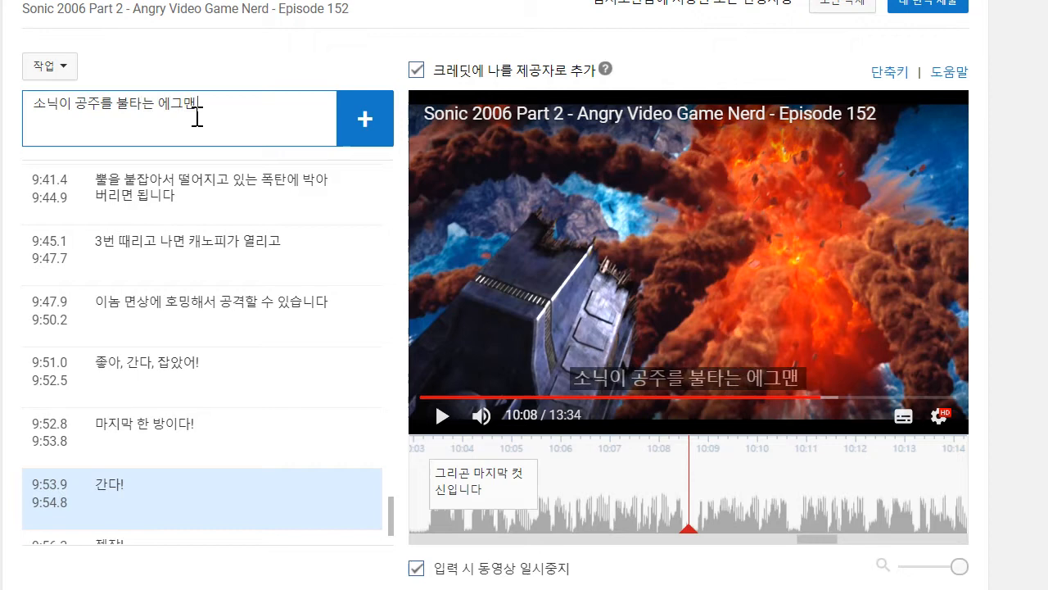
text( 함성의)
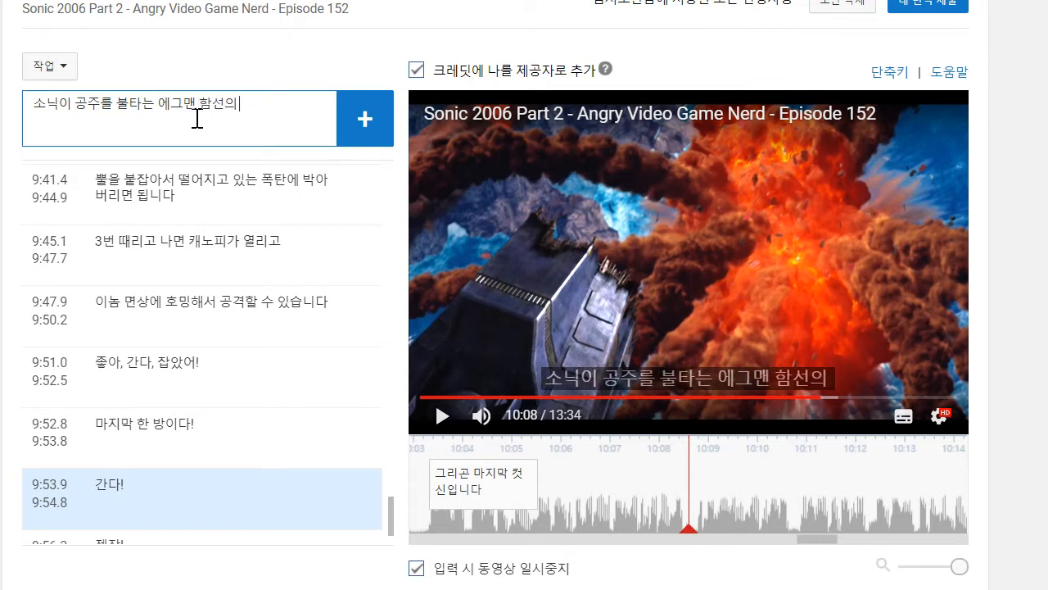
text( 재)
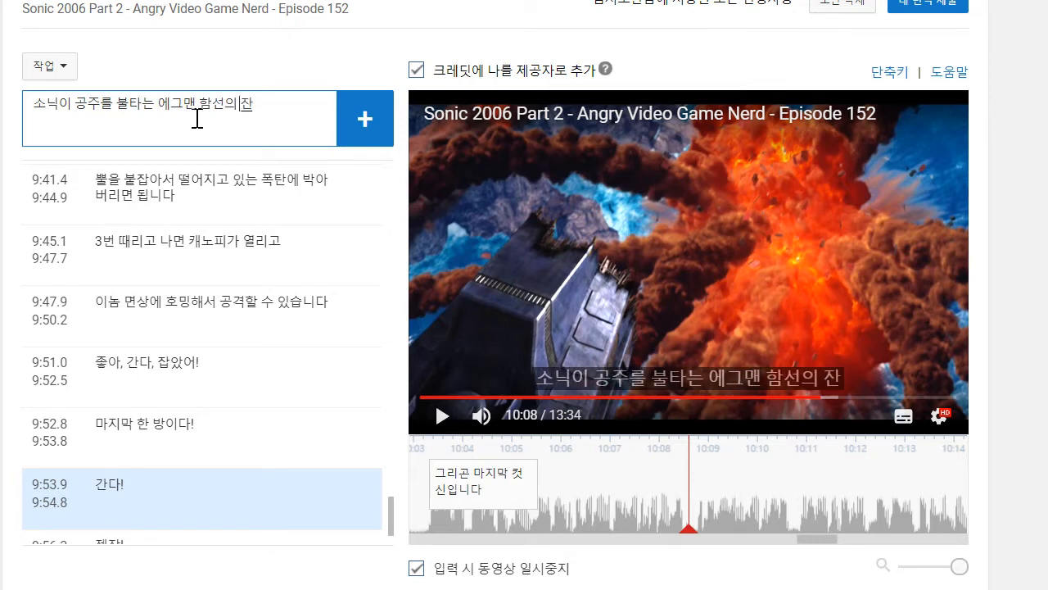
text(해에서 ㄲ)
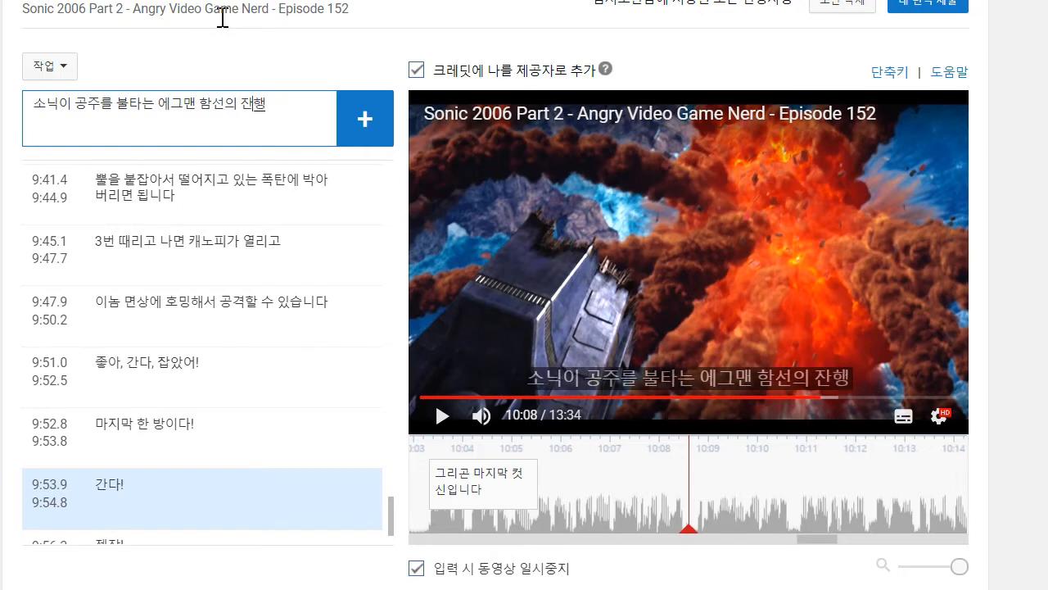
text(꺼내고요)
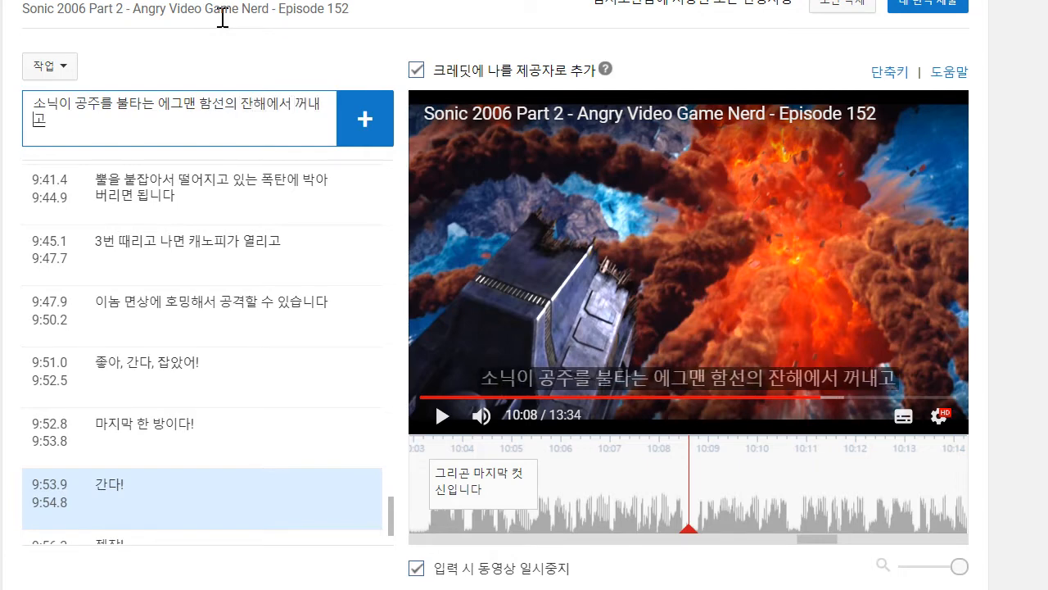
key(Return)
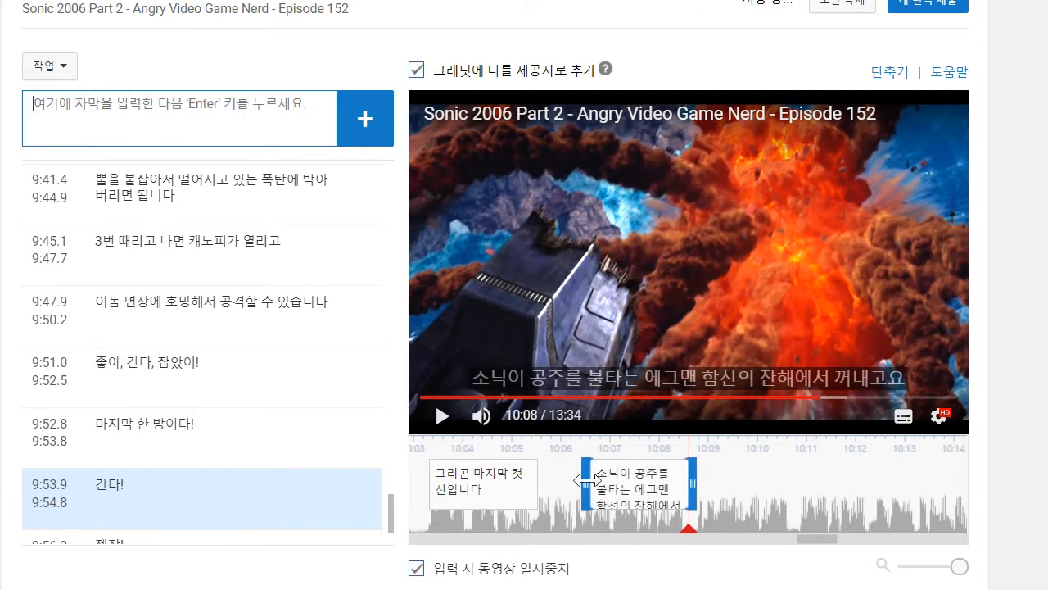
drag(588, 479, 539, 479)
- Play on to 10:10 and add the caption "둘끼리 기묘한 시간을 보낸 후"
click(442, 416)
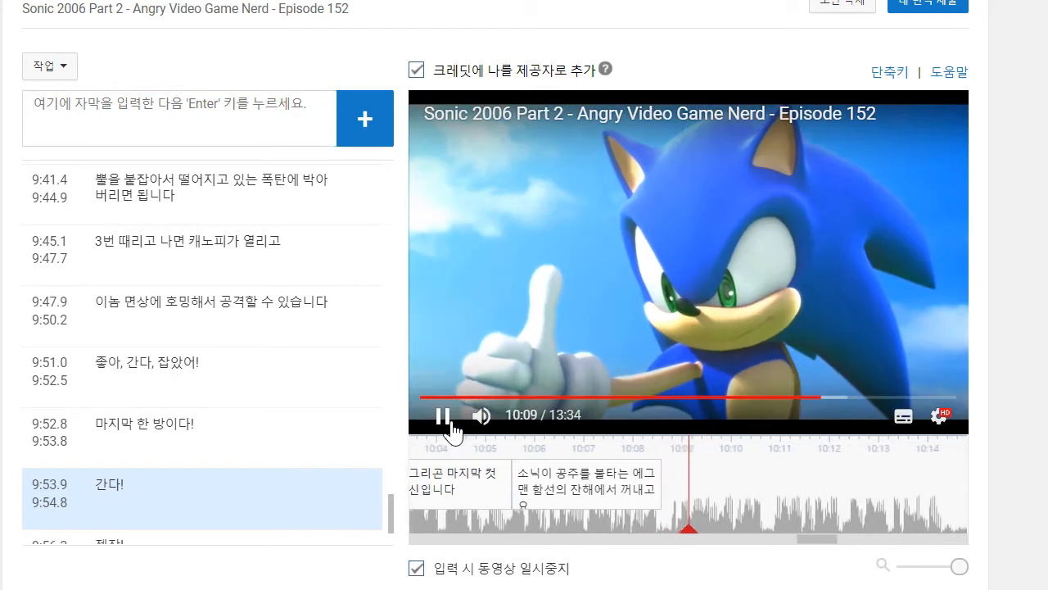
click(454, 426)
click(255, 94)
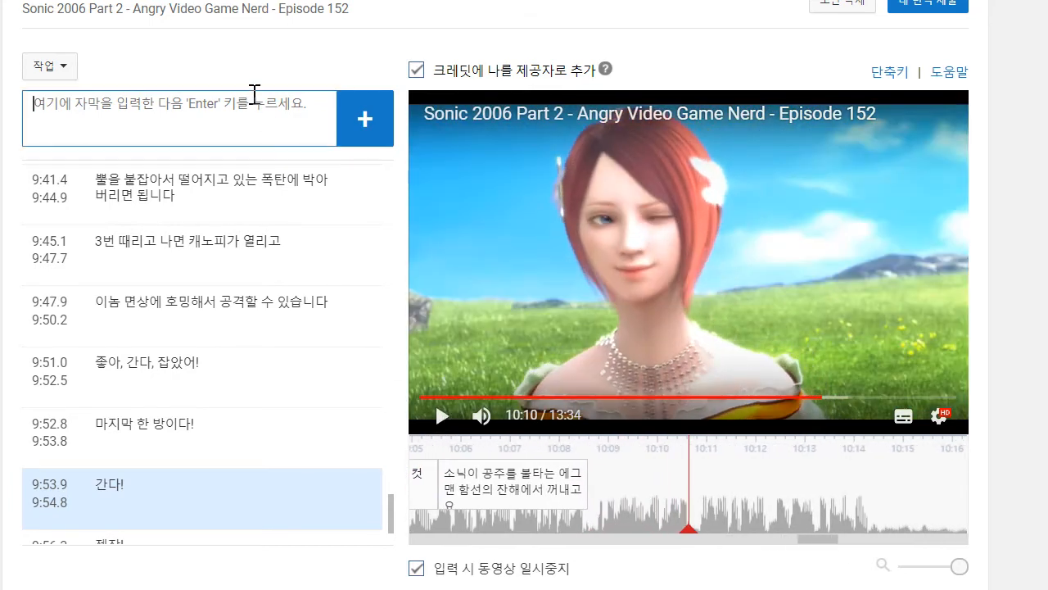
text(둘끼리 기묘한)
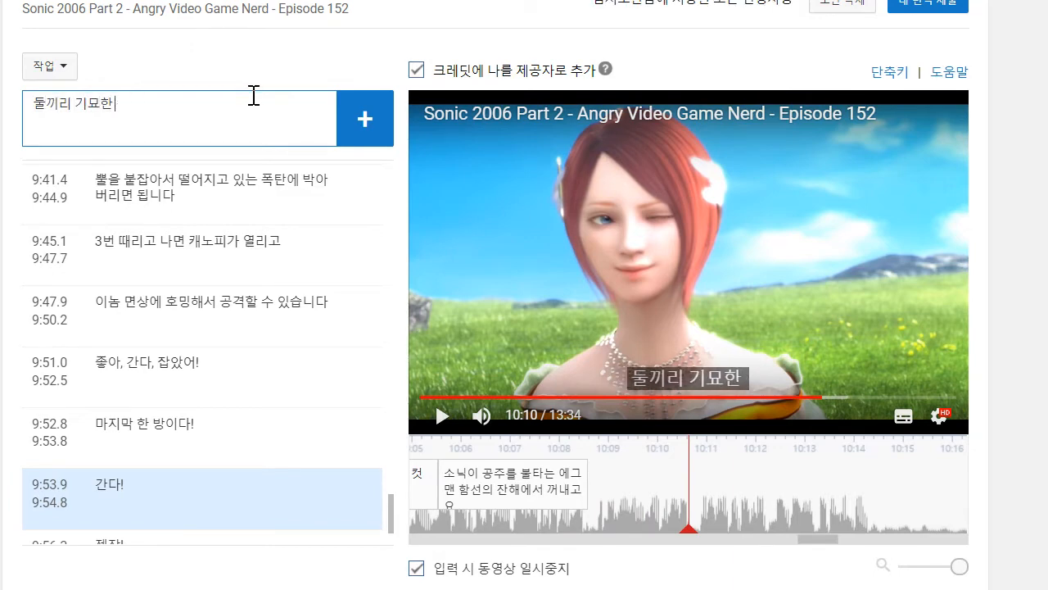
text(시간을 보낸 후)
key(Return)
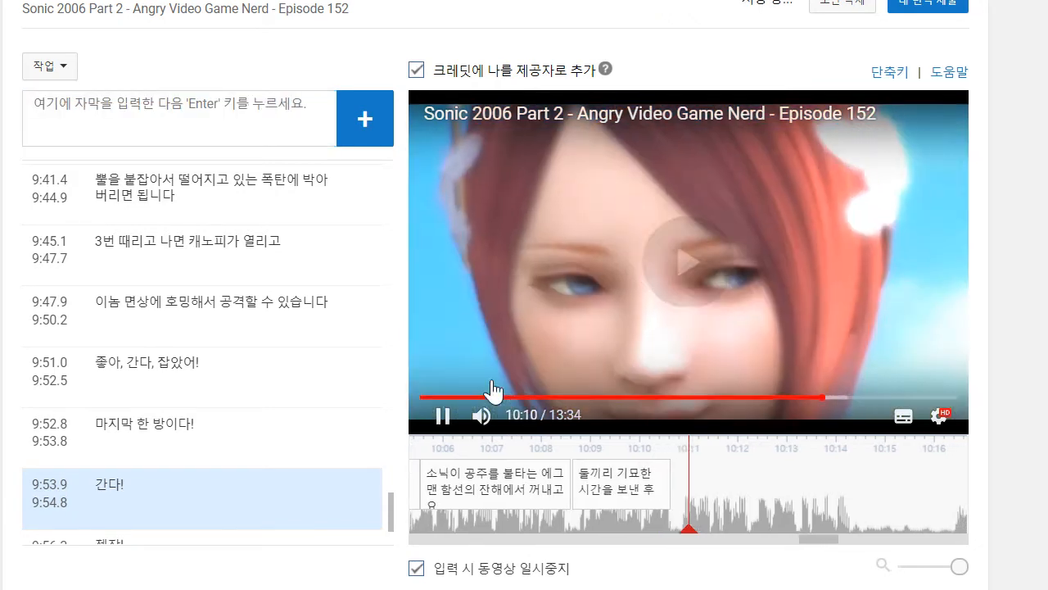
- Play on to 10:13, add the caption "그리고 마치 참된 아름다운마냥..", and move its start to about 10:10.8
click(446, 418)
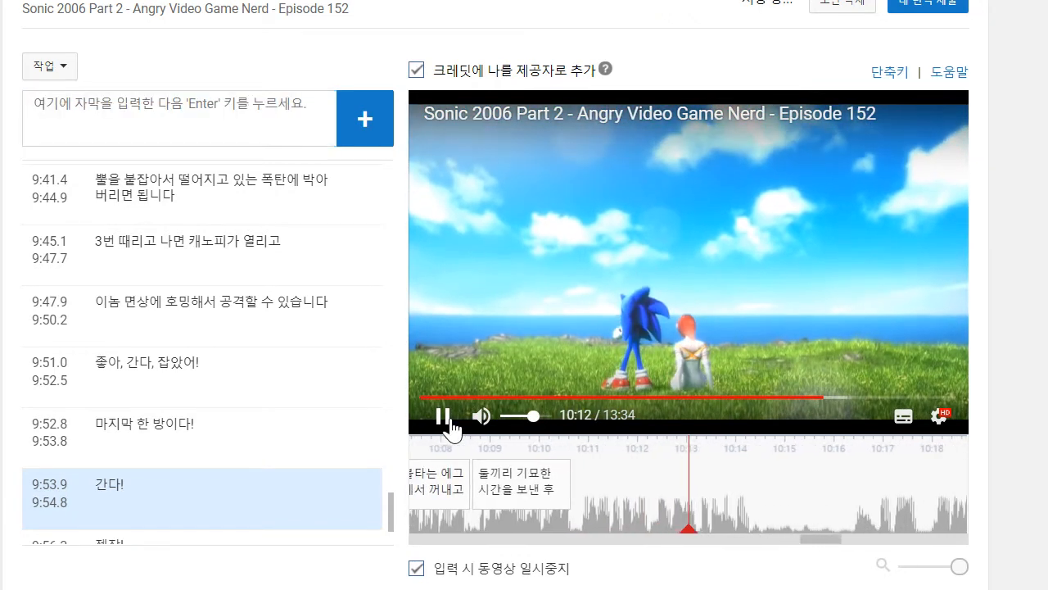
click(224, 122)
text(그리고 마치 참된 아름)
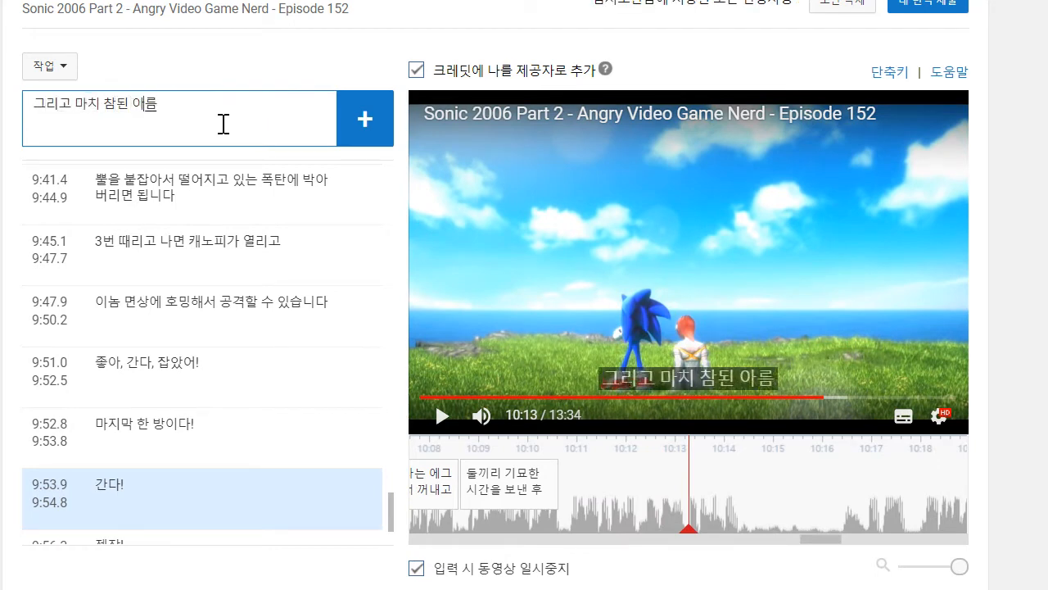
text(다운마냥..)
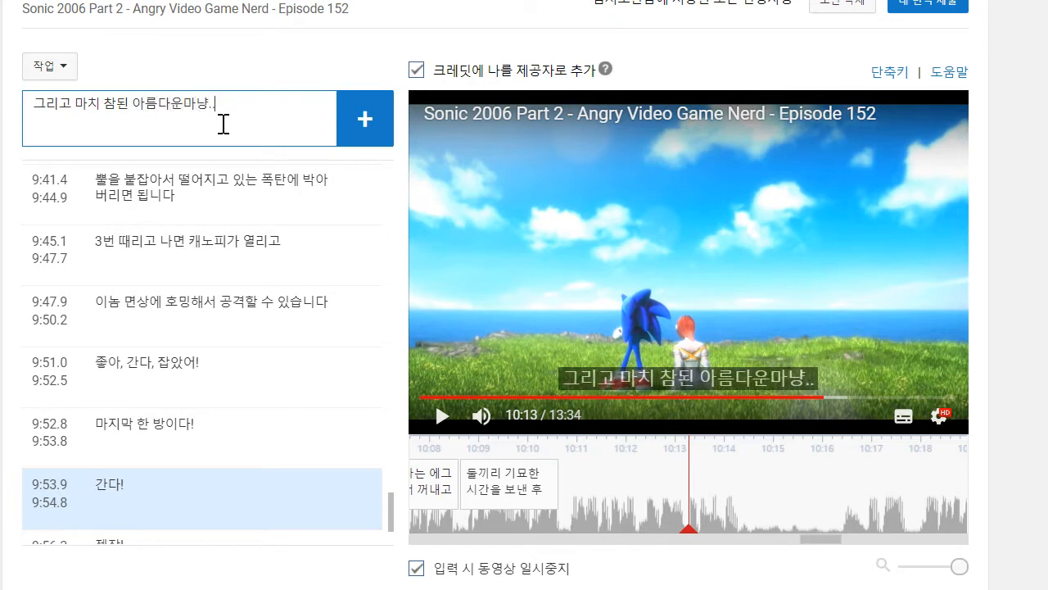
key(Return)
drag(587, 480, 563, 476)
click(444, 419)
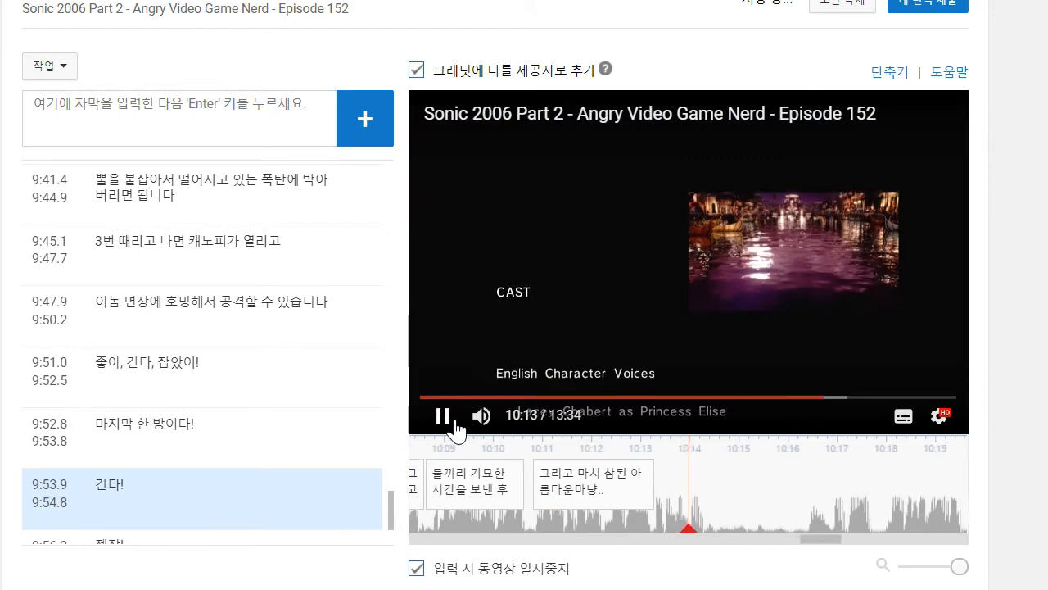
click(442, 416)
click(258, 167)
click(251, 130)
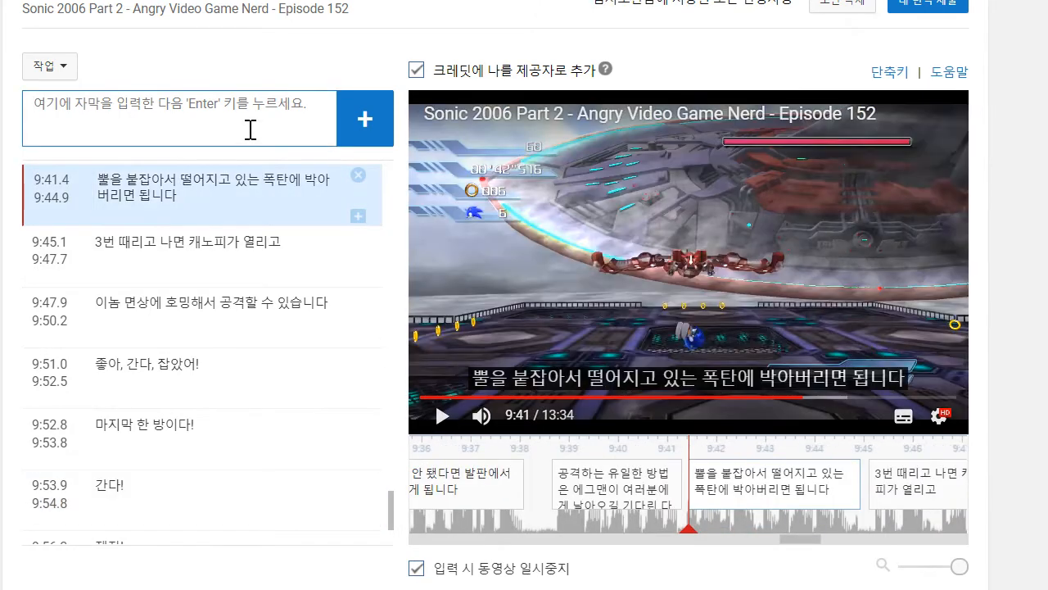
scroll(263, 502, down, 5)
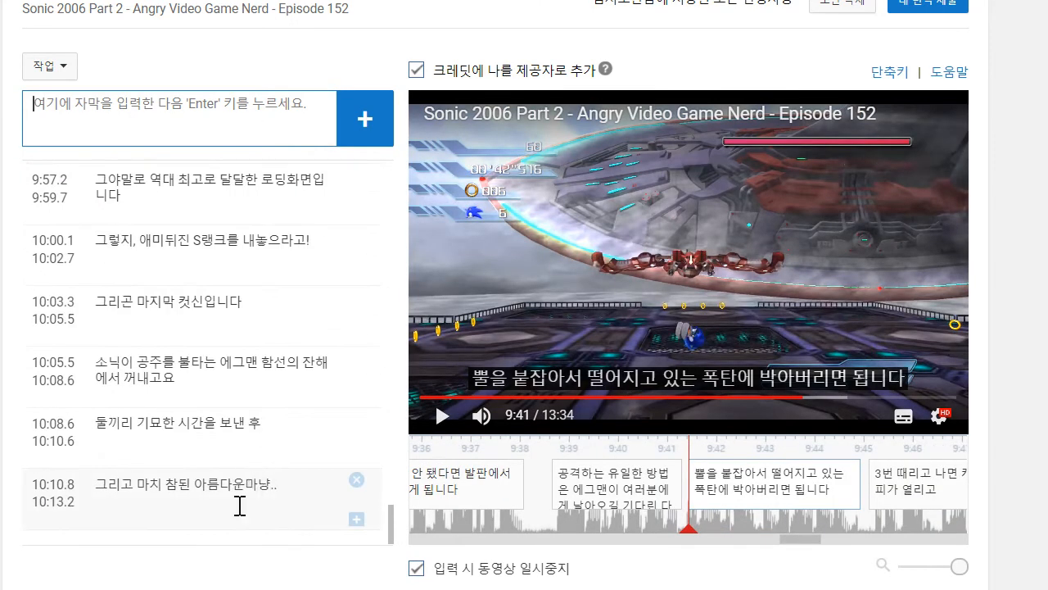
click(253, 482)
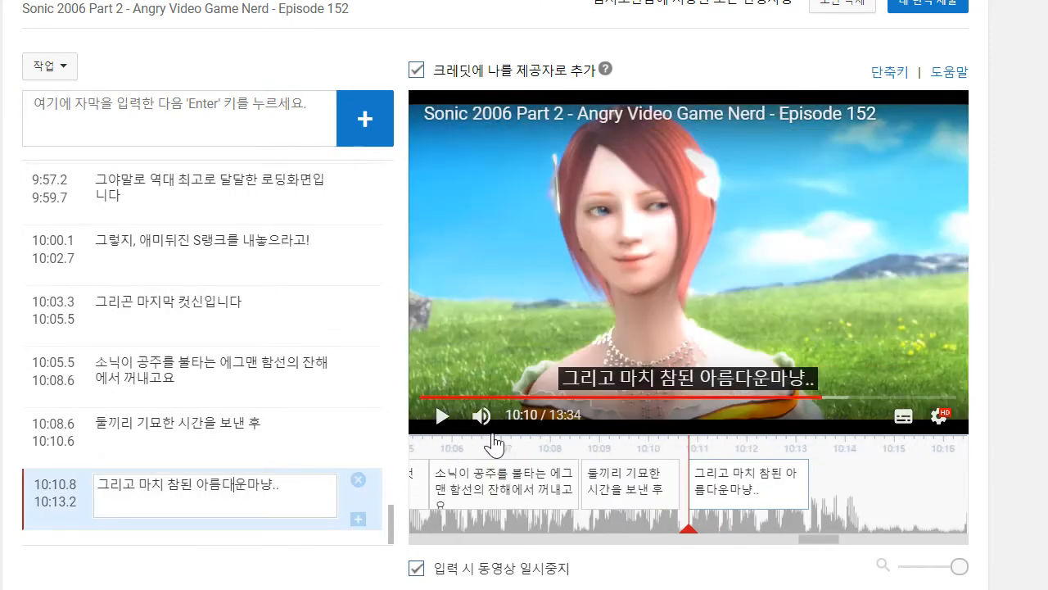
- Play on to 10:14 and add the caption "엔딩 크레딧이 나오죠"
click(443, 418)
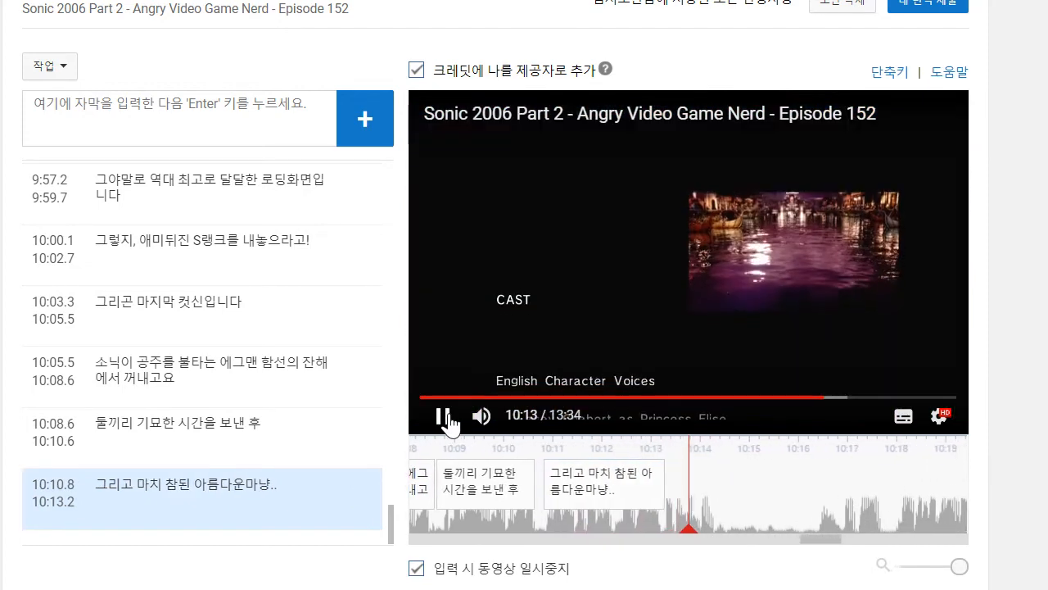
click(204, 120)
text(엔)
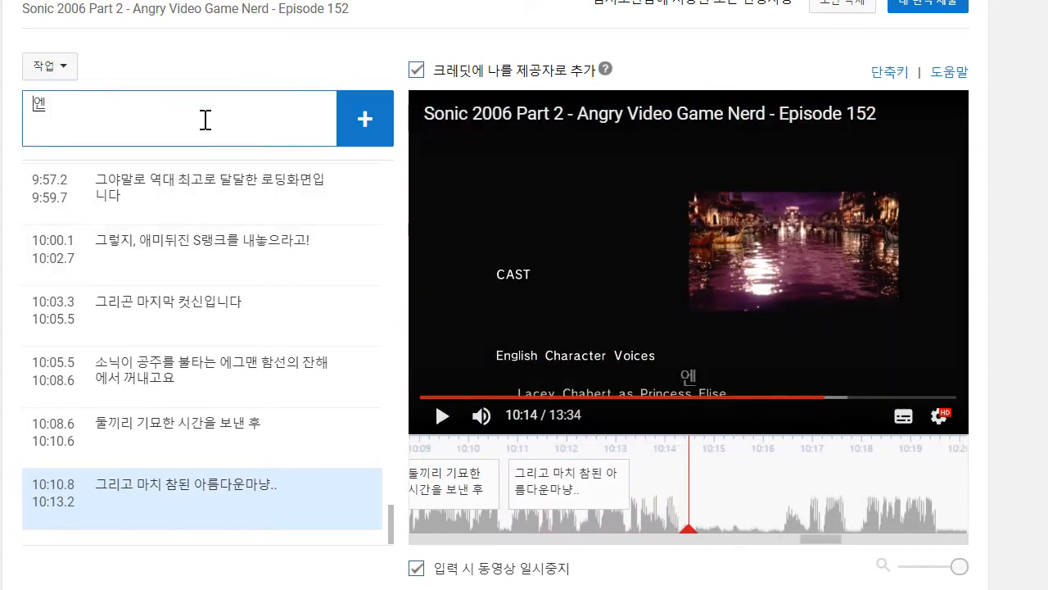
text(딩 크레딧이 나오죠)
key(Return)
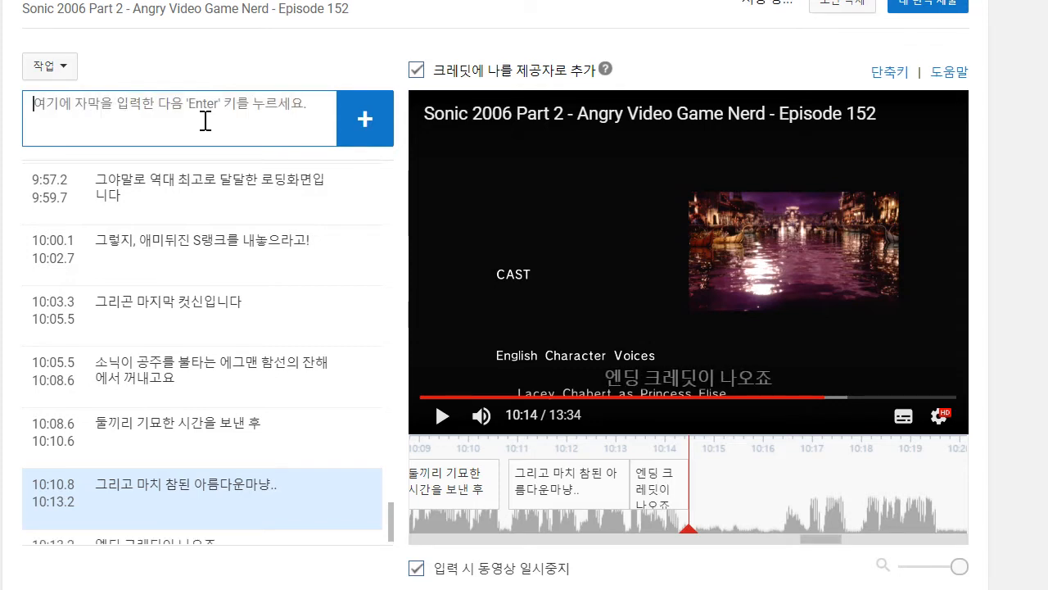
- Play on to 10:17, add the caption "신이시여 감사합니다.", and move its start to about 10:16.8
click(442, 416)
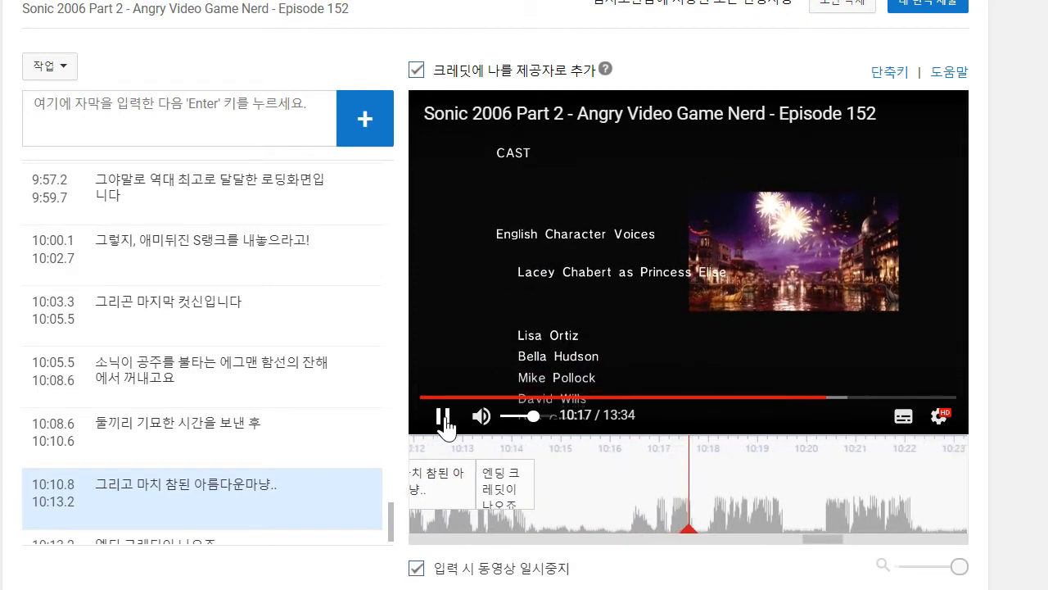
click(442, 416)
click(272, 139)
text(시)
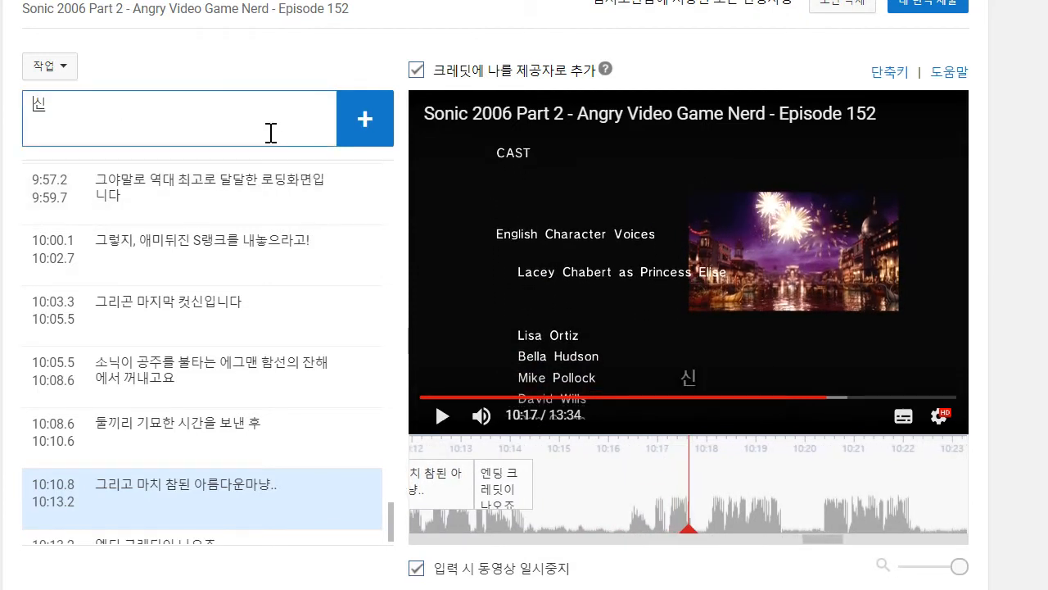
text(이시여 감사합ㄴ)
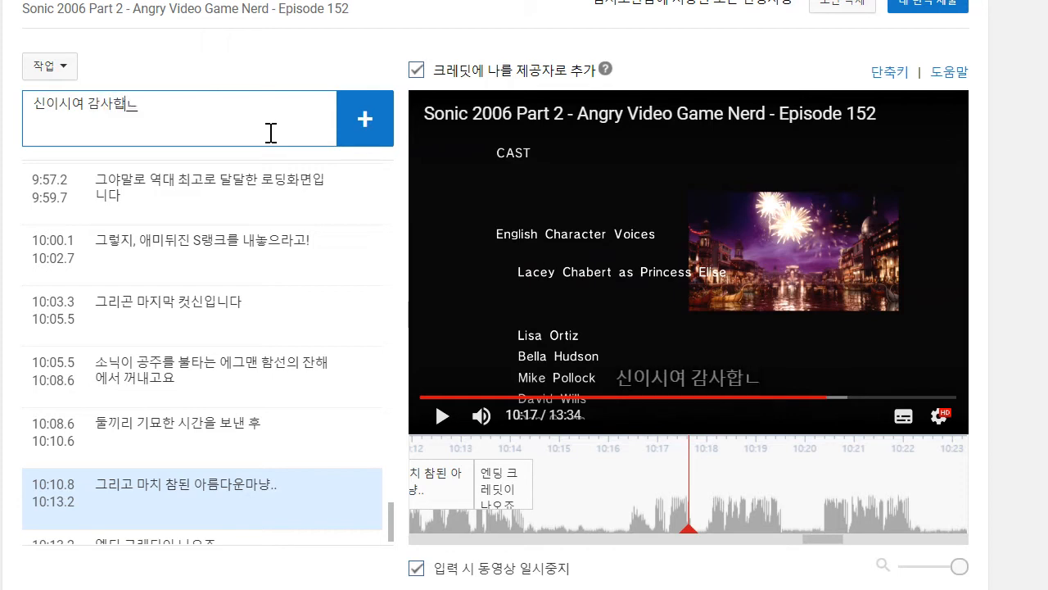
text(다.)
key(Return)
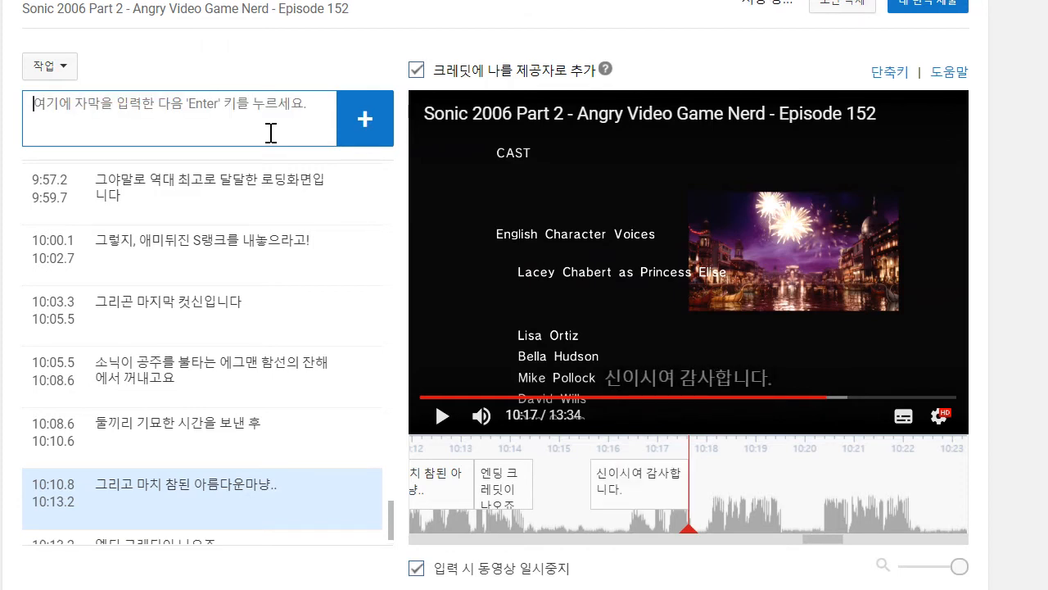
drag(593, 500, 659, 500)
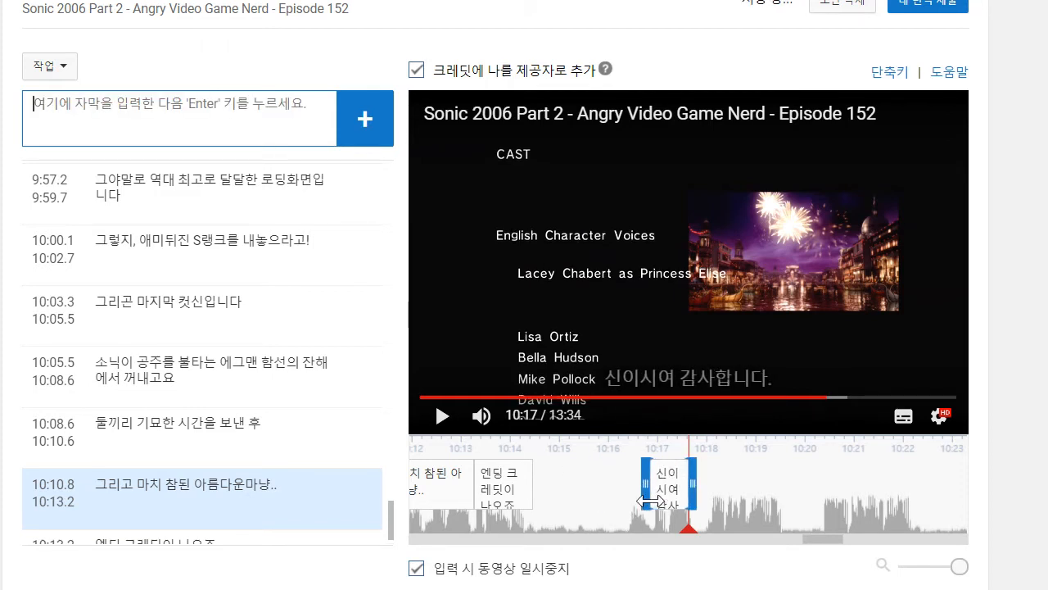
- Play on to 10:19, add the caption ""소닉 06"이 끝났어!", and move its start to about 10:17.9
click(442, 416)
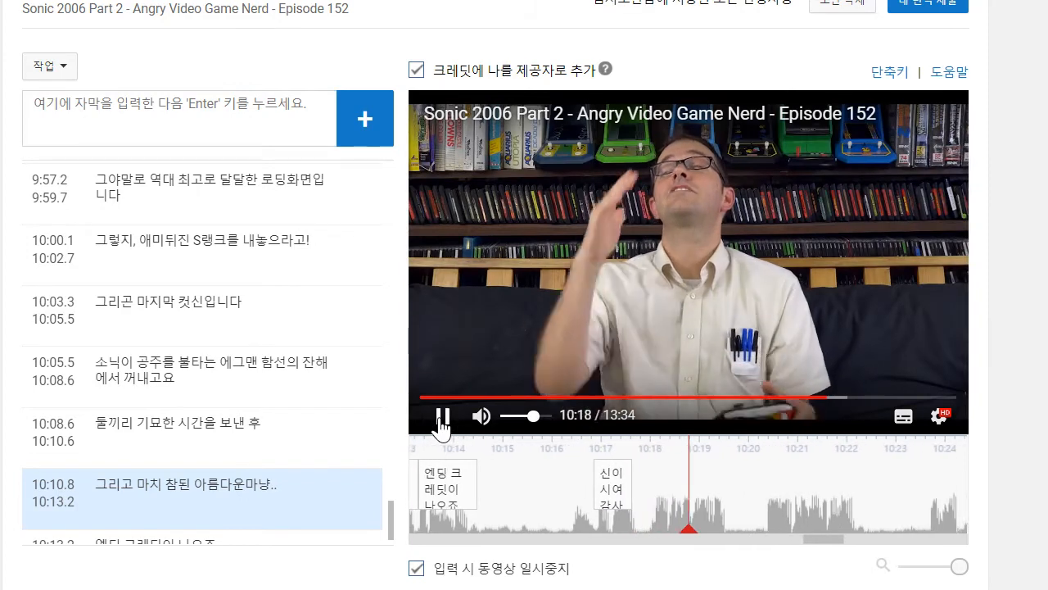
click(442, 416)
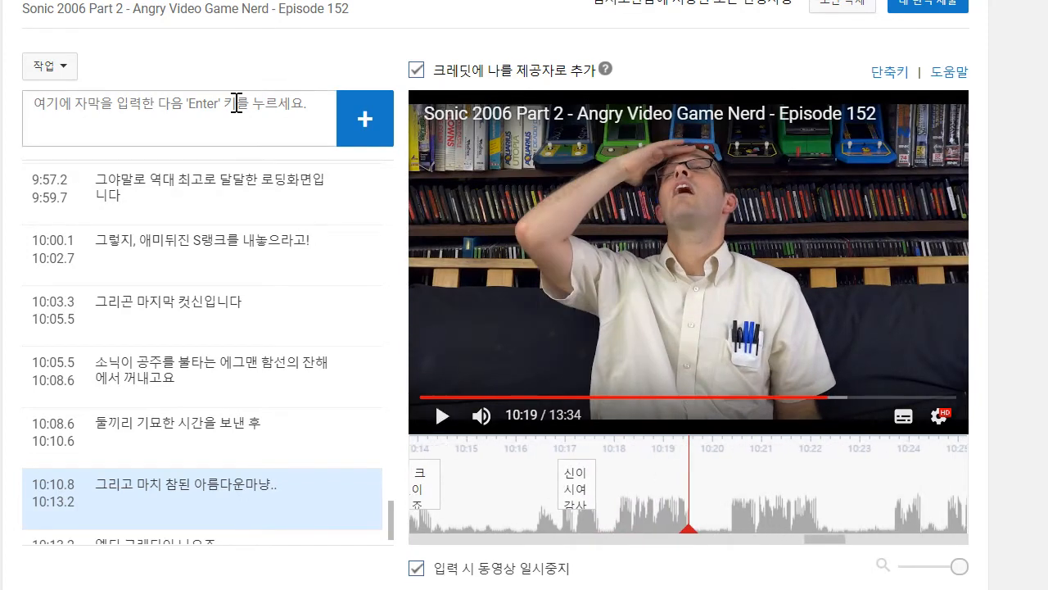
scroll(237, 108, up, 1)
scroll(299, 229, down, 1)
scroll(293, 122, up, 3)
scroll(1043, 464, up, 1)
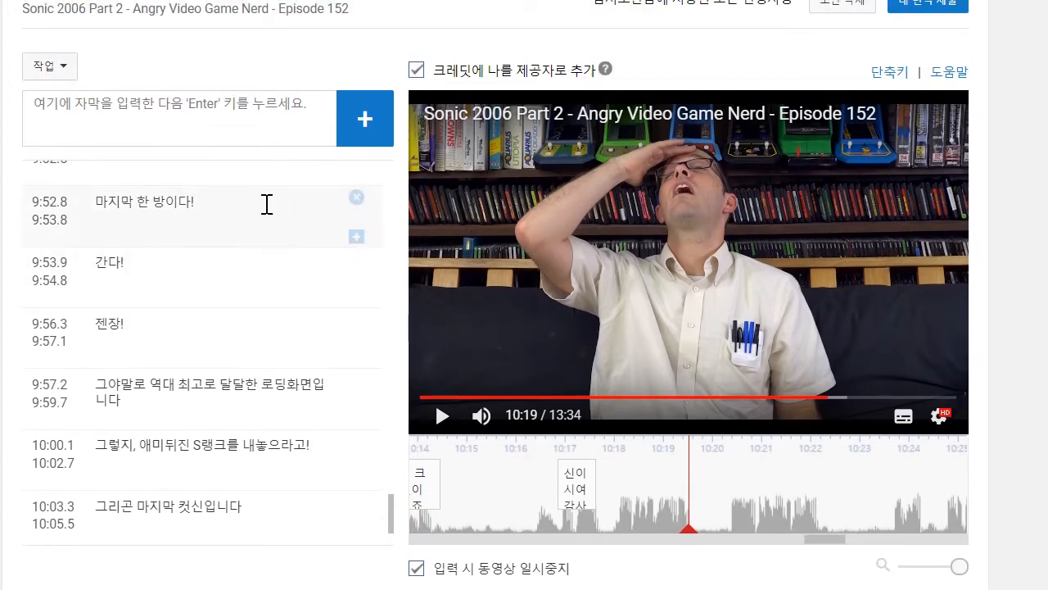
click(210, 131)
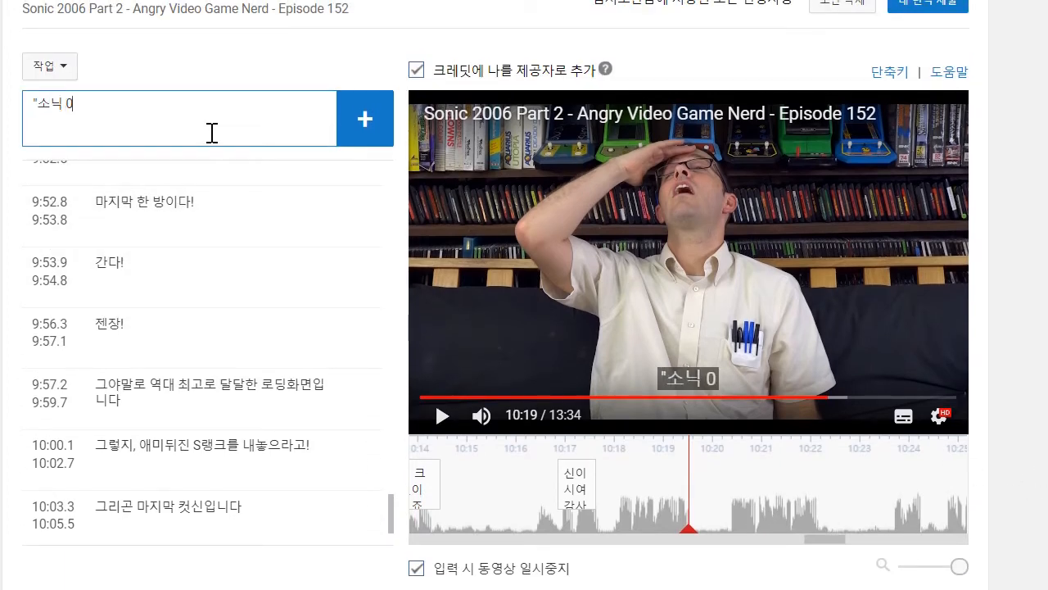
text("소닉 06"이 끝났어!)
key(Return)
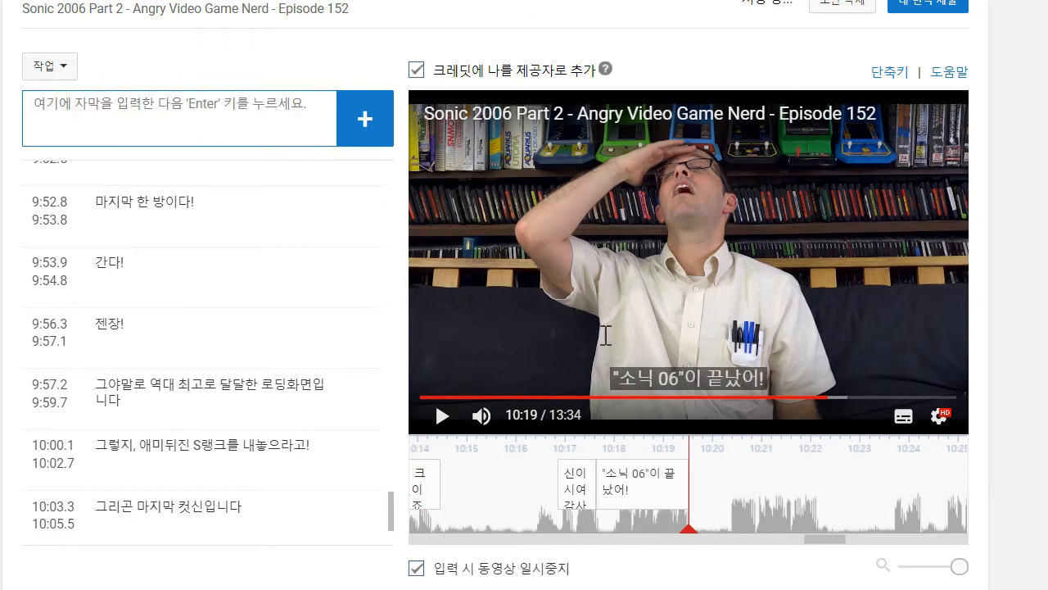
drag(590, 490, 603, 490)
- Play on to 10:22 and add the caption "다시 삶으로 돌아갈 수 있다고!"
click(439, 417)
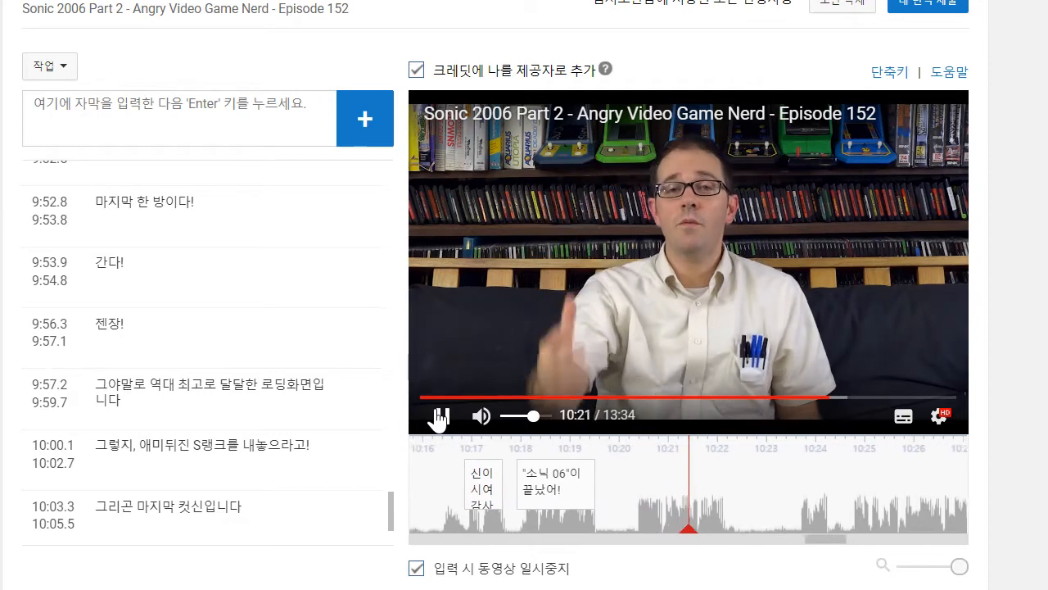
click(249, 141)
text(다시)
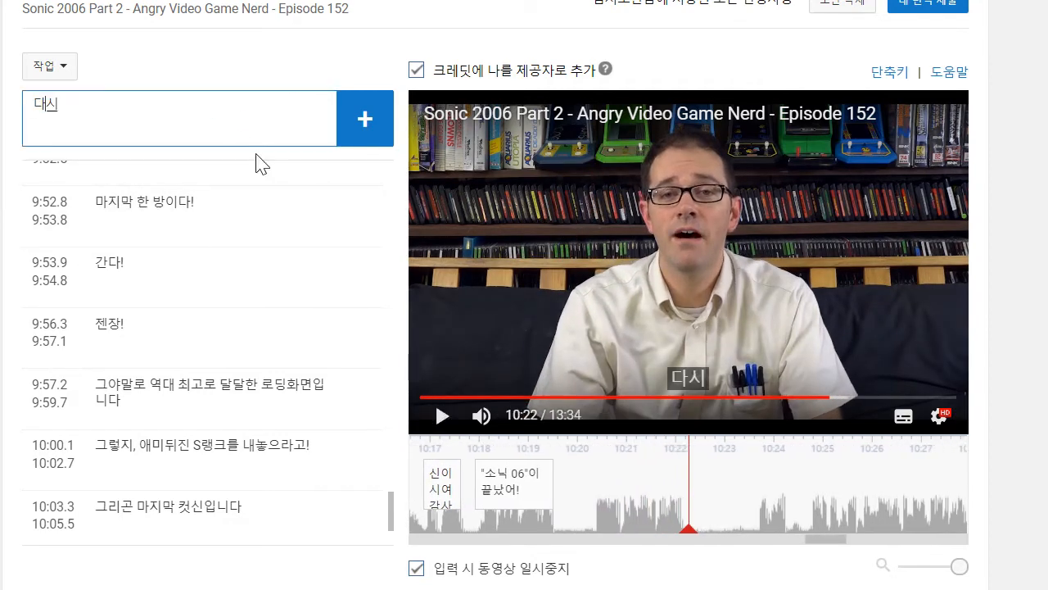
text( 삶으로 돌아가)
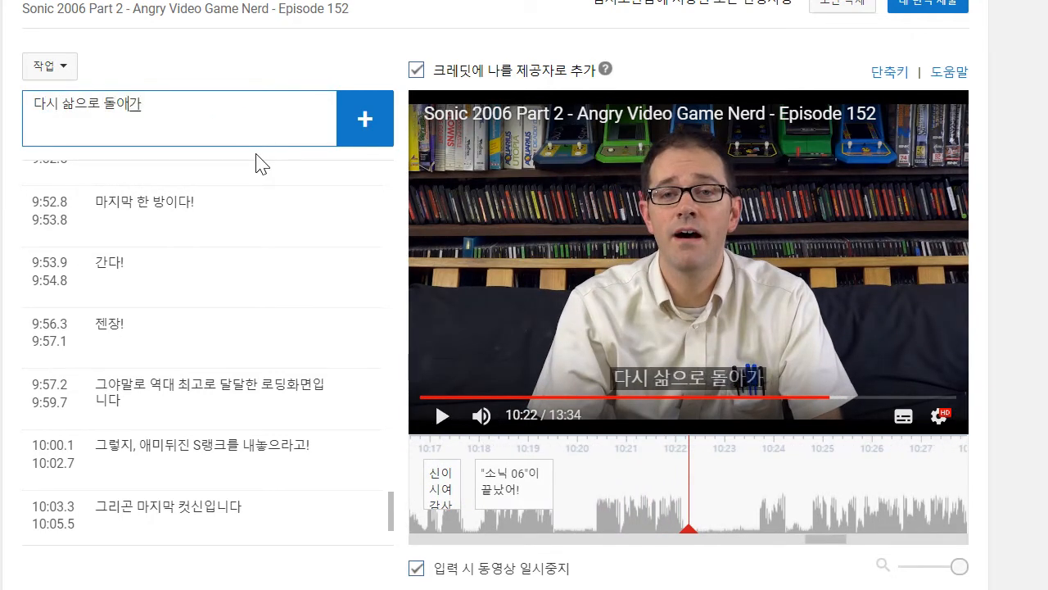
text( 수 있다고!)
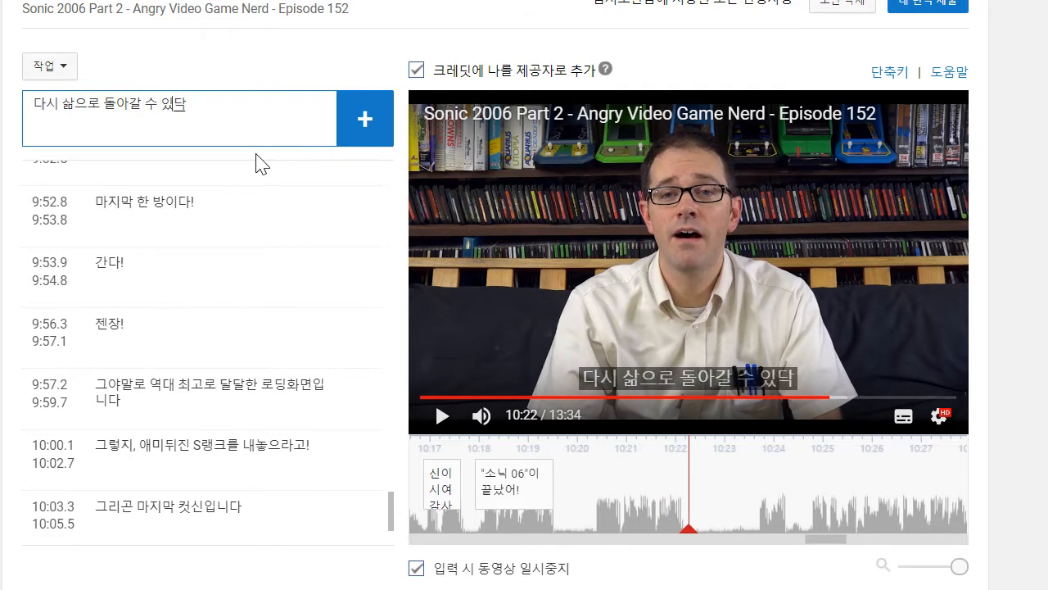
key(Return)
- Play on to 10:29, add the caption "스토리에 필수적인 사이드 에피소드가 있다는 것만 빼면 말입니다!", and move its start to about 10:23.6
click(478, 307)
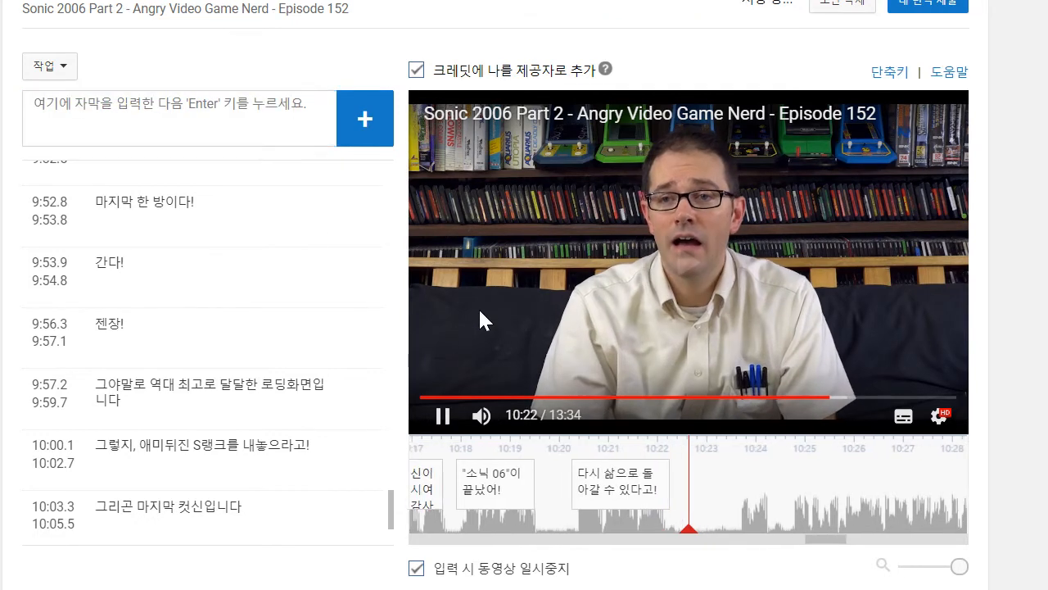
click(442, 418)
click(302, 116)
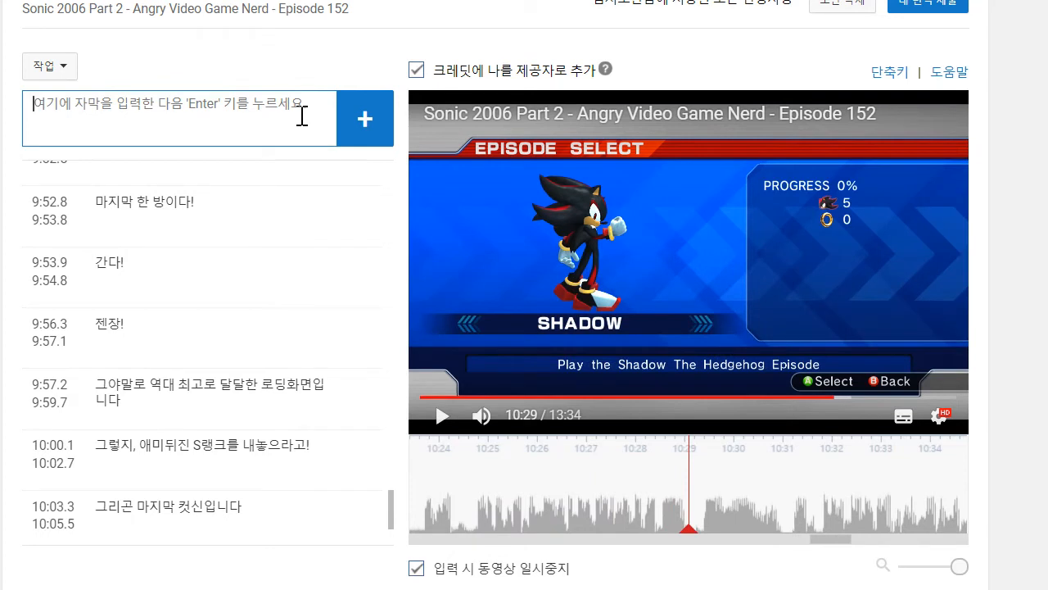
text(슽)
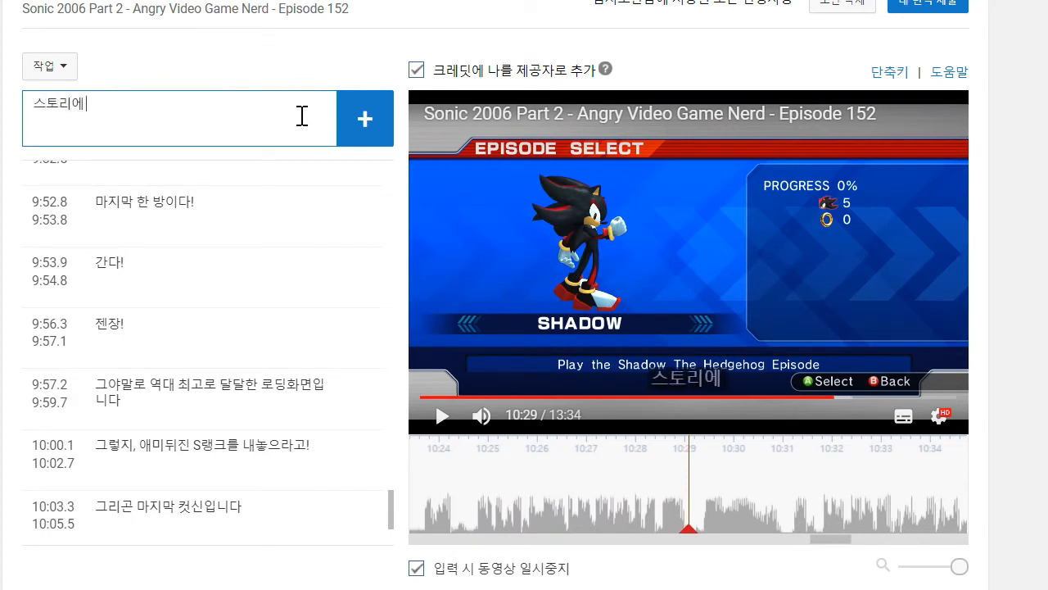
text(토리에 필수적인 사이드 에피소드가이)
text(ㅆ다는 것만 ㅃ)
text(ㅐ면마)
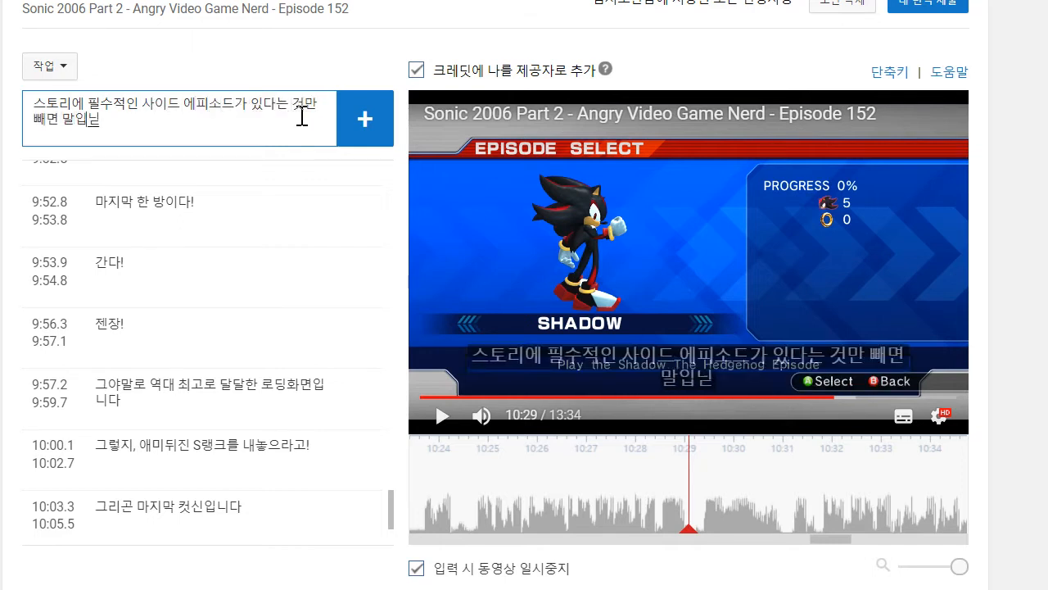
key(Return)
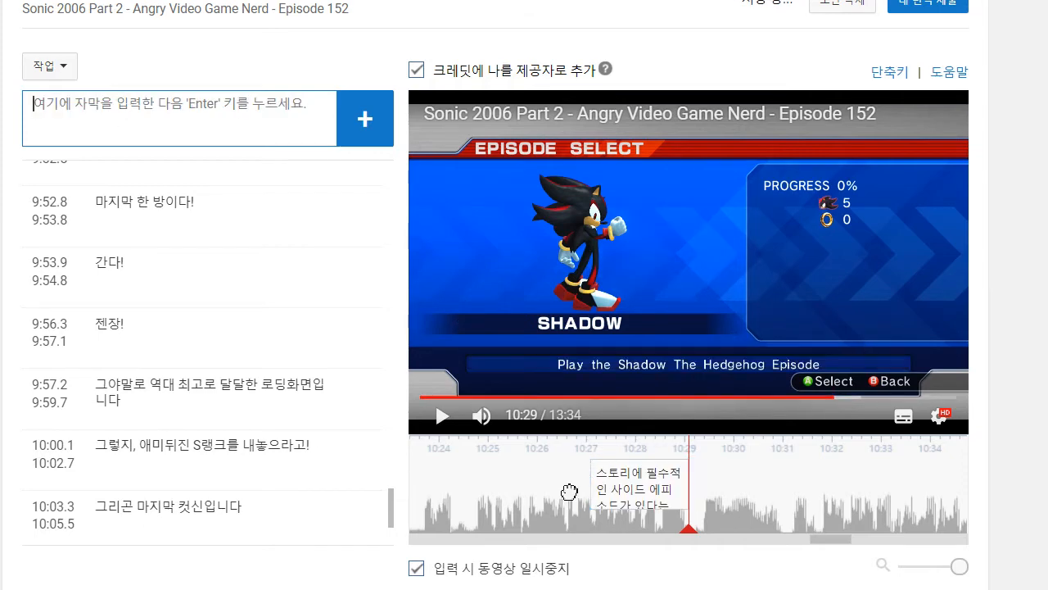
drag(653, 500, 478, 495)
- Play on to 10:34 and start writing a caption that begins with "진짜로,"
click(440, 415)
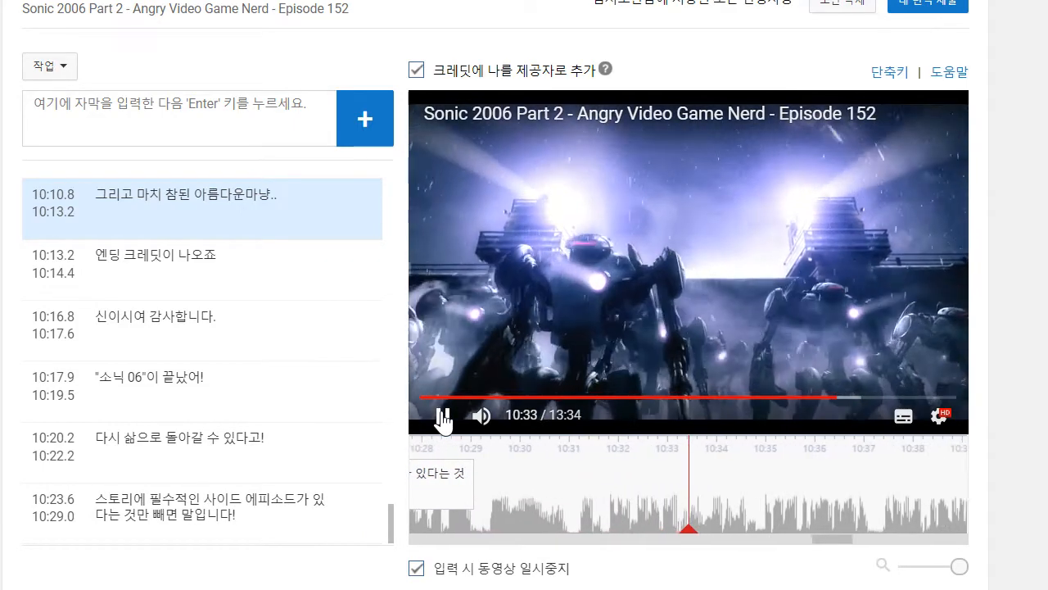
click(443, 416)
click(250, 107)
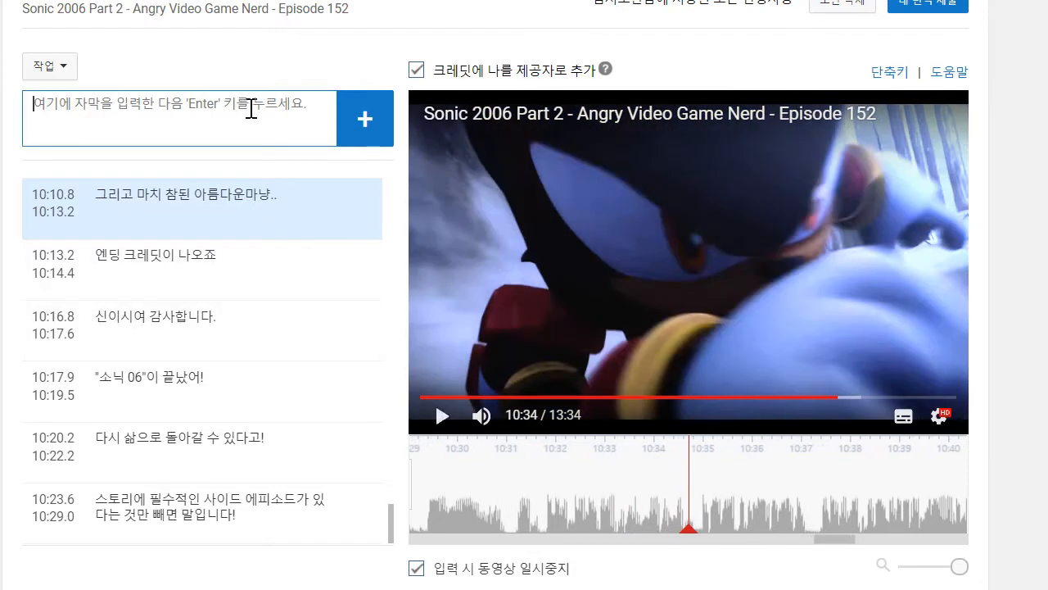
text(지)
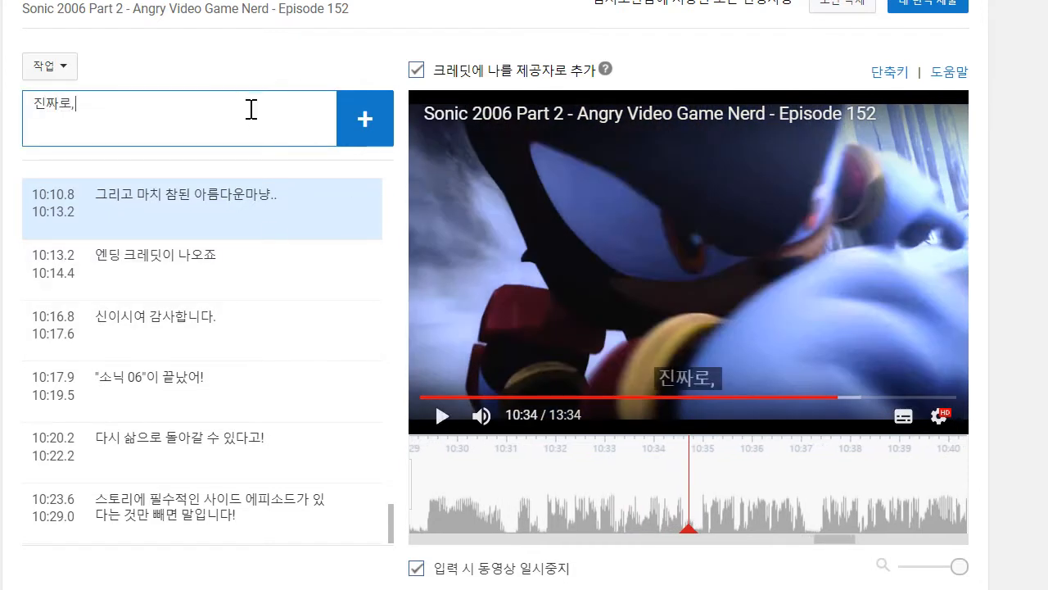
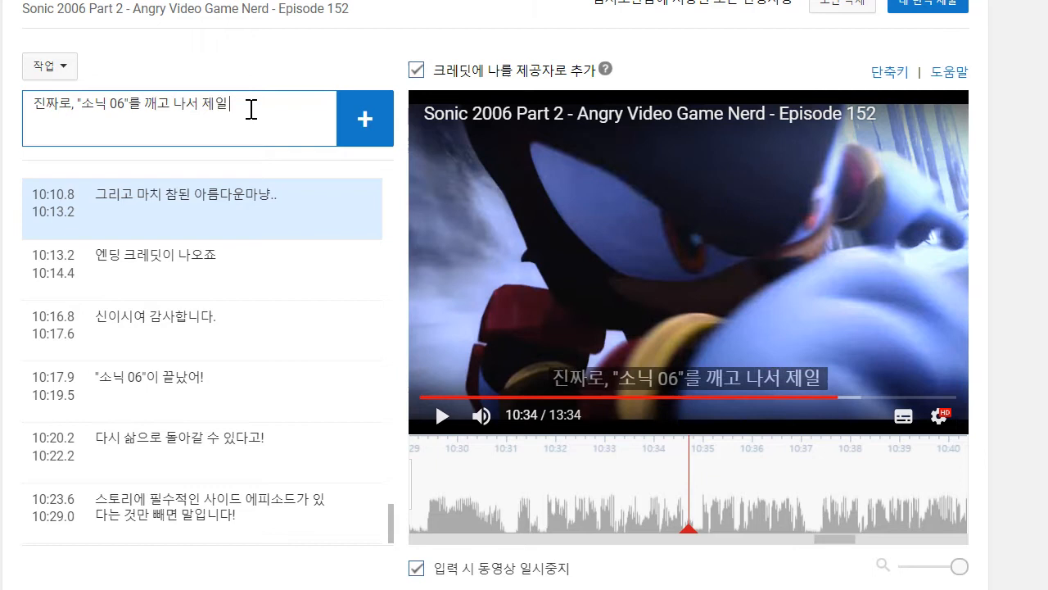
- Finish the caption as "진짜로, "소닉 06"를 깨고 나서 제일 하기 싫은게 있다면" and move its start to about 10:31.0
text(실ㅀ으)
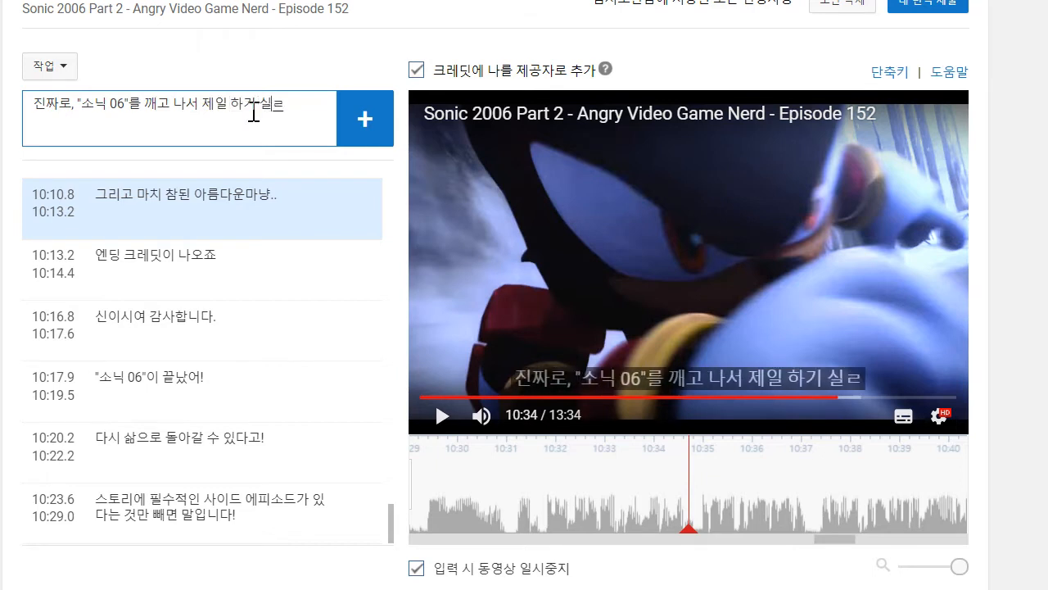
key(BackSpace)
key(BackSpace)
key(BackSpace)
text(ㅎ은게 있담ㅕㄴ)
key(Return)
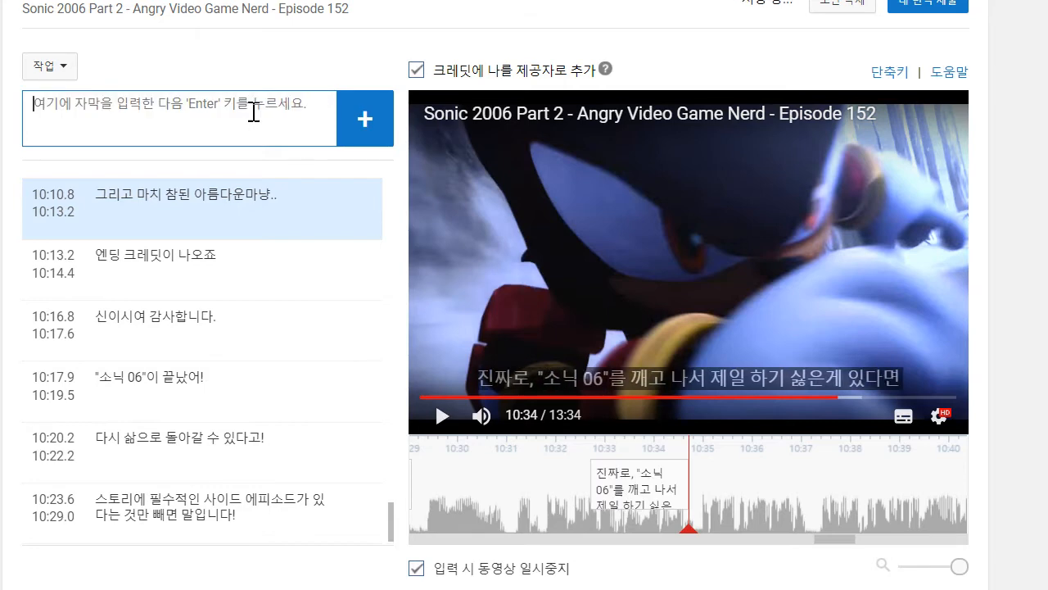
drag(755, 498, 902, 516)
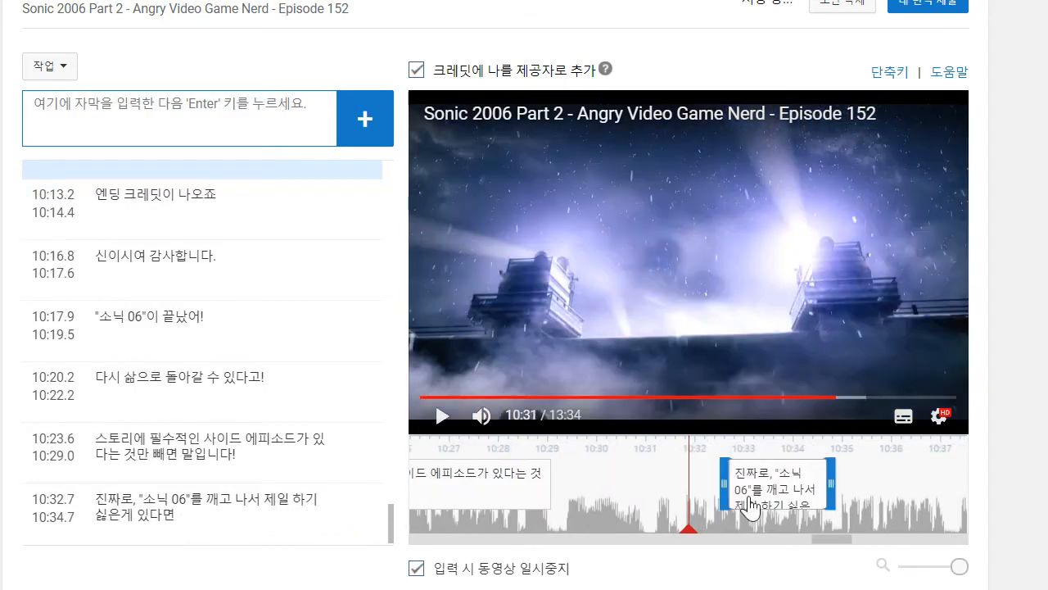
drag(724, 488, 637, 490)
- Play on to 10:37 and add the caption "씨발놈의 "소닉 06"를 또 하는 건데요!"
click(434, 416)
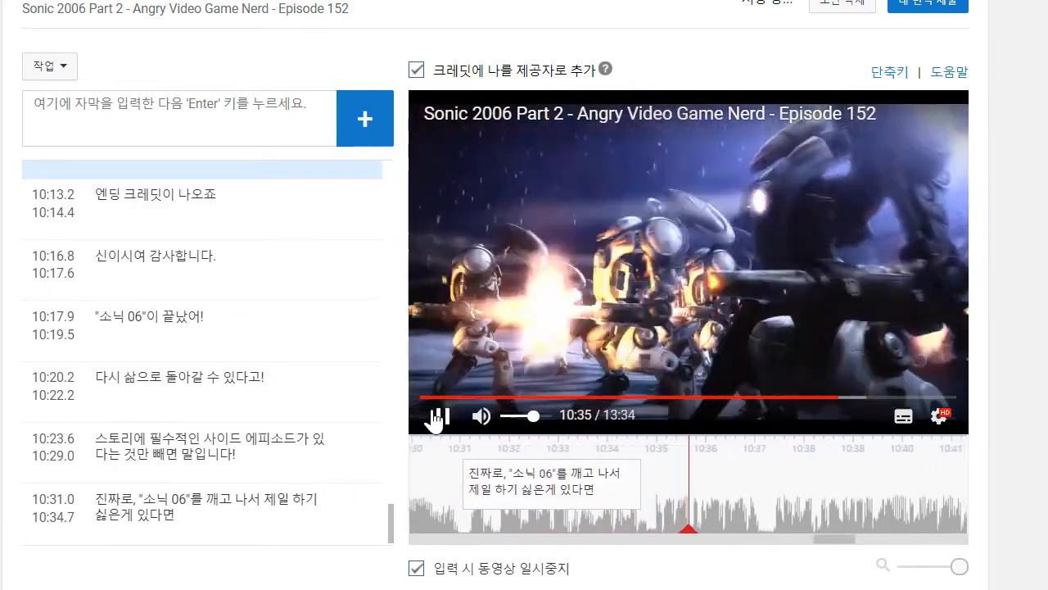
click(179, 100)
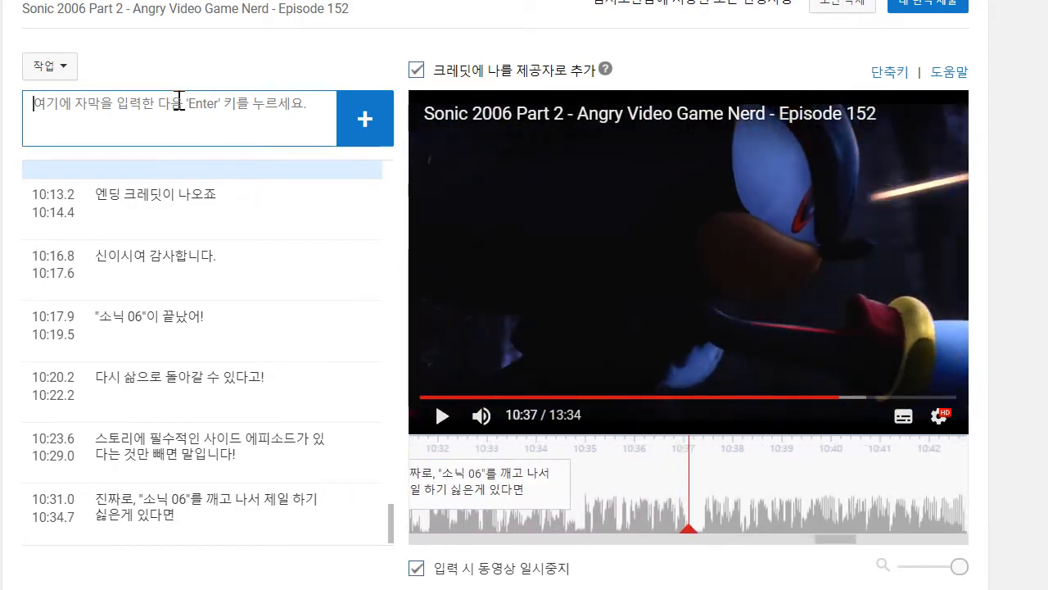
text(ㅆ)
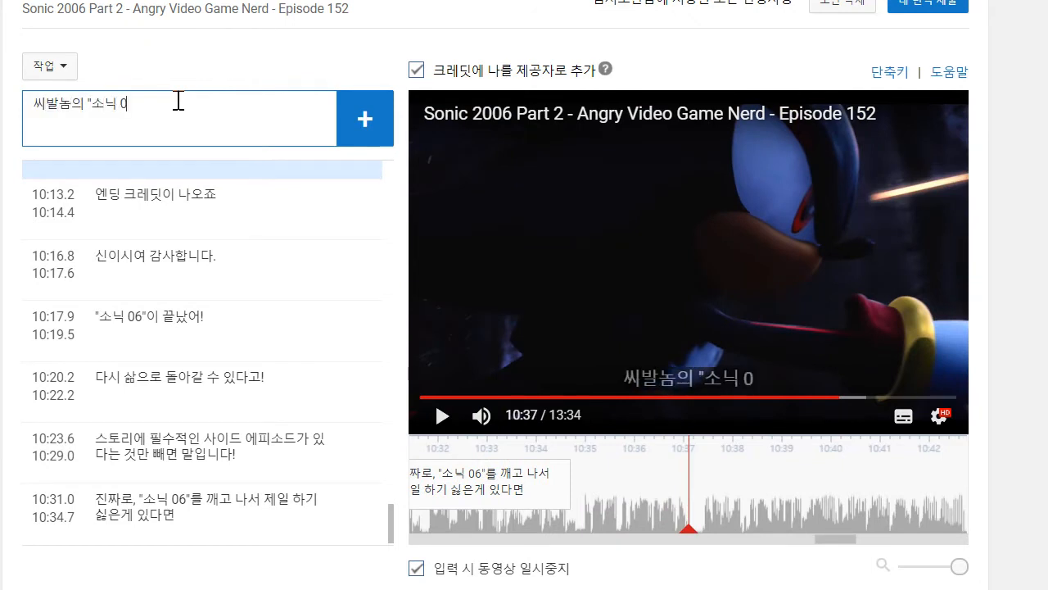
text(발놈의 "소닉 06"를 또)
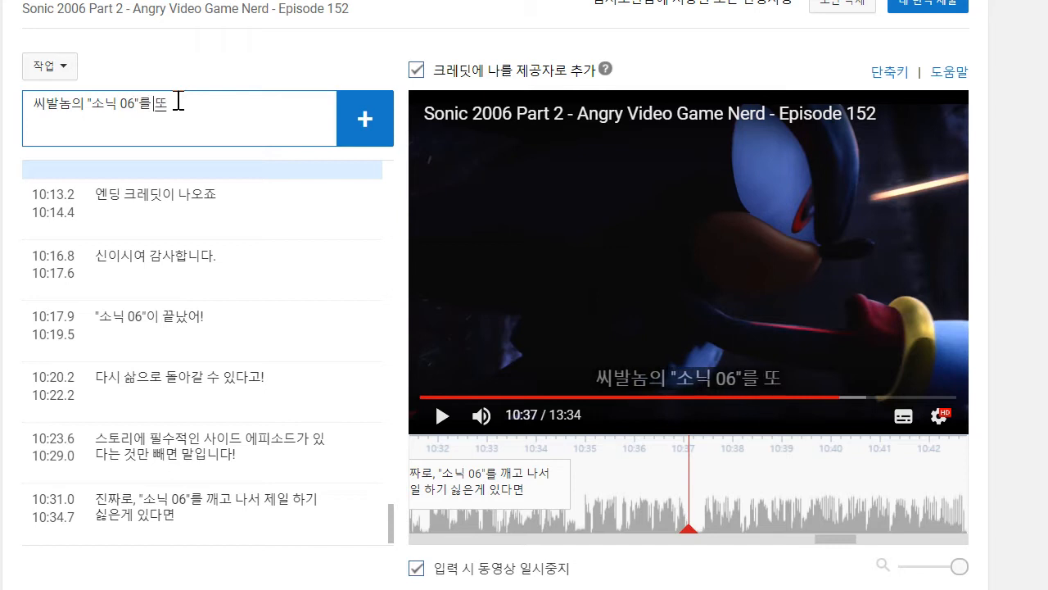
text( 하는 거ㄴ데요!)
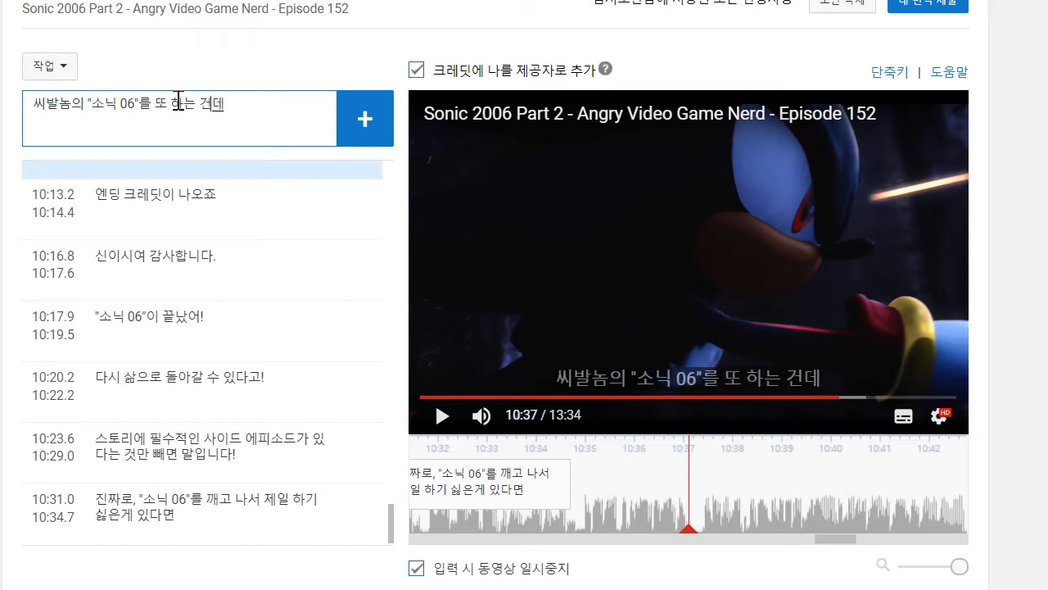
key(Return)
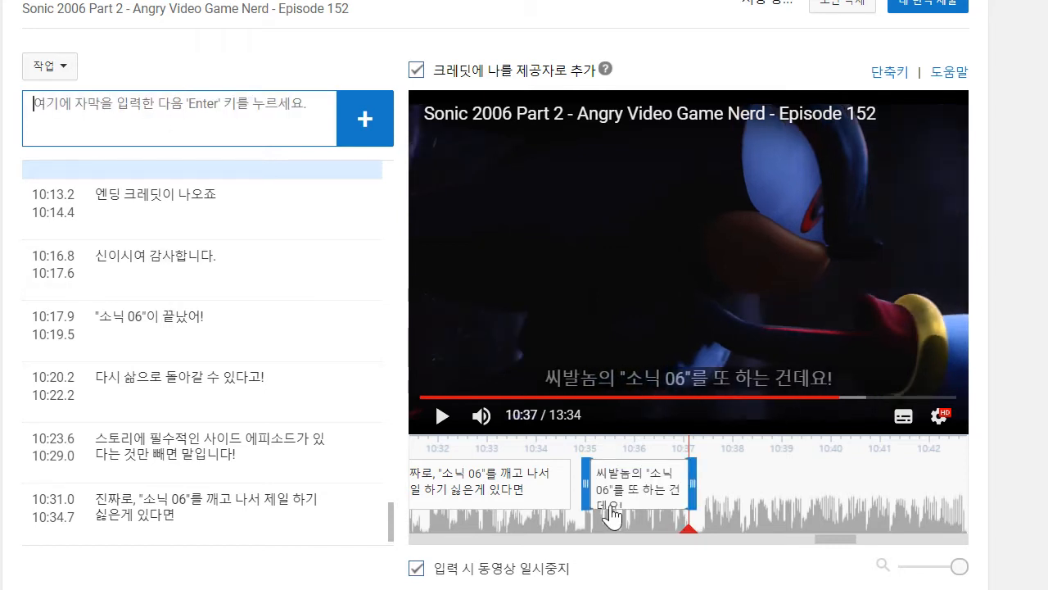
- Play on to 10:42, turn on the auto-generated English captions, and replay from about 10:38
click(452, 417)
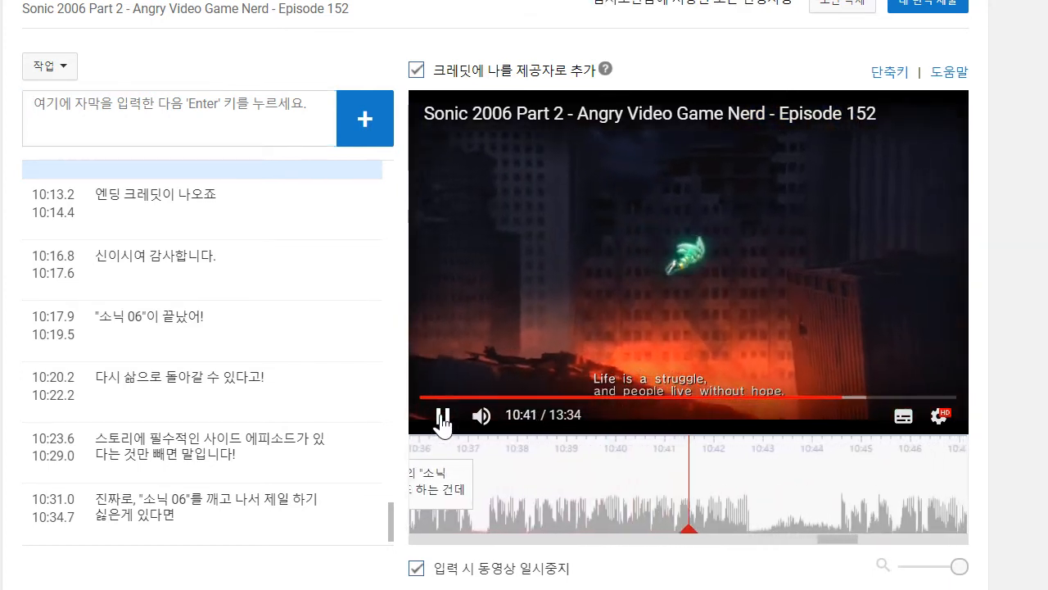
click(442, 419)
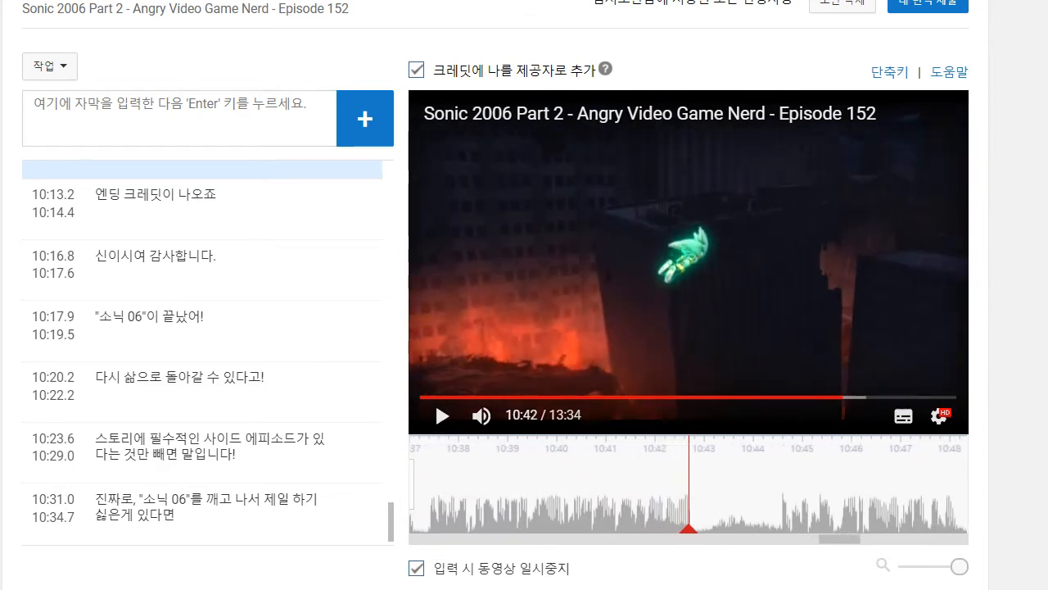
click(930, 419)
click(904, 417)
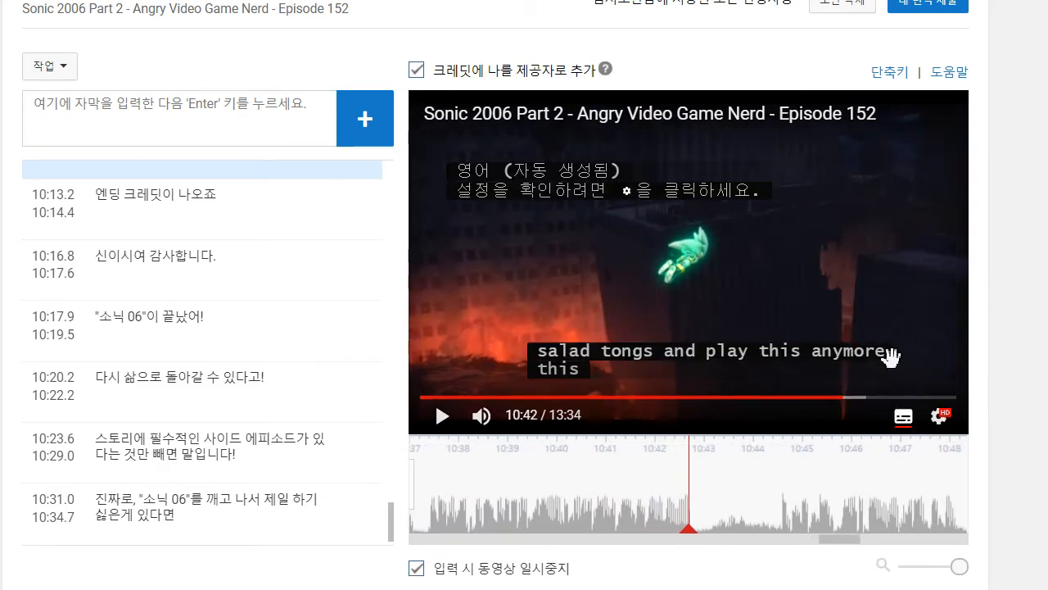
drag(733, 489, 959, 500)
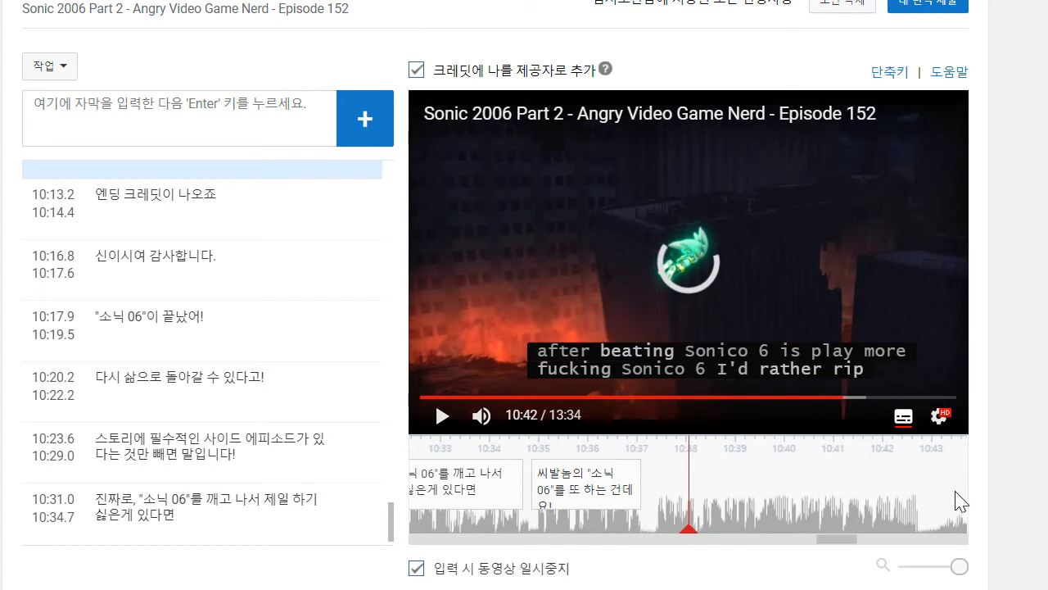
click(443, 417)
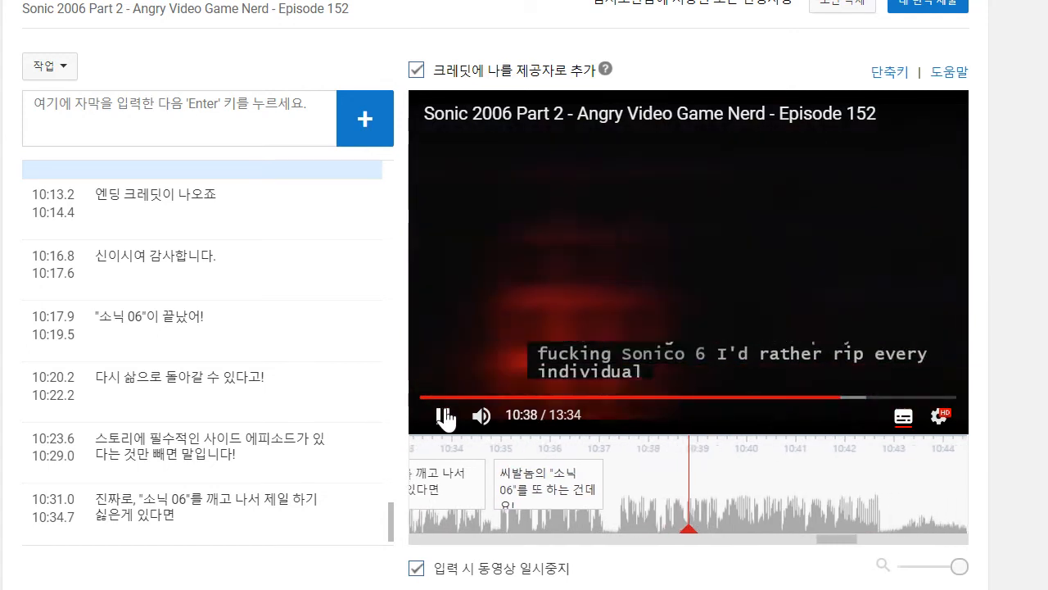
- Go back to the caption that starts at 10:34.8 and replay the video from there
click(432, 399)
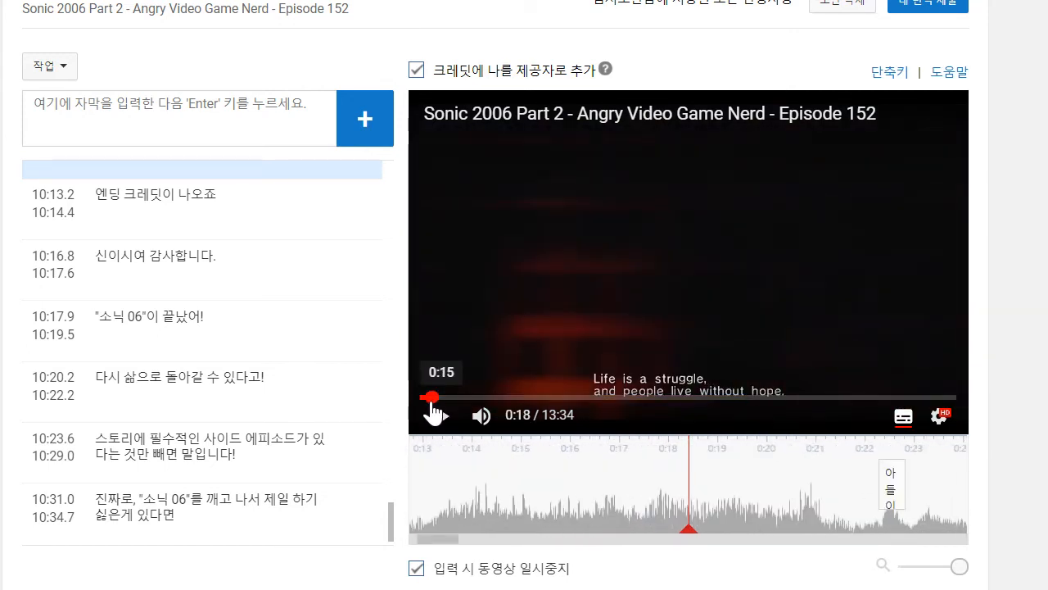
scroll(350, 458, down, 1)
click(321, 524)
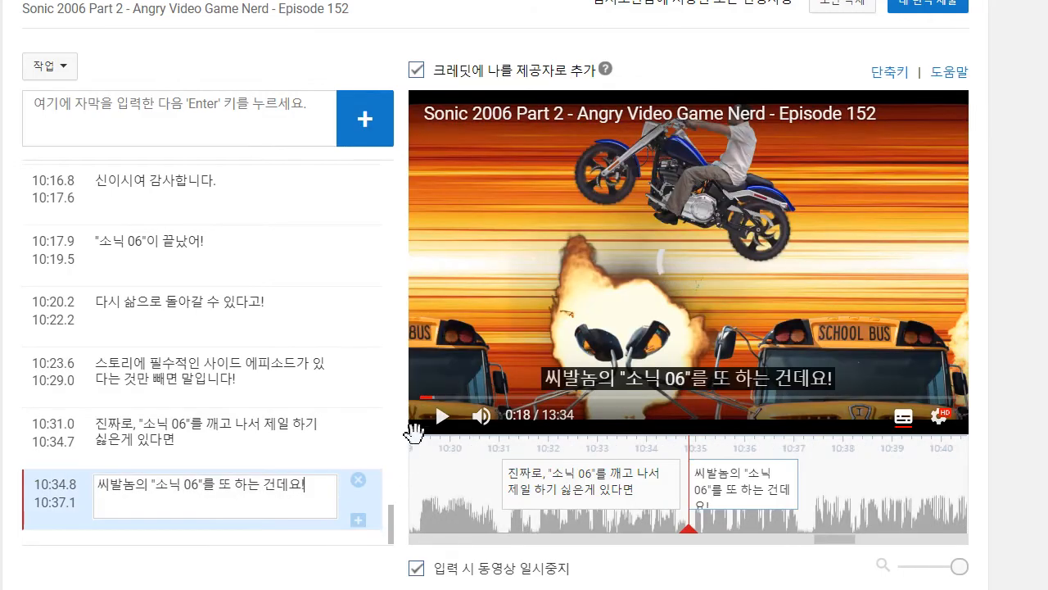
click(432, 425)
click(239, 494)
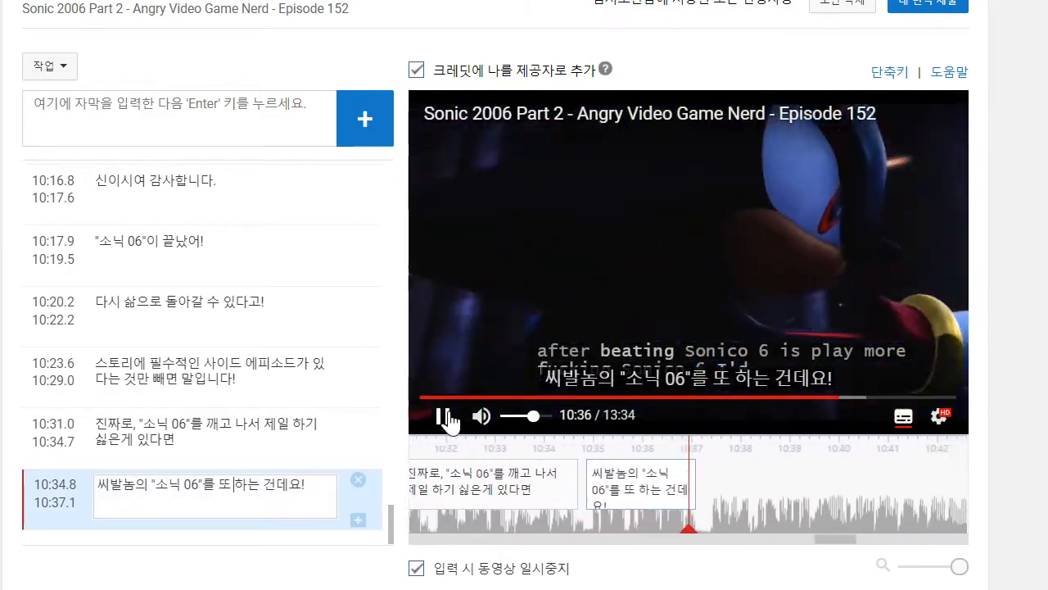
- Add the caption "이걸 또 하느니 차라리 샐러드 집게로 제 고간의 털을 하나하나 다 뽑고 말겠습니다" at 10:38
click(180, 113)
text(차)
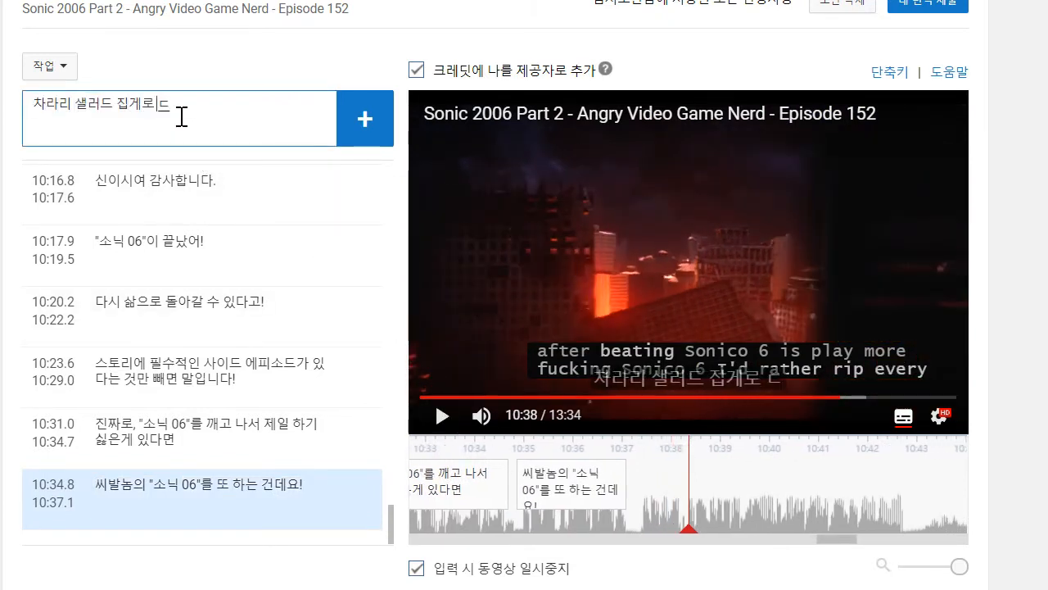
text(라리 샐러드 집게로 제 고간)
text(의)
text( 텔ㅇ)
text( 하나하나 다 뽑)
text(고맒)
text(겠습니다)
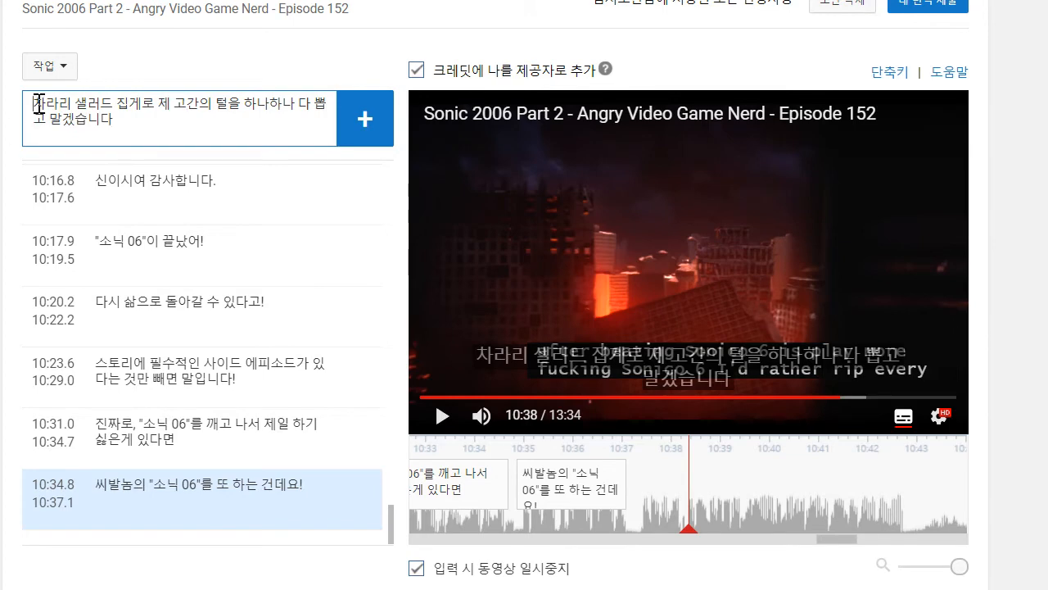
click(36, 105)
text(이걸 또 하느니)
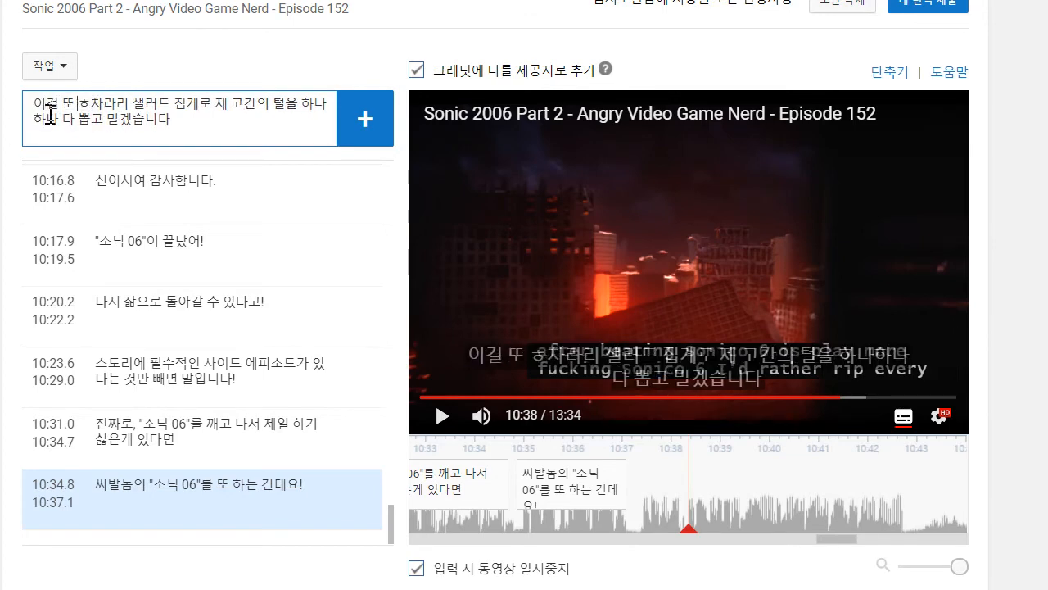
key(Return)
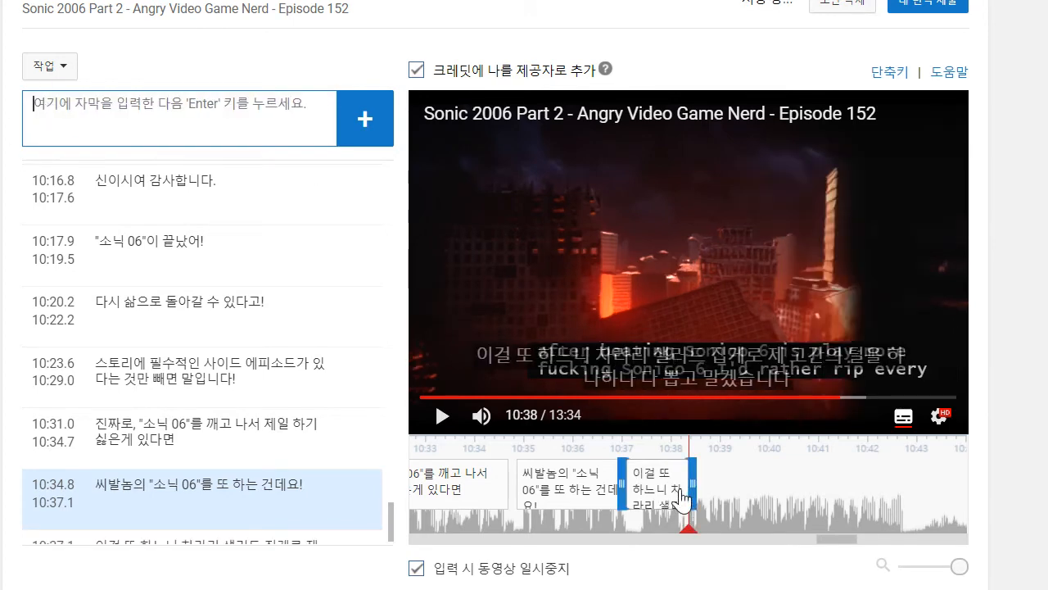
- Adjust the new caption's timing to run from about 10:37.4 to 10:42.7
scroll(693, 500, up, 1)
drag(703, 585, 933, 586)
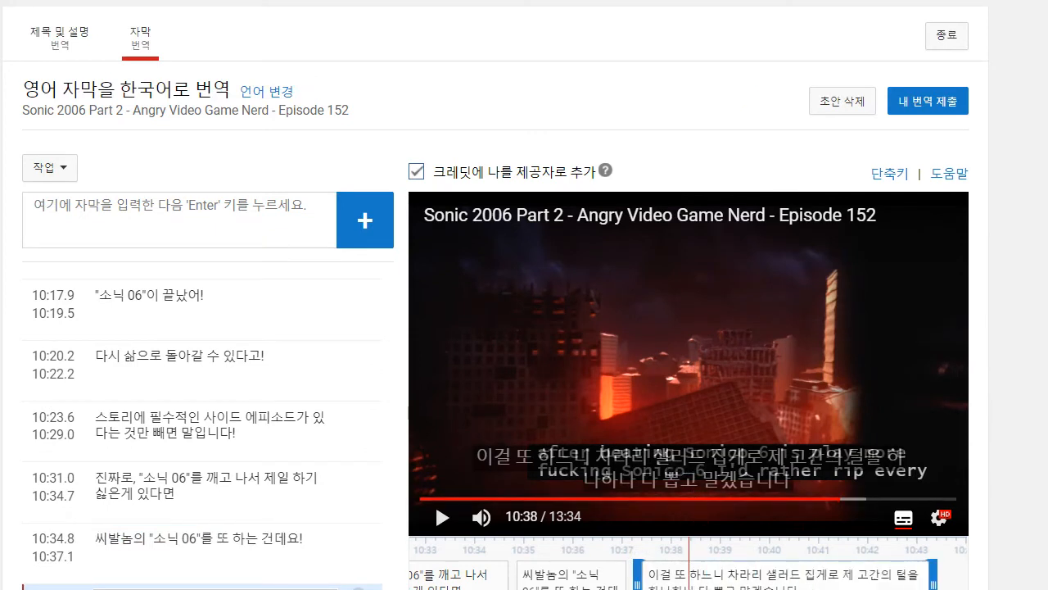
scroll(1038, 446, down, 1)
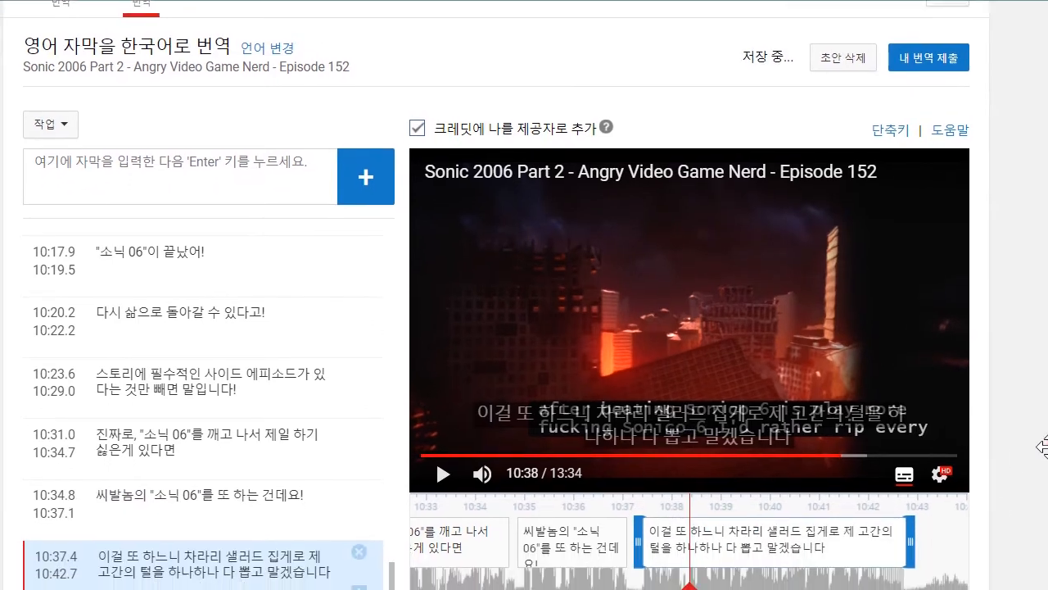
- Play on to 10:44, add the quoted caption "도대체 어떻게 이런 일이 벌어졌지?" starting at about 10:43.1, and close its quotation mark
click(446, 432)
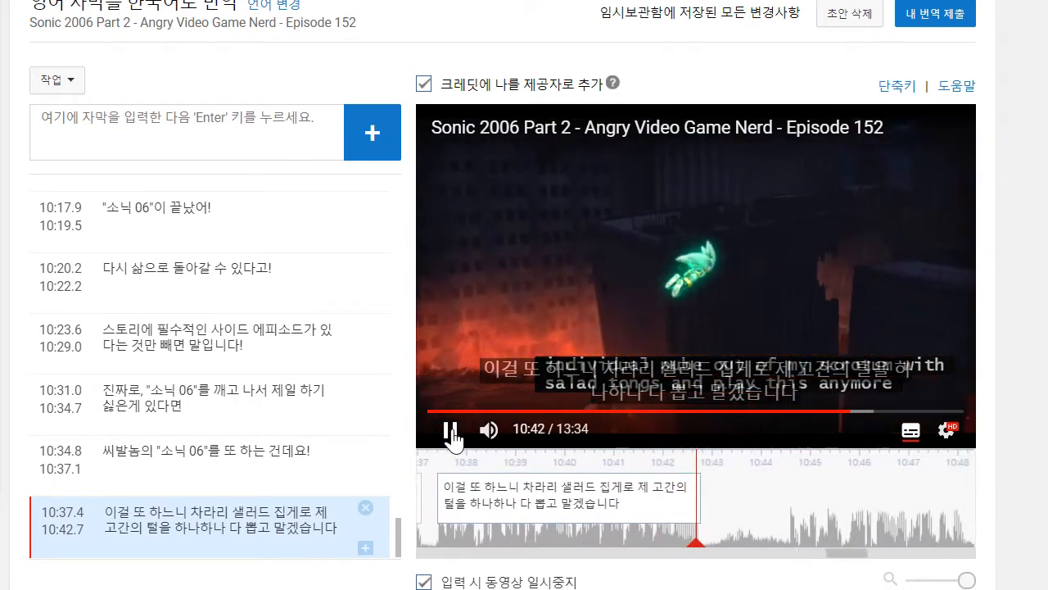
click(148, 154)
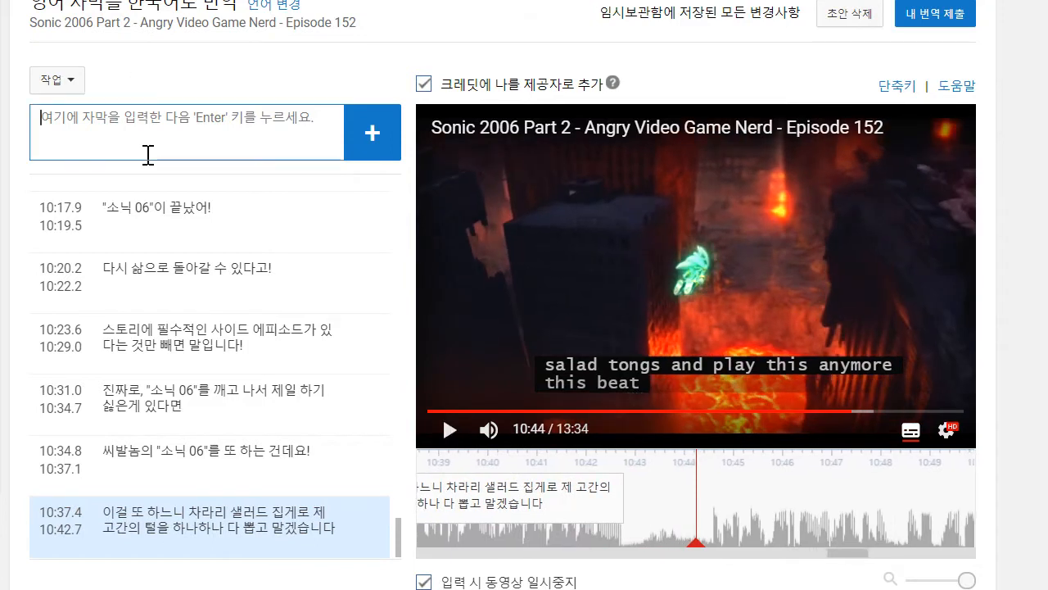
text("도대체 어떻게)
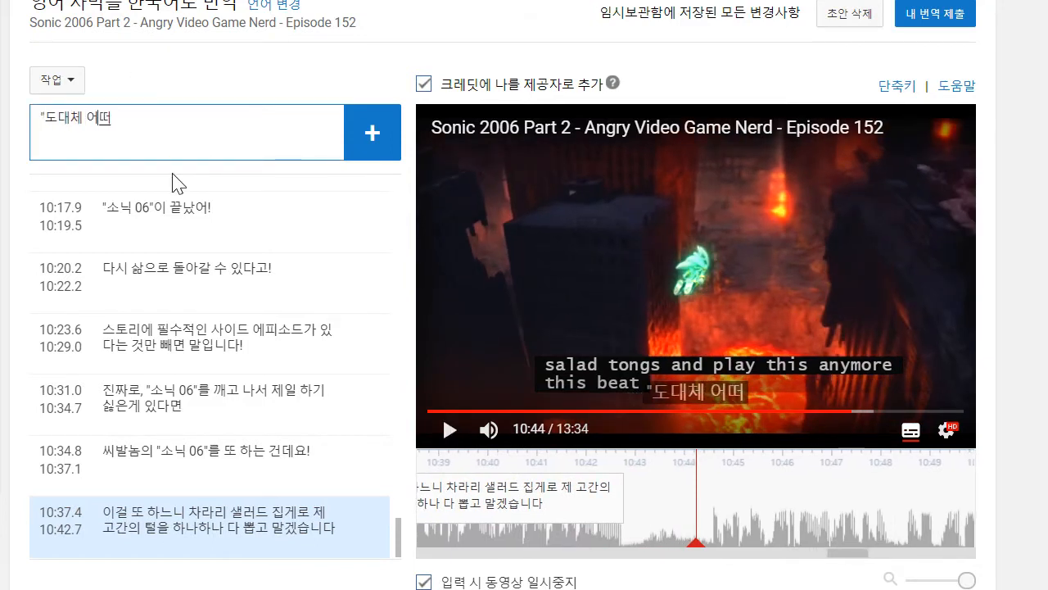
text( 이런)
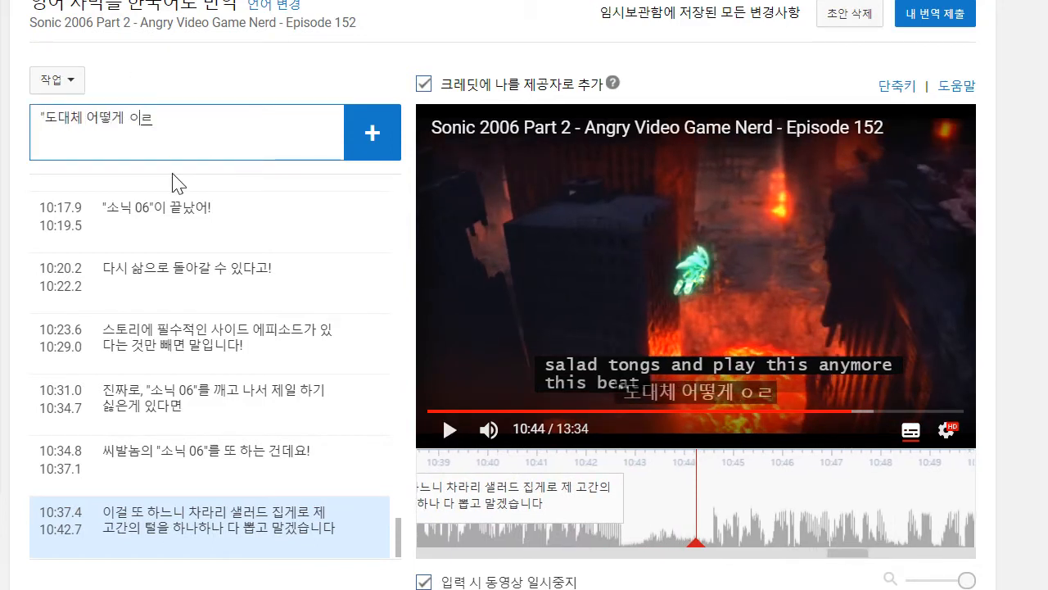
text( 일이)
text( 벌어졌ㅈ)
text(ㅣ?)
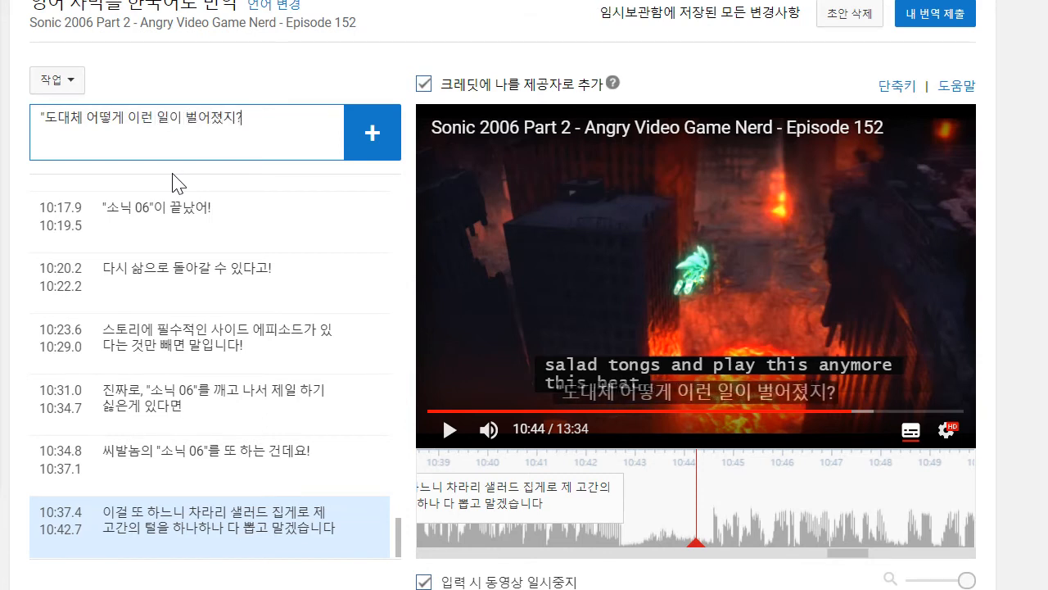
key(Return)
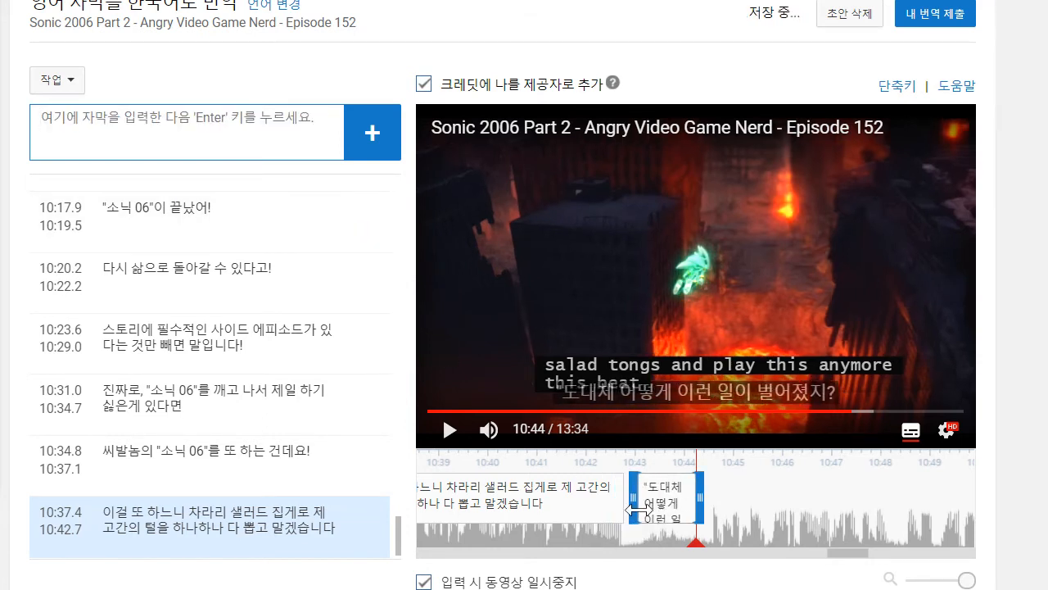
click(325, 507)
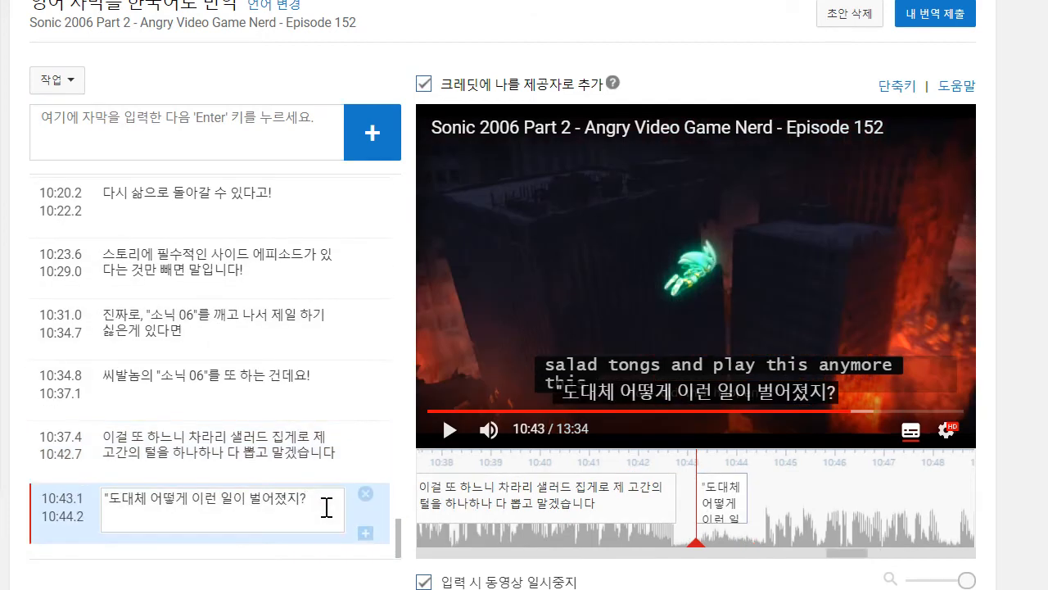
- Play on to 10:48 and add a two-line caption: "이 에피소드까지 다 깨고 나면 새로운 게 생깁니다" and "그리고 이게 가장 혼란스럽죠"
click(449, 430)
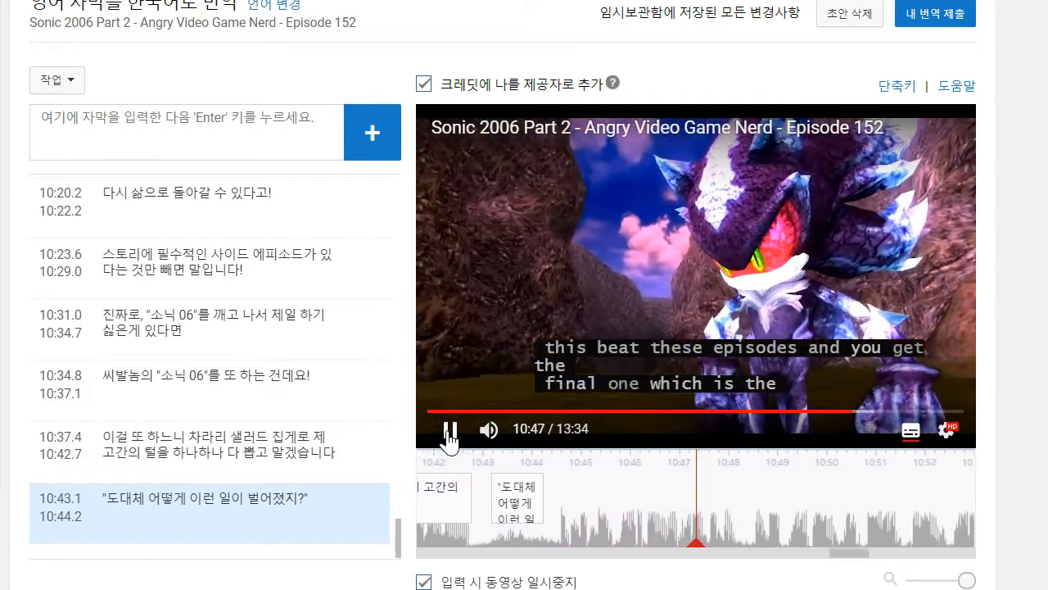
click(449, 430)
click(214, 121)
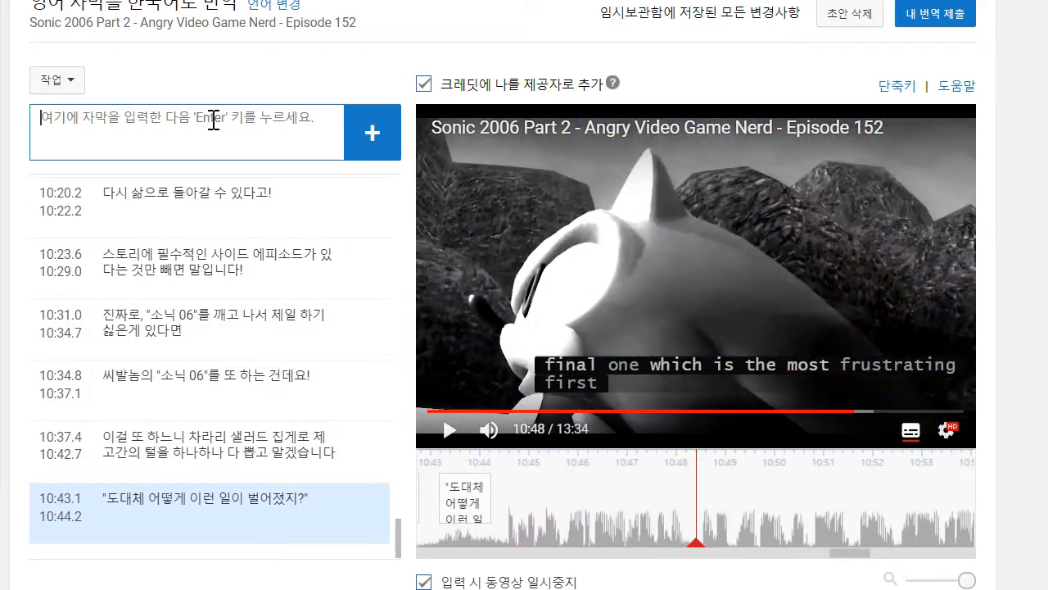
text(이에)
text(피소드까지 다 깨ㄱ)
text(고 나면 새우)
text(로운 게 새)
text(ㅇ깁니다)
key(Return)
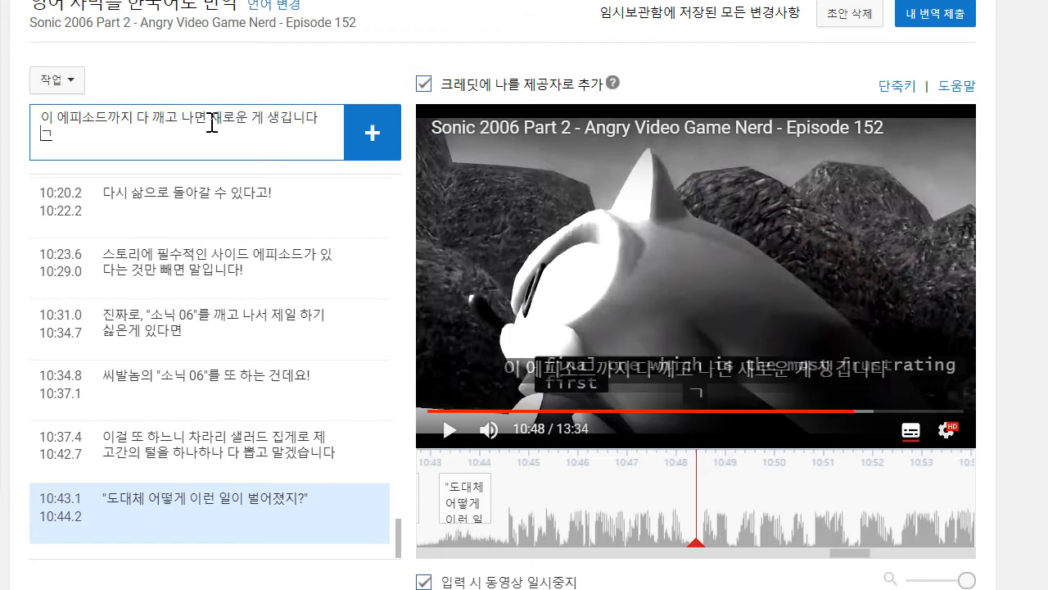
text(그리고 이게 가장 혼란스럽죠)
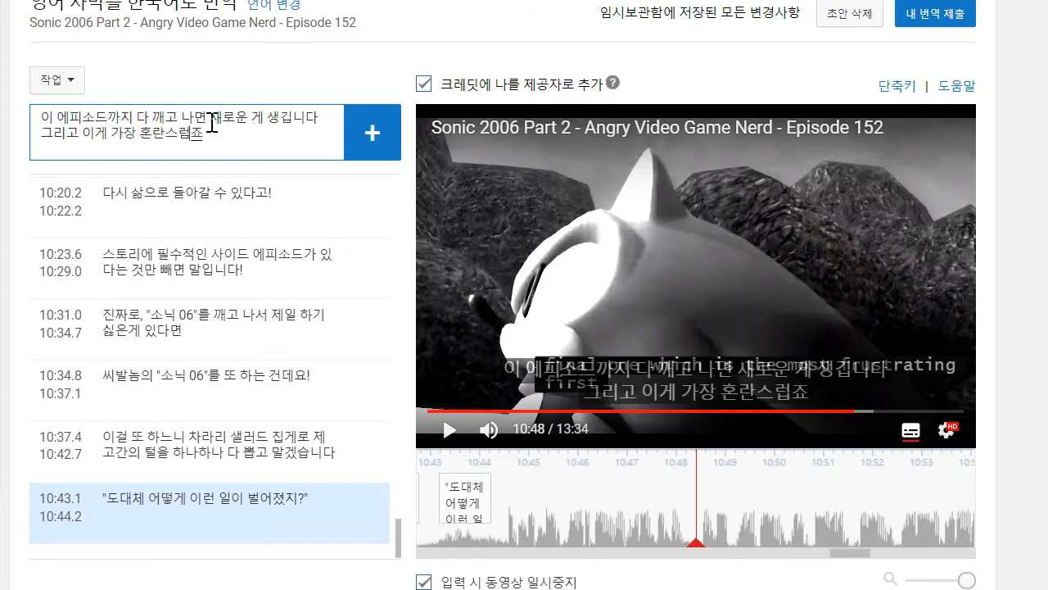
key(Return)
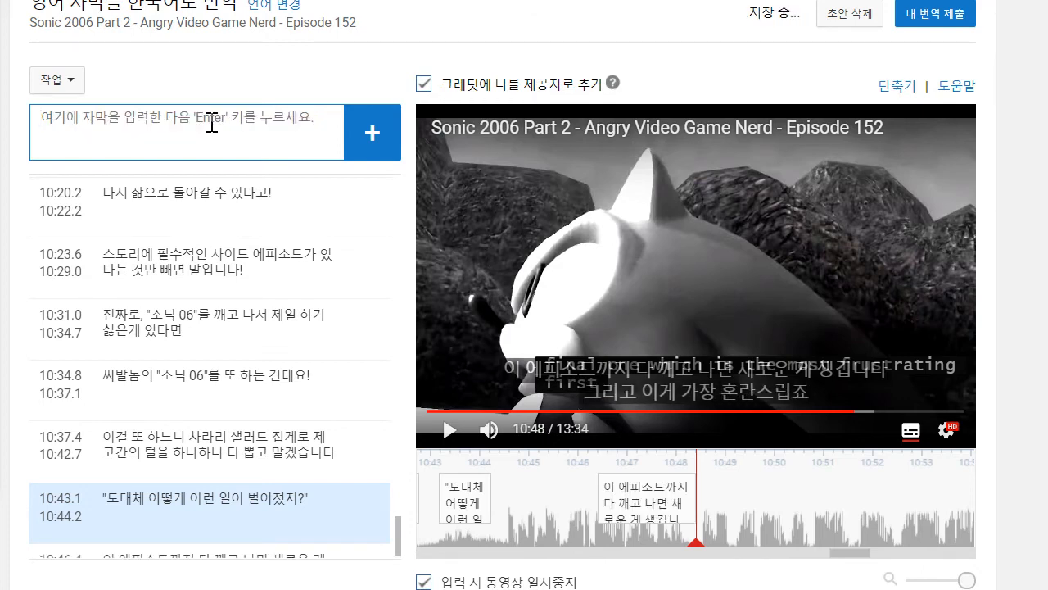
- Move the two-line caption's start to about 10:44.4, then play on to 10:50 and add the caption "일단 소닉이 죽어요."
drag(593, 496, 500, 492)
click(437, 436)
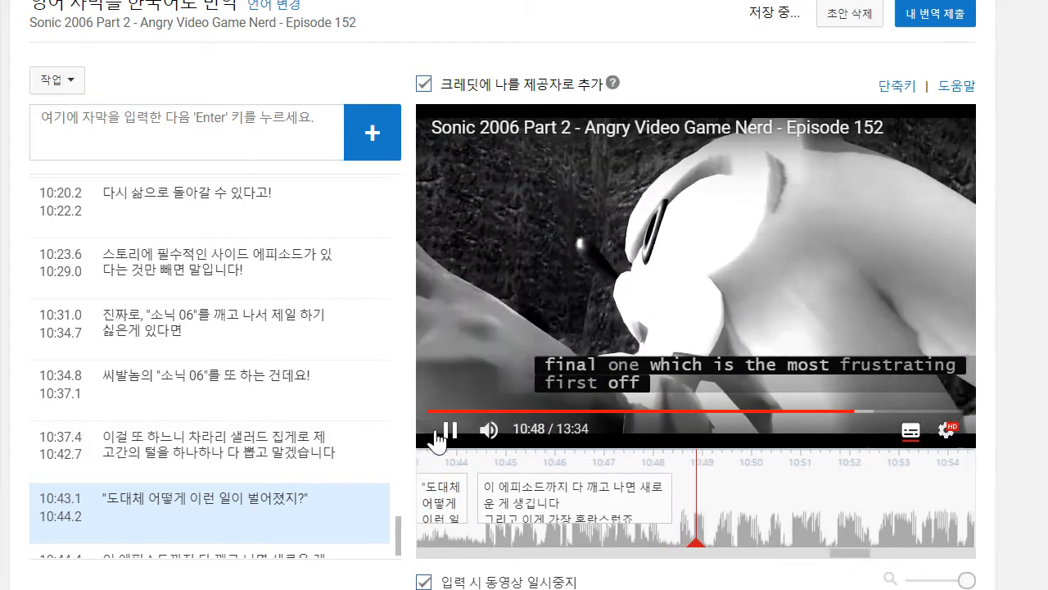
click(174, 152)
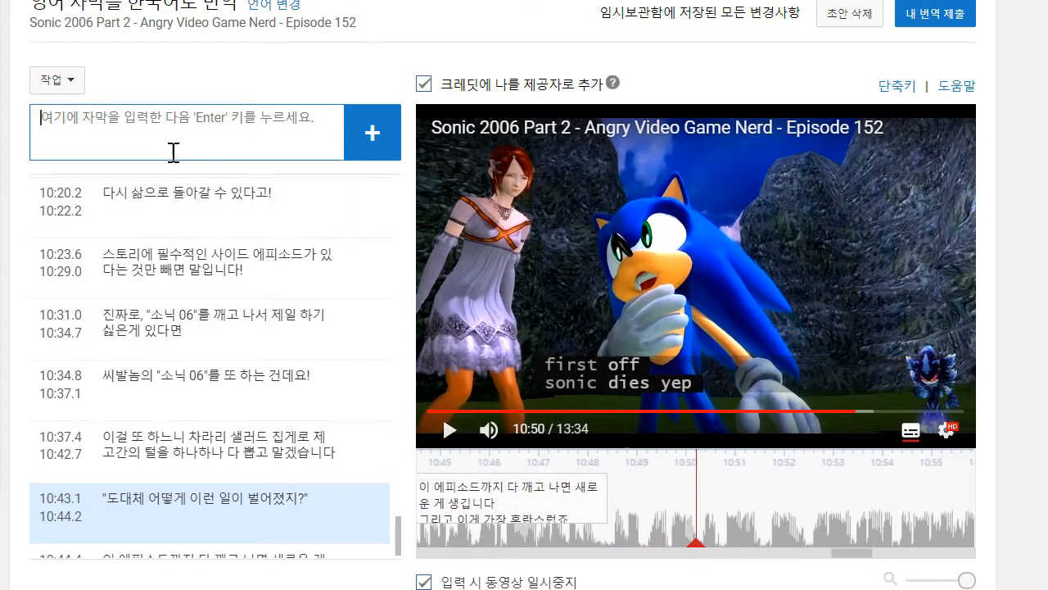
text(ㅇ)
text(단 소닉이 죽어요.)
key(Return)
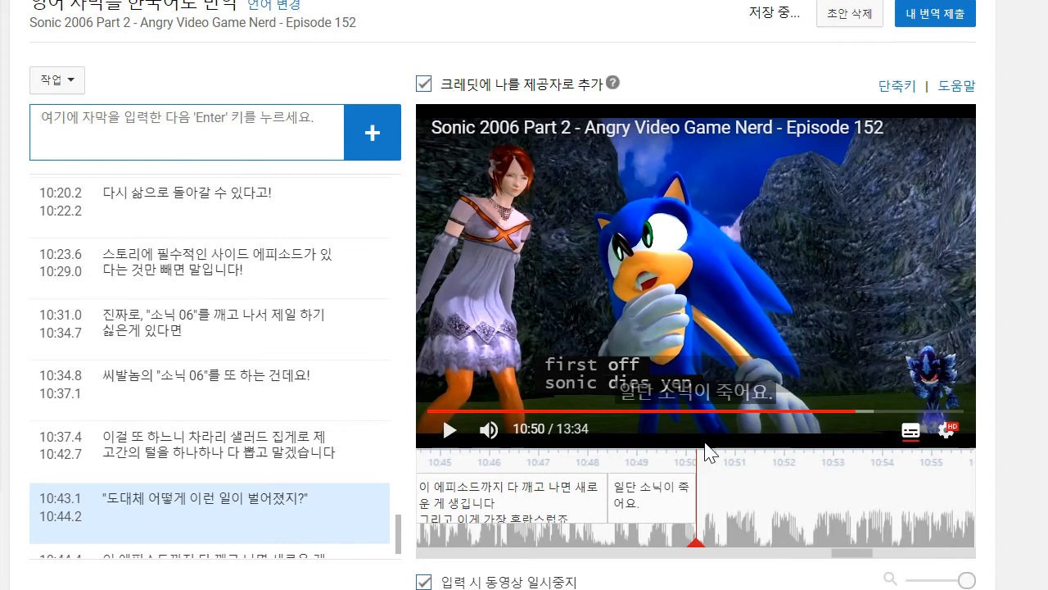
- Play on to 10:52 and add the caption "네, 소닉이 죽는다고요!"
click(439, 436)
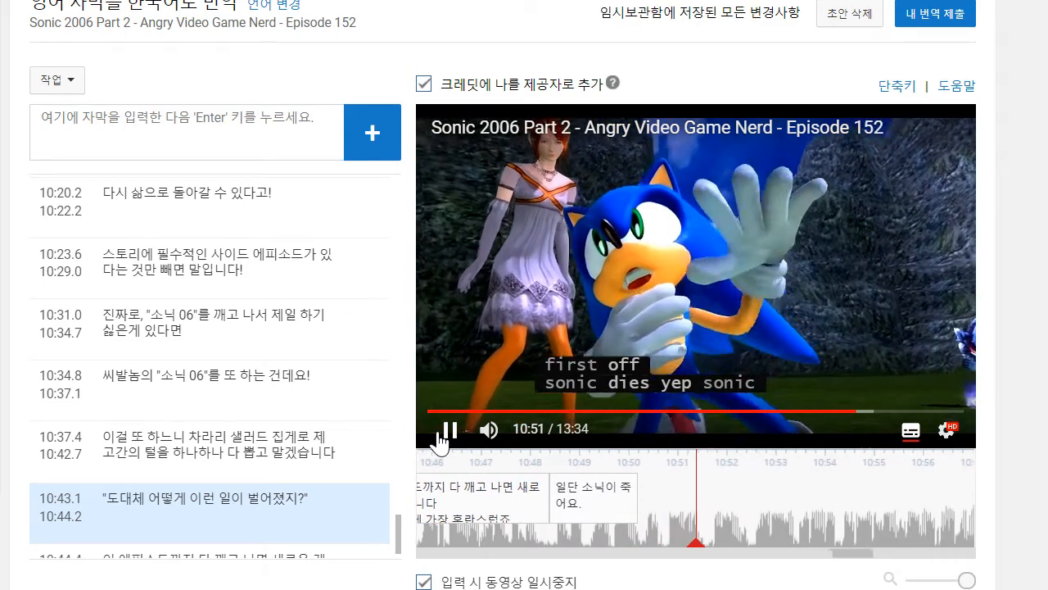
click(277, 152)
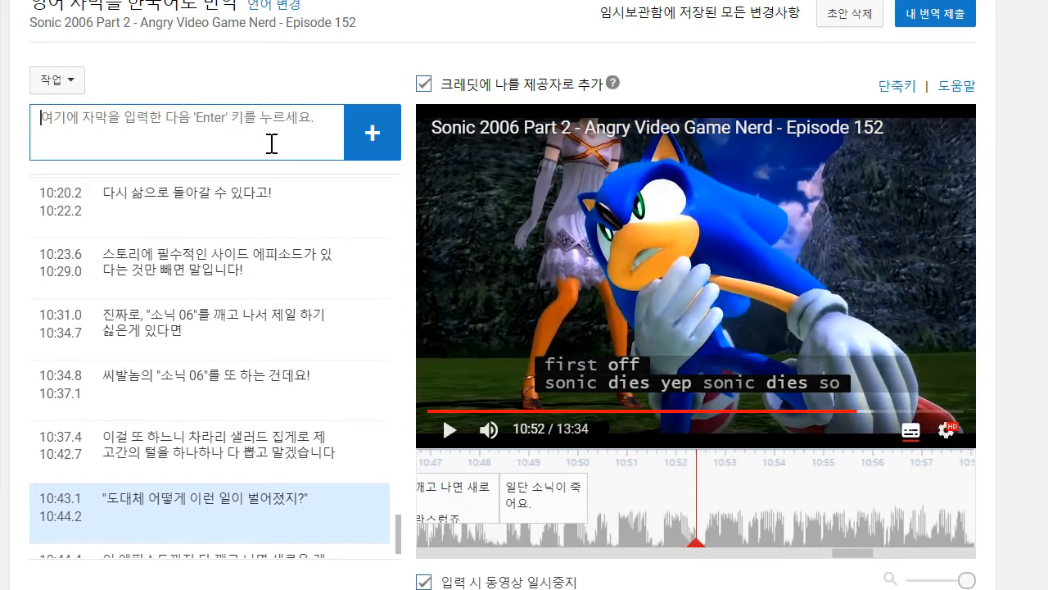
text(네)
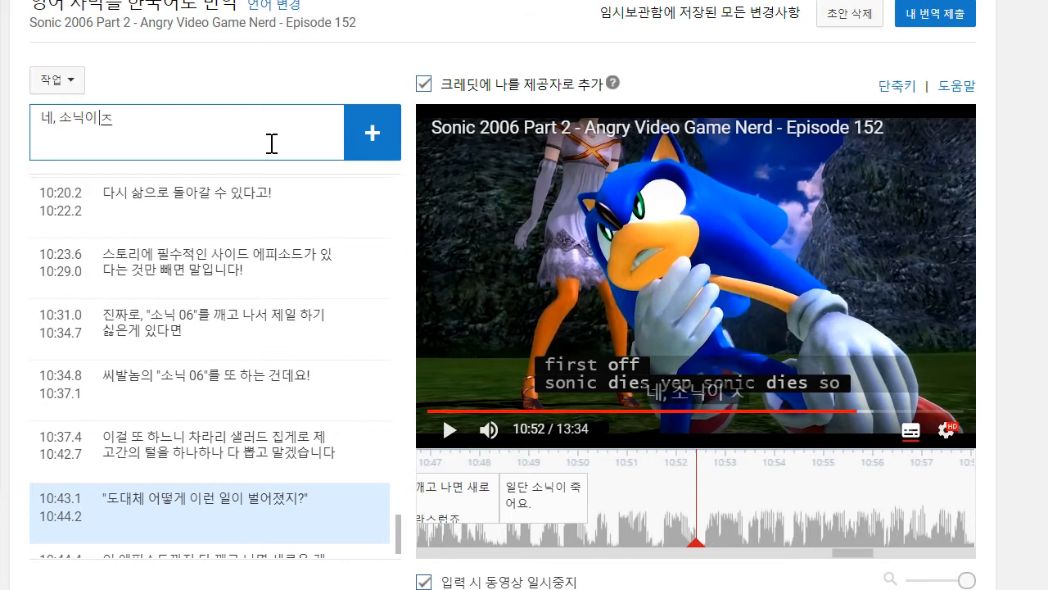
text(, 소닉이 죽는다고요!)
key(Return)
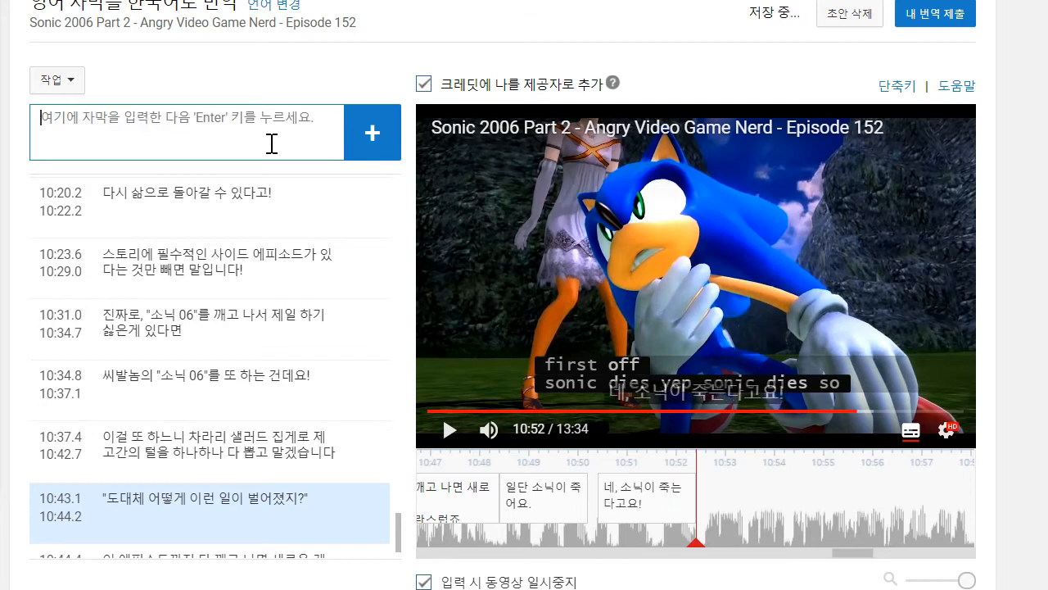
- Play on to 10:56 and draft a two-line caption: "그래서 모두들 7개의 드래곤 볼을 모으기 위해 모이게.." and "아니,"
click(505, 226)
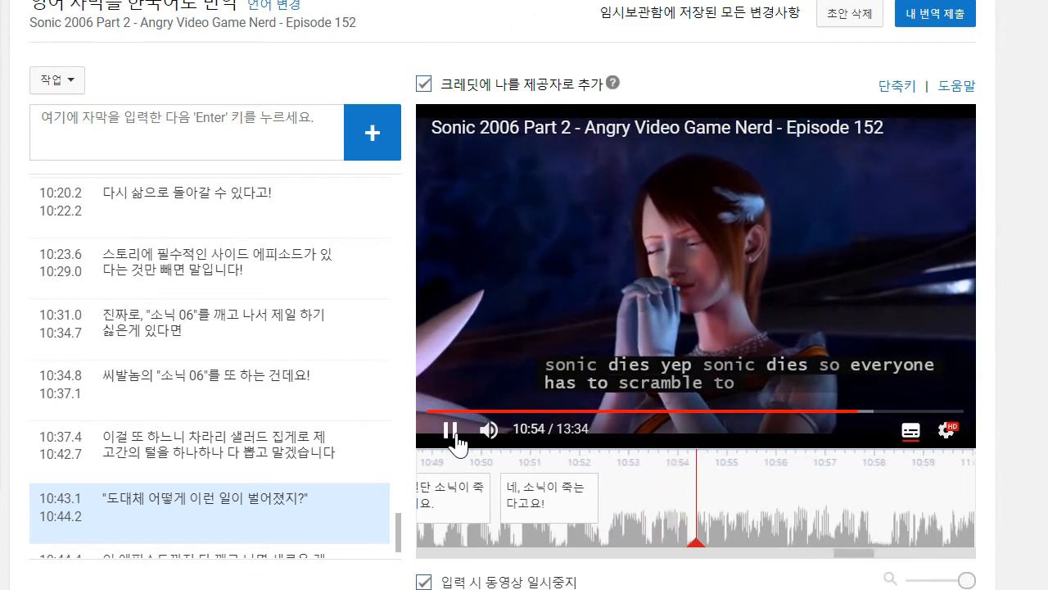
click(177, 112)
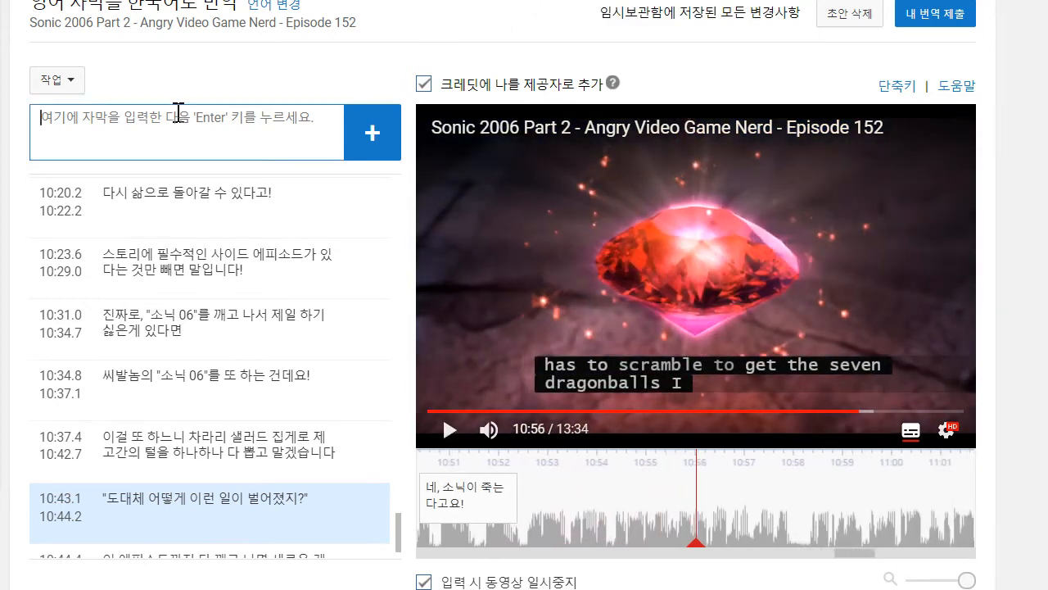
text(ㄱ)
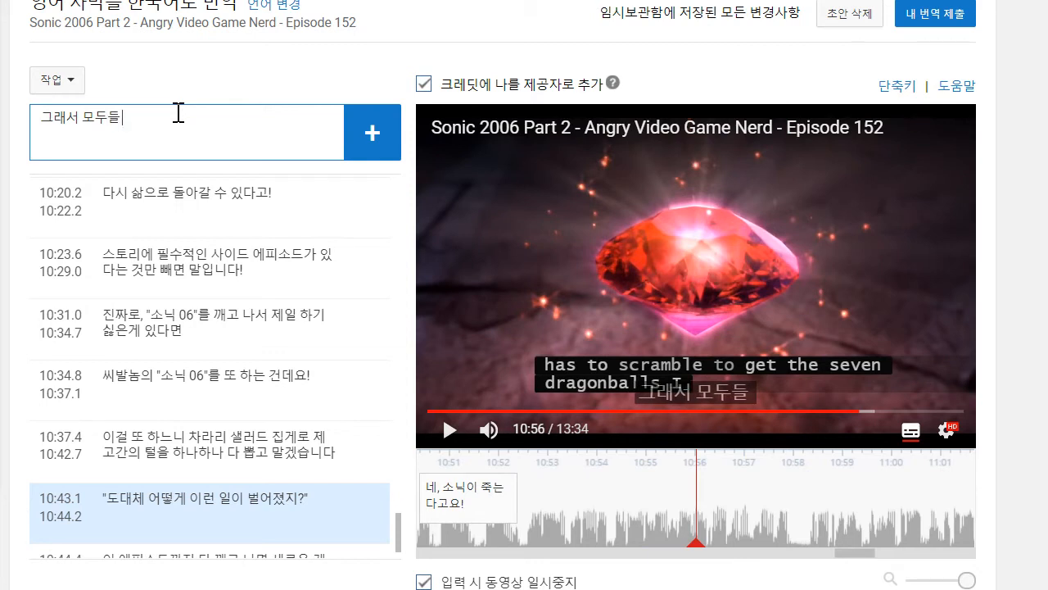
text(래서 모두들 7개의 ㄷ)
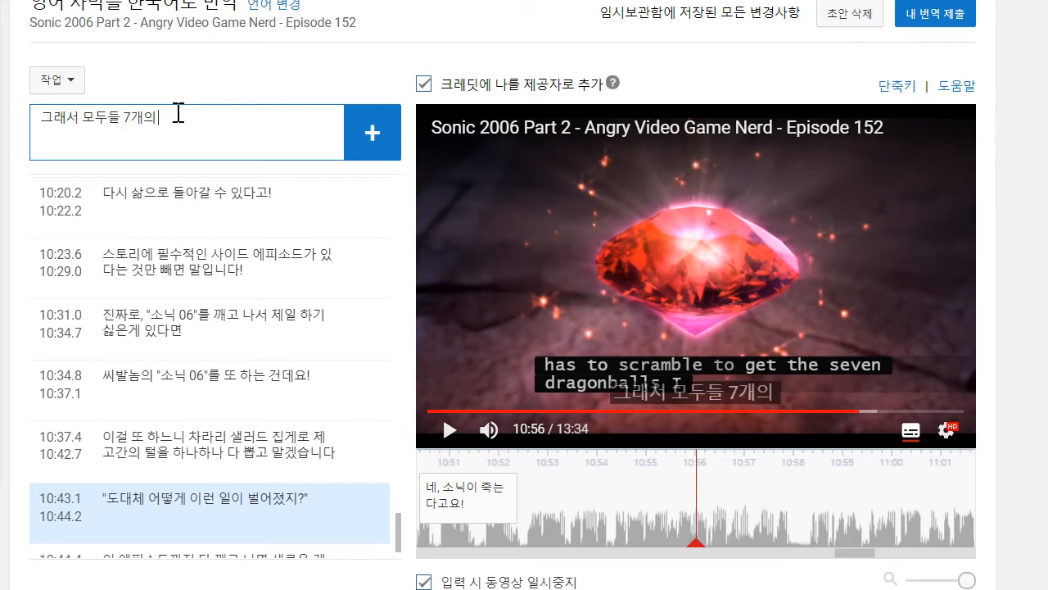
key(BackSpace)
key(BackSpace)
key(BackSpace)
text(드래)
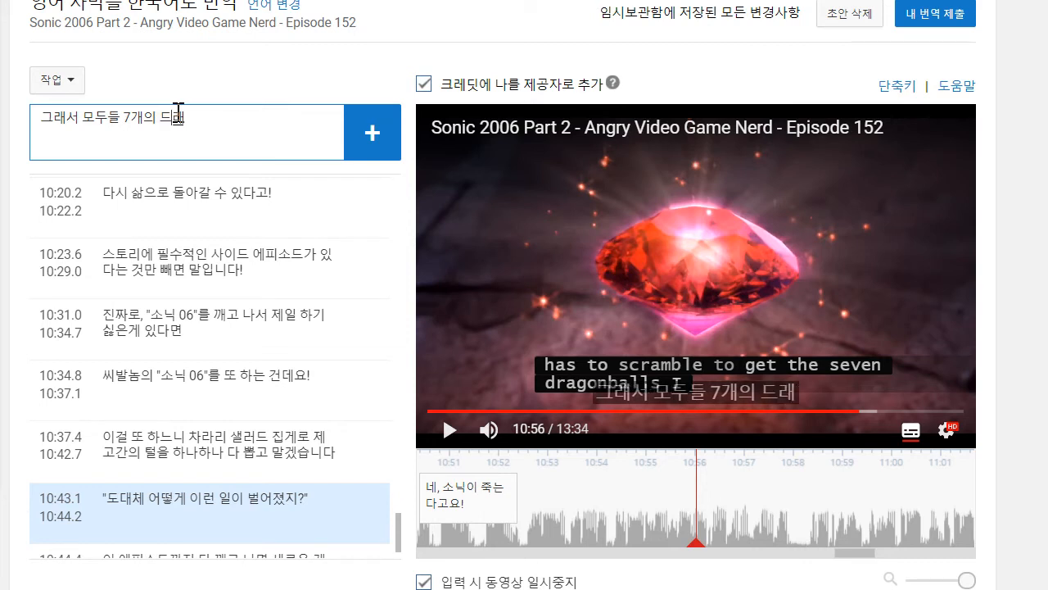
text(곤 볼을 모으)
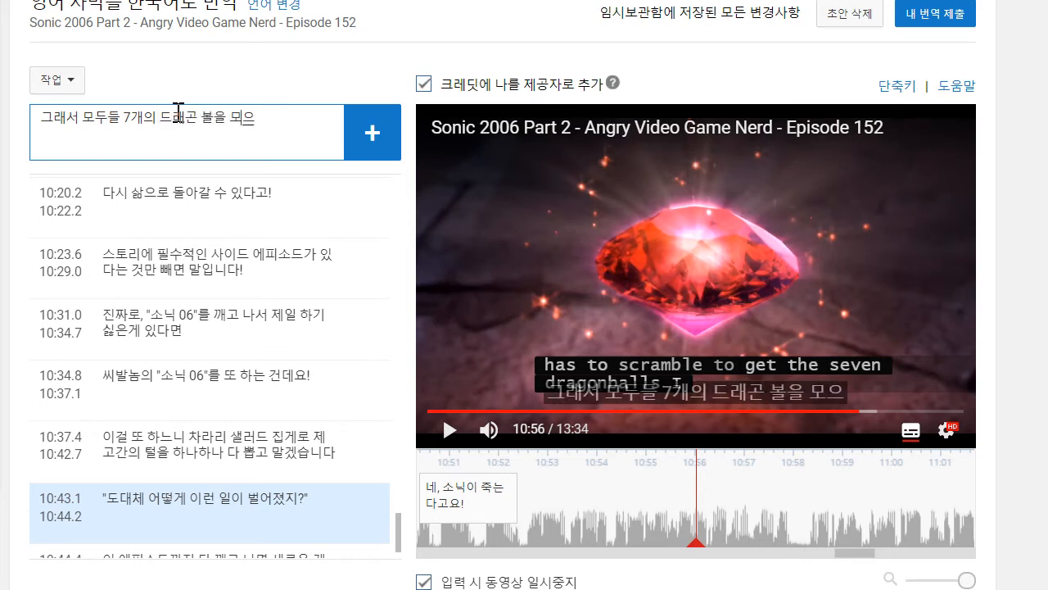
text(기 윌ㅐ ㅂ)
key(BackSpace)
text(모이게..)
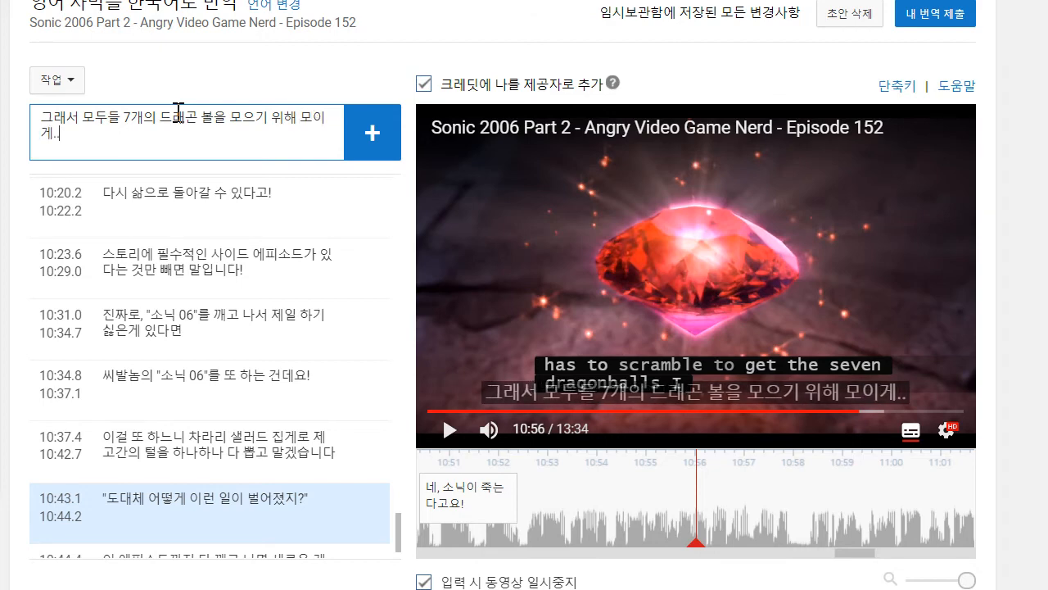
key(shift+Return)
text(아니,)
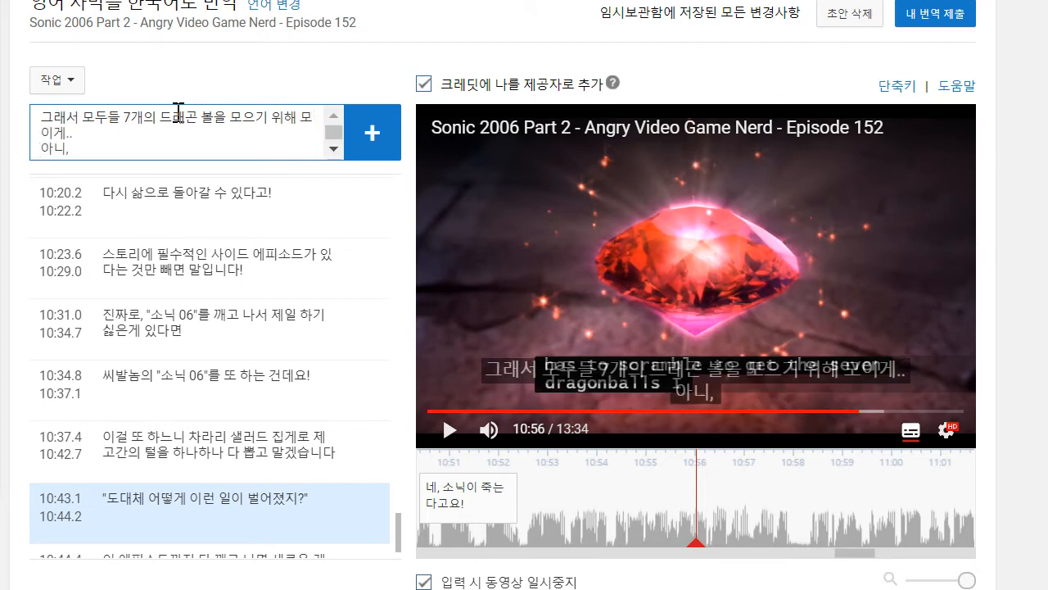
- Play on to 10:57, complete the draft's second line as "아니, "카오스 에메랄드"죠." and add the caption
click(516, 219)
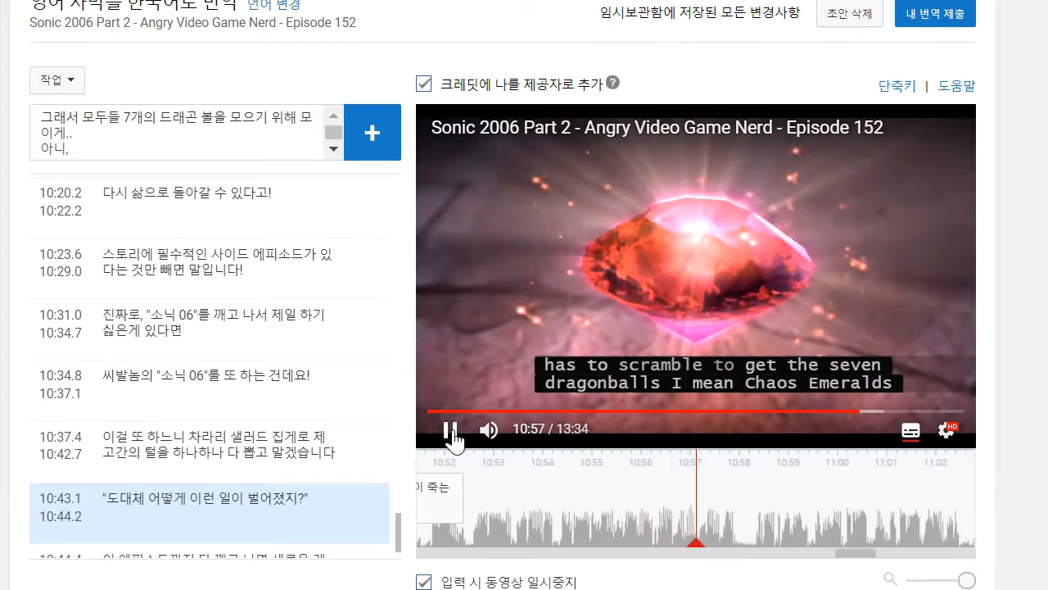
click(451, 431)
click(262, 152)
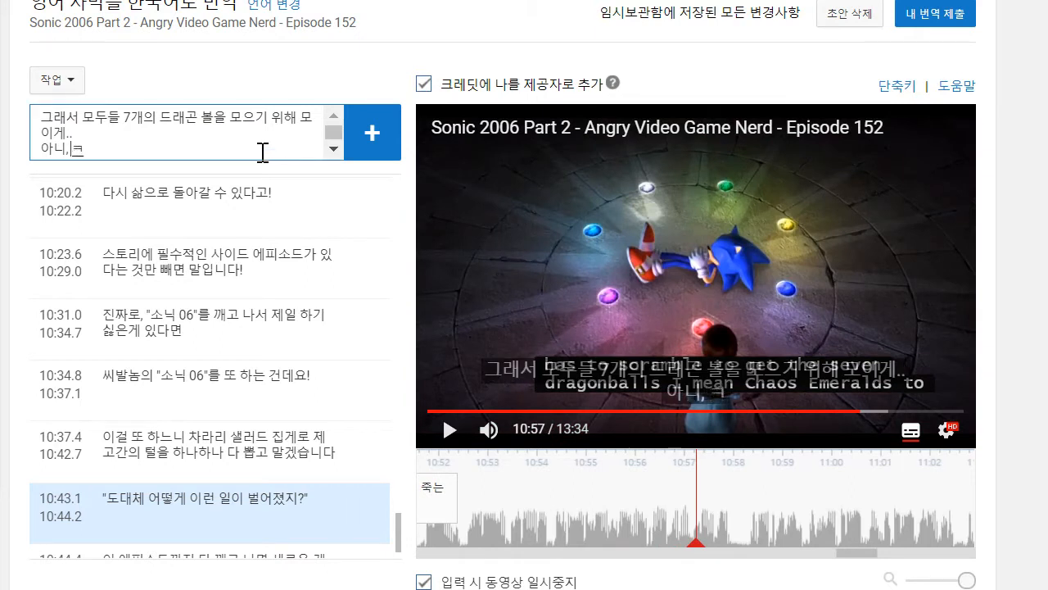
text("카오스 이ㅁ)
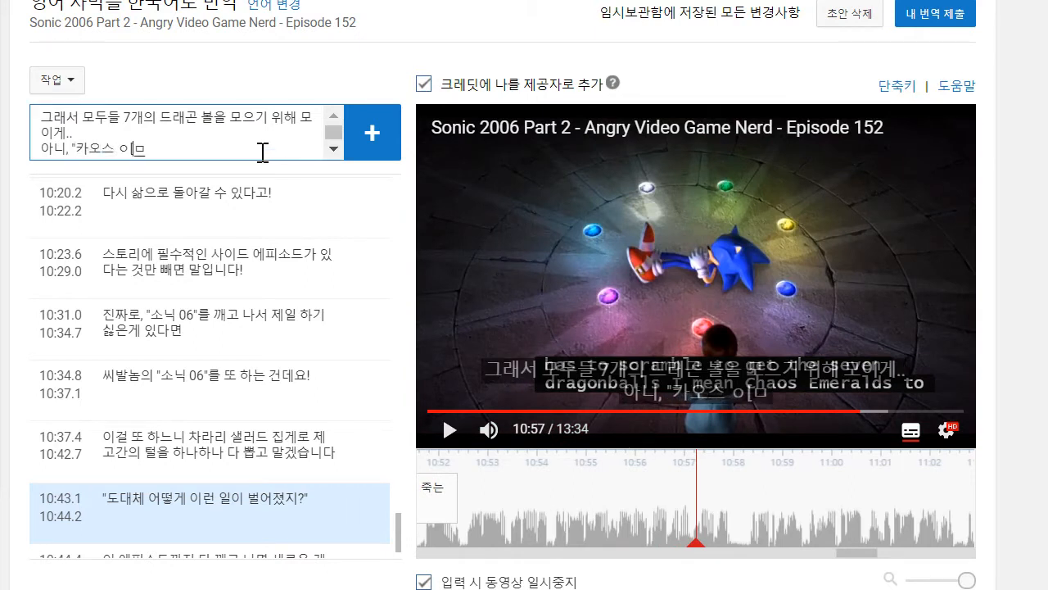
key(BackSpace)
key(BackSpace)
text(메레)
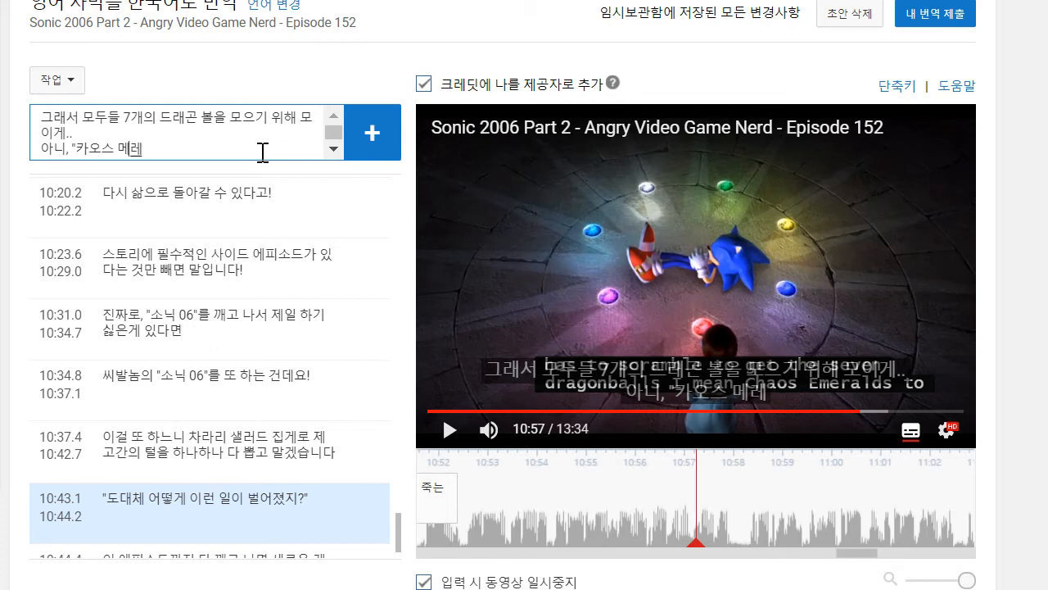
key(BackSpace)
key(BackSpace)
text(에메랄드)
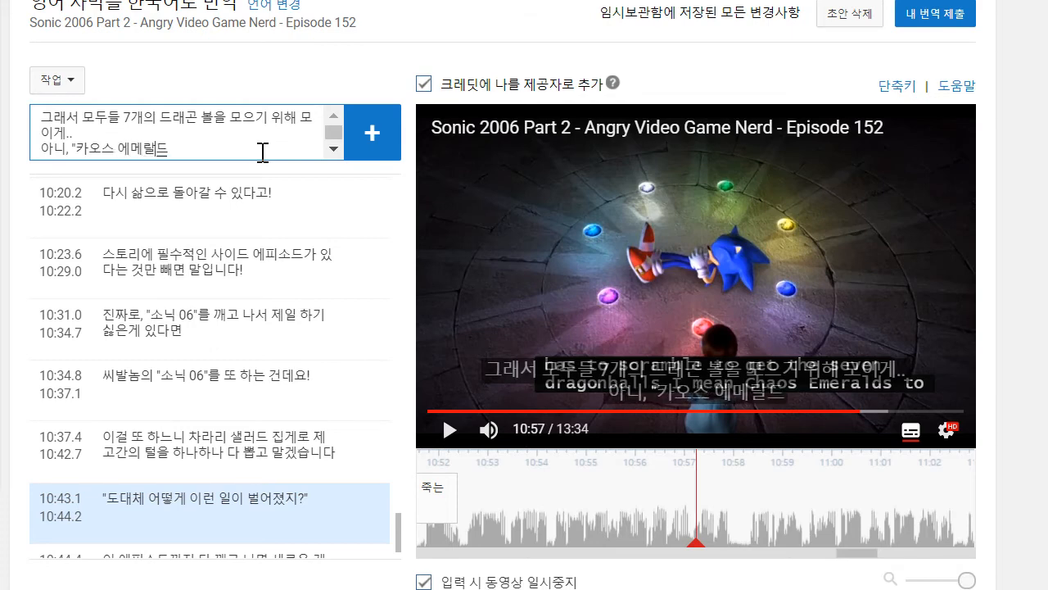
text("죠.)
key(Return)
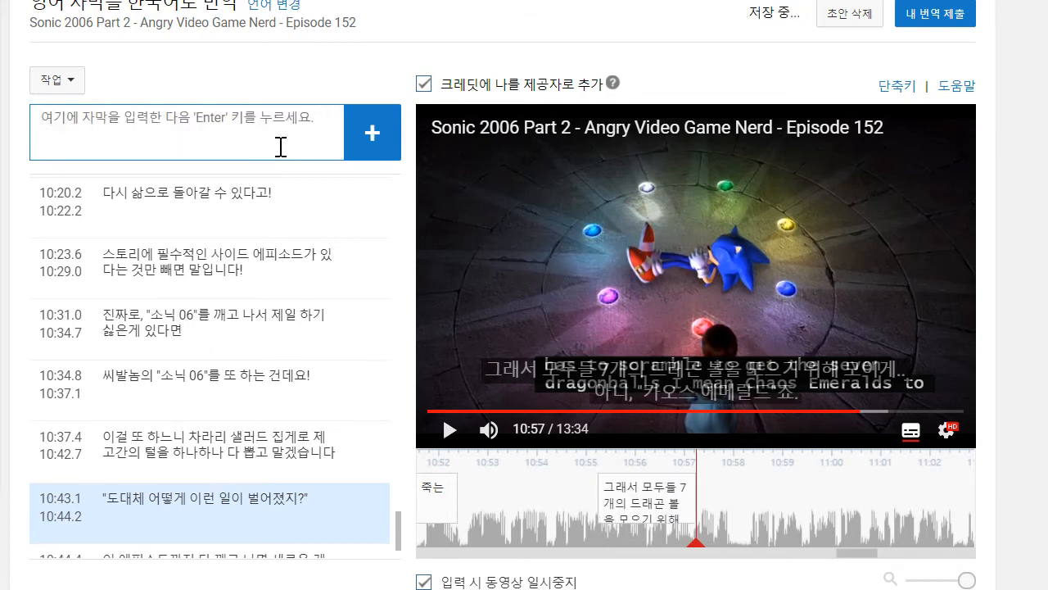
- Adjust the Chaos Emerald caption's timing to run from about 10:52.5 to 10:57.8
drag(608, 529, 463, 516)
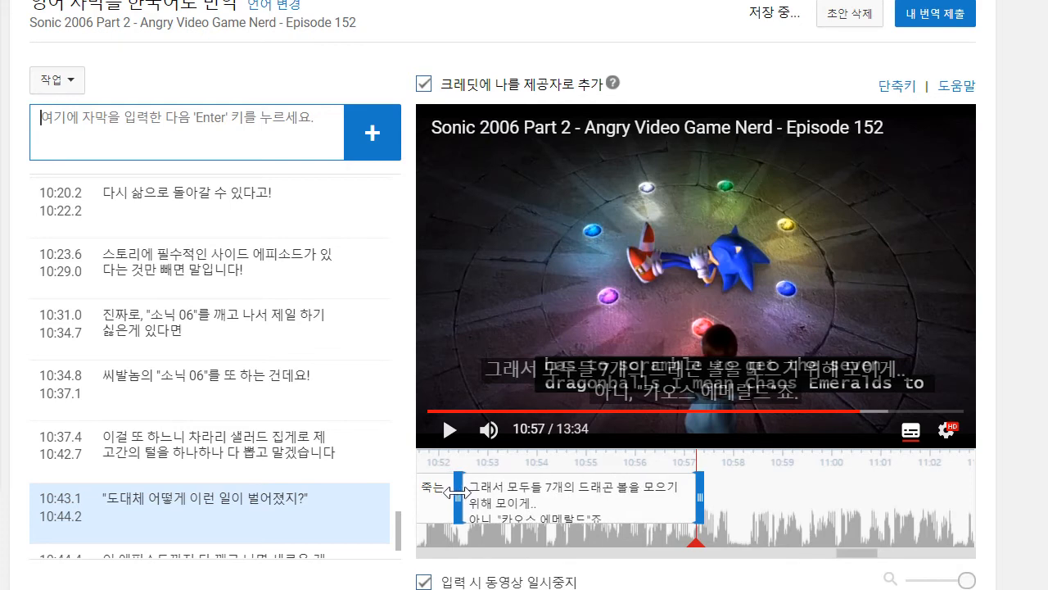
click(446, 442)
click(638, 501)
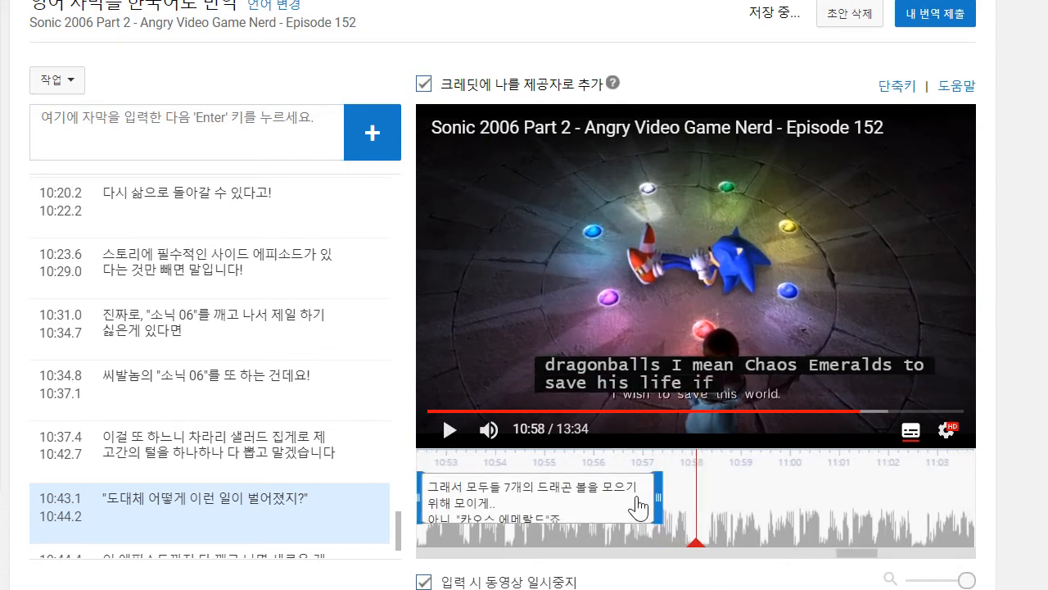
drag(668, 509, 684, 503)
- Insert "소닉을 구하기 위해" after "그래서 모두들" in the Chaos Emerald caption and remove its line break before "아니,"
scroll(205, 461, down, 3)
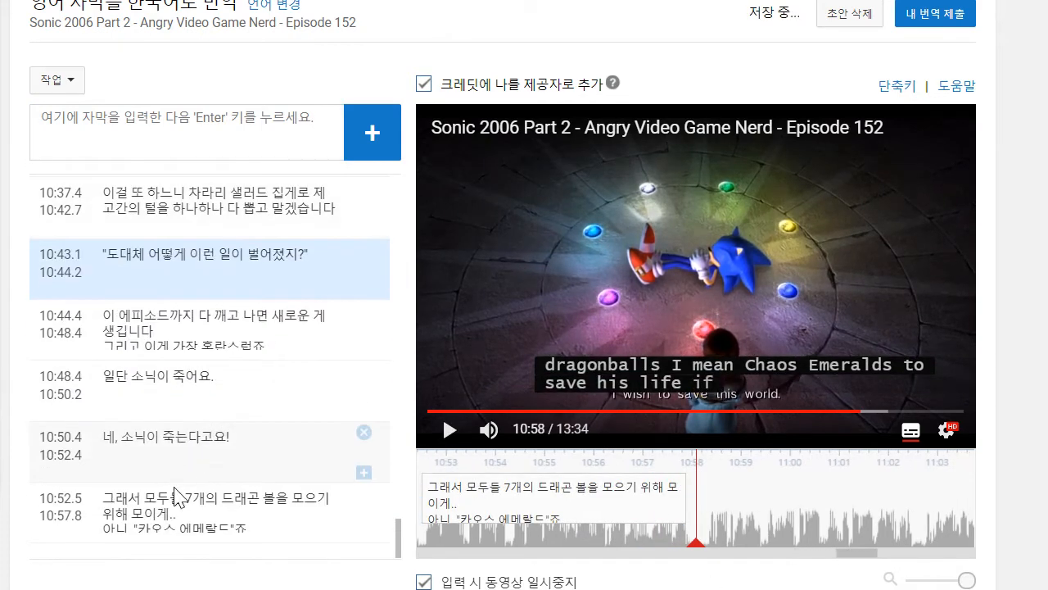
click(188, 498)
text(소닉을 구하기 )
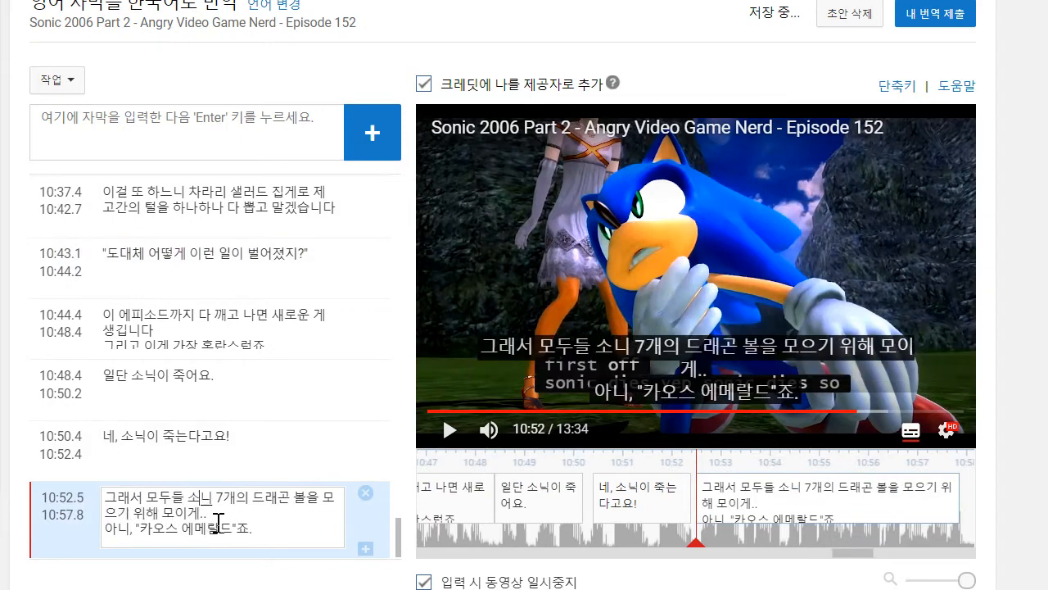
text(위해)
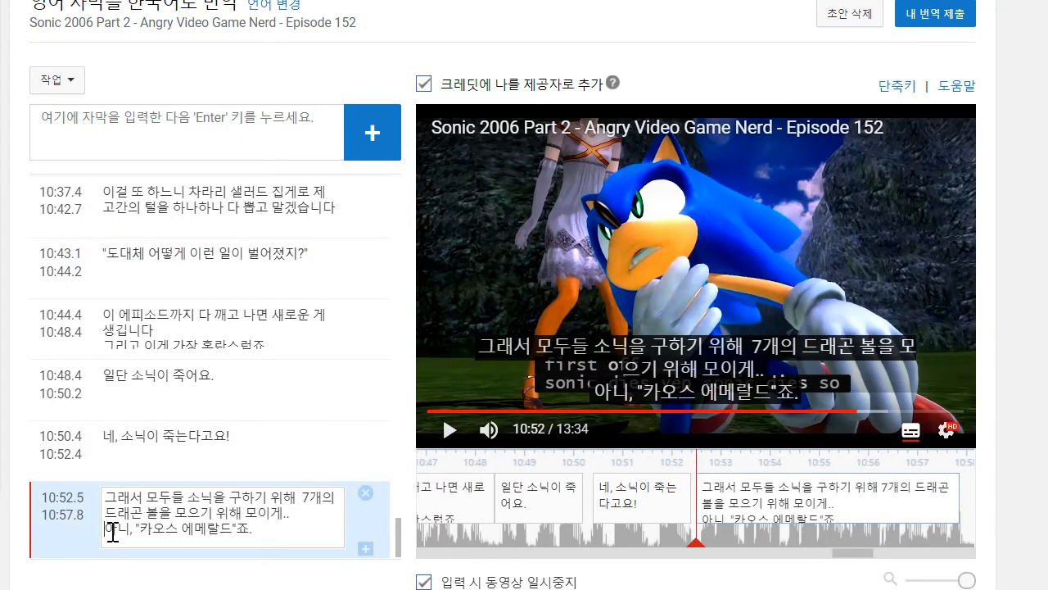
key(BackSpace)
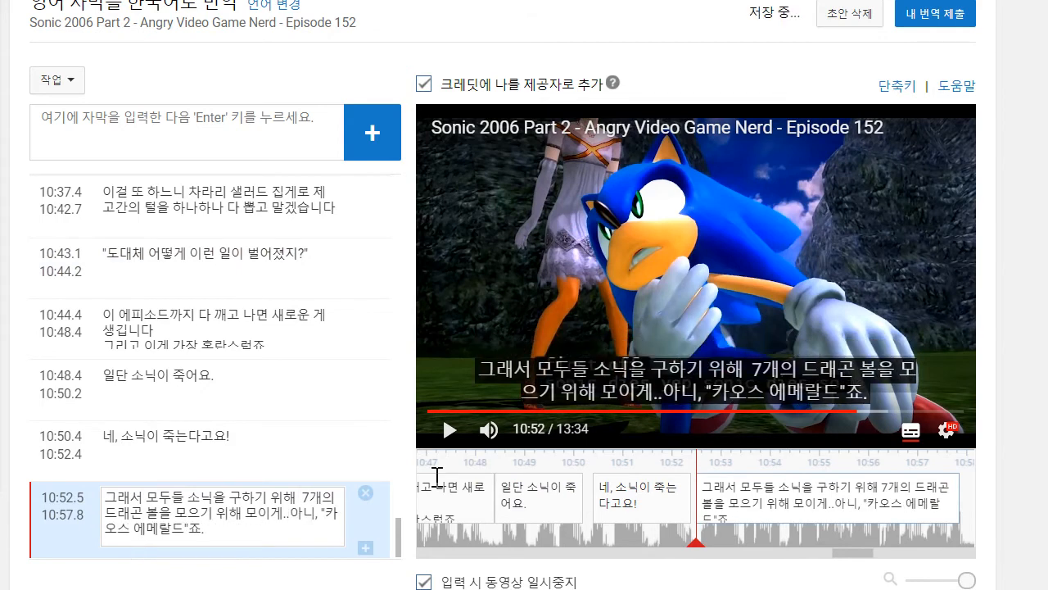
- Play on to 11:00 and add the caption "그럴만한 인내심이 있으시다면 이걸 다 모아서", starting at about 10:58.2
click(647, 353)
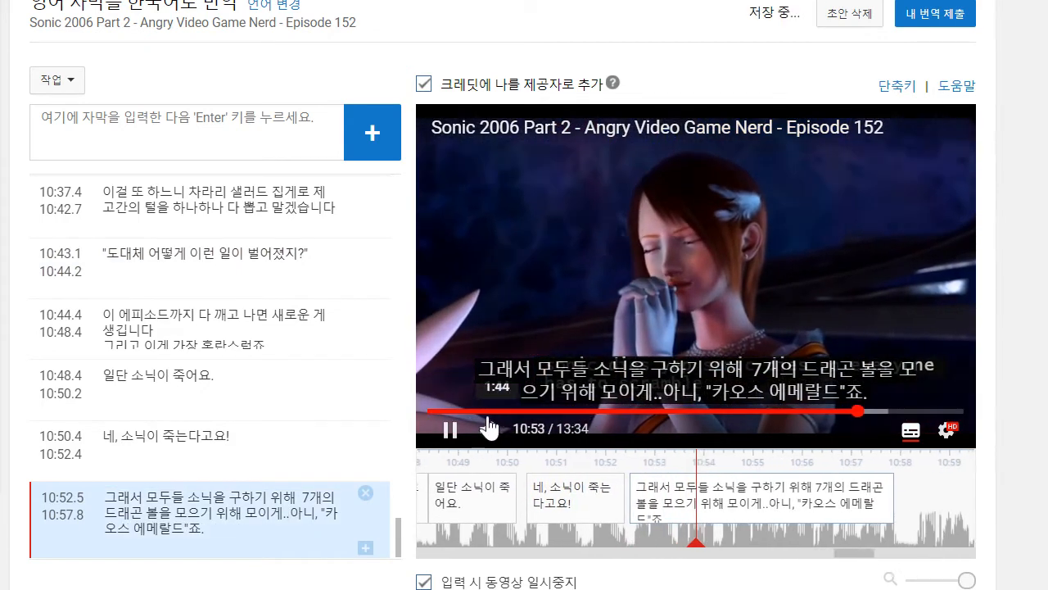
click(448, 433)
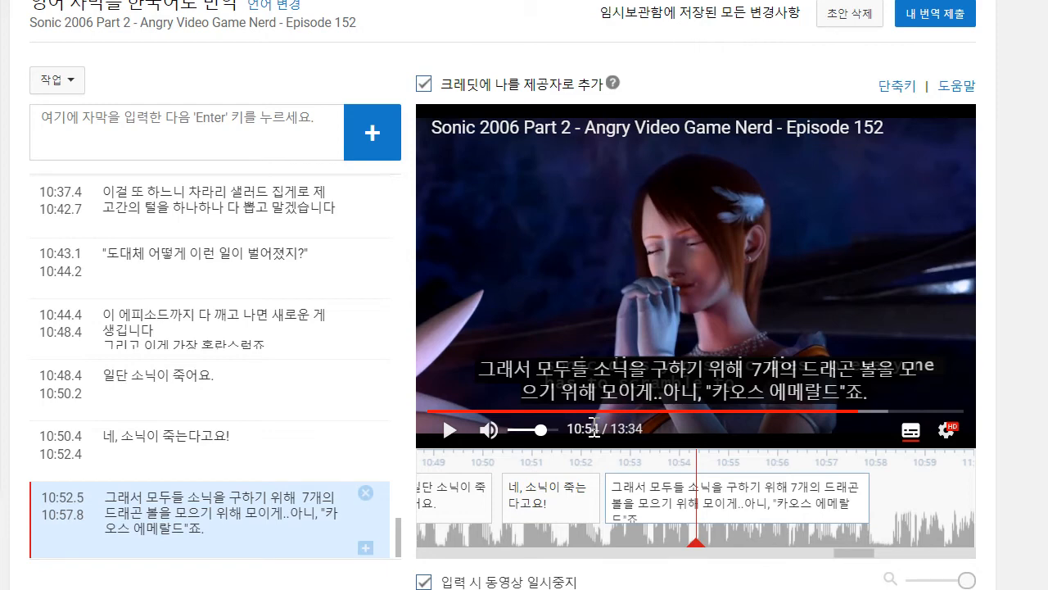
click(452, 430)
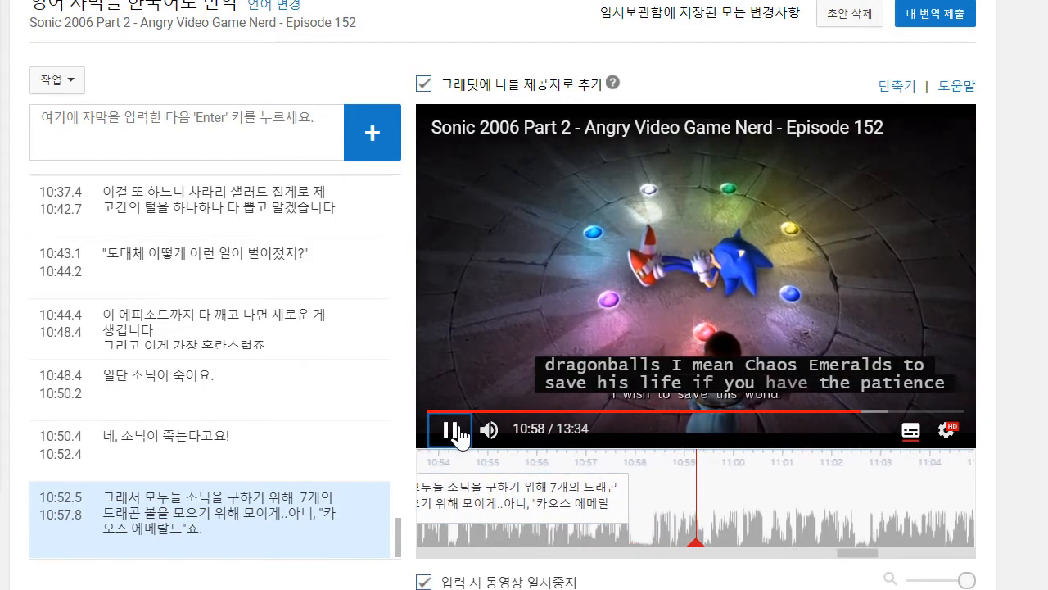
click(90, 131)
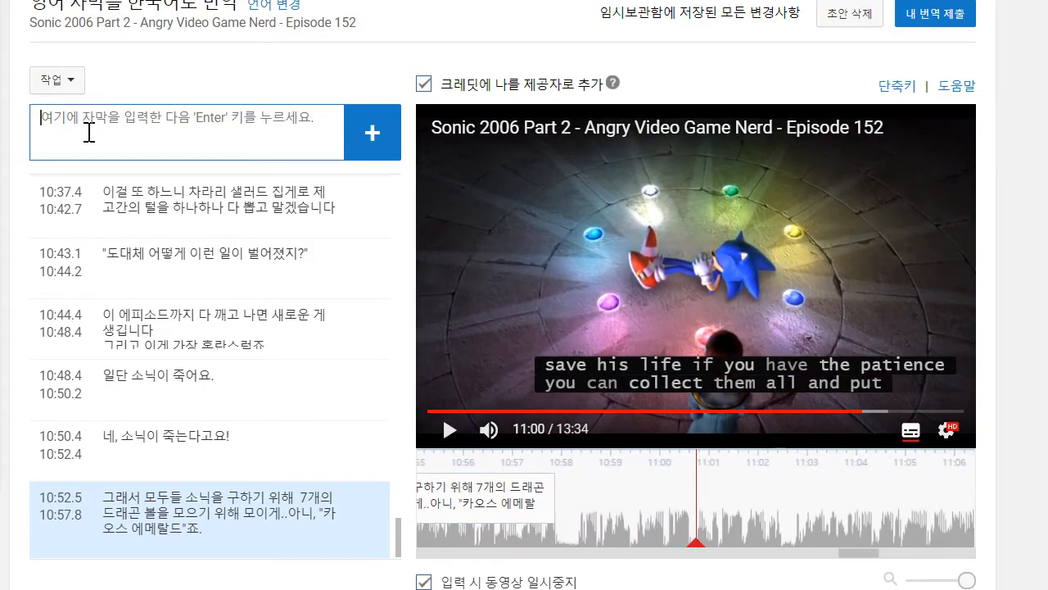
text(ㄱ럴만한 인내시ㅁ이ㅇ으시다면 이걸)
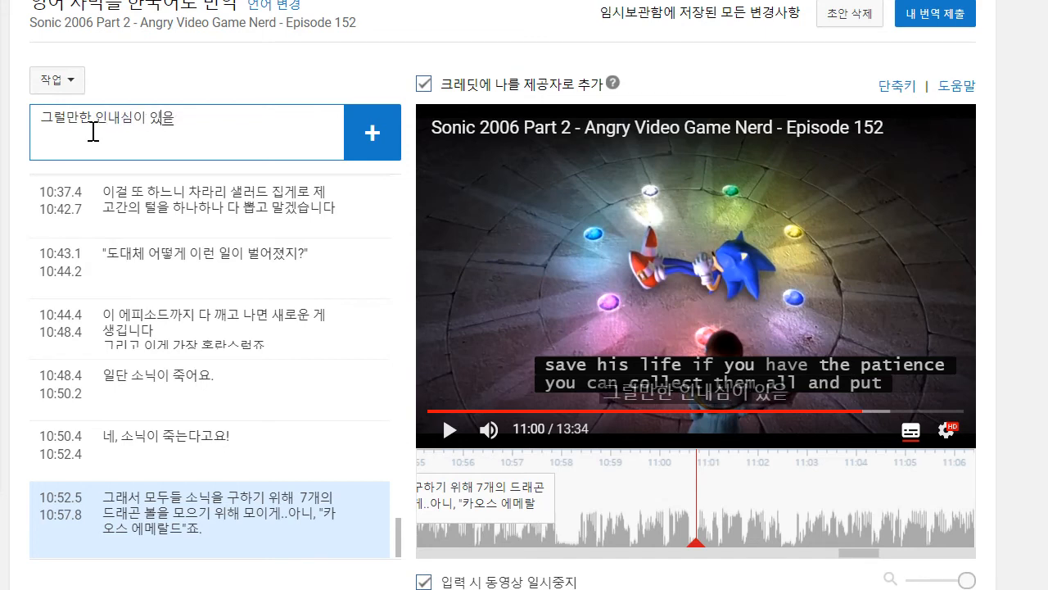
text( 다 모아서)
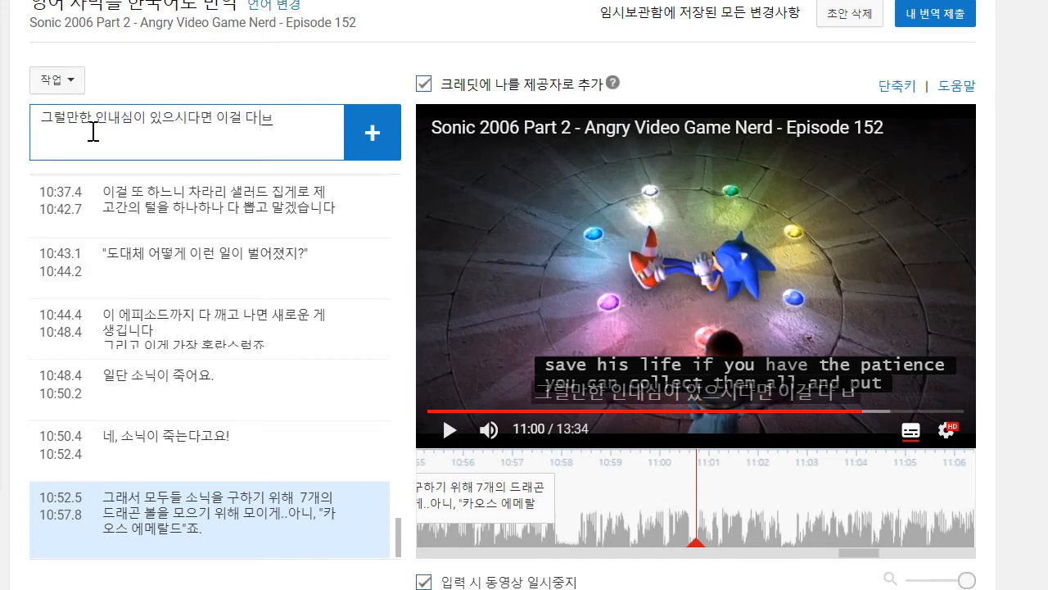
key(Return)
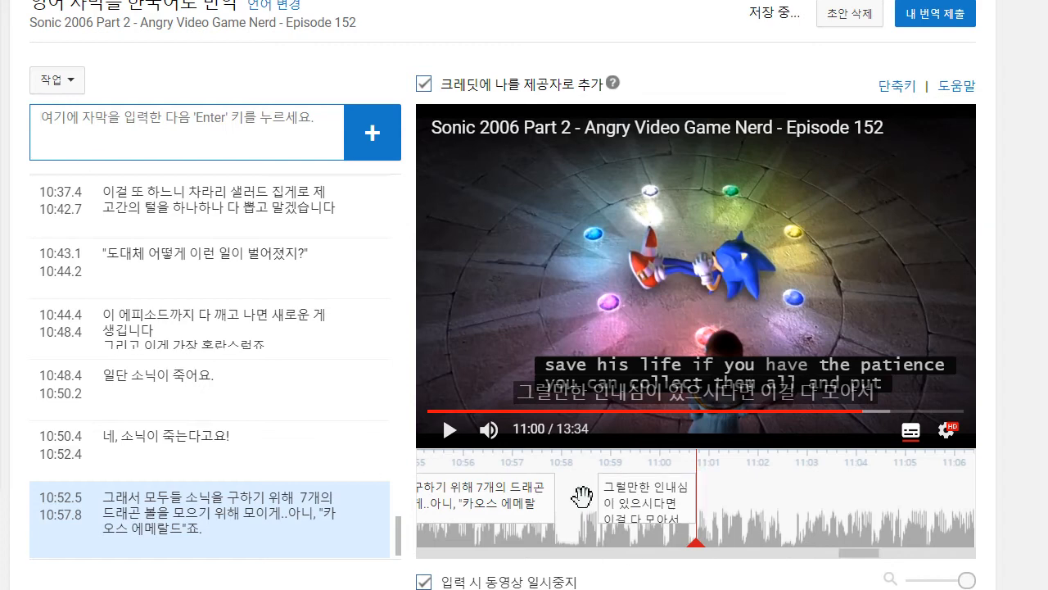
drag(599, 501, 582, 501)
click(452, 430)
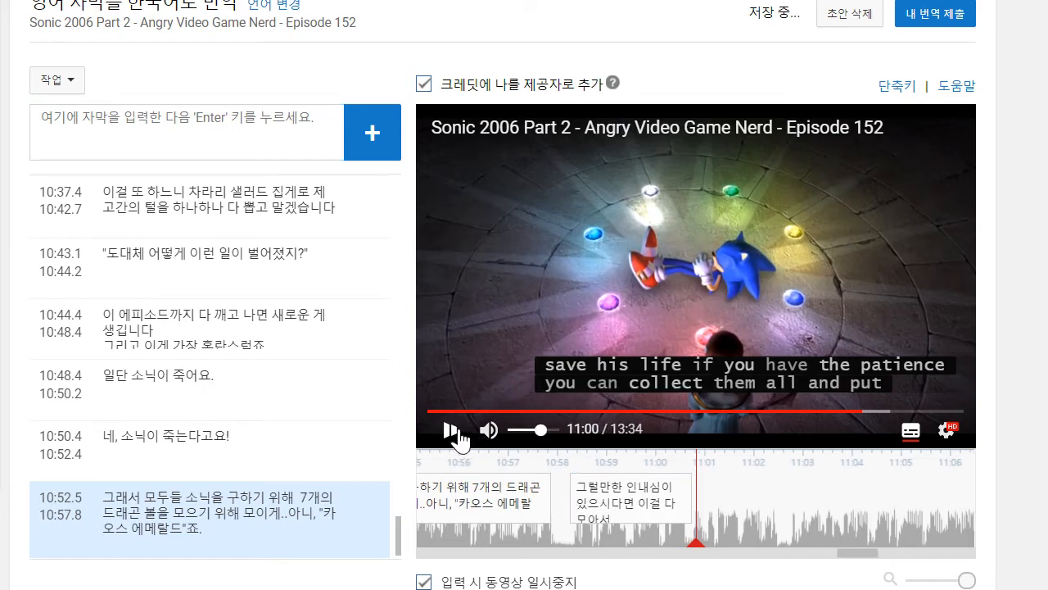
- Play on to 11:02 and add the caption "이 쓰레기를 쉬게 내버려 둘 수 있습니다"
click(185, 145)
text(이쓰)
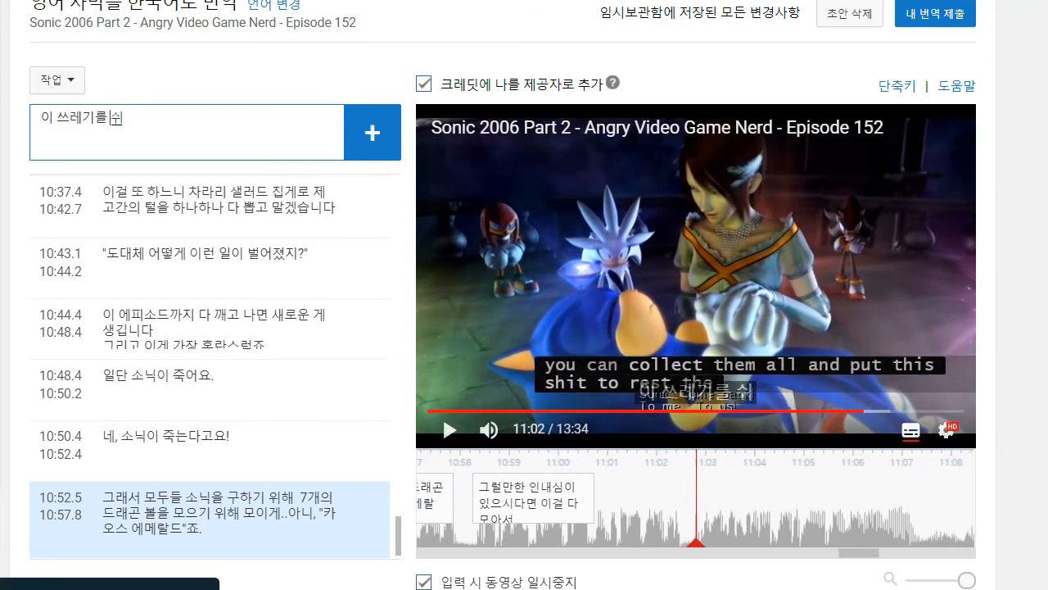
text(레기를 쉬게 내버려 둘 수 있습니다)
key(Return)
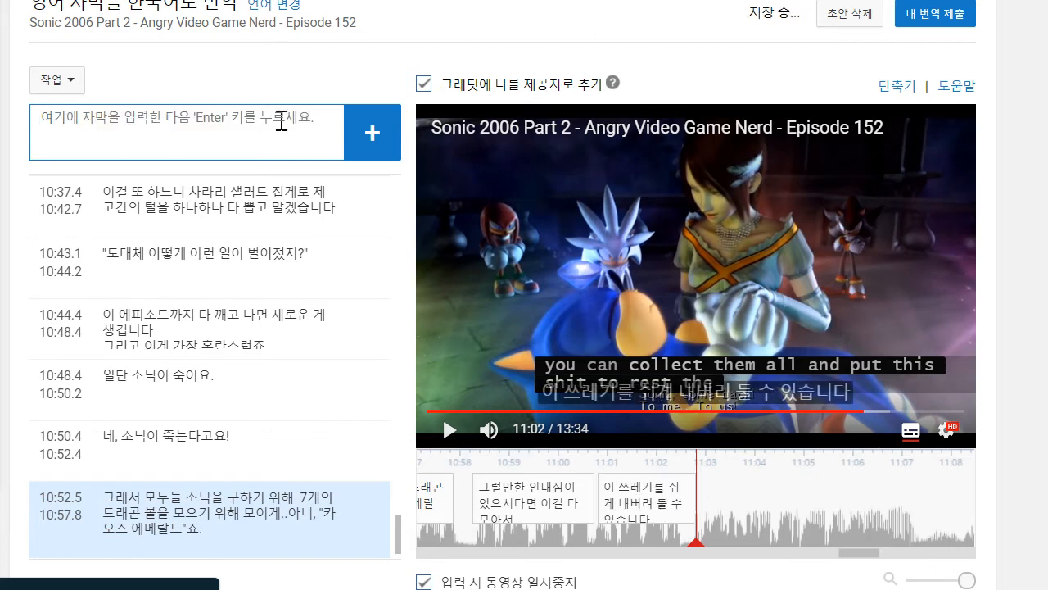
- Play on to 11:05 and add the caption "공주가 소닉을 깨우기 위해 에메랄드를 사용하고.."
click(450, 216)
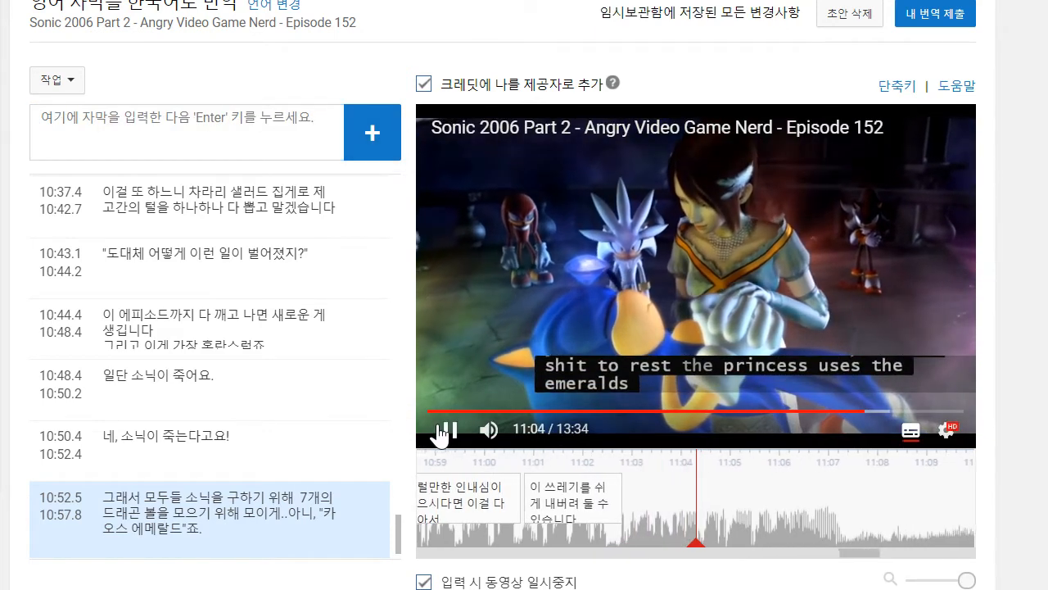
click(446, 430)
click(111, 117)
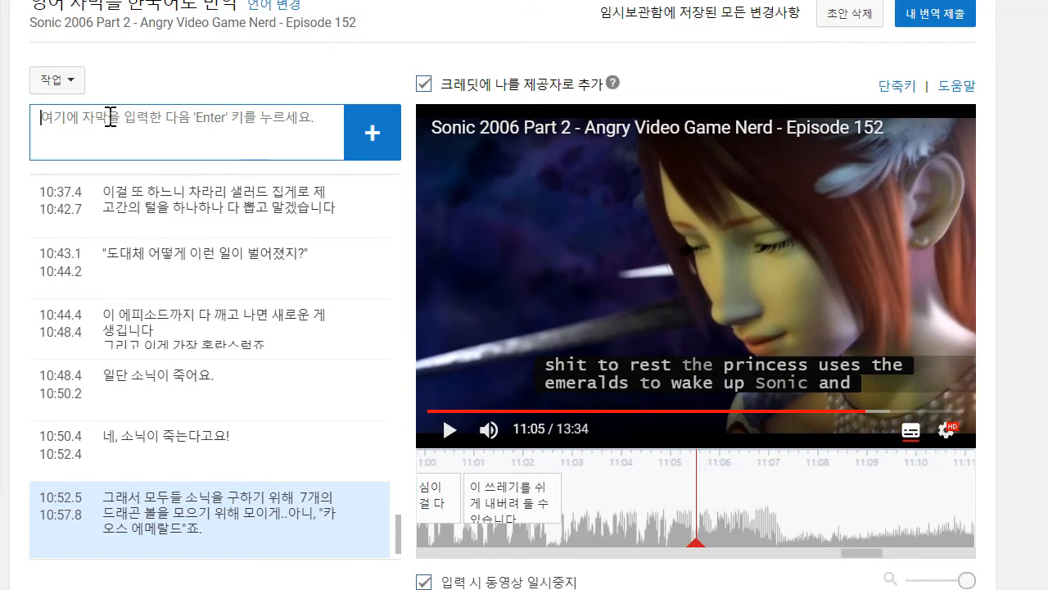
text(고)
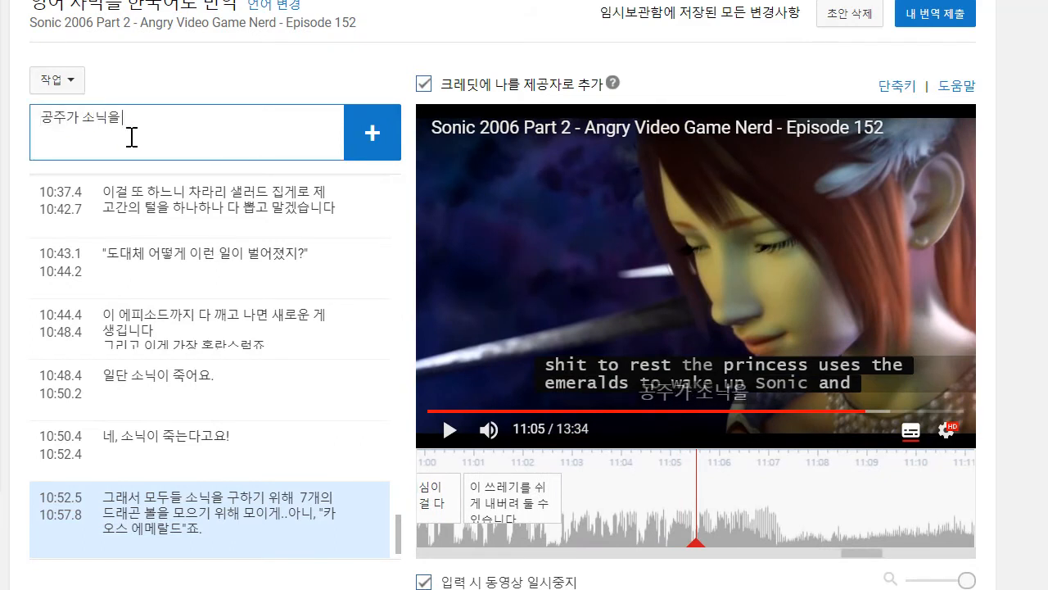
text(주가 소닉을 깨우기 위해메)
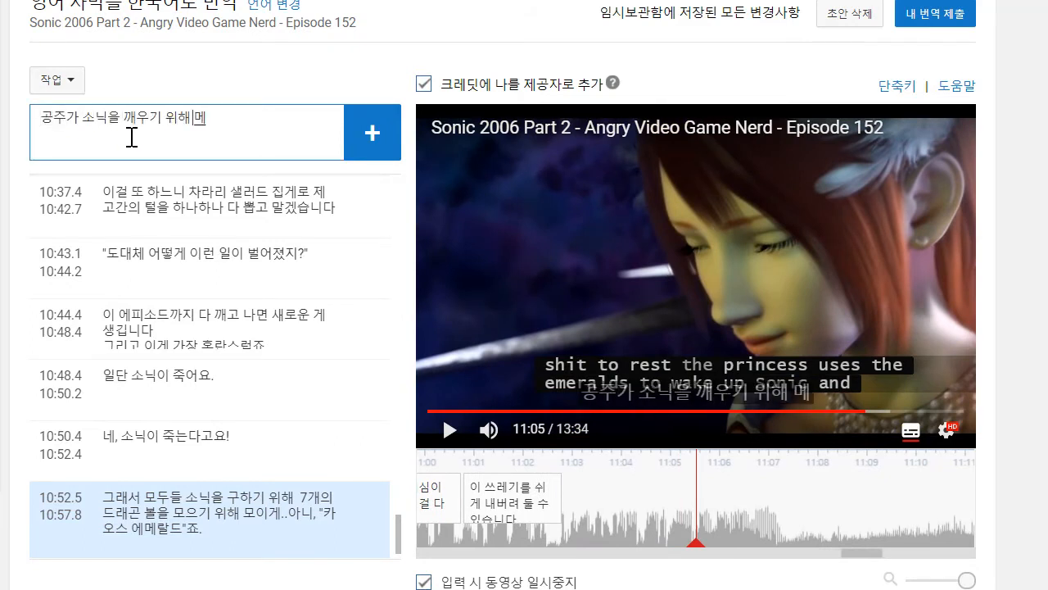
text( 에메랄드를 상)
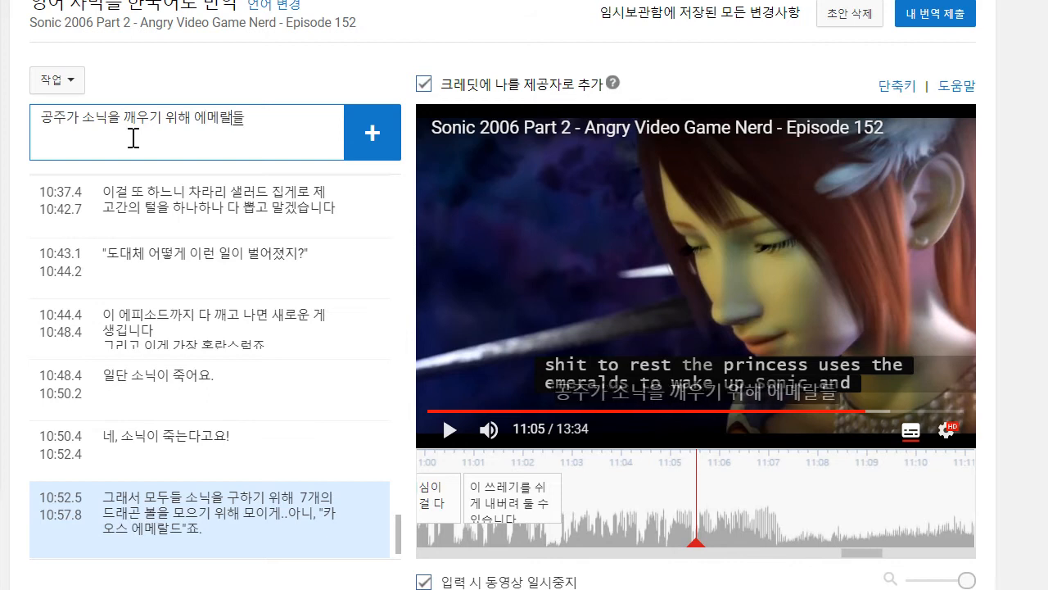
text(용하고..)
key(Return)
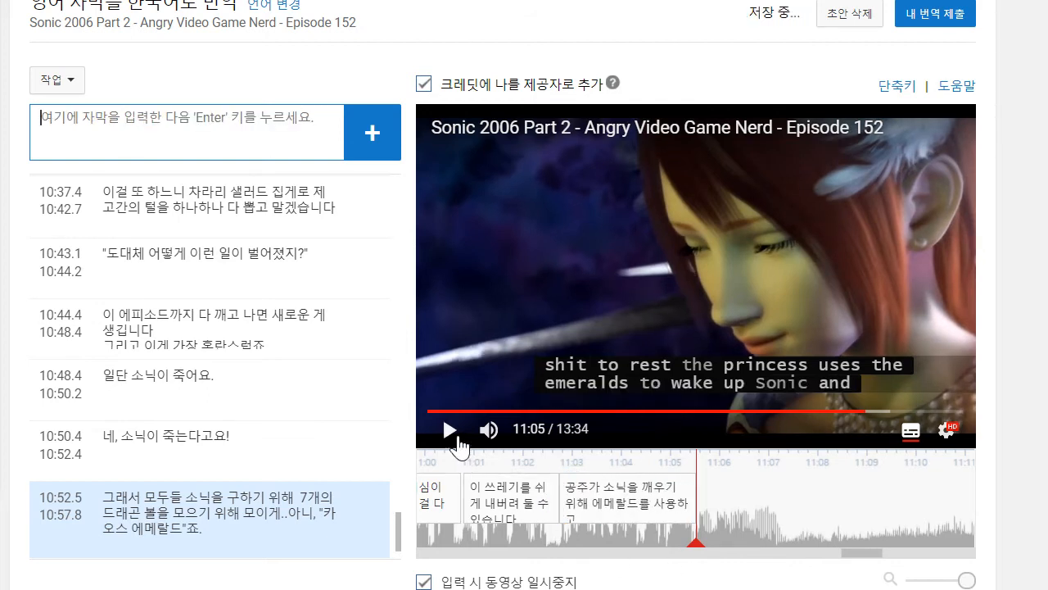
- Play on to 11:07 and add the caption "그리고..그리고..그리고.."
click(451, 431)
click(187, 150)
text(ㄱ)
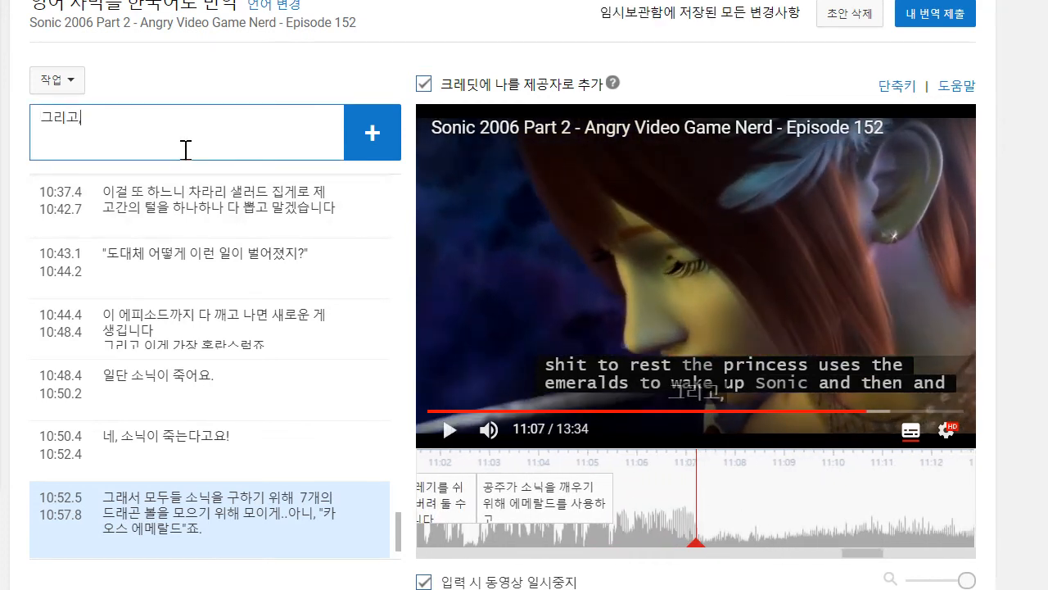
text(리고..그리고..그리고..)
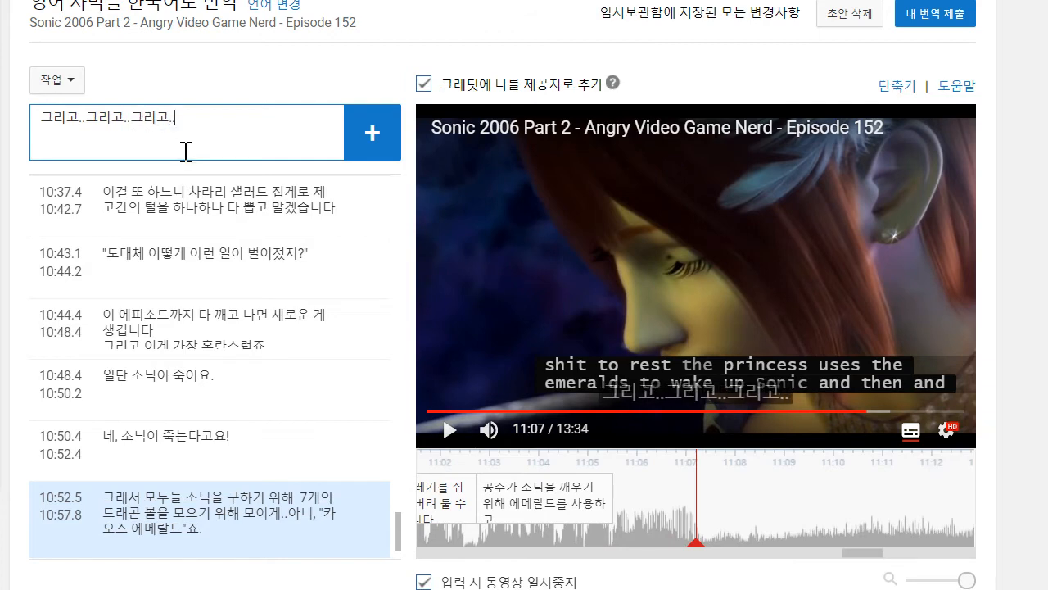
key(Return)
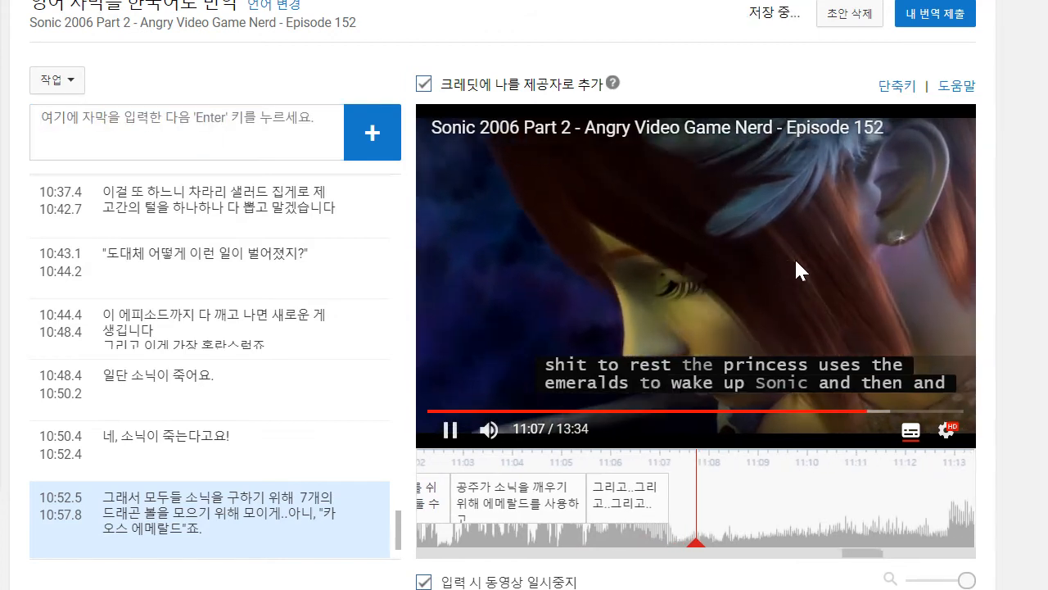
- Play on to 11:08 and add the caption "뭐야..?", running from about 11:08.1 to 11:08.8
click(90, 106)
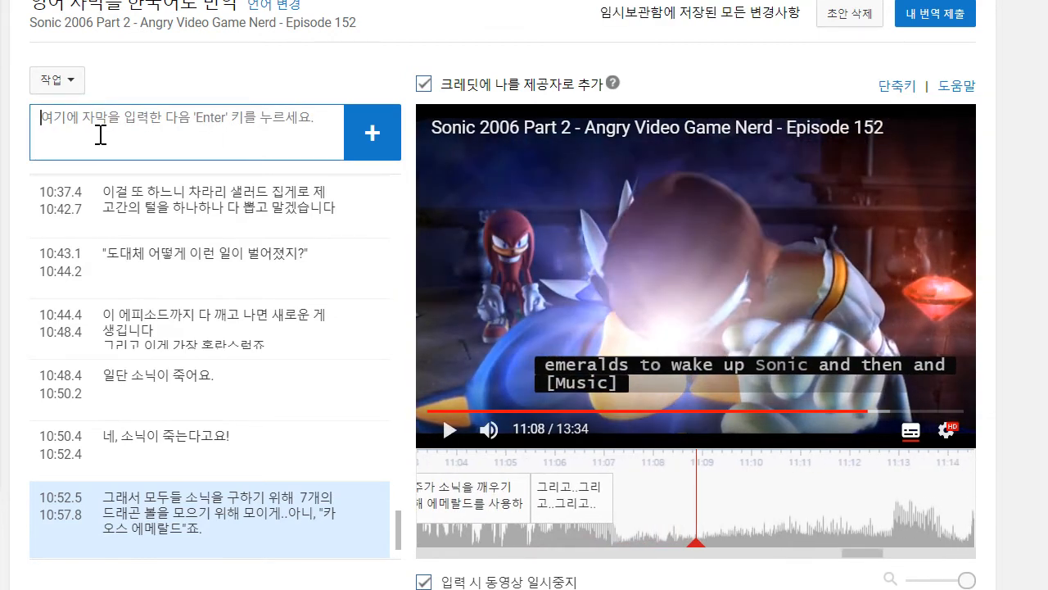
text(뭥)
text(야..)
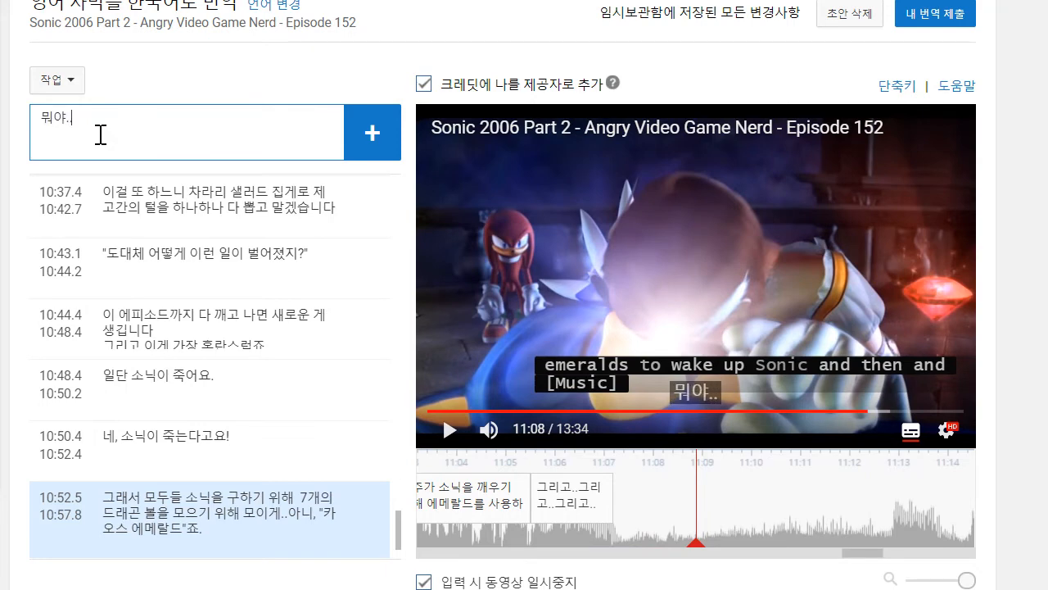
text(?)
key(Return)
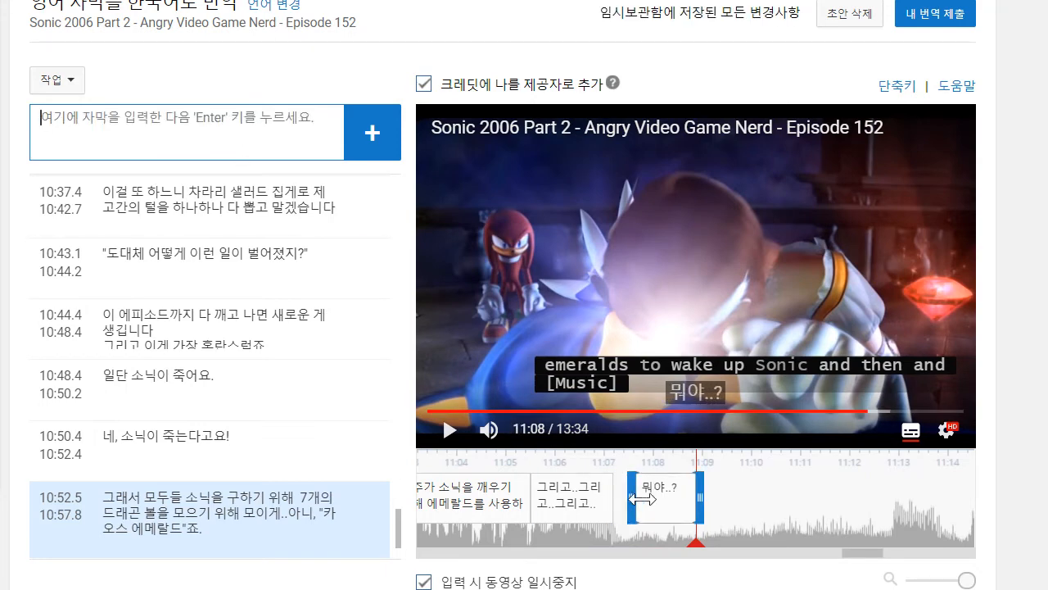
- Play on to 11:16 and add the caption "저걸 어디서 본 적 있다고 할 수는 없겠네요!"
click(450, 430)
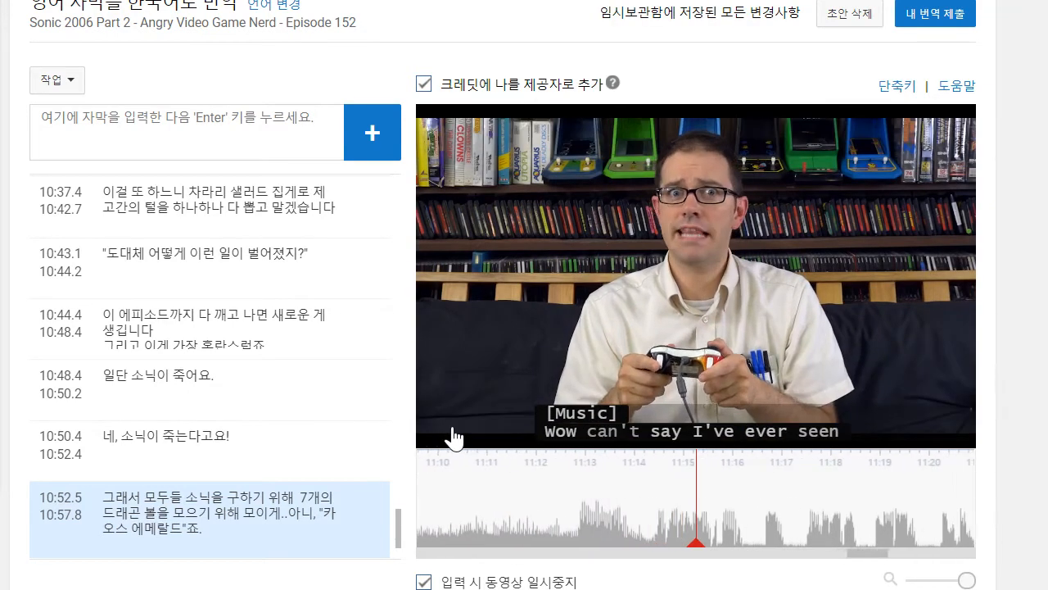
click(200, 152)
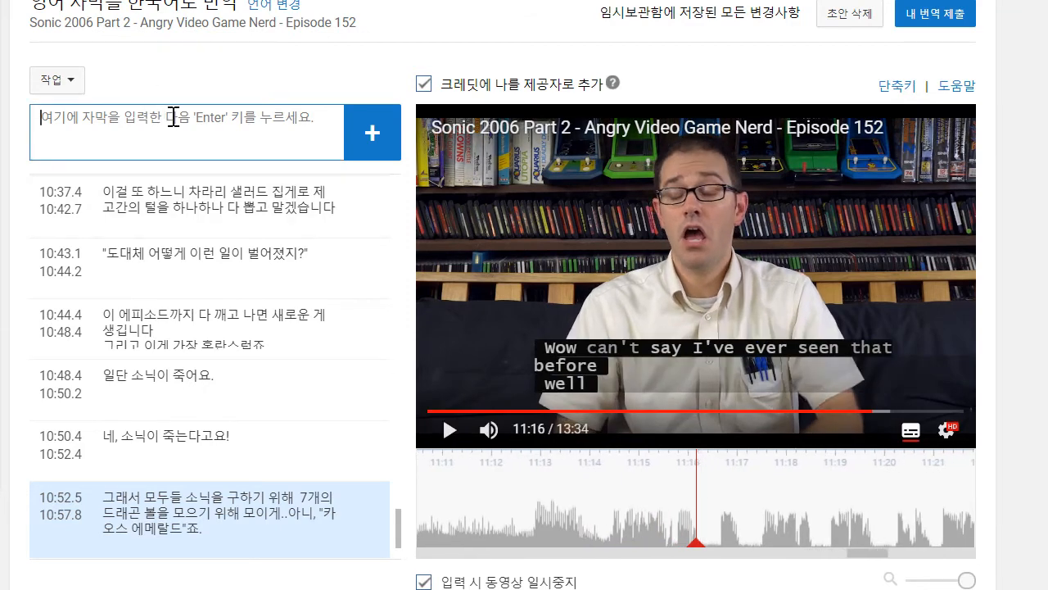
text(저거 어디서 본 적 있다고)
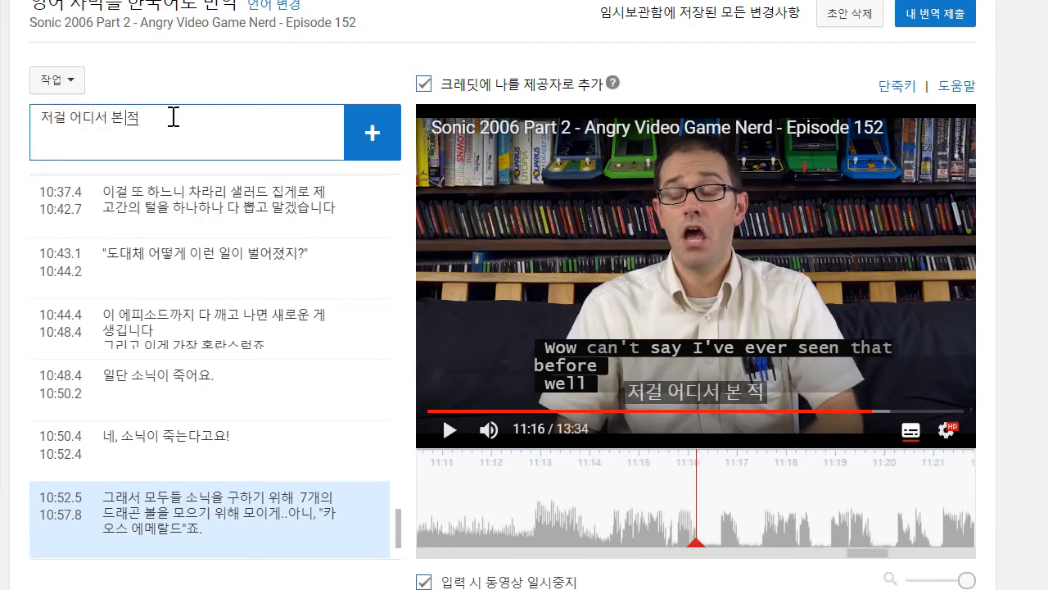
text( 할 수)
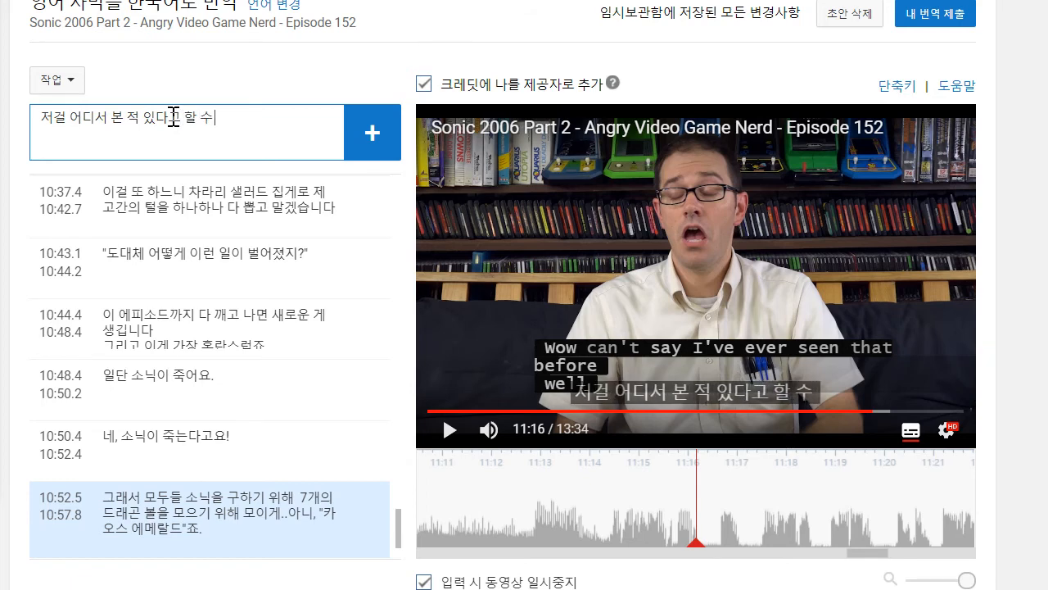
text(는 없겠네요!)
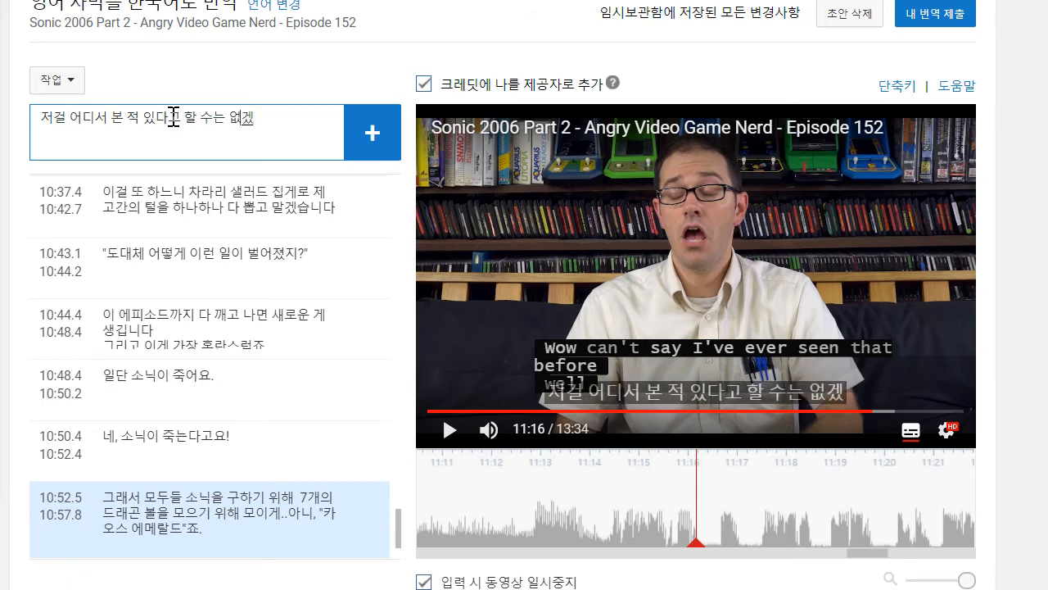
key(Return)
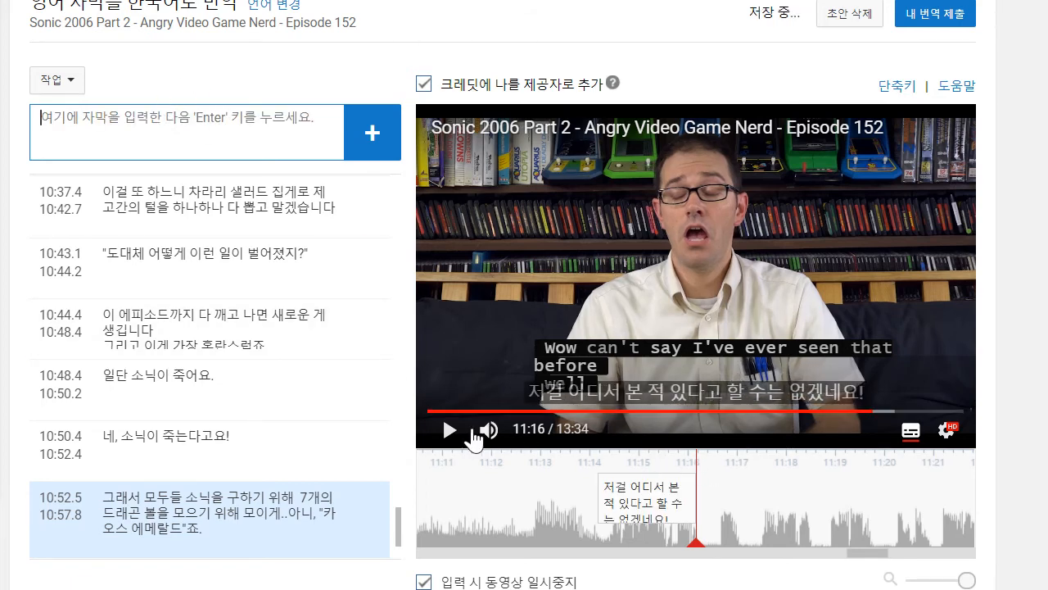
- Play on to 11:17, add the caption "어쨌든.." and move its start to about 11:16.6
click(450, 429)
click(173, 124)
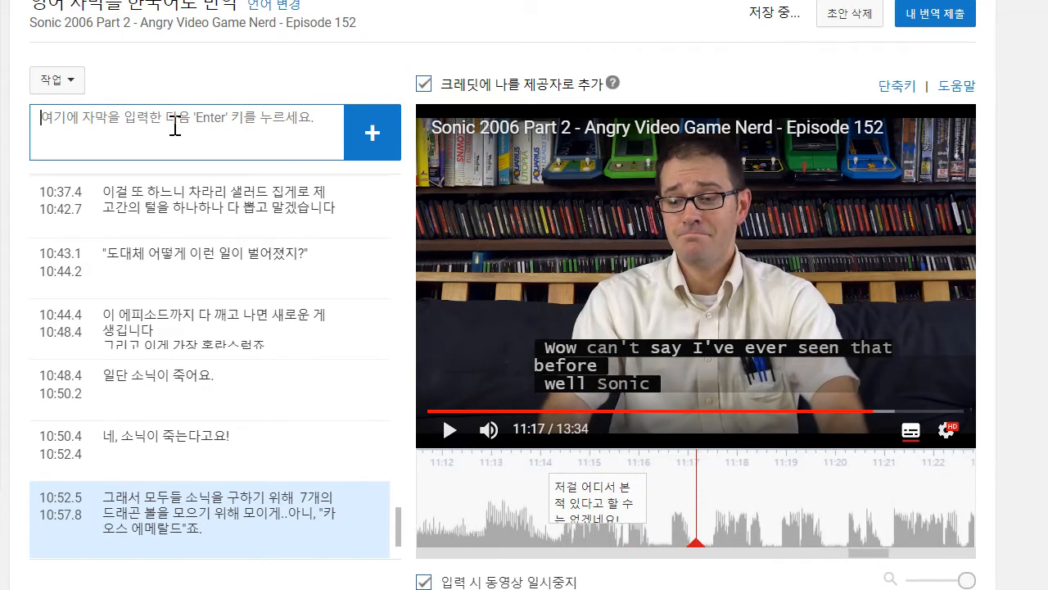
text(어쨌든..)
key(Return)
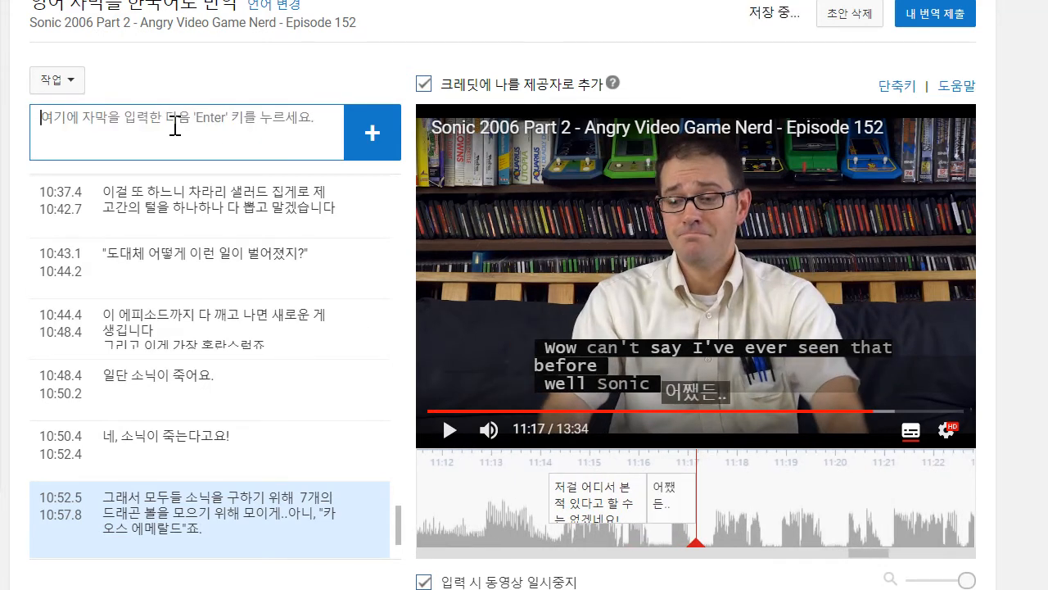
drag(647, 504, 664, 504)
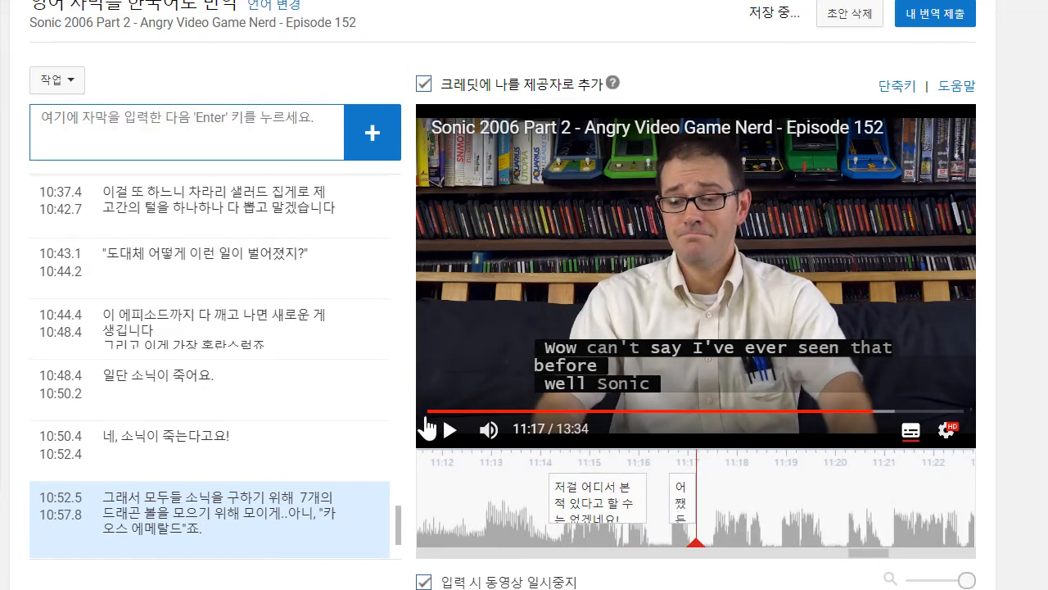
- Play on to 11:19 and add the caption ""소닉 06"가 디 끝났습니다"
click(452, 430)
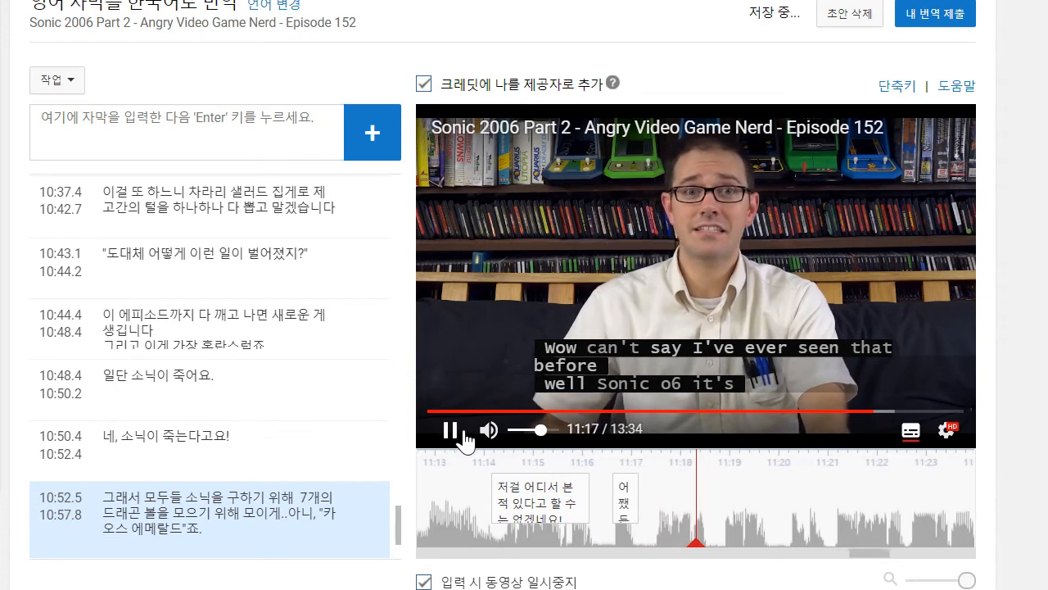
click(136, 146)
text(스)
text(닉 06"가 디ㄲ)
text(났습ㄴ)
text(니다)
key(Return)
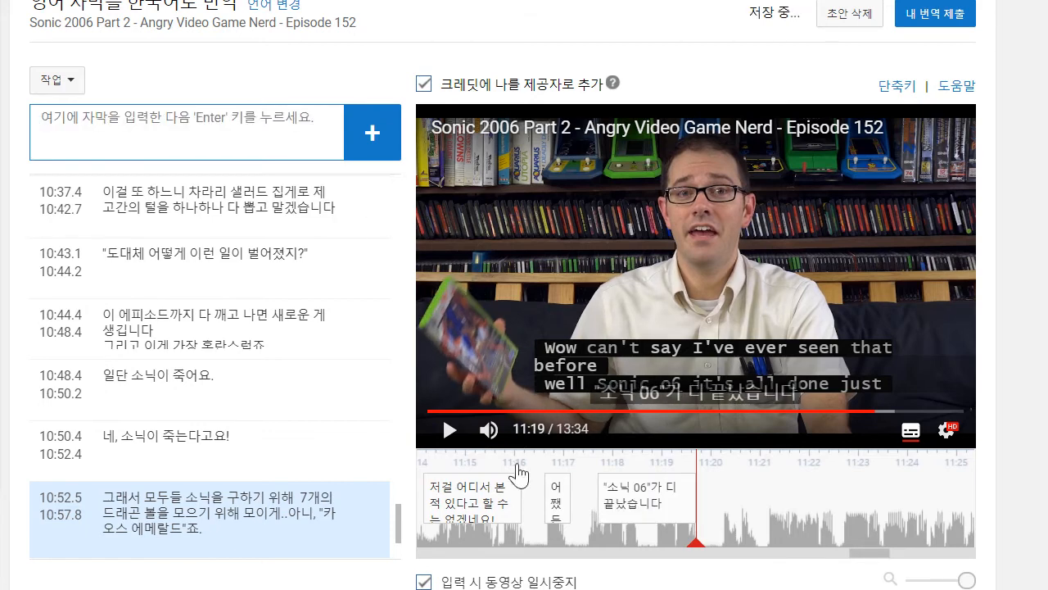
- Play on to 11:25 and add the caption "지금까지 여기 쓴 시간이랑 고통들을 다 생각하자니.."
click(448, 432)
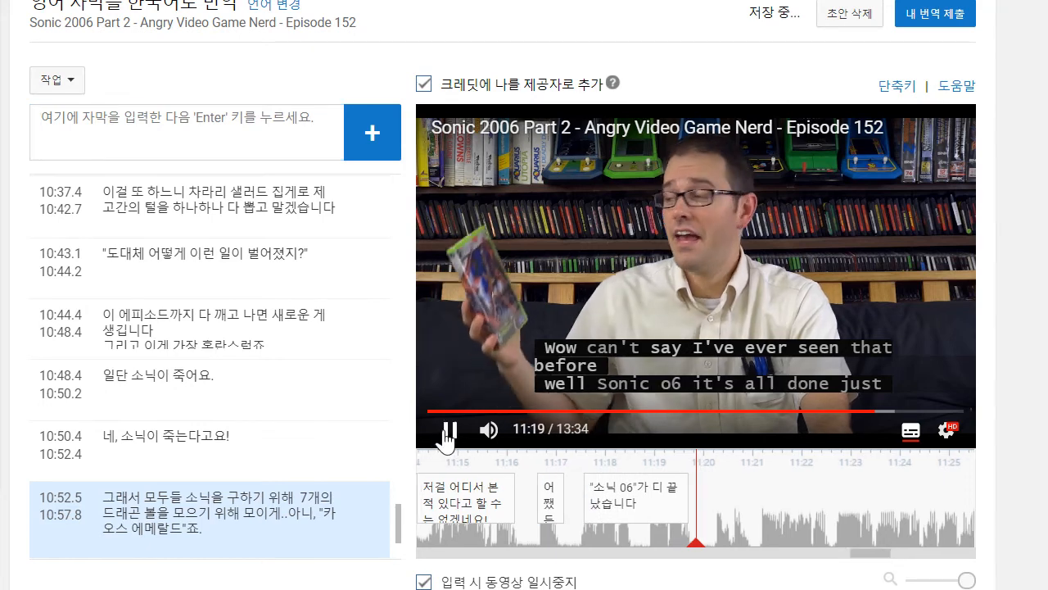
click(448, 433)
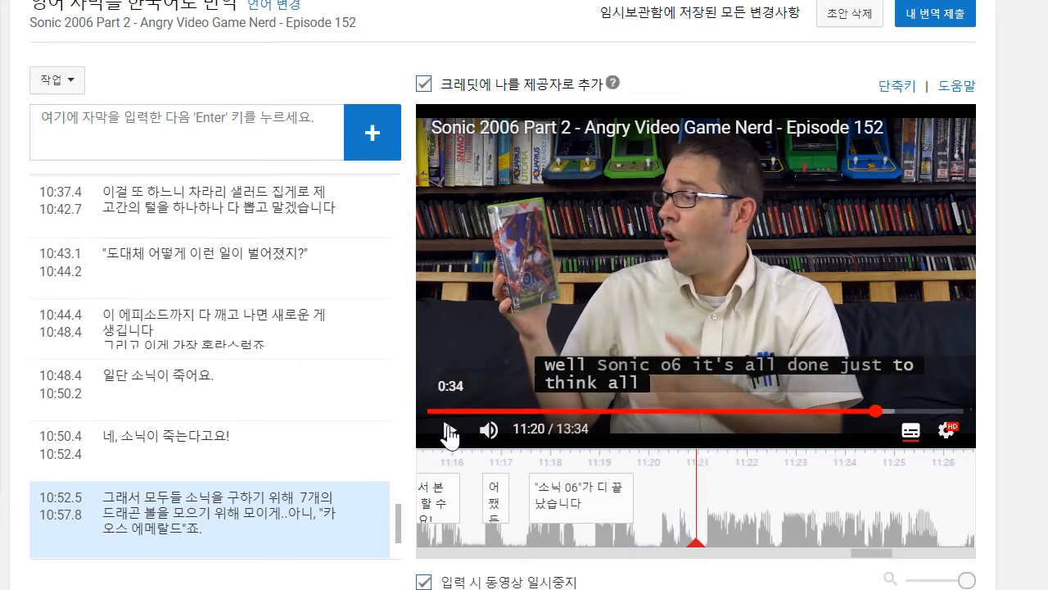
click(449, 430)
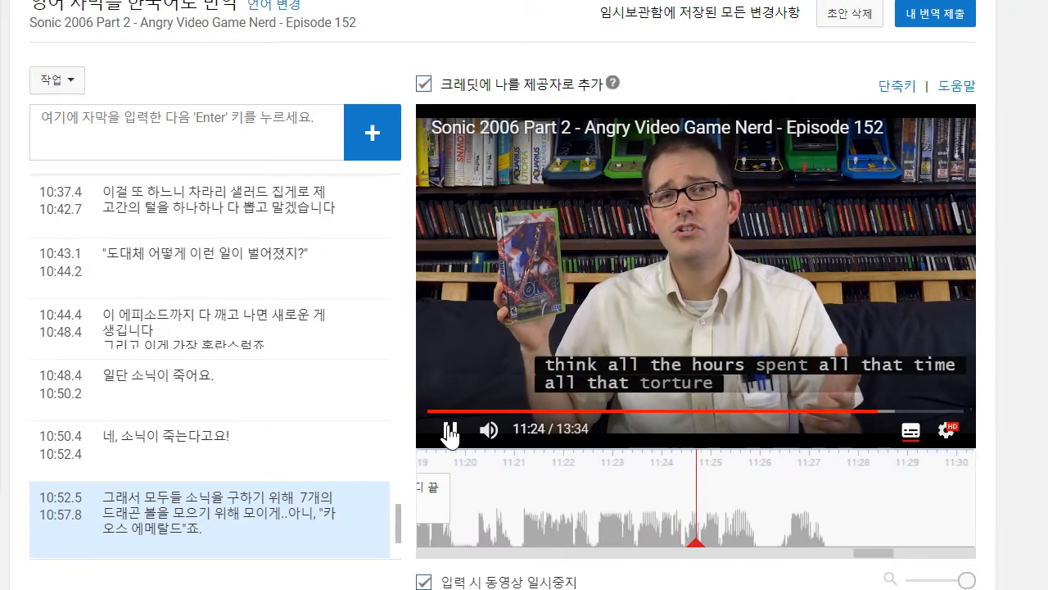
click(450, 432)
click(169, 118)
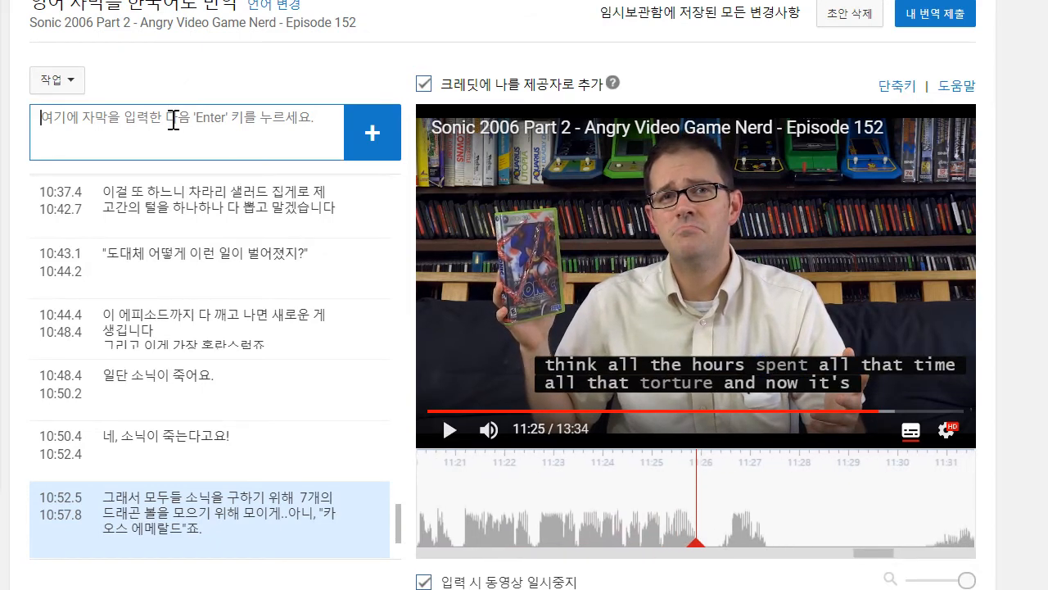
text(지그까지 여기 쓴 시간ㅇ)
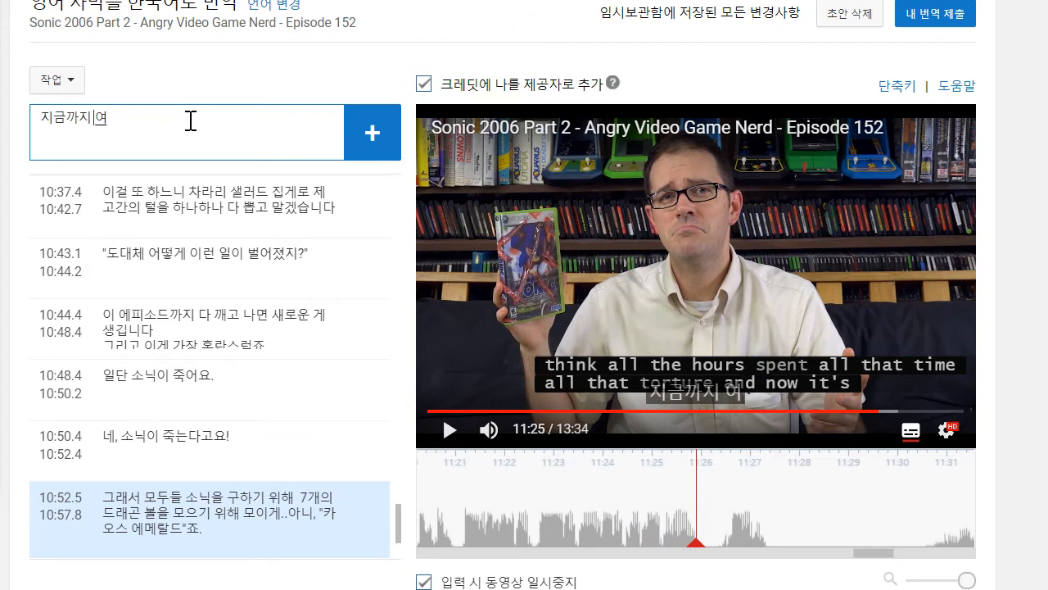
text(이랑)
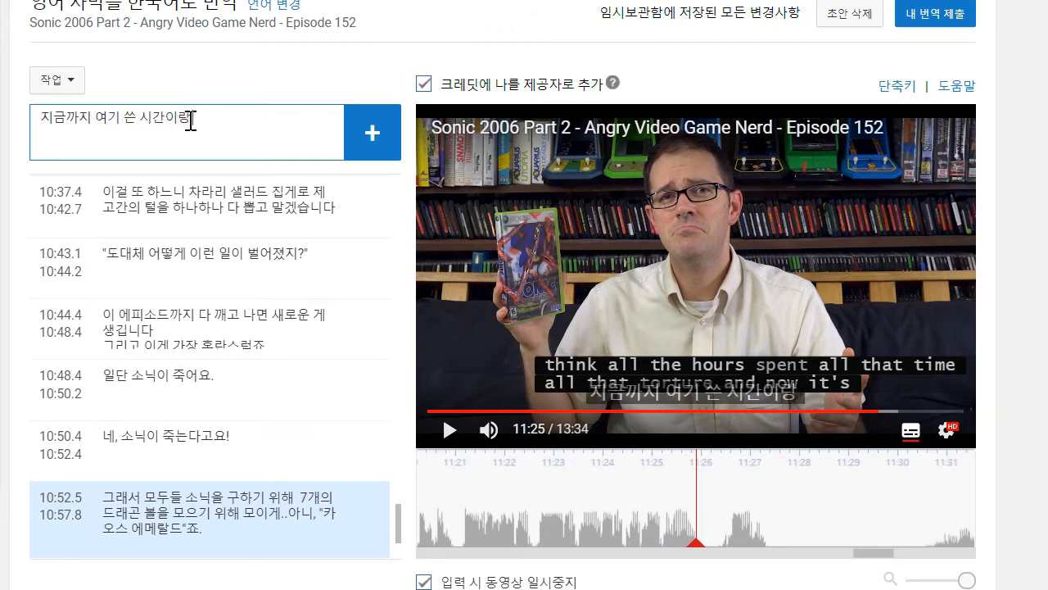
text( 고통들을 다 생각하자니..)
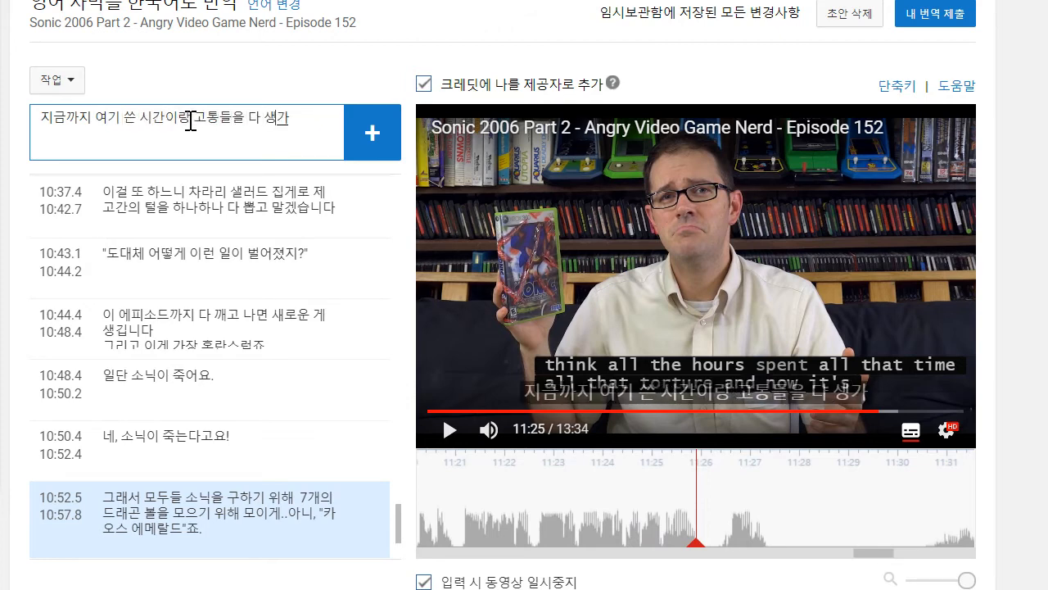
key(Return)
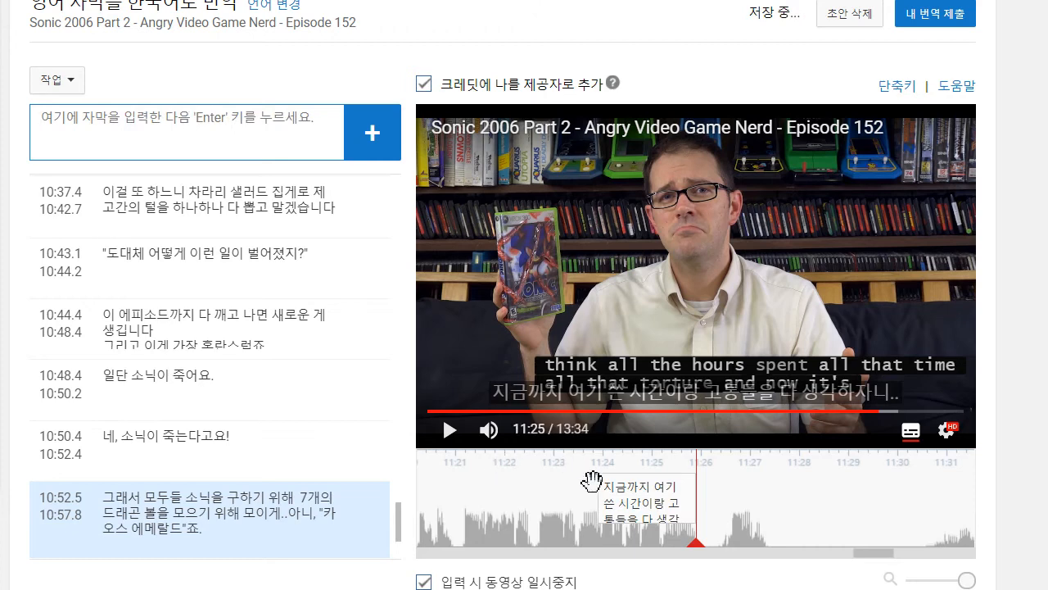
- Extend the start of the newest caption back to about 11:20.1 on the timeline
drag(594, 494, 451, 495)
drag(786, 538, 946, 535)
drag(564, 497, 519, 496)
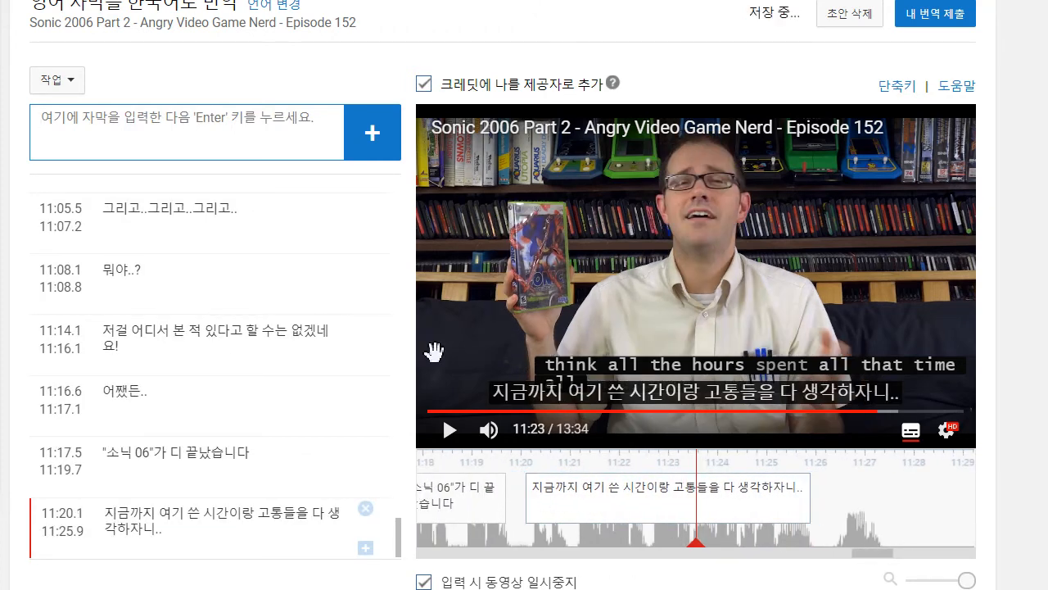
click(57, 79)
click(96, 141)
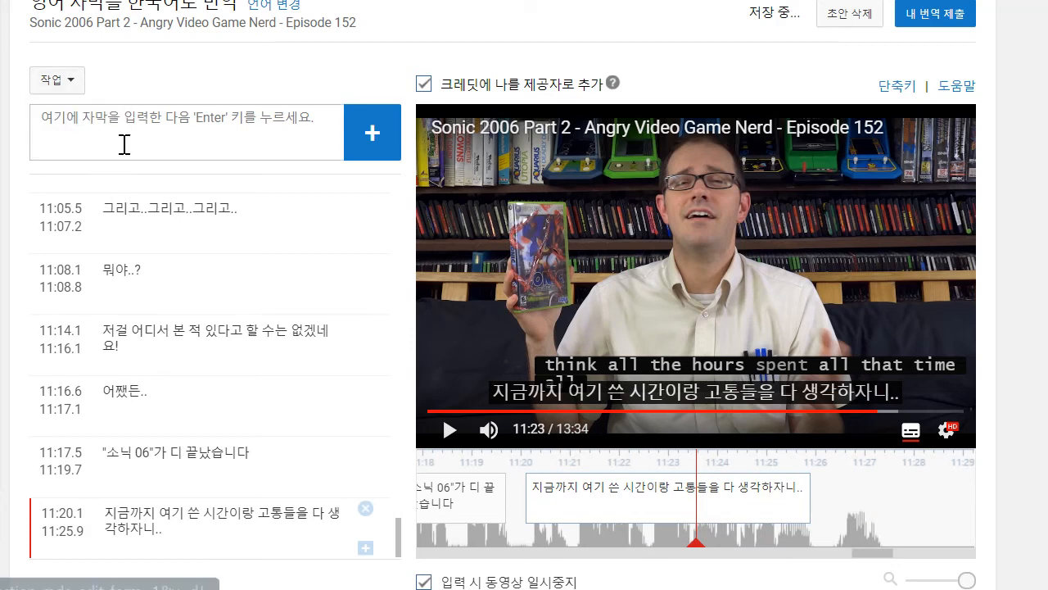
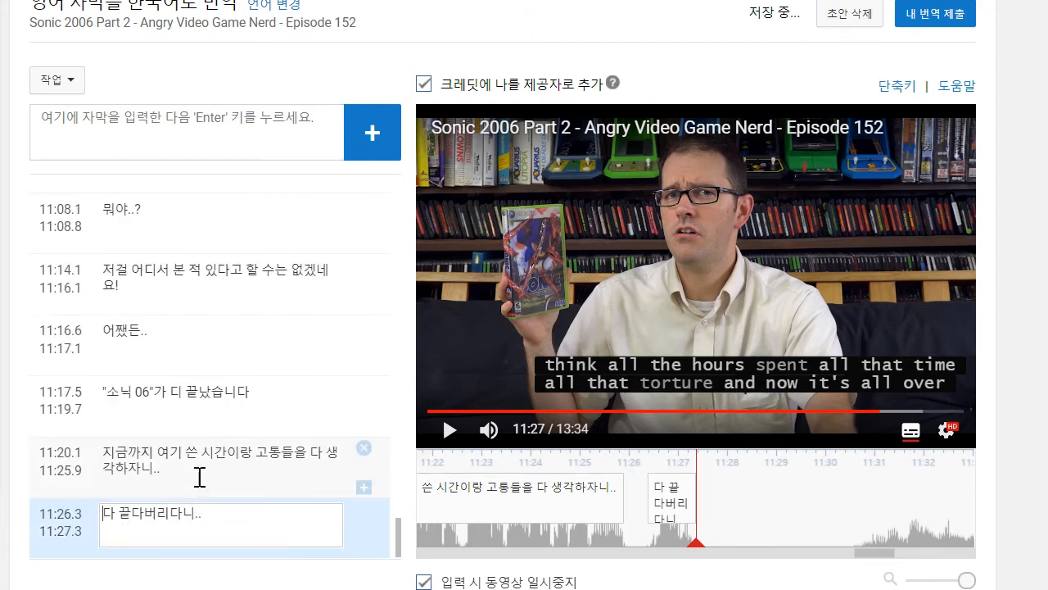
- Reword the caption starting at 11:20.1 as "지금까지 여기 쓴 시간이랑 고통들이.." and play it back
drag(201, 475, 297, 461)
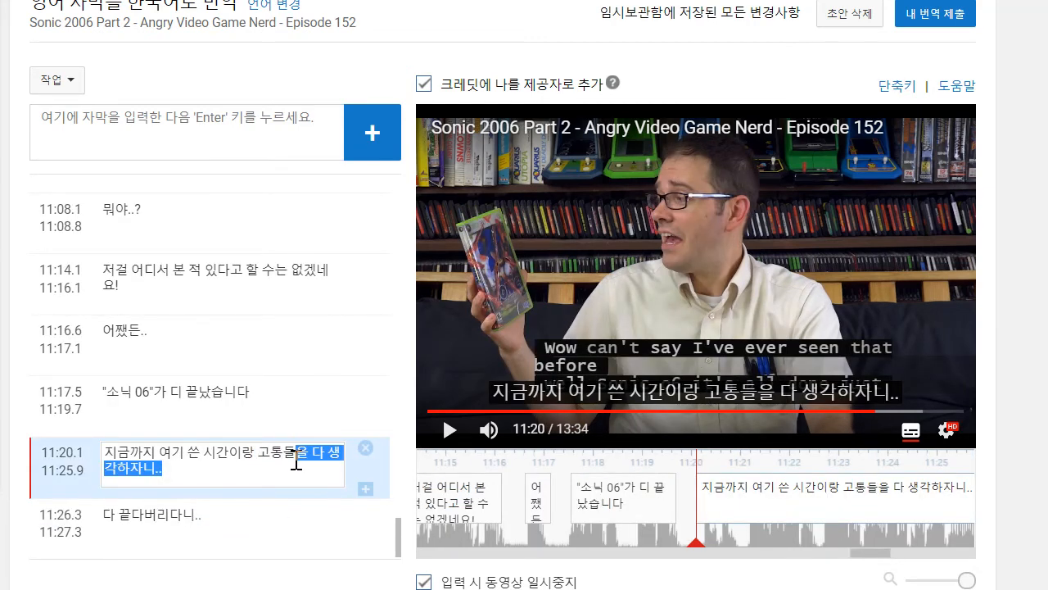
text(이..)
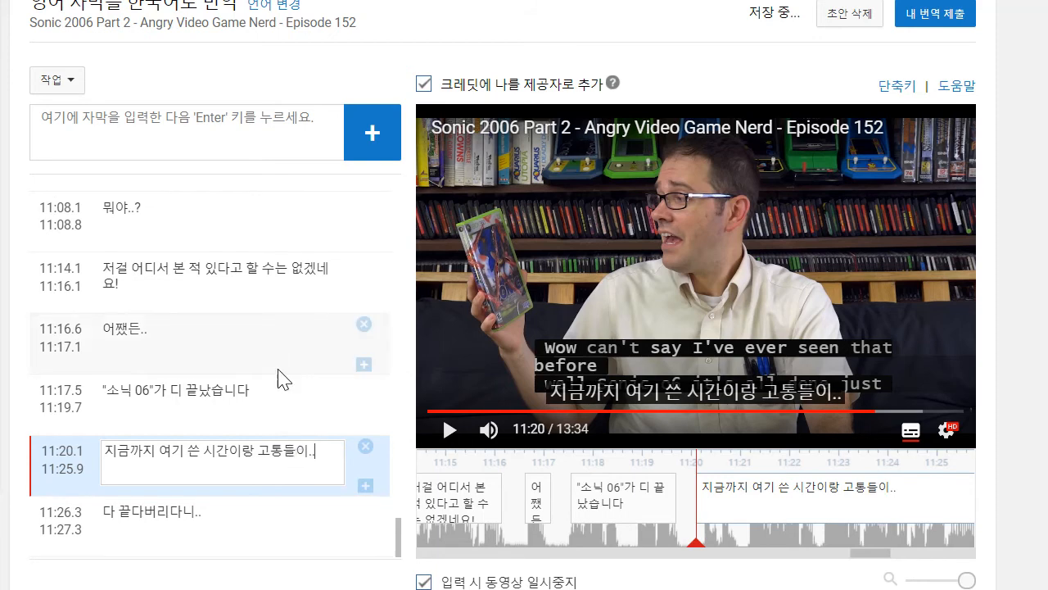
click(447, 430)
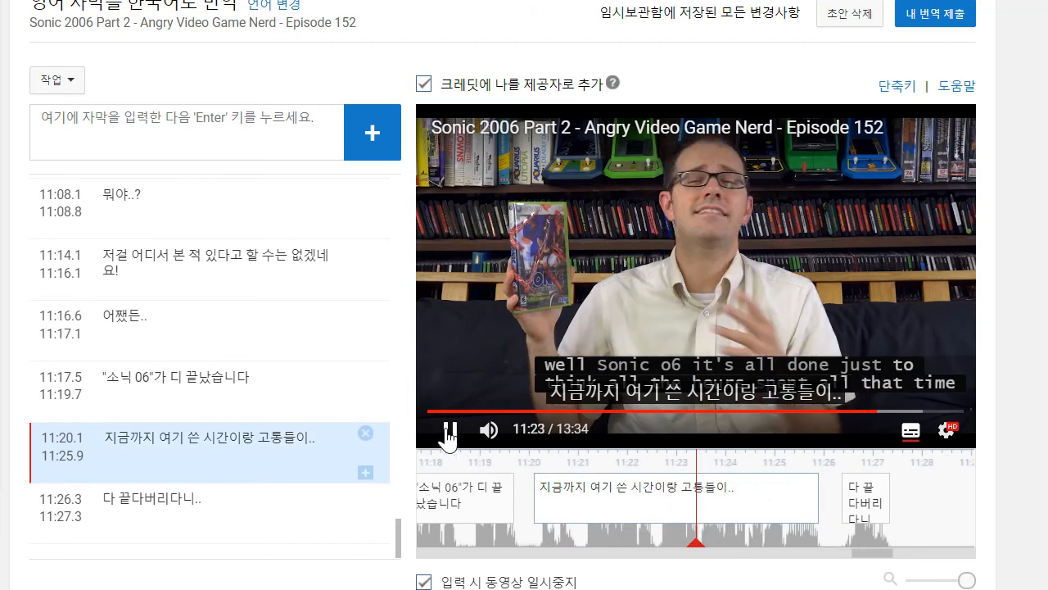
click(449, 431)
- Play on to 11:40, add the caption "좋냐?" and trim its start to about 11:39.7
click(450, 431)
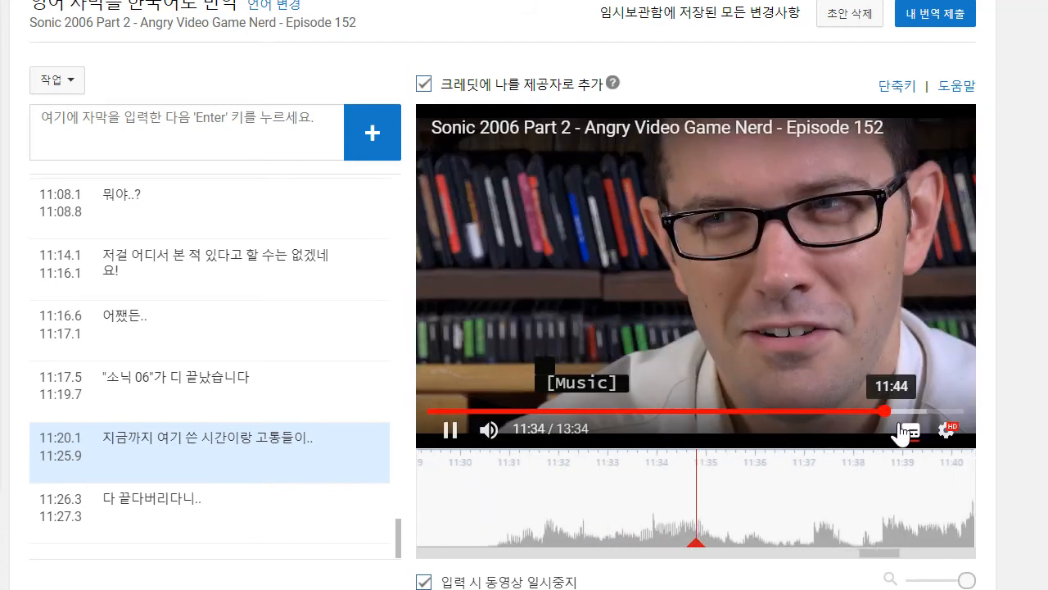
click(910, 431)
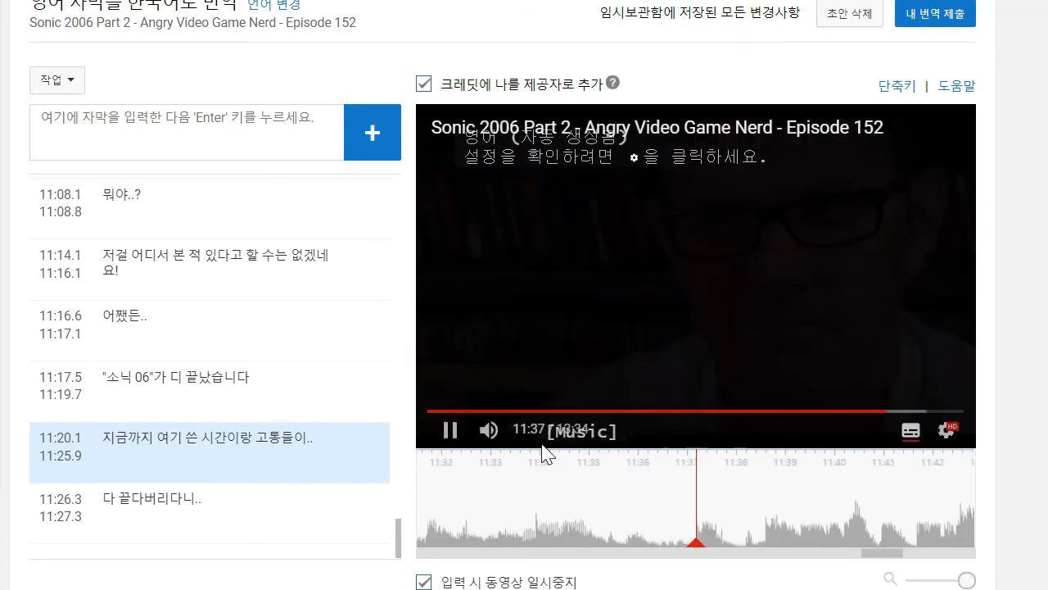
click(454, 432)
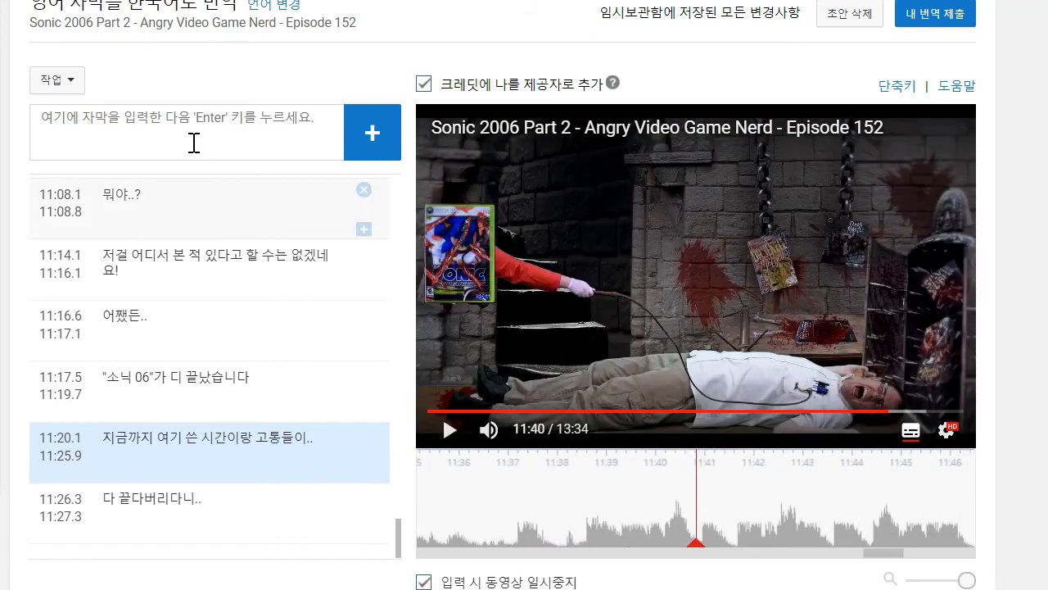
click(194, 143)
text(ㅊ)
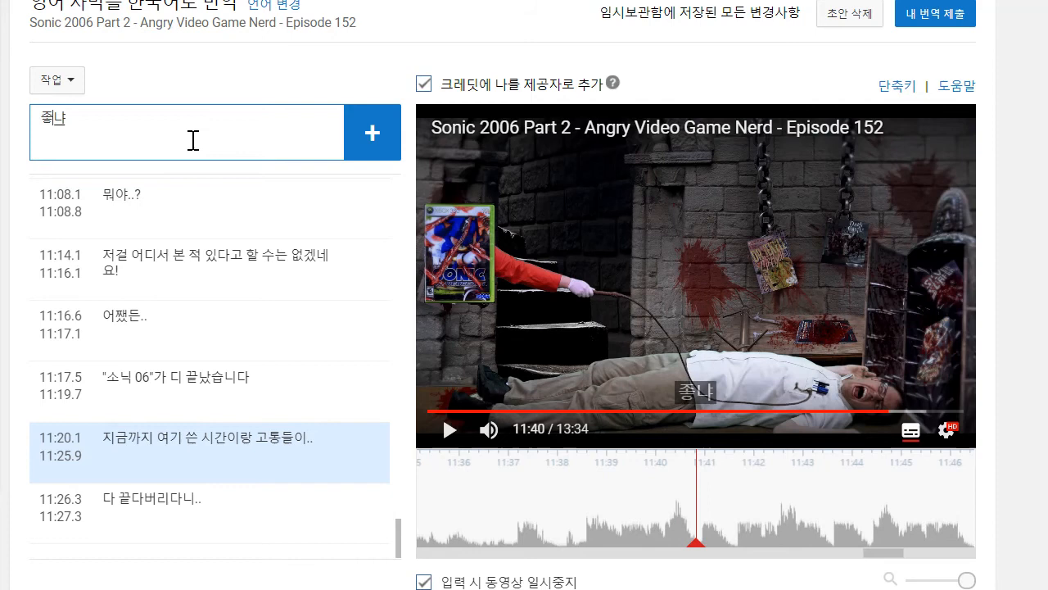
text(냐?)
key(Return)
drag(602, 514, 732, 505)
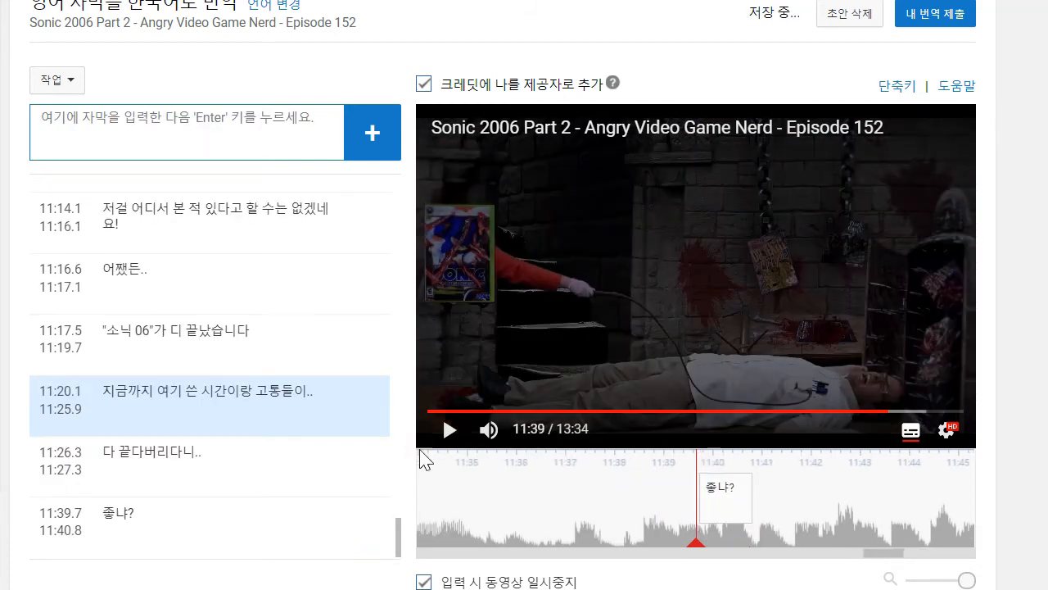
- Play on to 11:43, add the caption "더 해줘!" and time it from about 11:41.8 to 11:43.1
click(447, 432)
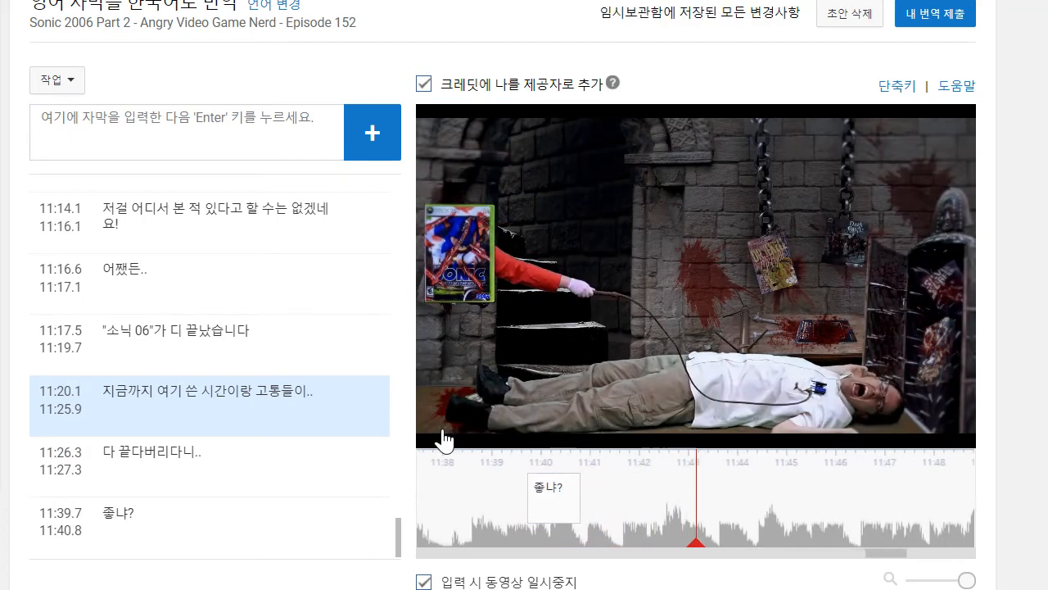
click(238, 160)
text(더 해줘!)
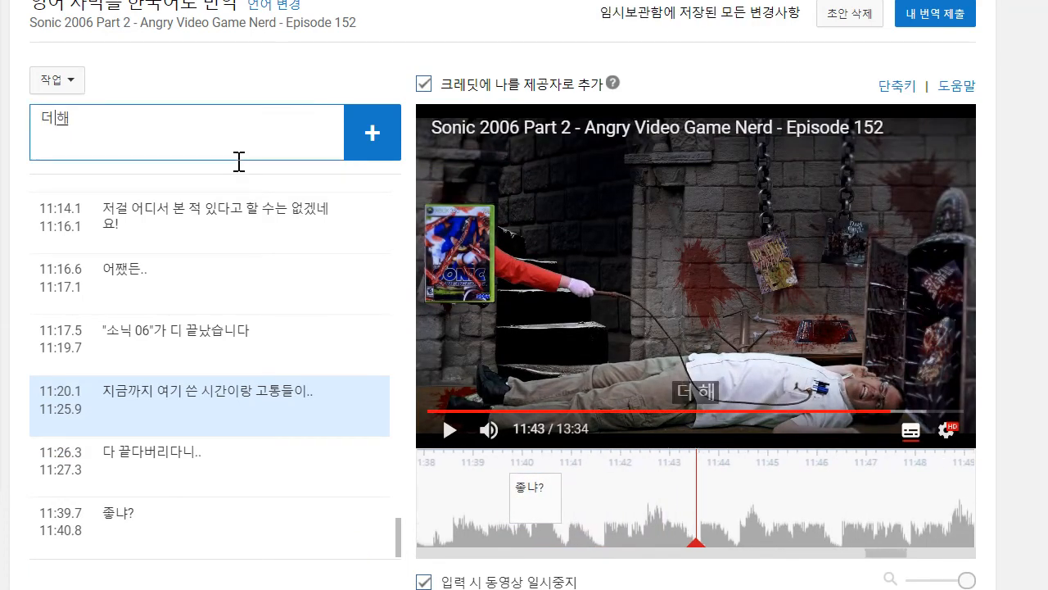
key(Return)
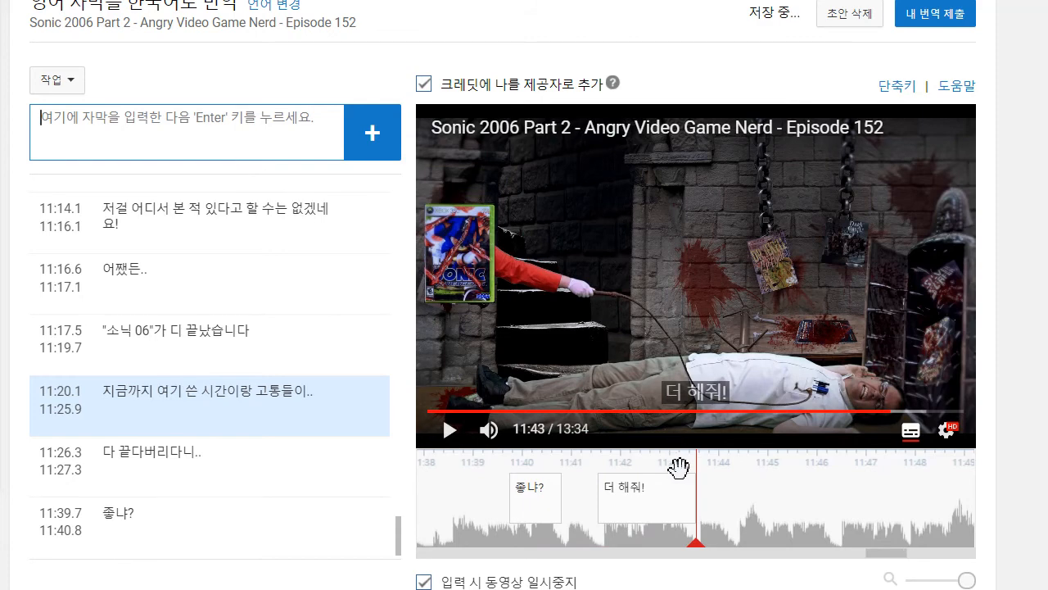
drag(774, 496, 901, 508)
click(802, 511)
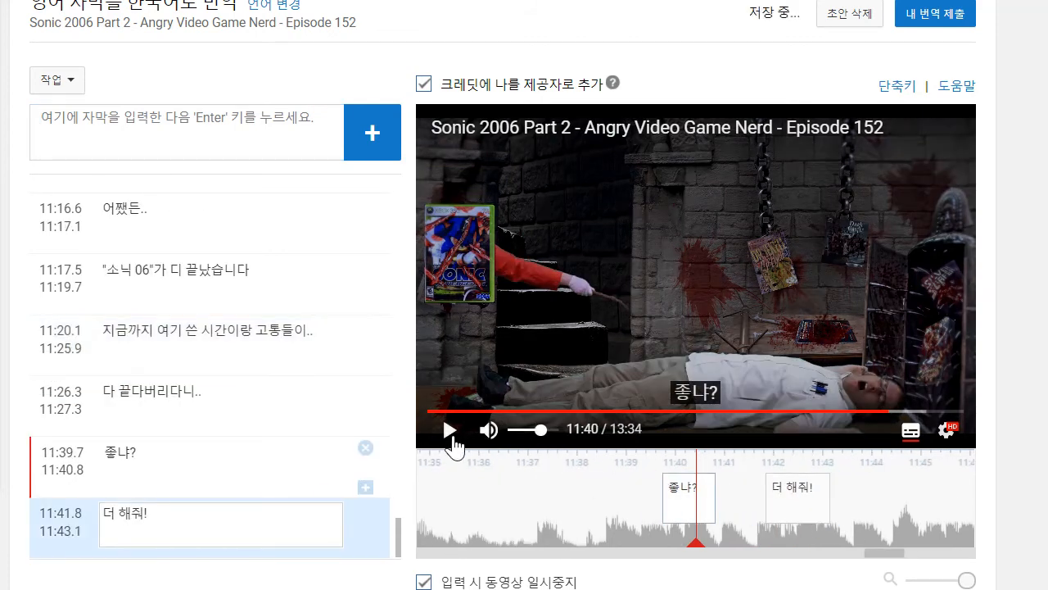
- Play on to about 11:49, replaying the spoken line from 11:46 with the auto-generated English captions on
click(453, 441)
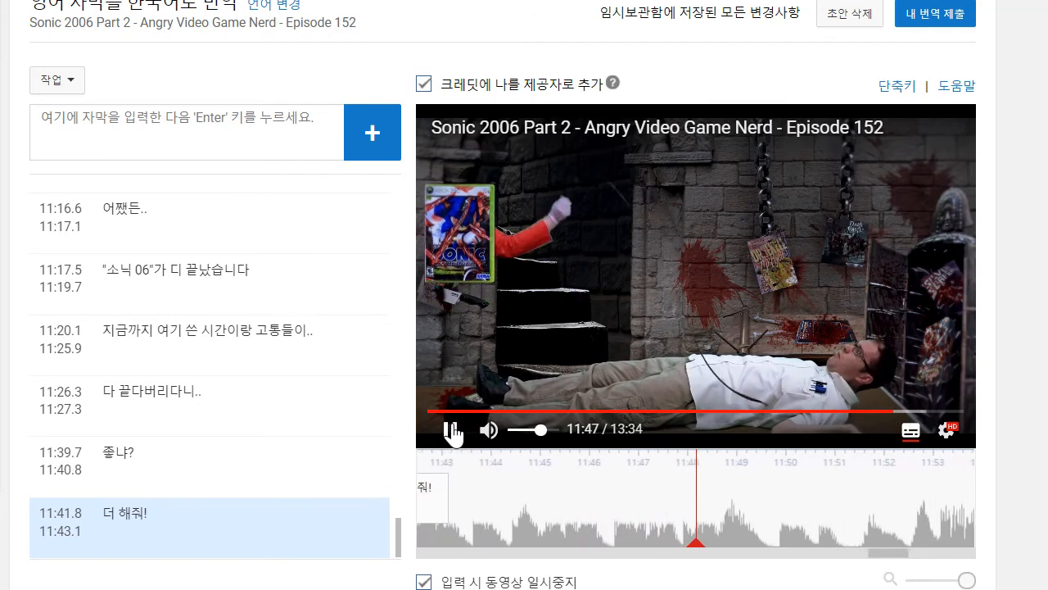
click(452, 430)
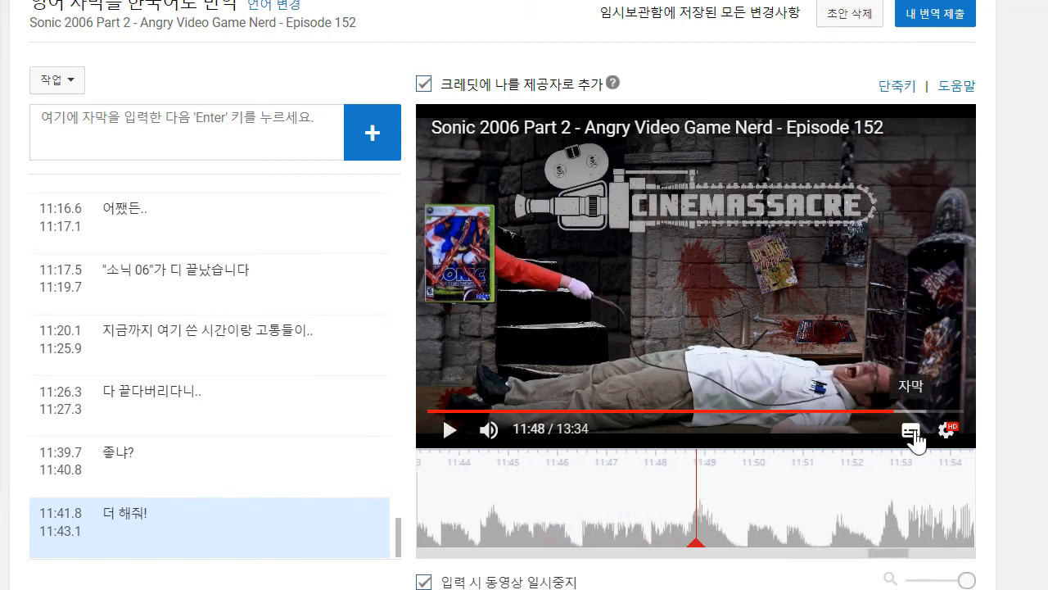
click(914, 432)
drag(806, 502, 922, 494)
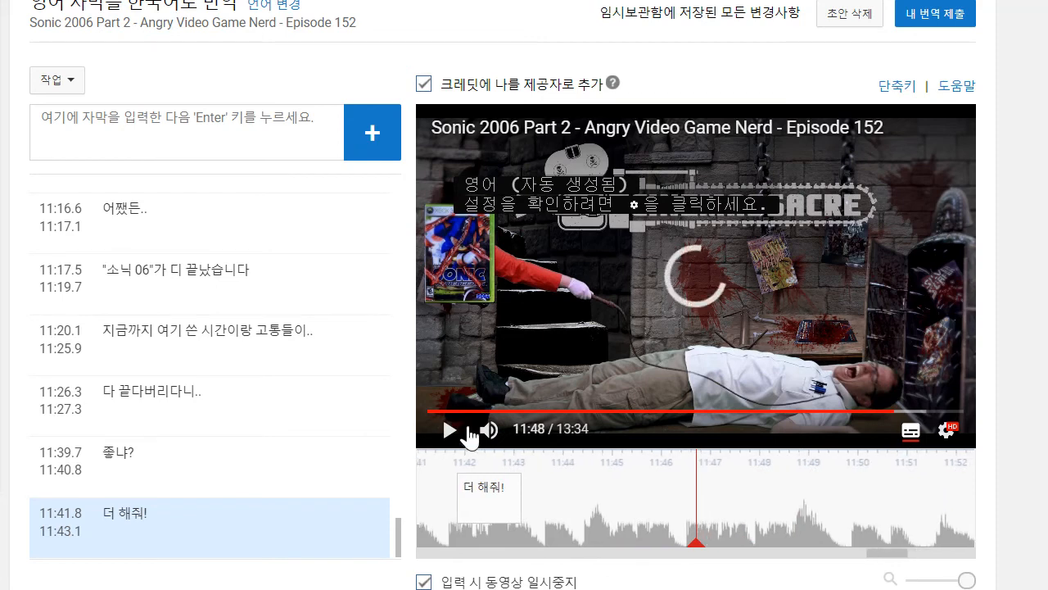
click(446, 429)
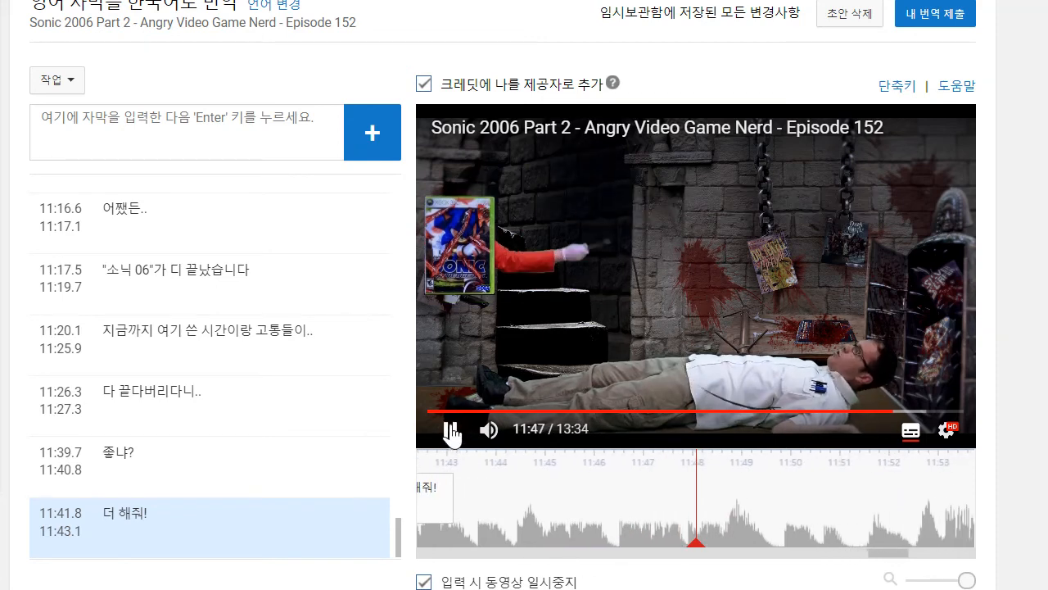
click(453, 431)
- Add the caption "내가 해준게 맘에 들었었나보지?" and time it from about 11:47.2 to 11:49.3
click(164, 131)
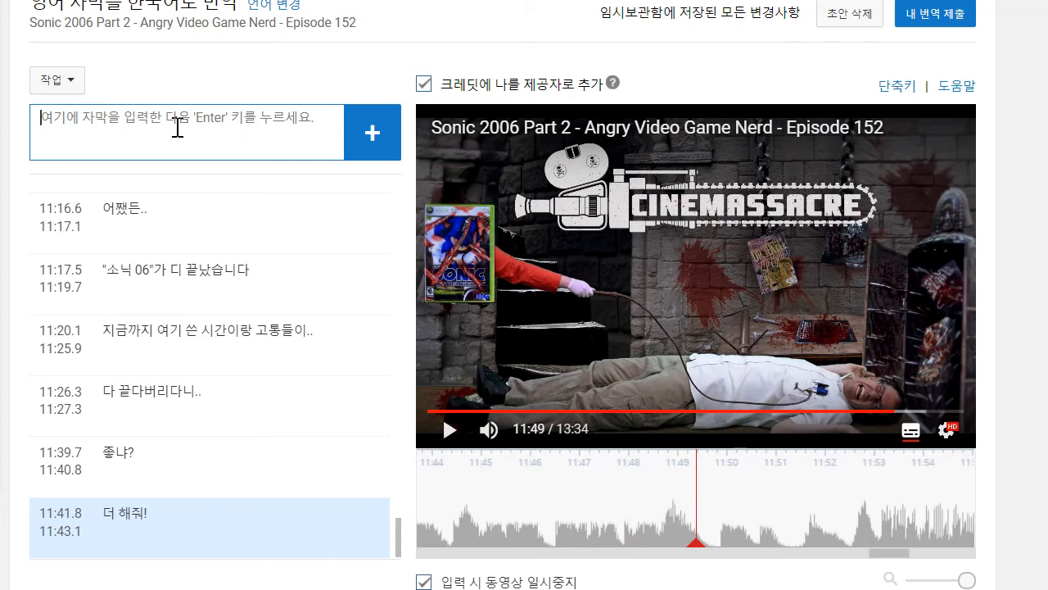
text(내가 해준게 맘에 들어)
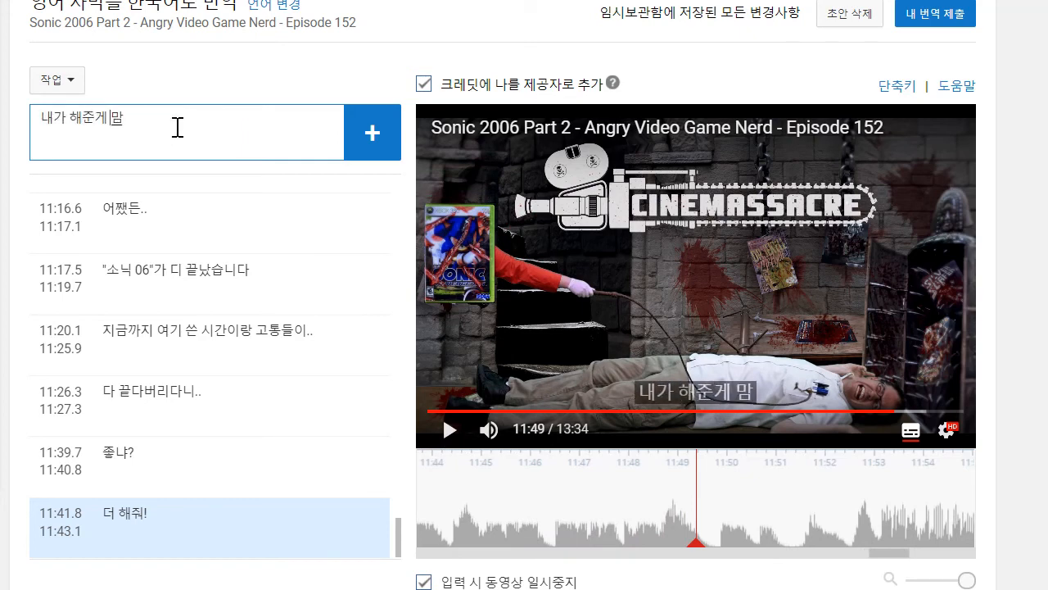
text(었었나보지?)
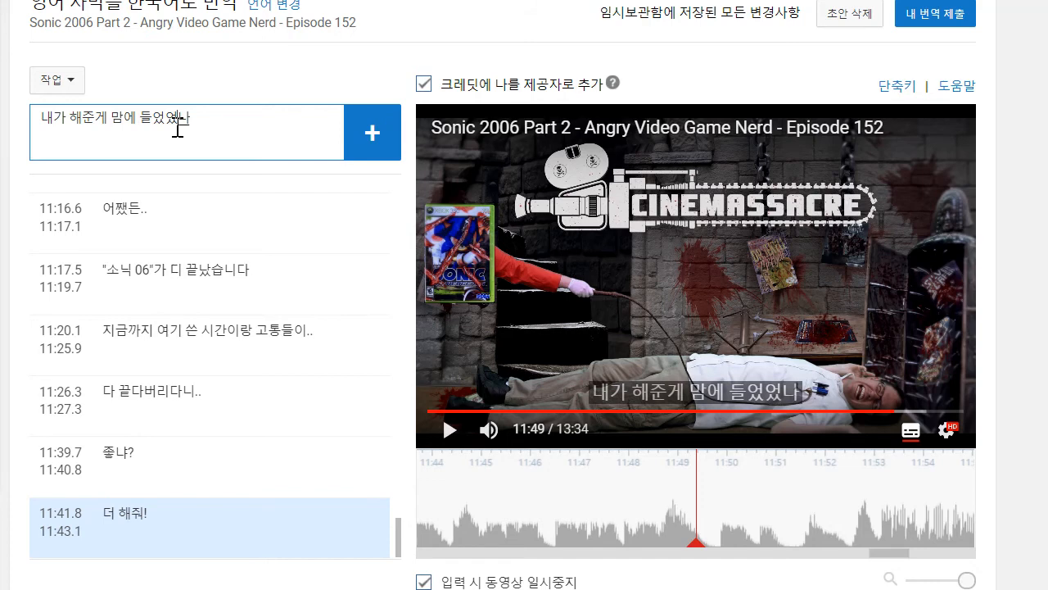
key(shift+Return)
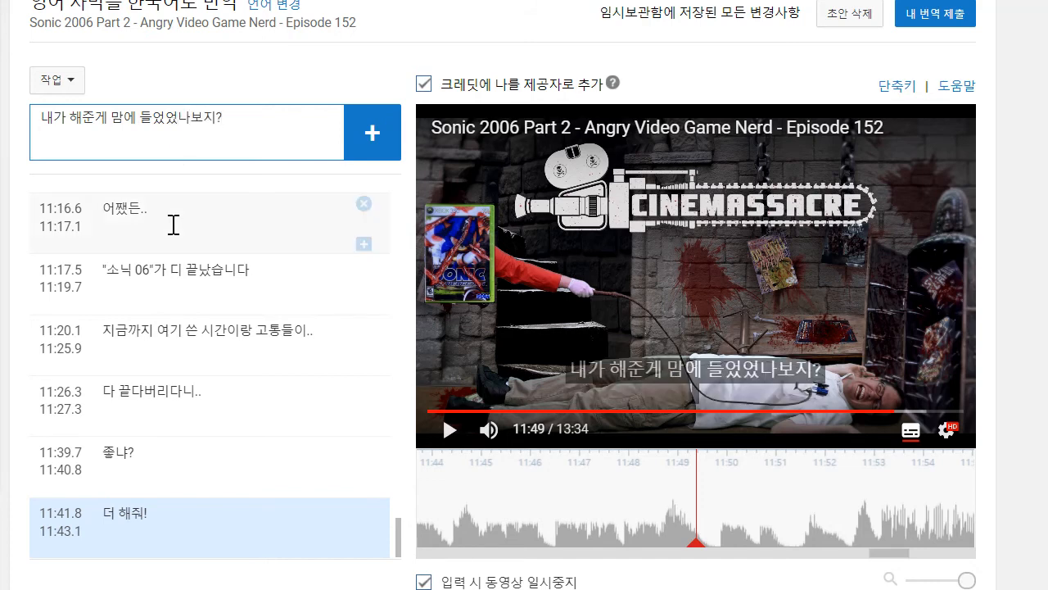
key(BackSpace)
key(Return)
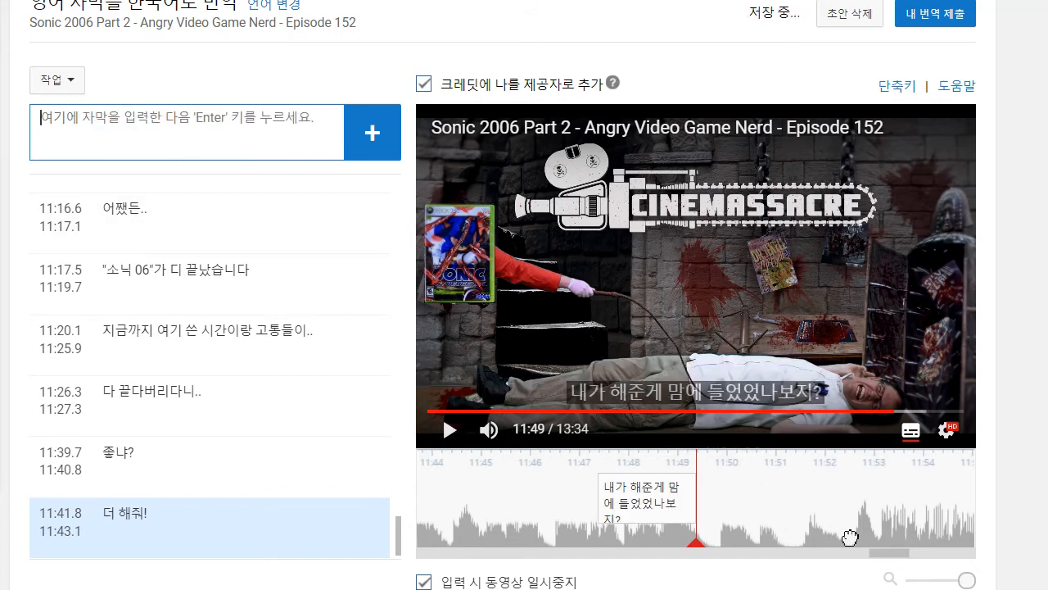
drag(469, 501, 611, 494)
drag(735, 490, 722, 488)
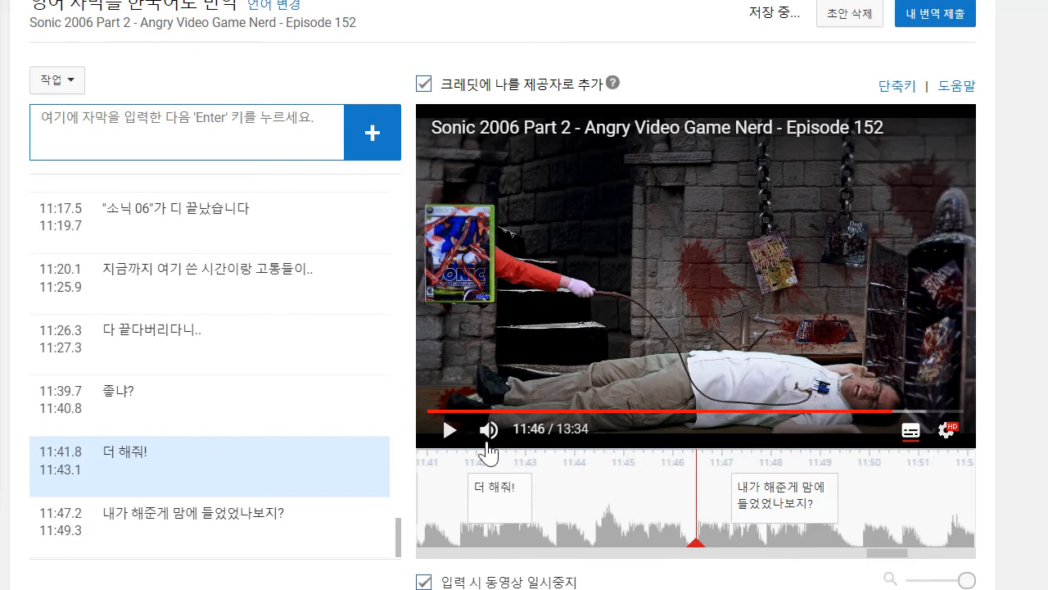
- Play the newest caption back and shift it to run from about 11:46.7 to 11:48.9
click(440, 429)
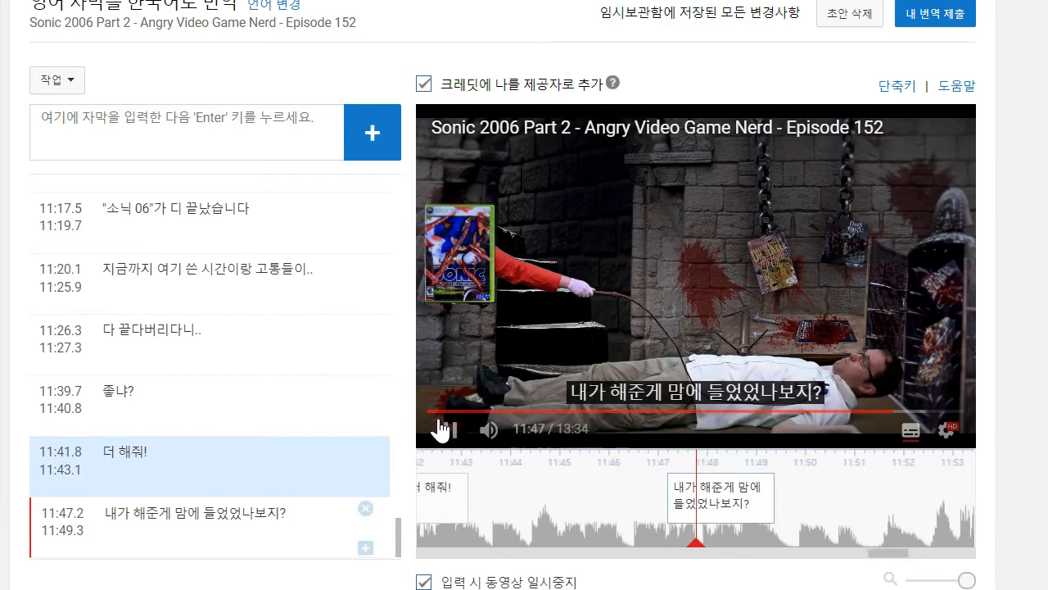
click(445, 428)
drag(674, 508, 653, 510)
drag(757, 498, 847, 500)
- Replay the spoken line from 11:46 to 11:48 several times to check the newest caption's wording and timing
click(448, 430)
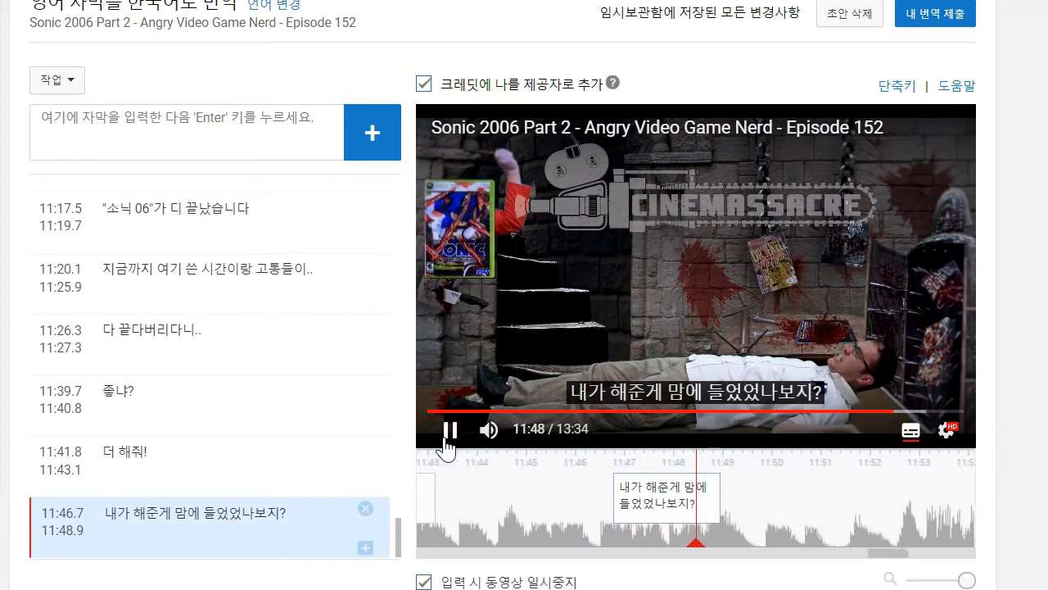
click(447, 442)
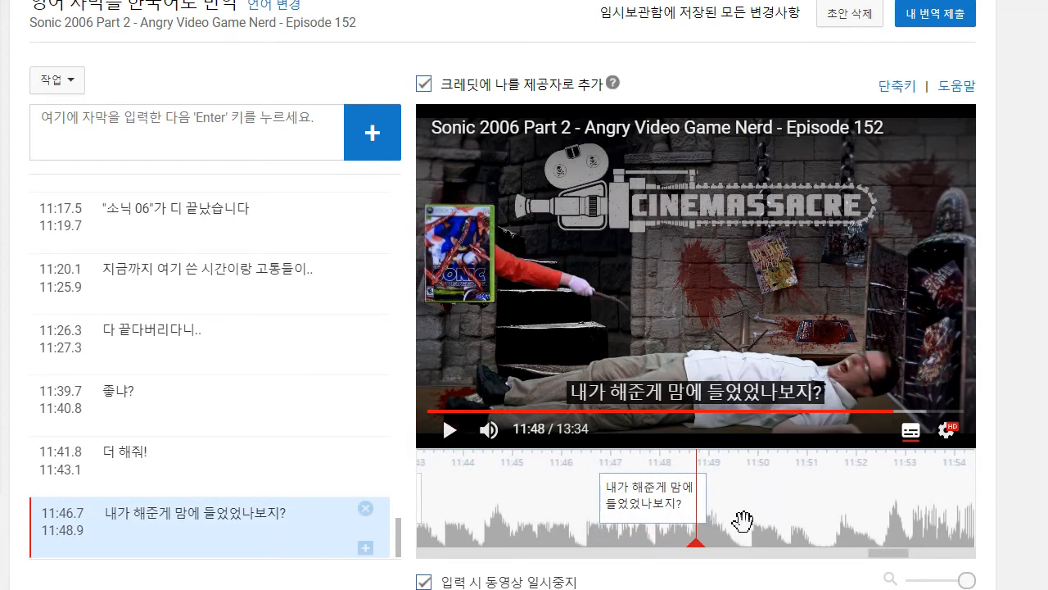
drag(506, 469, 525, 469)
click(448, 447)
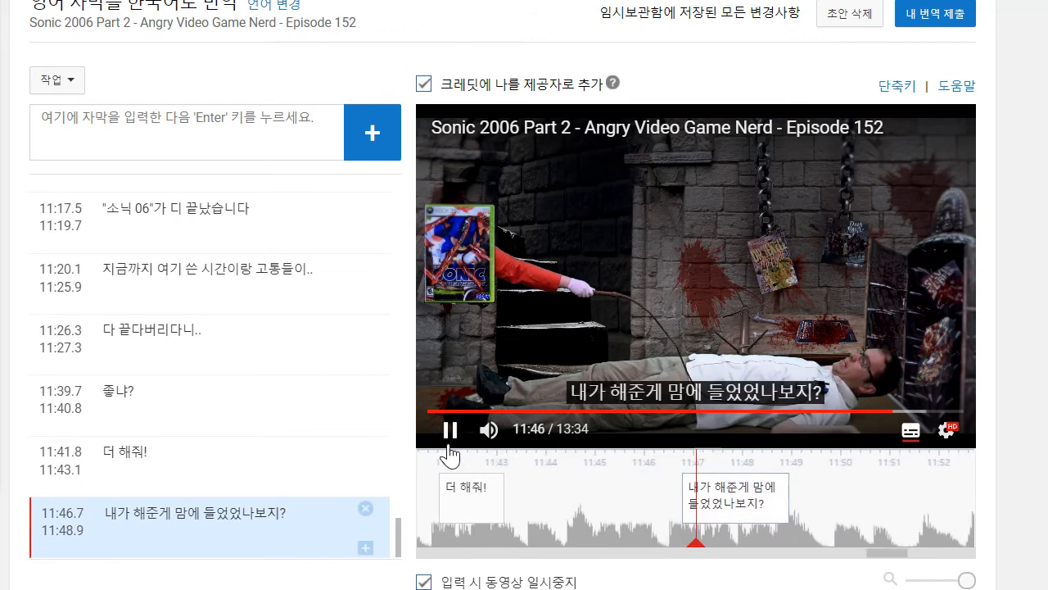
click(448, 446)
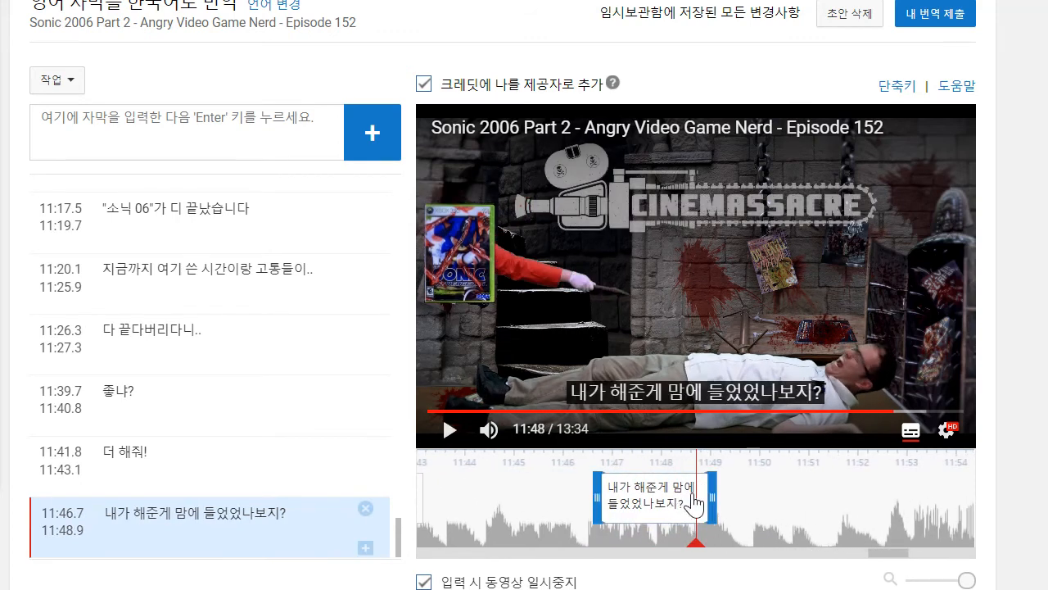
drag(799, 504, 866, 449)
click(448, 444)
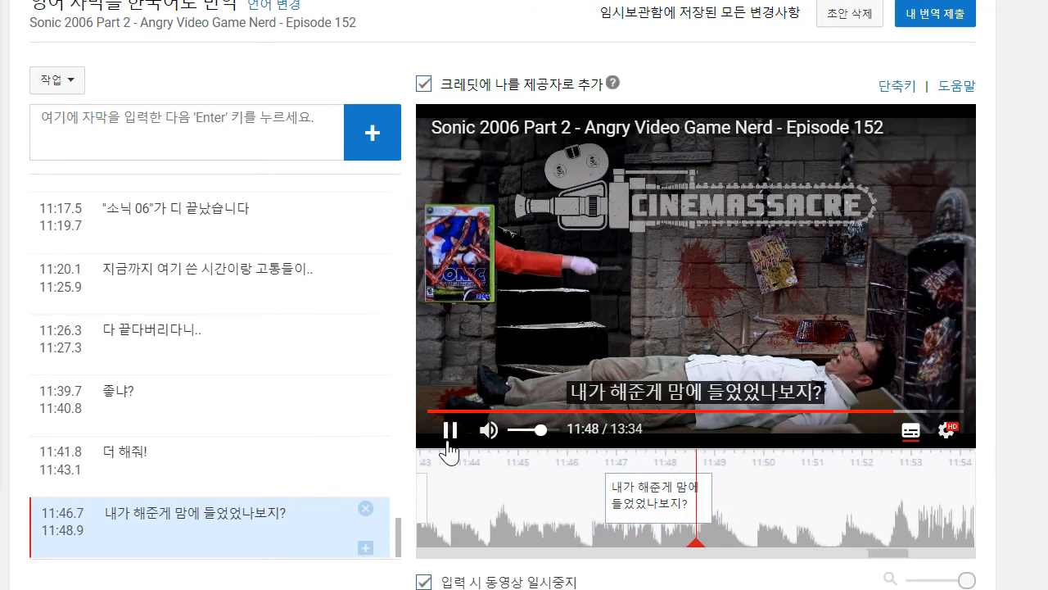
click(448, 445)
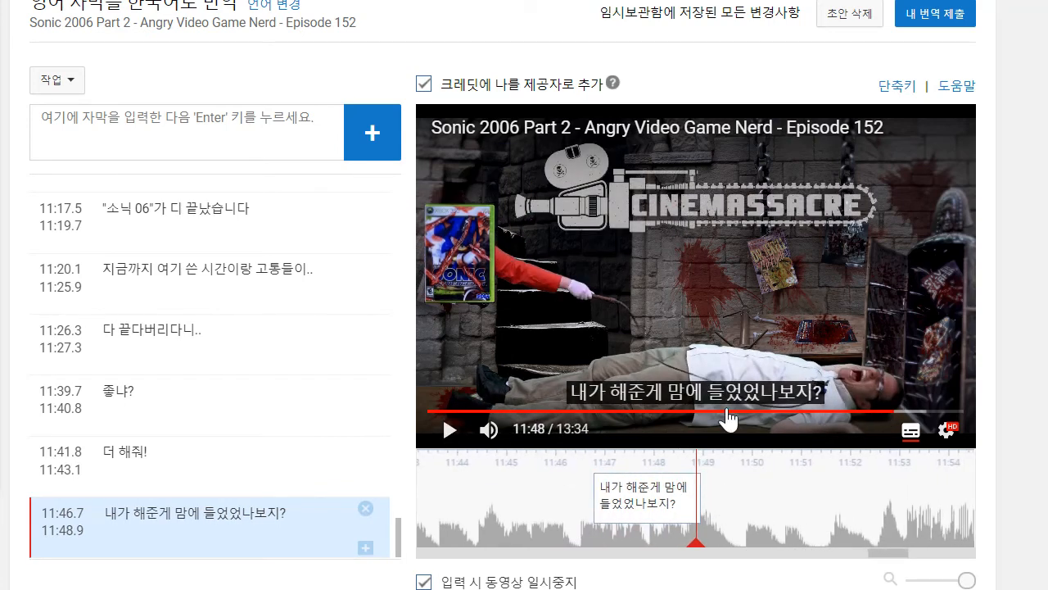
- Replay the line once more and rewrite its caption as "내가 지었던 침대에서나 할 법한 눈빛이 마음에 들었었나보지?"
click(450, 432)
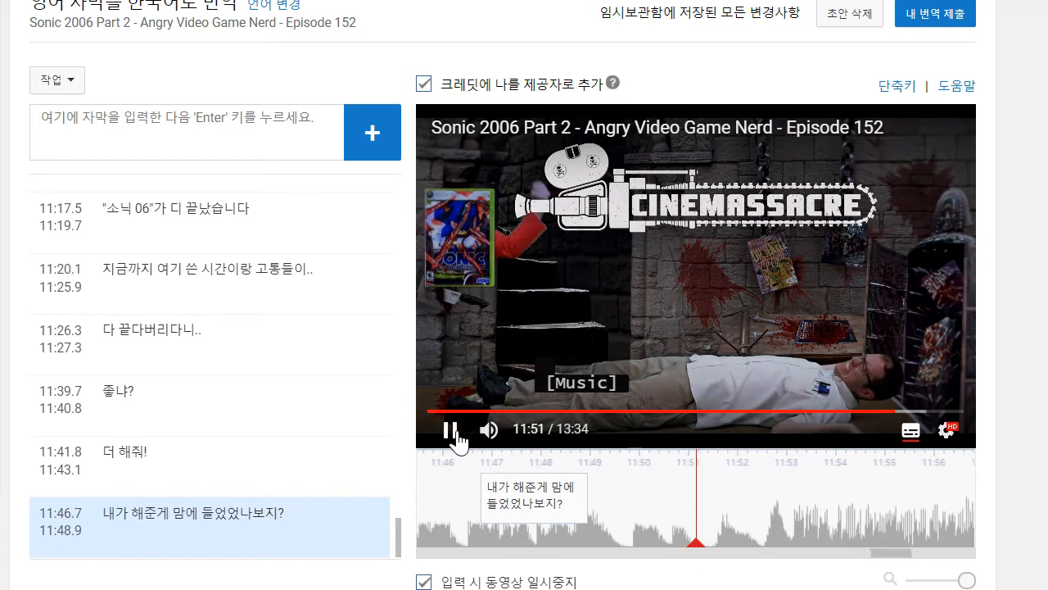
click(450, 434)
drag(1029, 542, 1042, 541)
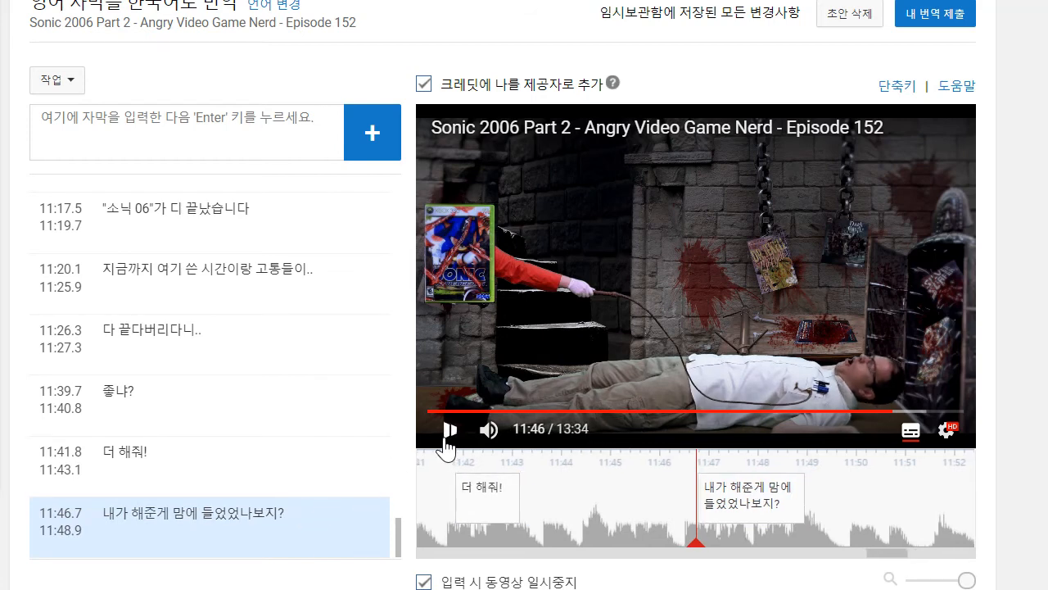
click(449, 431)
click(446, 442)
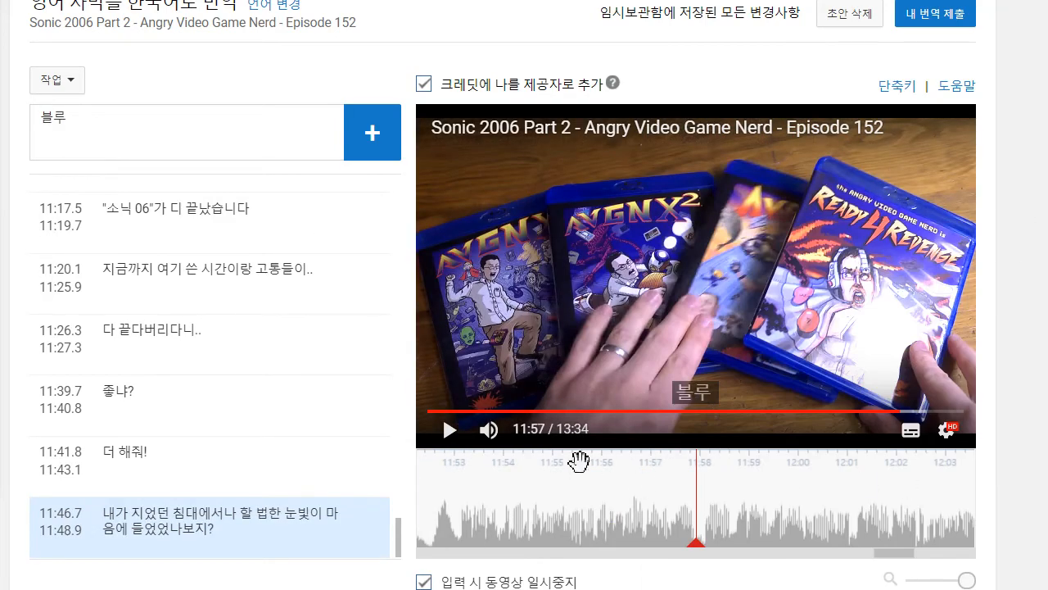
drag(695, 508, 931, 517)
drag(557, 509, 750, 513)
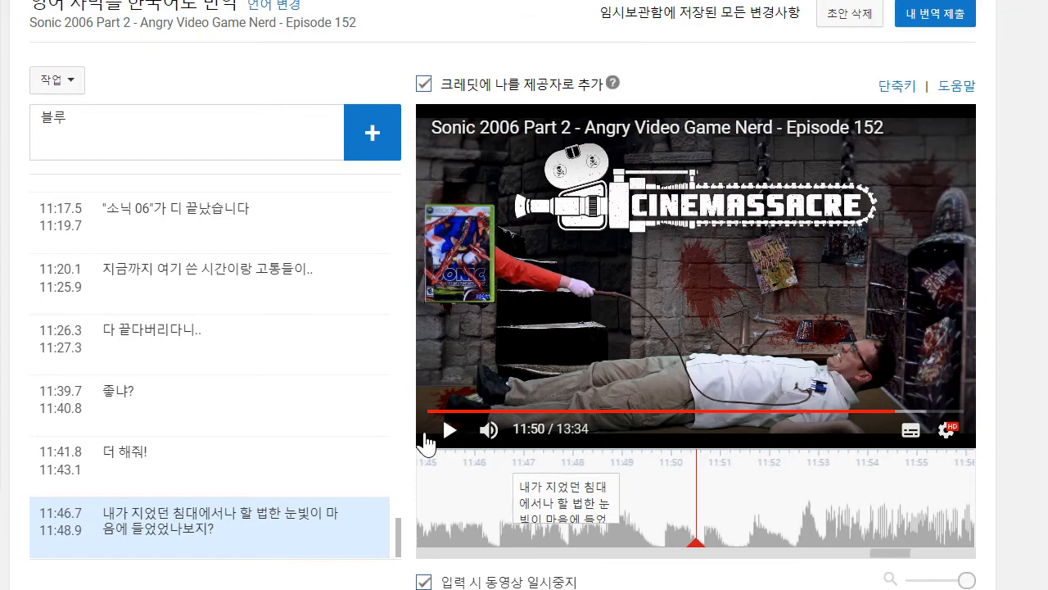
- Play on to about 11:57 and add the caption "블루레이로 AVGN 에피소드를 물리적으로 모으시려는 분들에게 보내드리는 광고입니다", timed from about 11:53.1 to 11:57.9
click(450, 429)
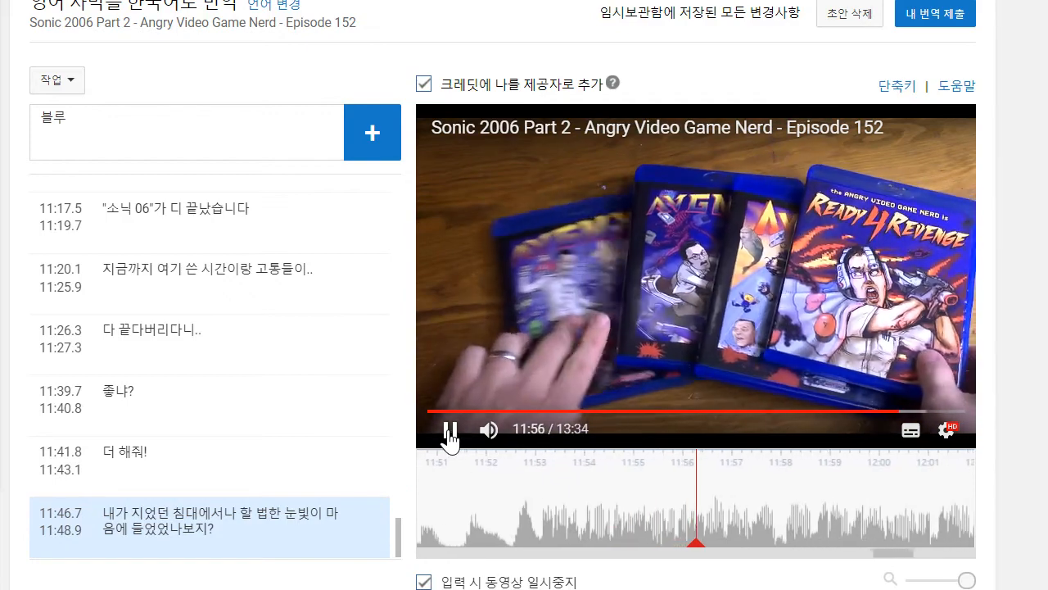
click(449, 431)
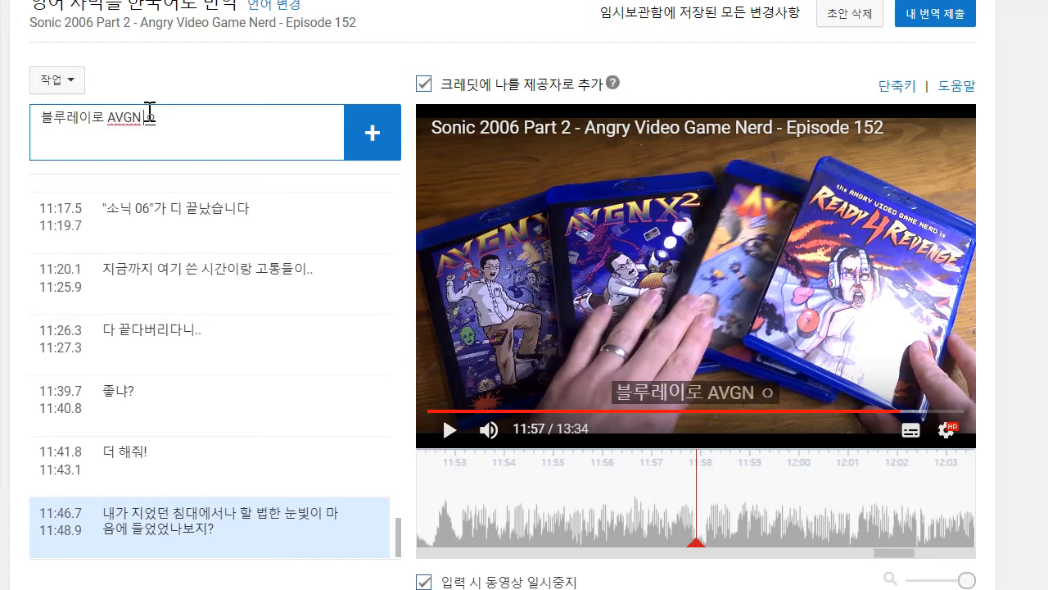
text(리적으로 모의실)
text(려는 분드)
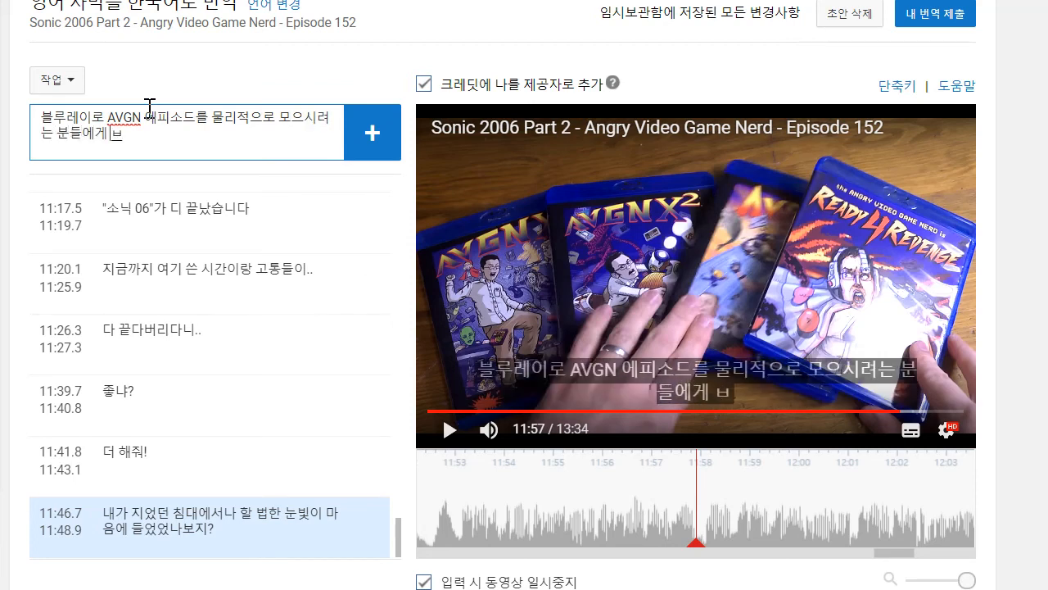
text(ㅂ니다)
key(Return)
drag(605, 496, 460, 496)
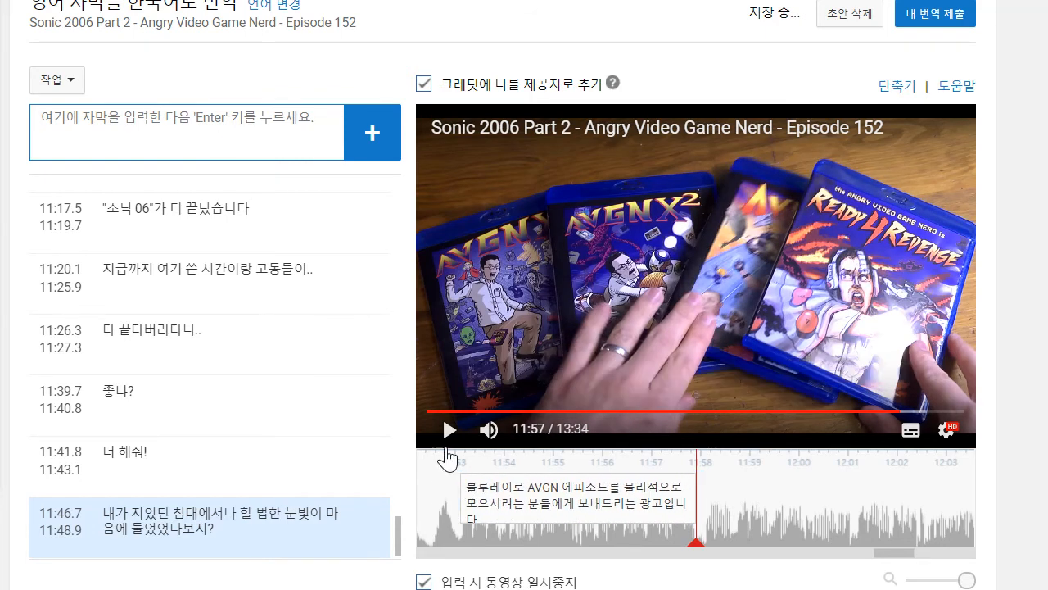
- Play on to 12:00, add the caption "저희는 이제 블루레이로는 4편까지 나왔는데요" from 11:58.2 to 12:00.2, and delete its opening word "저희는"
click(444, 435)
click(463, 337)
click(452, 434)
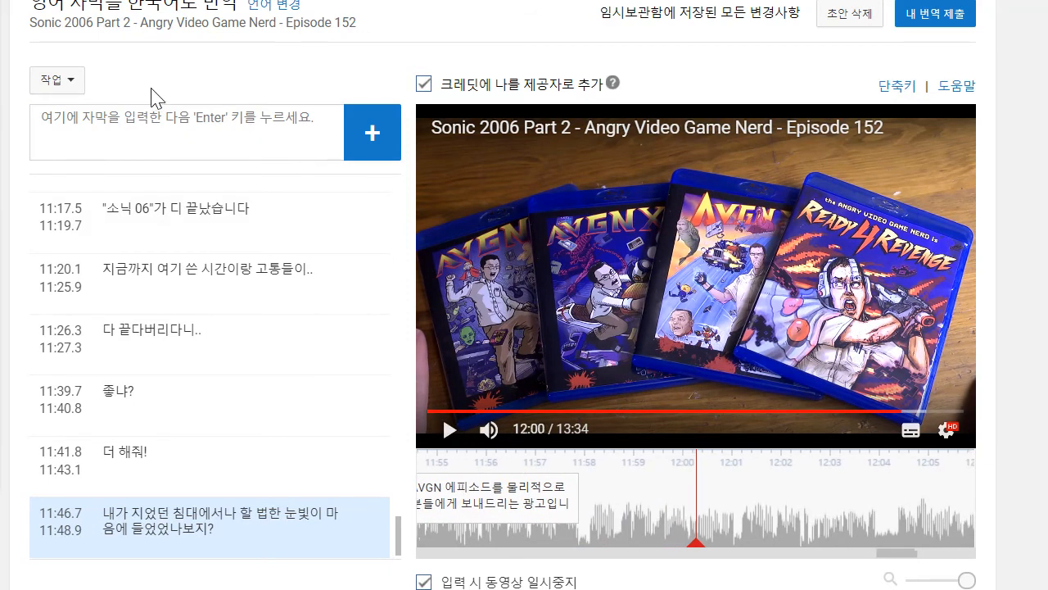
text(이)
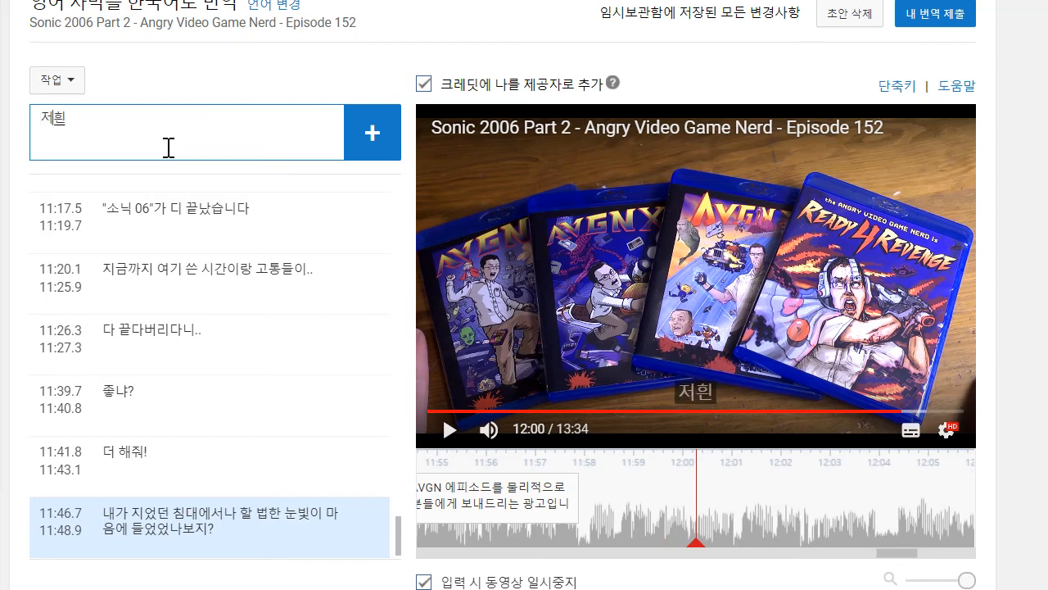
text(희는 이제 블루레이로는 4)
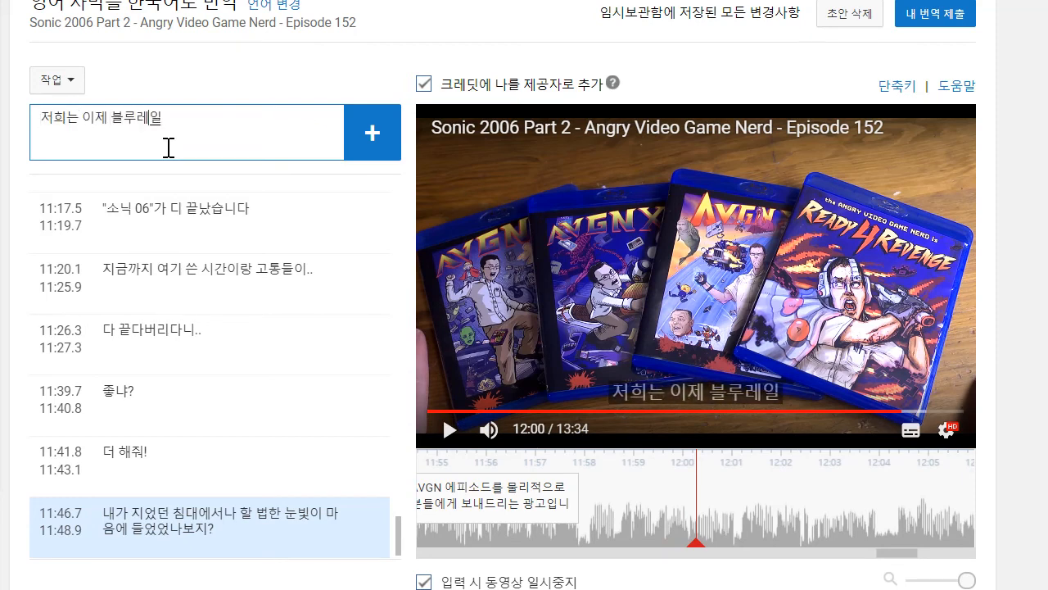
key(BackSpace)
text(4편까지 나왔는데요)
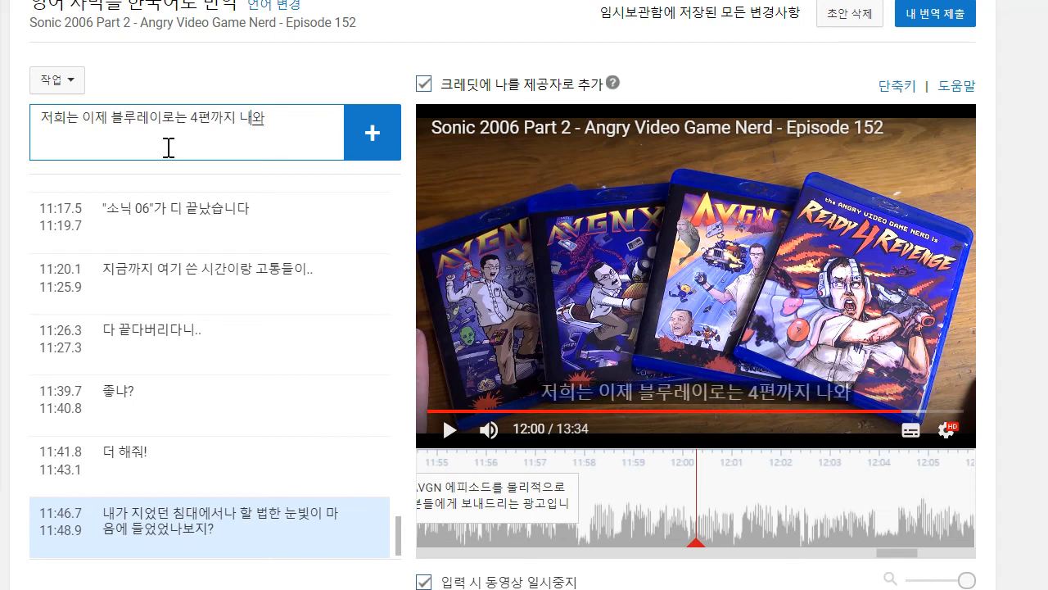
key(Return)
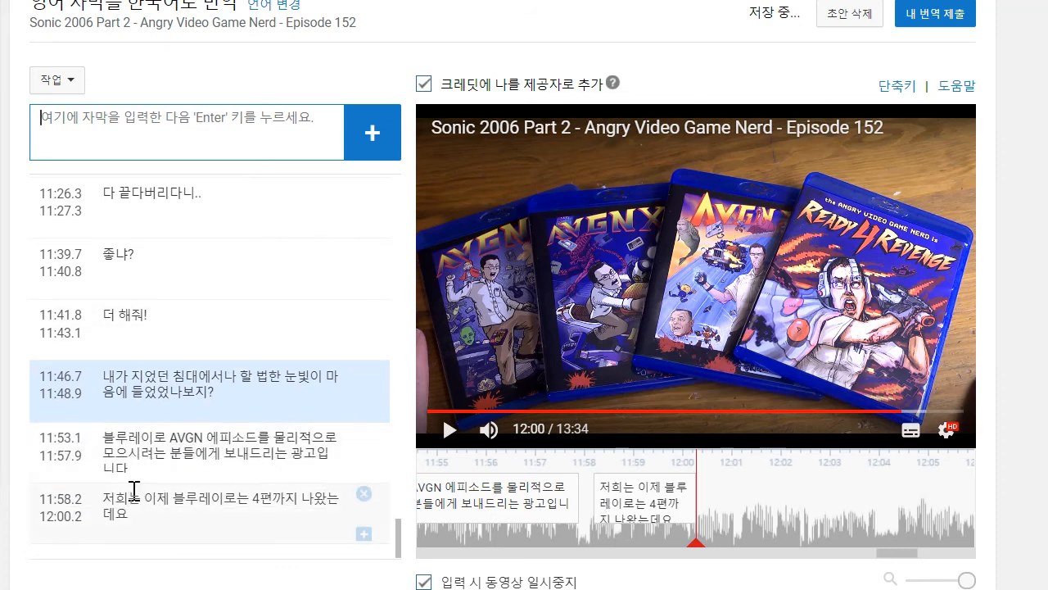
double_click(145, 495)
key(BackSpace)
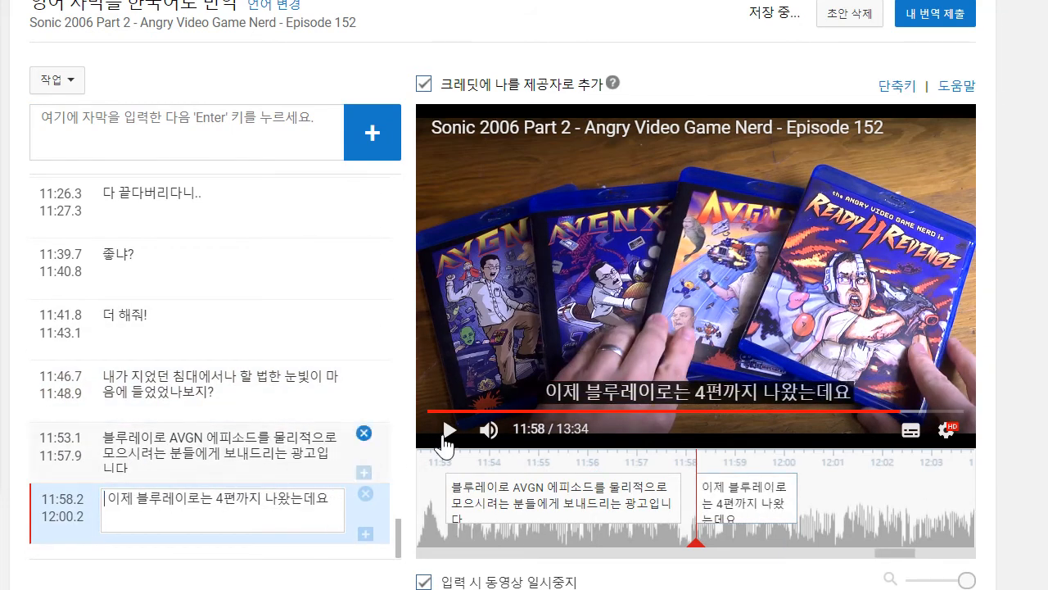
- Play on to about 12:03 and add the caption ""게임보이 주변기기들"까지 147개의 에피소드가 담겨 있습니다", timed from about 12:00.2 to 12:03.9
click(436, 437)
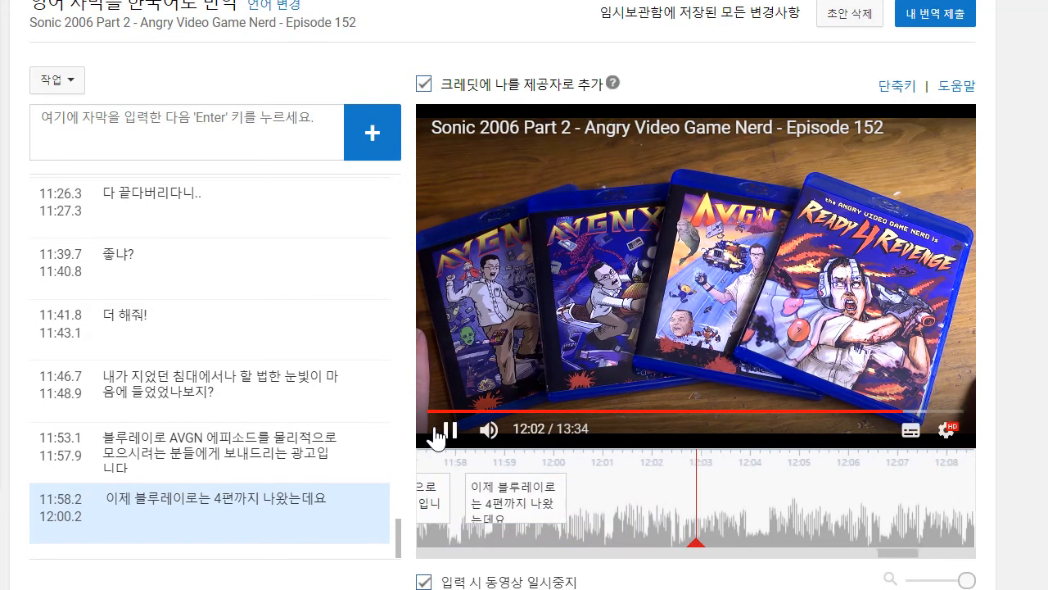
click(189, 150)
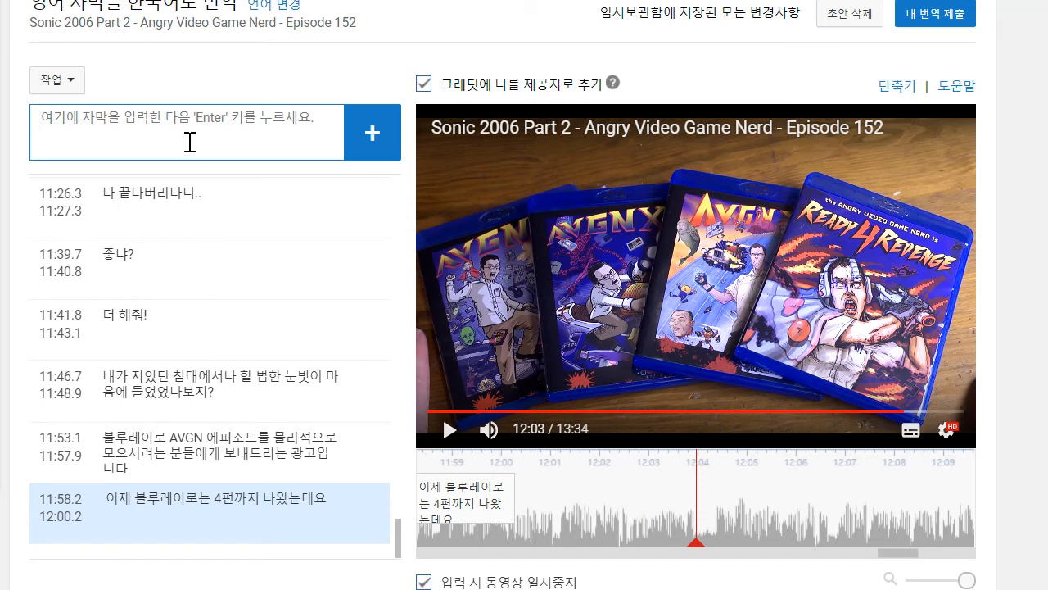
text("겜보이 주변기기들"깦)
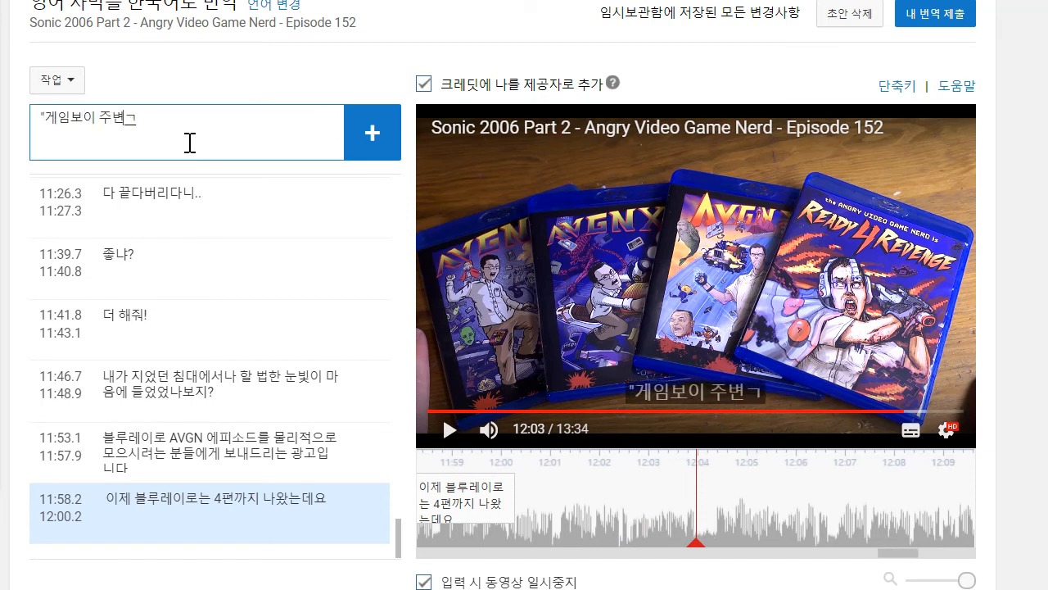
text(지 1)
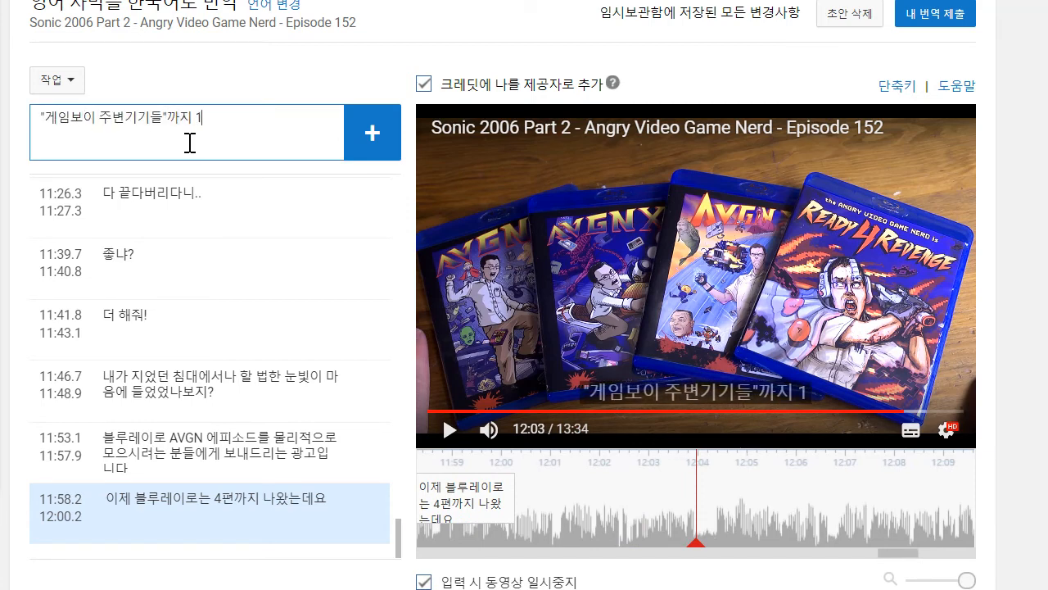
text(47개의 에피소드가)
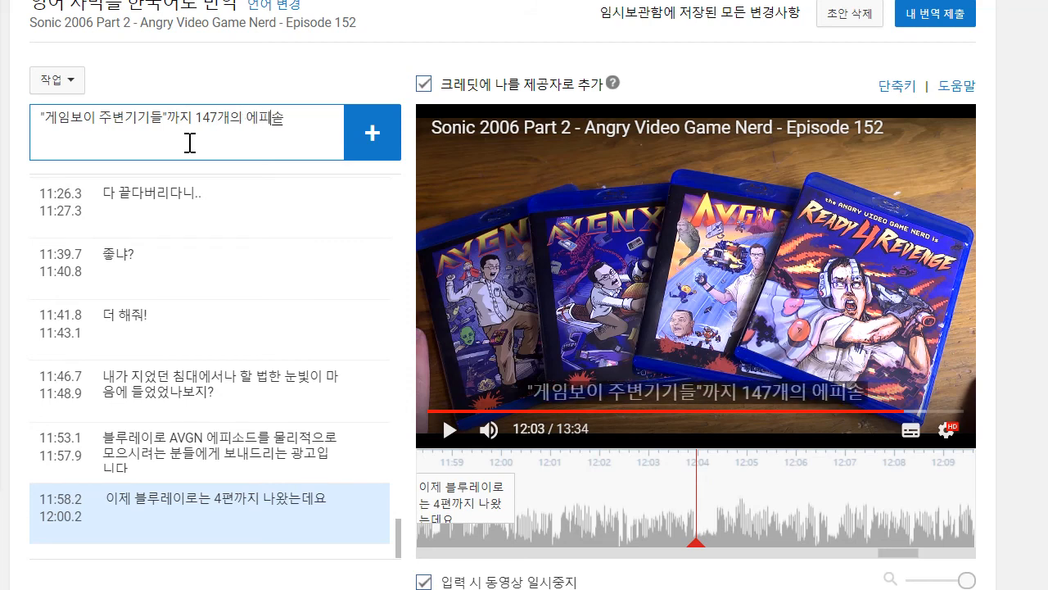
text( 담겨)
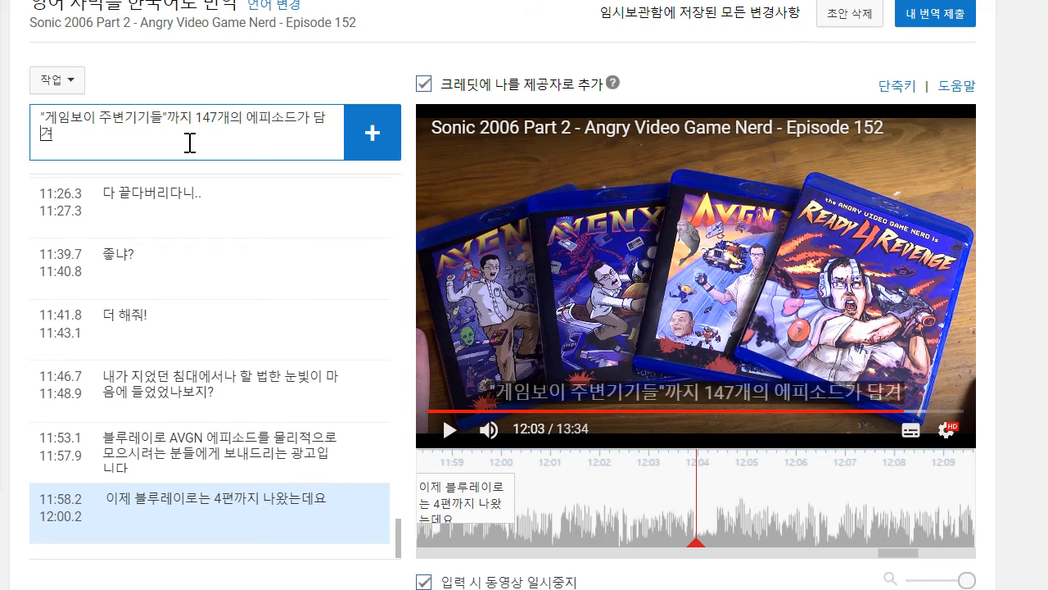
text( 있스ㅂ닏ㅏ)
key(Return)
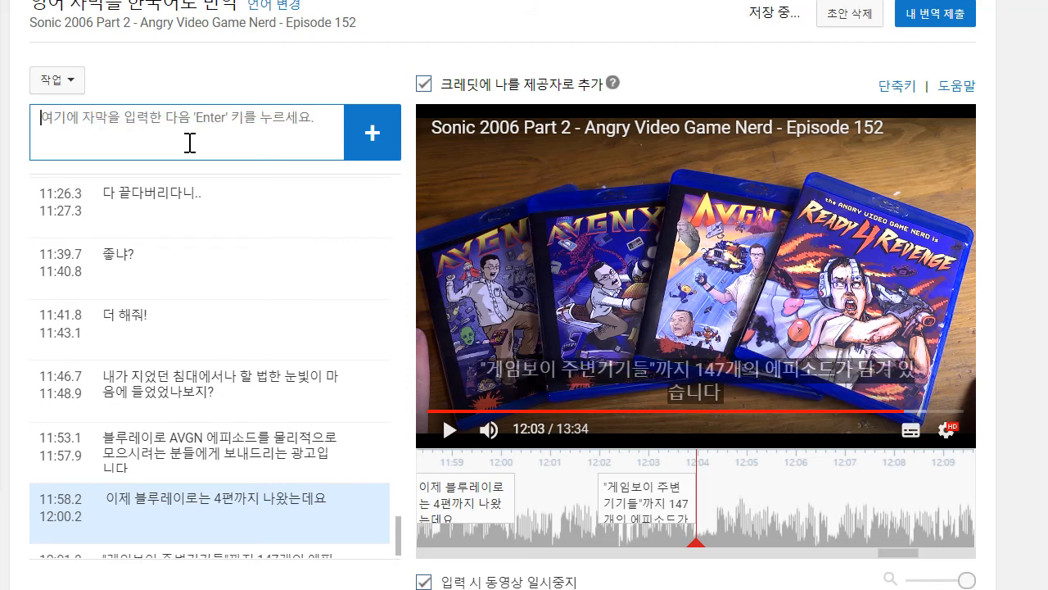
drag(599, 492, 445, 459)
- Play on to about 12:10 and draft the caption text "첫 편인 'AVGN X"는 첫 100개의 에피소드와 보너스 피쳐를 담고 있죠"
click(442, 445)
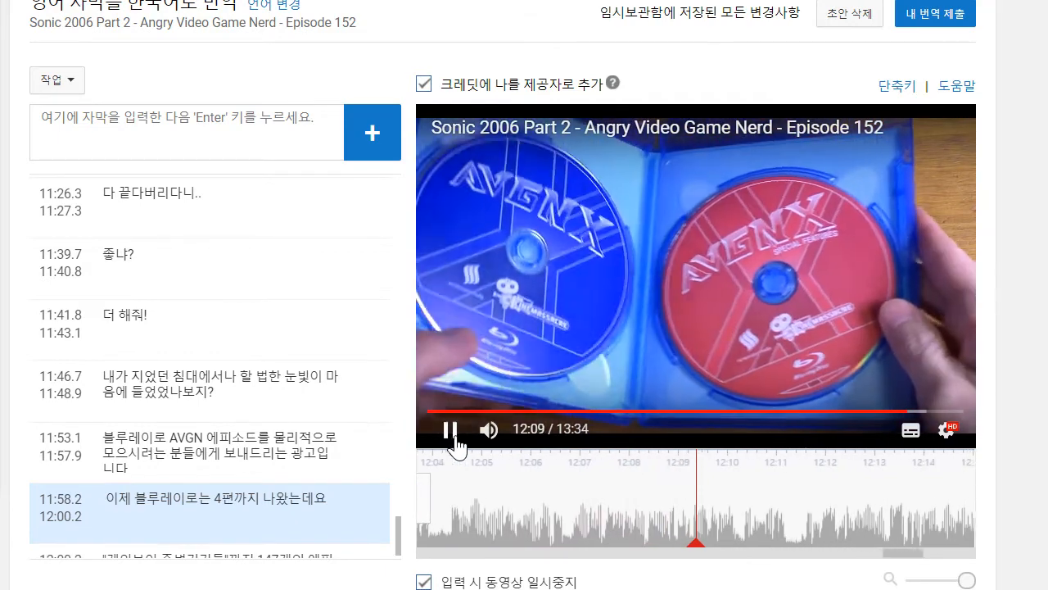
click(455, 440)
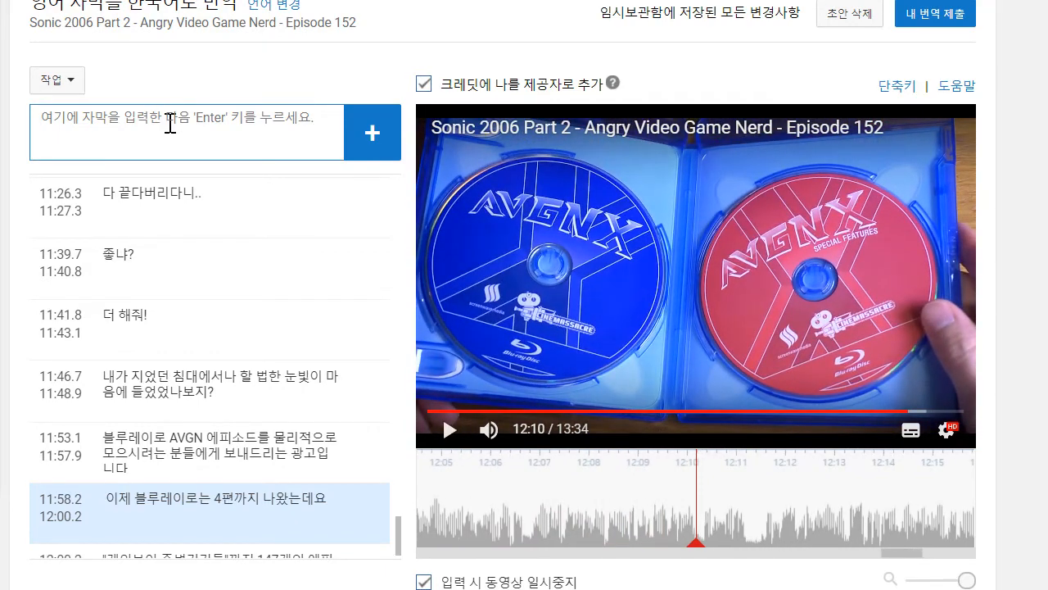
text(첫 편인 'AVGN X'는 첫 100개)
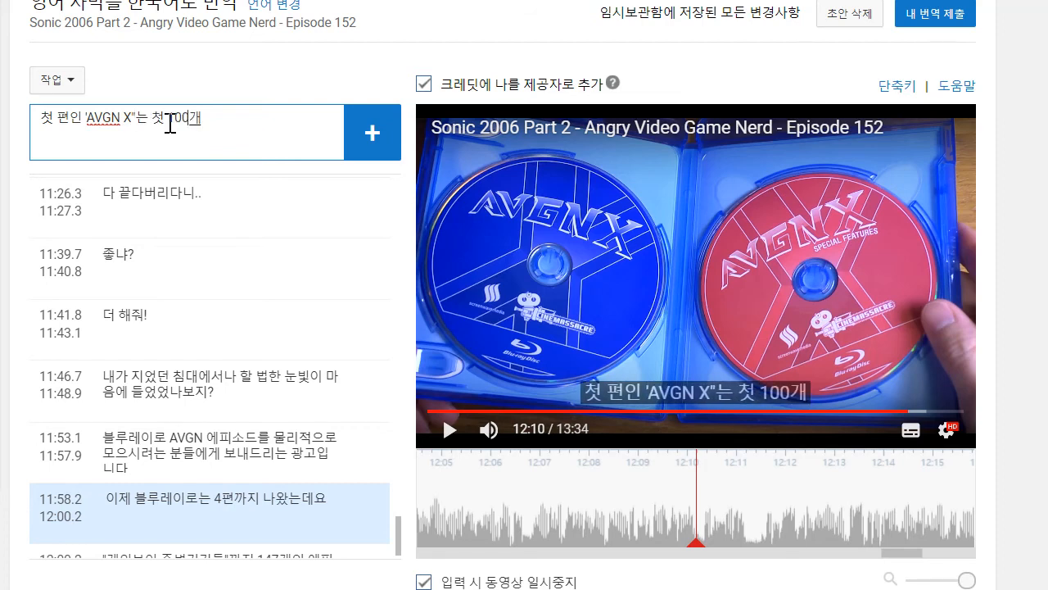
text(와 보너)
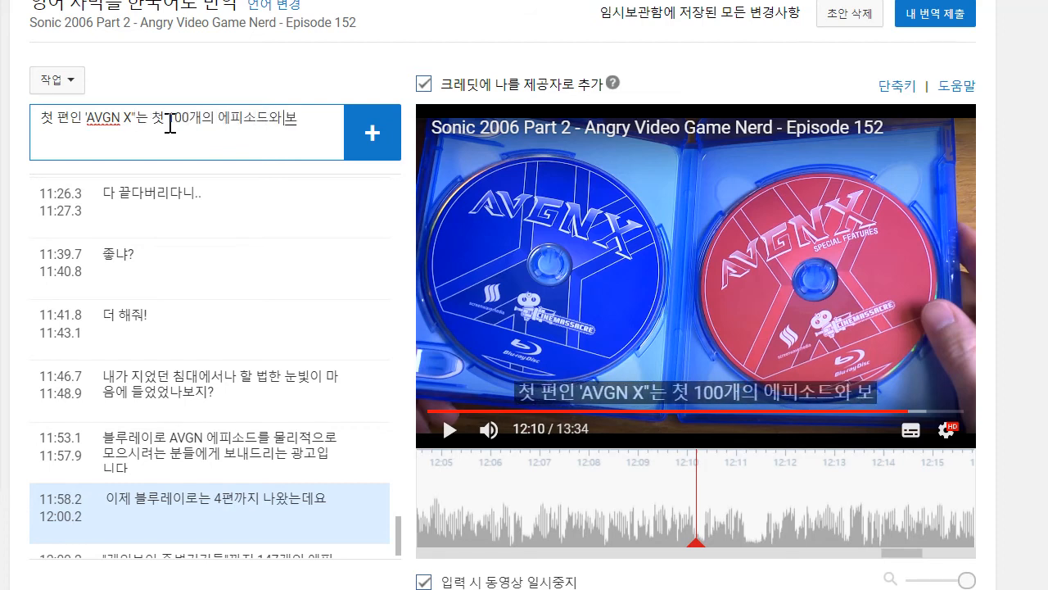
text(처를)
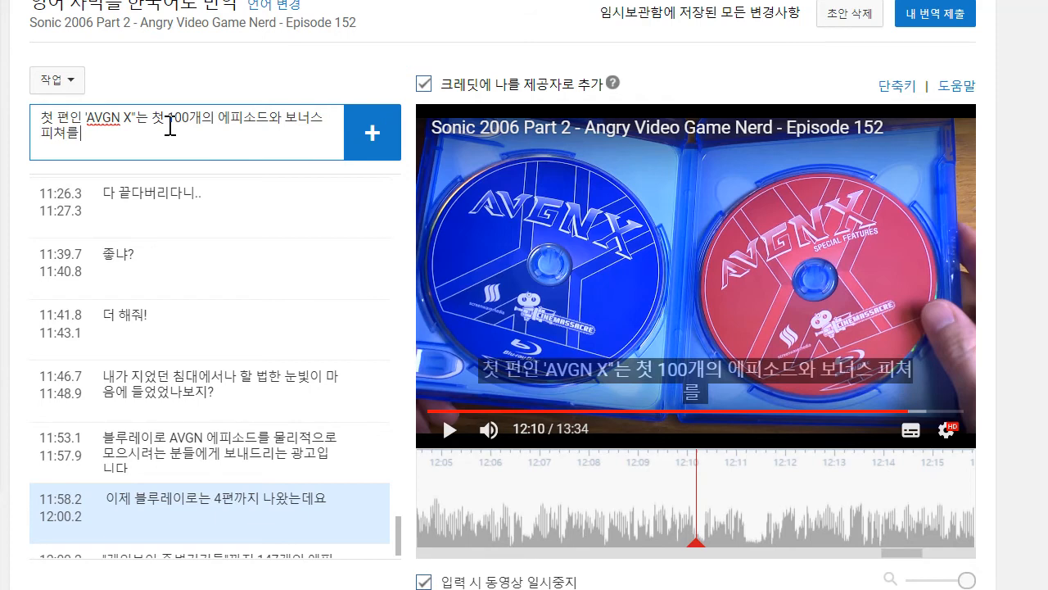
text( 담고 ㅇ)
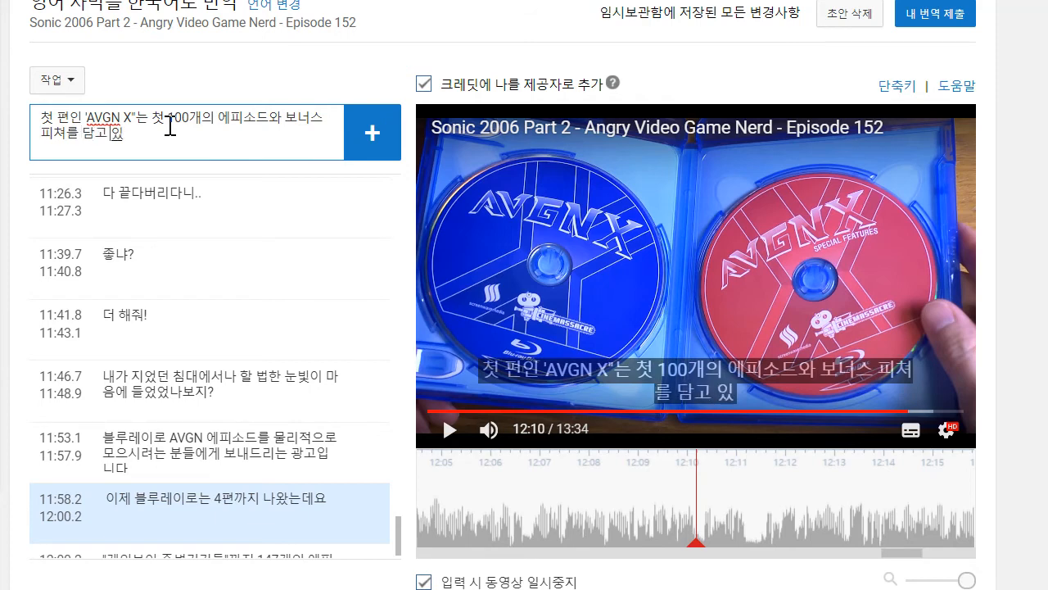
text(죠)
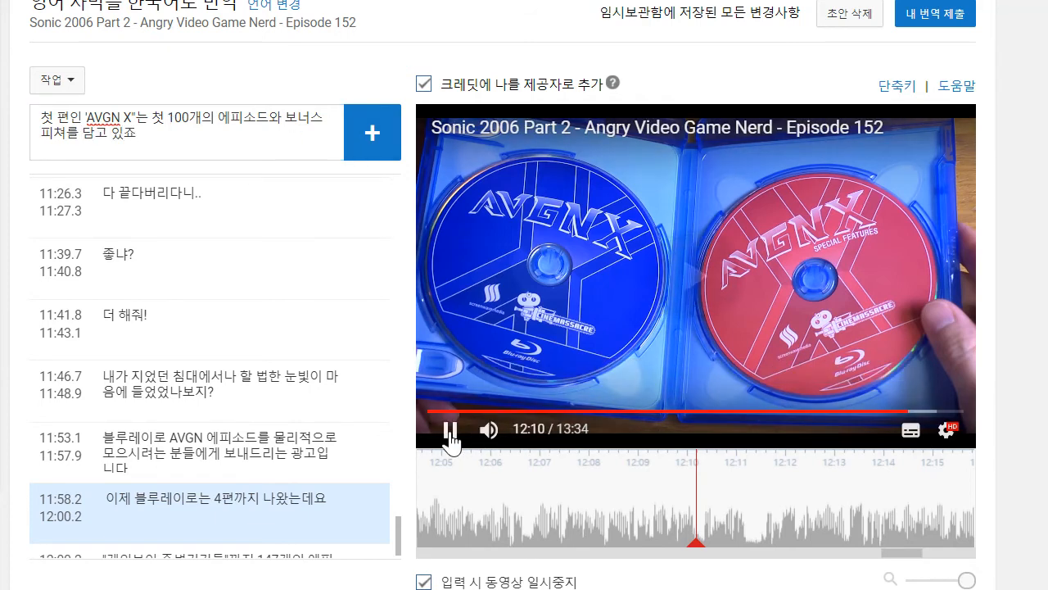
- Play on to about 12:11, insert "2 디스크에" before "담고 있죠", and add the drafted caption, timed from about 12:04.2 to 12:11.3
click(450, 430)
click(158, 132)
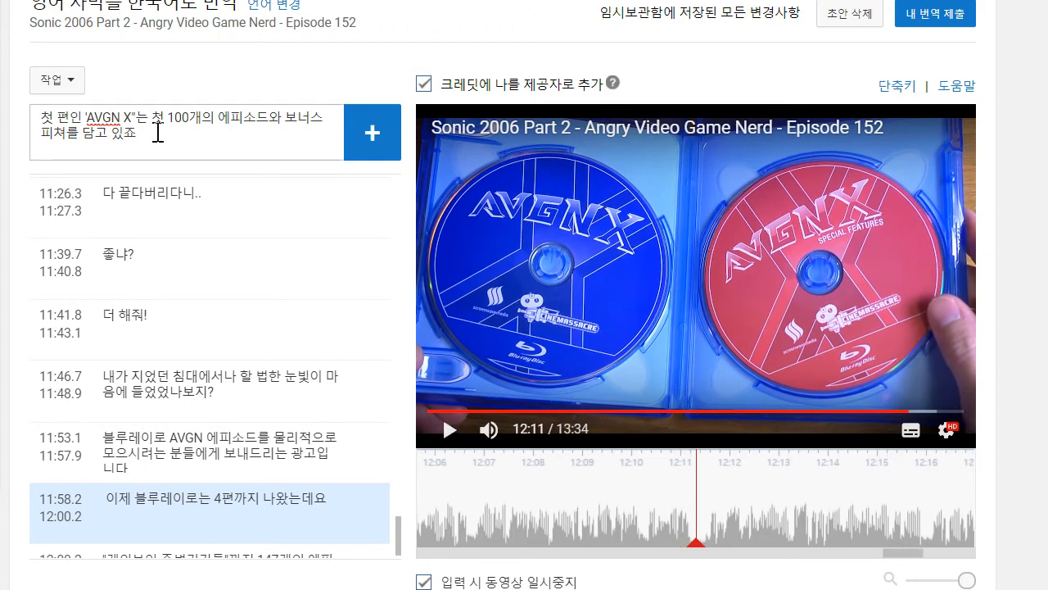
click(81, 142)
text(2 )
text(디스크에)
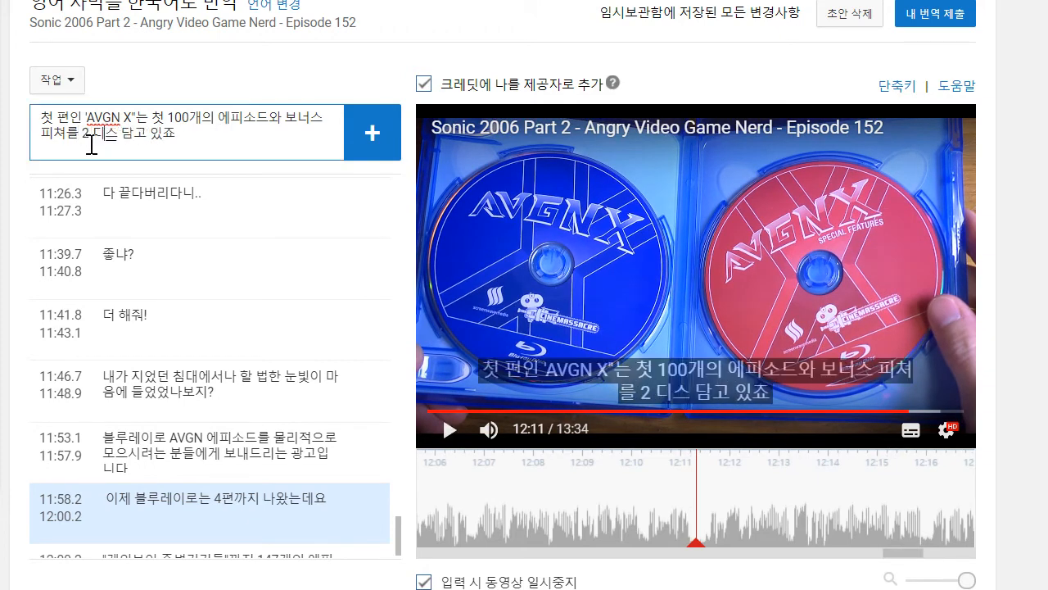
key(Return)
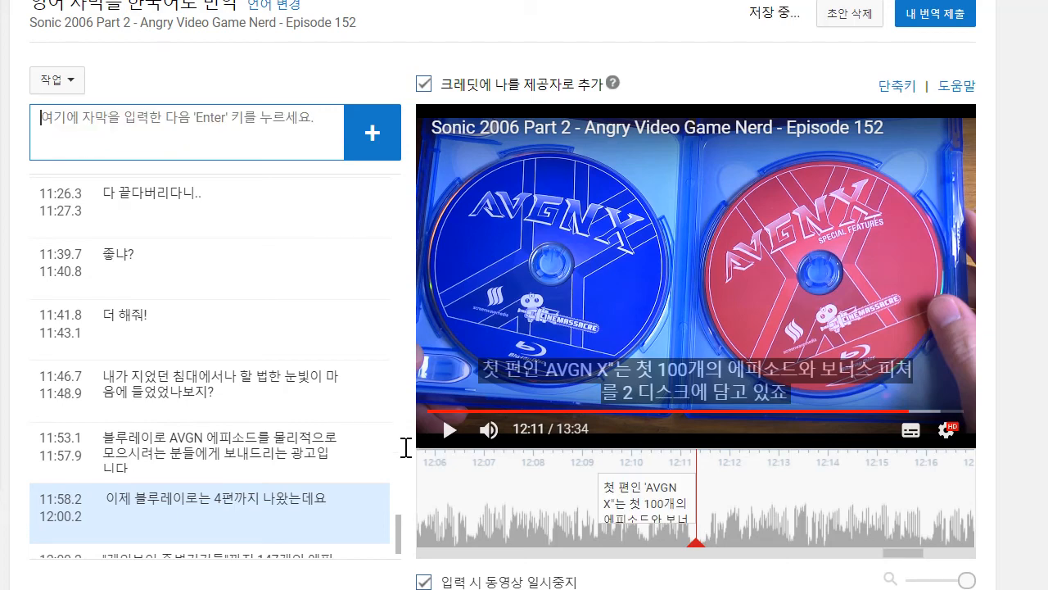
drag(495, 499, 590, 497)
drag(689, 486, 441, 486)
- Play on to about 12:15 and draft the caption text ""X2"는 바로 그 뒤를 이어서 101화부터 114화까지 담겨있고요"
click(451, 430)
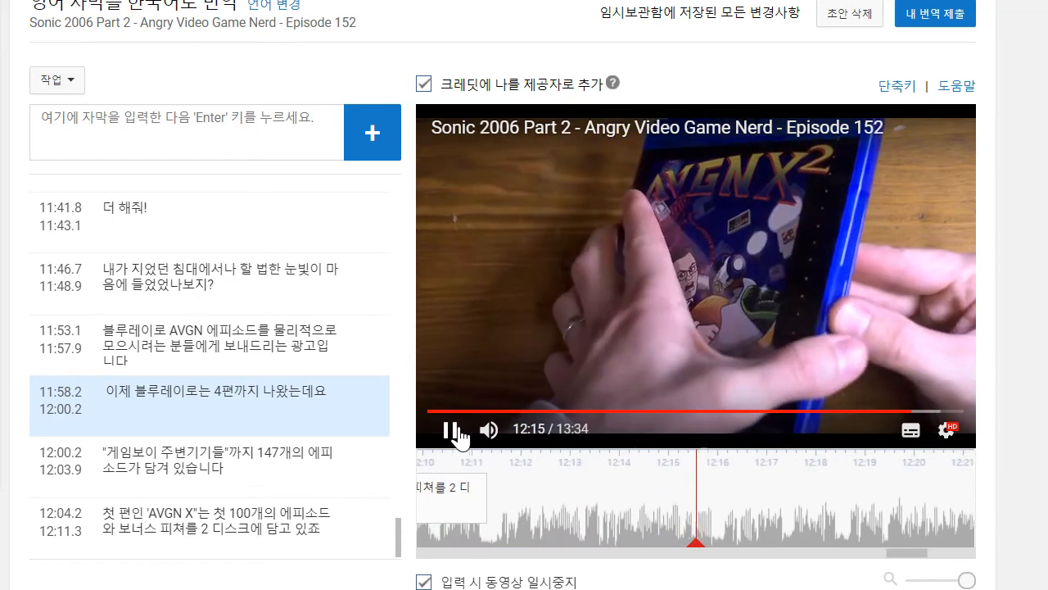
click(187, 134)
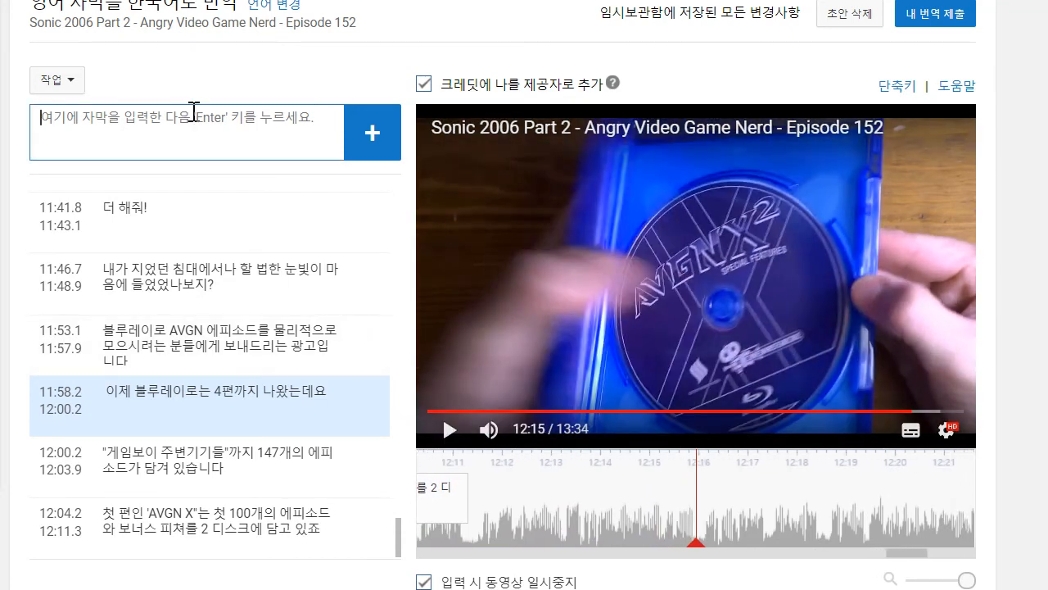
text("X)
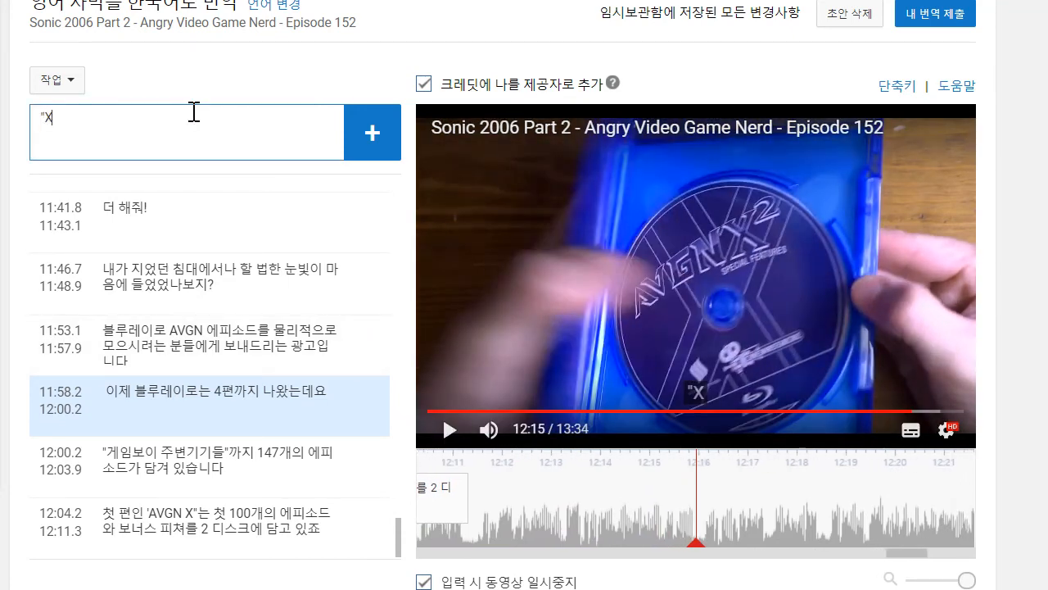
text(2"는 다로 그)
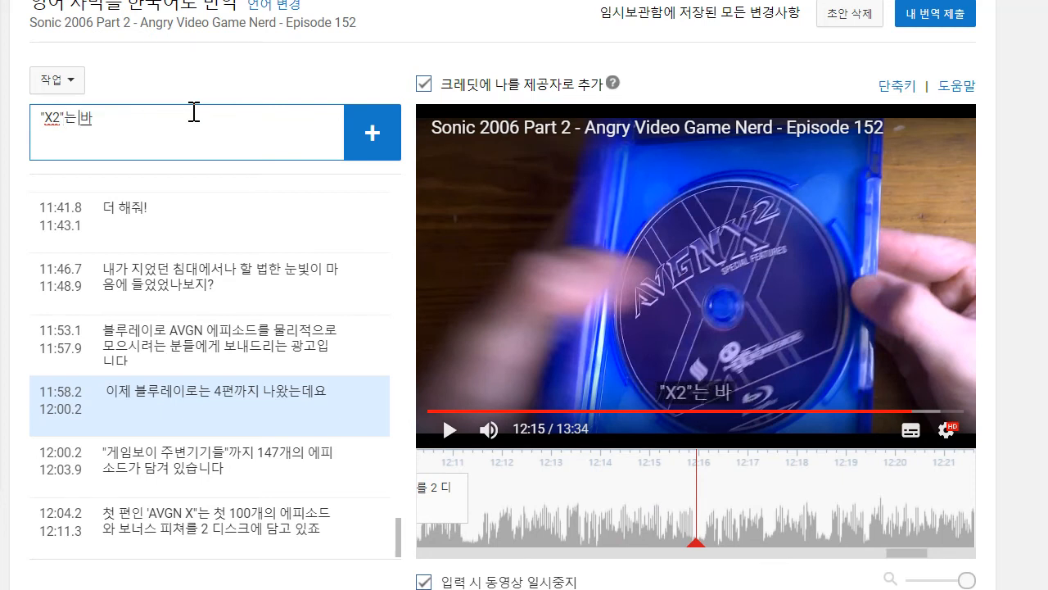
text( 뒤를 이어서 101화)
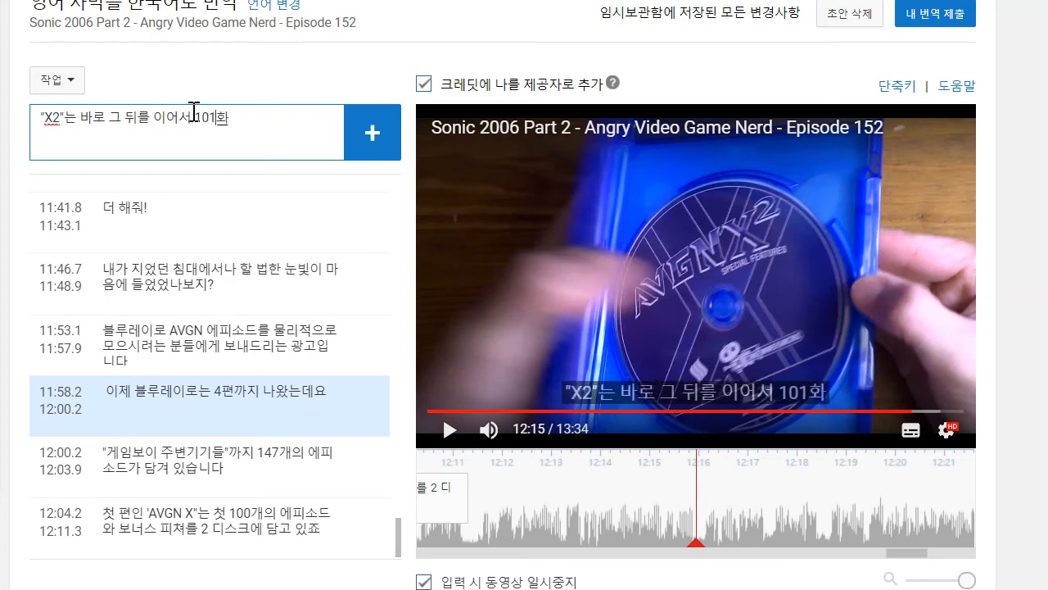
text(부터 114까지)
key(BackSpace)
key(BackSpace)
text(ㅎ화까지ㄴ겨있그)
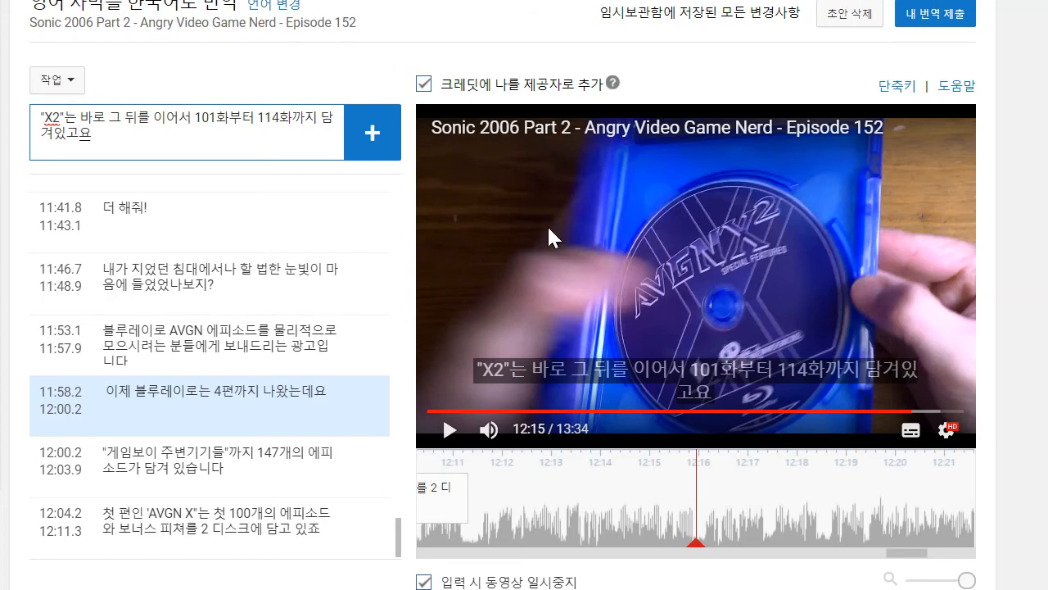
- Play on to about 12:18, append "보너스 피쳐까지 해서 2 디스크에 담겨있습니다" to the drafted "X2" text, and add the caption
click(455, 428)
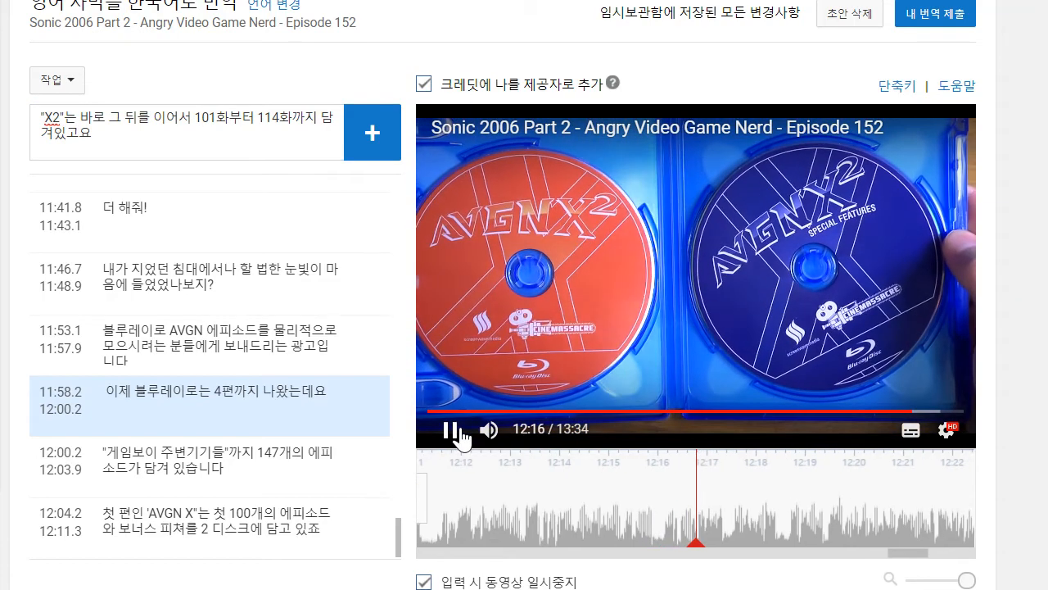
click(455, 428)
click(228, 154)
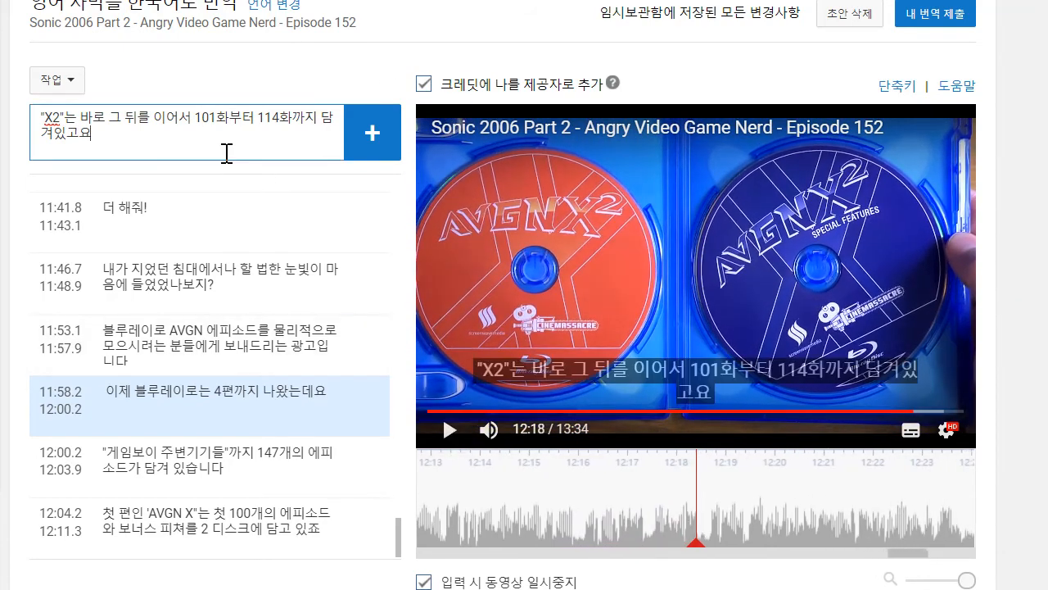
text(보너스)
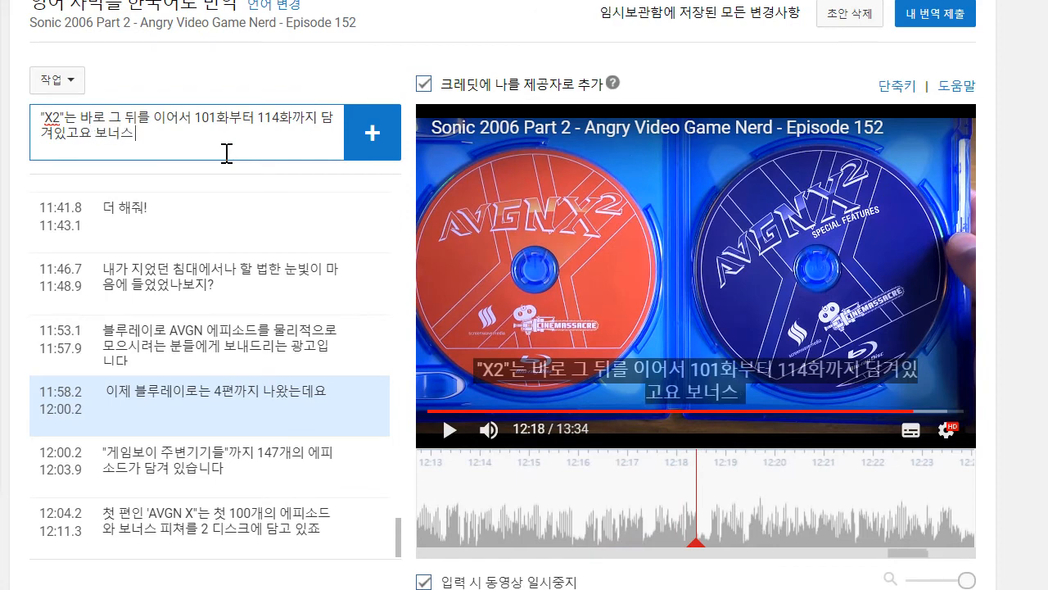
text( 피쳐까지 해서 2)
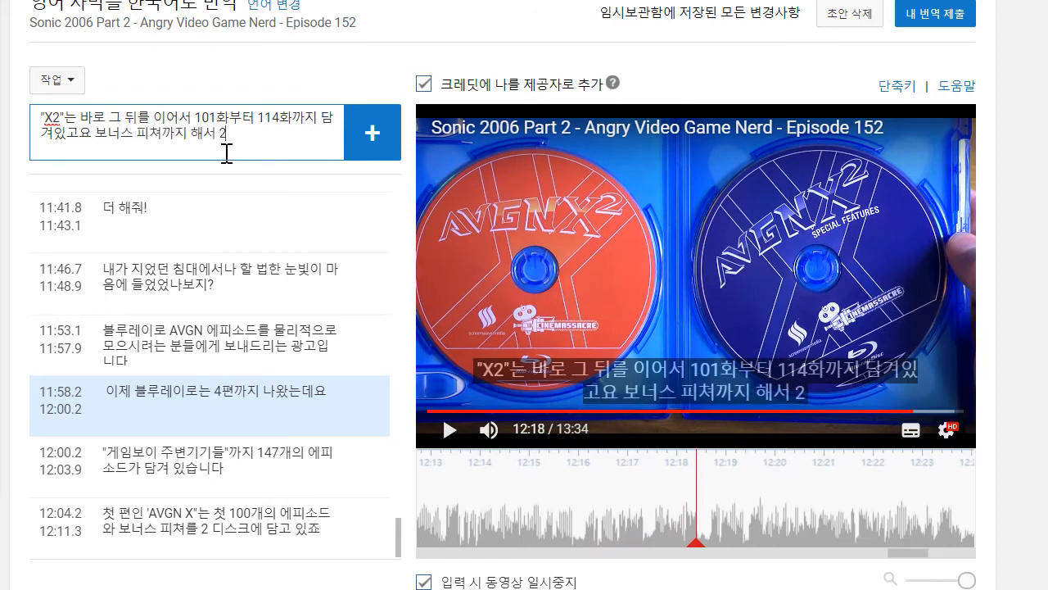
text( 디스크에 ㄷ담겨있습니다)
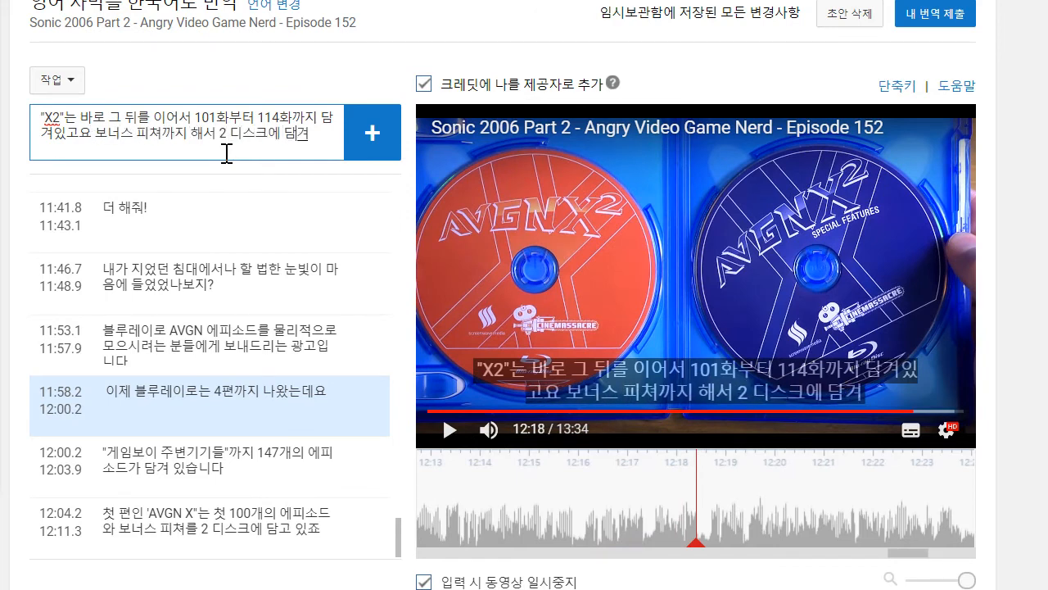
key(Return)
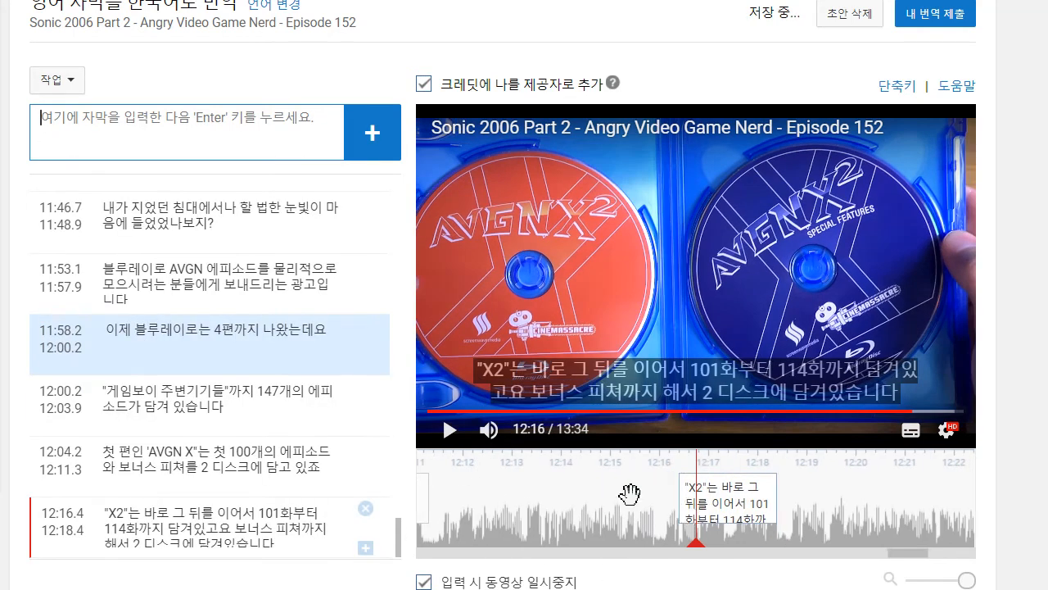
- Extend the new "X2" caption back to start at about 12:11.6 and insert a comma after "담겨있고요"
drag(690, 498, 461, 498)
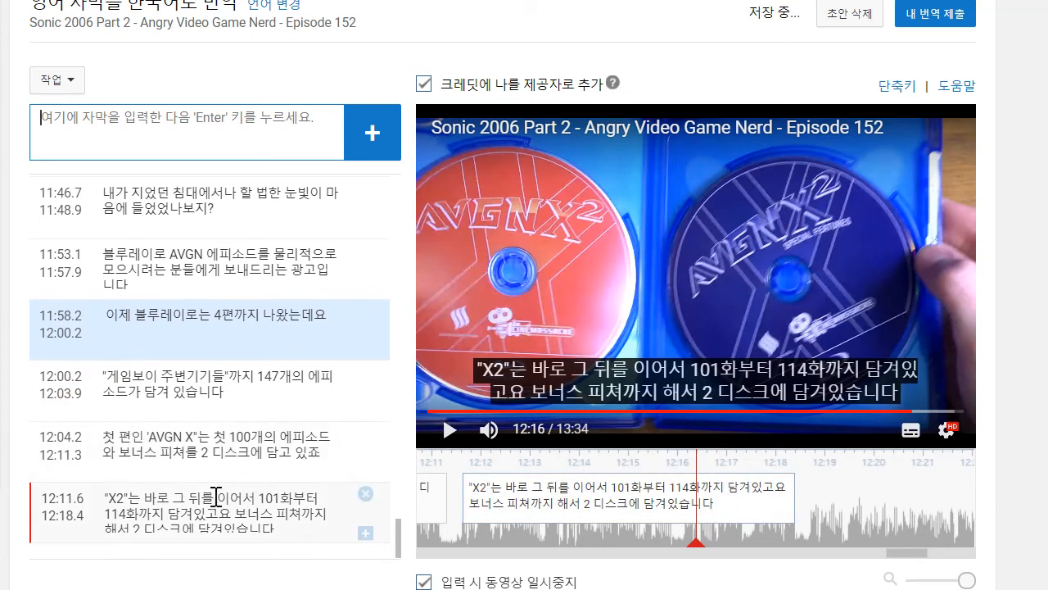
click(234, 515)
text(,)
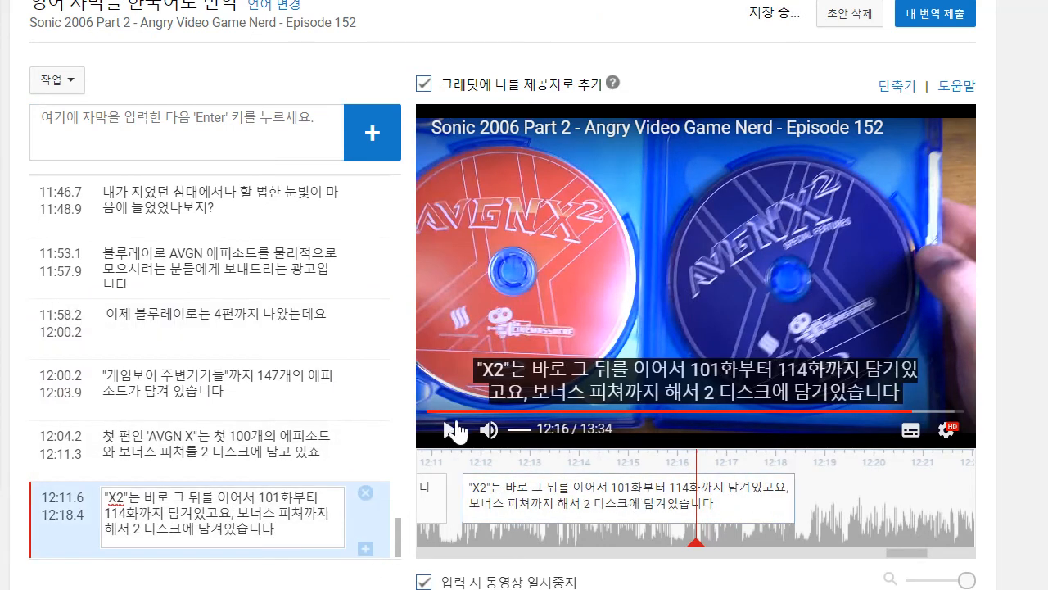
- Play on to about 12:23 and draft the caption text "에피소드들의 수가 적은건 그때부터 HD로 찍어서"
click(449, 430)
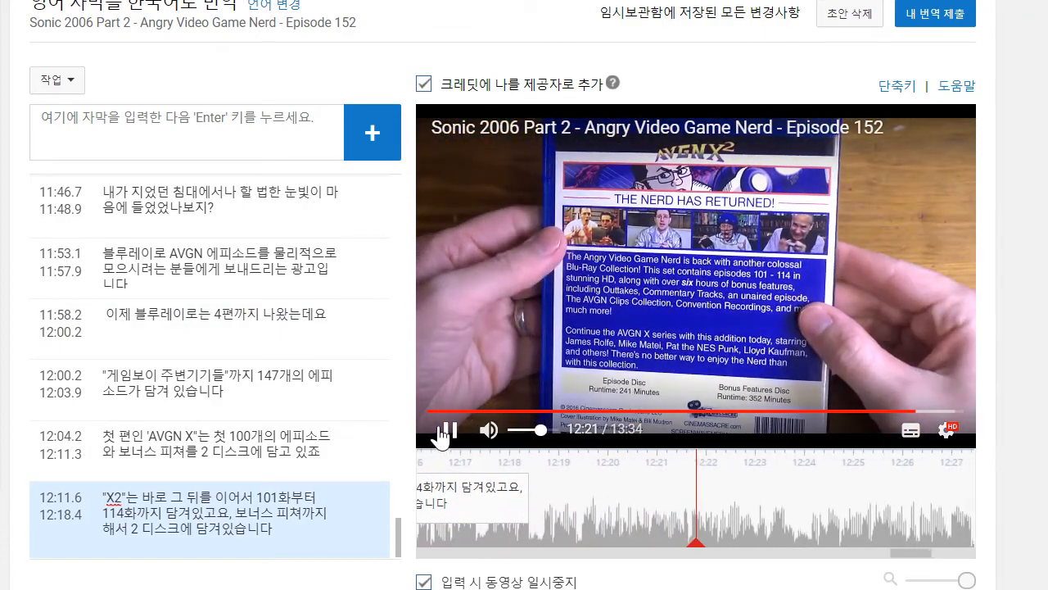
click(449, 430)
click(450, 432)
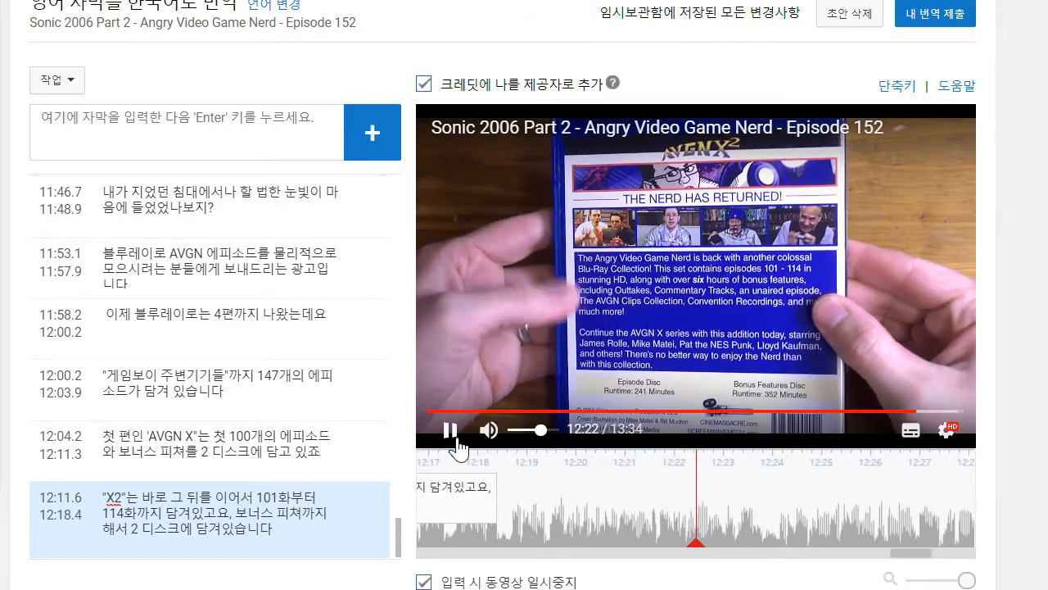
click(143, 141)
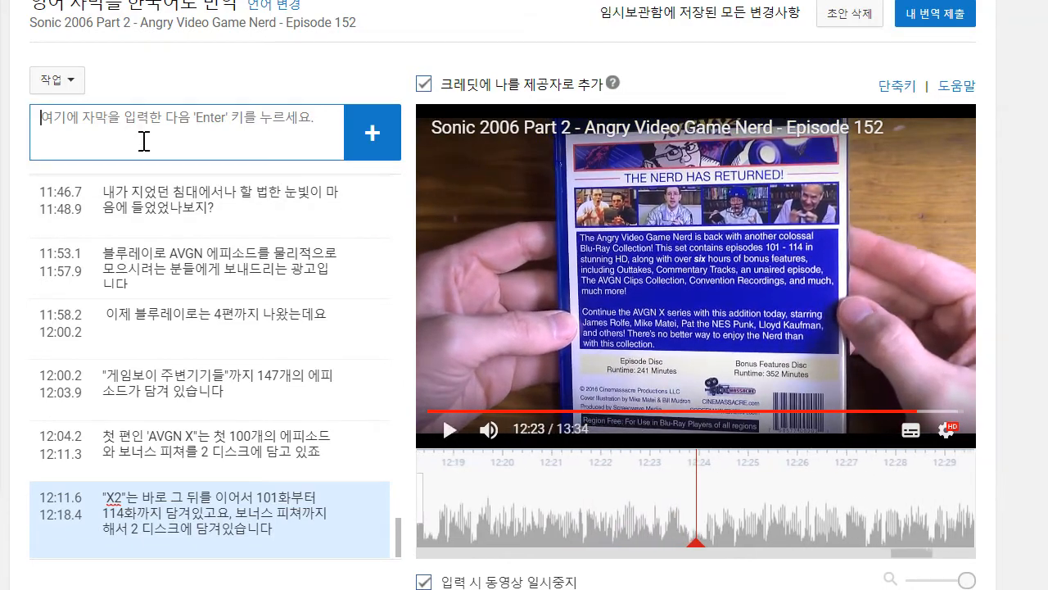
text(에핏)
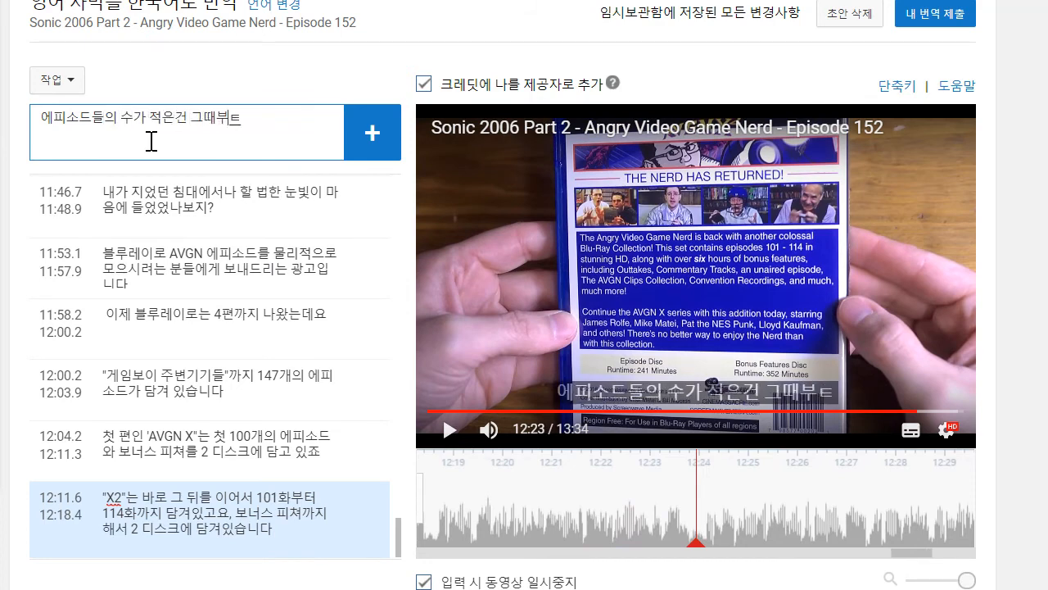
text(로 찍어서)
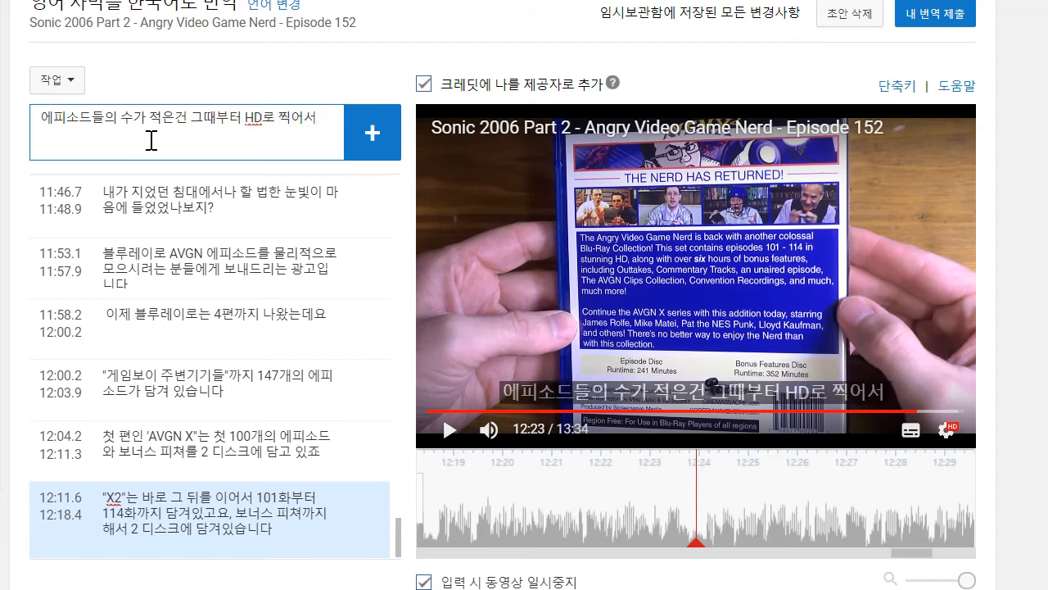
- Change "찍어서" to "찍었기 때문이고 완전한 화질로 즐기실 수 있습니다" and add the drafted caption, timed from about 12:18.6 to 12:23.9
key(BackSpace)
key(BackSpace)
text(었기 ㄸㅐ문이고오)
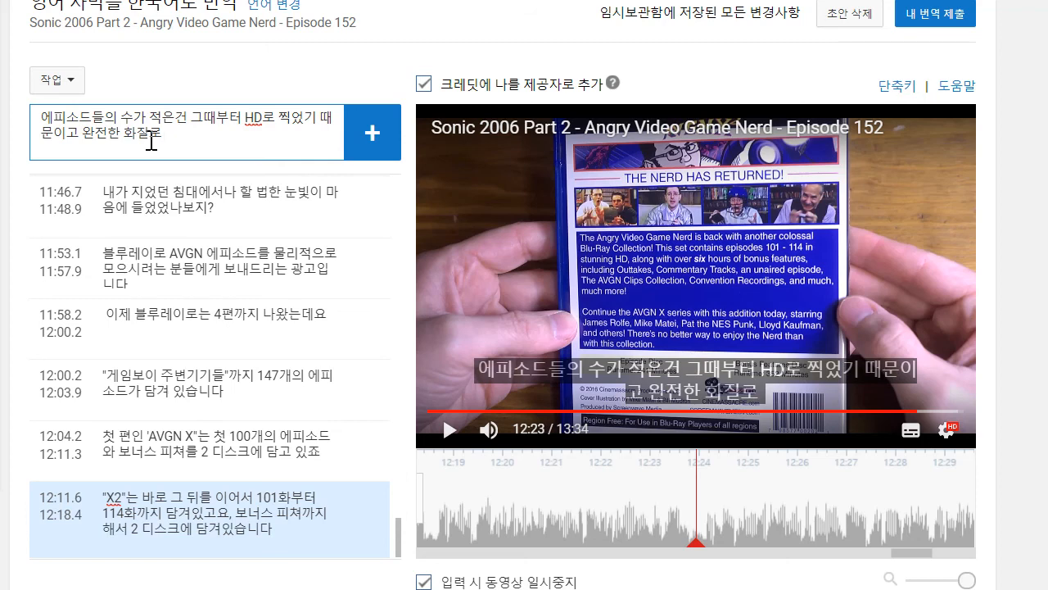
text(수 있습니다)
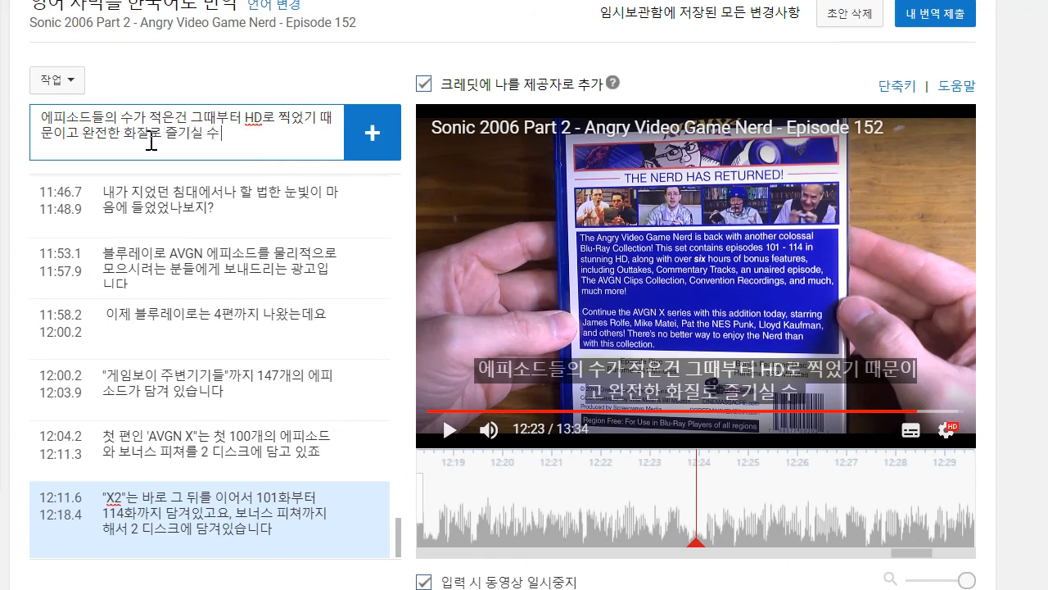
key(Return)
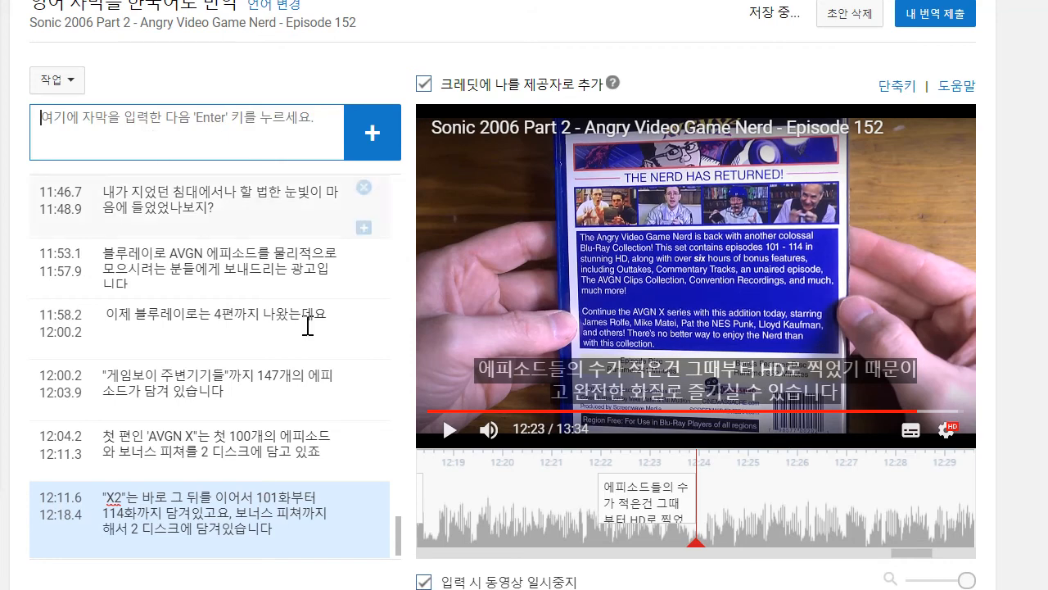
drag(597, 496, 446, 478)
- Play on to about 12:27 and add the caption ""X3"는 115화부터 140화까지 담겨있고요"
click(450, 429)
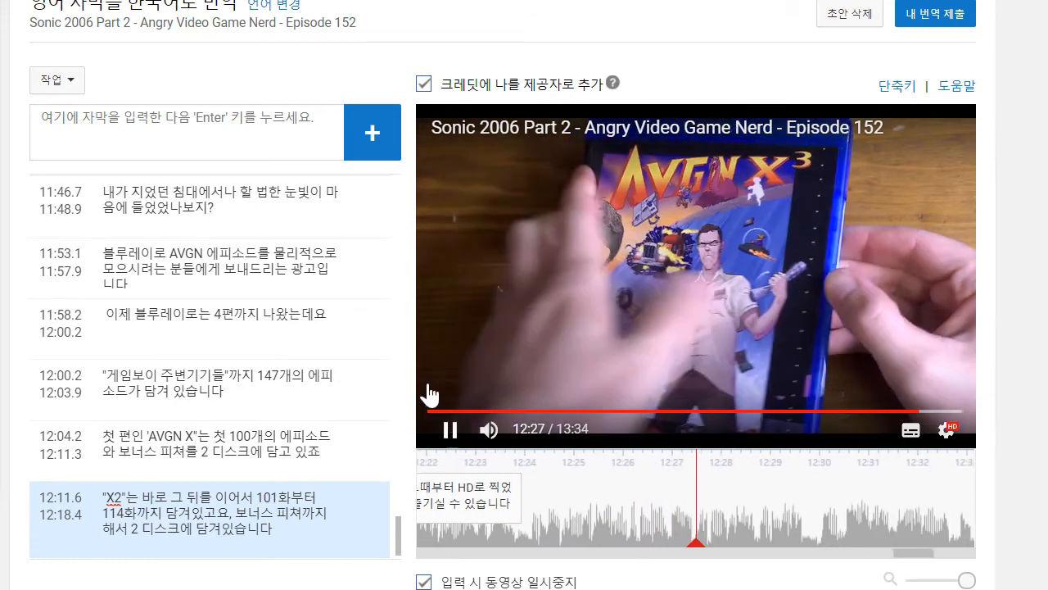
click(451, 429)
click(220, 149)
text("X3"는 115화부터 140)
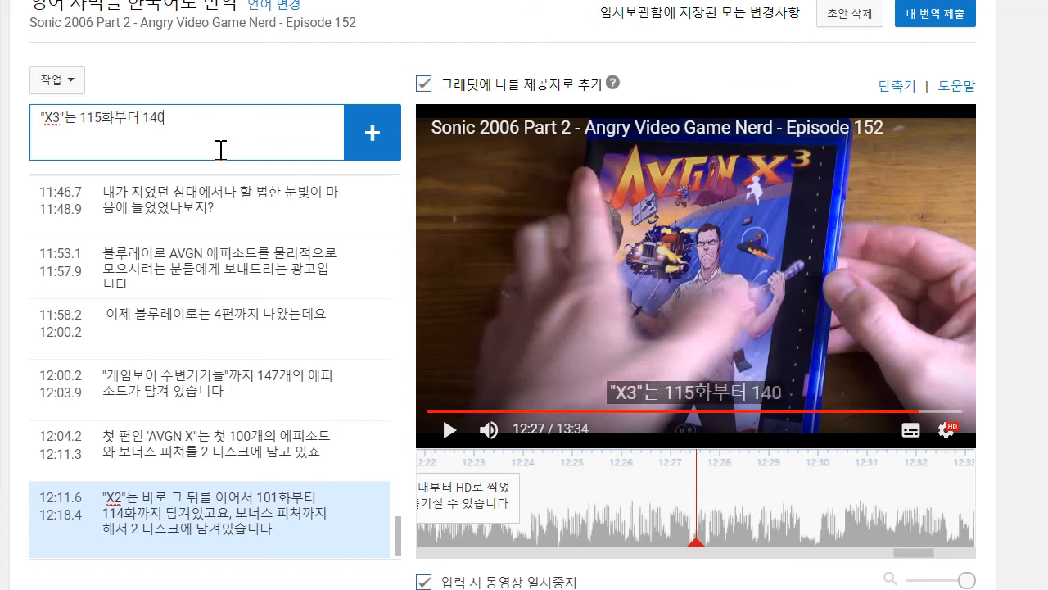
text(화까지)
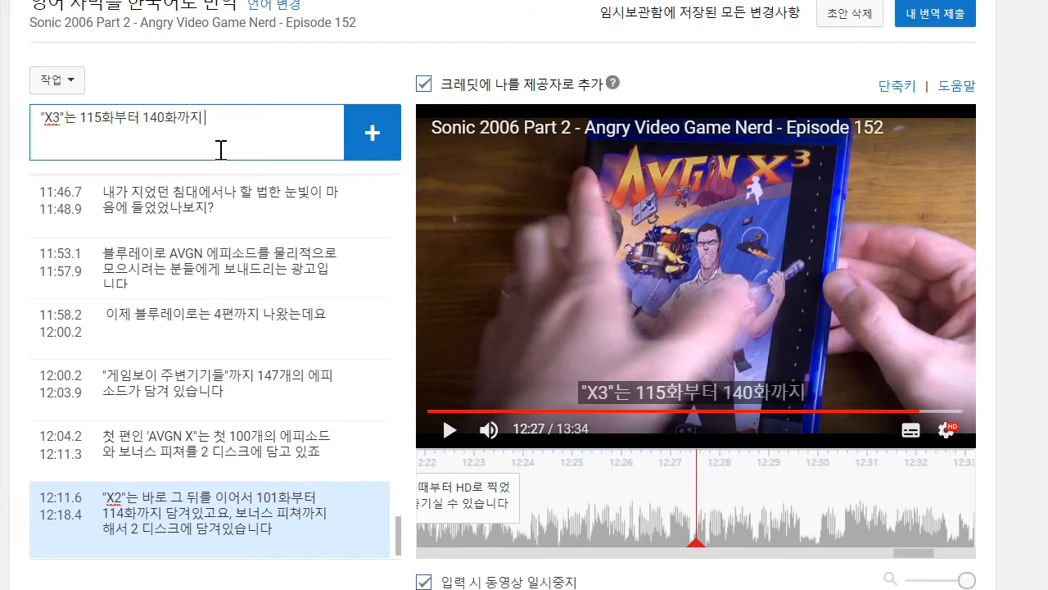
text( ㄷ담겨있고요)
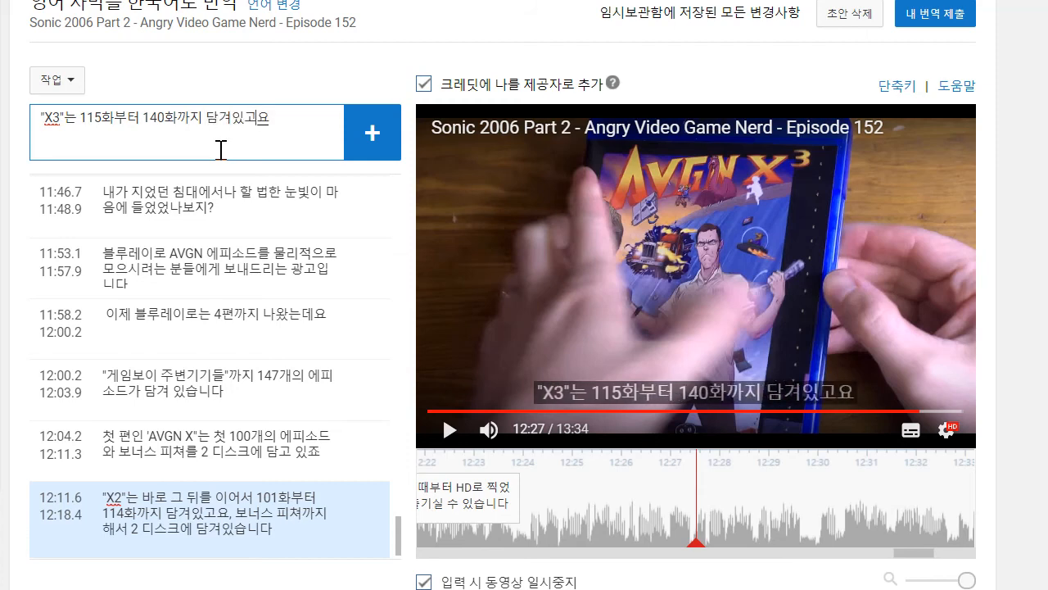
key(Return)
- Play on to about 12:29 and time the new "X3" caption from about 12:24.0 to 12:29.7
drag(599, 502, 527, 498)
click(441, 436)
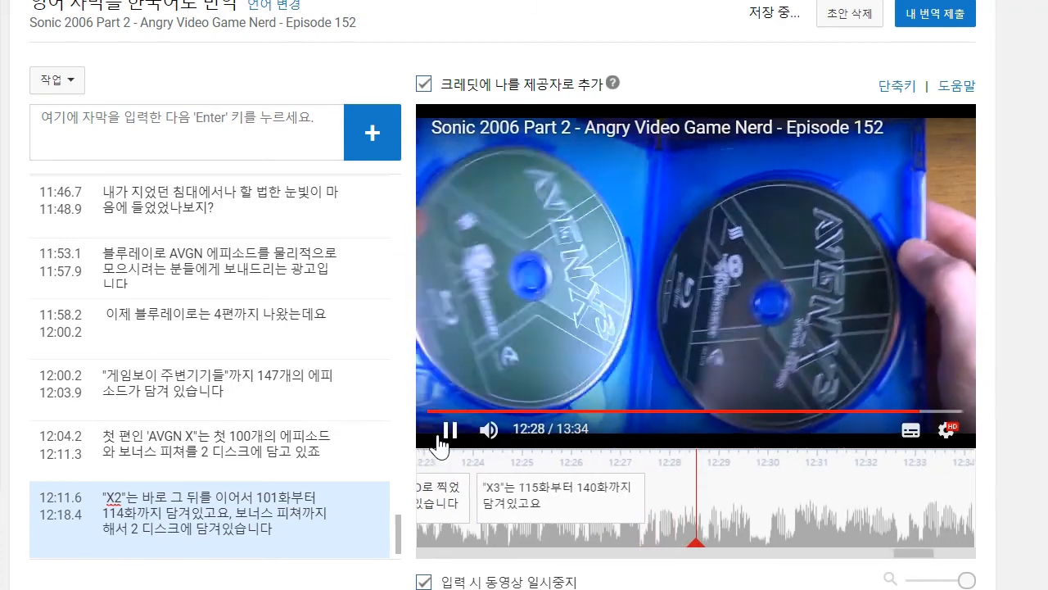
click(440, 437)
drag(584, 509, 695, 509)
- Append ", 보너스피쳐까지 해서 2 디스크에 담겨 있죠." to the text of the "X3" caption
scroll(231, 458, down, 1)
scroll(231, 458, down, 2)
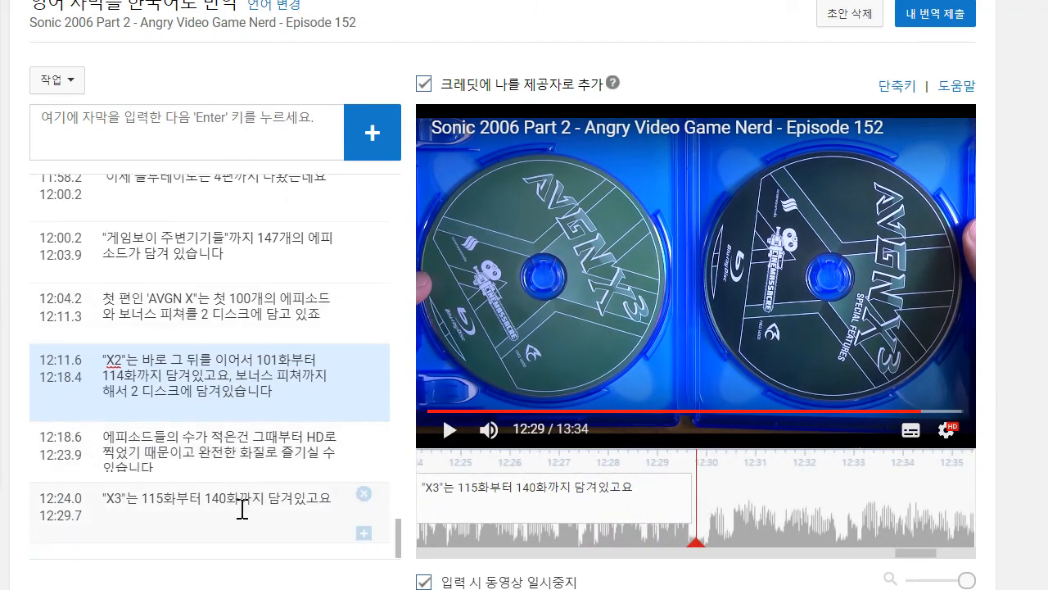
click(345, 509)
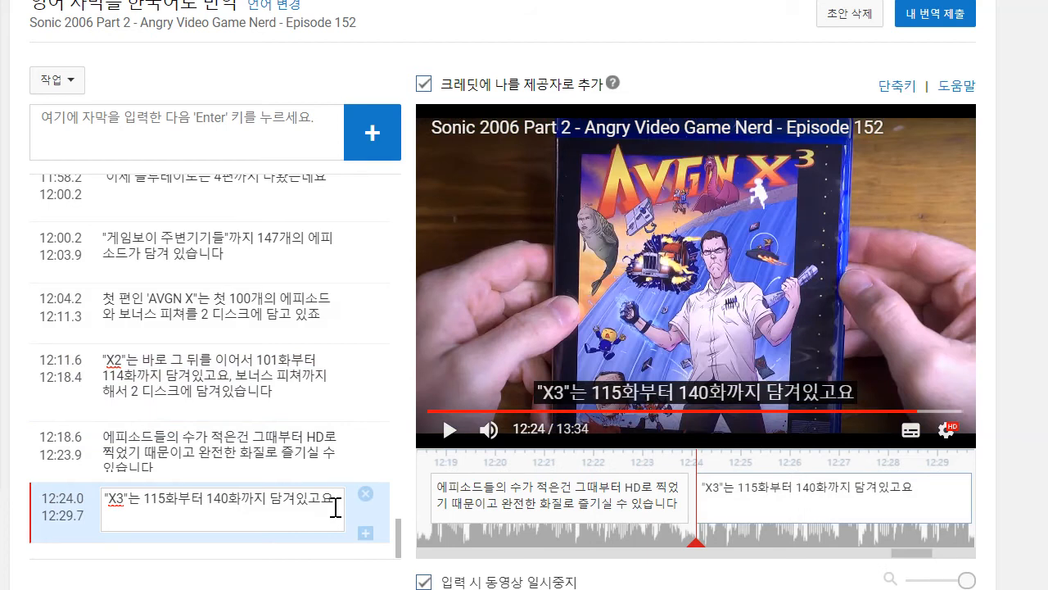
text(, 보너)
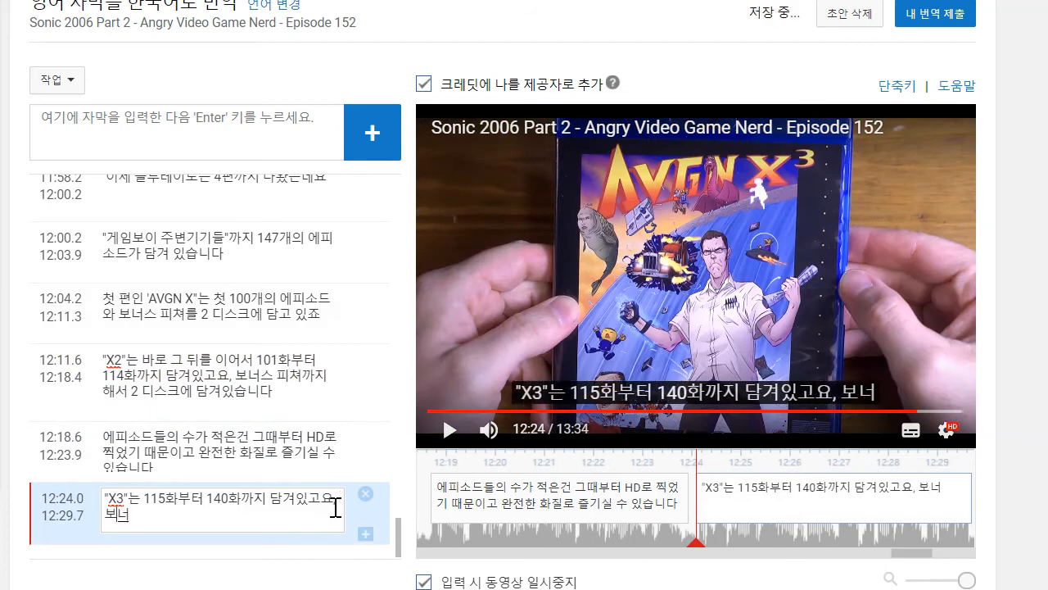
text(스피쳐까지 해서 2 ㅅ)
text(스크에 담겨 있죠.)
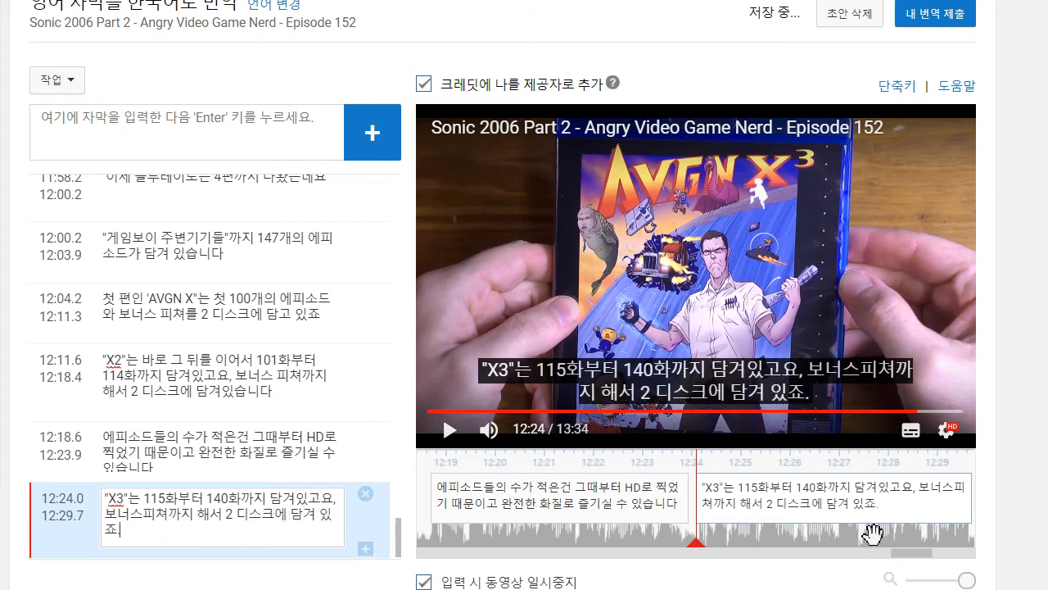
- Play on to about 12:32 and draft the caption text "4편, "레디 4 리벤지"는"
drag(872, 534, 566, 529)
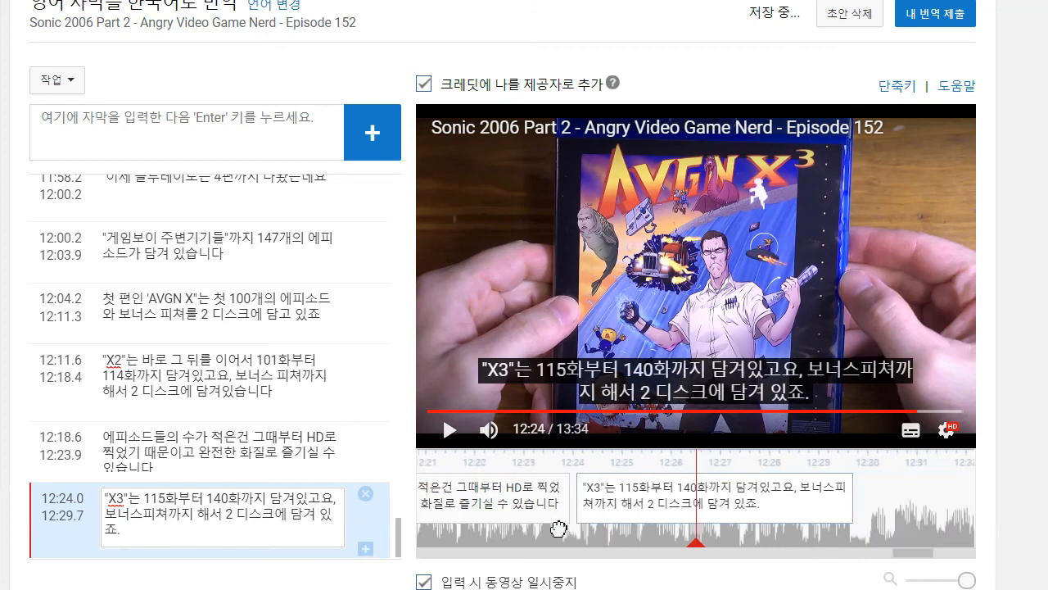
click(443, 439)
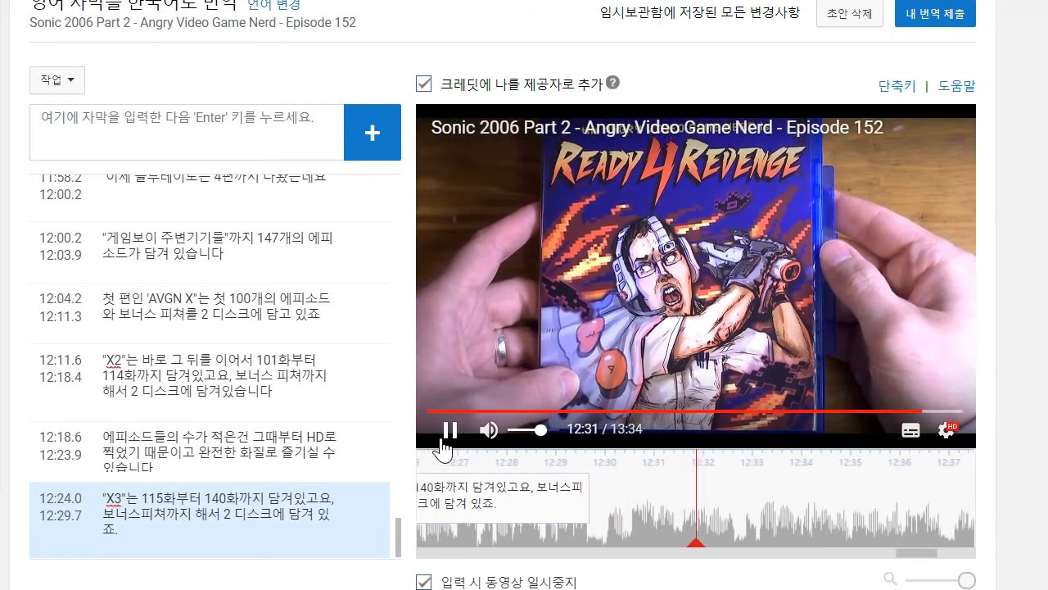
click(184, 136)
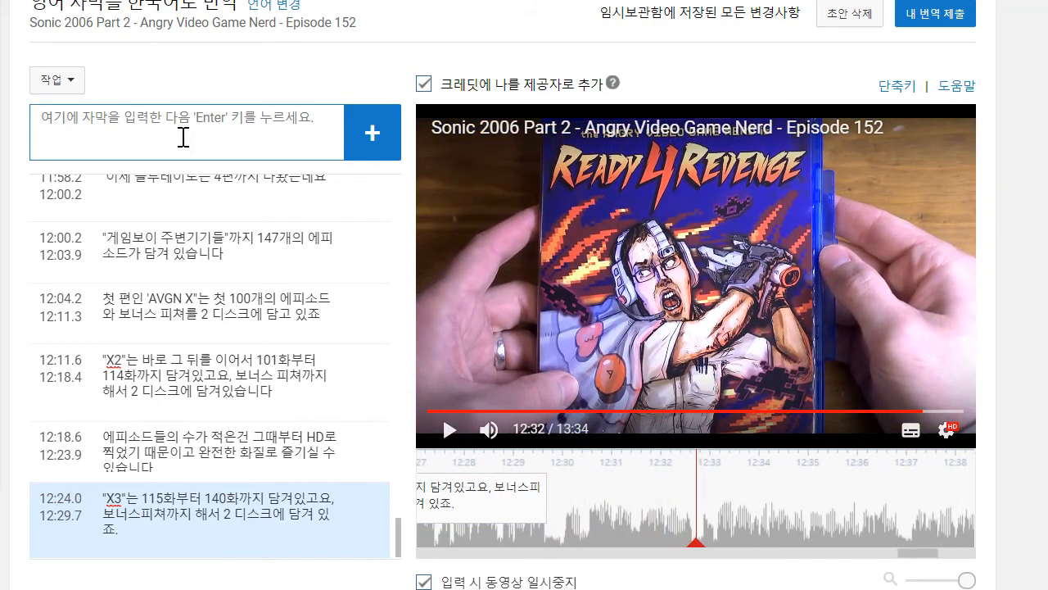
text(4편, "레디 4 리벤지"는)
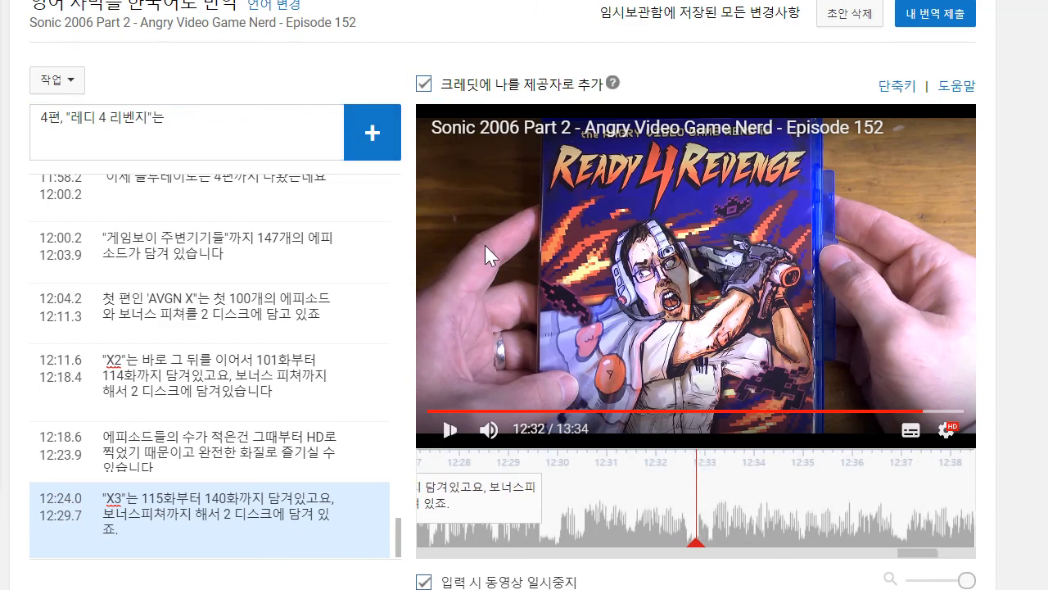
- Play on to about 12:36 and extend the drafted caption with "완전 신삥이고요 141화부터 147화까지 담겨있습니다"
click(449, 429)
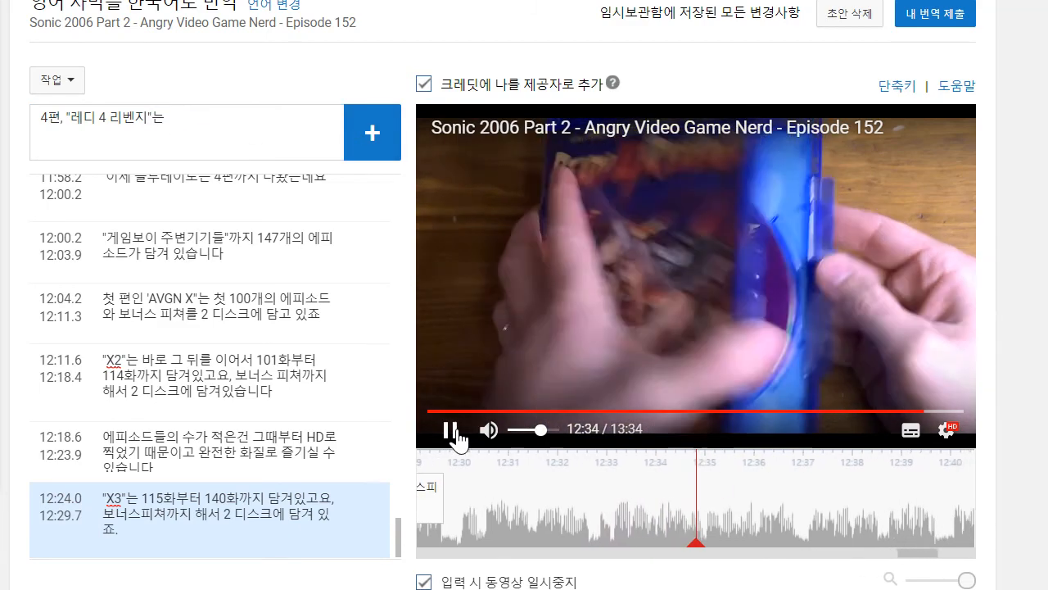
click(164, 118)
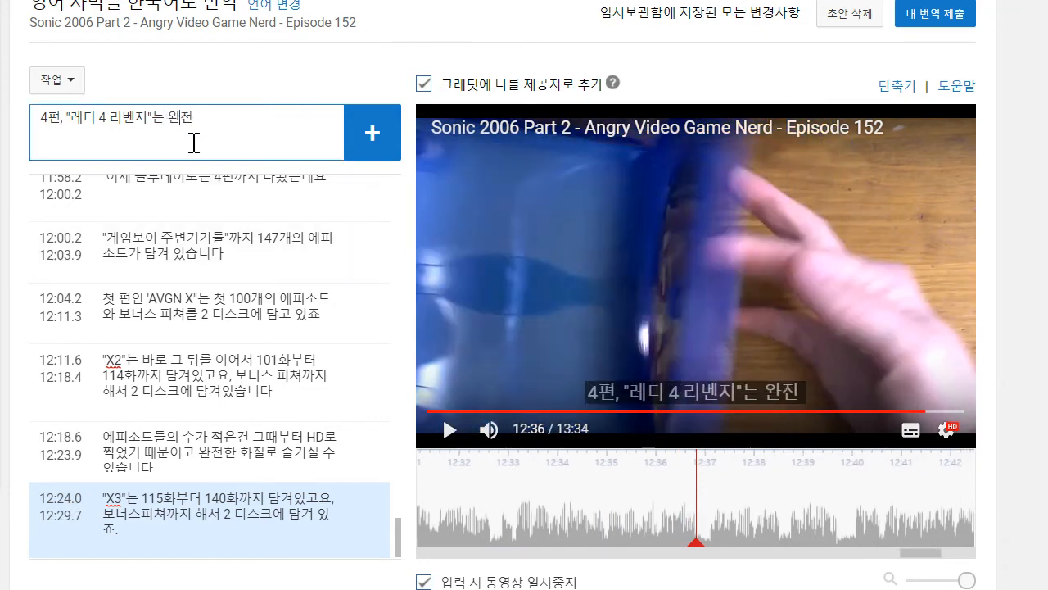
text(ㅂ)
text(뻥이고요)
text( 141화붜)
key(BackSpace)
key(BackSpace)
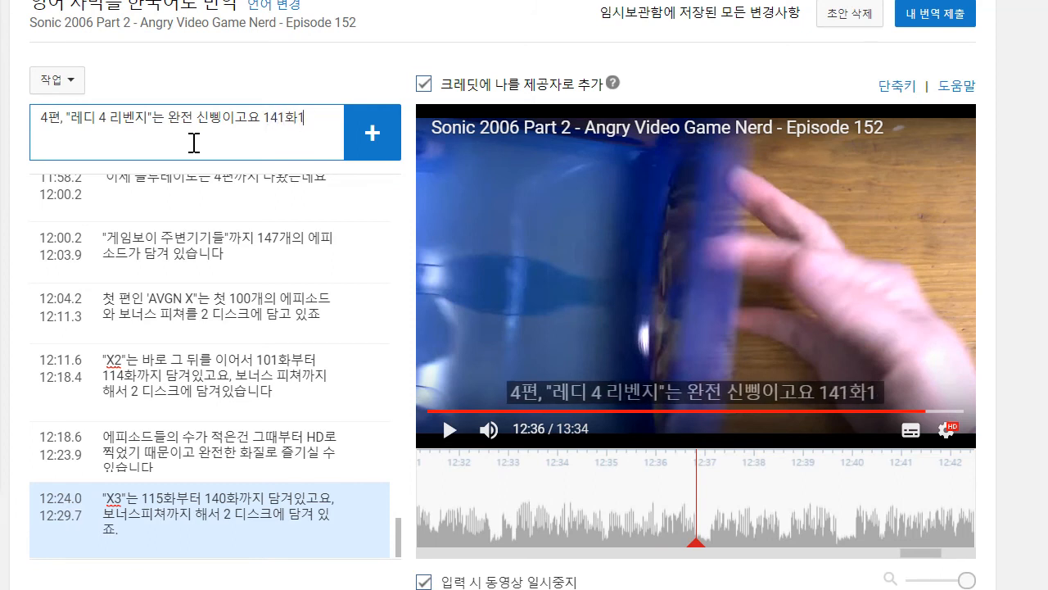
text(부터 147화까지 담겨있습니다)
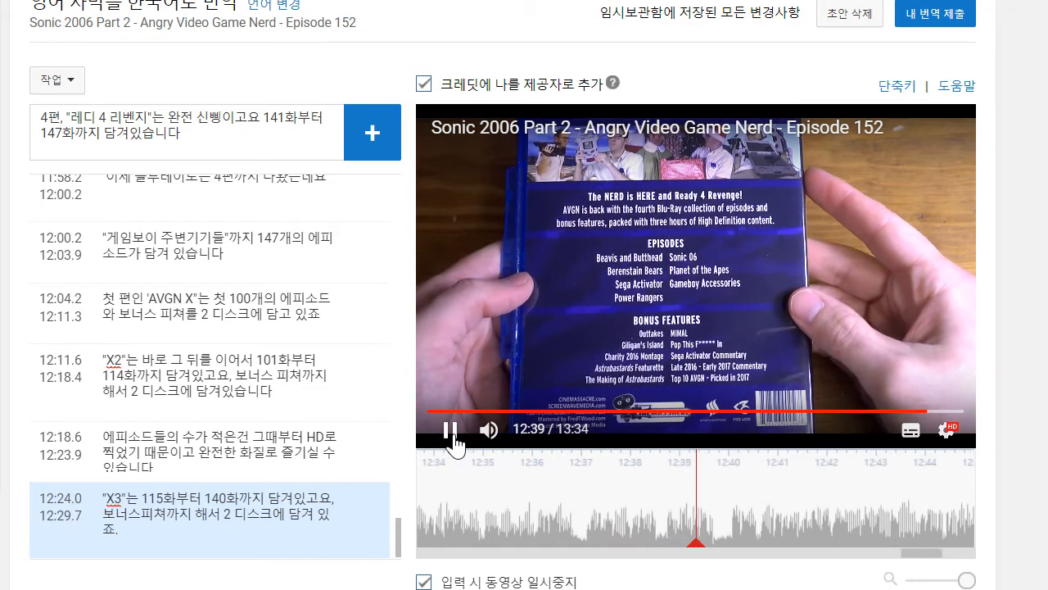
- Complete the drafted "레디 4 리벤지" caption with ", 새 보너스 피쳐까지 해서 1 디스크죠." and add it to the subtitles
click(225, 136)
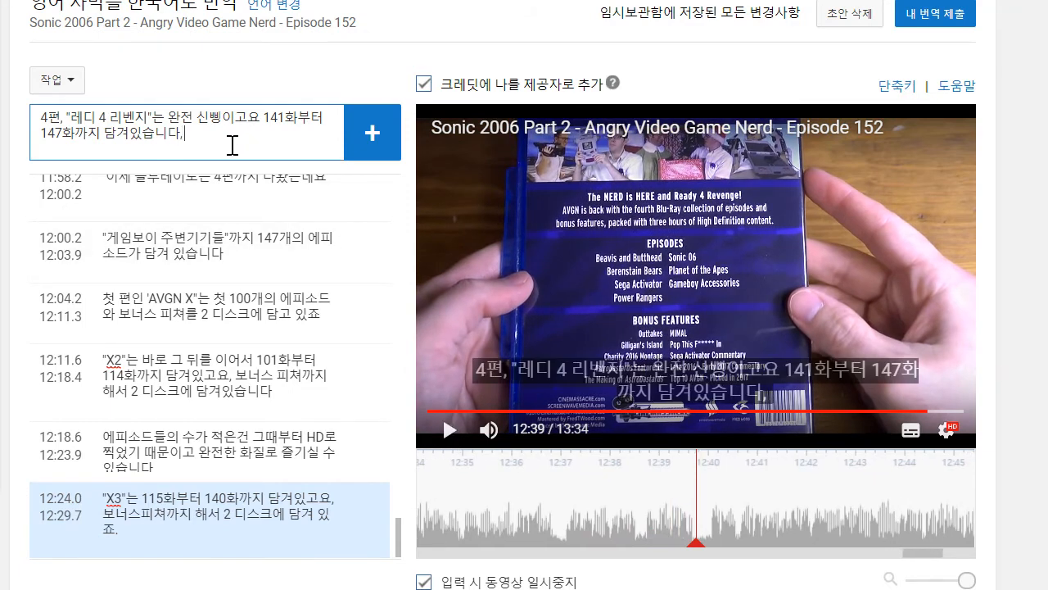
text(새 보너스)
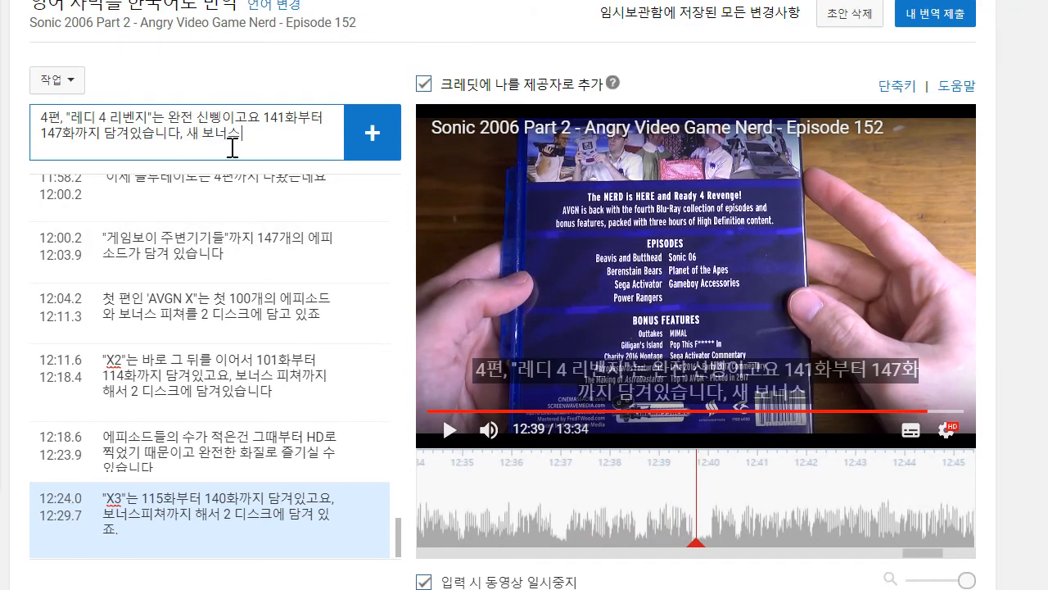
text( 피쳐까지 해서)
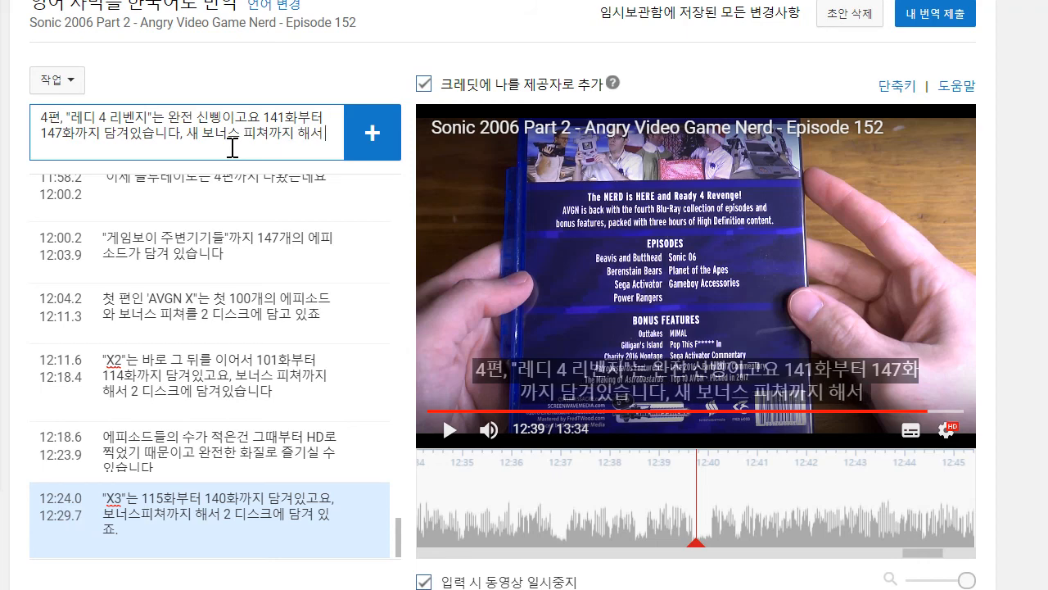
text( 1 디스크죠.)
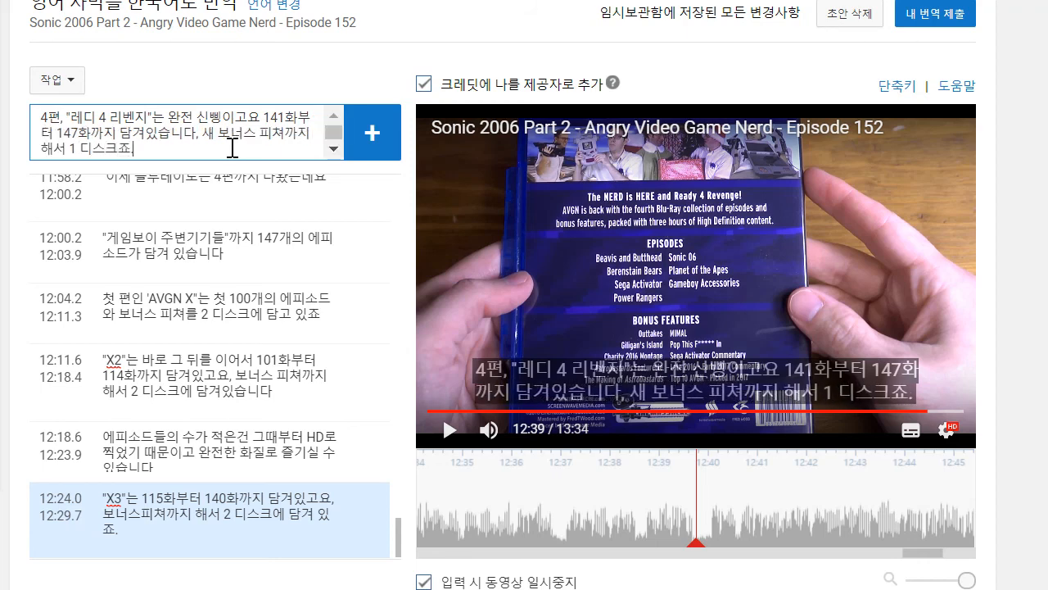
key(Return)
- Time the new "레디 4 리벤지" caption from 12:29.8 to 12:39.7 and insert a comma after "신삥이고요"
drag(588, 526, 534, 505)
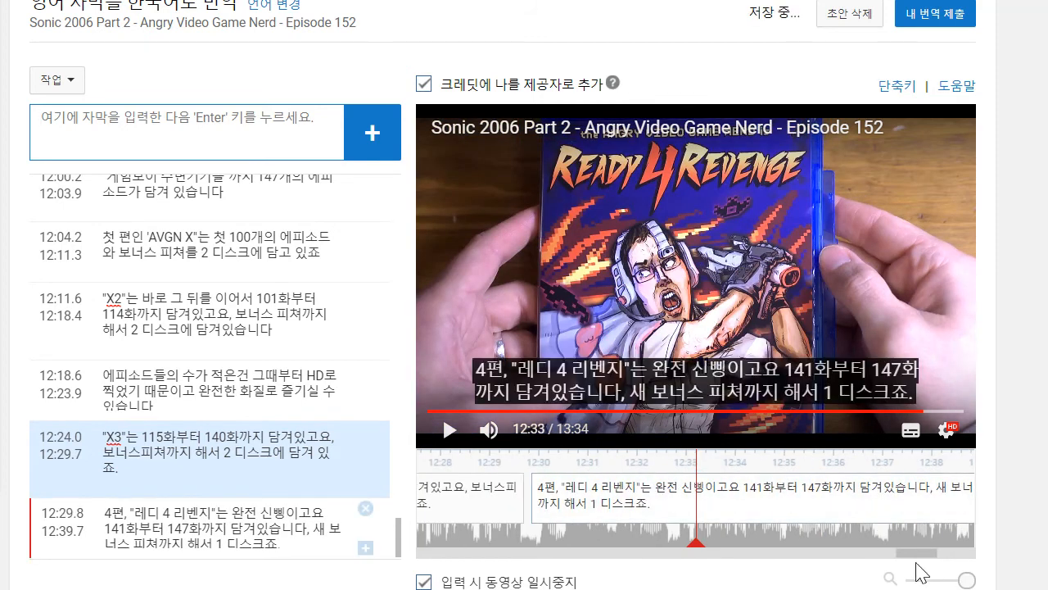
drag(888, 540, 625, 539)
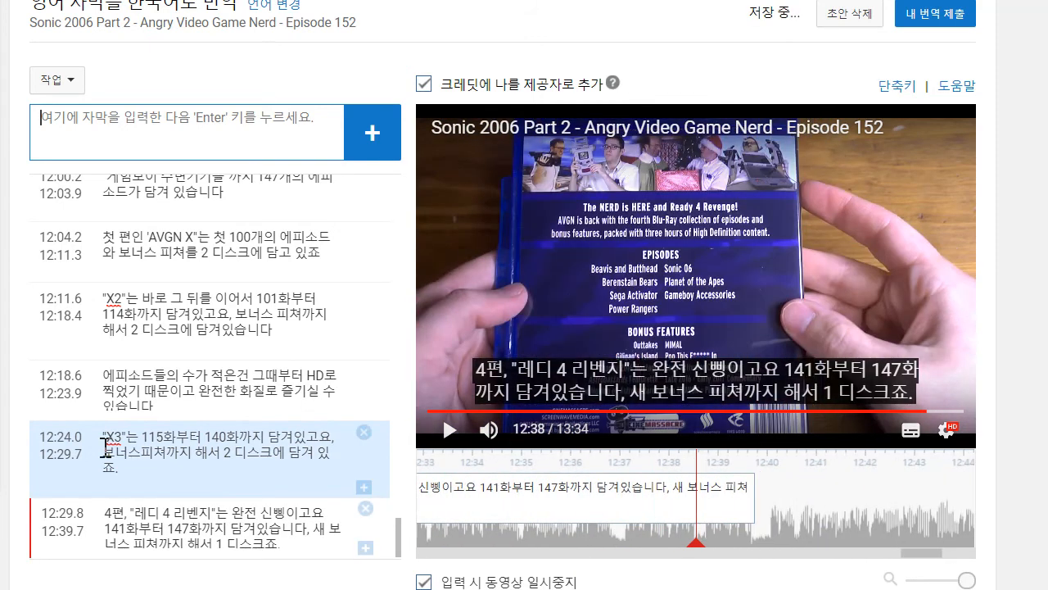
click(337, 497)
text(,)
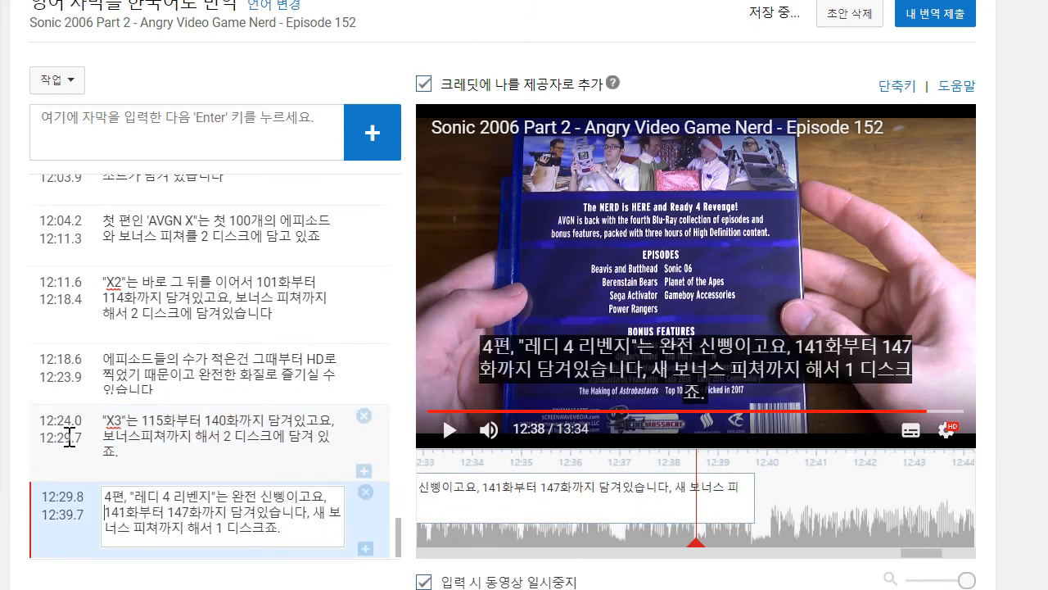
- Play on to about 12:43 and draft the caption text "거기에 서라운드 사운드를 지원하는 "AVGN 무비""
click(454, 449)
click(459, 429)
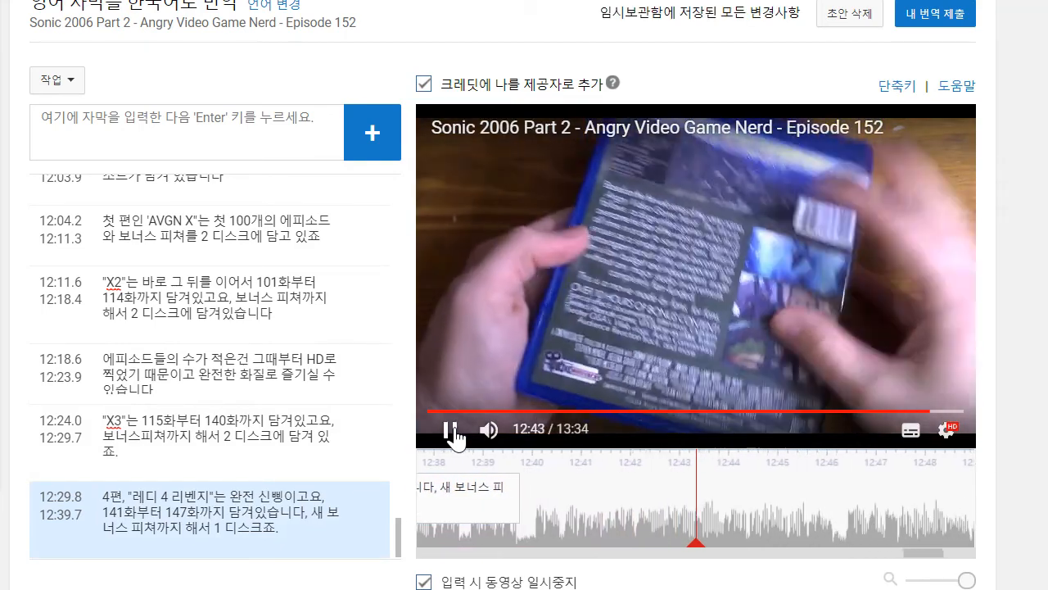
click(452, 429)
click(129, 123)
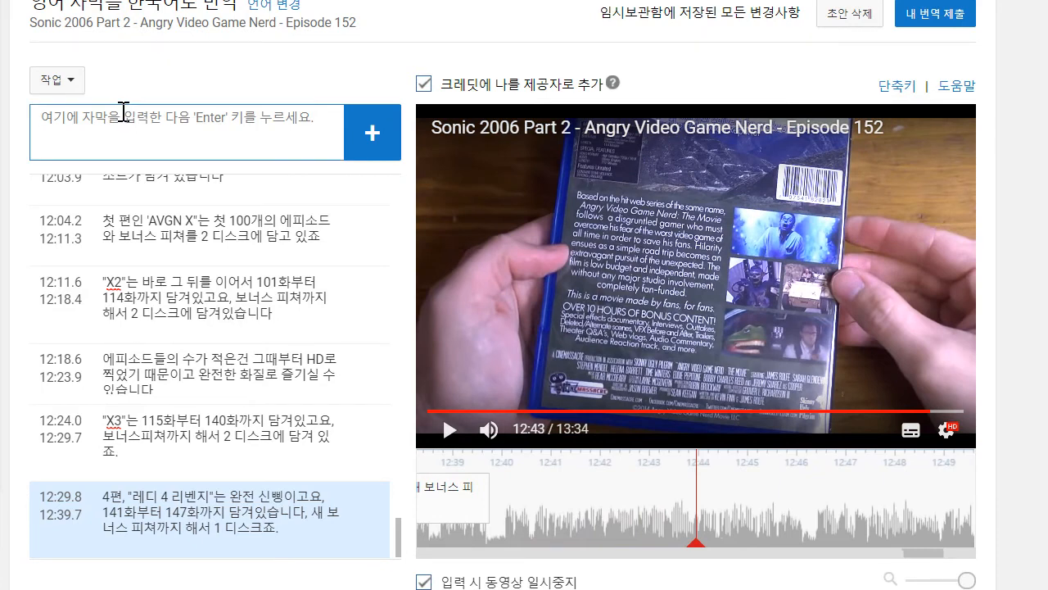
text(거기에 서라운드 사운드를 지원하는 "AV)
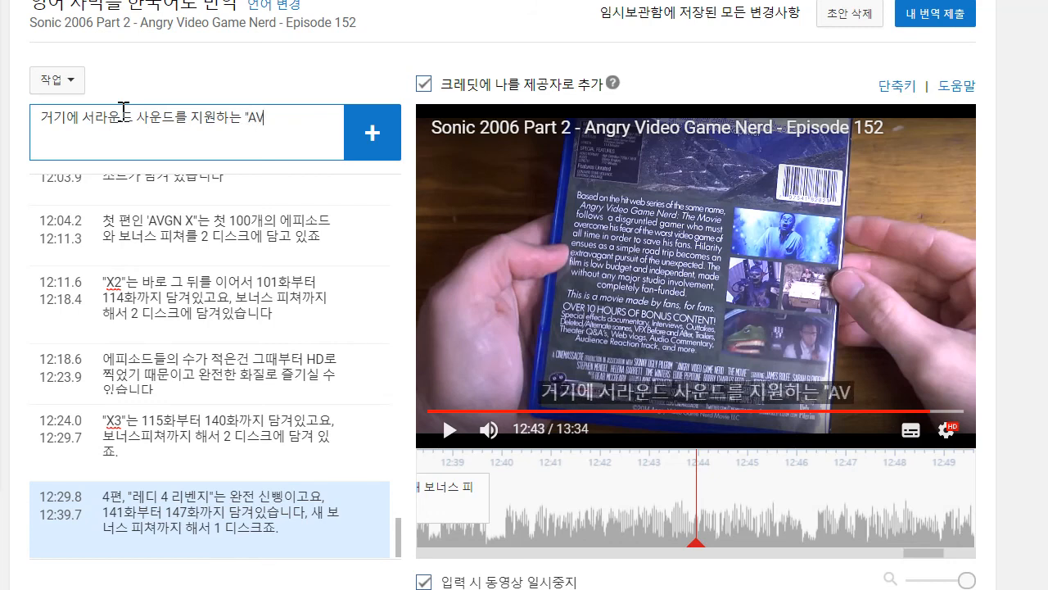
text(an)
key(BackSpace)
key(BackSpace)
text(무비")
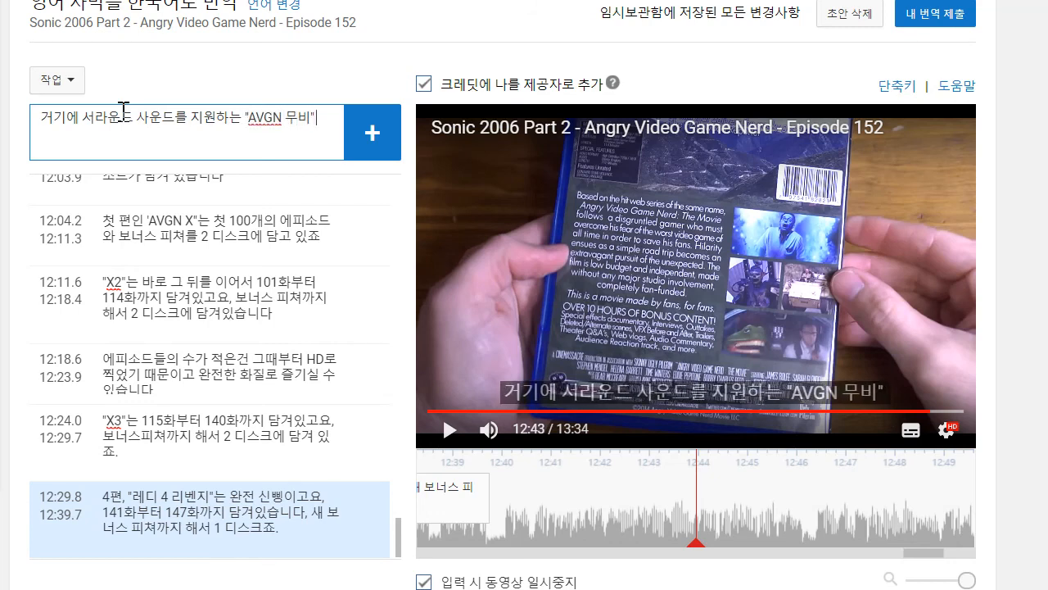
text( qmffnf)
- Complete the drafted caption with "블루레이도 있습니다", add it, and time it from 12:40.0 to 12:43.9
key(BackSpace)
key(BackSpace)
key(BackSpace)
key(BackSpace)
key(BackSpace)
key(BackSpace)
key(BackSpace)
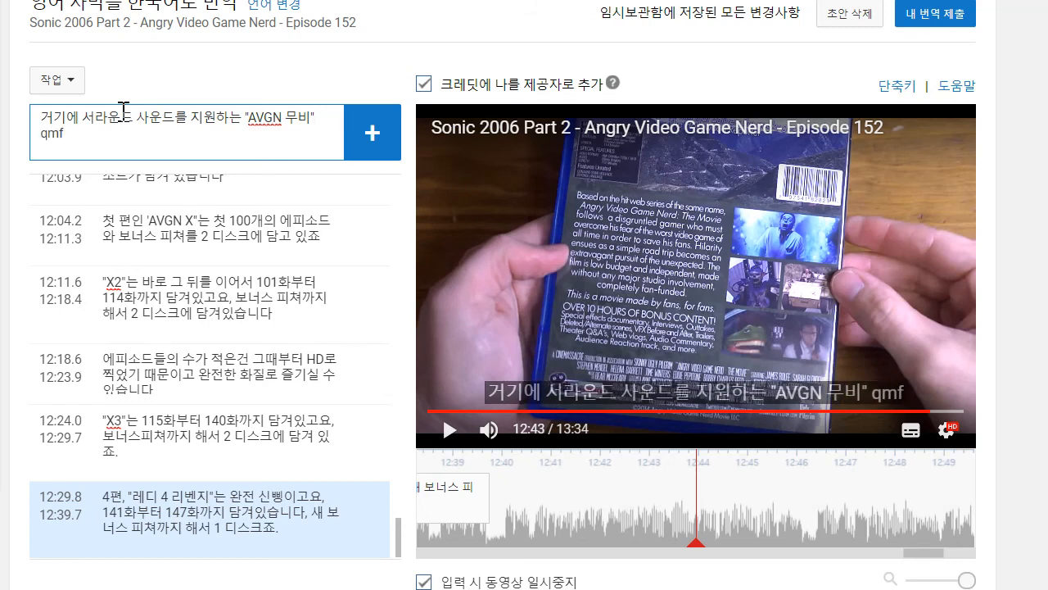
text(블루레이도)
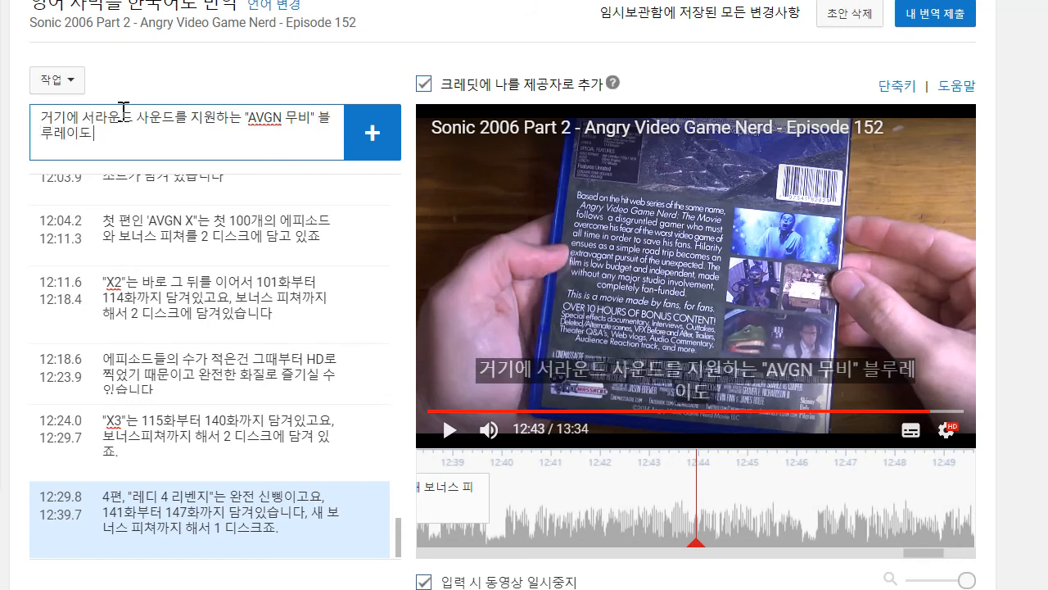
text( 있습니다)
key(Return)
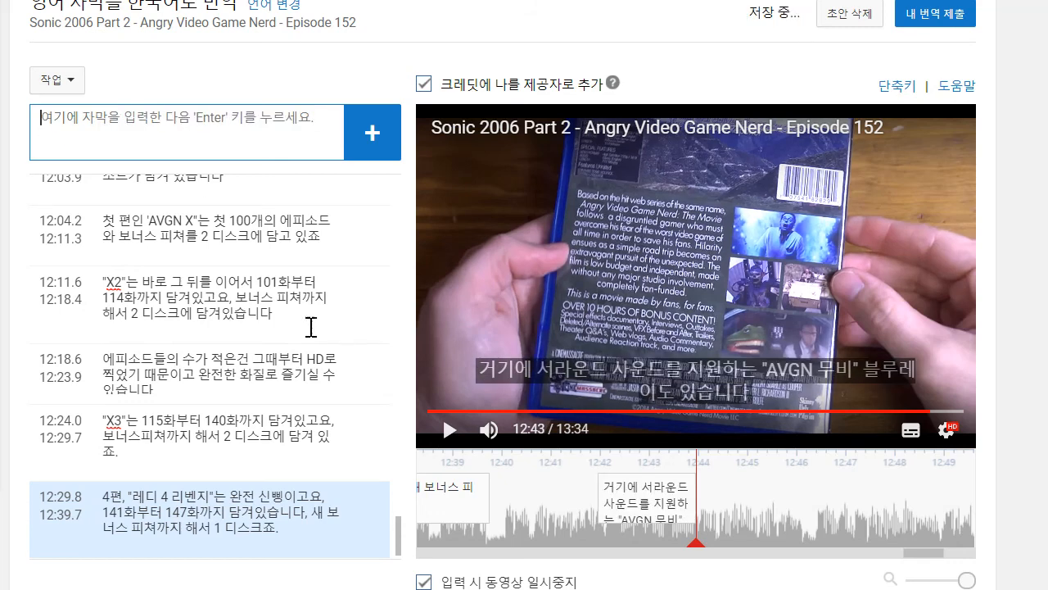
drag(593, 507, 488, 507)
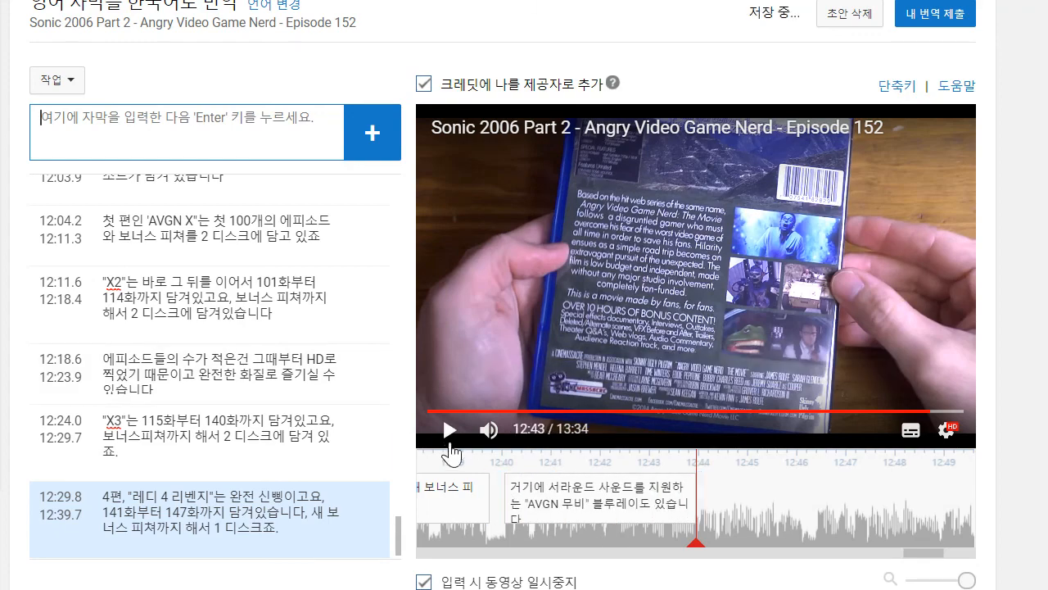
- Play on to about 12:49 and draft the caption text "10시간이 넘는 보너스 피쳐까지 해서 한 디스크에 담겨있는"
click(450, 429)
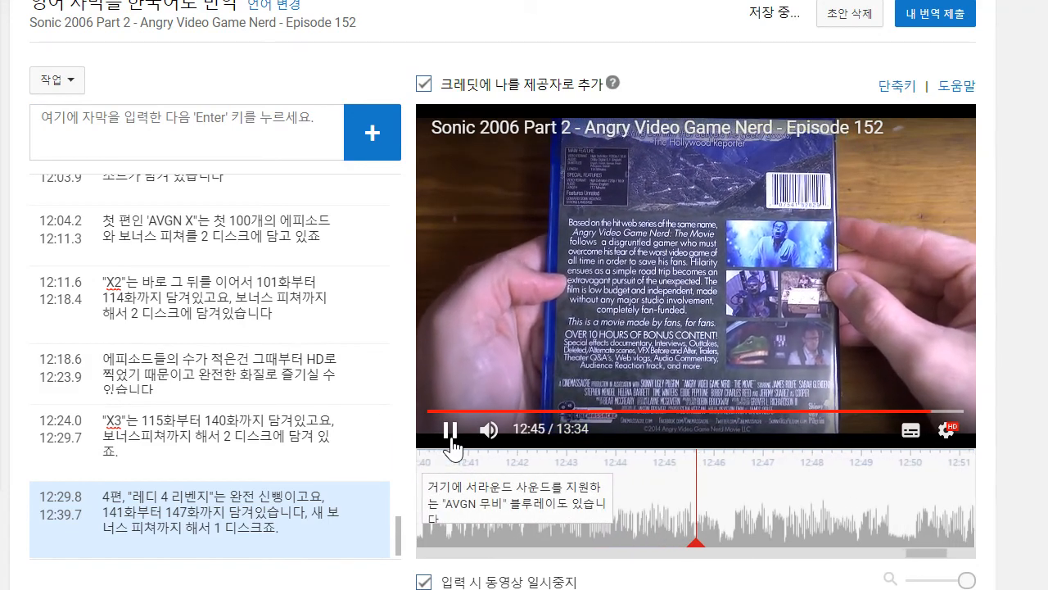
click(451, 443)
click(451, 442)
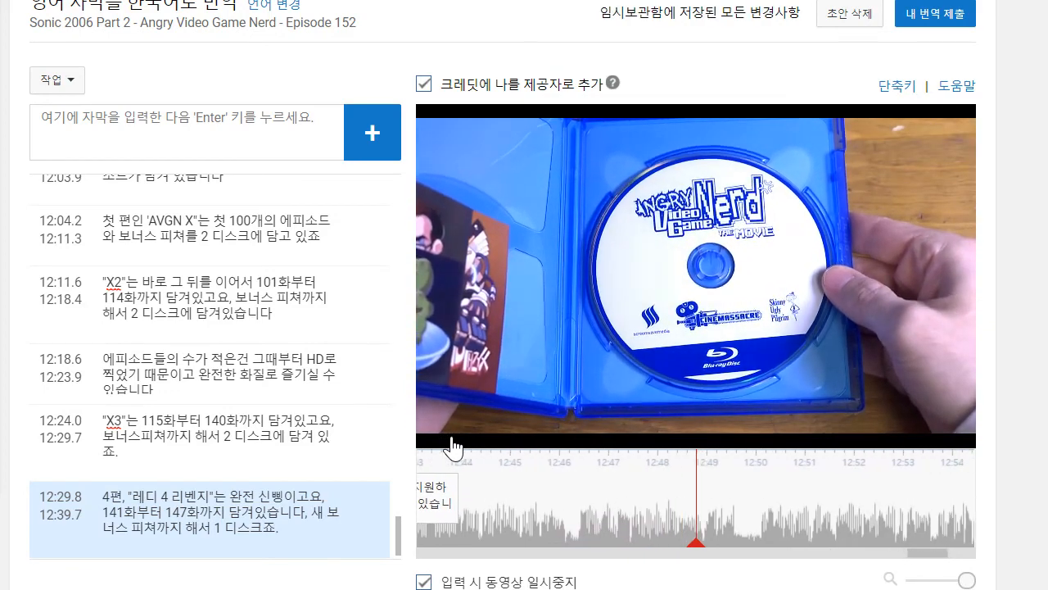
click(164, 131)
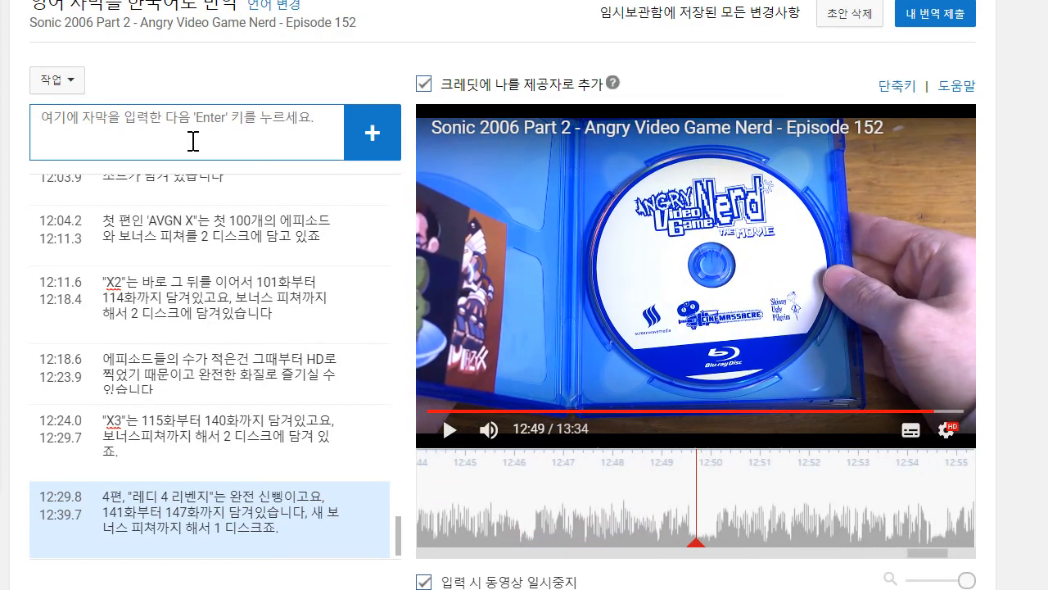
text(베시)
key(BackSpace)
text(1)
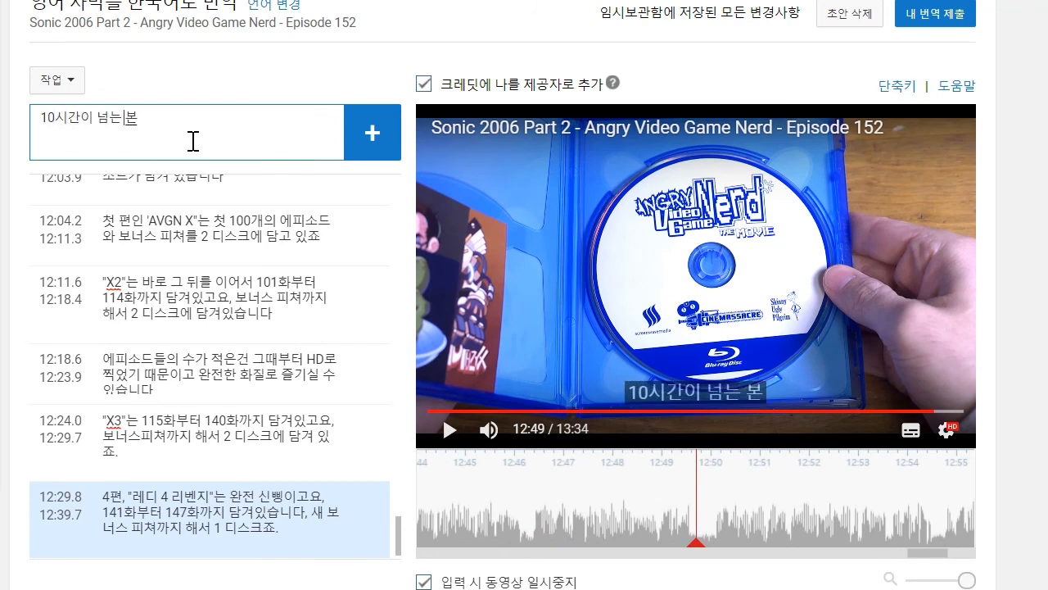
text(0시간이 넘는 보너스 피쳐까지 해서)
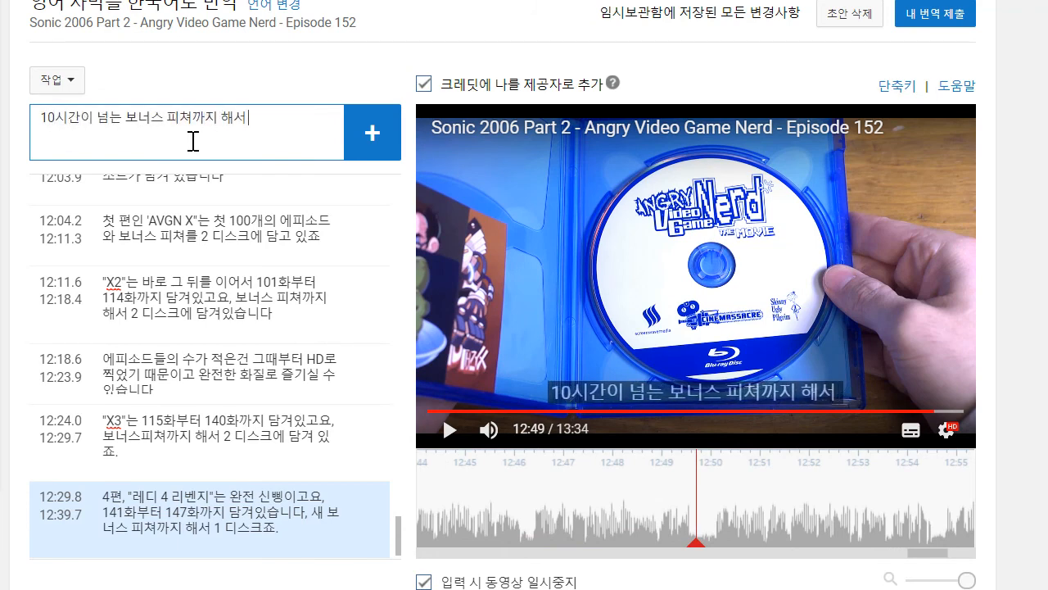
text( 한 디스크에 담겨이)
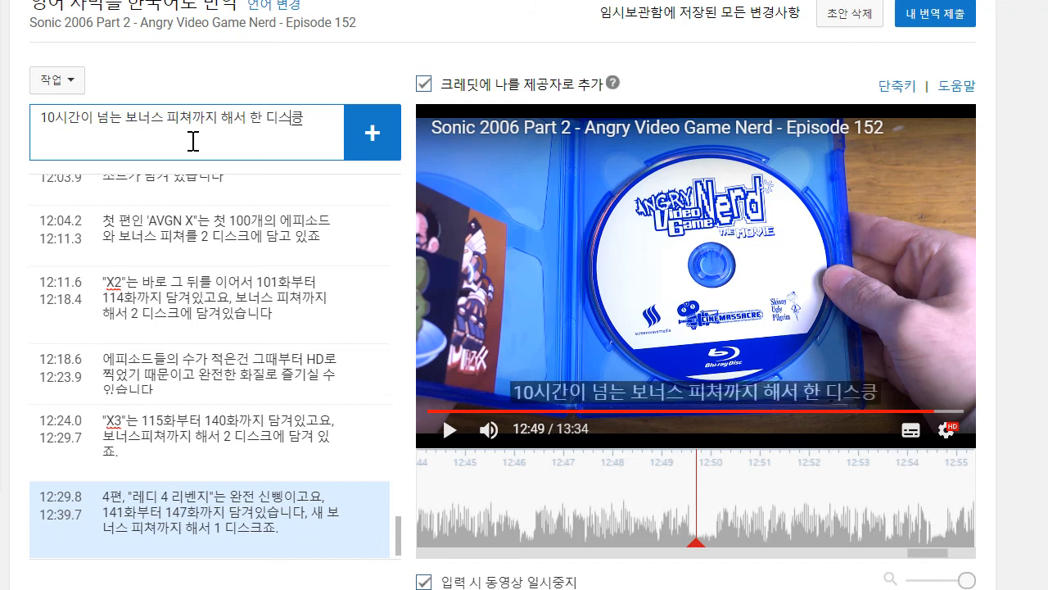
text(있느)
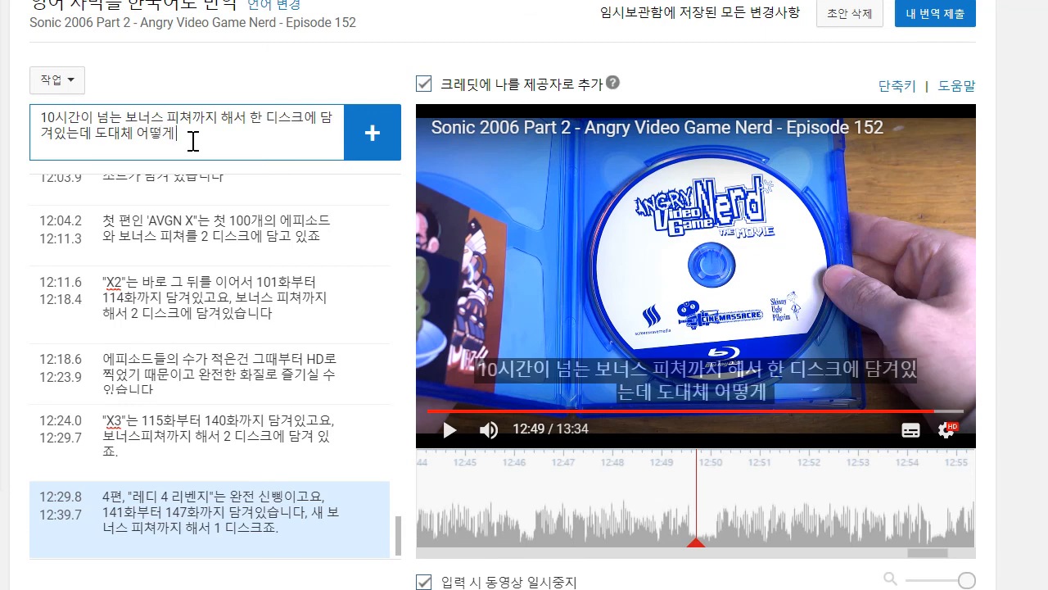
text(데 도대체 어떻게 한건지 짐작이)
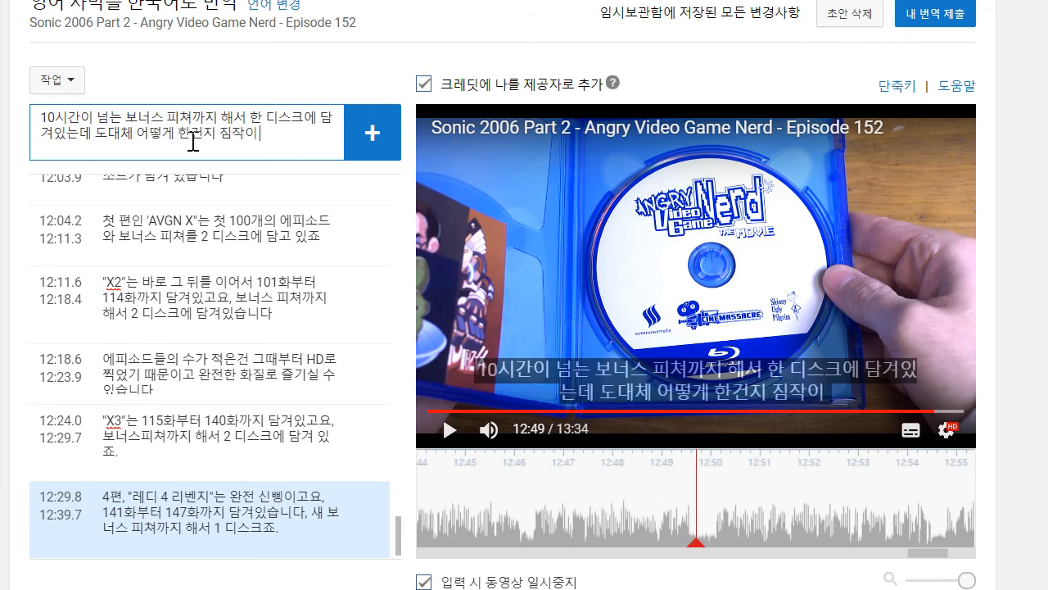
text( 안 가는군요)
- Complete the drafted caption with "데 도대체 어떻게 한건지 짐작이 안 가는군요", add it, and time it from 12:43.9 to 12:49.7
key(Return)
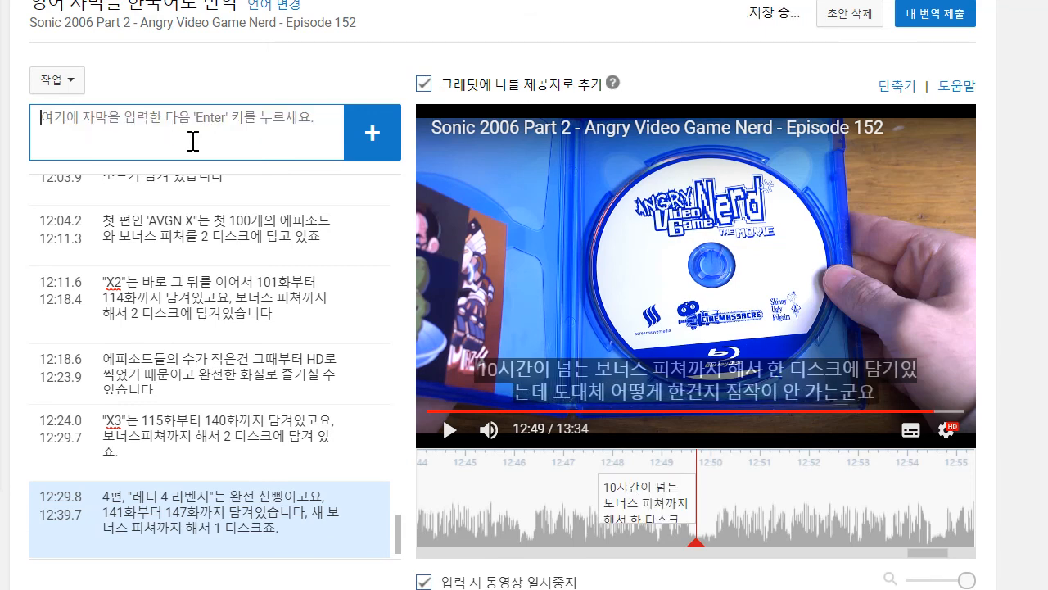
click(625, 525)
drag(662, 496, 475, 493)
- Play on to about 12:52 and draft the caption text ""제임스 앤 마이크 먼데이즈" 블루레이도 있고요"
click(449, 431)
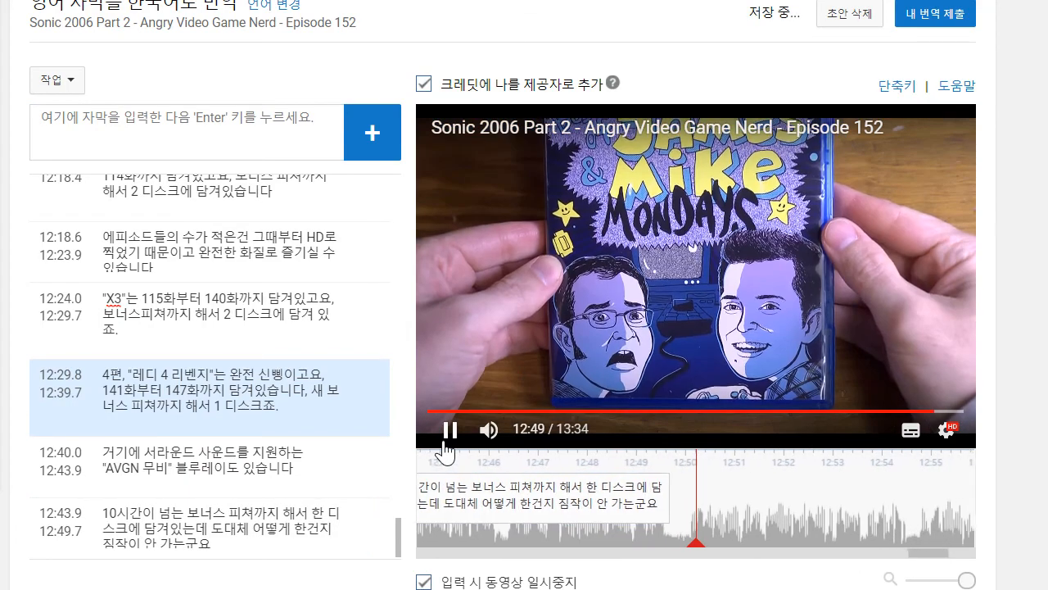
click(450, 430)
click(231, 129)
text(")
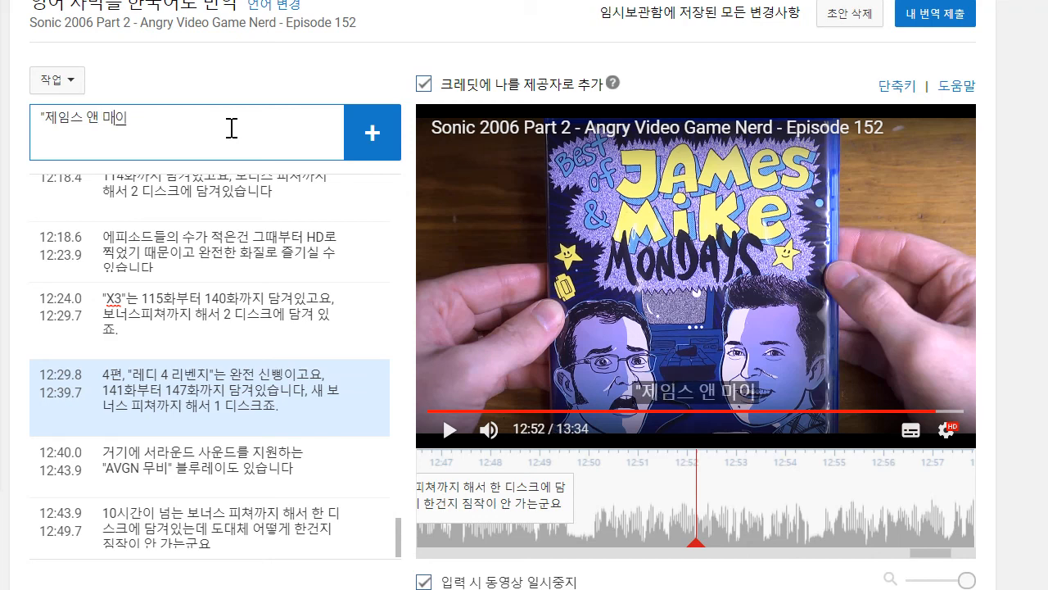
text(제임스 앤 마이크 먼데이즈" 블룽)
key(BackSpace)
text(레이도 이)
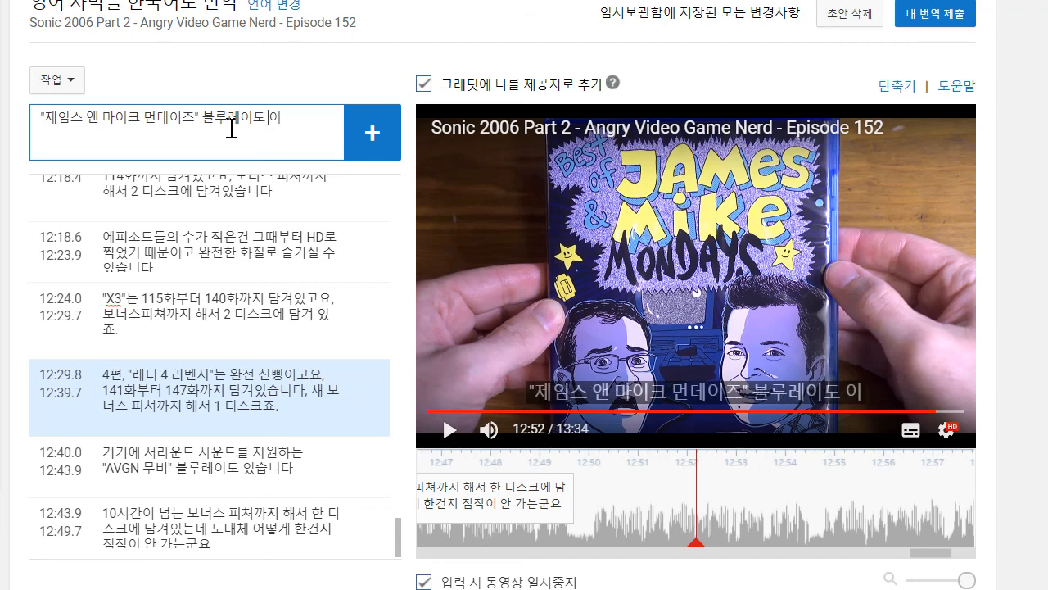
key(BackSpace)
text(있고요)
- Play on to about 12:54, insert "의 20개의 선별된 에피소드를 한 디스크에 담은" before "블루레이도", and add the caption starting at about 12:50
click(449, 429)
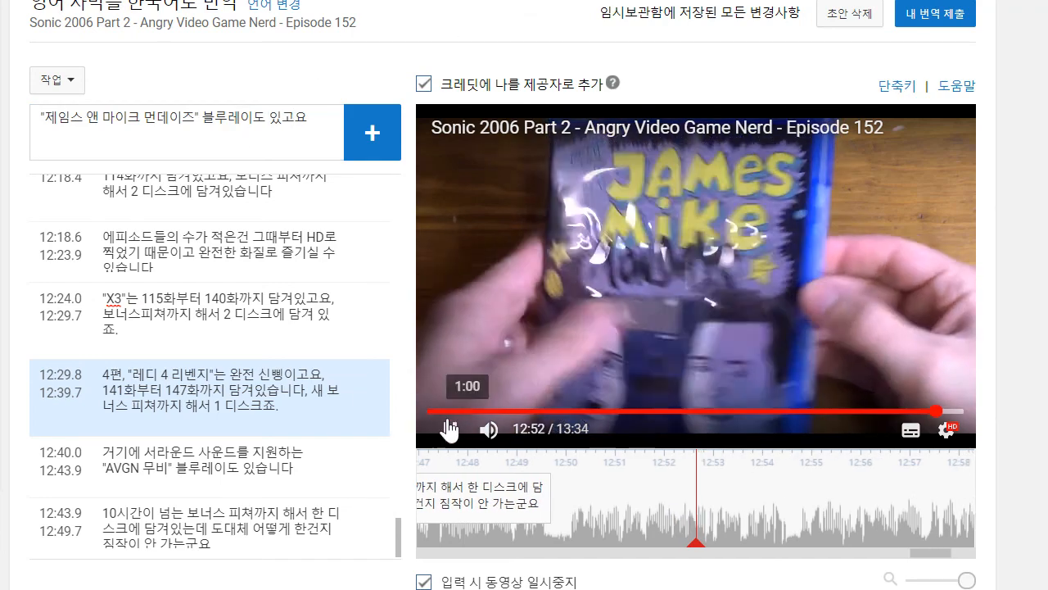
click(449, 431)
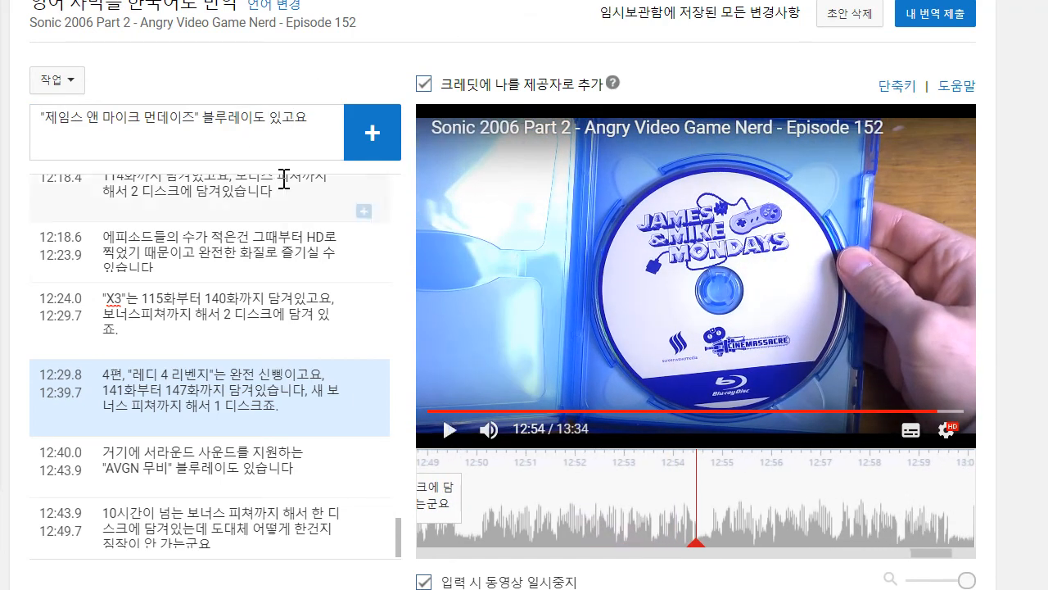
click(201, 120)
text(의 20개의 ㅅ선별된 에피소)
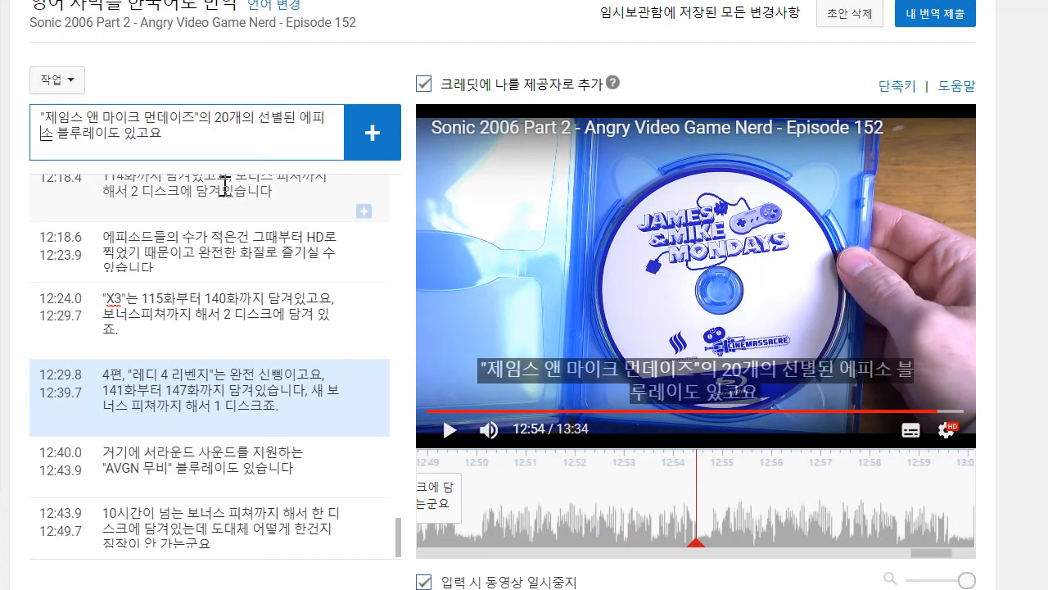
text(드를)
text(한 디스크에 ㄷ)
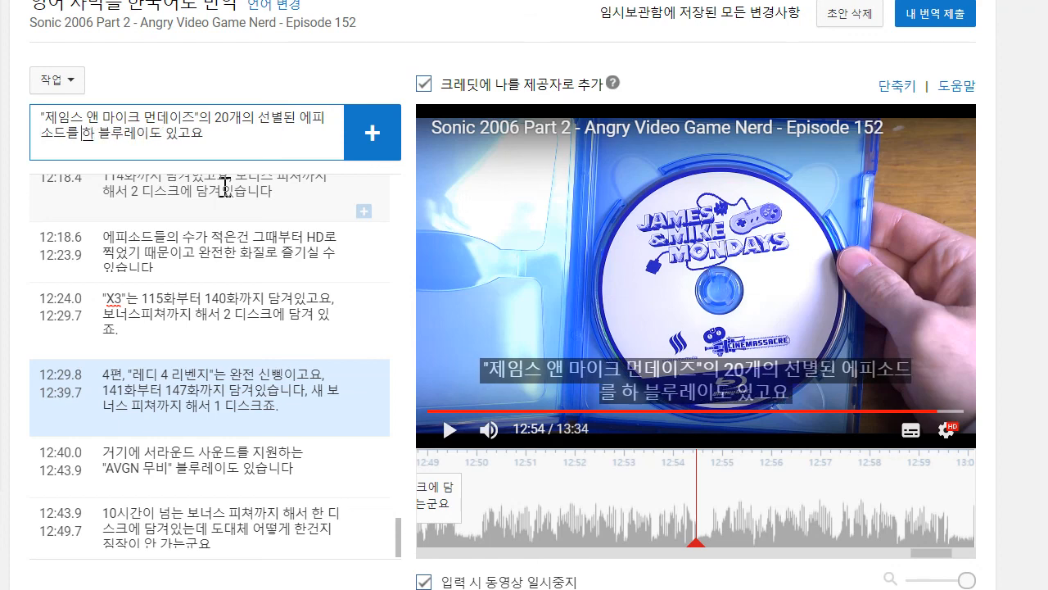
text(담은)
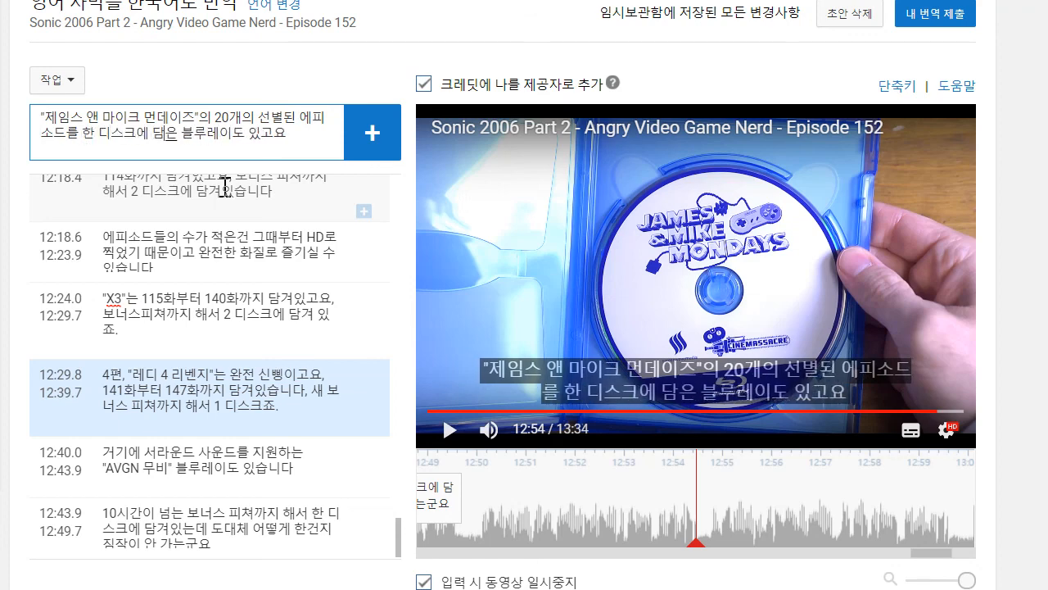
key(Return)
drag(599, 502, 480, 500)
- Play on to about 12:59 and add the caption ""보드 제임스 컴플리트 시리즈"도 블루레이로 보너스 피쳐까지 해서 한 디스크에 담겨있습니다.", timed from 12:54.7 to 12:59.6
click(428, 439)
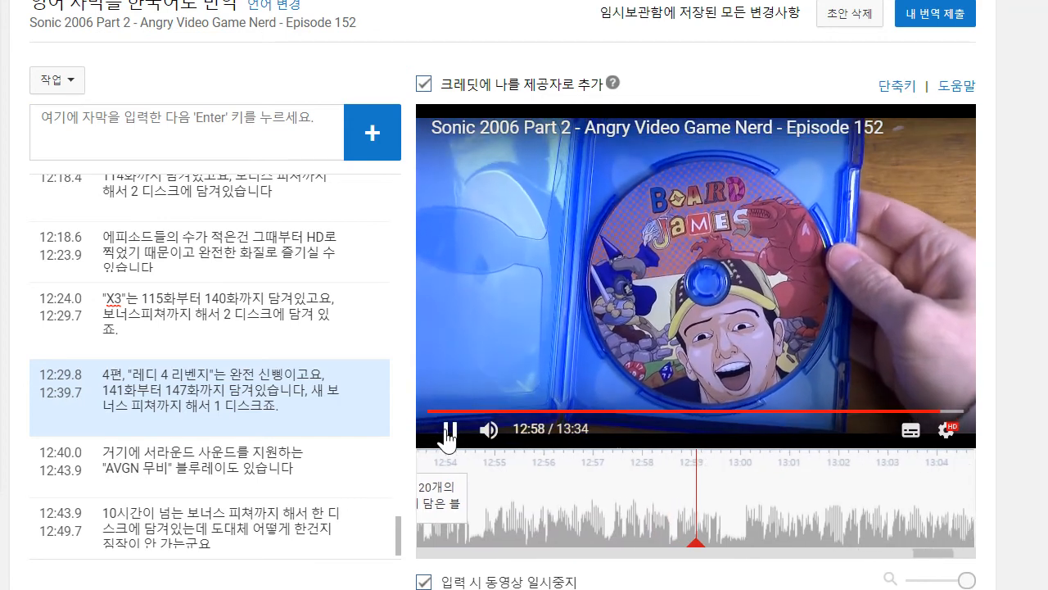
click(430, 441)
click(217, 133)
text("보드 제임스 컴플리트 시리즈)
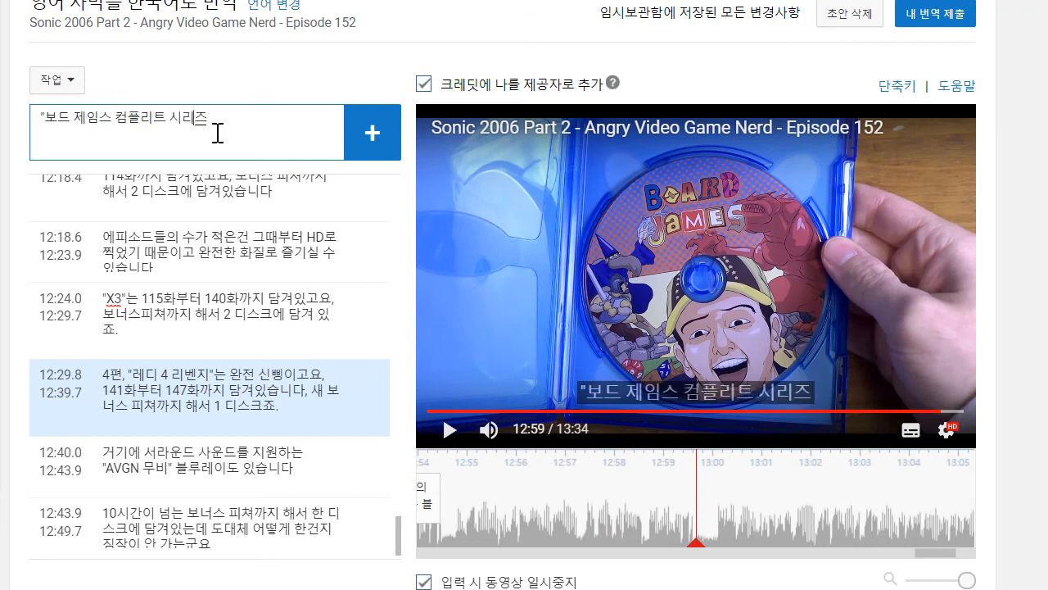
text("도 블루레이로 보너스 피쳐까)
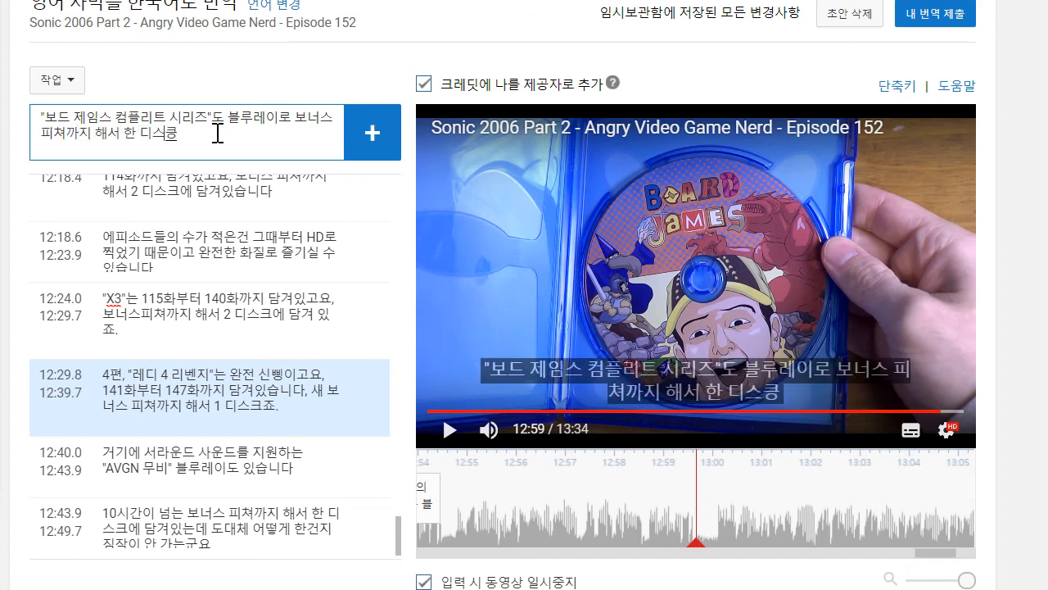
text(지 해서 한 디스크에 담겨있습니다.)
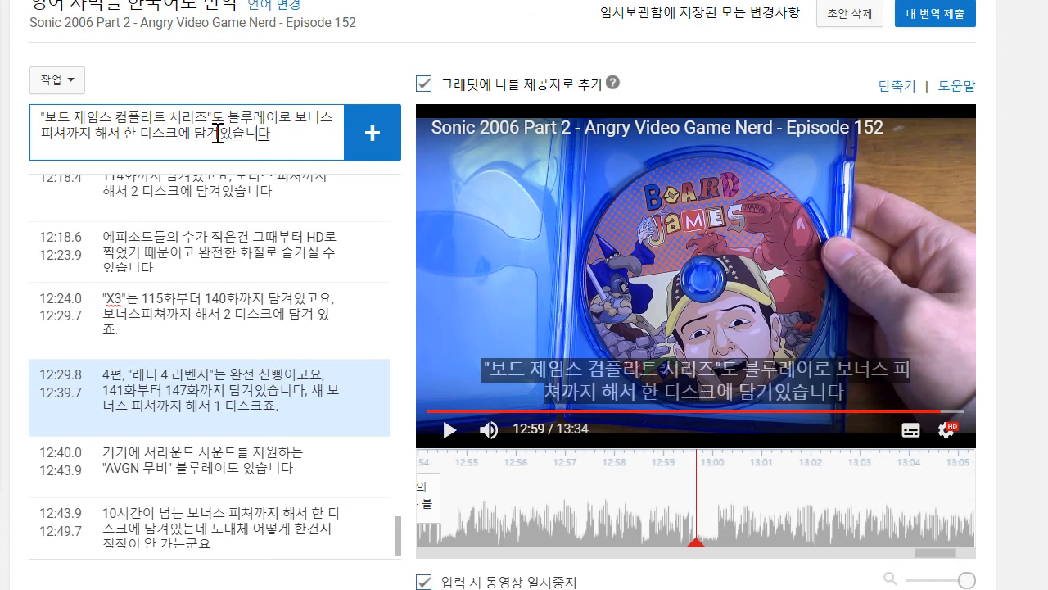
key(Return)
drag(597, 489, 452, 488)
- Play on to about 13:05 and add the caption "혹시 DVD 포맷을 선호하신다면 저희는 아직도 9개의 AVGN DVD를 판매중입니다", timed from 13:00.0 to 13:05.7
click(451, 438)
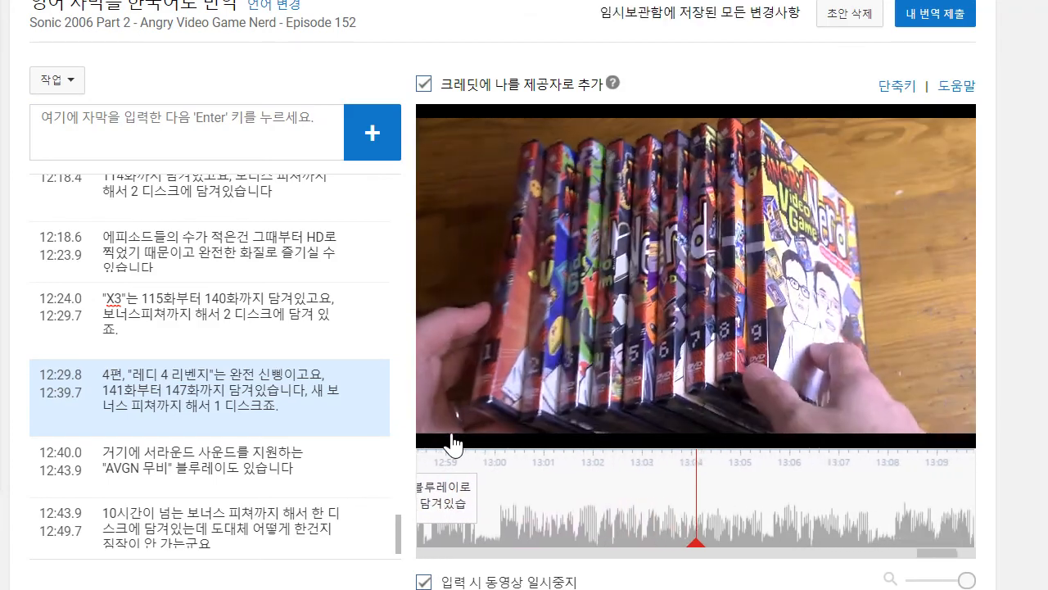
click(217, 161)
text(혹시 DVD 포맷)
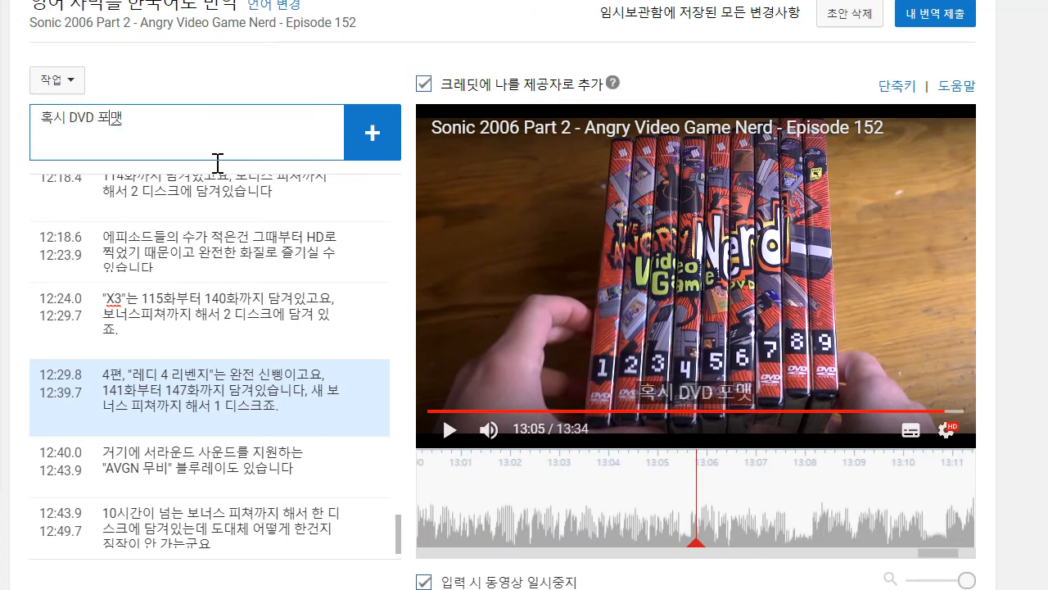
text(을 선호하신다며 저희는 아직도)
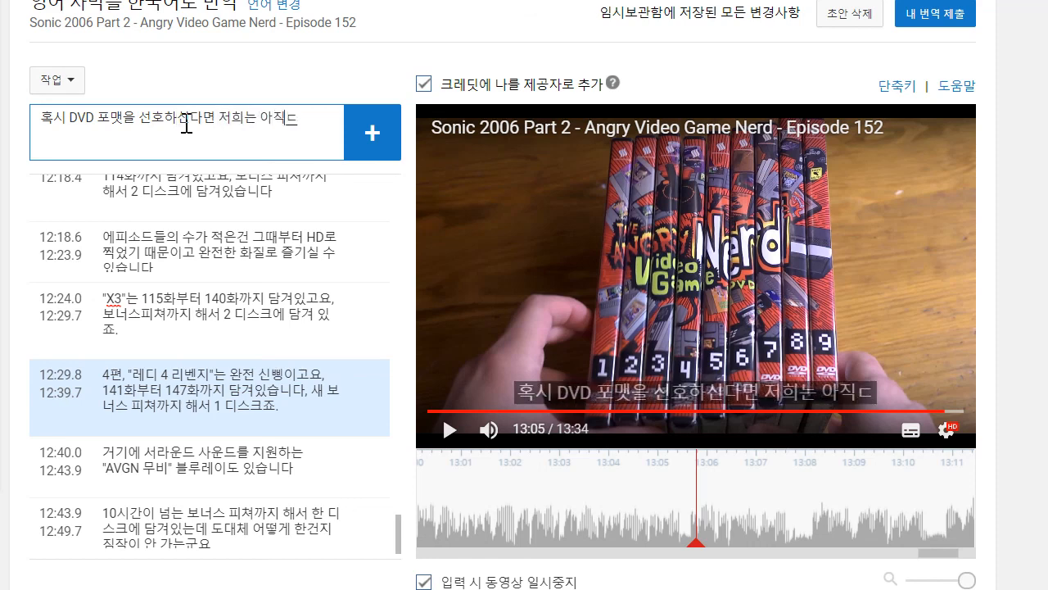
text( 9개)
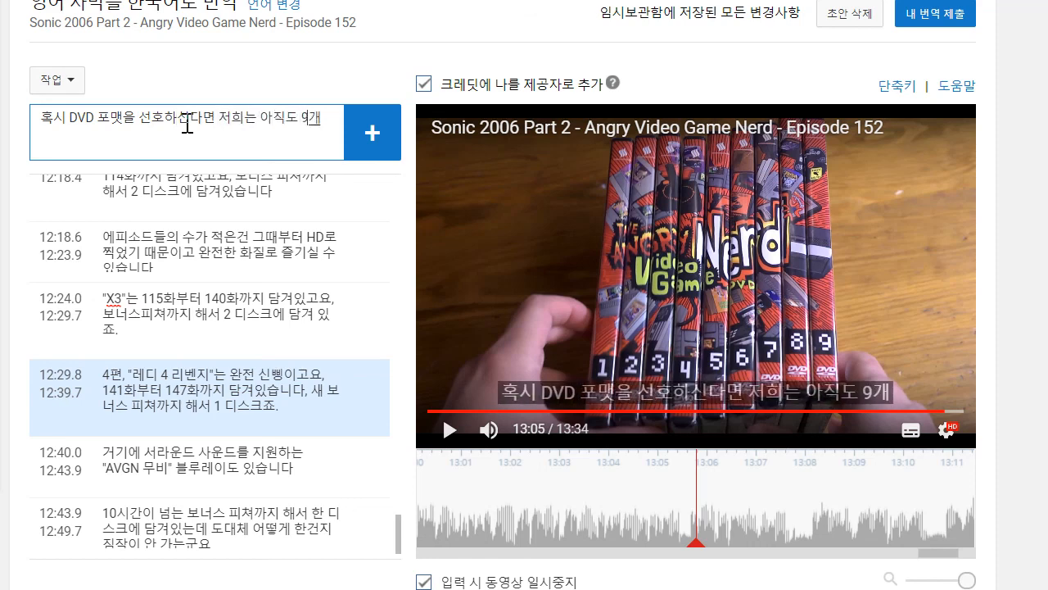
text(의 AVG)
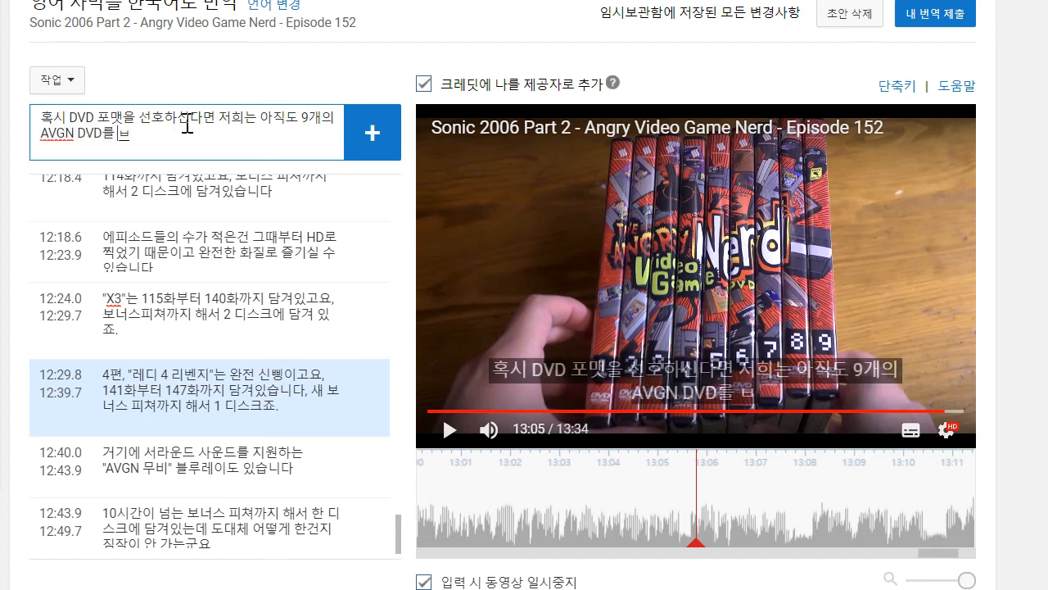
text(N DVD를 판매중입니다)
key(Return)
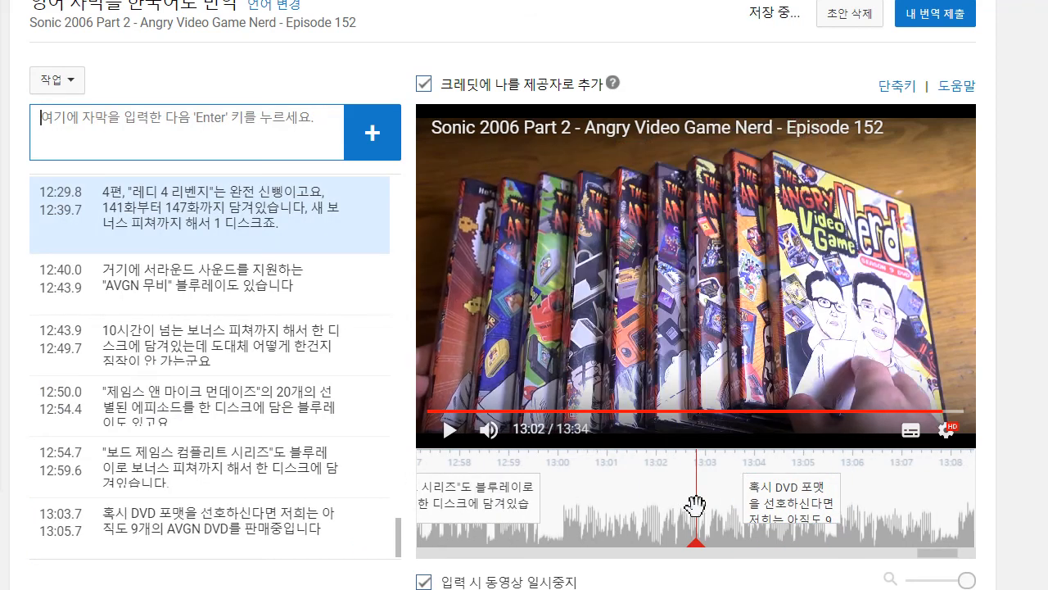
drag(734, 498, 559, 497)
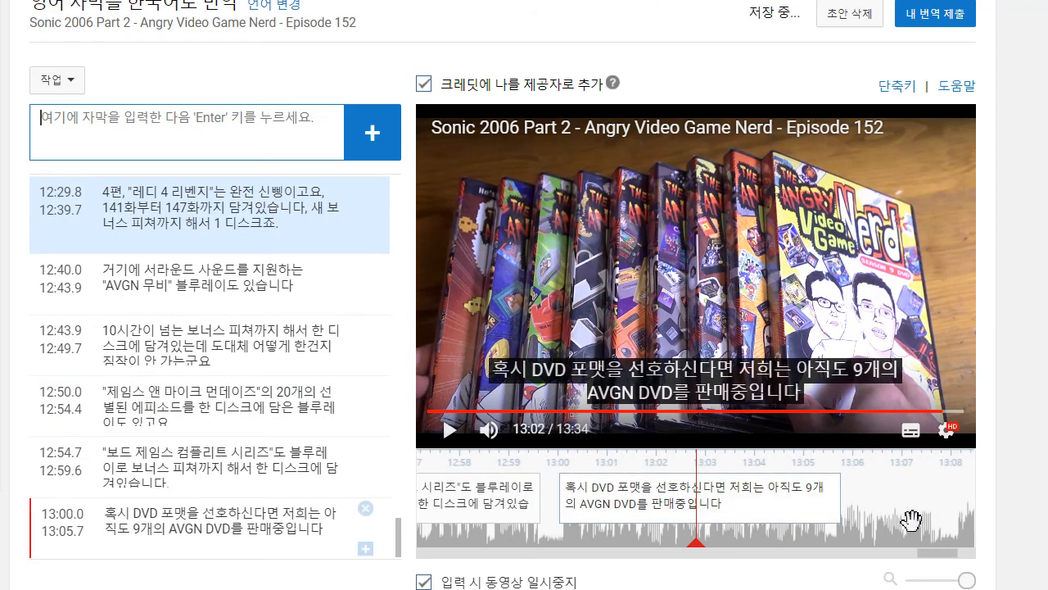
- Play on to about 13:07 and add the caption "에피소드 139까지 담겨있죠.", timed from about 13:06 to 13:08
drag(912, 521, 784, 521)
click(453, 430)
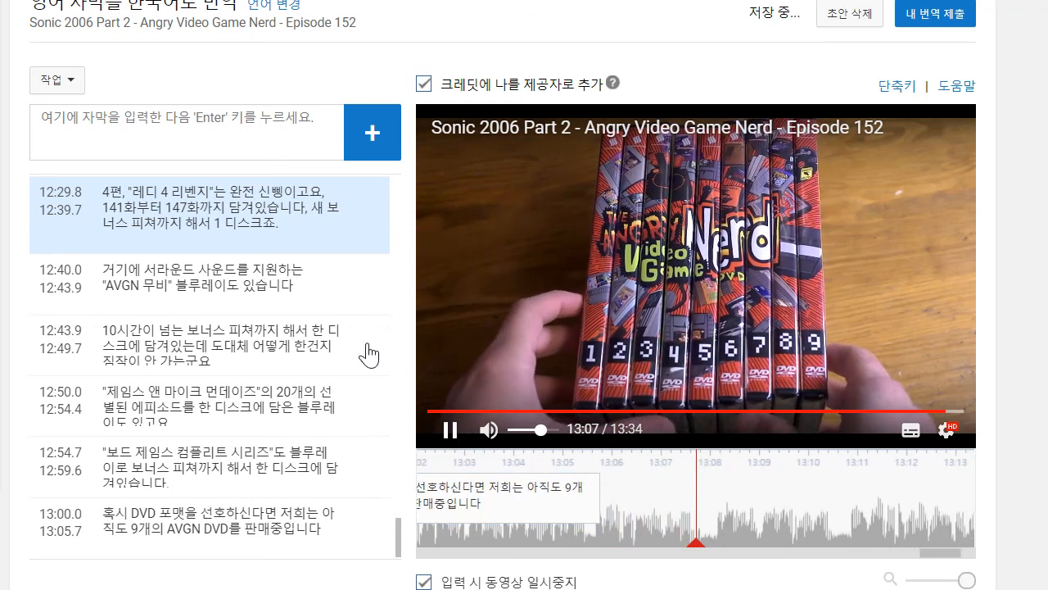
click(144, 121)
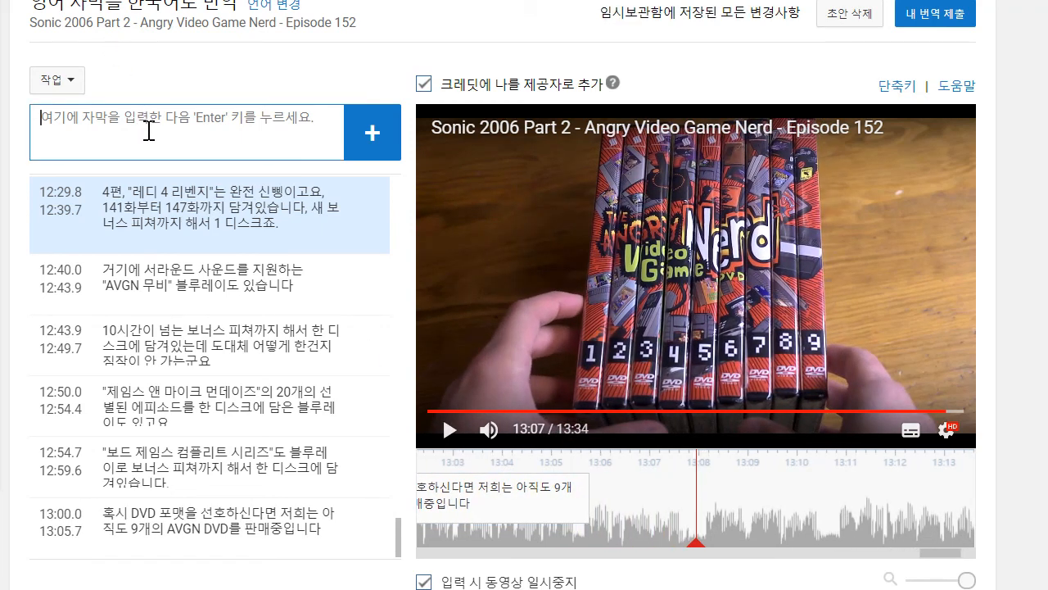
text(에피소드)
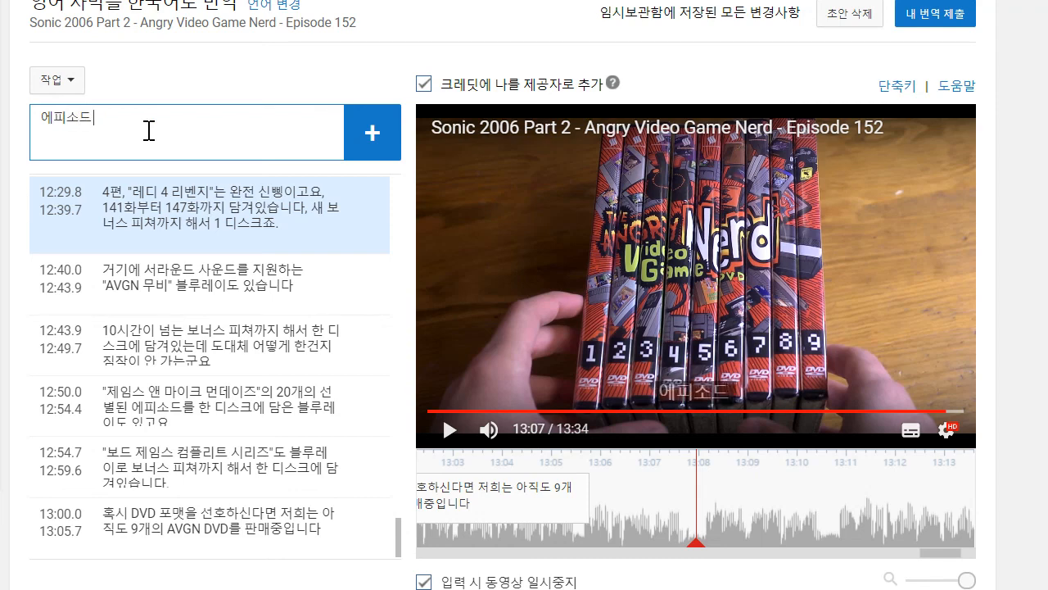
text( 139까지 담겨있)
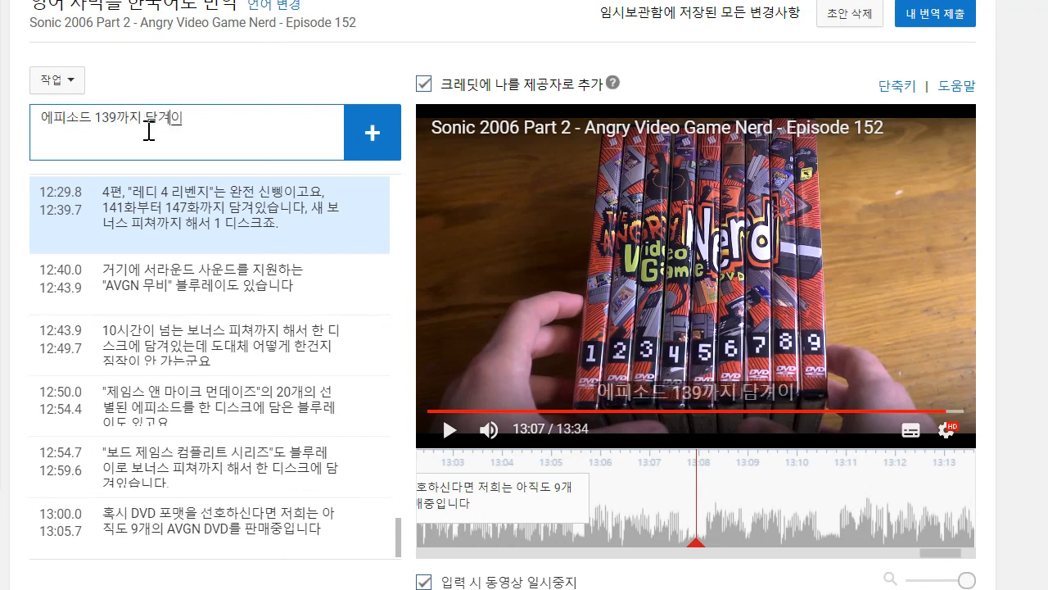
text(죠.)
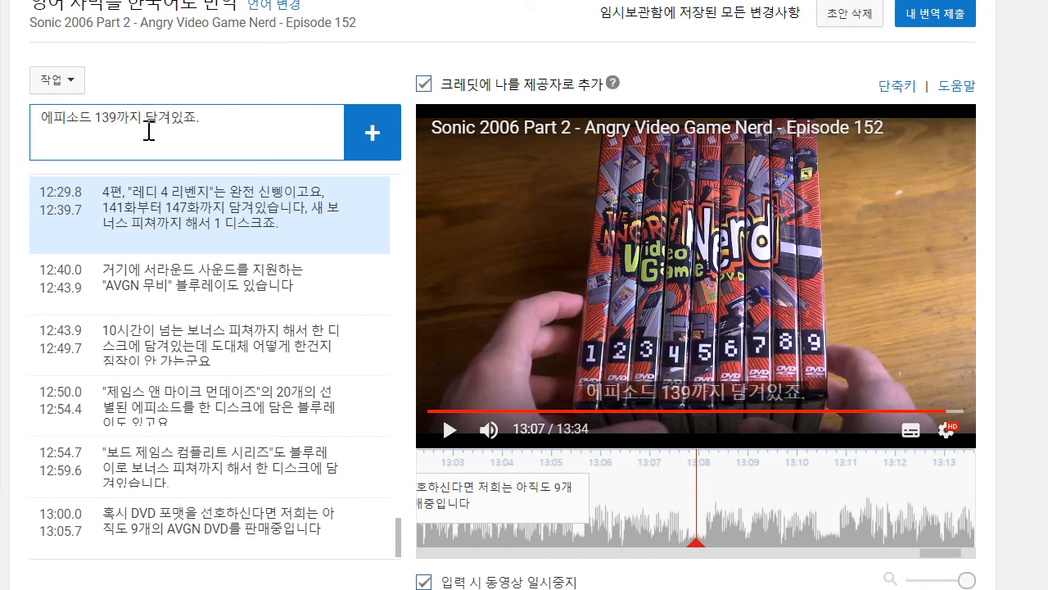
click(375, 155)
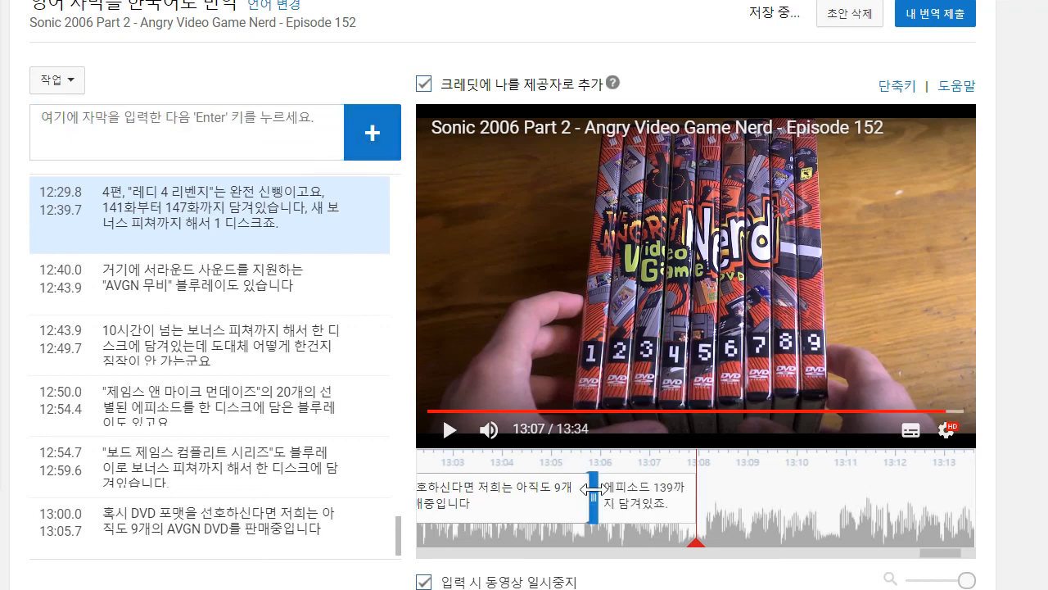
- Play on to about 13:10, pause there, and begin a new caption entry
click(443, 431)
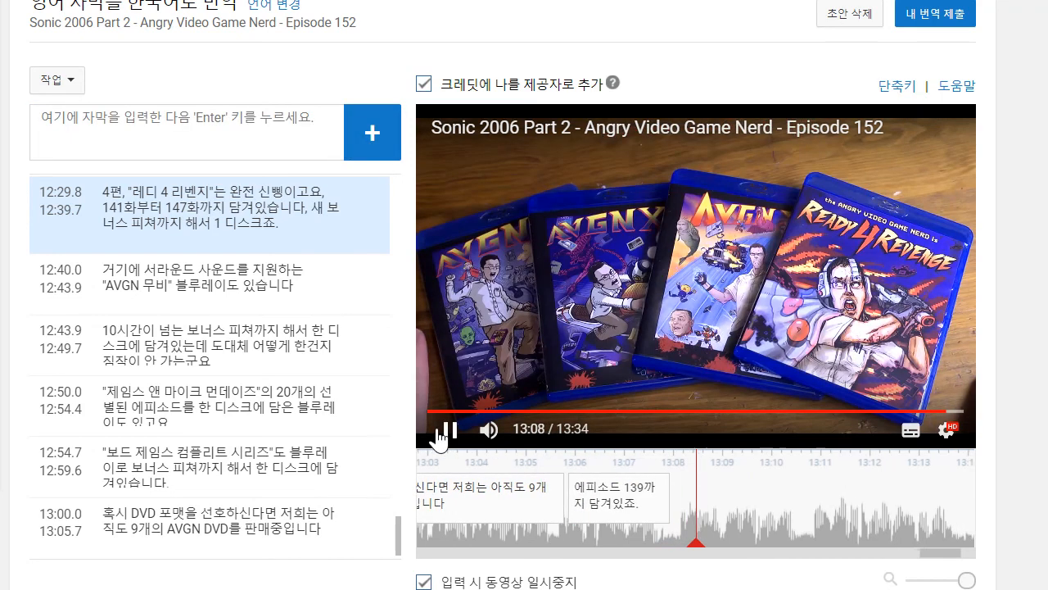
click(443, 432)
click(187, 137)
text(국가제한)
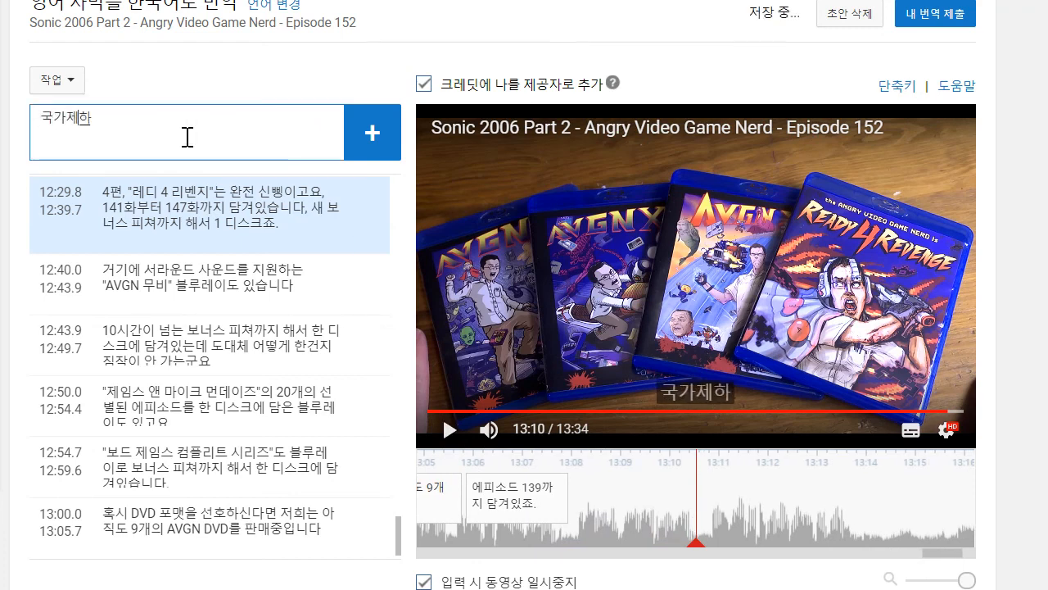
key(BackSpace)
key(BackSpace)
key(BackSpace)
key(BackSpace)
- Add the caption "전부 국가제한 없고 국제배송도 합니다." and extend its start back to about 13:08, right after the previous caption
text(전부 국가제한)
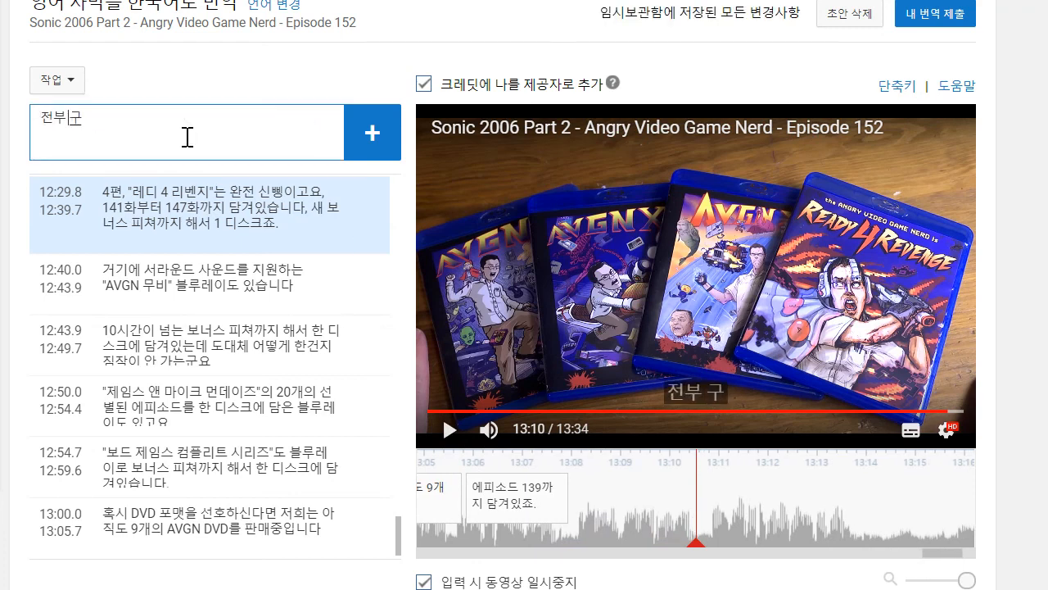
text( 없고)
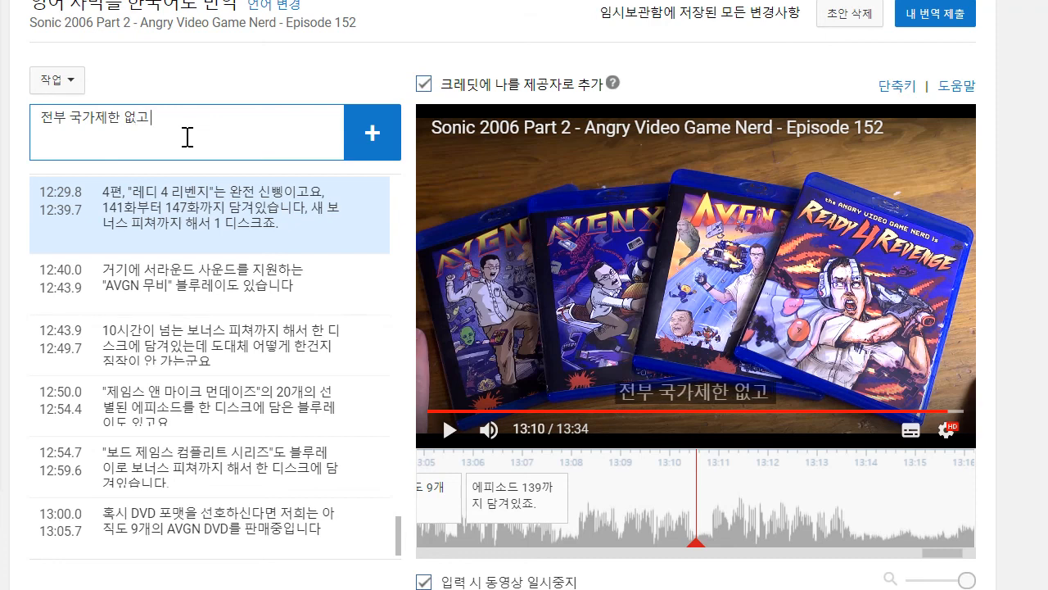
text( 국제배송도 합니다)
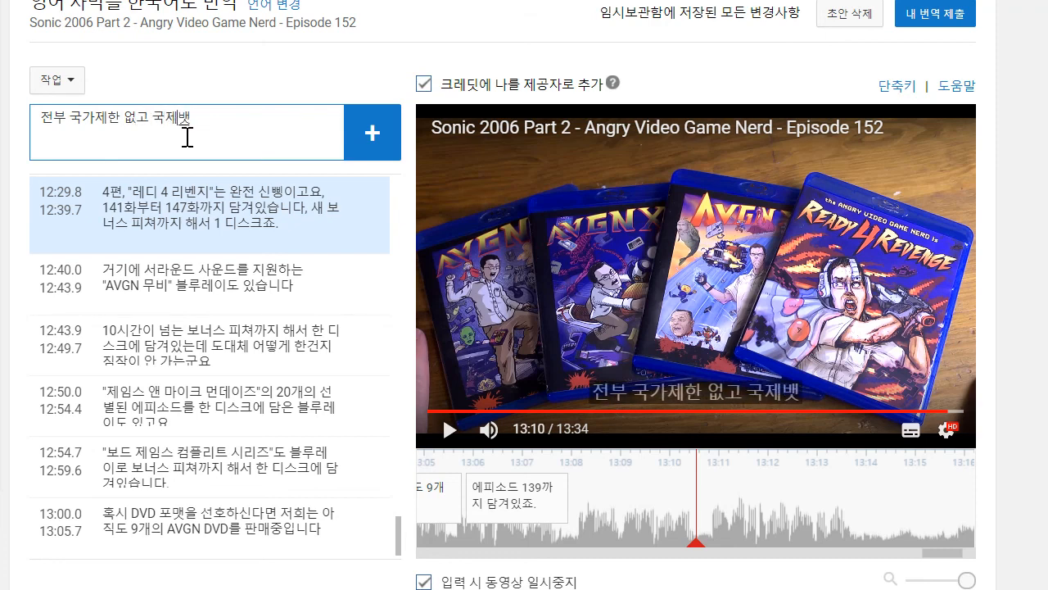
text(.)
key(Return)
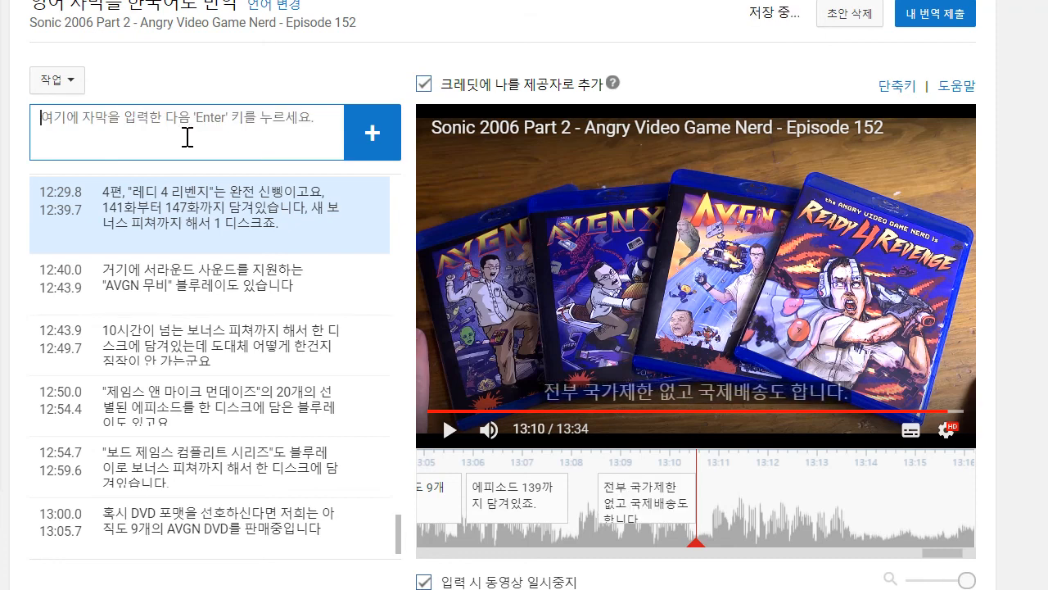
drag(595, 501, 568, 498)
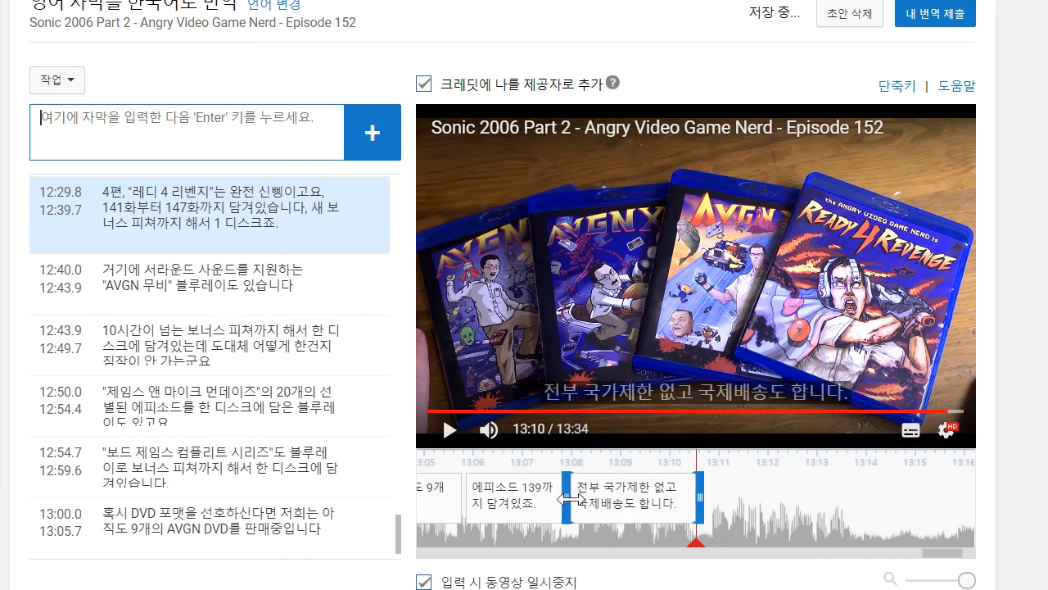
- Play on to about 13:13, add the caption "store.screenwavemedia.com 으로 가세요" starting at about 13:11, and resume playback
click(450, 431)
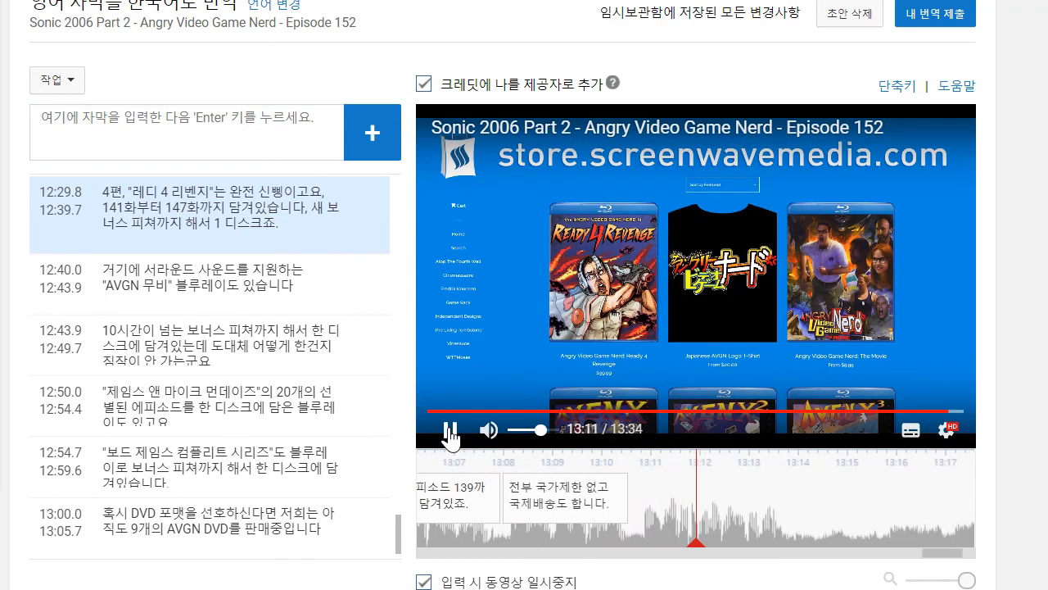
click(450, 431)
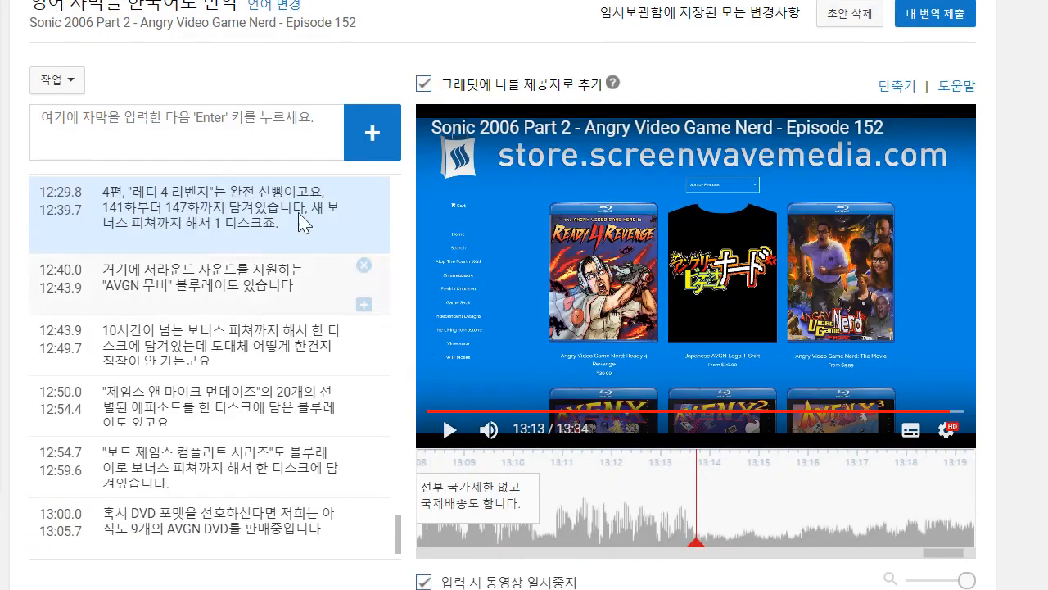
click(334, 128)
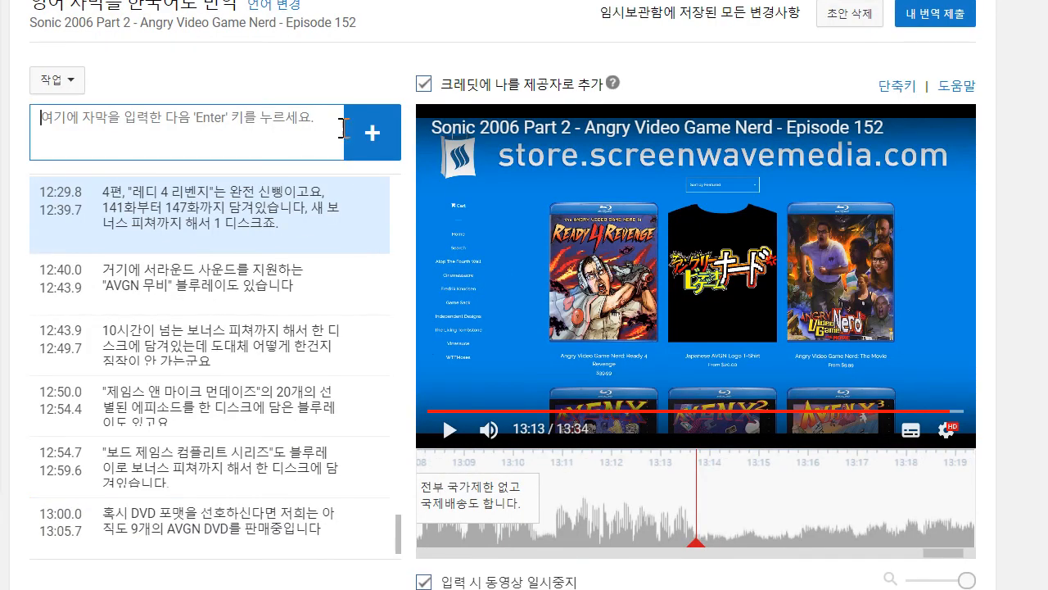
text(store.screenwavemedia.com)
text(으로 가세요)
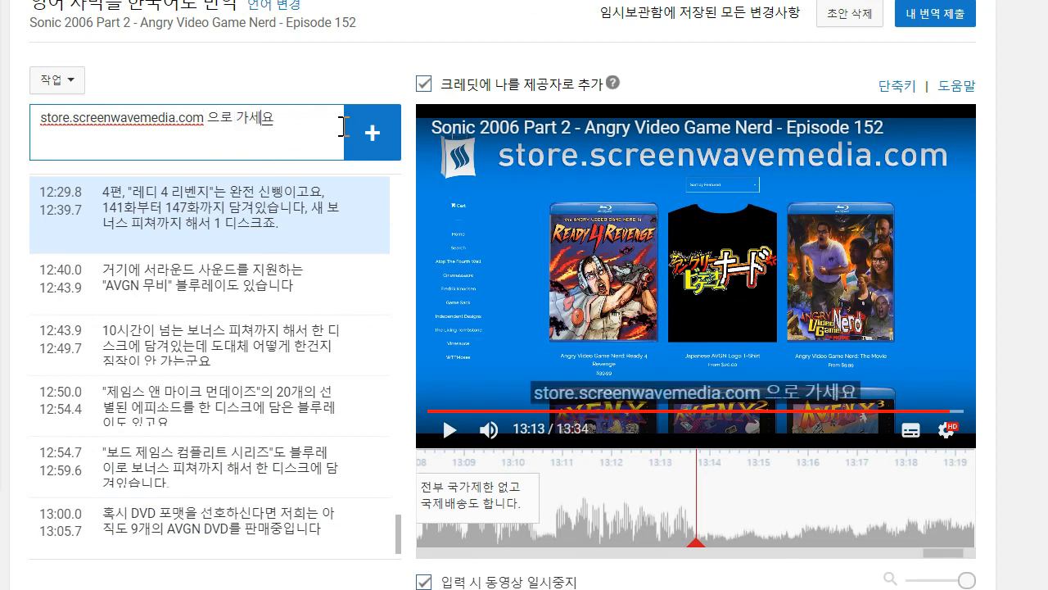
key(Return)
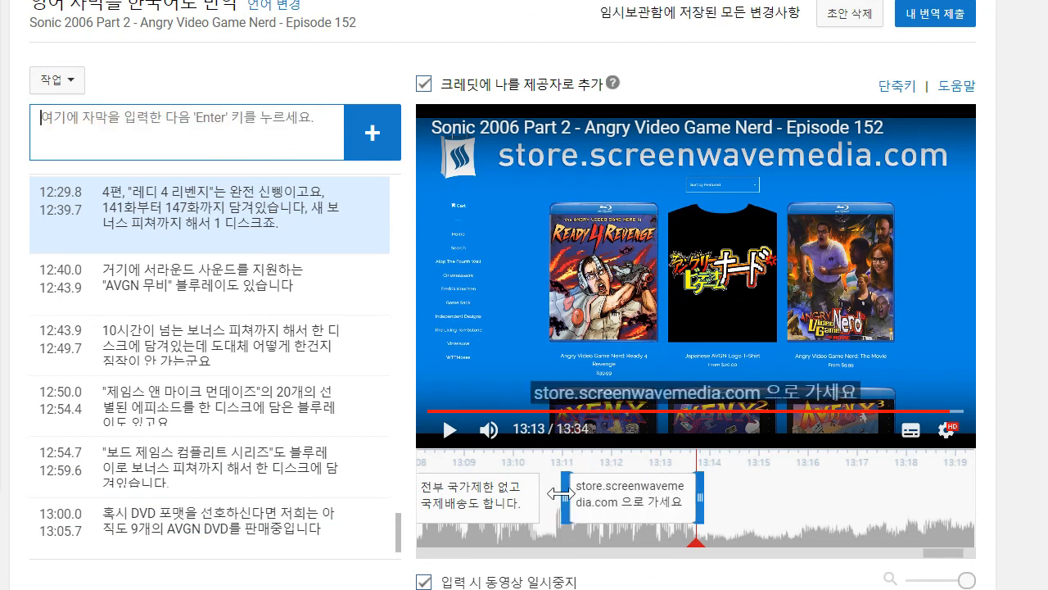
click(449, 429)
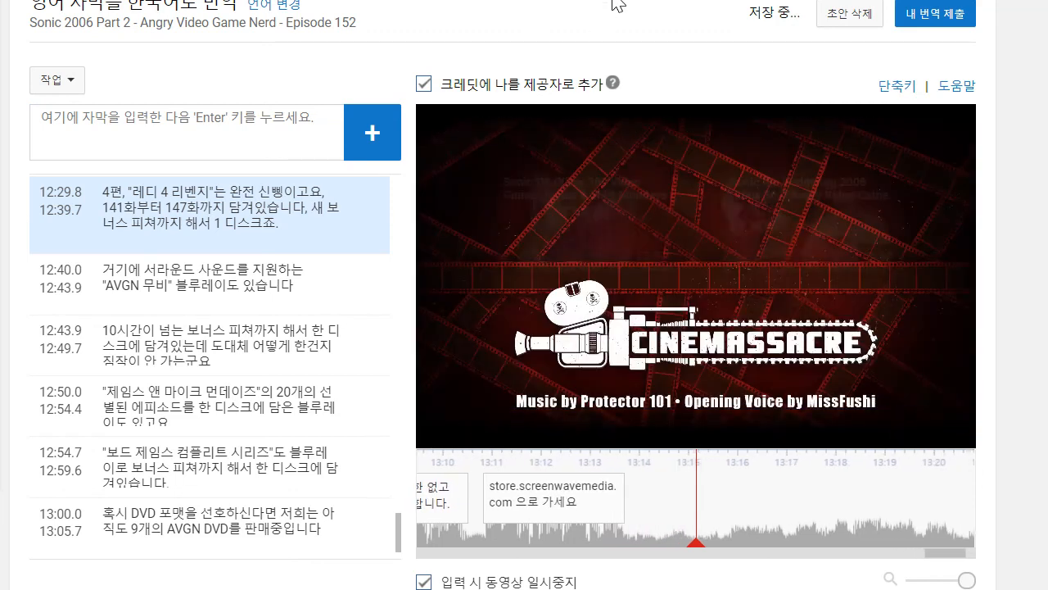
- Browse the Cinemassacre store's product listing, check the Polybius T-Shirt page, and return to the AVGN Blu-ray collections
scroll(601, 345, up, 1)
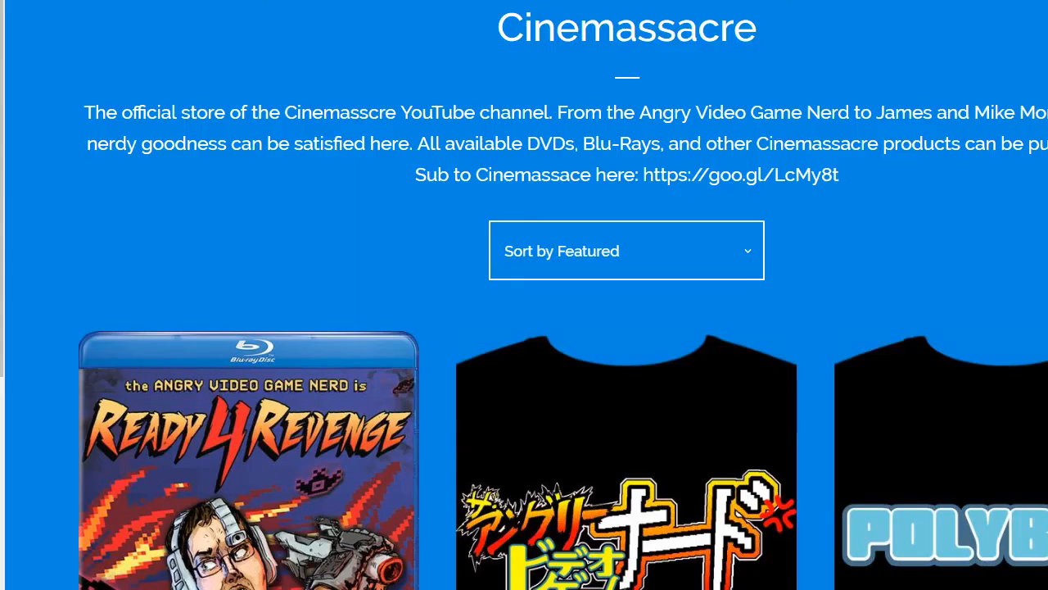
scroll(725, 203, down, 5)
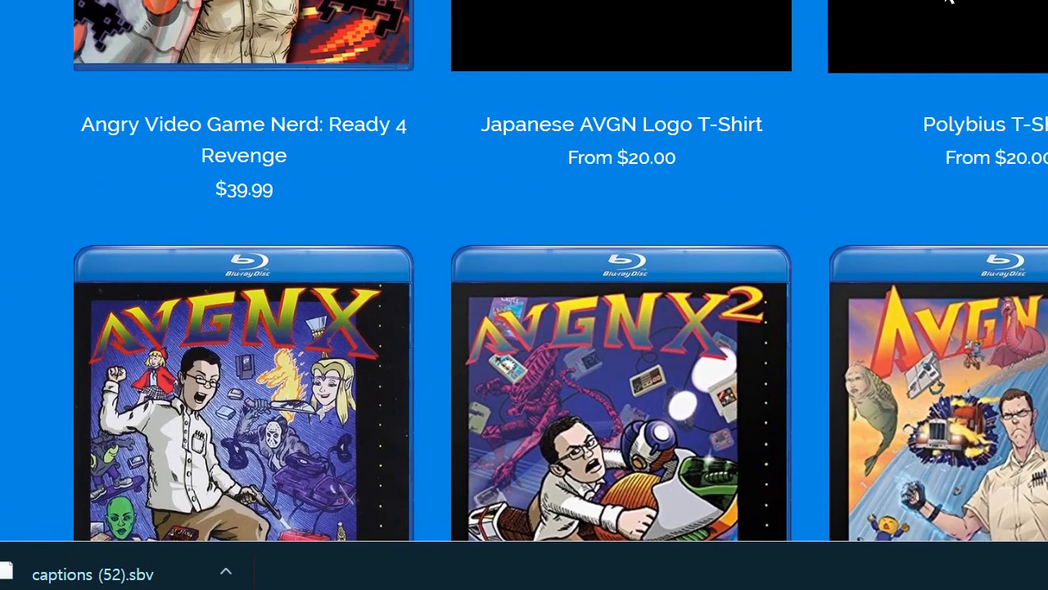
click(942, 7)
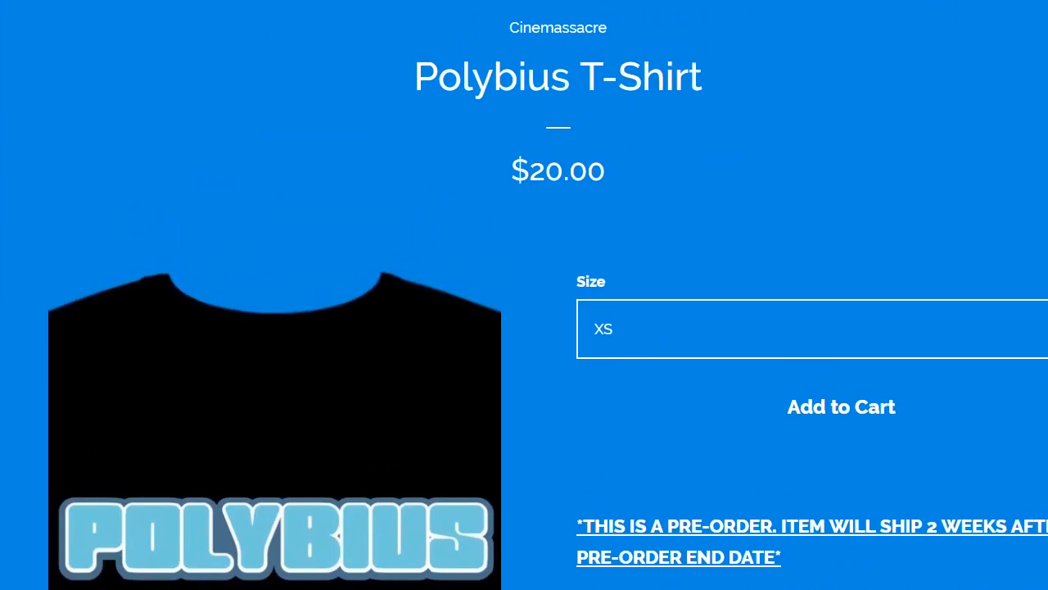
key(alt+Left)
scroll(543, 264, down, 3)
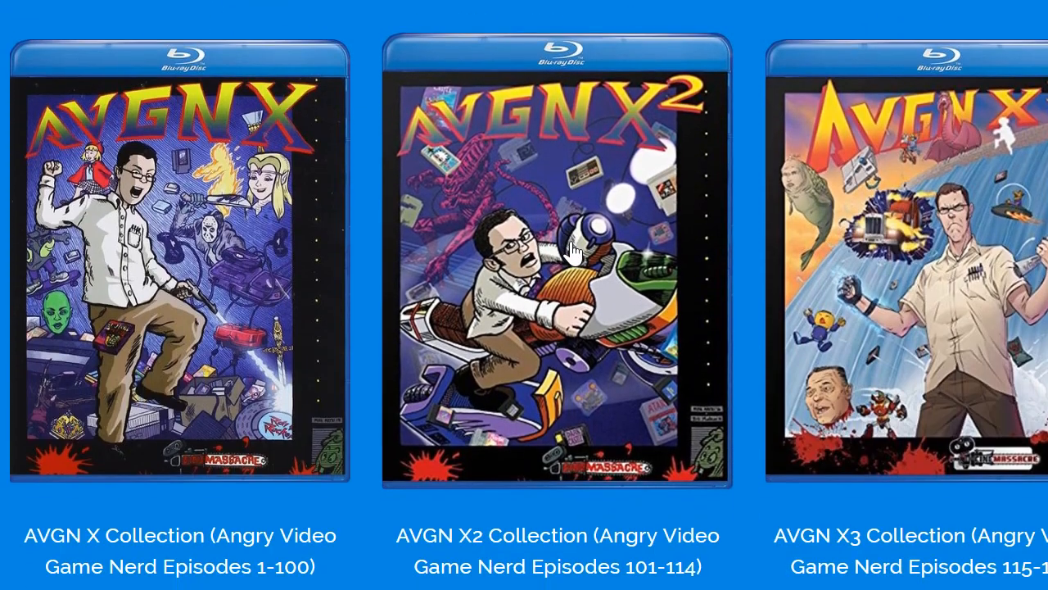
scroll(571, 251, down, 1)
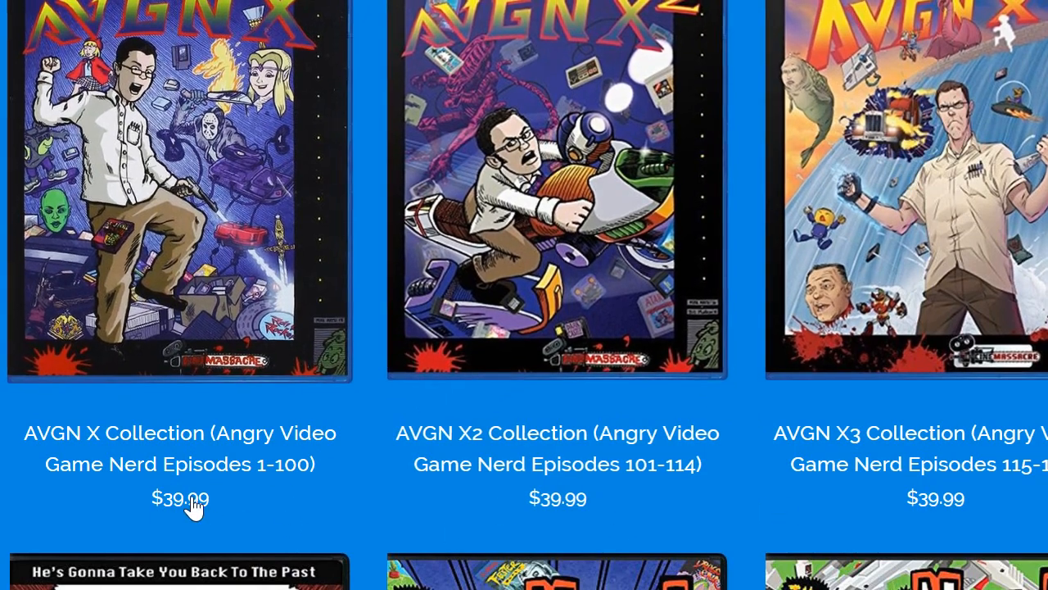